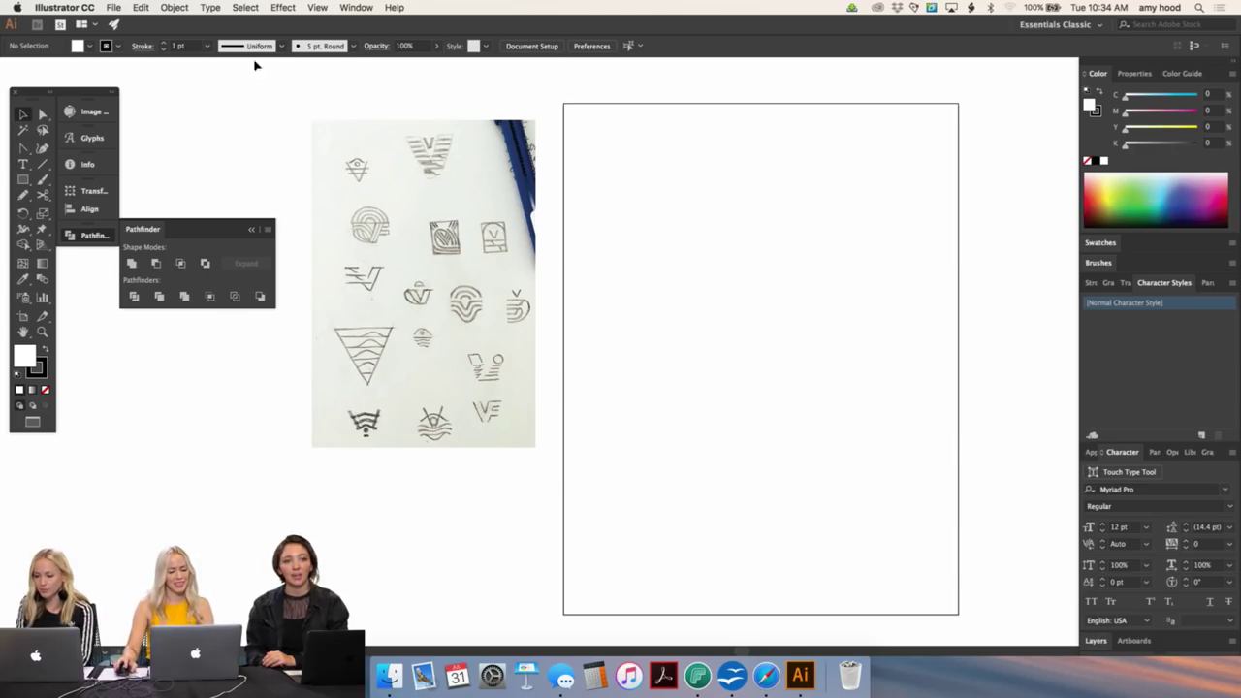
# - Zoom in on the scanned logo sketches and connect to the Adobe Live Wireless Wi-Fi network
pyautogui.press('super+equal')
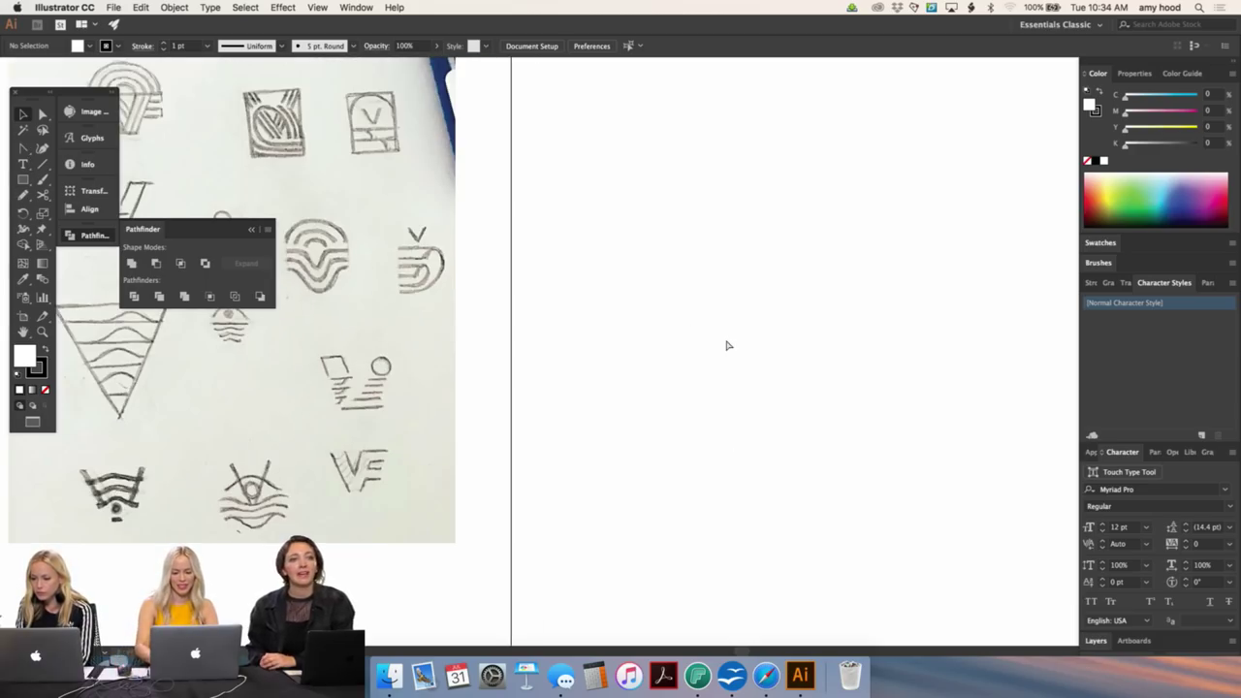
pyautogui.click(1010, 8)
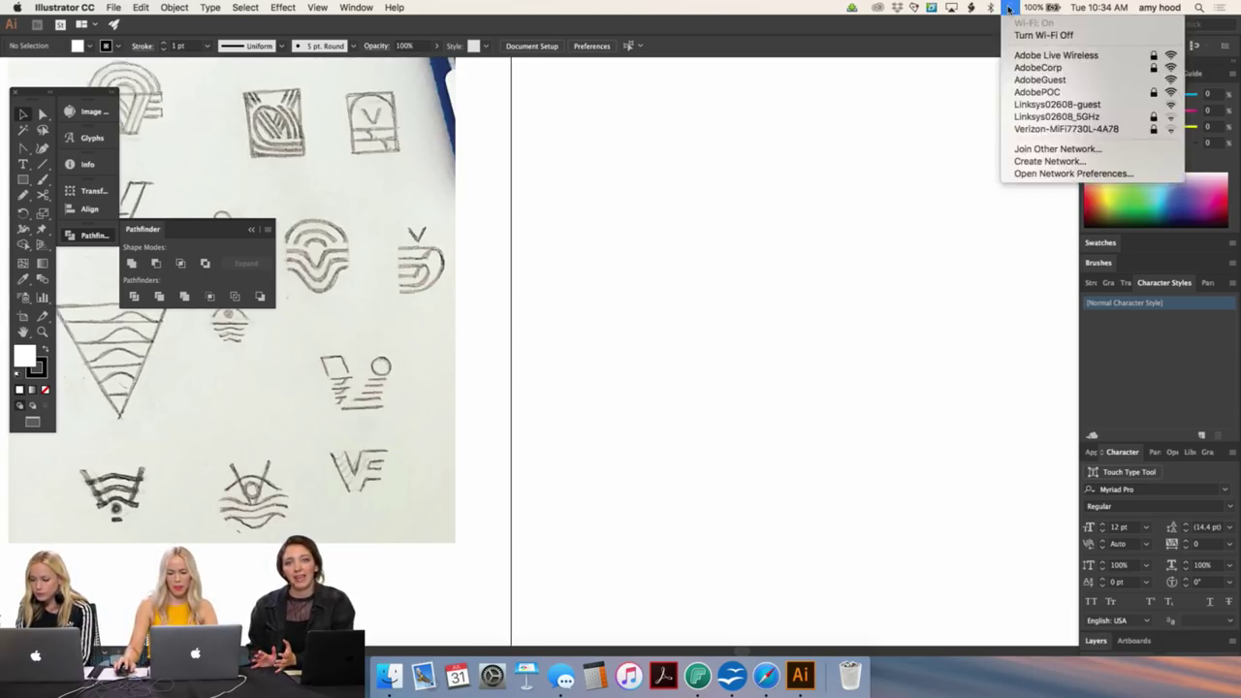
pyautogui.click(1026, 56)
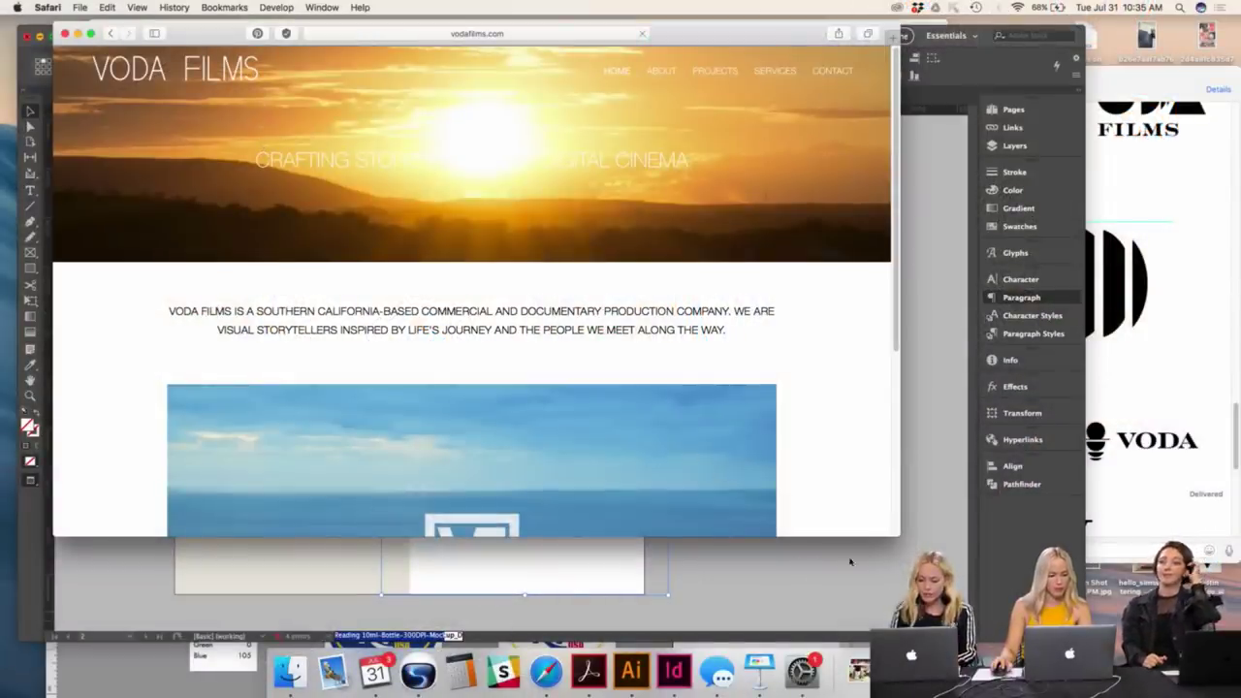
# - Enlarge the Safari window and scroll through the Voda Films home page
pyautogui.moveTo(900, 536); pyautogui.dragTo(1232, 647)
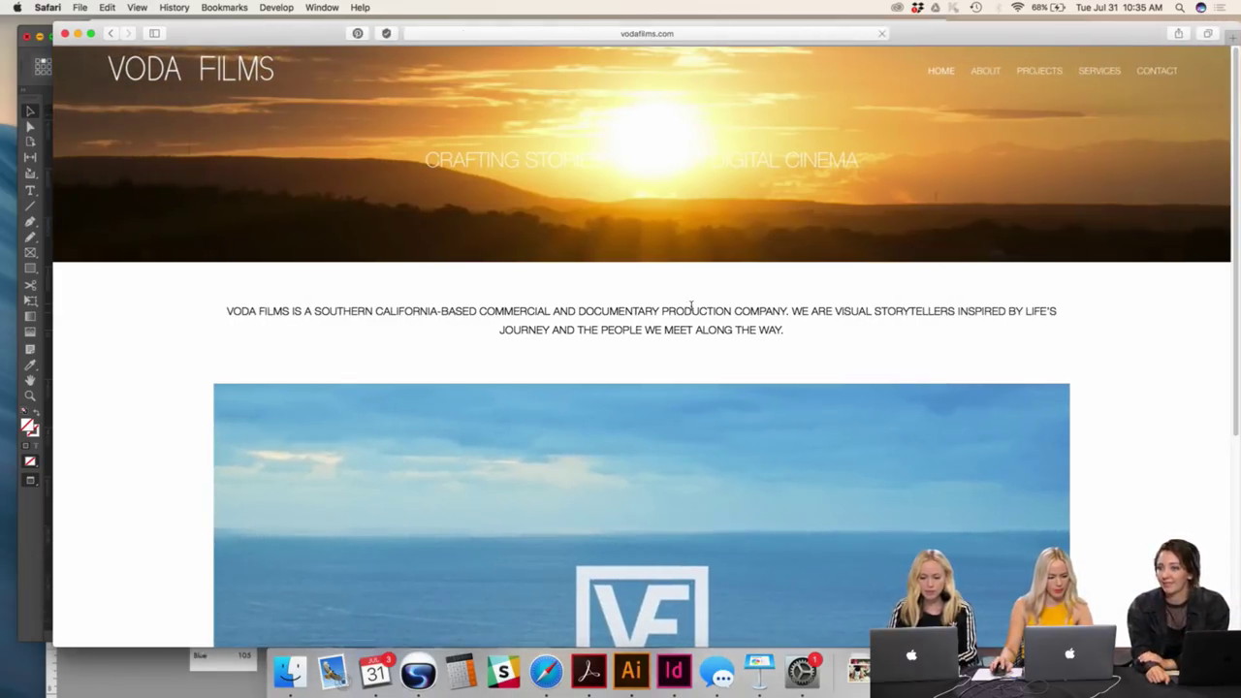
pyautogui.scroll(-2, 691, 307)
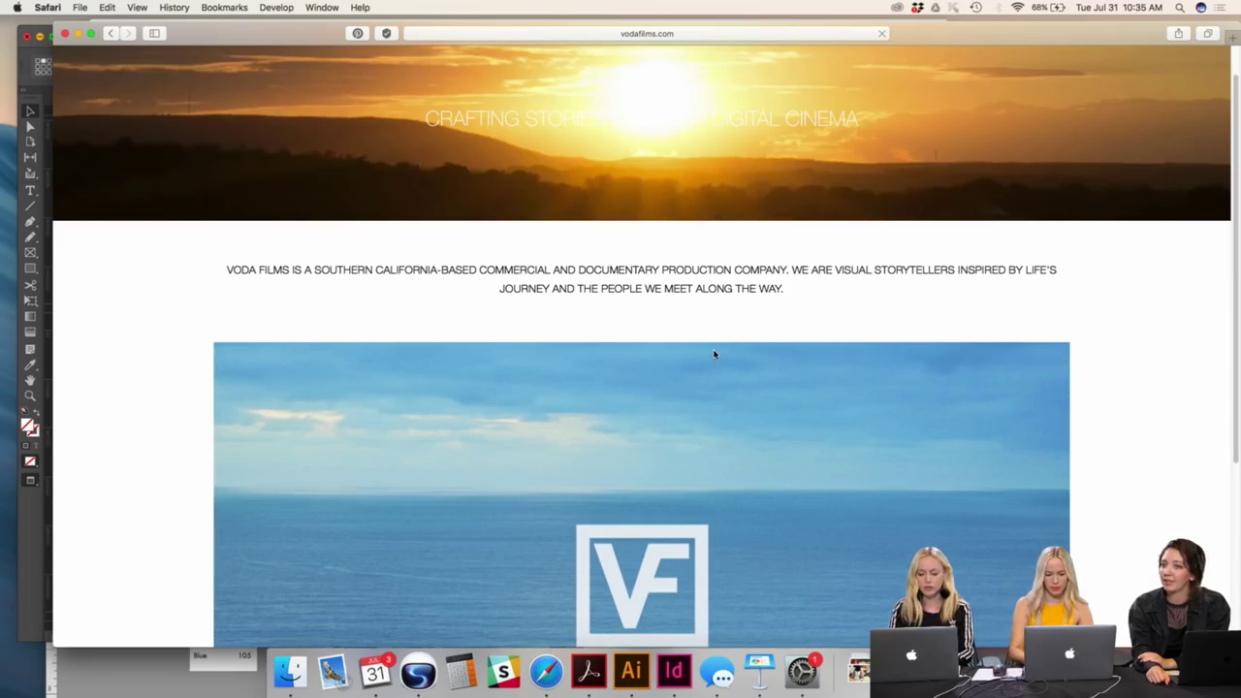
pyautogui.scroll(-10, 714, 354)
pyautogui.scroll(12, 465, 387)
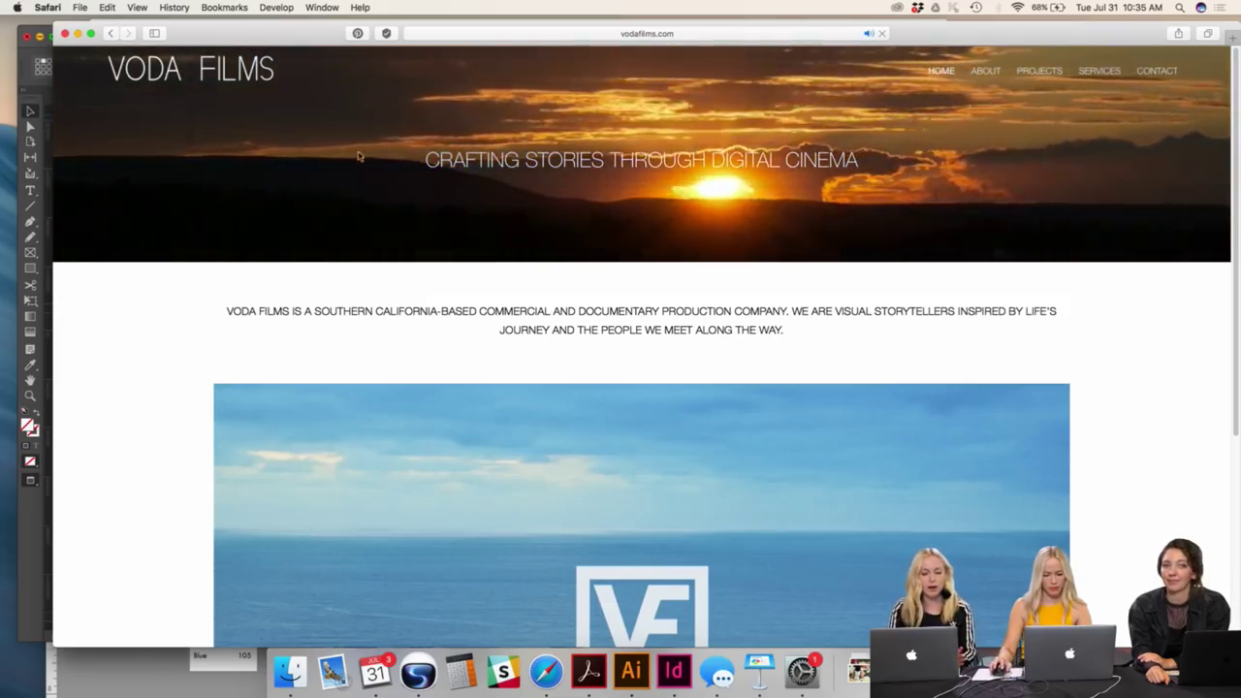
pyautogui.scroll(-8, 378, 161)
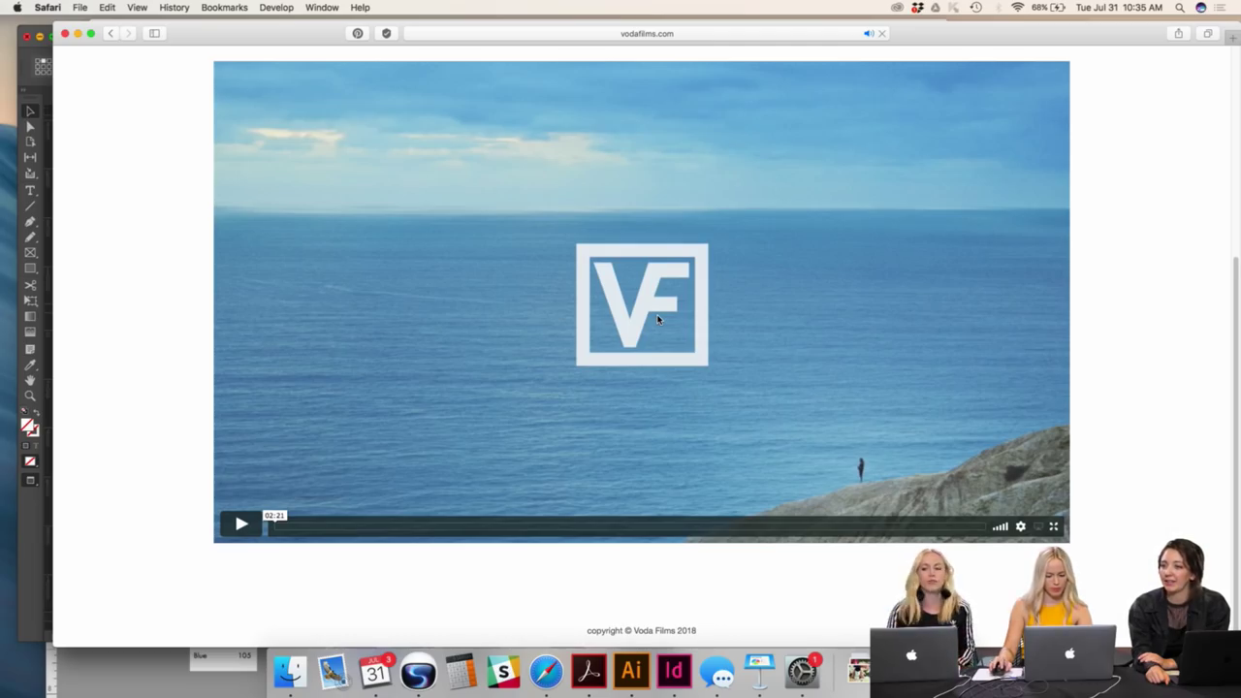
pyautogui.scroll(8, 658, 320)
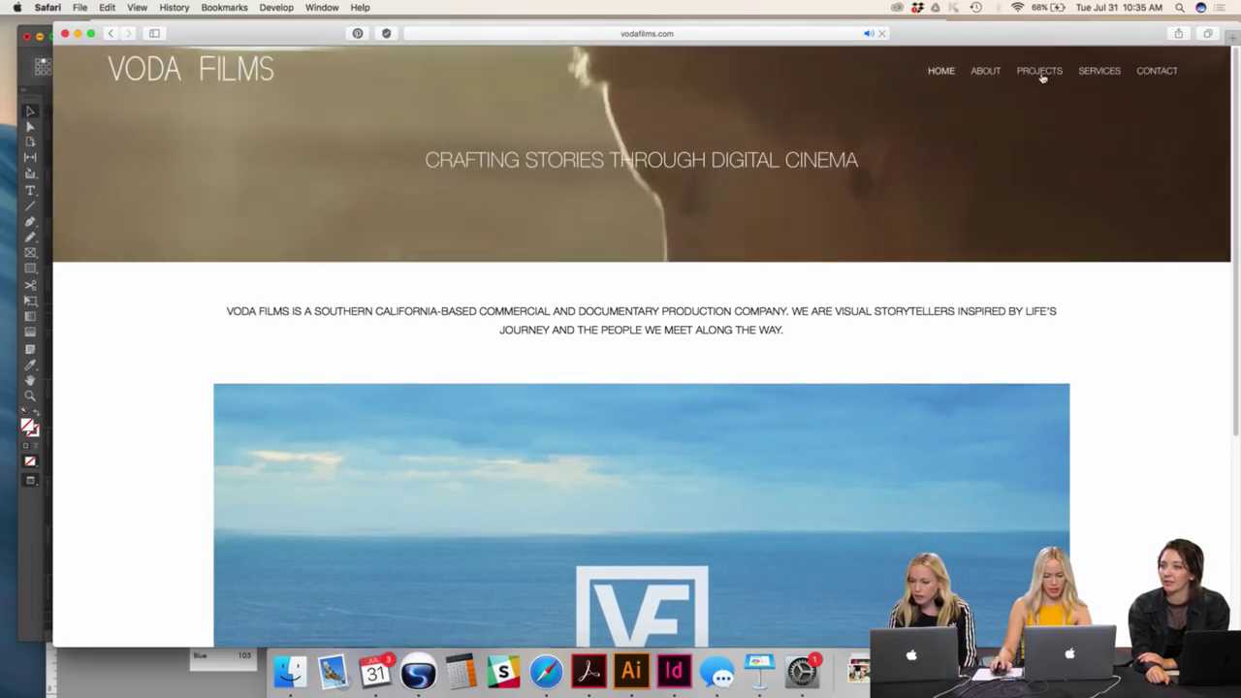
# - Browse the client work thumbnails on the Projects page, then close Safari
pyautogui.click(1040, 73)
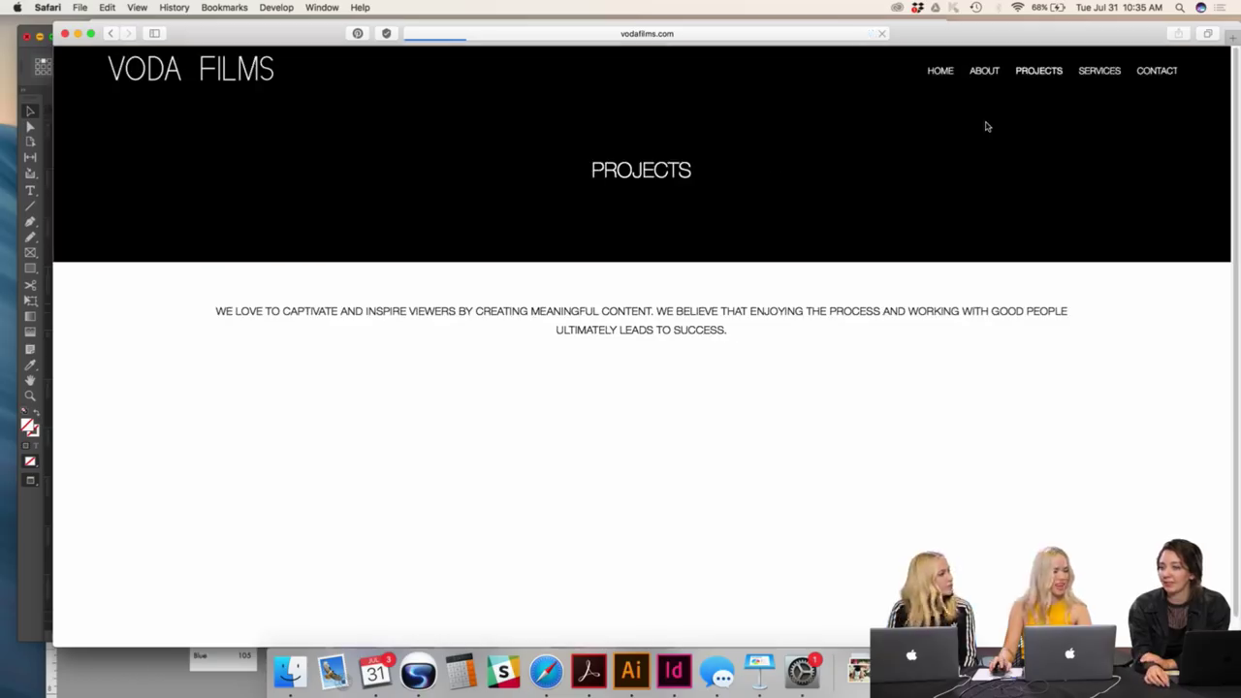
pyautogui.scroll(-3, 957, 243)
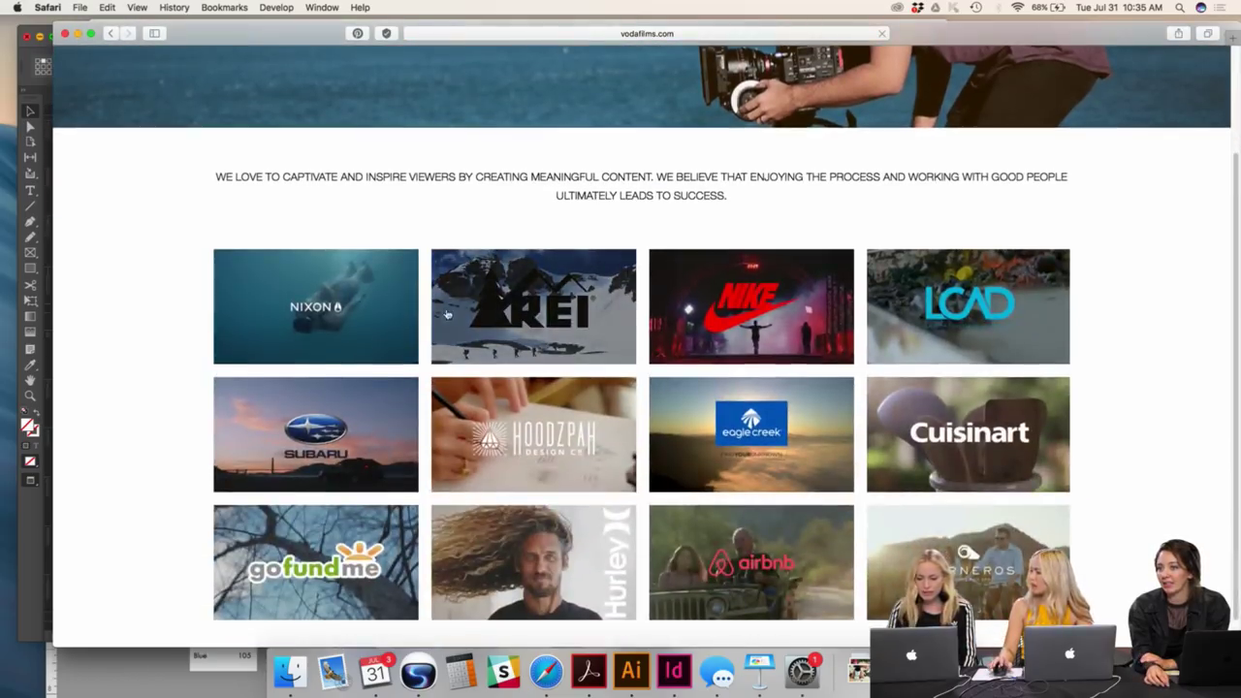
pyautogui.scroll(-1, 621, 408)
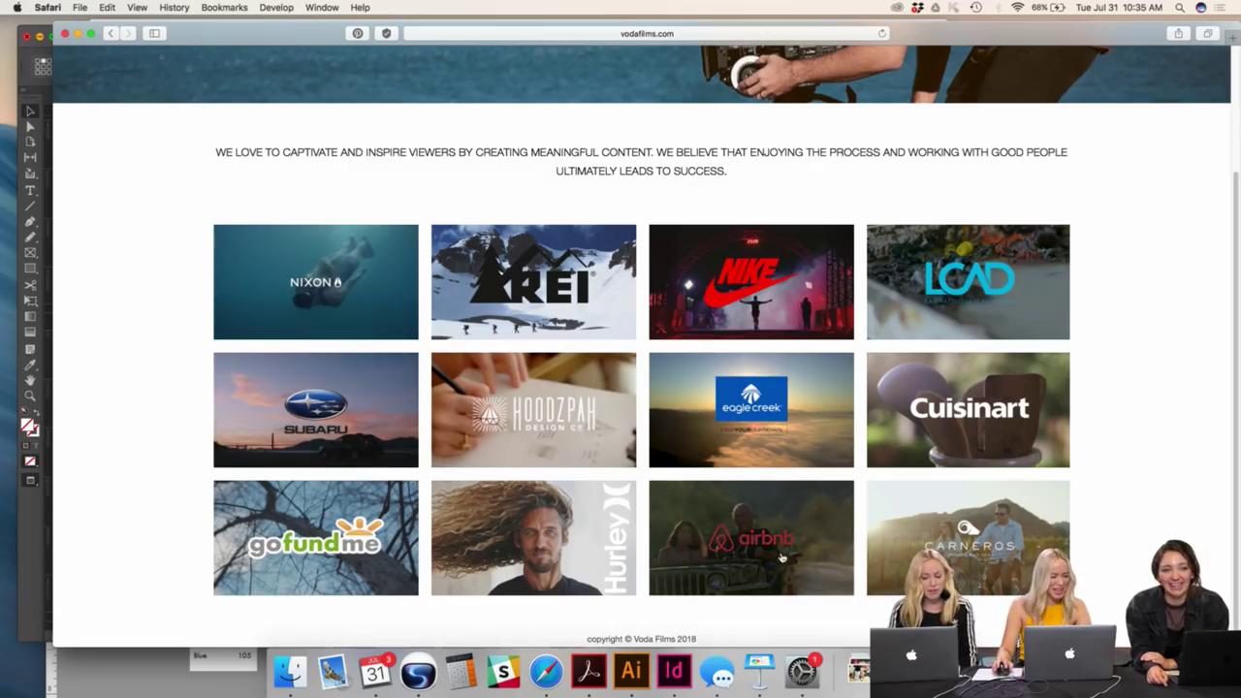
pyautogui.scroll(3, 428, 184)
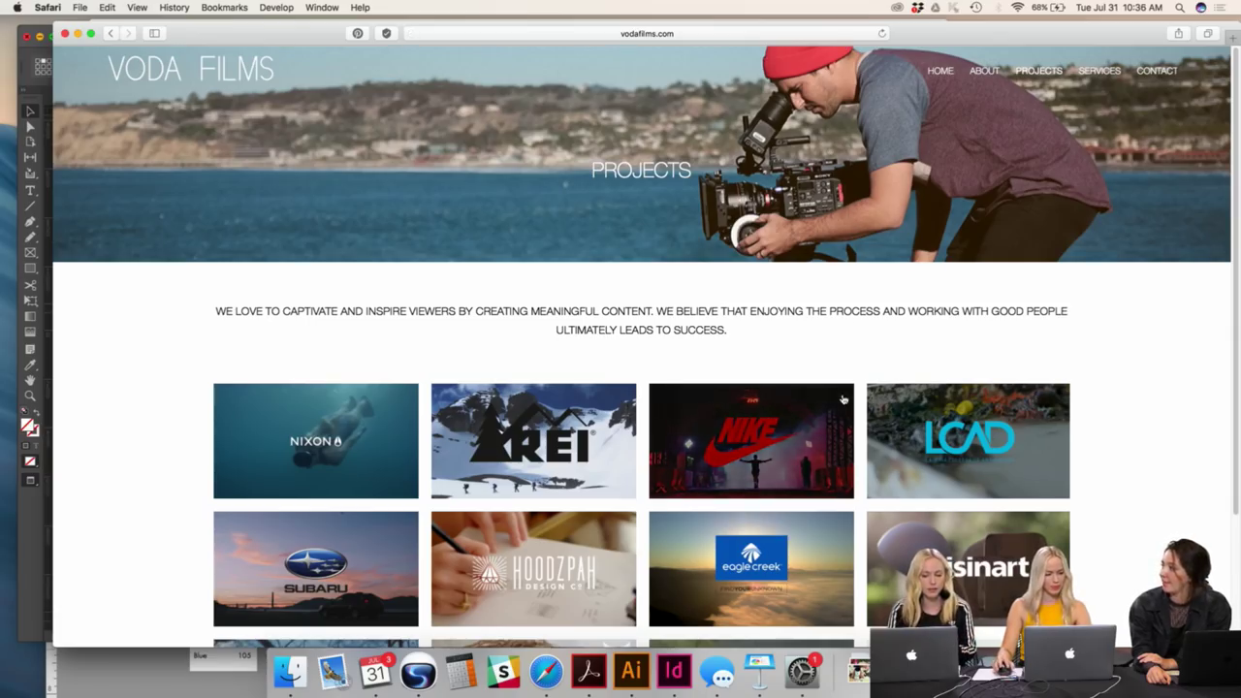
pyautogui.scroll(-4, 844, 400)
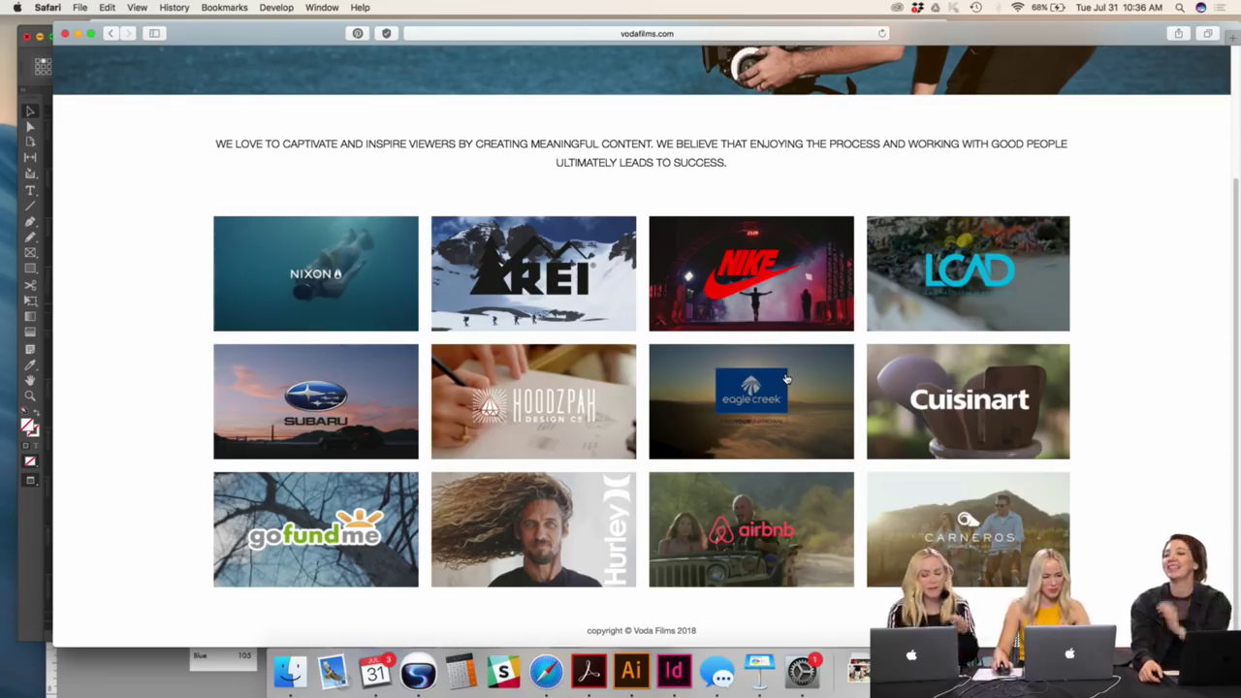
pyautogui.scroll(4, 786, 379)
pyautogui.scroll(-4, 711, 571)
pyautogui.scroll(4, 711, 571)
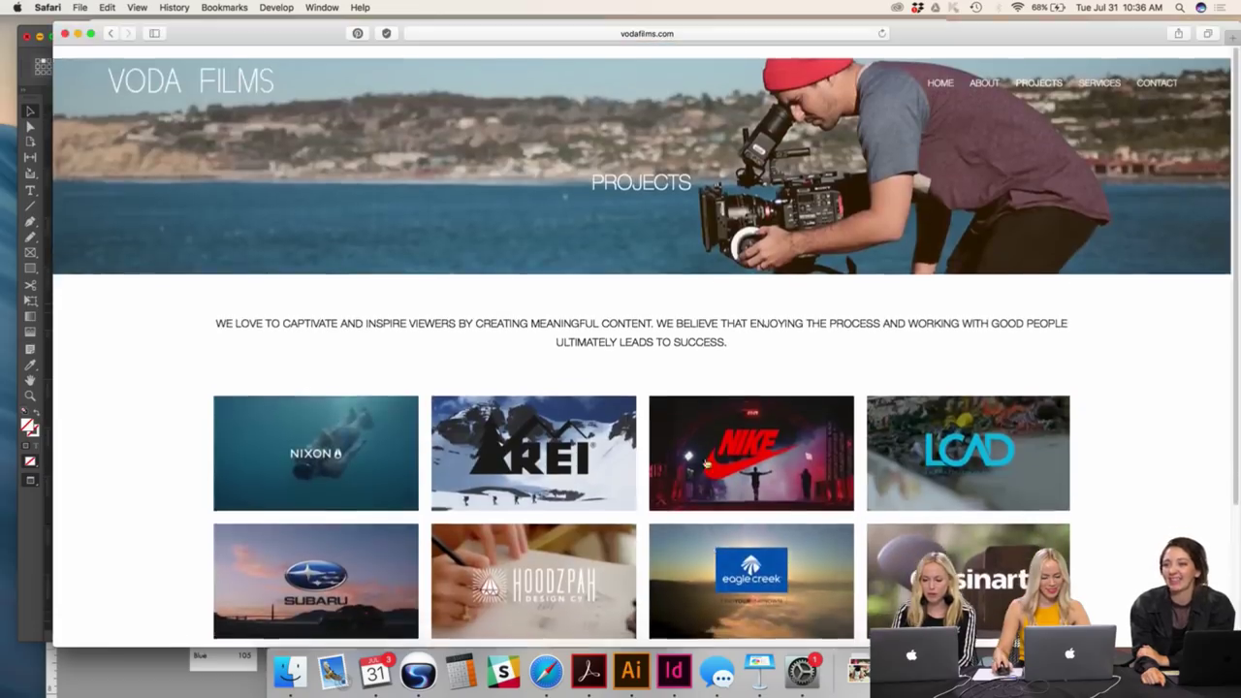
pyautogui.click(65, 35)
# - Widen the InDesign deck window to the screen's right edge
pyautogui.scroll(3, 440, 265)
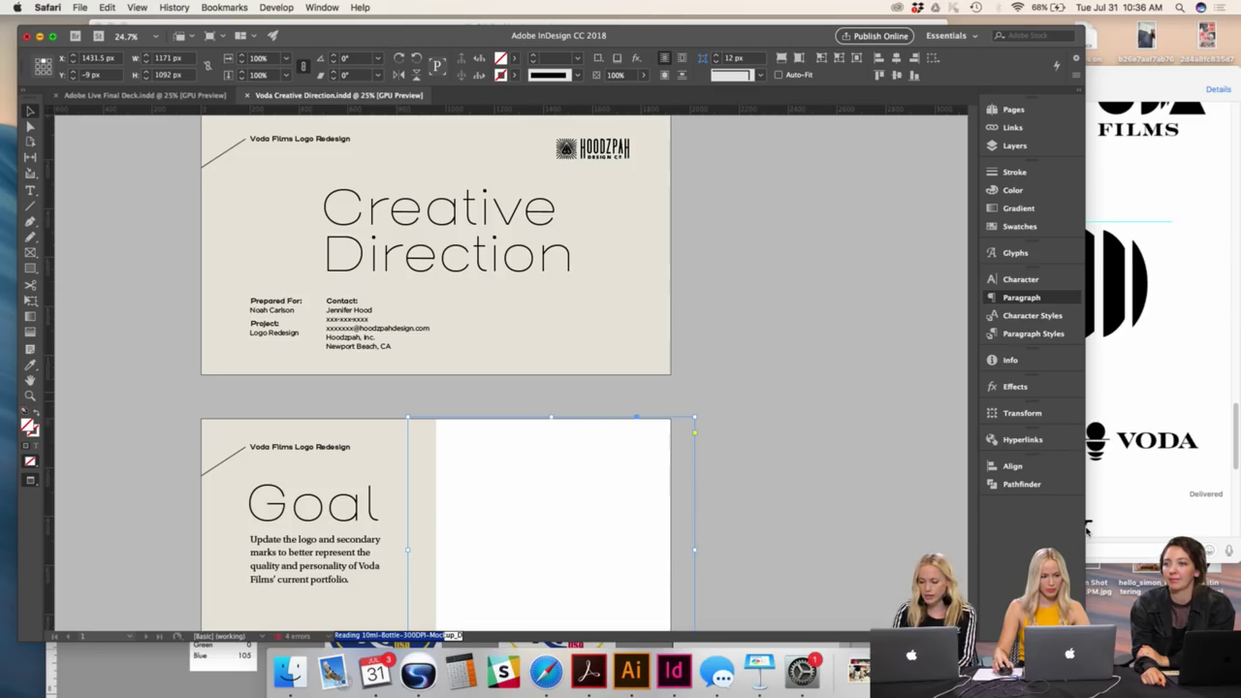
pyautogui.moveTo(1086, 528); pyautogui.dragTo(1238, 548)
pyautogui.scroll(2, 850, 455)
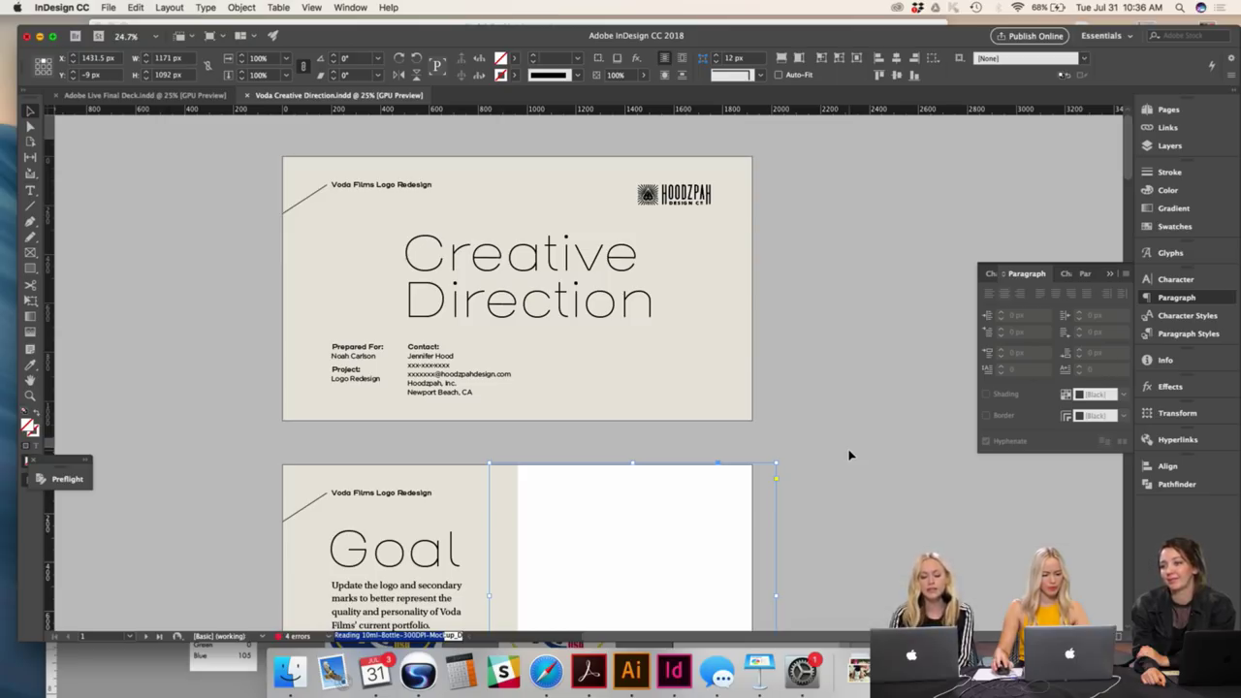
# - Scroll through the deck's Goal, keyword and inspiration pages
pyautogui.scroll(-3, 598, 312)
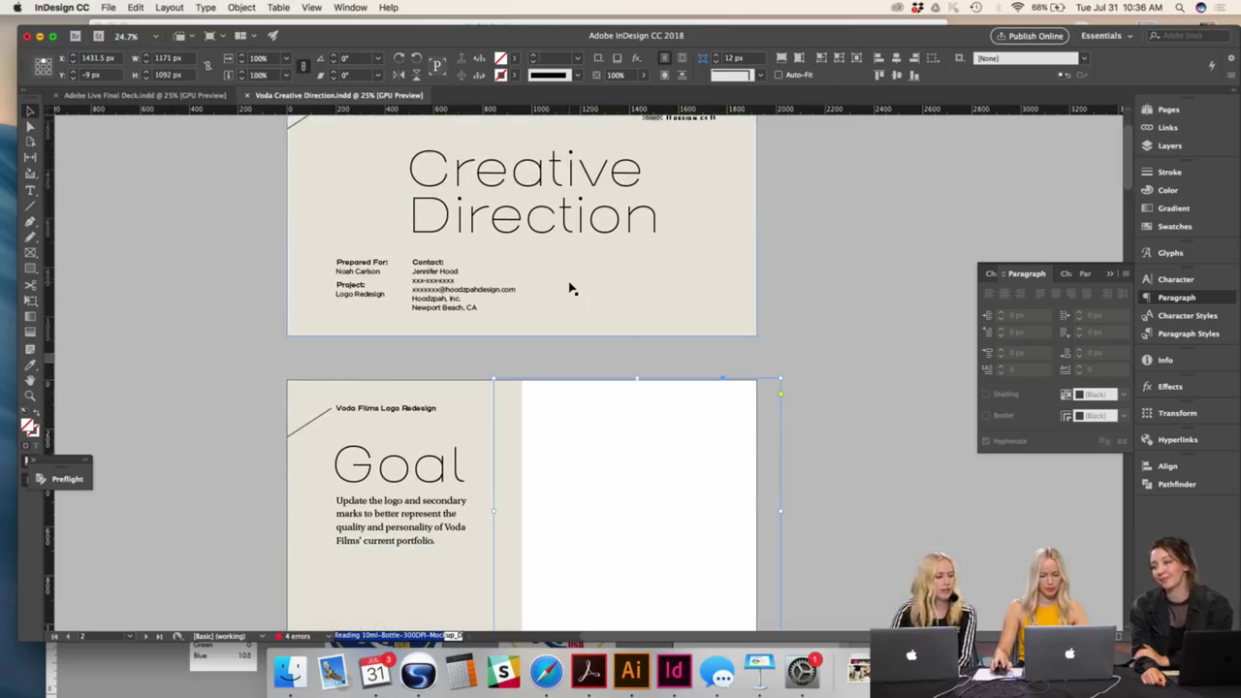
pyautogui.scroll(-5, 572, 289)
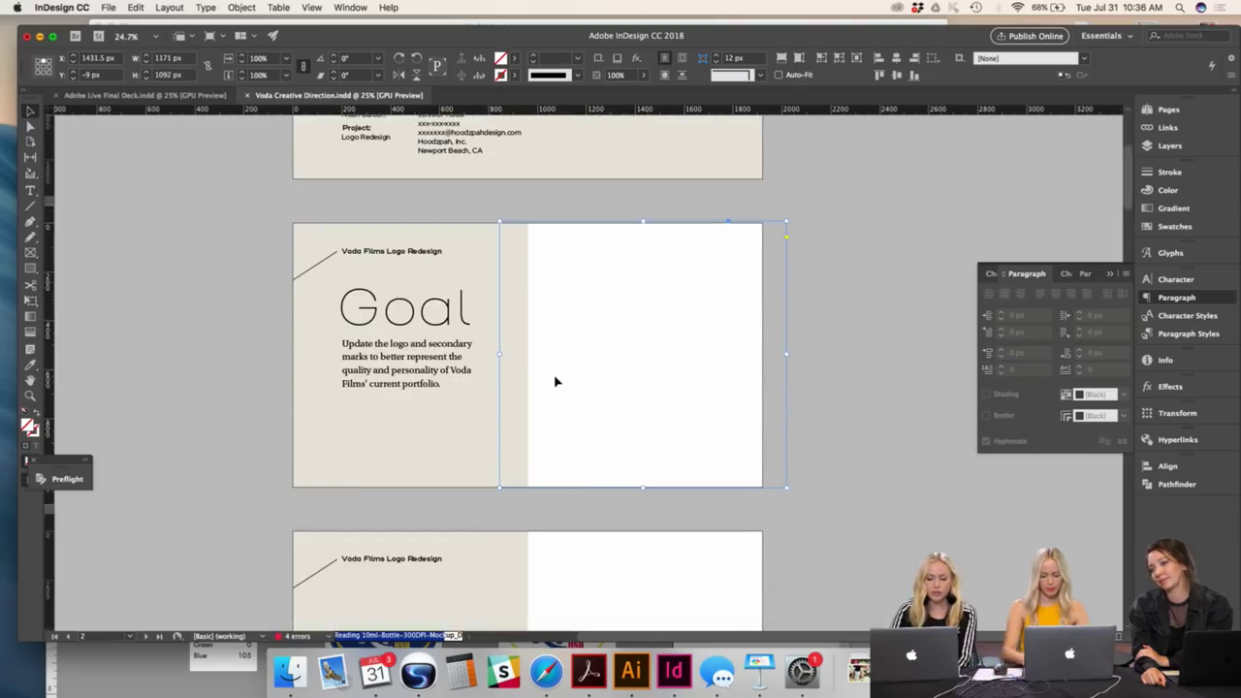
pyautogui.scroll(6, 555, 381)
pyautogui.scroll(-3, 556, 381)
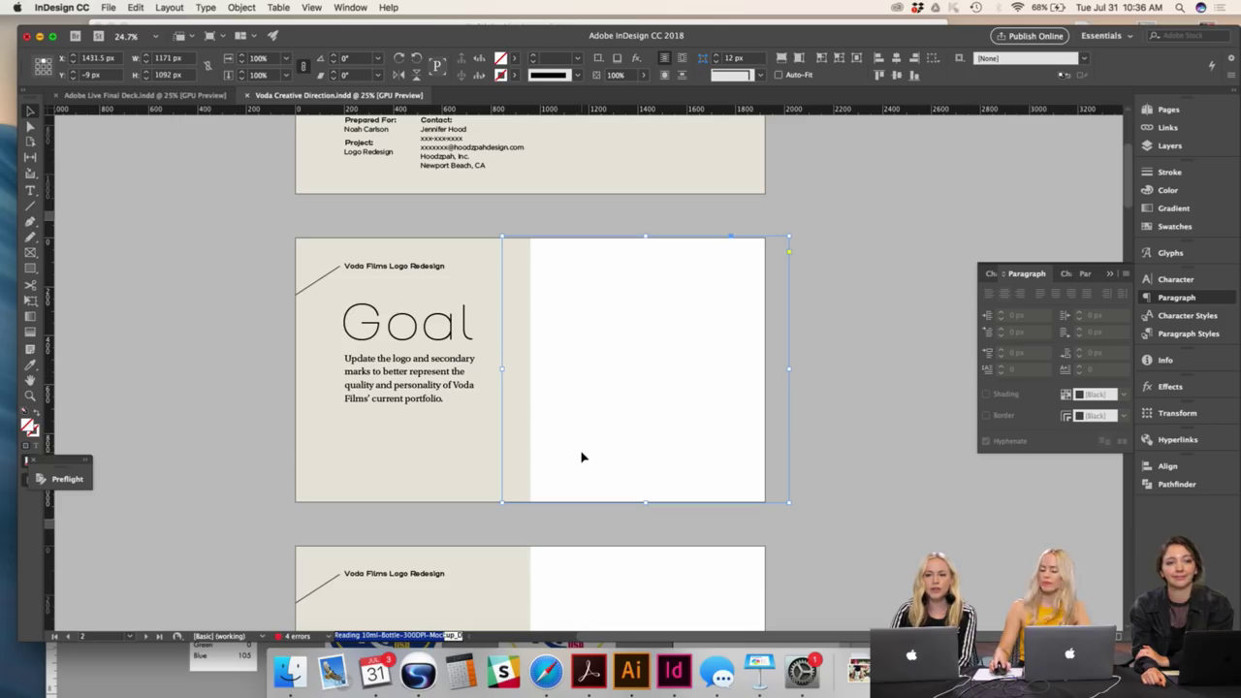
pyautogui.scroll(2, 515, 358)
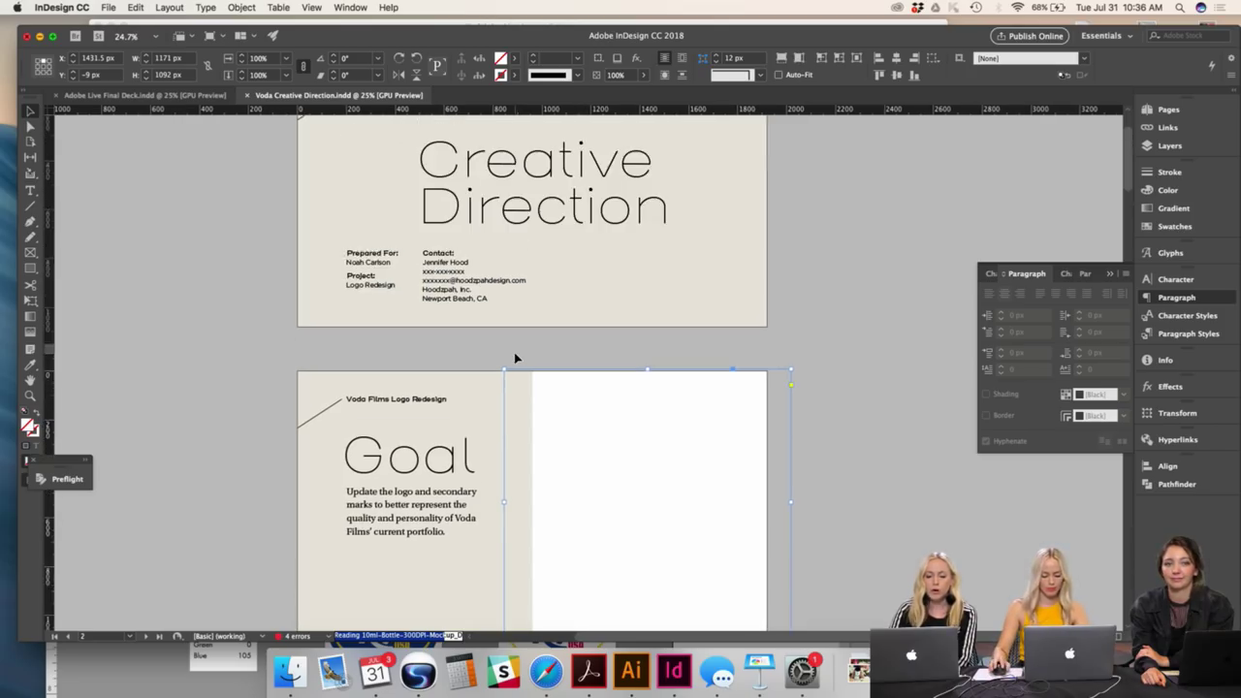
pyautogui.scroll(1, 515, 358)
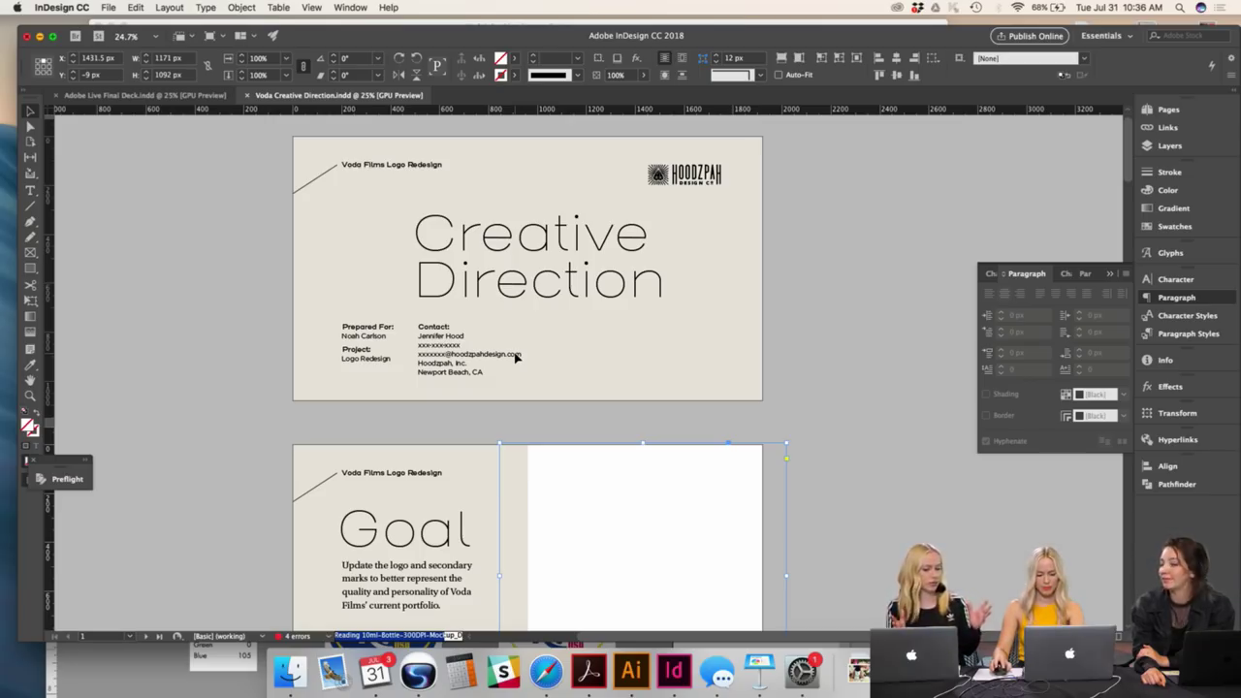
pyautogui.scroll(-5, 515, 358)
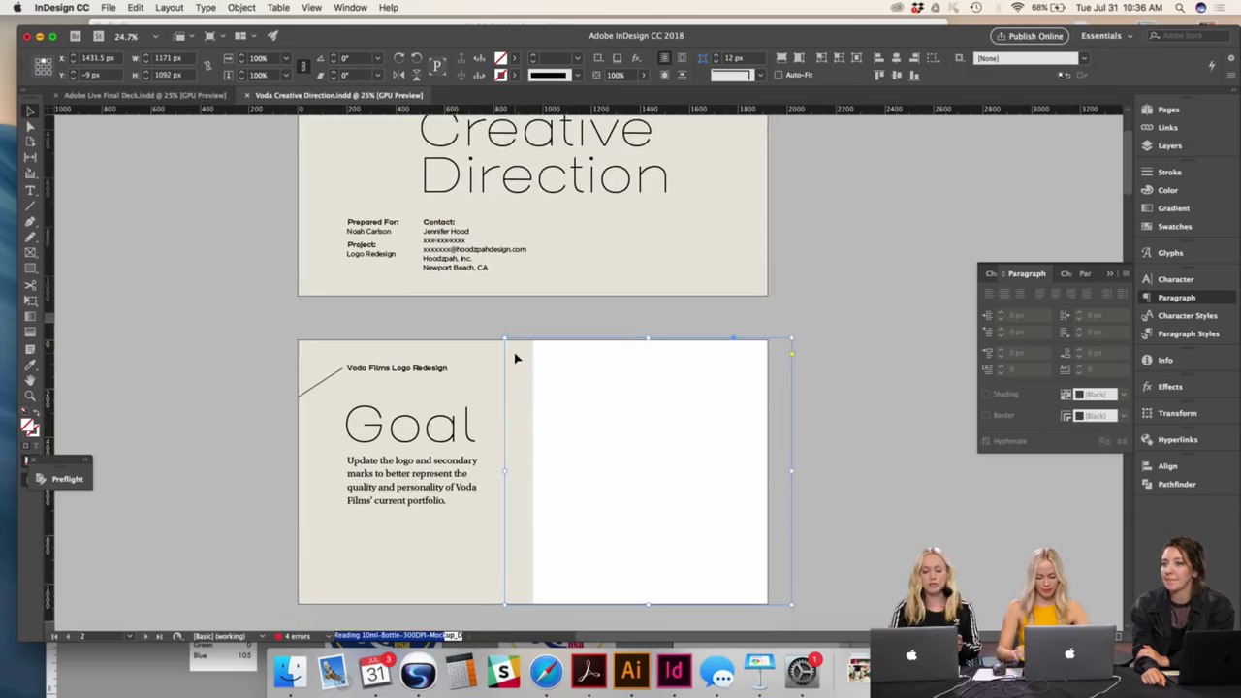
pyautogui.scroll(-12, 515, 358)
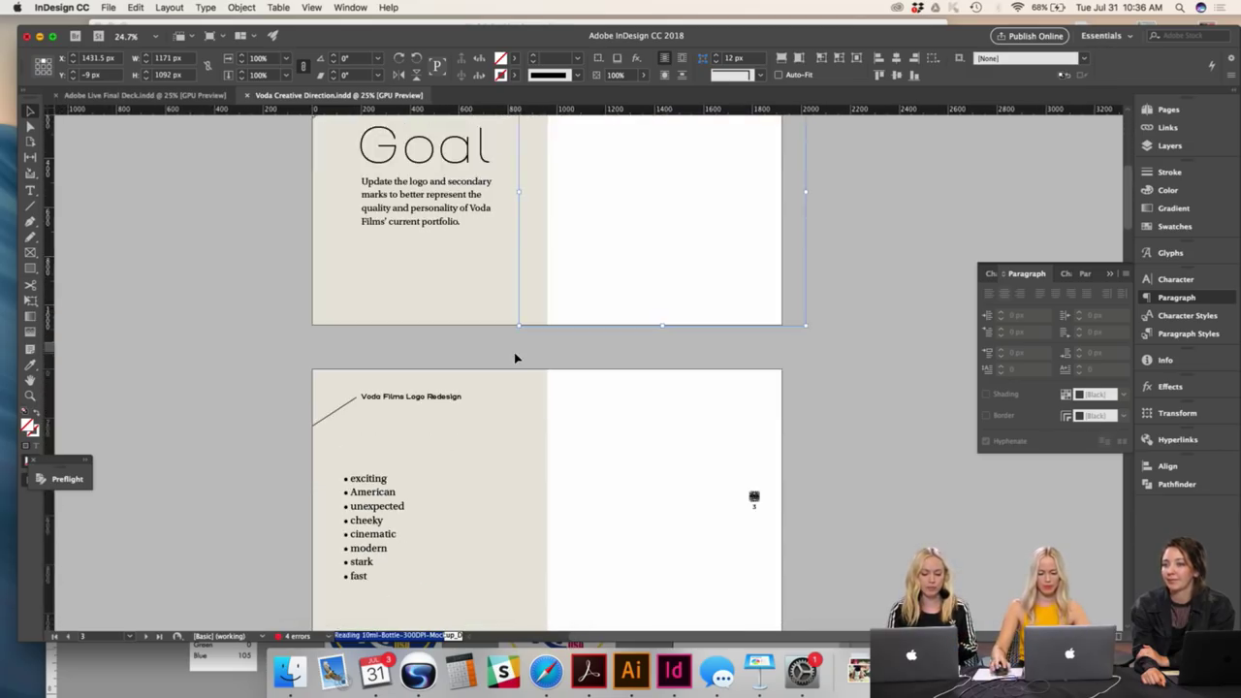
pyautogui.scroll(-20, 385, 471)
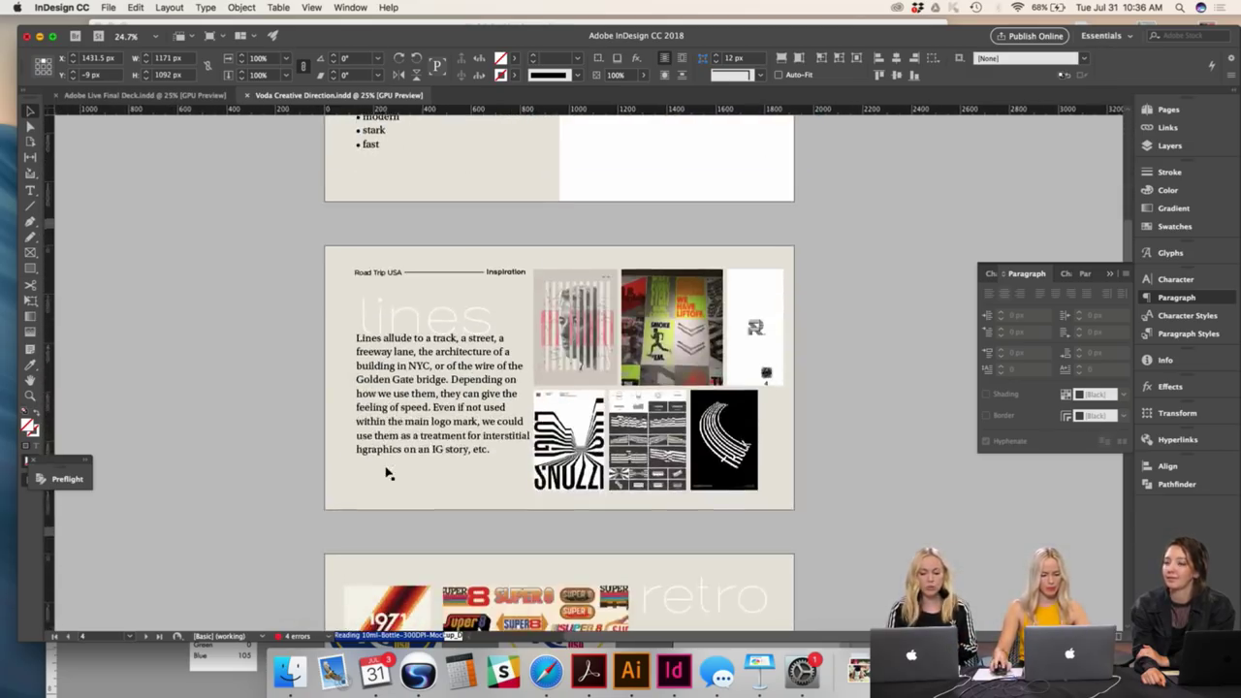
pyautogui.scroll(20, 415, 388)
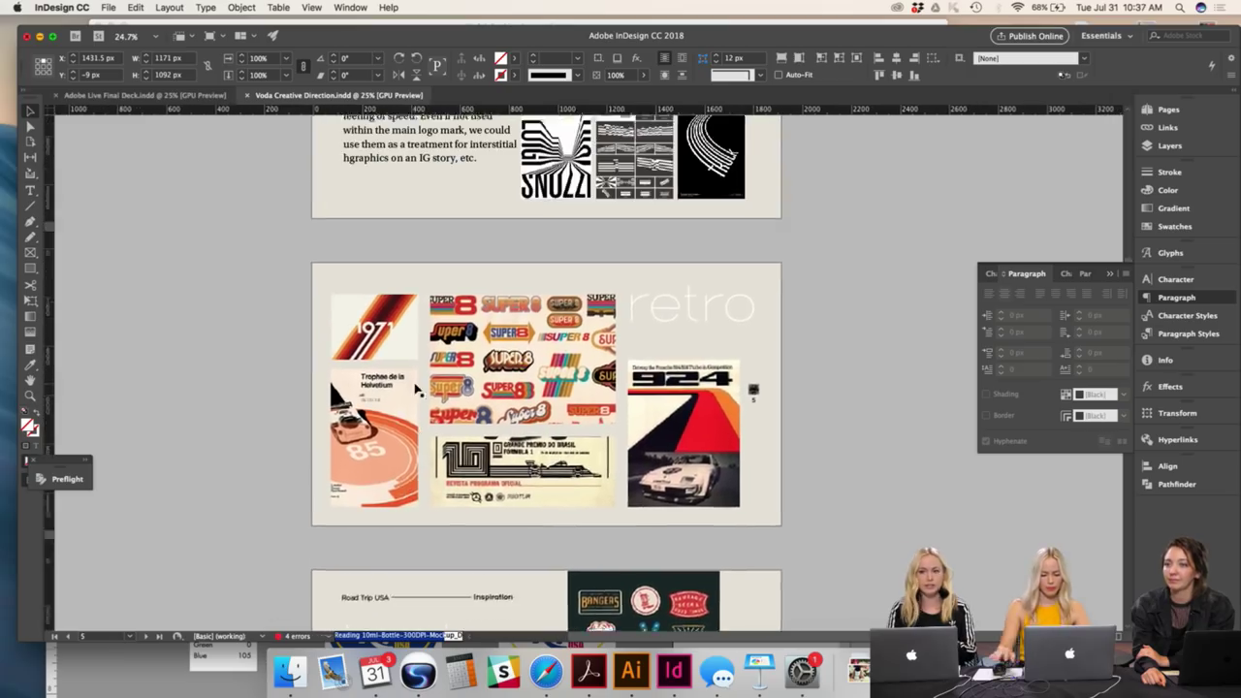
pyautogui.scroll(11, 415, 388)
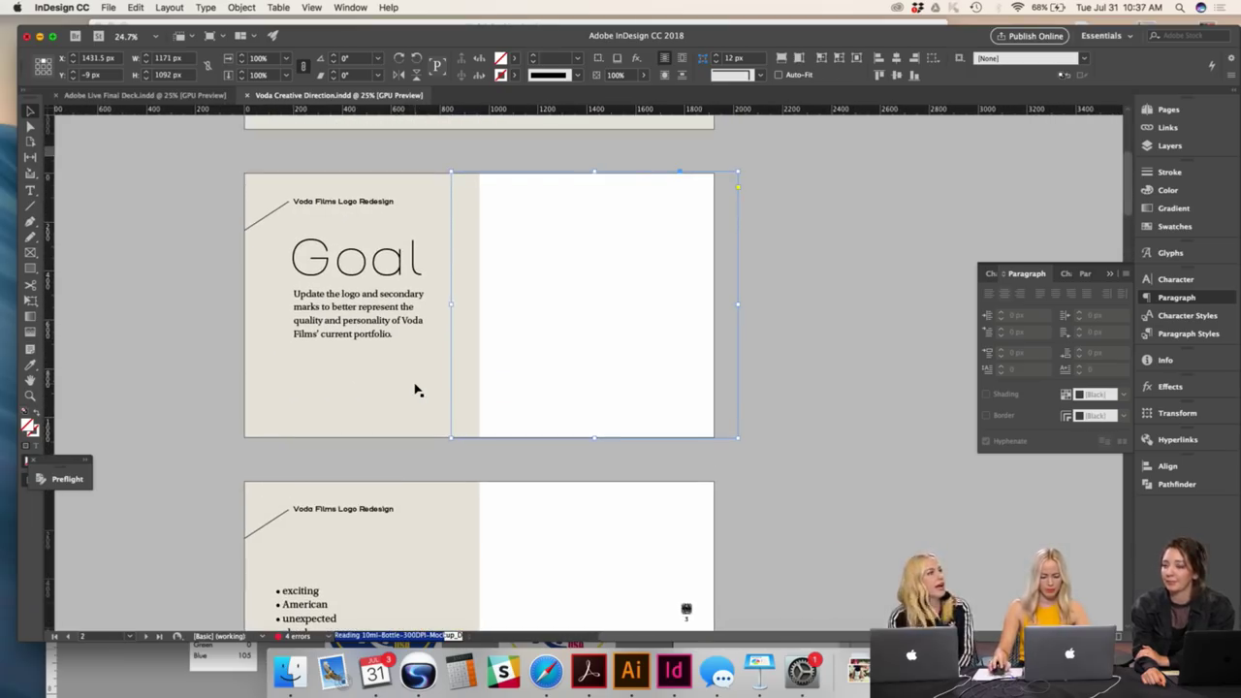
# - Scroll through the Voda Creative Direction spreads back toward the Creative Direction title page
pyautogui.scroll(-5, 415, 387)
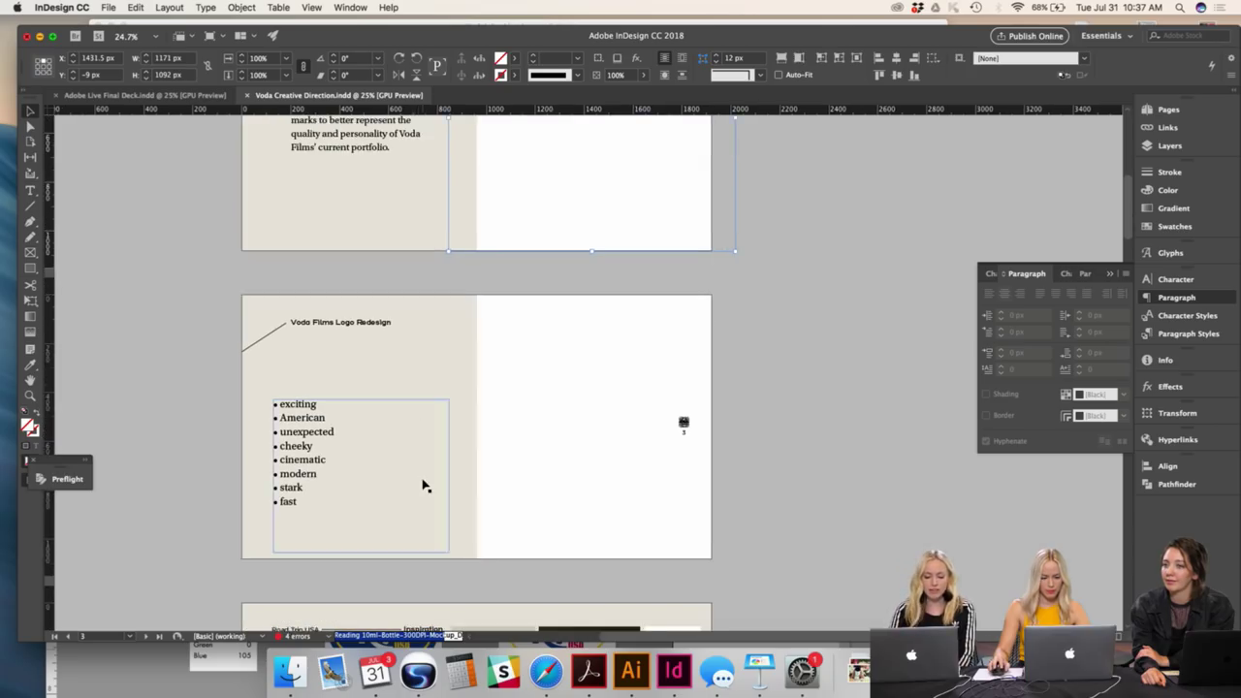
pyautogui.scroll(-7, 424, 488)
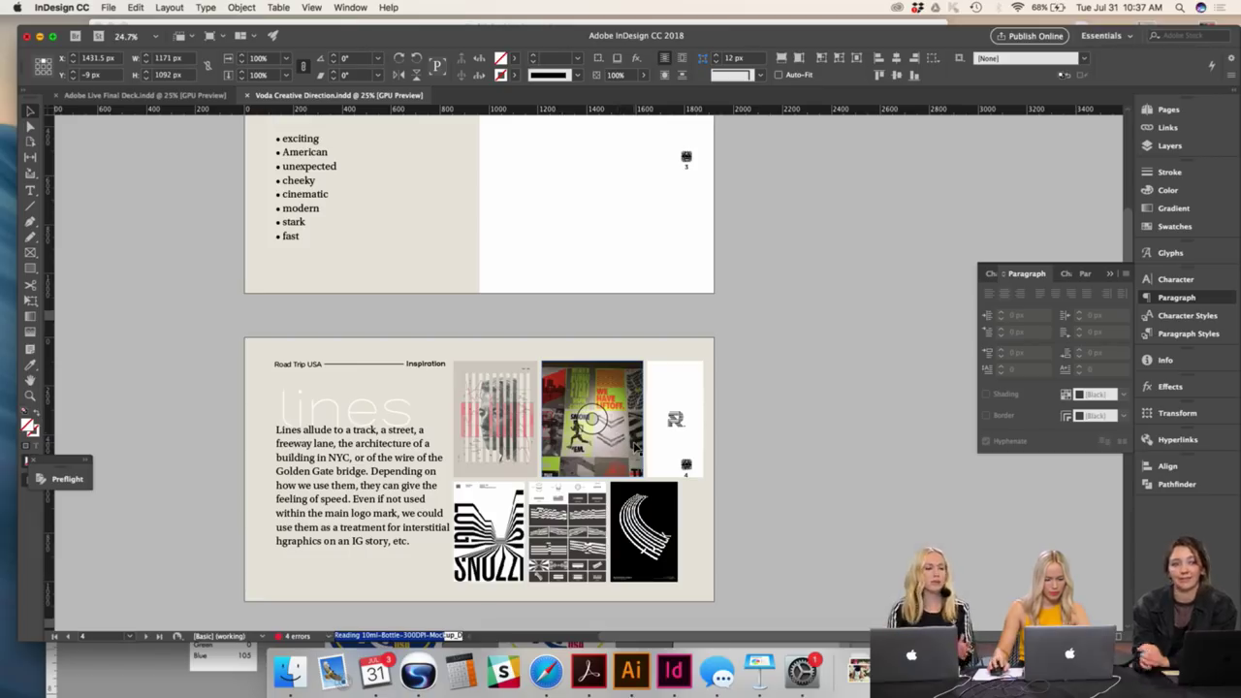
pyautogui.scroll(-5, 683, 494)
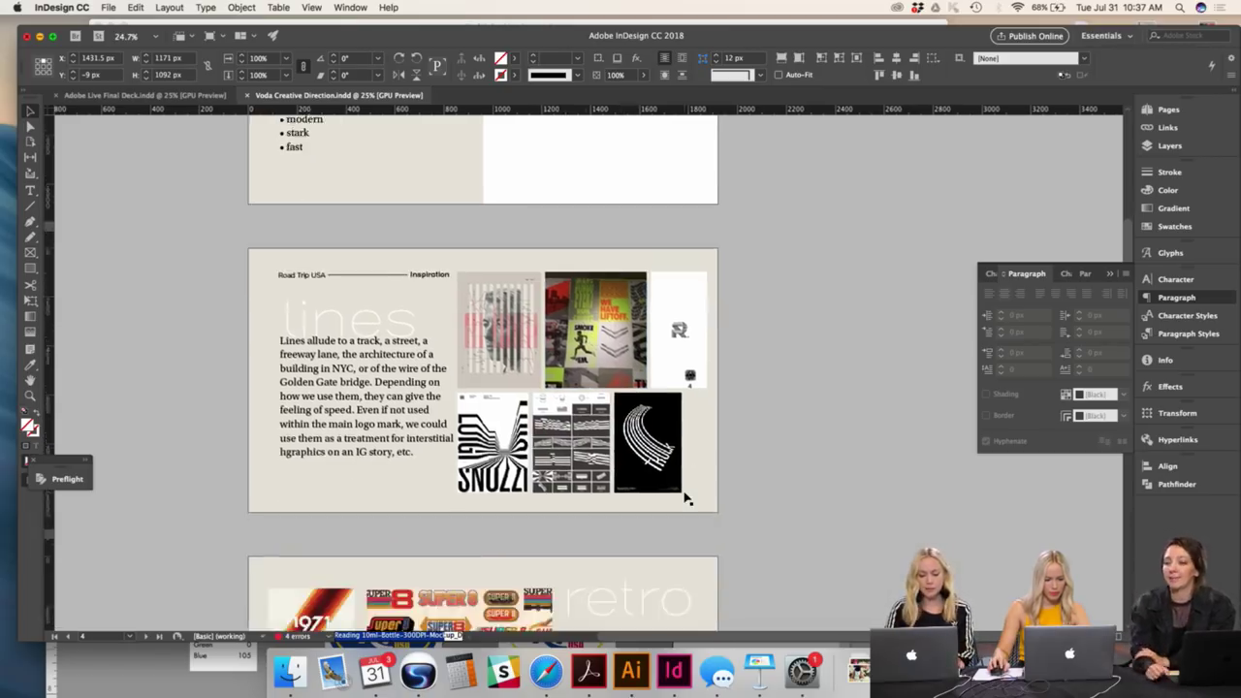
pyautogui.scroll(-5, 685, 497)
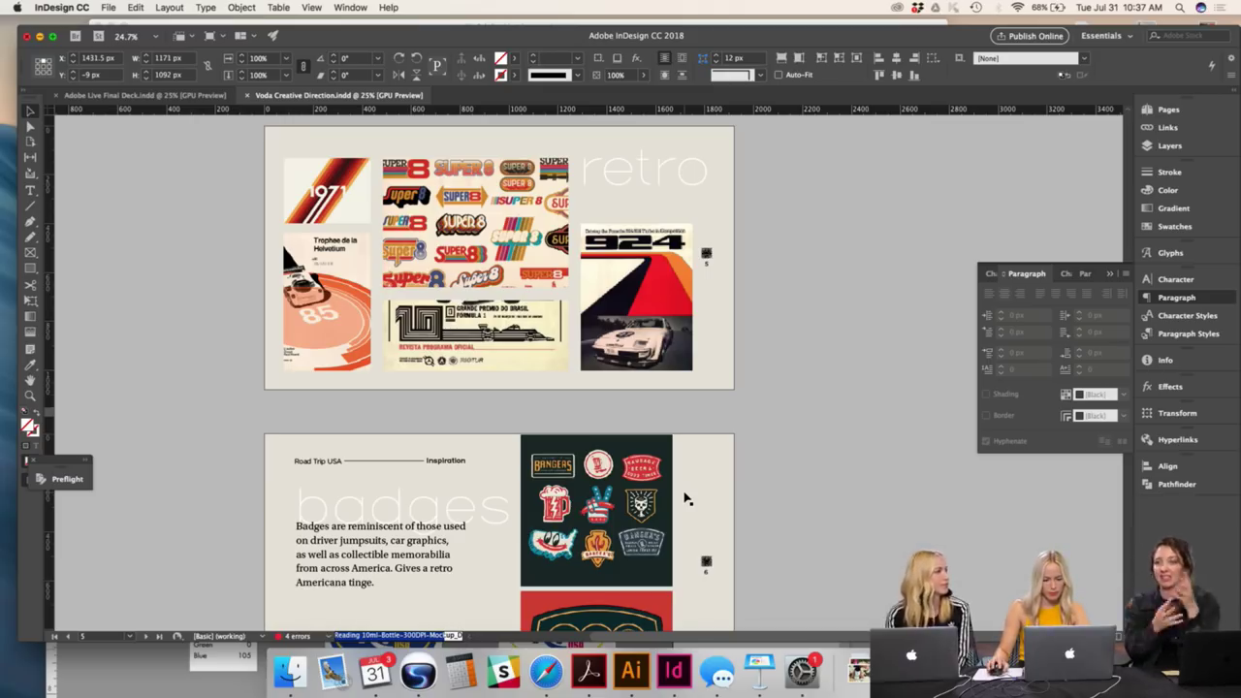
pyautogui.scroll(10, 697, 574)
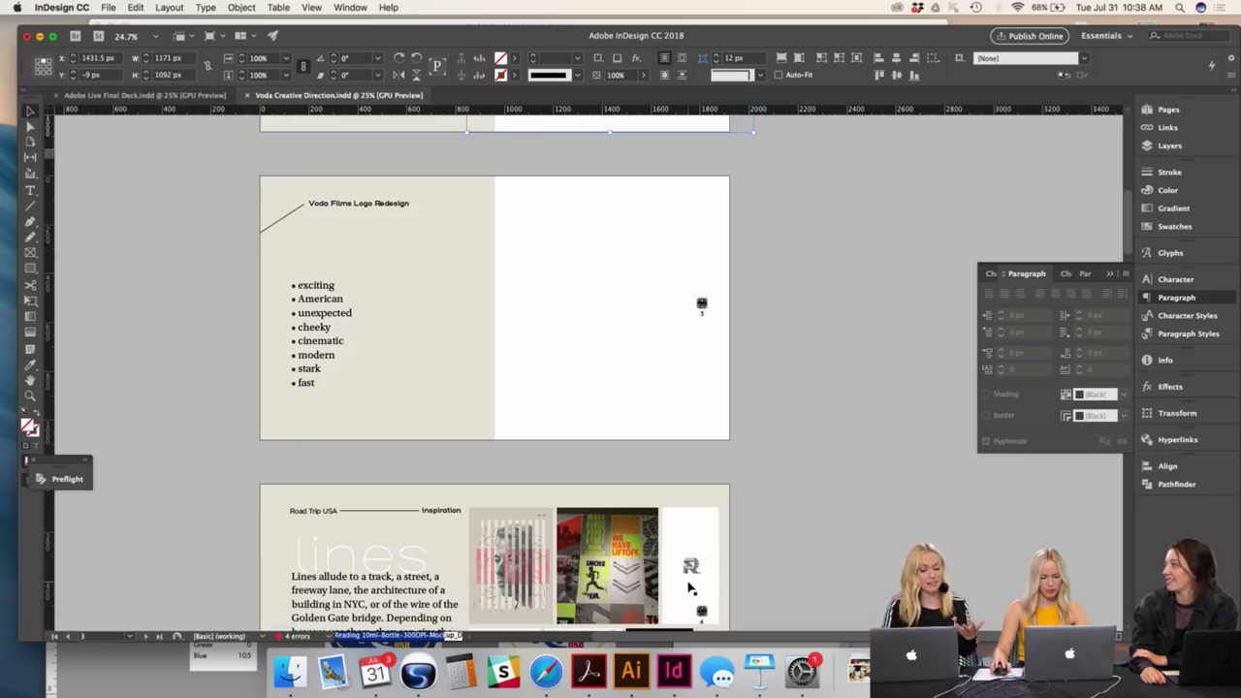
pyautogui.scroll(3, 689, 588)
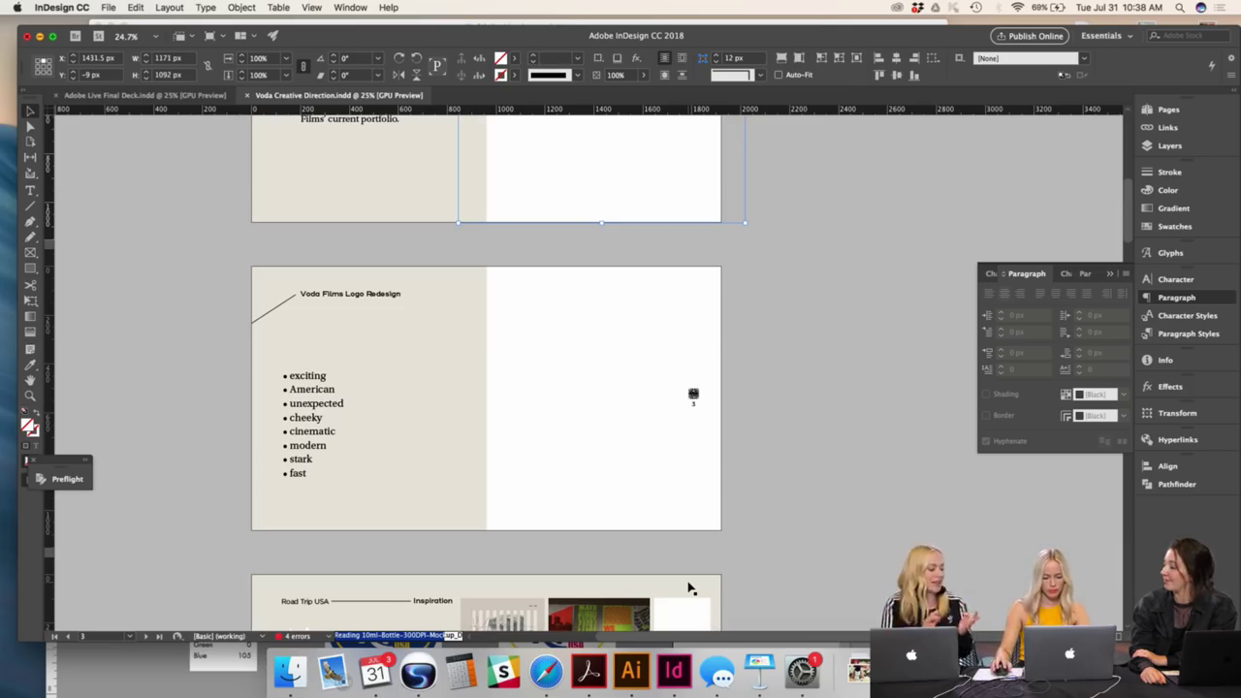
pyautogui.scroll(15, 693, 394)
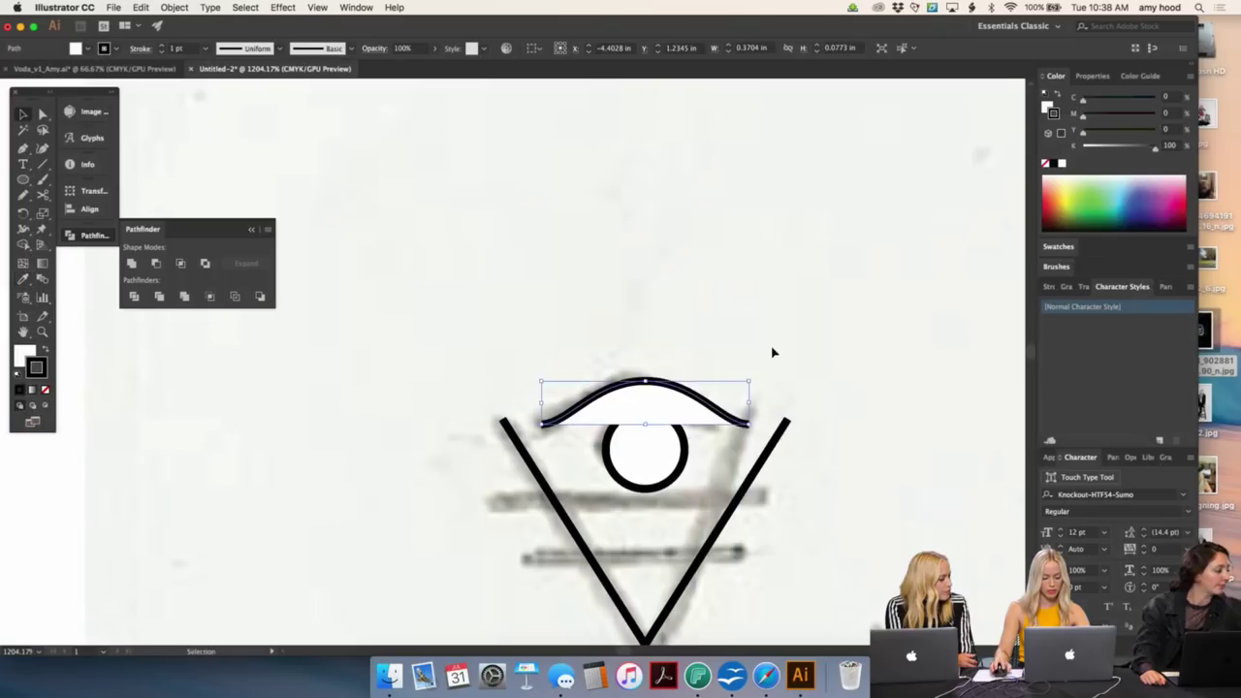
# - Zoom out over the sketch sheet and Alt-drag a copy of the triangle-eye mark left of the photo
pyautogui.click(773, 353)
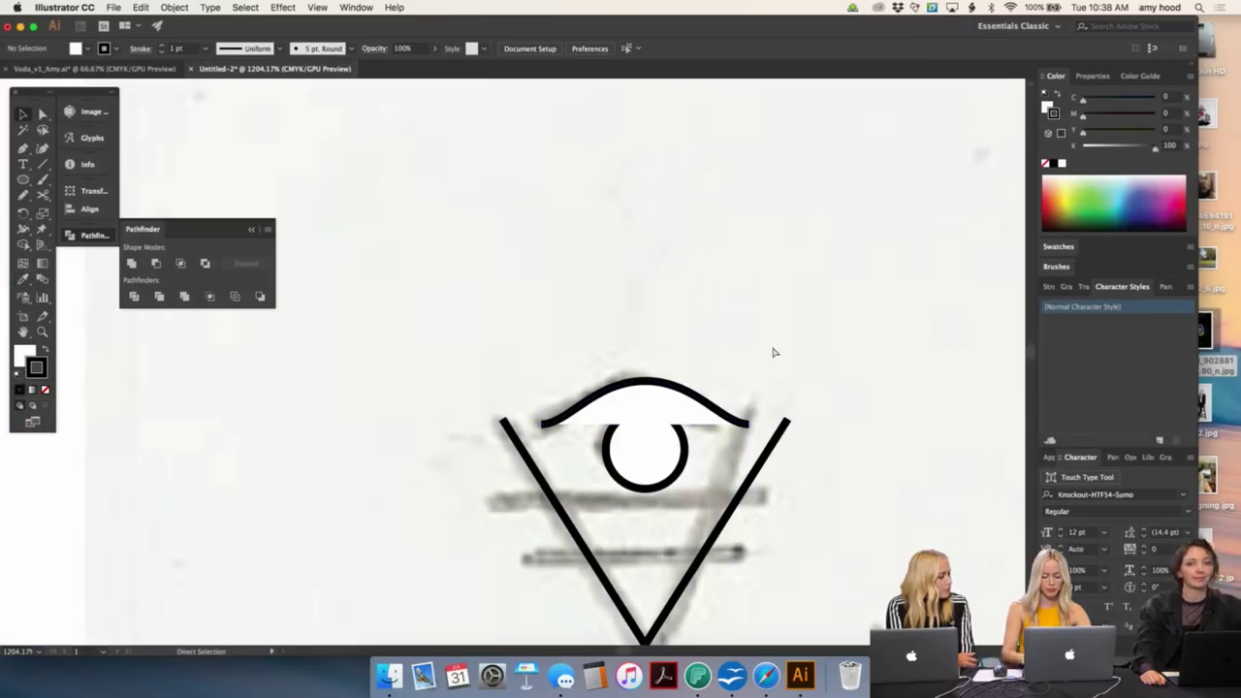
pyautogui.press('super+minus')
pyautogui.press('super+minus')
pyautogui.press('super+minus')
pyautogui.press('super+minus')
pyautogui.press('super+minus')
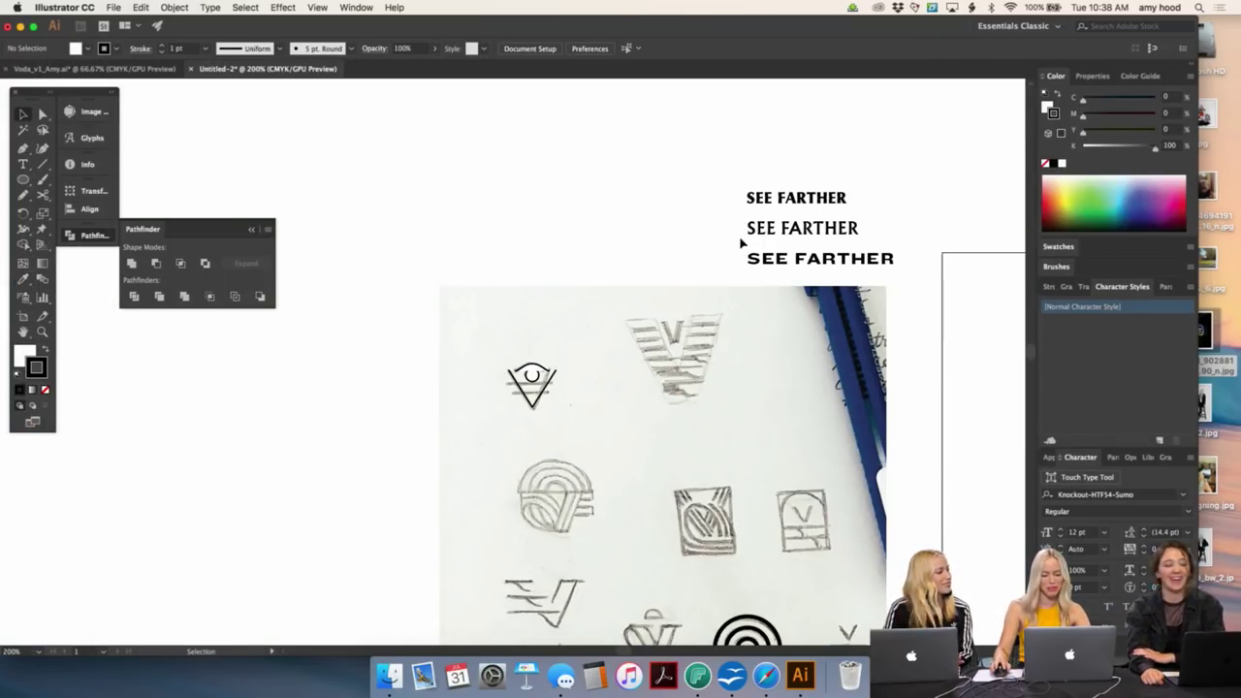
pyautogui.moveTo(635, 357)
pyautogui.mouseDown()
pyautogui.moveTo(608, 261)
pyautogui.moveTo(576, 218)
pyautogui.mouseUp()
pyautogui.moveTo(582, 174); pyautogui.dragTo(557, 130)
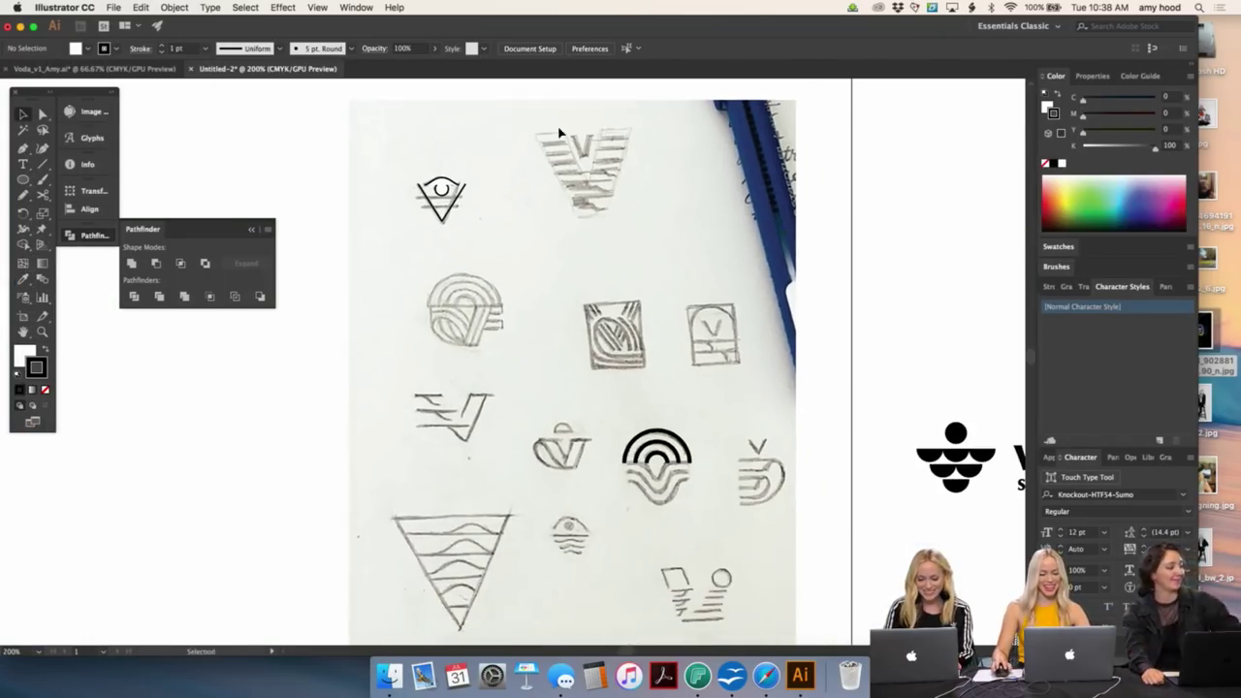
pyautogui.click(444, 199)
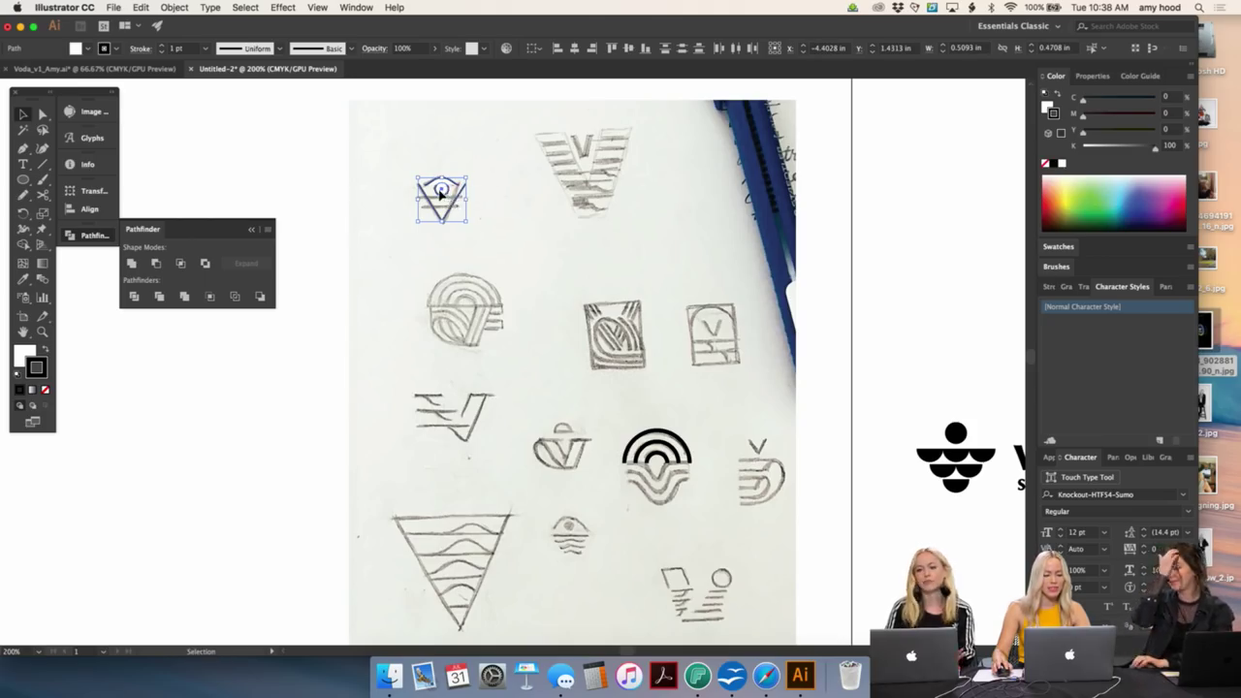
pyautogui.moveTo(446, 194); pyautogui.dragTo(320, 186)
pyautogui.click(834, 310)
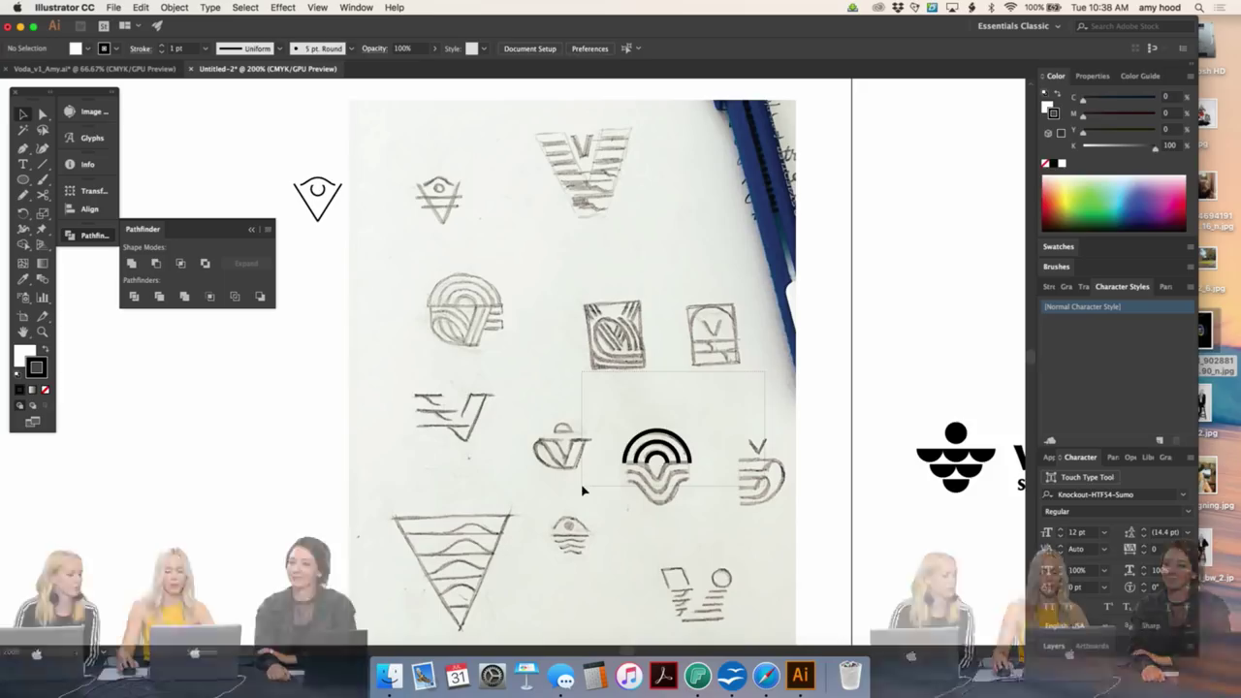
# - Move the black arc mark into the blank area left of the photo and zoom out
pyautogui.click(648, 438)
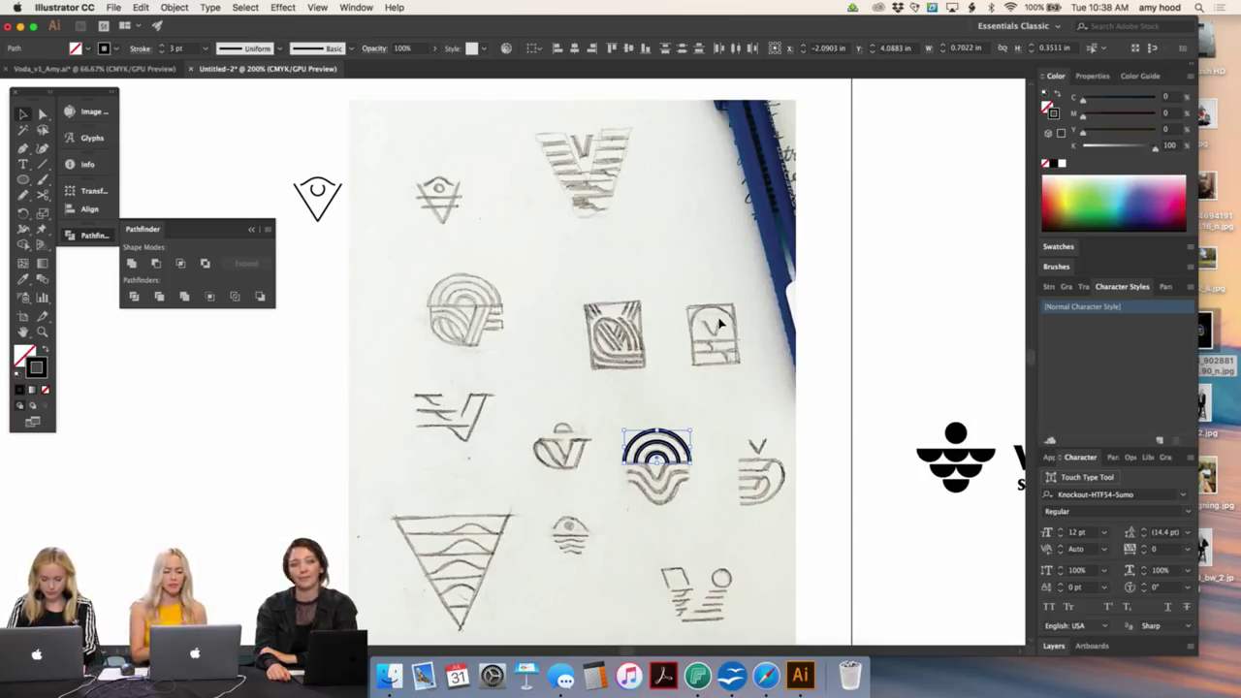
pyautogui.click(655, 349)
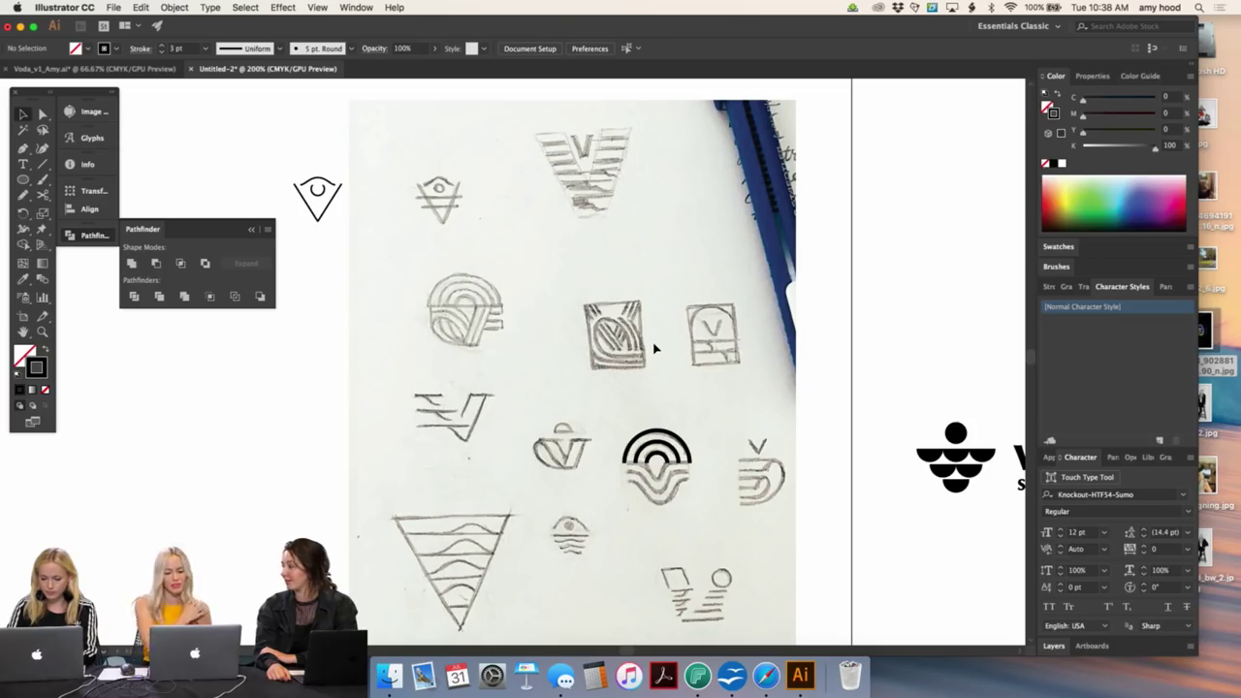
pyautogui.scroll(-3, 673, 362)
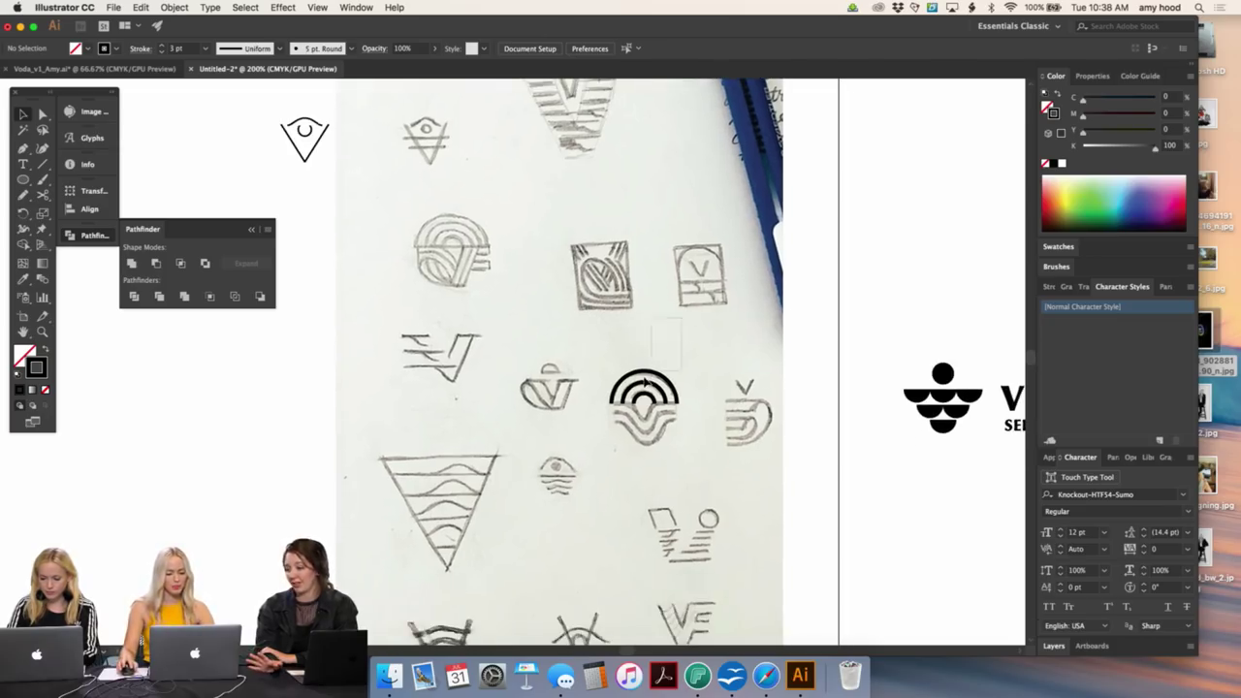
pyautogui.click(658, 397)
pyautogui.moveTo(659, 413); pyautogui.dragTo(301, 363)
pyautogui.click(301, 363)
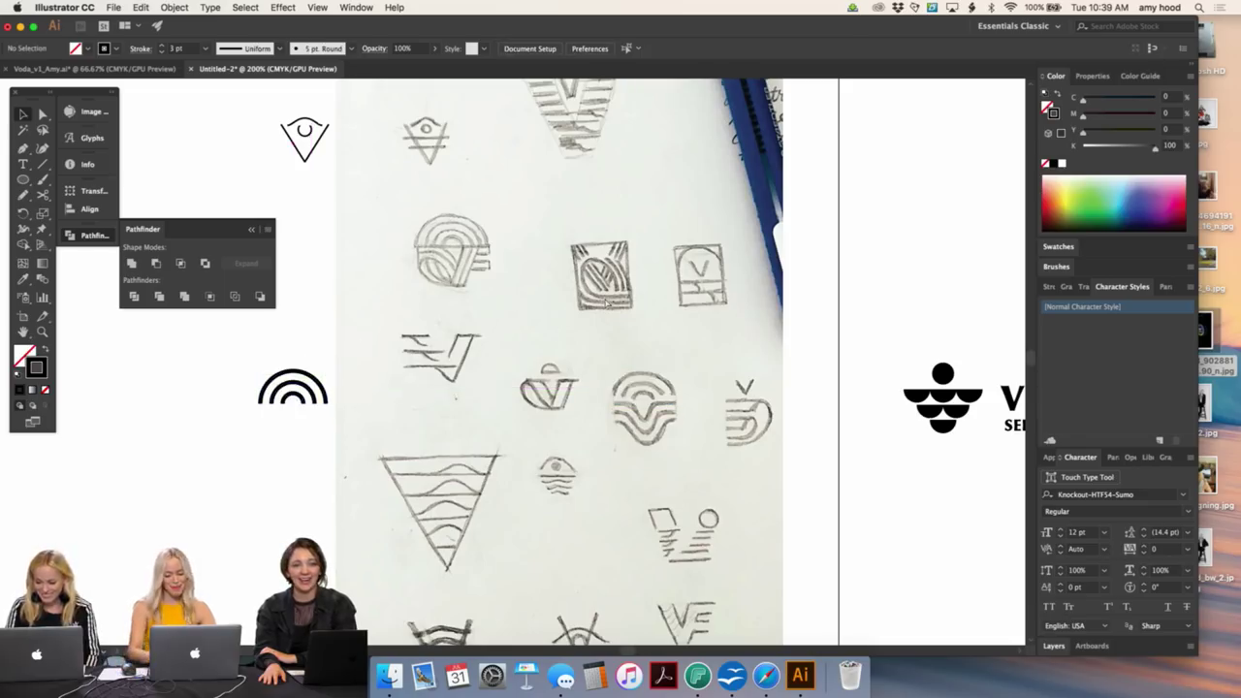
pyautogui.press('super+minus')
pyautogui.hscroll(-3, 712, 308)
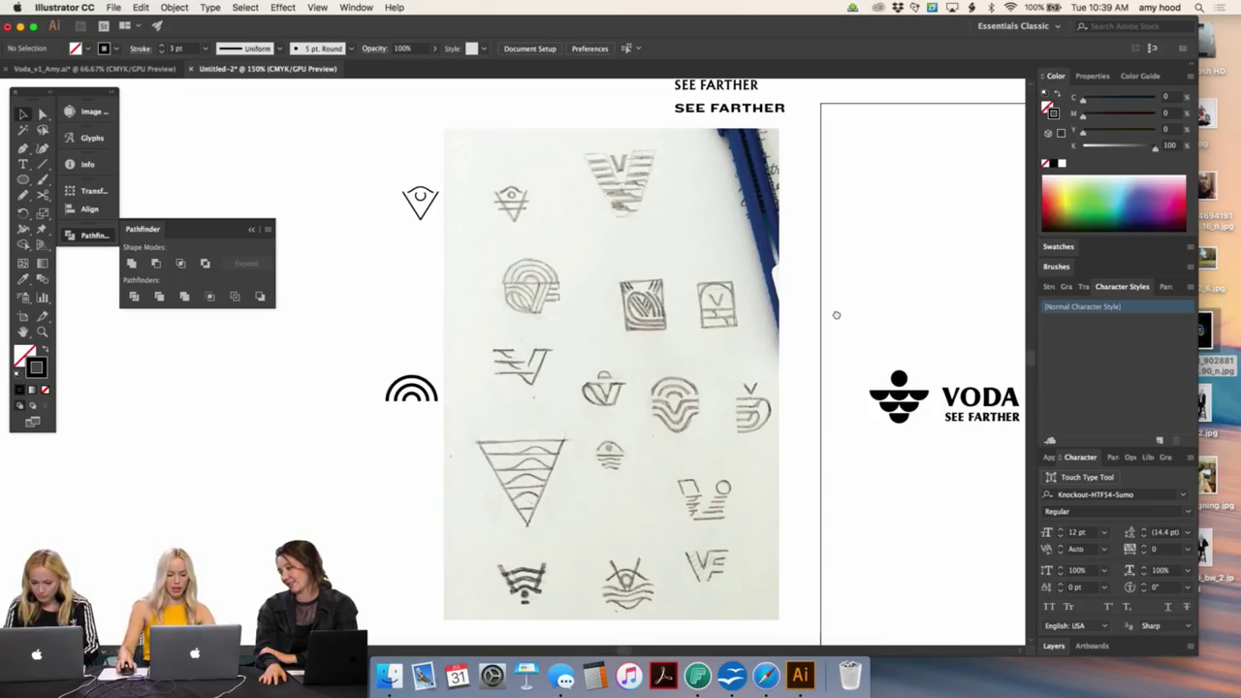
pyautogui.scroll(-1, 834, 310)
# - Quick Look the inspiration folder images from IMG_1368.PNG through IMG_1373.PNG to the Hoodzpah screenshot
pyautogui.click(392, 674)
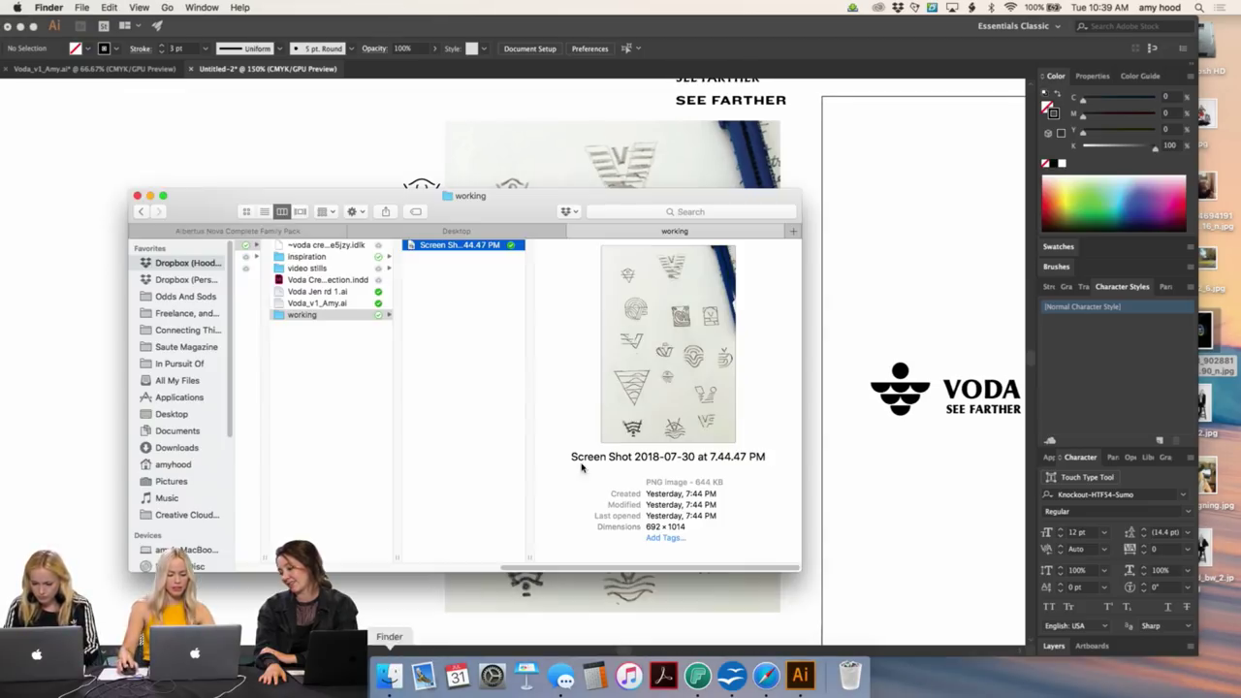
pyautogui.click(349, 258)
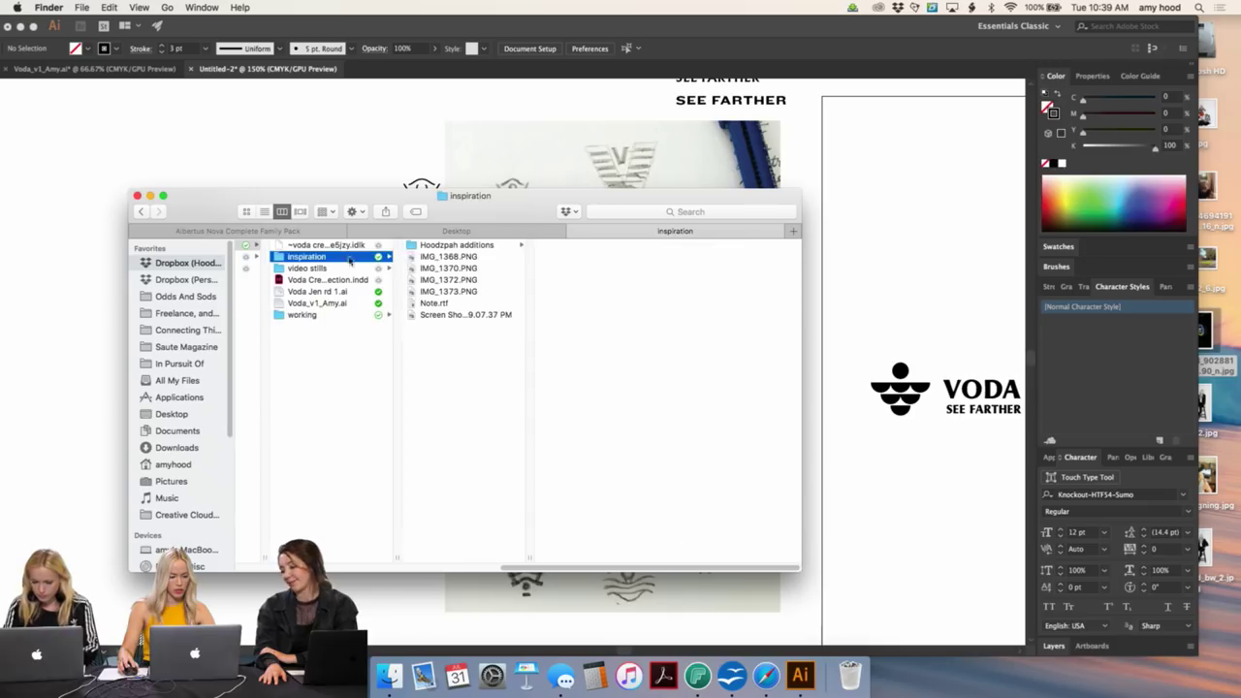
pyautogui.click(446, 257)
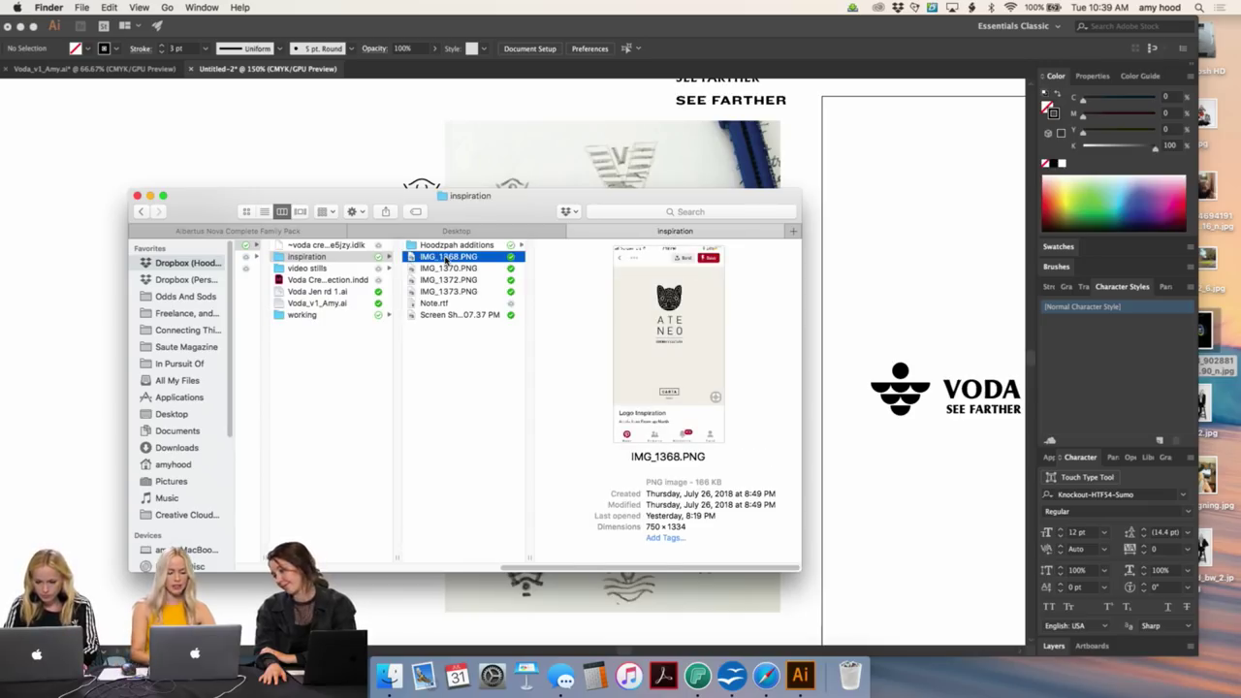
pyautogui.press('space')
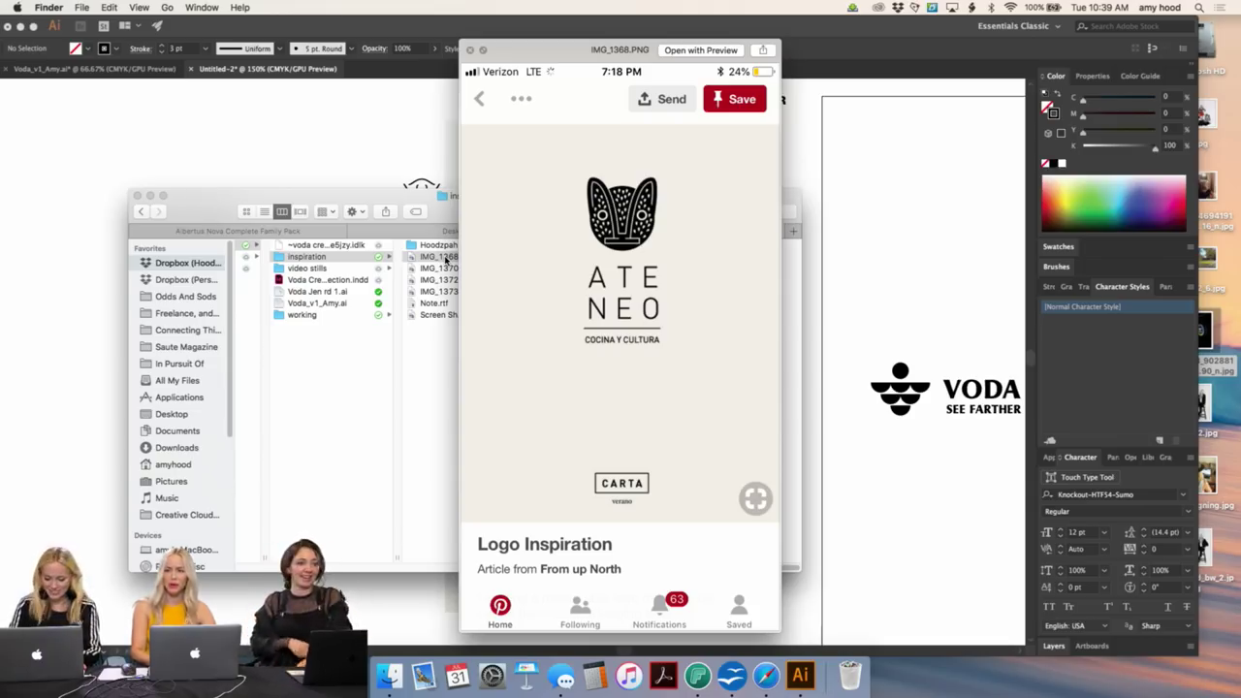
pyautogui.press('Down')
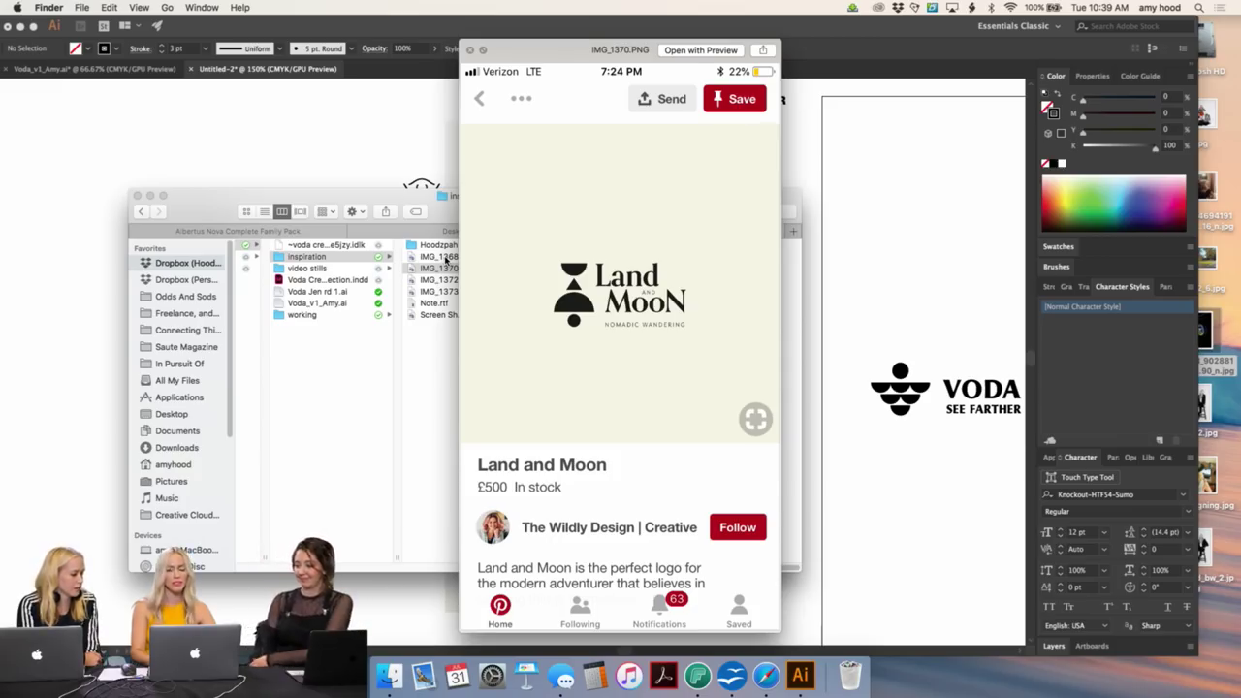
pyautogui.press('Down')
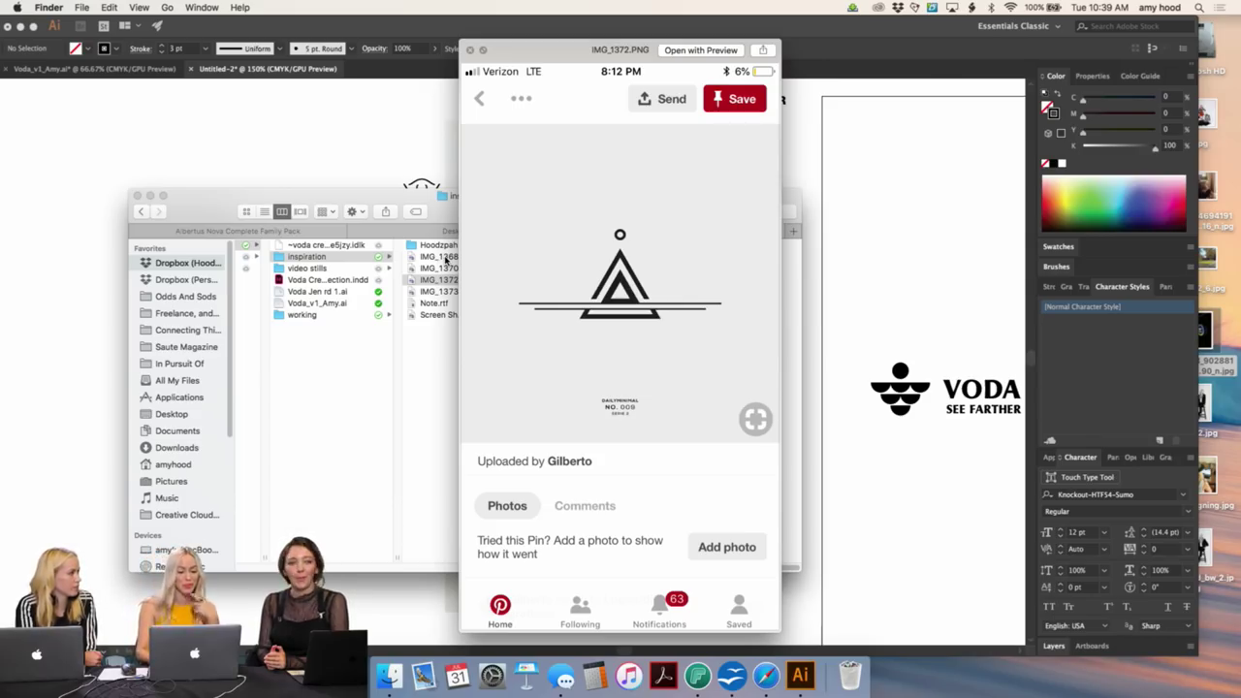
pyautogui.press('Down')
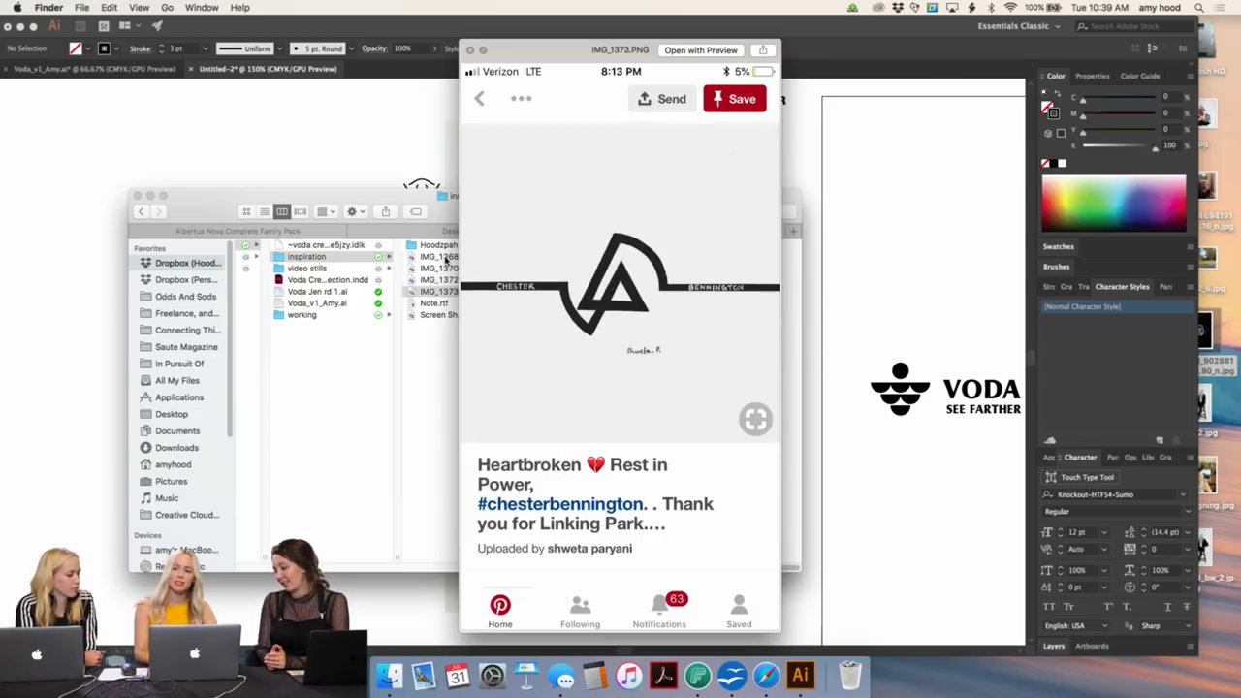
pyautogui.press('Down')
pyautogui.press('Down')
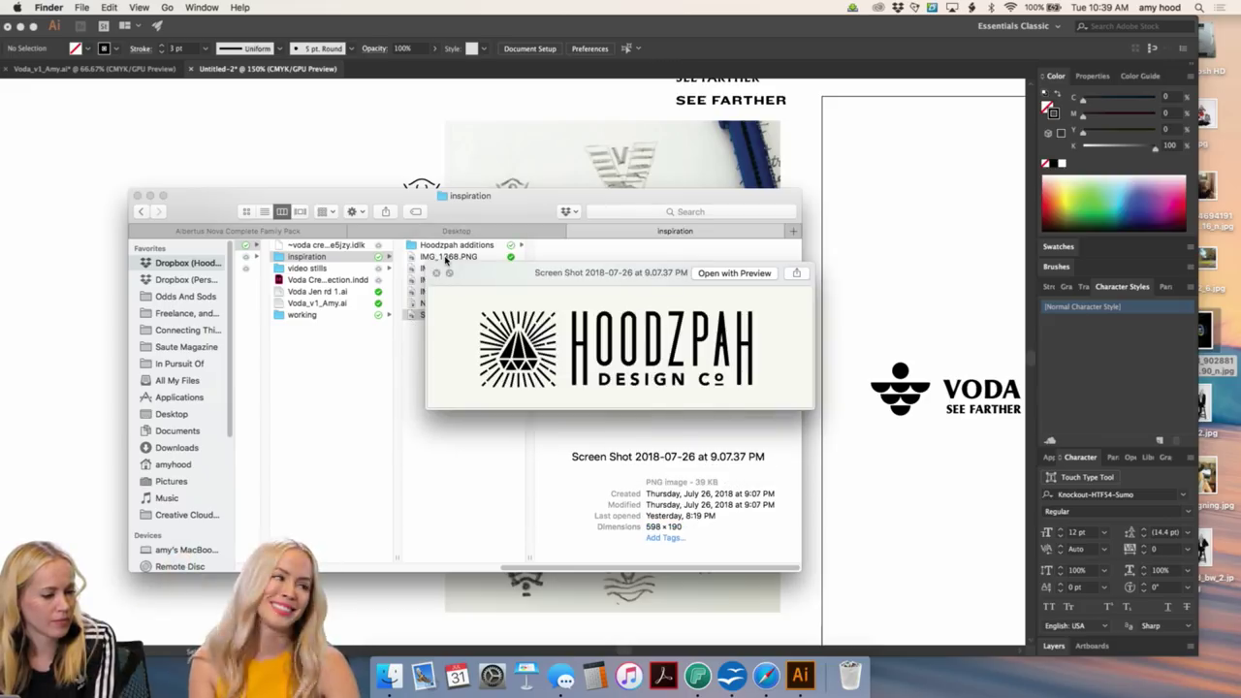
# - Return to the Illustrator document, zoom in, and pan between the VODA logo and sketches
pyautogui.click(333, 131)
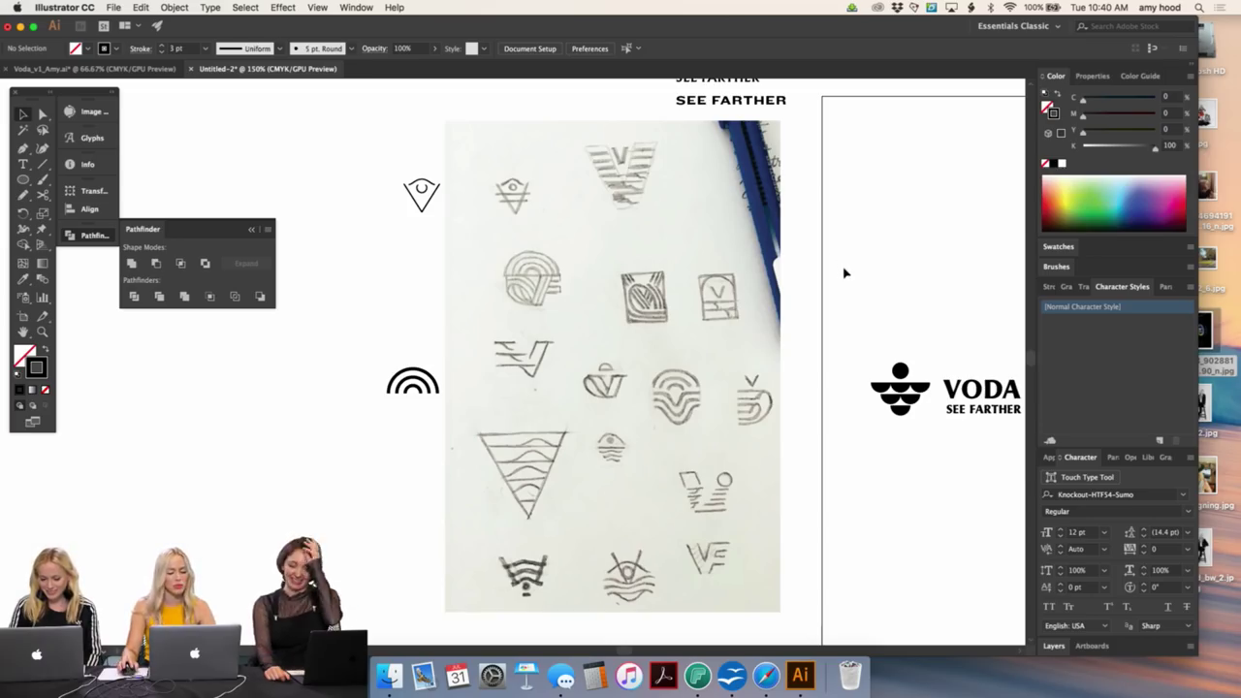
pyautogui.press('super+equal')
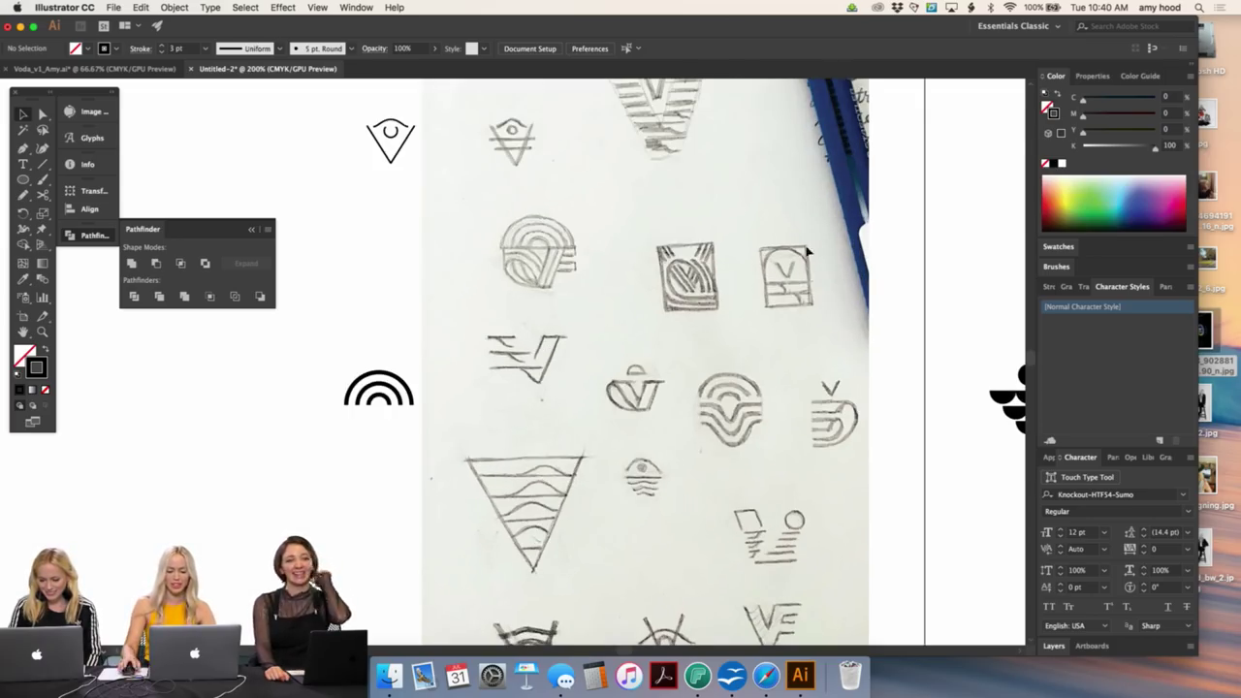
pyautogui.moveTo(920, 286); pyautogui.dragTo(653, 288)
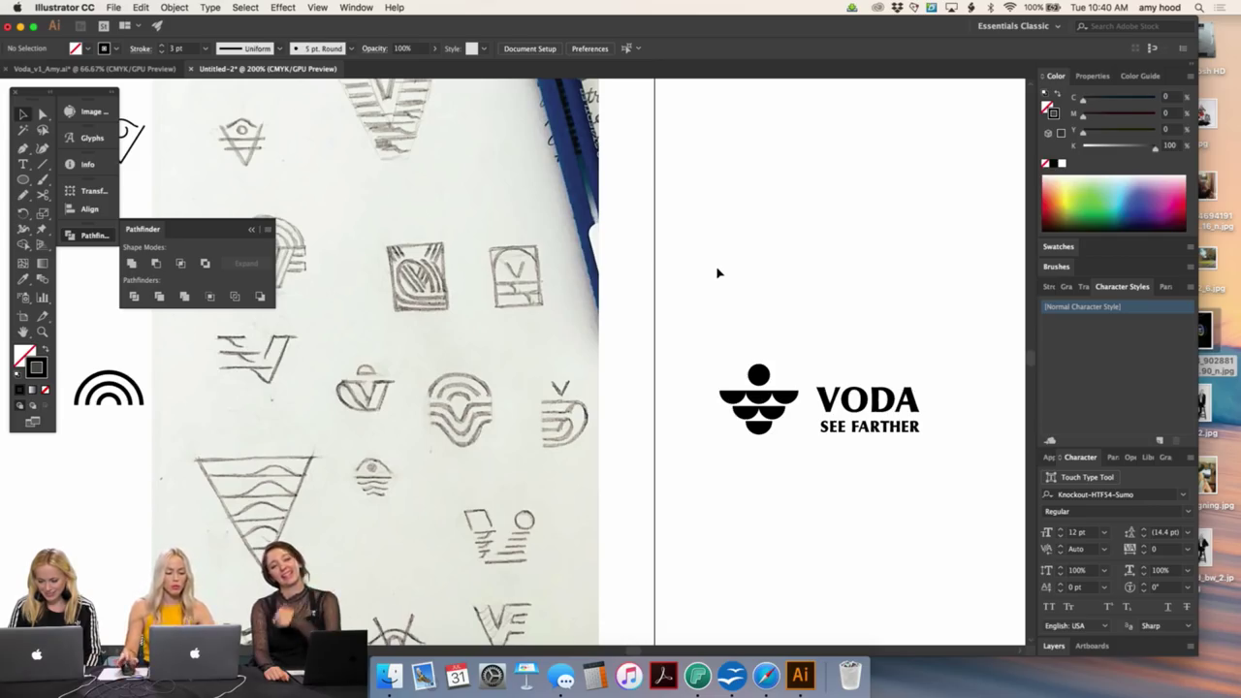
pyautogui.moveTo(715, 263)
pyautogui.mouseDown()
pyautogui.moveTo(831, 269)
pyautogui.moveTo(886, 289)
pyautogui.mouseUp()
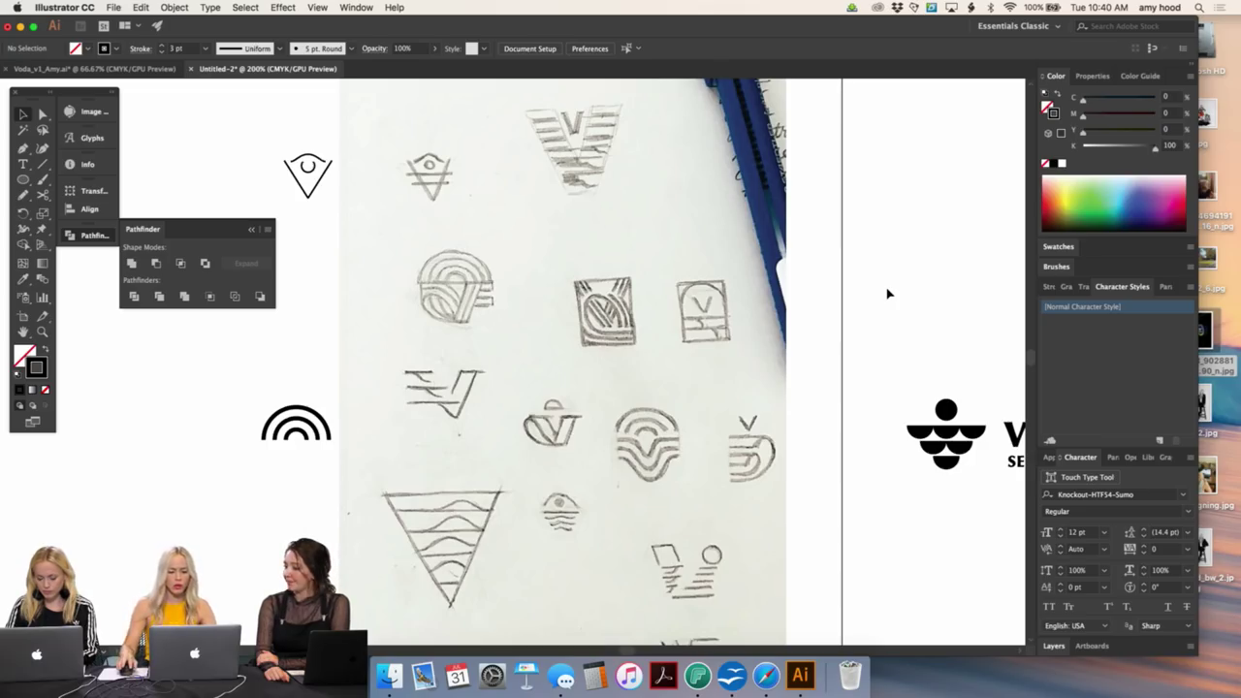
# - Scroll the canvas until the sketch sheet and SEE FARTHER type lines are in view
pyautogui.scroll(2, 887, 306)
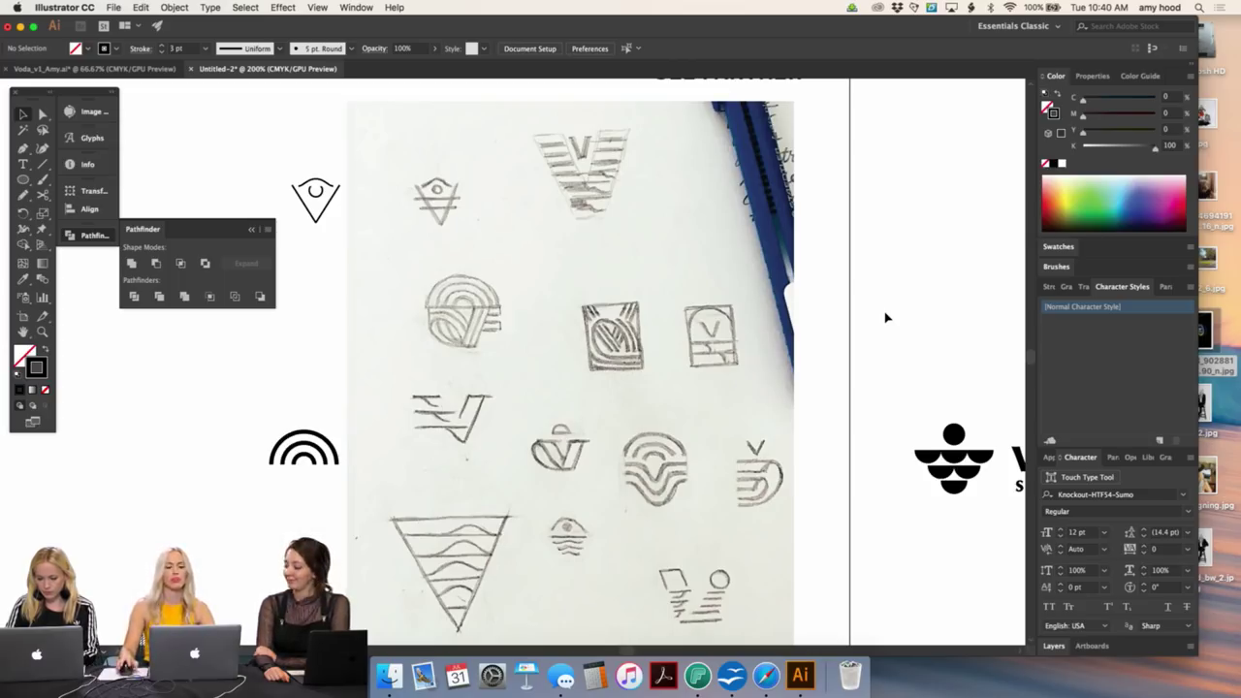
pyautogui.scroll(2, 870, 311)
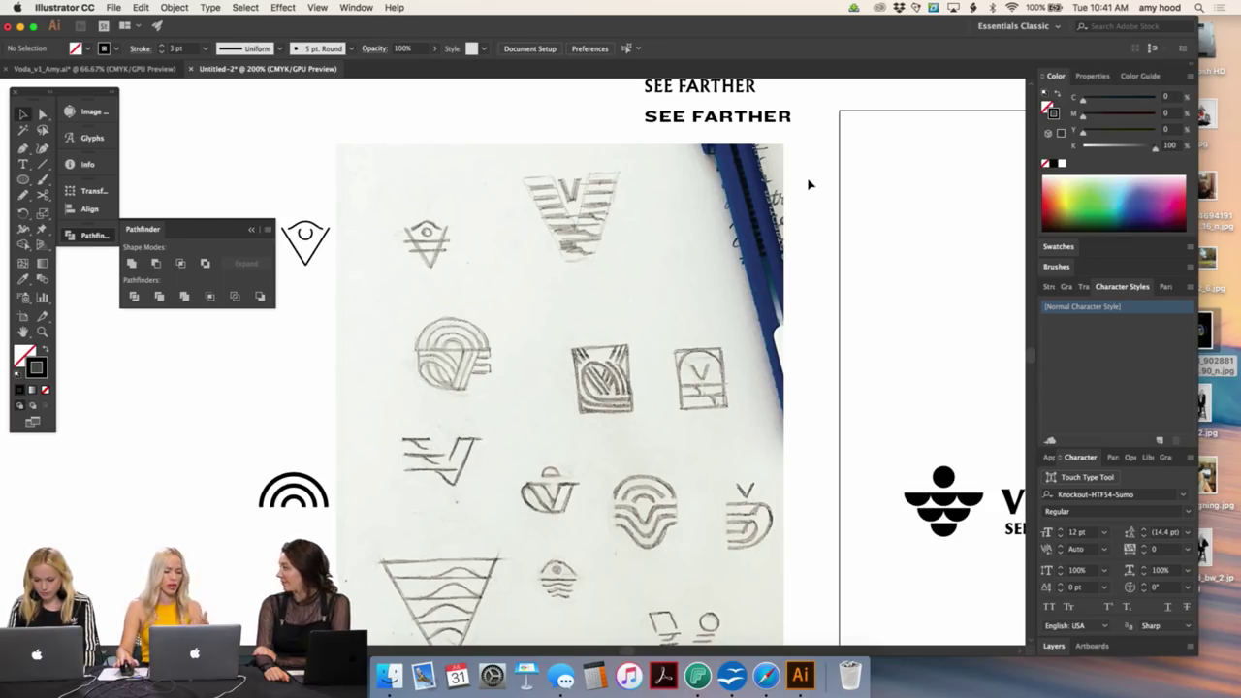
pyautogui.scroll(-3, 810, 225)
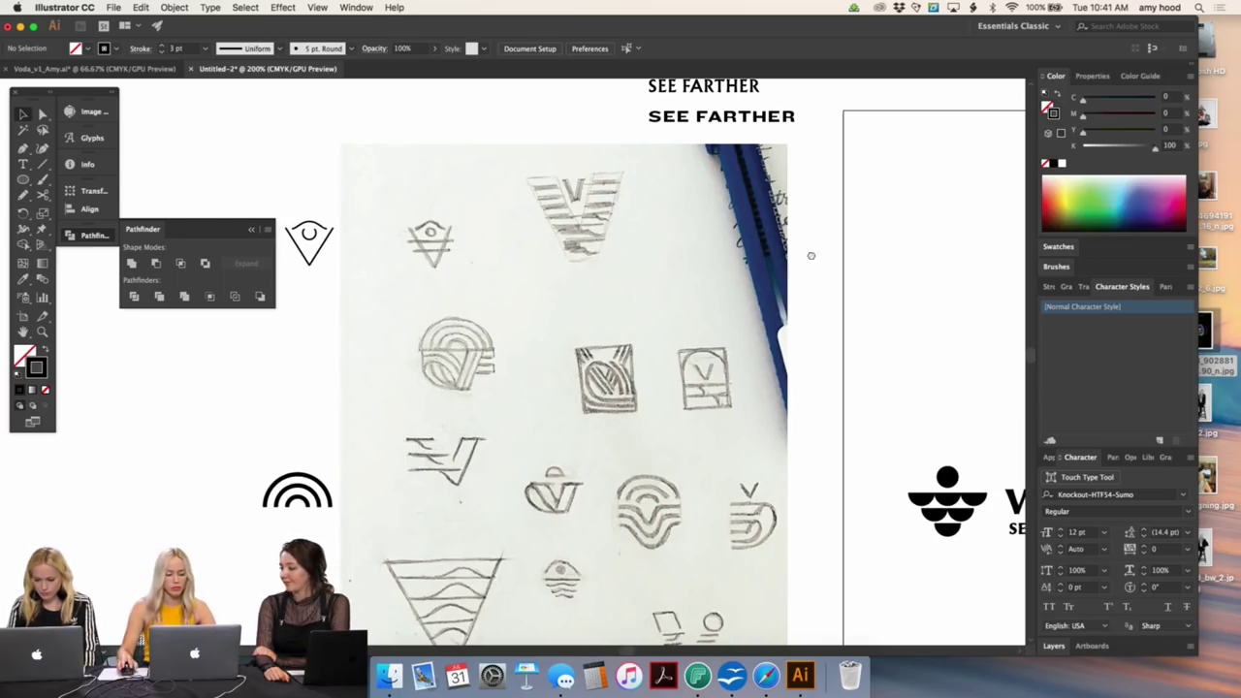
pyautogui.hscroll(-2, 838, 201)
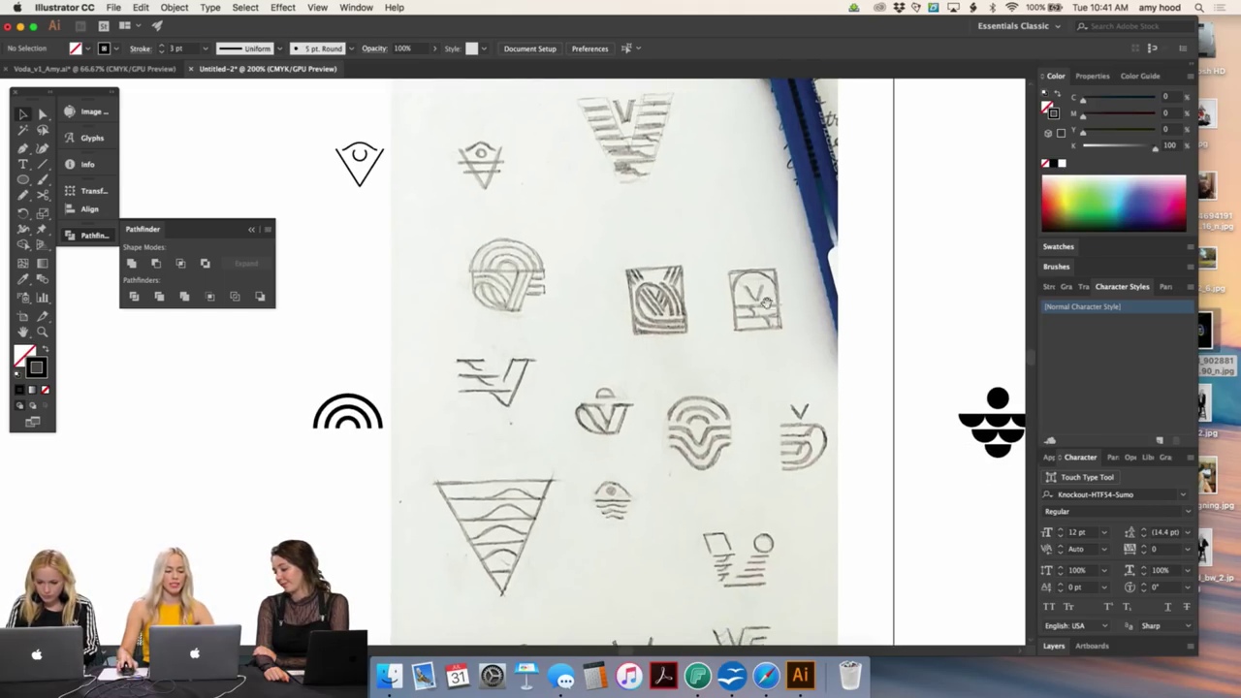
pyautogui.scroll(-3, 766, 291)
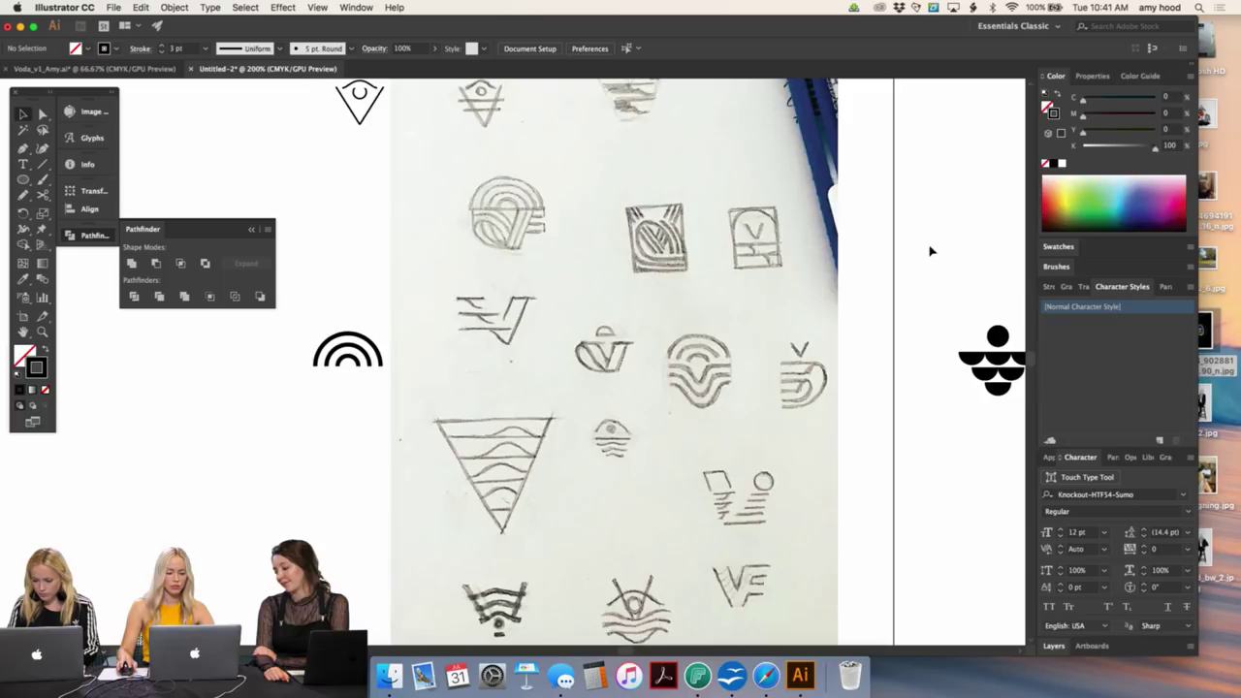
pyautogui.hscroll(3, 892, 248)
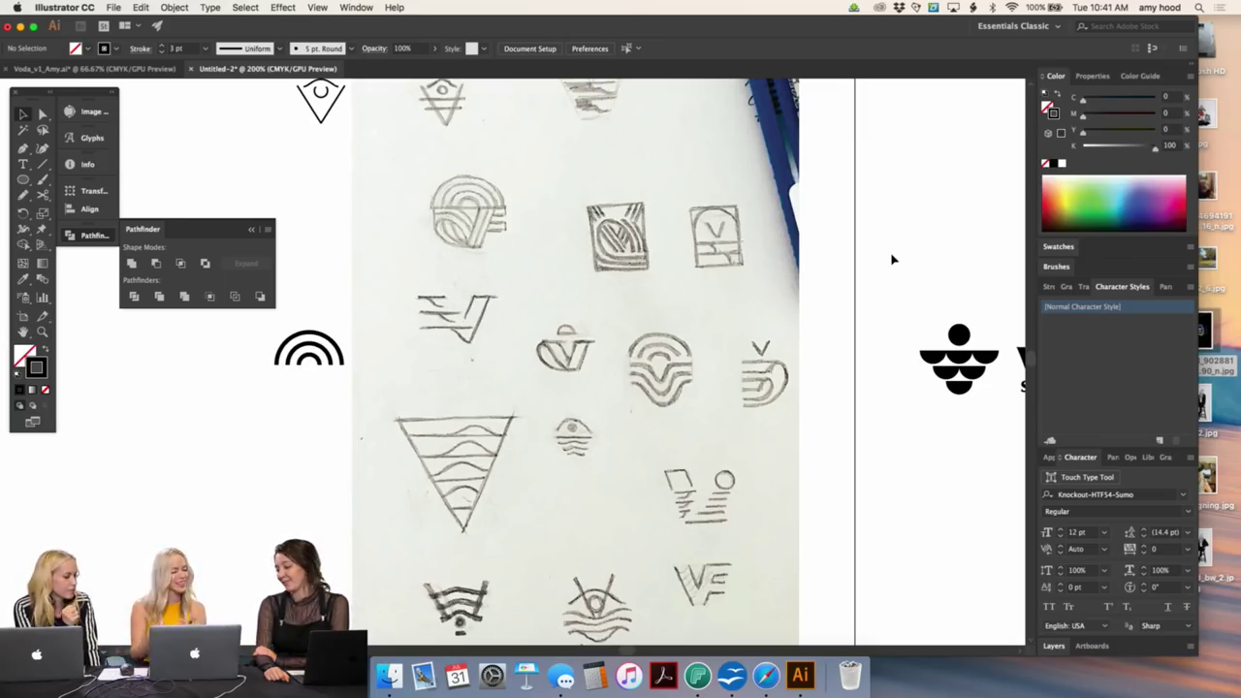
pyautogui.scroll(-3, 892, 259)
pyautogui.hscroll(-2, 892, 259)
pyautogui.scroll(3, 885, 281)
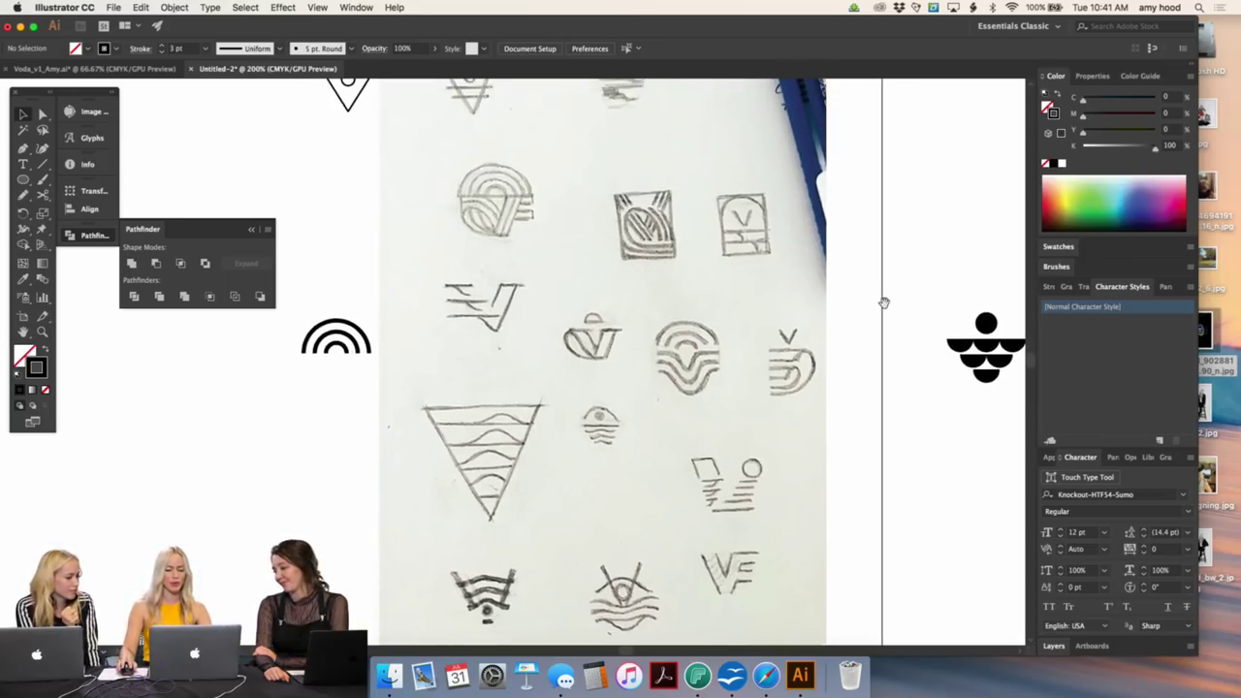
pyautogui.scroll(5, 909, 378)
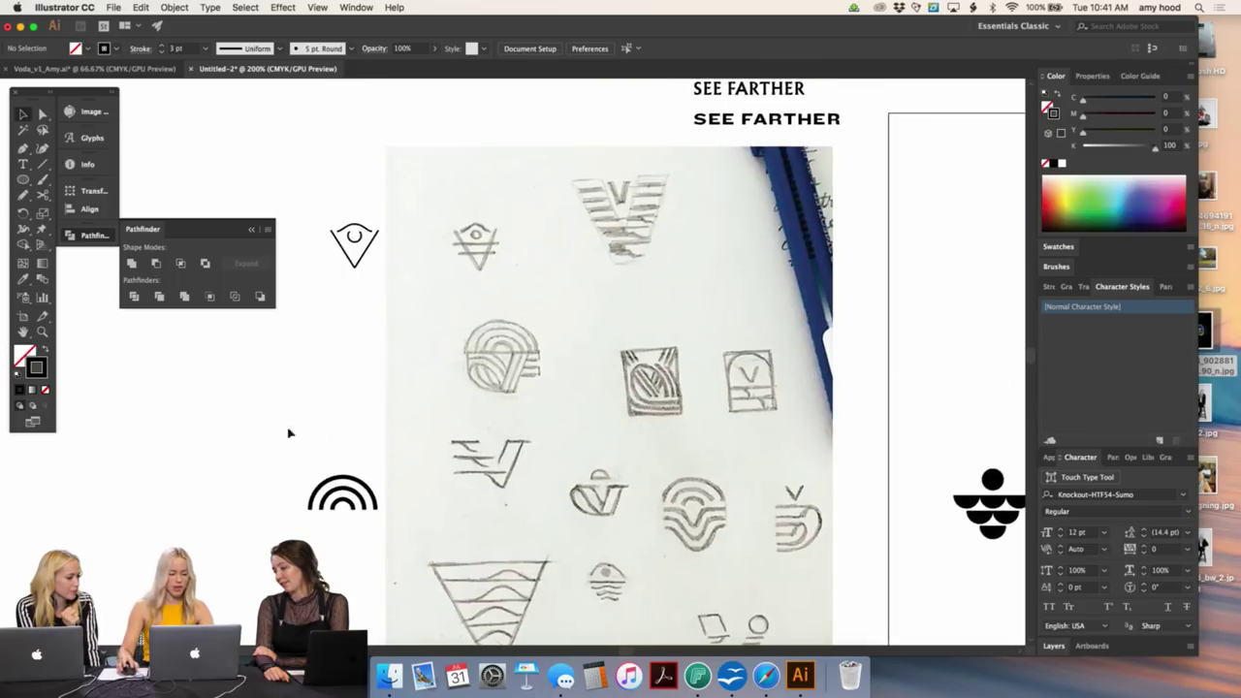
# - Move the black arch over the arch-and-waves sketch
pyautogui.click(351, 493)
pyautogui.moveTo(359, 491)
pyautogui.mouseDown()
pyautogui.moveTo(674, 514)
pyautogui.moveTo(699, 497)
pyautogui.moveTo(694, 475)
pyautogui.moveTo(706, 495)
pyautogui.mouseUp()
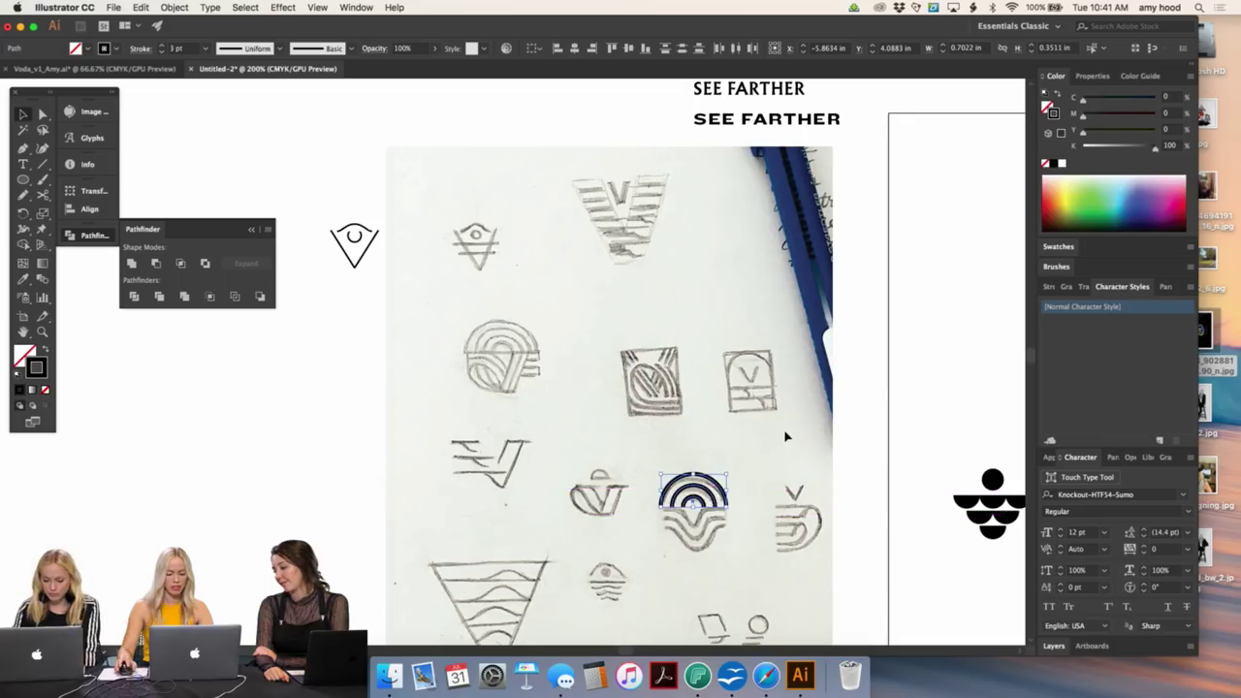
pyautogui.click(868, 337)
# - Create Layer 2 and move the arch and right-hand black figure onto it
pyautogui.click(1060, 646)
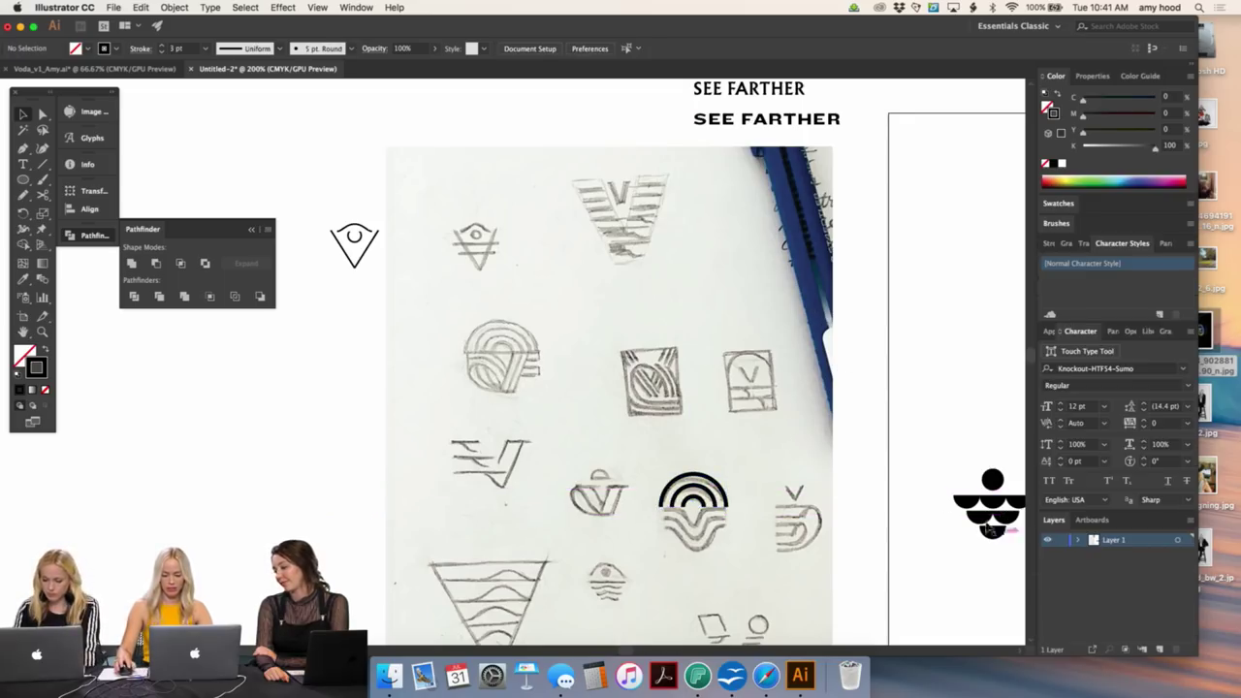
pyautogui.click(690, 490)
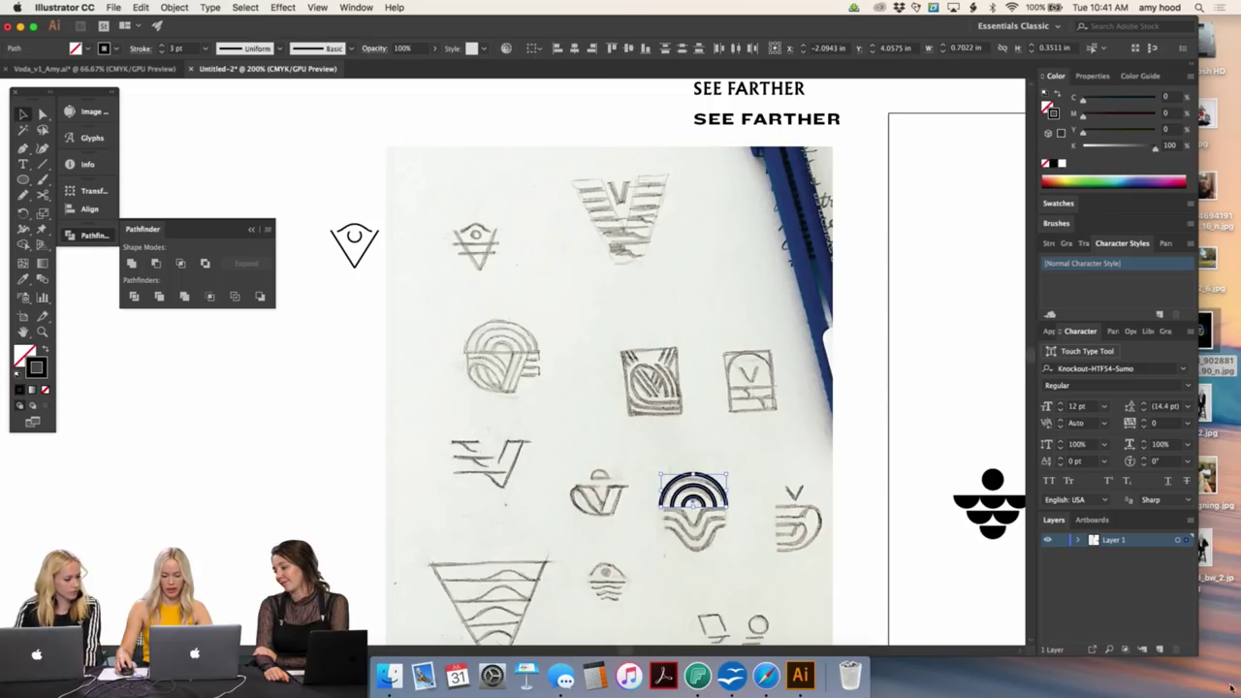
pyautogui.click(1163, 649)
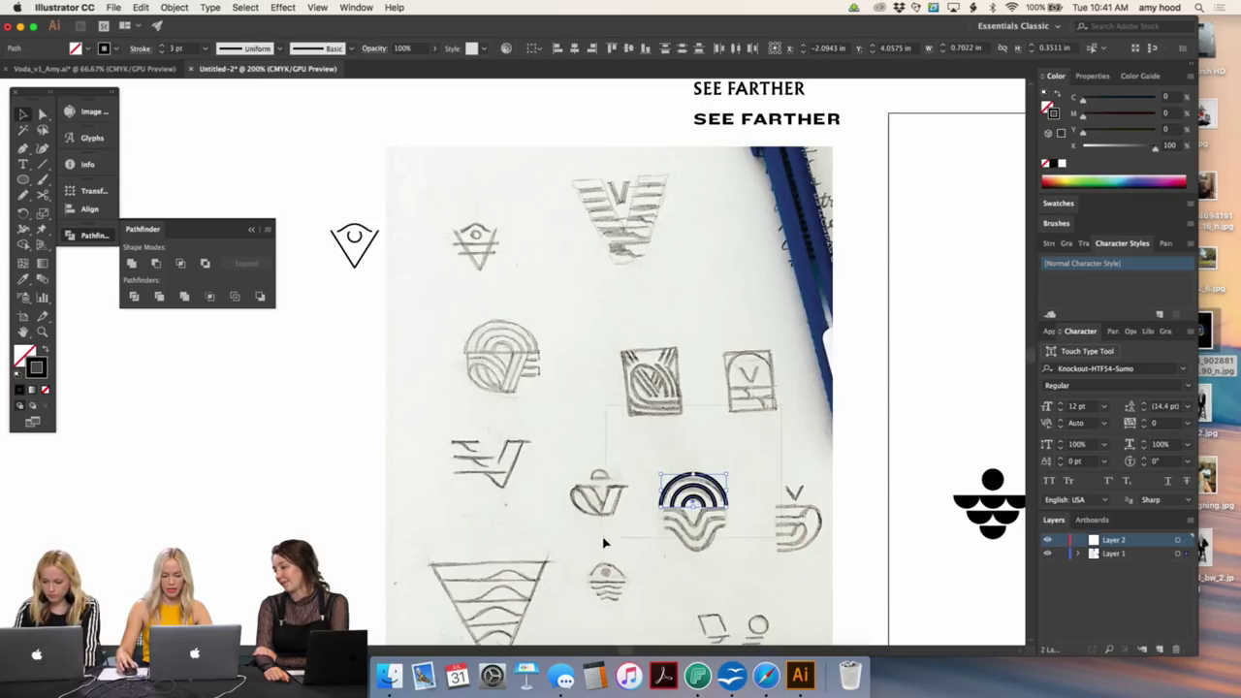
pyautogui.moveTo(956, 406); pyautogui.dragTo(1015, 574)
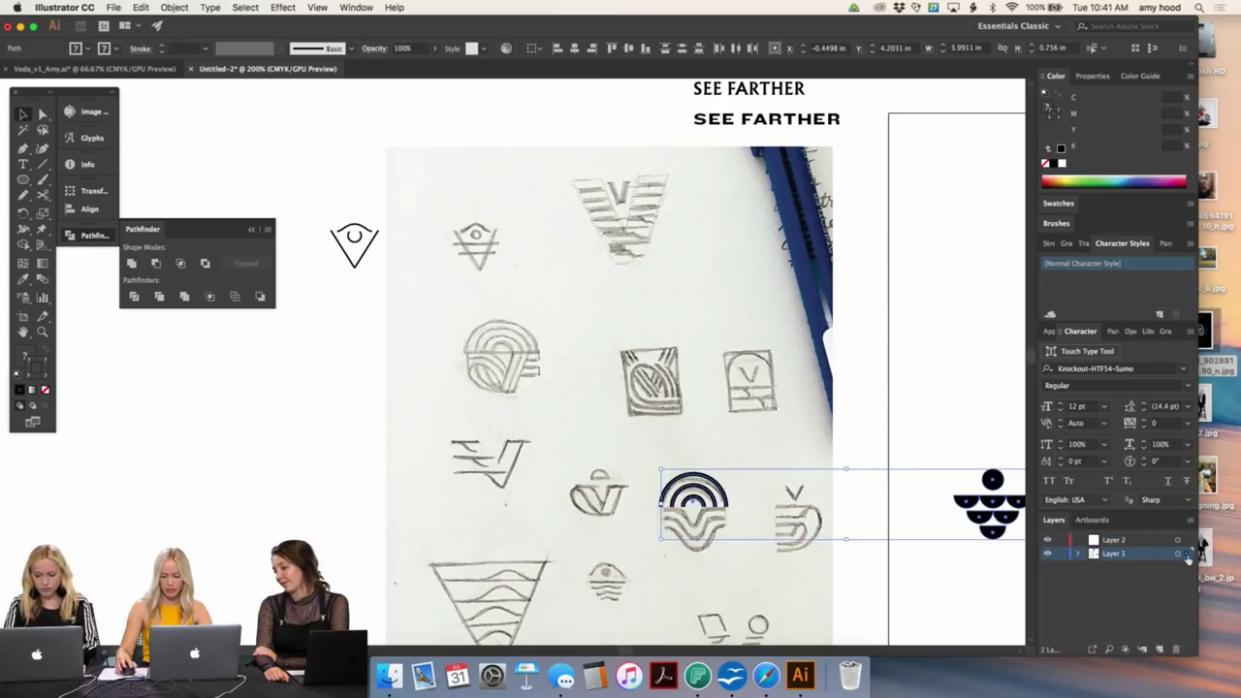
pyautogui.moveTo(1188, 554); pyautogui.dragTo(1187, 540)
pyautogui.click(784, 348)
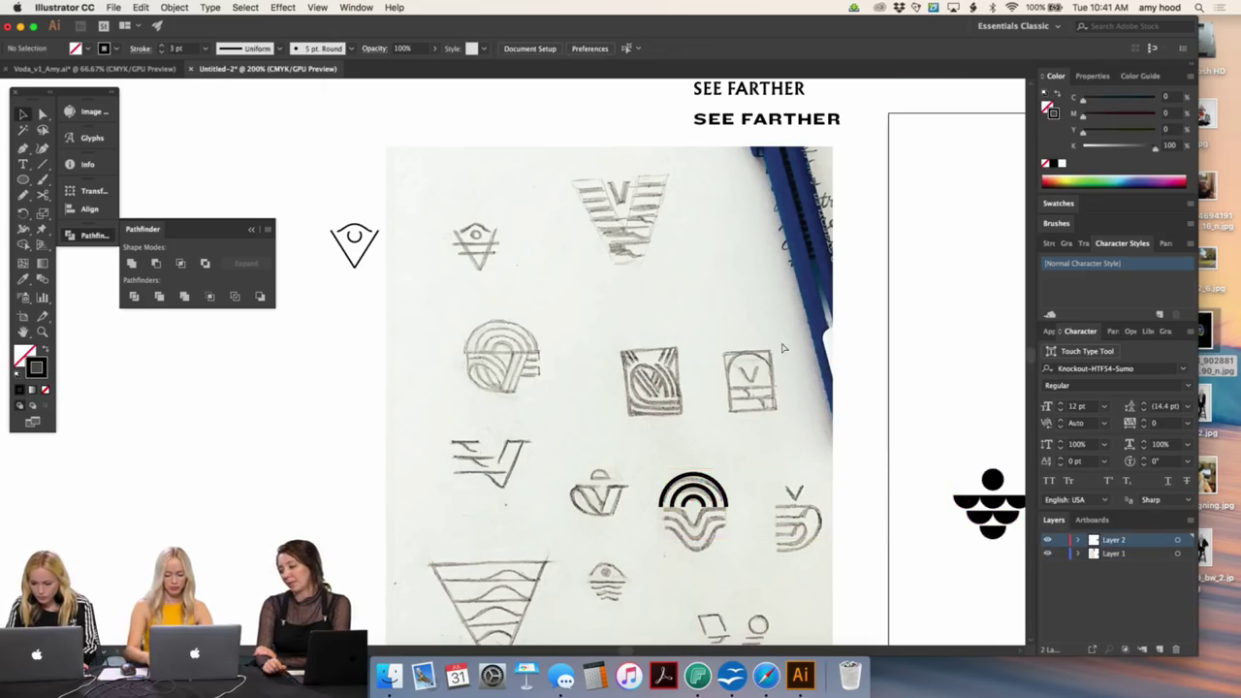
pyautogui.press('super+equal')
pyautogui.moveTo(886, 430); pyautogui.dragTo(764, 291)
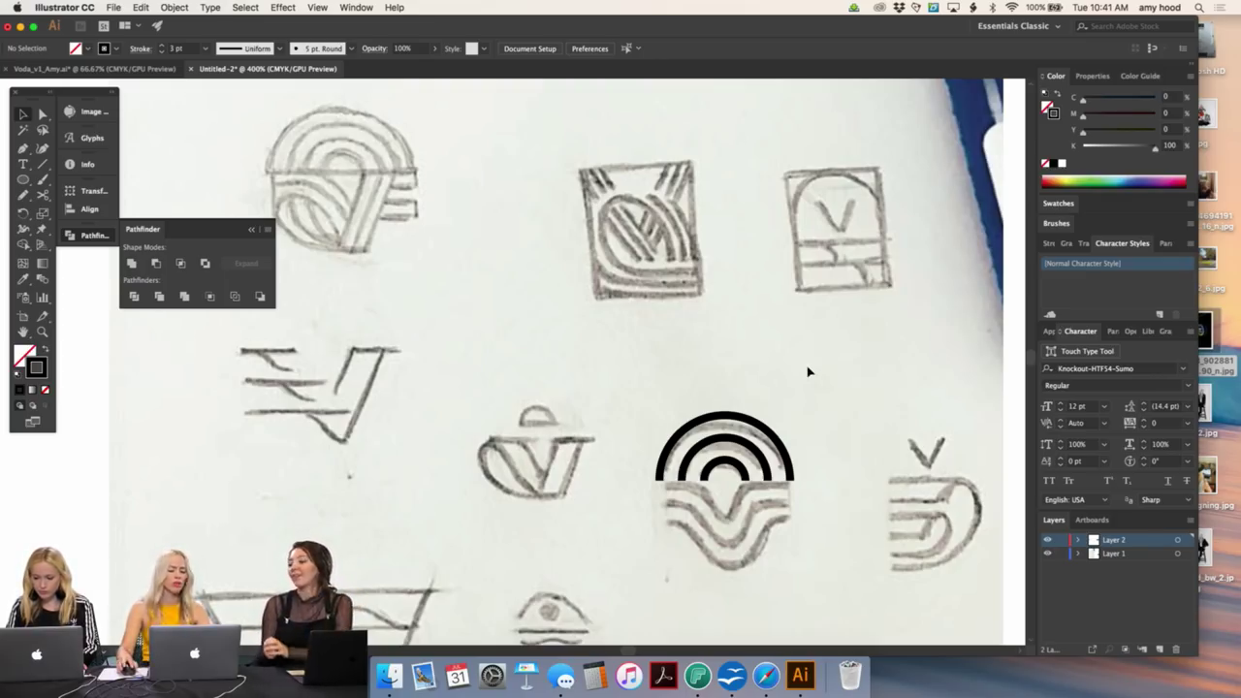
# - Add a small solid black arc inside the rainbow
pyautogui.moveTo(749, 464); pyautogui.dragTo(788, 481)
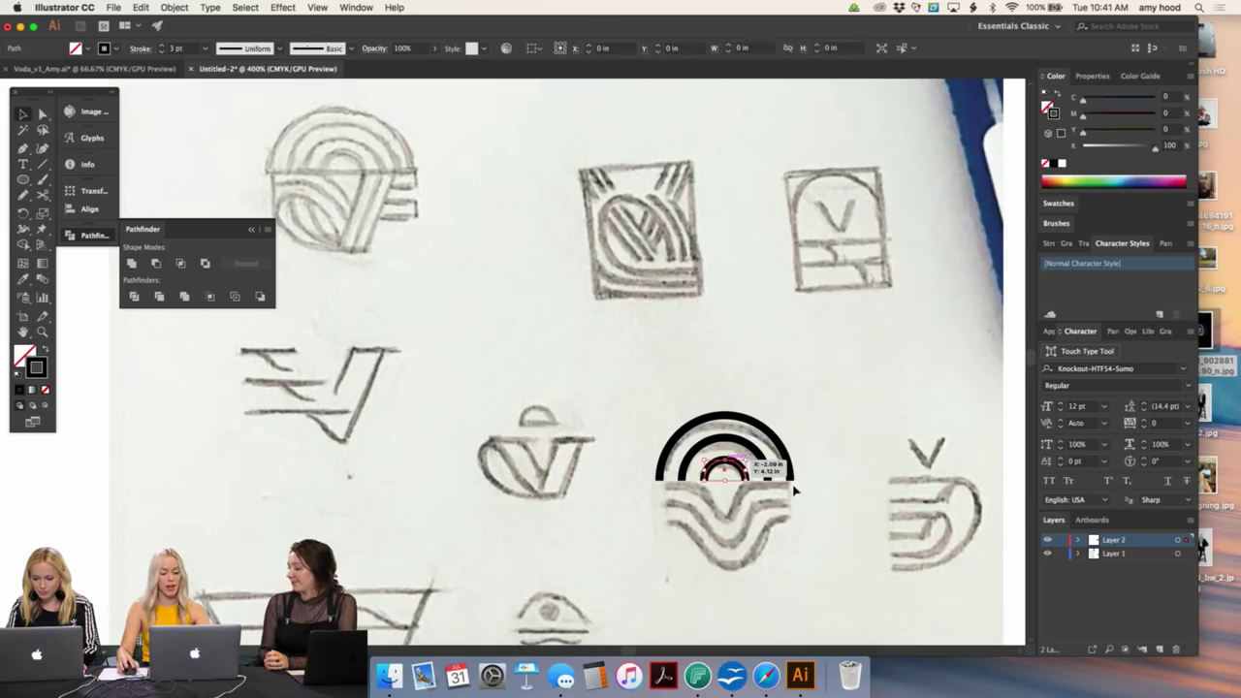
pyautogui.keyDown('shift'); pyautogui.click(668, 473); pyautogui.keyUp('shift')
pyautogui.click(679, 463)
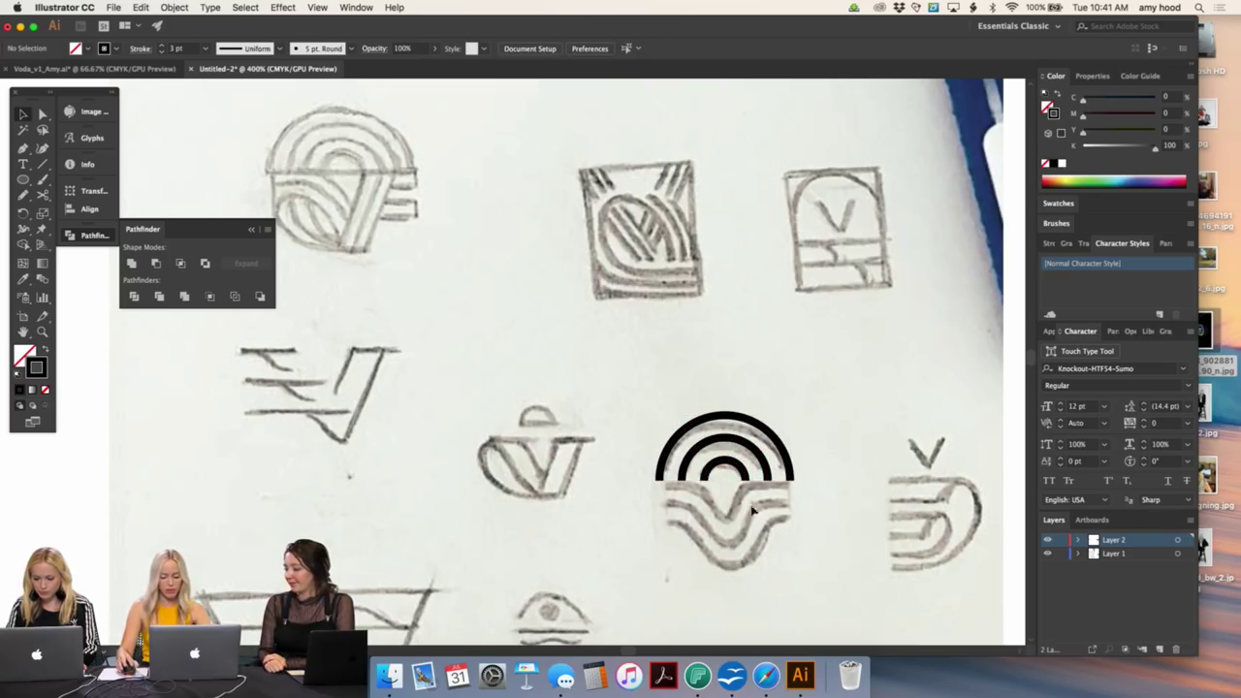
pyautogui.click(22, 180)
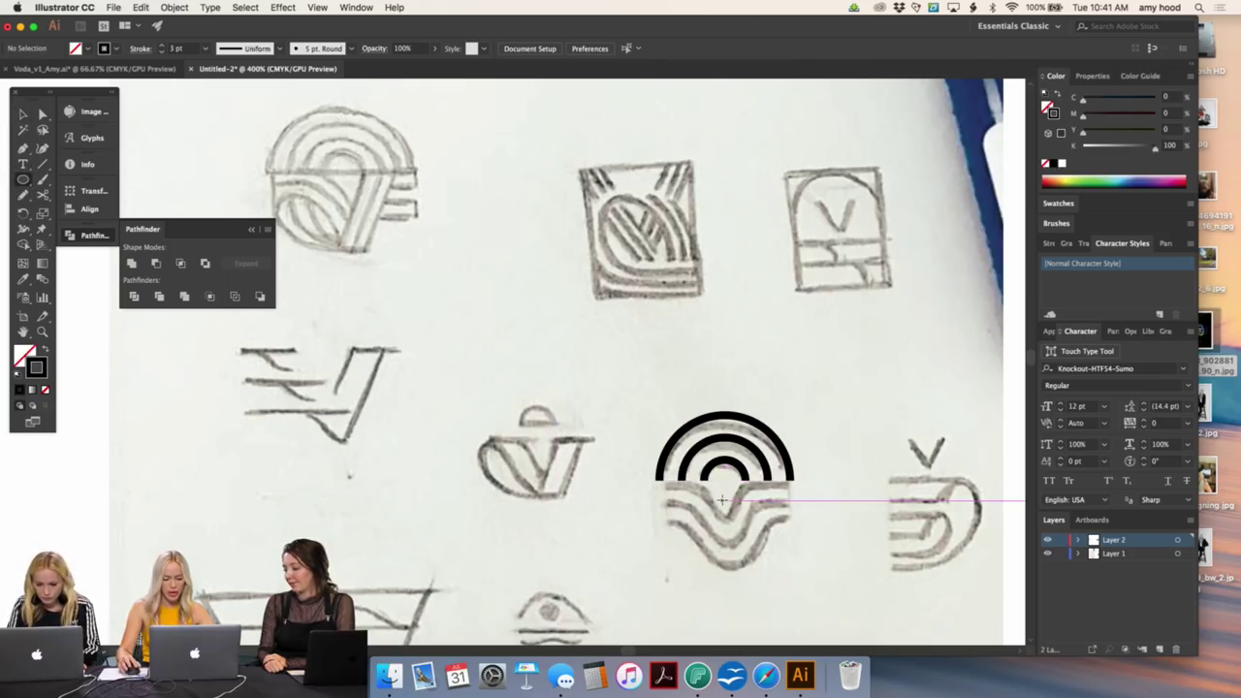
# - Trace the first wave line under the rainbow with the Pen tool, redrawing its curved dip
pyautogui.press('p')
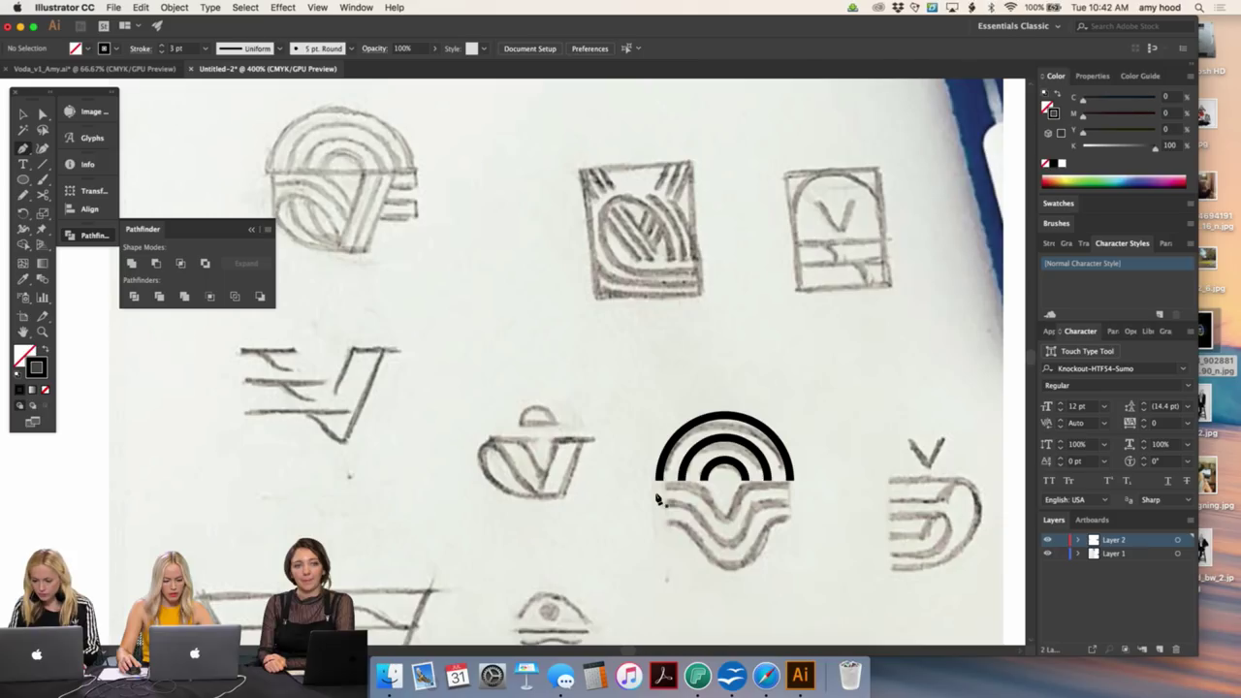
pyautogui.click(659, 493)
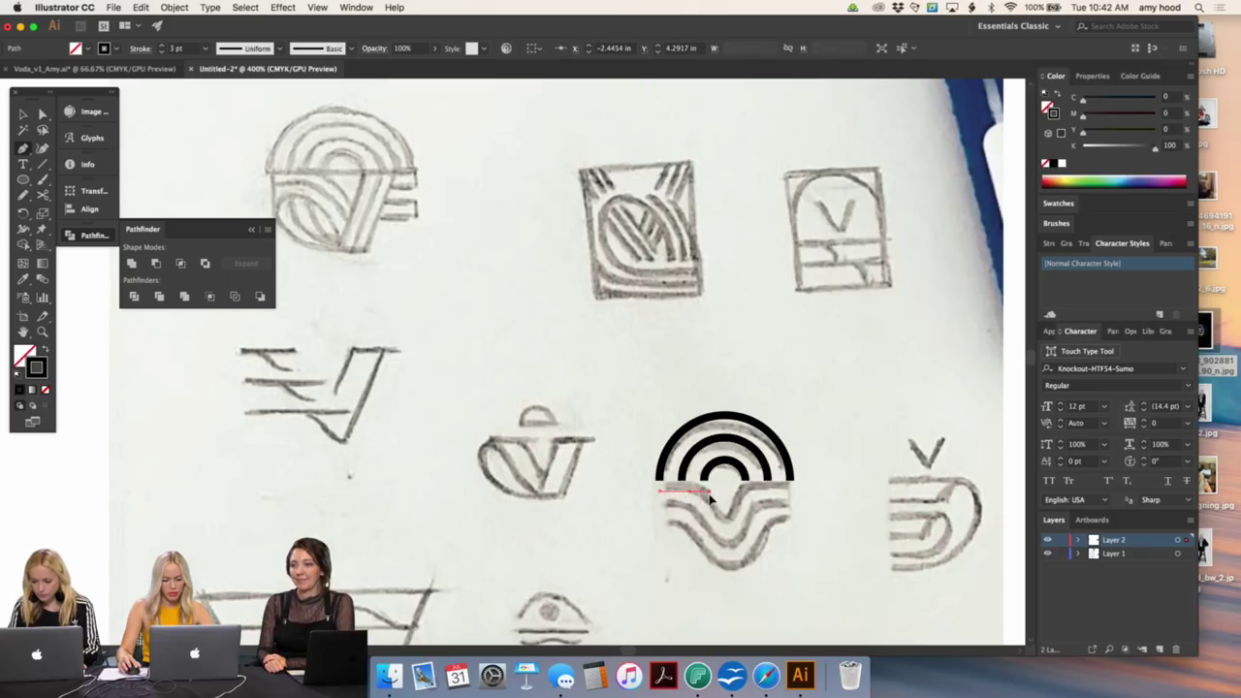
pyautogui.click(710, 495)
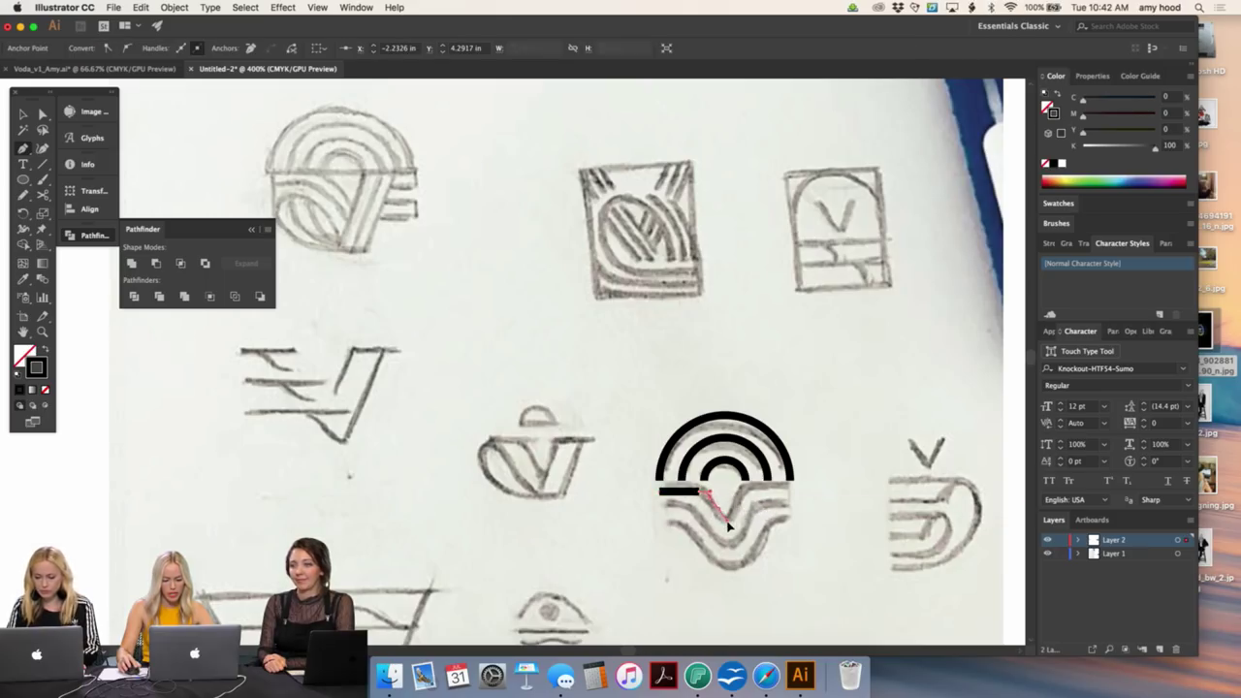
pyautogui.click(729, 517)
pyautogui.press('super+equal')
pyautogui.press('super+equal')
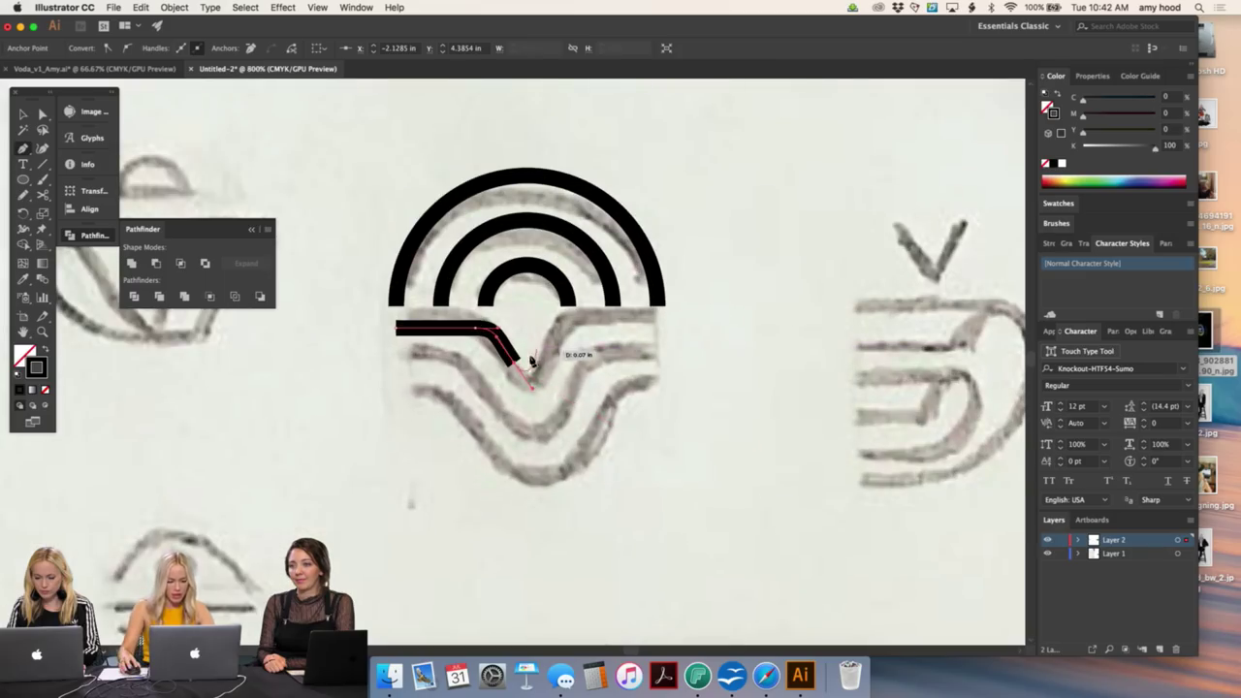
pyautogui.press('super+z')
pyautogui.press('super+z')
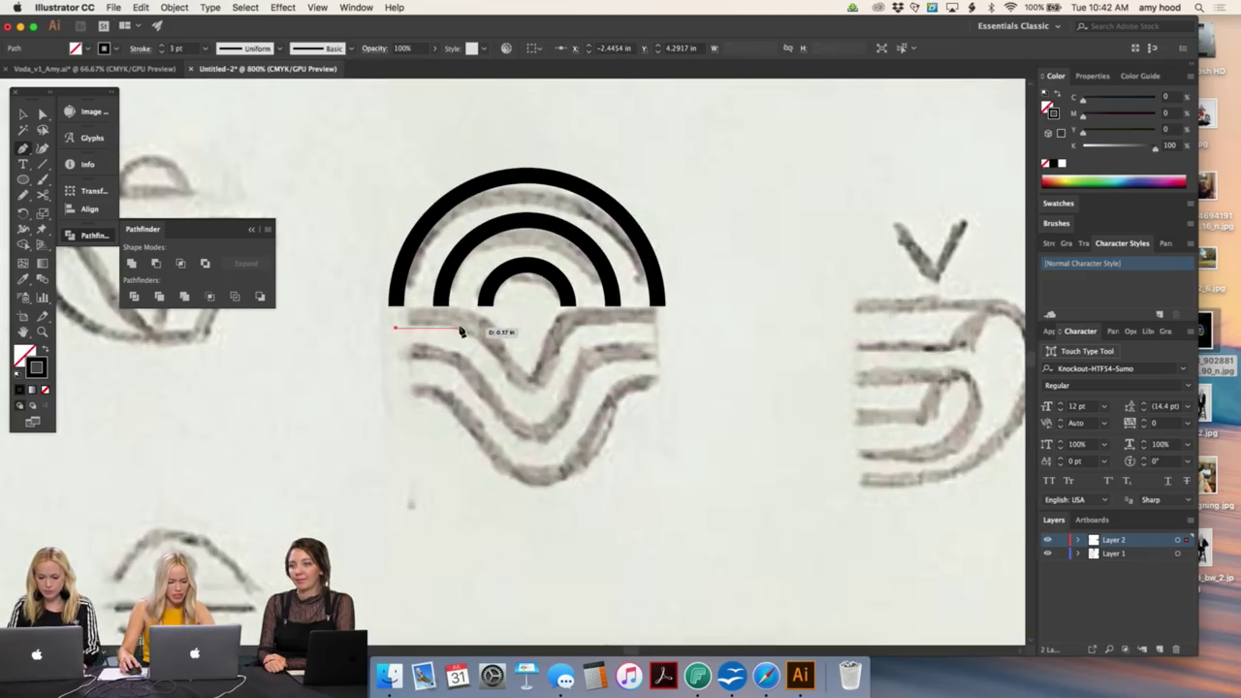
pyautogui.click(453, 329)
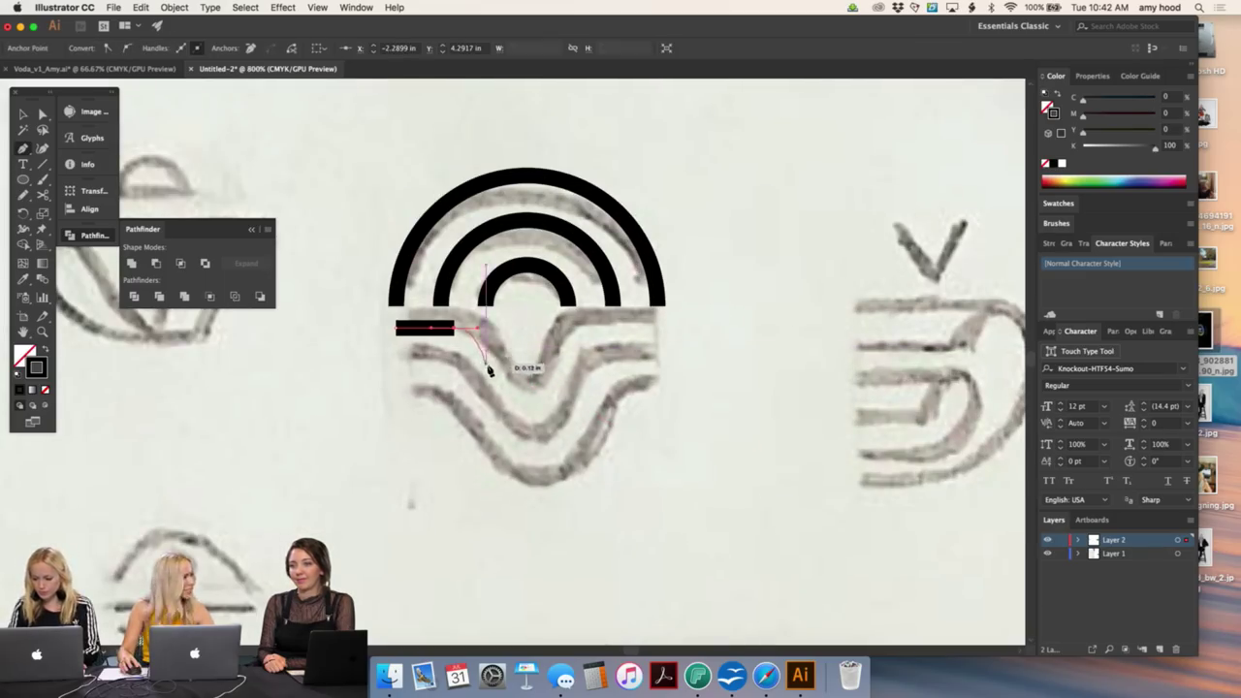
pyautogui.click(495, 369)
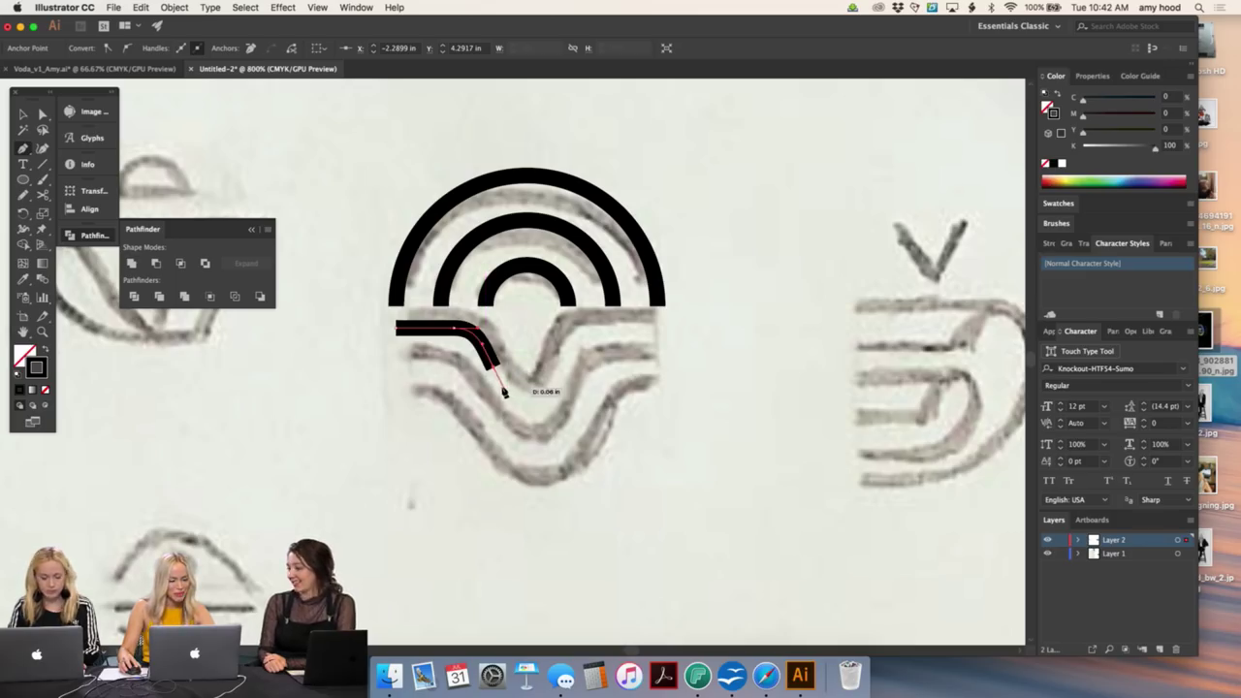
pyautogui.moveTo(514, 398); pyautogui.dragTo(576, 397)
pyautogui.keyDown('super'); pyautogui.click(543, 359); pyautogui.keyUp('super')
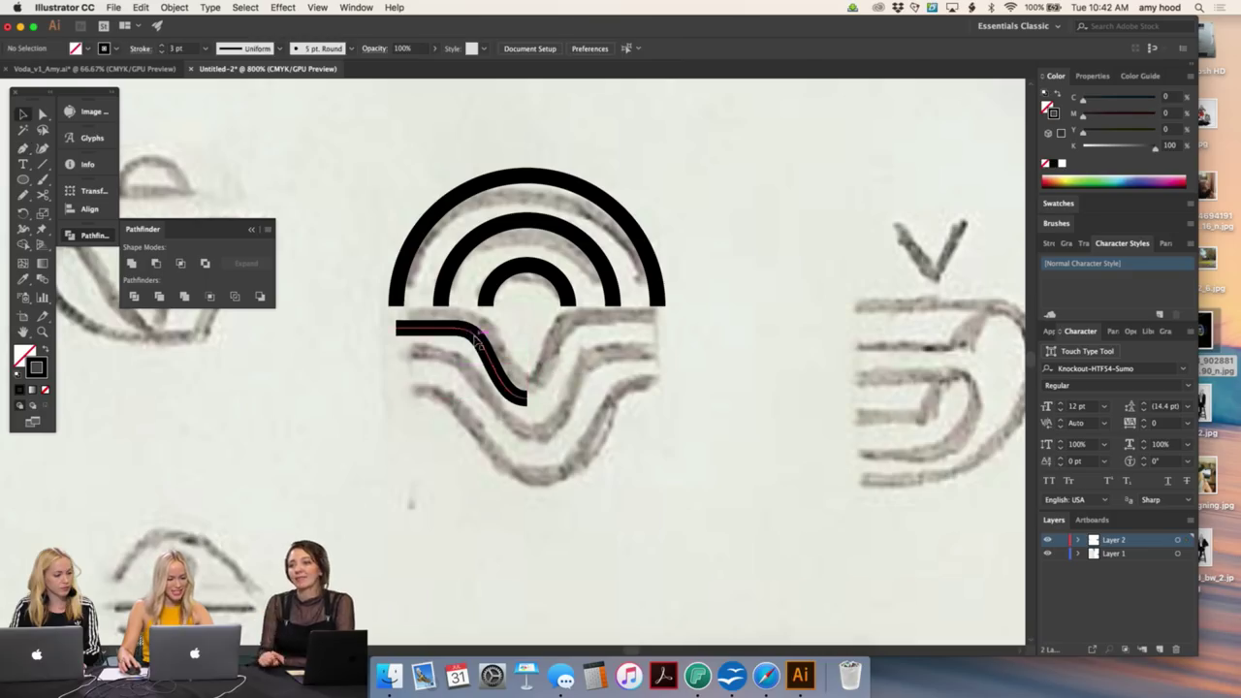
pyautogui.keyDown('super'); pyautogui.click(472, 339); pyautogui.keyUp('super')
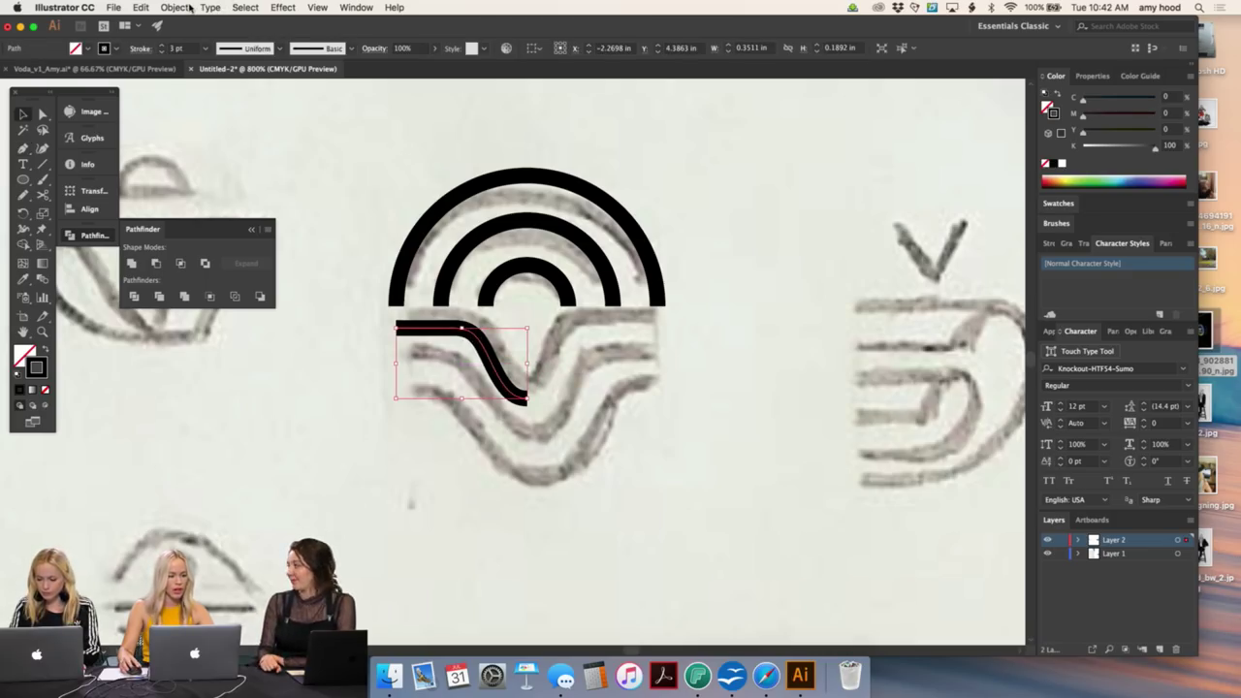
# - Try the Reflect dialog, cancel it, and preview flipping the wave line with the Reflect tool
pyautogui.click(174, 7)
pyautogui.moveTo(192, 22)
pyautogui.click(327, 72)
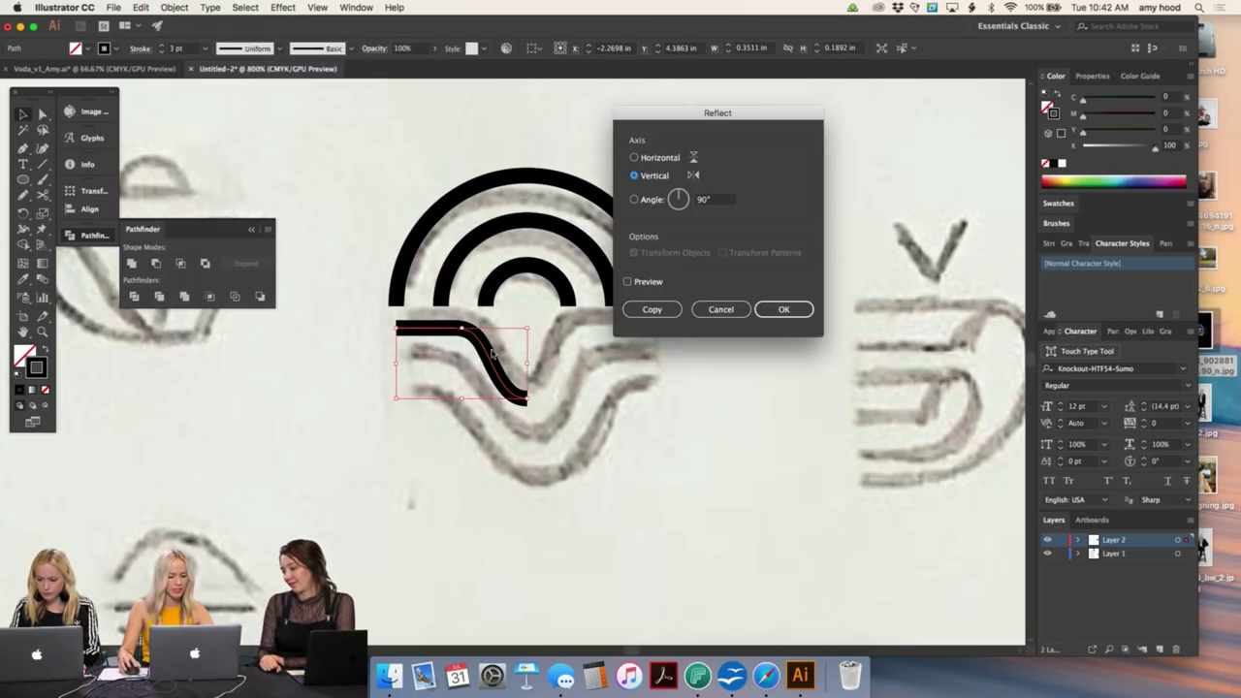
pyautogui.click(721, 310)
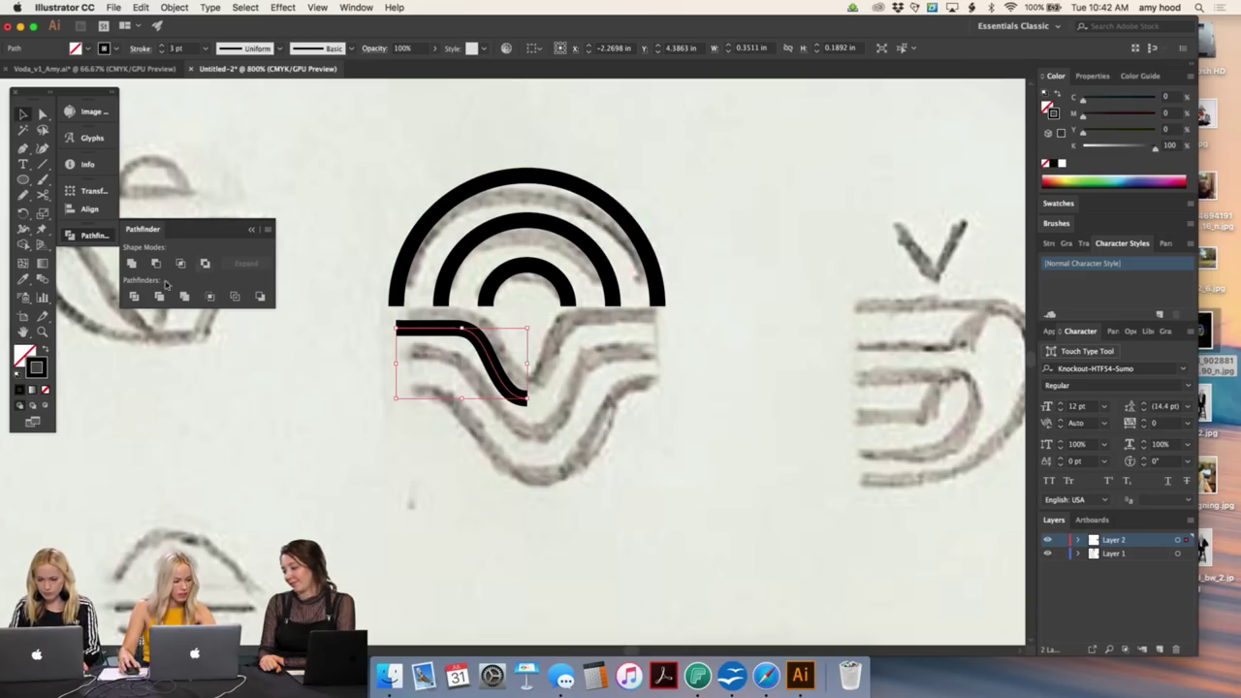
pyautogui.click(24, 227)
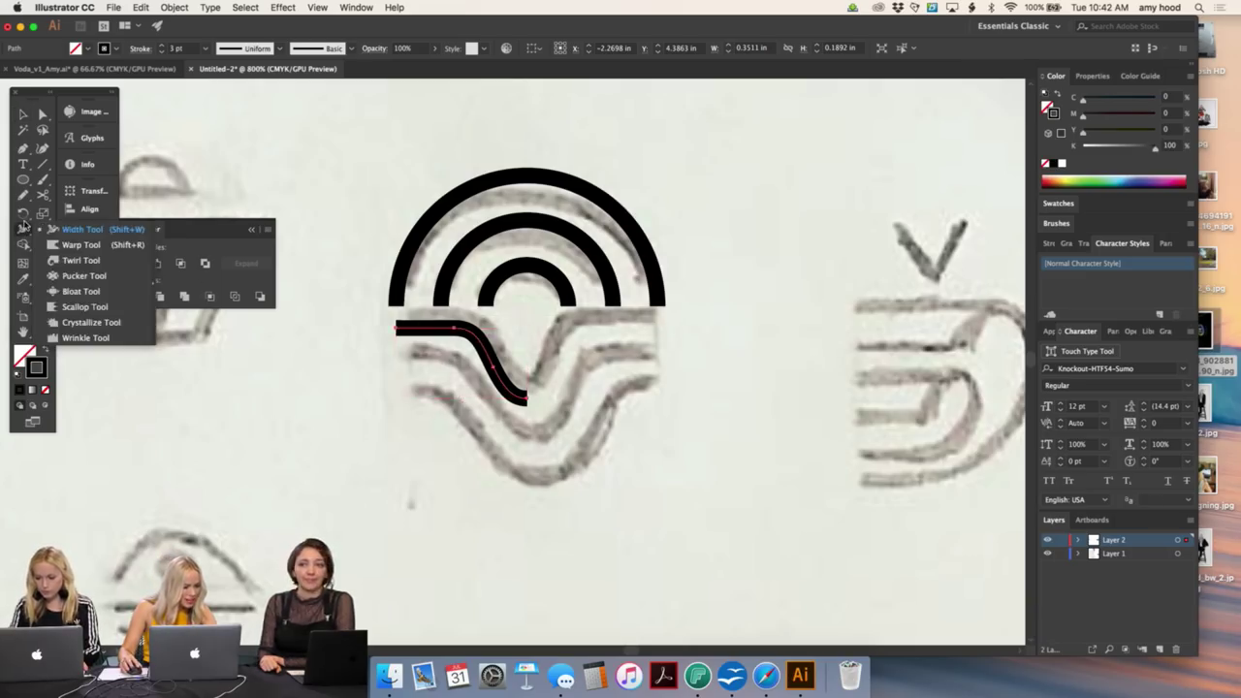
pyautogui.click(24, 244)
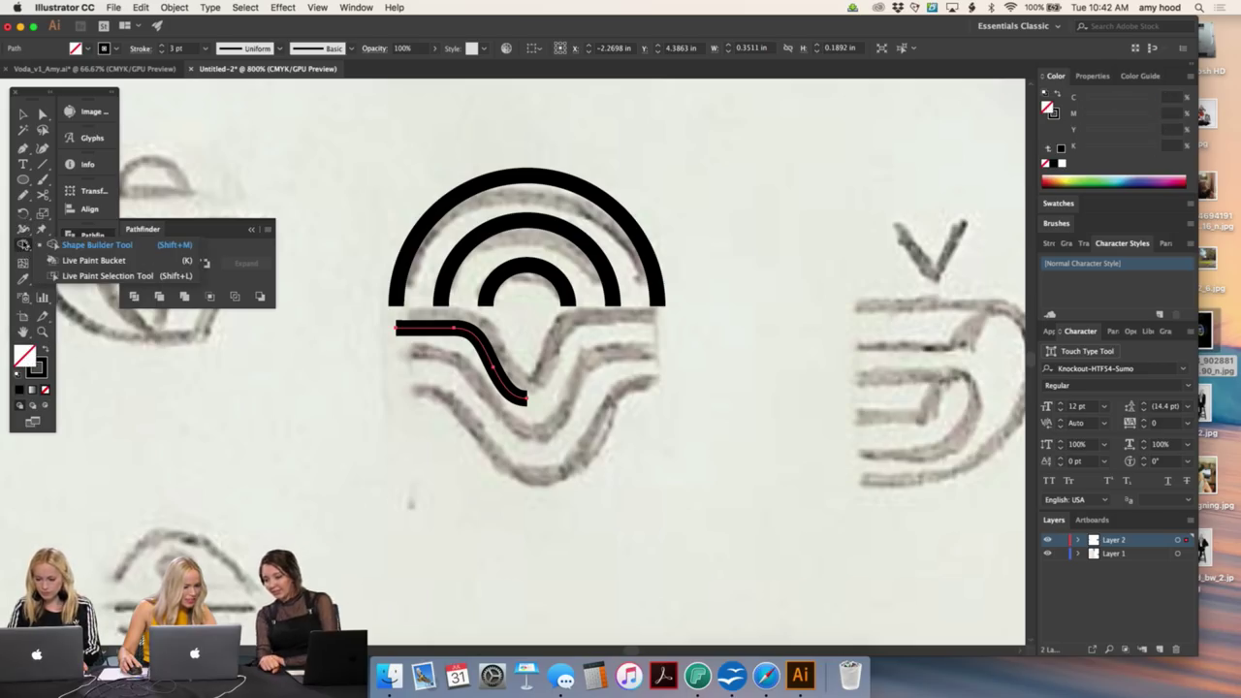
pyautogui.click(96, 244)
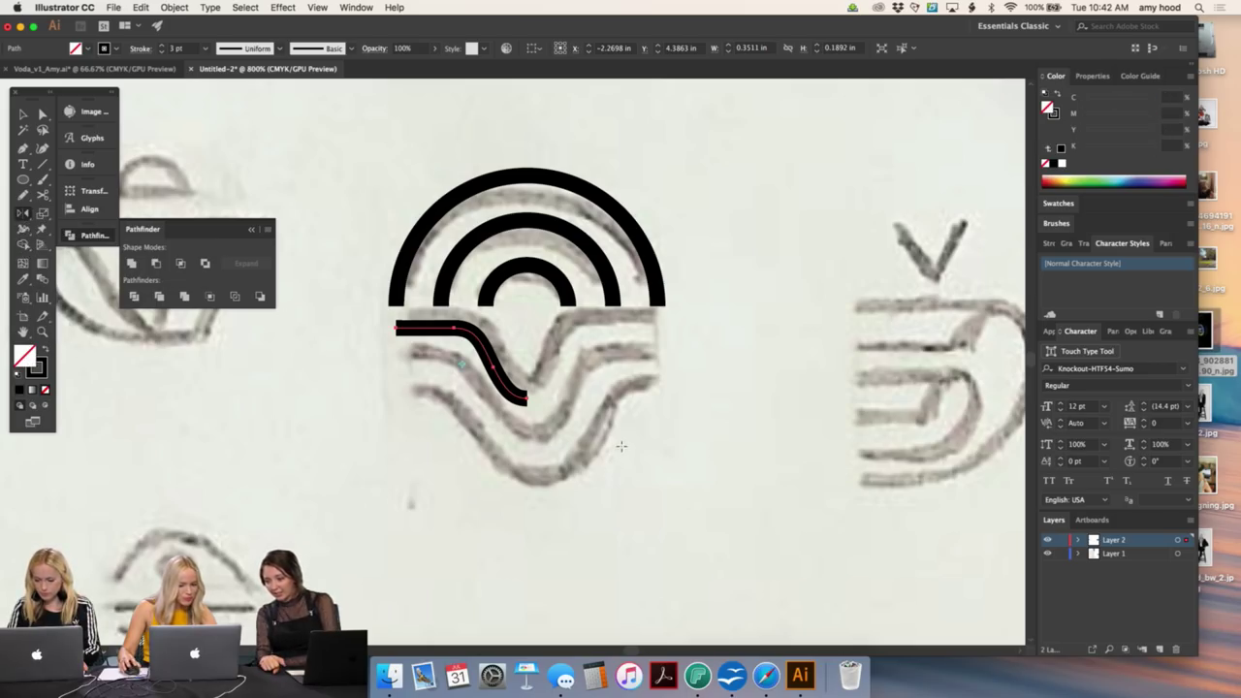
pyautogui.moveTo(403, 326); pyautogui.dragTo(532, 376)
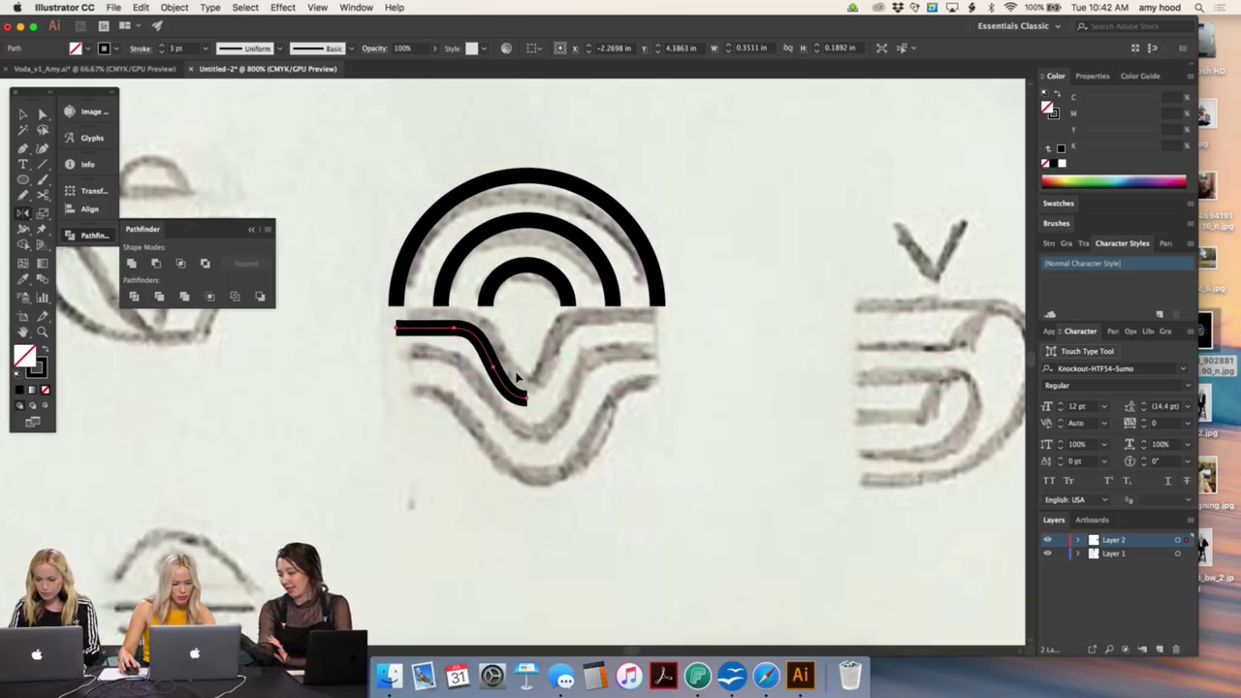
# - Make a mirrored copy of the half wave and fit it against the original
pyautogui.press('cmd+z')
pyautogui.press('cmd+z')
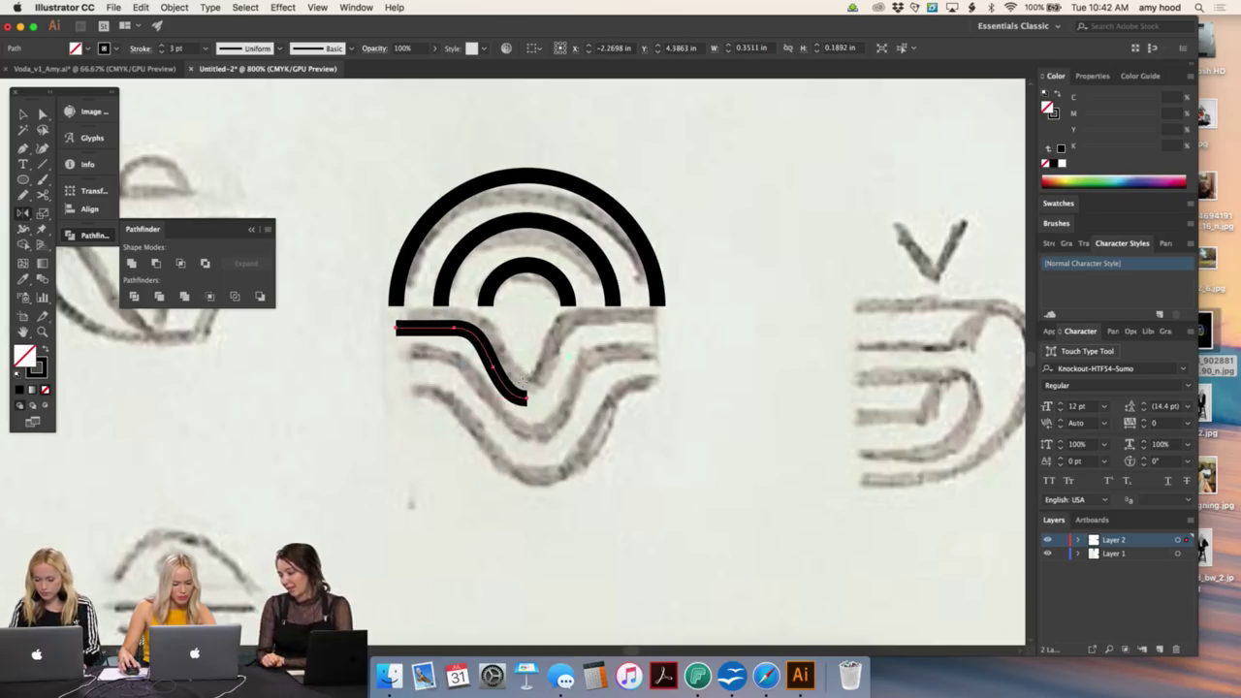
pyautogui.press('cmd+shift+z')
pyautogui.press('cmd+shift+z')
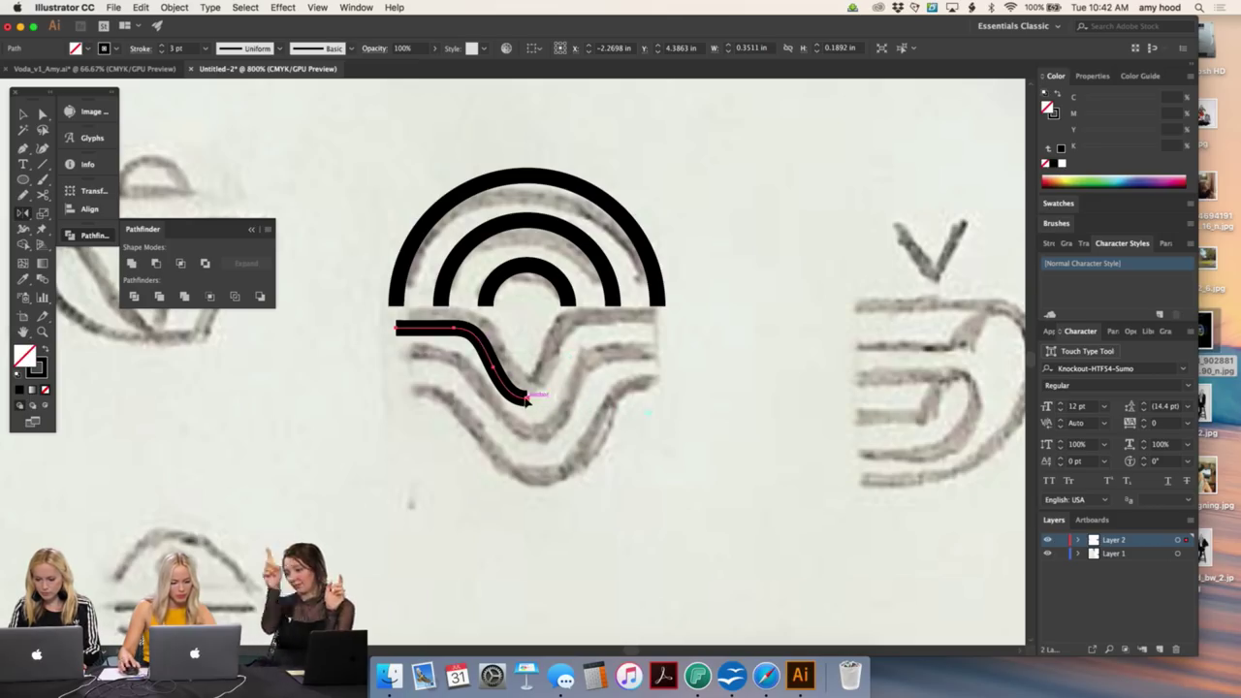
pyautogui.moveTo(527, 401); pyautogui.dragTo(715, 407)
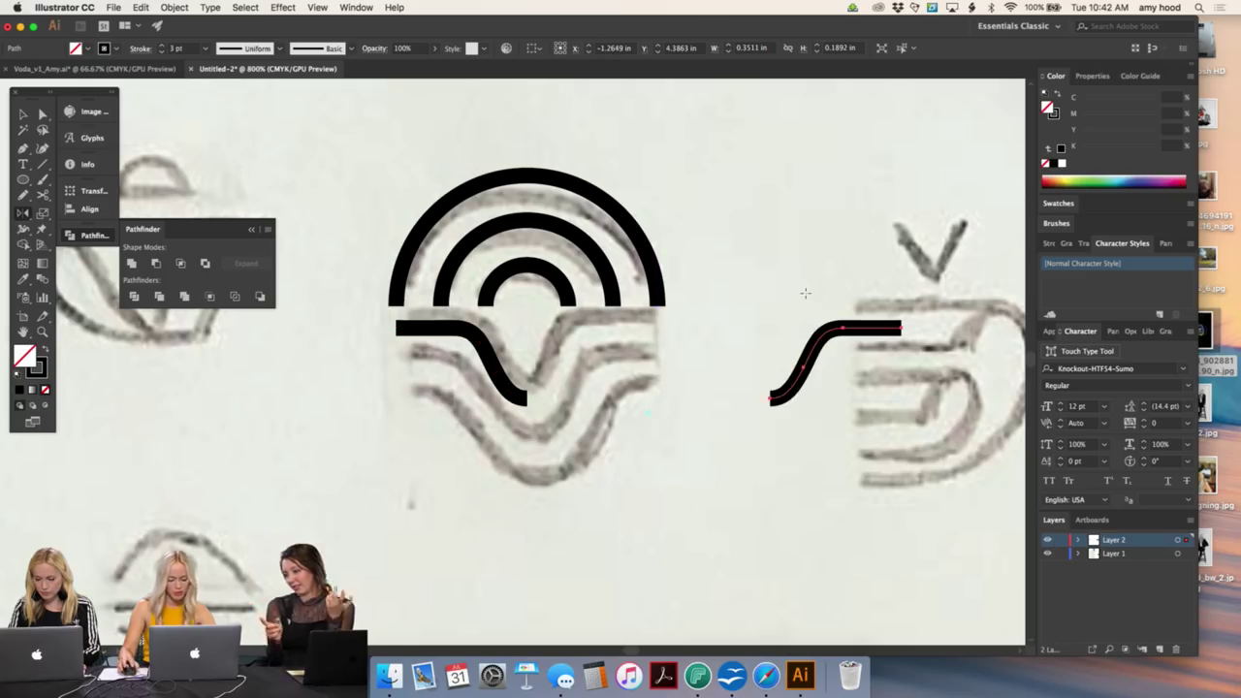
pyautogui.press('super+shift+a')
pyautogui.moveTo(815, 342); pyautogui.dragTo(571, 323)
pyautogui.press('a')
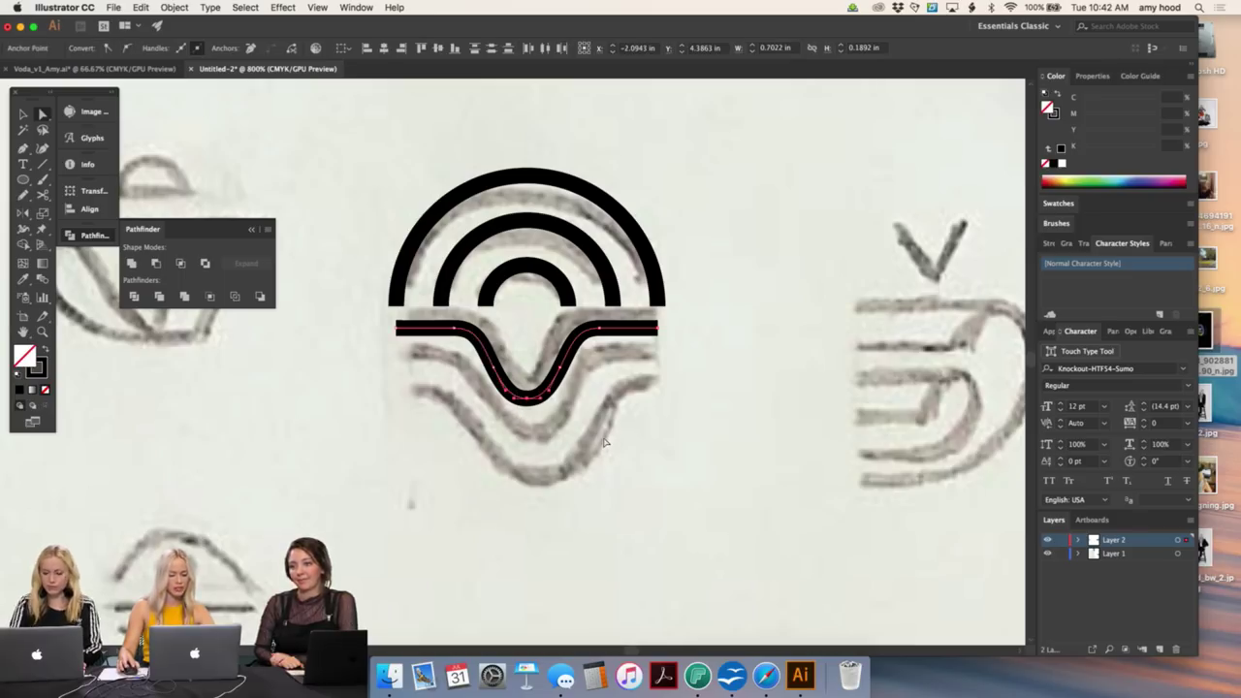
pyautogui.press('super+j')
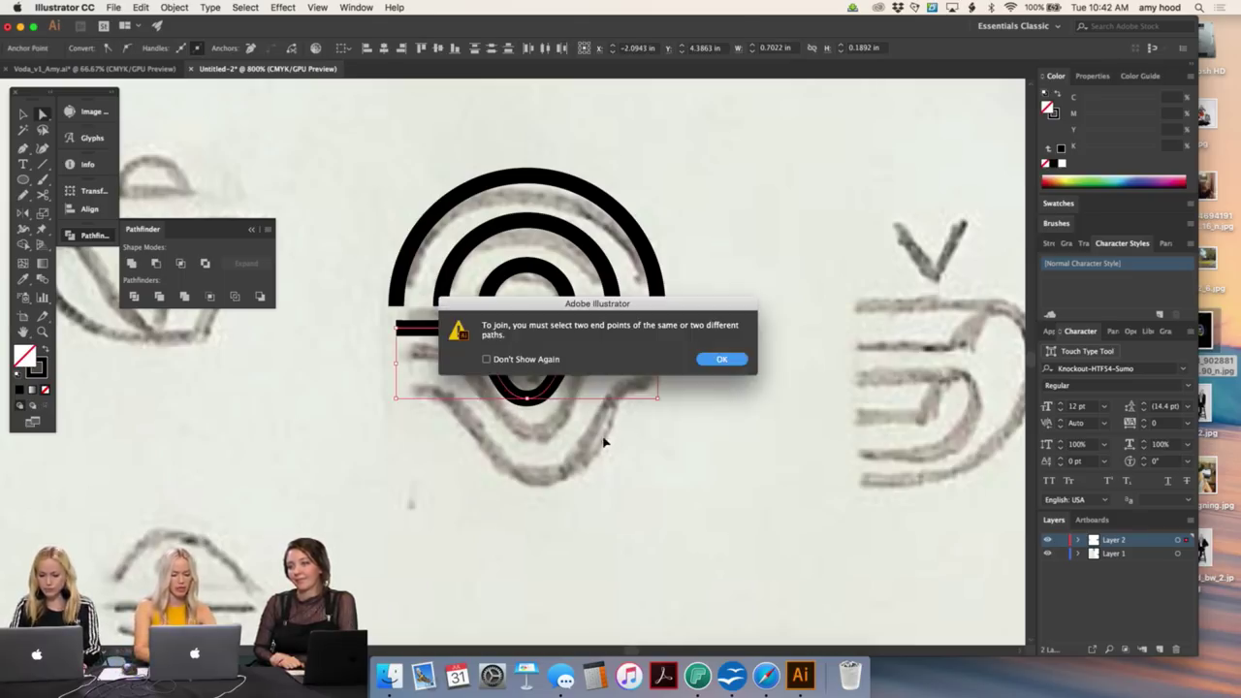
pyautogui.click(720, 361)
pyautogui.click(637, 421)
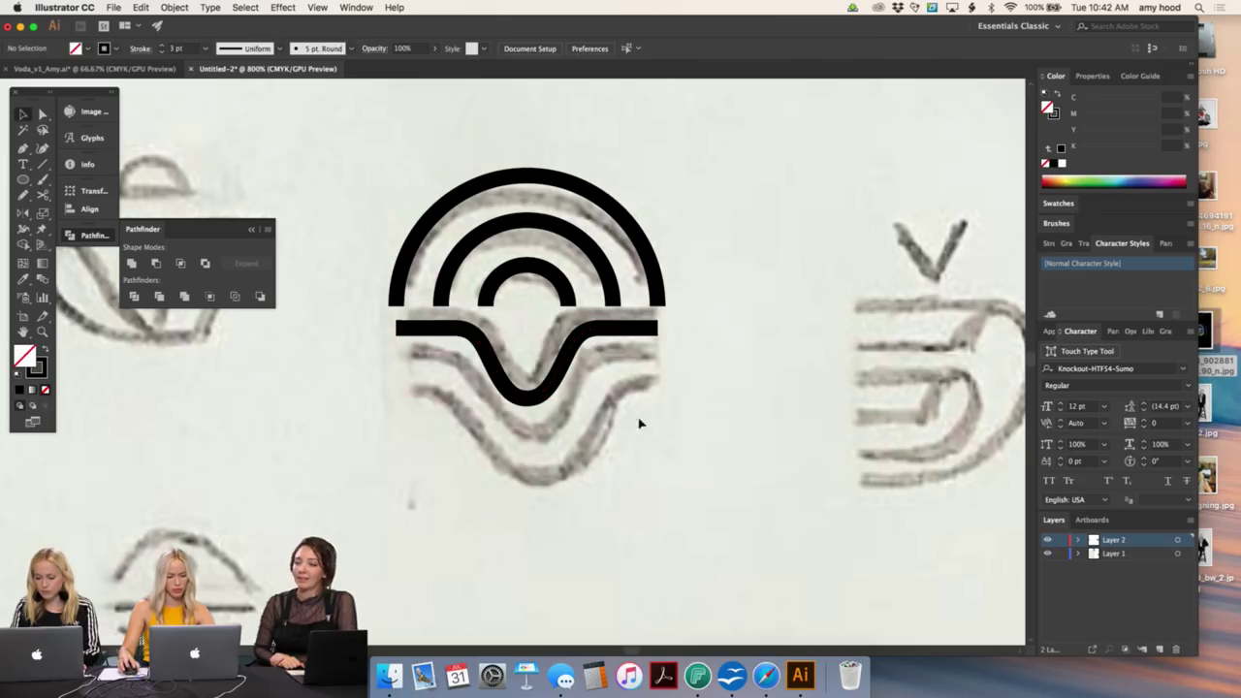
pyautogui.click(543, 352)
pyautogui.press('v')
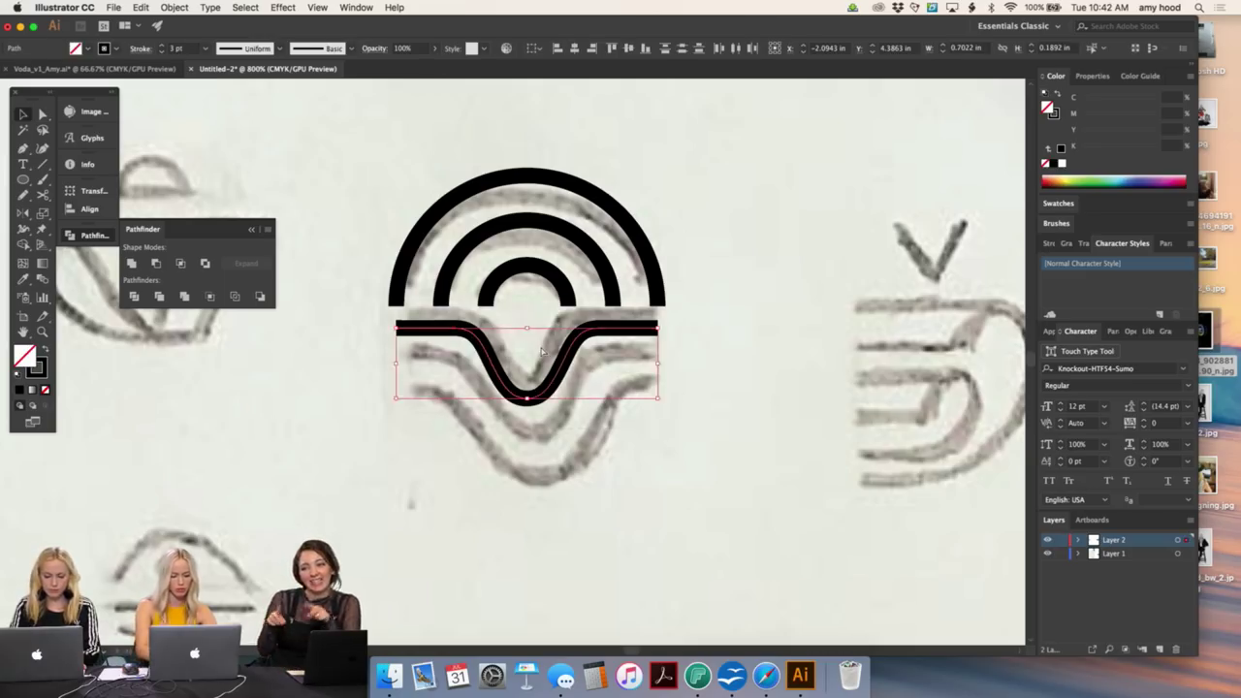
pyautogui.click(715, 458)
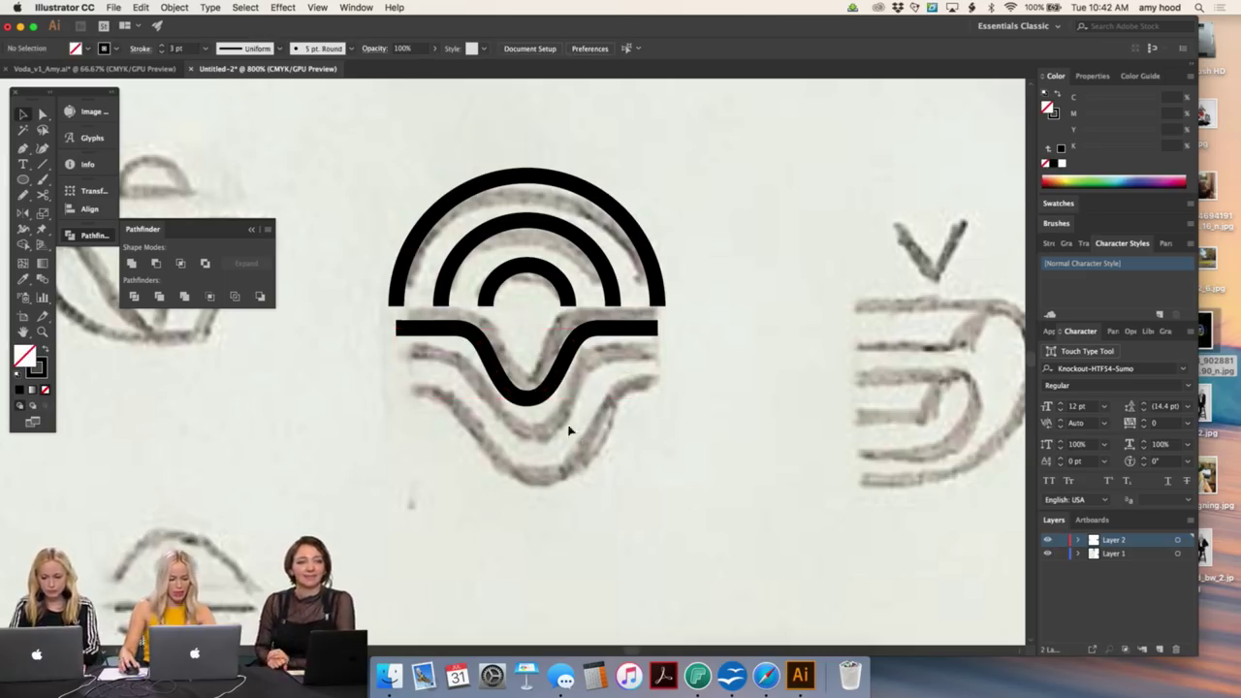
pyautogui.click(526, 395)
pyautogui.press('super+equal')
pyautogui.press('super+equal')
pyautogui.press('a')
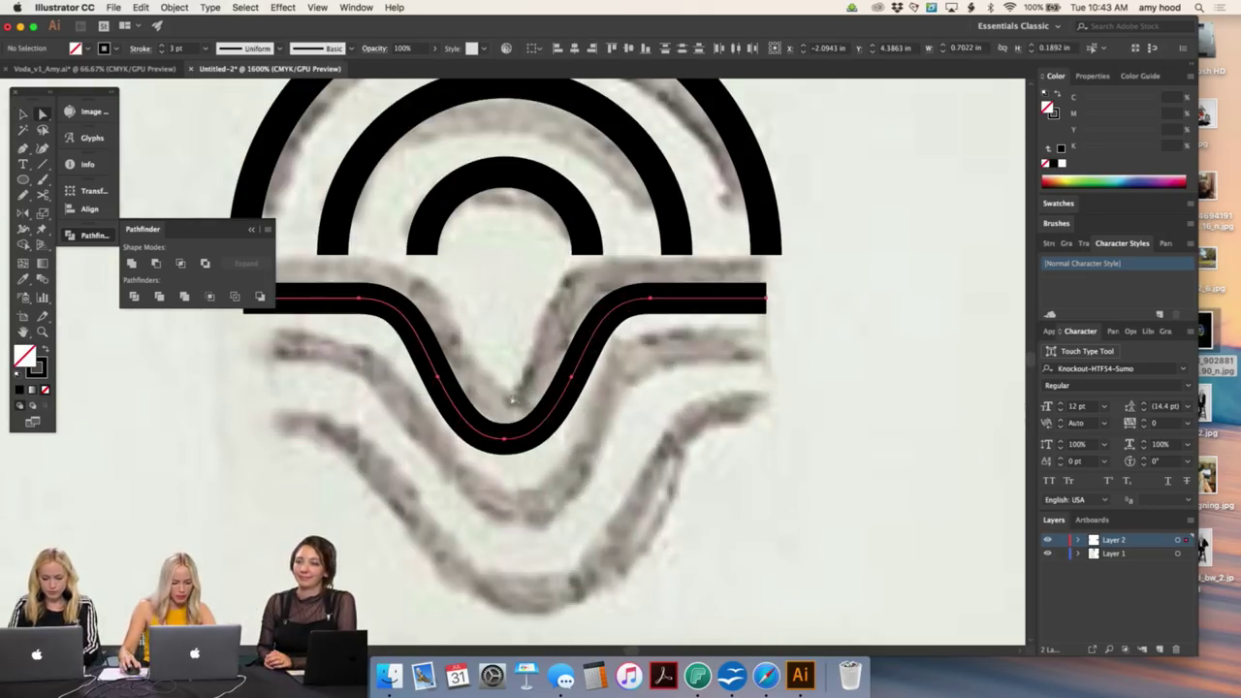
pyautogui.click(516, 456)
pyautogui.press('super+j')
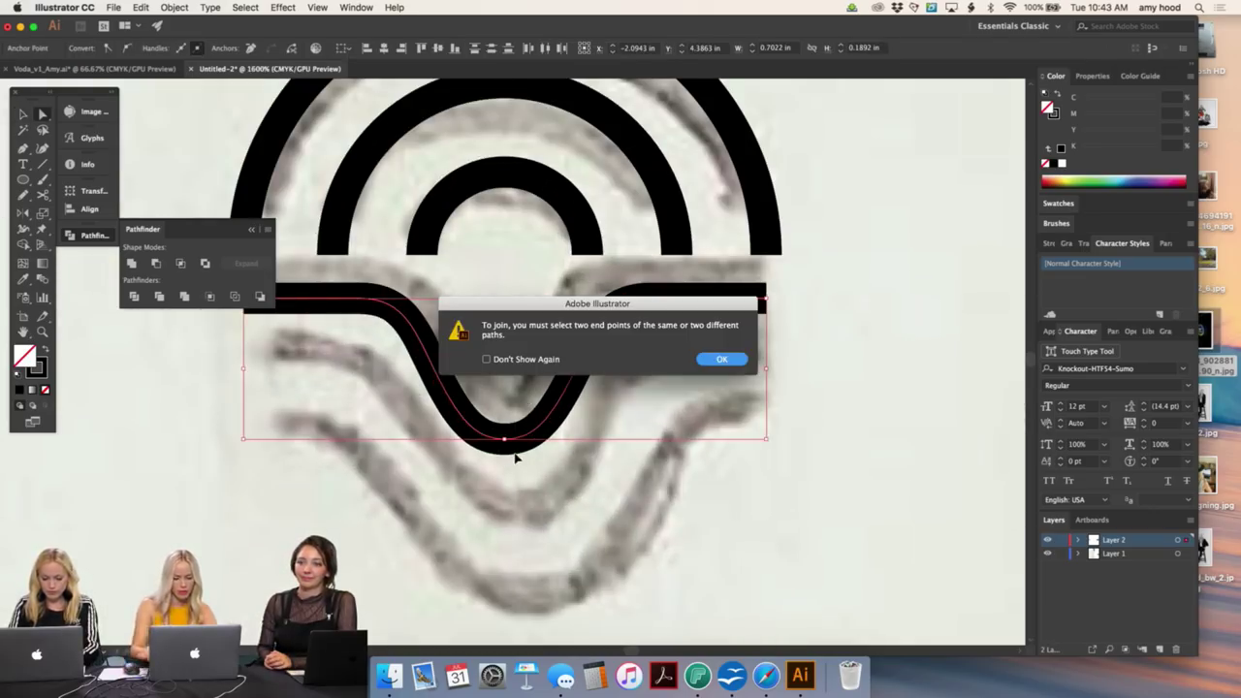
pyautogui.click(718, 361)
pyautogui.press('v')
pyautogui.click(579, 414)
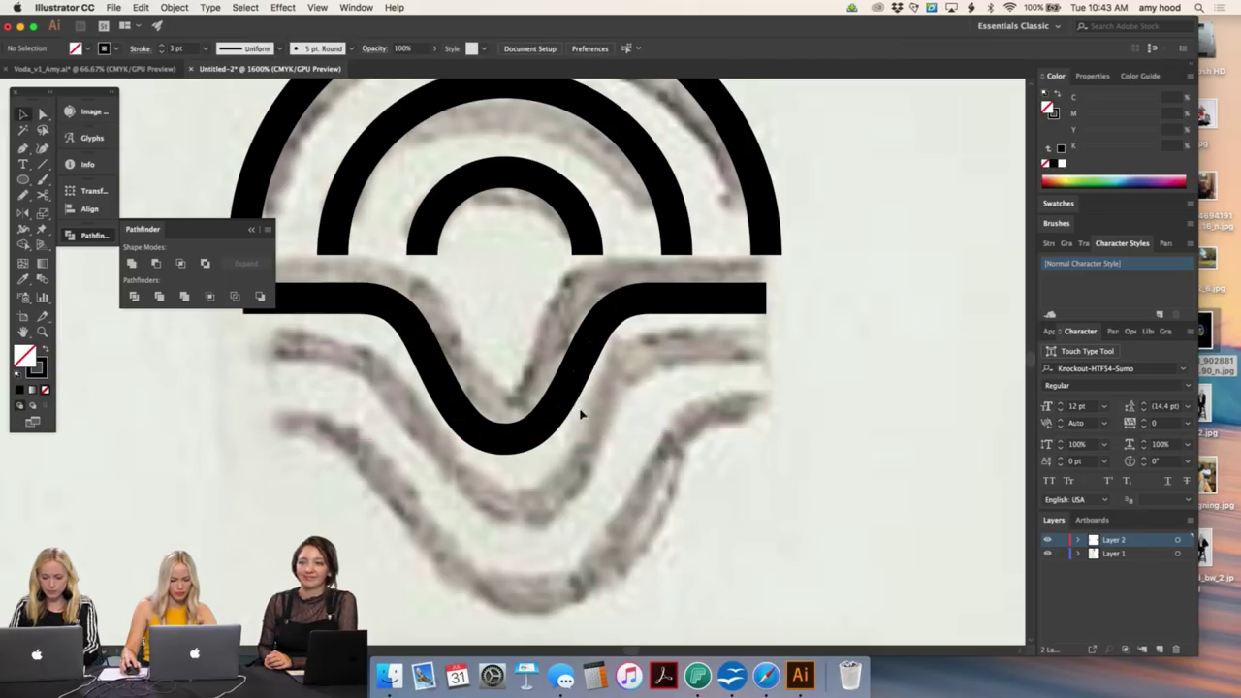
pyautogui.click(568, 395)
pyautogui.moveTo(568, 396); pyautogui.dragTo(512, 432)
pyautogui.press('a')
pyautogui.press('super+j')
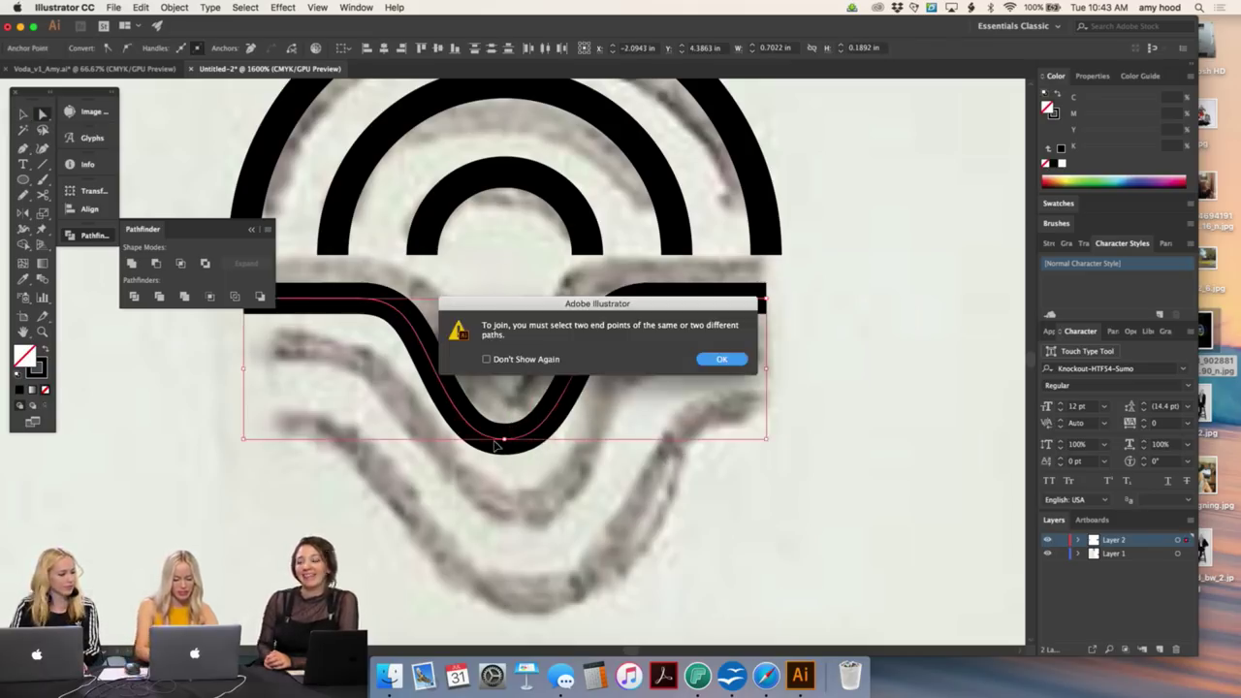
pyautogui.click(705, 364)
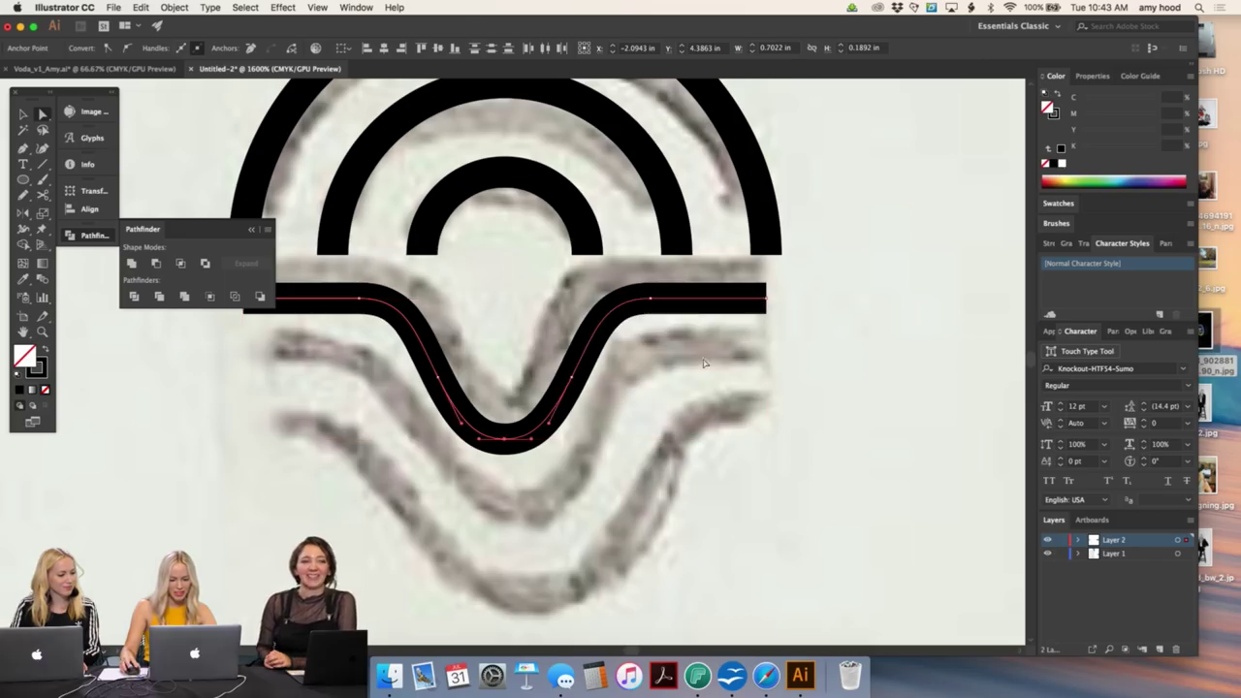
pyautogui.click(635, 433)
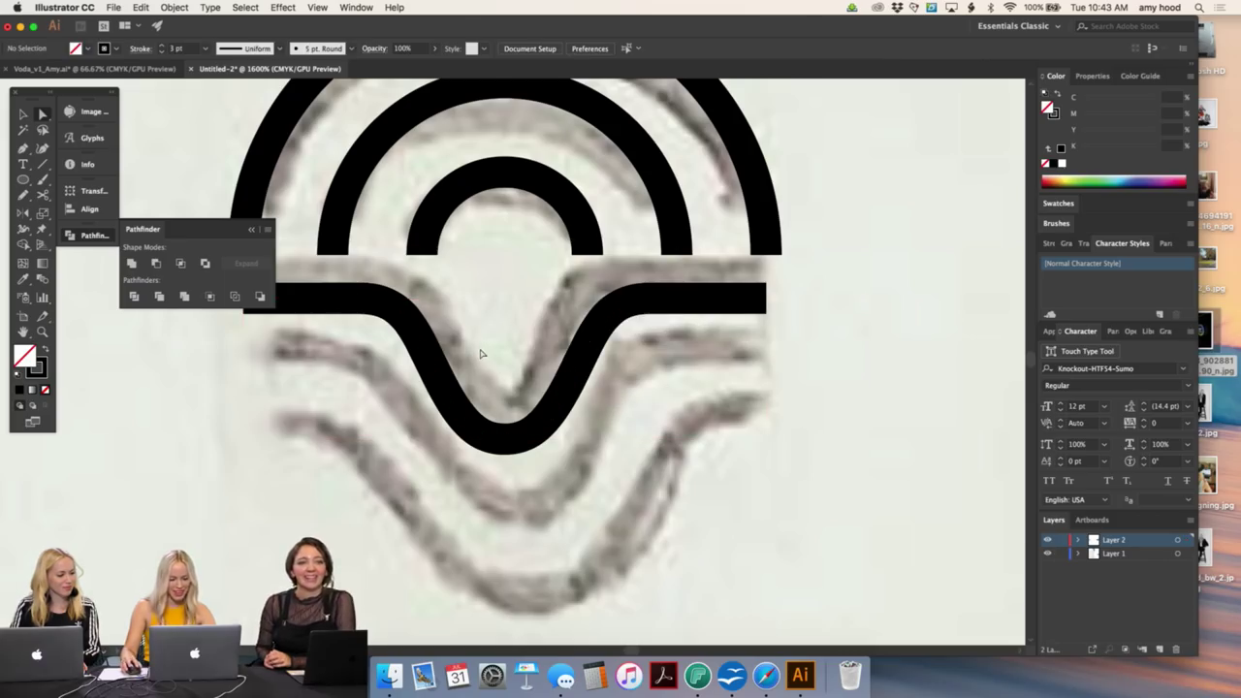
pyautogui.click(556, 407)
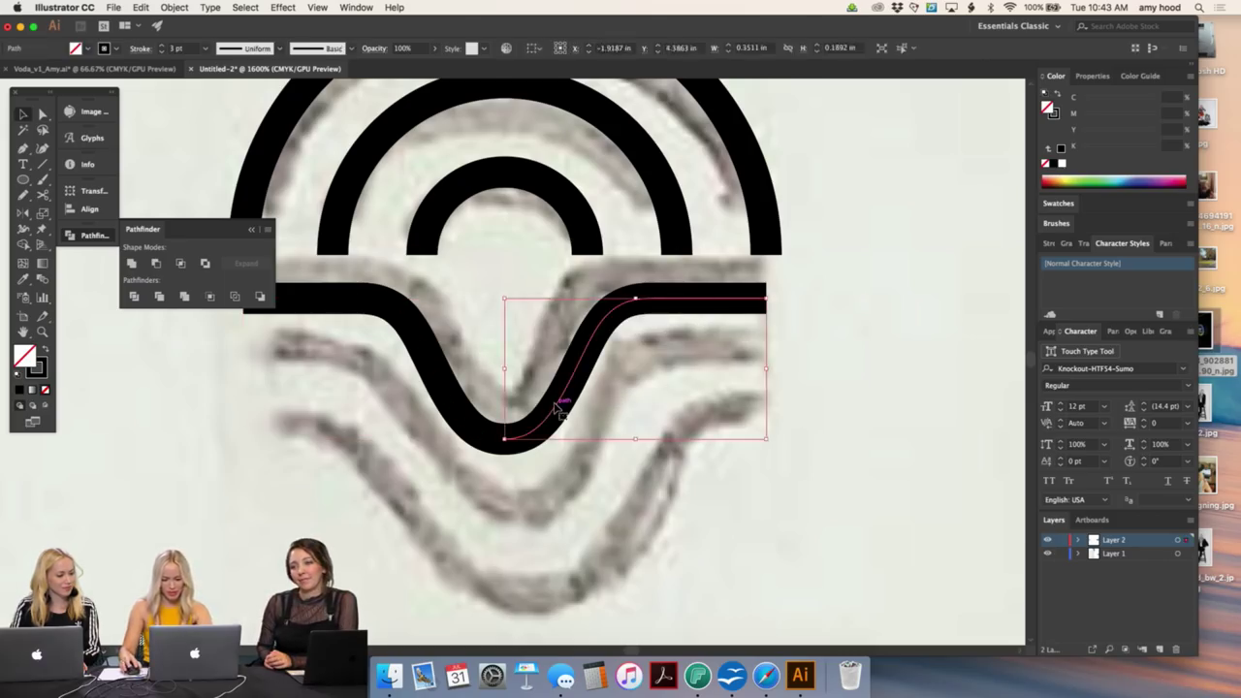
pyautogui.press('Delete')
pyautogui.moveTo(410, 333); pyautogui.dragTo(677, 361)
pyautogui.click(183, 6)
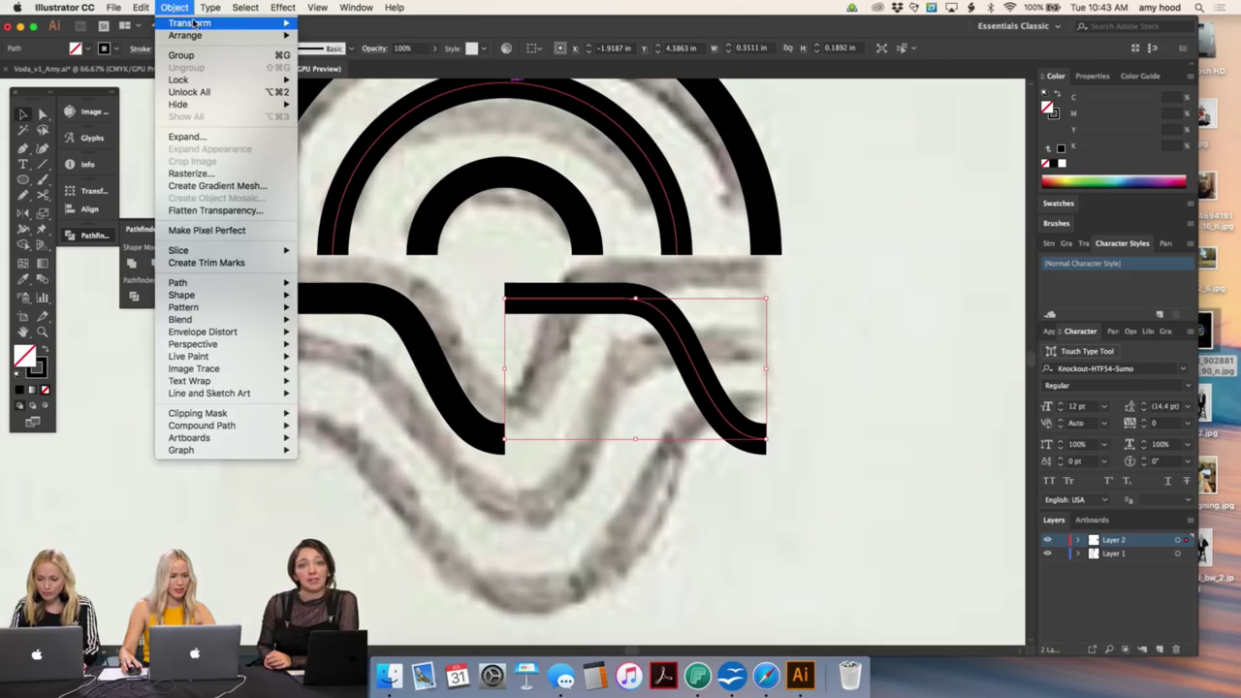
pyautogui.moveTo(204, 18)
pyautogui.click(340, 73)
pyautogui.press('Return')
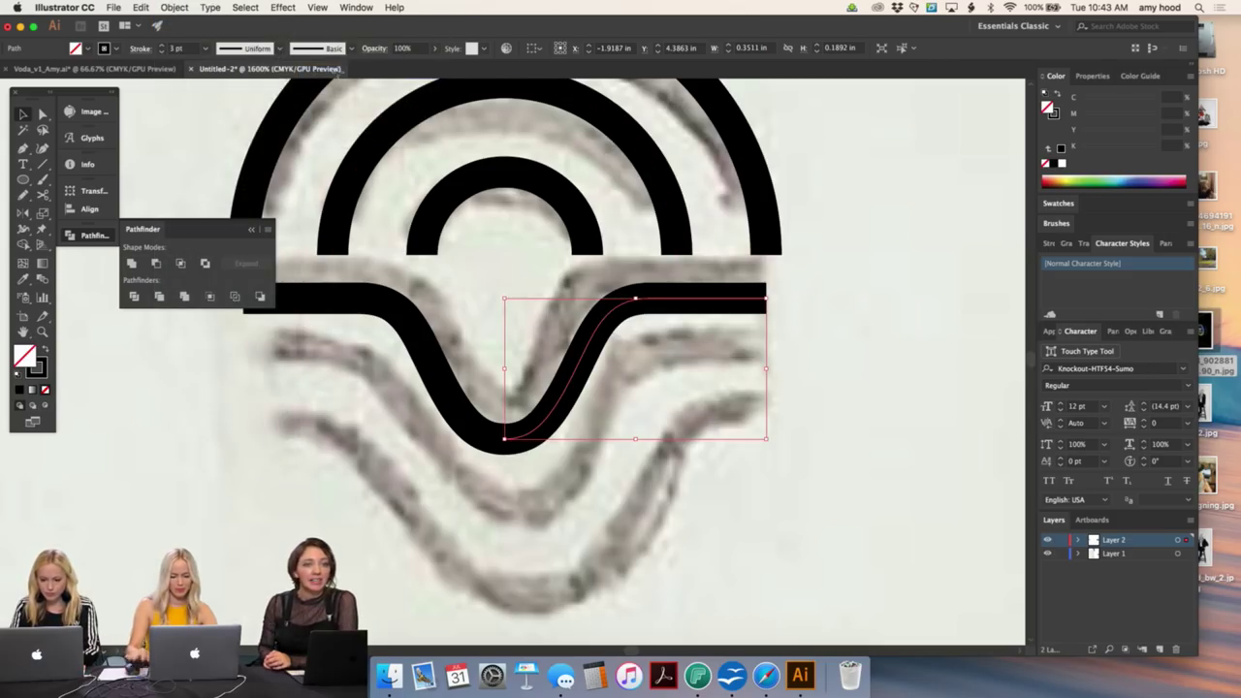
pyautogui.press('a')
pyautogui.moveTo(508, 462); pyautogui.dragTo(493, 427)
pyautogui.press('super+j')
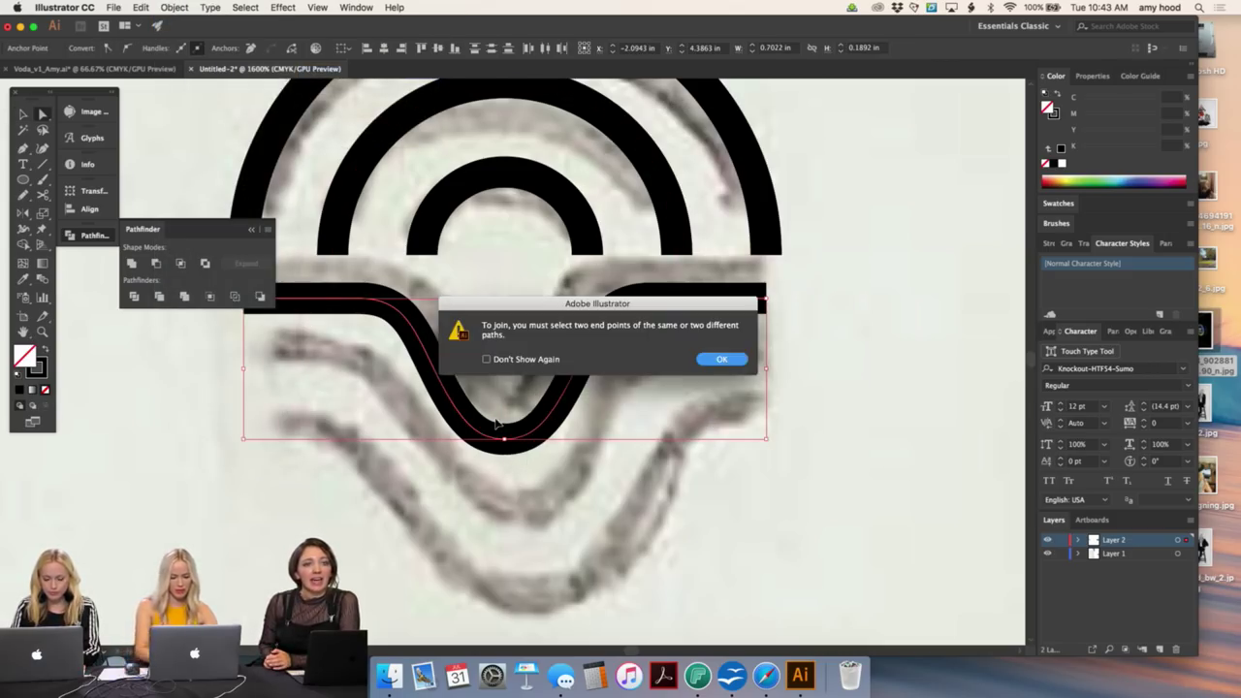
pyautogui.click(735, 360)
pyautogui.press('v')
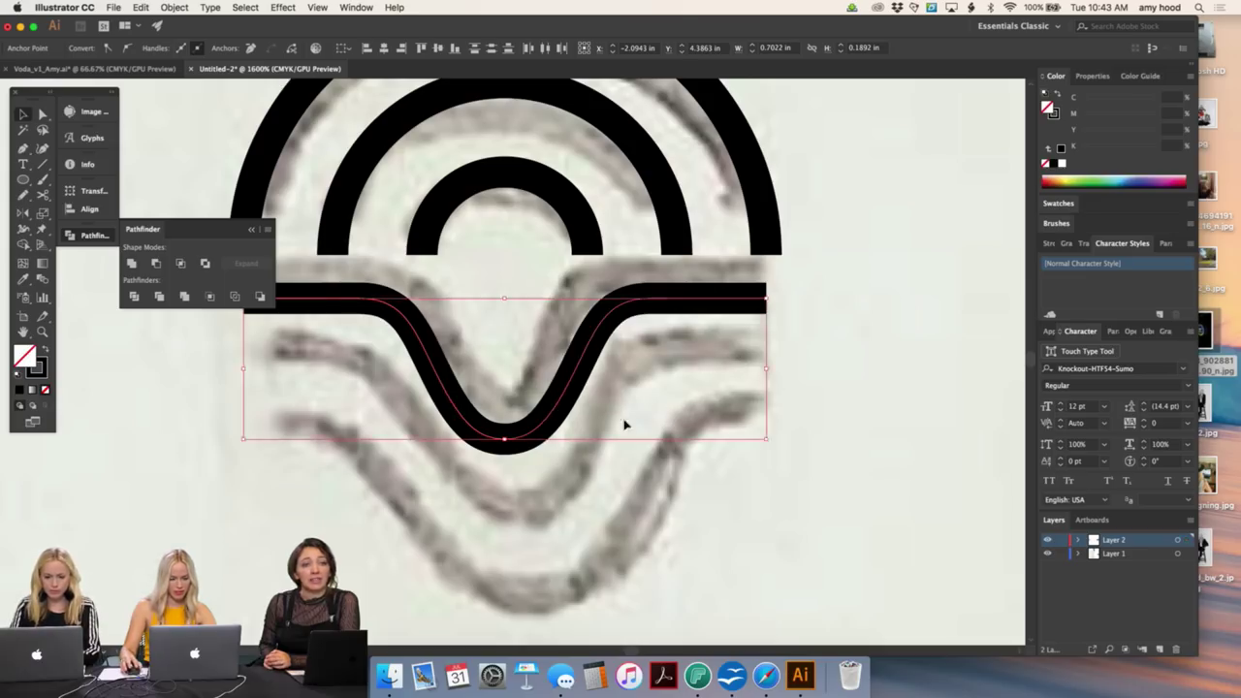
pyautogui.click(449, 417)
pyautogui.moveTo(456, 416)
pyautogui.mouseDown()
pyautogui.moveTo(415, 401)
pyautogui.moveTo(475, 416)
pyautogui.mouseUp()
pyautogui.press('a')
pyautogui.click(476, 415)
pyautogui.moveTo(533, 538); pyautogui.dragTo(543, 417)
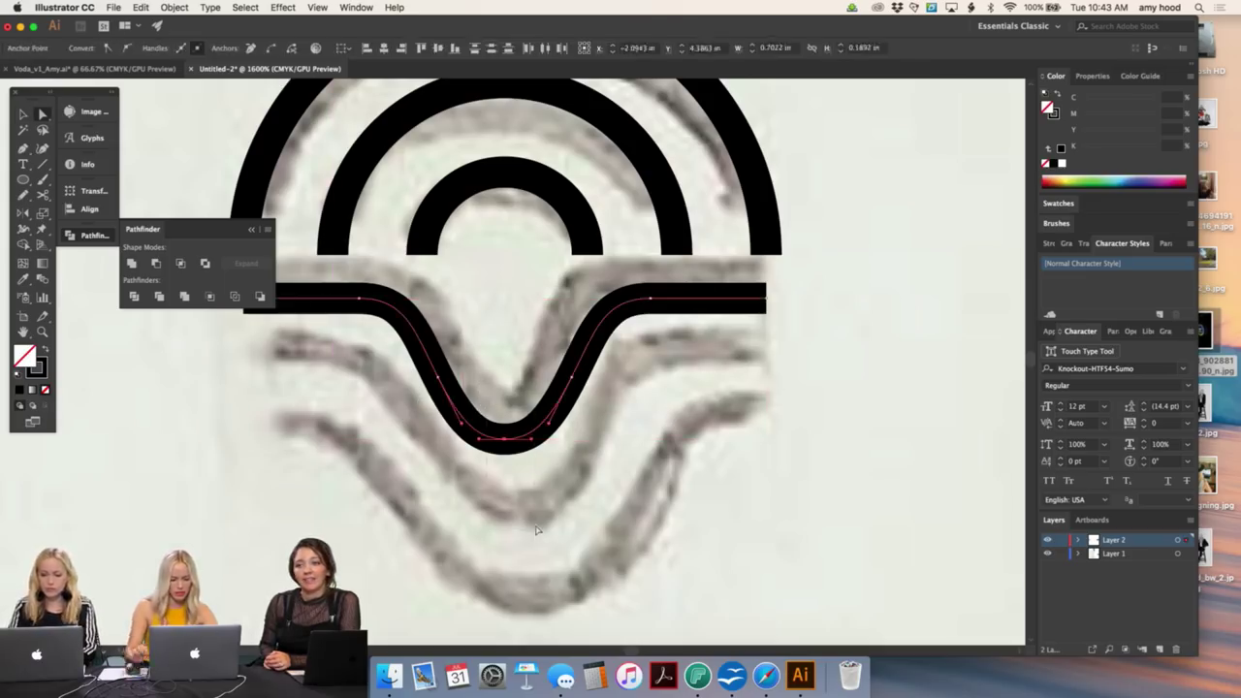
pyautogui.press('super+shift+a')
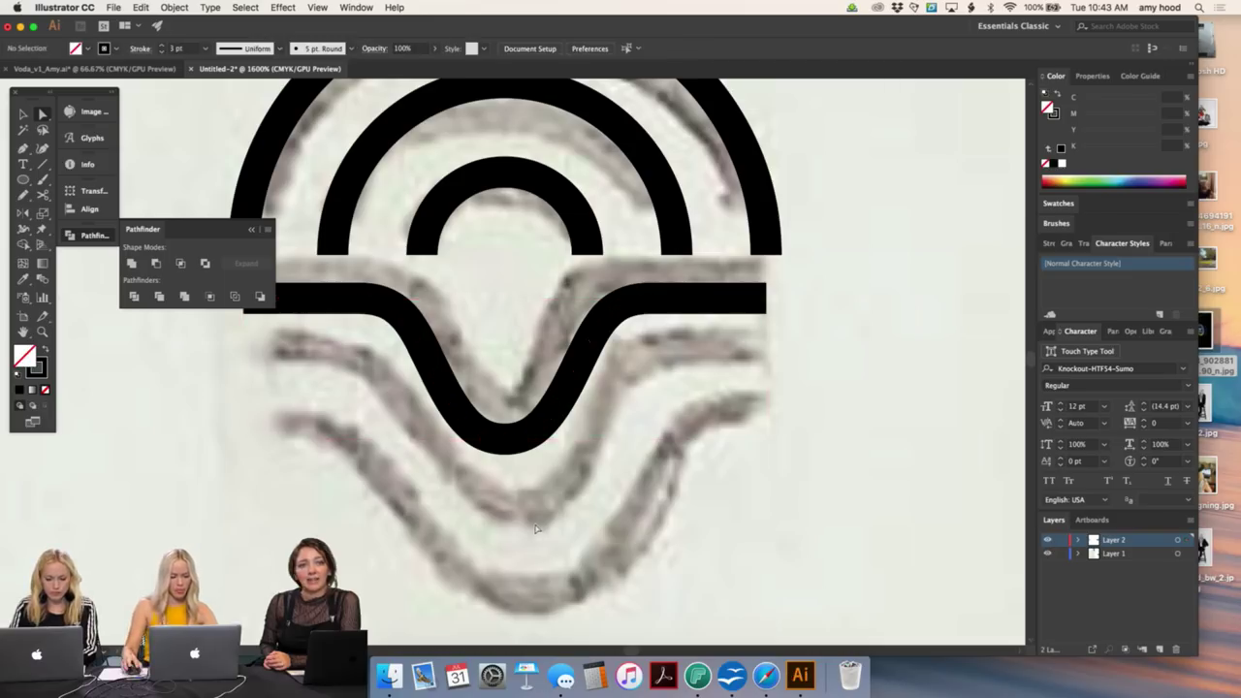
pyautogui.click(641, 285)
# - Select the black wave path and give it a 0.12 in Offset Path outline with Miter joins
pyautogui.click(175, 8)
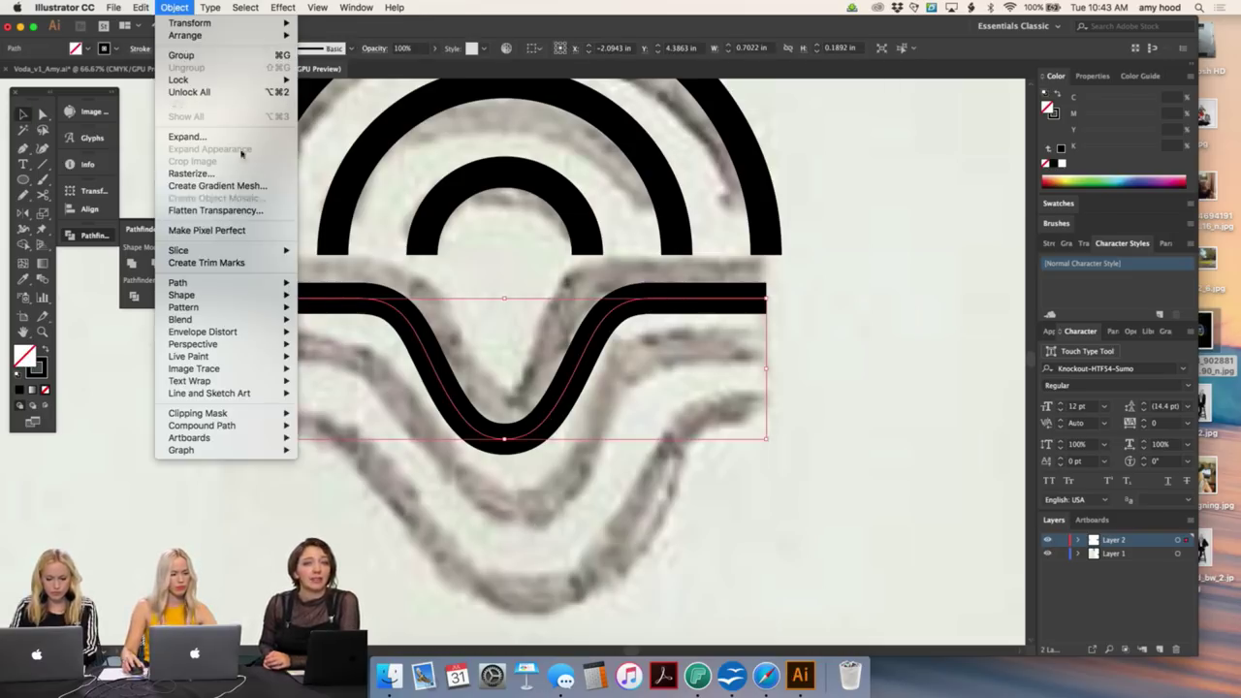
pyautogui.moveTo(194, 282)
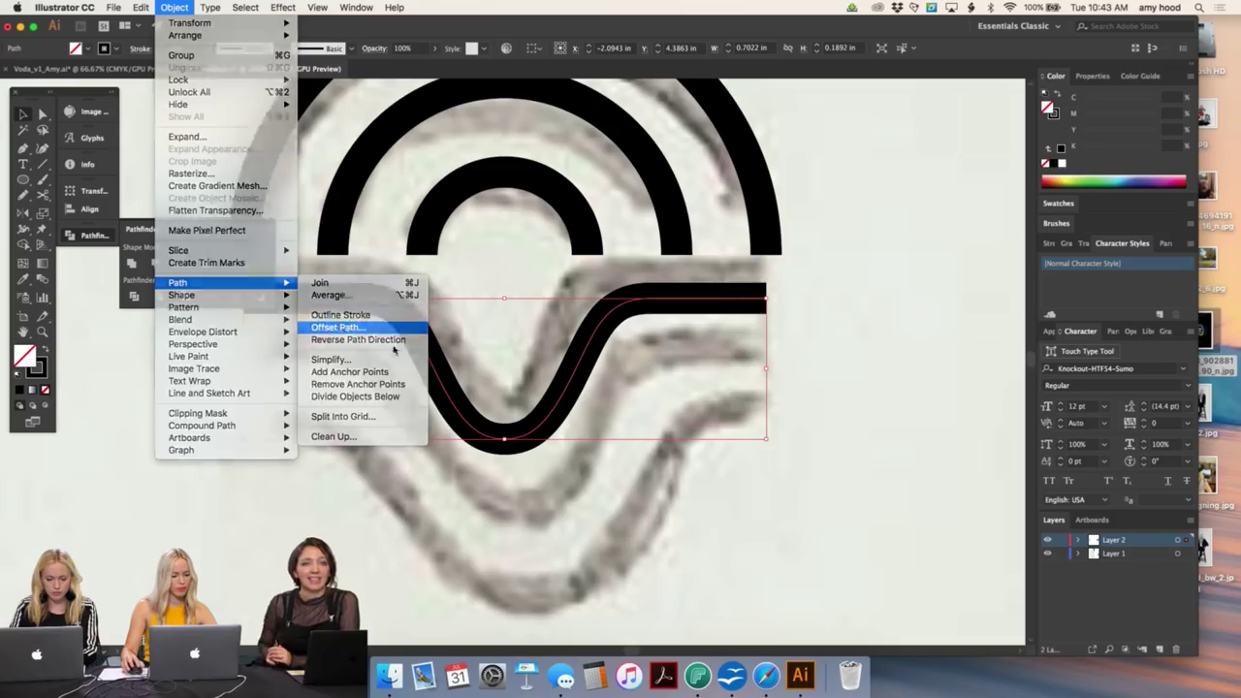
pyautogui.click(339, 328)
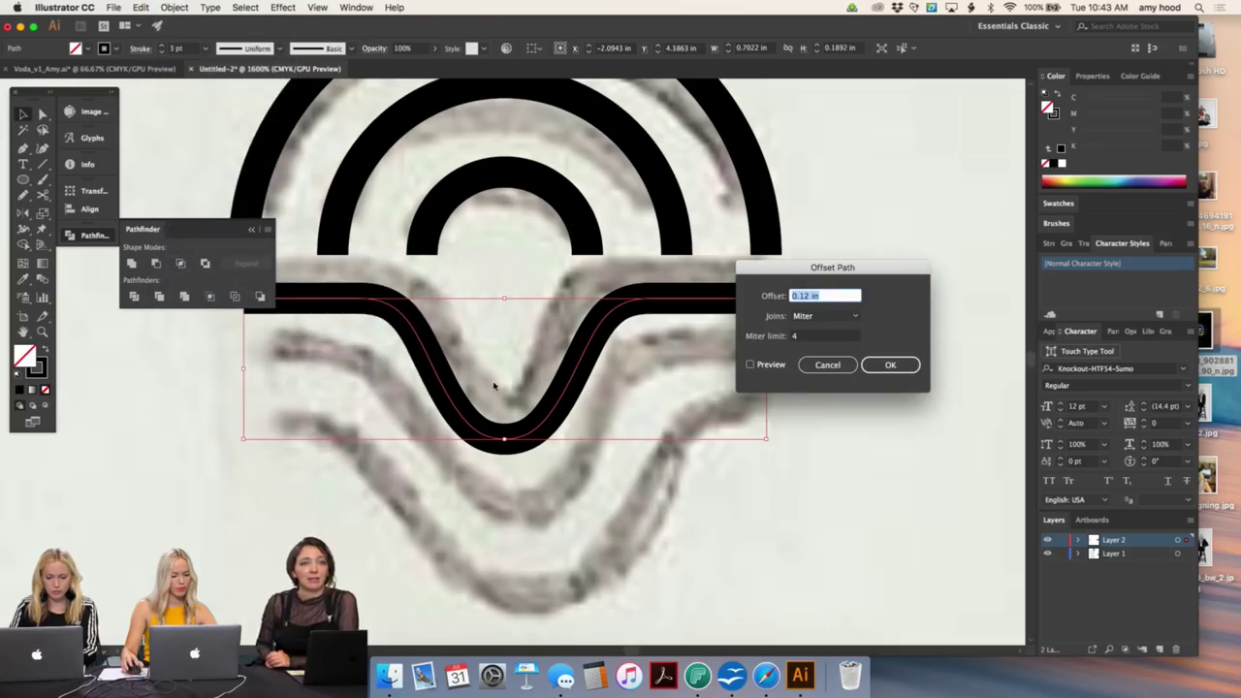
pyautogui.click(828, 366)
pyautogui.click(650, 385)
pyautogui.press('super+minus')
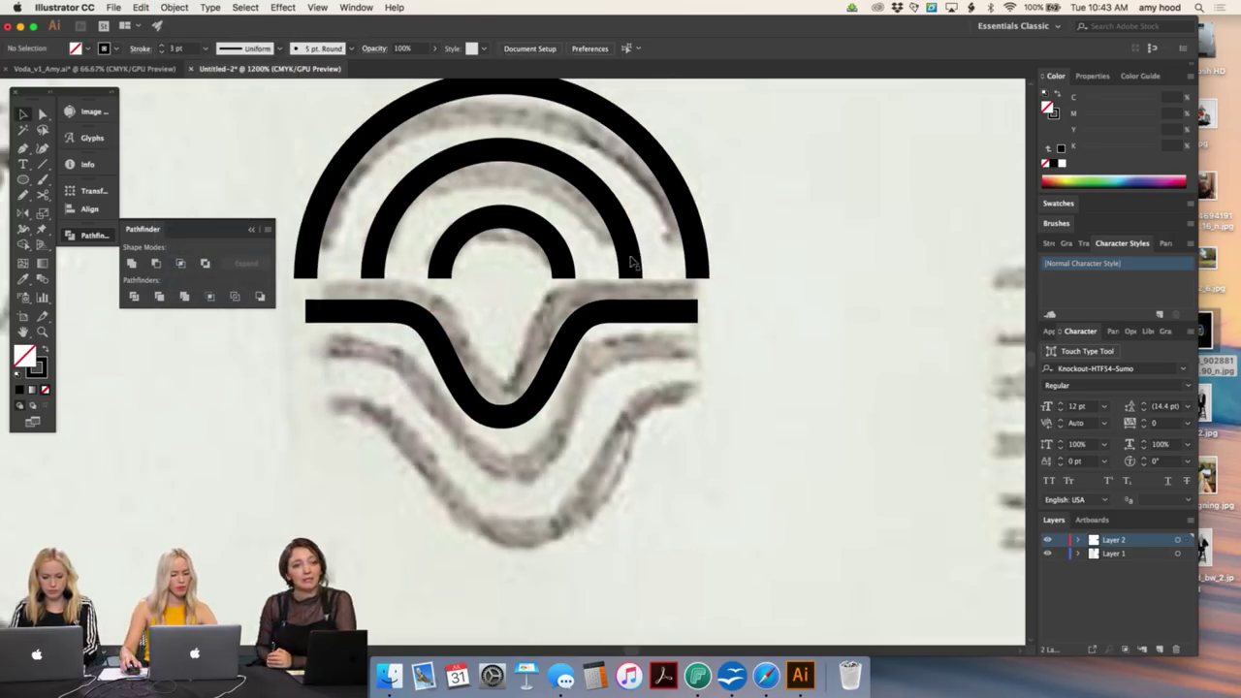
pyautogui.click(630, 313)
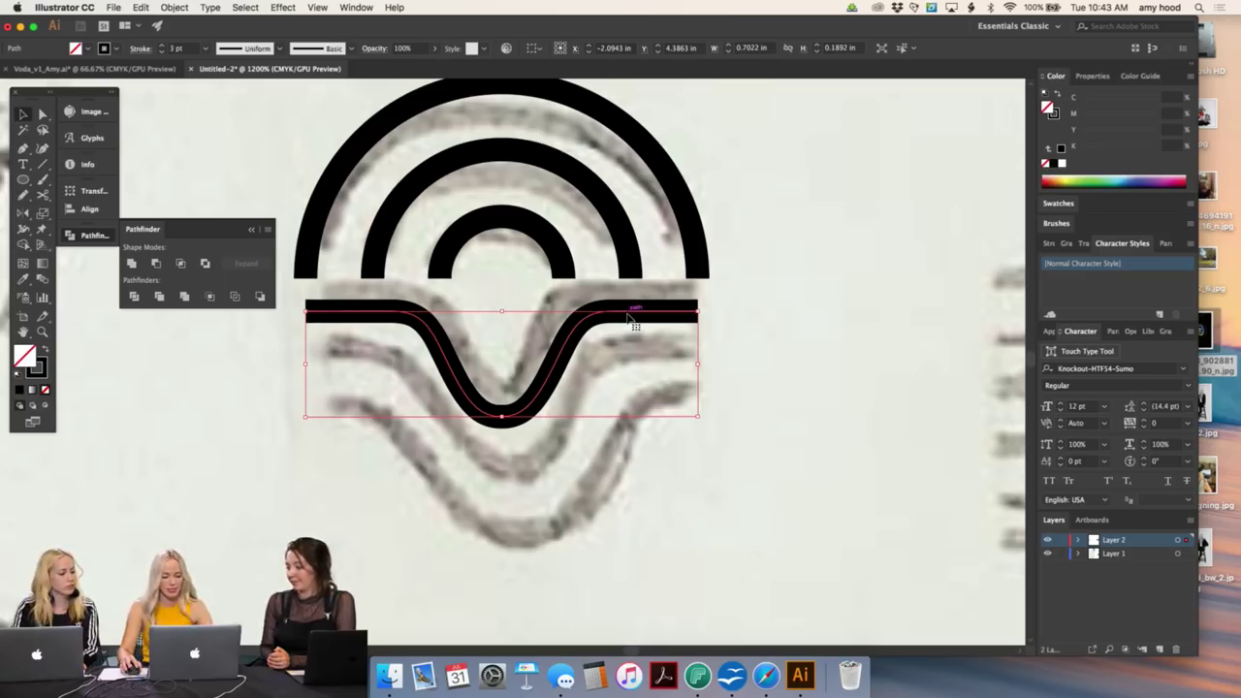
pyautogui.click(178, 7)
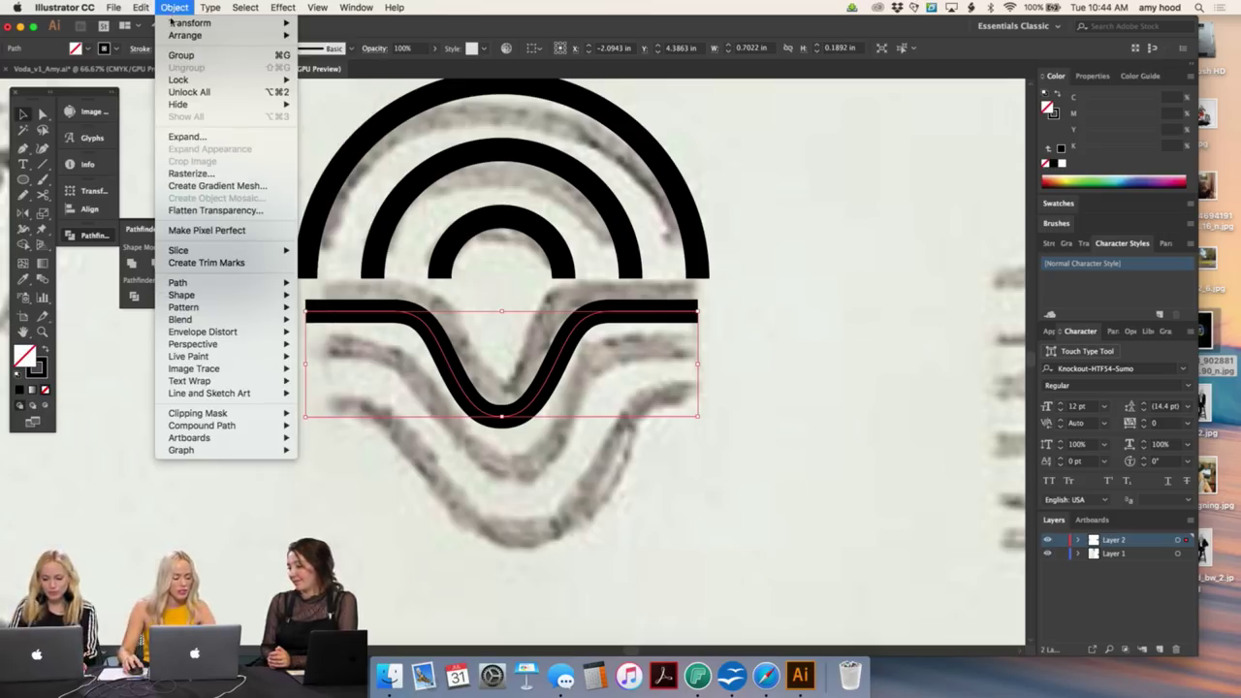
pyautogui.moveTo(205, 286)
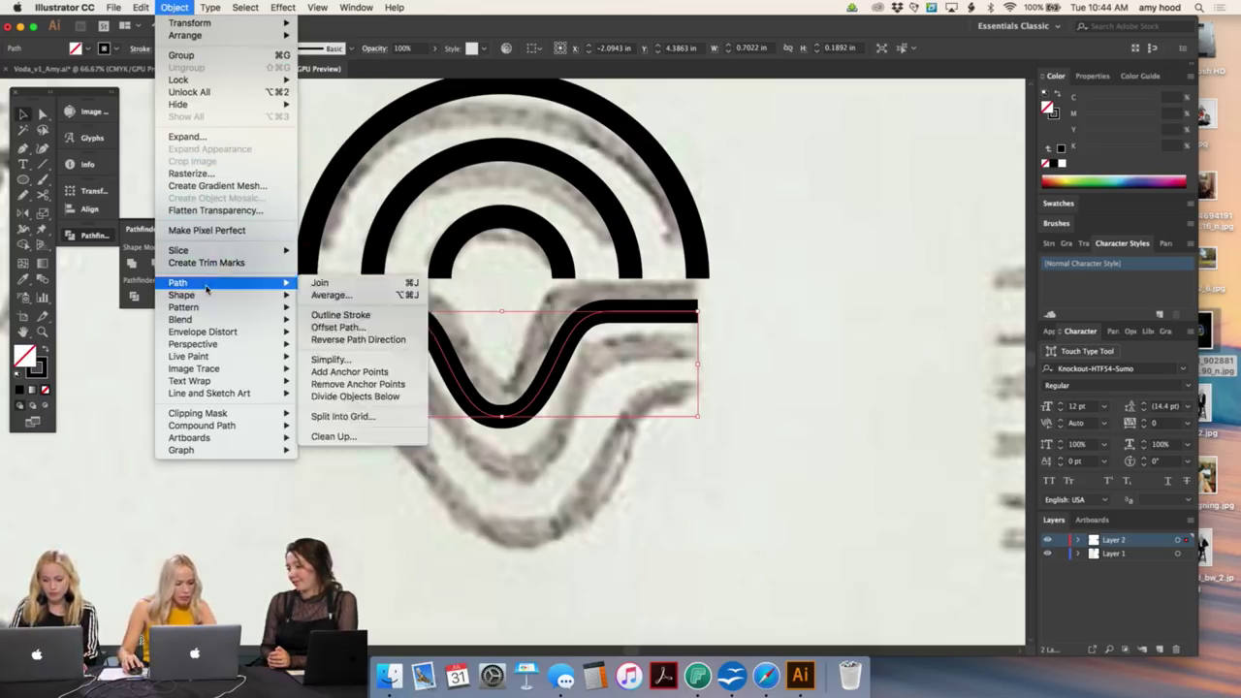
pyautogui.click(335, 328)
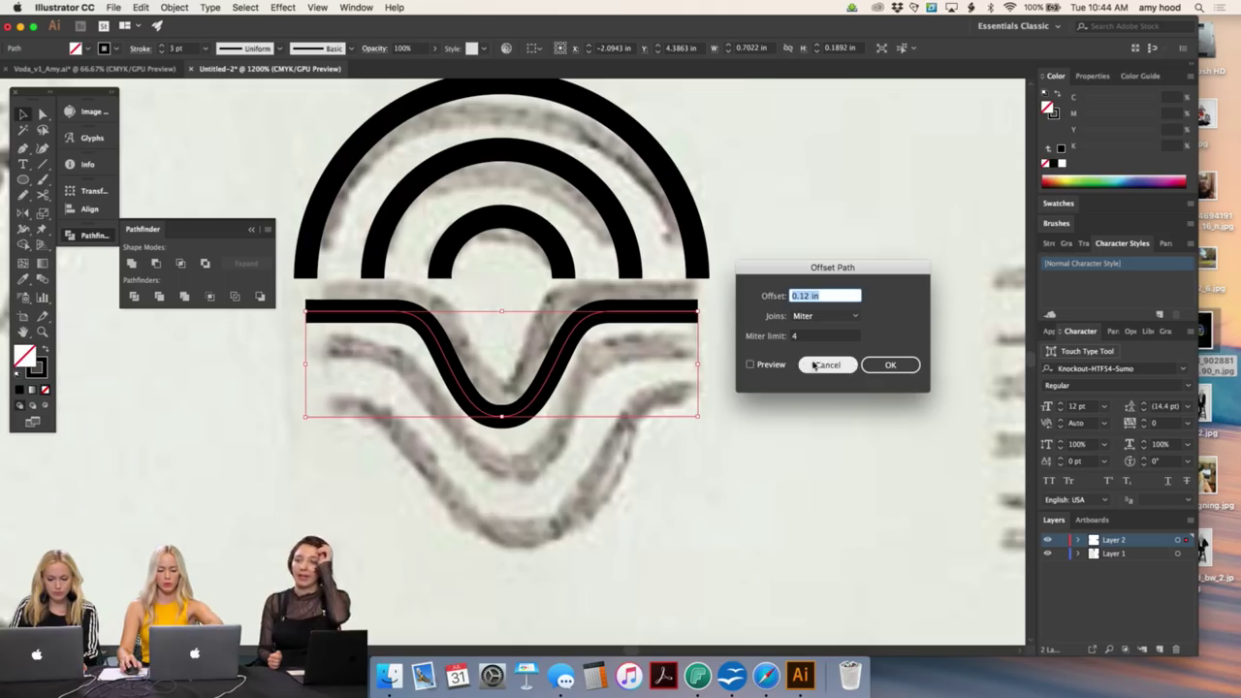
pyautogui.click(886, 365)
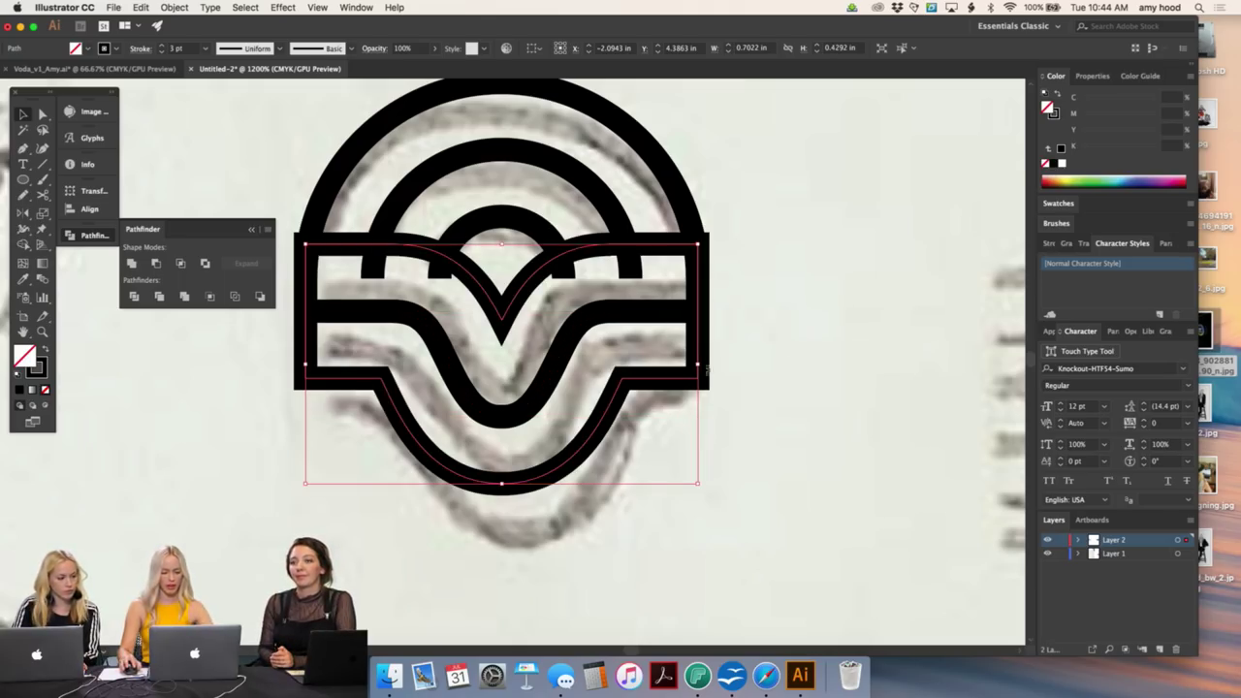
# - Cut the new offset outline with Scissors at two points and delete its upper piece
pyautogui.press('c')
pyautogui.click(699, 376)
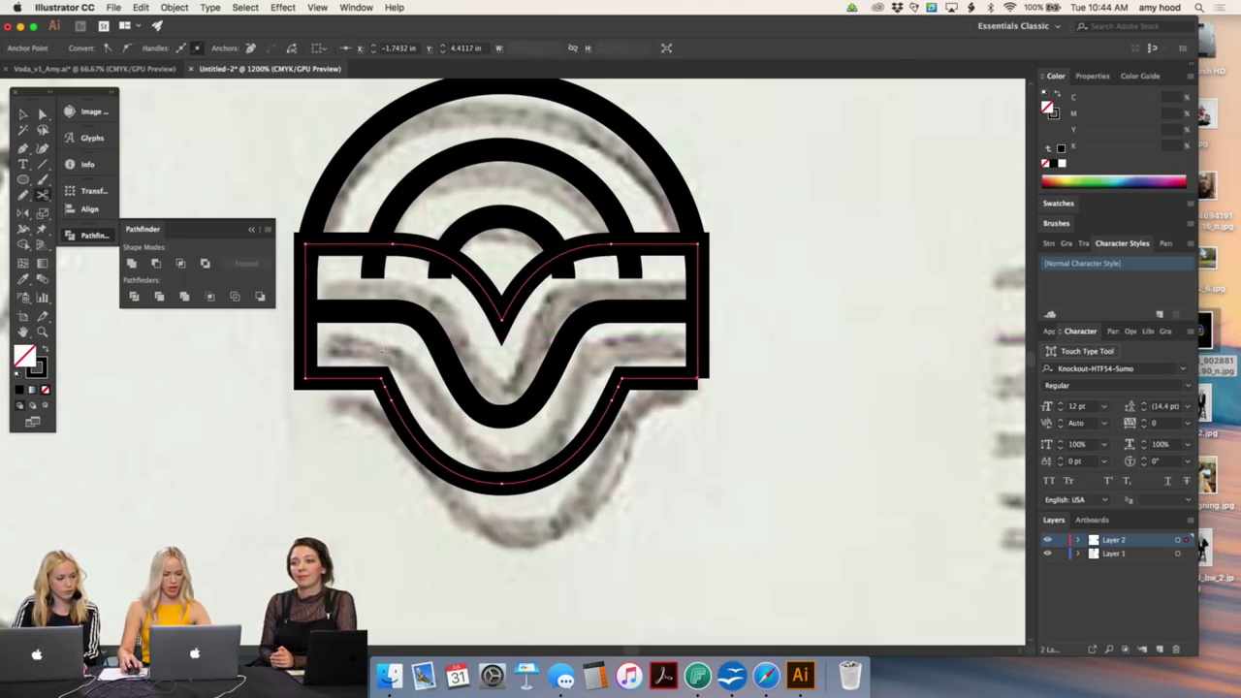
pyautogui.click(306, 369)
pyautogui.press('a')
pyautogui.click(307, 304)
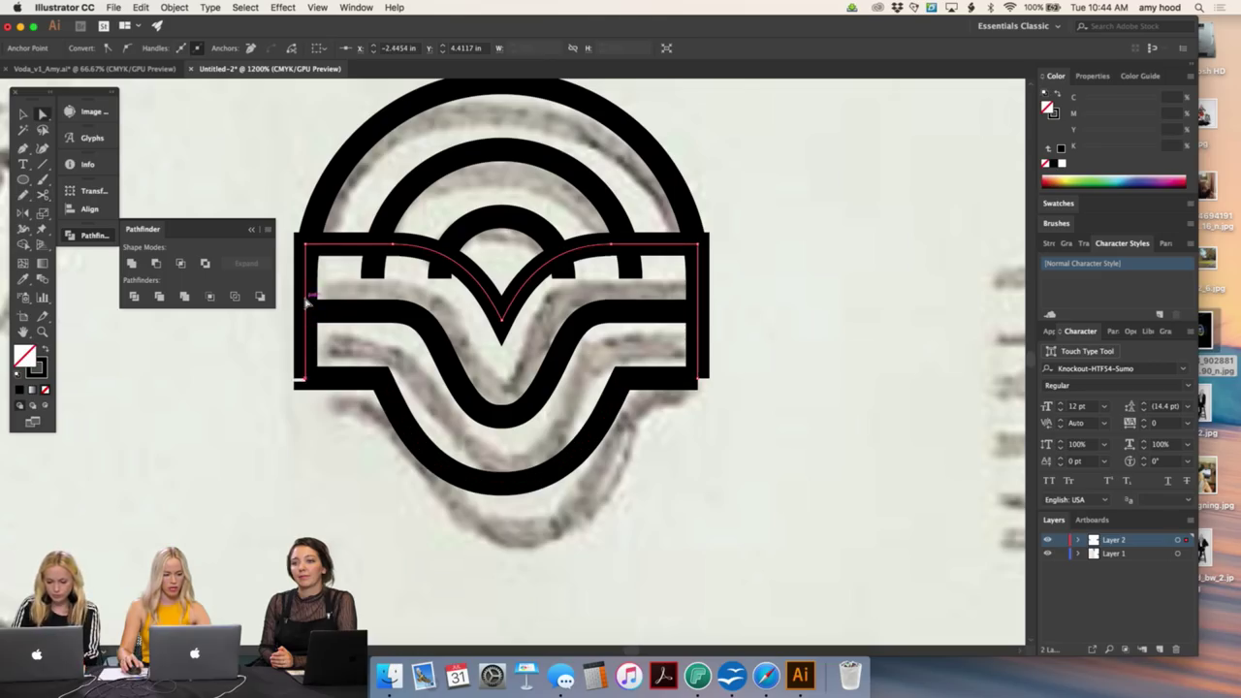
pyautogui.press('Delete')
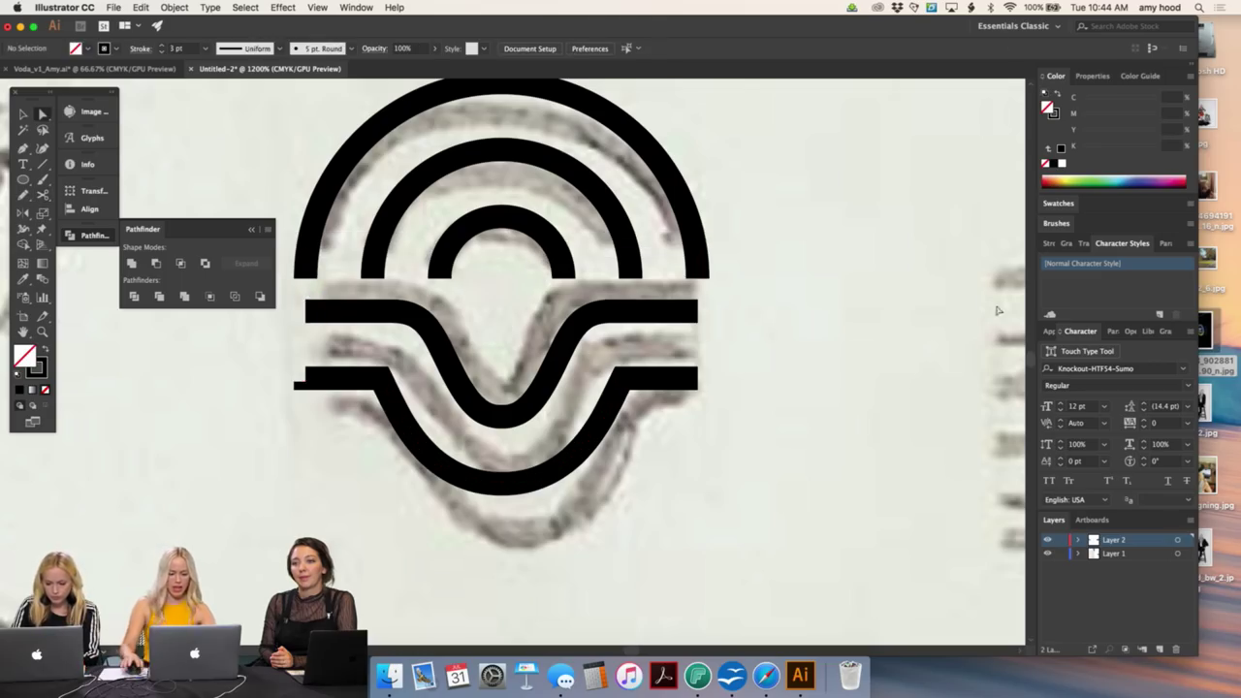
# - Zoom in on the lower wave's corner and try removing its anchor, then undo it
pyautogui.click(616, 392)
pyautogui.press('super+equal')
pyautogui.press('super+equal')
pyautogui.press('super+equal')
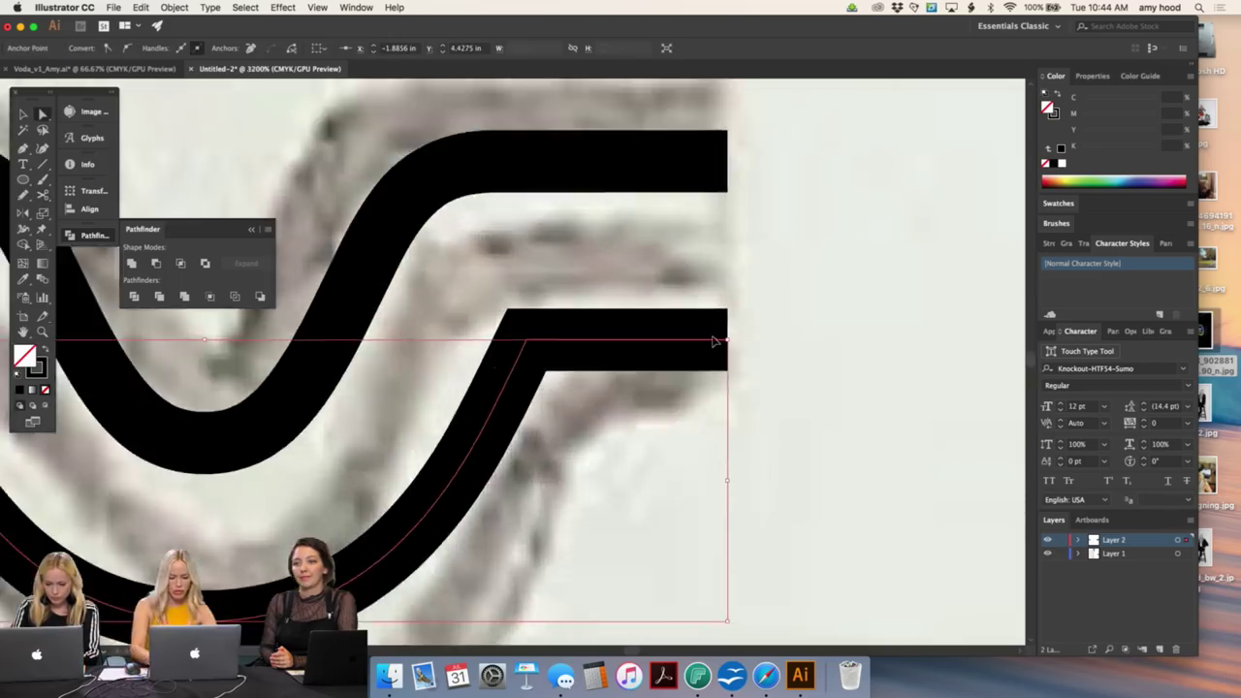
pyautogui.click(586, 341)
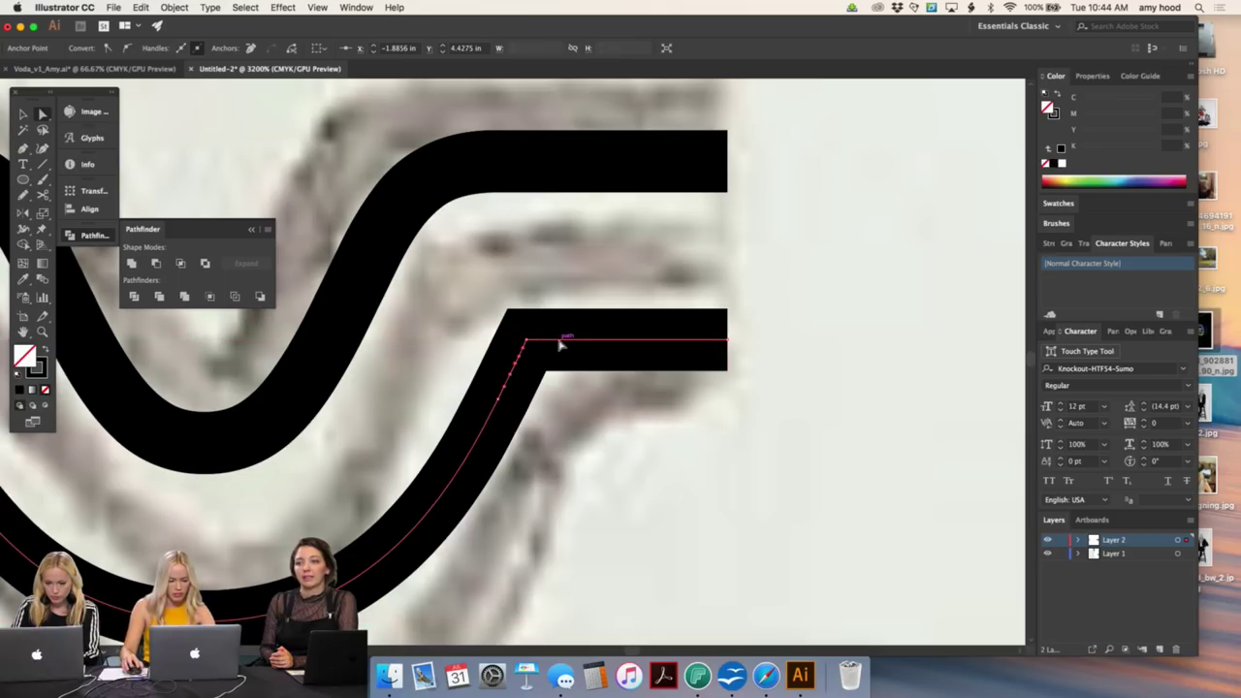
pyautogui.press('p')
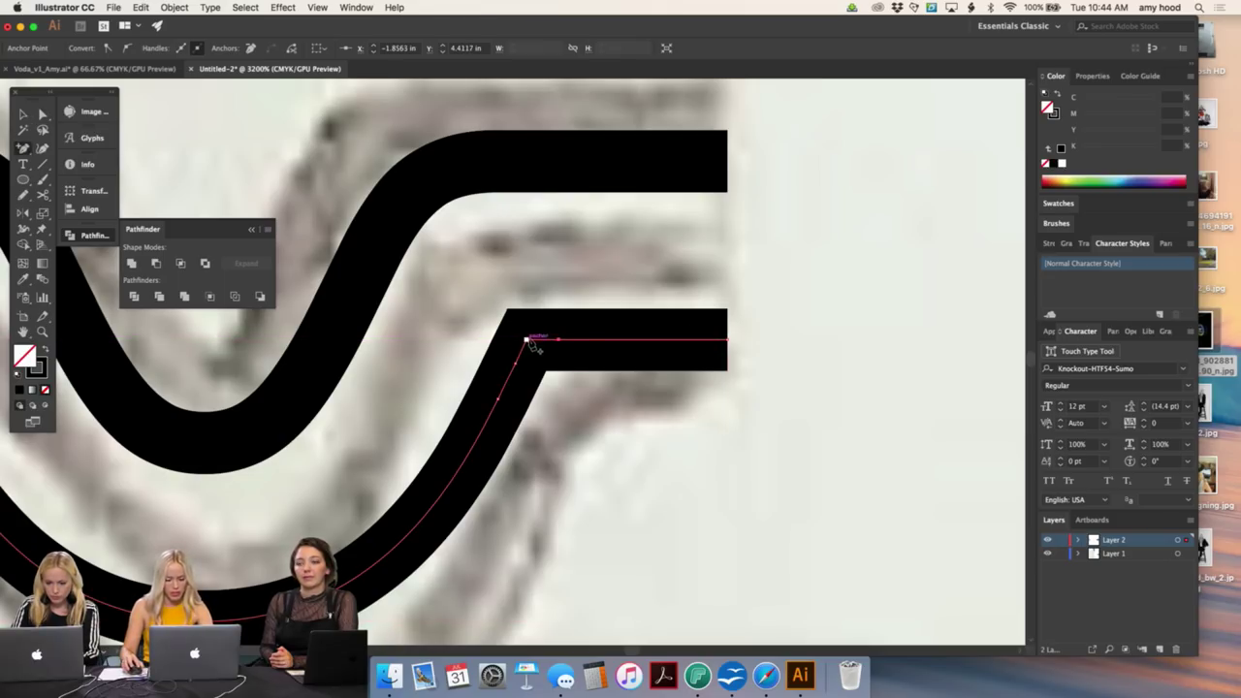
pyautogui.click(527, 341)
pyautogui.press('super+z')
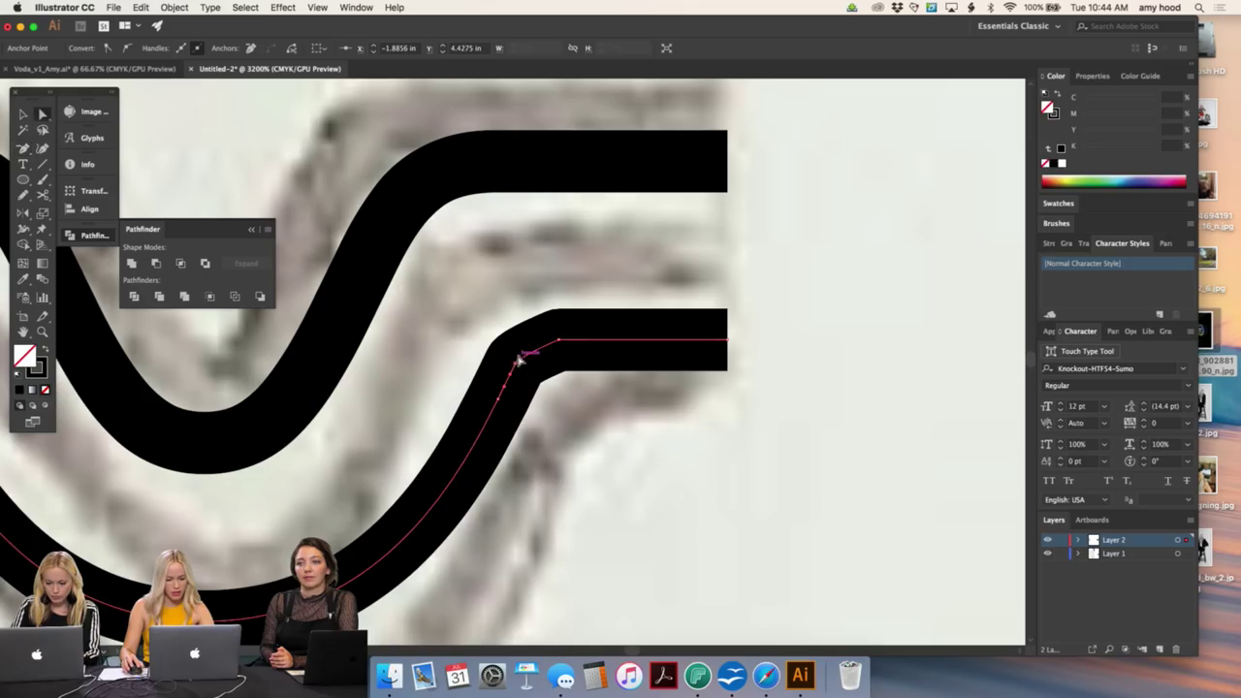
pyautogui.press('shift+super+a')
# - Remove the wave's sharp corner anchor and drag its handle to round the curve
pyautogui.hscroll(-8, 318, 322)
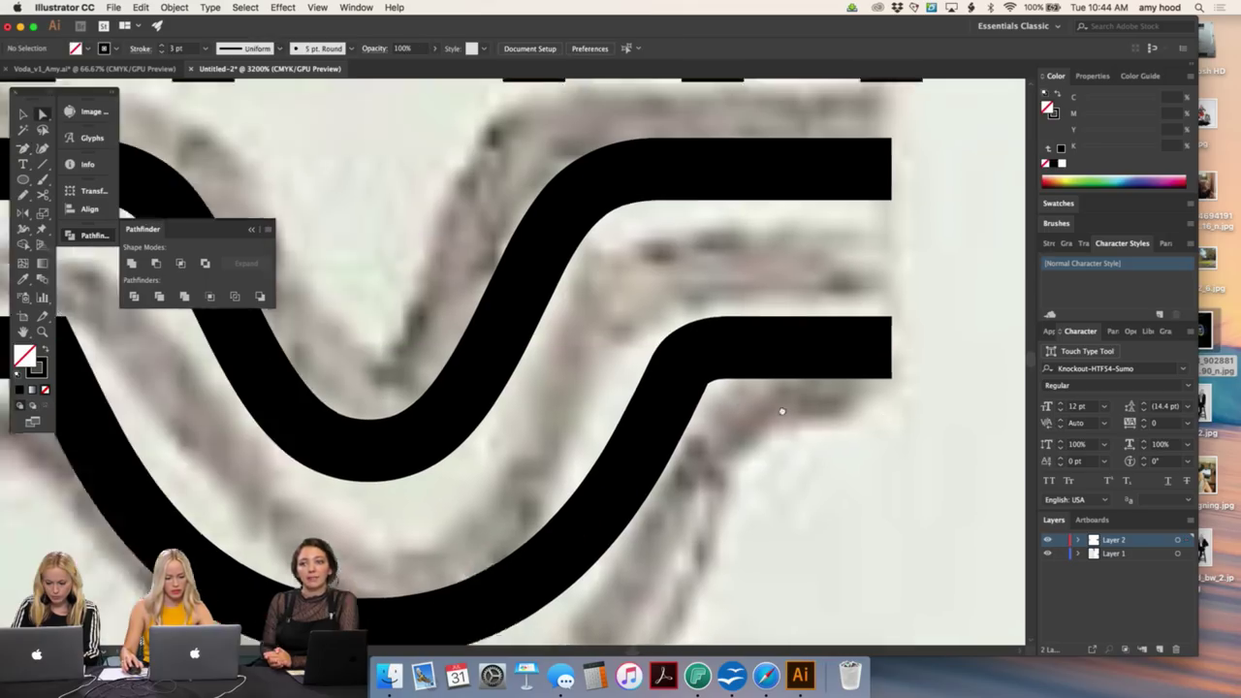
pyautogui.click(200, 362)
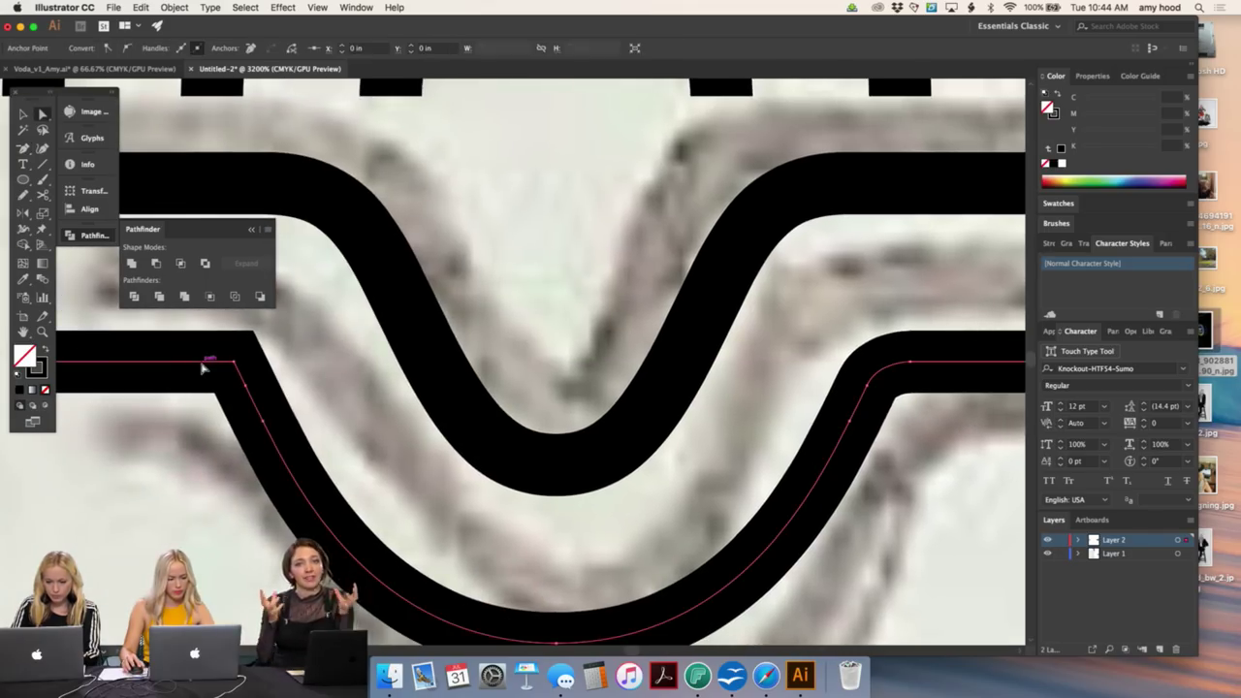
pyautogui.press('p')
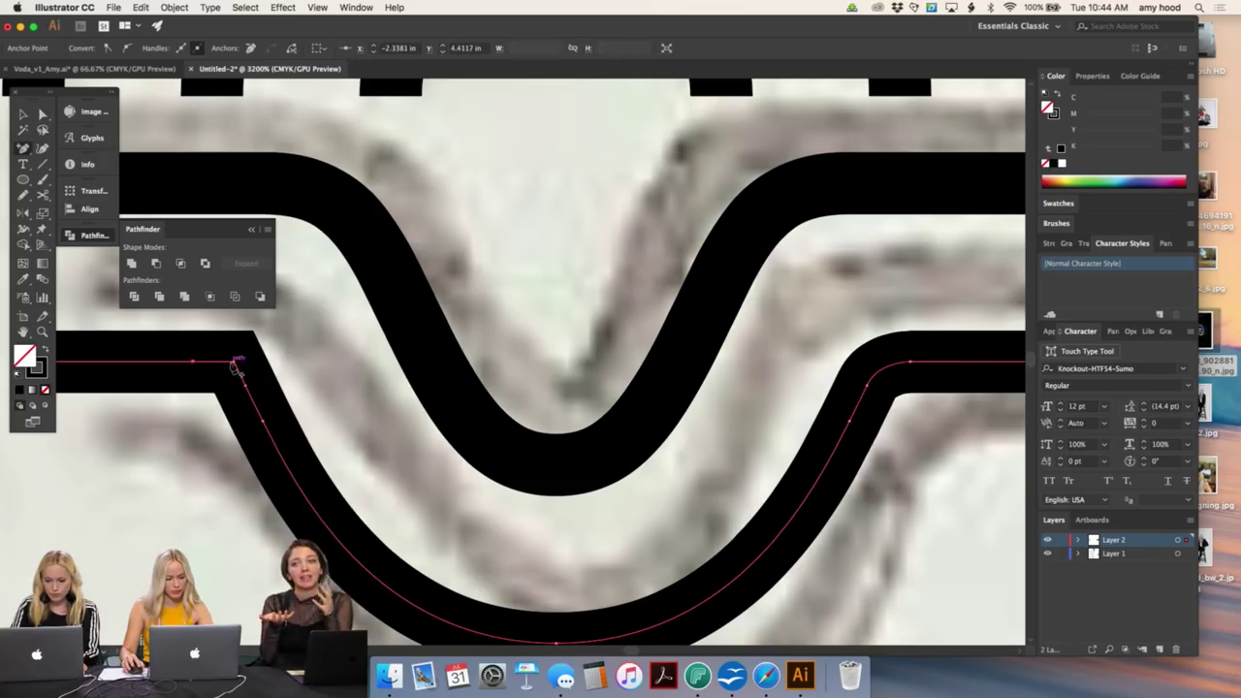
pyautogui.click(234, 362)
pyautogui.press('a')
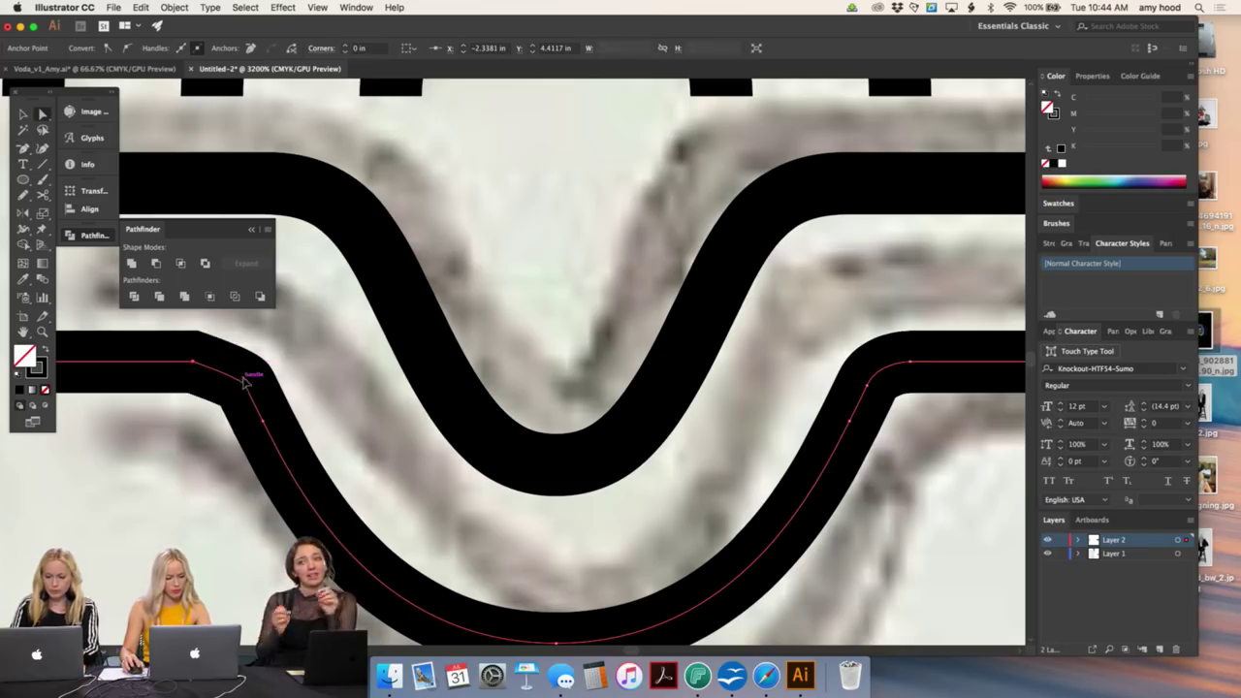
pyautogui.moveTo(245, 381); pyautogui.dragTo(233, 357)
pyautogui.click(304, 362)
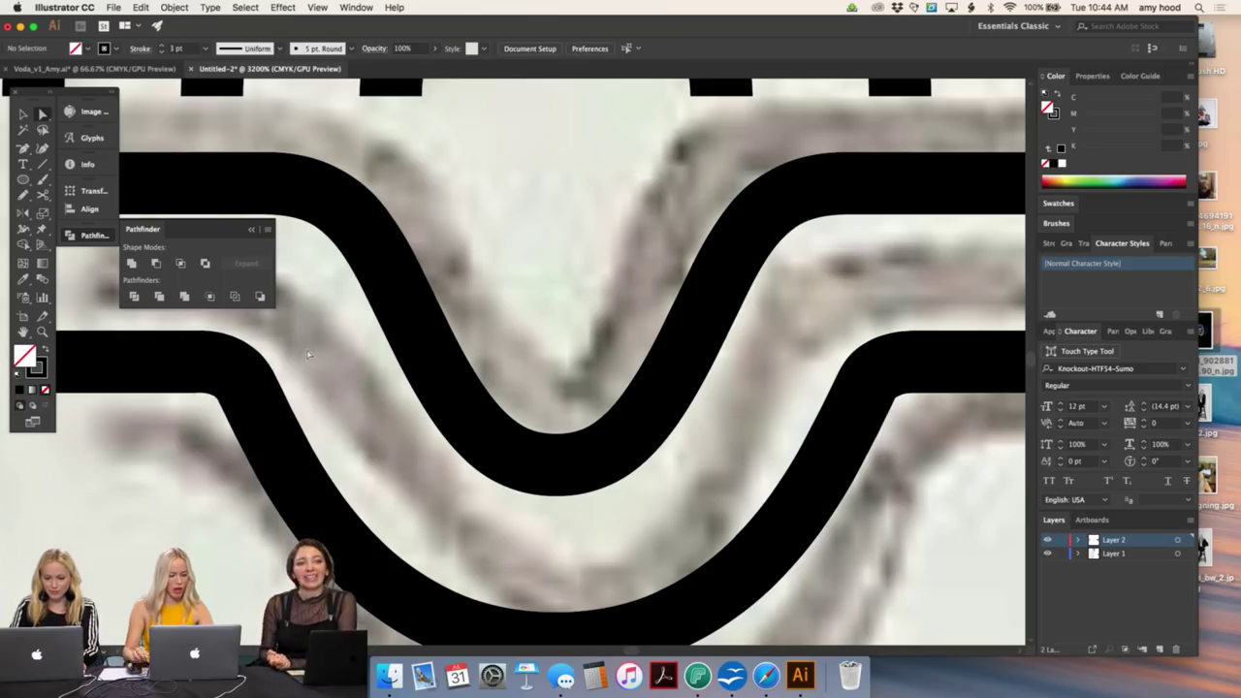
pyautogui.click(275, 378)
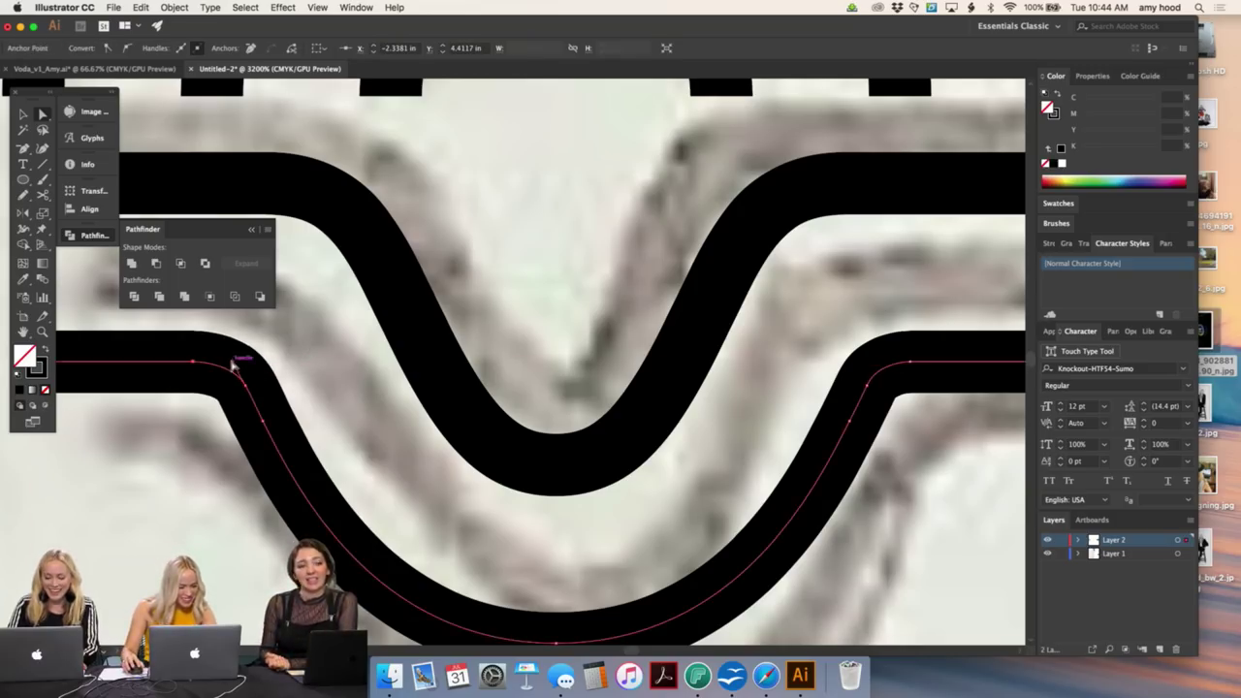
pyautogui.click(233, 364)
pyautogui.click(277, 357)
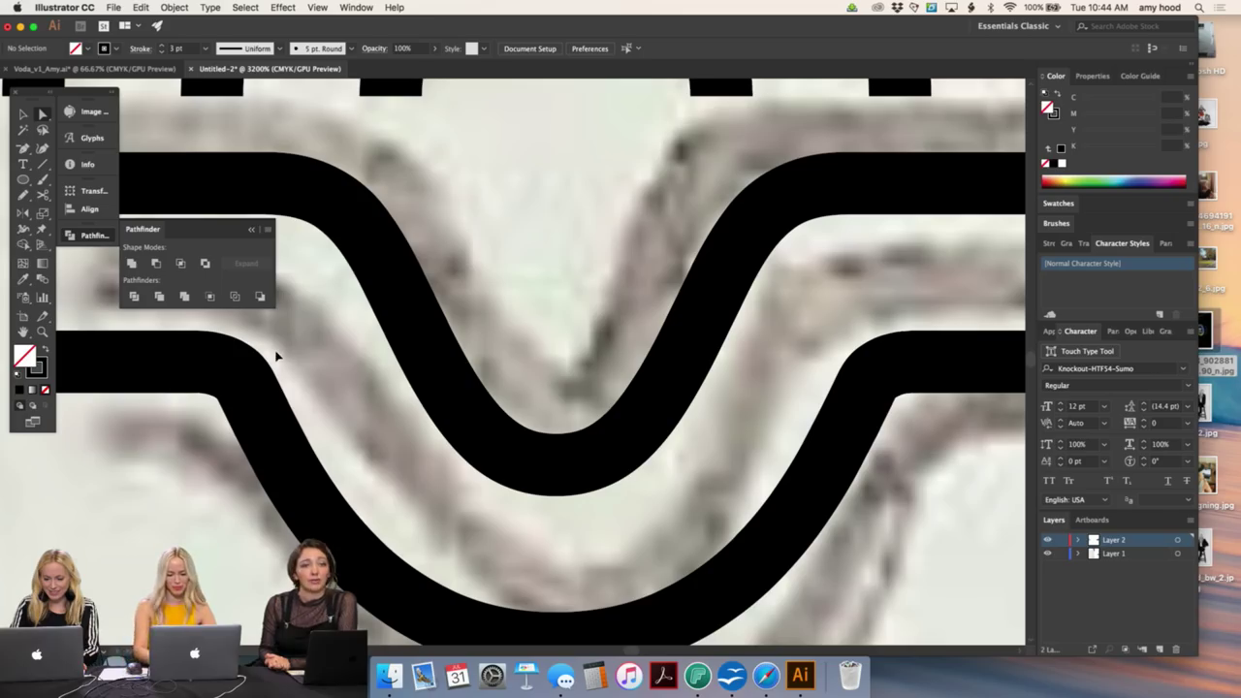
pyautogui.press('super+minus')
# - Cut the bottom wave at its lowest point and delete its left half
pyautogui.press('c')
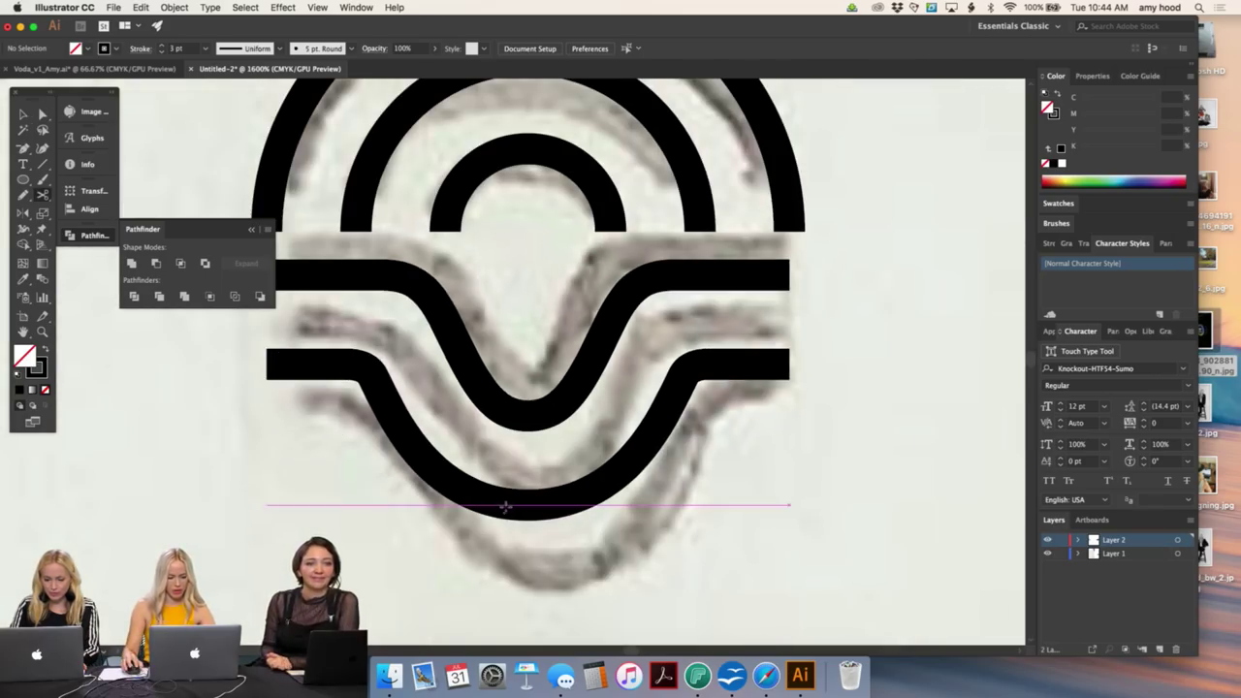
pyautogui.click(537, 506)
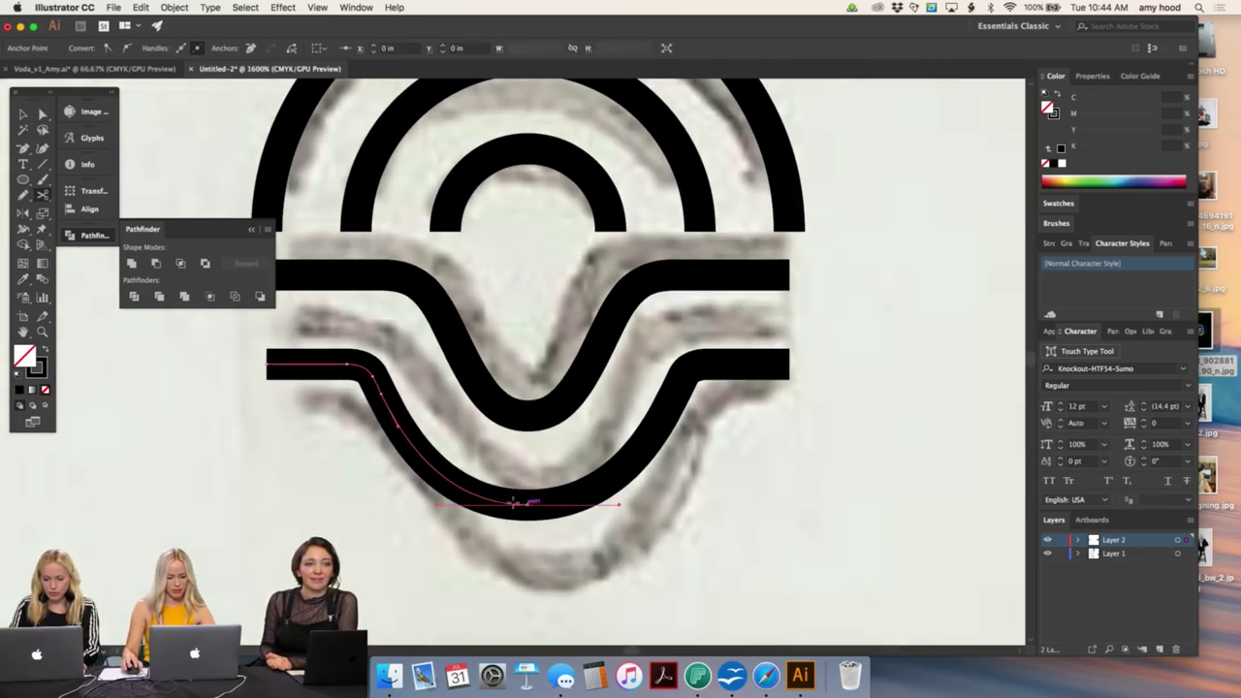
pyautogui.press('a')
pyautogui.press('super+shift+a')
pyautogui.click(493, 502)
pyautogui.press('Delete')
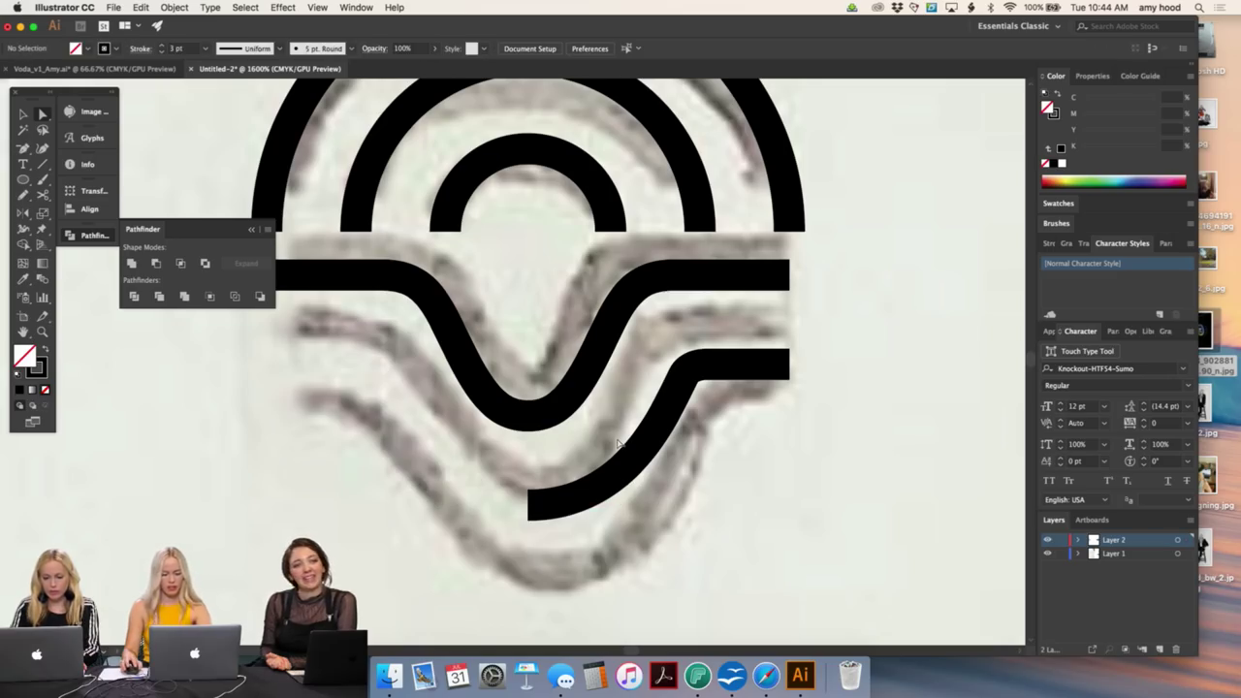
# - Copy the right half to the left side and reflect it horizontally
pyautogui.press('v')
pyautogui.moveTo(647, 456); pyautogui.dragTo(380, 430)
pyautogui.click(174, 8)
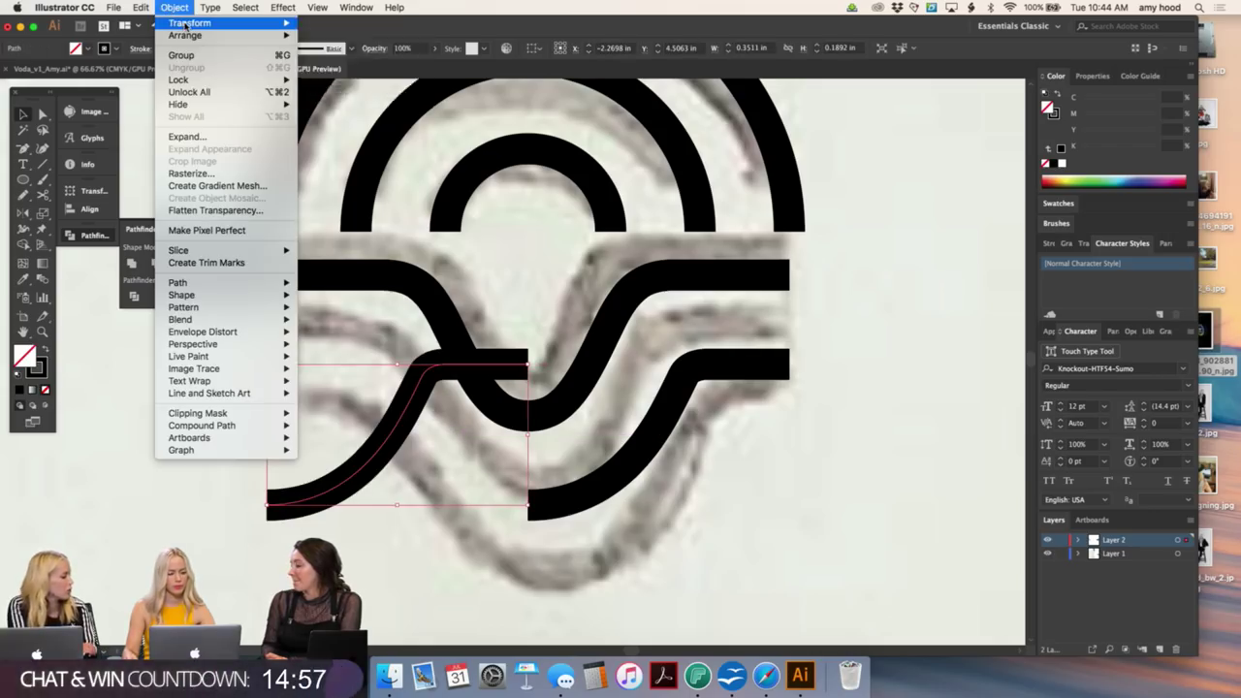
pyautogui.moveTo(213, 22)
pyautogui.click(361, 71)
pyautogui.press('Return')
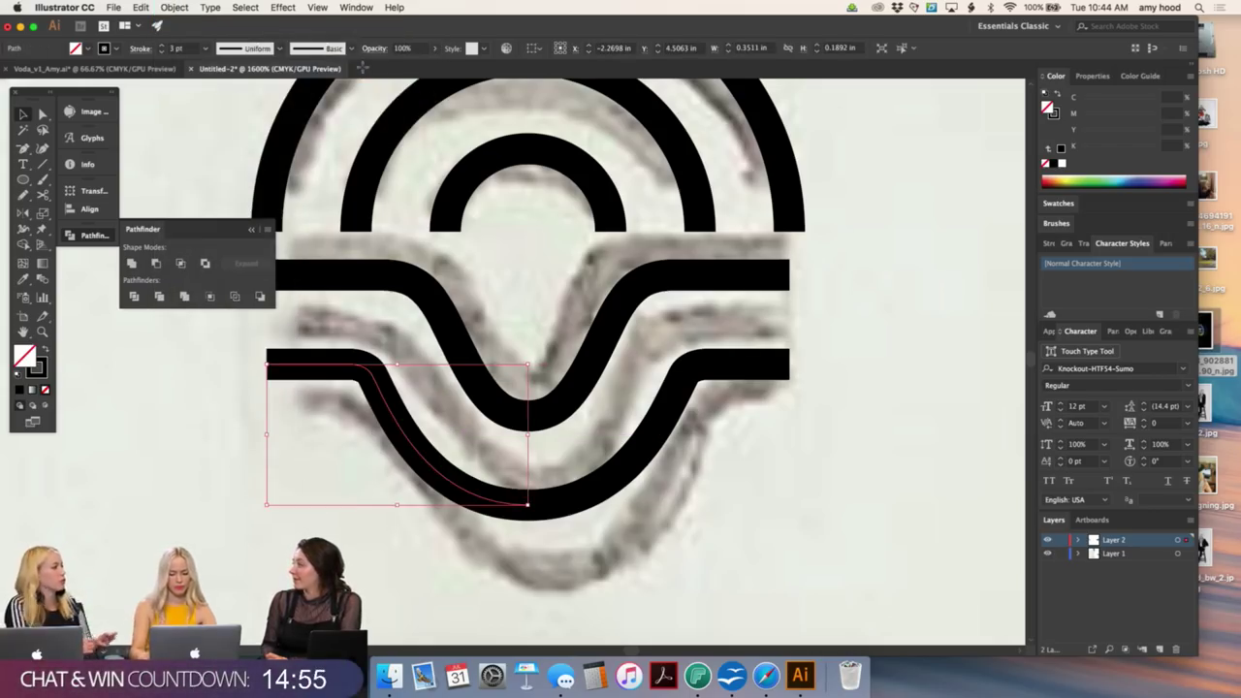
# - Join the two halves into one symmetrical bottom wave
pyautogui.click(558, 549)
pyautogui.click(505, 495)
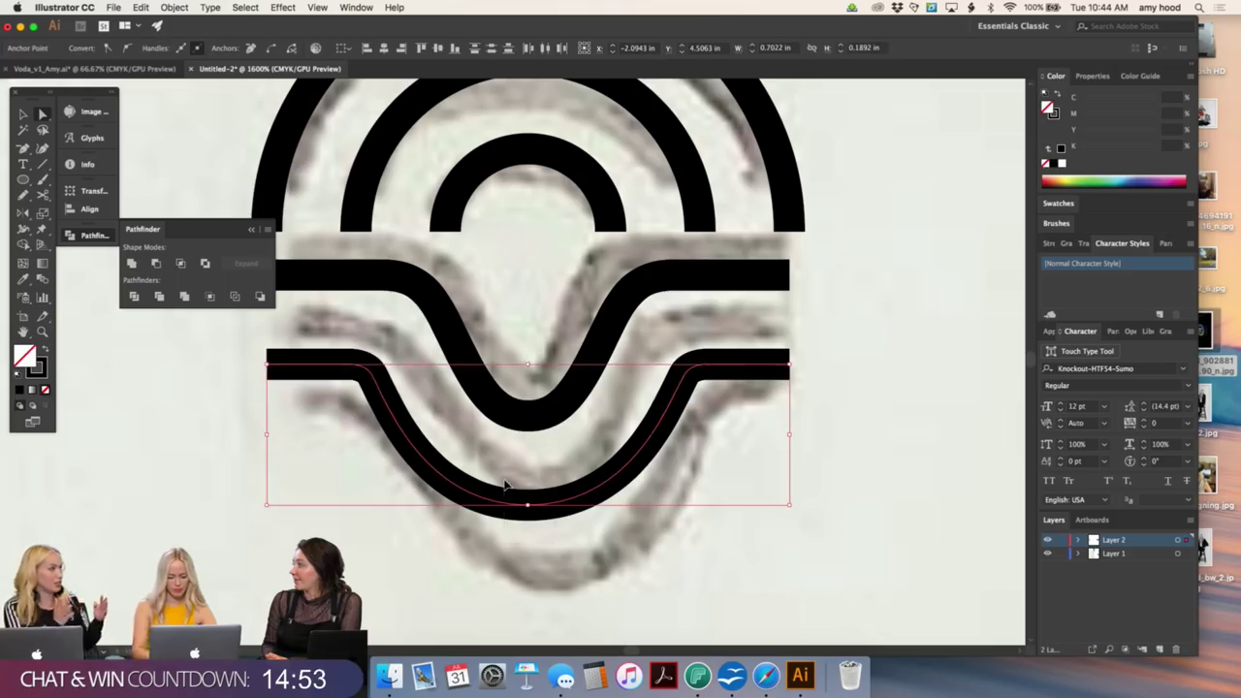
pyautogui.press('a')
pyautogui.press('v')
pyautogui.click(783, 493)
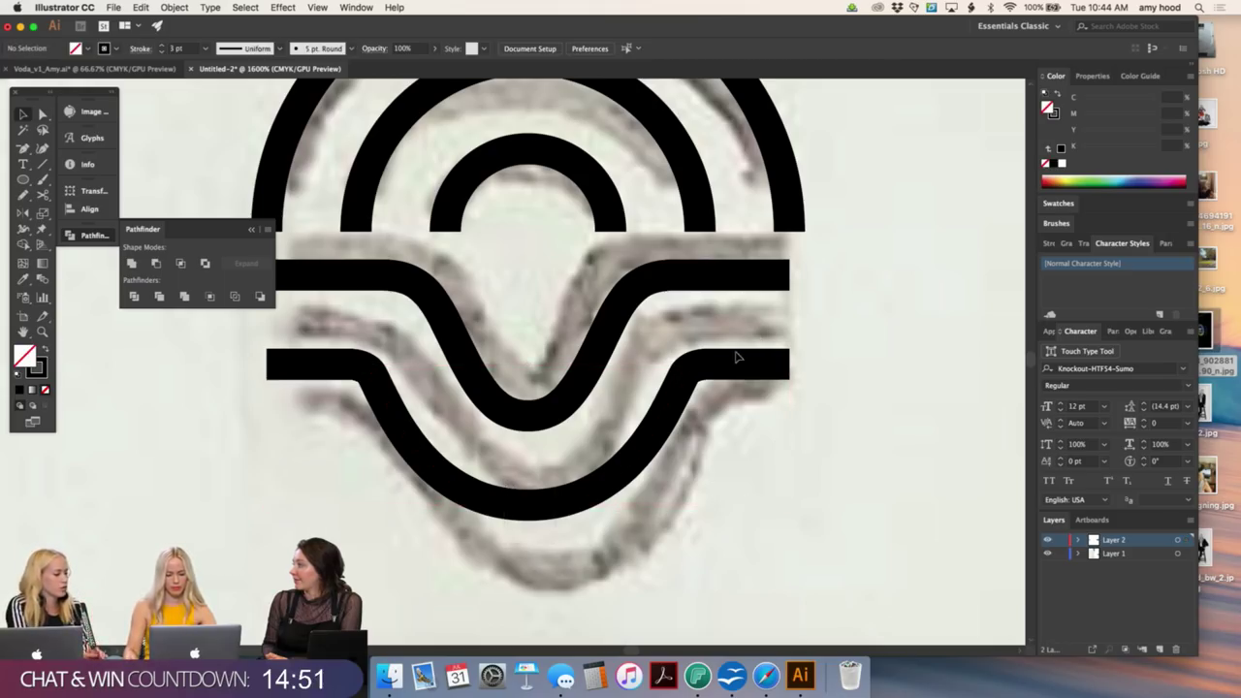
pyautogui.click(735, 357)
# - Add a 0.12 in Offset Path outline around the joined bottom wave
pyautogui.click(179, 9)
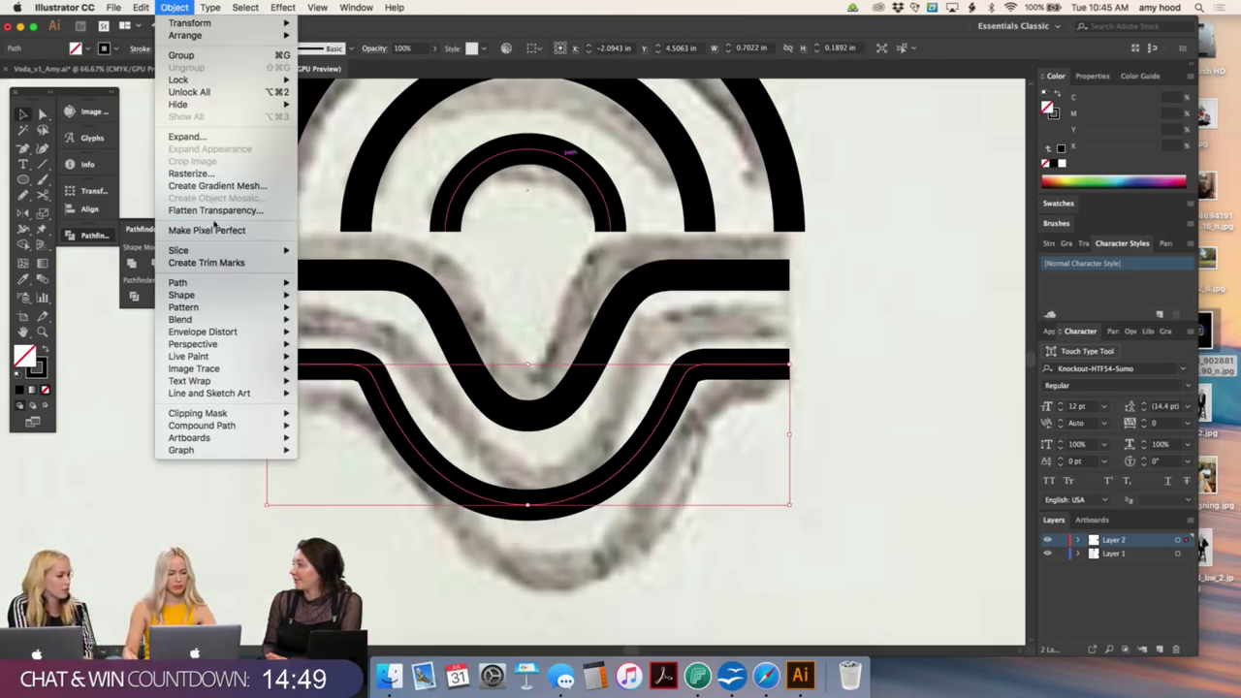
pyautogui.moveTo(194, 282)
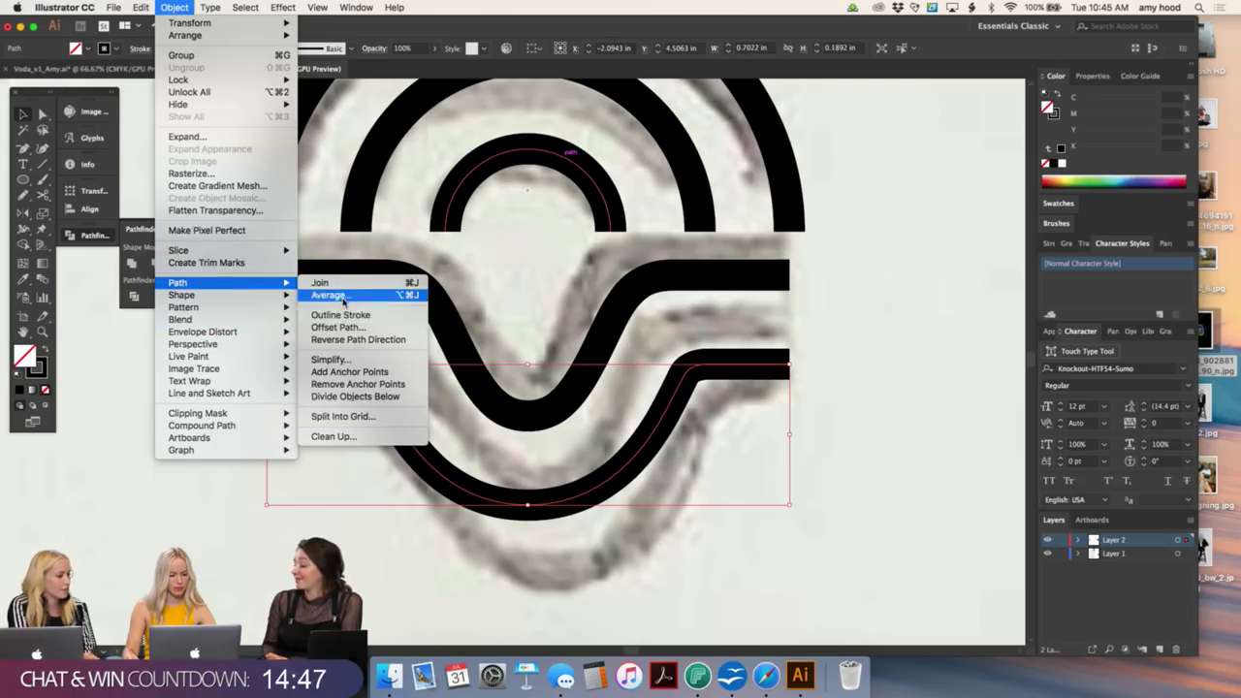
pyautogui.click(339, 327)
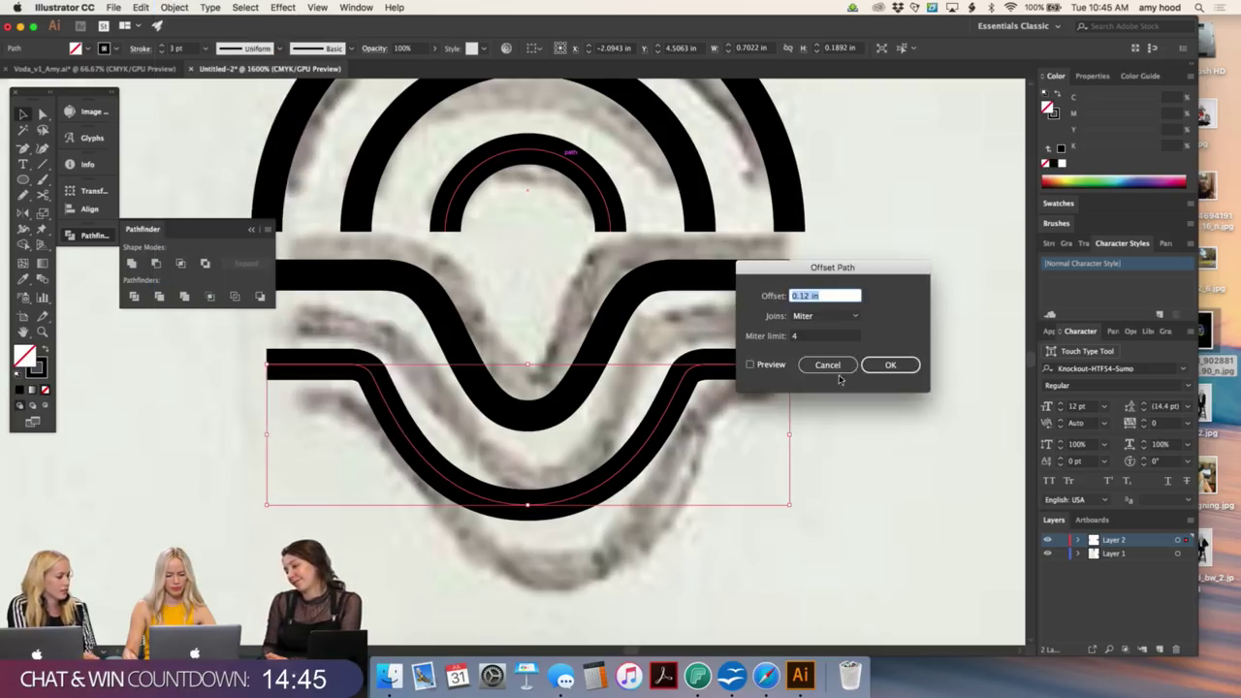
pyautogui.click(889, 363)
# - Cut the outline and delete its bottom U and side pieces, leaving a third wave line
pyautogui.click(845, 438)
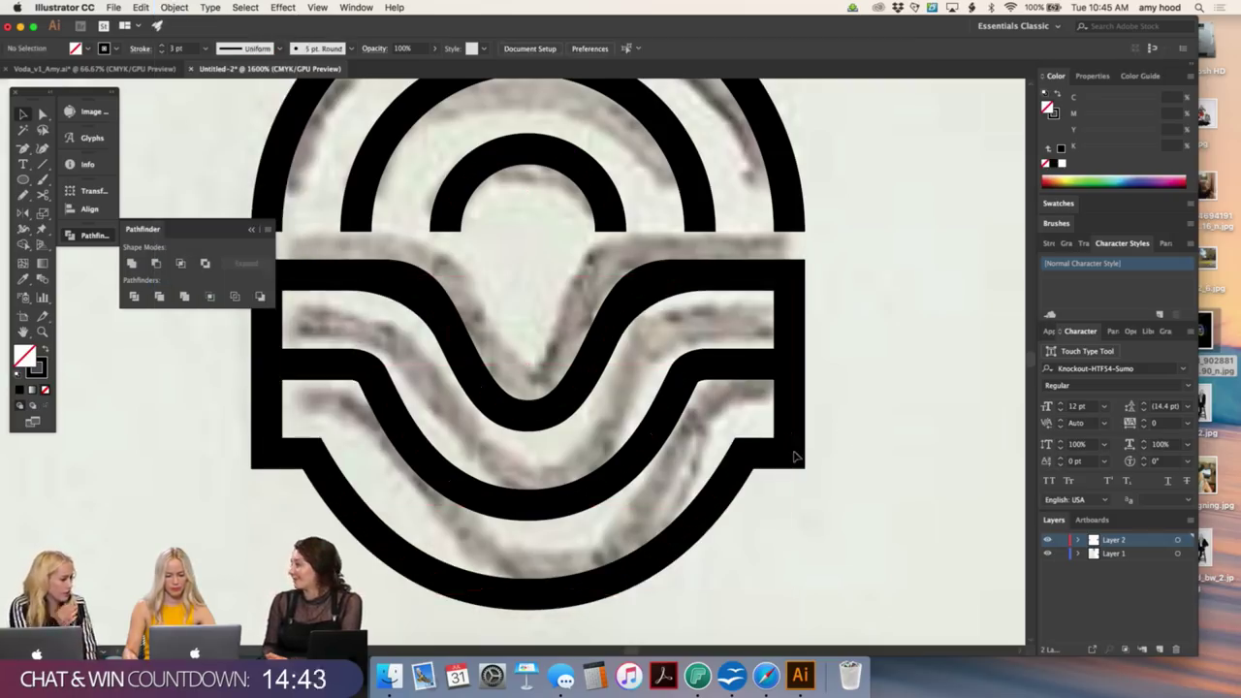
pyautogui.click(789, 456)
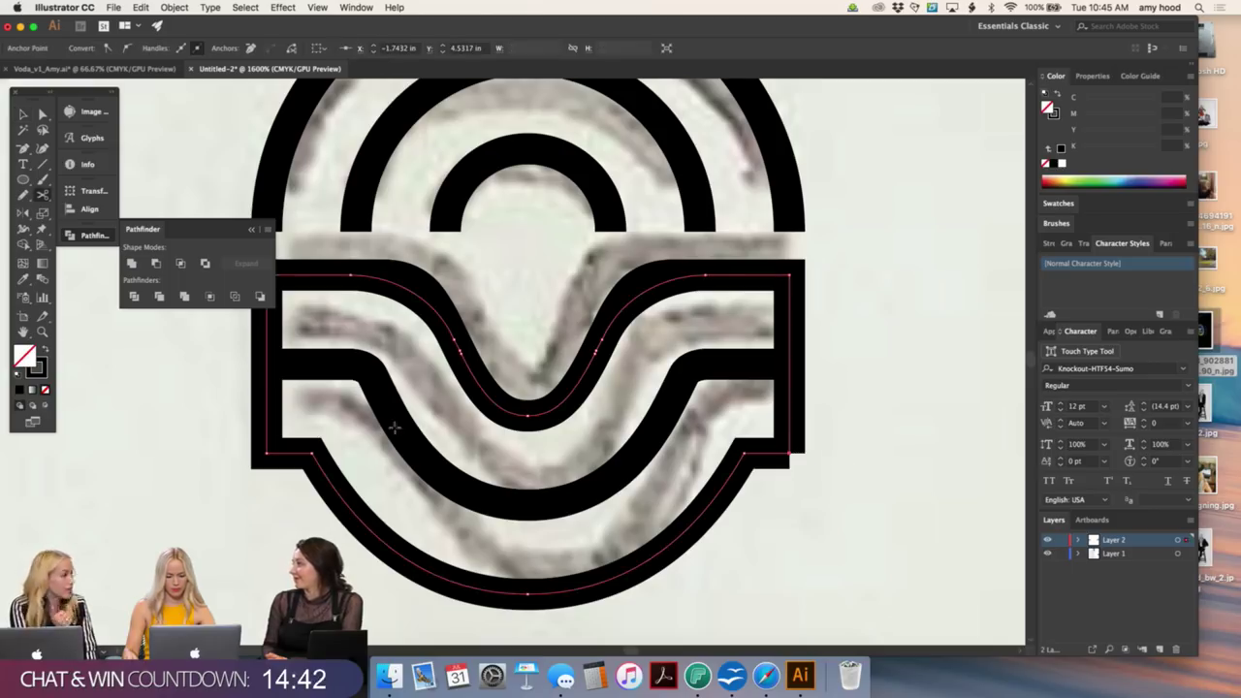
pyautogui.click(263, 451)
pyautogui.press('Delete')
pyautogui.press('a')
pyautogui.click(578, 422)
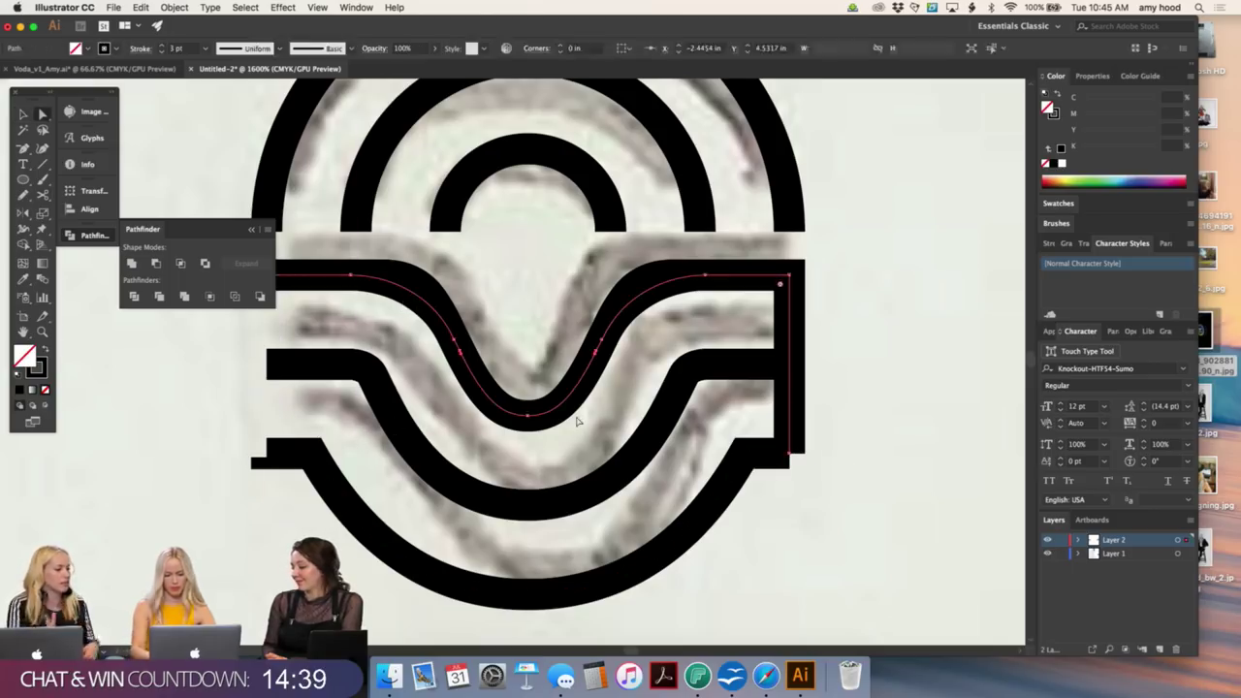
pyautogui.press('v')
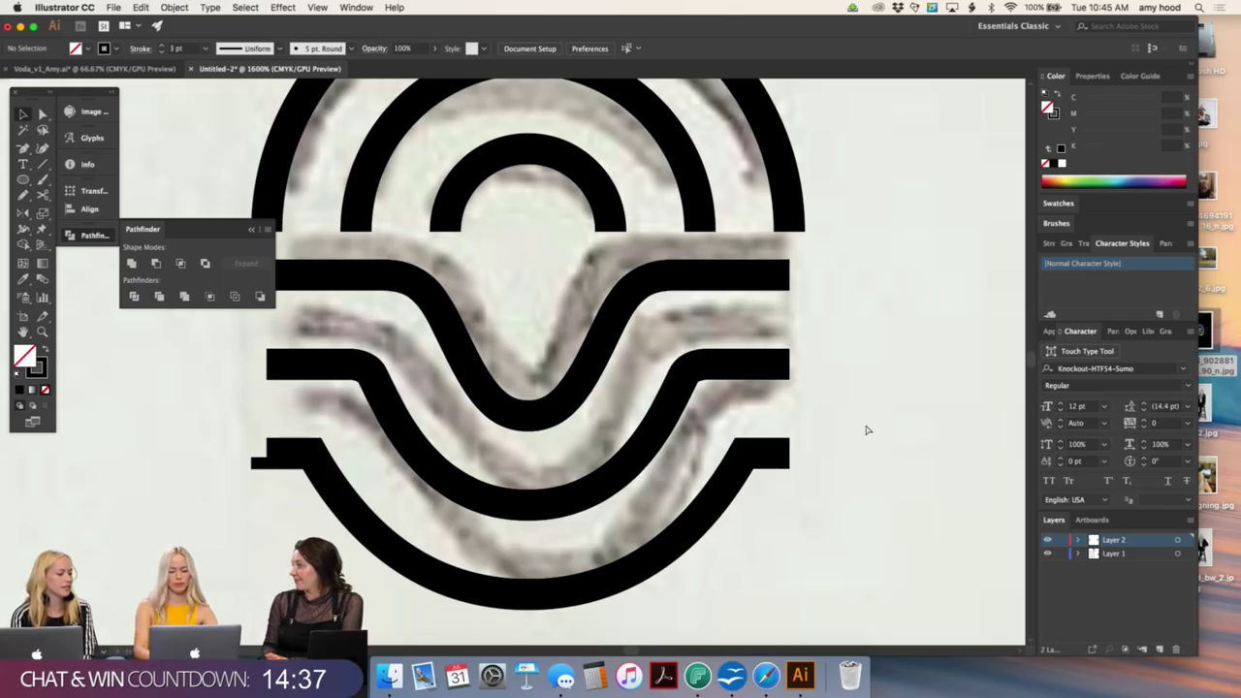
pyautogui.press('super+minus')
pyautogui.press('super+minus')
pyautogui.press('super+minus')
# - Move the finished arch-and-waves mark onto blank artboard above the VODA SEE FARTHER logo
pyautogui.moveTo(636, 186); pyautogui.dragTo(372, 501)
pyautogui.press('super+minus')
pyautogui.press('super+minus')
pyautogui.press('super+minus')
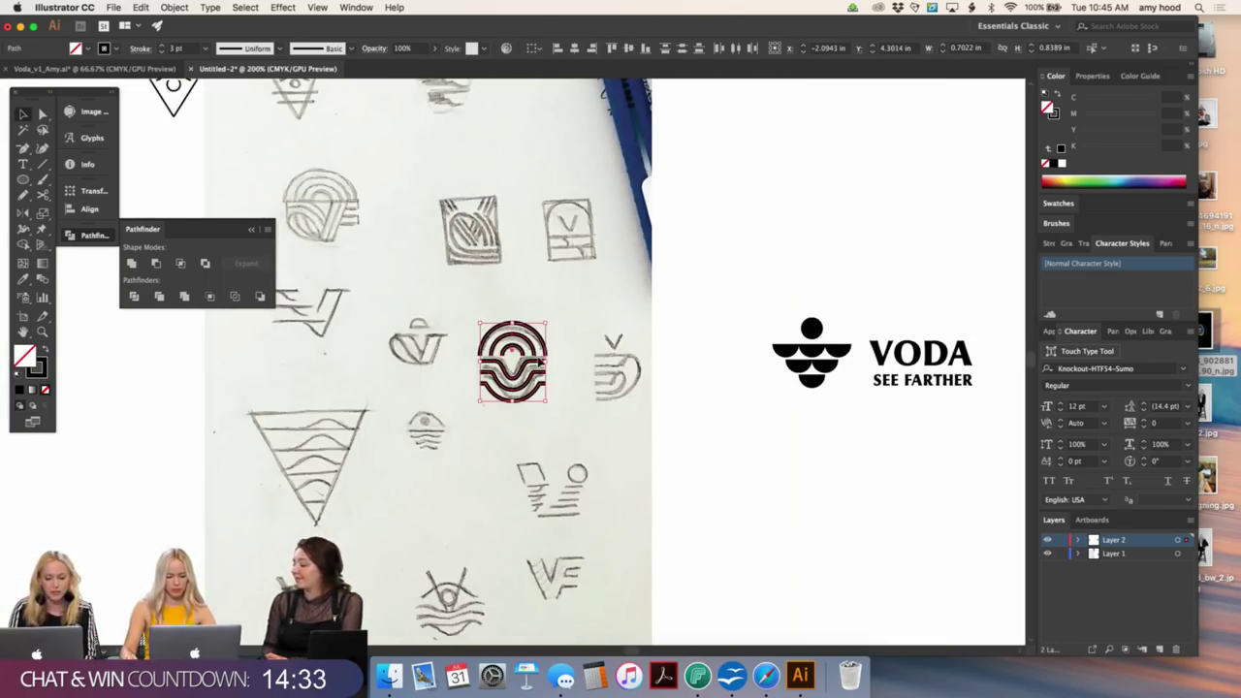
pyautogui.moveTo(539, 361); pyautogui.dragTo(842, 185)
pyautogui.click(893, 191)
# - Zoom in close on the wave logo's central dip
pyautogui.scroll(3, 893, 191)
pyautogui.hscroll(4, 892, 191)
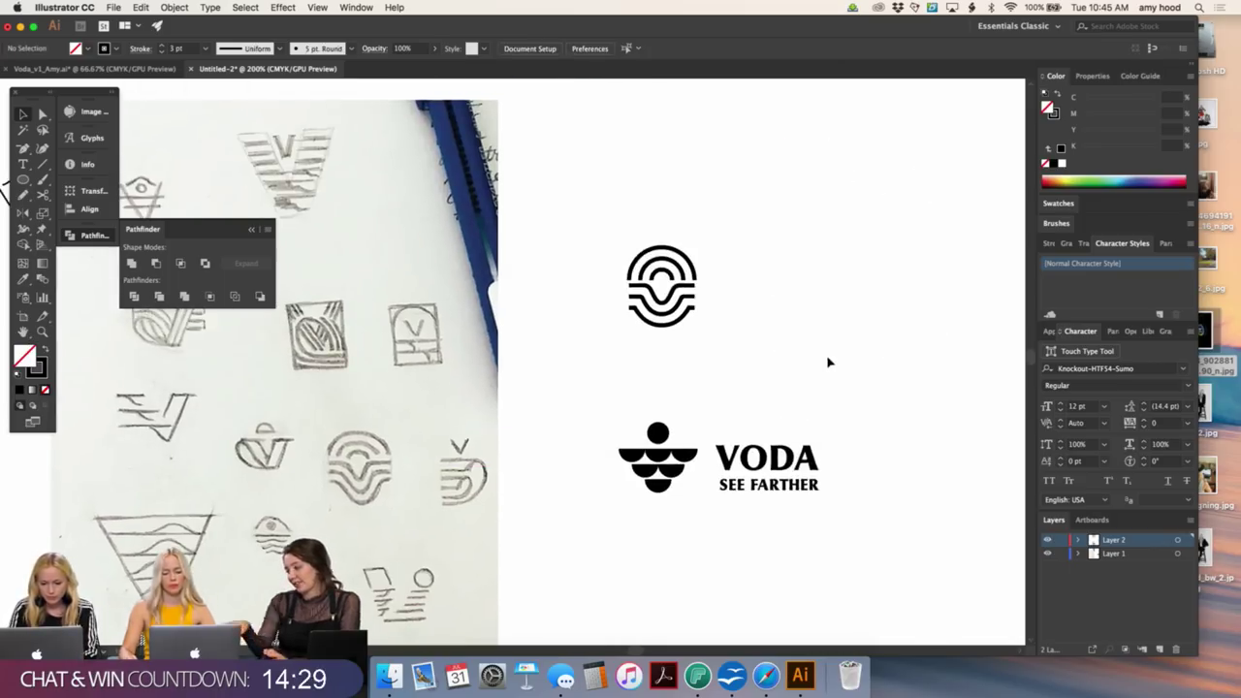
pyautogui.scroll(-2, 601, 316)
pyautogui.hscroll(-2, 717, 300)
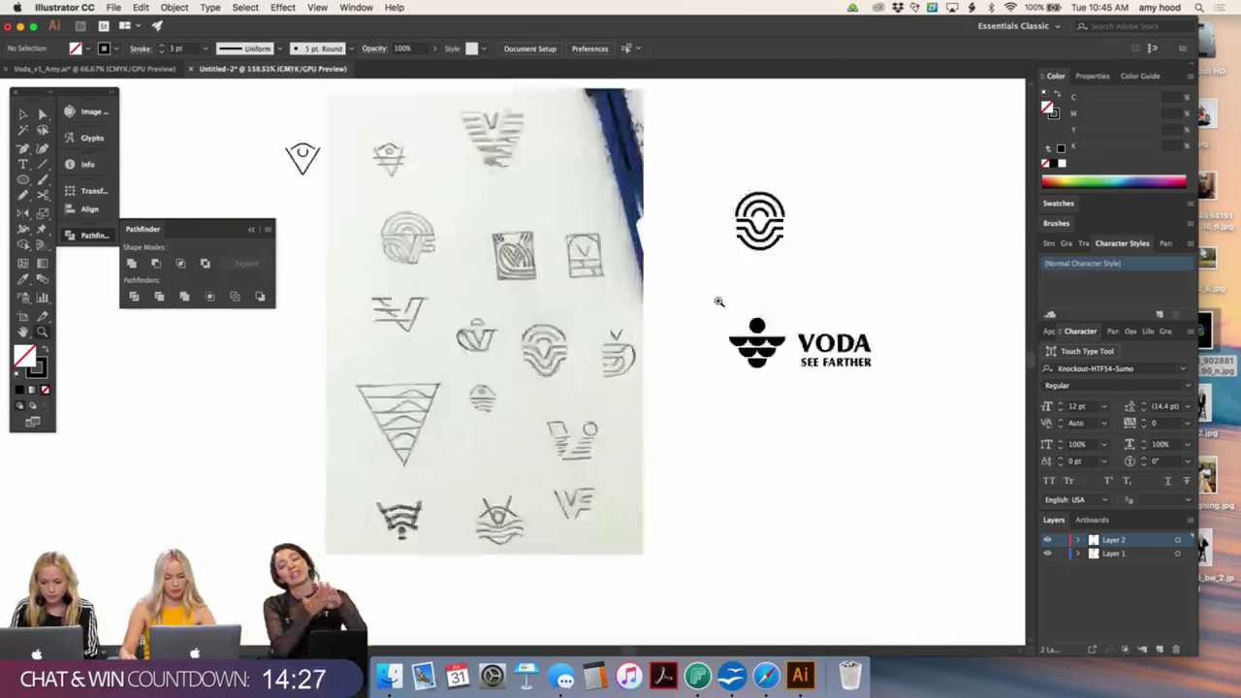
pyautogui.scroll(5, 851, 216)
pyautogui.moveTo(851, 216); pyautogui.dragTo(587, 313)
pyautogui.scroll(5, 630, 310)
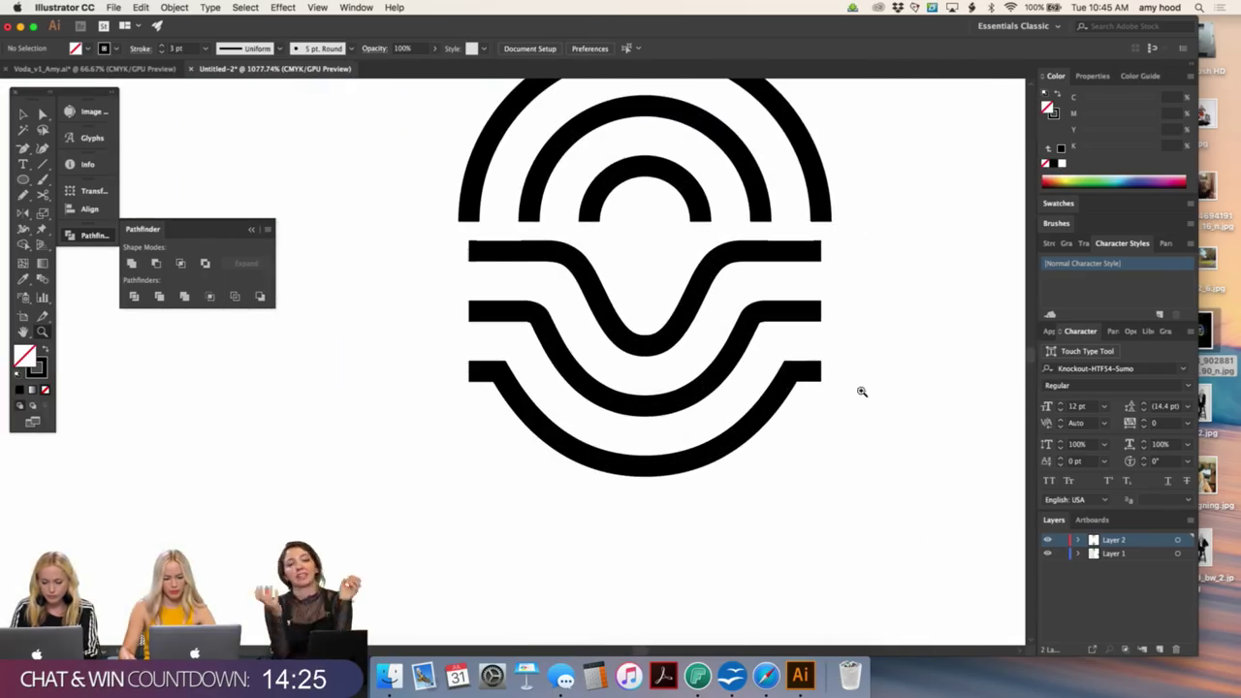
# - Draw a short pen stroke above the wave dip and extend it from its end point
pyautogui.press('p')
pyautogui.click(624, 230)
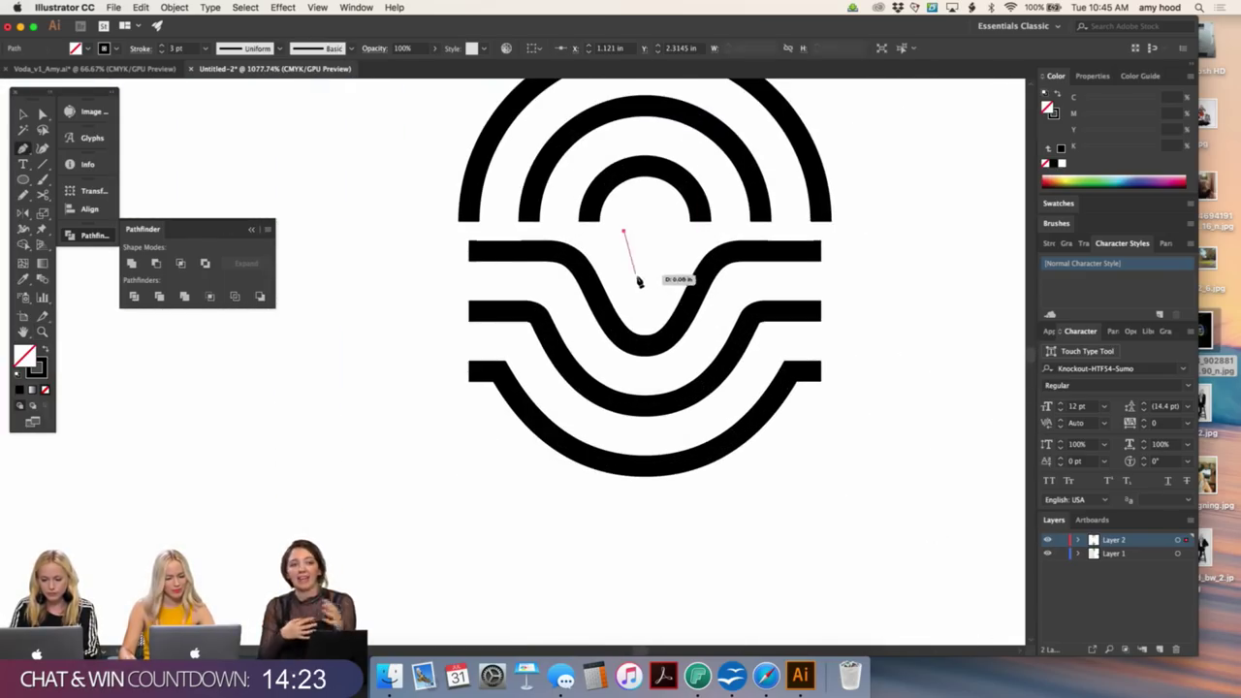
pyautogui.click(645, 285)
pyautogui.press('a')
pyautogui.click(657, 246)
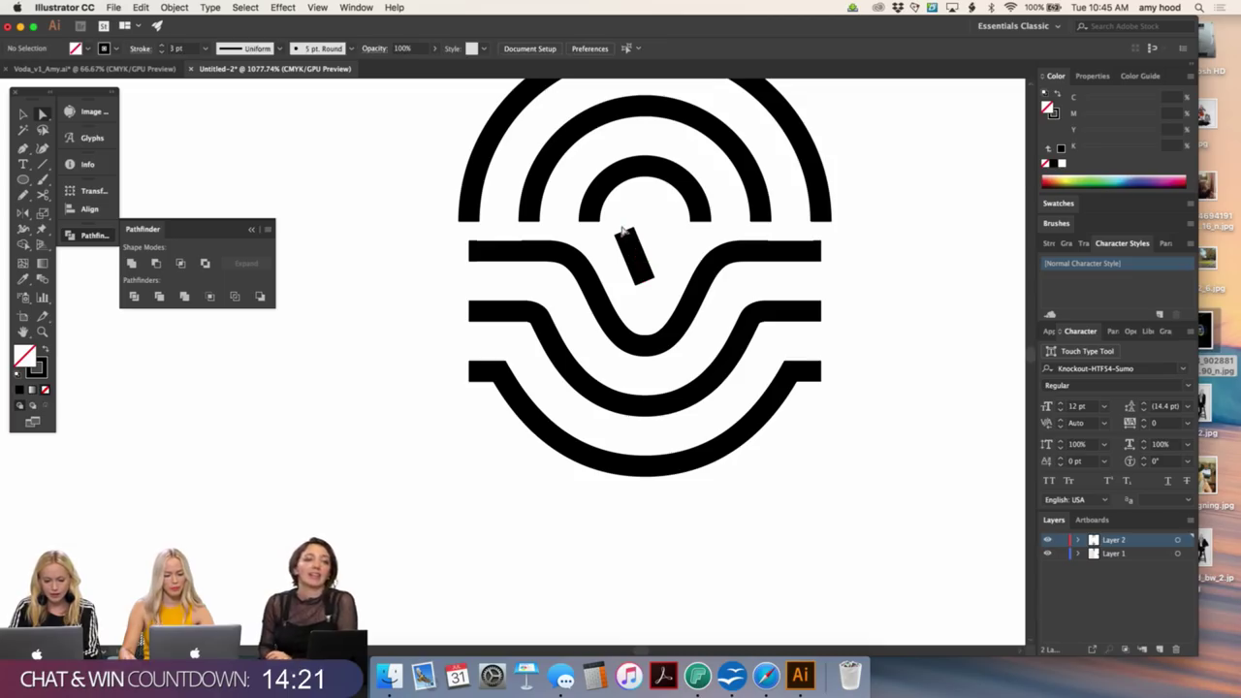
pyautogui.press('v')
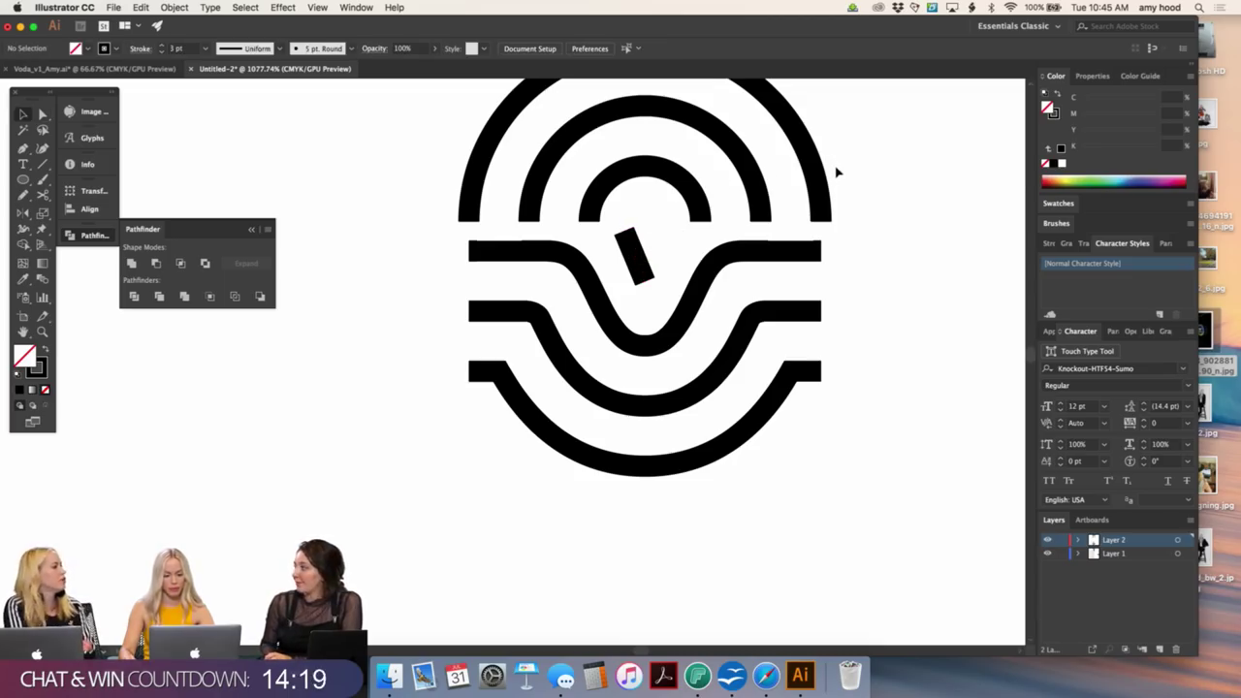
pyautogui.scroll(2, 872, 167)
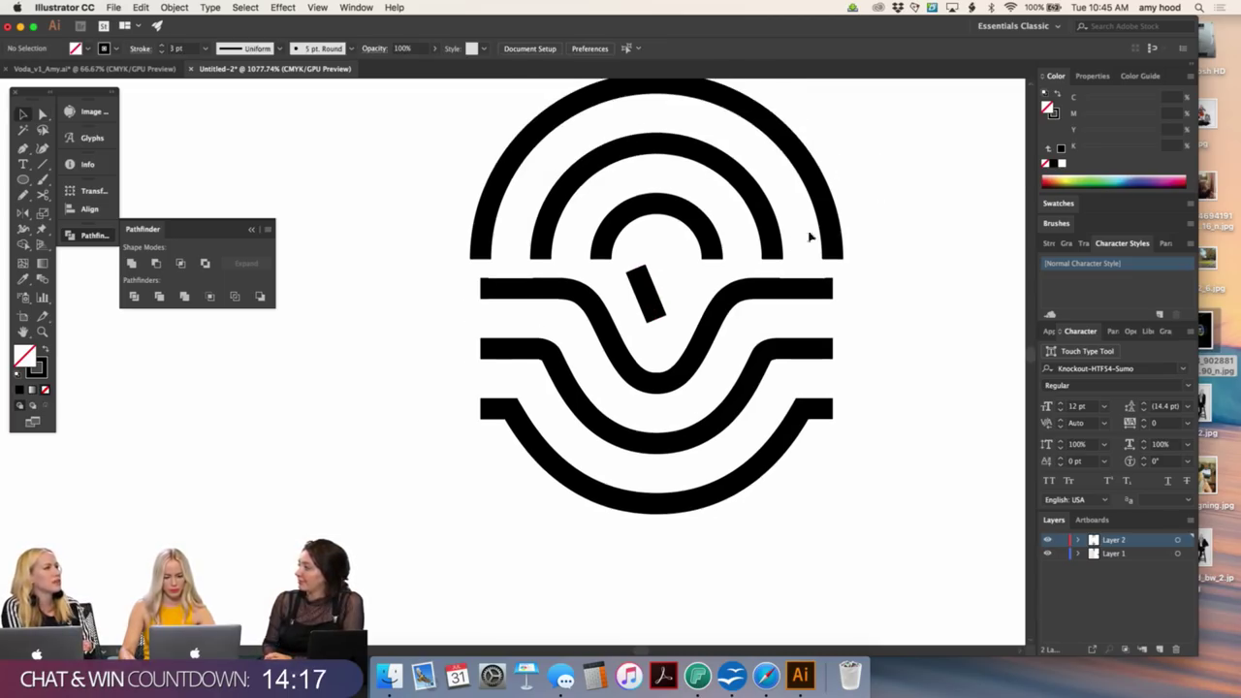
pyautogui.press('p')
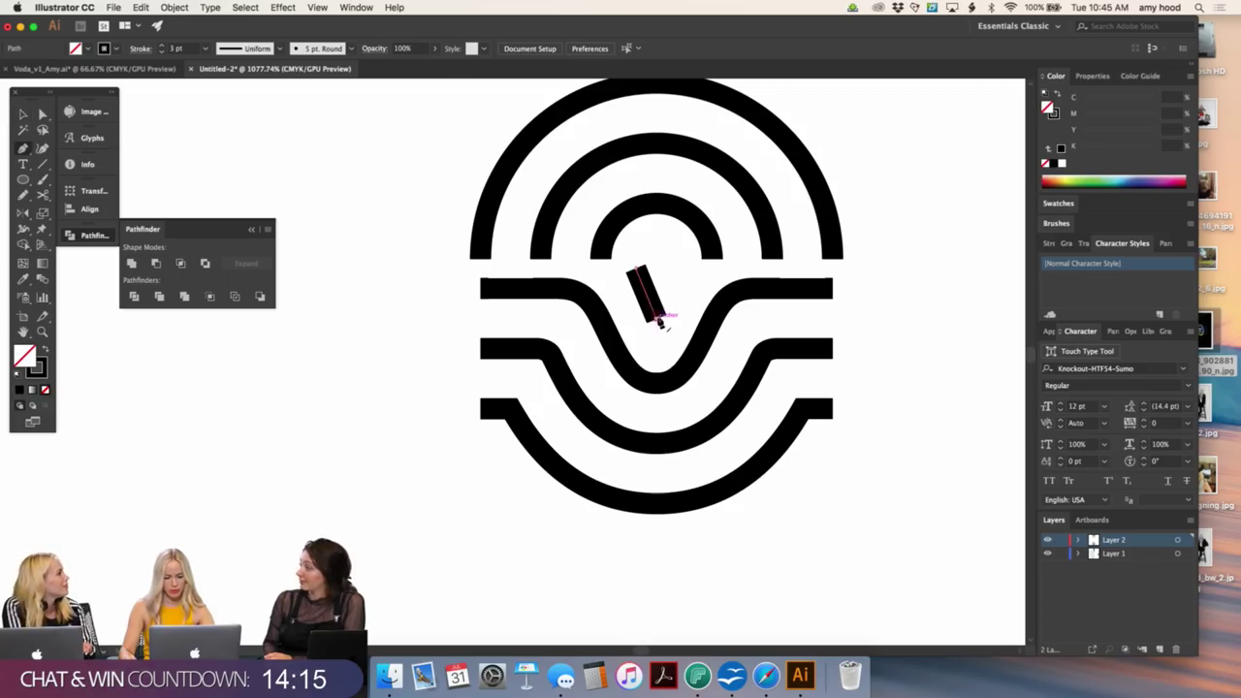
pyautogui.click(656, 314)
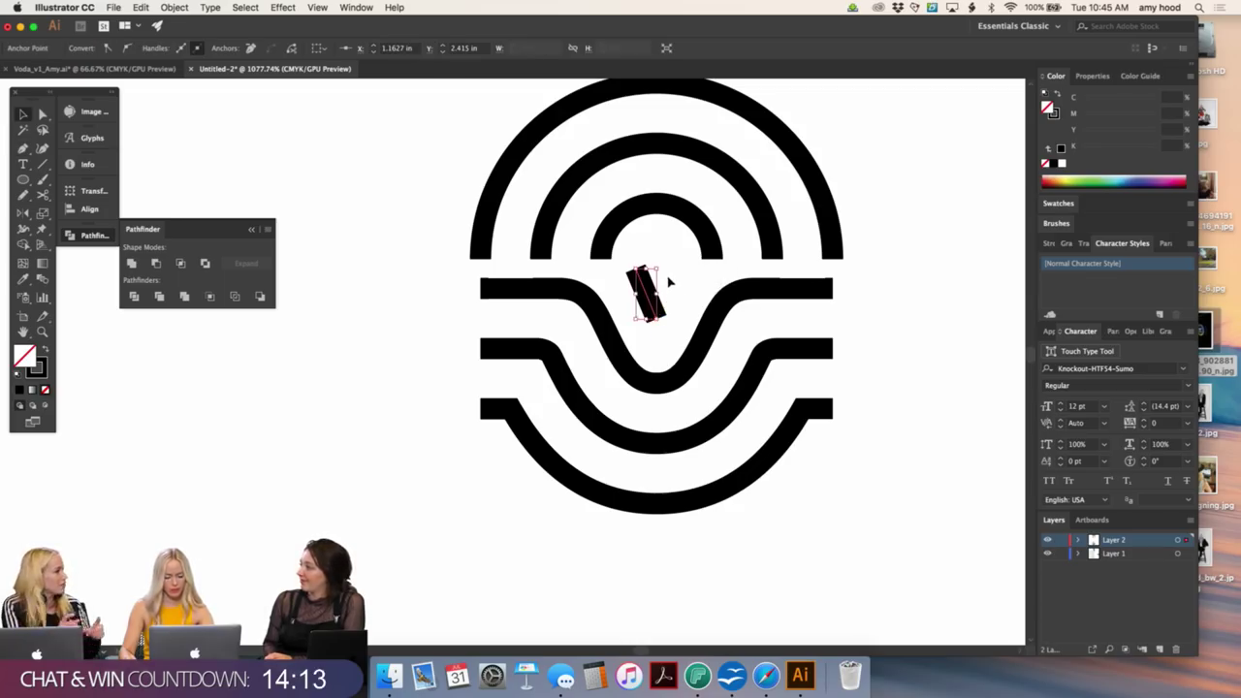
pyautogui.keyDown('super'); pyautogui.click(654, 280); pyautogui.keyUp('super')
# - Redraw the stroke as an N-shaped path and reflect it so it reads as a V
pyautogui.click(657, 320)
pyautogui.click(657, 271)
pyautogui.click(675, 321)
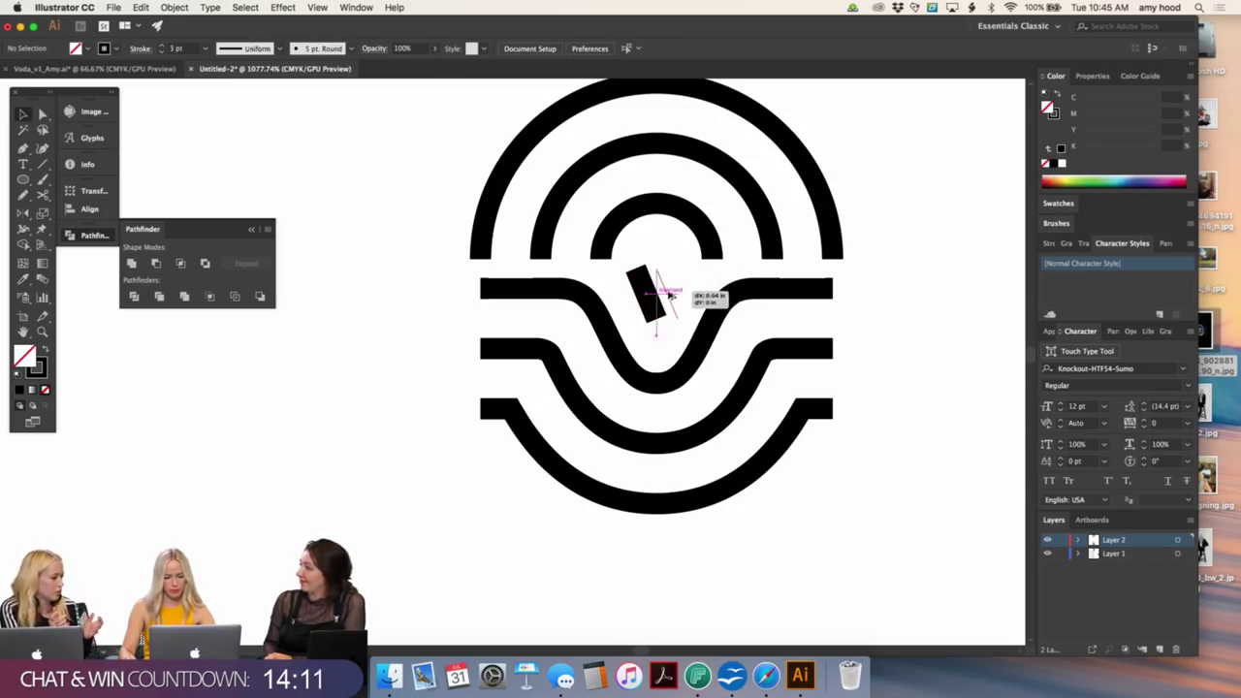
pyautogui.click(675, 268)
pyautogui.click(184, 5)
pyautogui.moveTo(232, 22)
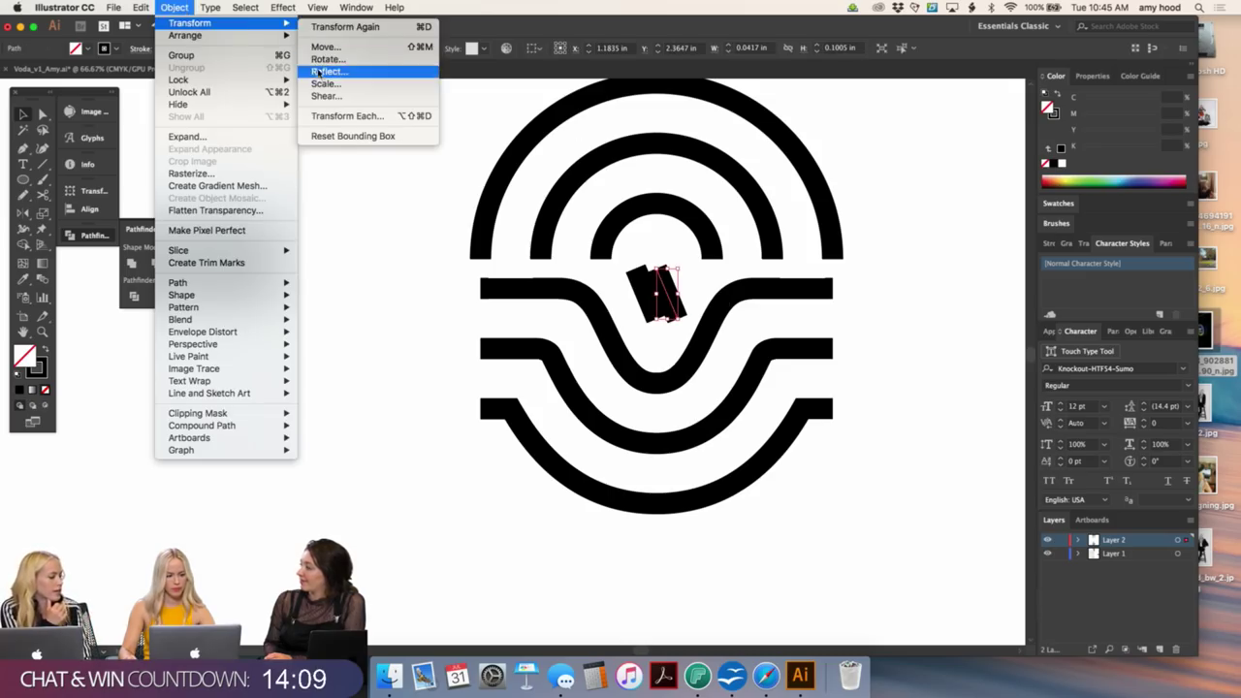
pyautogui.click(326, 72)
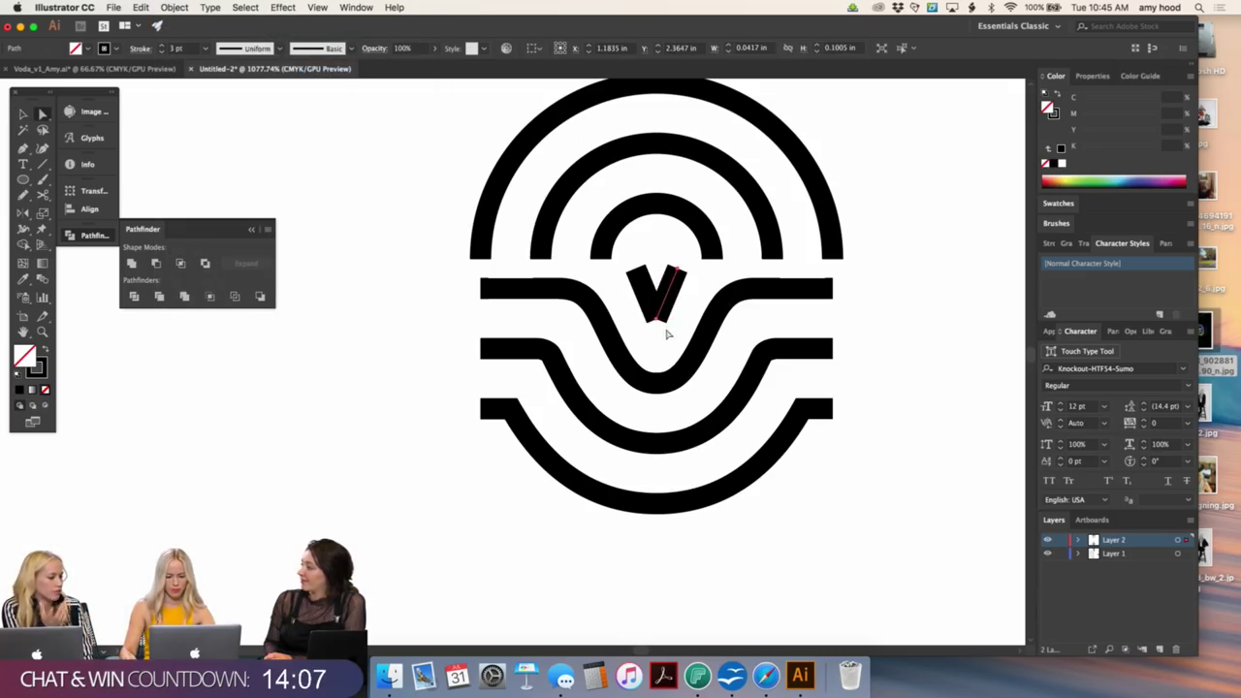
# - Give the V a Bevel corner join in the Stroke settings
pyautogui.click(648, 308)
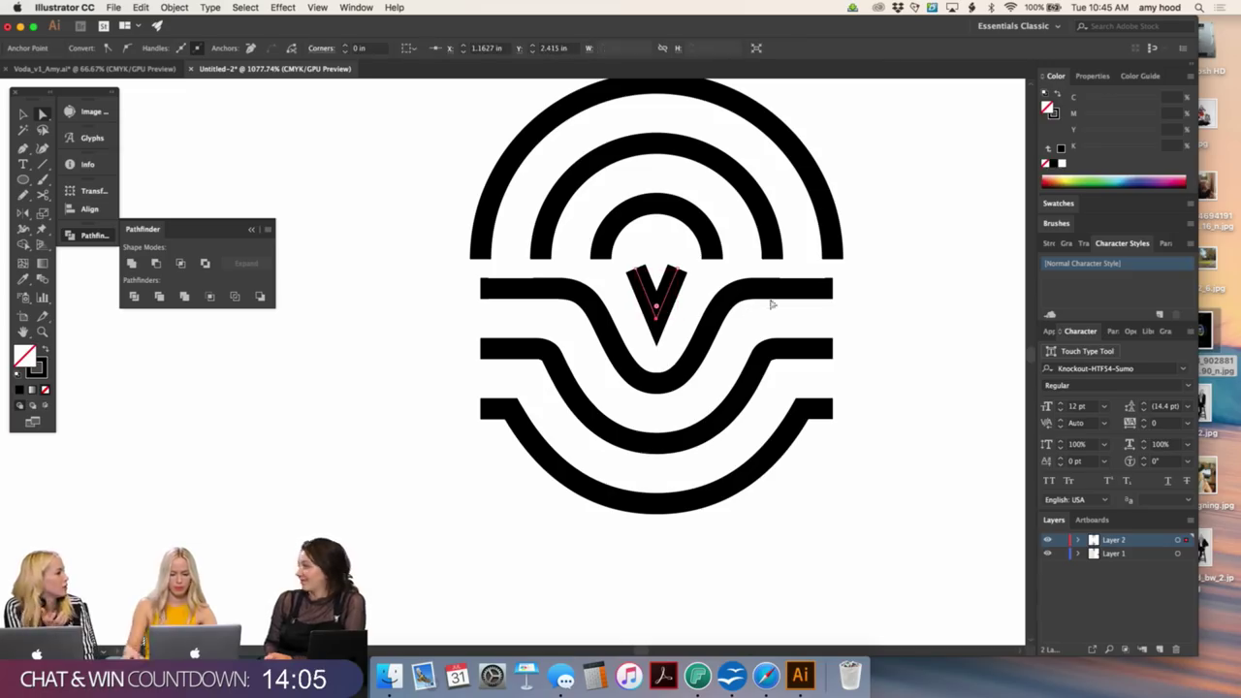
pyautogui.press('v')
pyautogui.click(665, 287)
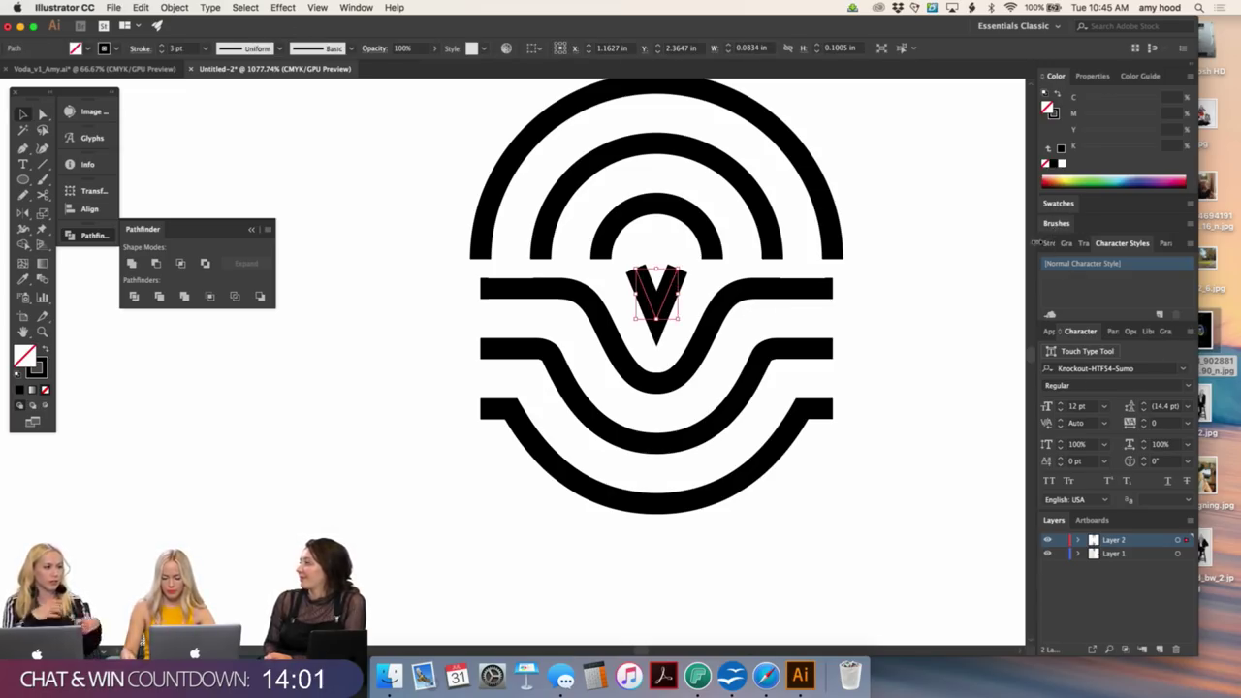
pyautogui.click(1048, 244)
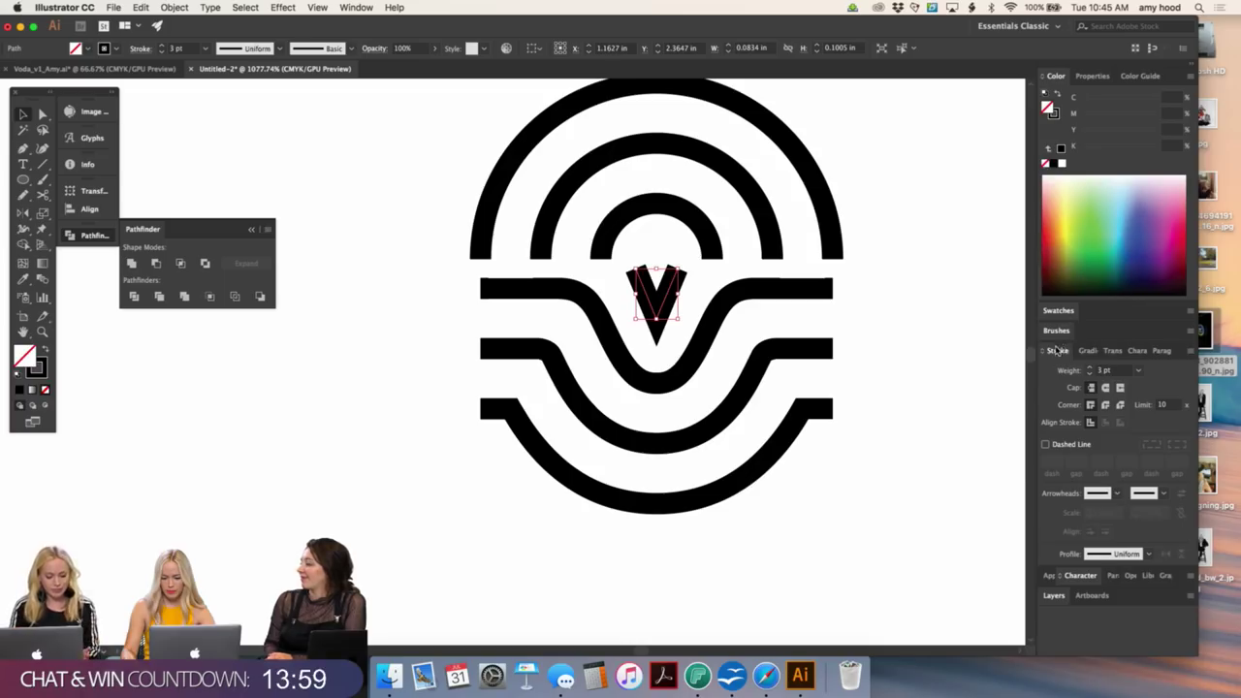
pyautogui.click(1121, 406)
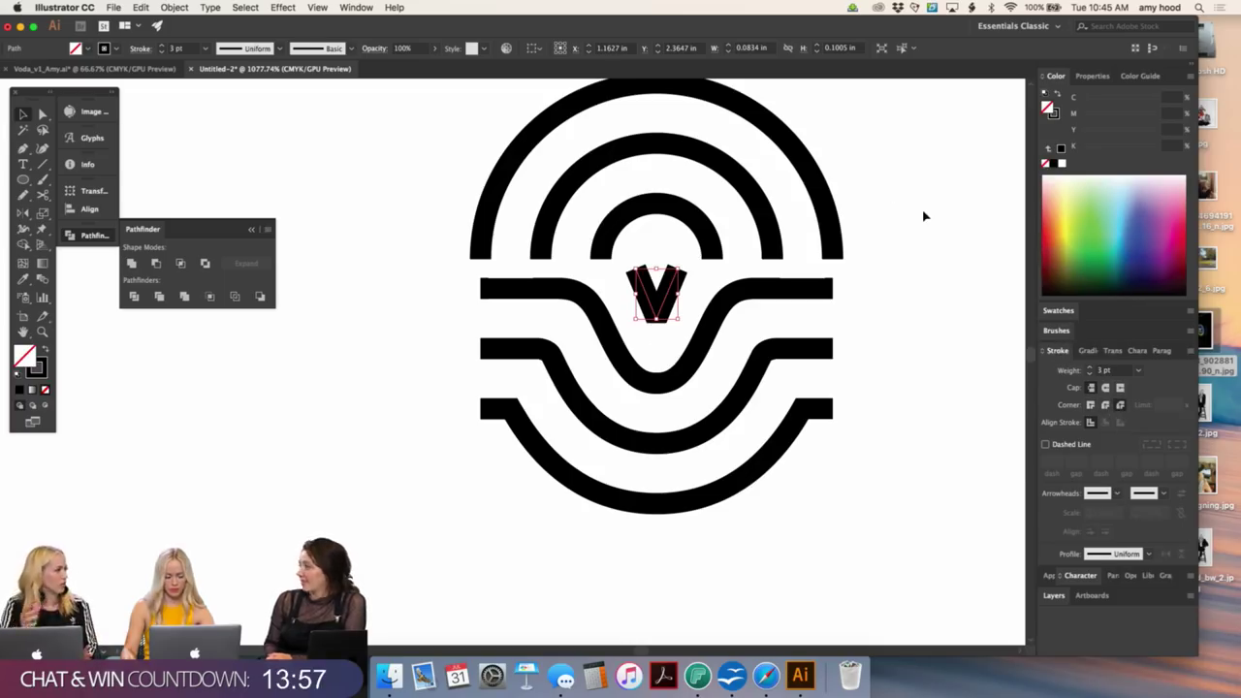
pyautogui.click(919, 212)
pyautogui.press('super+minus')
pyautogui.press('super+minus')
pyautogui.press('super+minus')
pyautogui.press('super+minus')
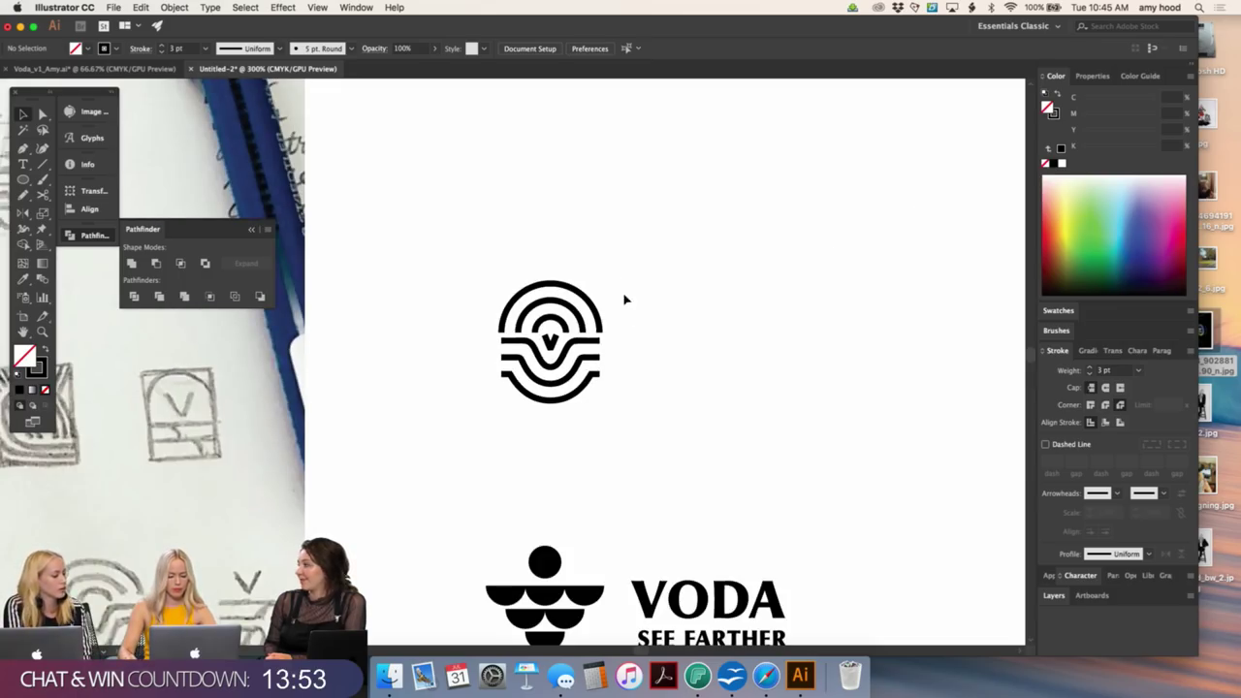
# - Drag a copy of SEE FARTHER beside the wave logo and retype it as VODA
pyautogui.scroll(-3, 625, 300)
pyautogui.scroll(5, 723, 427)
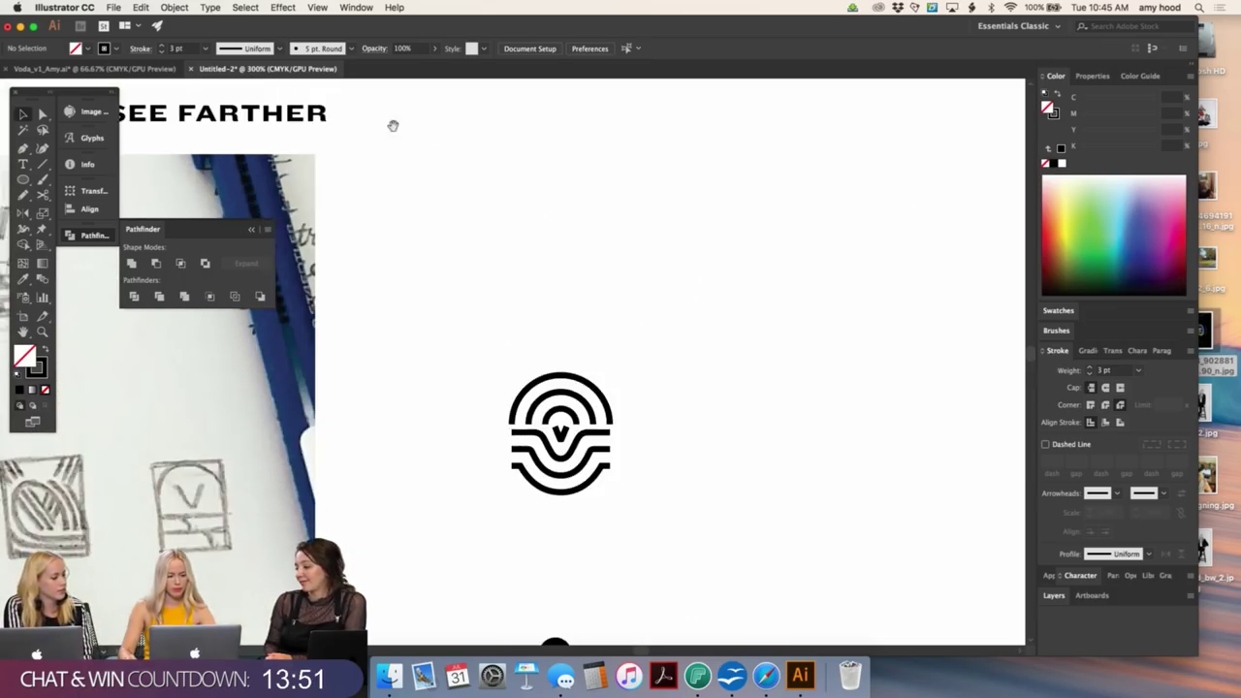
pyautogui.moveTo(393, 127); pyautogui.dragTo(511, 223)
pyautogui.moveTo(348, 122); pyautogui.dragTo(885, 540)
pyautogui.tripleClick(884, 539)
pyautogui.write('VODA')
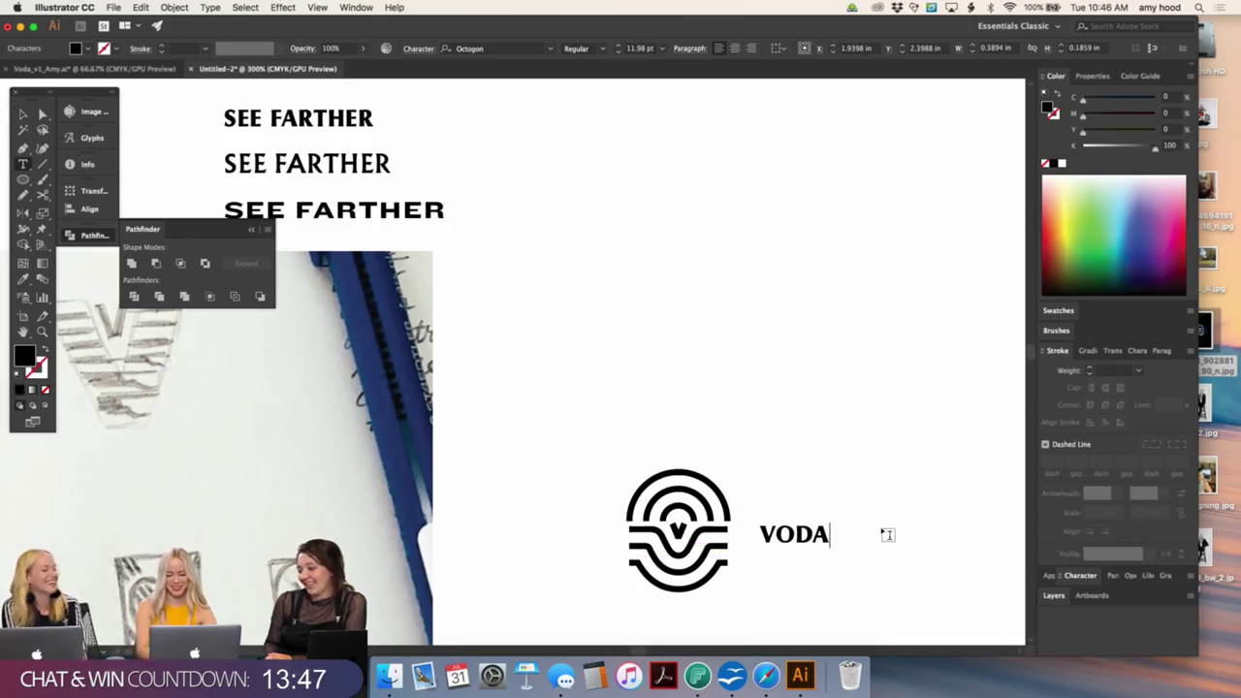
pyautogui.click(24, 115)
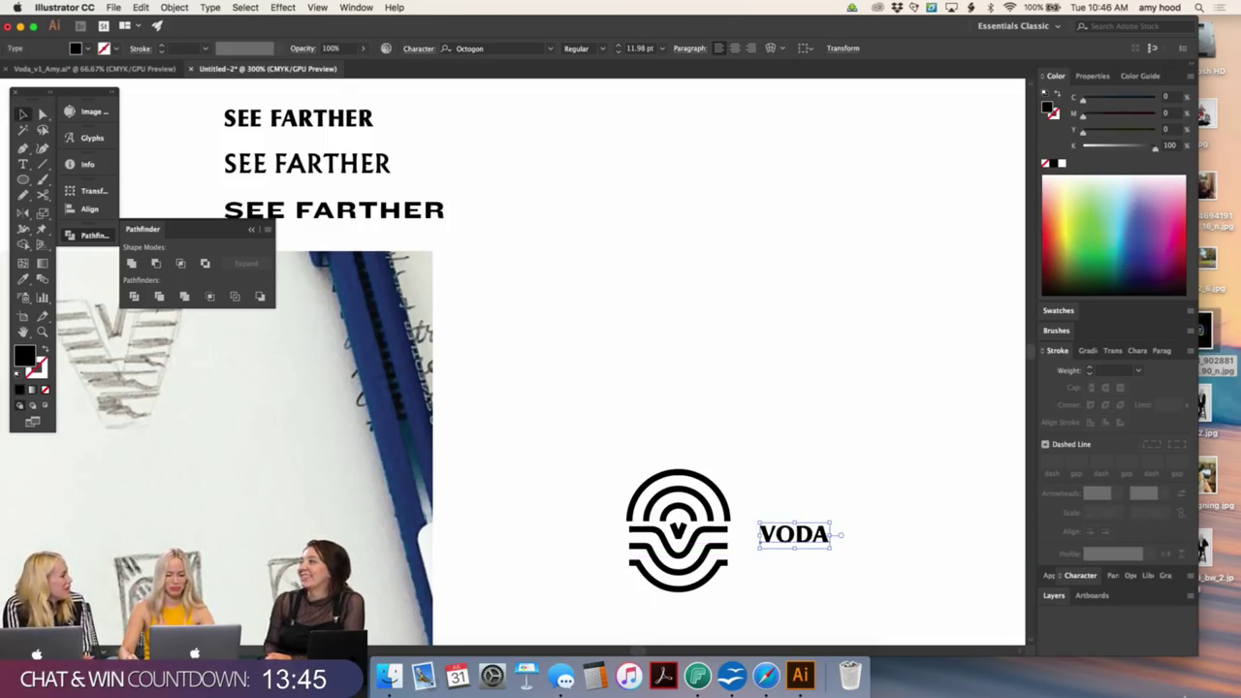
# - Enlarge VODA to the logo's height, compare with the lower lockup, and reselect the logo
pyautogui.moveTo(833, 535); pyautogui.dragTo(902, 544)
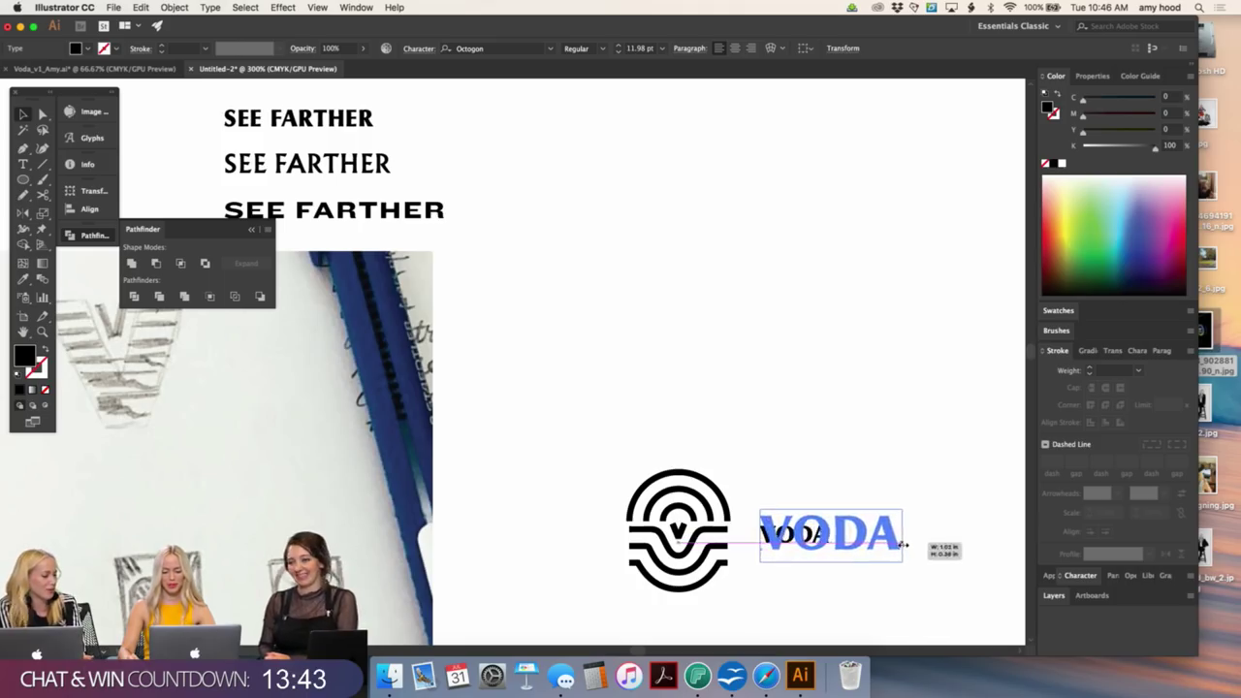
pyautogui.click(867, 435)
pyautogui.press('super+minus')
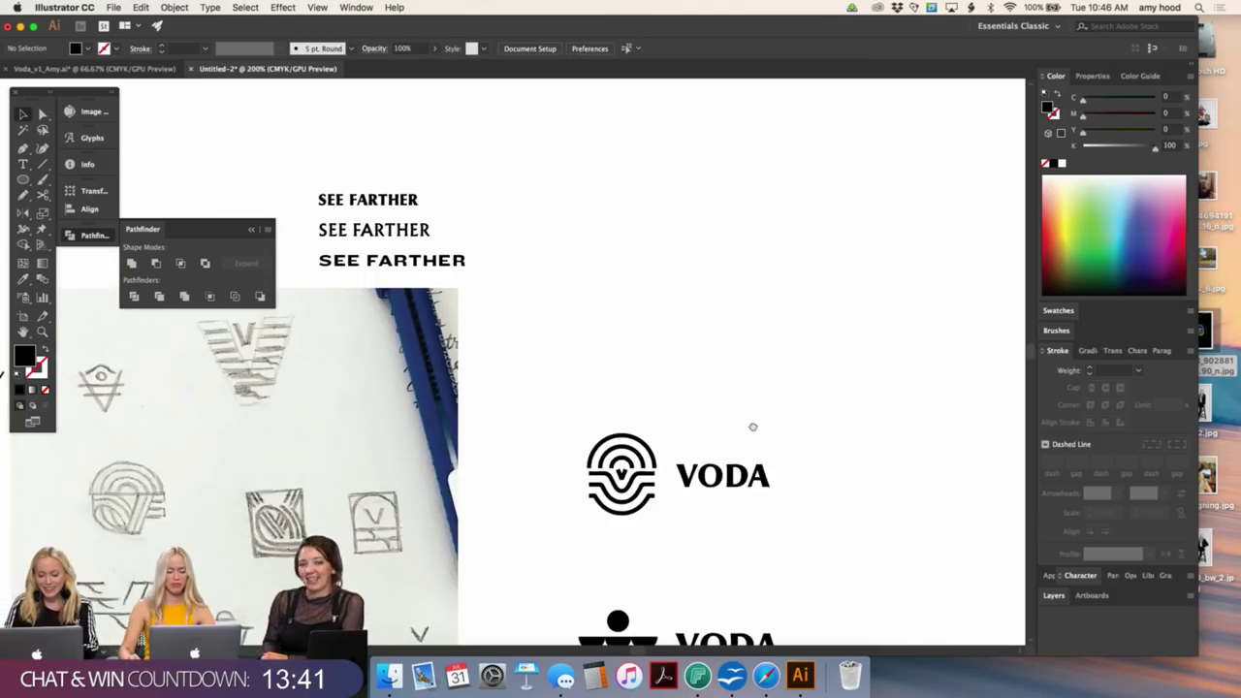
pyautogui.scroll(-2, 761, 408)
pyautogui.scroll(-1, 788, 344)
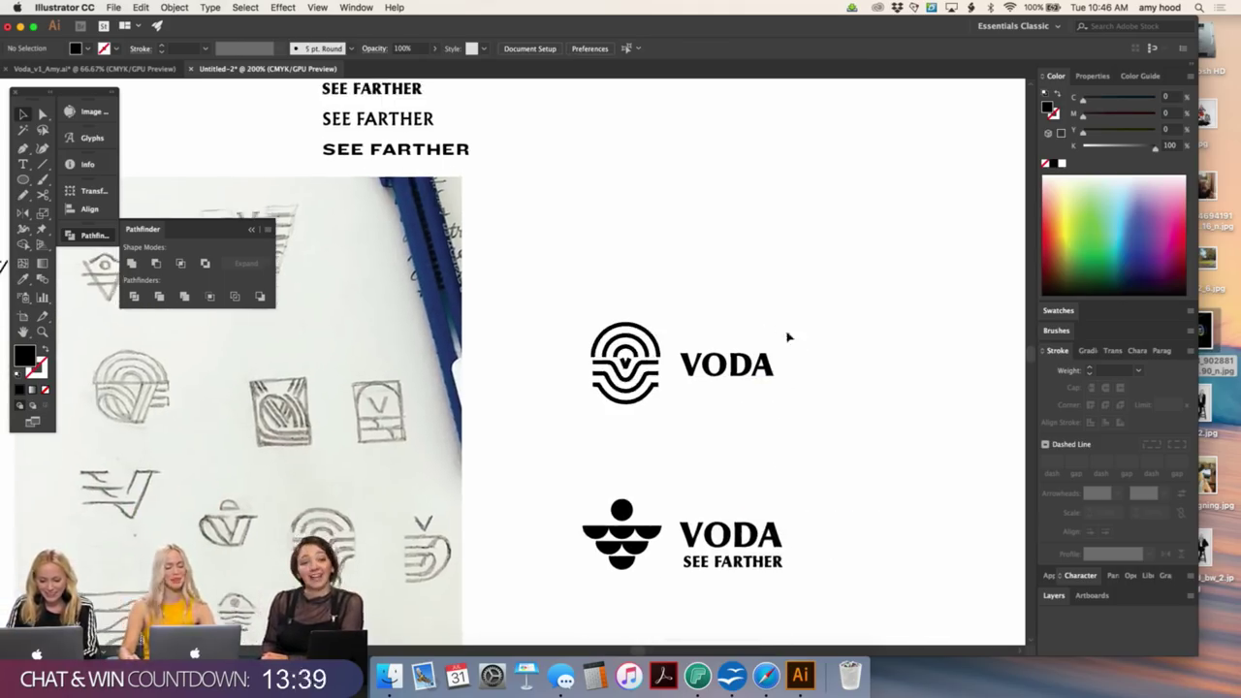
pyautogui.press('super+equal')
pyautogui.moveTo(836, 357); pyautogui.dragTo(728, 276)
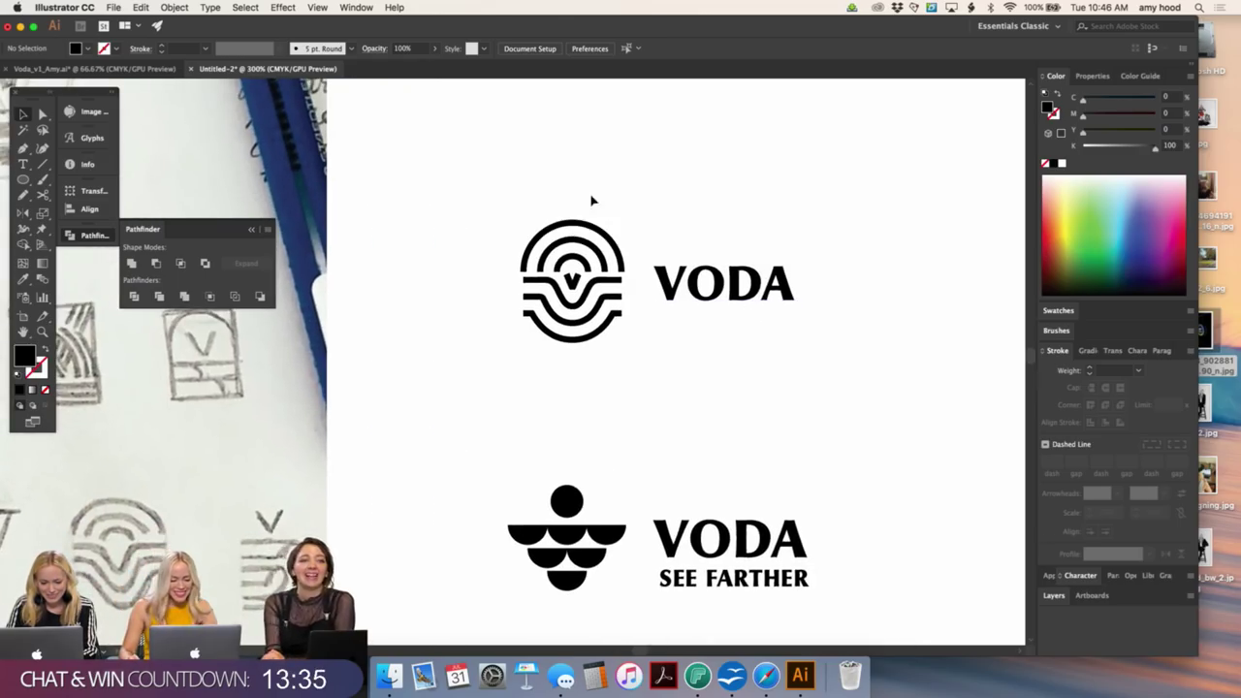
pyautogui.moveTo(511, 186); pyautogui.dragTo(631, 357)
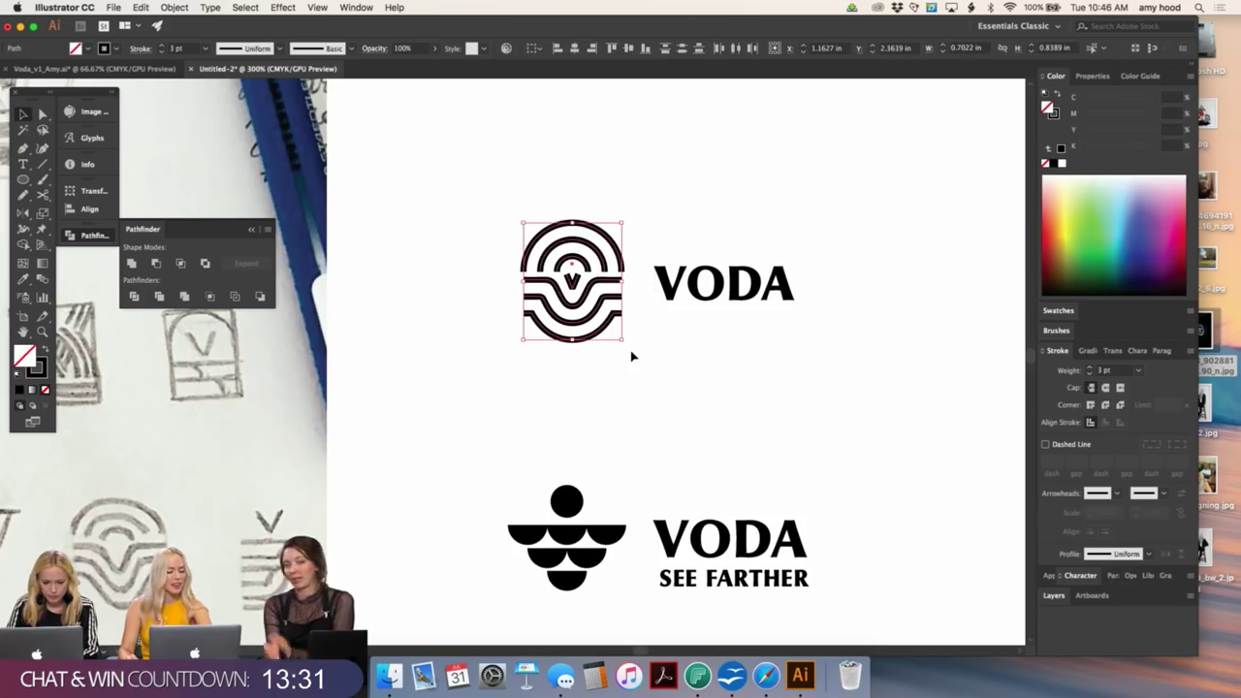
# - Apply an initial Roughen effect to the whole wave logo with detail 40 and Smooth points
pyautogui.press('super+equal')
pyautogui.press('super+equal')
pyautogui.press('super+equal')
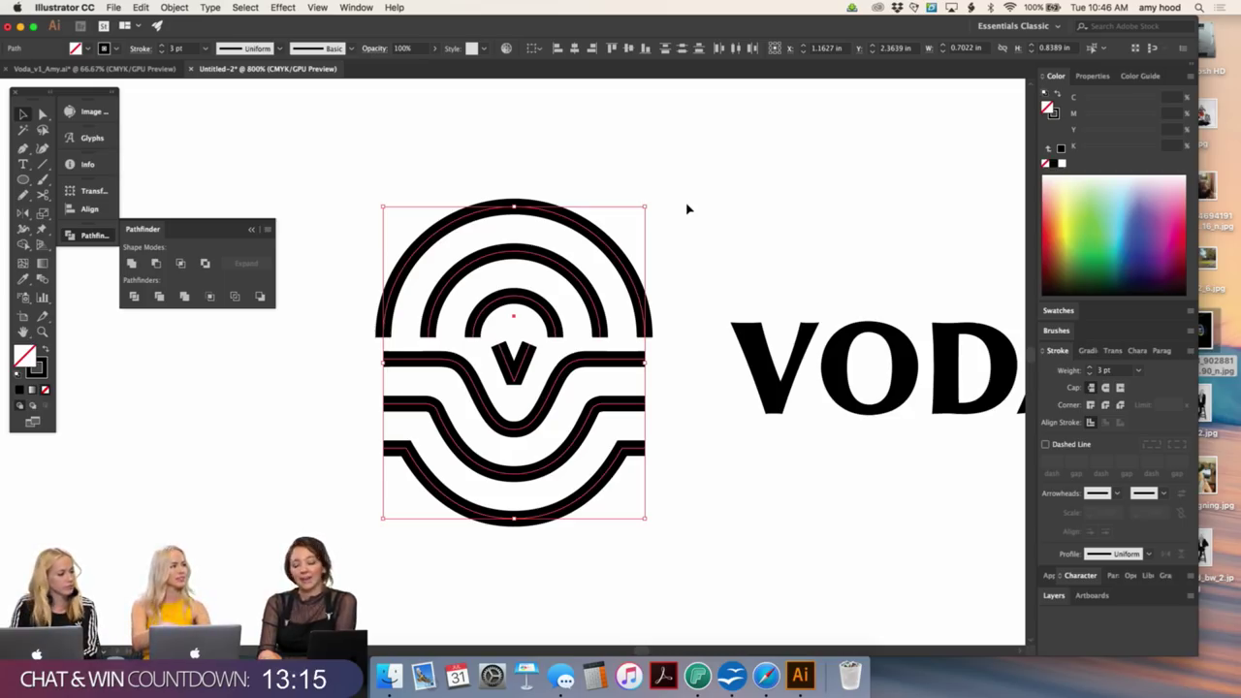
pyautogui.moveTo(651, 174); pyautogui.dragTo(398, 560)
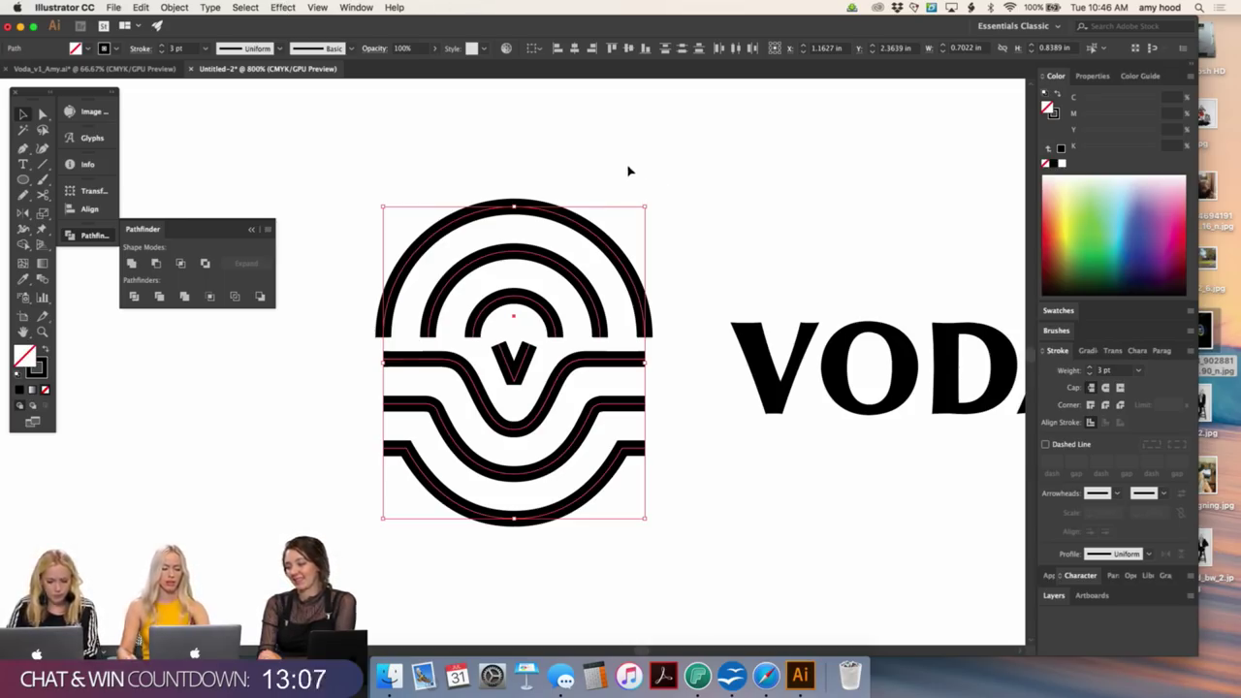
pyautogui.click(282, 7)
pyautogui.moveTo(319, 130)
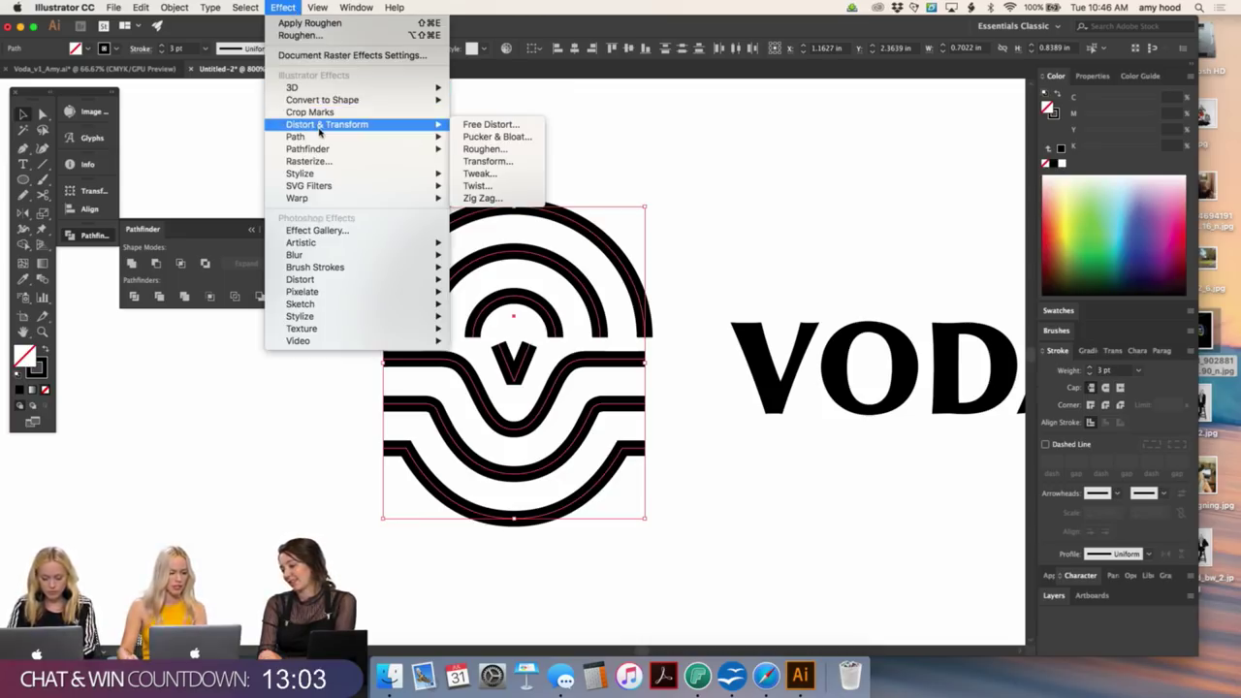
pyautogui.click(474, 149)
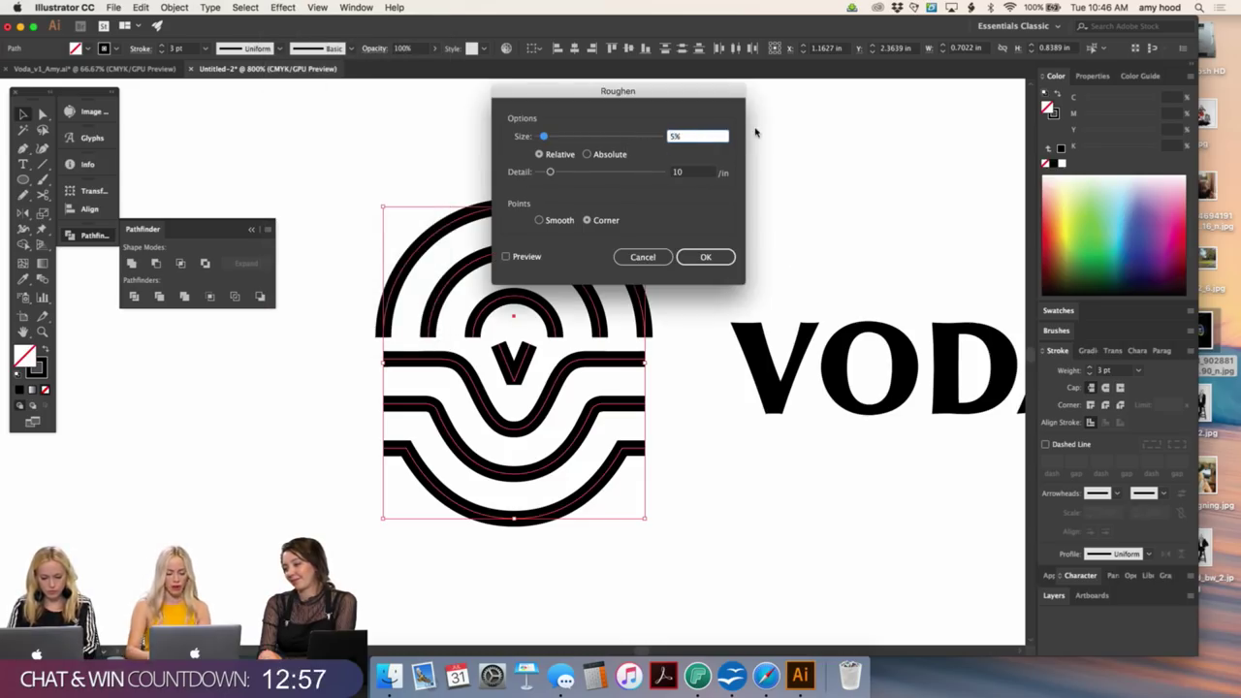
pyautogui.write('5')
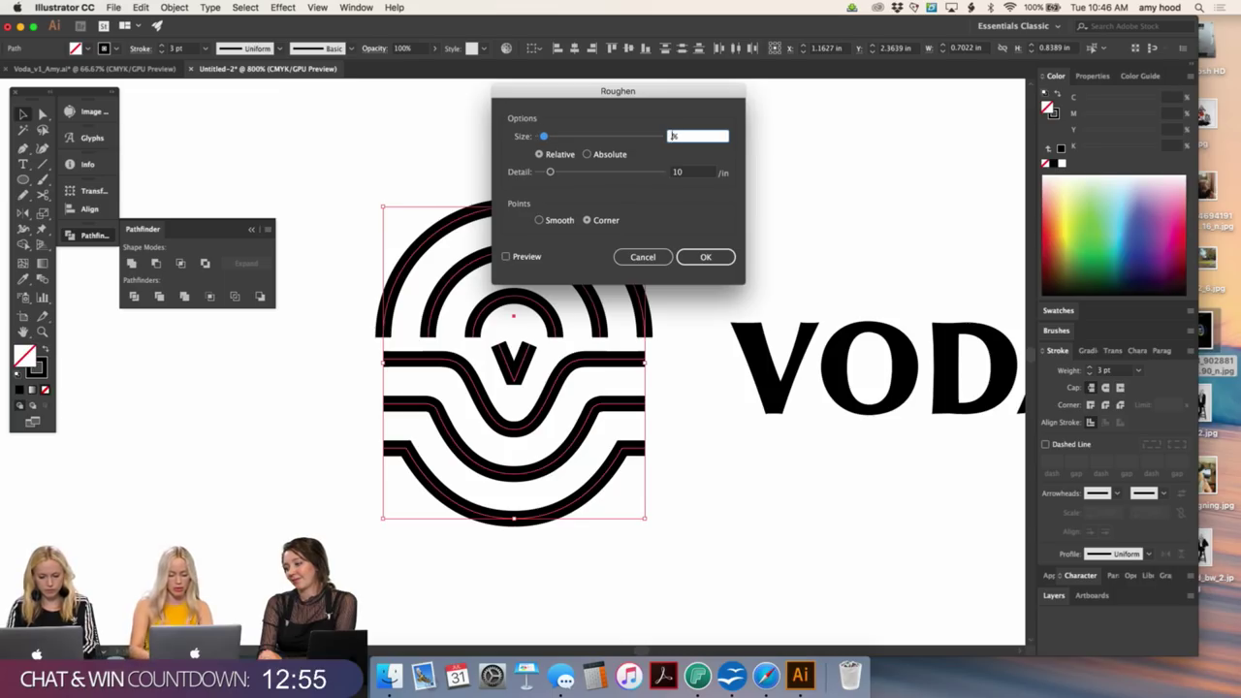
pyautogui.press('Tab')
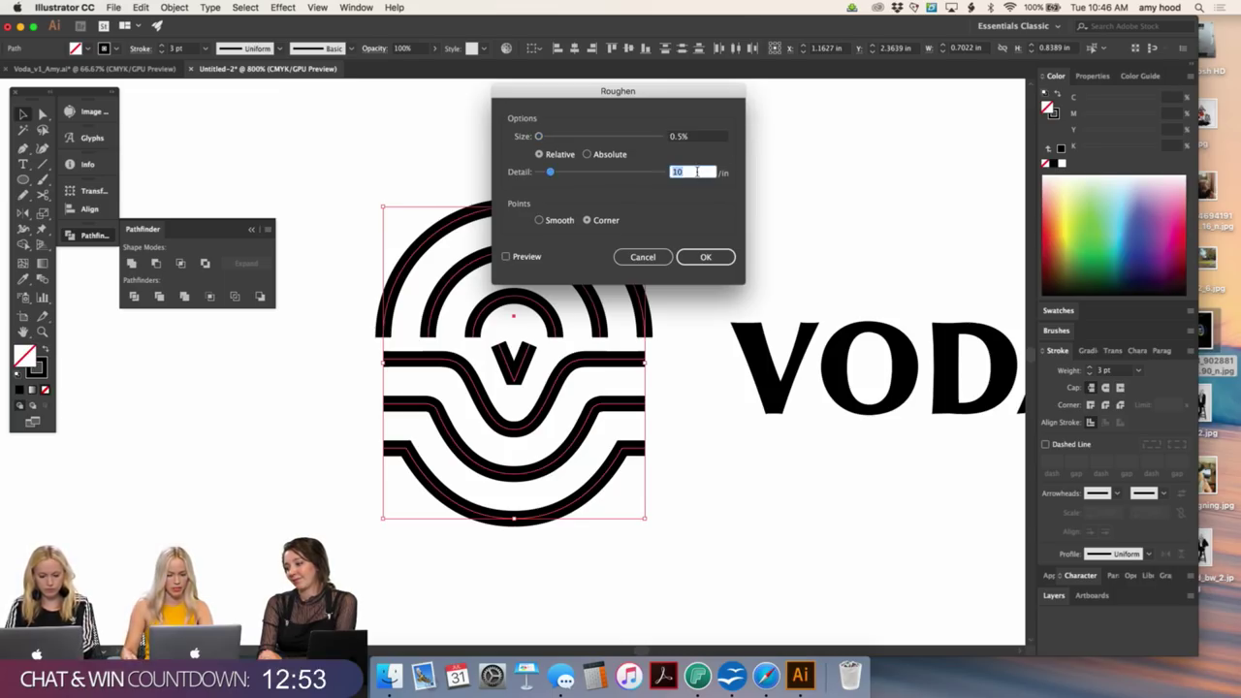
pyautogui.write('40')
pyautogui.click(551, 220)
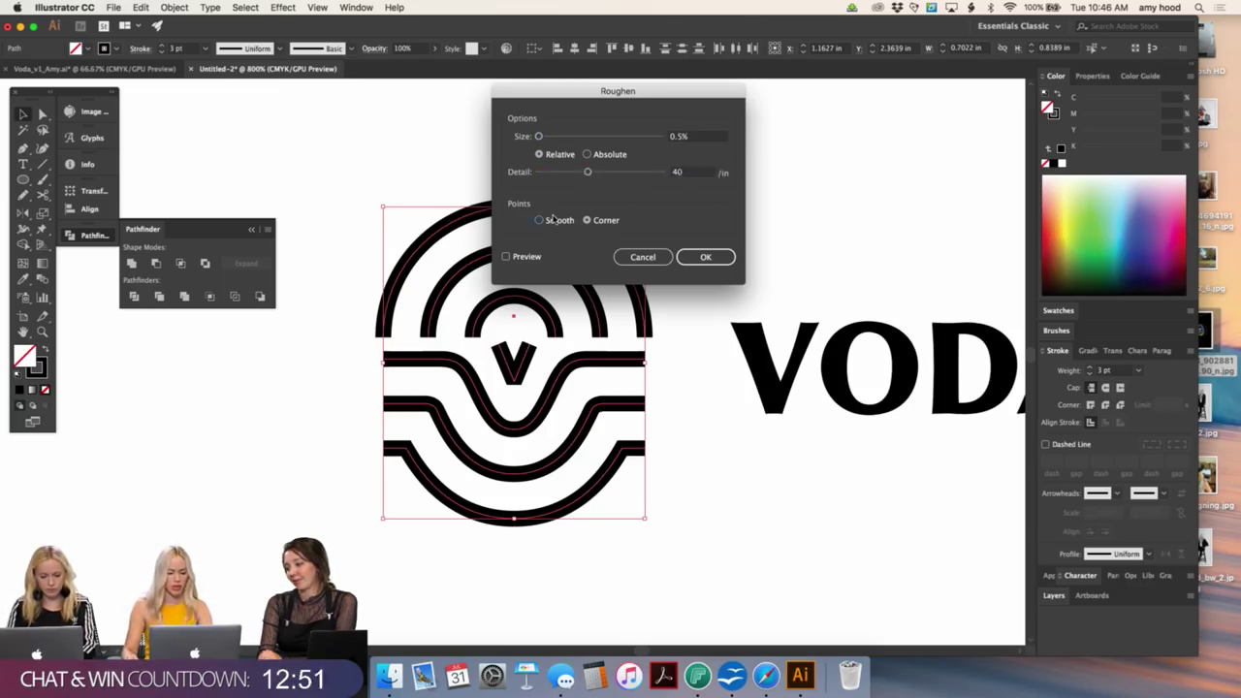
pyautogui.click(709, 258)
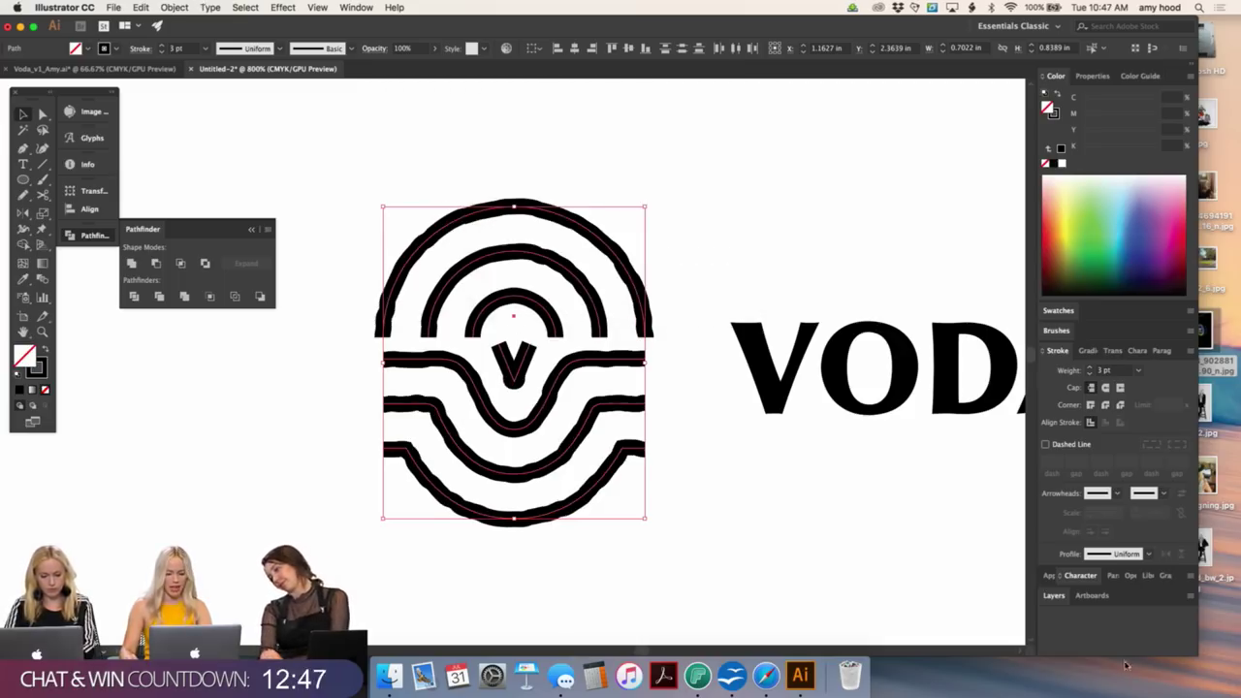
# - Reopen Roughen from the Appearance panel and adjust it to 0.45% size and detail 50
pyautogui.click(1050, 577)
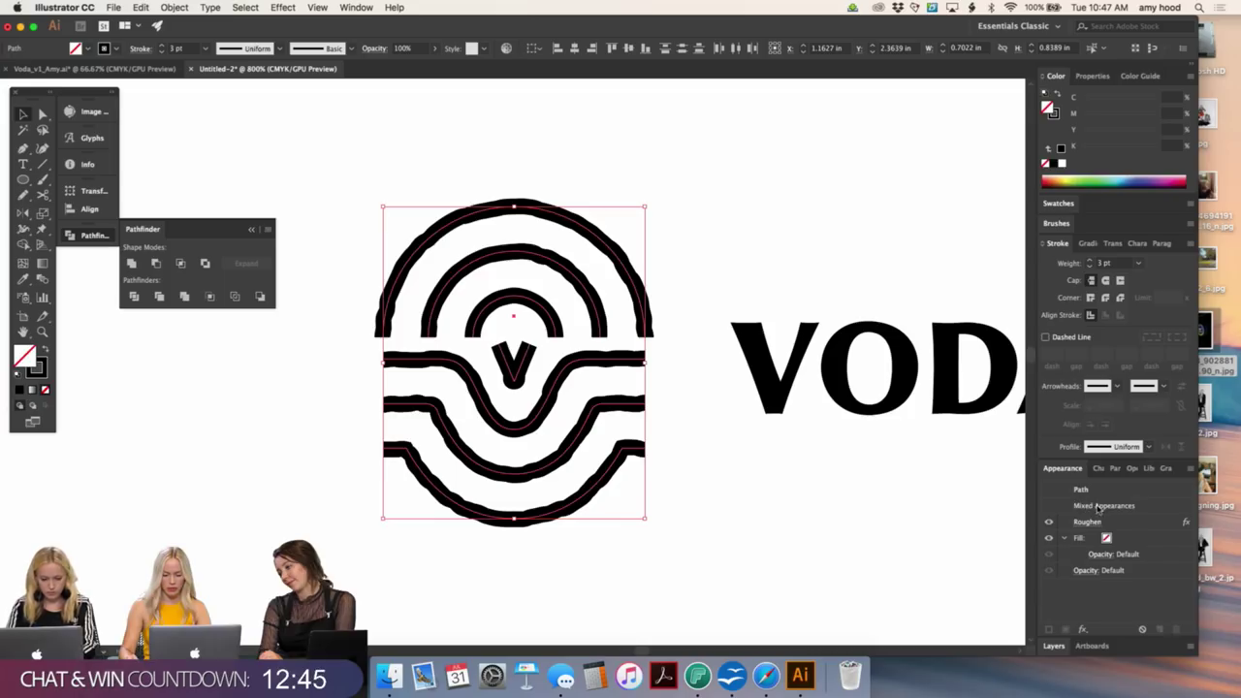
pyautogui.click(1088, 522)
pyautogui.moveTo(623, 91); pyautogui.dragTo(793, 119)
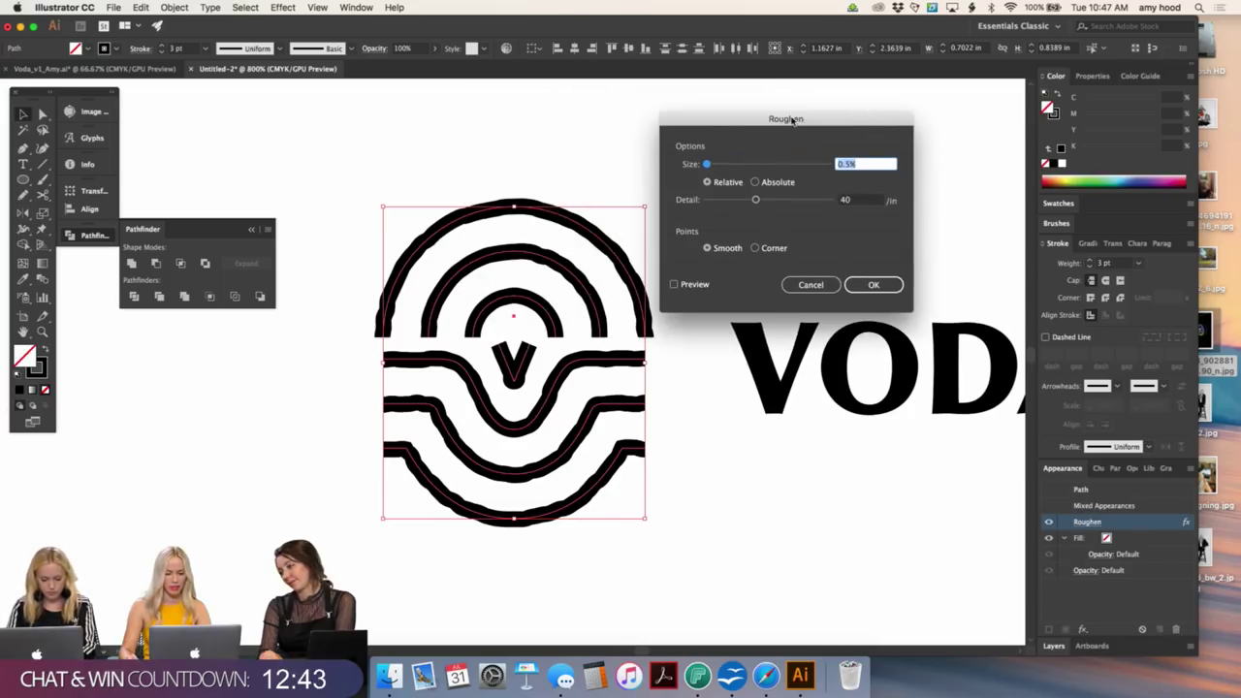
pyautogui.doubleClick(846, 201)
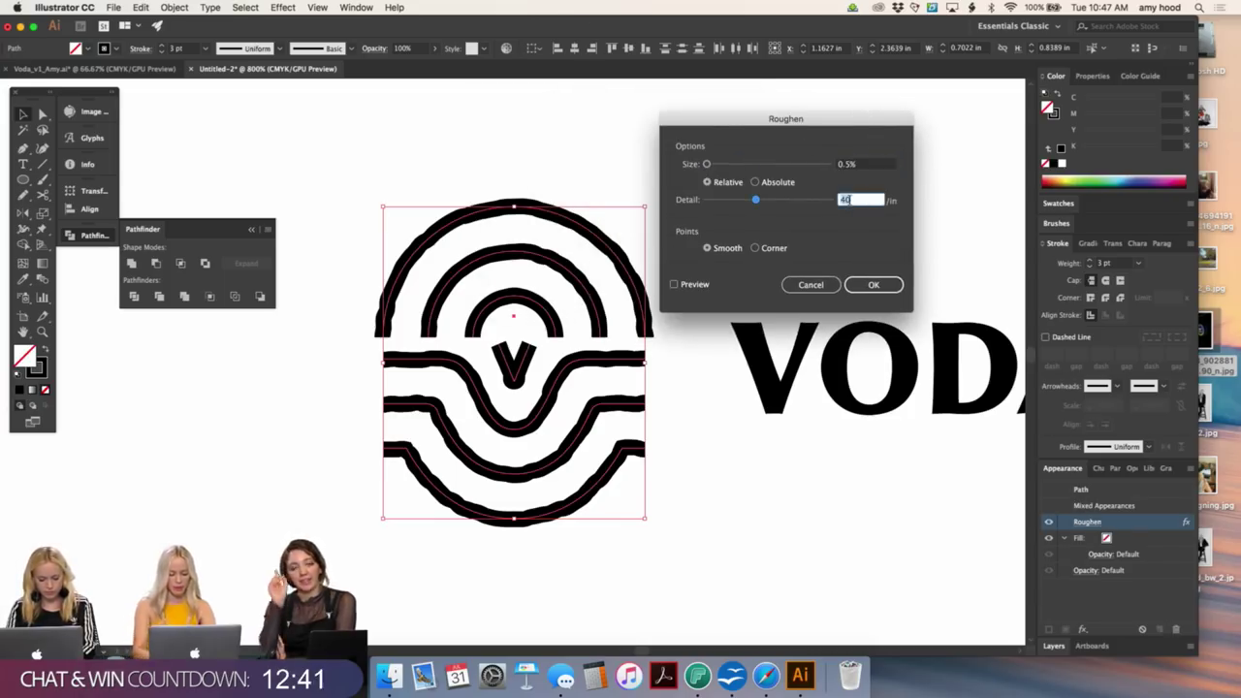
pyautogui.doubleClick(862, 167)
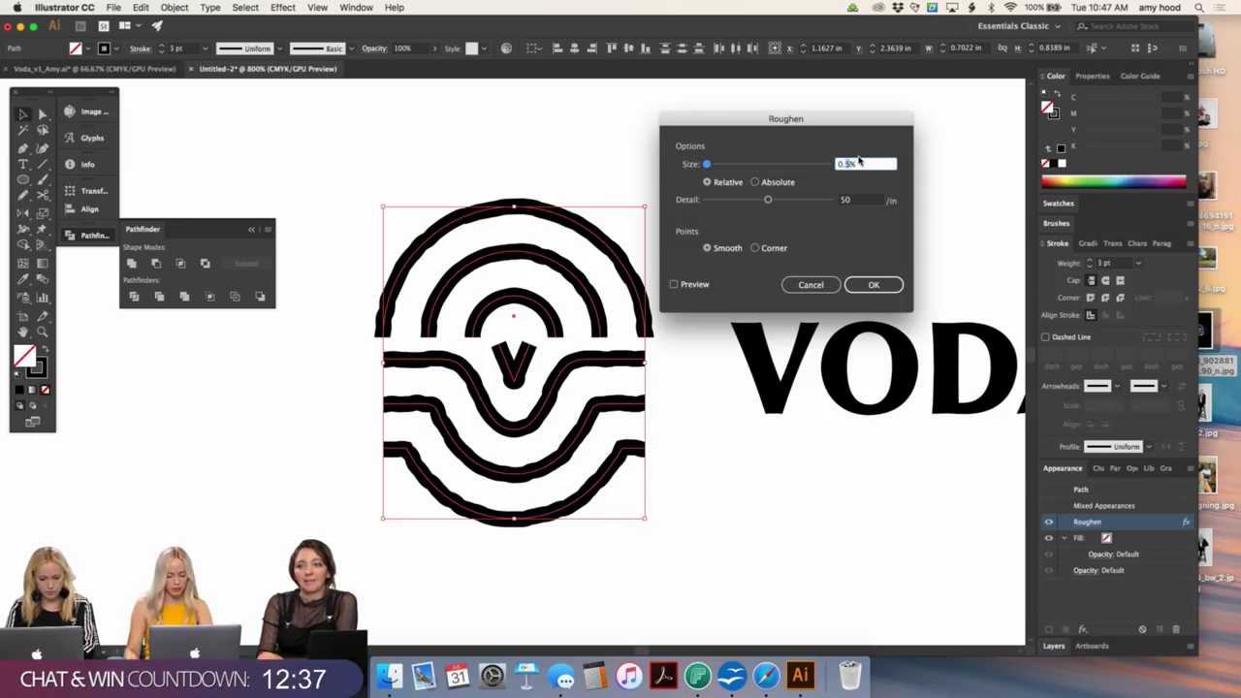
pyautogui.doubleClick(856, 199)
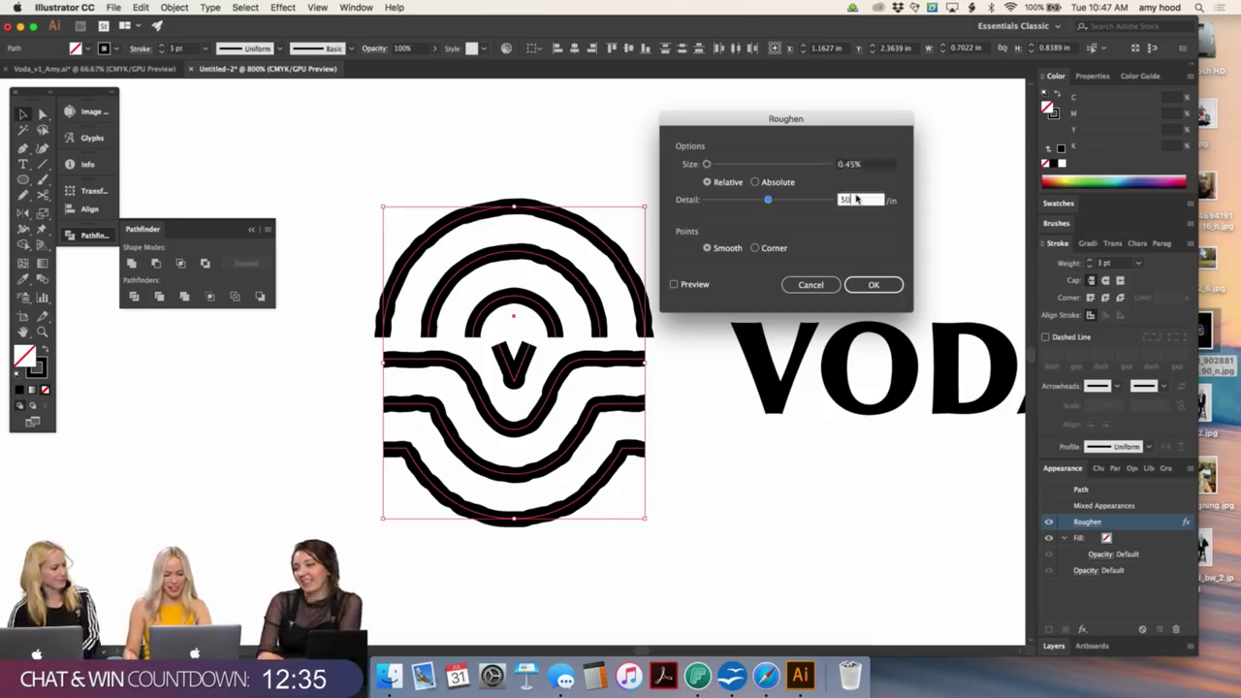
pyautogui.click(688, 284)
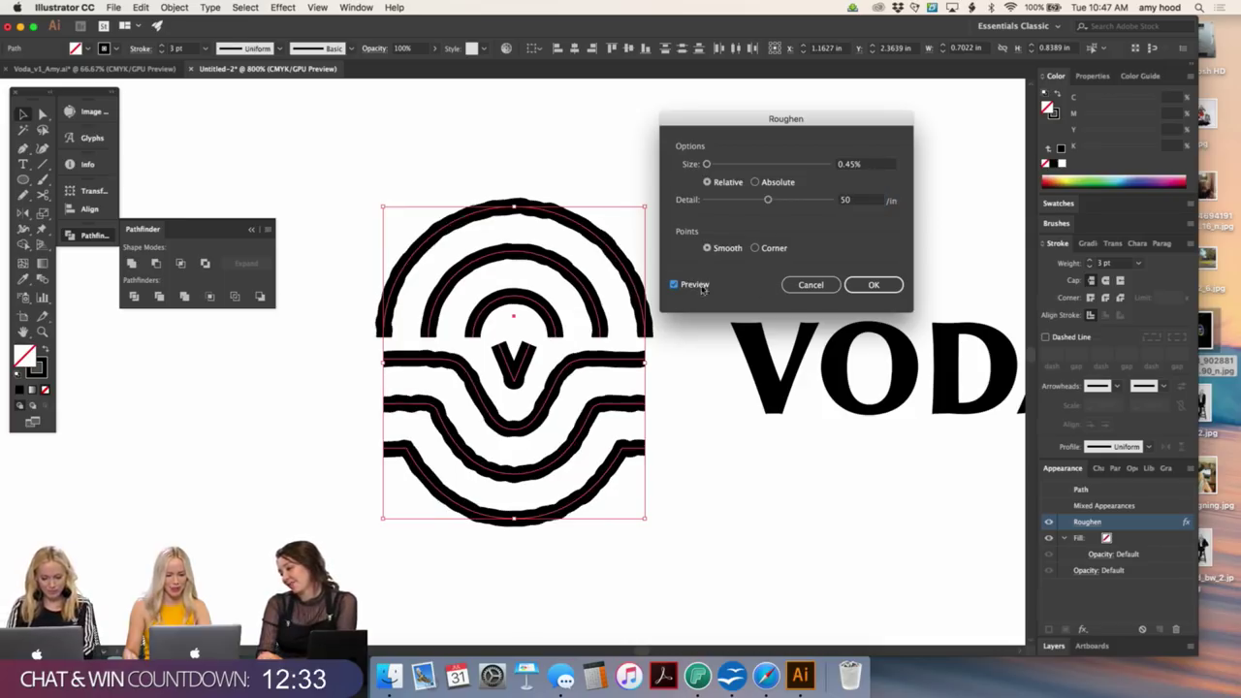
pyautogui.click(872, 285)
pyautogui.click(813, 240)
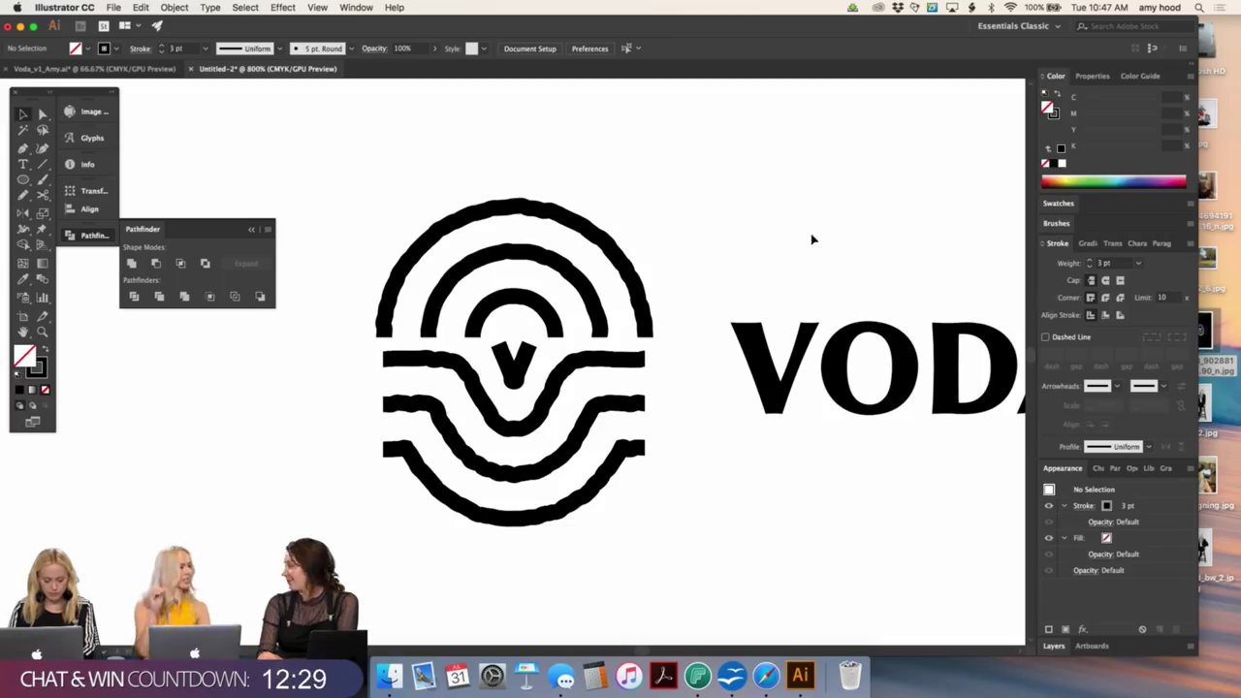
# - Select the logo mark's paths and the lower wavy lines group, then clear the selection
pyautogui.moveTo(639, 169); pyautogui.dragTo(388, 493)
pyautogui.press('a')
pyautogui.click(675, 360)
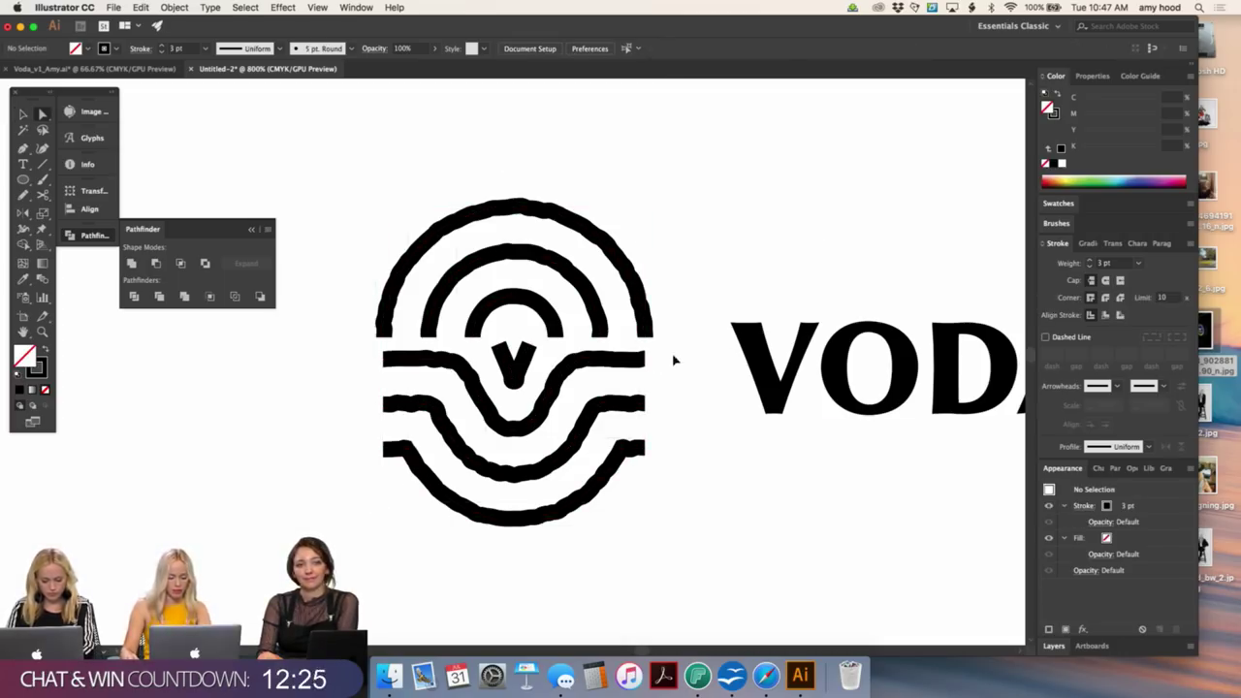
pyautogui.press('v')
pyautogui.click(591, 452)
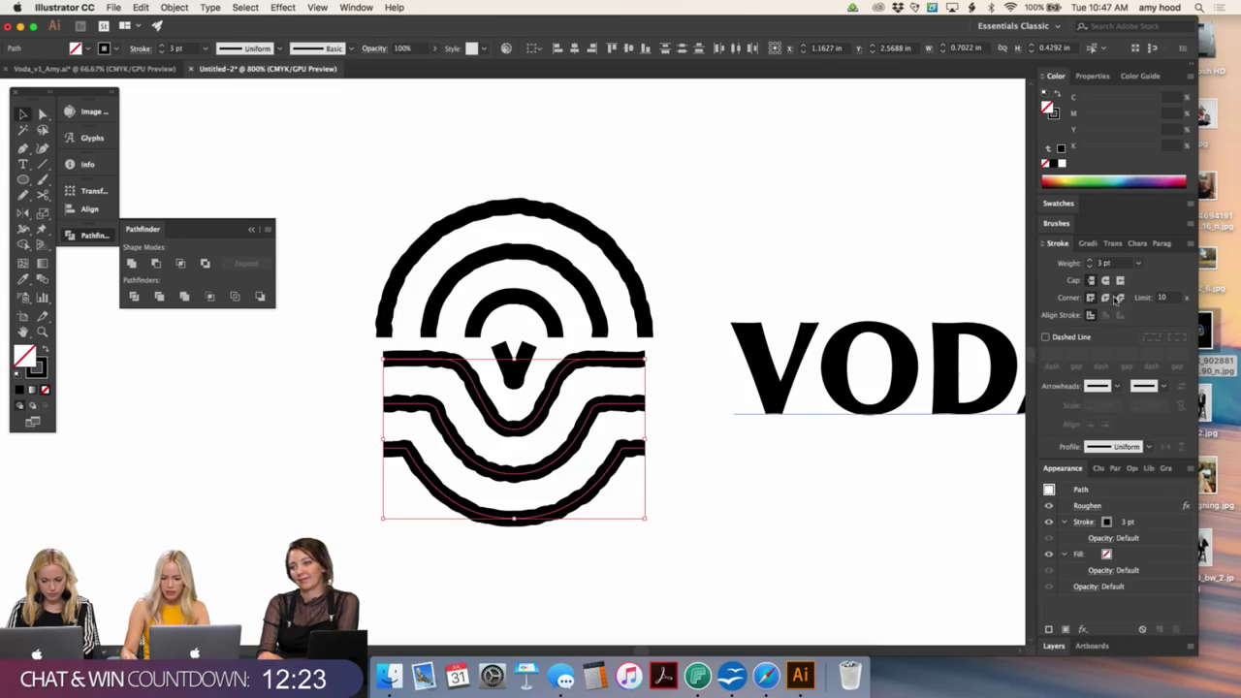
pyautogui.click(730, 205)
# - Zoom out to show both VODA logos, pan to the sketches, and zoom into the inverted triangle sketch
pyautogui.press('super+minus')
pyautogui.press('super+minus')
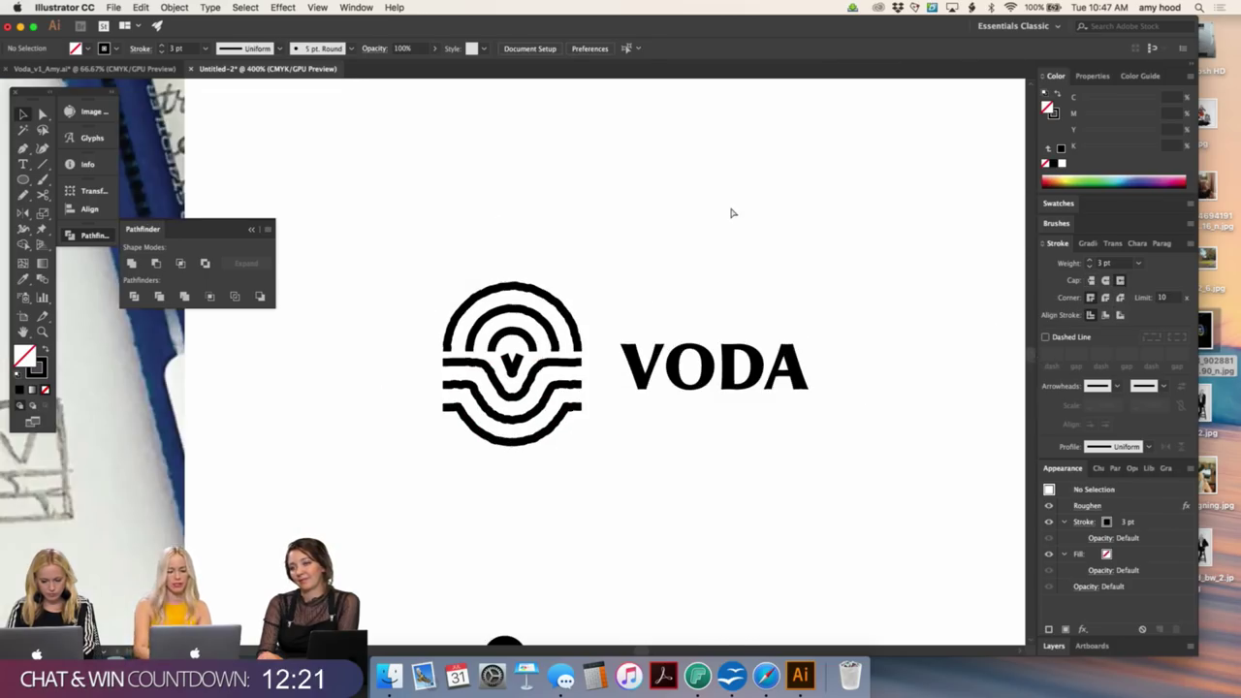
pyautogui.press('super+minus')
pyautogui.press('super+minus')
pyautogui.press('super+minus')
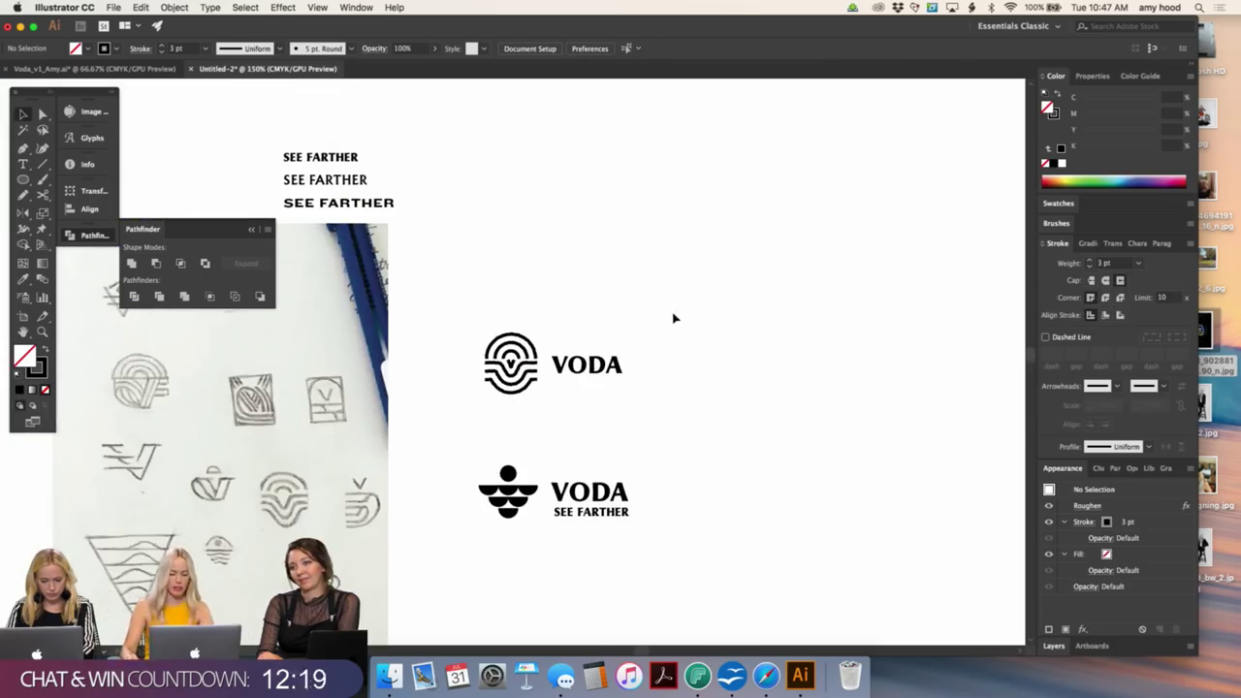
pyautogui.scroll(-2, 660, 328)
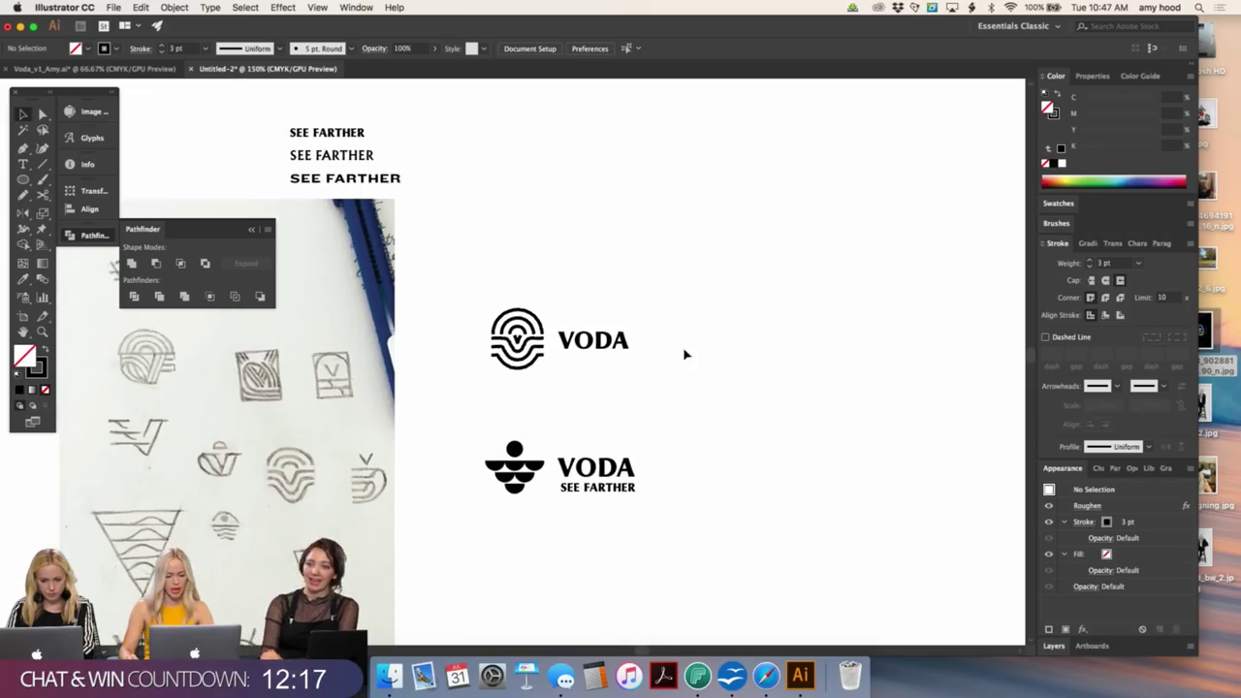
pyautogui.hscroll(-7, 684, 355)
pyautogui.scroll(-3, 684, 355)
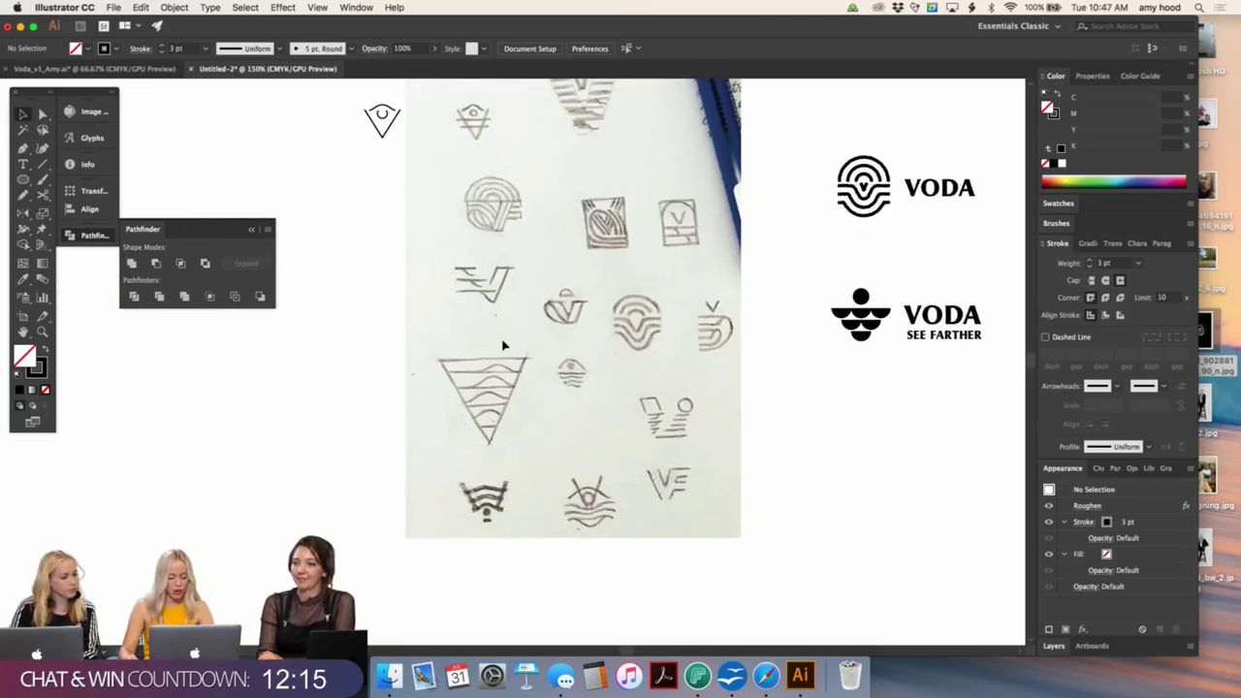
pyautogui.press('z')
pyautogui.moveTo(503, 345); pyautogui.dragTo(696, 316)
pyautogui.scroll(-3, 695, 316)
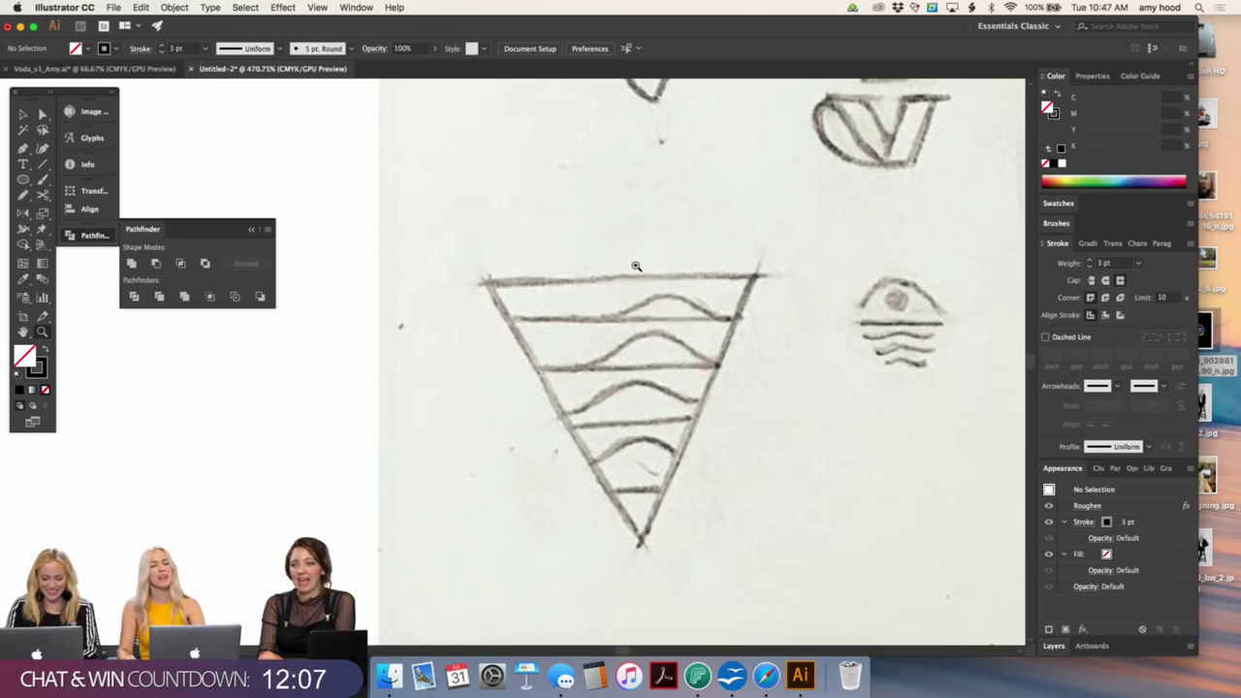
# - Trace the left half of the inverted triangle with the Pen tool, from the corner through top centre to tip
pyautogui.press('p')
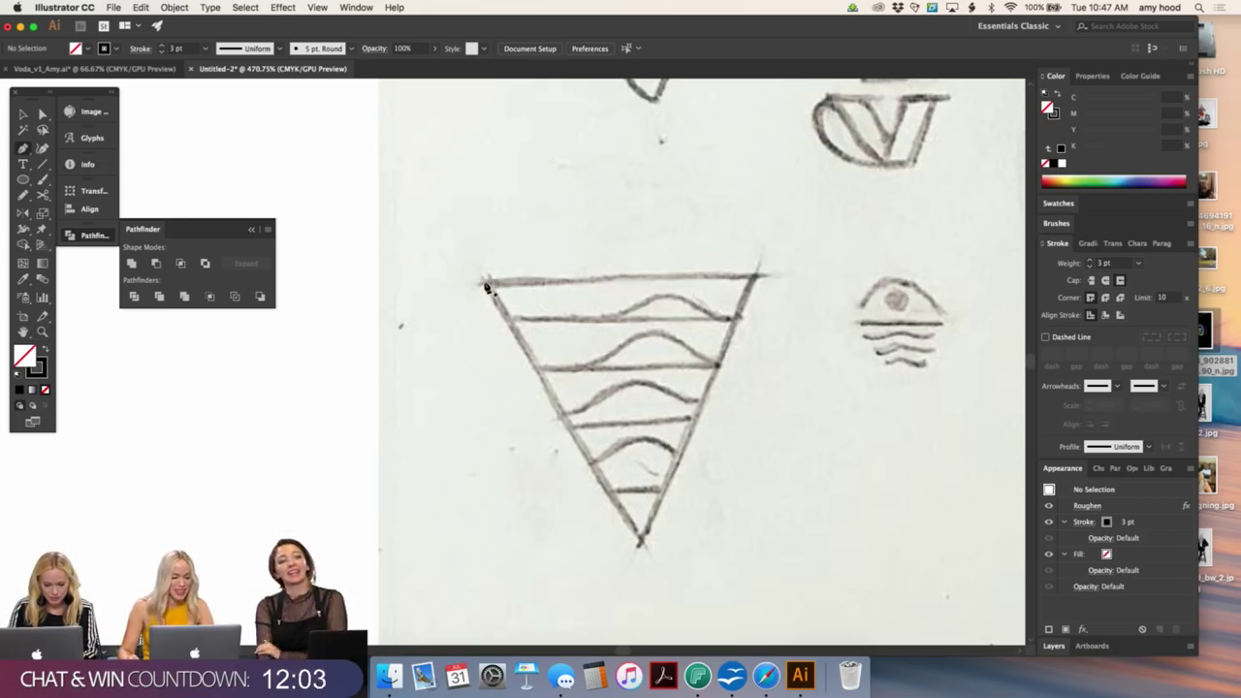
pyautogui.click(482, 282)
pyautogui.click(629, 282)
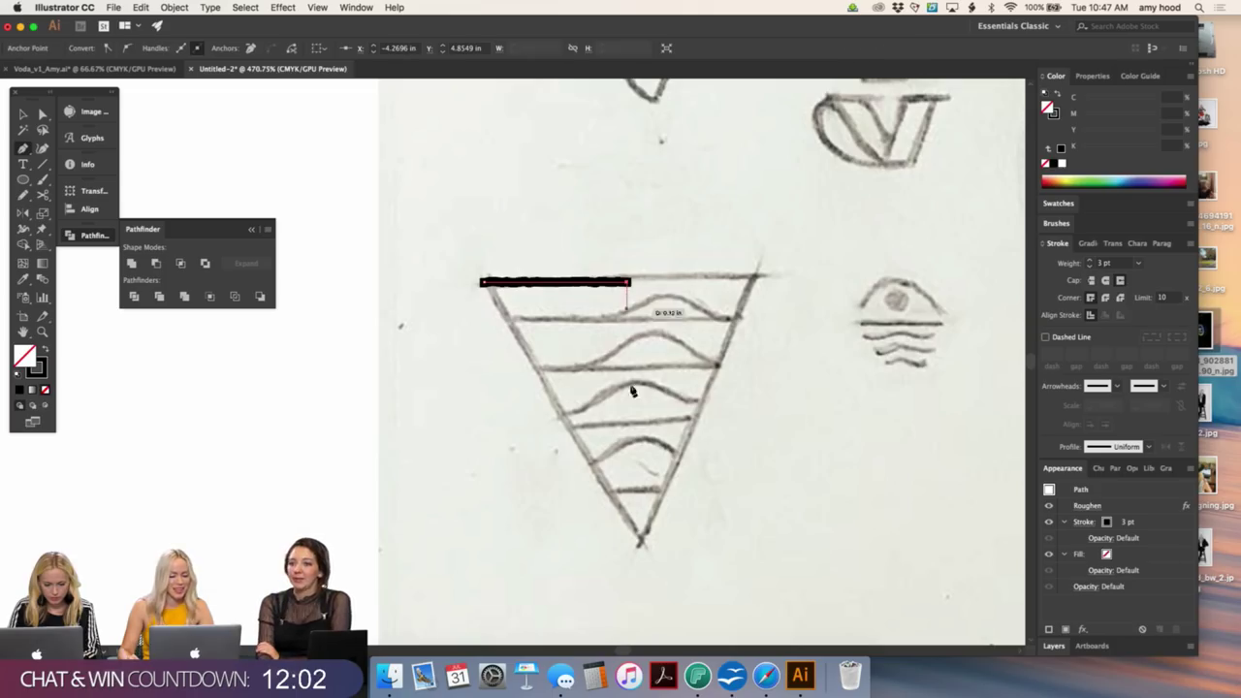
pyautogui.click(626, 529)
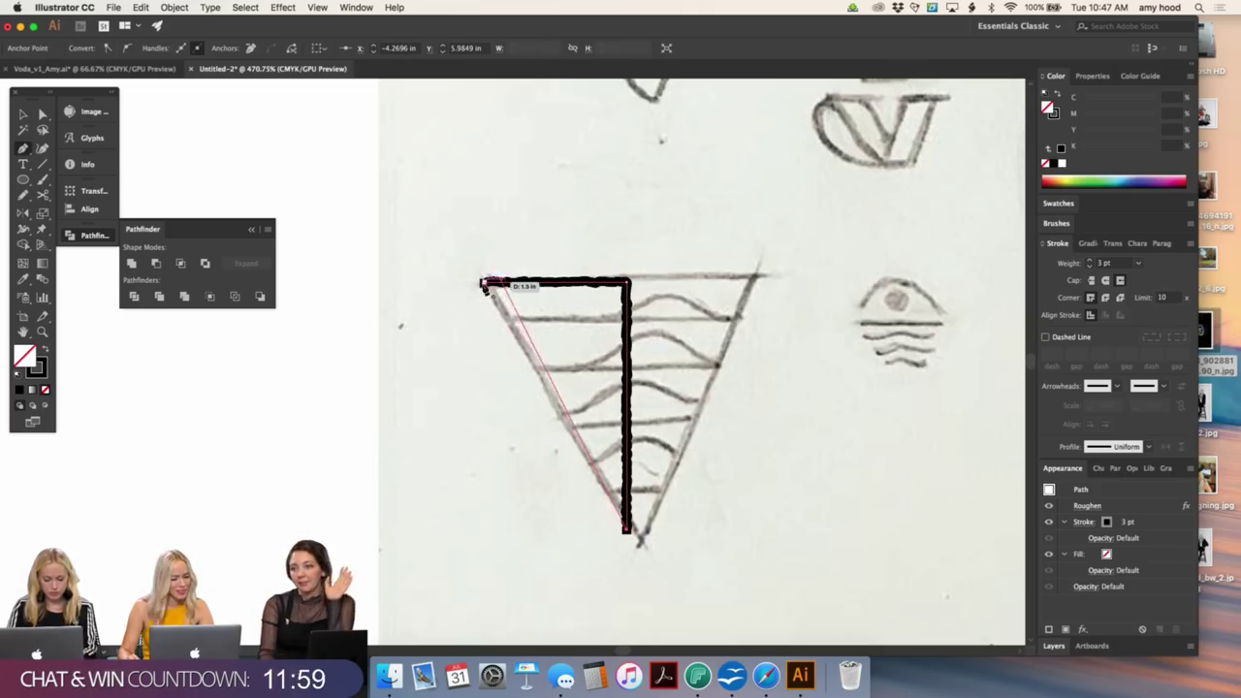
pyautogui.click(484, 282)
# - Duplicate the half-triangle to the right and reflect the copy across the vertical axis
pyautogui.press('v')
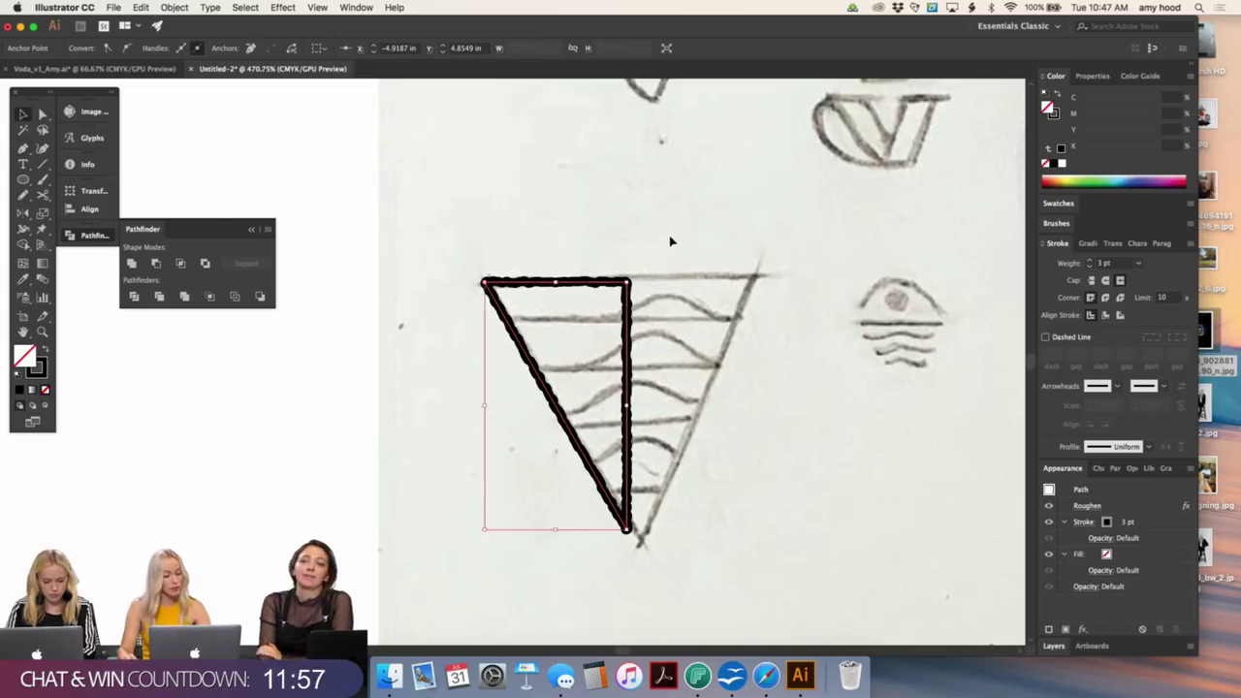
pyautogui.click(668, 244)
pyautogui.moveTo(627, 292); pyautogui.dragTo(773, 306)
pyautogui.click(175, 8)
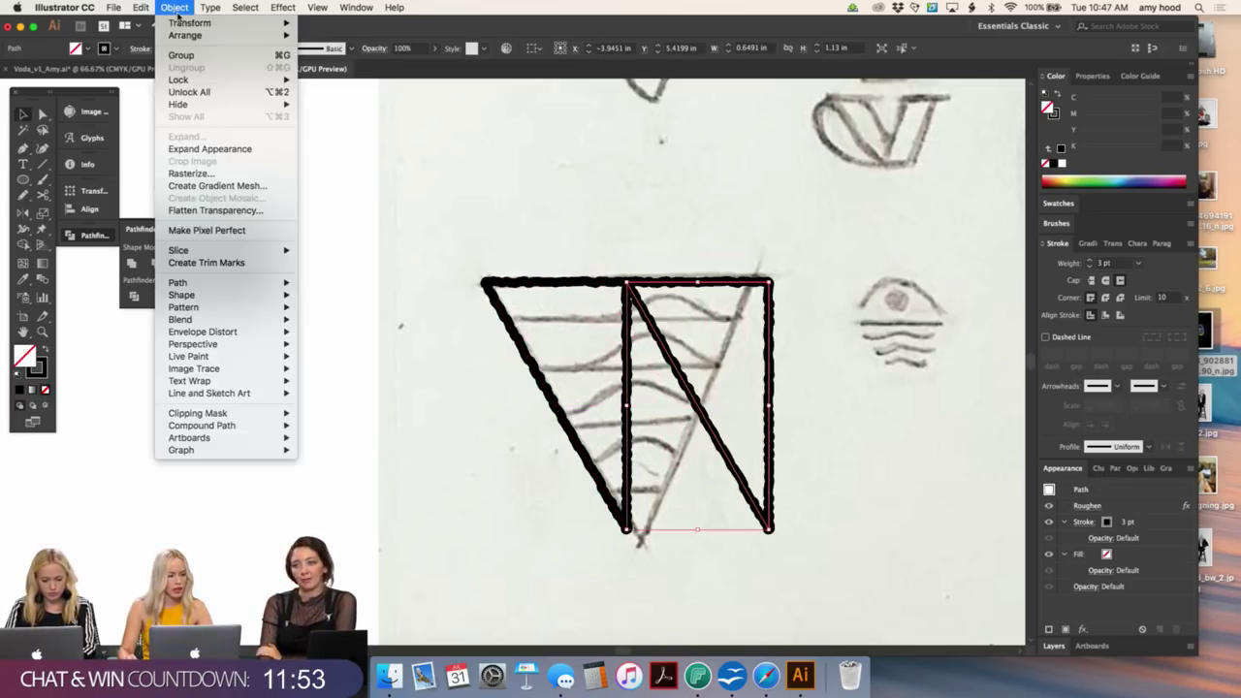
pyautogui.moveTo(194, 23)
pyautogui.click(372, 74)
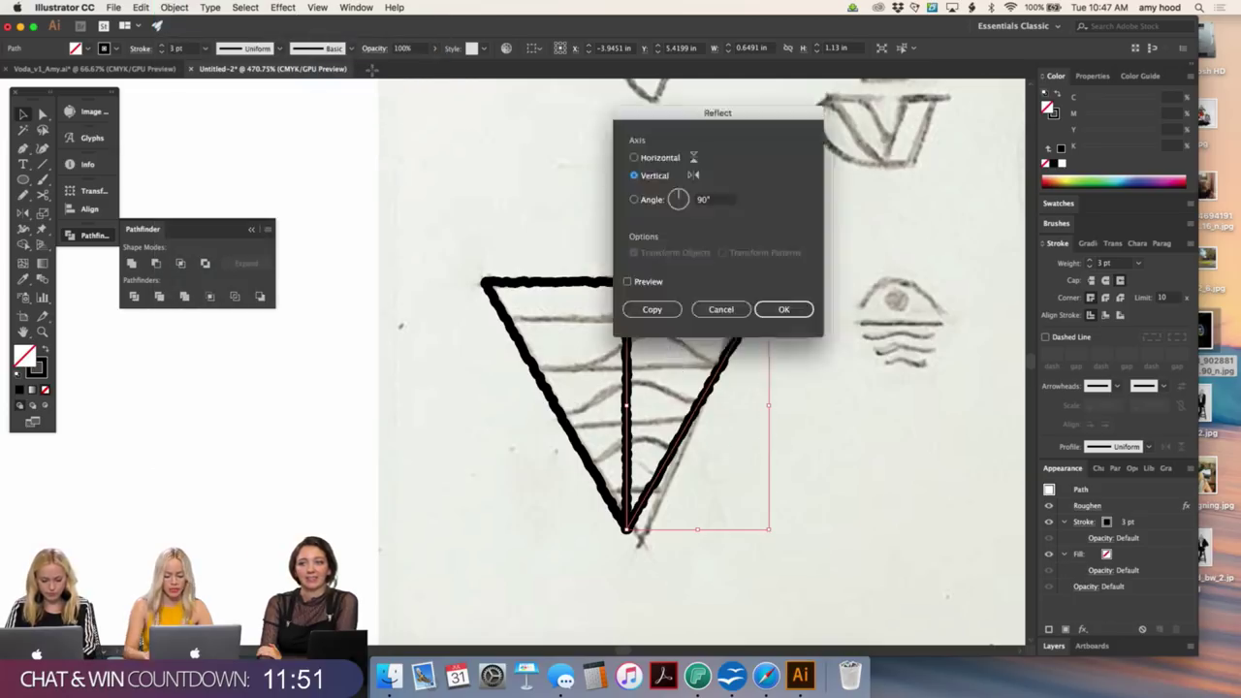
pyautogui.press('Return')
pyautogui.keyDown('shift'); pyautogui.click(531, 355); pyautogui.keyUp('shift')
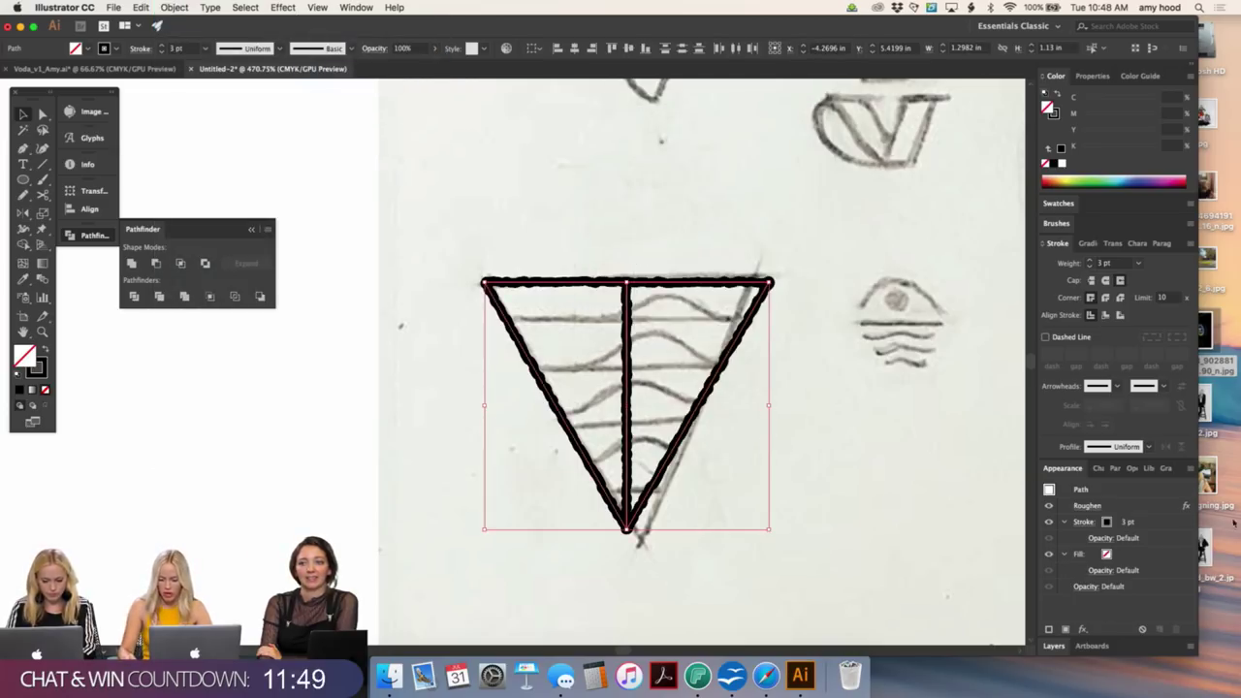
# - Remove the Roughen effect and unite both halves into one triangle with Pathfinder
pyautogui.moveTo(1192, 507); pyautogui.dragTo(1177, 628)
pyautogui.moveTo(776, 479); pyautogui.dragTo(524, 200)
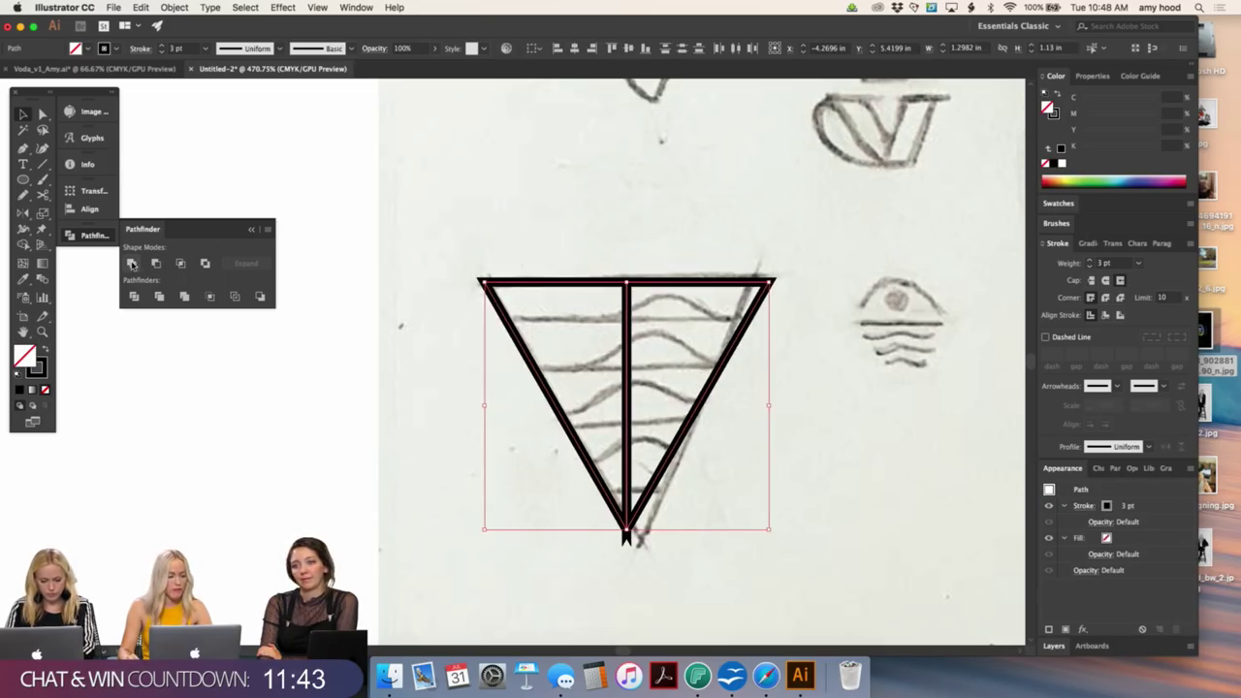
pyautogui.click(131, 263)
pyautogui.click(479, 235)
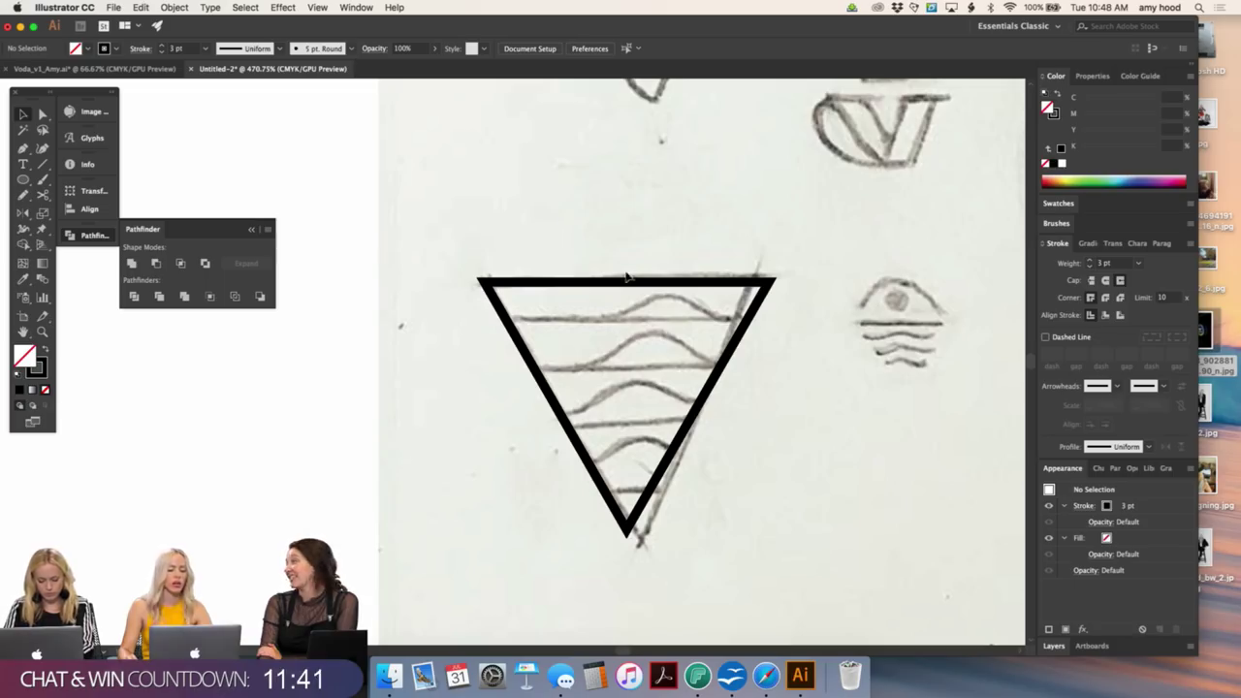
# - Check the triangle's bottom anchor, then select the whole triangle
pyautogui.press('a')
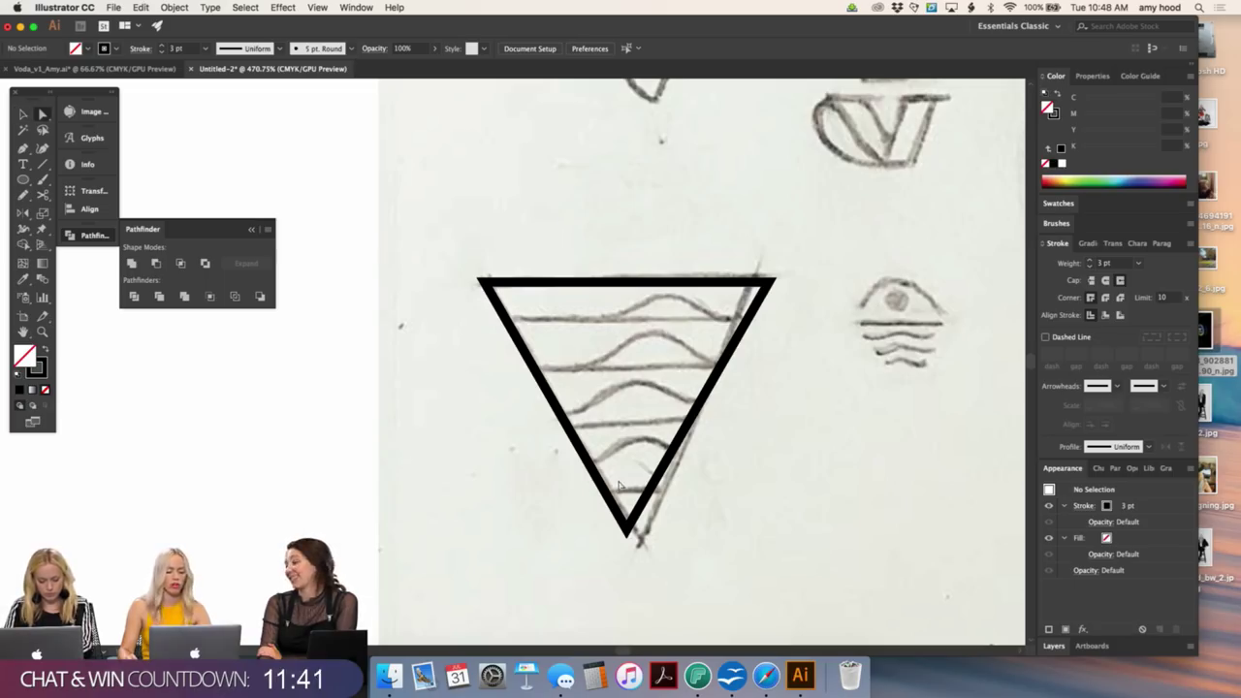
pyautogui.click(630, 530)
pyautogui.press('v')
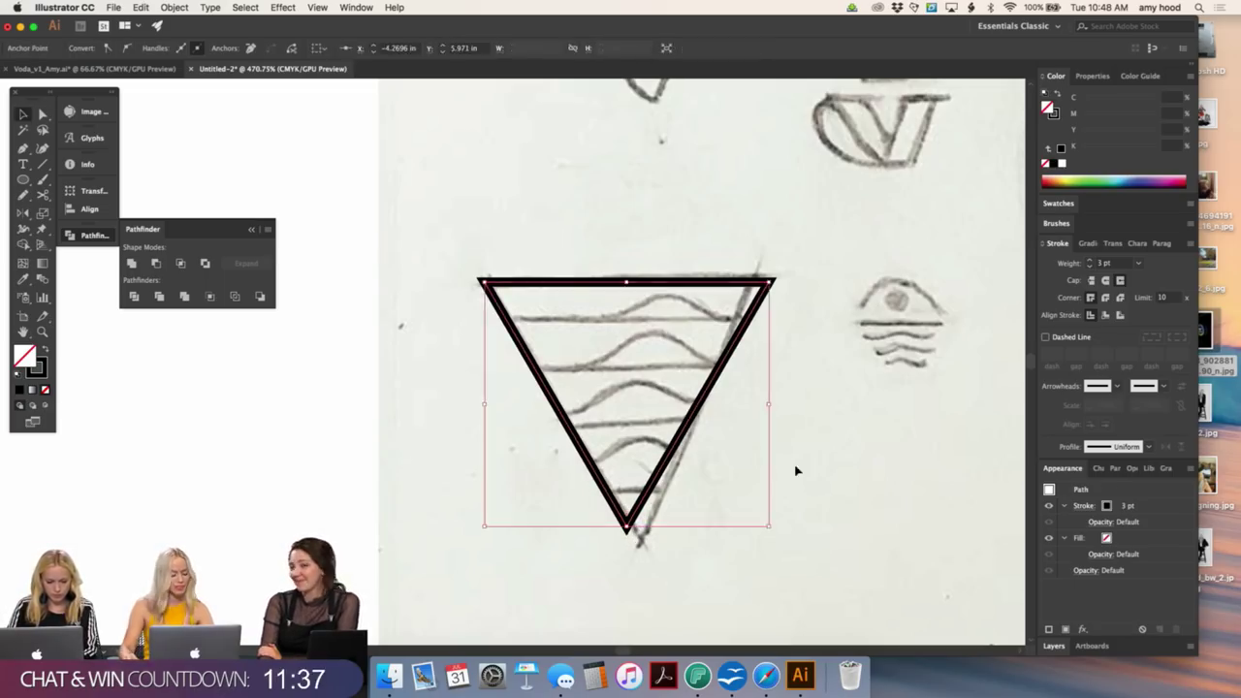
pyautogui.click(750, 202)
pyautogui.click(674, 359)
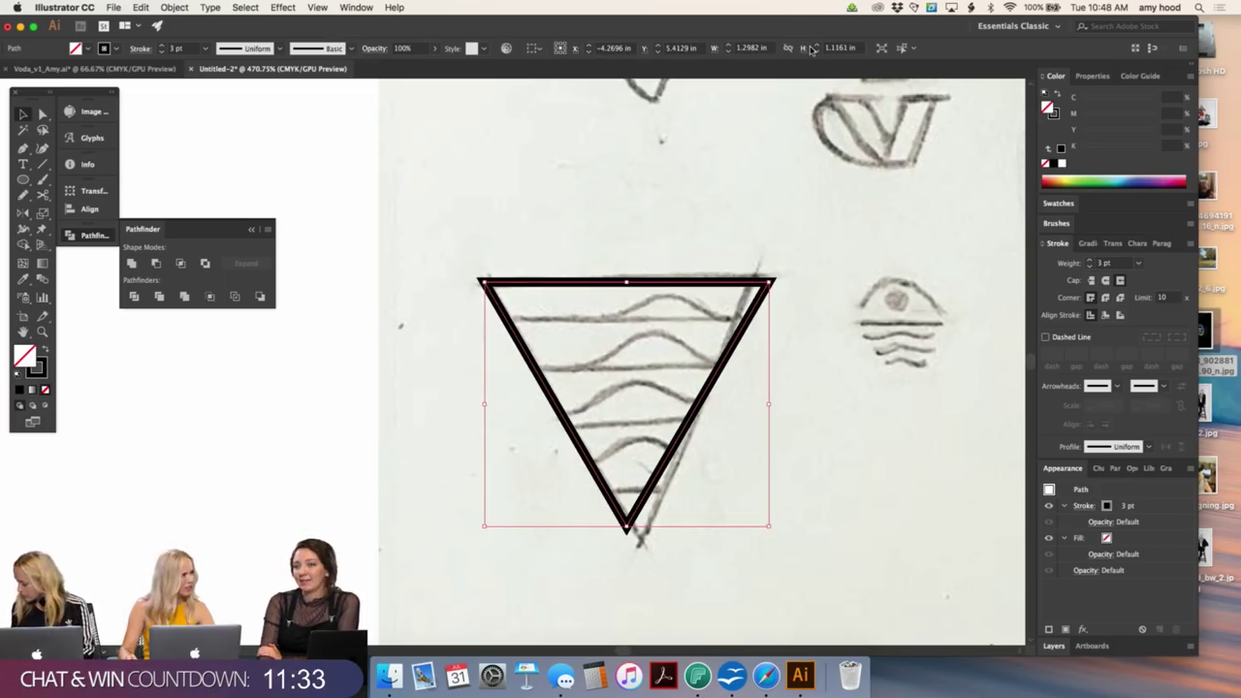
# - Resize the triangle to 1.2 in wide by 1.2 in tall in the control bar
pyautogui.click(755, 47)
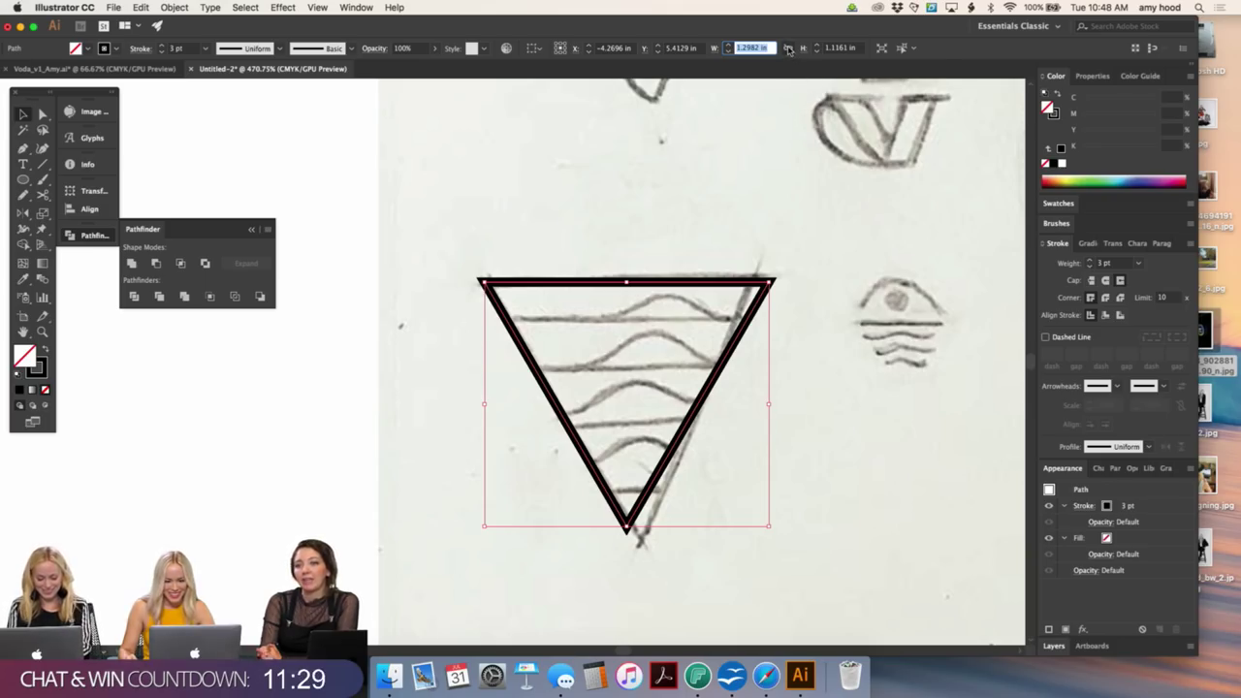
pyautogui.press('Tab')
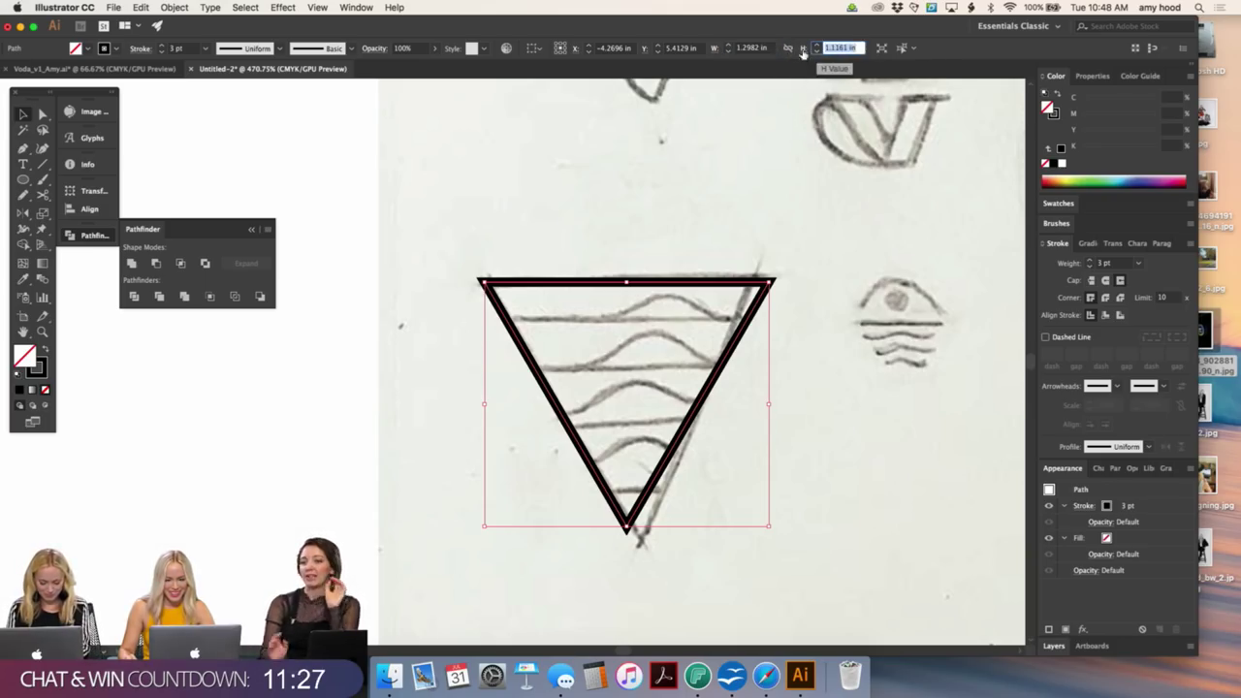
pyautogui.hotkey('shift', 'Tab')
pyautogui.write('1.2')
pyautogui.press('Tab')
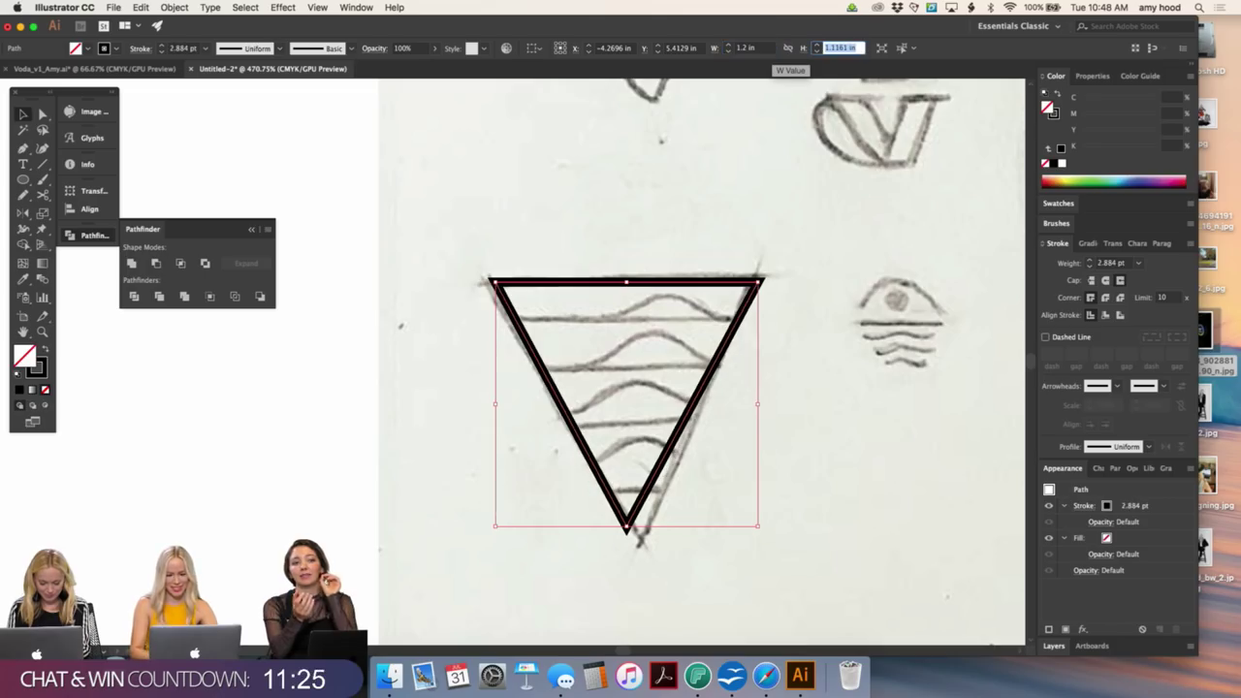
pyautogui.write('1.2')
pyautogui.press('Return')
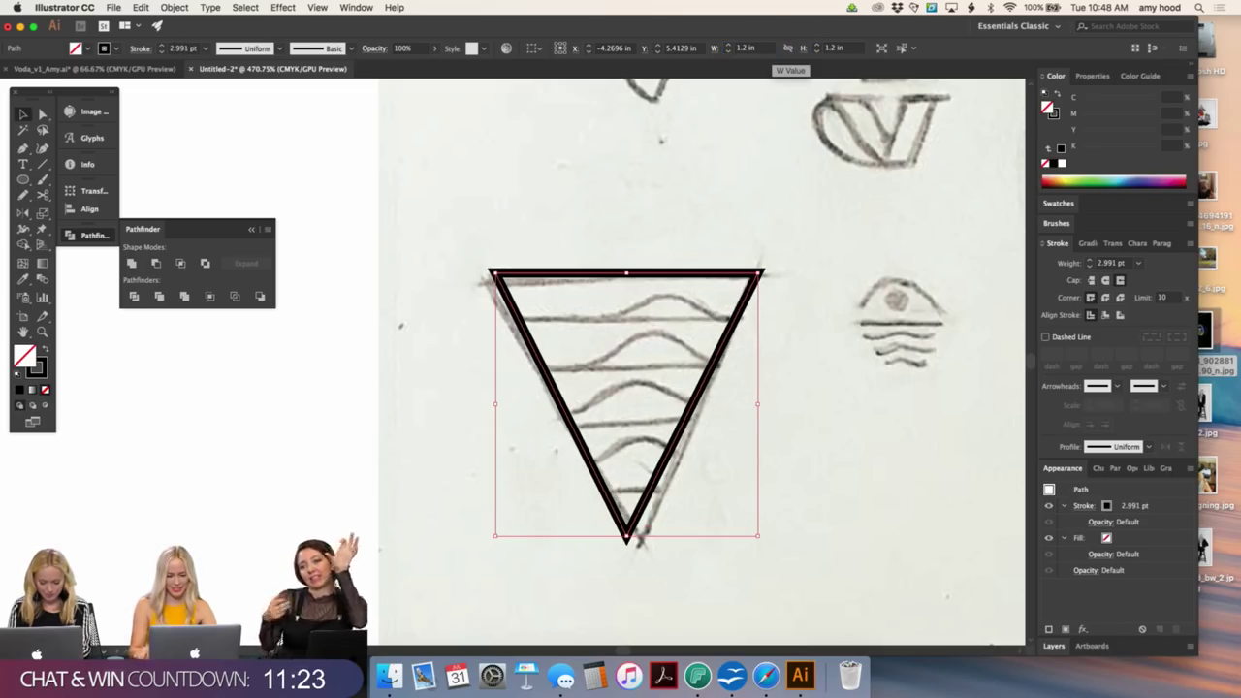
pyautogui.click(779, 330)
# - Inspect the resized triangle's anchor points with Direct Selection, then deselect
pyautogui.press('a')
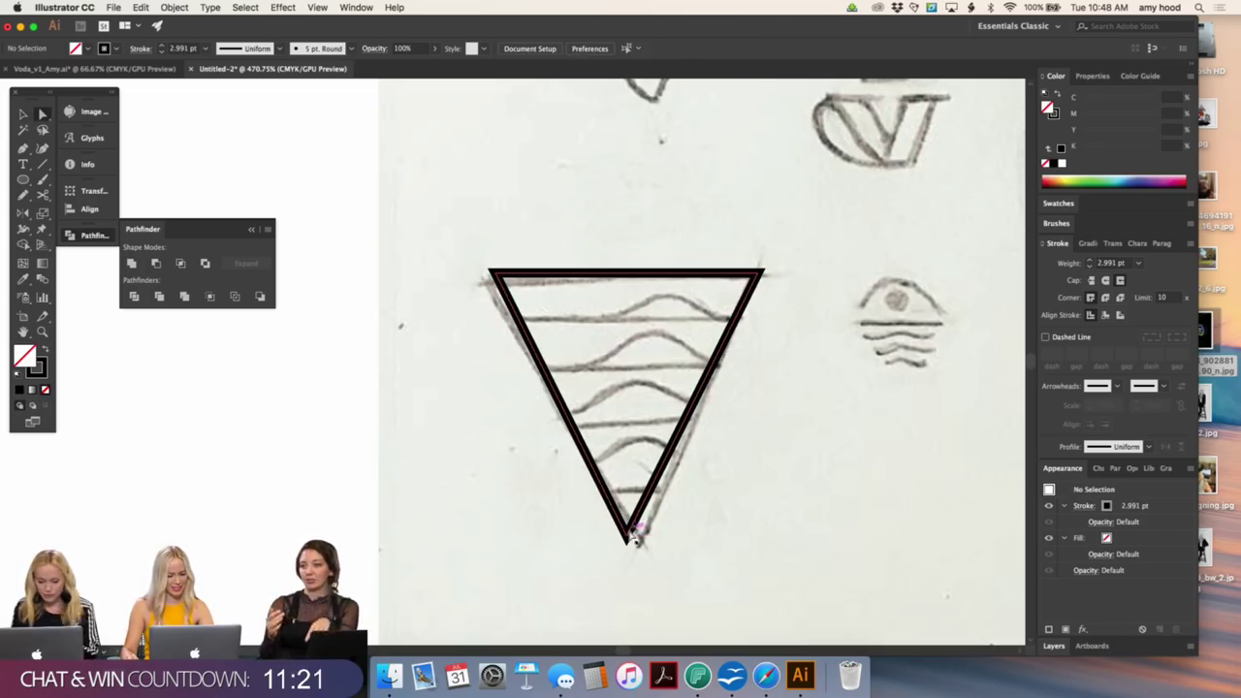
pyautogui.click(630, 531)
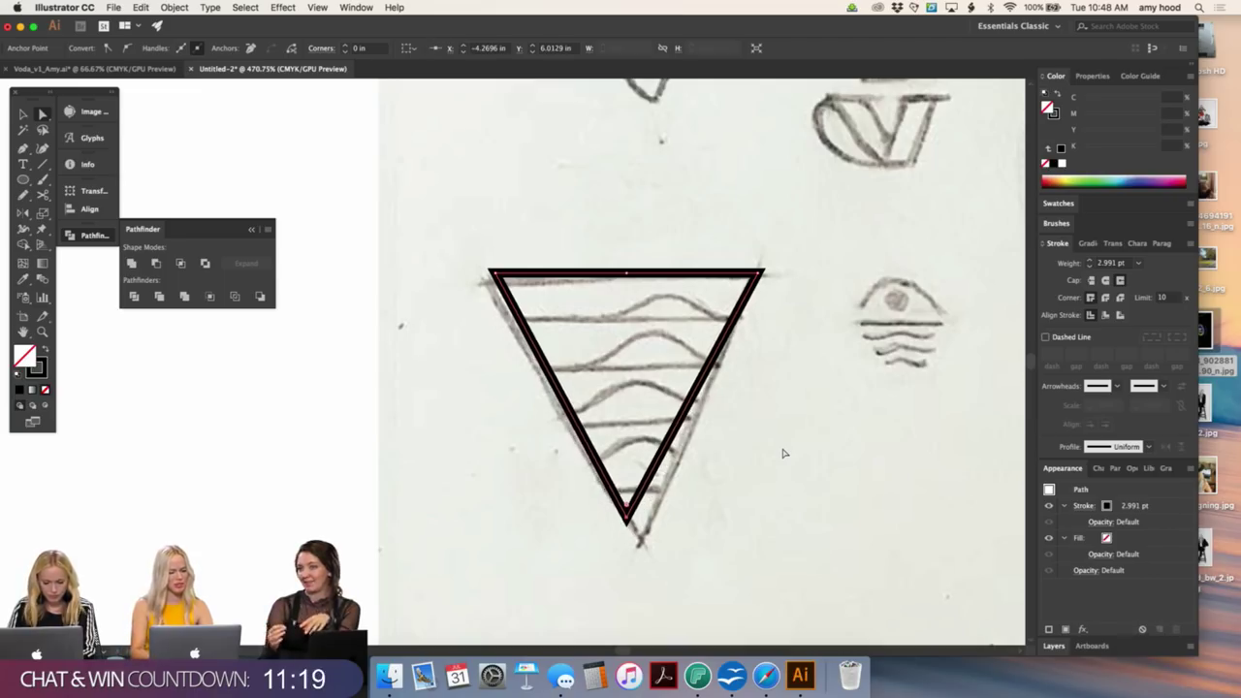
pyautogui.click(785, 453)
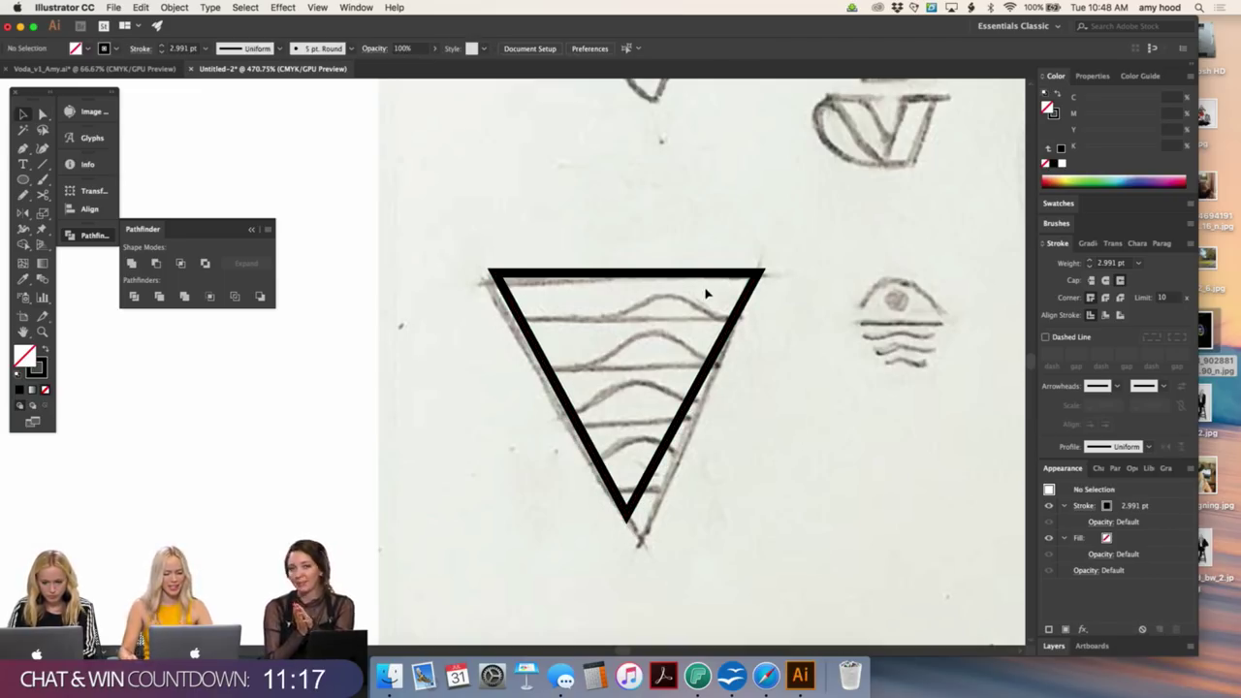
# - Draw a horizontal line across the triangle and duplicate it downward with Option-drag
pyautogui.press('p')
pyautogui.click(499, 322)
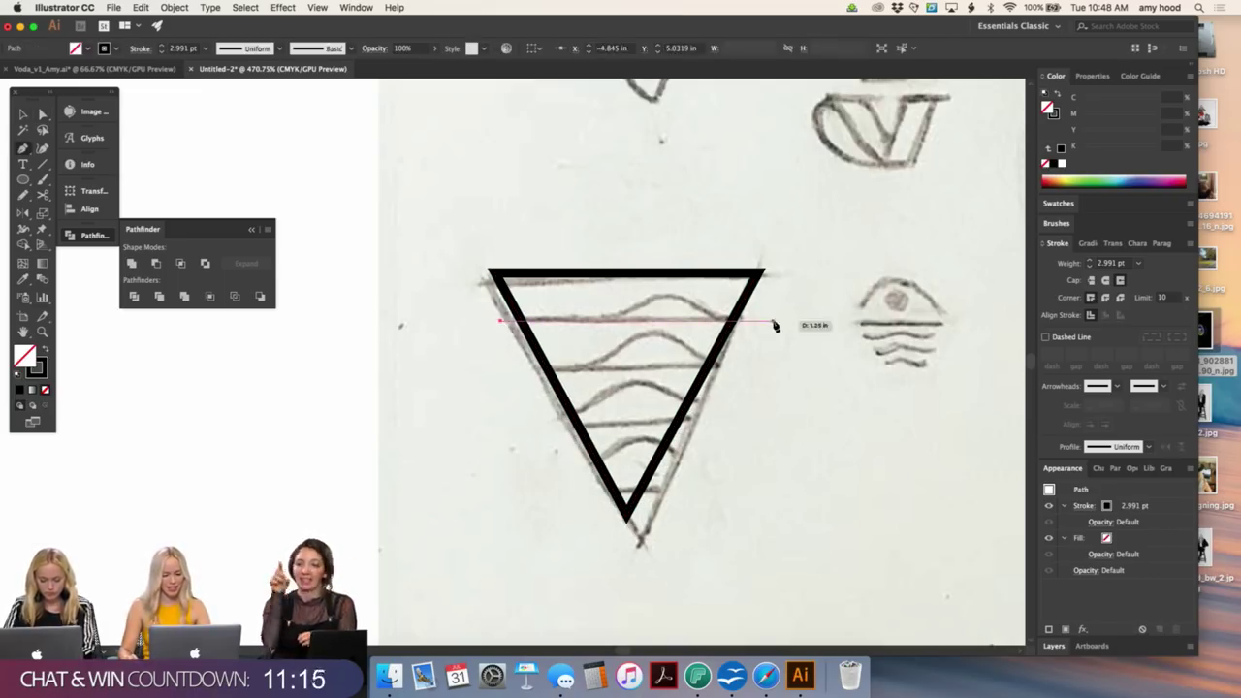
pyautogui.click(754, 323)
pyautogui.press('v')
pyautogui.click(790, 368)
pyautogui.moveTo(706, 324); pyautogui.dragTo(723, 275)
# - Space the horizontal lines evenly with Distribute Vertical Centers, leaving the triangle out
pyautogui.moveTo(782, 230); pyautogui.dragTo(620, 506)
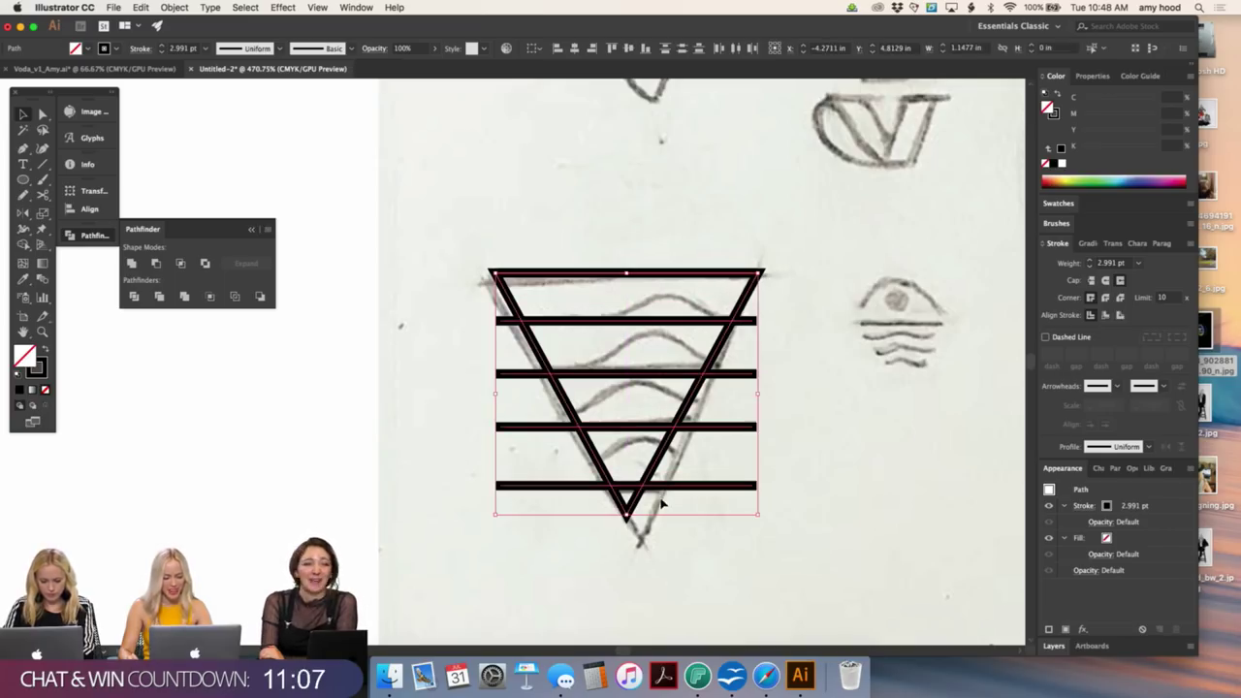
pyautogui.keyDown('shift'); pyautogui.click(664, 452); pyautogui.keyUp('shift')
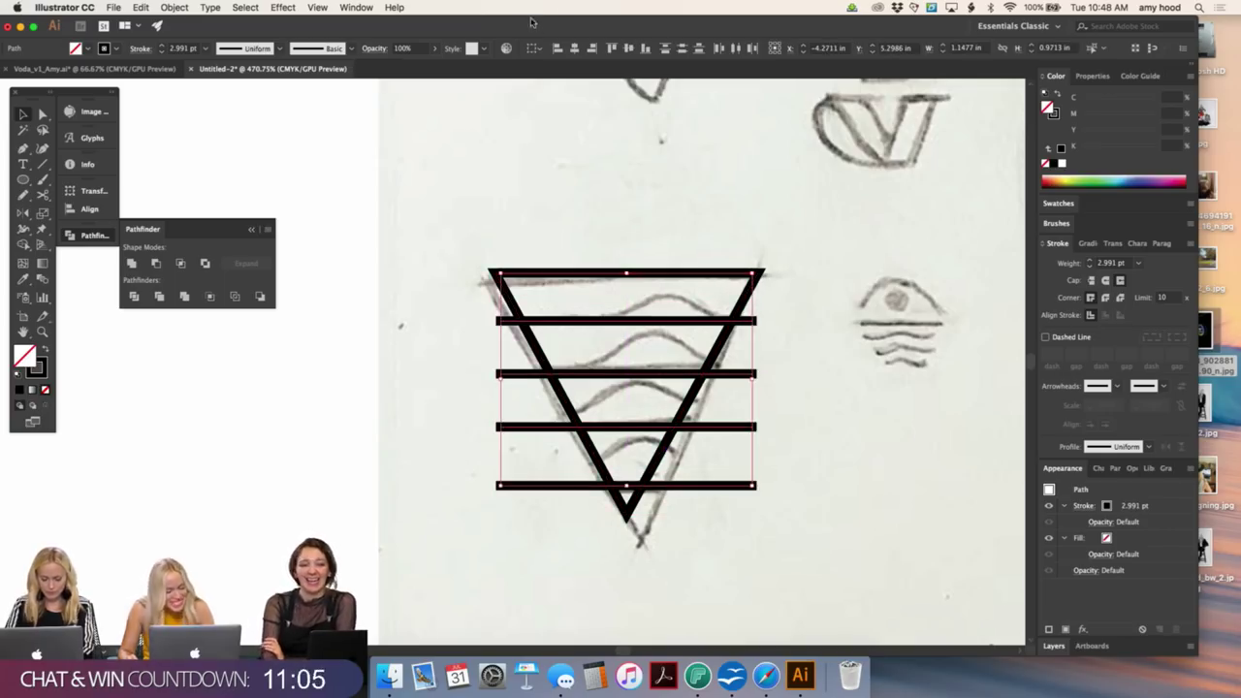
pyautogui.click(682, 47)
pyautogui.click(744, 533)
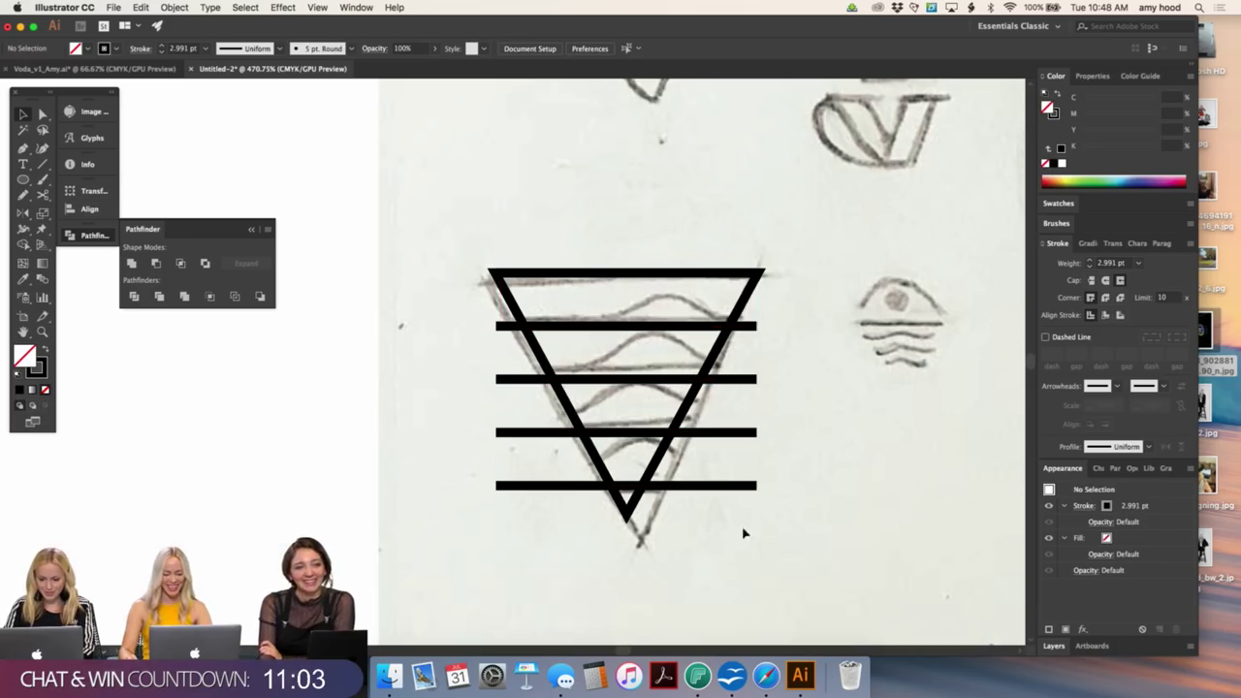
# - Zoom in and start a Pen-drawn wave curve on the upper horizontal line
pyautogui.press('super+equal')
pyautogui.press('super+equal')
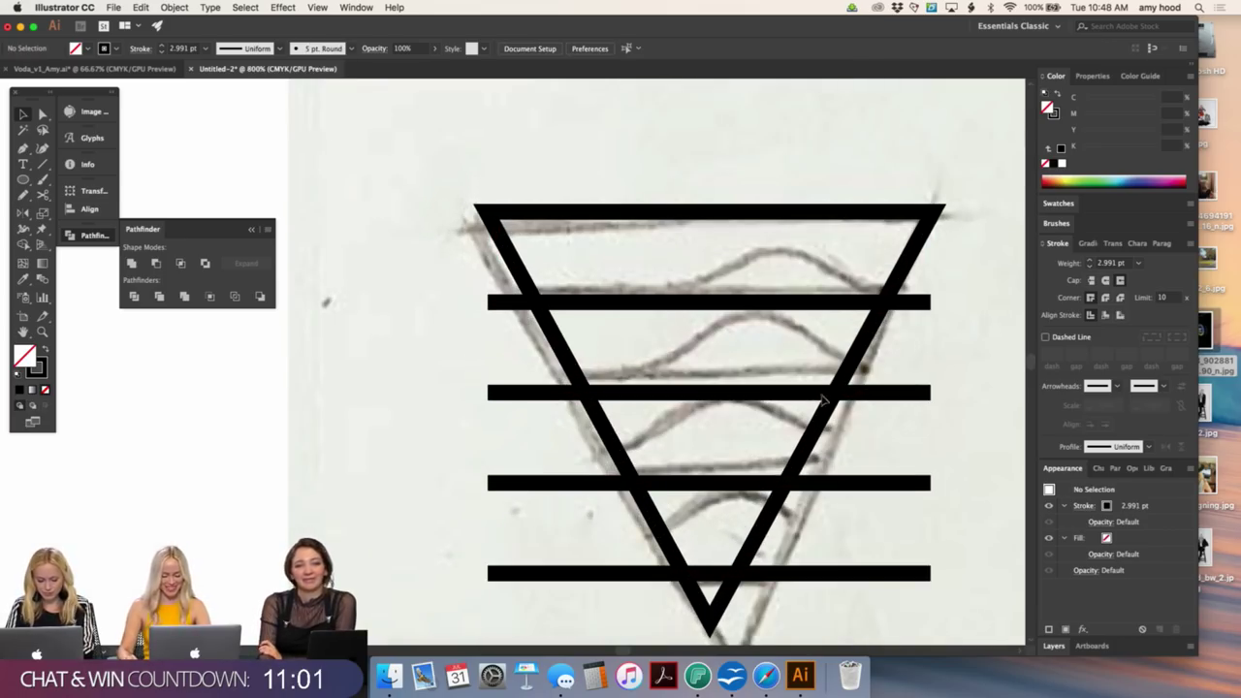
pyautogui.press('p')
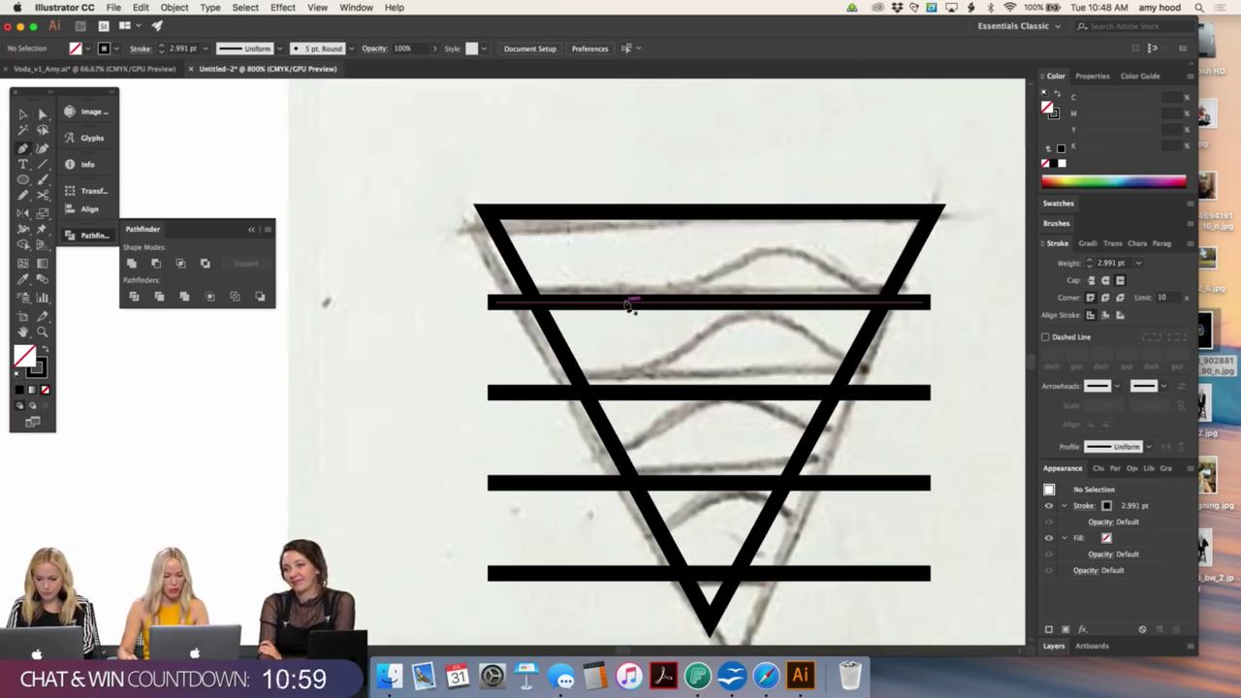
pyautogui.moveTo(623, 302); pyautogui.dragTo(666, 302)
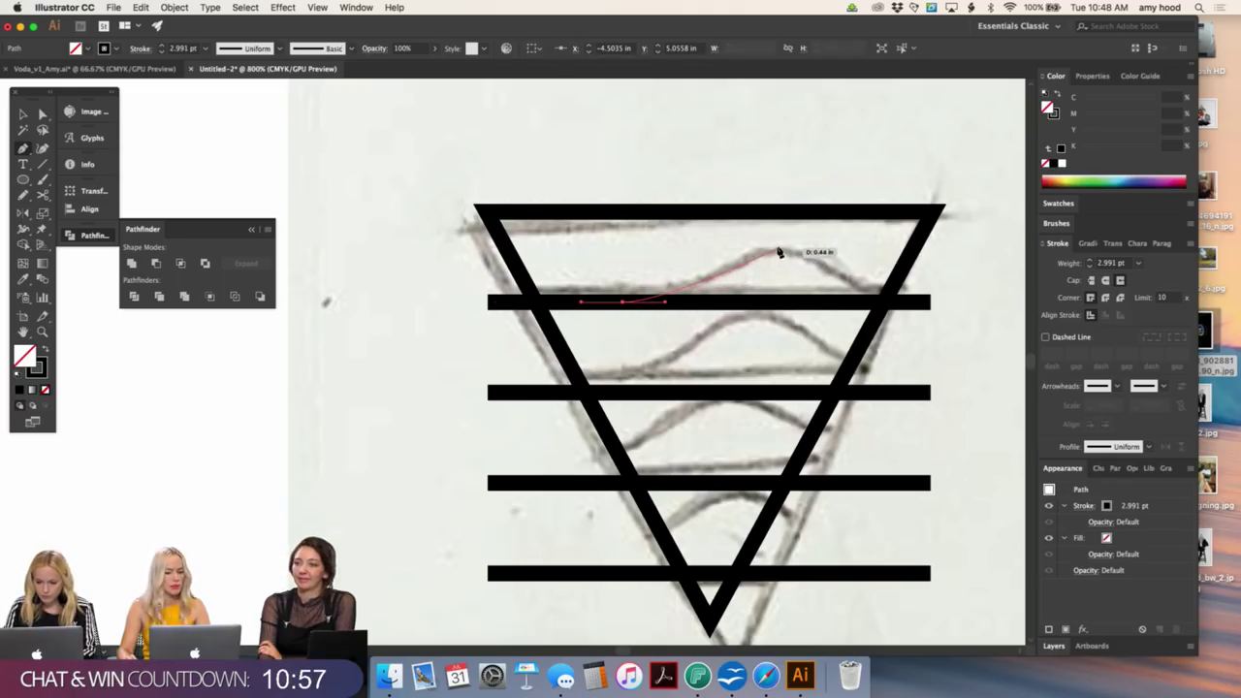
# - Add the wave's crest and return anchor, then drag its end anchor further right along the bar
pyautogui.moveTo(788, 254); pyautogui.dragTo(840, 256)
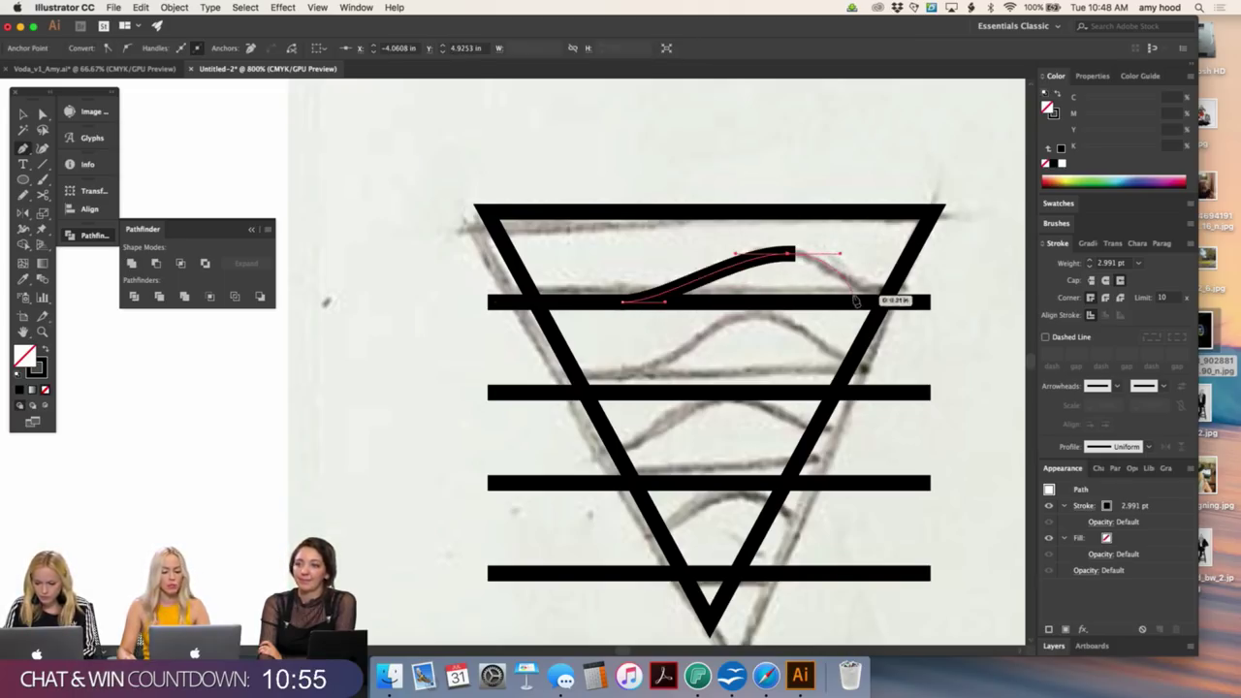
pyautogui.moveTo(866, 303); pyautogui.dragTo(891, 301)
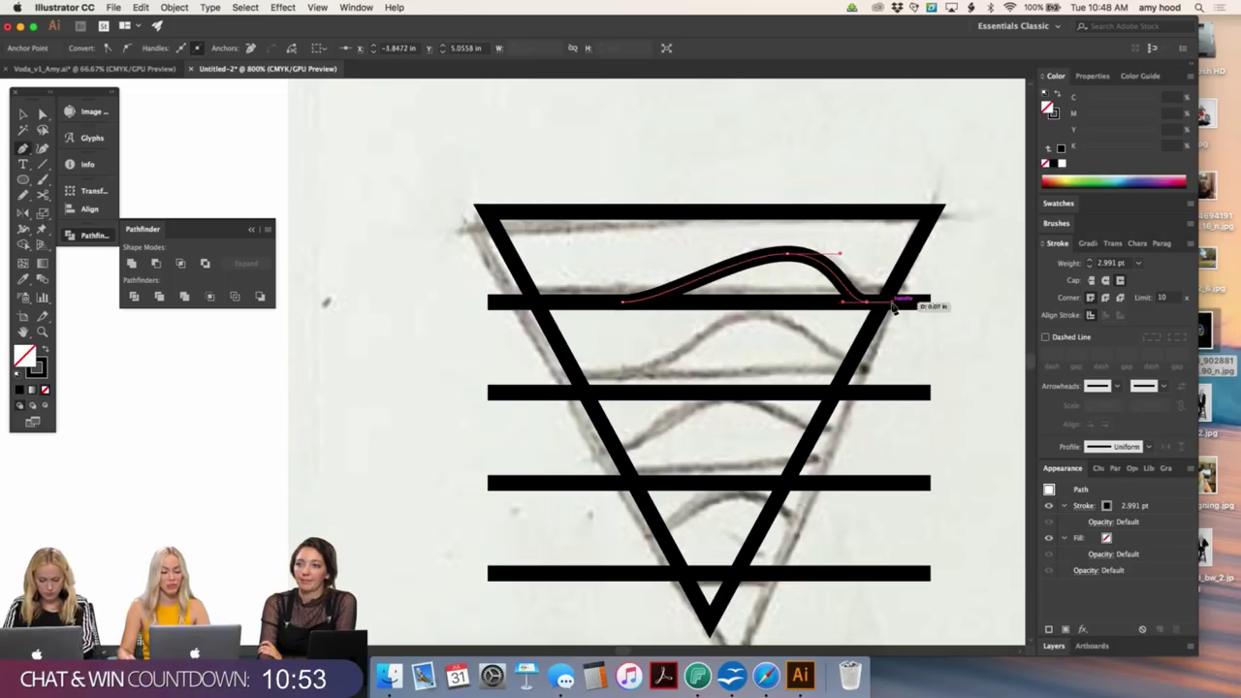
pyautogui.press('a')
pyautogui.click(946, 290)
pyautogui.click(868, 304)
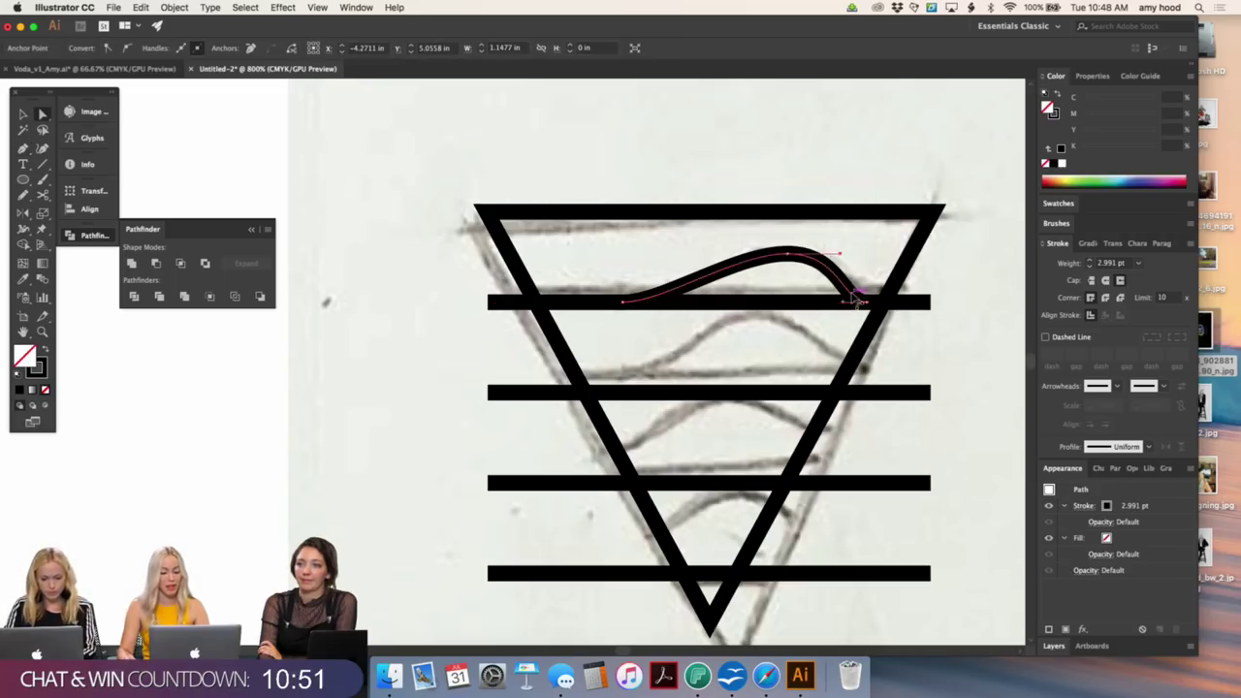
pyautogui.moveTo(868, 304); pyautogui.dragTo(907, 302)
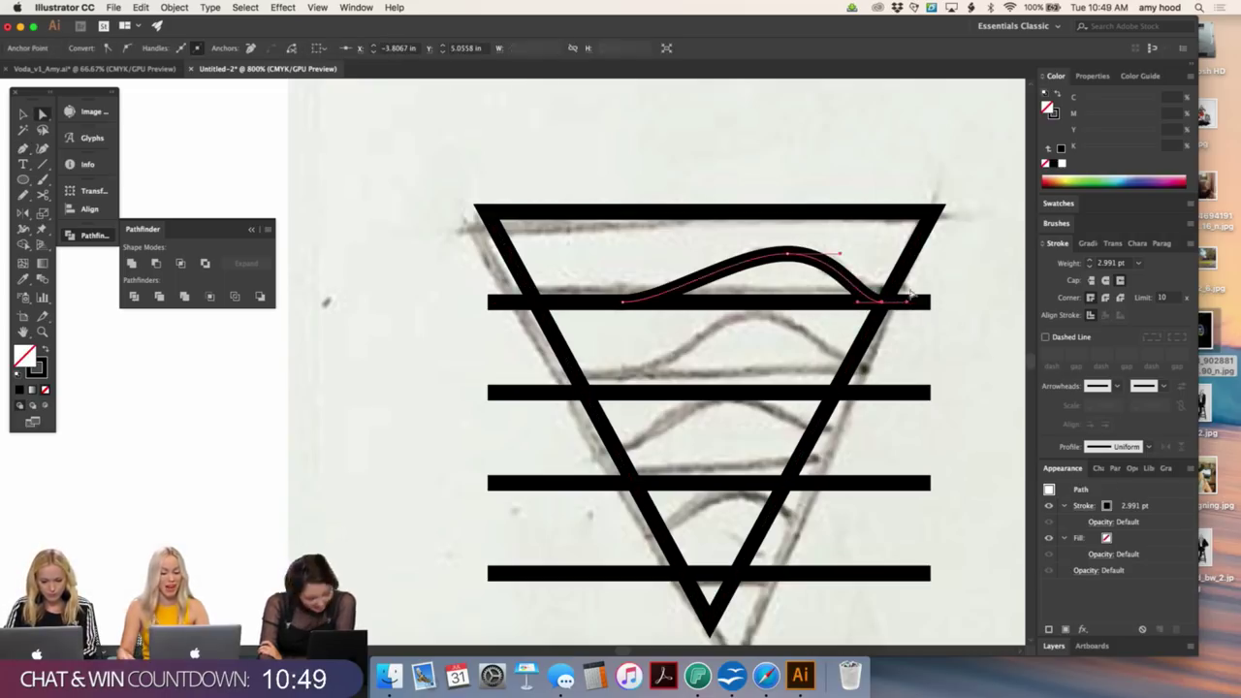
pyautogui.click(941, 279)
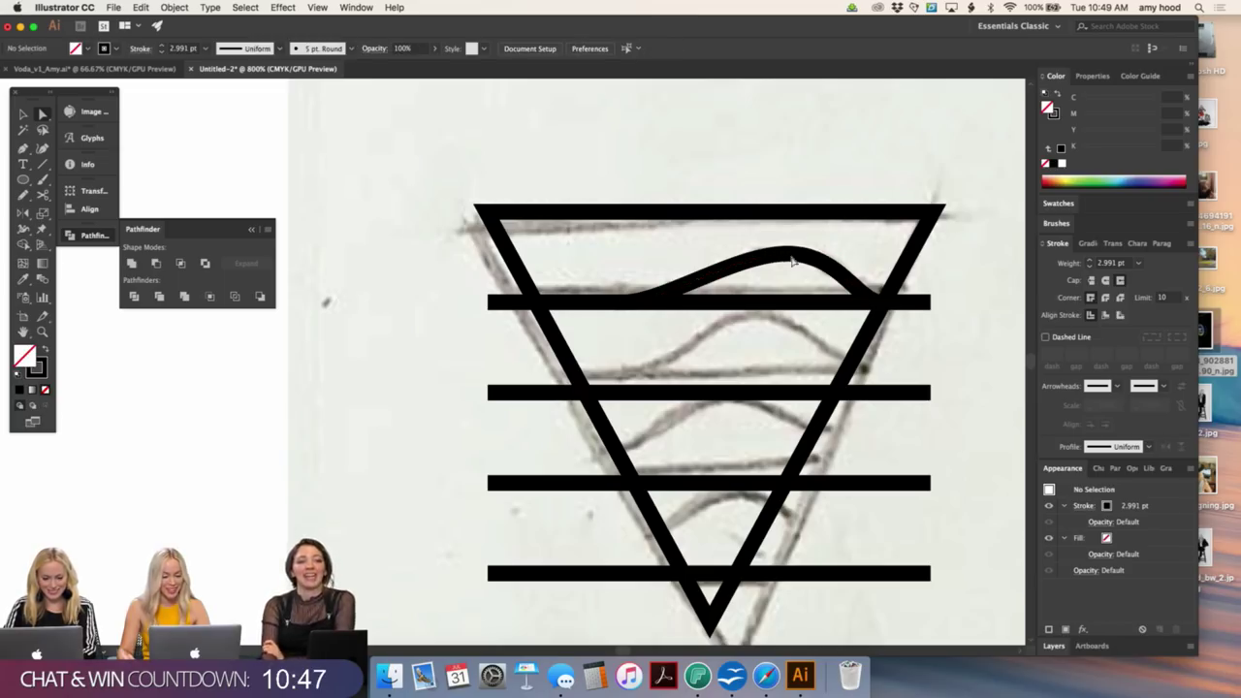
# - Inspect the wave's crest anchor and the whole curve, then deselect
pyautogui.click(787, 255)
pyautogui.click(734, 257)
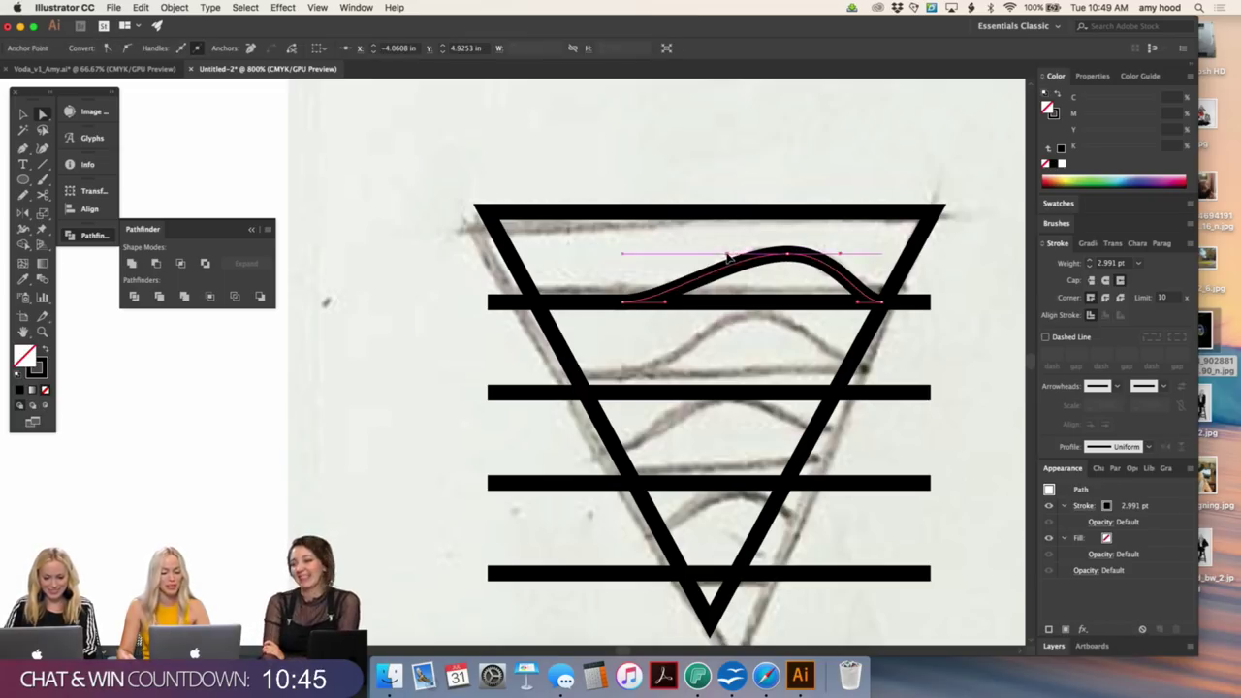
pyautogui.press('v')
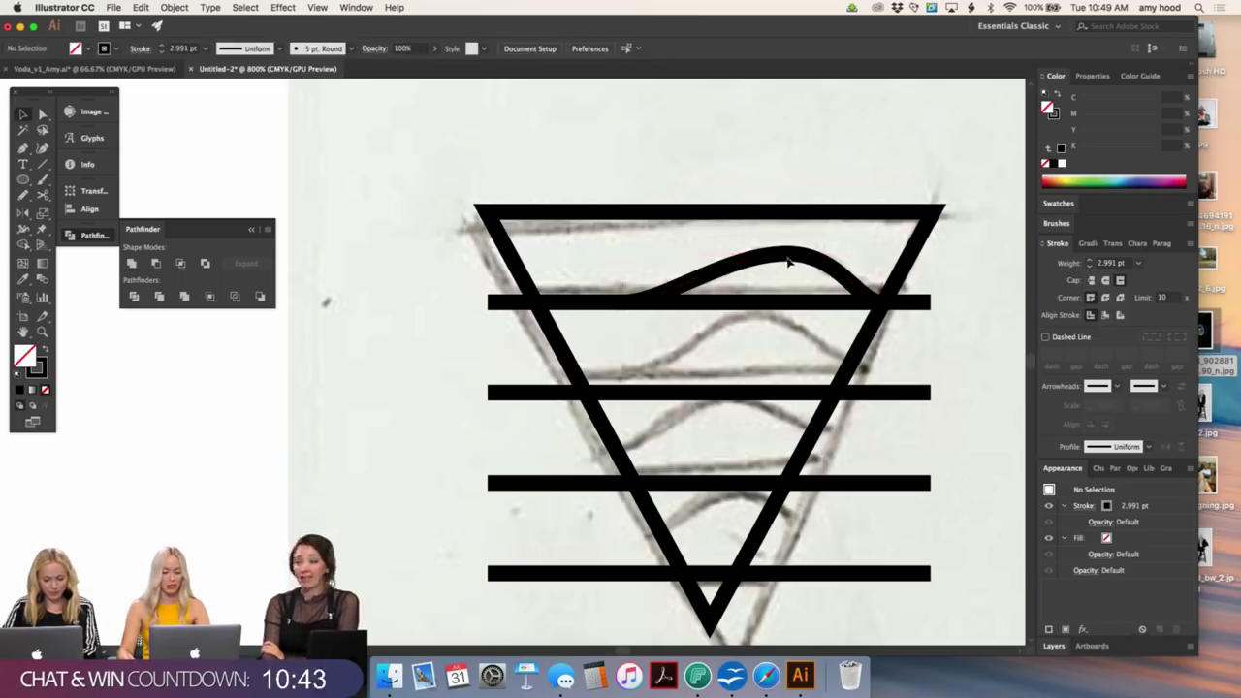
pyautogui.click(797, 258)
pyautogui.click(943, 274)
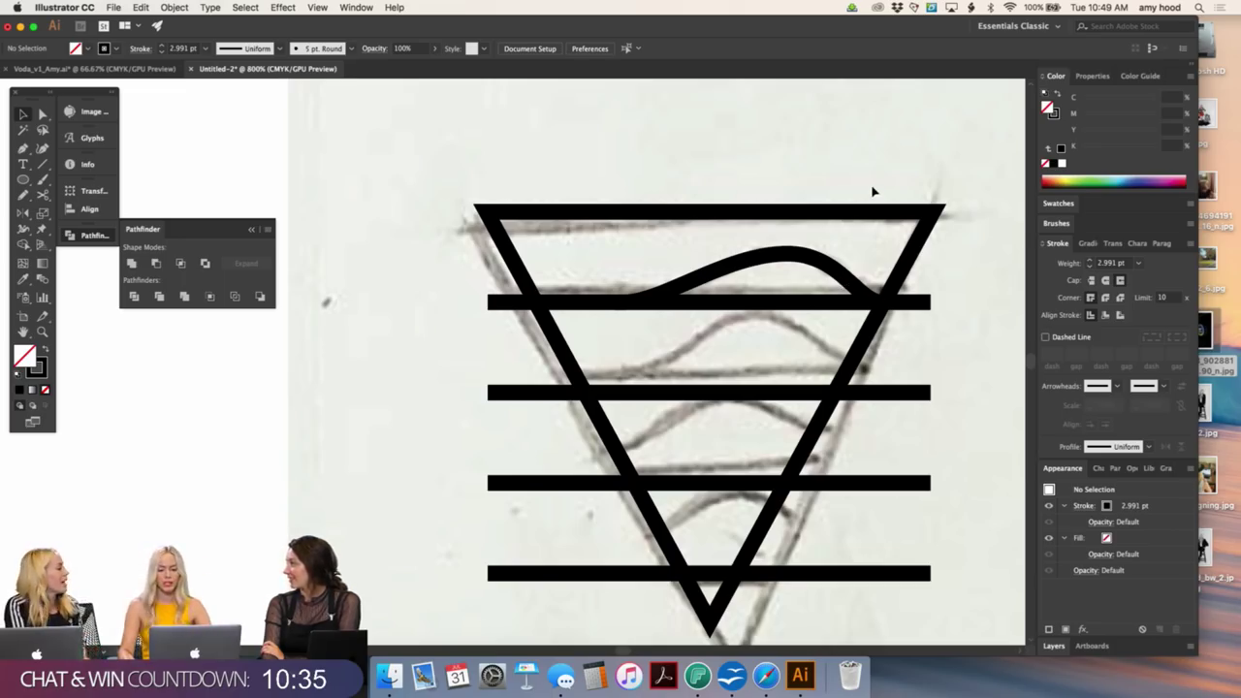
# - Copy the wave down onto the next bar and try reshaping it, undoing the resize
pyautogui.moveTo(781, 257); pyautogui.dragTo(792, 351)
pyautogui.click(894, 347)
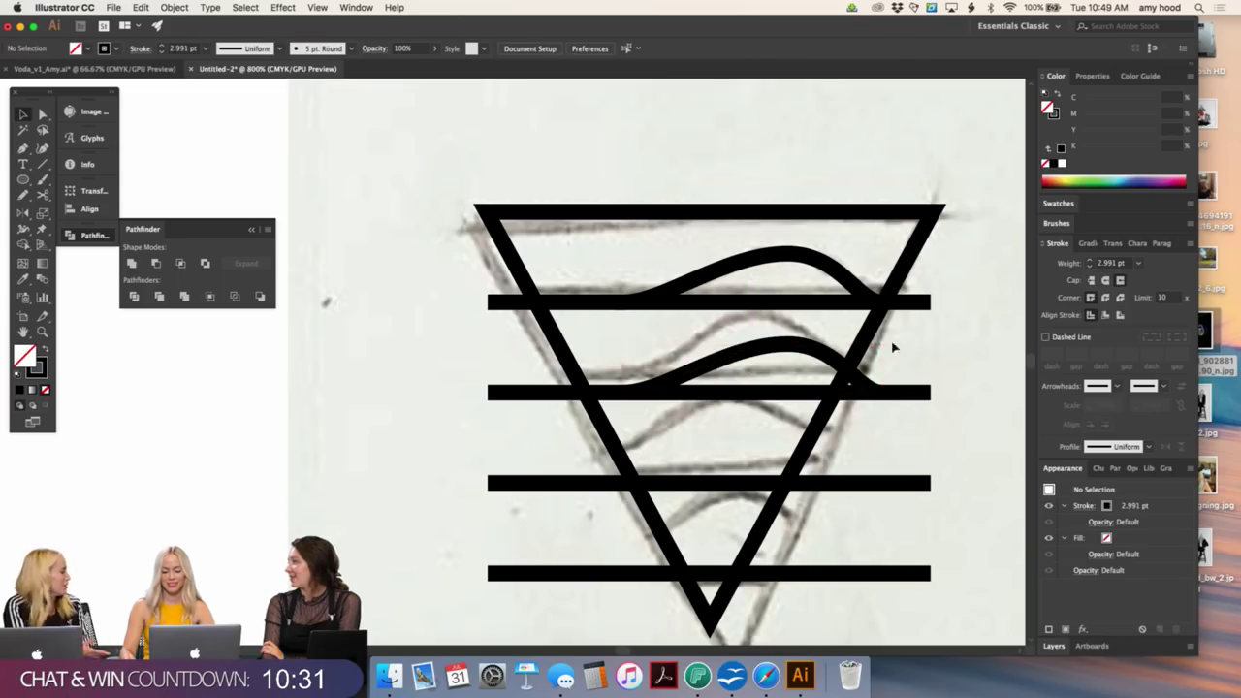
pyautogui.click(821, 346)
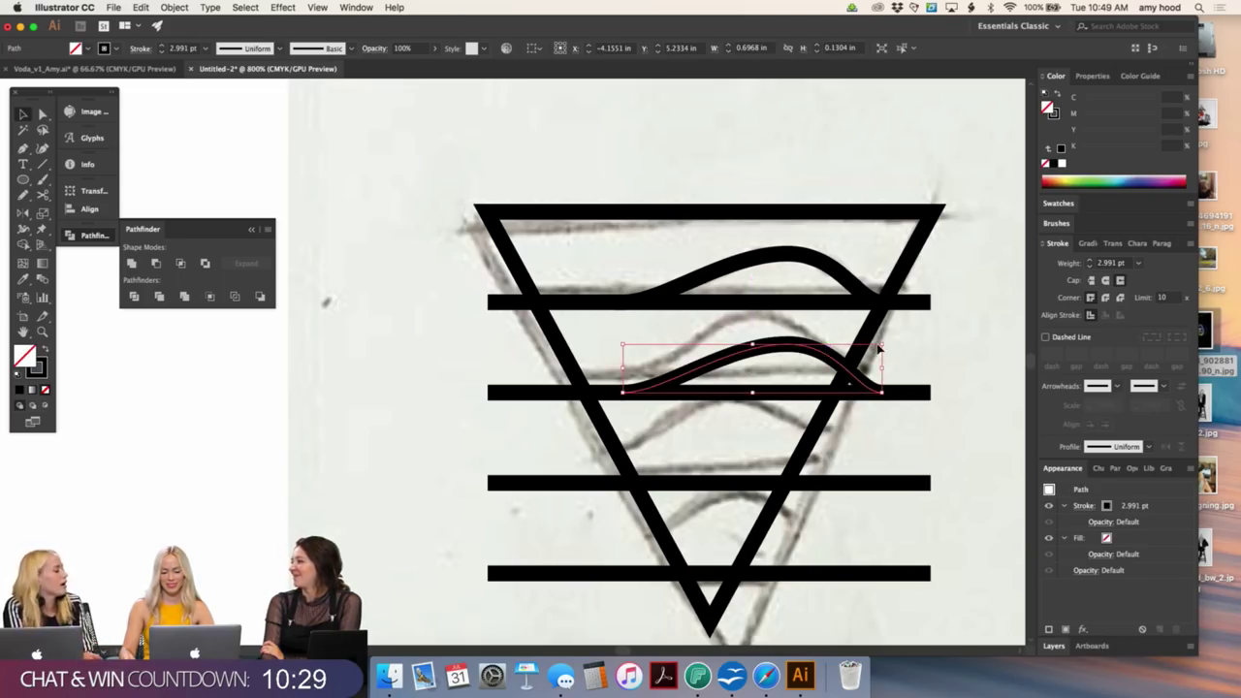
pyautogui.moveTo(883, 342); pyautogui.dragTo(845, 368)
pyautogui.click(890, 349)
pyautogui.click(863, 370)
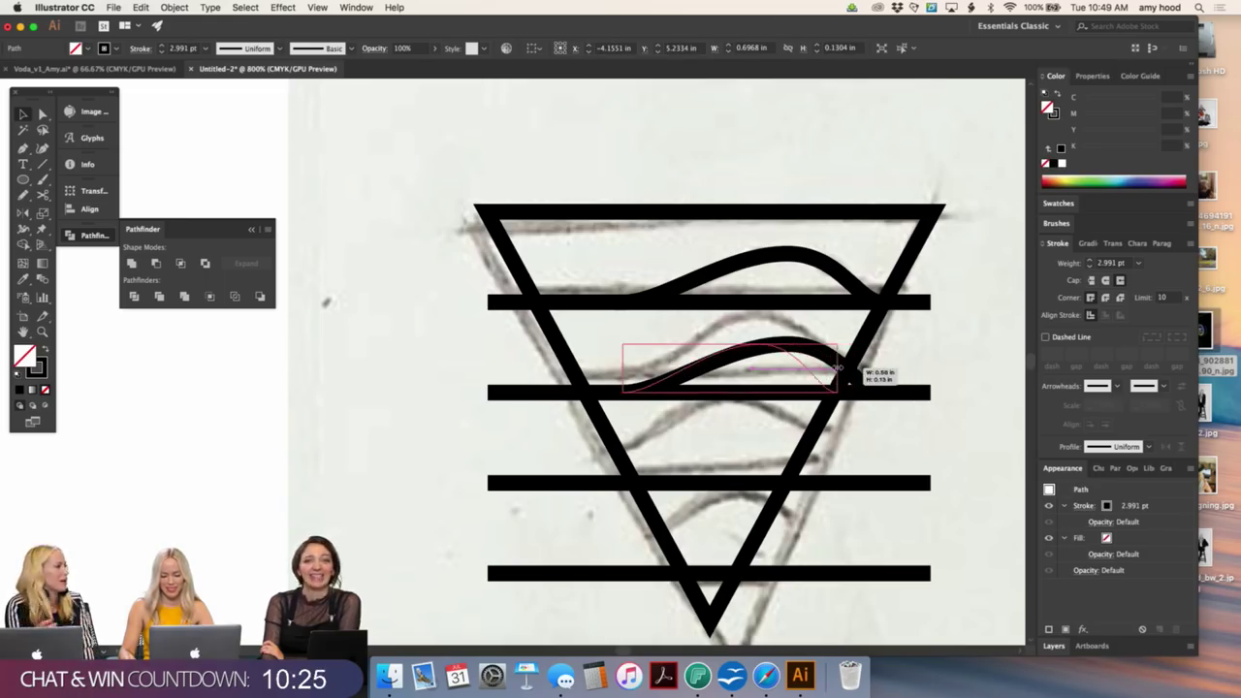
pyautogui.hotkey('ctrl', 'z')
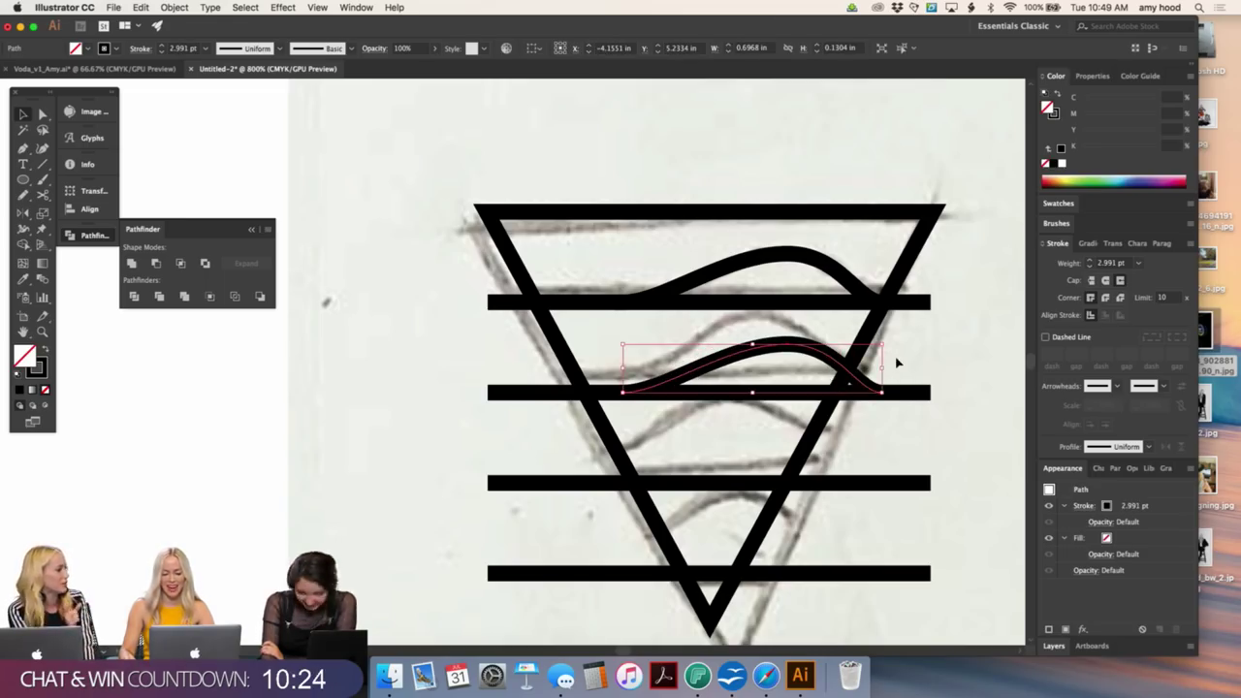
# - Try enlarging the top wave curve, then undo the change
pyautogui.press('a')
pyautogui.click(692, 281)
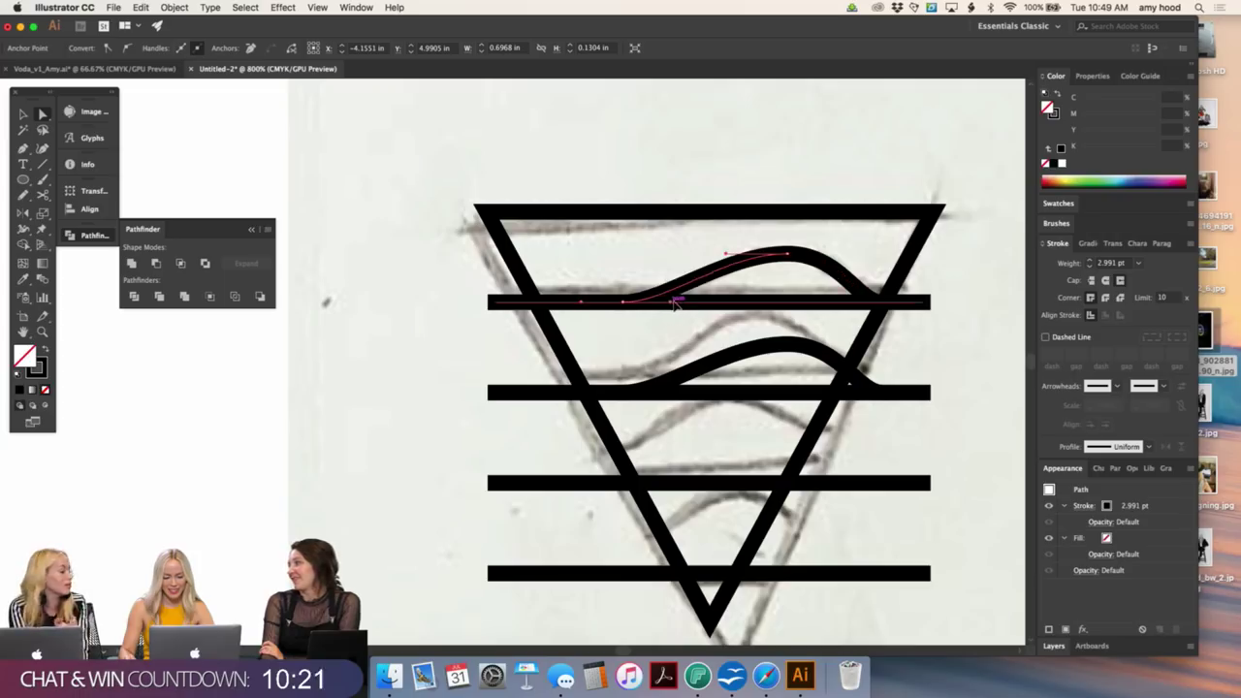
pyautogui.press('v')
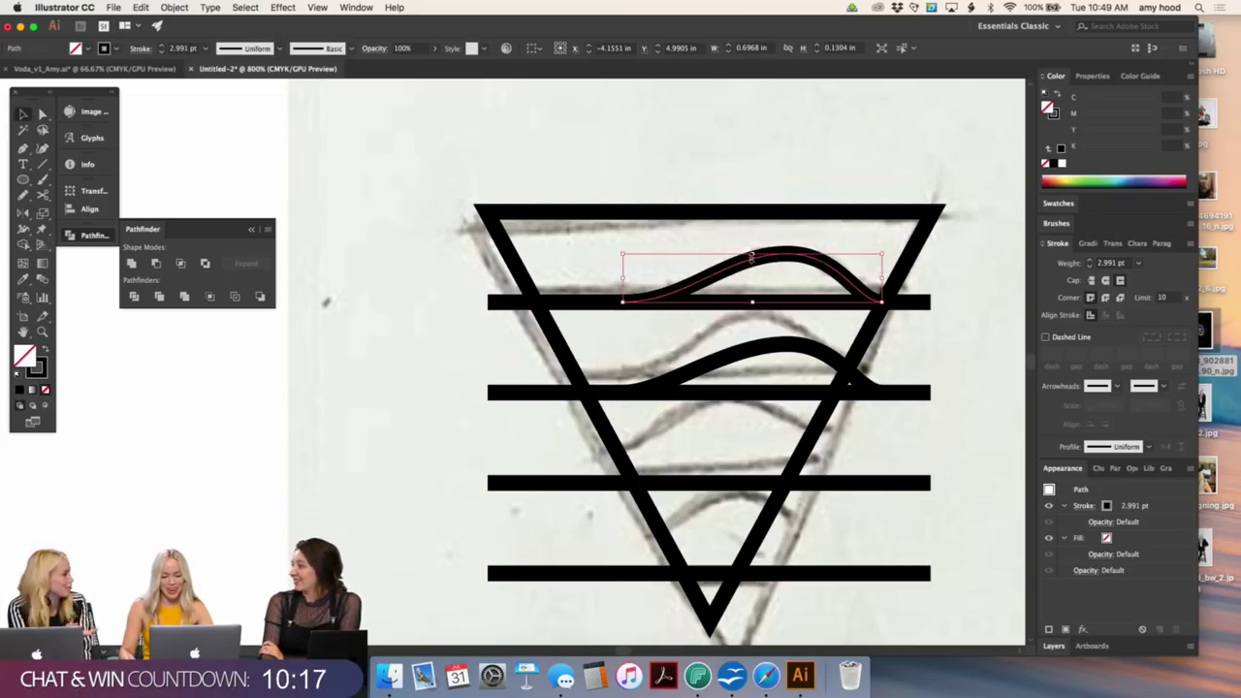
pyautogui.moveTo(753, 254); pyautogui.dragTo(752, 247)
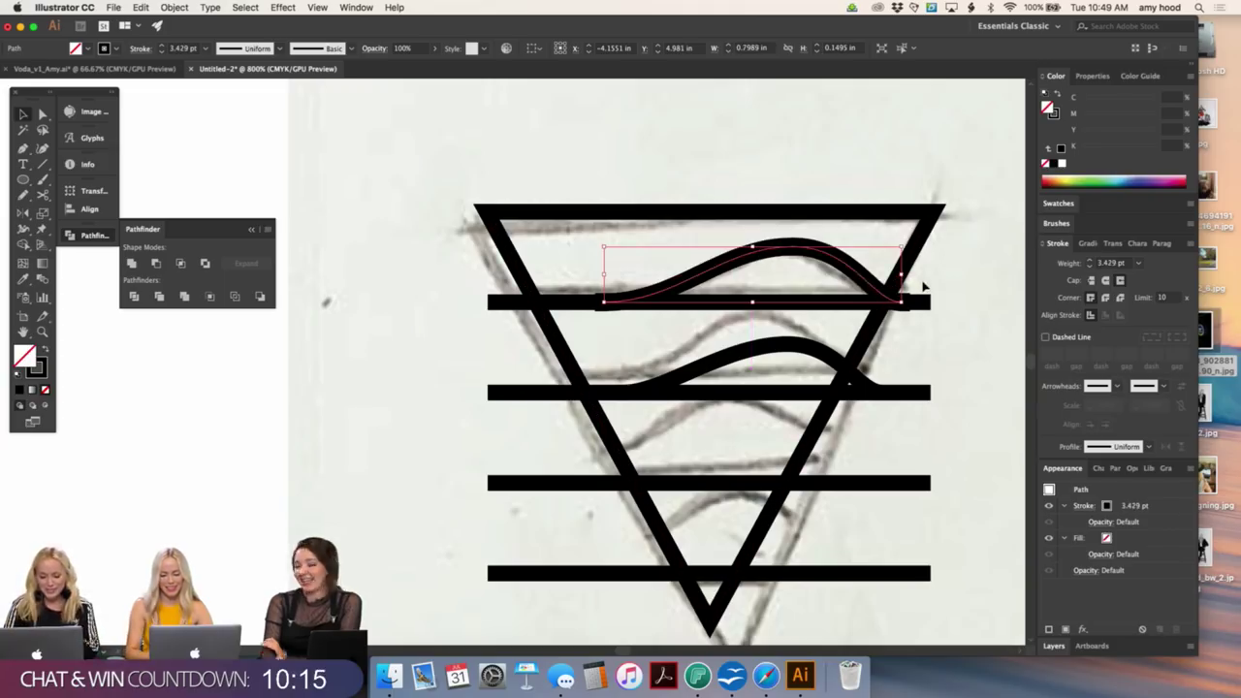
pyautogui.press('super+z')
pyautogui.click(925, 287)
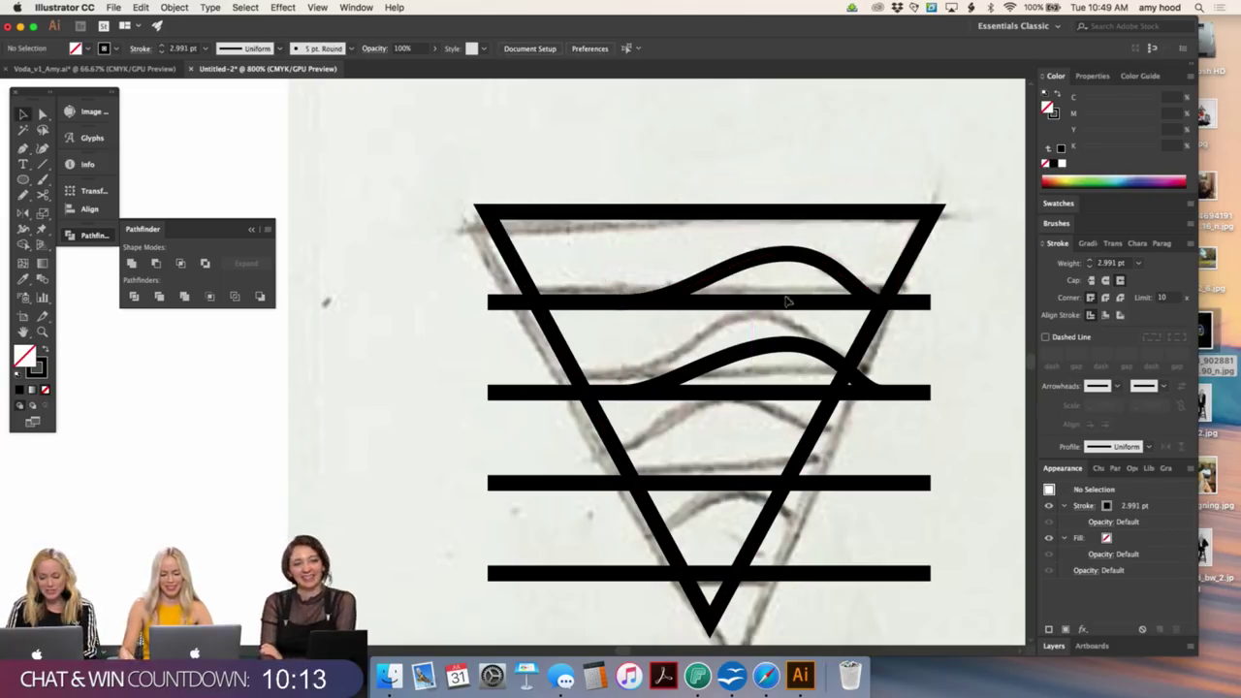
# - Copy the top wave onto the middle bar, widen it leftward, and drop another copy onto the third bar
pyautogui.moveTo(827, 270); pyautogui.dragTo(822, 357)
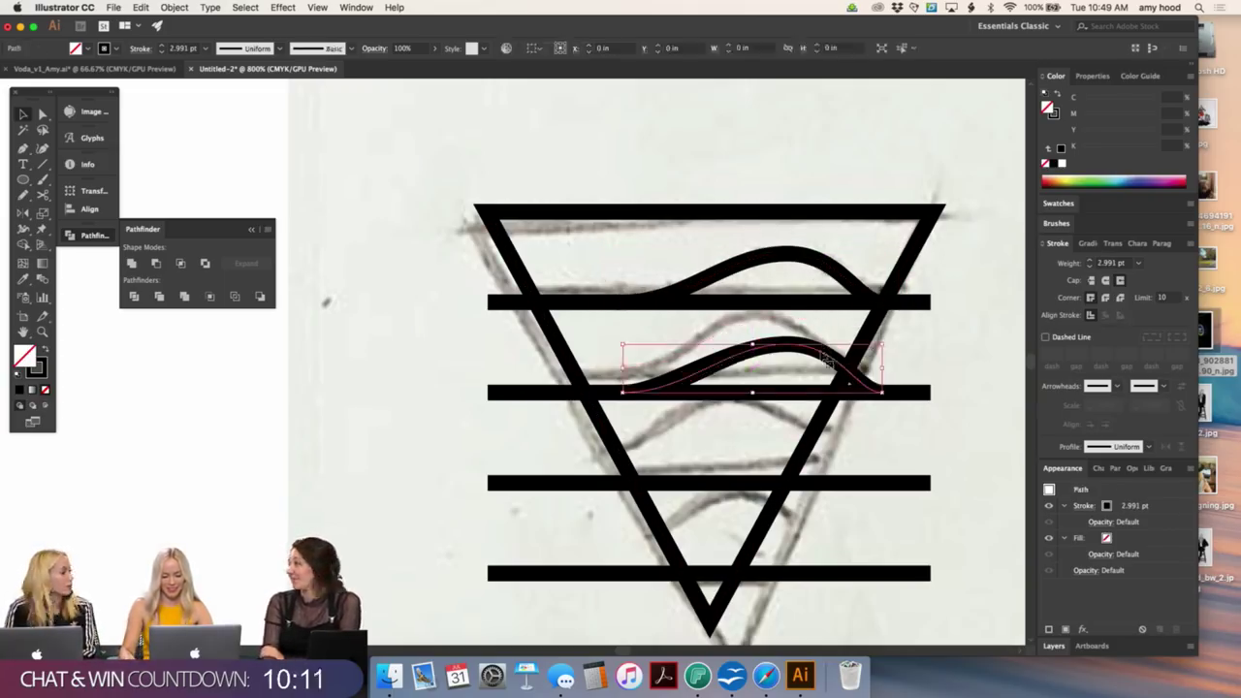
pyautogui.press('super+z')
pyautogui.press('super+shift+z')
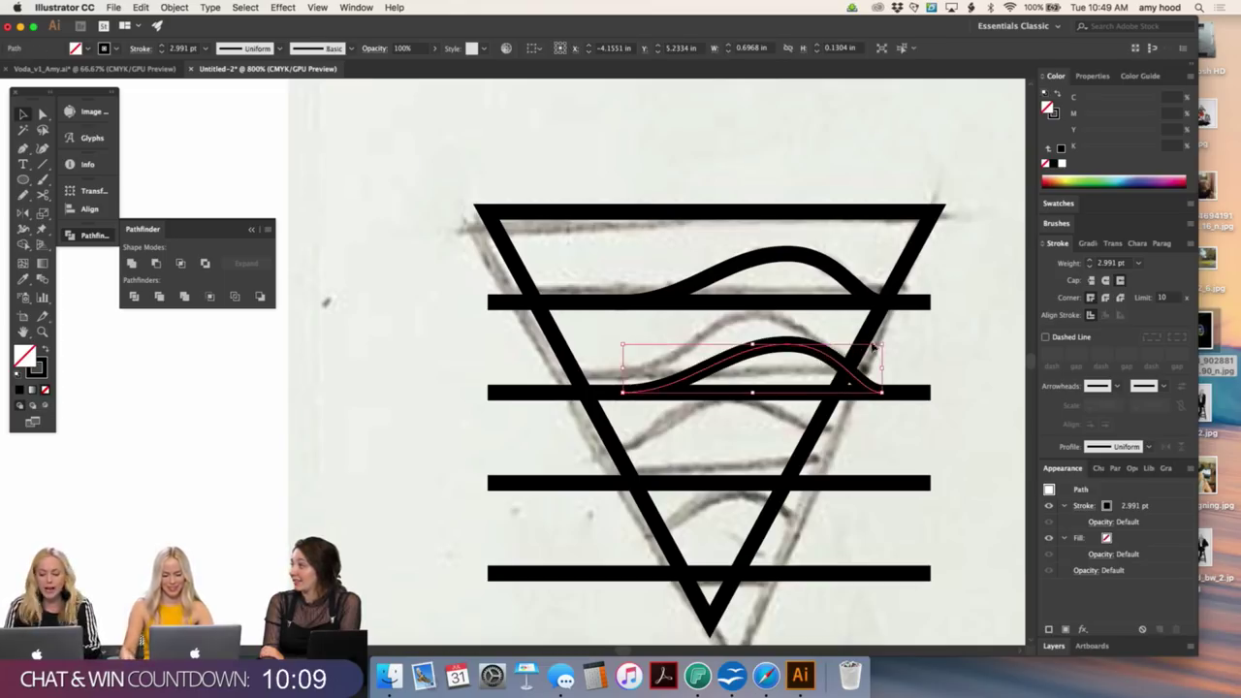
pyautogui.moveTo(620, 344); pyautogui.dragTo(584, 337)
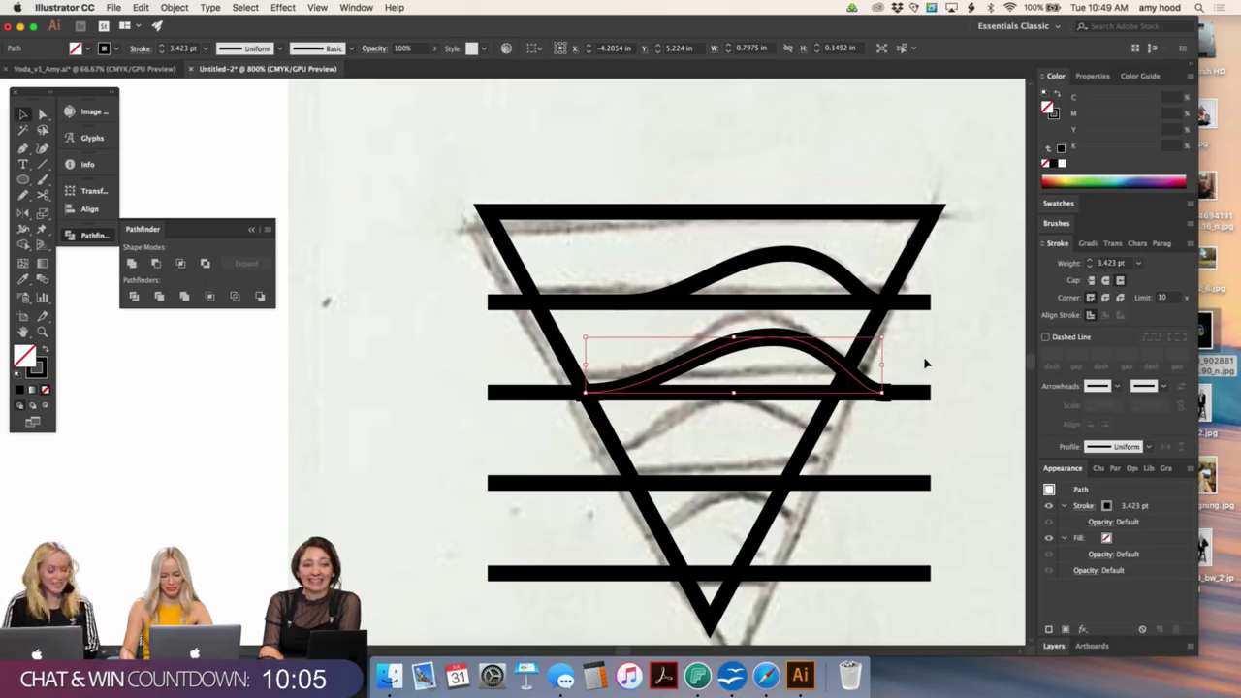
pyautogui.press('Left')
pyautogui.press('Left')
pyautogui.press('Left')
pyautogui.press('Left')
pyautogui.press('Left')
pyautogui.press('Left')
pyautogui.click(925, 363)
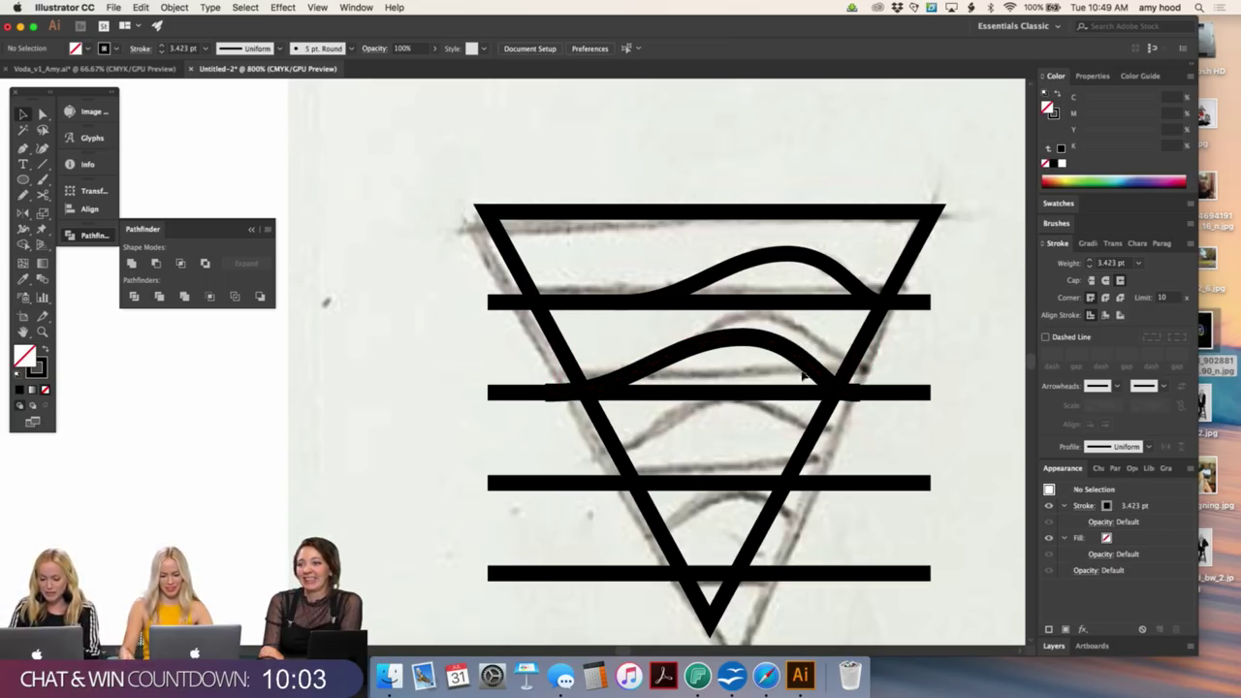
pyautogui.moveTo(786, 356); pyautogui.dragTo(776, 441)
# - Nudge the third-bar wave and stretch it larger and further left
pyautogui.press('Left')
pyautogui.press('Left')
pyautogui.press('Left')
pyautogui.press('Left')
pyautogui.press('Left')
pyautogui.press('Left')
pyautogui.press('Left')
pyautogui.press('Left')
pyautogui.press('Left')
pyautogui.press('Left')
pyautogui.press('Left')
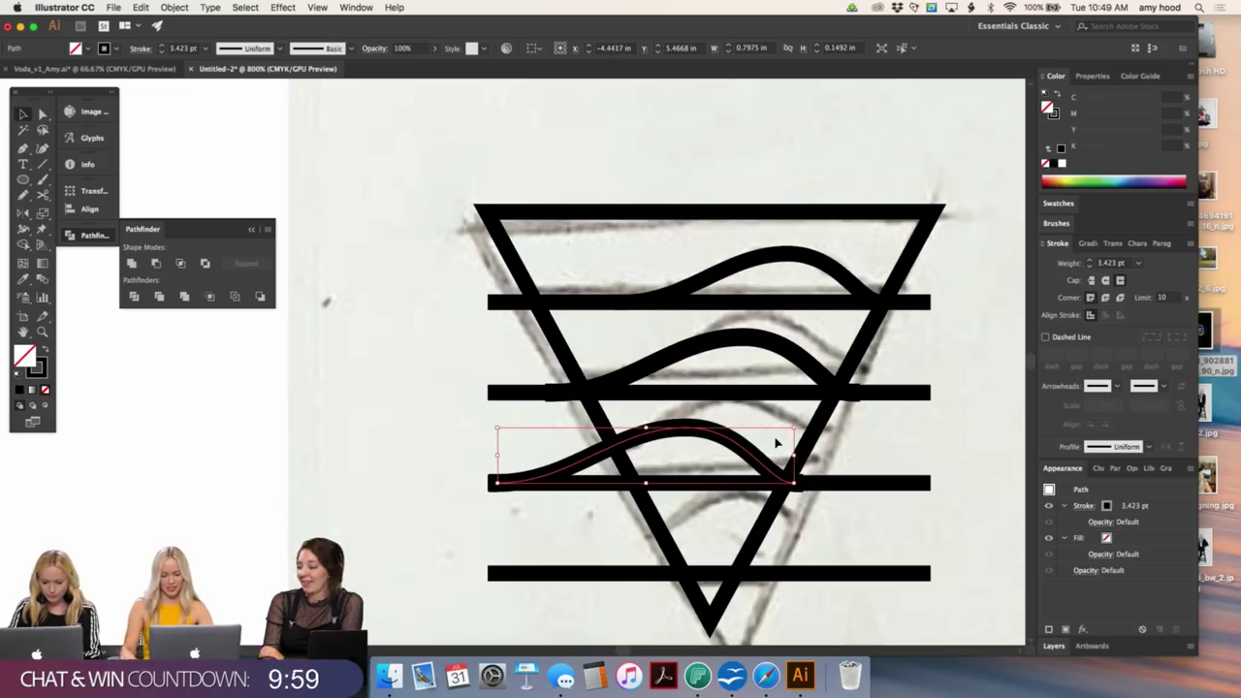
pyautogui.press('Right')
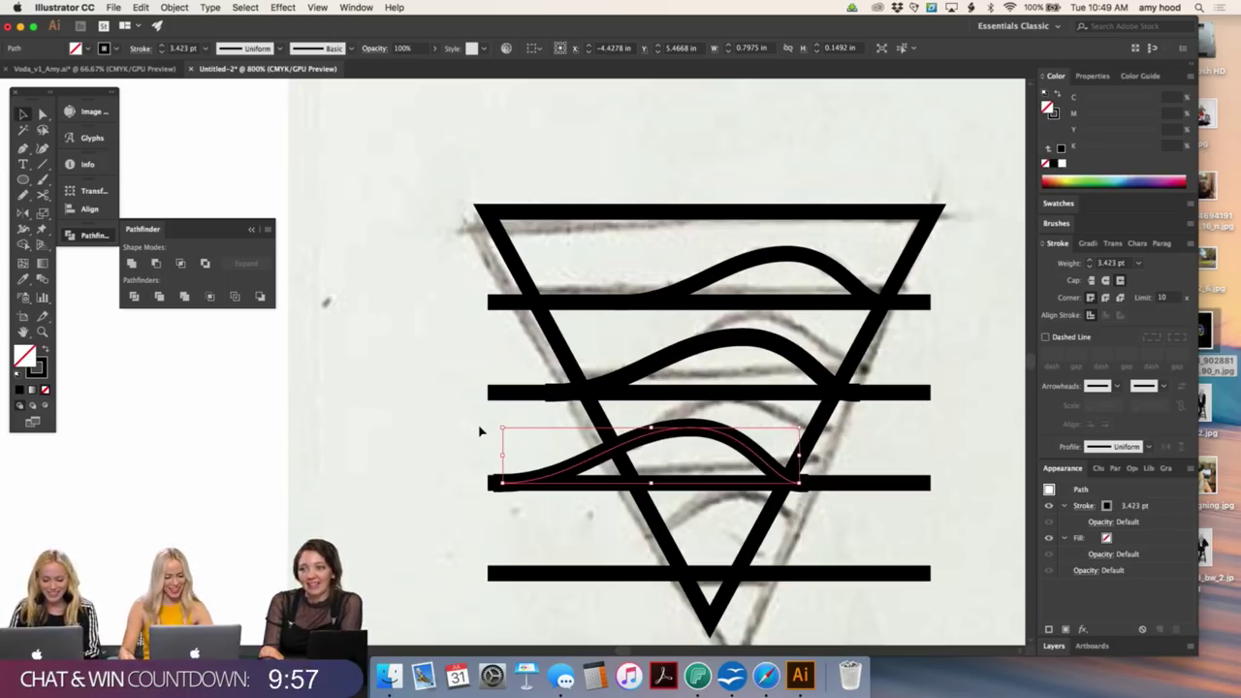
pyautogui.moveTo(504, 431); pyautogui.dragTo(476, 417)
pyautogui.moveTo(460, 413); pyautogui.dragTo(448, 415)
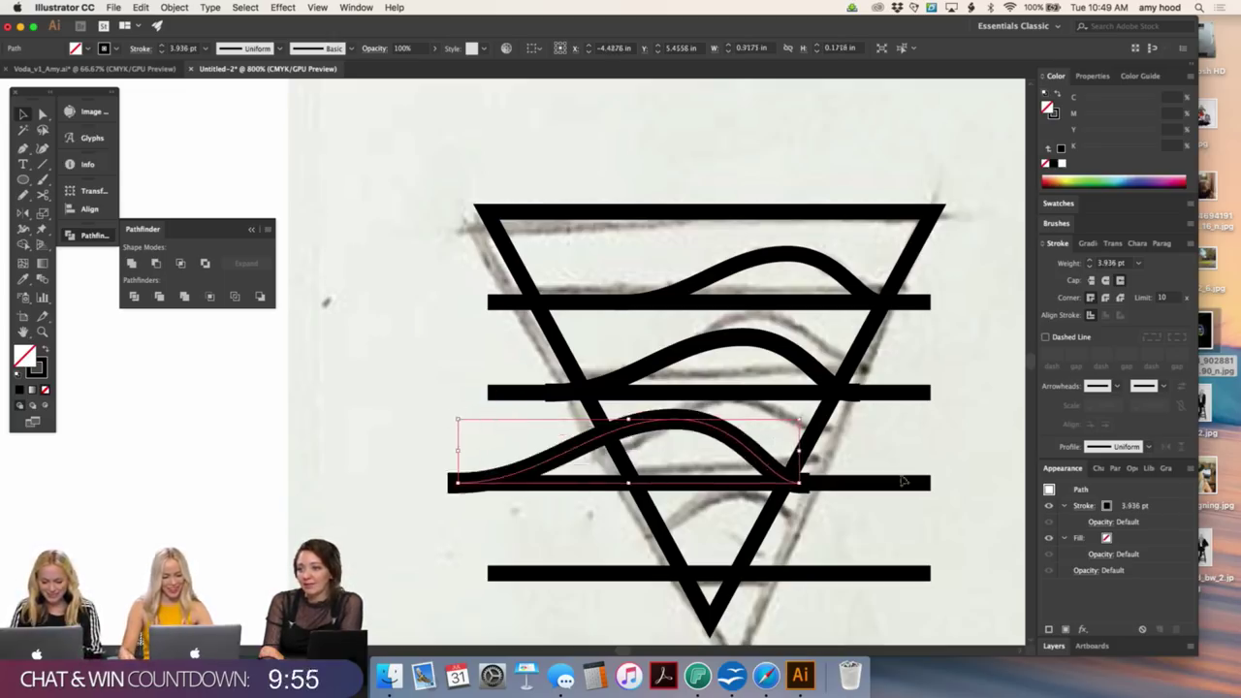
pyautogui.click(846, 453)
# - Copy the wave onto the bottom bar, shift and enlarge it leftward, then undo the last edits
pyautogui.keyDown('alt'); pyautogui.moveTo(713, 427); pyautogui.dragTo(714, 517); pyautogui.keyUp('alt')
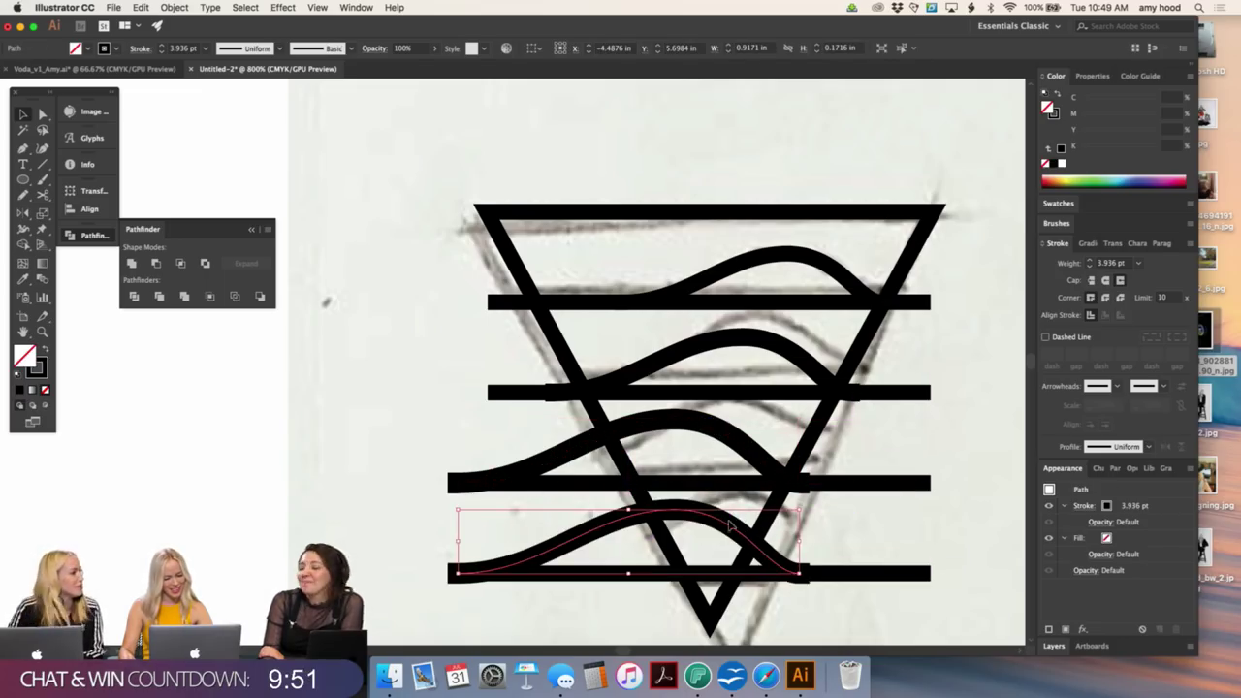
pyautogui.press('Left')
pyautogui.press('Left')
pyautogui.press('Left')
pyautogui.press('Left')
pyautogui.press('Left')
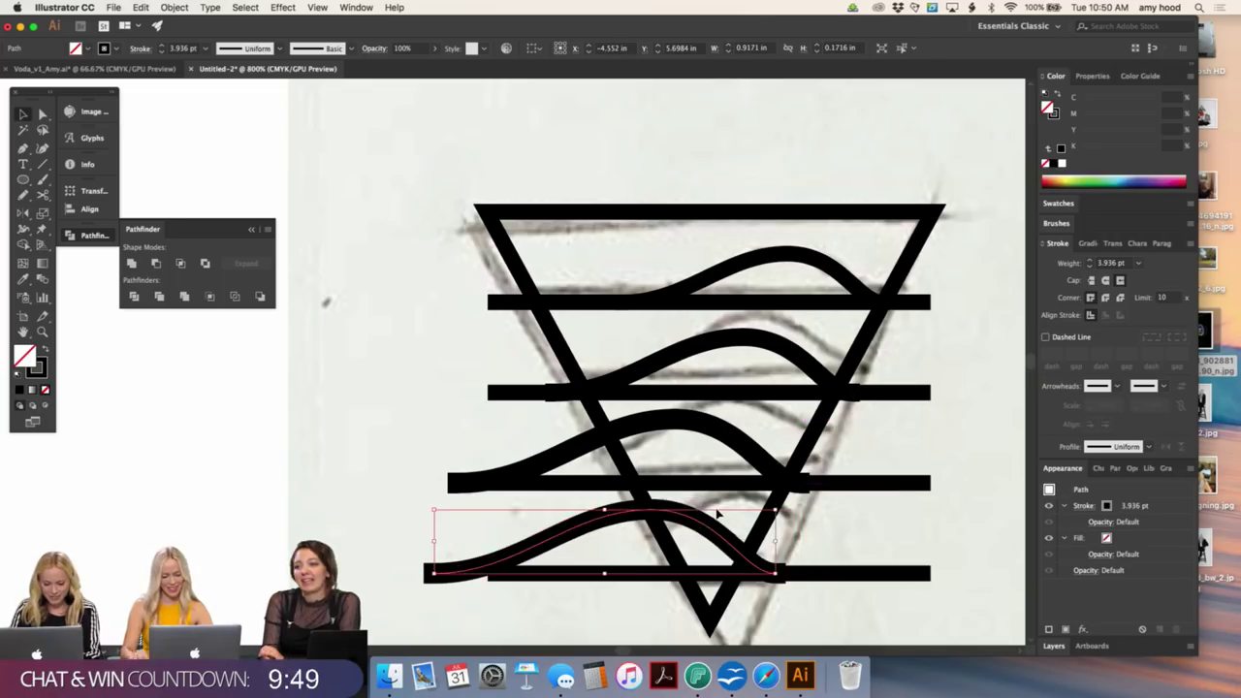
pyautogui.press('Left')
pyautogui.press('Left')
pyautogui.press('Left')
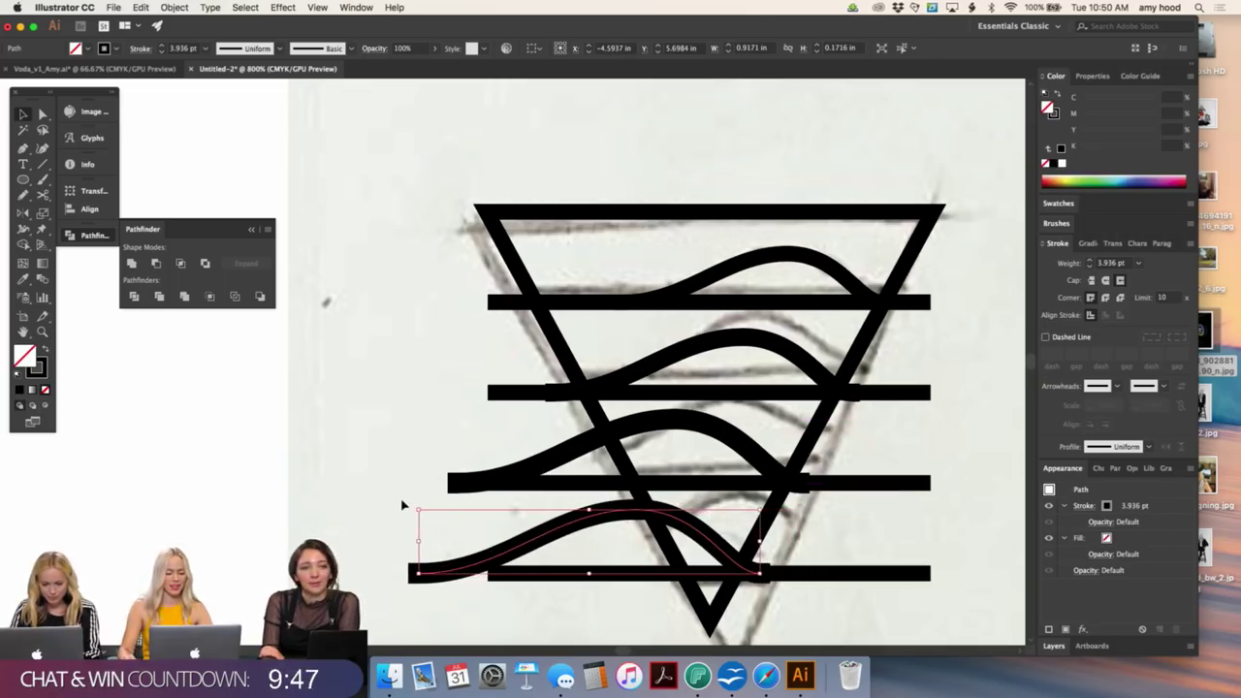
pyautogui.moveTo(421, 511); pyautogui.dragTo(402, 506)
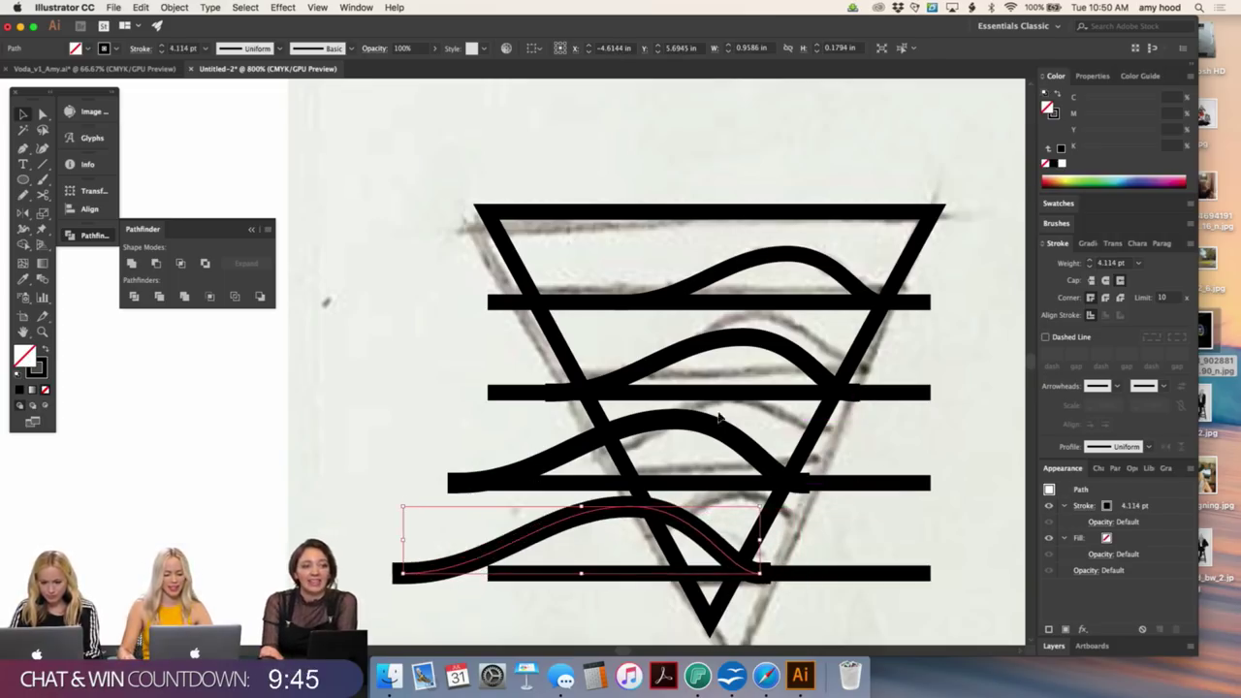
pyautogui.click(852, 540)
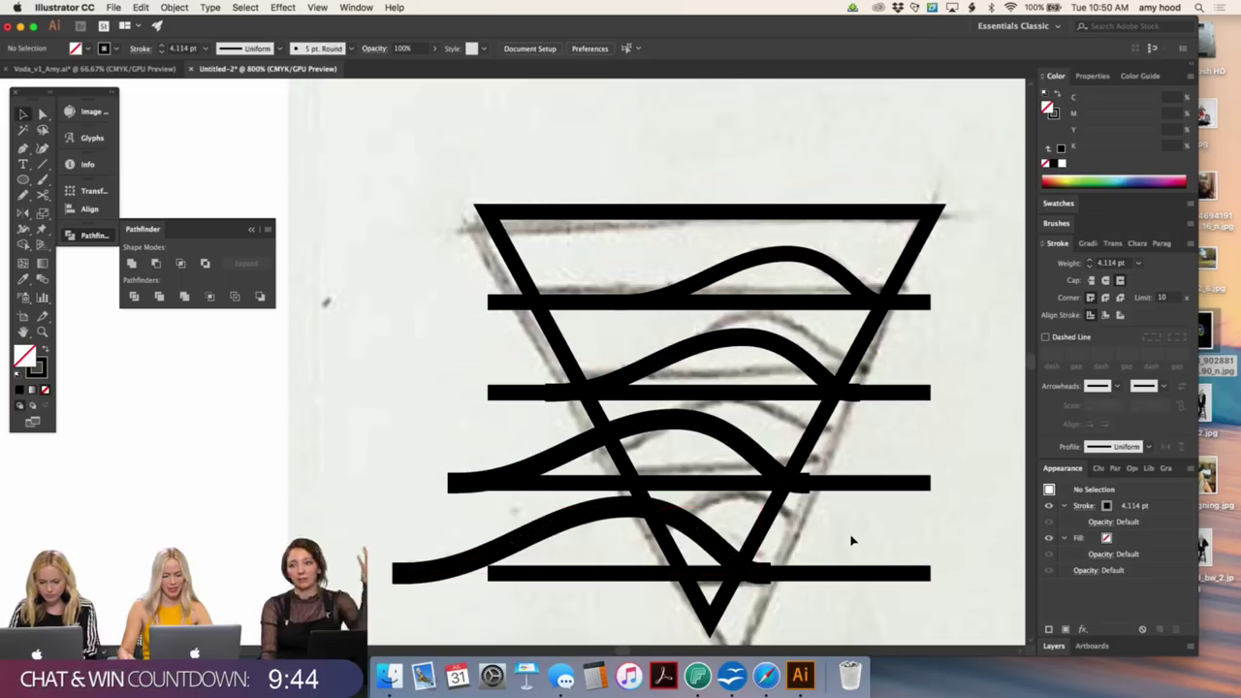
pyautogui.click(684, 524)
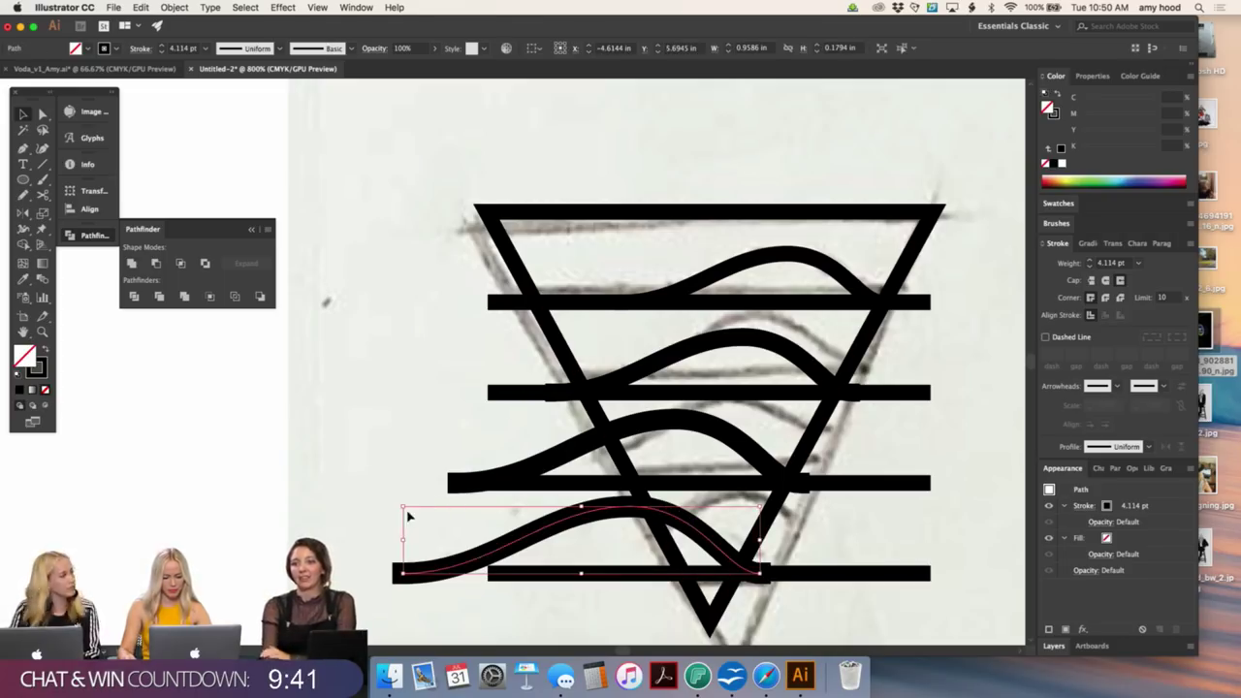
pyautogui.press('super+z')
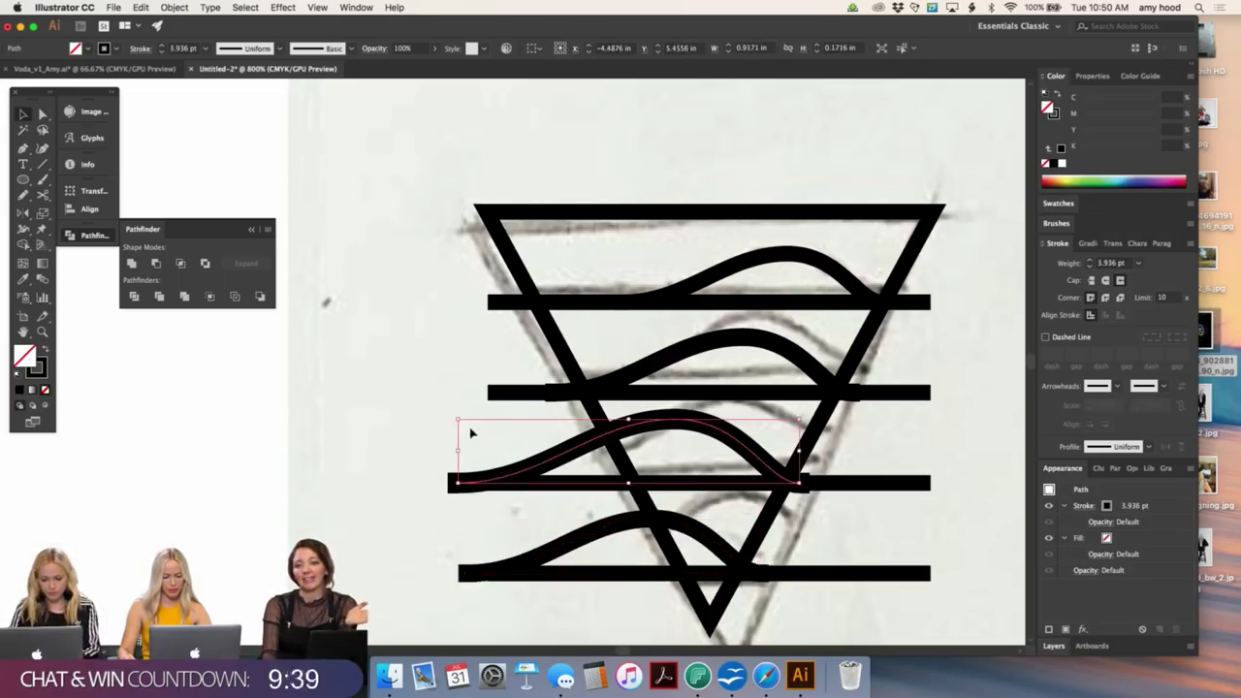
pyautogui.press('super+z')
pyautogui.press('super+z')
pyautogui.press('super+z')
pyautogui.press('super+z')
pyautogui.press('super+z')
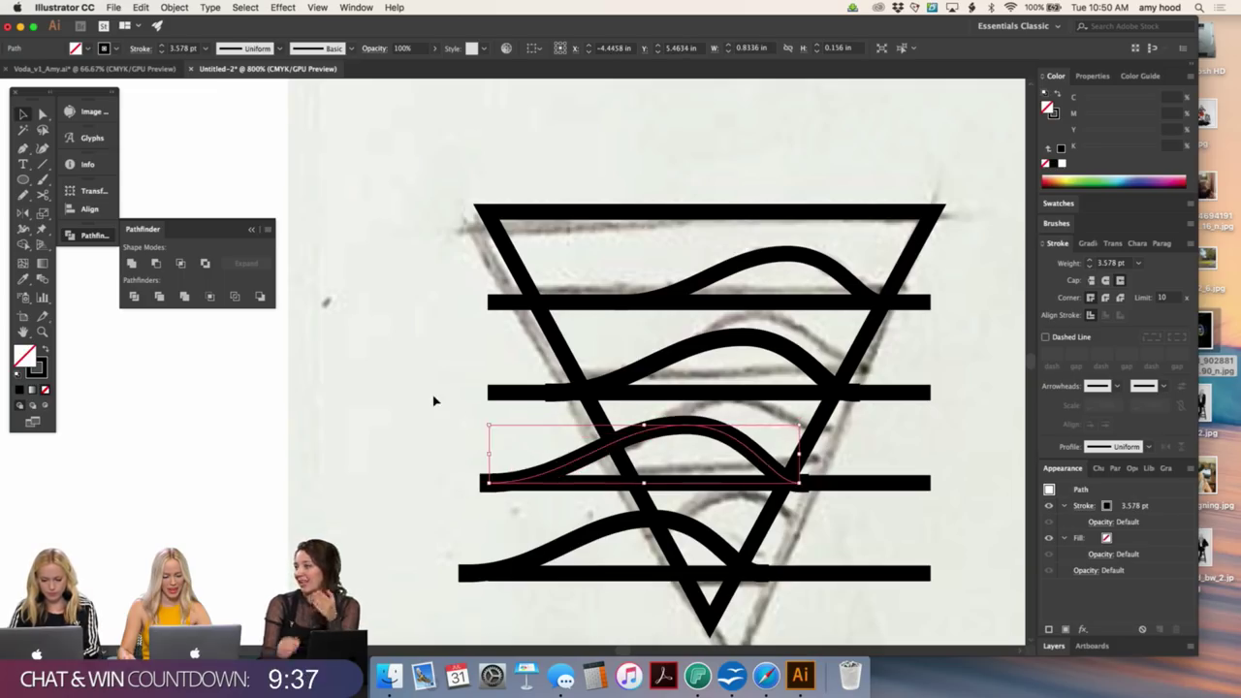
# - Slightly resize the third-row and top wave curves, then deselect
pyautogui.click(697, 361)
pyautogui.moveTo(554, 335); pyautogui.dragTo(554, 337)
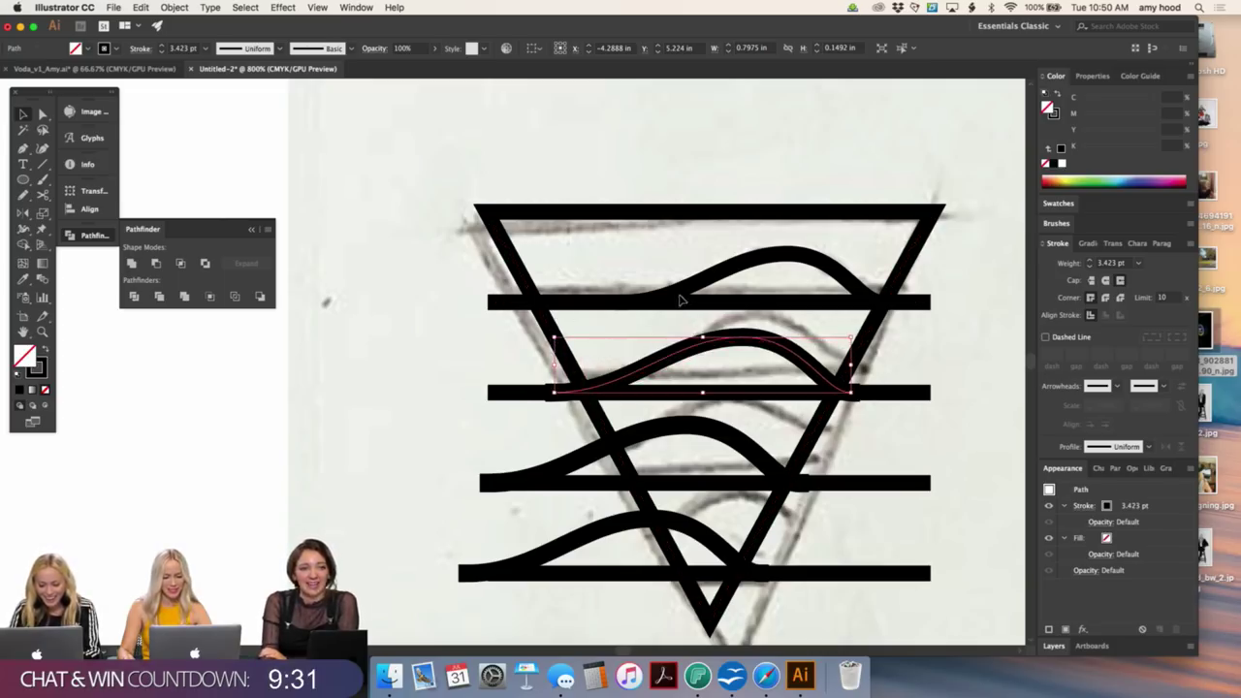
pyautogui.click(681, 301)
pyautogui.moveTo(623, 255); pyautogui.dragTo(630, 259)
pyautogui.click(933, 284)
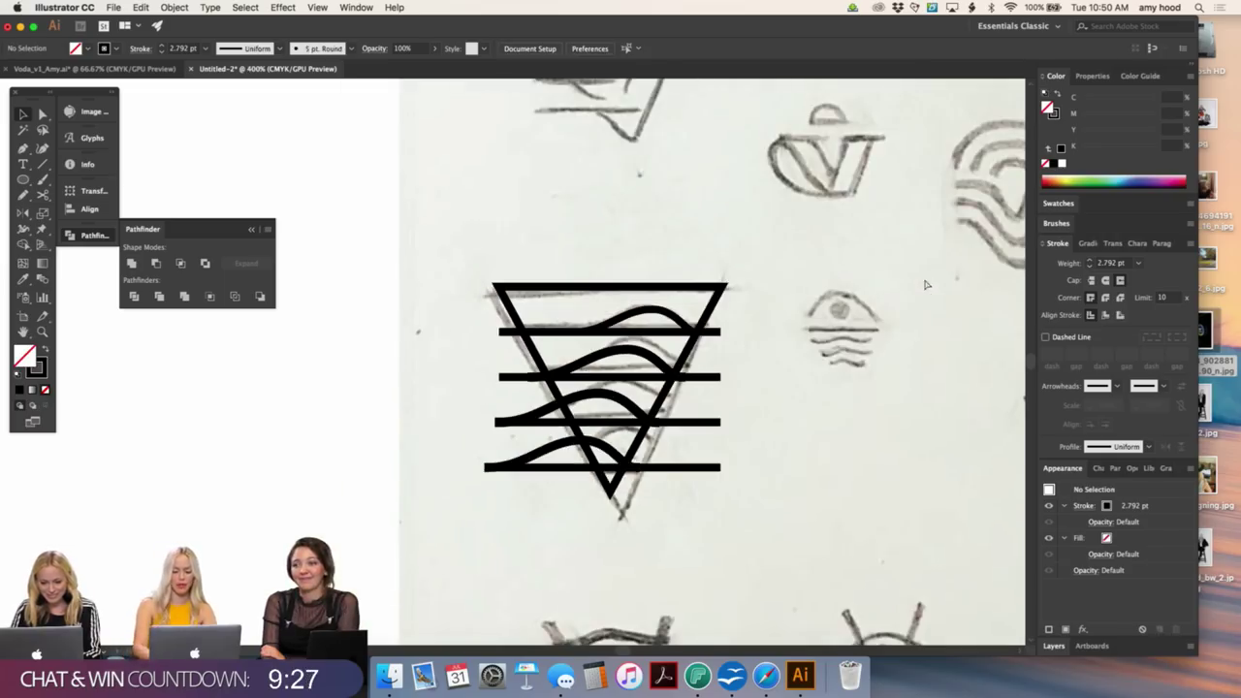
pyautogui.press('super+minus')
pyautogui.moveTo(490, 511); pyautogui.dragTo(723, 275)
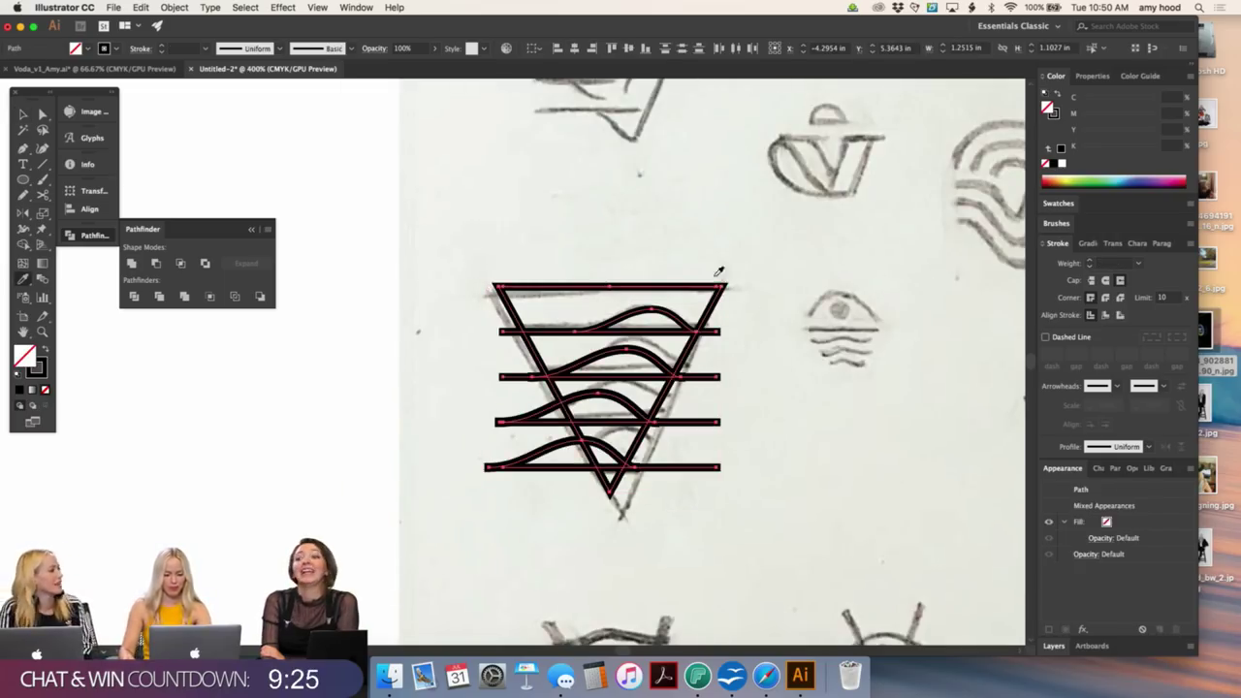
pyautogui.click(787, 294)
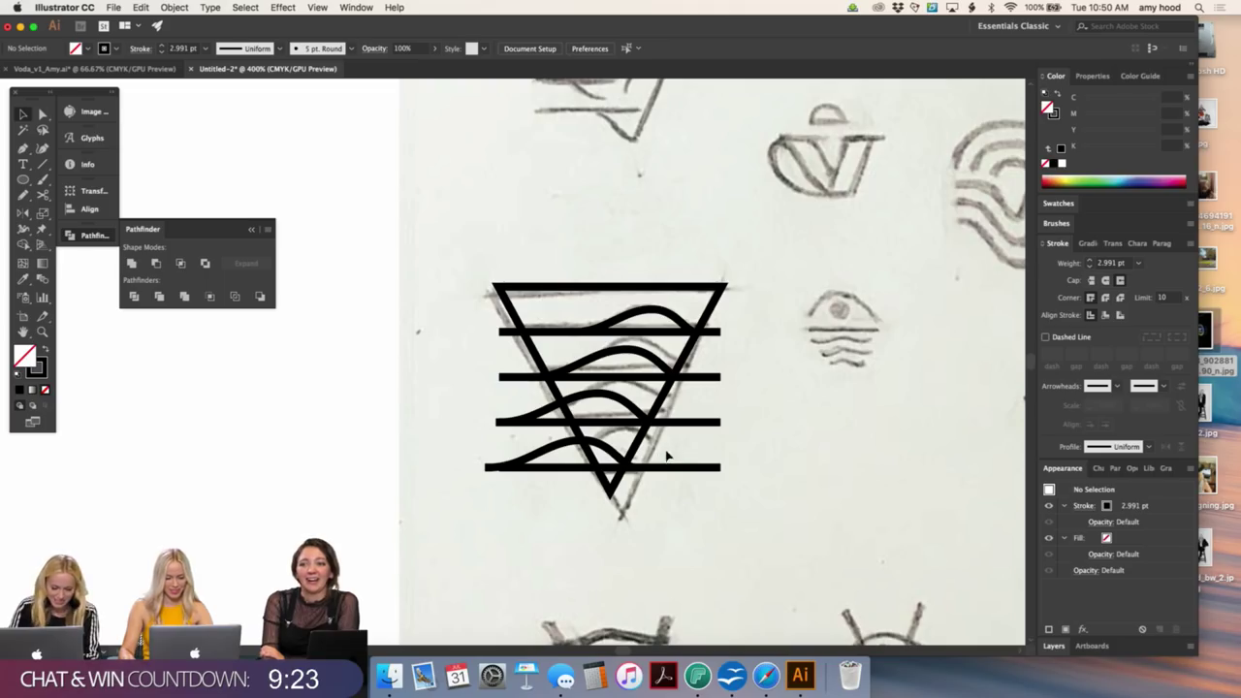
pyautogui.click(688, 287)
pyautogui.click(774, 295)
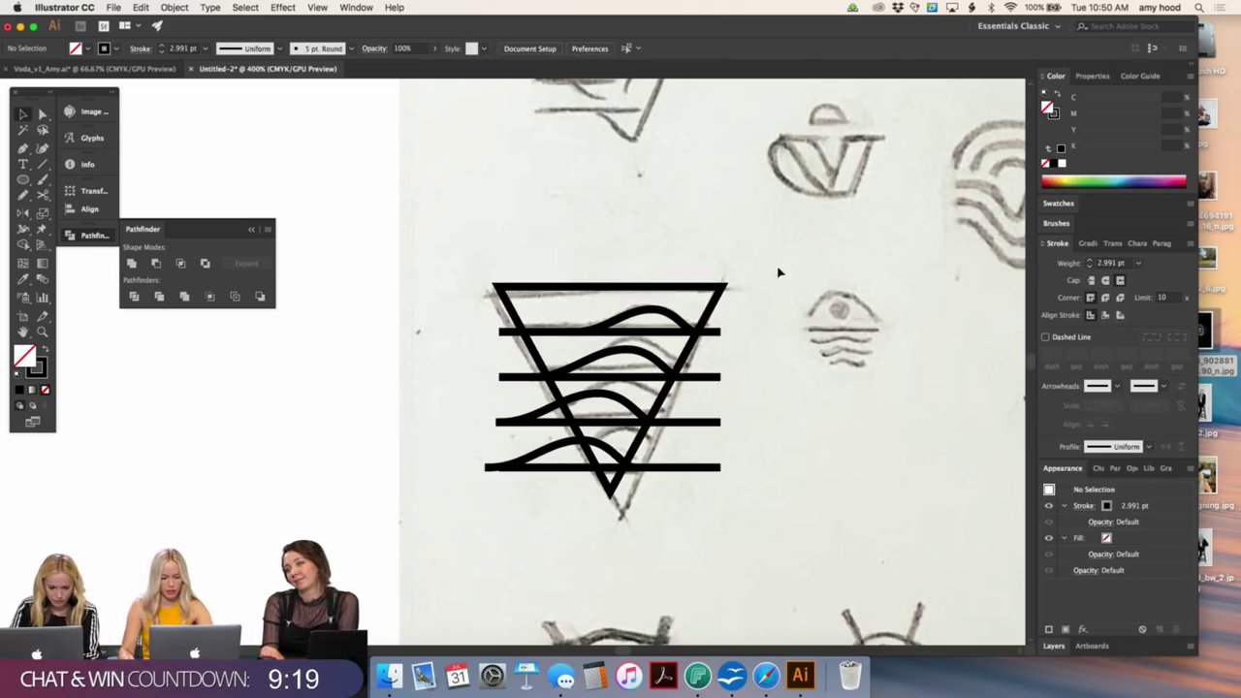
pyautogui.click(672, 288)
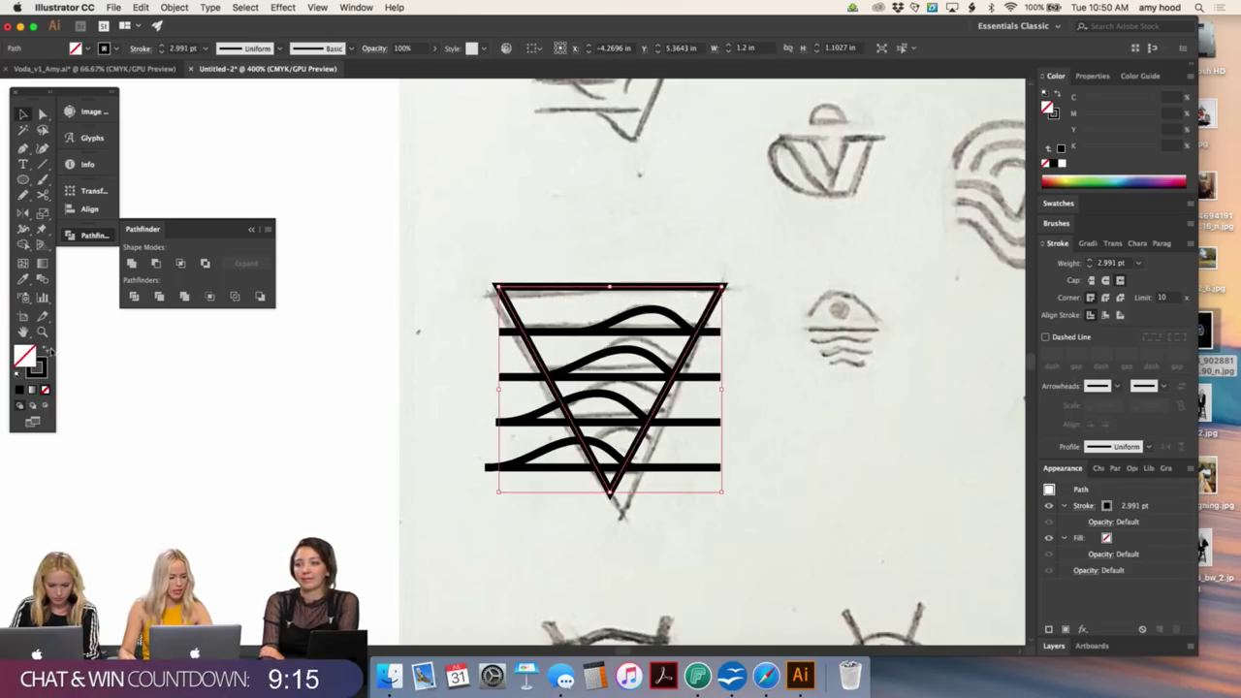
# - Give the triangle a solid black fill and make the bars and waves white 2 pt strokes
pyautogui.hotkey('shift', 'x')
pyautogui.moveTo(766, 250); pyautogui.dragTo(422, 485)
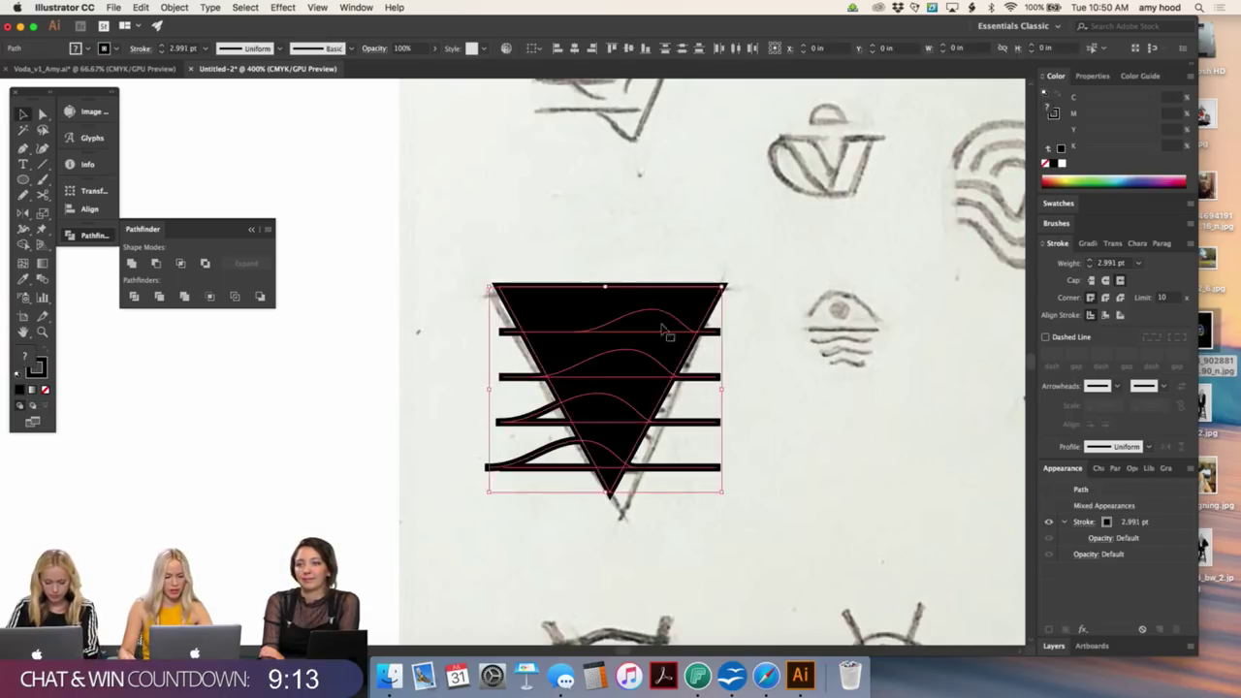
pyautogui.keyDown('shift'); pyautogui.click(667, 306); pyautogui.keyUp('shift')
pyautogui.click(39, 366)
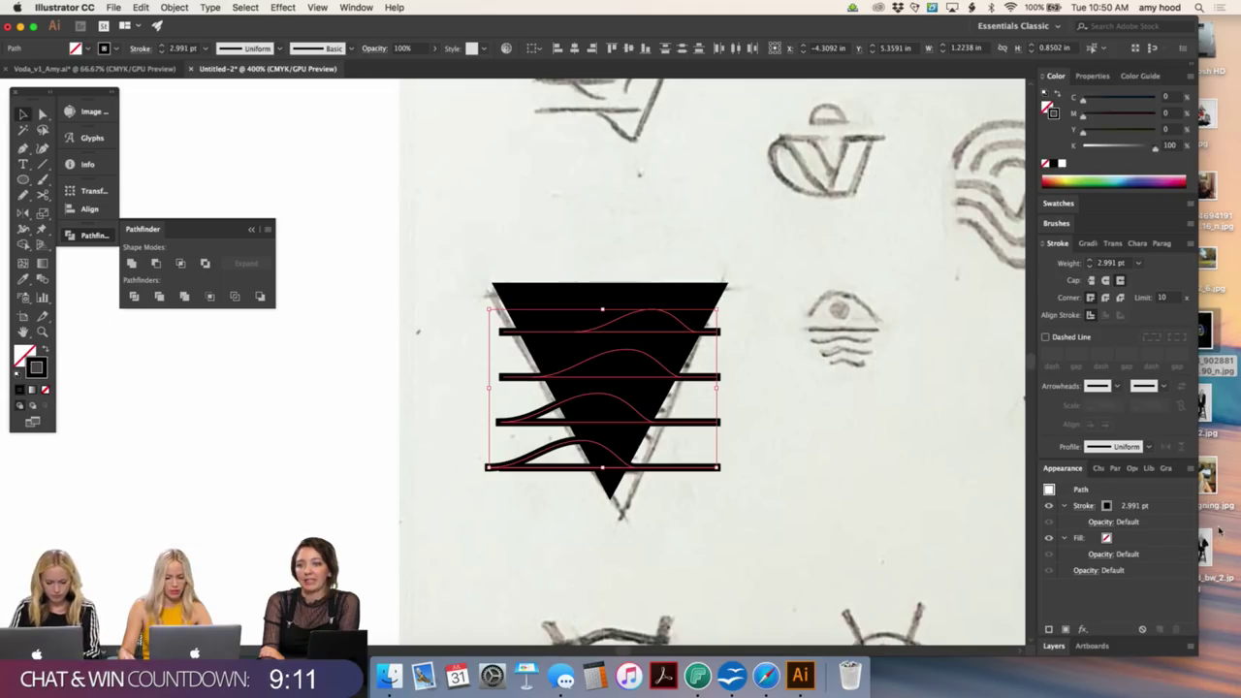
pyautogui.click(1100, 469)
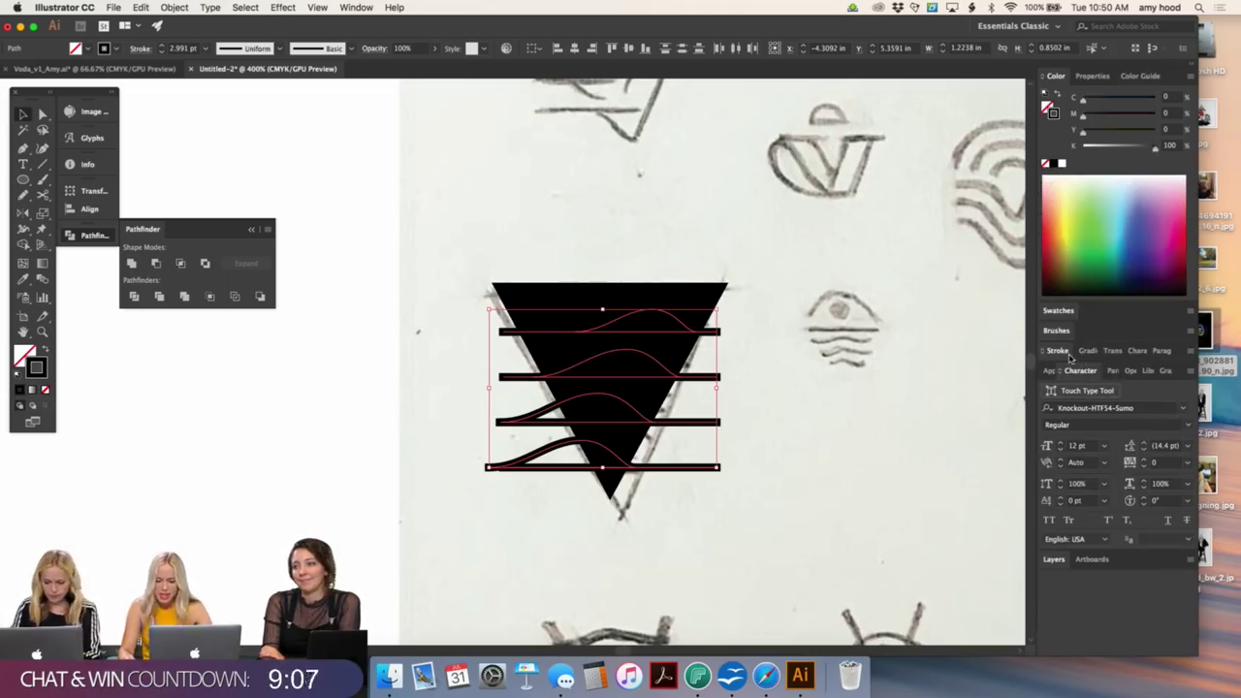
pyautogui.click(1059, 311)
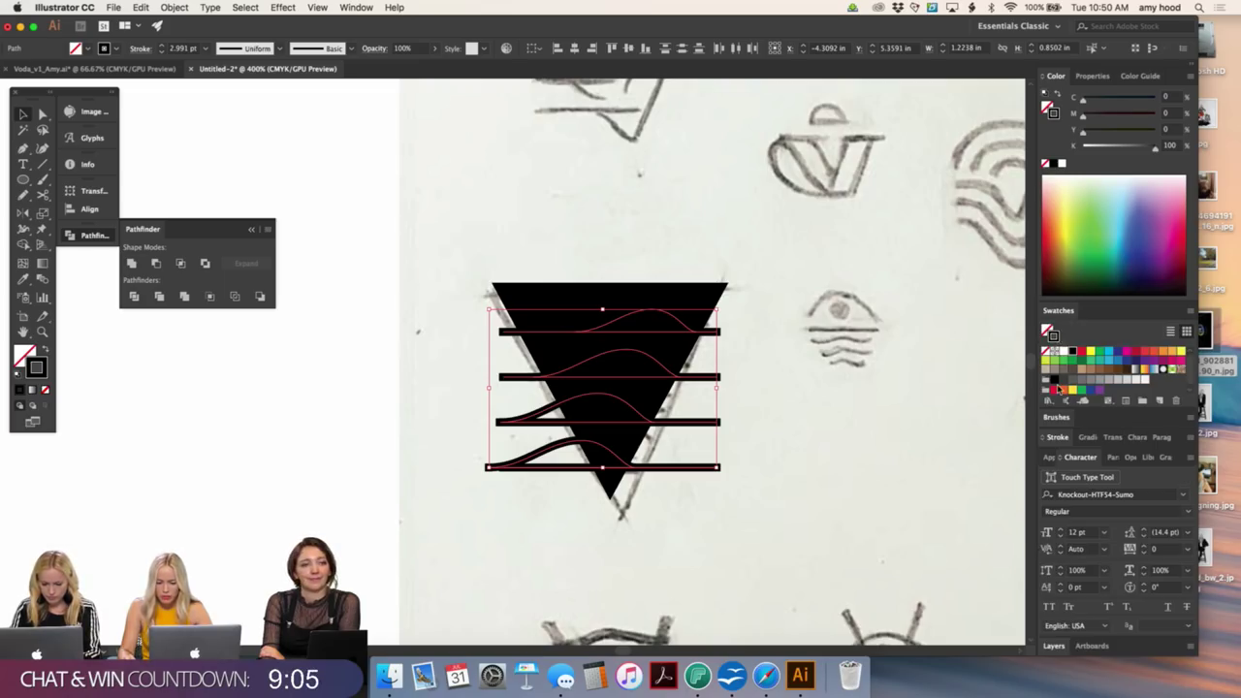
pyautogui.click(1064, 352)
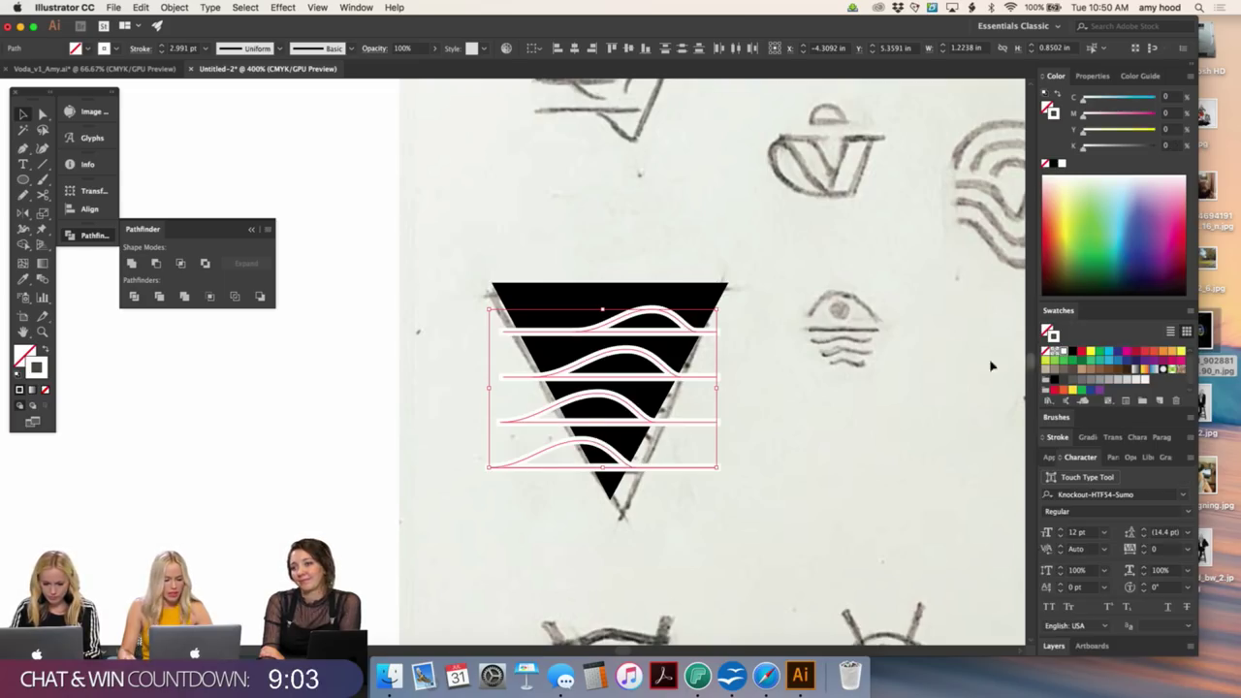
pyautogui.click(162, 51)
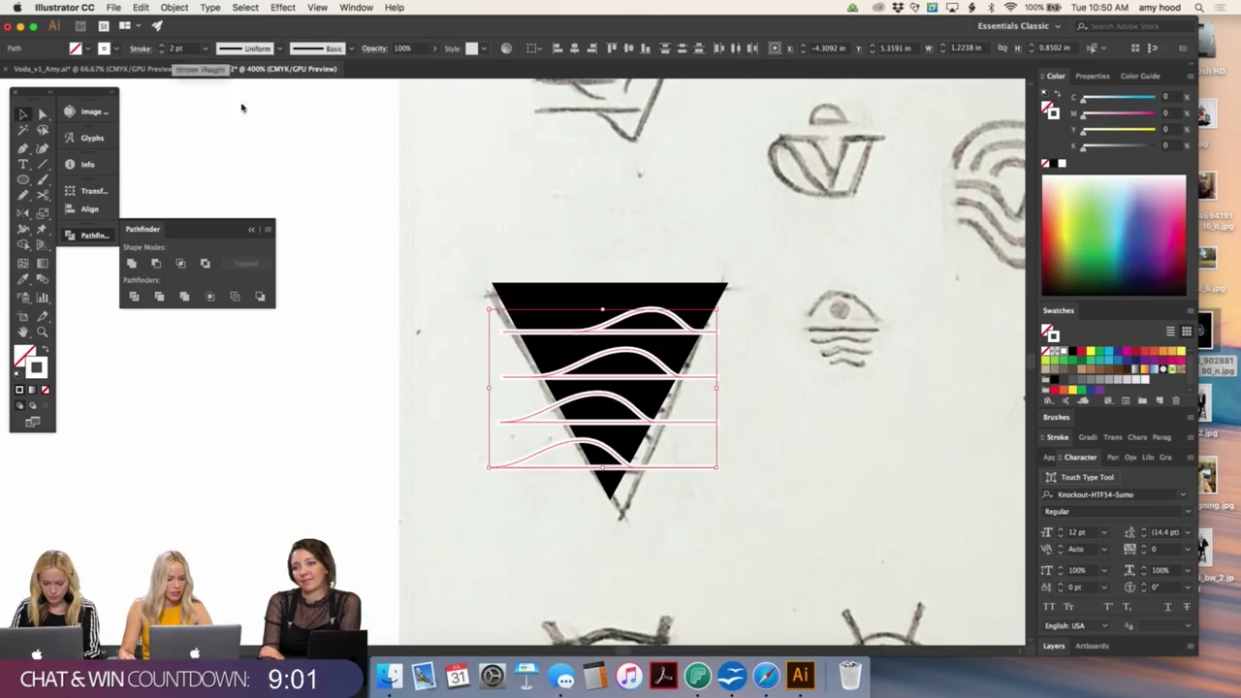
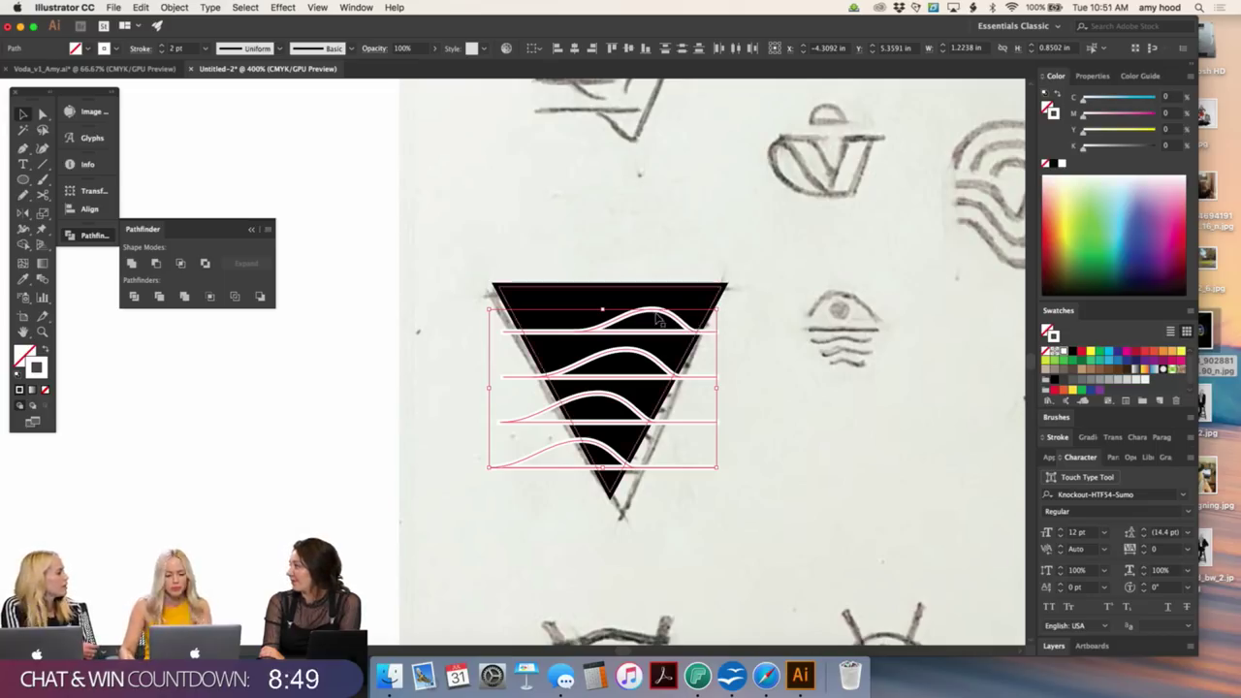
# - Make the wave shapes white and place a copy of the striped triangle below the VODA logos
pyautogui.click(45, 351)
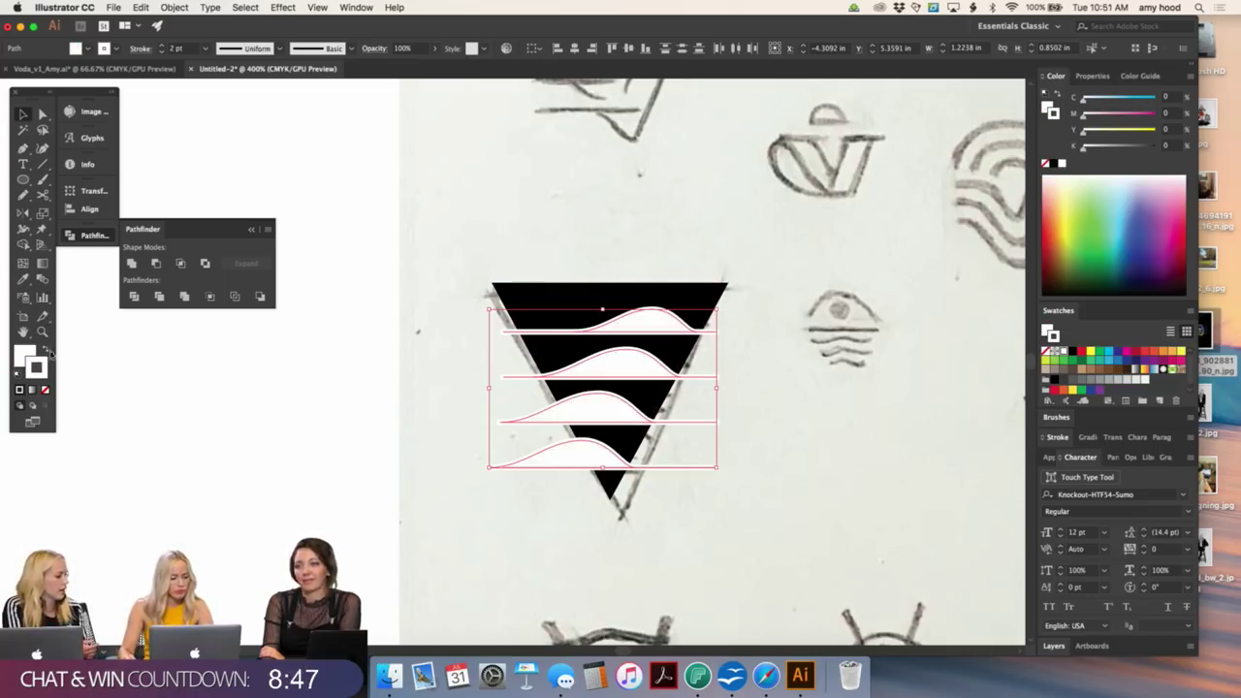
pyautogui.click(201, 409)
pyautogui.moveTo(739, 264); pyautogui.dragTo(472, 543)
pyautogui.press('super+minus')
pyautogui.press('super+minus')
pyautogui.press('super+minus')
pyautogui.scroll(2, 466, 485)
pyautogui.hscroll(3, 465, 485)
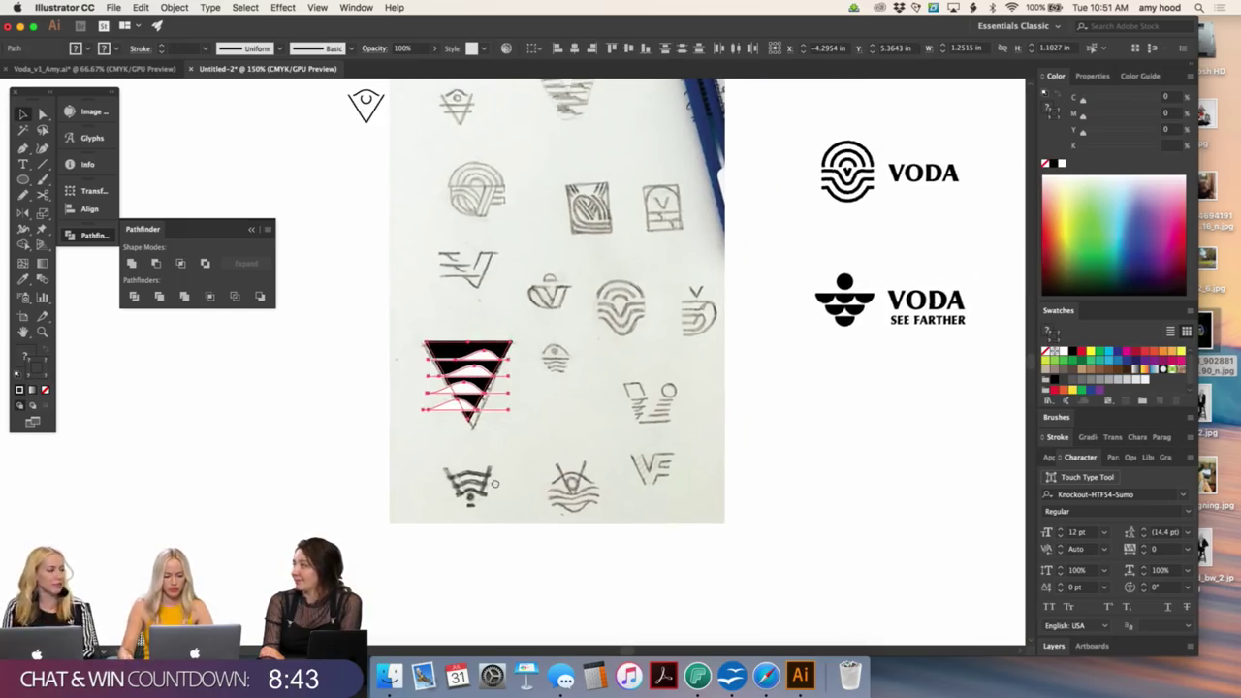
pyautogui.moveTo(458, 419); pyautogui.dragTo(873, 451)
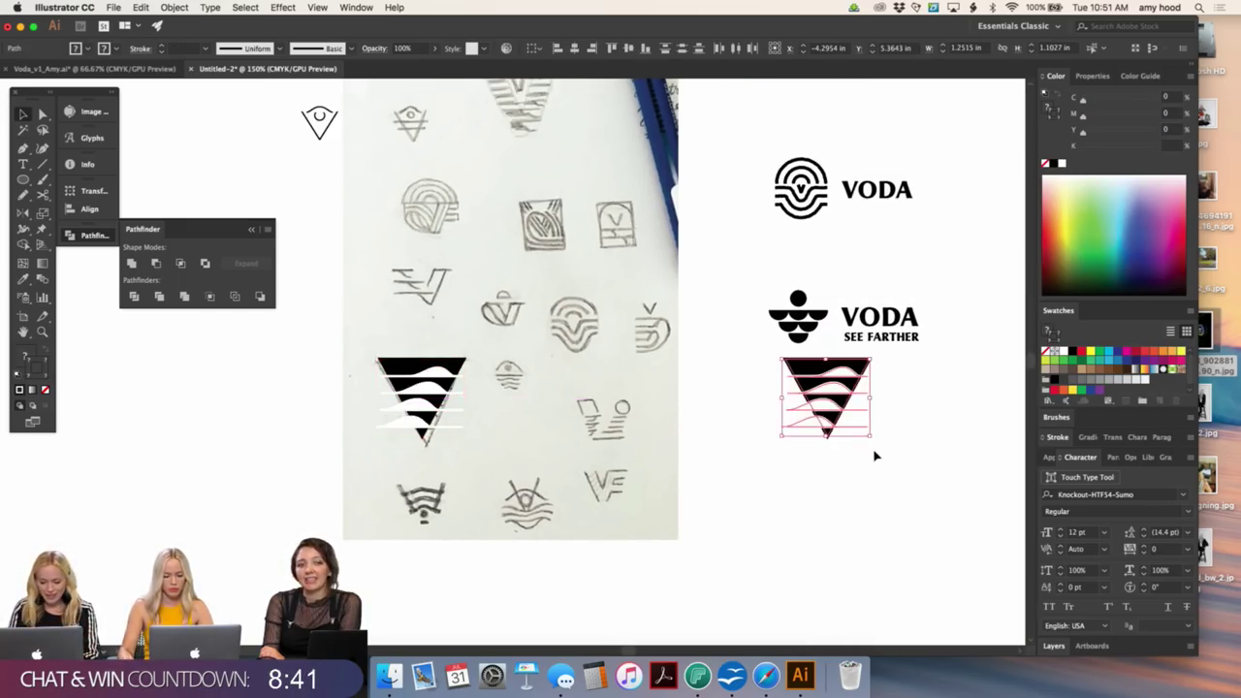
pyautogui.click(876, 456)
# - Turn on snapping to the grid and show the artboards from the View menu
pyautogui.press('super+minus')
pyautogui.press('super+minus')
pyautogui.press('super+minus')
pyautogui.press('super+minus')
pyautogui.scroll(3, 831, 330)
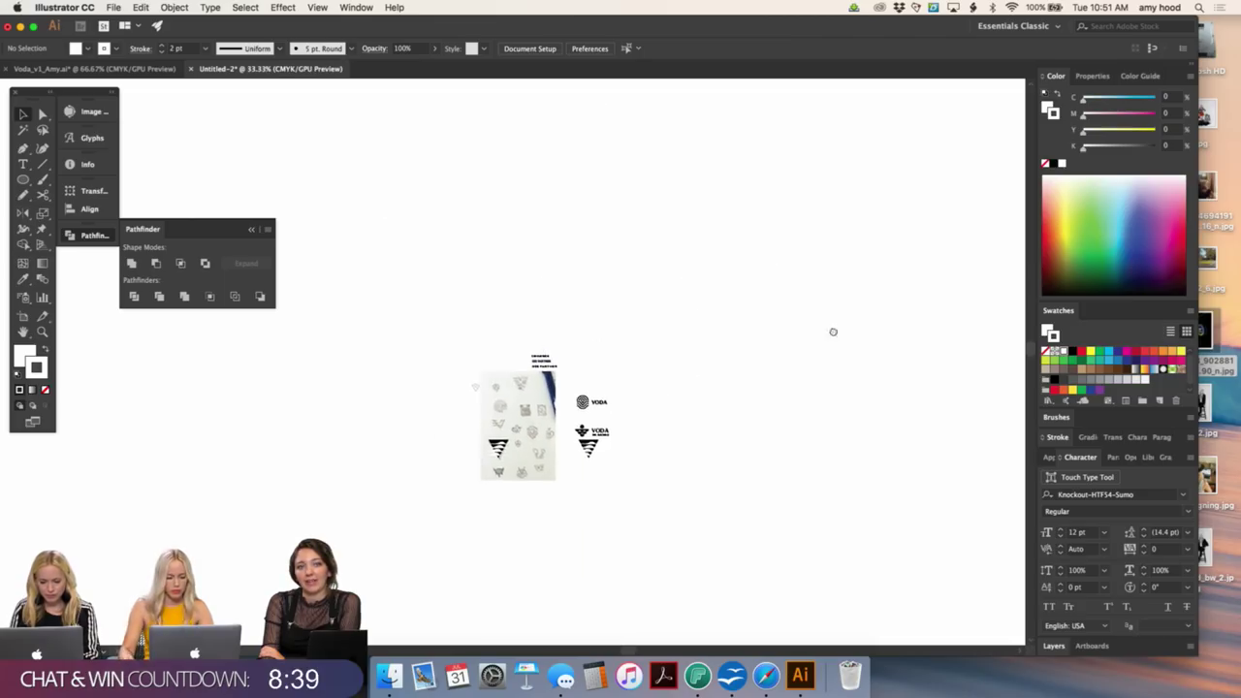
pyautogui.scroll(-2, 831, 329)
pyautogui.click(320, 7)
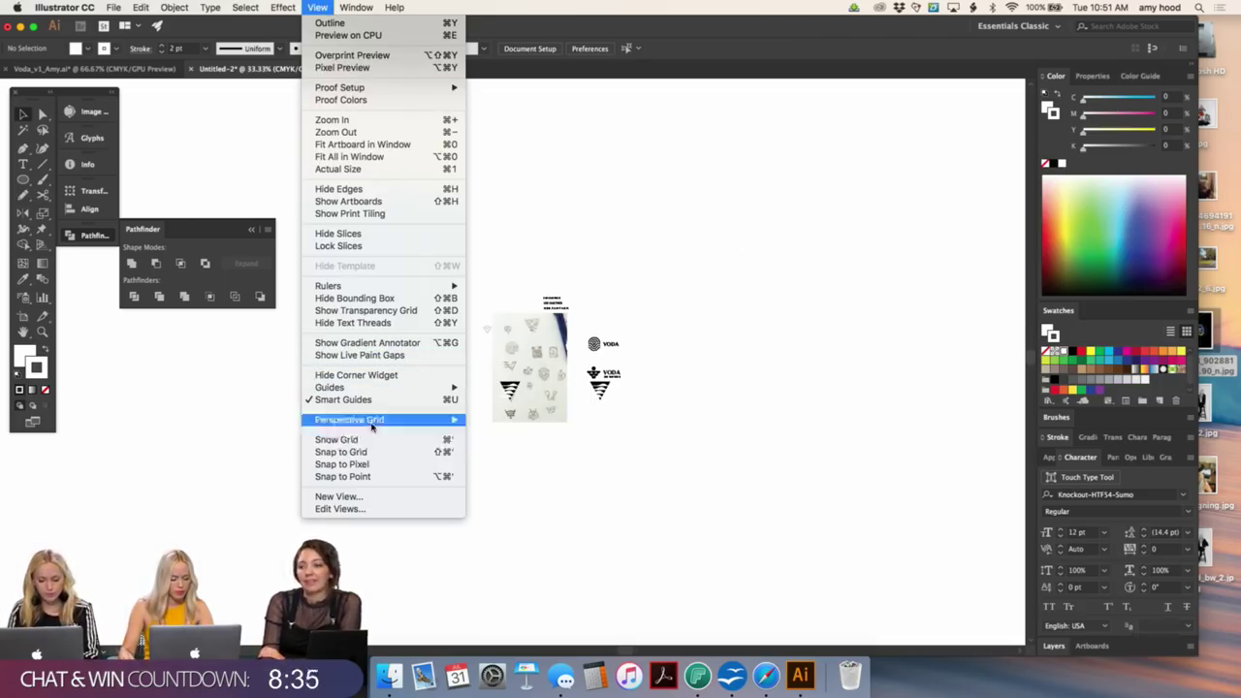
pyautogui.moveTo(373, 425)
pyautogui.click(499, 444)
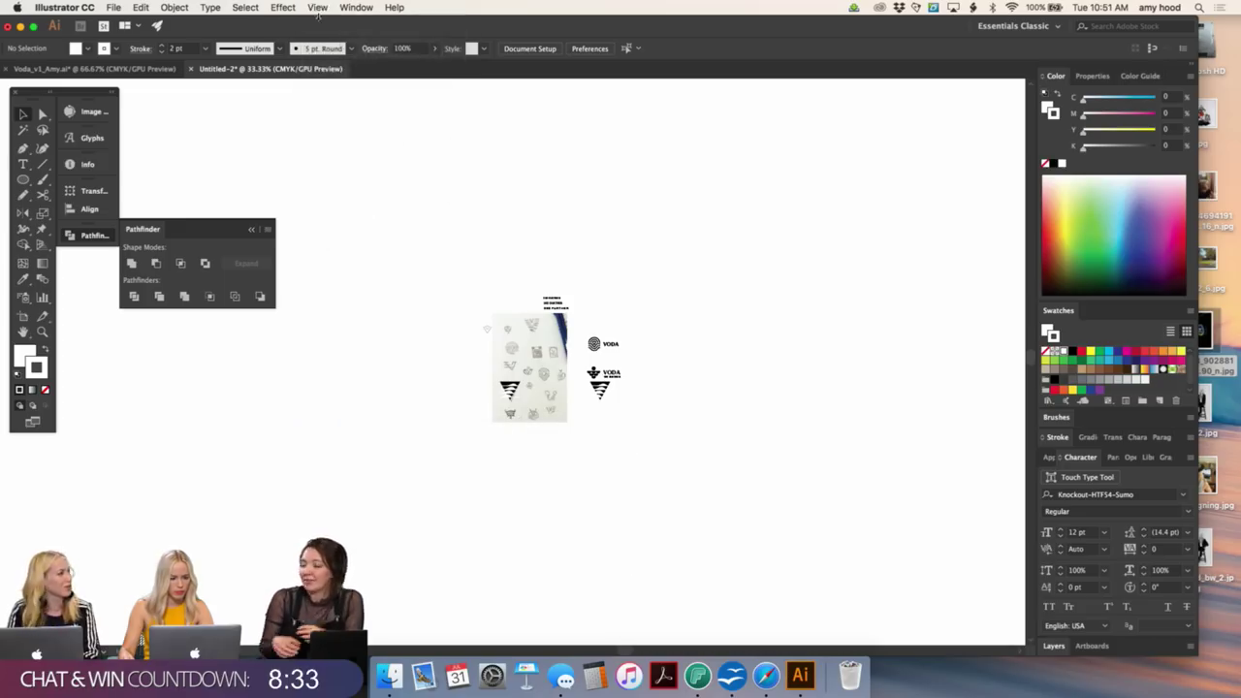
pyautogui.click(318, 8)
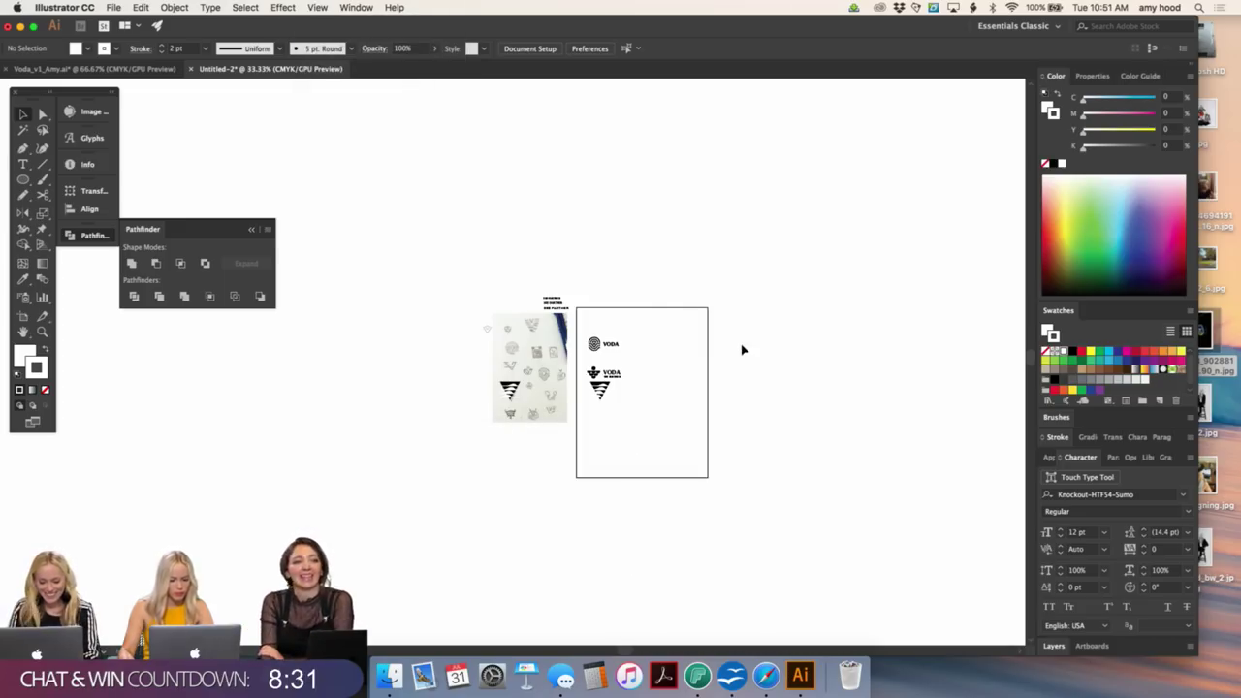
# - Nudge the copied striped triangle down slightly beneath the logos
pyautogui.press('super+1')
pyautogui.scroll(-3, 909, 327)
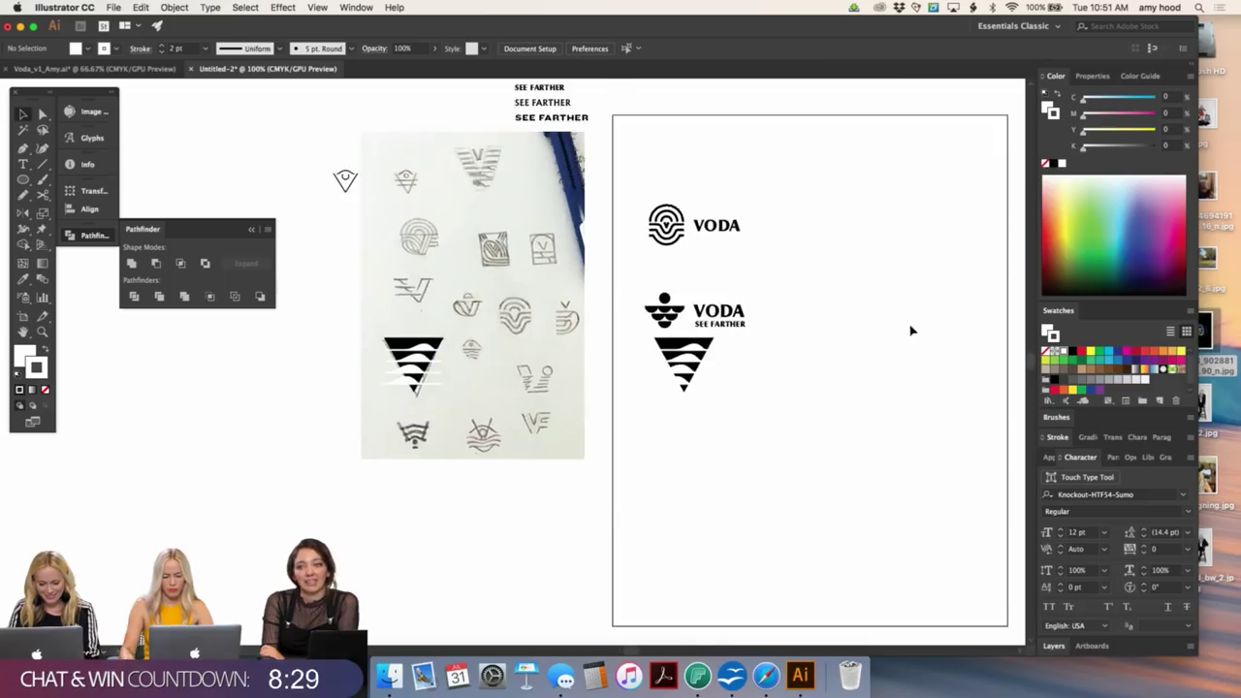
pyautogui.press('super+=')
pyautogui.moveTo(782, 451); pyautogui.dragTo(675, 292)
pyautogui.press('Down')
pyautogui.press('Down')
pyautogui.press('Down')
pyautogui.press('Down')
pyautogui.press('Down')
pyautogui.press('Down')
pyautogui.press('Down')
pyautogui.press('Down')
pyautogui.press('Down')
pyautogui.press('Down')
pyautogui.press('Down')
pyautogui.press('Down')
pyautogui.press('Down')
pyautogui.press('Down')
pyautogui.press('Down')
pyautogui.press('Down')
pyautogui.press('Down')
pyautogui.press('Down')
pyautogui.press('Down')
pyautogui.press('Down')
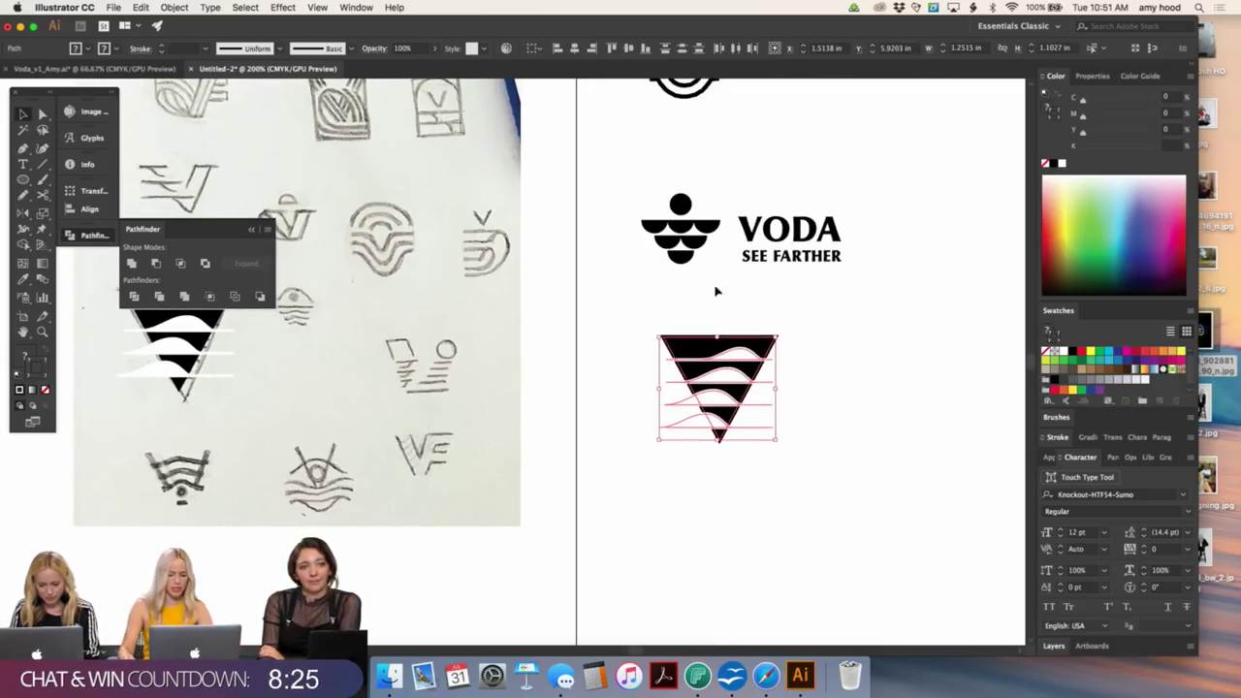
pyautogui.moveTo(803, 325); pyautogui.dragTo(524, 480)
pyautogui.click(865, 446)
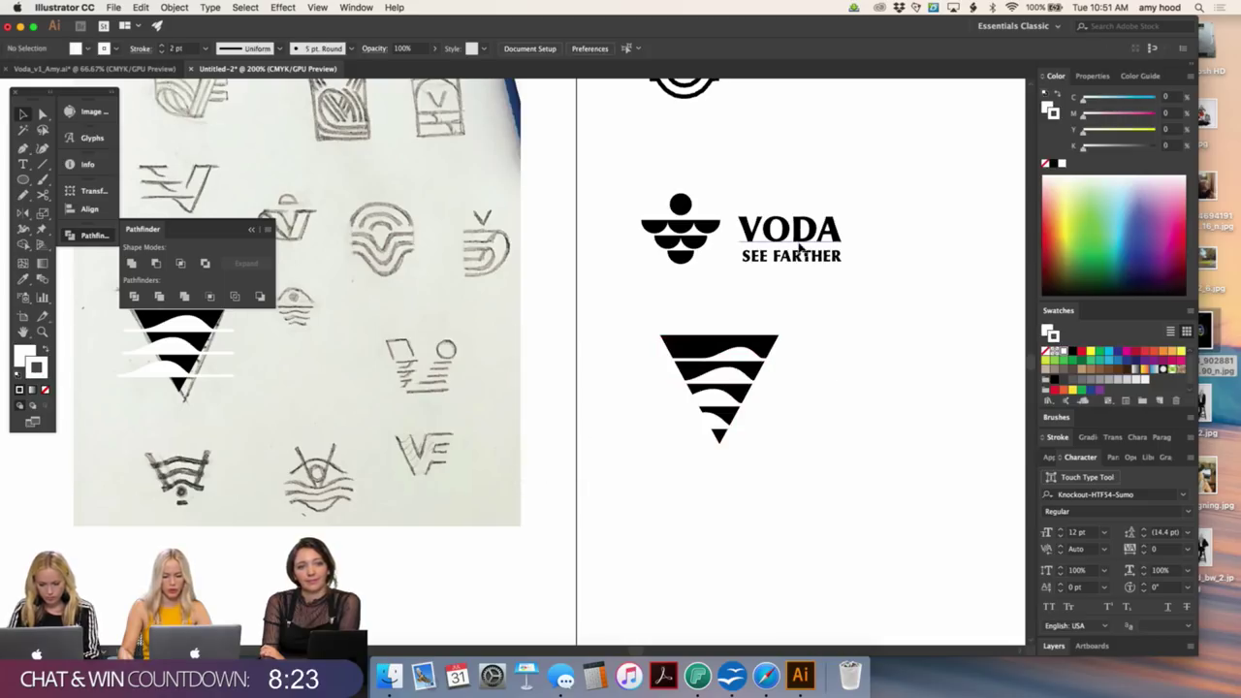
# - Set the wave line paths on the triangle to a 1.5 pt stroke weight
pyautogui.press('super+equal')
pyautogui.press('super+equal')
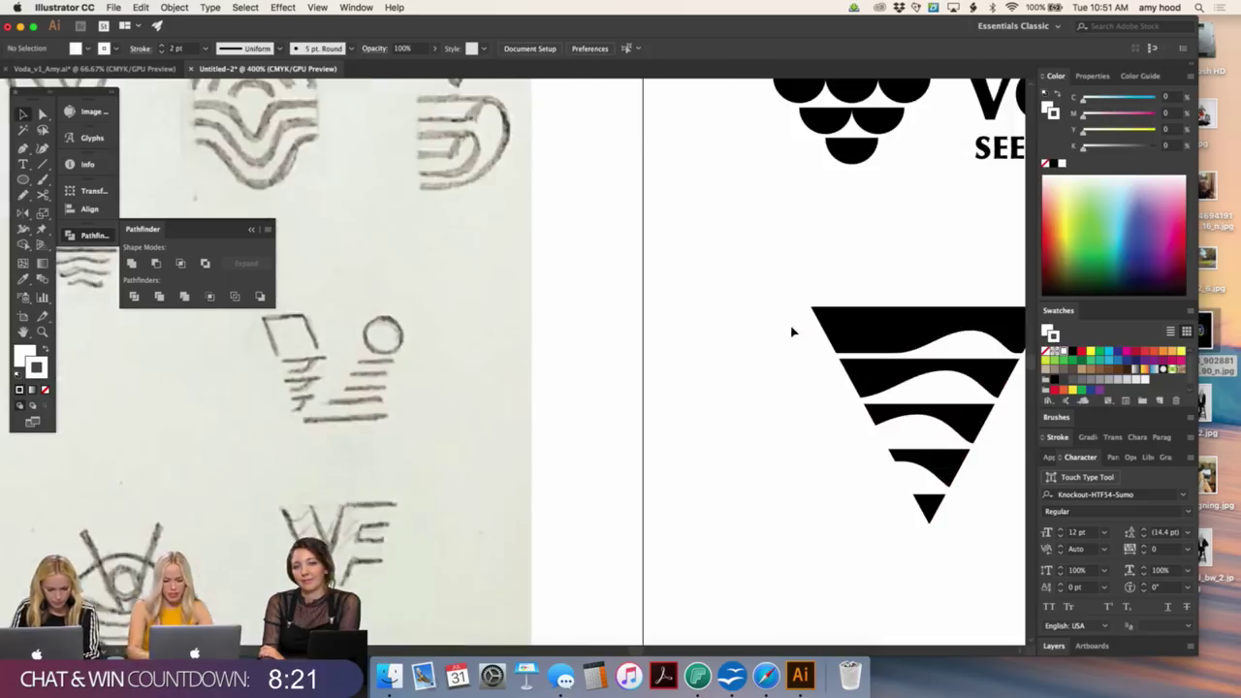
pyautogui.click(829, 386)
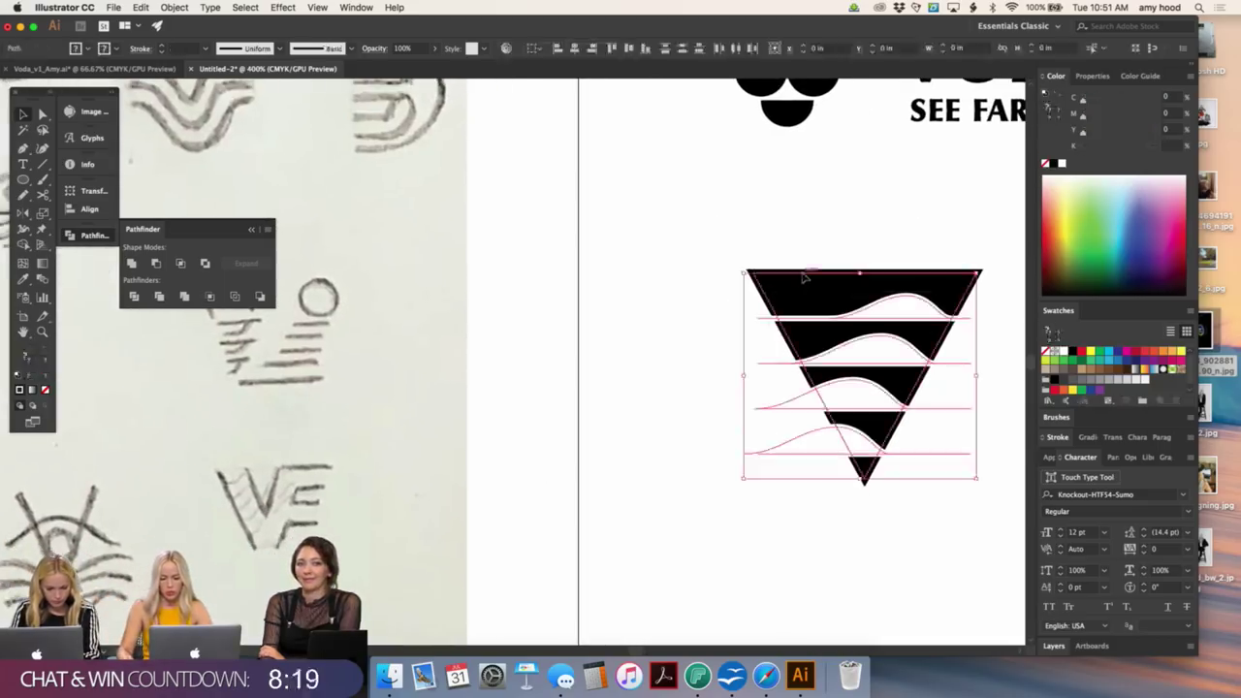
pyautogui.click(179, 49)
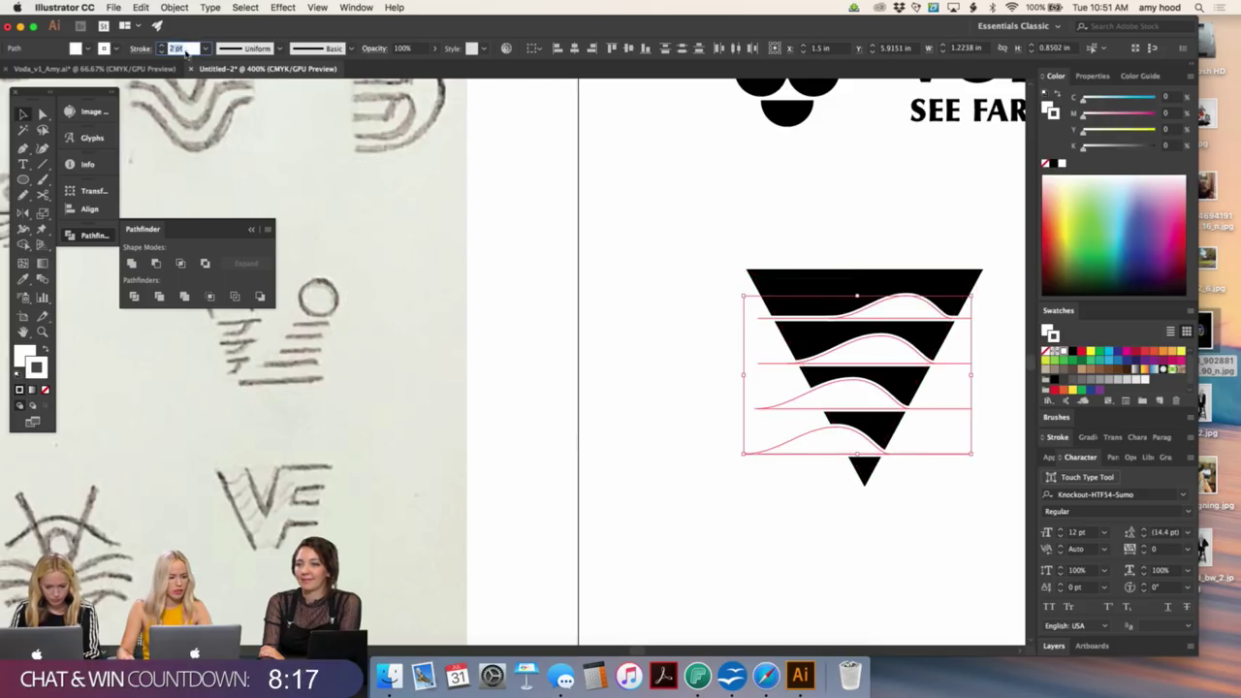
pyautogui.write('1.5')
pyautogui.press('Return')
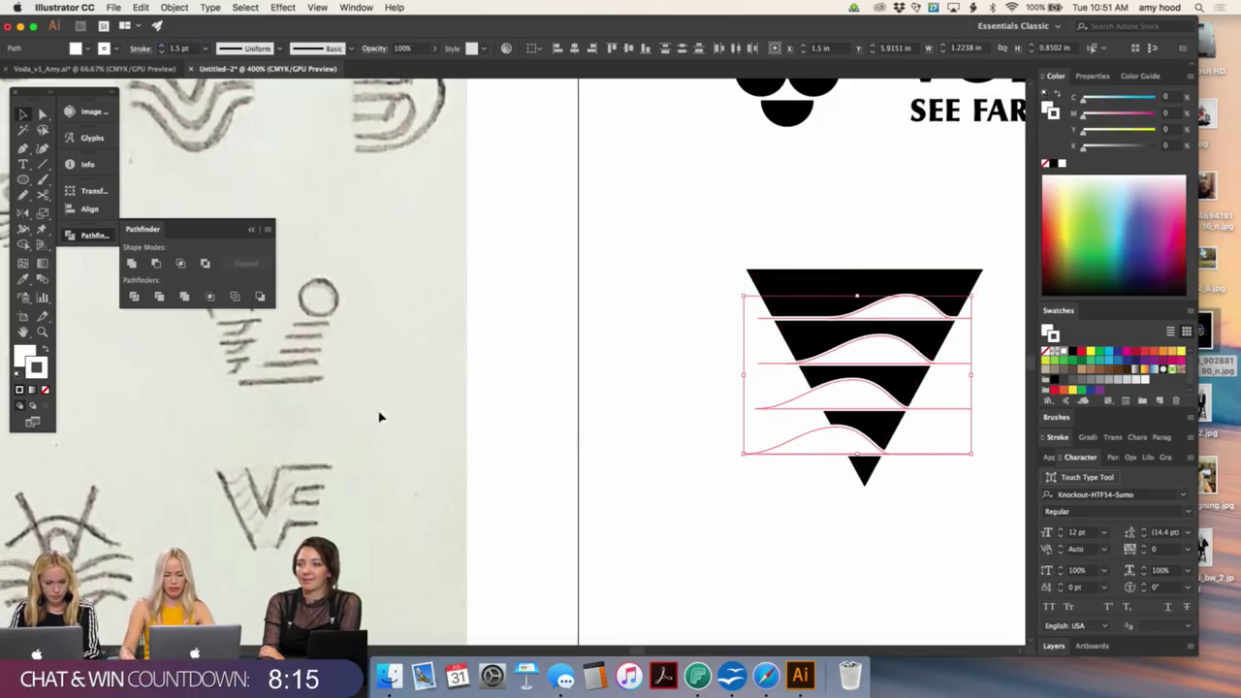
pyautogui.click(640, 388)
pyautogui.press('super+minus')
pyautogui.press('super+minus')
pyautogui.press('super+minus')
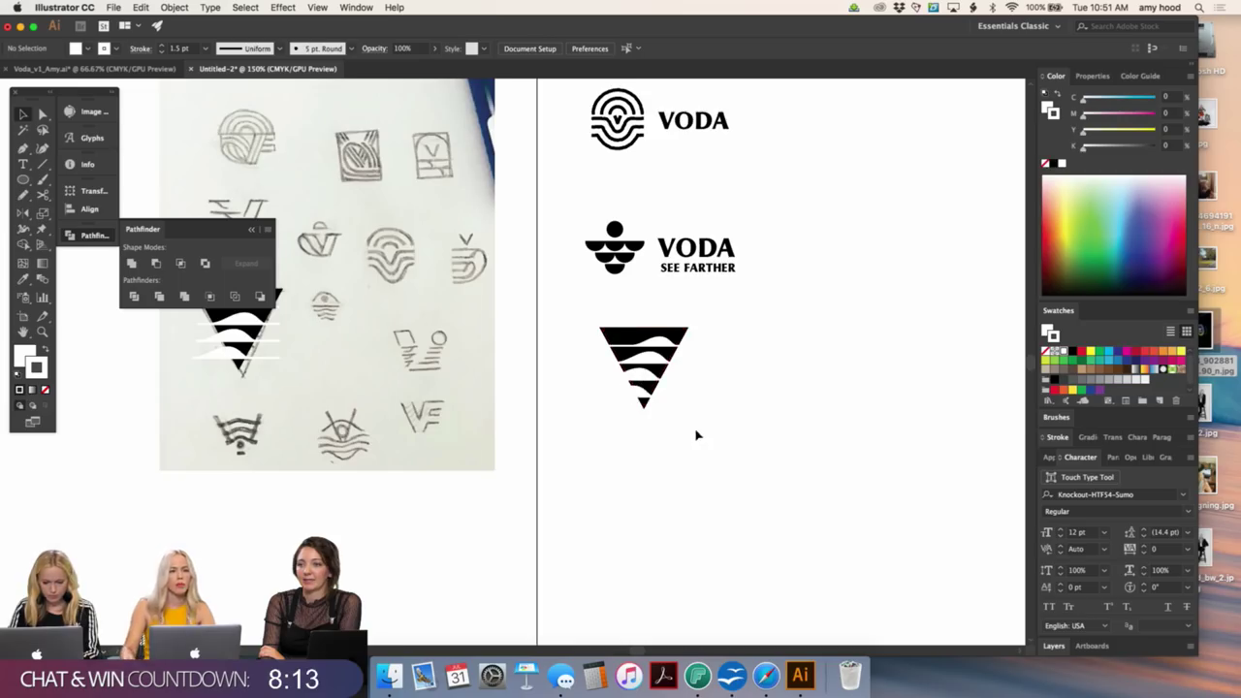
# - Copy the VODA wordmark beside the striped triangle mark, keeping its original style
pyautogui.moveTo(697, 436)
pyautogui.mouseDown()
pyautogui.moveTo(660, 392)
pyautogui.moveTo(701, 416)
pyautogui.mouseUp()
pyautogui.moveTo(754, 381); pyautogui.dragTo(726, 385)
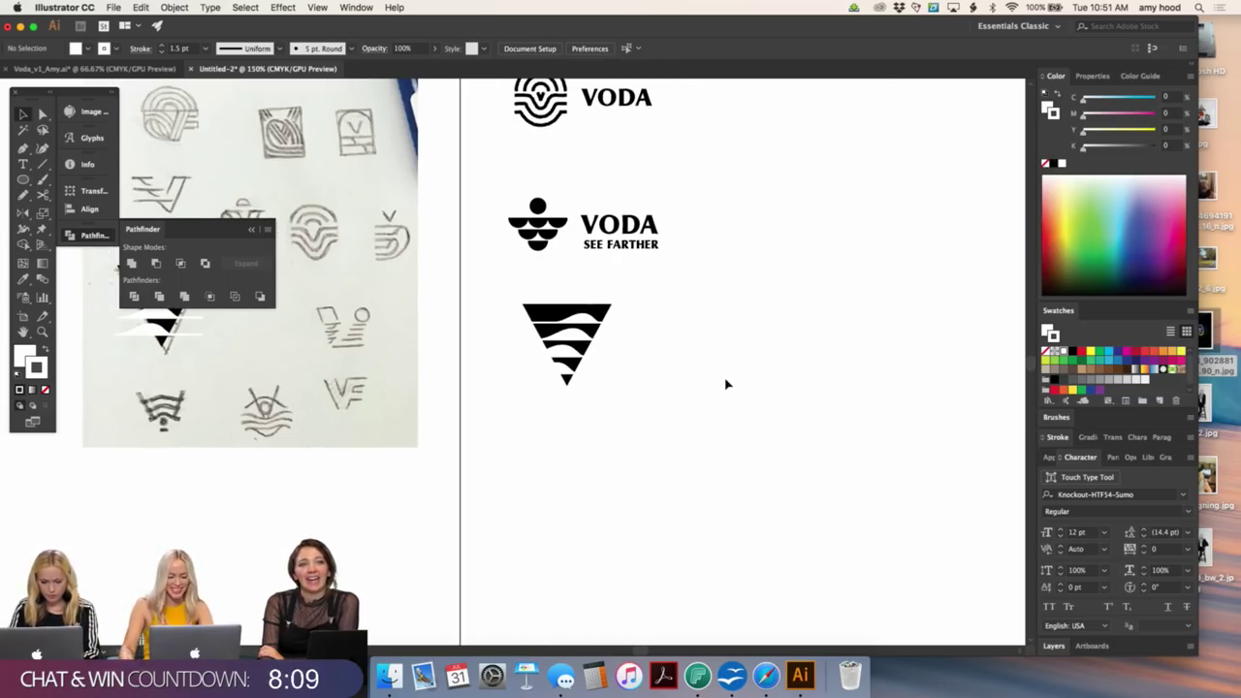
pyautogui.moveTo(640, 225); pyautogui.dragTo(737, 335)
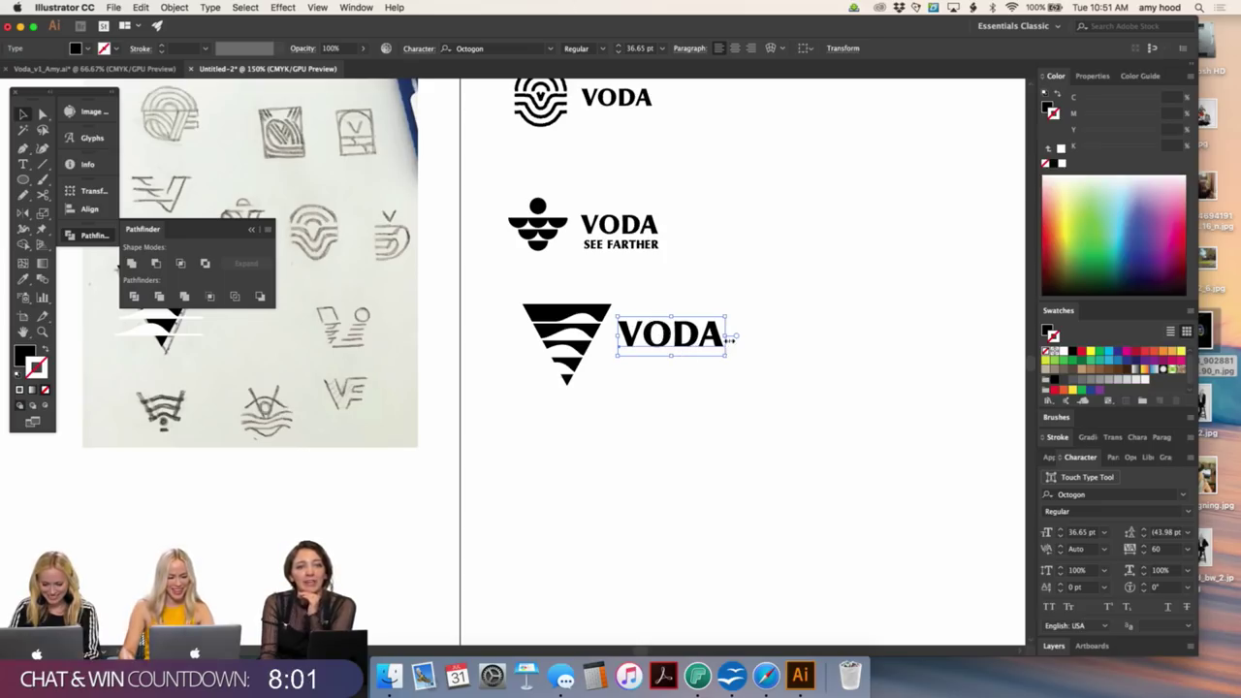
pyautogui.scroll(5, 732, 339)
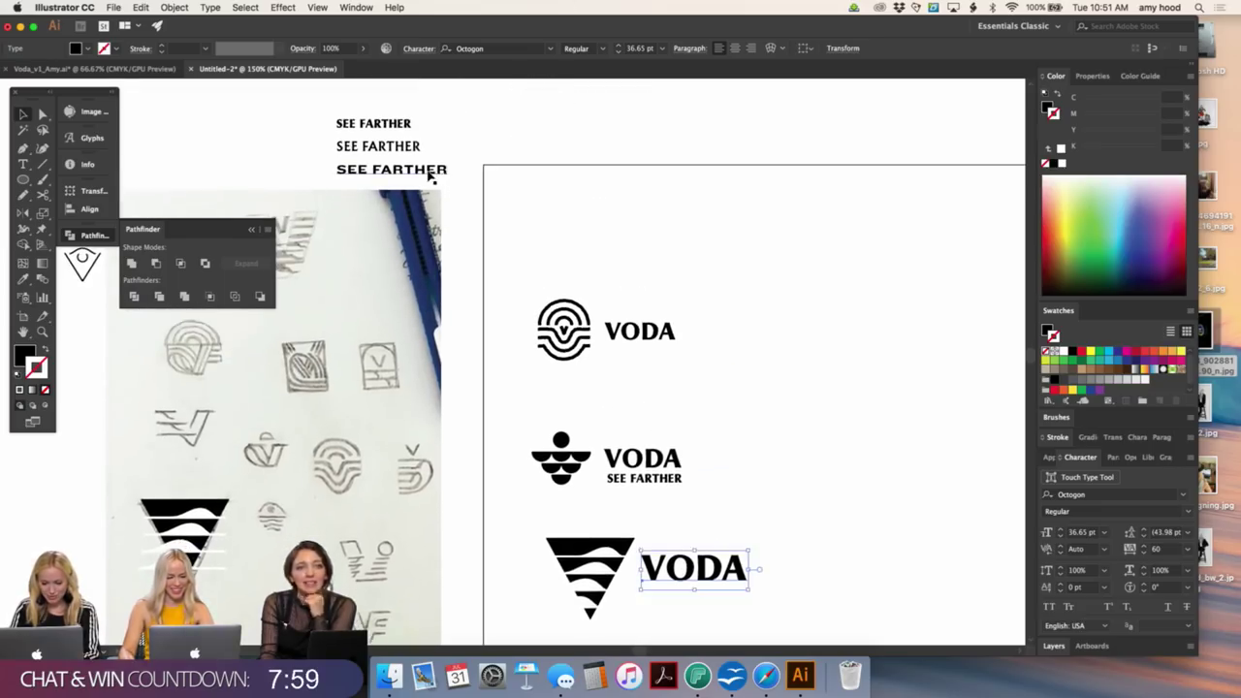
pyautogui.press('i')
pyautogui.click(432, 172)
pyautogui.hotkey('ctrl', 'z')
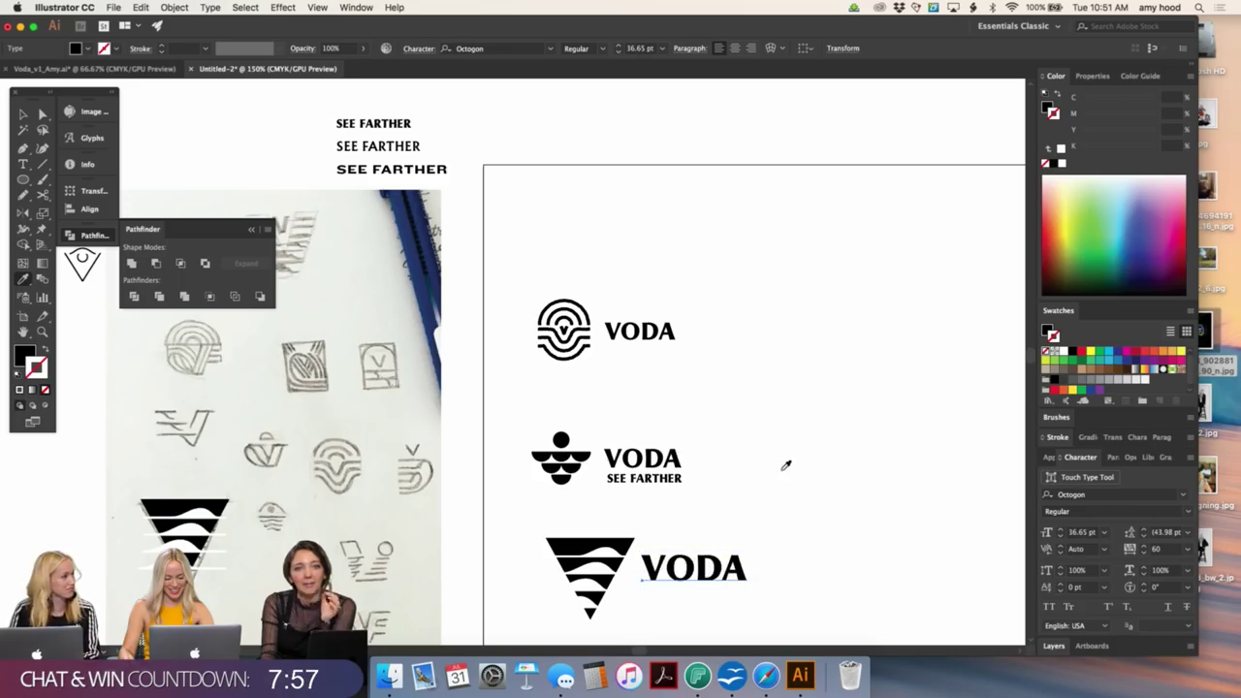
pyautogui.press('v')
pyautogui.click(776, 485)
# - Duplicate VODA below itself, give it the tagline style, and retype it as 'SEE FARTHER'
pyautogui.moveTo(716, 565); pyautogui.dragTo(716, 601)
pyautogui.press('i')
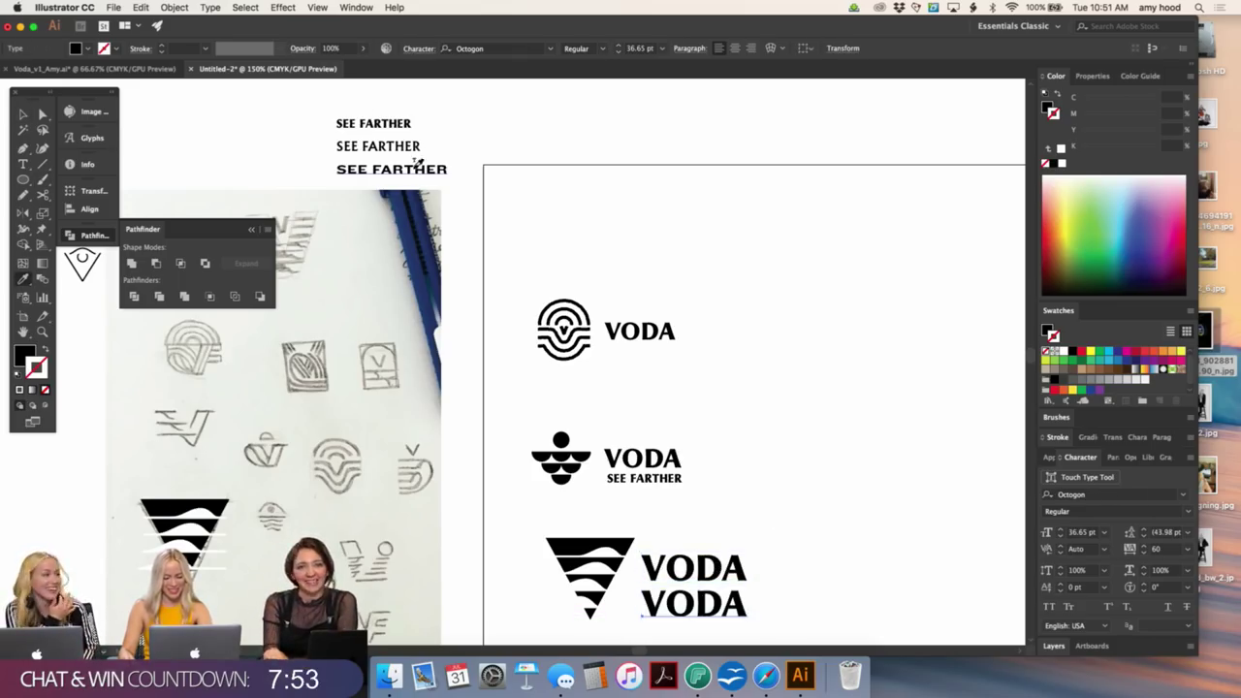
pyautogui.click(417, 171)
pyautogui.press('v')
pyautogui.click(726, 321)
pyautogui.press('t')
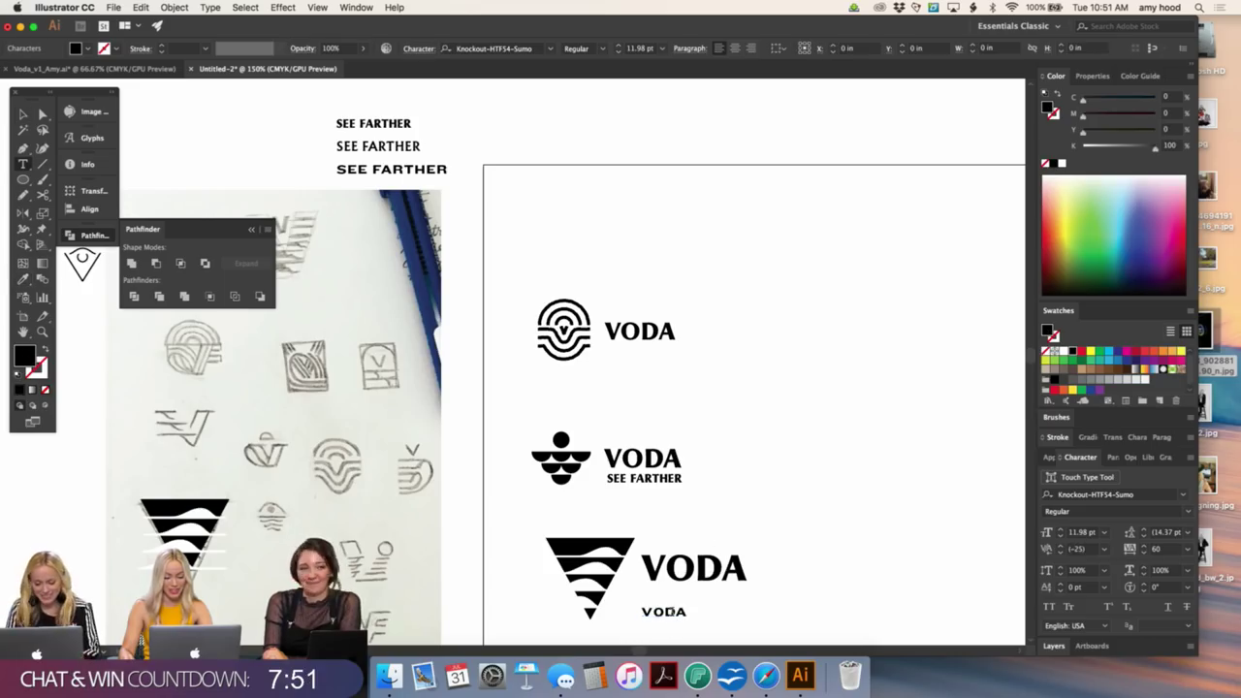
pyautogui.doubleClick(674, 615)
pyautogui.write('F')
pyautogui.press('BackSpace')
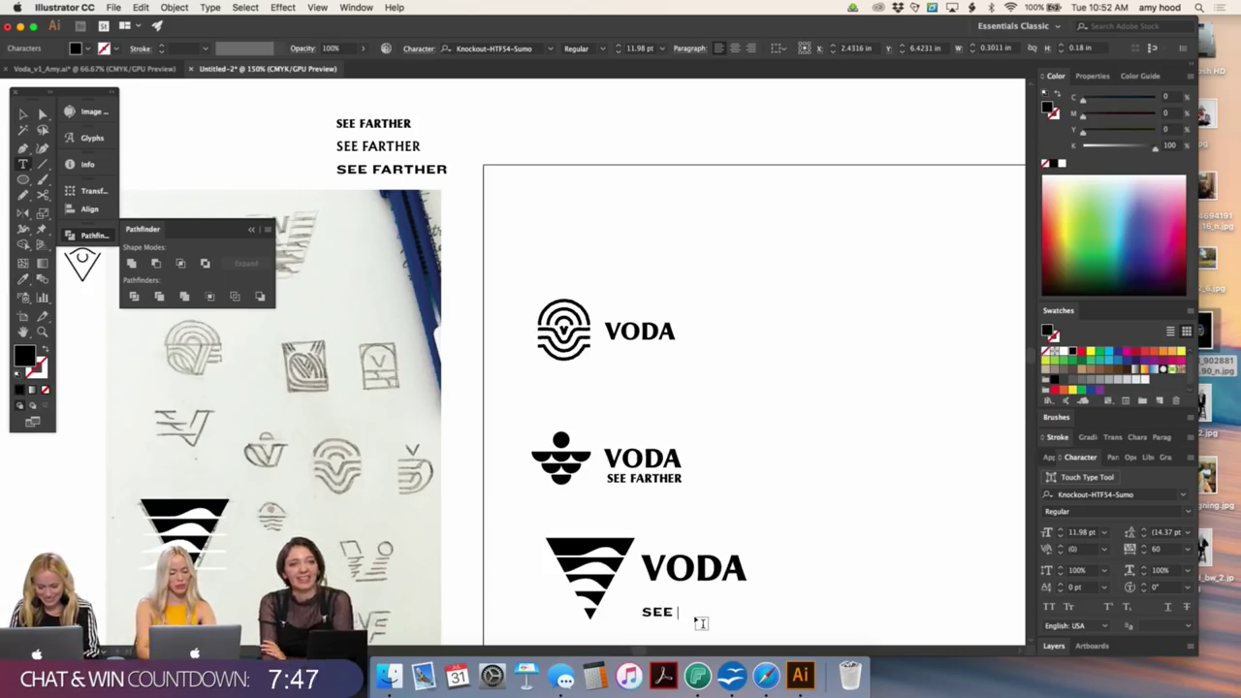
pyautogui.write('SEE FARTHER')
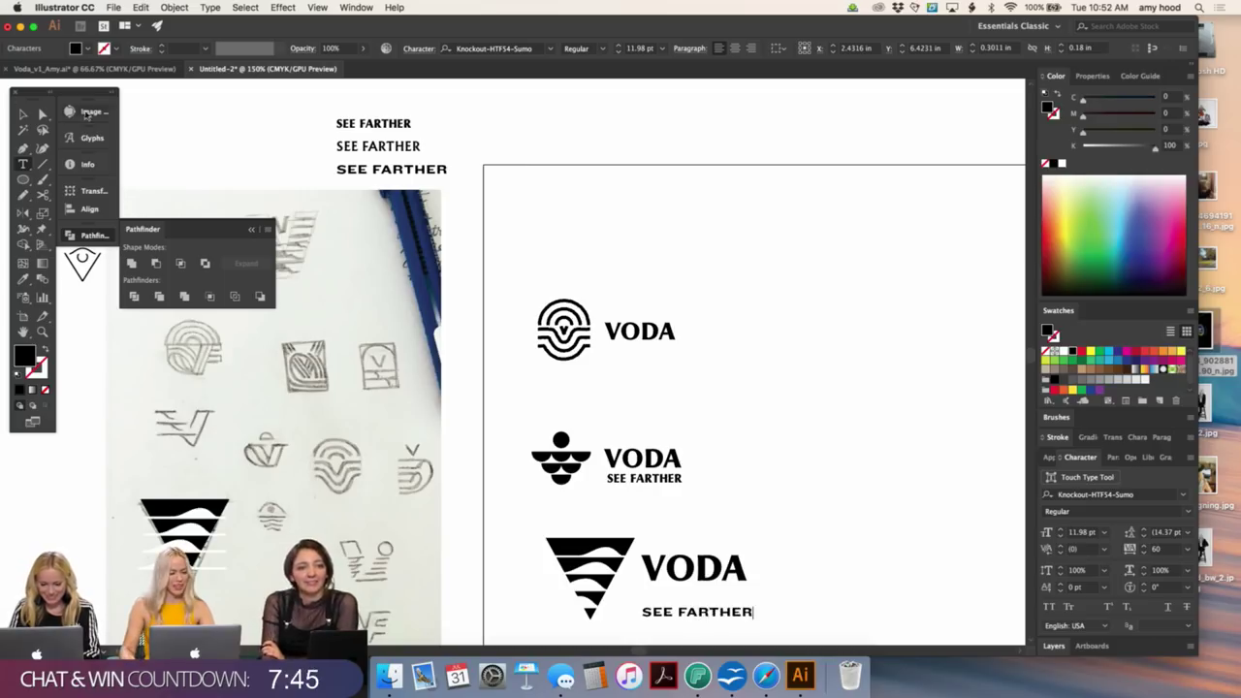
pyautogui.click(27, 114)
pyautogui.click(849, 397)
# - Nudge SEE FARTHER up toward VODA and move the whole third logo down a bit
pyautogui.press('super+minus')
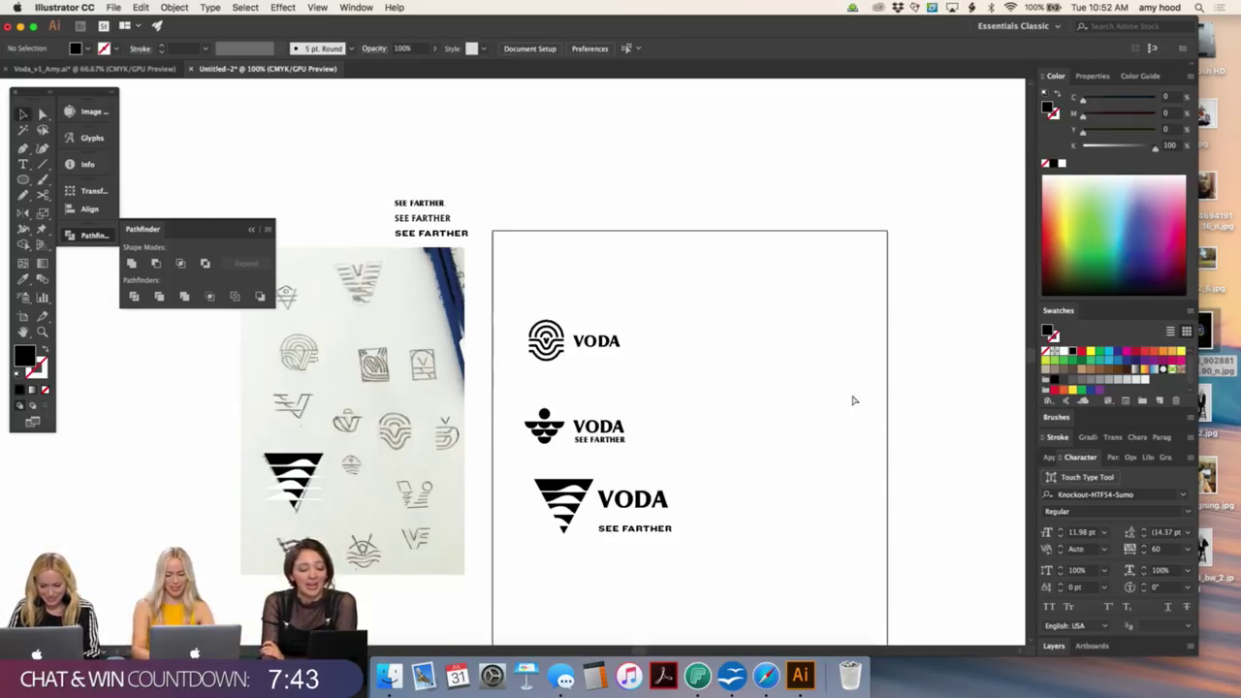
pyautogui.moveTo(852, 412); pyautogui.dragTo(855, 346)
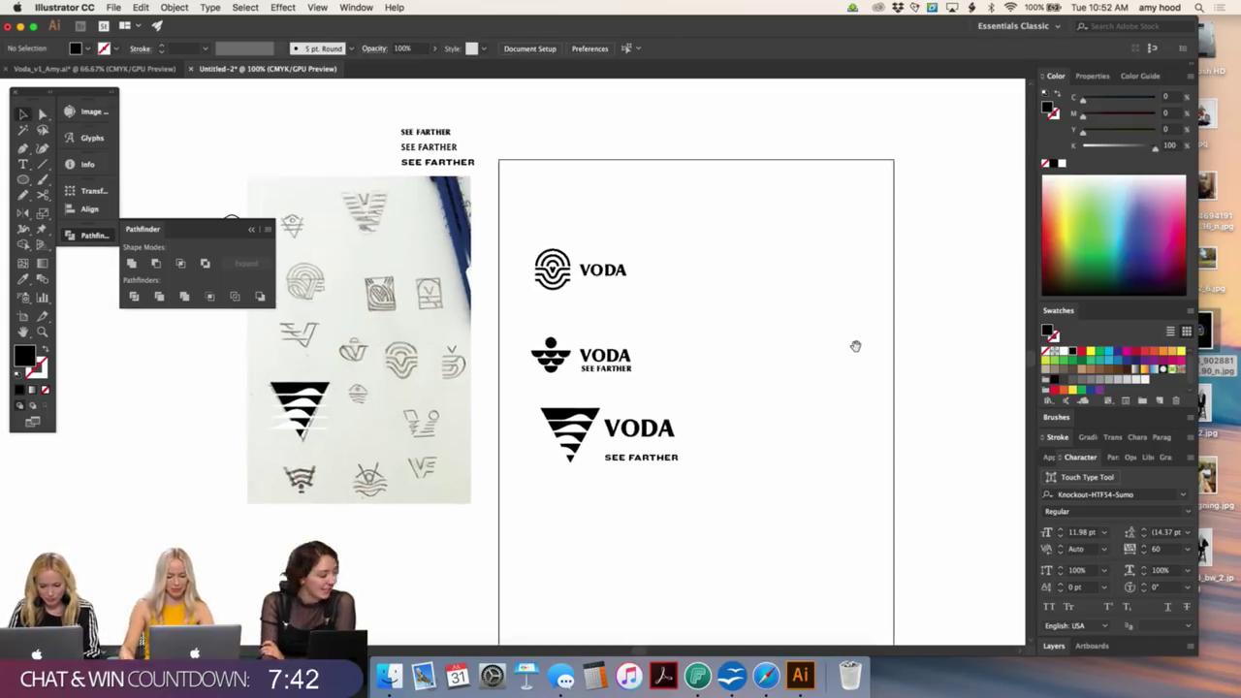
pyautogui.click(645, 456)
pyautogui.press('Up')
pyautogui.press('Up')
pyautogui.press('Up')
pyautogui.press('Up')
pyautogui.press('Up')
pyautogui.press('Up')
pyautogui.press('Up')
pyautogui.press('Up')
pyautogui.press('Up')
pyautogui.press('Up')
pyautogui.press('Up')
pyautogui.press('Up')
pyautogui.press('Up')
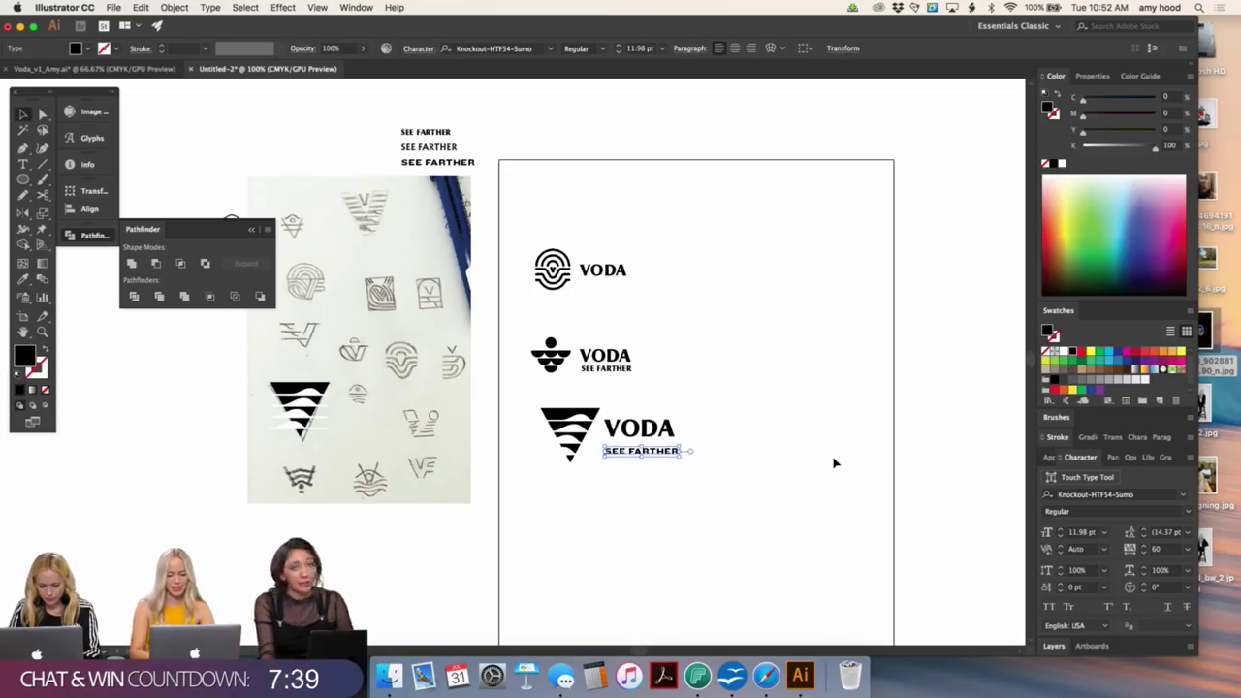
pyautogui.click(834, 463)
pyautogui.moveTo(834, 463); pyautogui.dragTo(833, 414)
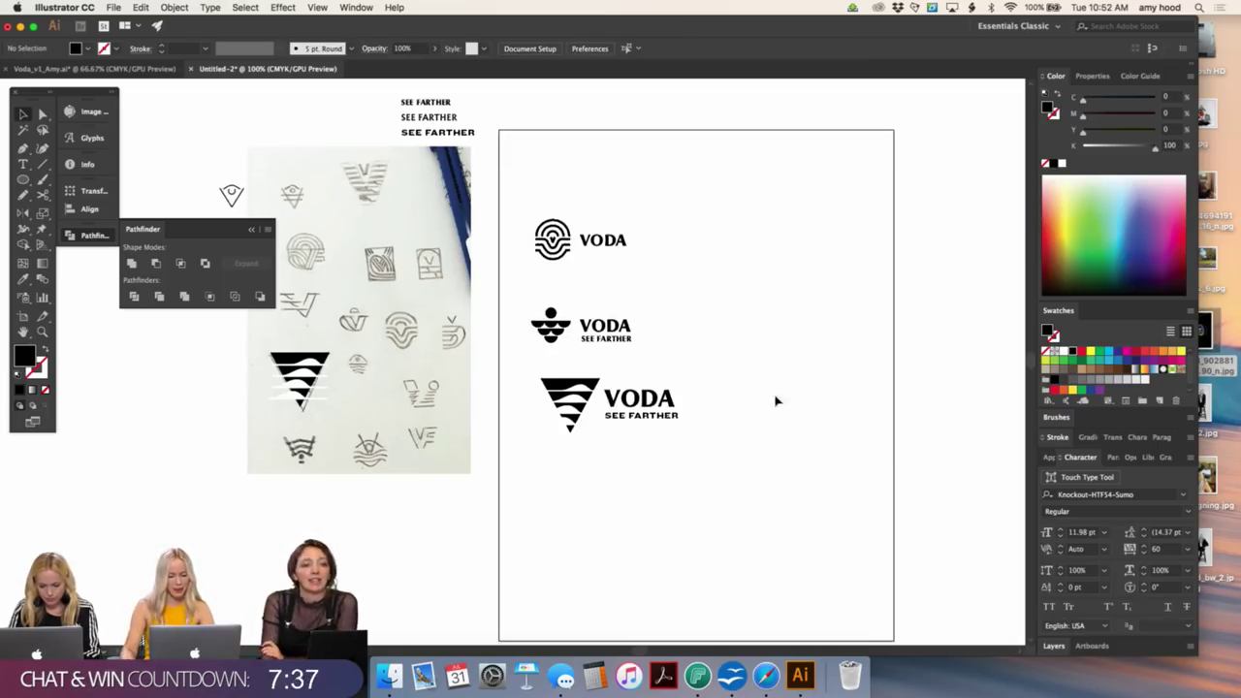
pyautogui.moveTo(683, 388); pyautogui.dragTo(546, 444)
pyautogui.press('Down')
pyautogui.press('Down')
pyautogui.press('Down')
pyautogui.press('Down')
pyautogui.press('Down')
pyautogui.press('Down')
pyautogui.press('Down')
pyautogui.press('Down')
pyautogui.press('Down')
pyautogui.press('Down')
pyautogui.press('Down')
pyautogui.press('Down')
pyautogui.press('Down')
pyautogui.press('Down')
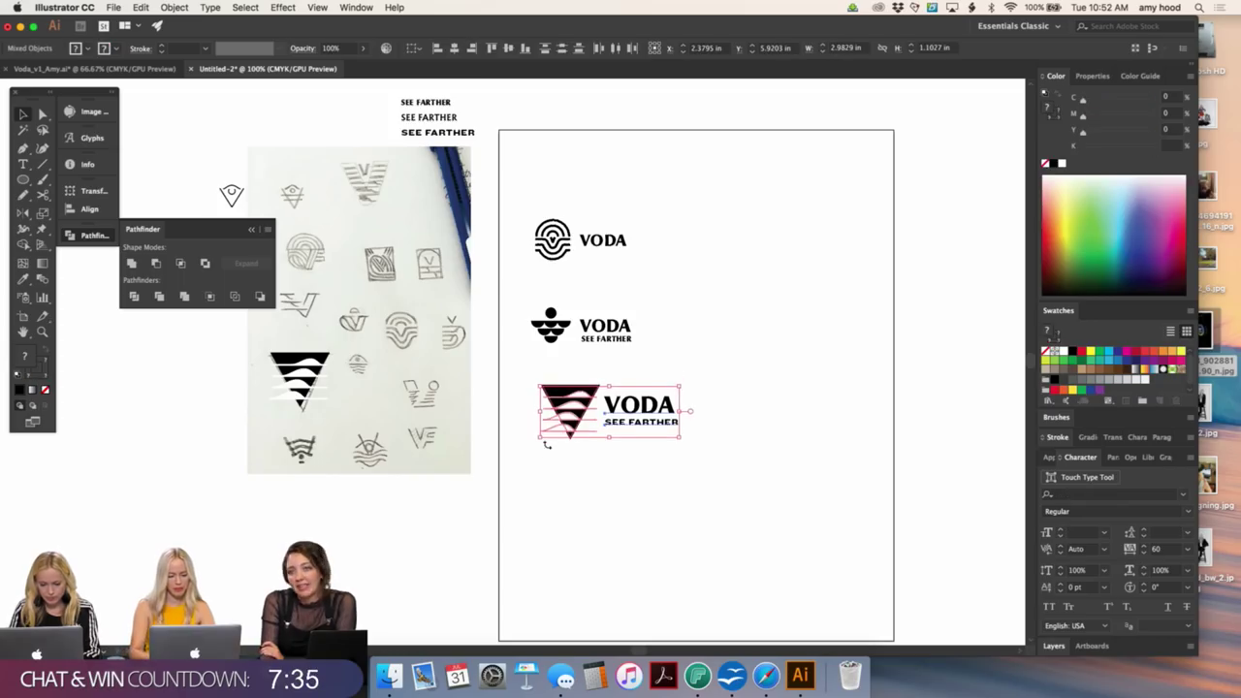
# - Scale up the second and first VODA logos proportionally
pyautogui.moveTo(714, 302); pyautogui.dragTo(479, 363)
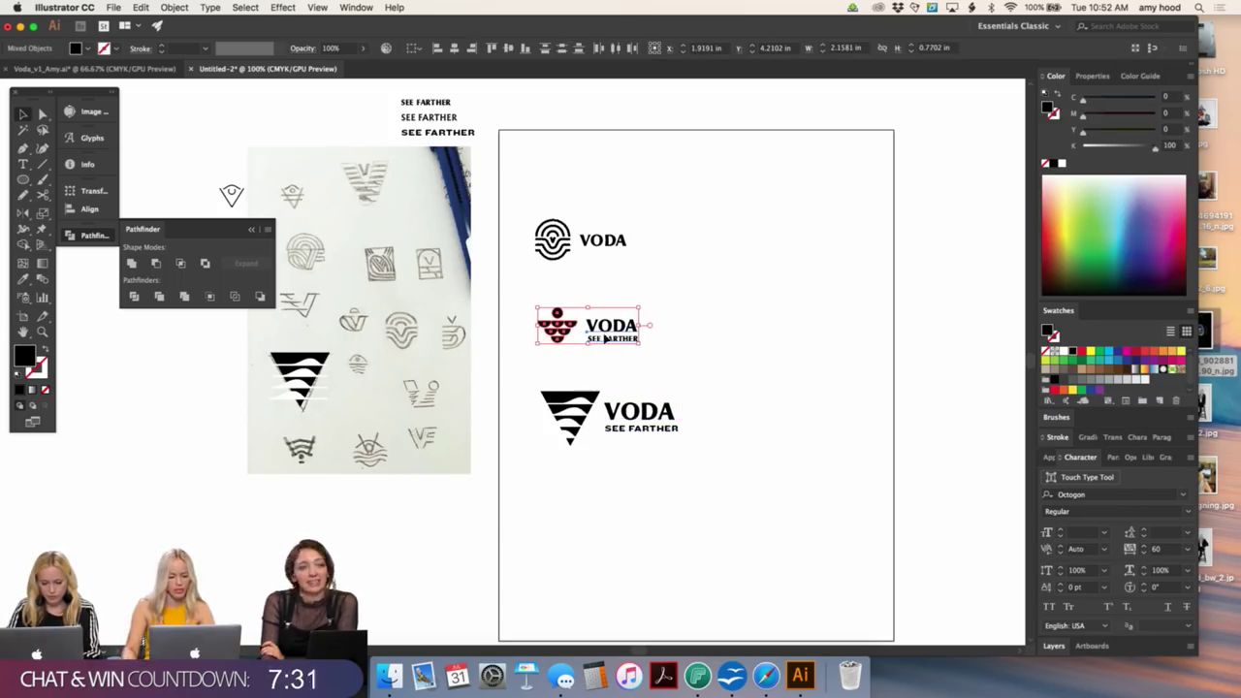
pyautogui.moveTo(642, 326); pyautogui.dragTo(670, 327)
pyautogui.click(656, 213)
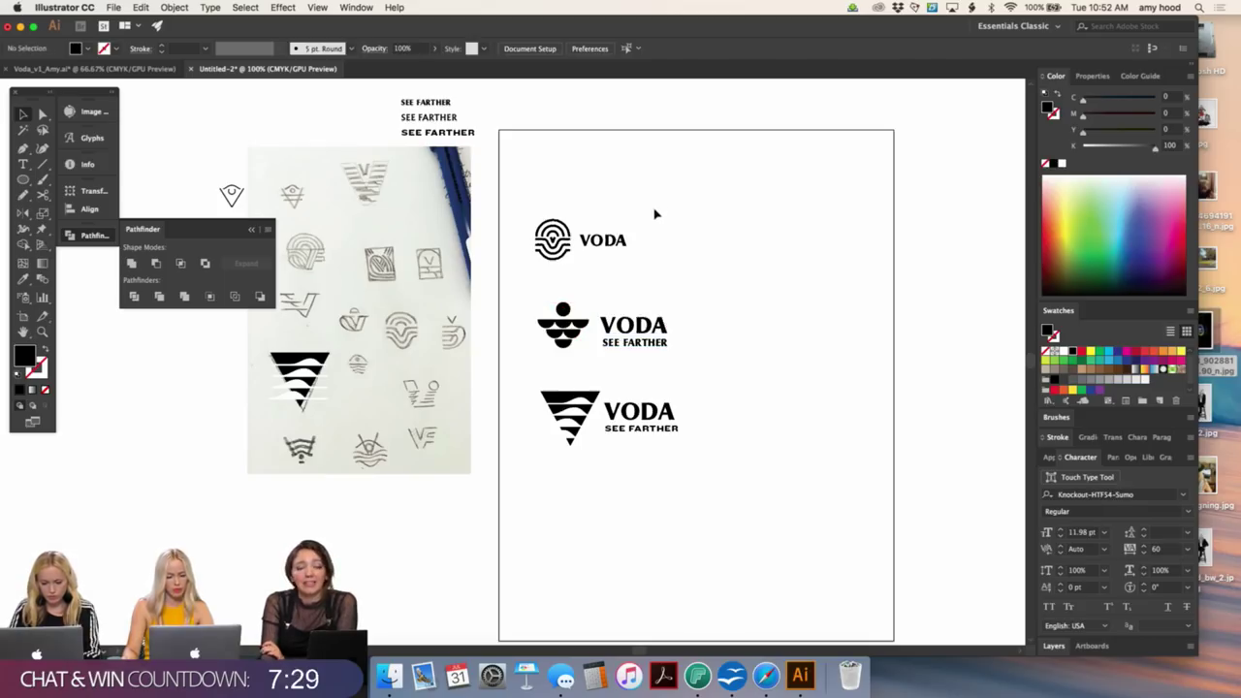
pyautogui.moveTo(528, 279); pyautogui.dragTo(582, 233)
pyautogui.moveTo(657, 240)
pyautogui.mouseDown()
pyautogui.moveTo(692, 244)
pyautogui.moveTo(668, 244)
pyautogui.mouseUp()
pyautogui.click(692, 244)
pyautogui.click(640, 242)
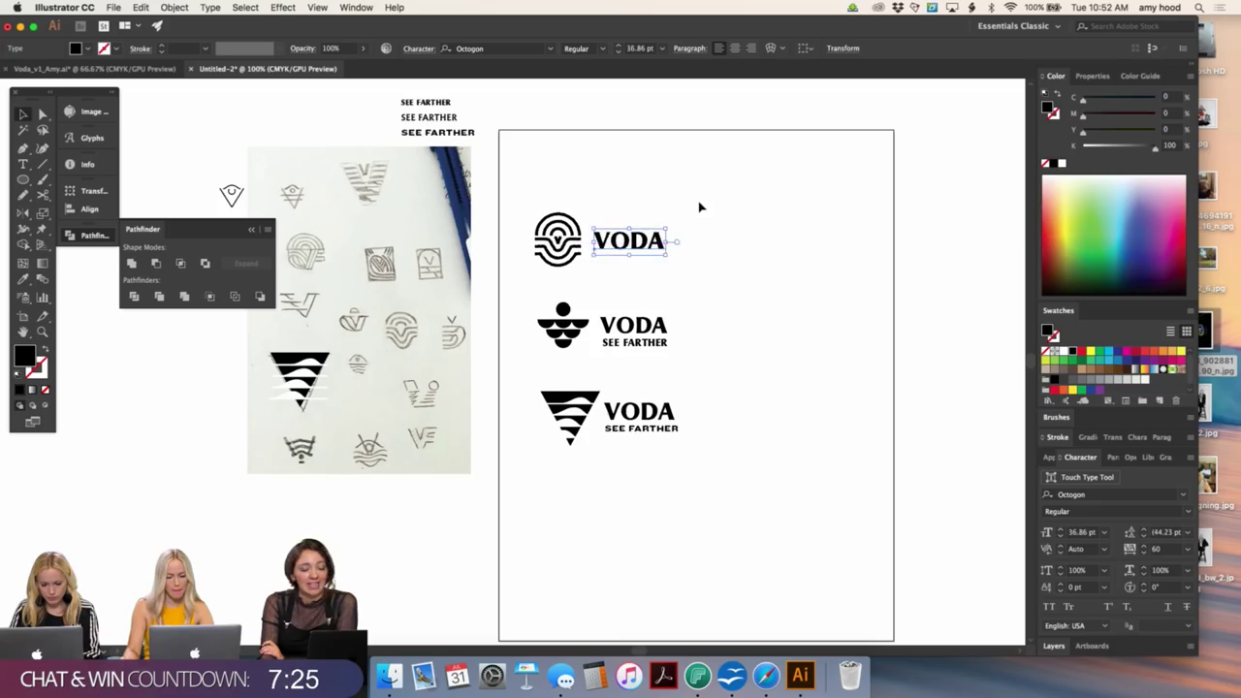
pyautogui.click(698, 201)
pyautogui.click(647, 249)
pyautogui.click(717, 240)
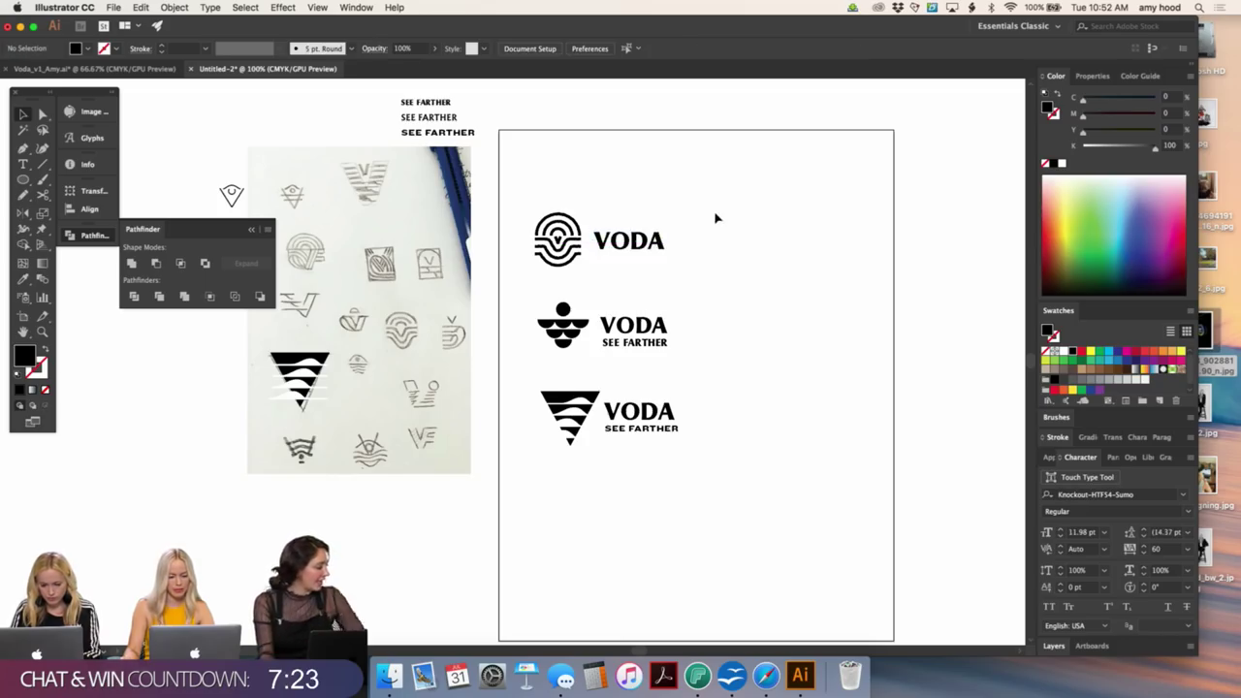
# - Zoom and pan from the artboard over to the sketch images for a close view
pyautogui.press('super+equal')
pyautogui.press('super+equal')
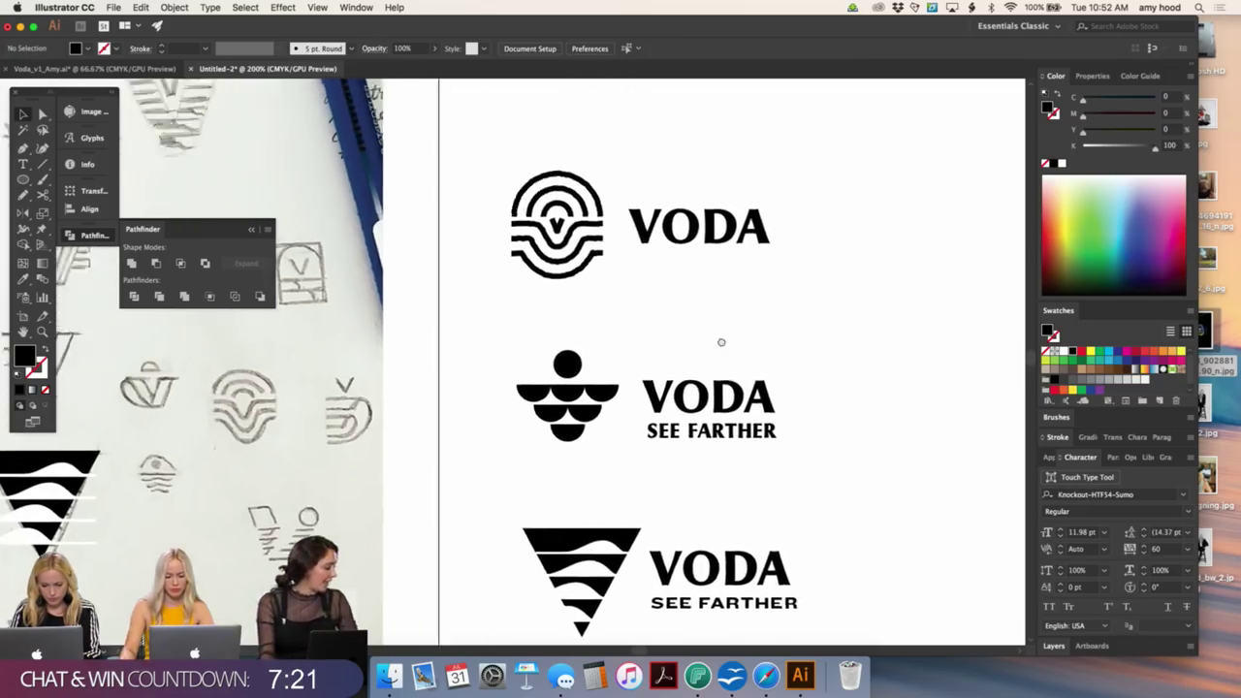
pyautogui.scroll(-3, 721, 342)
pyautogui.hscroll(2, 721, 342)
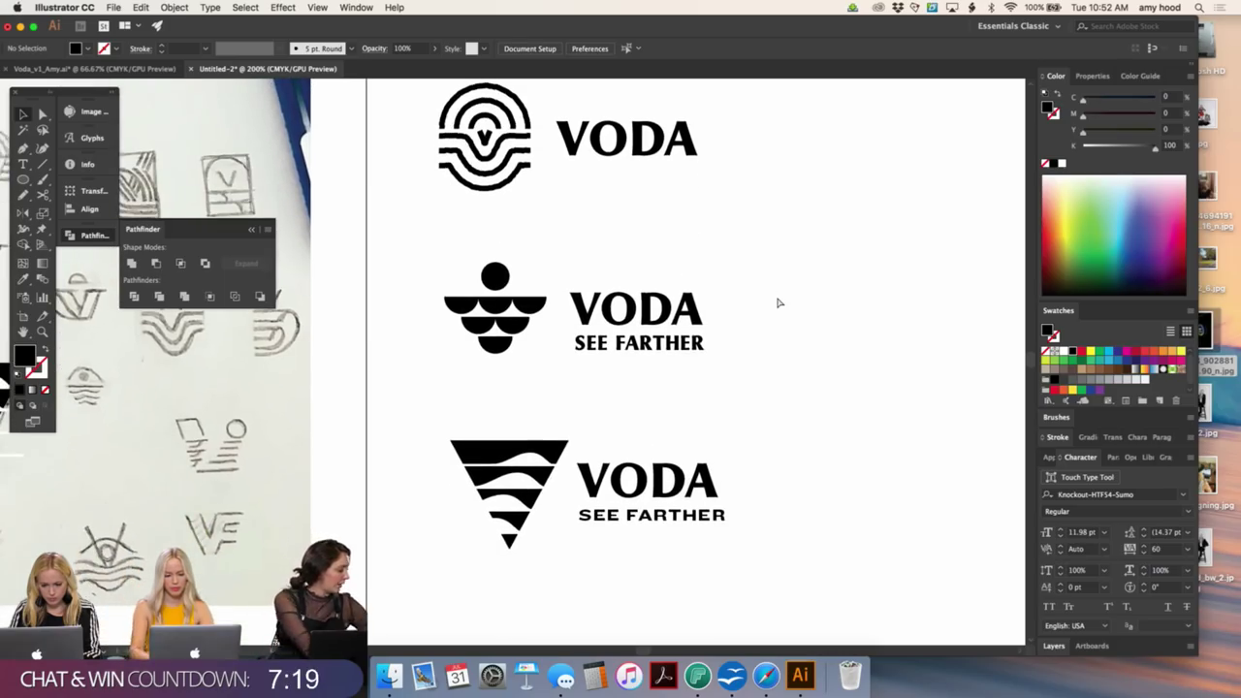
pyautogui.press('super+minus')
pyautogui.scroll(-2, 778, 297)
pyautogui.hscroll(-1, 778, 297)
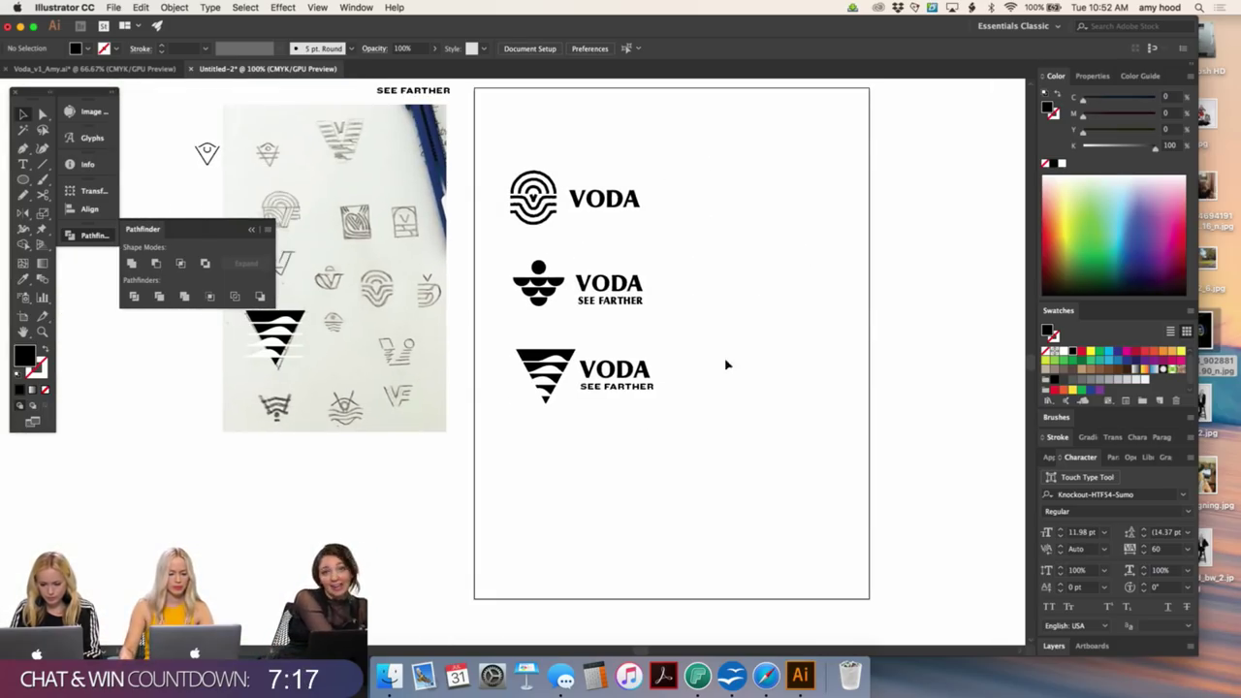
pyautogui.moveTo(711, 351); pyautogui.dragTo(516, 399)
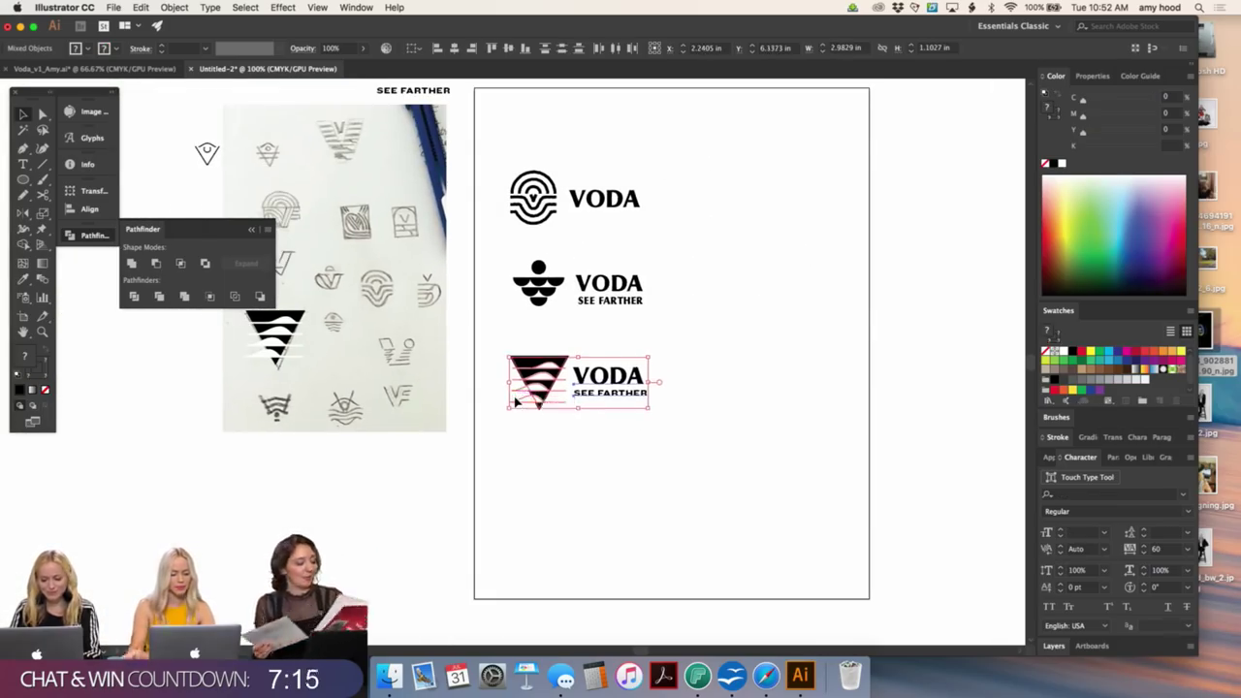
pyautogui.scroll(2, 515, 400)
pyautogui.hscroll(-1, 515, 400)
pyautogui.click(743, 430)
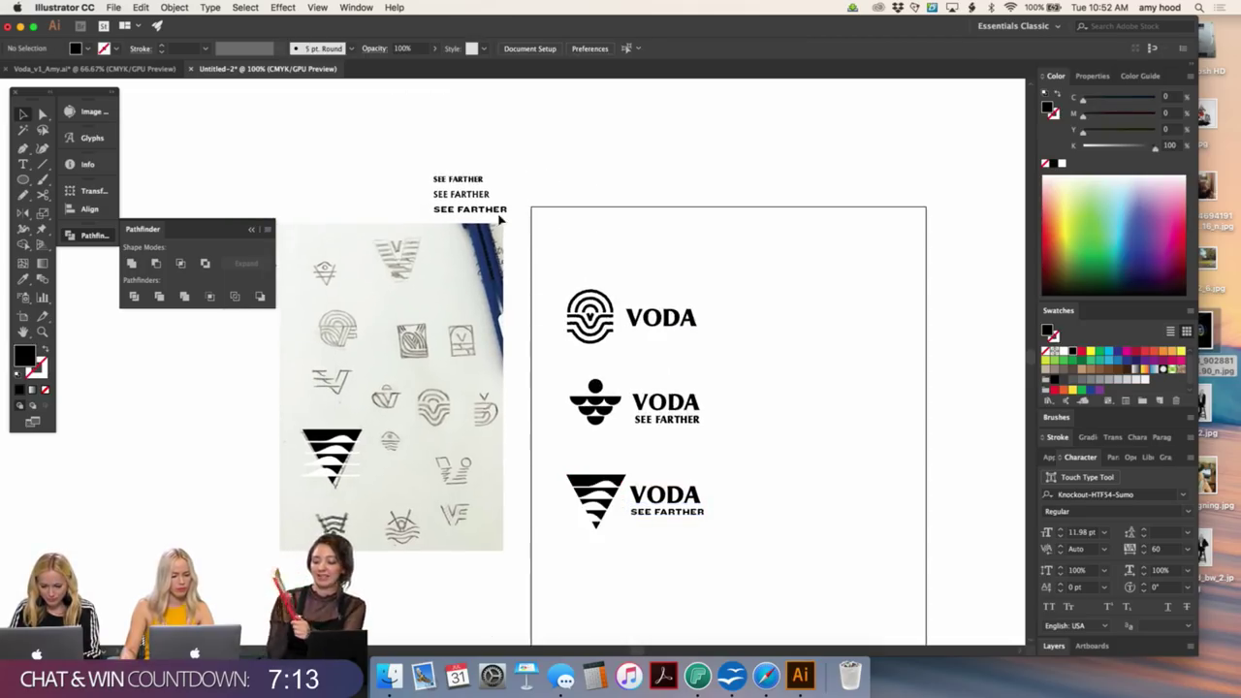
pyautogui.press('super+equal')
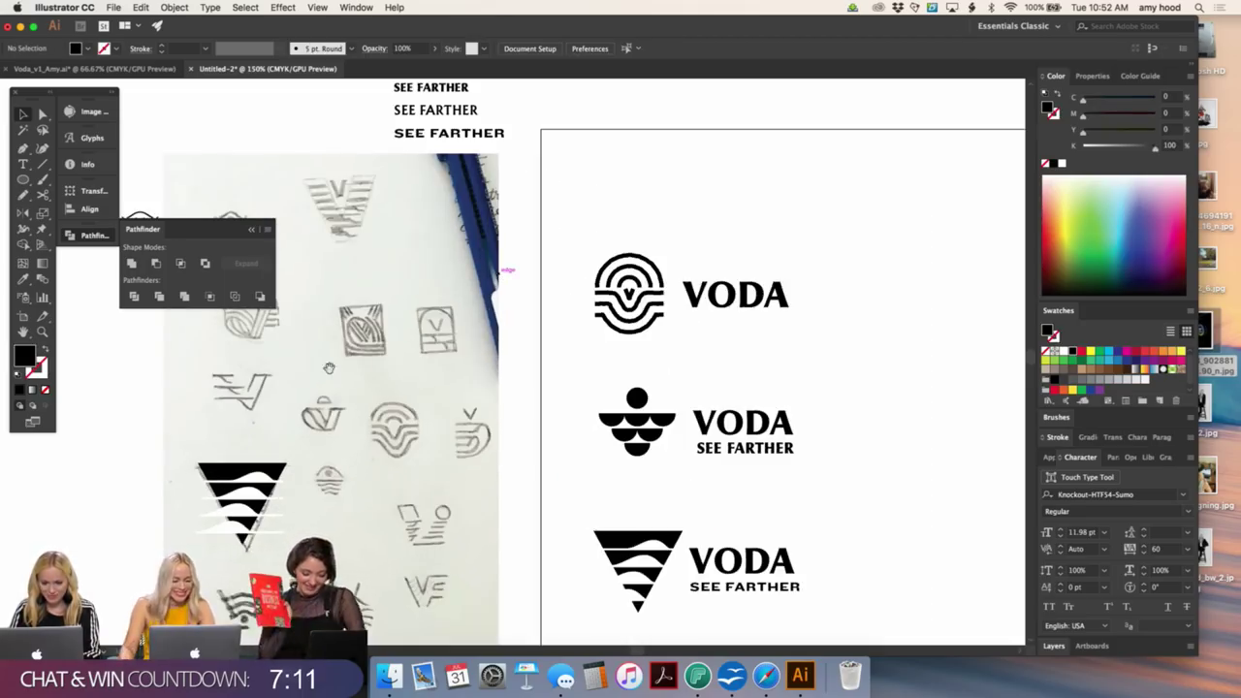
pyautogui.moveTo(328, 369); pyautogui.dragTo(515, 326)
pyautogui.press('super+equal')
# - Draw a rectangle over the V sketch, giving it a black stroke and no fill
pyautogui.scroll(1, 577, 211)
pyautogui.hscroll(1, 578, 211)
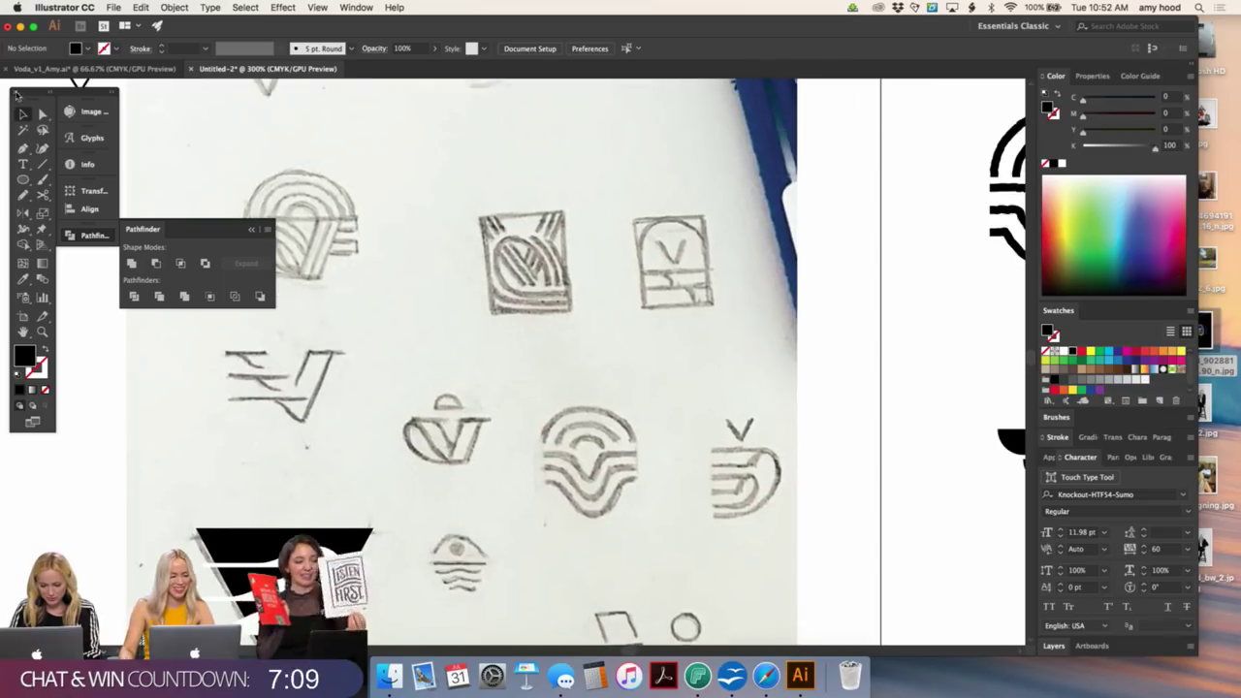
pyautogui.moveTo(33, 178); pyautogui.dragTo(92, 179)
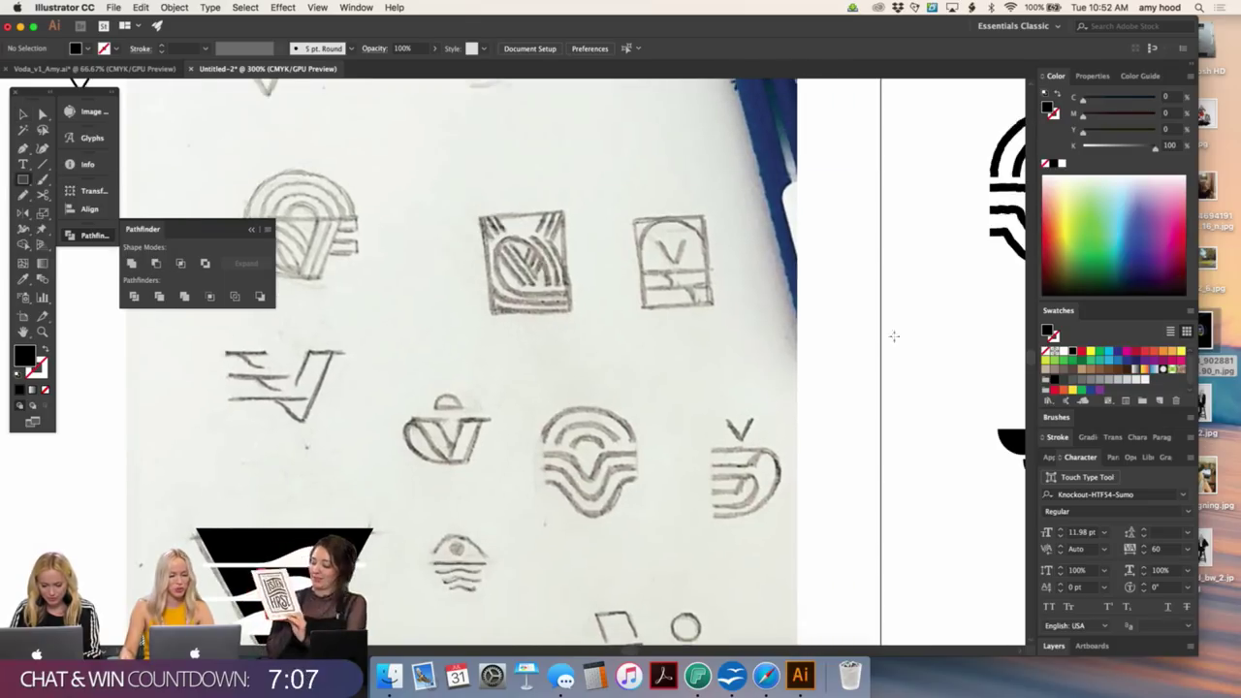
pyautogui.moveTo(636, 219); pyautogui.dragTo(712, 310)
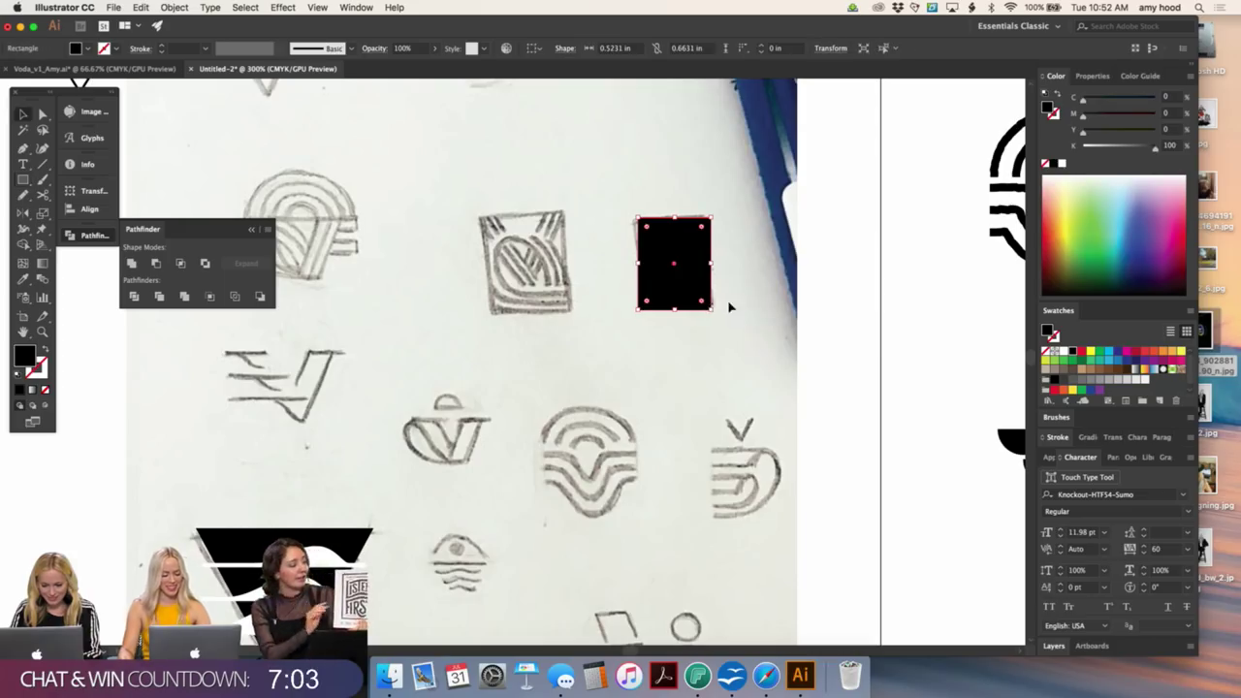
pyautogui.press('i')
pyautogui.click(243, 536)
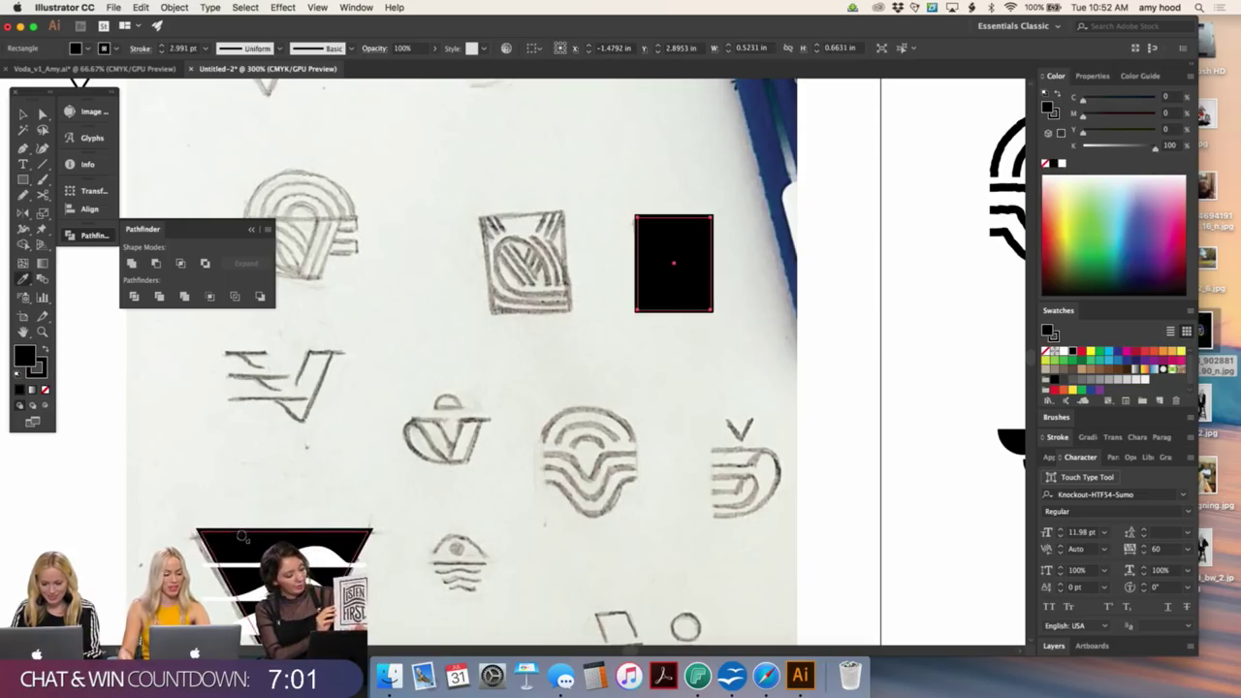
pyautogui.click(44, 390)
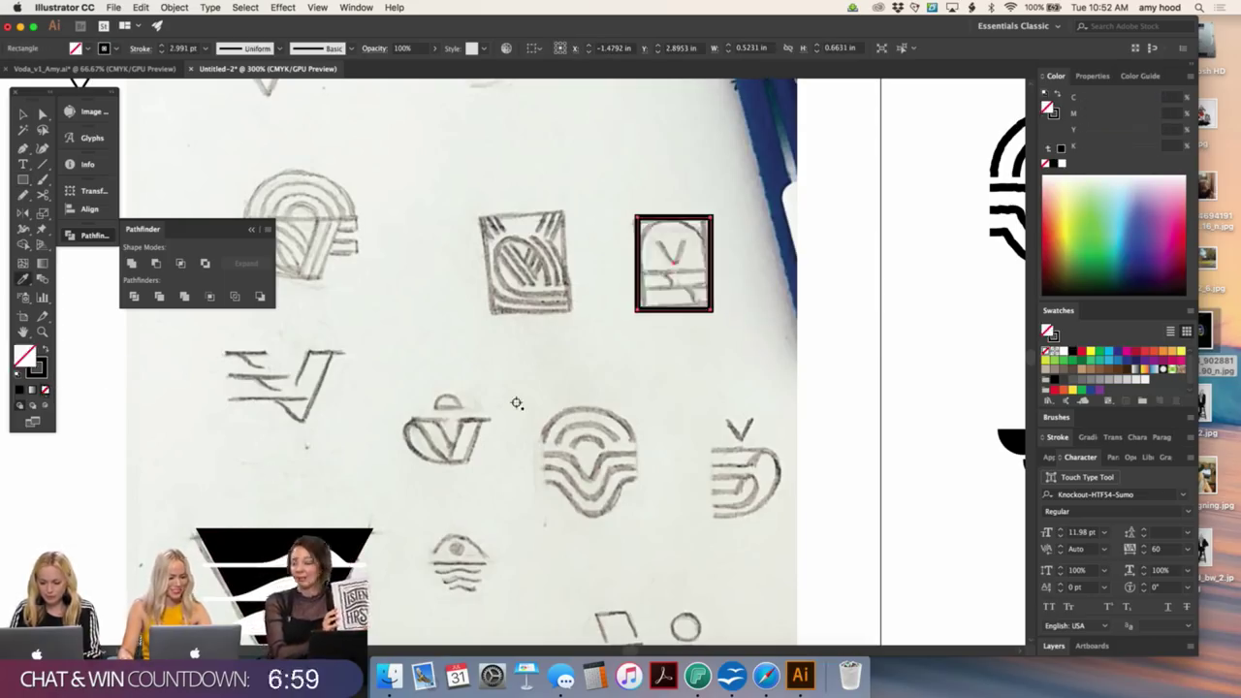
pyautogui.click(636, 387)
pyautogui.press('super+equal')
pyautogui.press('super+equal')
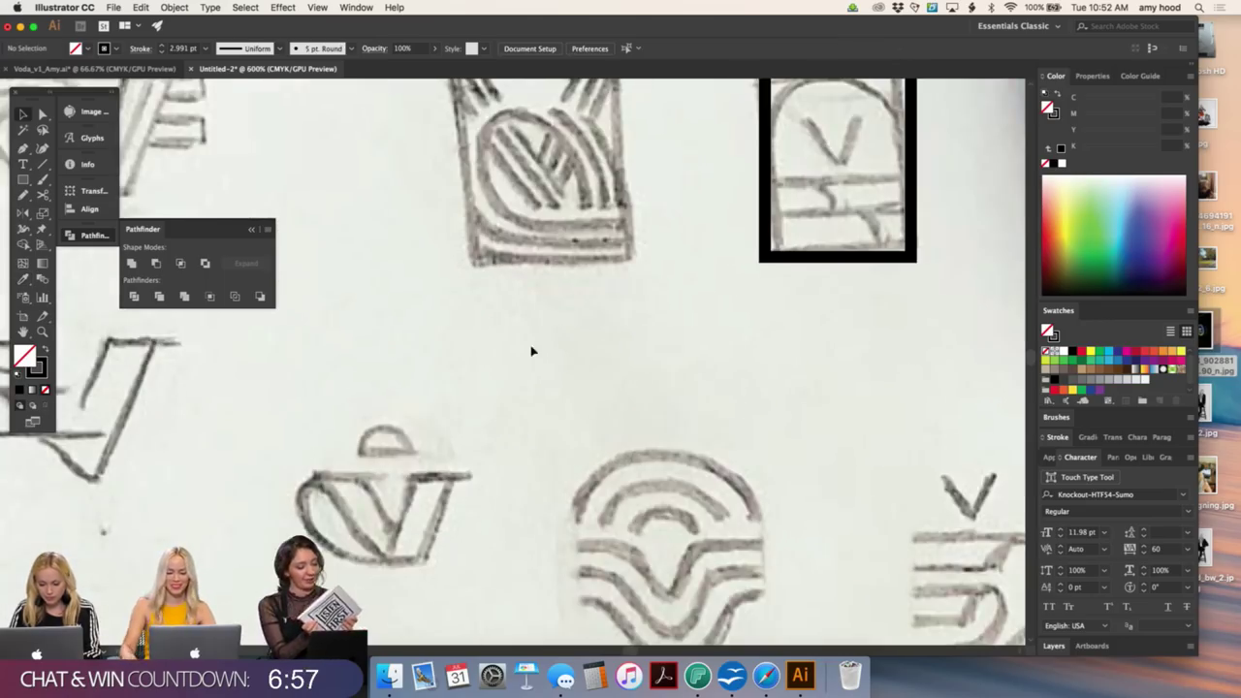
pyautogui.hscroll(4, 582, 351)
pyautogui.scroll(3, 582, 351)
# - Draw the V's first stroke from top to bottom point and shift it slightly right
pyautogui.press('p')
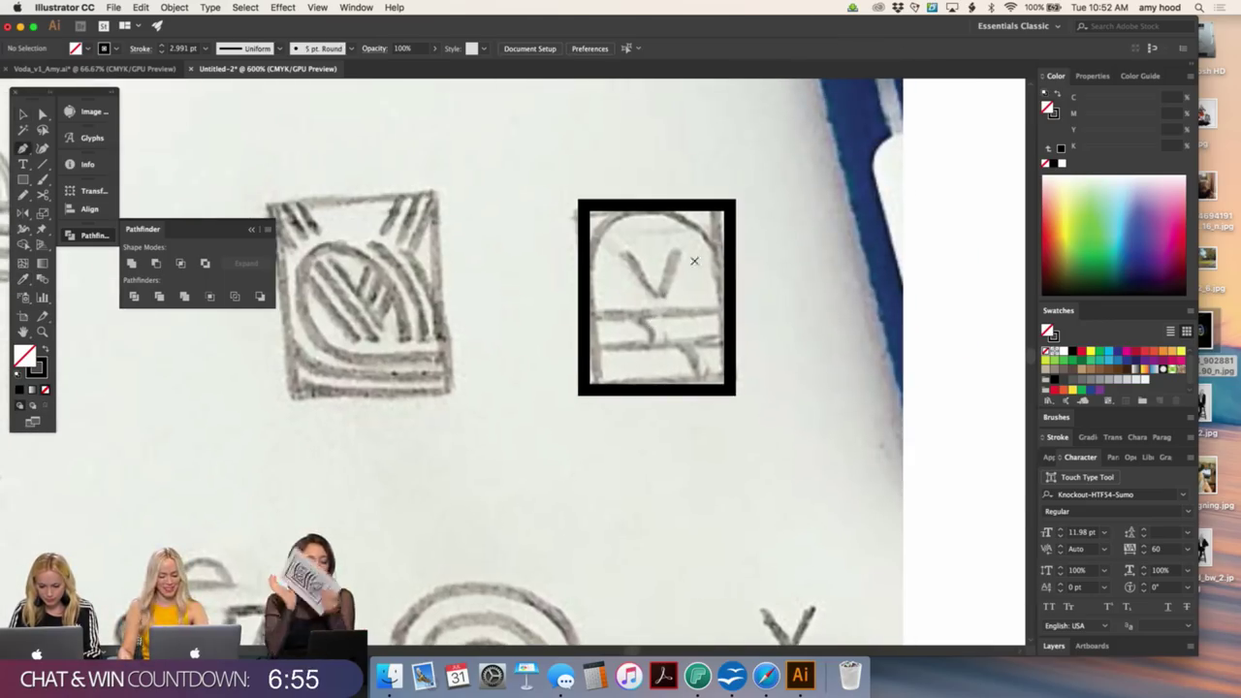
pyautogui.click(622, 252)
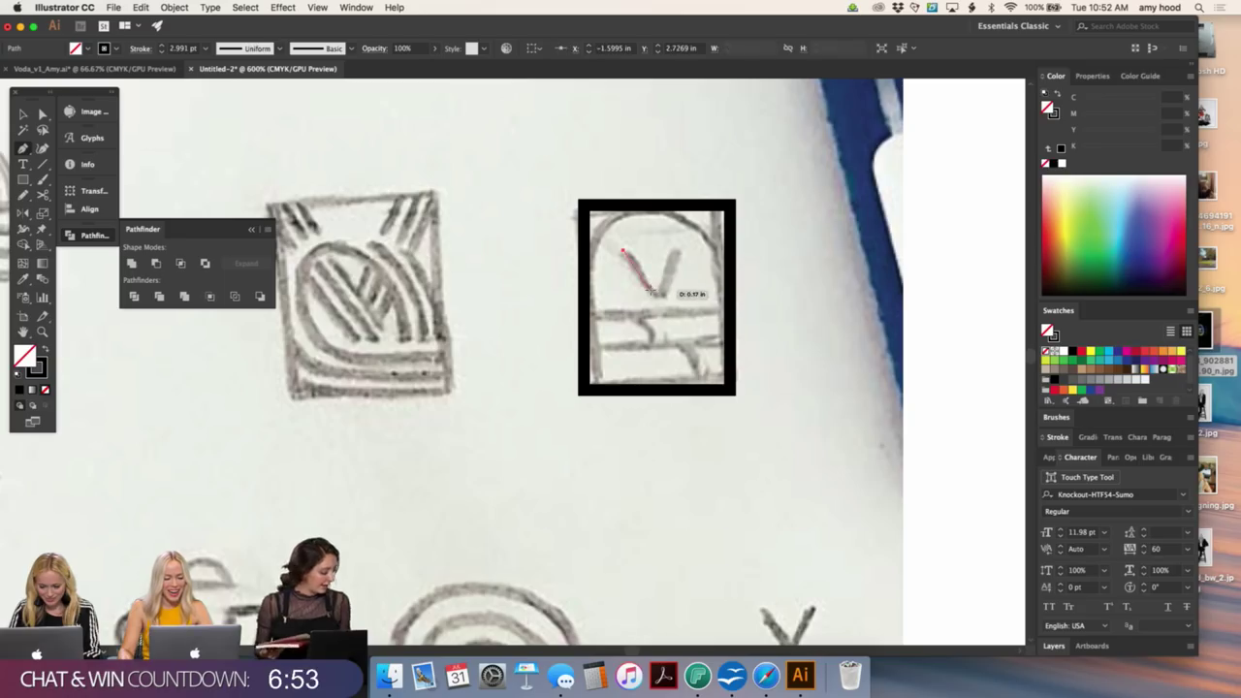
pyautogui.click(660, 301)
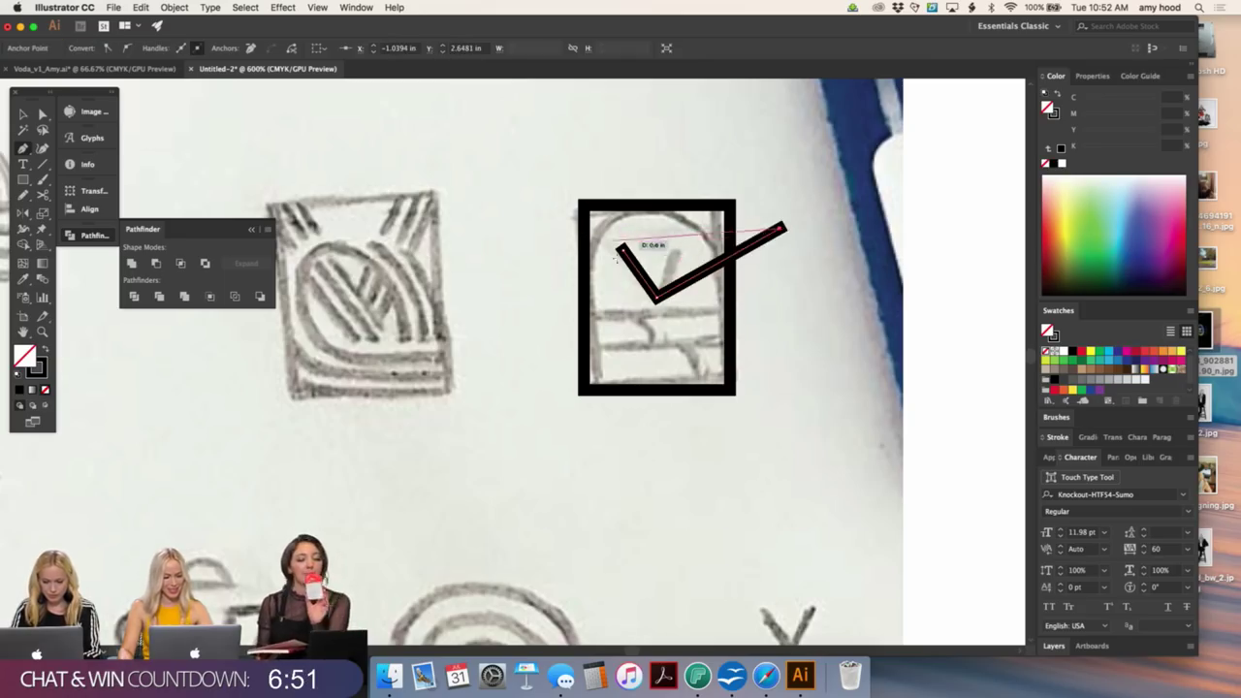
pyautogui.press('v')
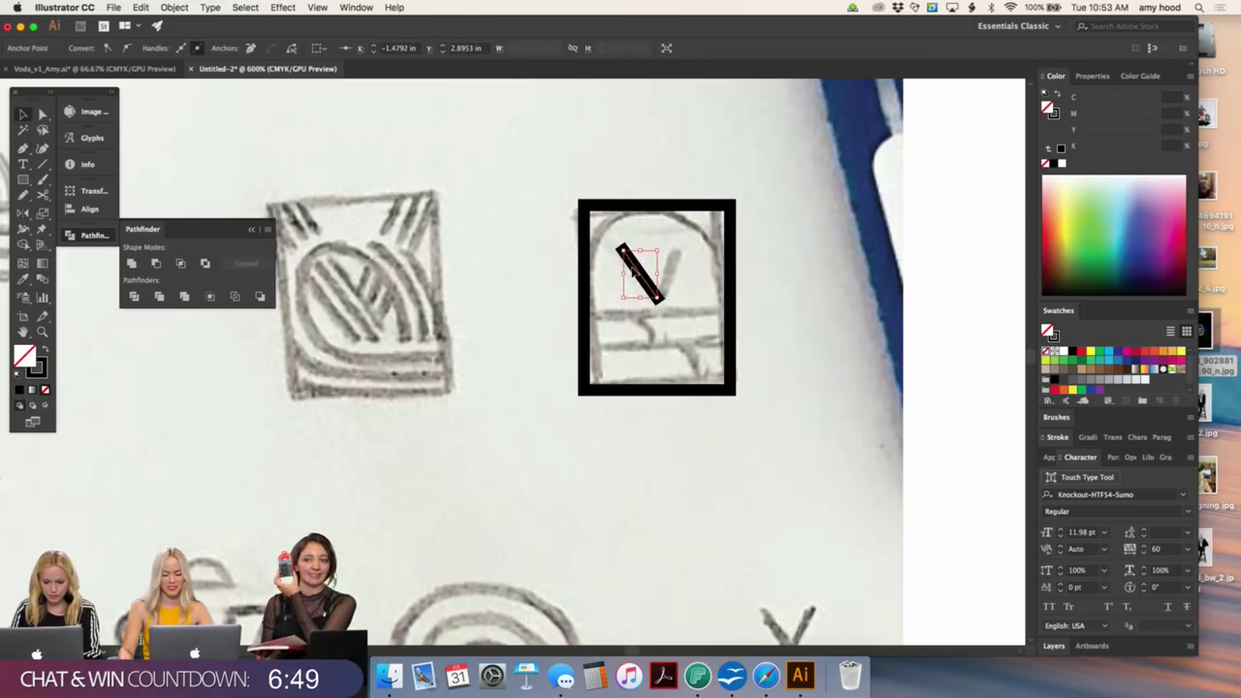
pyautogui.moveTo(643, 275); pyautogui.dragTo(670, 275)
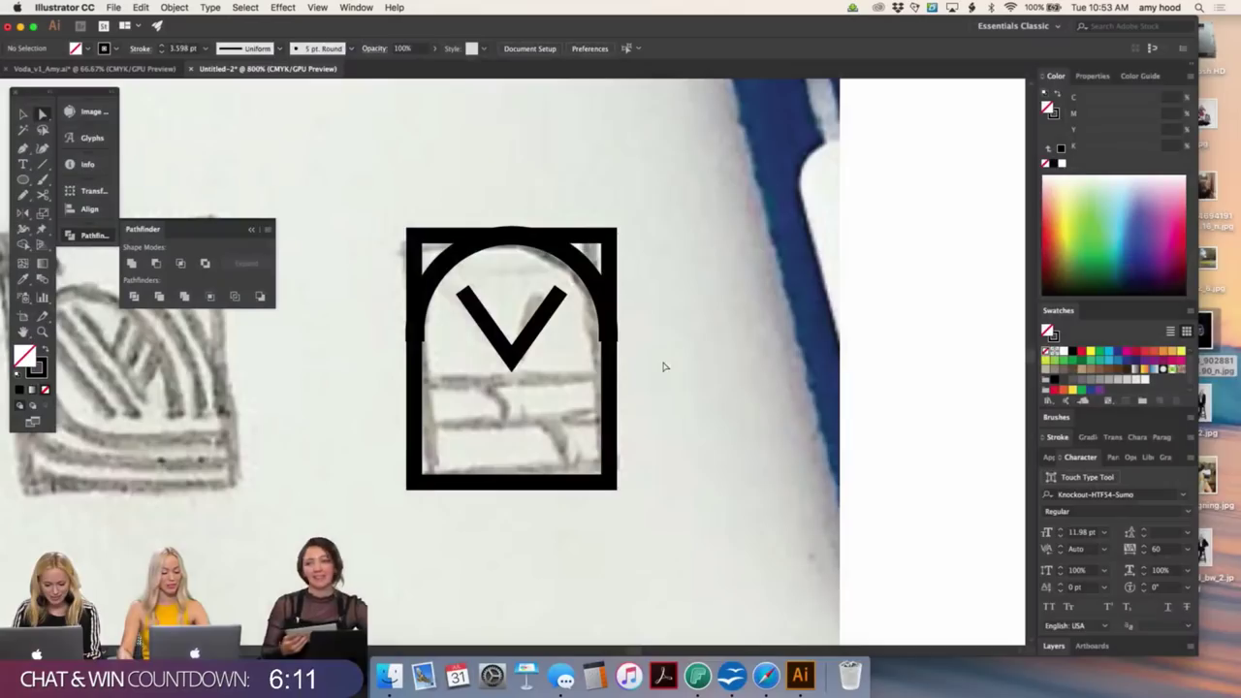
# - Narrow and shrink the arch slightly so it fits inside the frame
pyautogui.moveTo(665, 225); pyautogui.dragTo(587, 361)
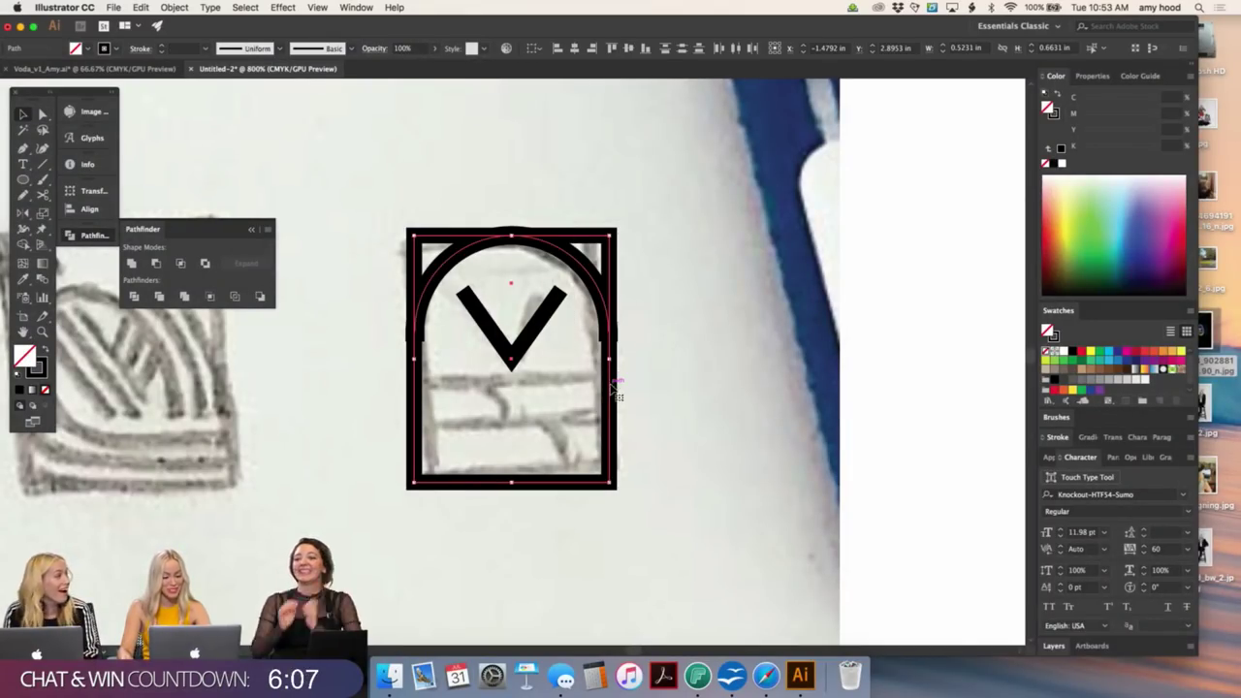
pyautogui.click(654, 357)
pyautogui.press('super+equal')
pyautogui.press('super+equal')
pyautogui.press('super+equal')
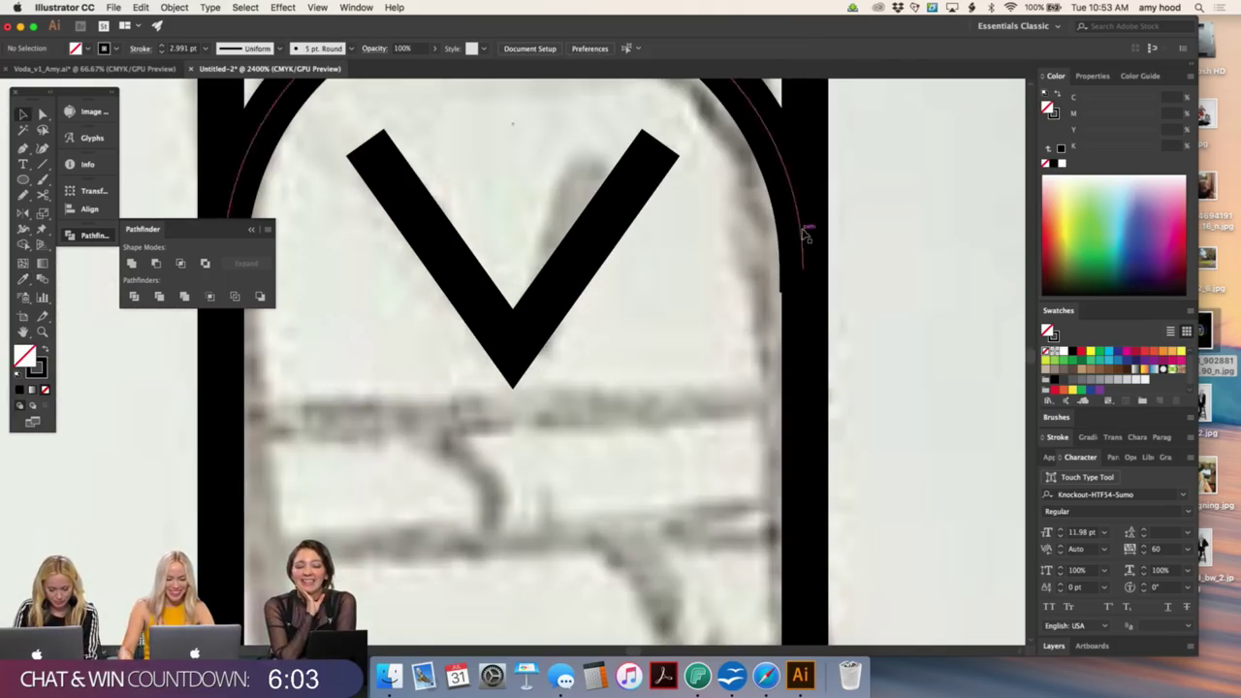
pyautogui.click(794, 217)
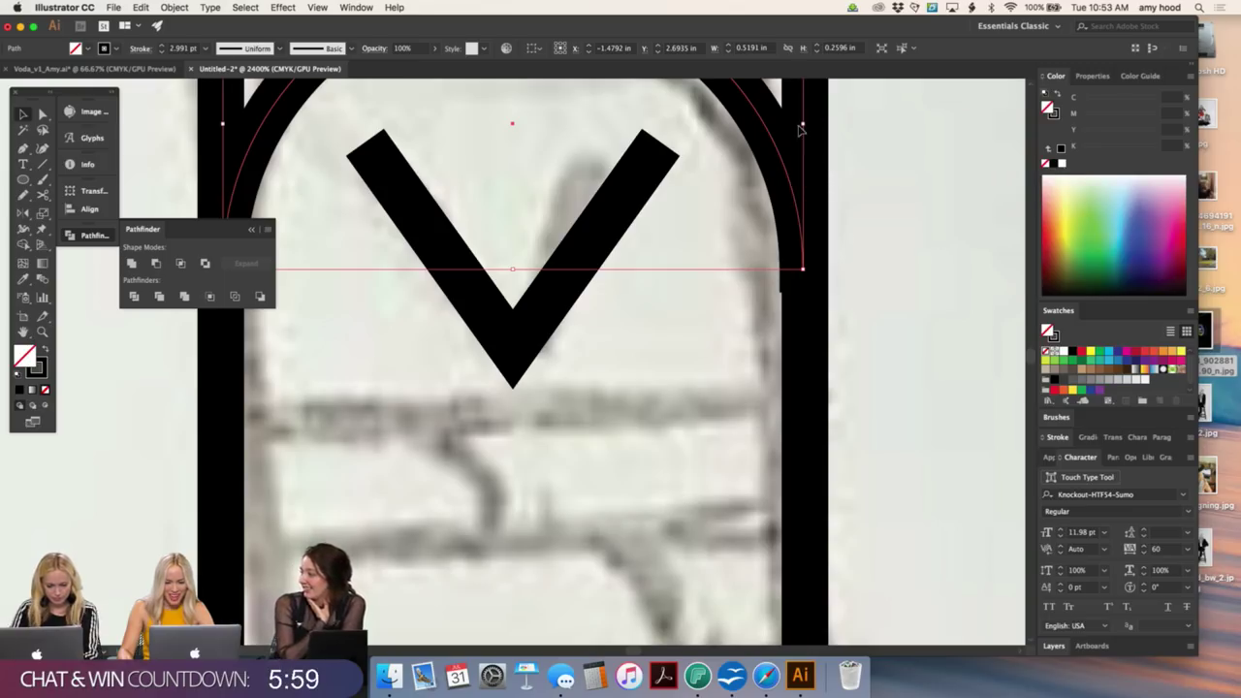
pyautogui.moveTo(804, 123)
pyautogui.mouseDown()
pyautogui.moveTo(786, 126)
pyautogui.moveTo(808, 125)
pyautogui.mouseUp()
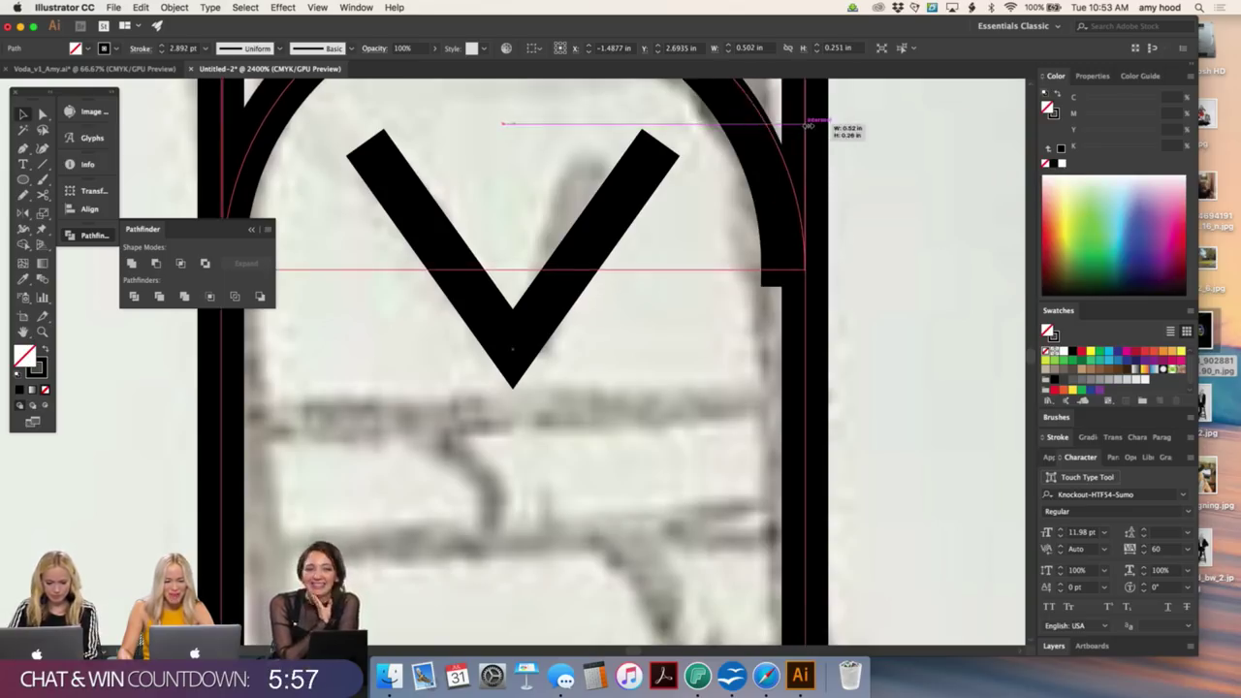
pyautogui.hscroll(-5, 485, 225)
pyautogui.scroll(3, 485, 225)
pyautogui.moveTo(417, 205); pyautogui.dragTo(417, 204)
pyautogui.click(527, 394)
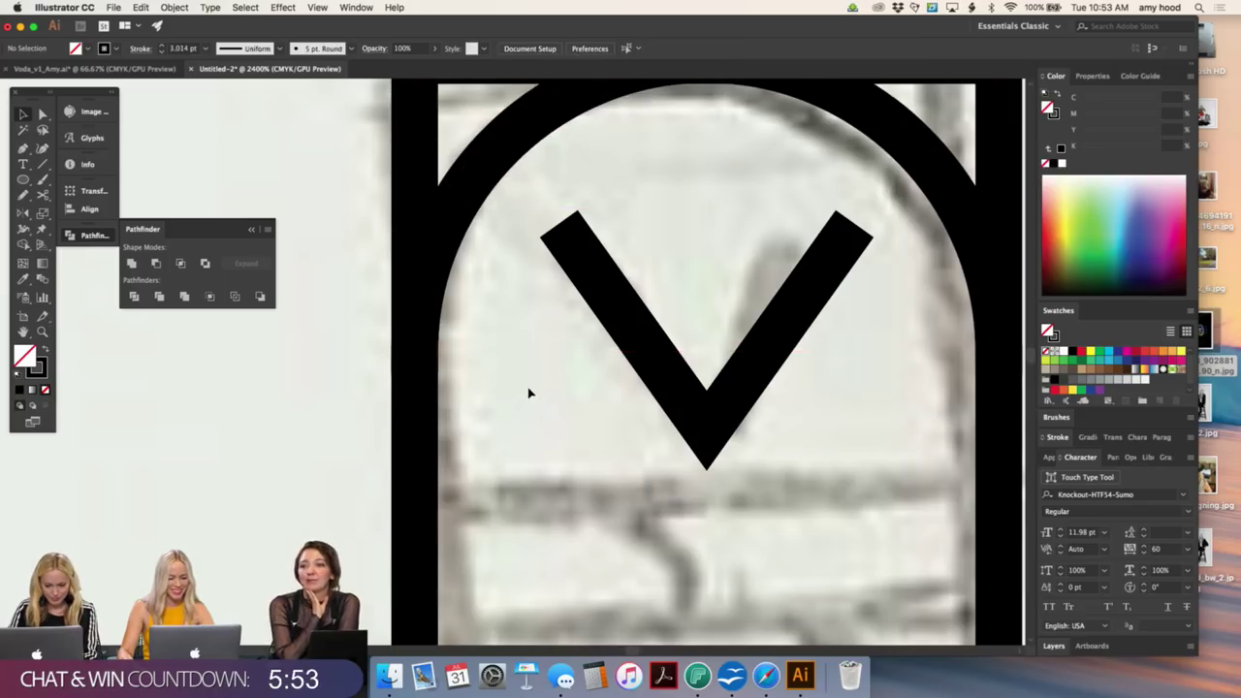
pyautogui.scroll(-3, 529, 392)
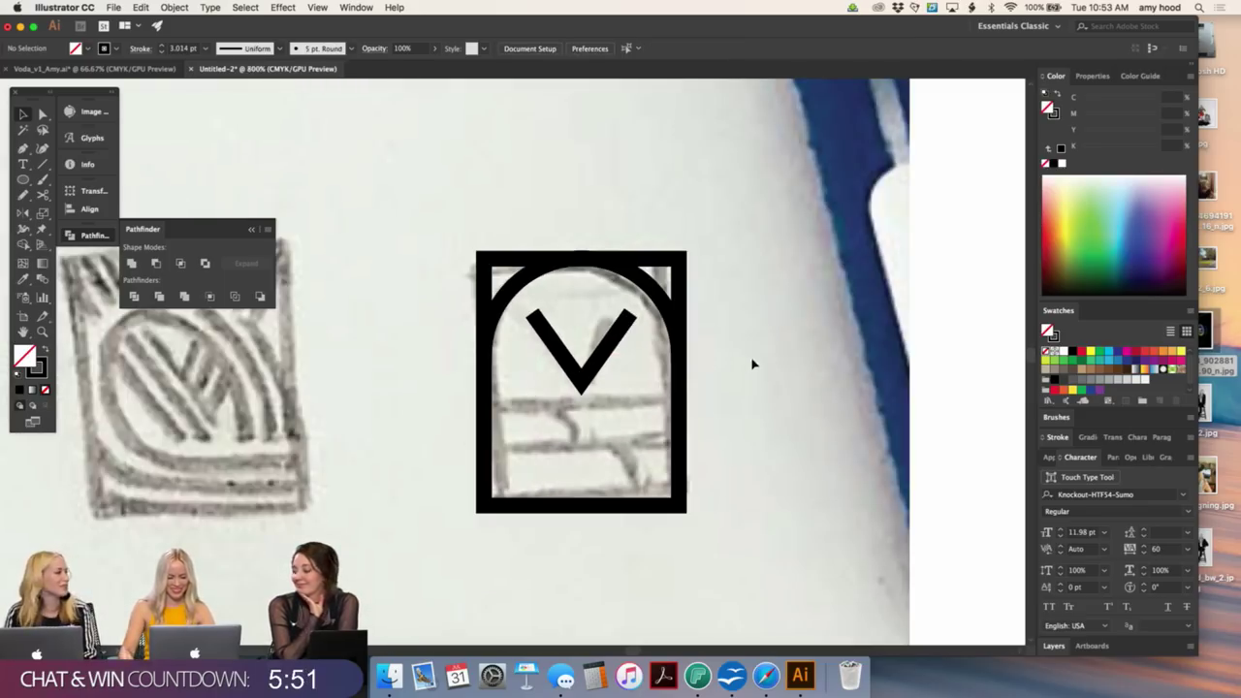
# - Draw two horizontal lines across the rectangle below the V
pyautogui.press('p')
pyautogui.click(485, 409)
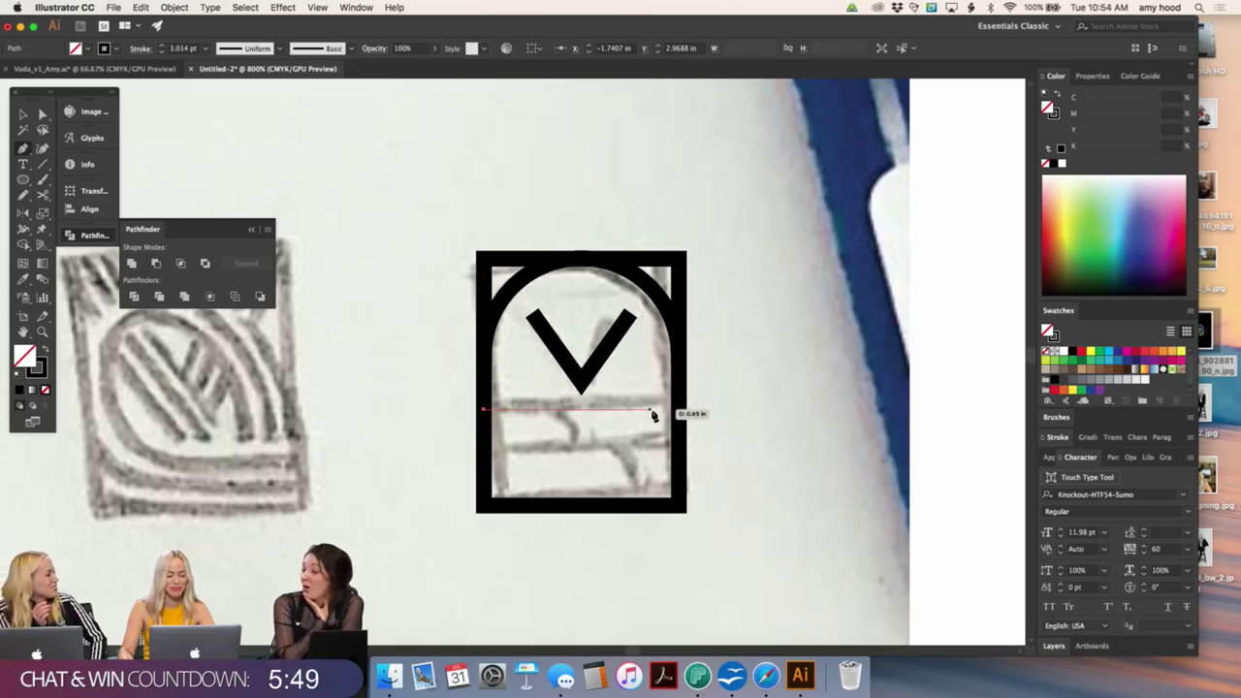
pyautogui.click(681, 409)
pyautogui.press('Escape')
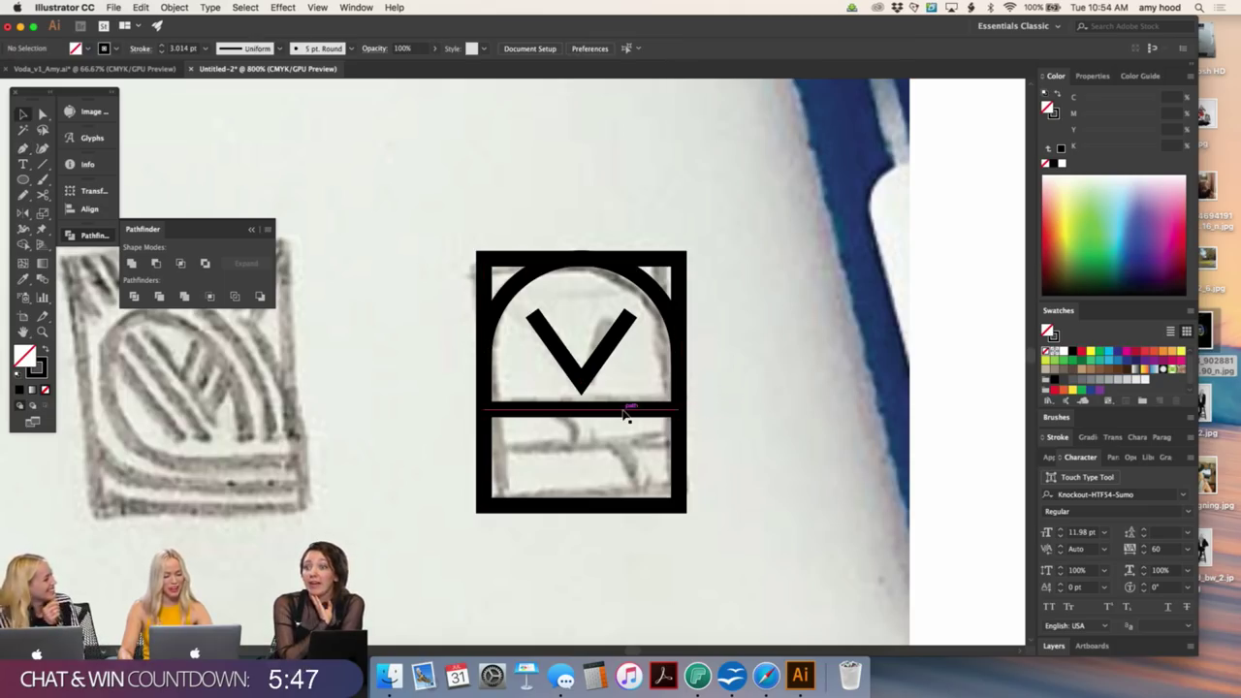
pyautogui.click(485, 453)
pyautogui.click(681, 453)
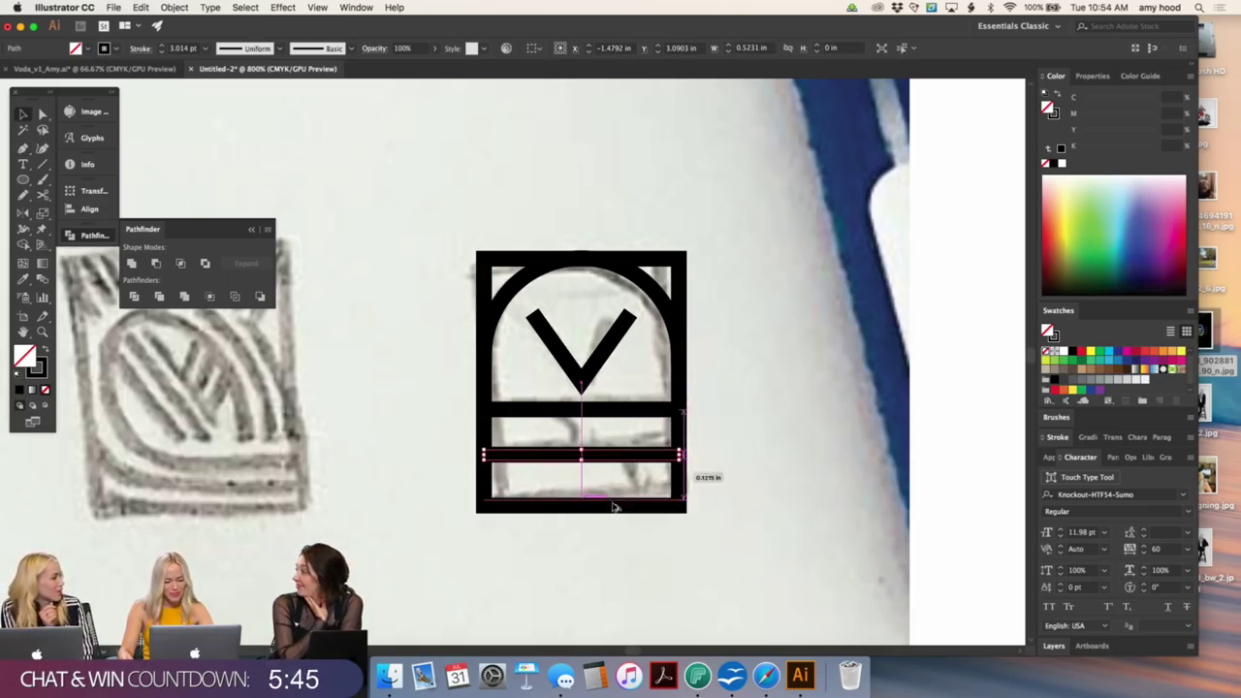
# - Distribute the lower bands evenly using Vertical Distribute Center
pyautogui.keyDown('super'); pyautogui.click(612, 505); pyautogui.keyUp('super')
pyautogui.press('super+a')
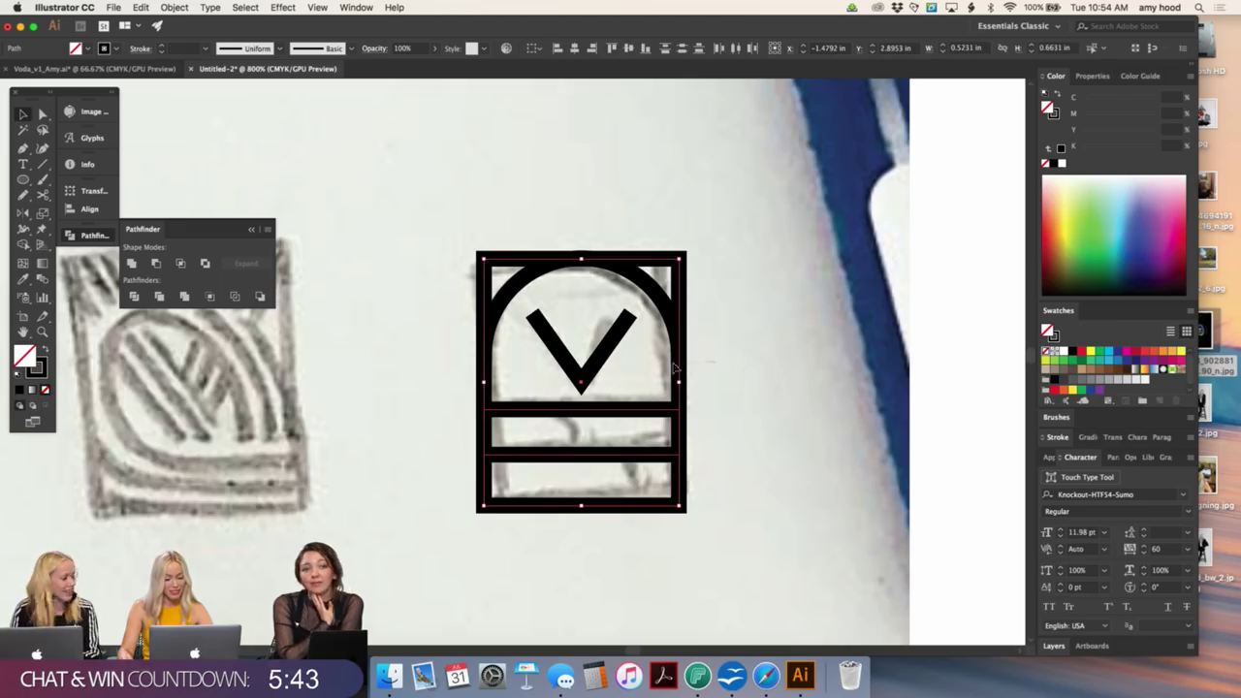
pyautogui.click(660, 376)
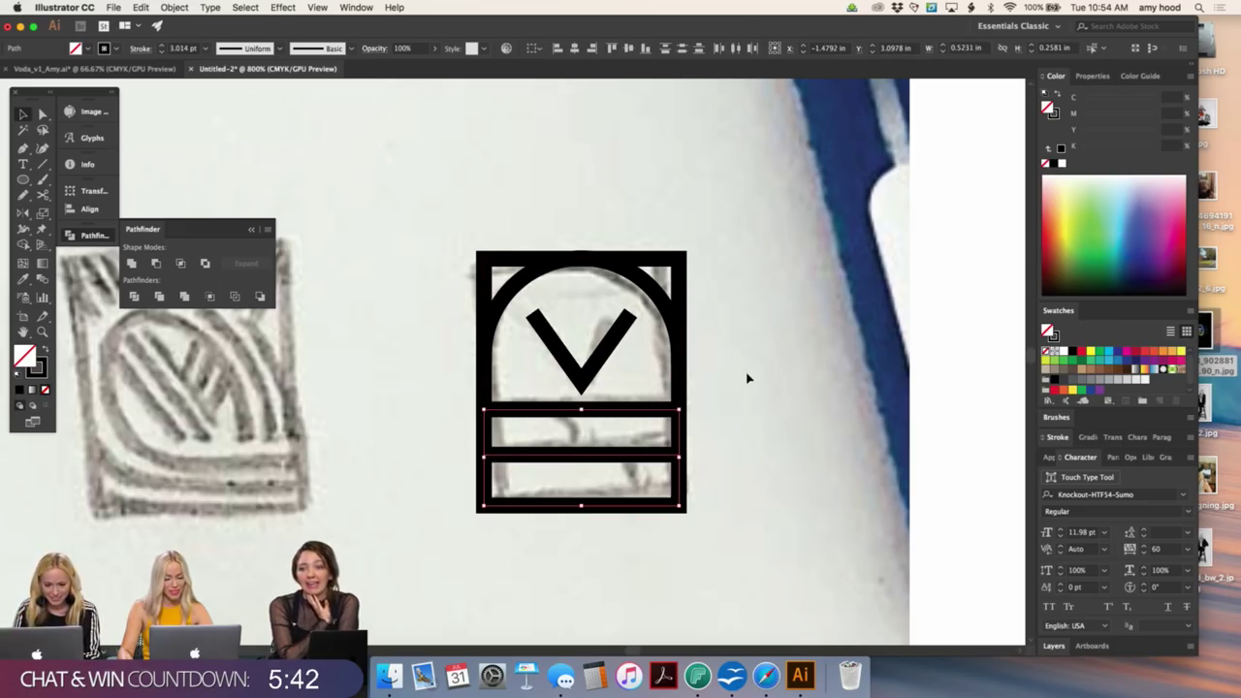
pyautogui.click(691, 52)
pyautogui.click(715, 233)
pyautogui.press('super+equal')
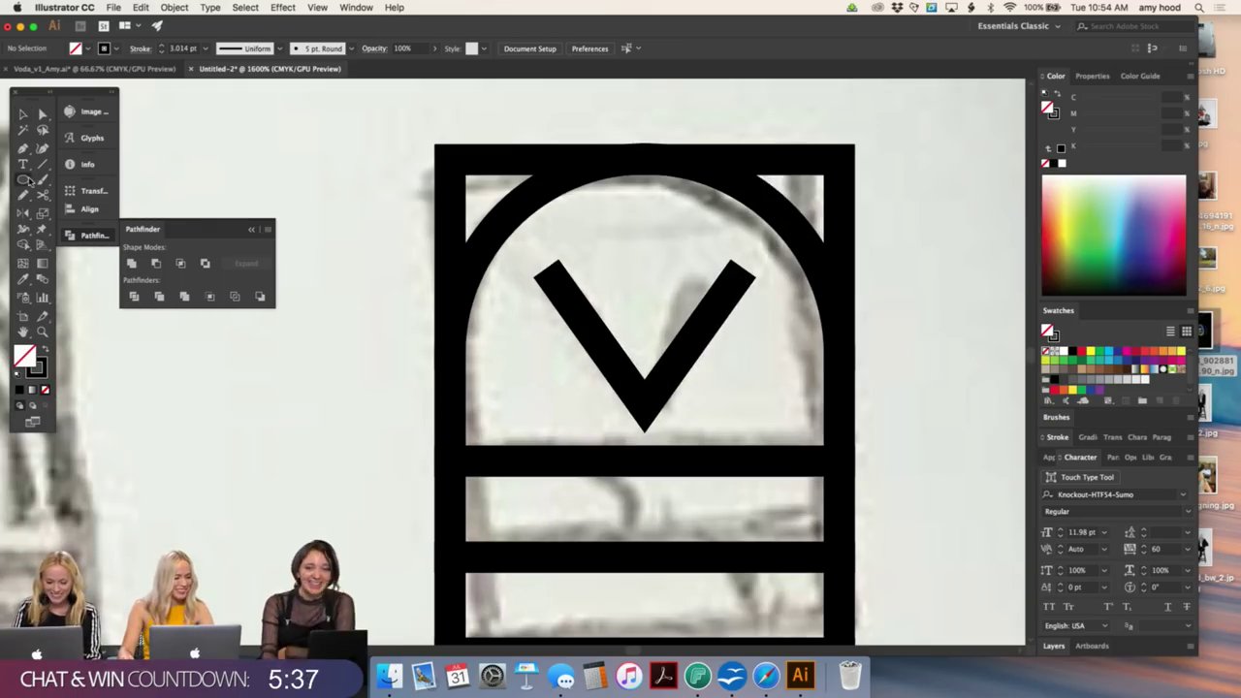
# - Draw a circle in the middle band, cut it at top and lower right, and delete its left half
pyautogui.moveTo(591, 508); pyautogui.dragTo(593, 462)
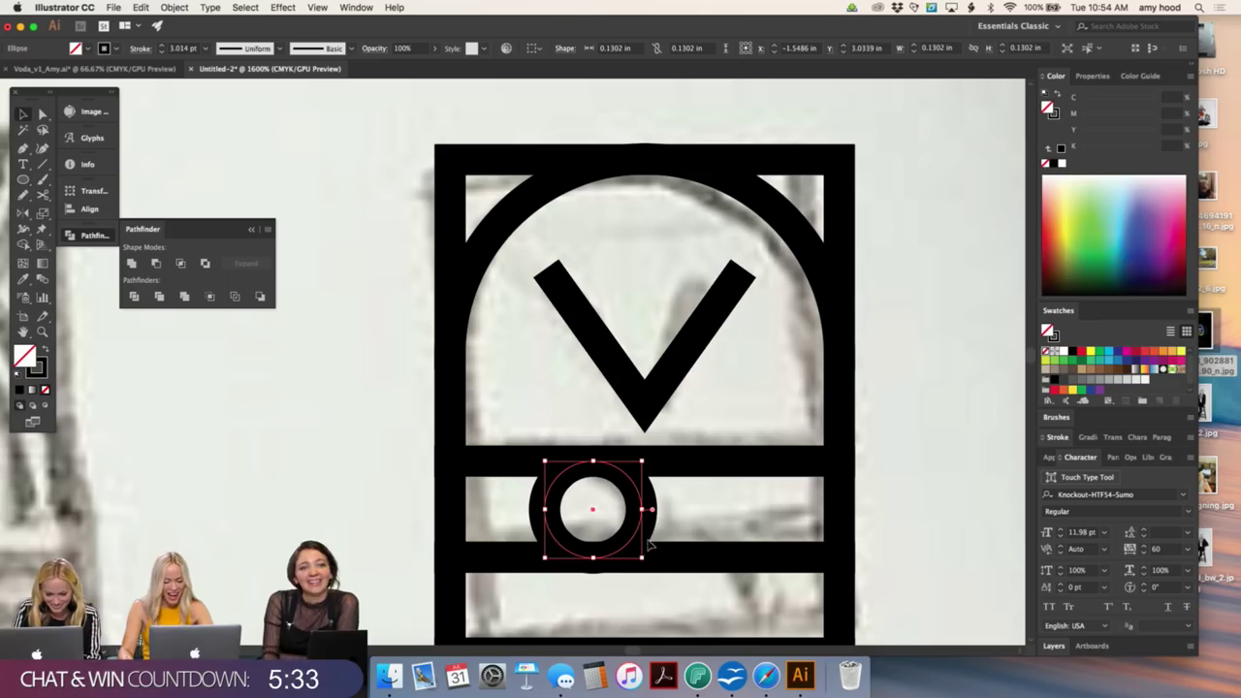
pyautogui.moveTo(642, 561)
pyautogui.mouseDown()
pyautogui.moveTo(654, 582)
pyautogui.moveTo(655, 571)
pyautogui.mouseUp()
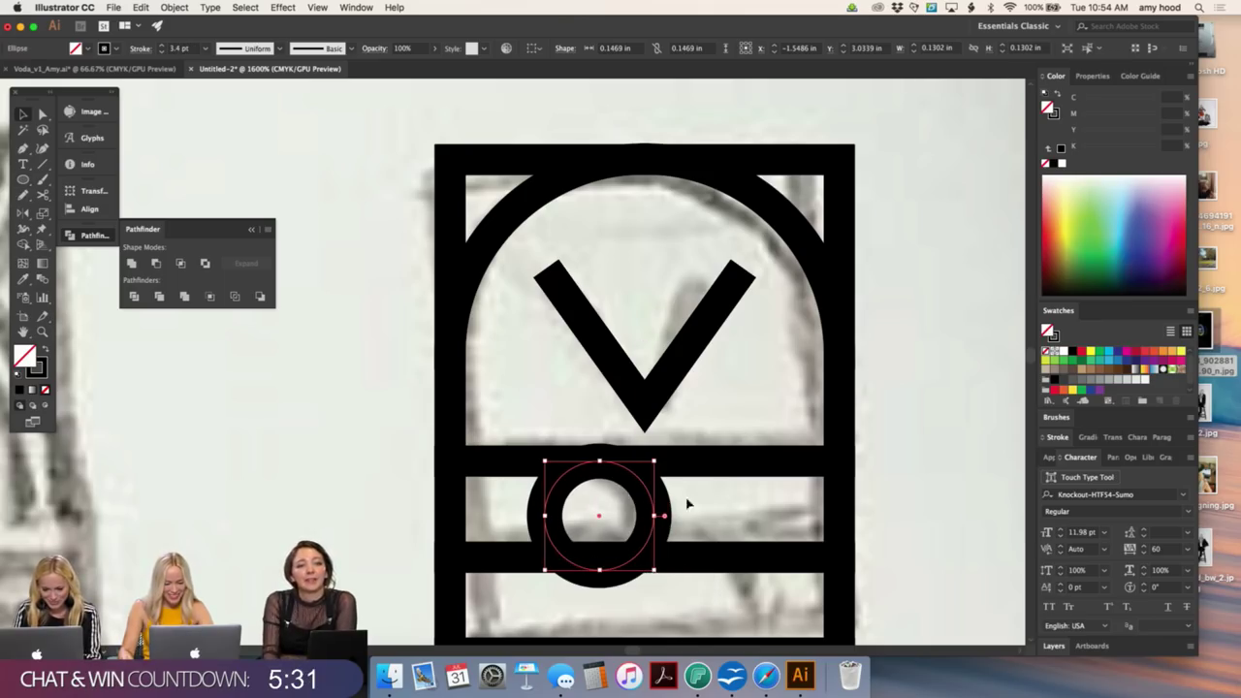
pyautogui.press('super+z')
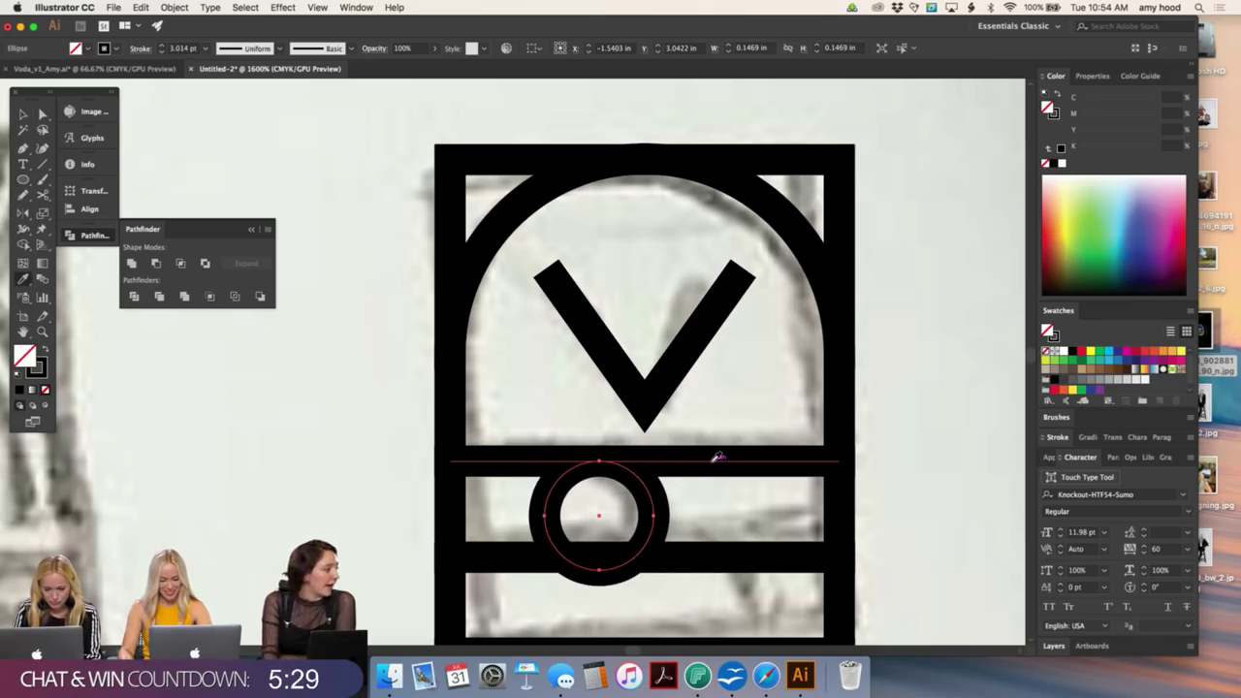
pyautogui.click(672, 513)
pyautogui.press('c')
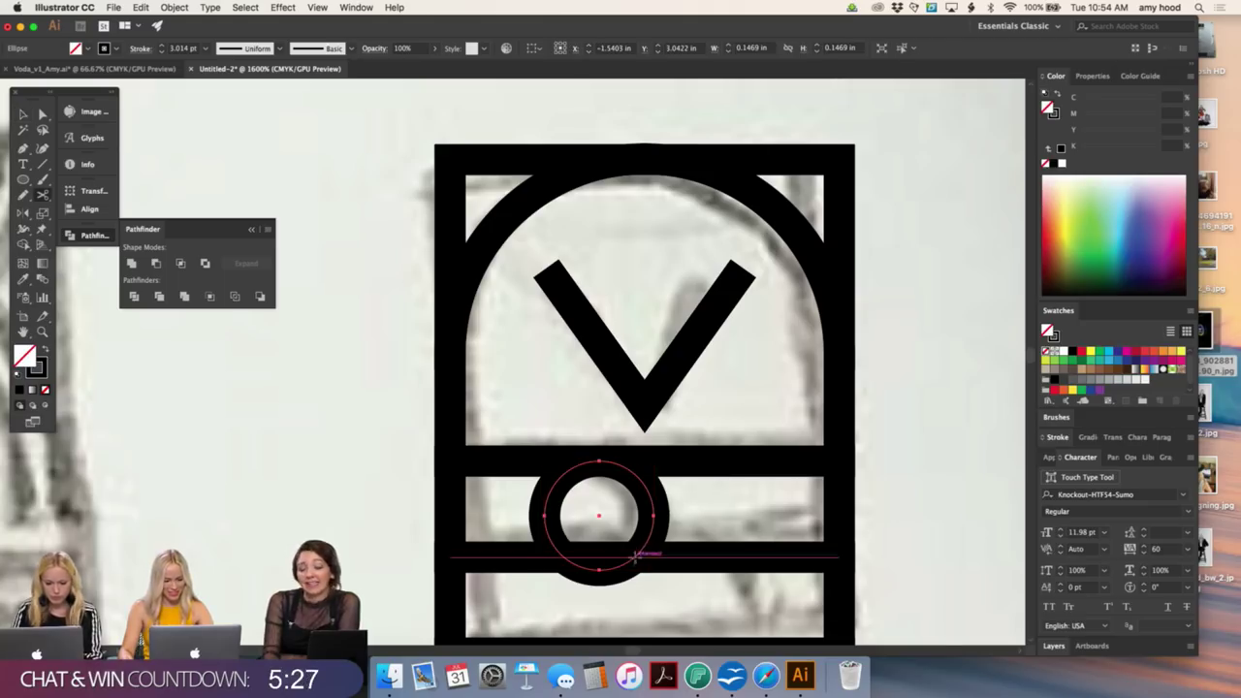
pyautogui.click(633, 558)
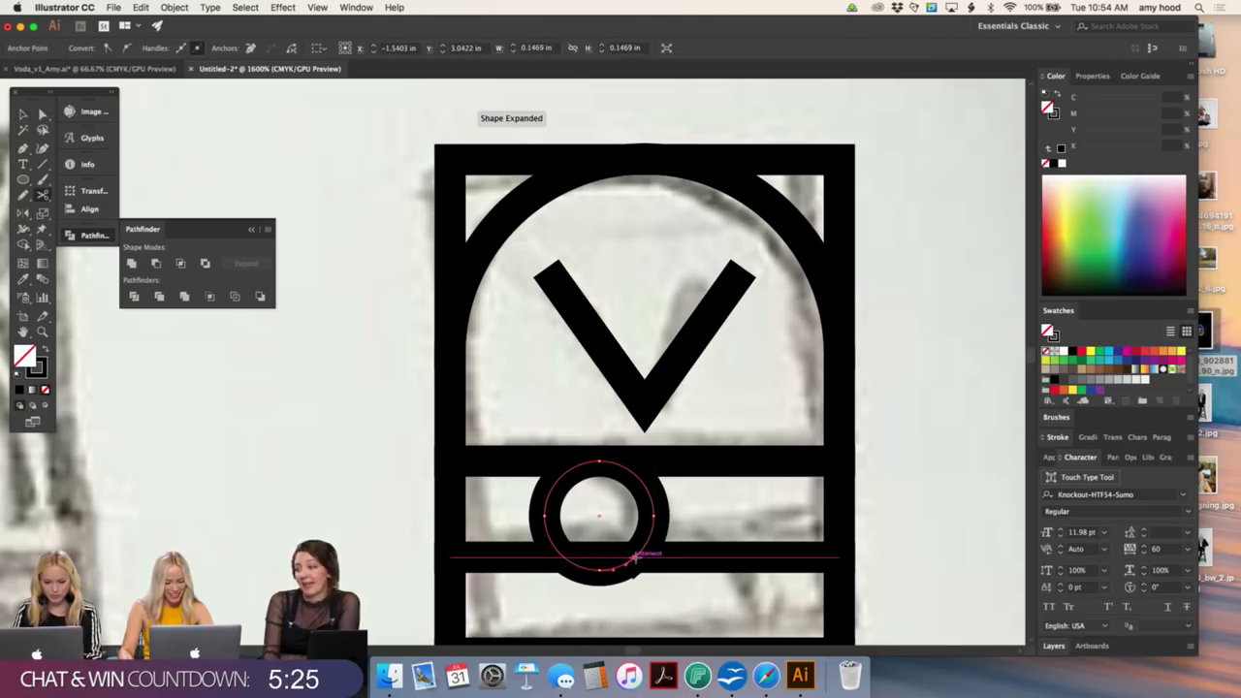
pyautogui.click(600, 464)
pyautogui.press('a')
pyautogui.click(573, 475)
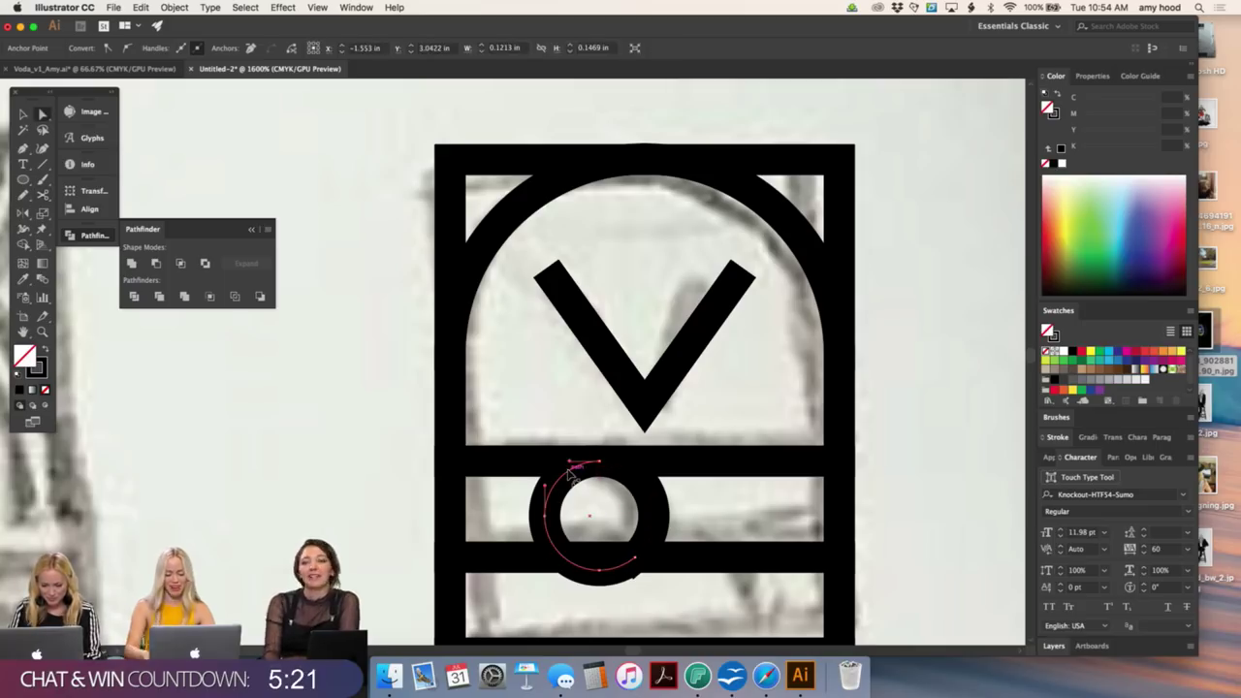
pyautogui.press('Delete')
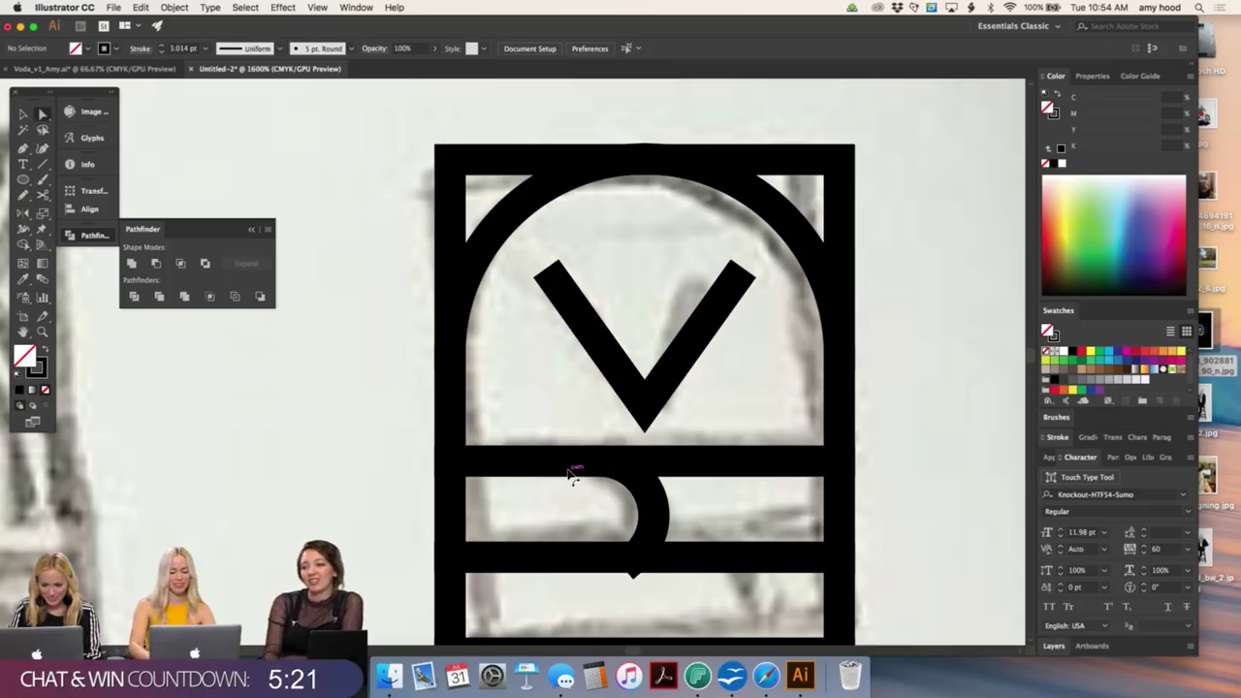
# - Cut the remaining right arc at its bottom point and zoom in on the bands
pyautogui.click(652, 511)
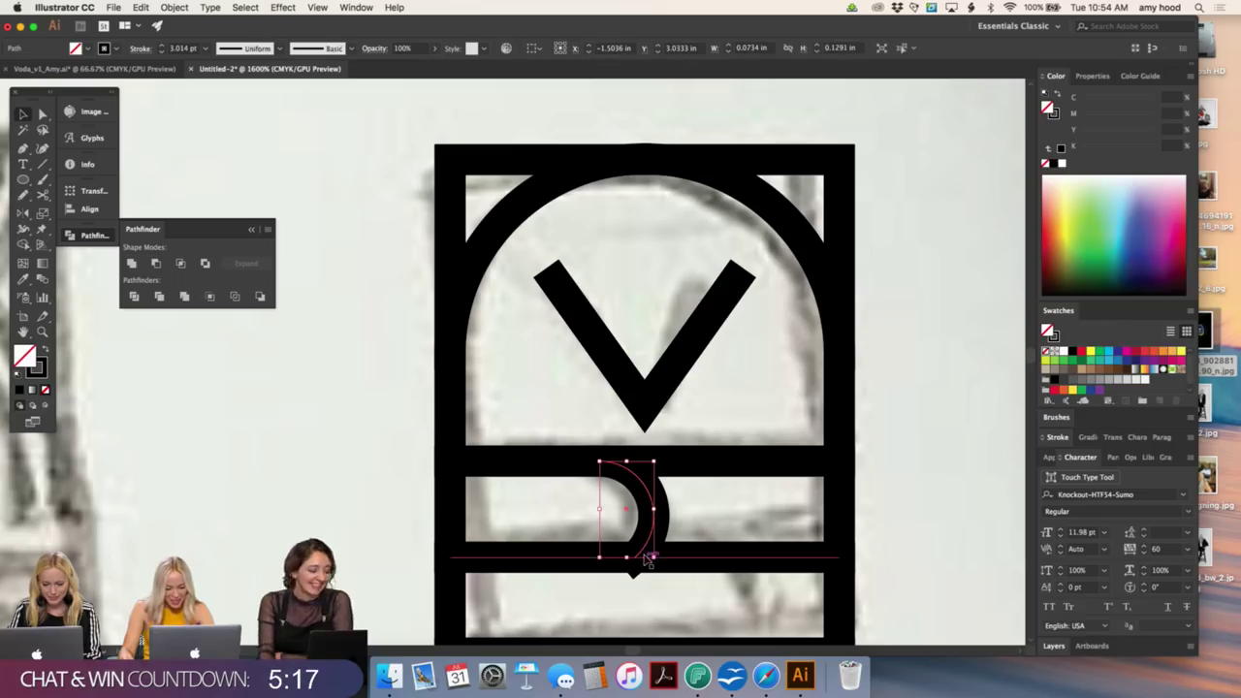
pyautogui.press('c')
pyautogui.click(636, 552)
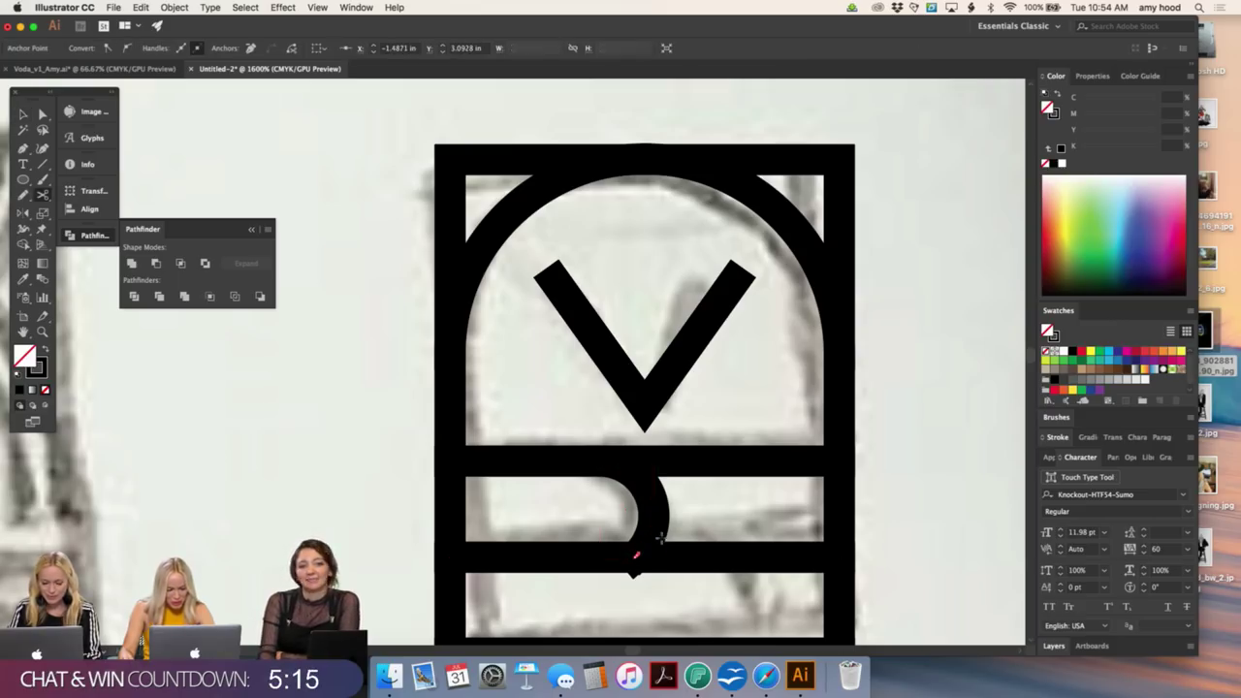
pyautogui.press('a')
pyautogui.click(737, 490)
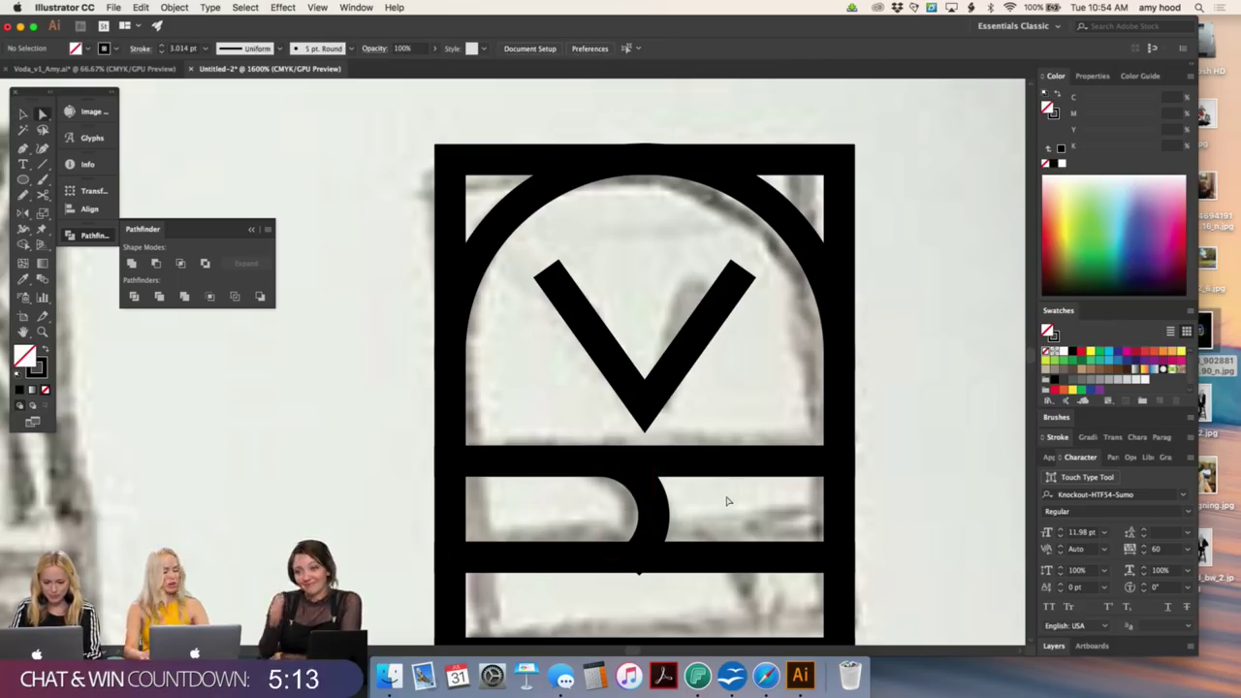
pyautogui.press('super+equal')
pyautogui.moveTo(645, 512); pyautogui.dragTo(628, 330)
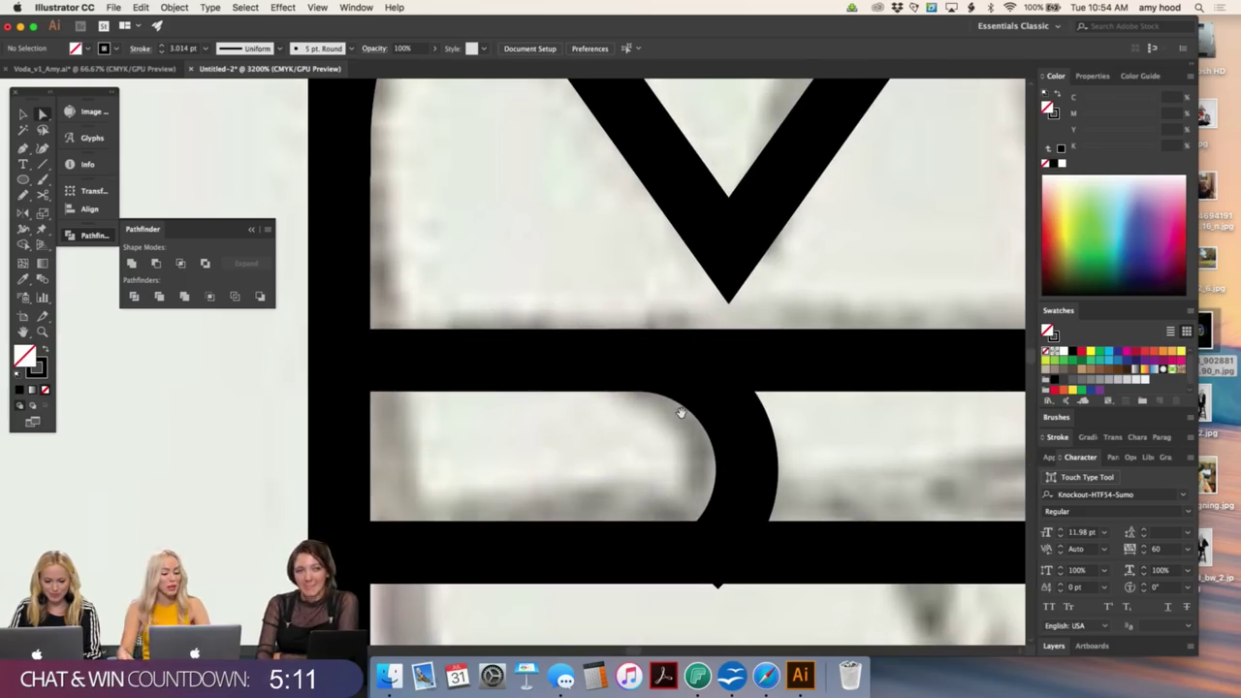
# - Alt-drag a copy of the middle-band arc down into the band below
pyautogui.press('v')
pyautogui.click(723, 464)
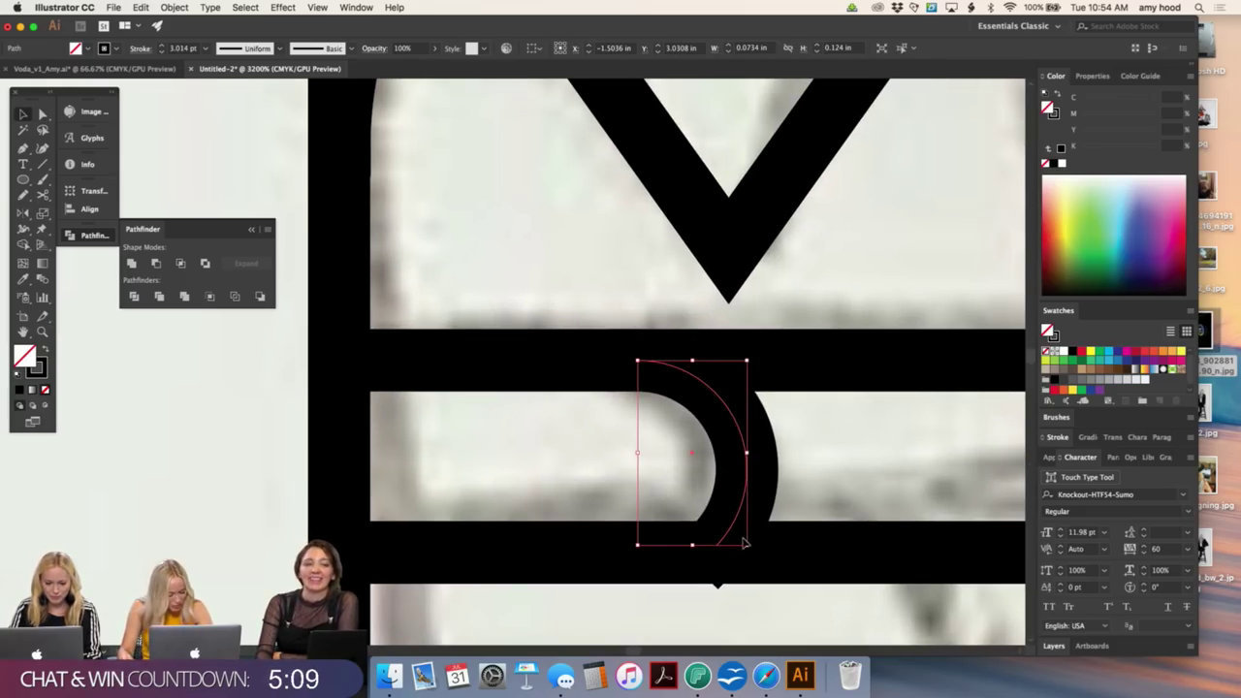
pyautogui.press('c')
pyautogui.press('super+shift+a')
pyautogui.press('super+minus')
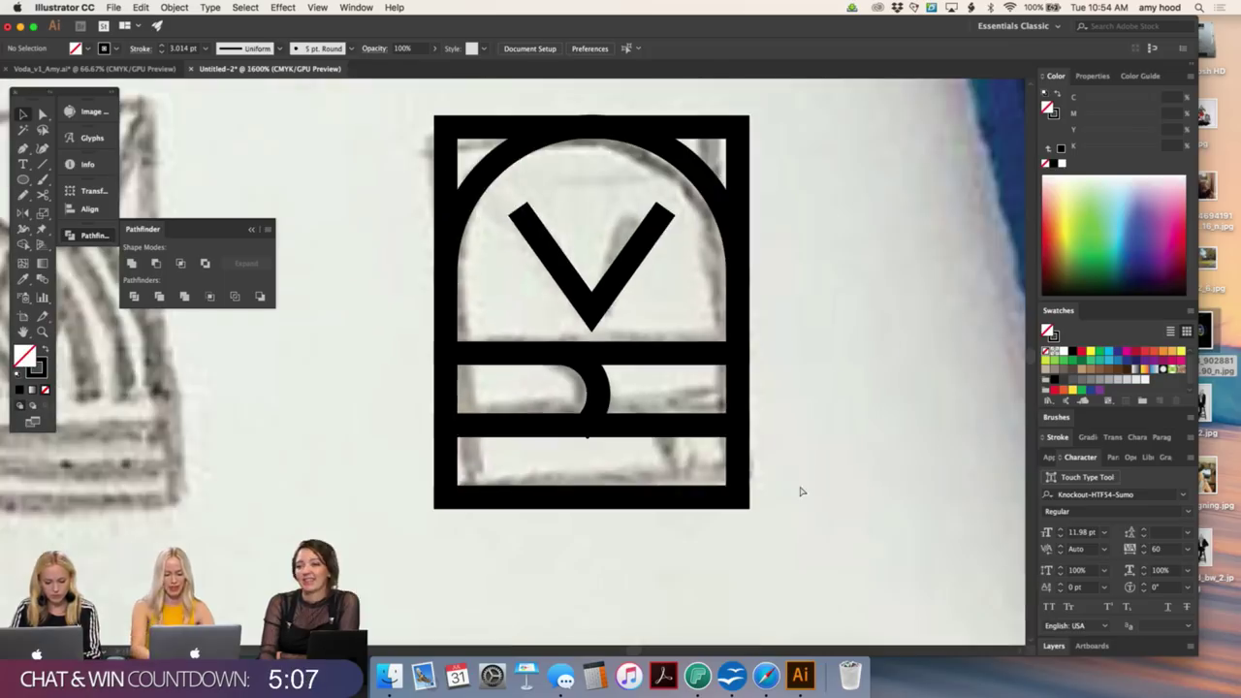
pyautogui.click(591, 395)
pyautogui.moveTo(600, 390); pyautogui.dragTo(598, 467)
pyautogui.click(621, 524)
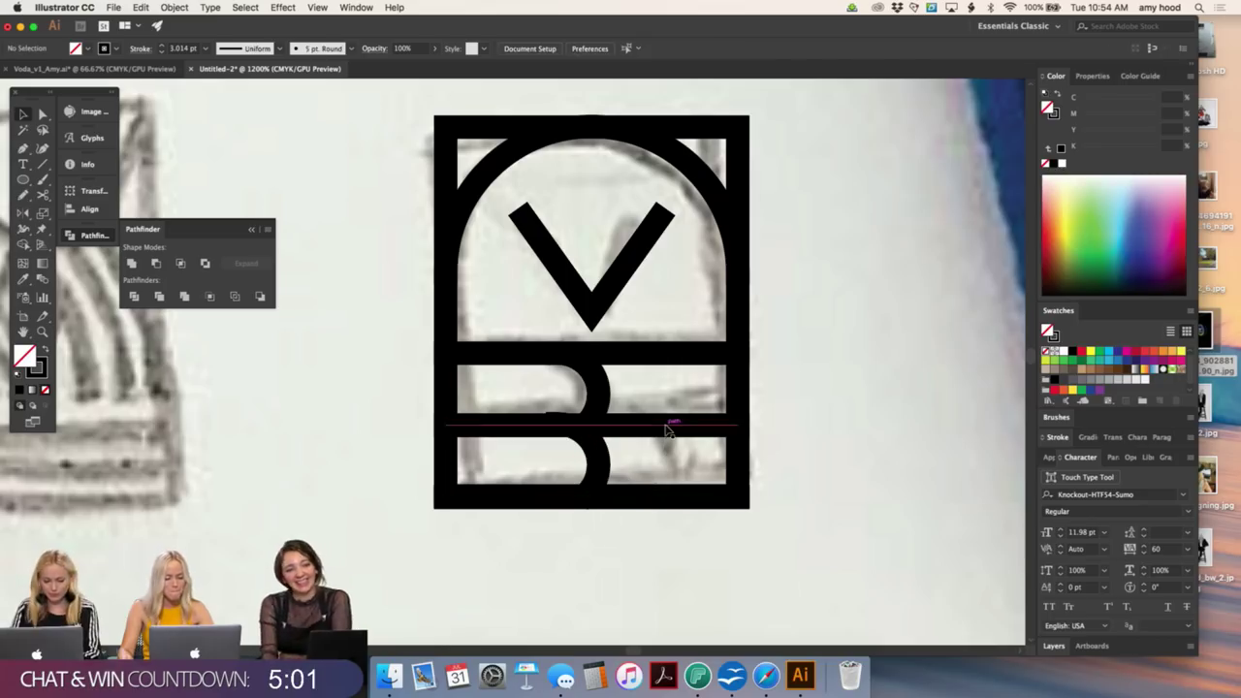
# - Keep the bar between the lower bands and shift the lower arc to the right
pyautogui.click(669, 426)
pyautogui.press('Delete')
pyautogui.press('cmd+z')
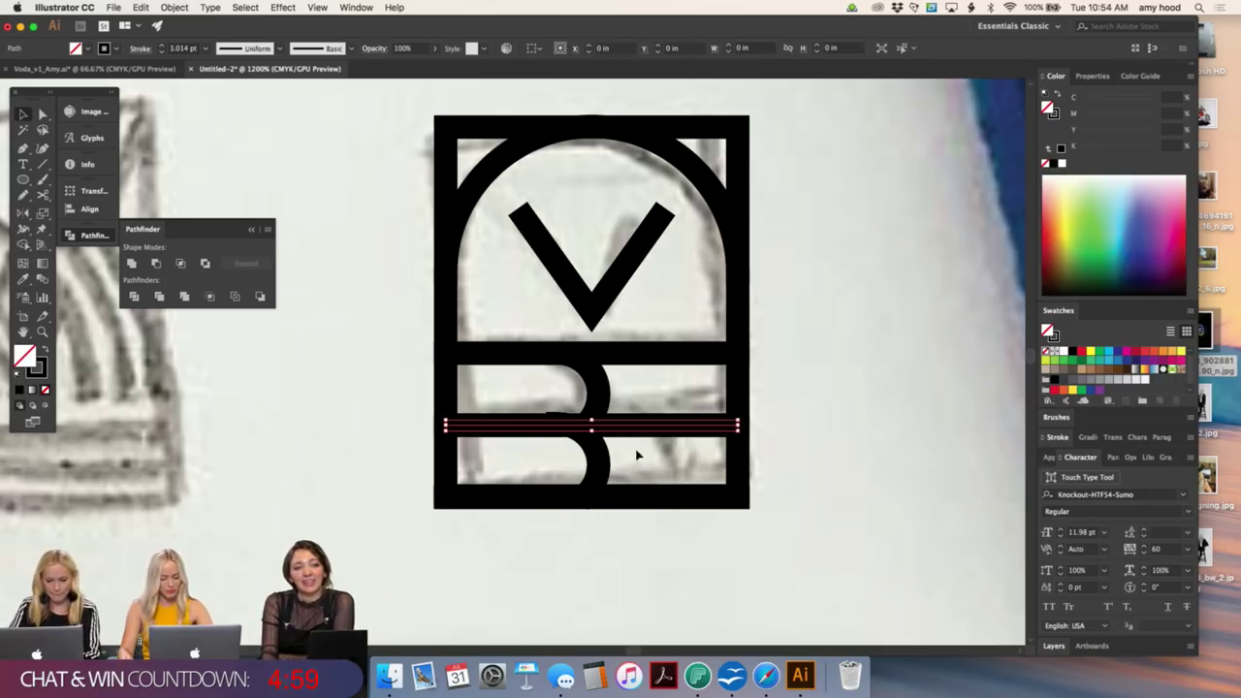
pyautogui.click(657, 498)
pyautogui.click(606, 468)
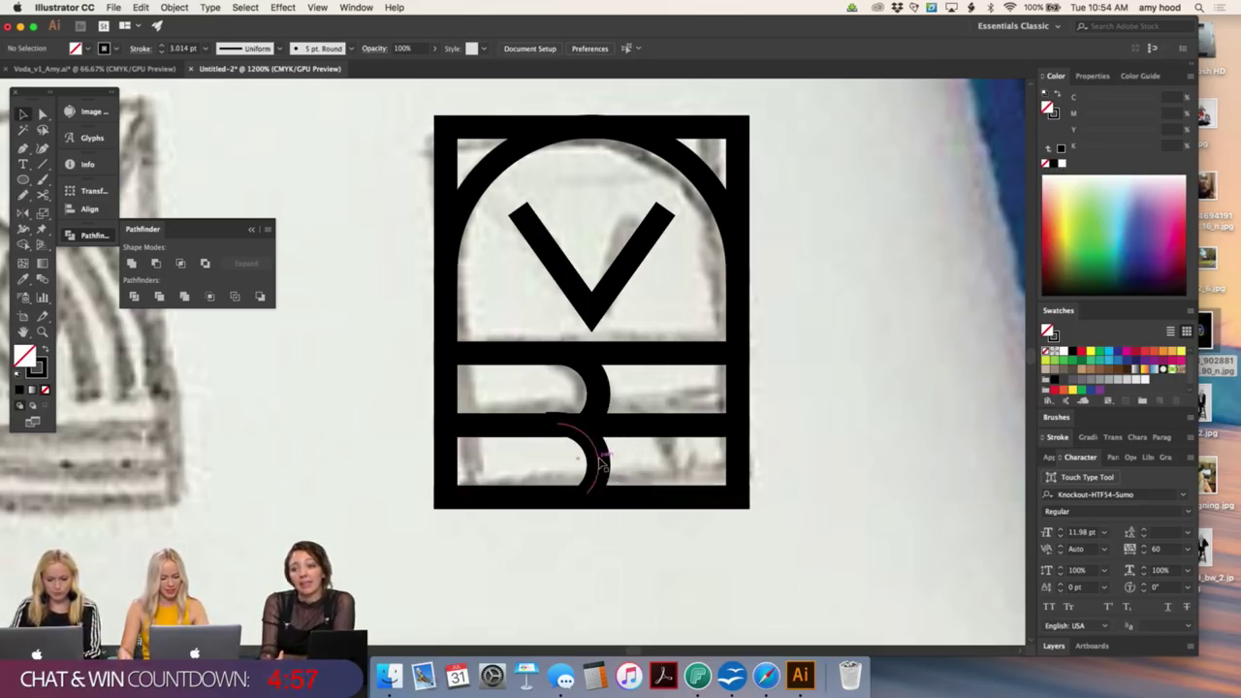
pyautogui.moveTo(600, 466); pyautogui.dragTo(639, 467)
pyautogui.keyDown('shift'); pyautogui.click(596, 379); pyautogui.keyUp('shift')
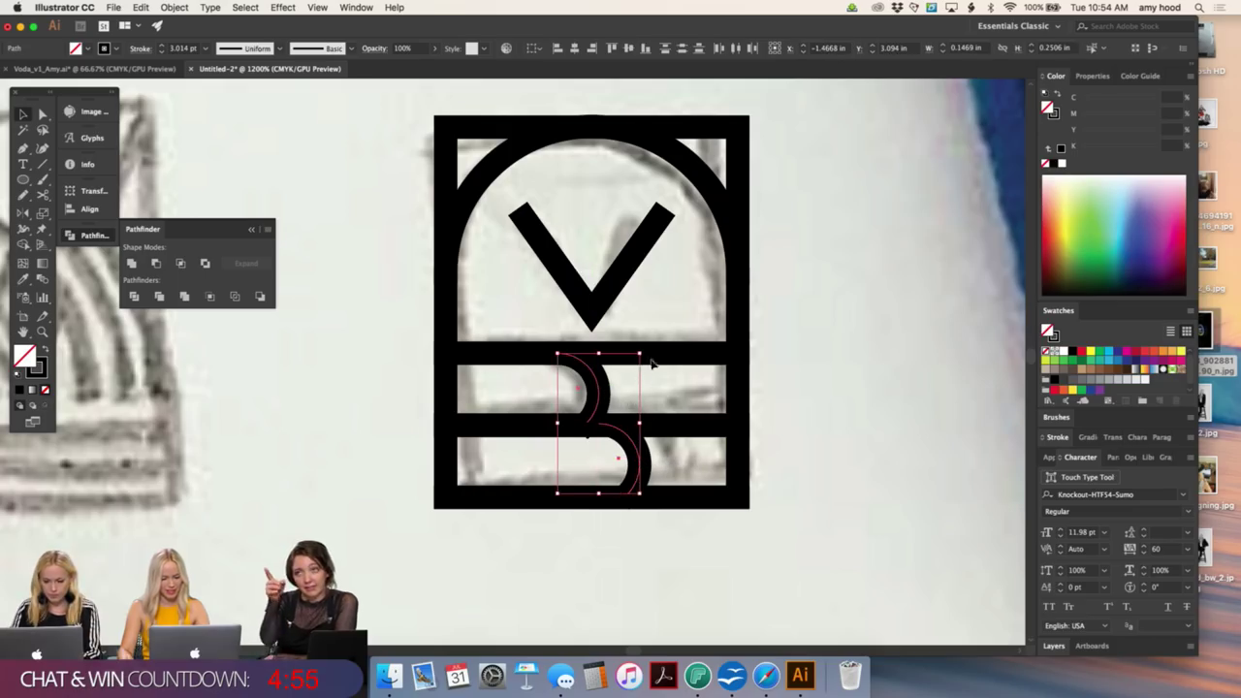
pyautogui.click(832, 394)
# - Zoom in, select both arcs, and slightly enlarge the upper arc
pyautogui.press('super+equal')
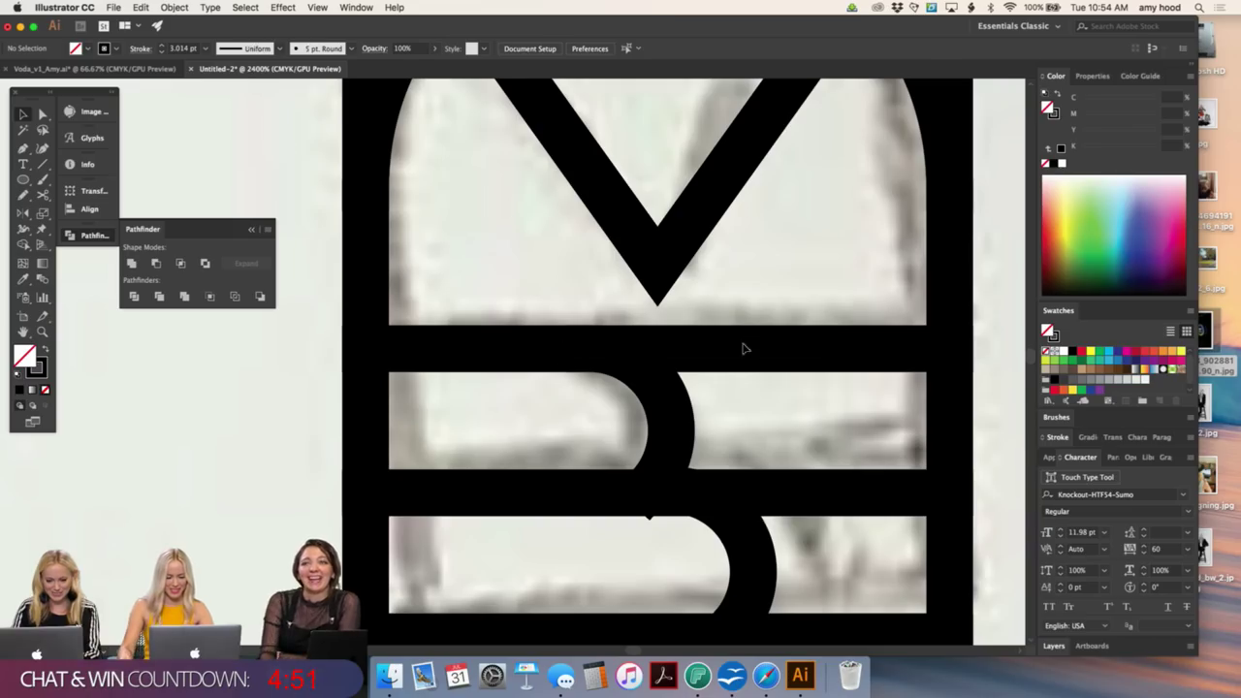
pyautogui.click(676, 411)
pyautogui.keyDown('shift'); pyautogui.click(671, 489); pyautogui.keyUp('shift')
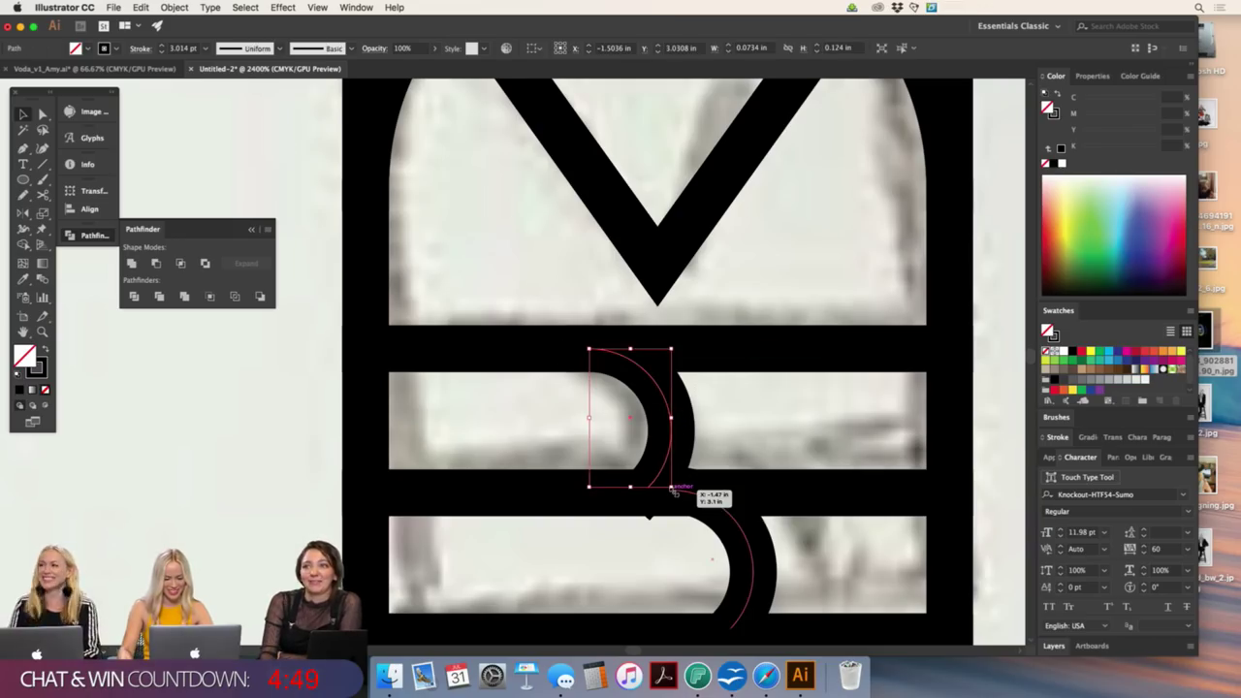
pyautogui.moveTo(672, 490); pyautogui.dragTo(678, 499)
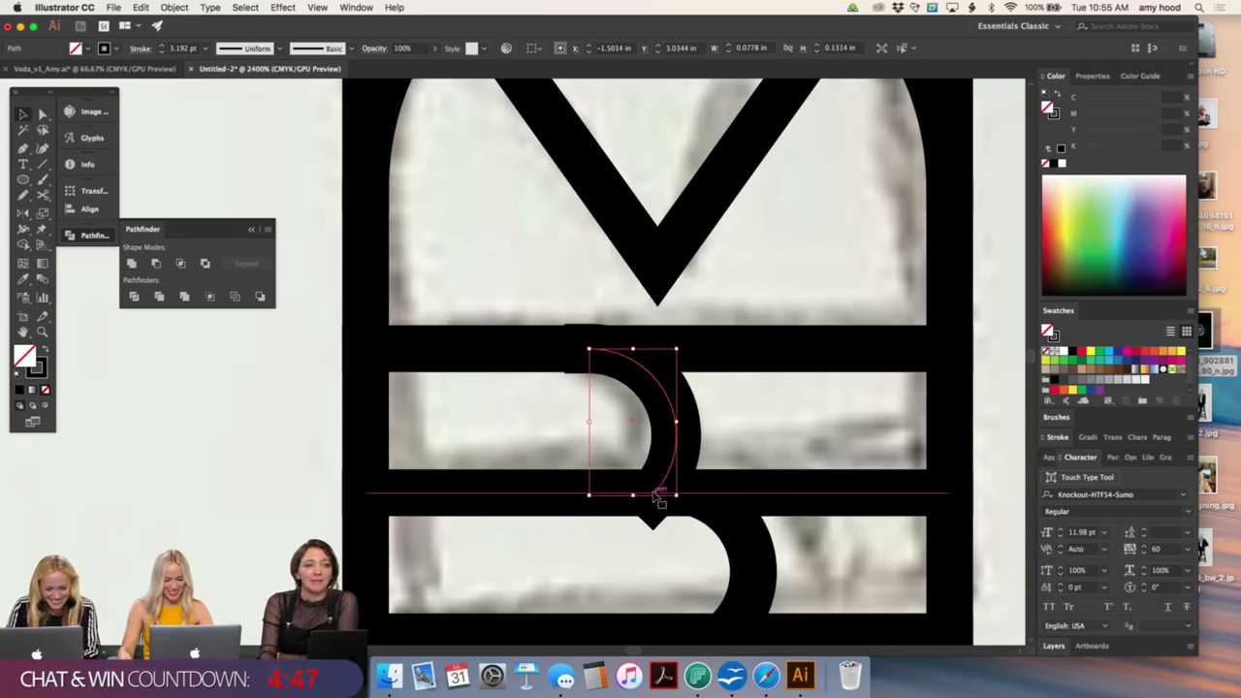
pyautogui.click(660, 499)
# - Select the upper arc, then select and inspect the arc's bottom anchor point
pyautogui.press('a')
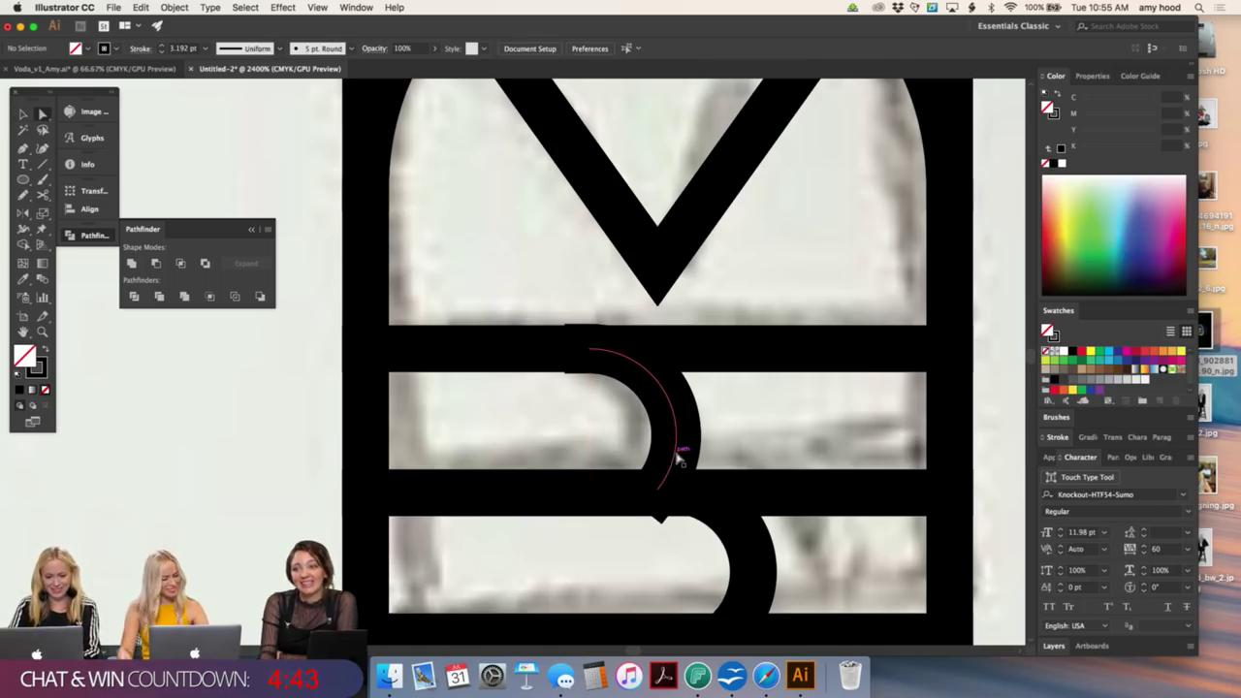
pyautogui.press('v')
pyautogui.click(679, 461)
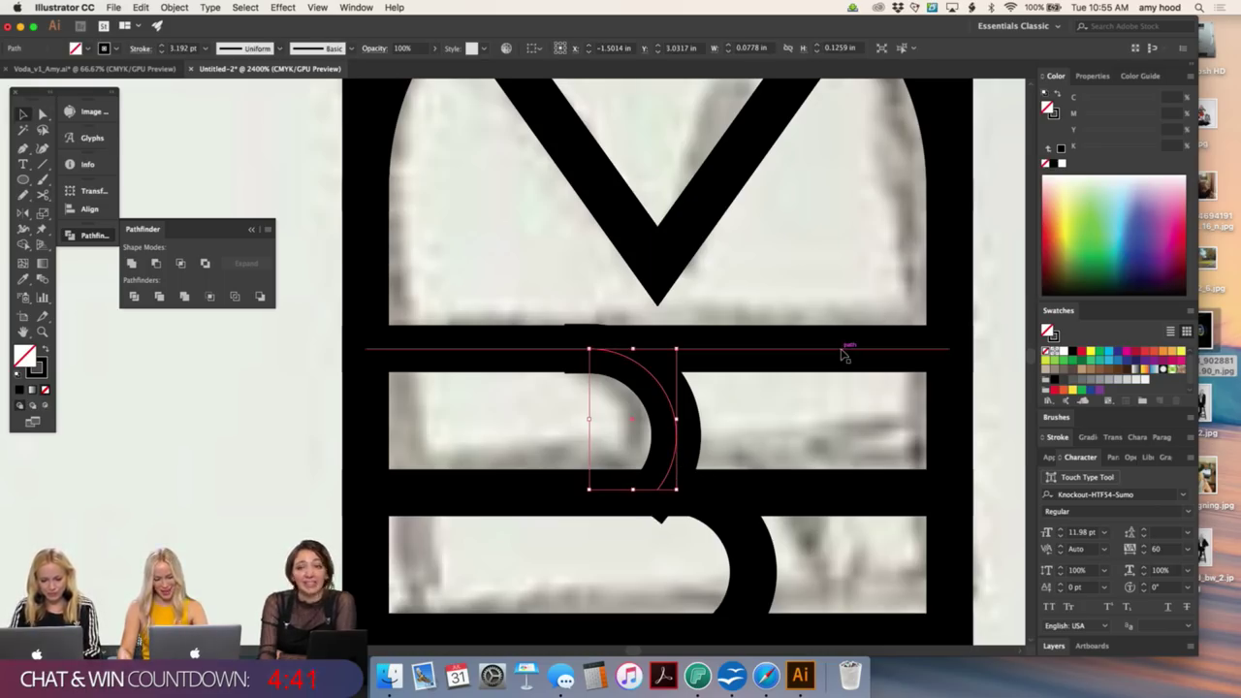
pyautogui.press('i')
pyautogui.press('v')
pyautogui.click(706, 428)
pyautogui.press('a')
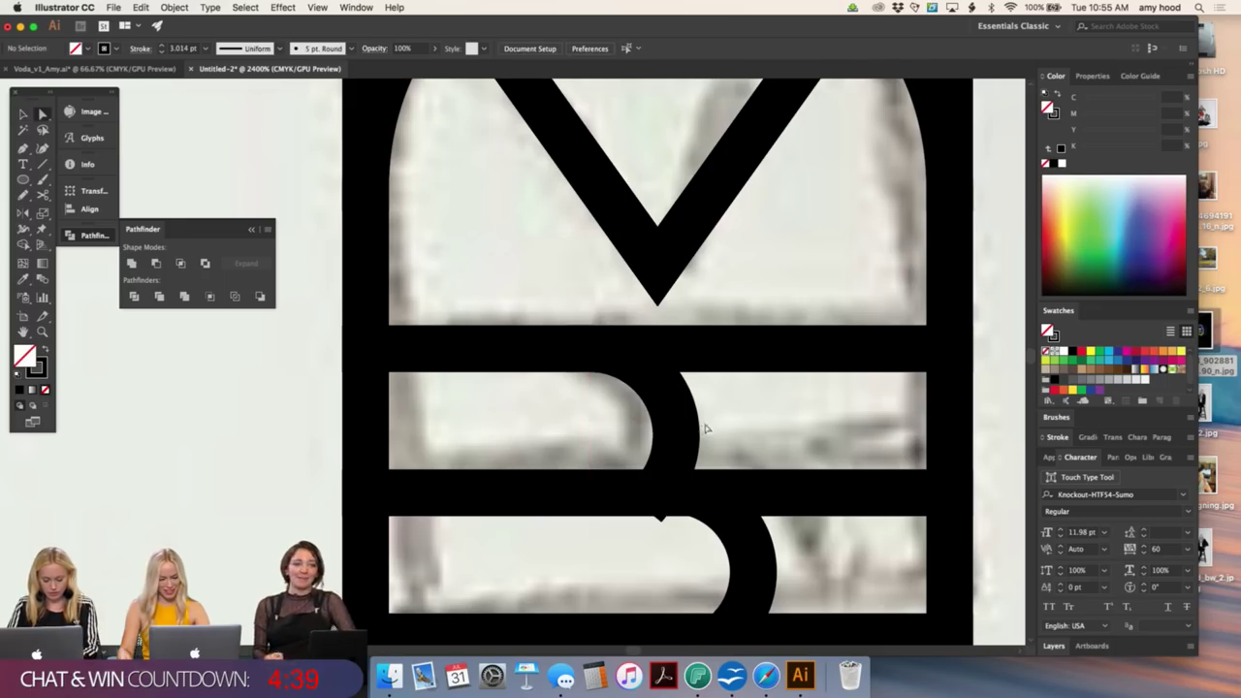
pyautogui.click(659, 489)
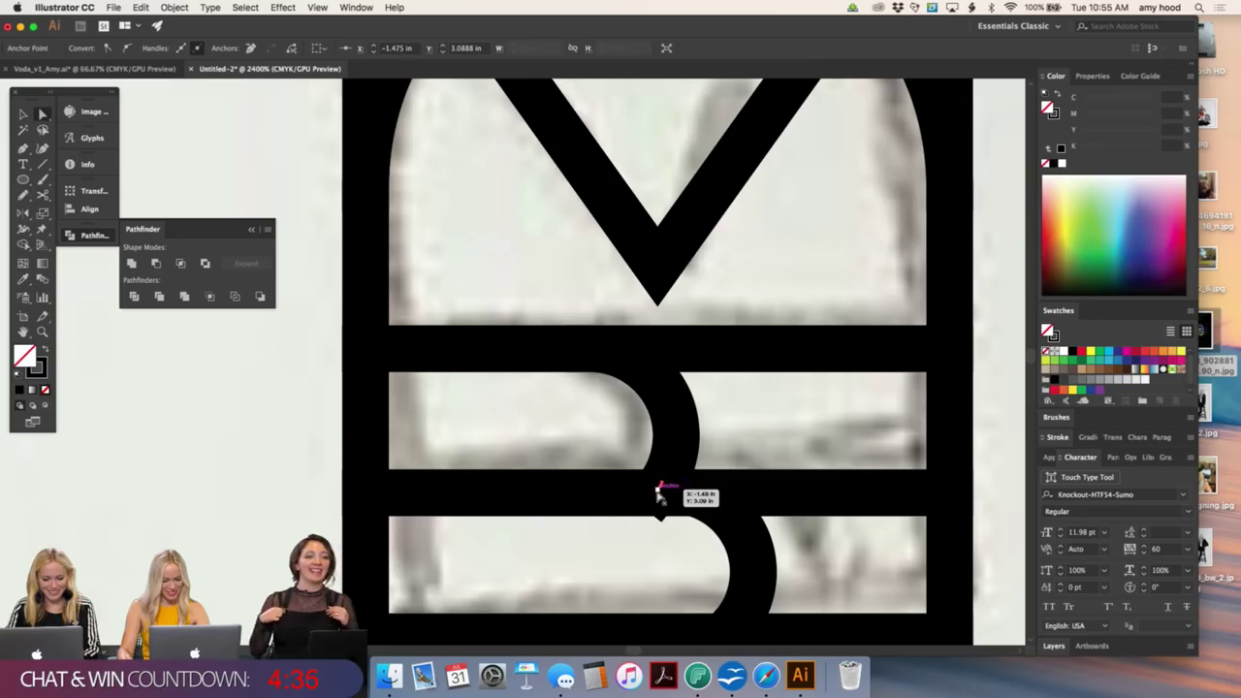
pyautogui.click(801, 405)
# - Nudge the lower arc slightly left and zoom out to view the whole logo
pyautogui.press('v')
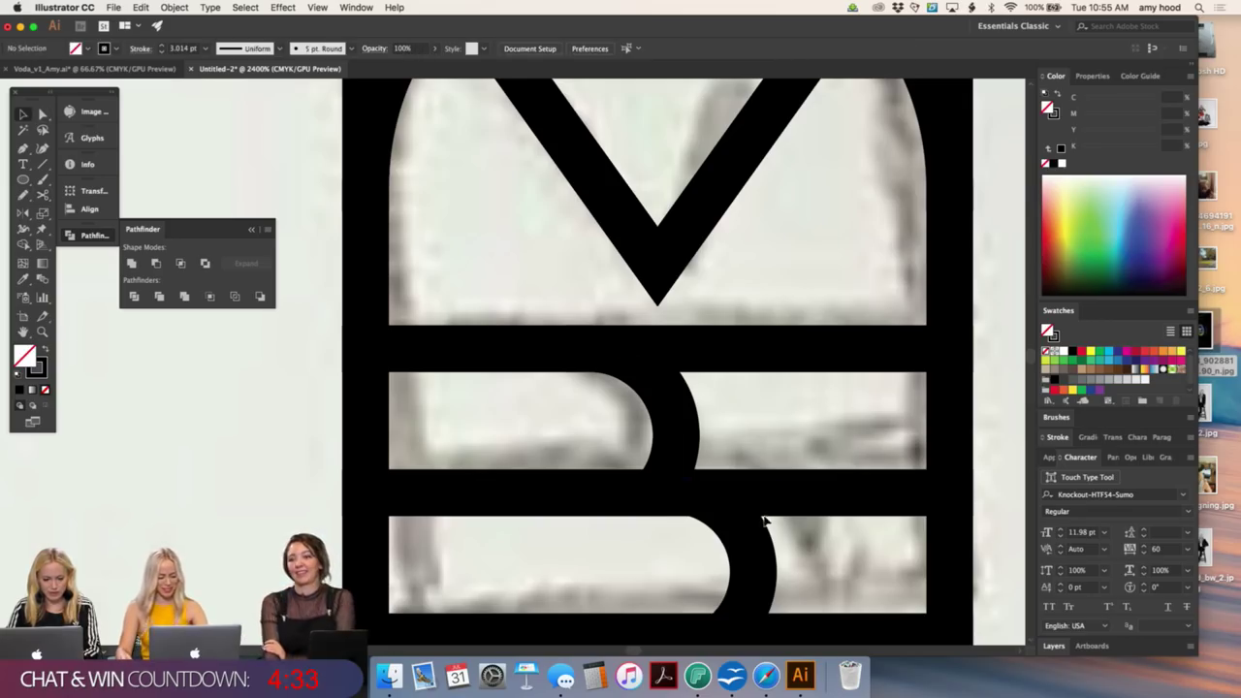
pyautogui.click(759, 564)
pyautogui.press('super+z')
pyautogui.press('super+z')
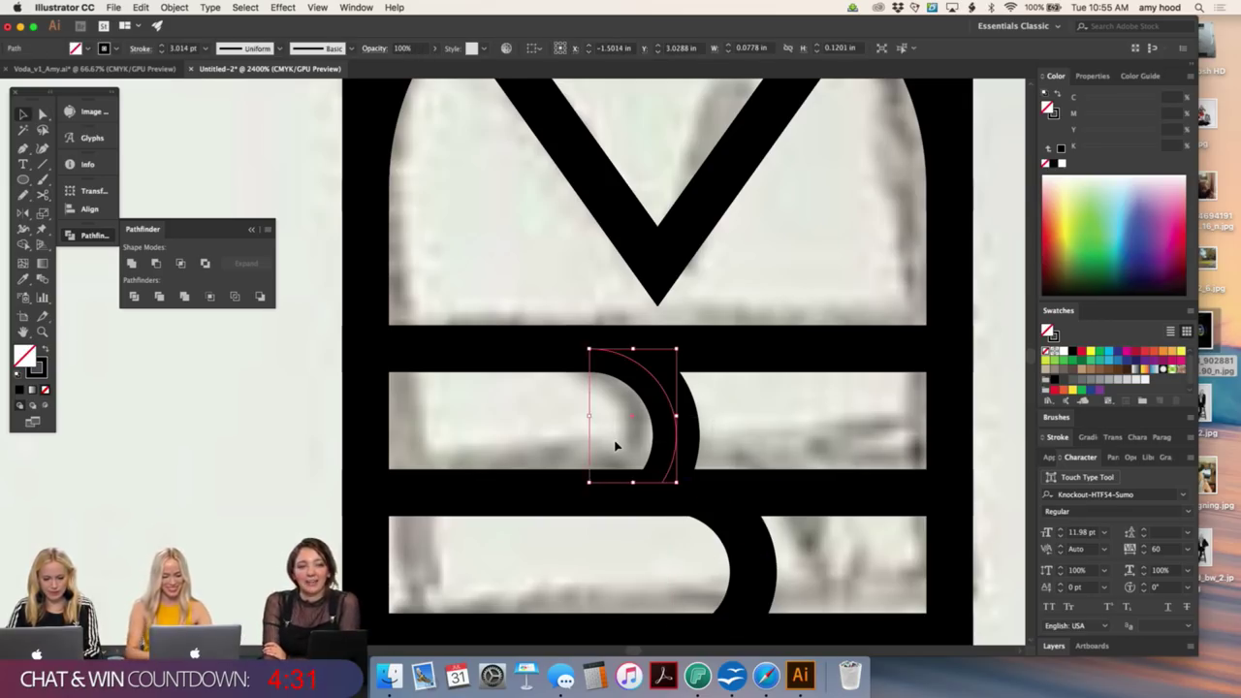
pyautogui.press('Left')
pyautogui.press('Left')
pyautogui.press('Left')
pyautogui.click(780, 433)
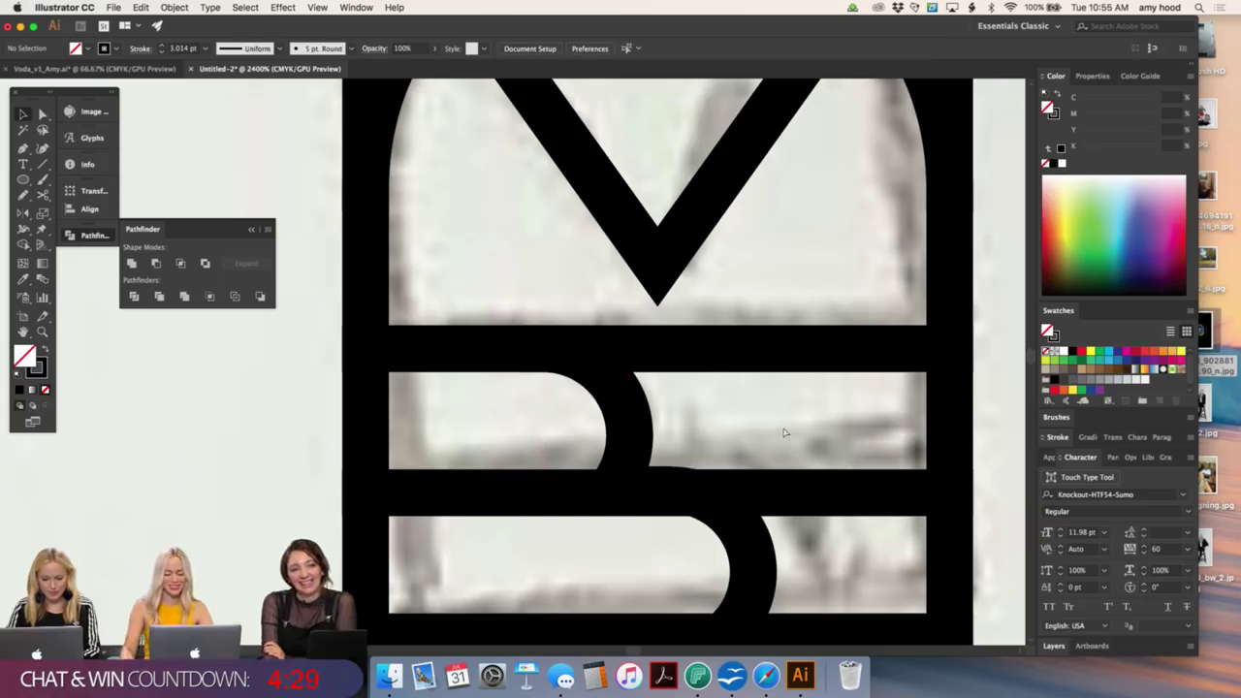
pyautogui.press('super+minus')
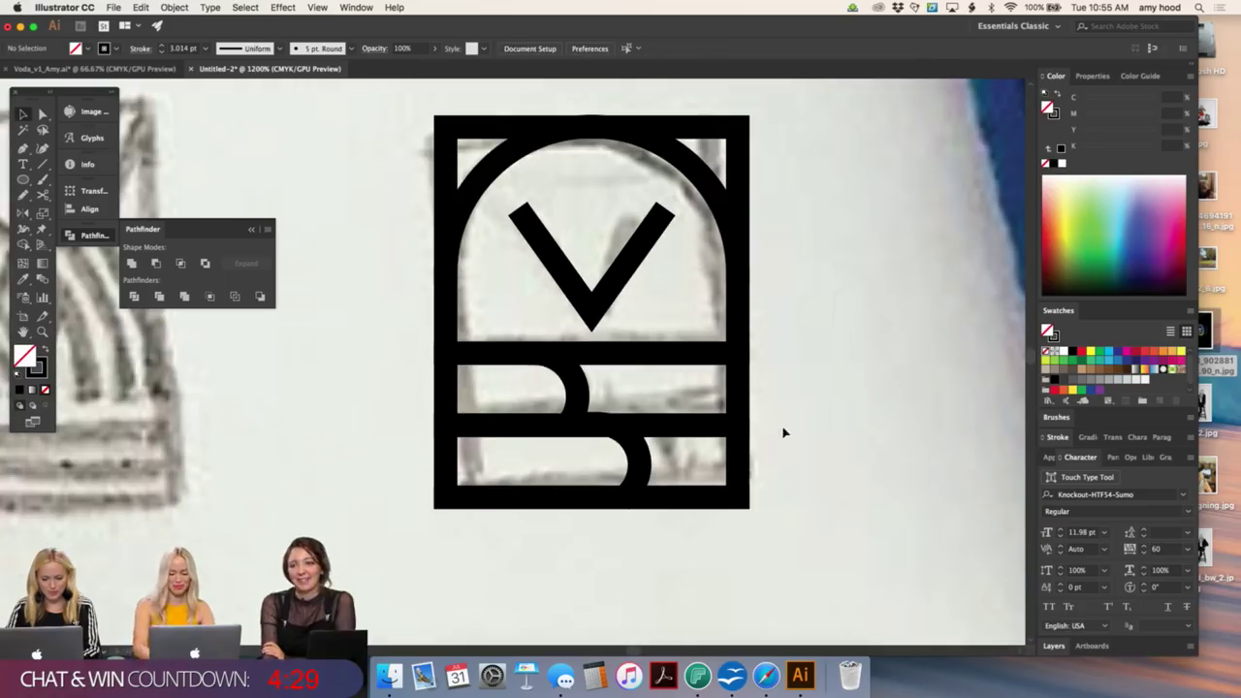
# - Replace the lower arc with a fresh copy from the middle band, shifted right in the bottom band
pyautogui.click(630, 466)
pyautogui.press('Delete')
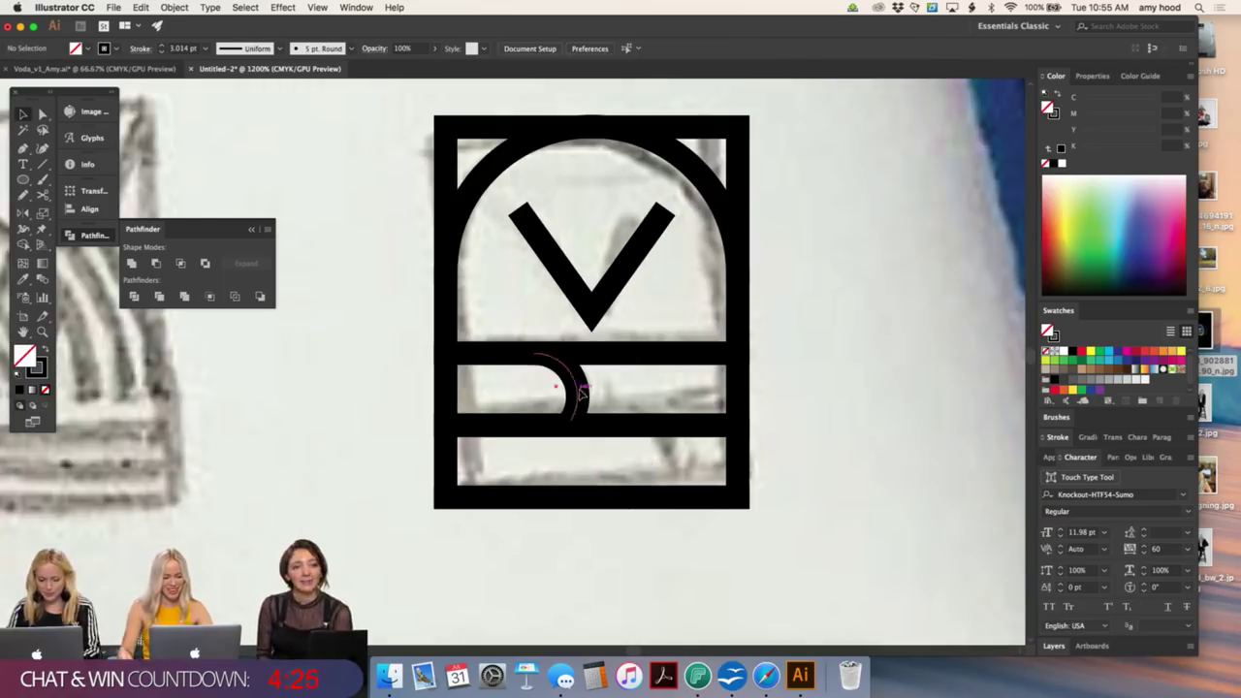
pyautogui.click(640, 355)
pyautogui.moveTo(646, 355); pyautogui.dragTo(640, 429)
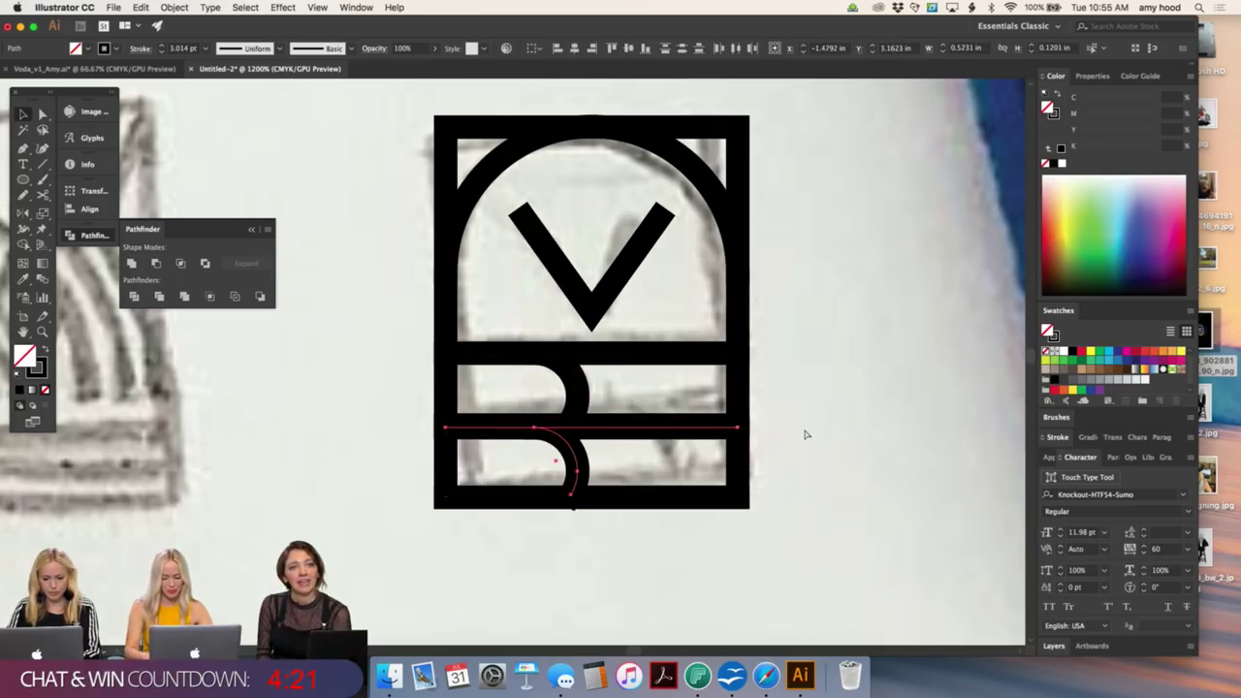
pyautogui.press('super+equal')
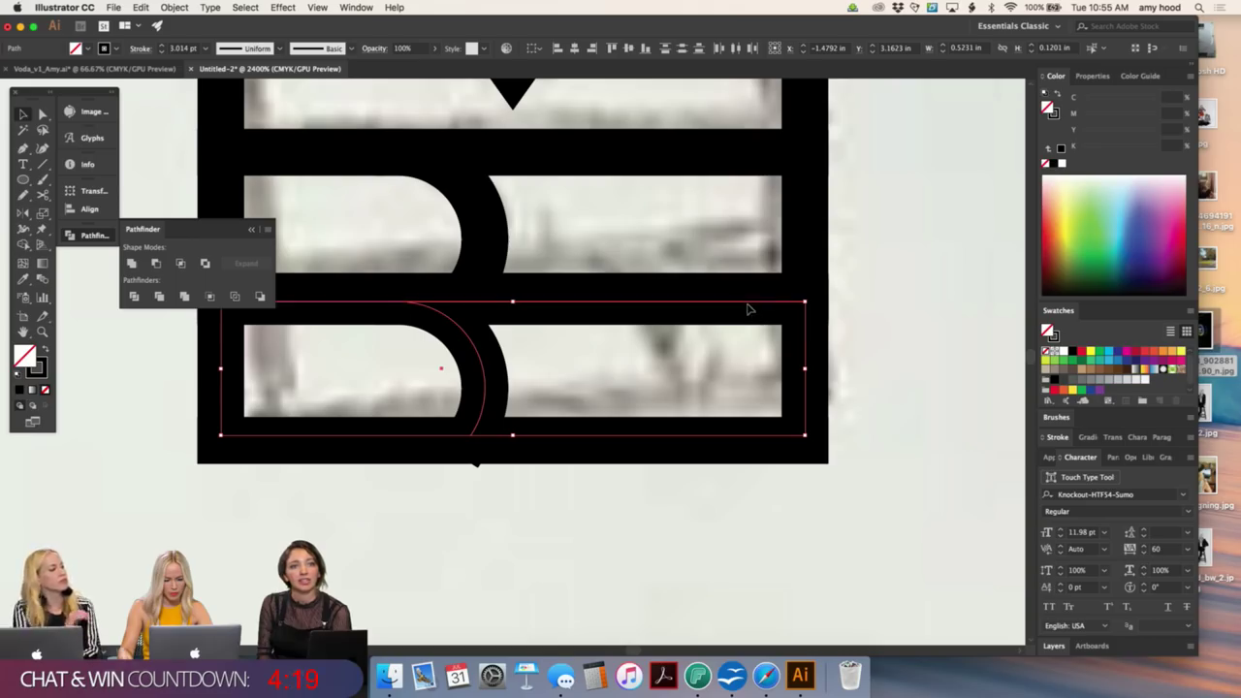
pyautogui.click(621, 347)
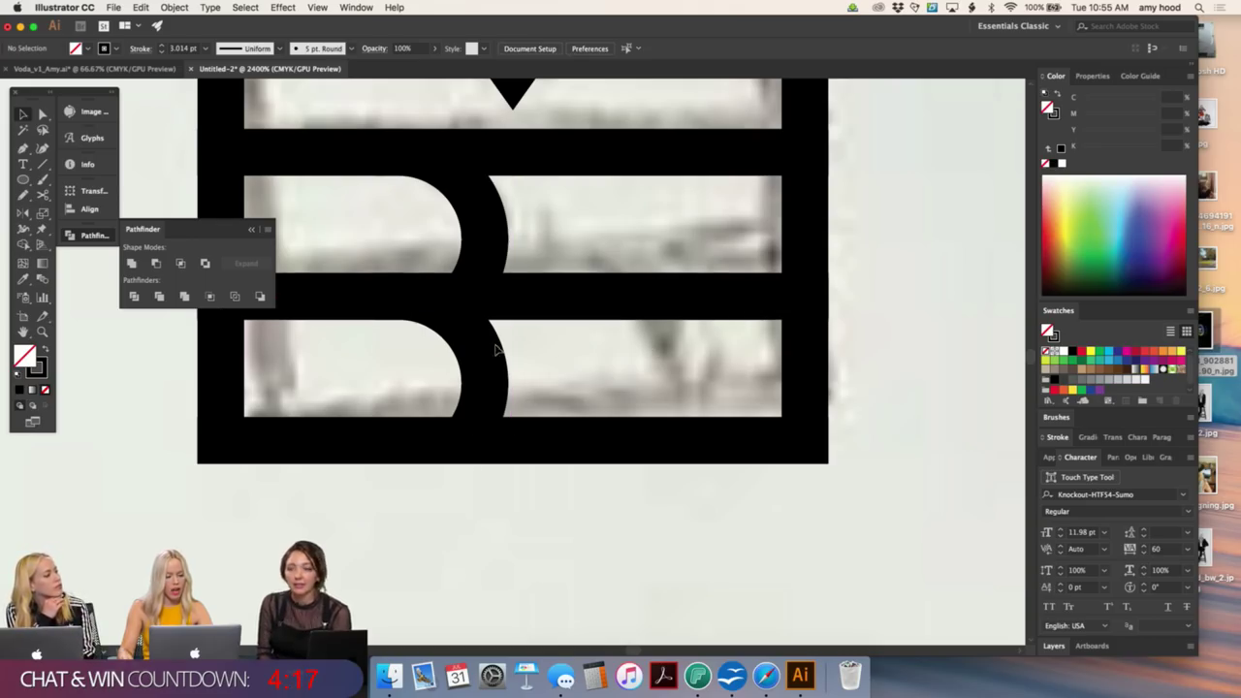
pyautogui.moveTo(487, 355); pyautogui.dragTo(628, 357)
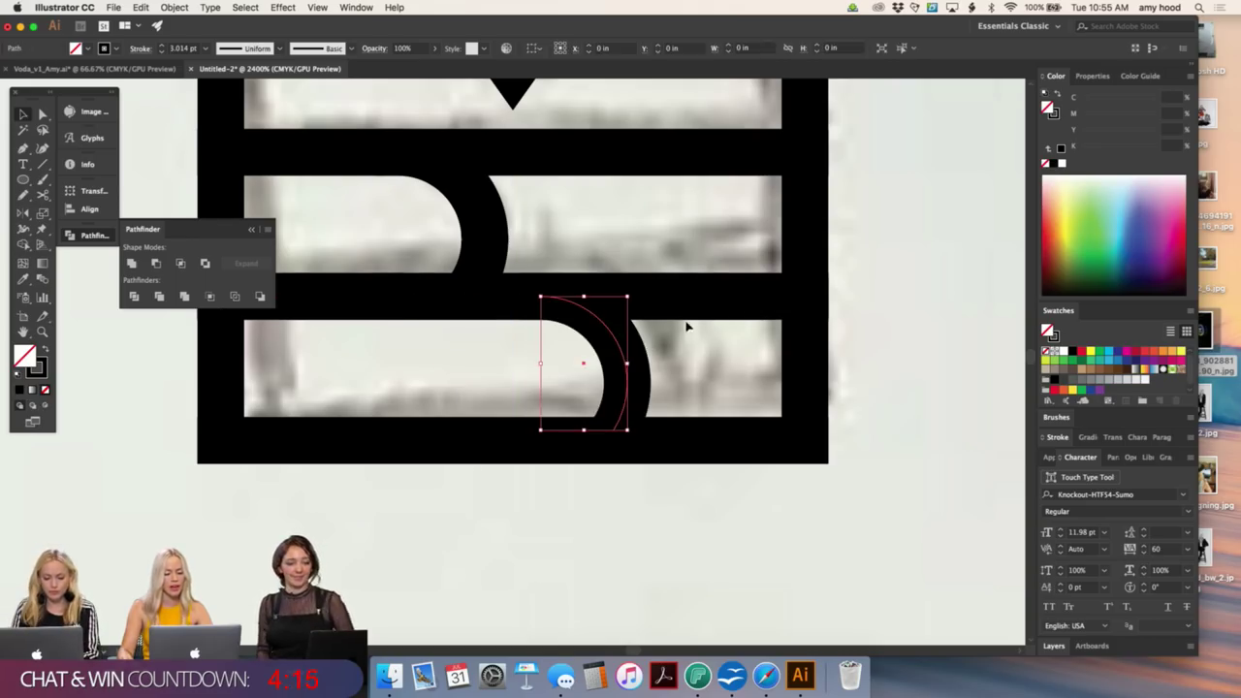
pyautogui.click(694, 304)
pyautogui.click(702, 293)
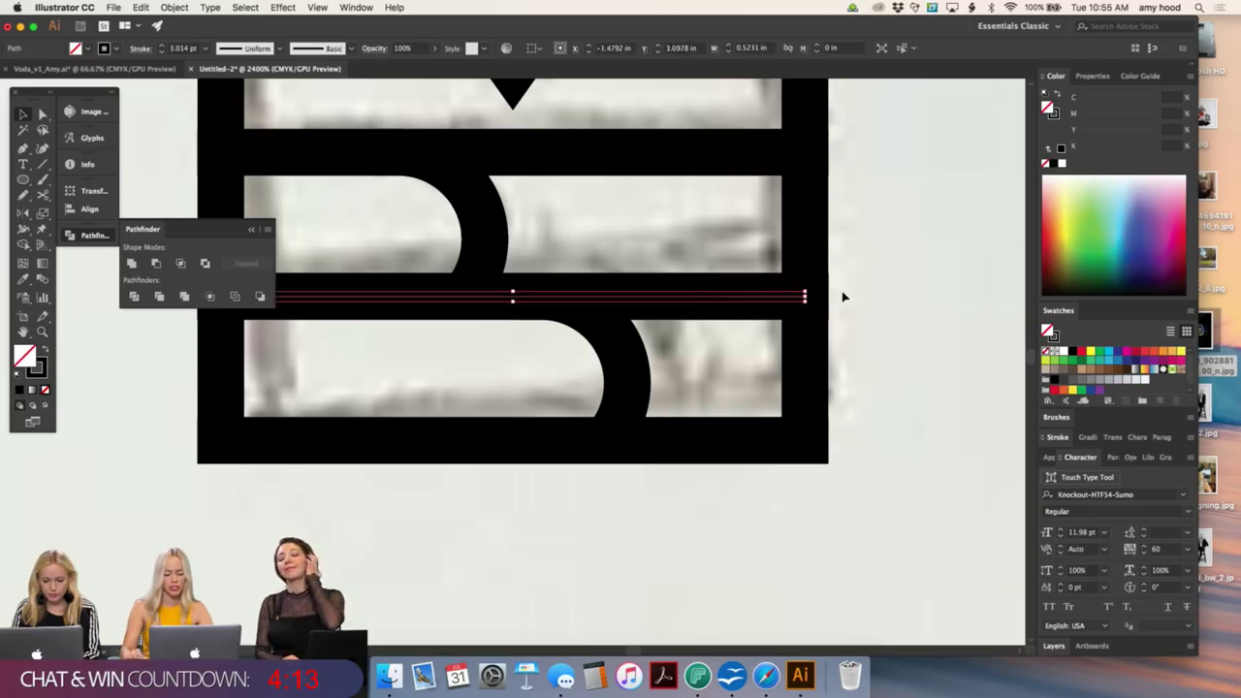
pyautogui.click(845, 294)
pyautogui.press('super+minus')
pyautogui.press('super+minus')
pyautogui.press('super+minus')
pyautogui.press('super+minus')
pyautogui.press('super+minus')
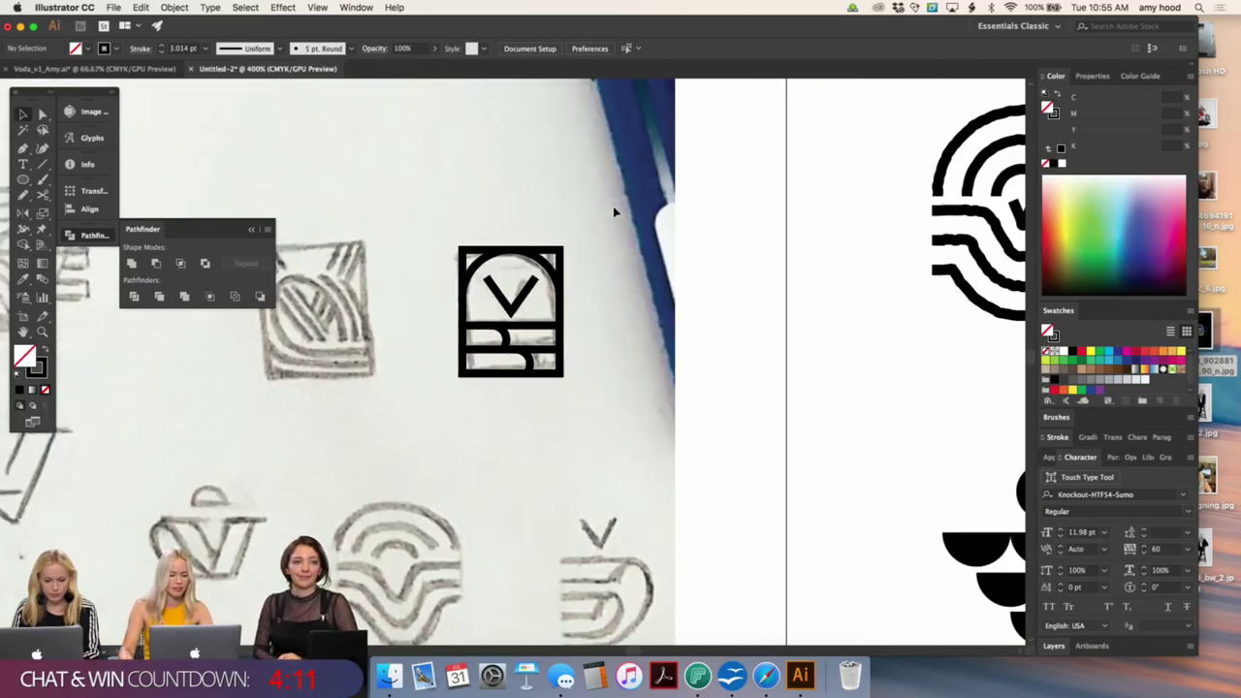
# - Move the whole arched-V mark onto the artboard below the triangle VODA logo
pyautogui.moveTo(439, 388); pyautogui.dragTo(442, 386)
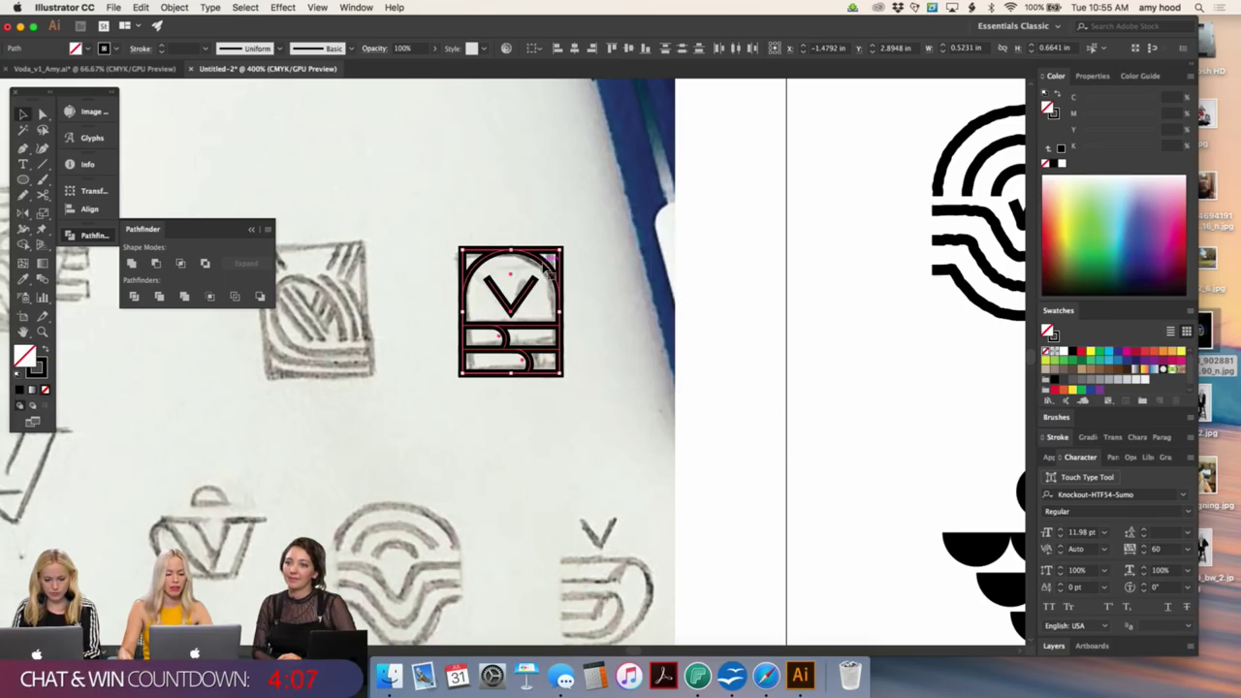
pyautogui.moveTo(549, 273); pyautogui.dragTo(747, 554)
pyautogui.scroll(-5, 748, 555)
pyautogui.moveTo(631, 238); pyautogui.dragTo(652, 485)
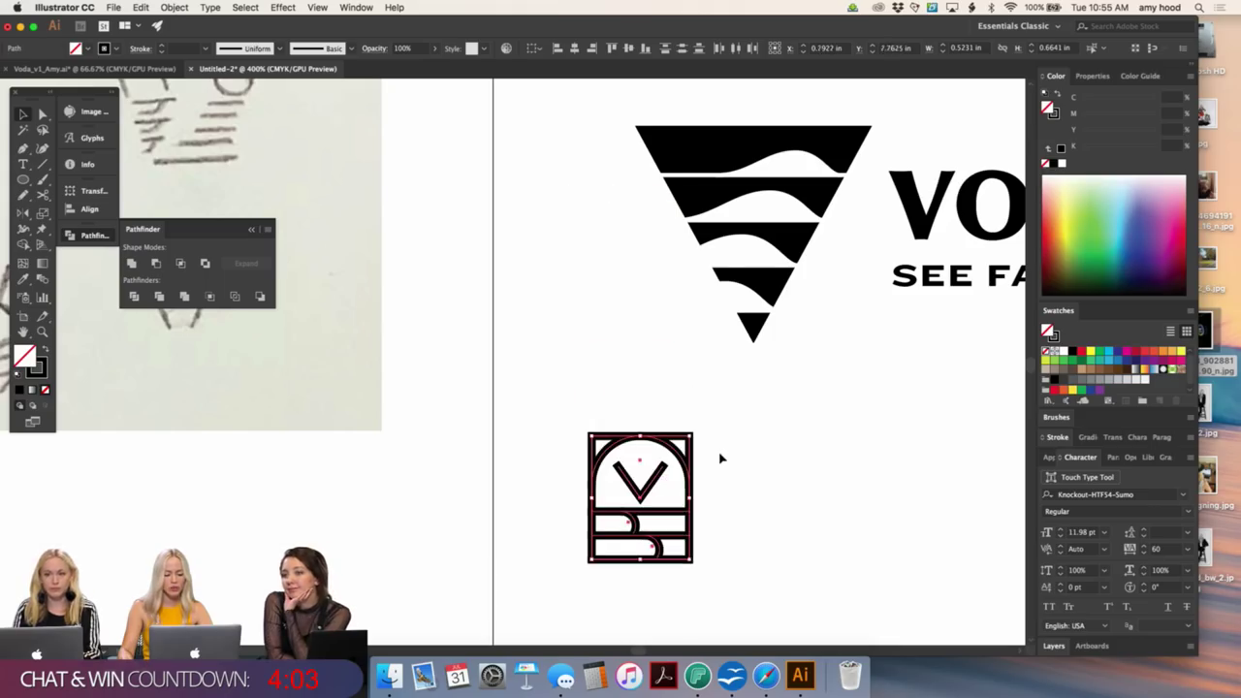
# - Add a 0.076 in Offset Path frame around the mark, checking it with Preview
pyautogui.click(160, 8)
pyautogui.moveTo(257, 283)
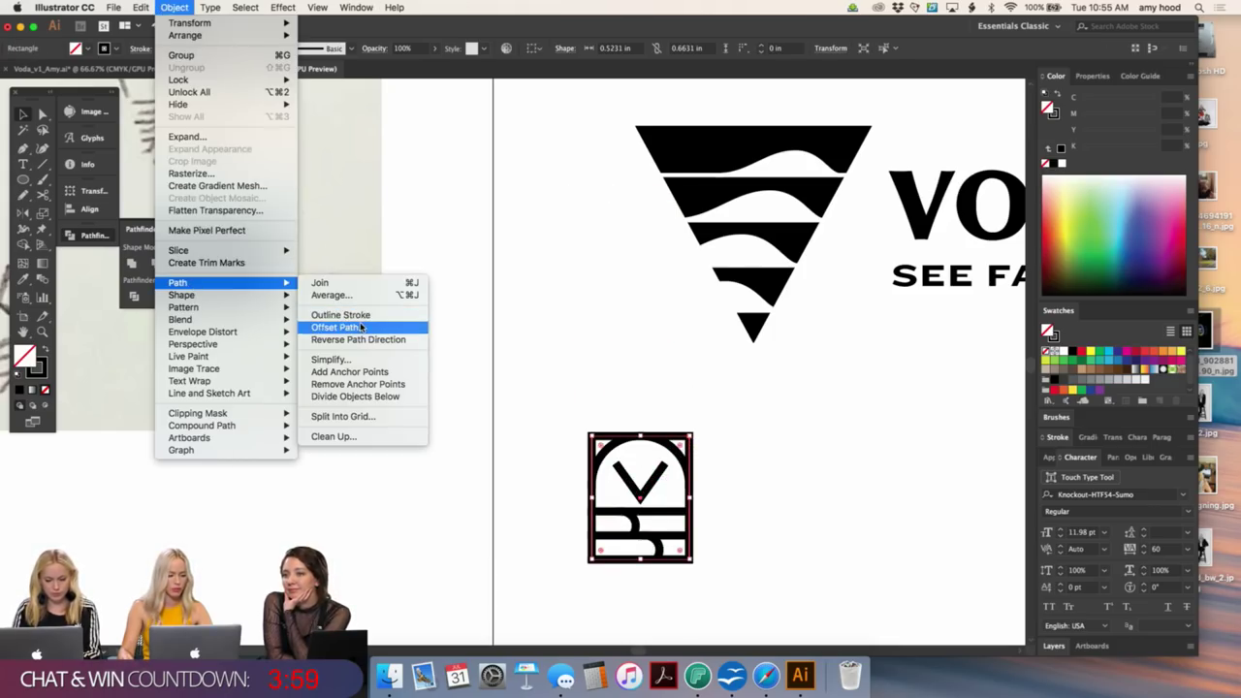
pyautogui.click(361, 328)
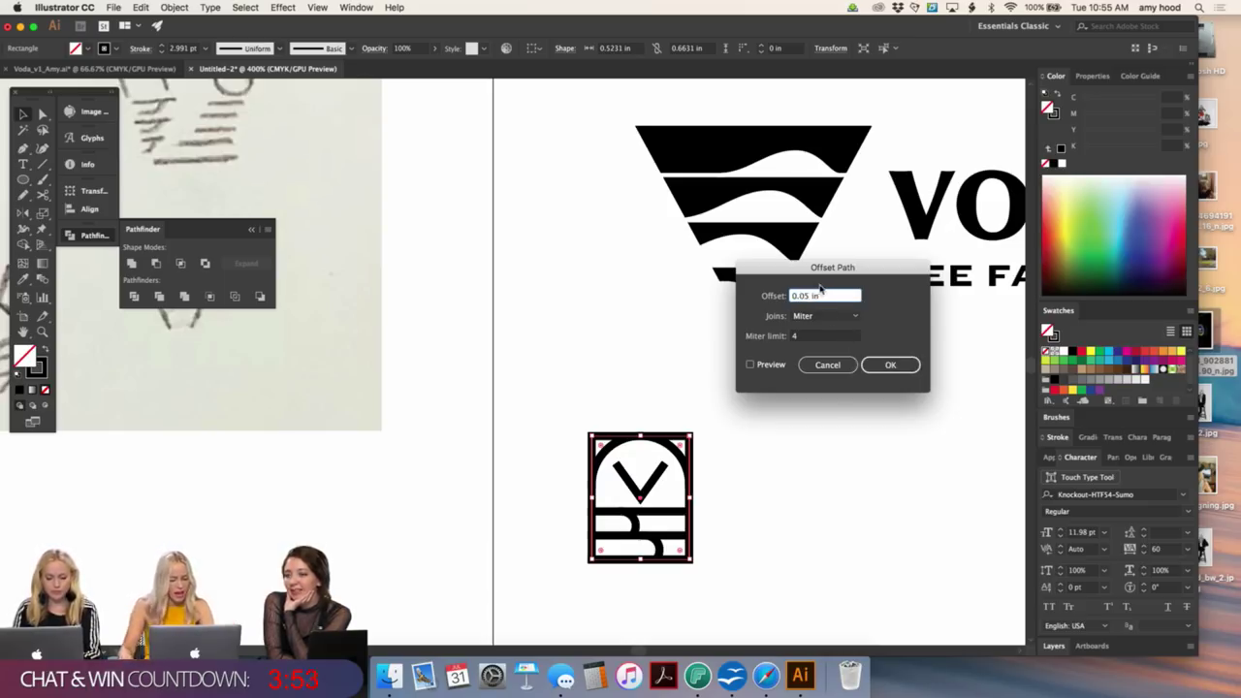
pyautogui.click(815, 336)
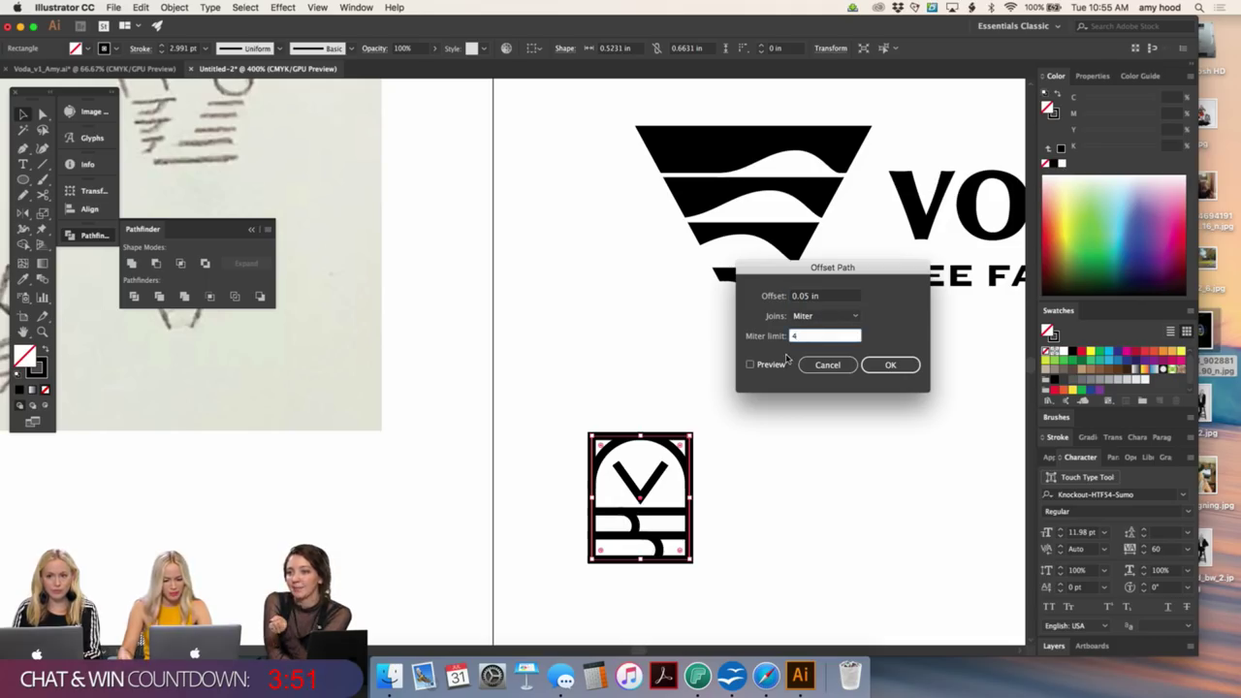
pyautogui.click(782, 365)
pyautogui.click(805, 295)
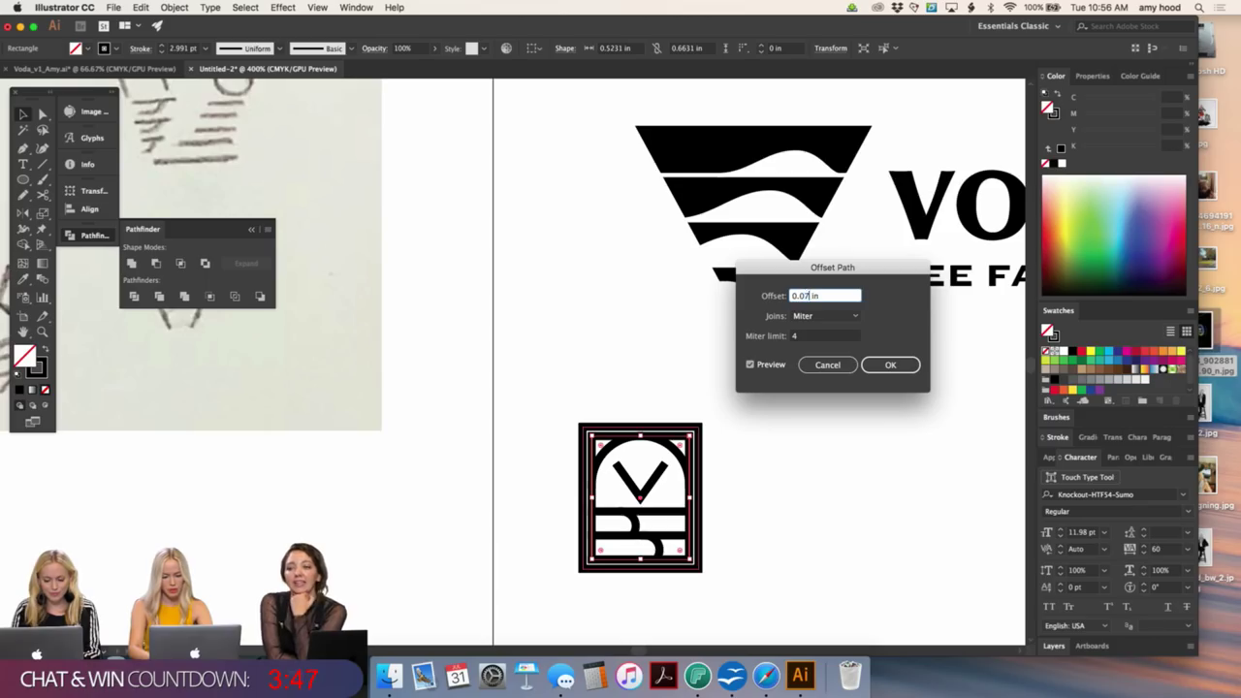
pyautogui.click(806, 339)
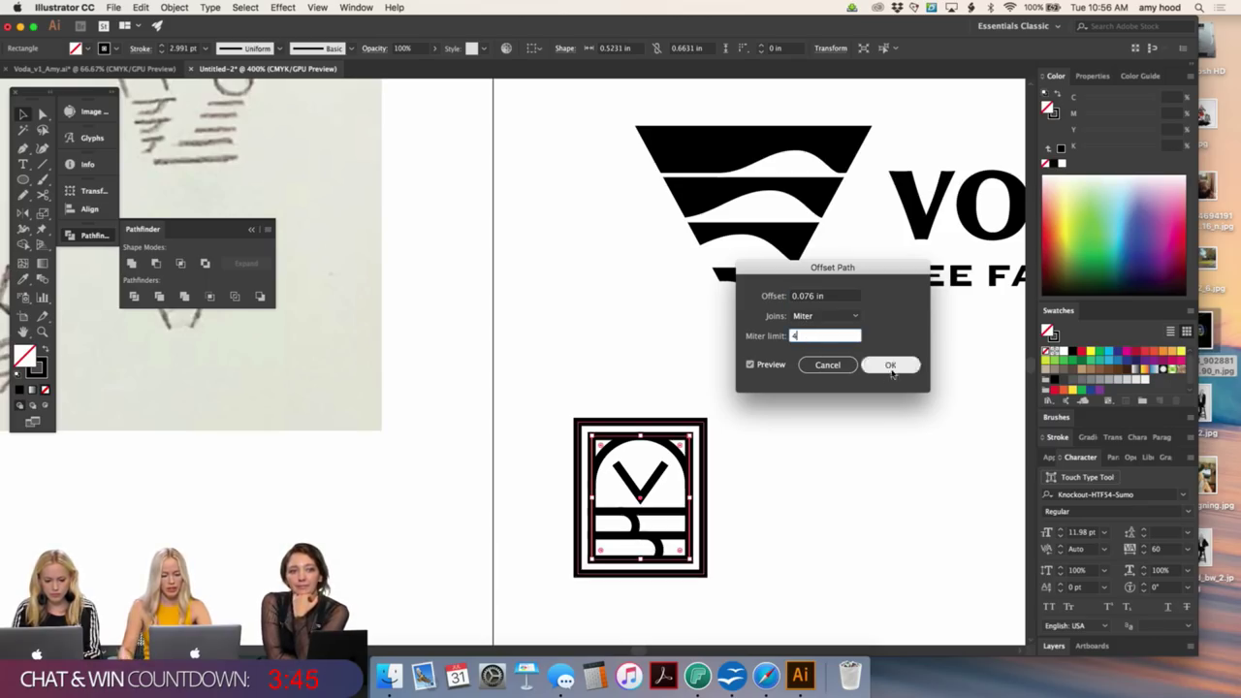
pyautogui.click(890, 365)
pyautogui.click(837, 406)
pyautogui.press('super+minus')
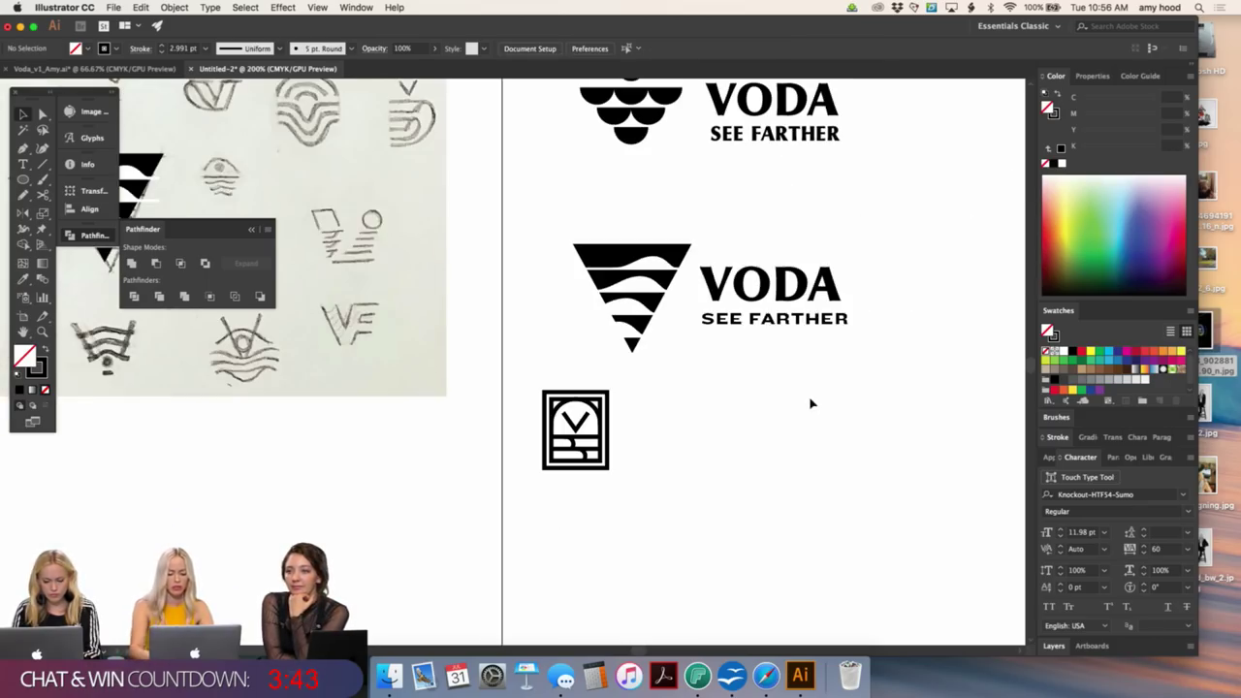
# - Duplicate the framed mark to the right and scale the copy down around its centre
pyautogui.moveTo(571, 453); pyautogui.dragTo(690, 421)
pyautogui.click(746, 410)
pyautogui.click(699, 419)
pyautogui.click(761, 418)
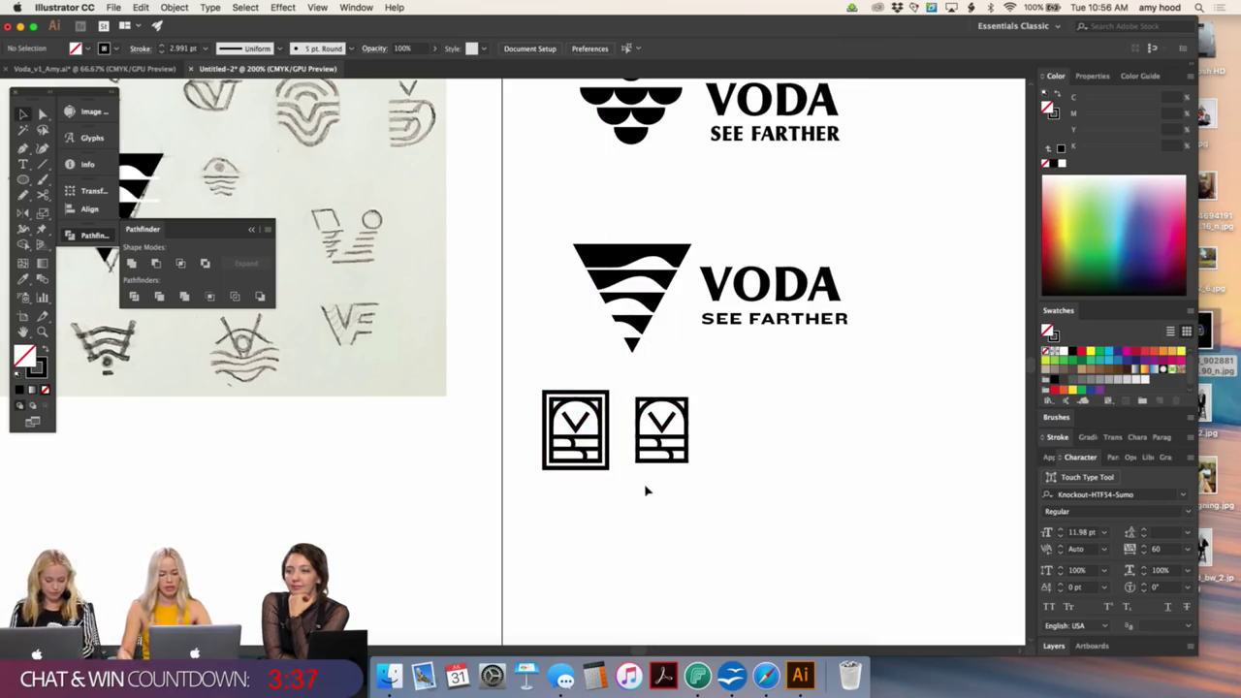
# - Duplicate the left framed mark directly below it, then zoom in on all three
pyautogui.click(579, 422)
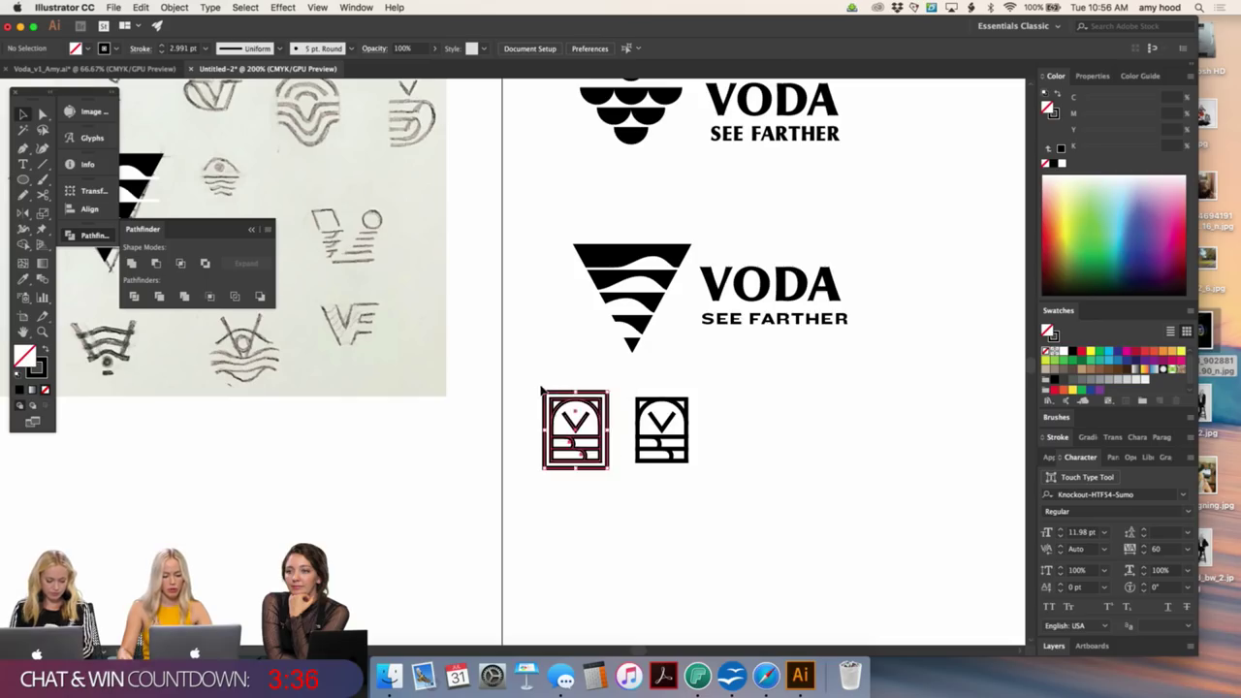
pyautogui.click(607, 492)
pyautogui.click(545, 392)
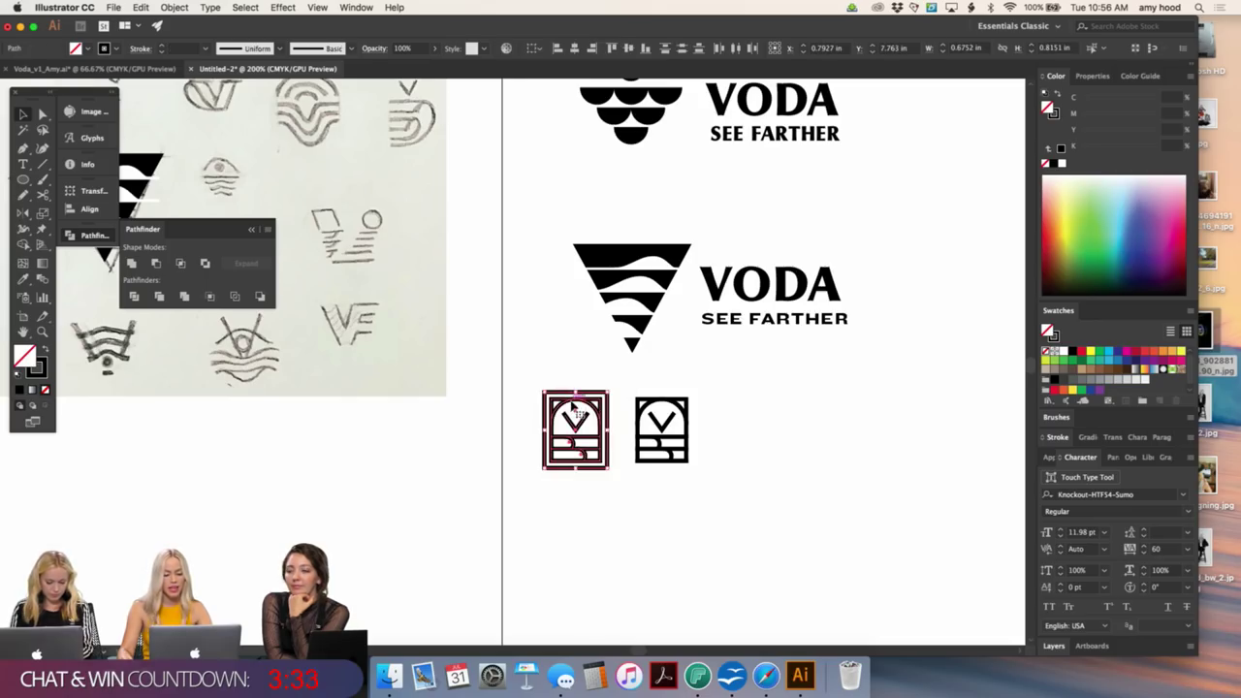
pyautogui.moveTo(575, 408); pyautogui.dragTo(576, 508)
pyautogui.click(647, 505)
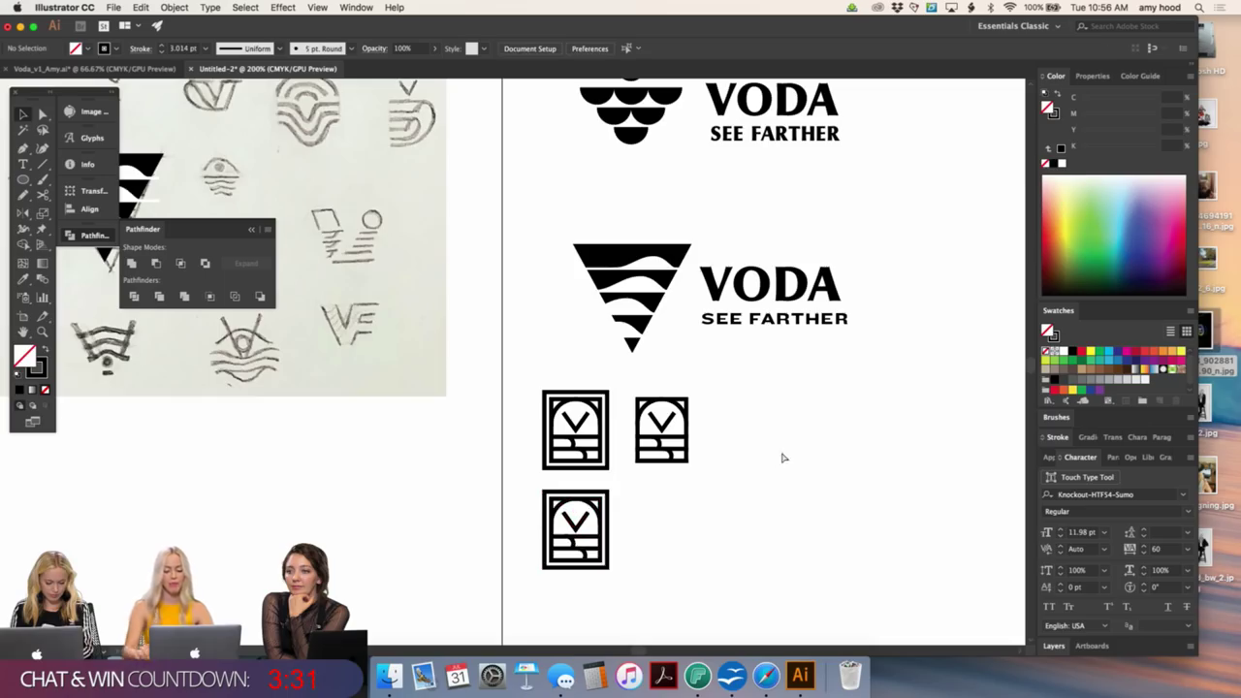
pyautogui.press('super+equal')
pyautogui.press('super+equal')
pyautogui.moveTo(850, 410); pyautogui.dragTo(824, 194)
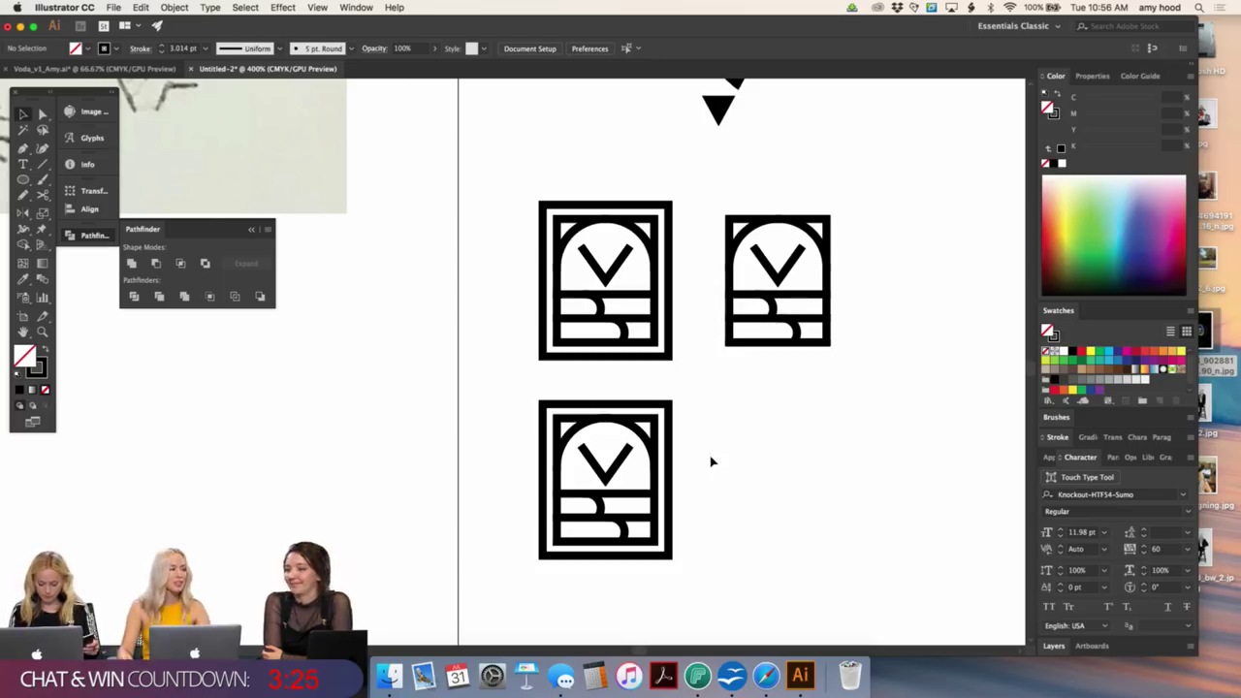
# - Pull the inner frame's corner anchor out to the outer frame's corner
pyautogui.press('a')
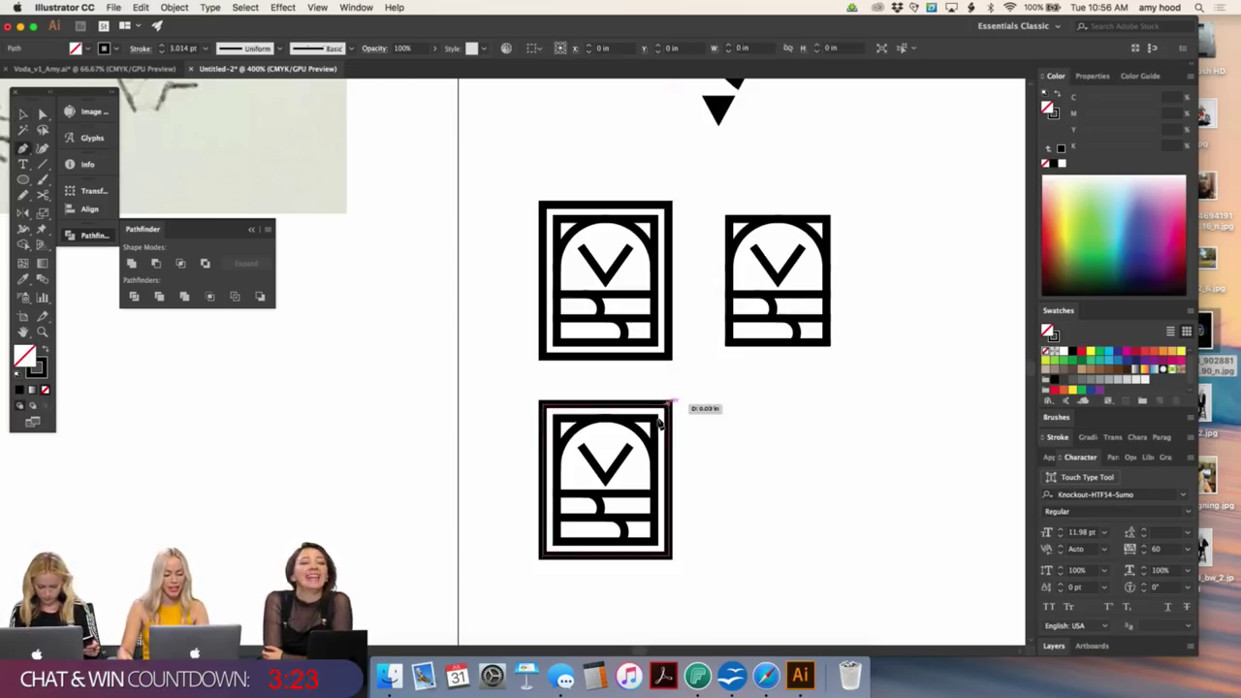
pyautogui.moveTo(670, 406)
pyautogui.mouseDown()
pyautogui.moveTo(658, 419)
pyautogui.moveTo(670, 403)
pyautogui.mouseUp()
pyautogui.click(699, 385)
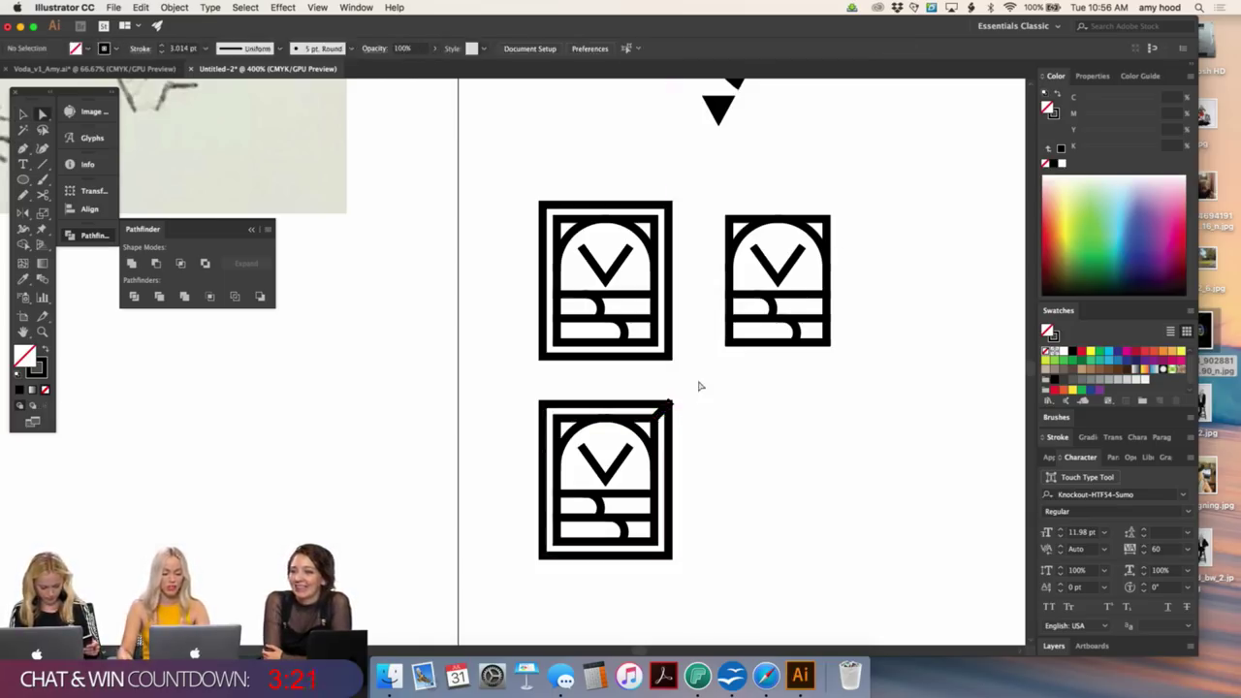
pyautogui.press('super+equal')
pyautogui.press('super+equal')
pyautogui.press('super+equal')
pyautogui.moveTo(804, 401); pyautogui.dragTo(696, 224)
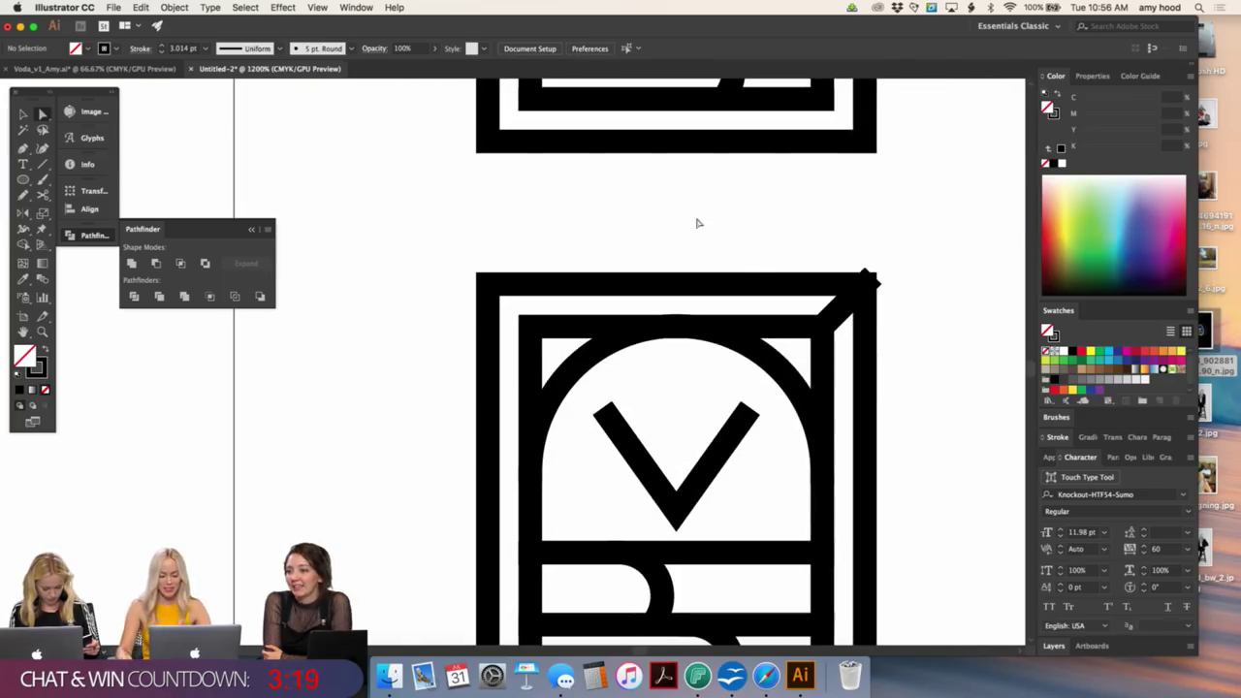
# - Reflect the diagonal corner segment to create a matching diagonal on the opposite corner
pyautogui.click(840, 320)
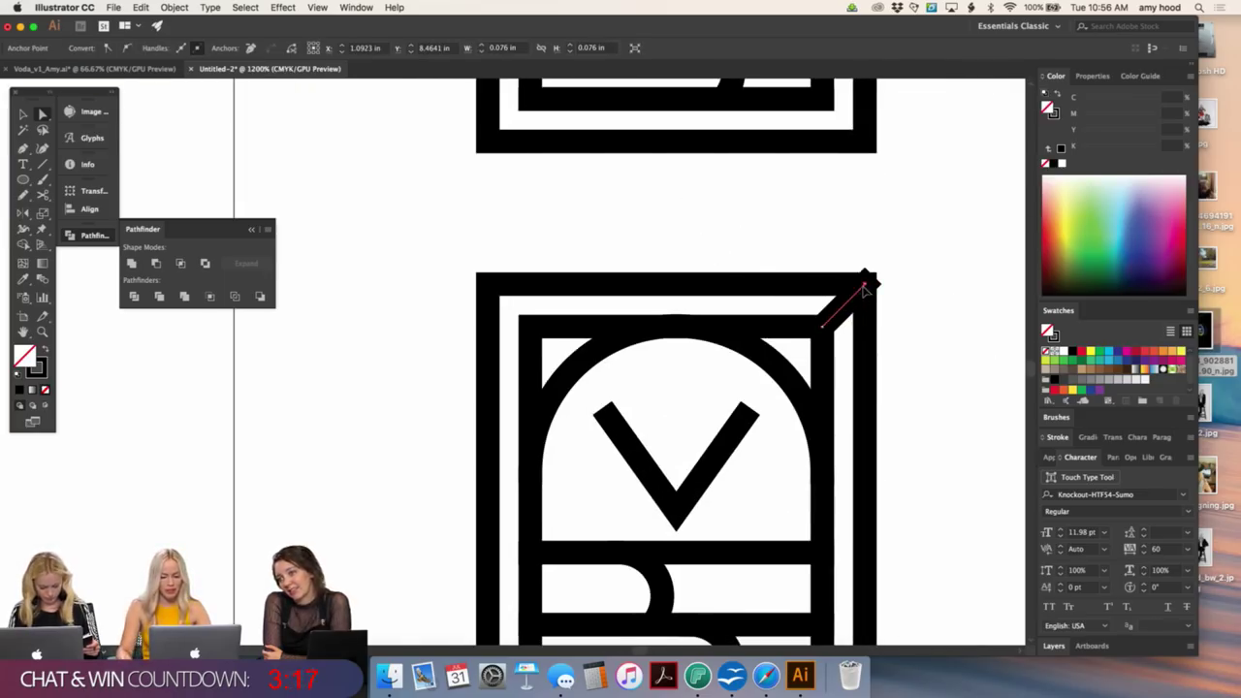
pyautogui.press('v')
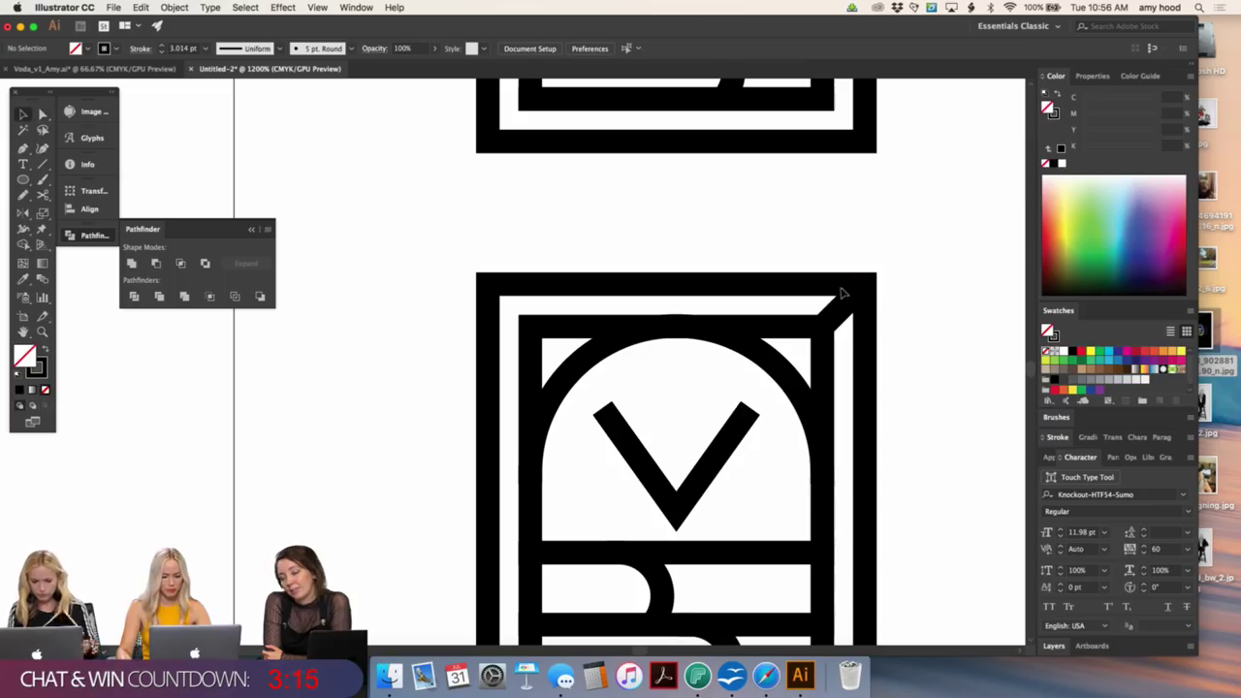
pyautogui.click(832, 286)
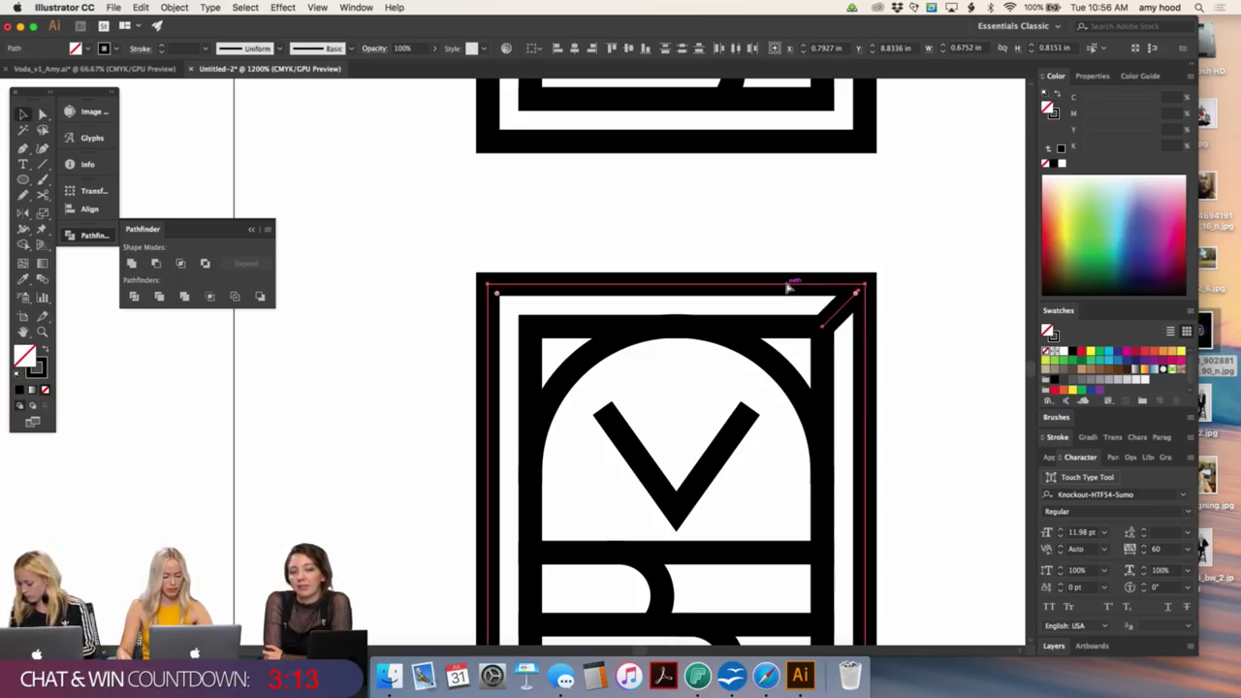
pyautogui.click(174, 7)
pyautogui.moveTo(178, 22)
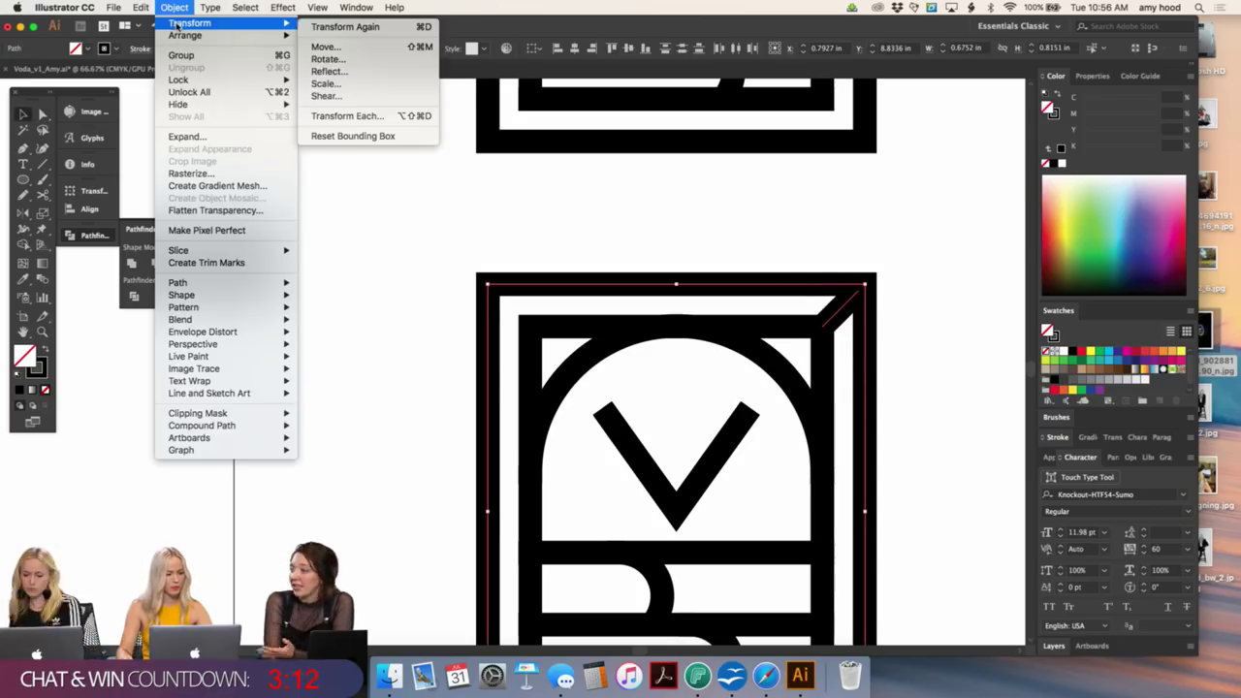
pyautogui.click(365, 72)
pyautogui.press('Return')
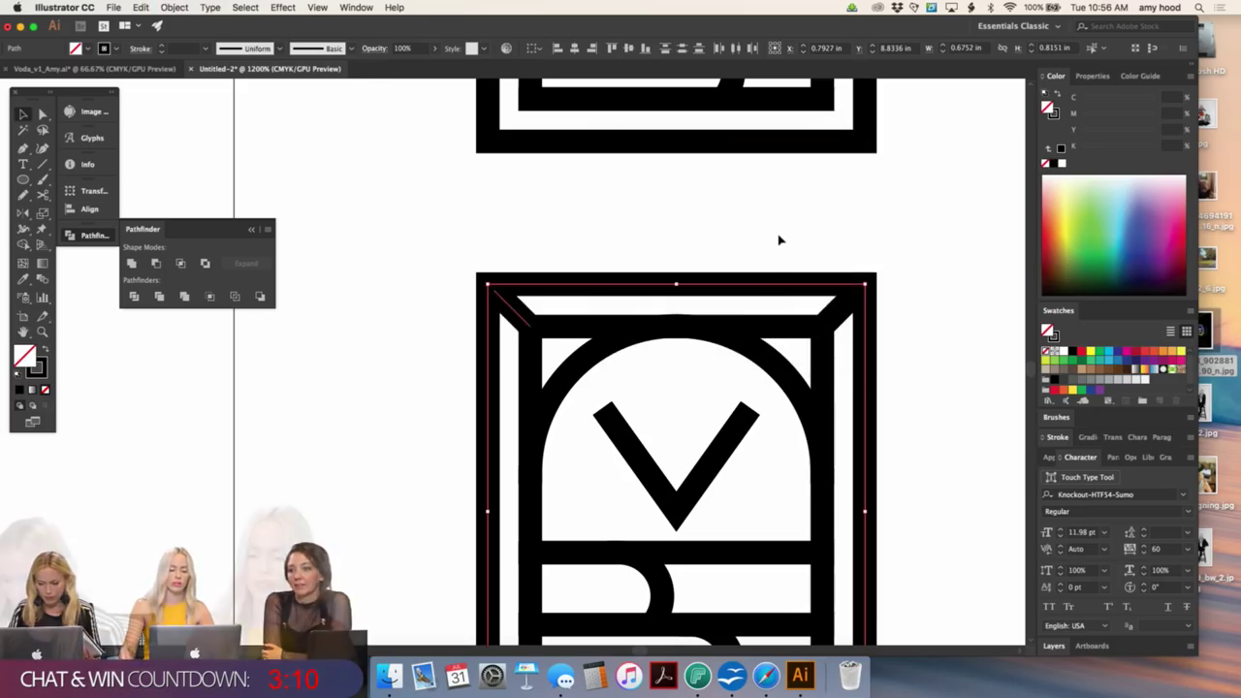
pyautogui.click(771, 286)
pyautogui.press('super+shift+a')
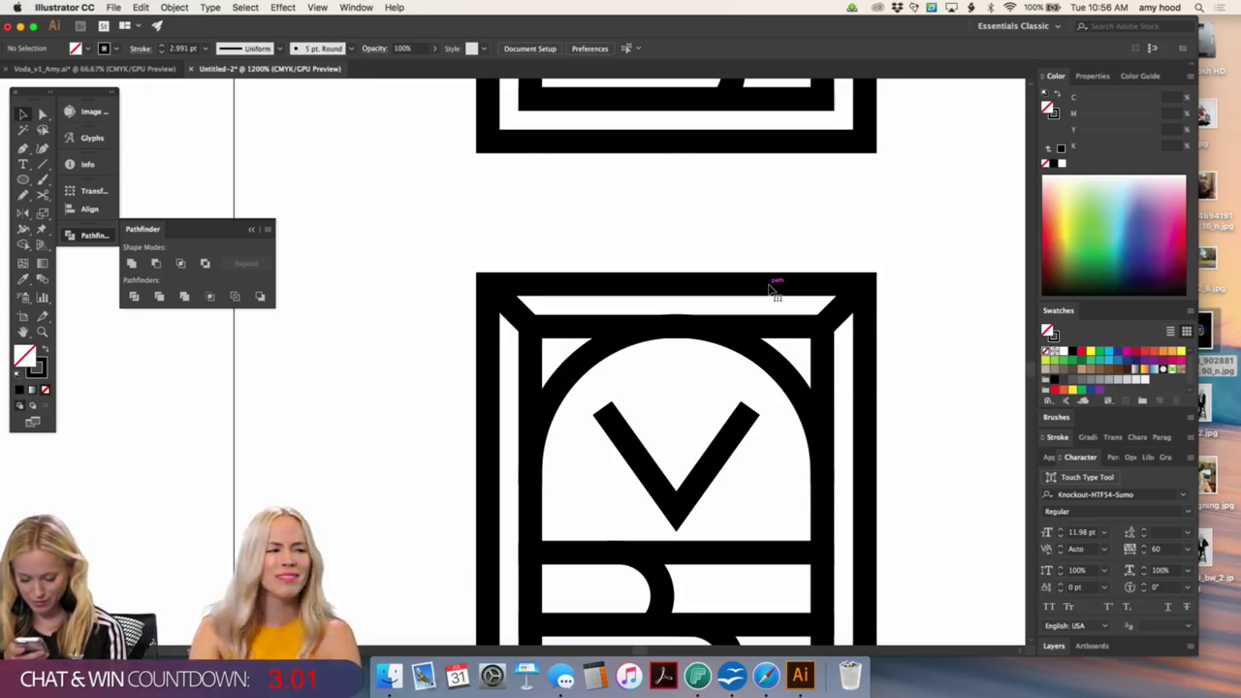
# - Rotate the selected frame corner pieces into position, then zoom out to all three icons
pyautogui.press('super+minus')
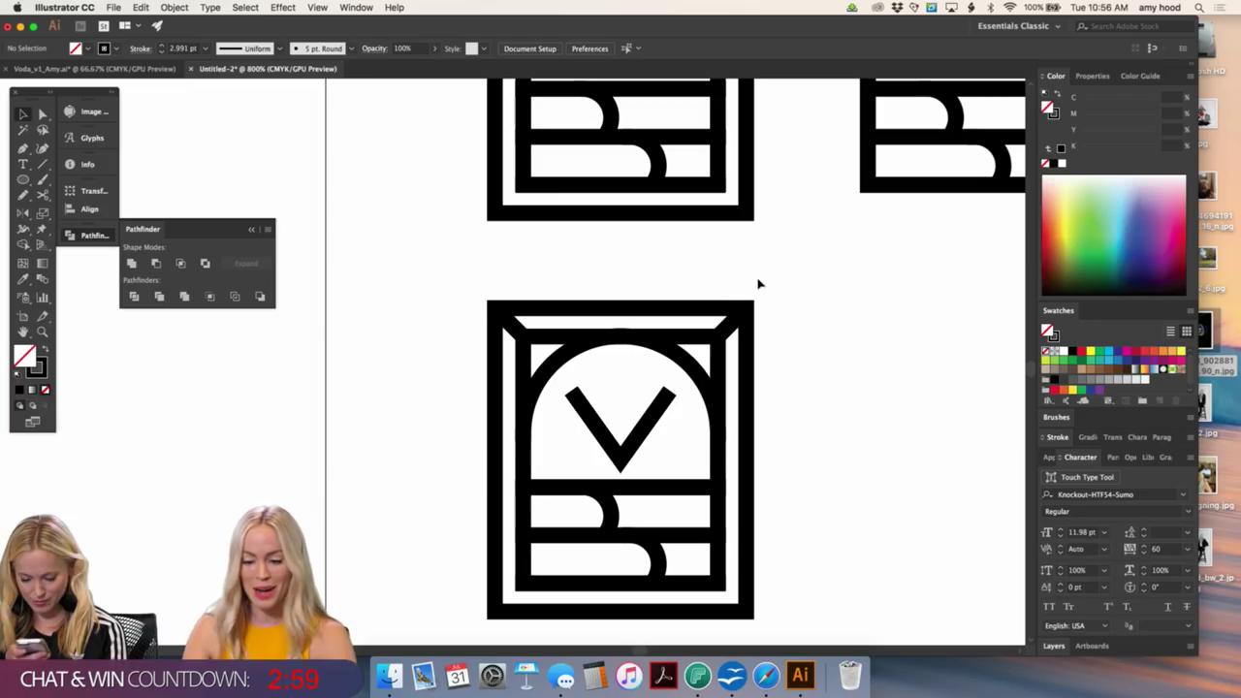
pyautogui.moveTo(771, 278); pyautogui.dragTo(497, 326)
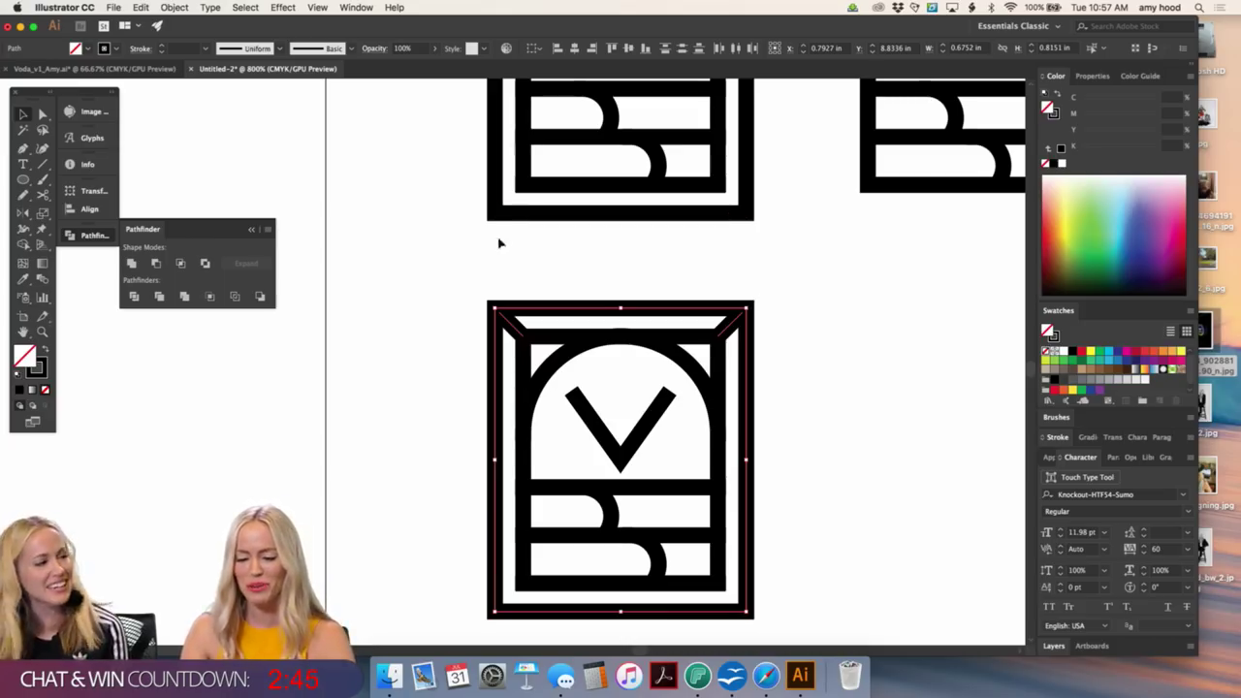
pyautogui.moveTo(490, 301); pyautogui.dragTo(713, 497)
pyautogui.click(817, 433)
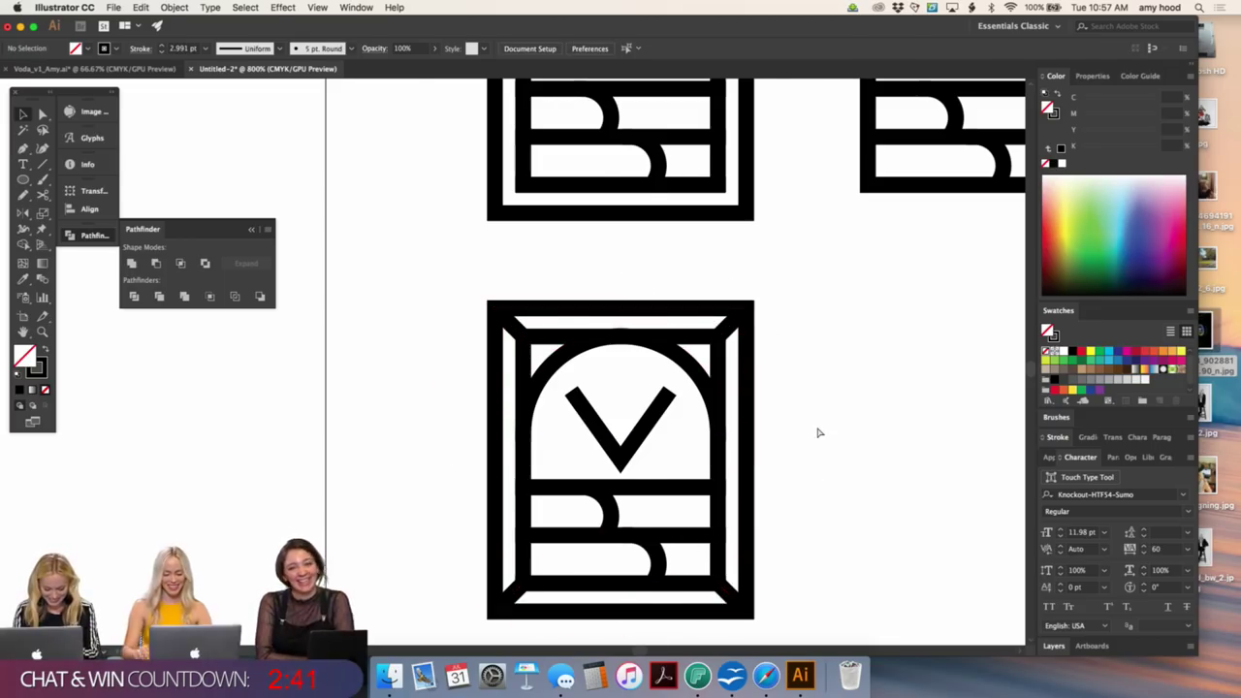
pyautogui.press('super+minus')
pyautogui.moveTo(861, 375); pyautogui.dragTo(823, 443)
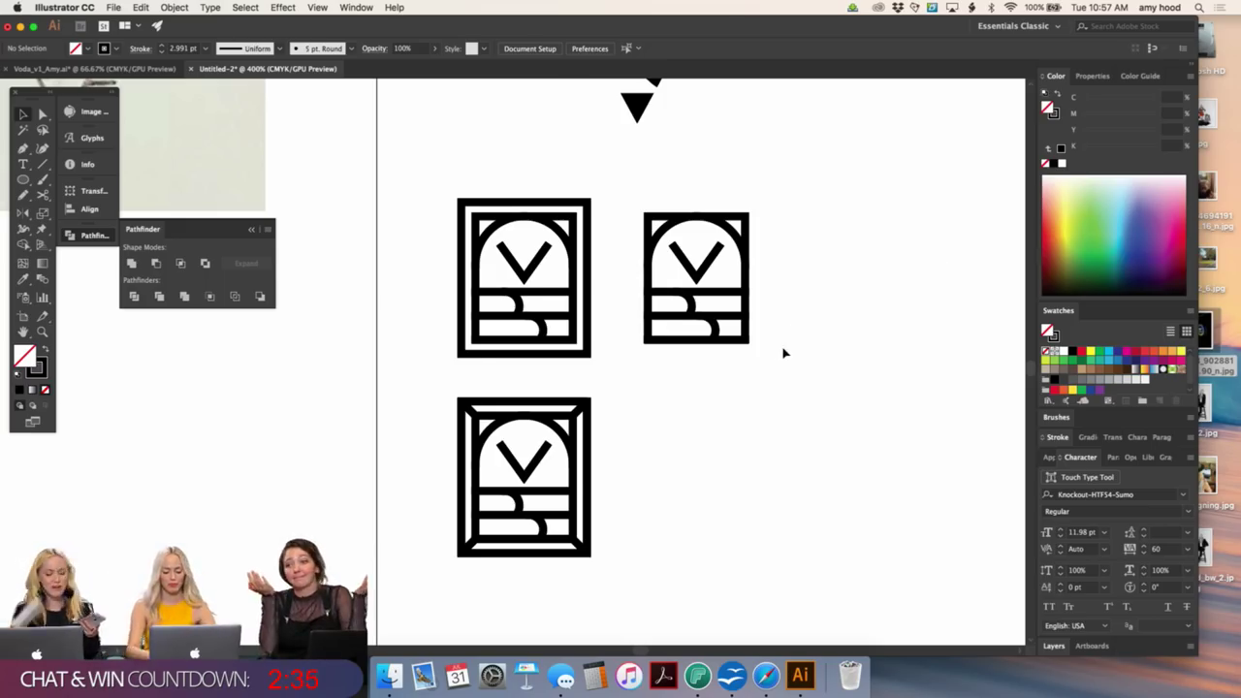
# - Adjust the zoom so the bottom-left corner-lined icon and VODA logo are in view
pyautogui.press('super+minus')
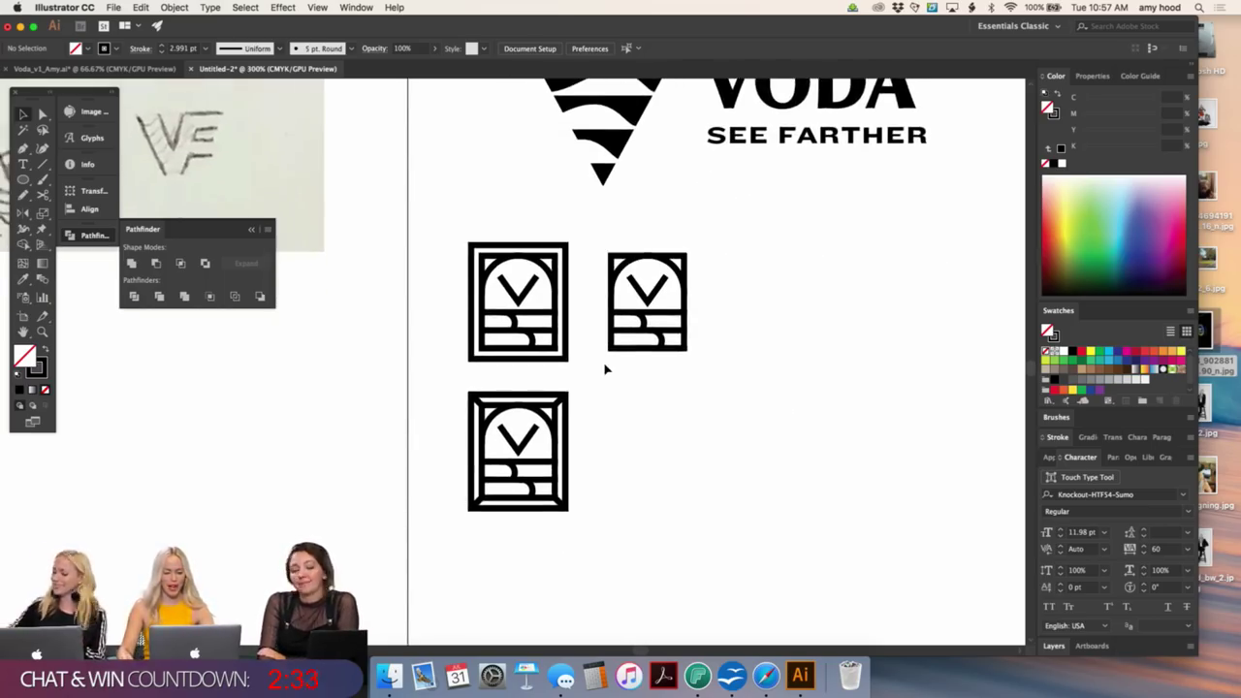
pyautogui.moveTo(585, 387); pyautogui.dragTo(441, 536)
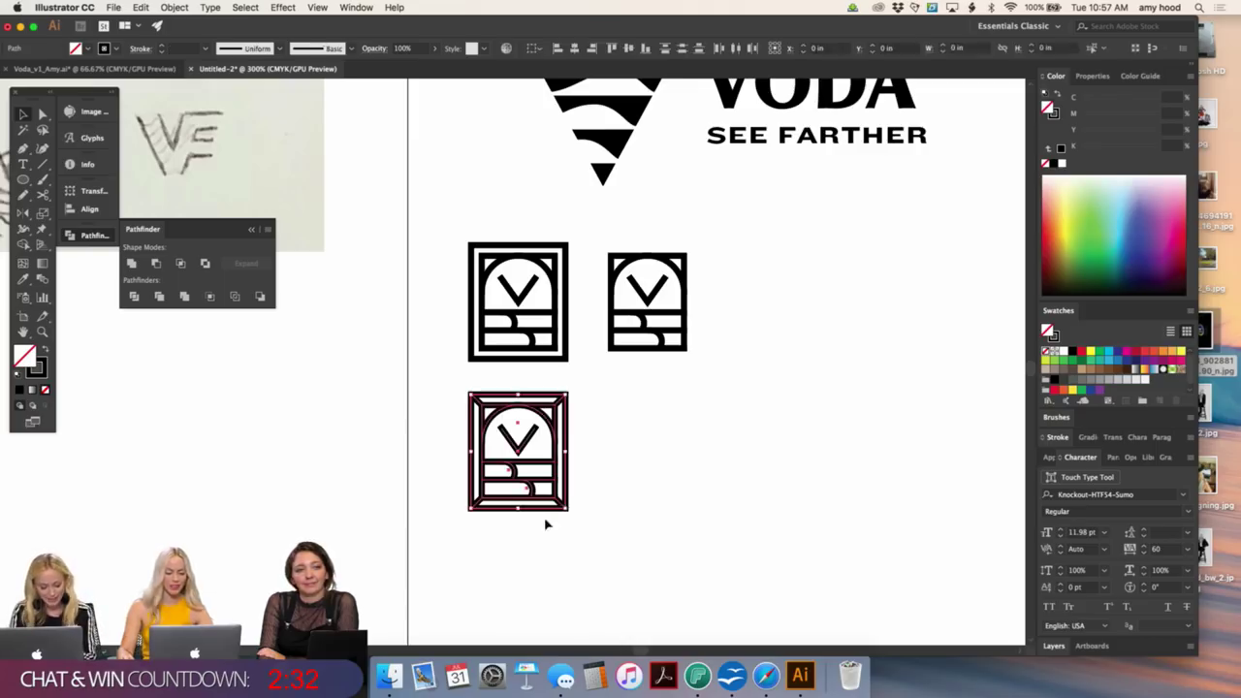
pyautogui.click(618, 473)
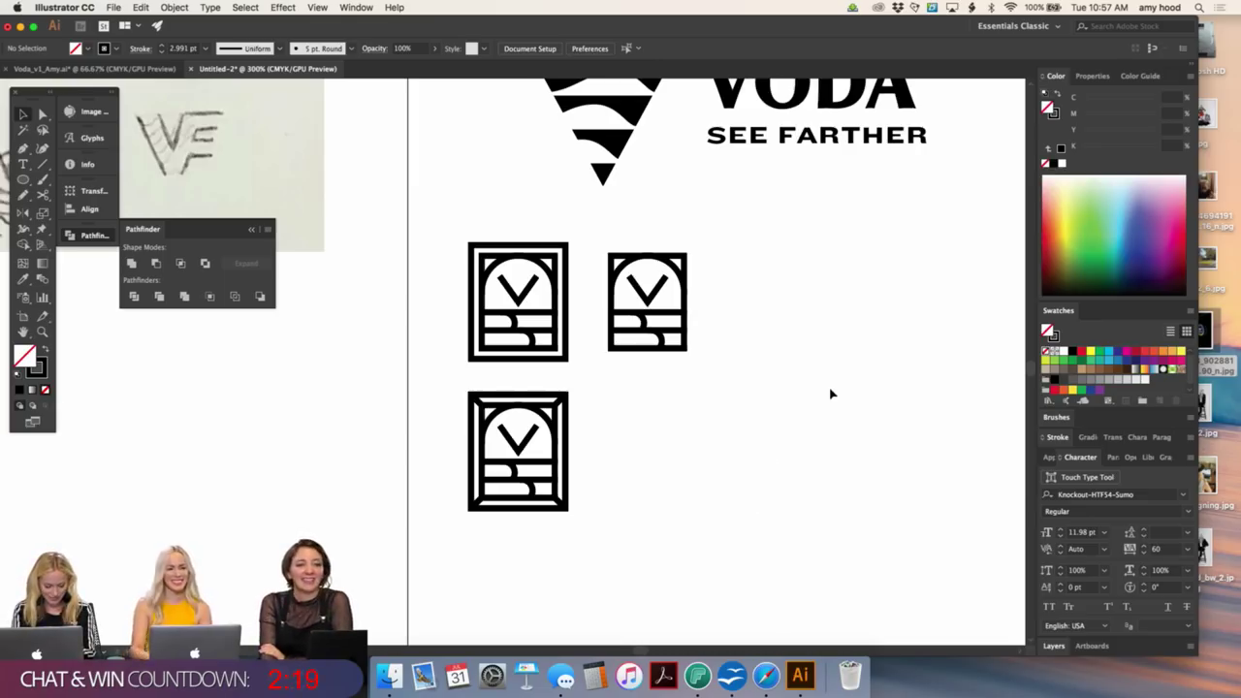
pyautogui.press('super+minus')
pyautogui.press('super+plus')
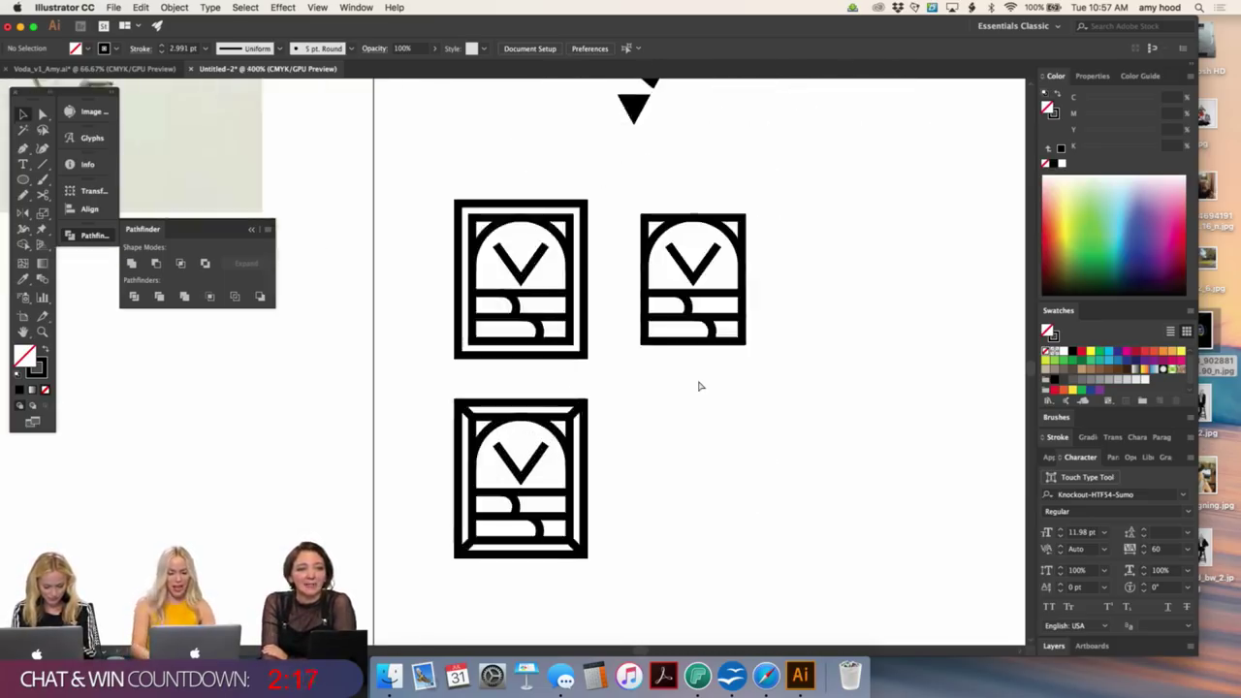
pyautogui.scroll(-3, 718, 394)
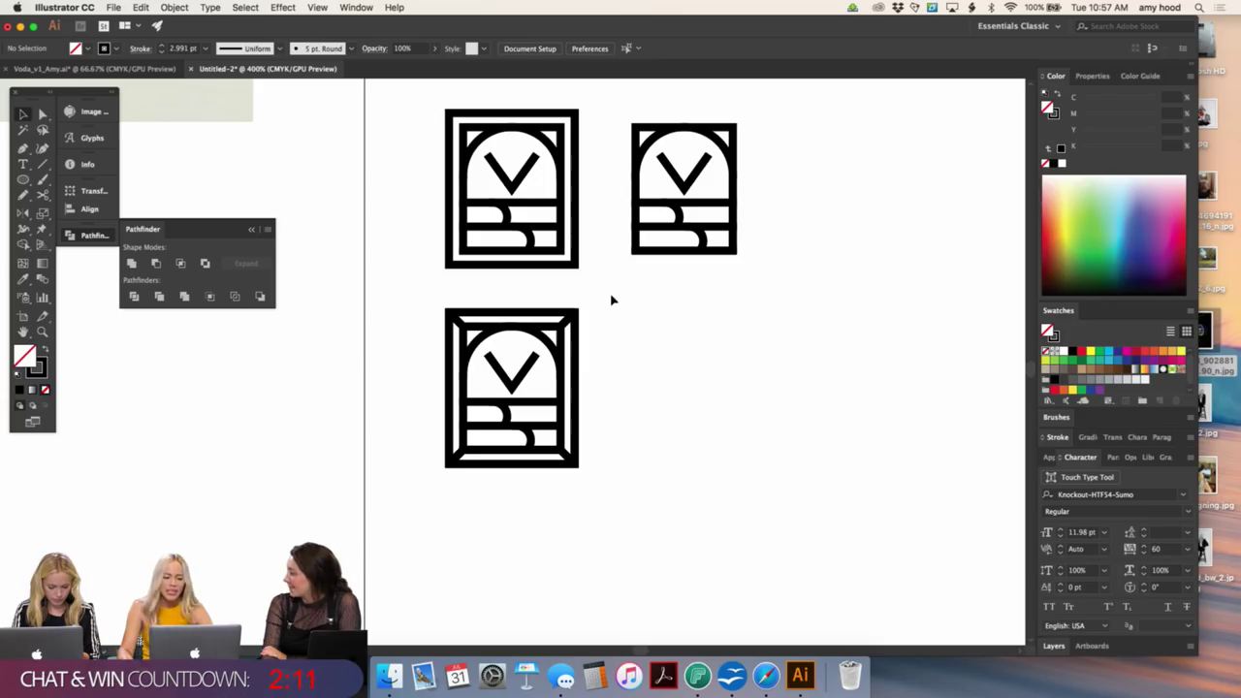
pyautogui.moveTo(612, 296); pyautogui.dragTo(415, 504)
pyautogui.click(656, 419)
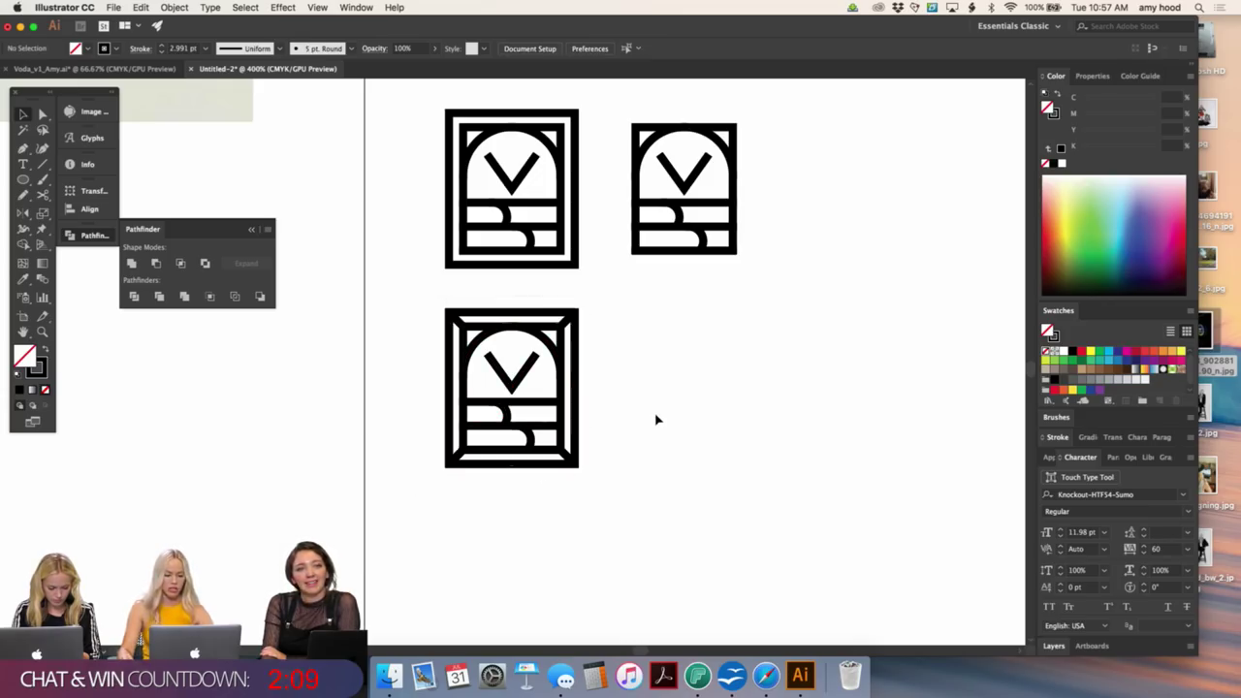
pyautogui.press('super+minus')
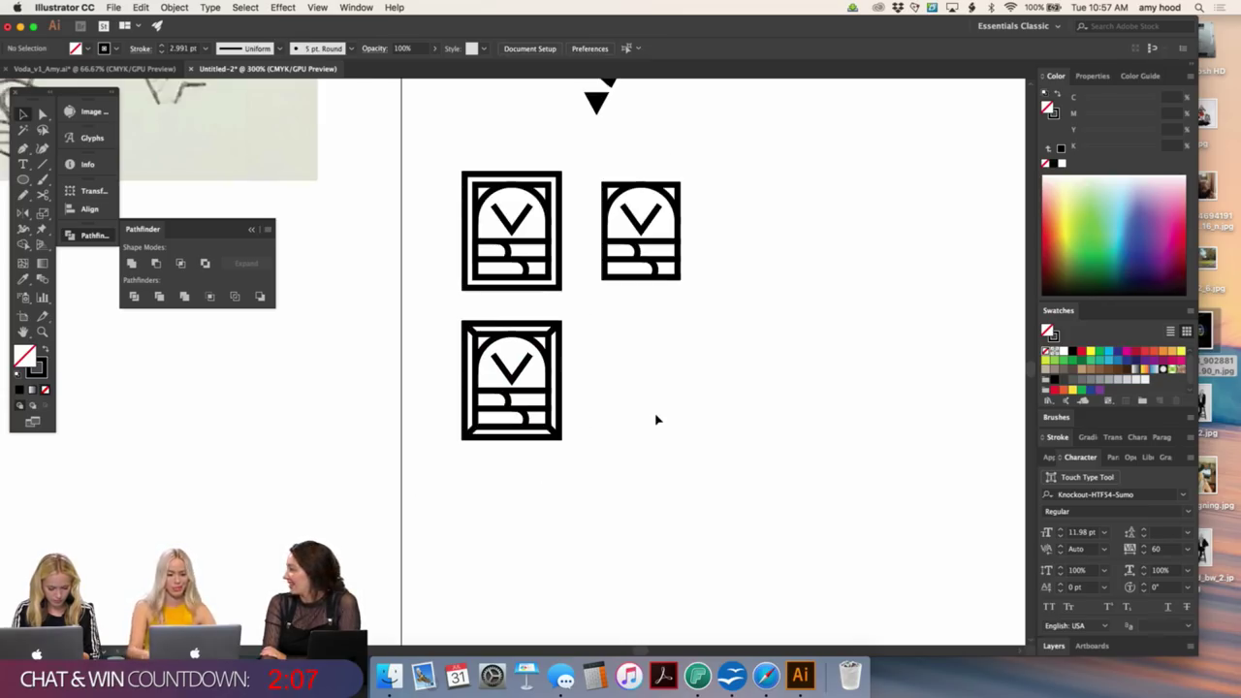
# - Option-drag the bottom-left icon rightward and delete the copy's thick outer frame and corner lines
pyautogui.moveTo(597, 311); pyautogui.dragTo(415, 469)
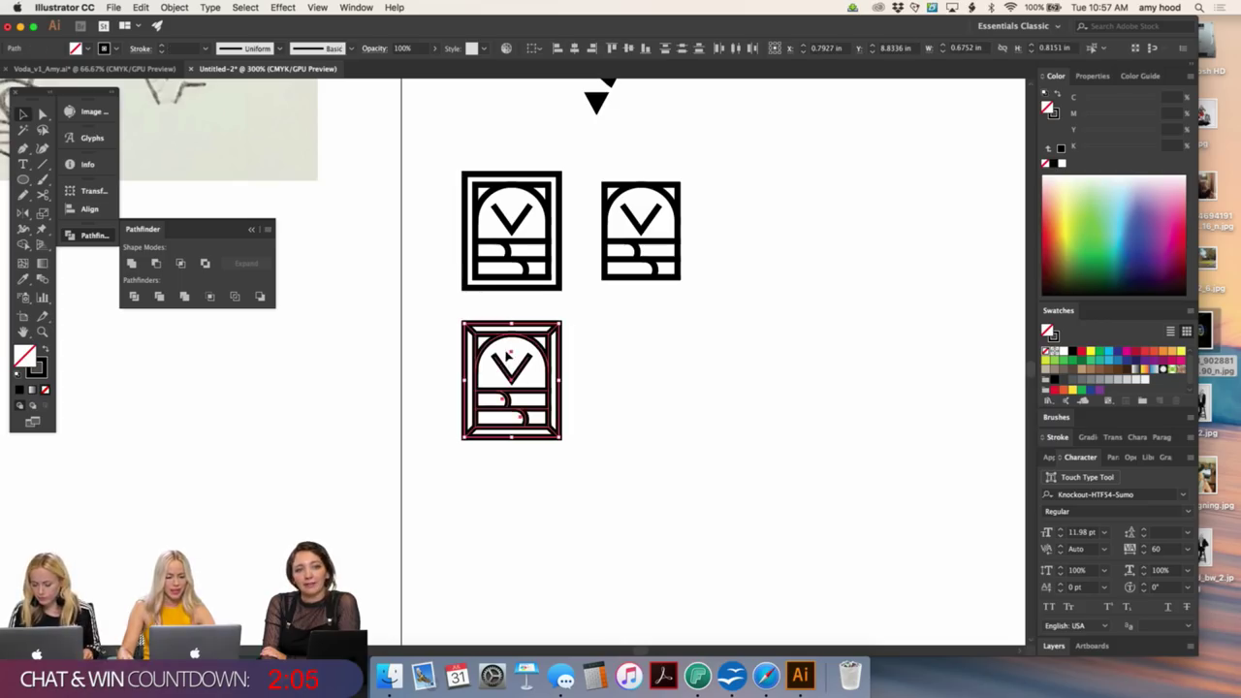
pyautogui.moveTo(500, 363); pyautogui.dragTo(630, 360)
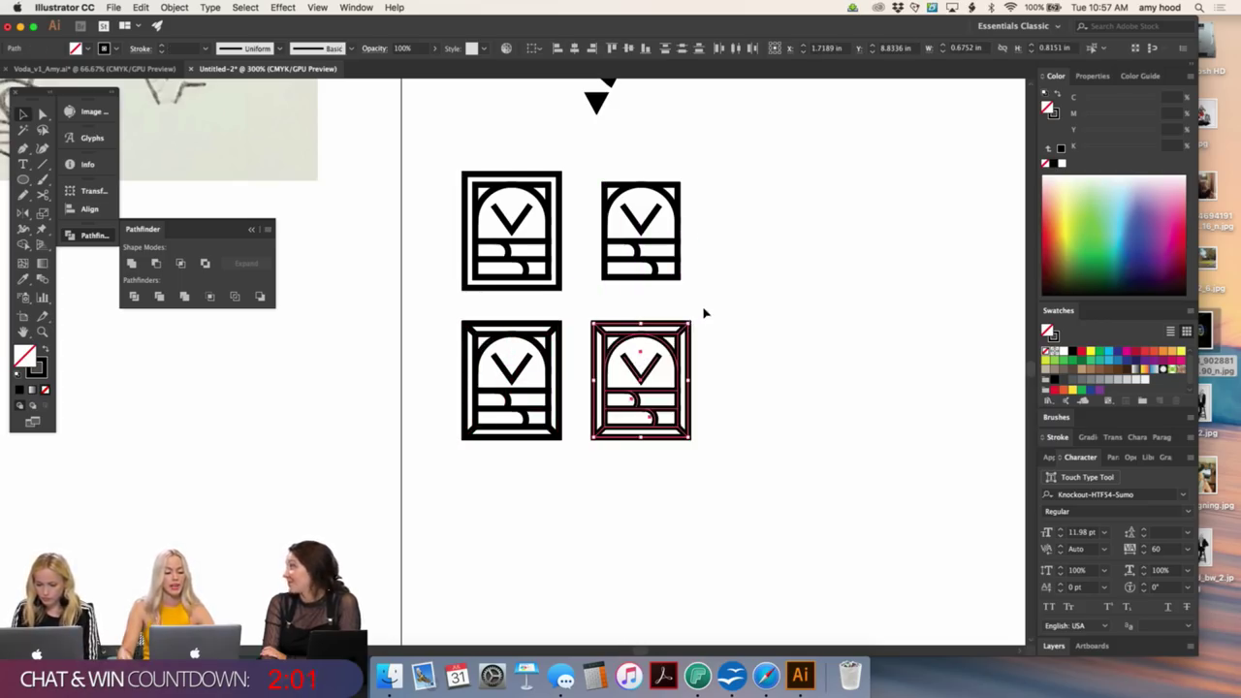
pyautogui.press('Delete')
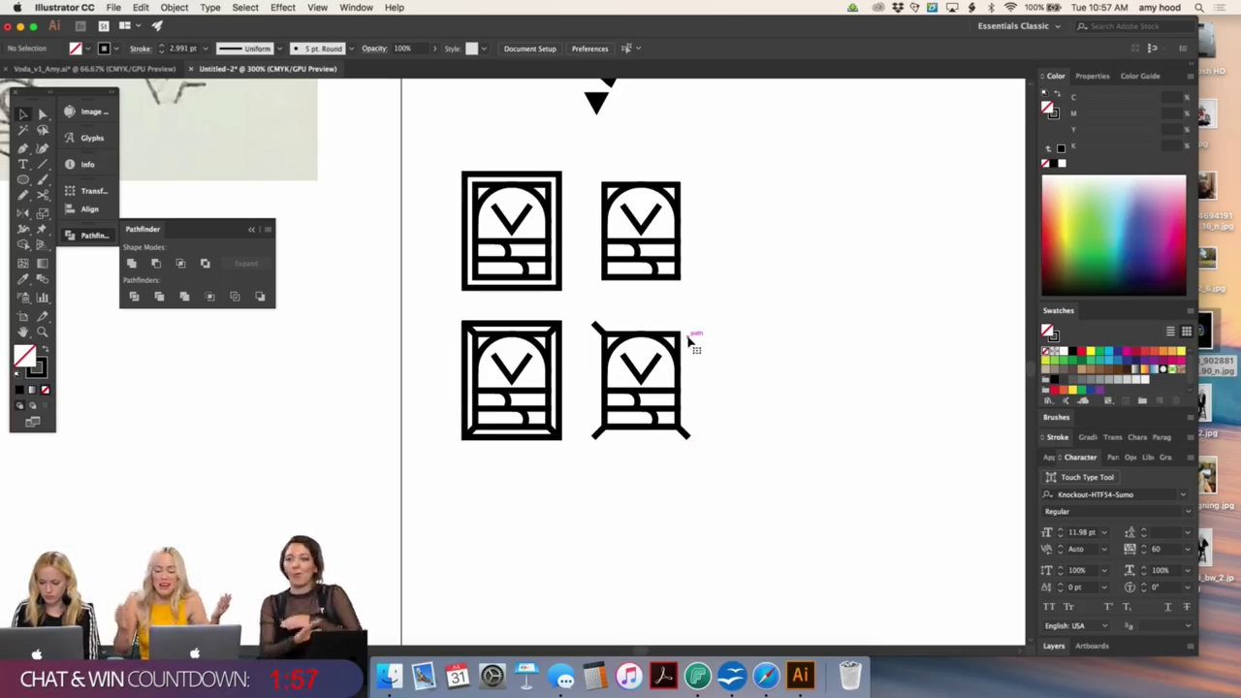
pyautogui.click(596, 330)
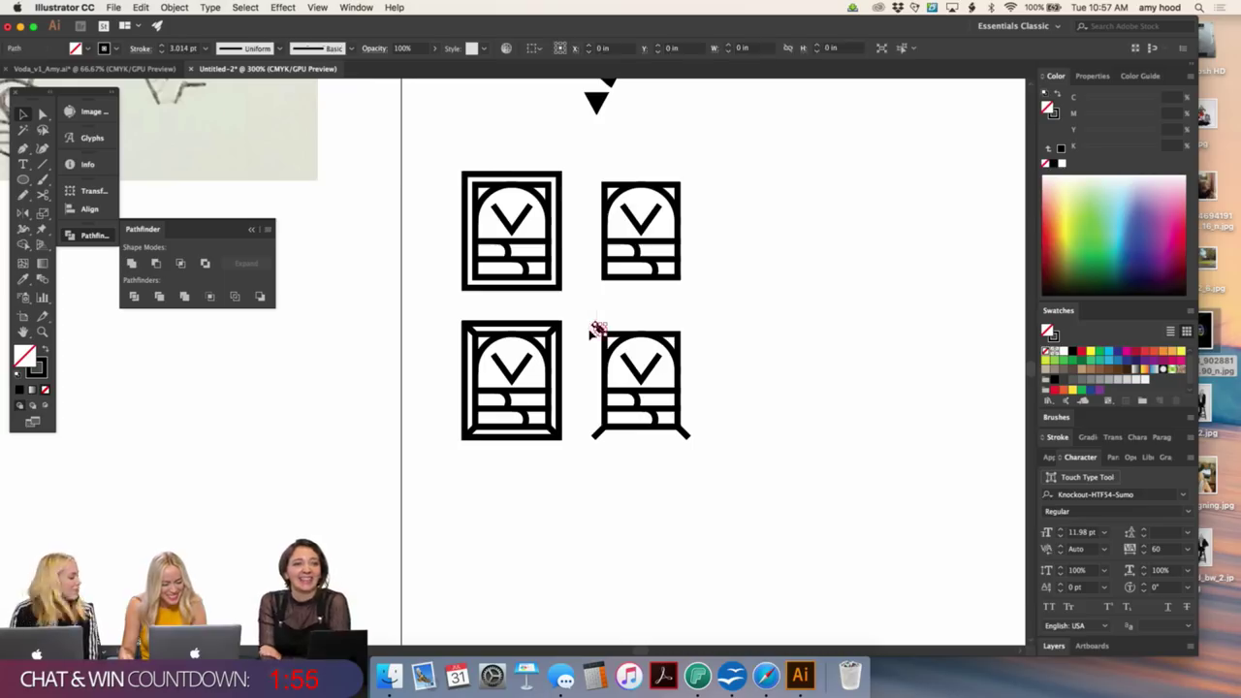
pyautogui.press('Delete')
pyautogui.moveTo(706, 459); pyautogui.dragTo(586, 436)
pyautogui.press('Delete')
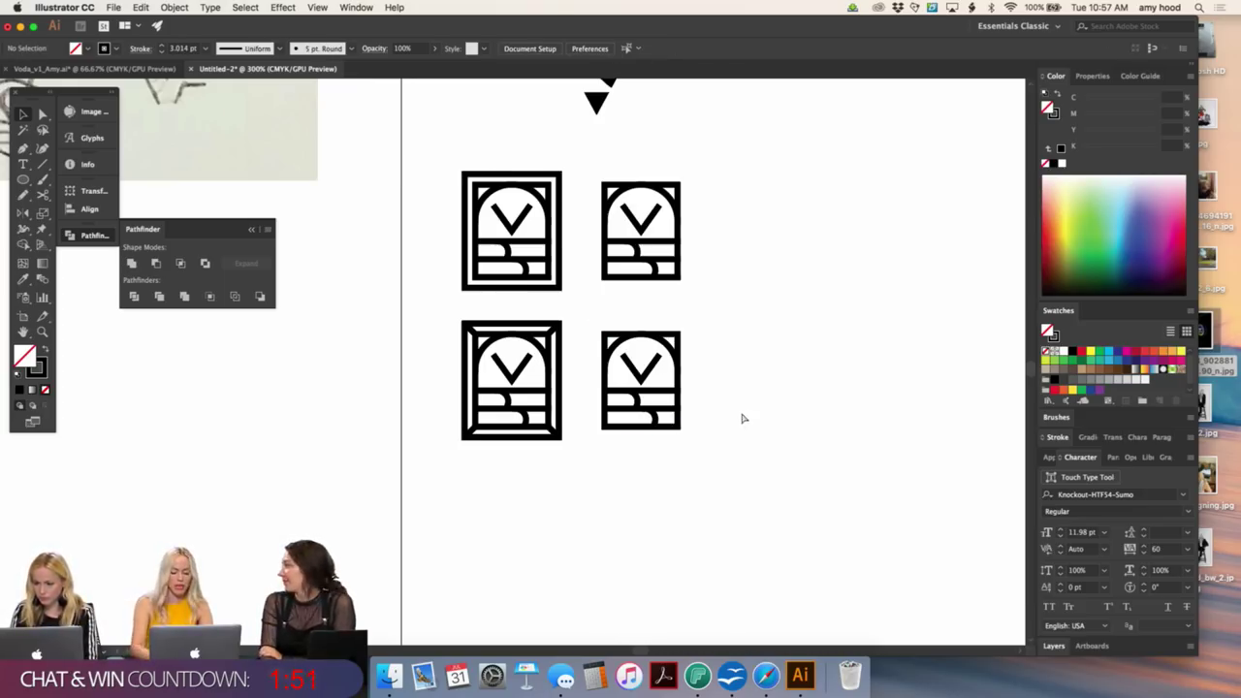
pyautogui.press('super+minus')
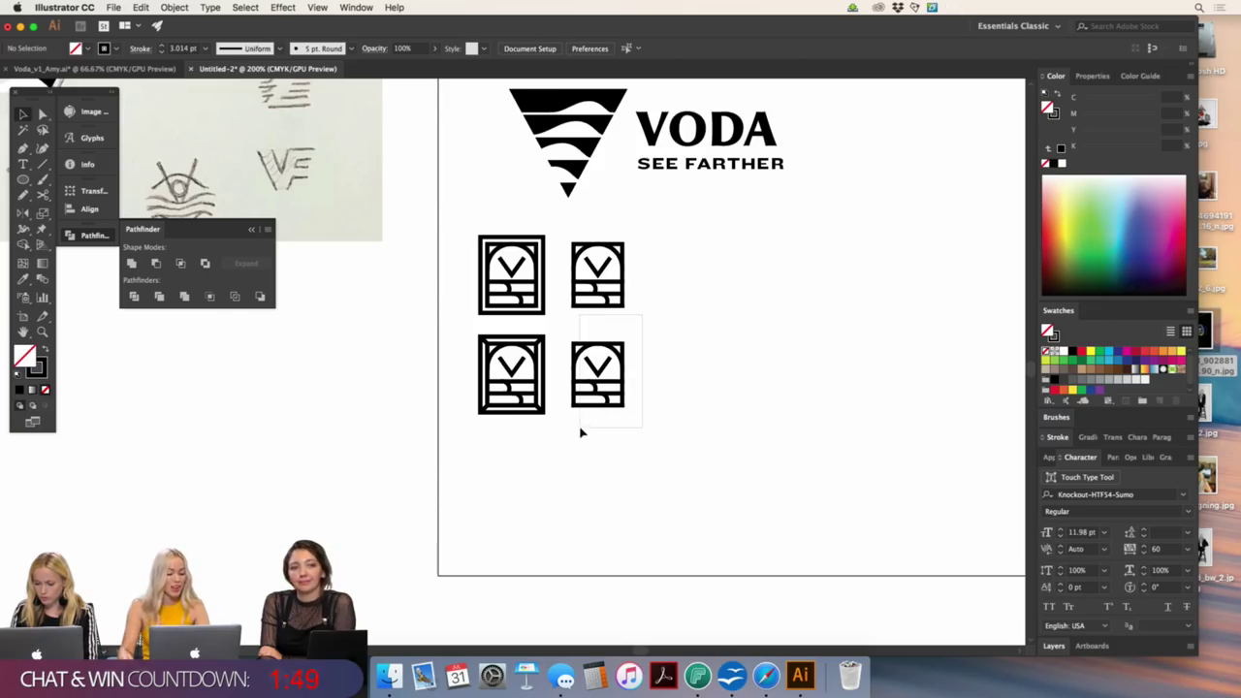
# - Delete the bottom-right V icon and duplicate the lower icon beside the second one
pyautogui.moveTo(582, 433); pyautogui.dragTo(582, 432)
pyautogui.press('Delete')
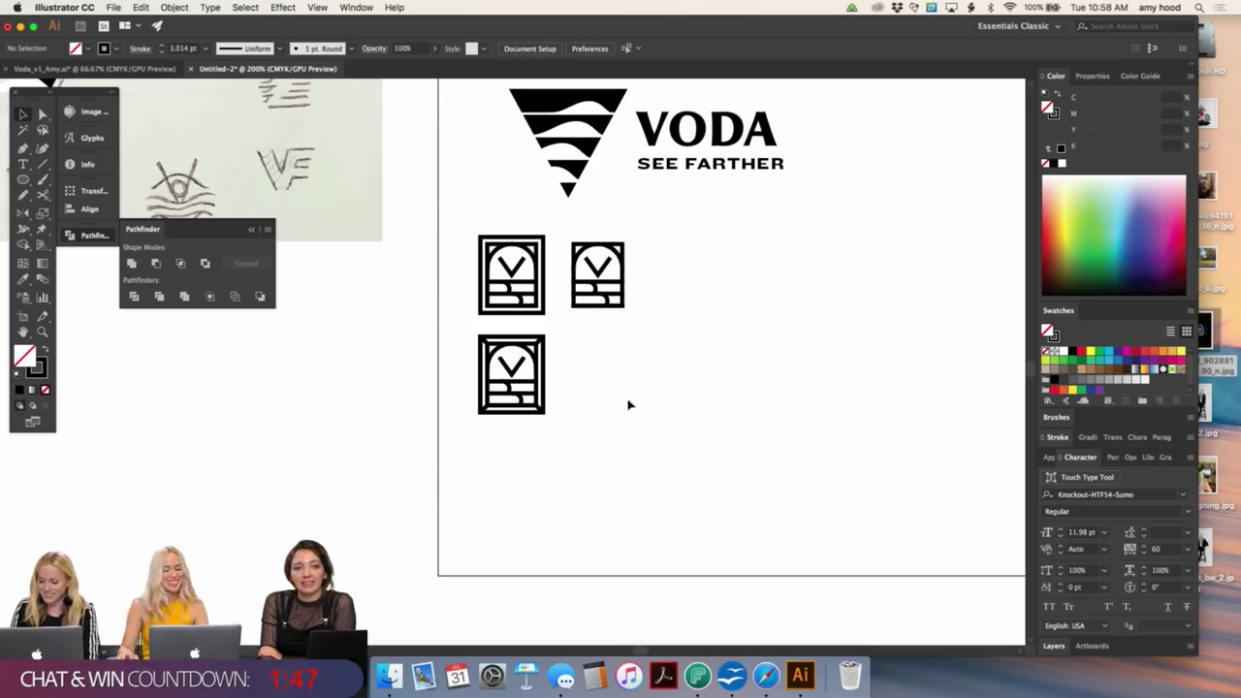
pyautogui.scroll(2, 645, 388)
pyautogui.hscroll(-1, 645, 388)
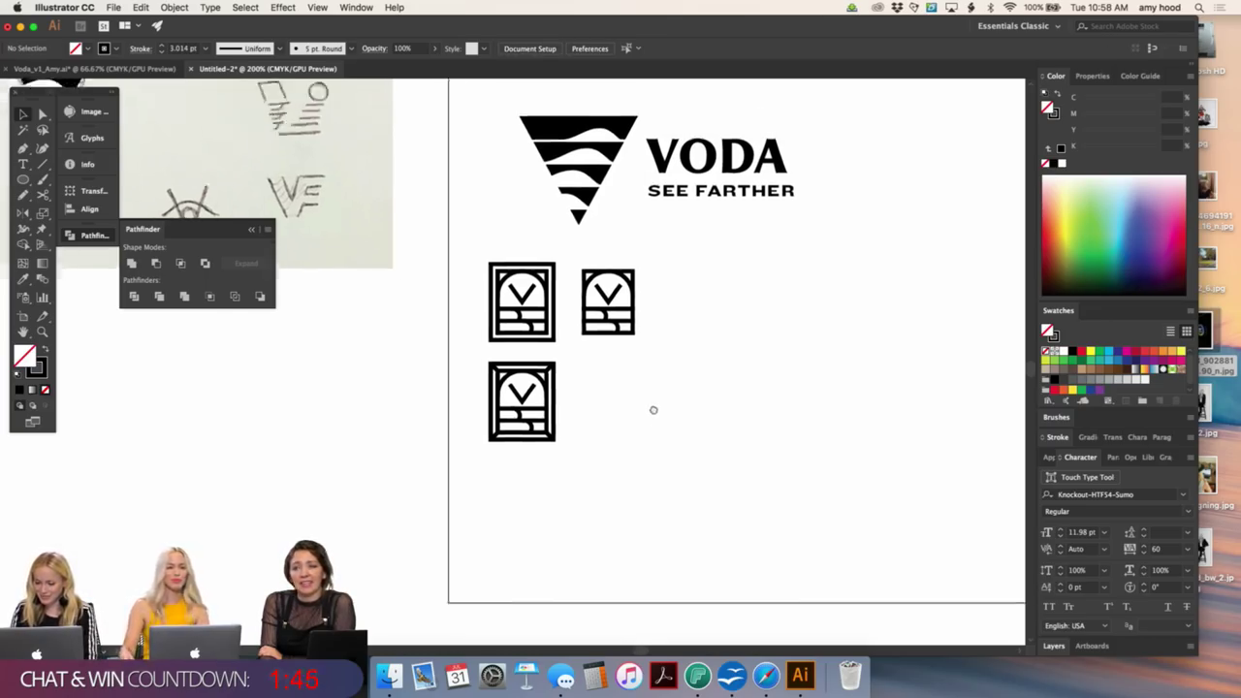
pyautogui.moveTo(590, 479); pyautogui.dragTo(493, 370)
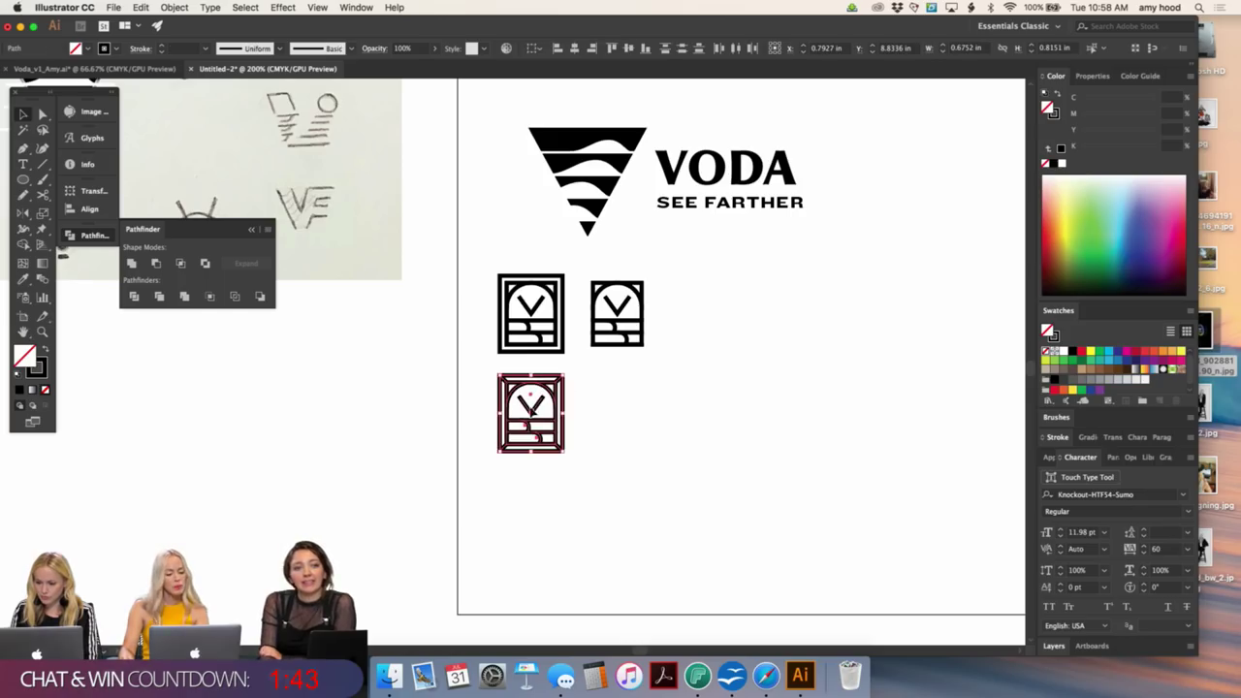
pyautogui.moveTo(530, 413); pyautogui.dragTo(699, 317)
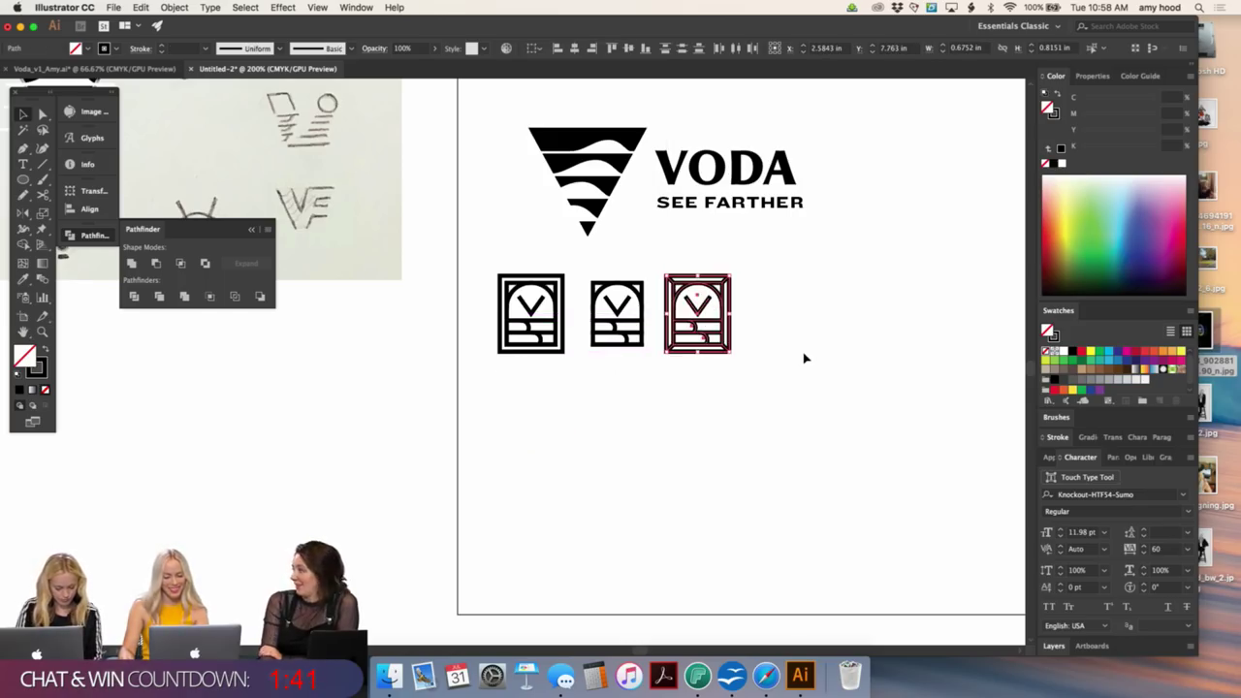
pyautogui.click(815, 409)
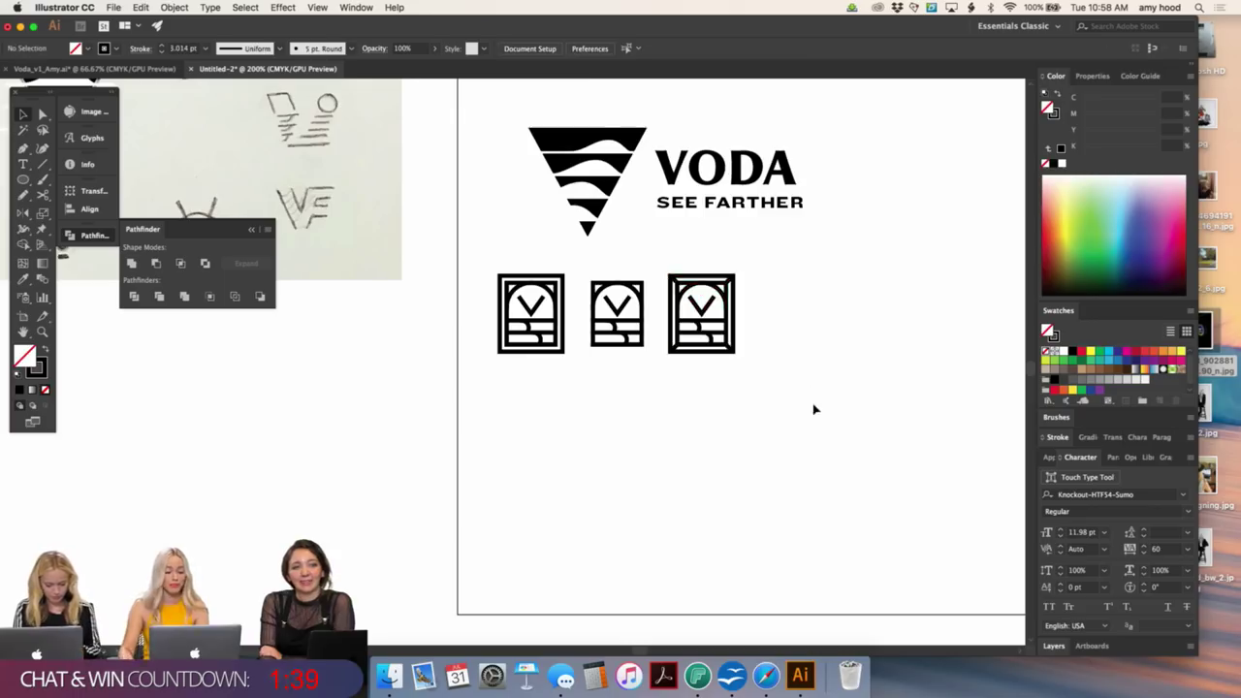
# - Zoom and pan around the artboard to review the three icons beneath the VODA logos
pyautogui.press('super+minus')
pyautogui.scroll(2, 765, 435)
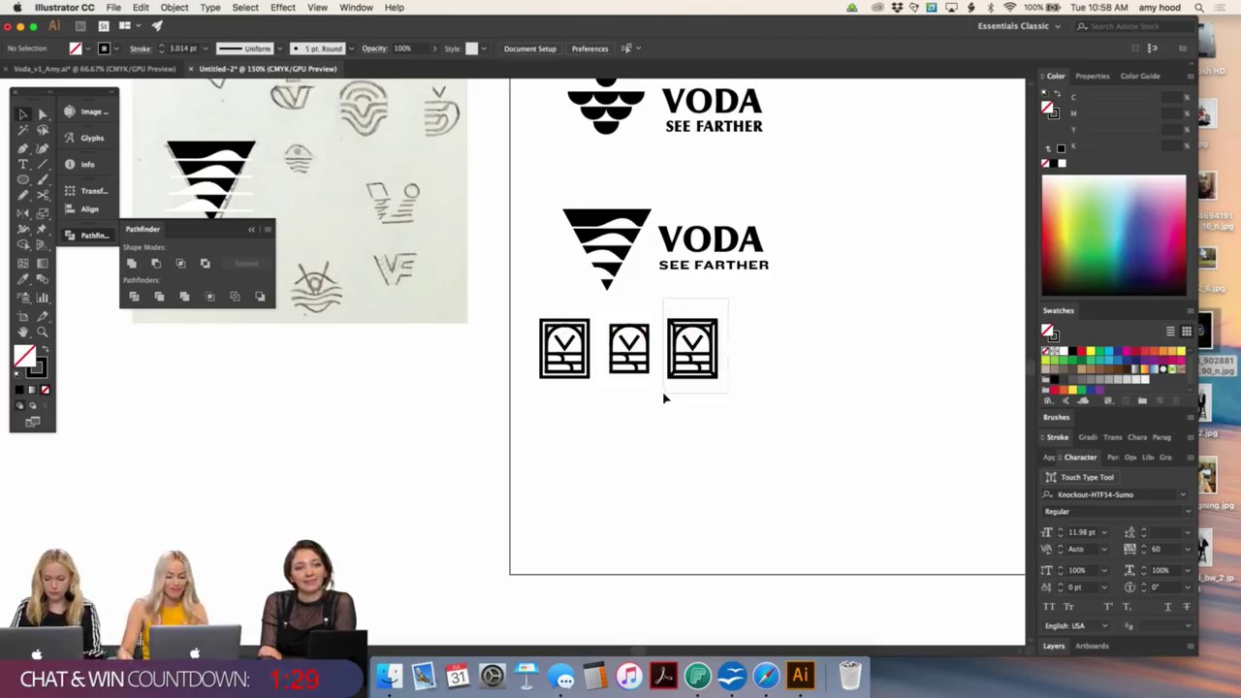
pyautogui.scroll(2, 665, 444)
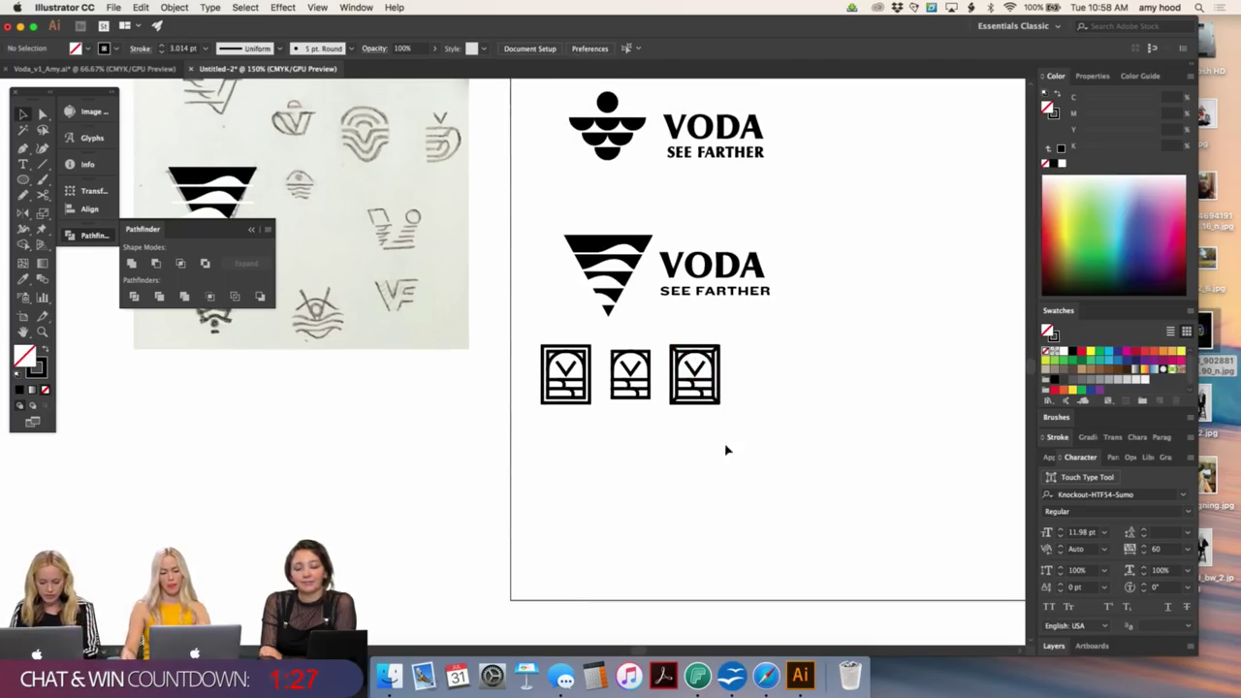
pyautogui.moveTo(725, 445); pyautogui.dragTo(525, 338)
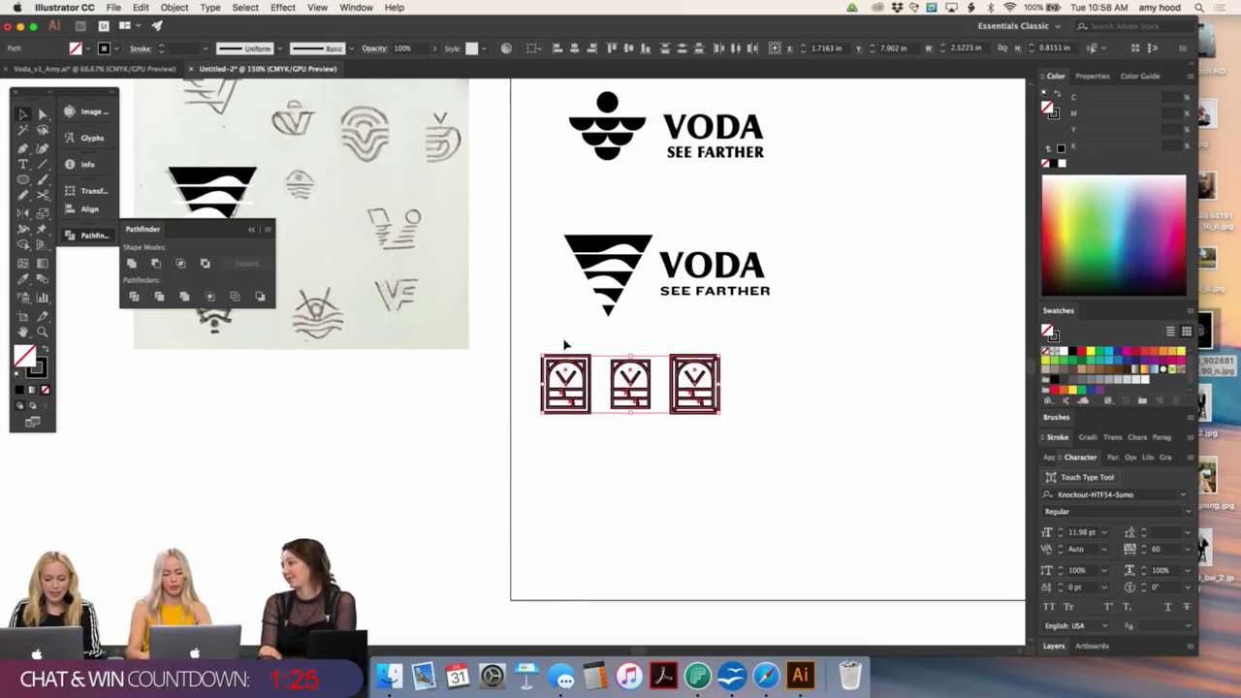
pyautogui.click(750, 364)
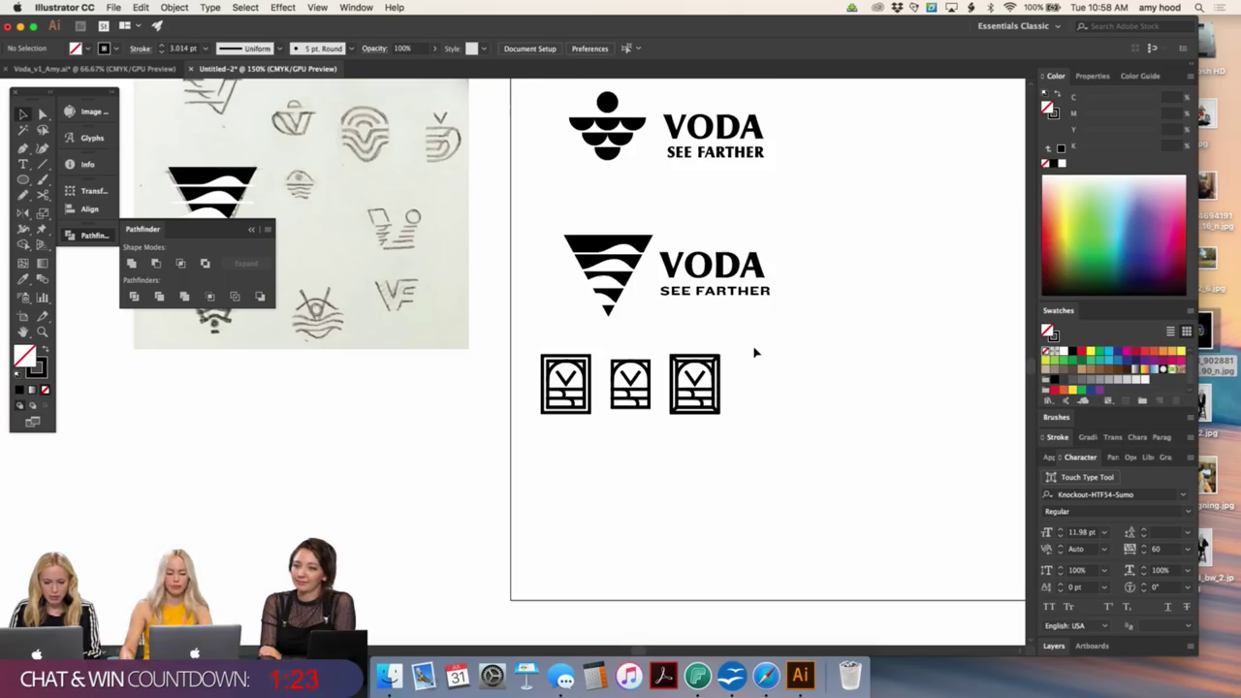
pyautogui.press('super+minus')
pyautogui.moveTo(873, 313); pyautogui.dragTo(811, 438)
pyautogui.press('super+equal')
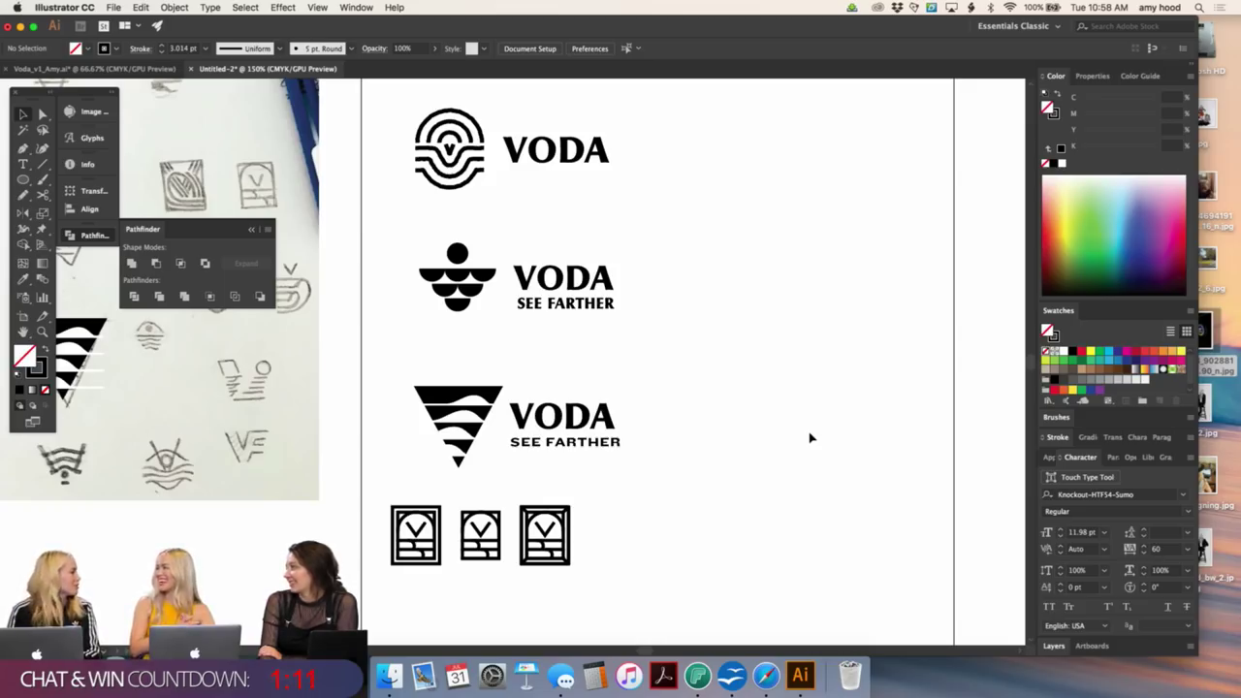
pyautogui.press('super+minus')
pyautogui.press('super+minus')
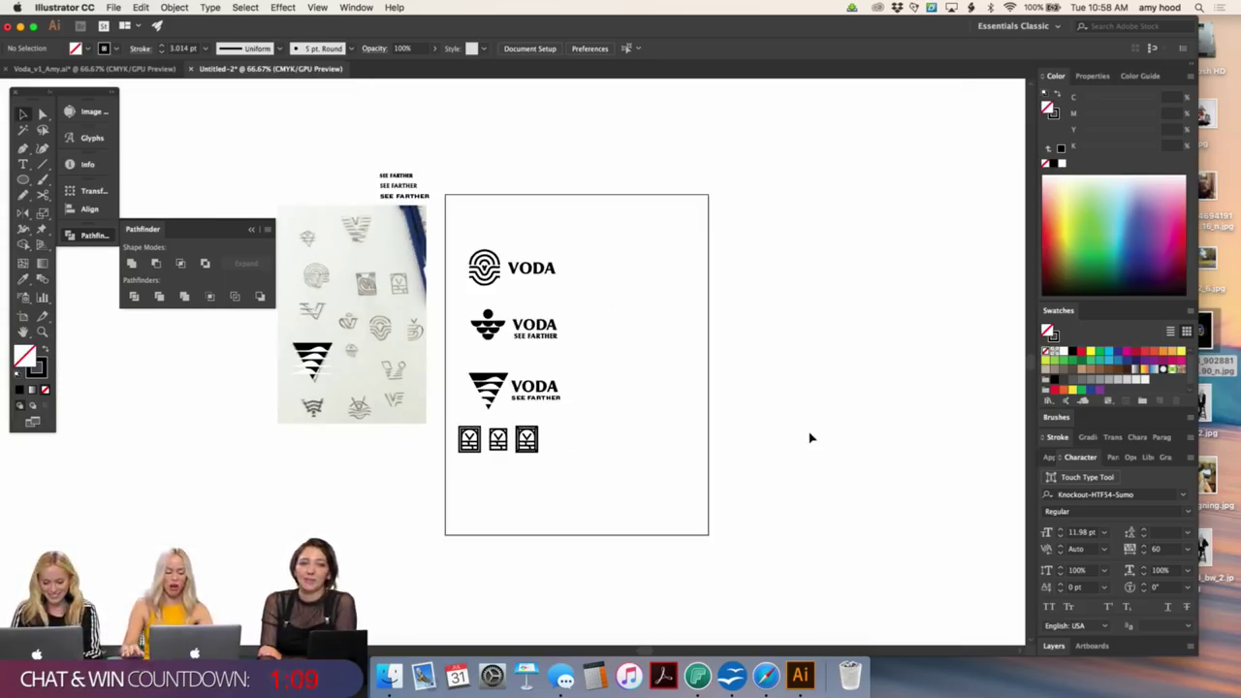
pyautogui.hscroll(-2, 760, 415)
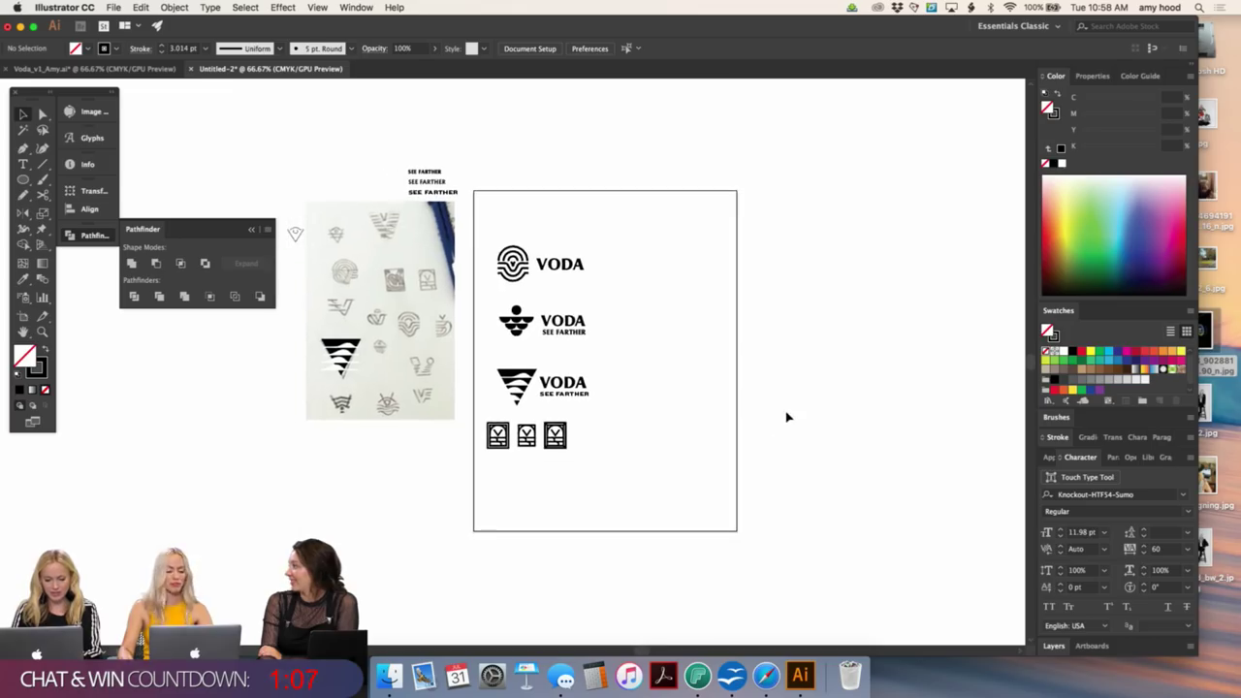
pyautogui.press('super+plus')
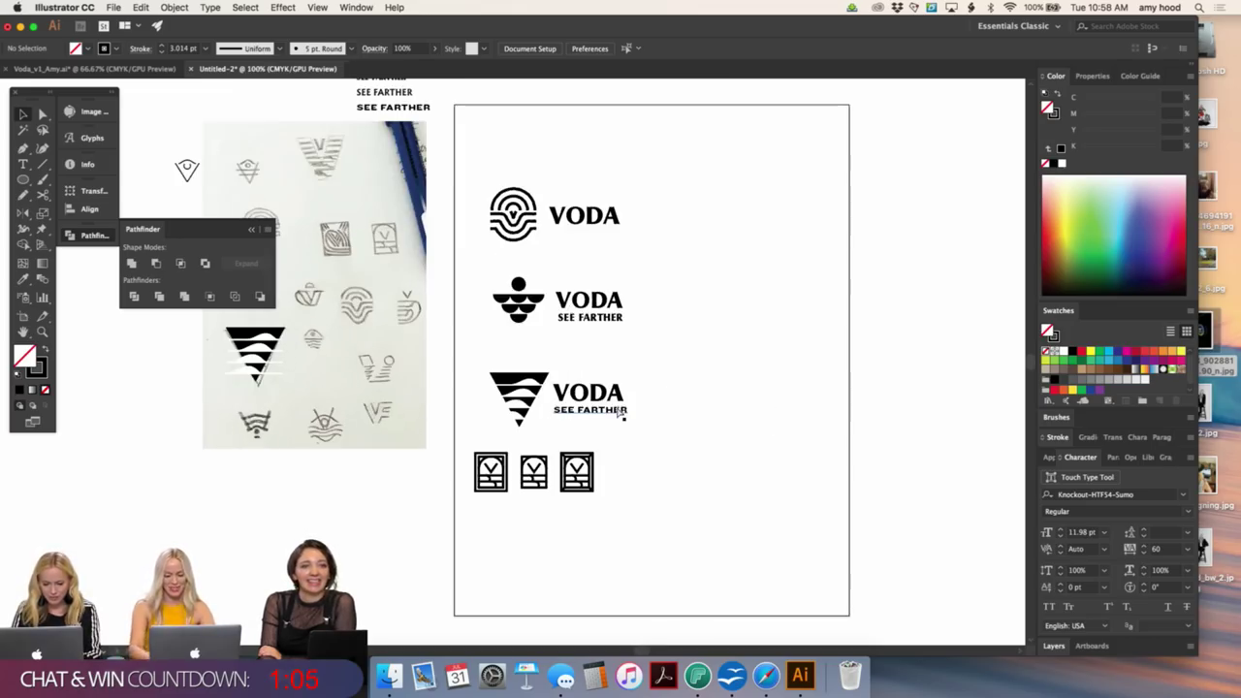
pyautogui.scroll(-2, 603, 411)
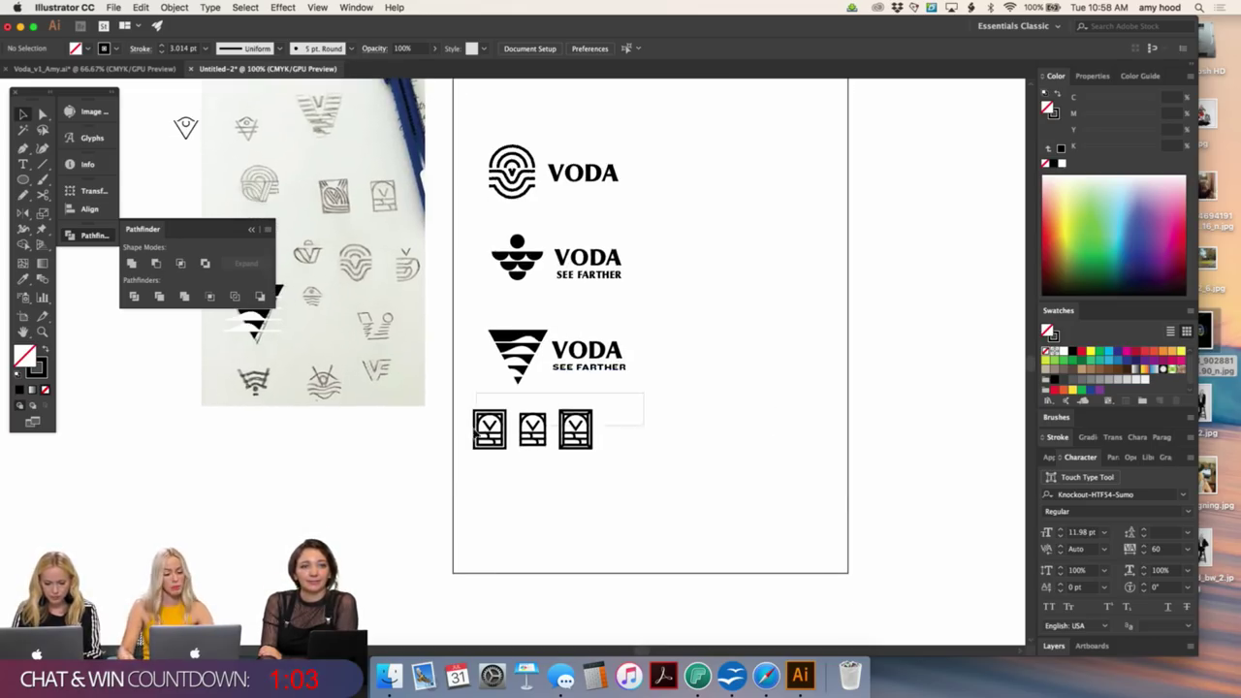
# - Nudge the three framed V icons slightly downward with the Down arrow
pyautogui.moveTo(474, 468); pyautogui.dragTo(657, 449)
pyautogui.press('Down')
pyautogui.press('Down')
pyautogui.press('Down')
pyautogui.press('Down')
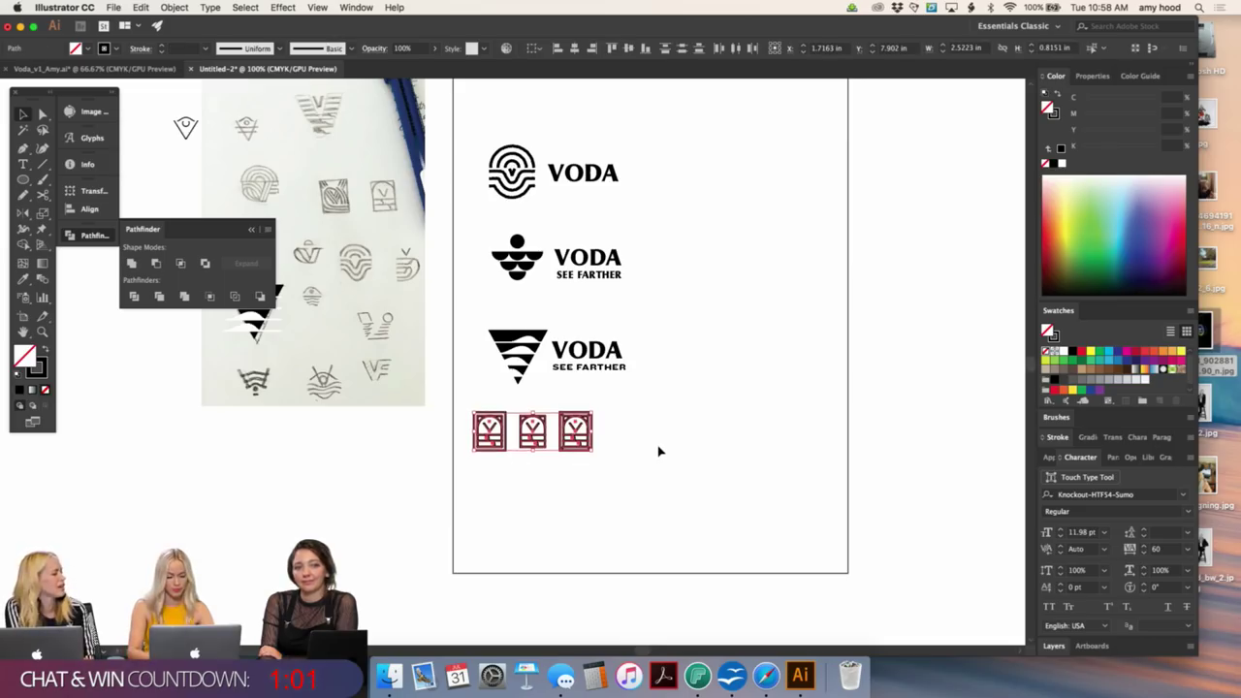
pyautogui.click(748, 412)
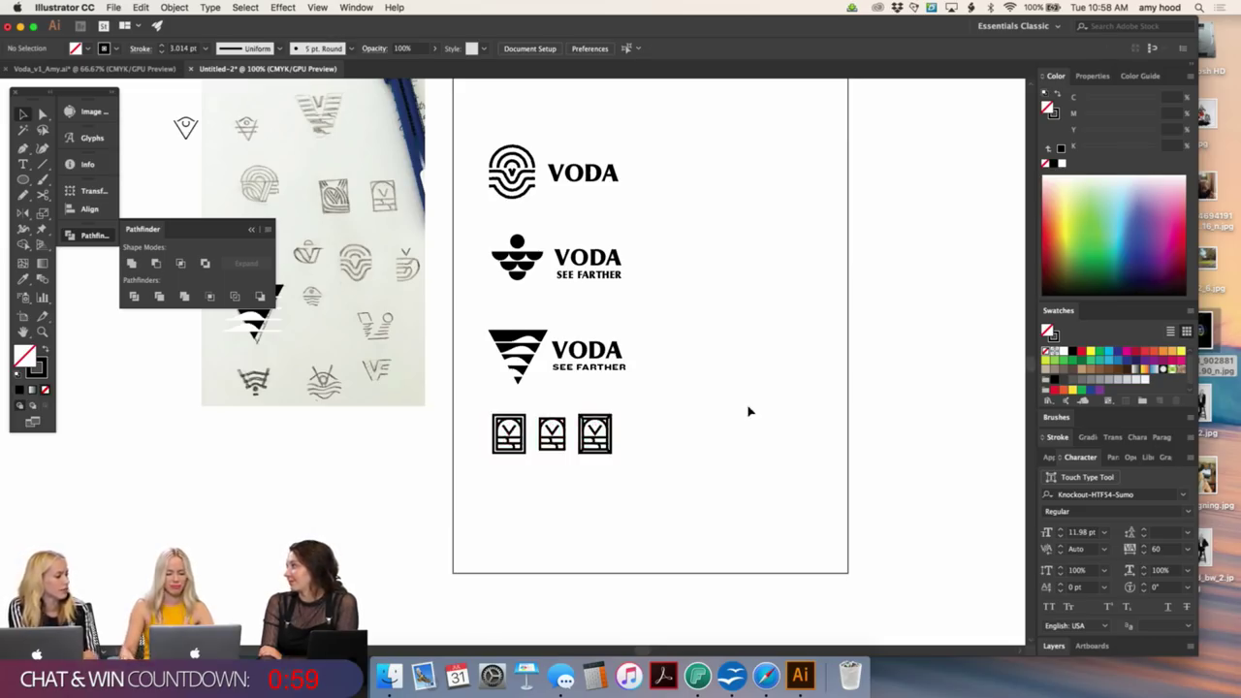
pyautogui.press('super+minus')
pyautogui.scroll(-1, 726, 371)
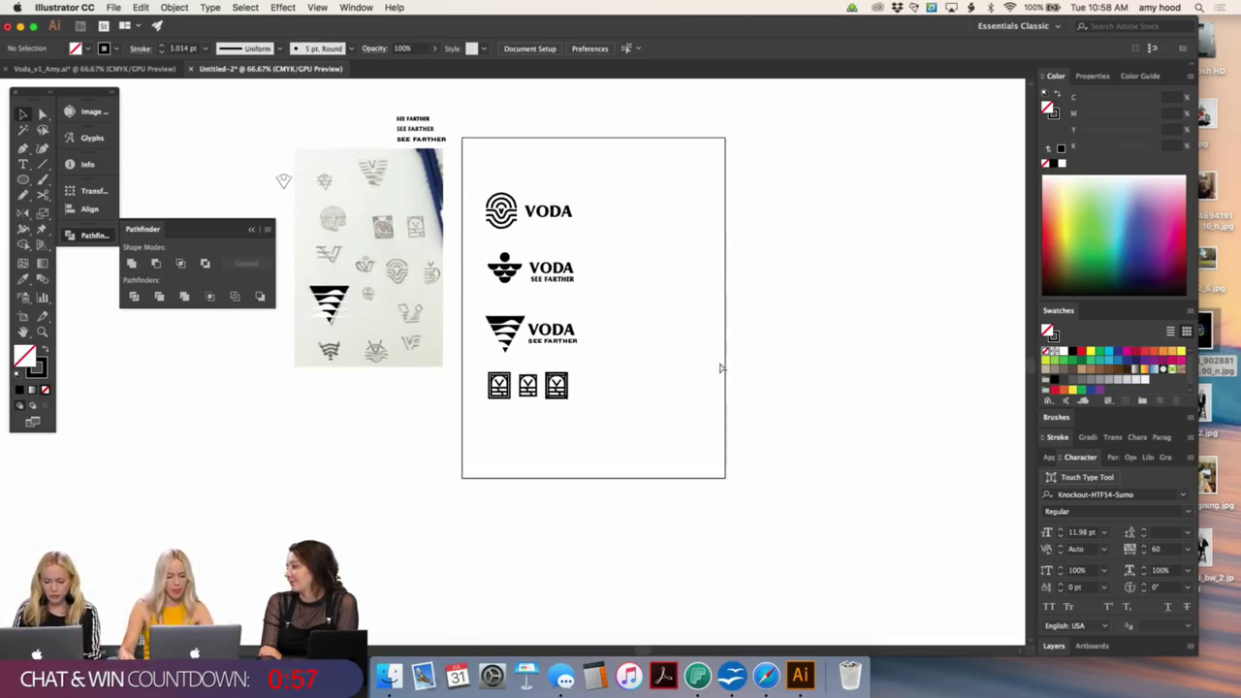
pyautogui.press('super+plus')
pyautogui.press('super+plus')
pyautogui.scroll(2, 738, 378)
pyautogui.hscroll(-2, 737, 379)
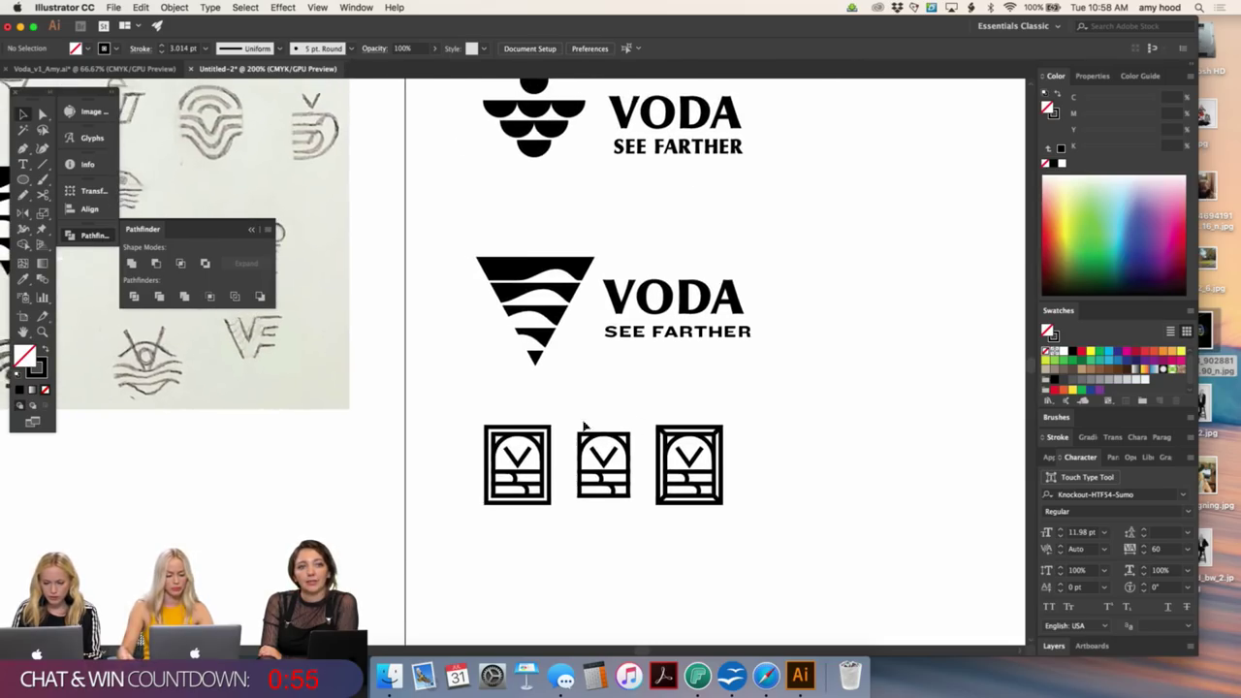
# - Draw a horizontal bar across the third icon's stripe gap with the Pen tool
pyautogui.press('super+plus')
pyautogui.press('super+plus')
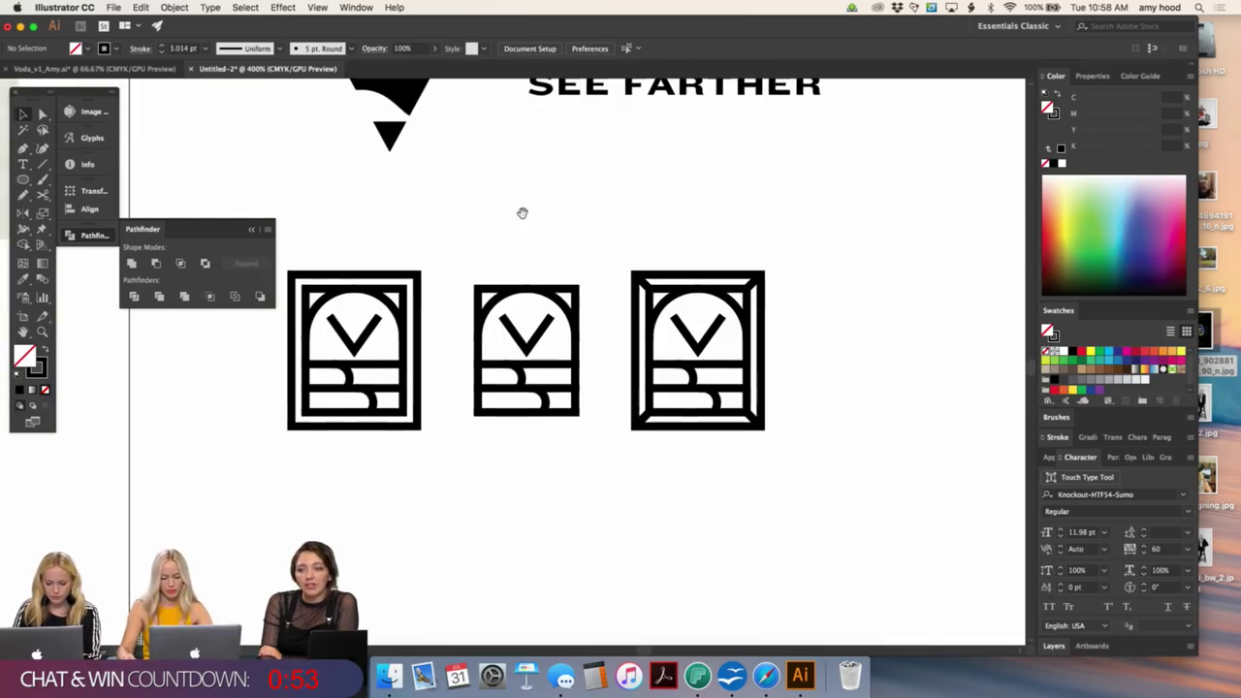
pyautogui.press('p')
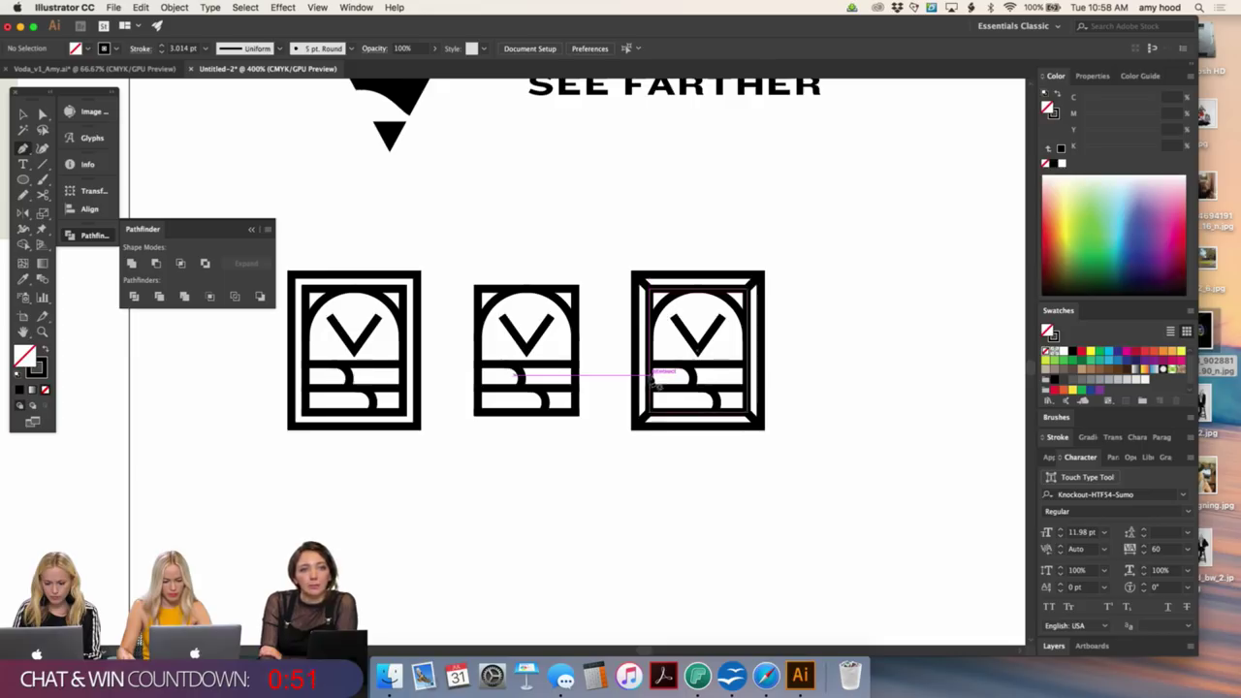
pyautogui.moveTo(650, 375); pyautogui.dragTo(691, 376)
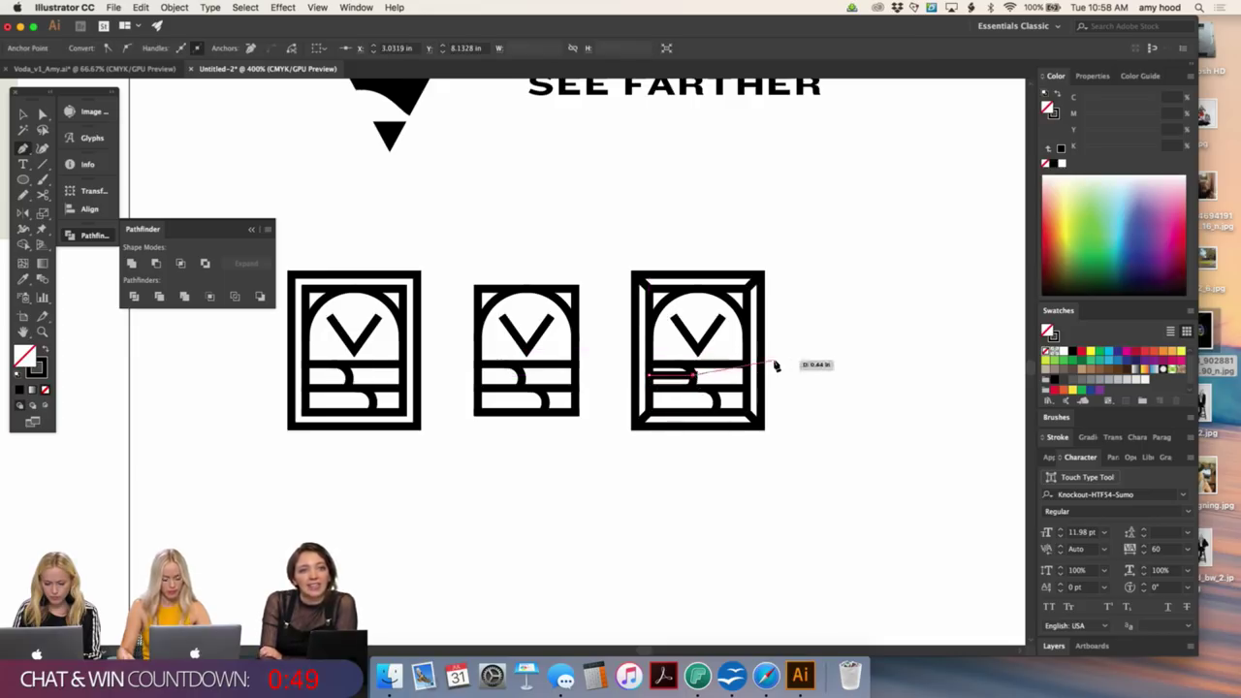
pyautogui.press('super+shift+a')
# - Align the new bar's top edge with the stripe using Direct Selection on its anchors
pyautogui.press('super+plus')
pyautogui.press('super+plus')
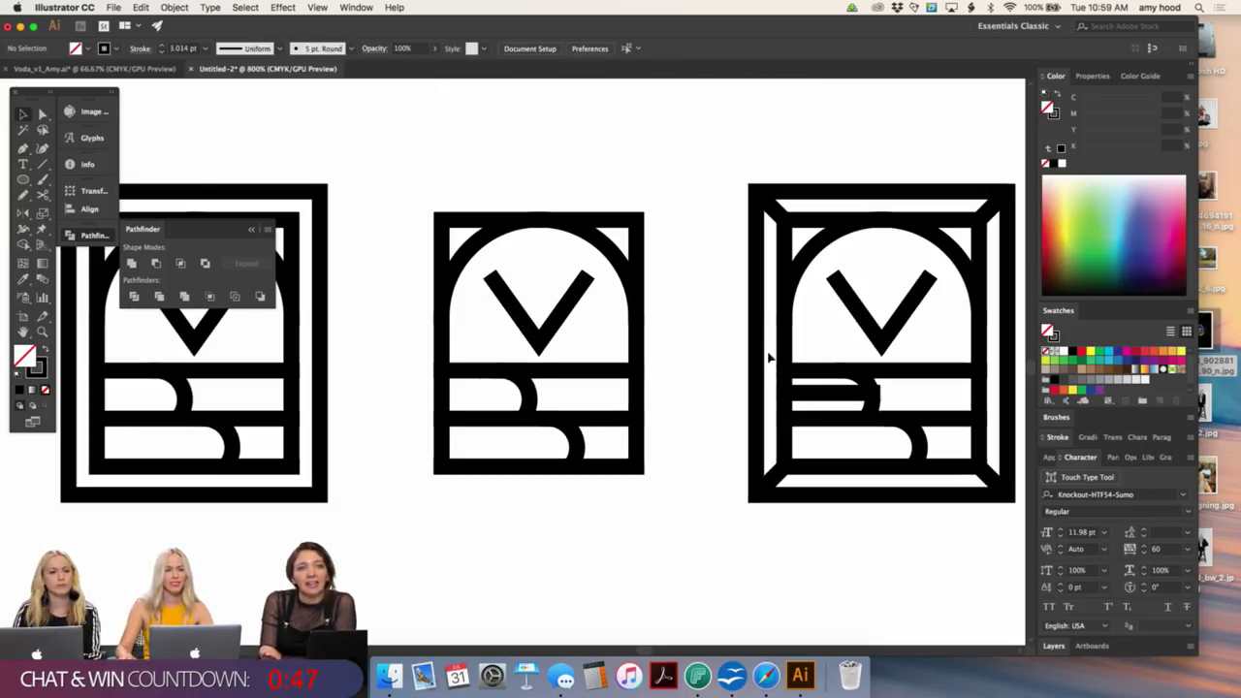
pyautogui.hscroll(2, 747, 377)
pyautogui.scroll(-1, 747, 376)
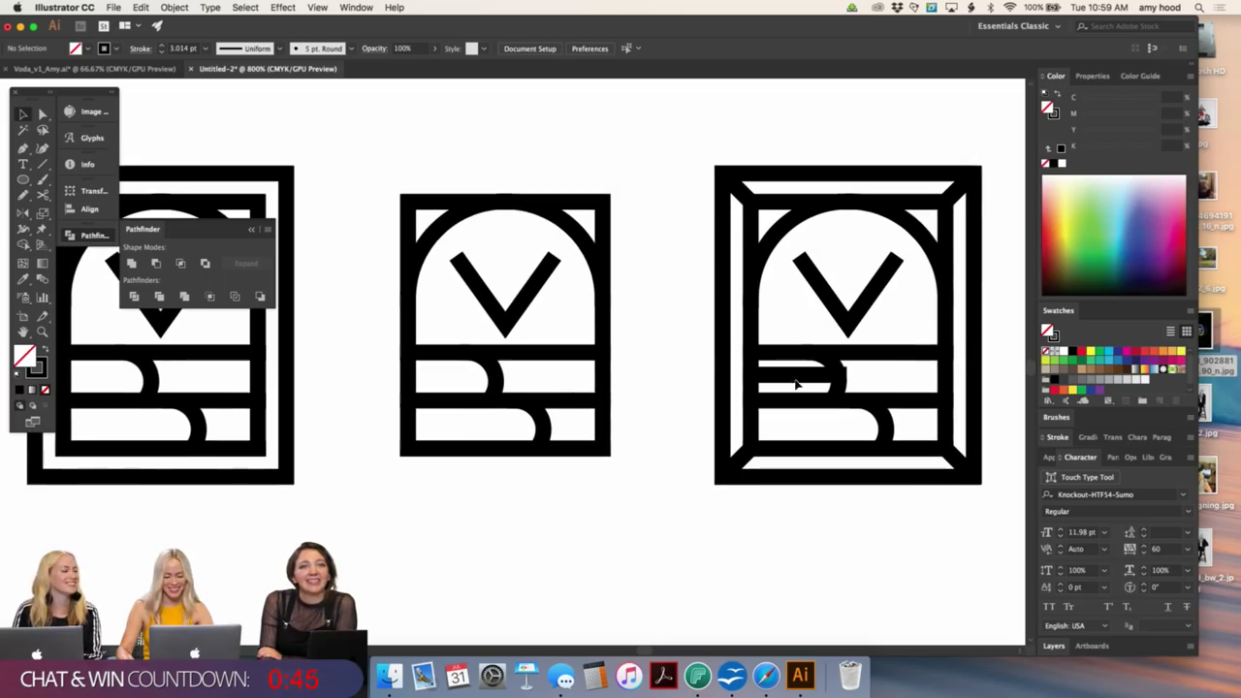
pyautogui.press('super+plus')
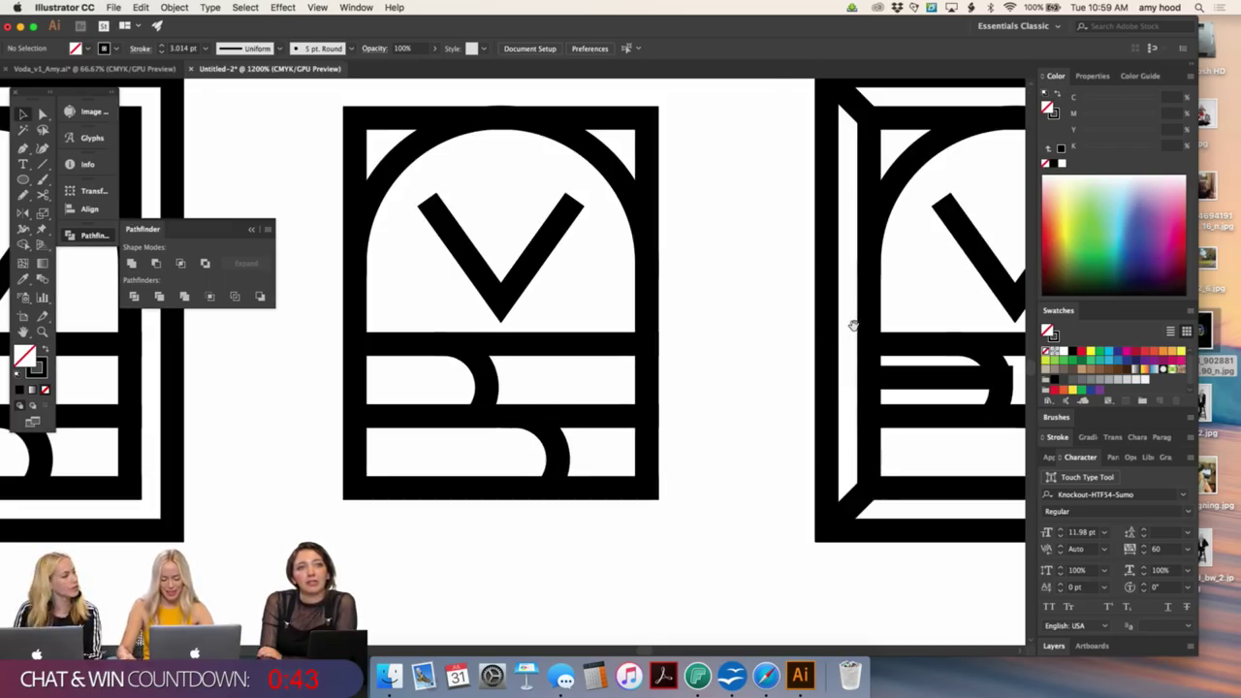
pyautogui.hscroll(2, 783, 378)
pyautogui.press('a')
pyautogui.moveTo(835, 368); pyautogui.dragTo(829, 369)
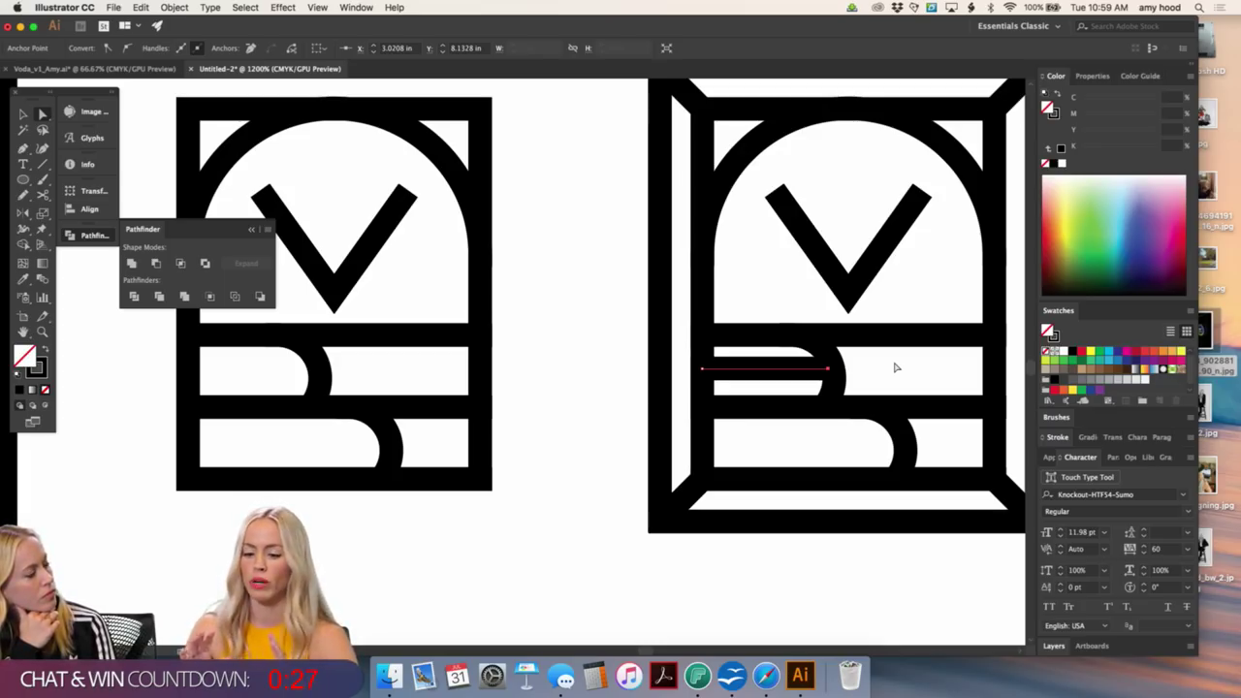
pyautogui.click(878, 374)
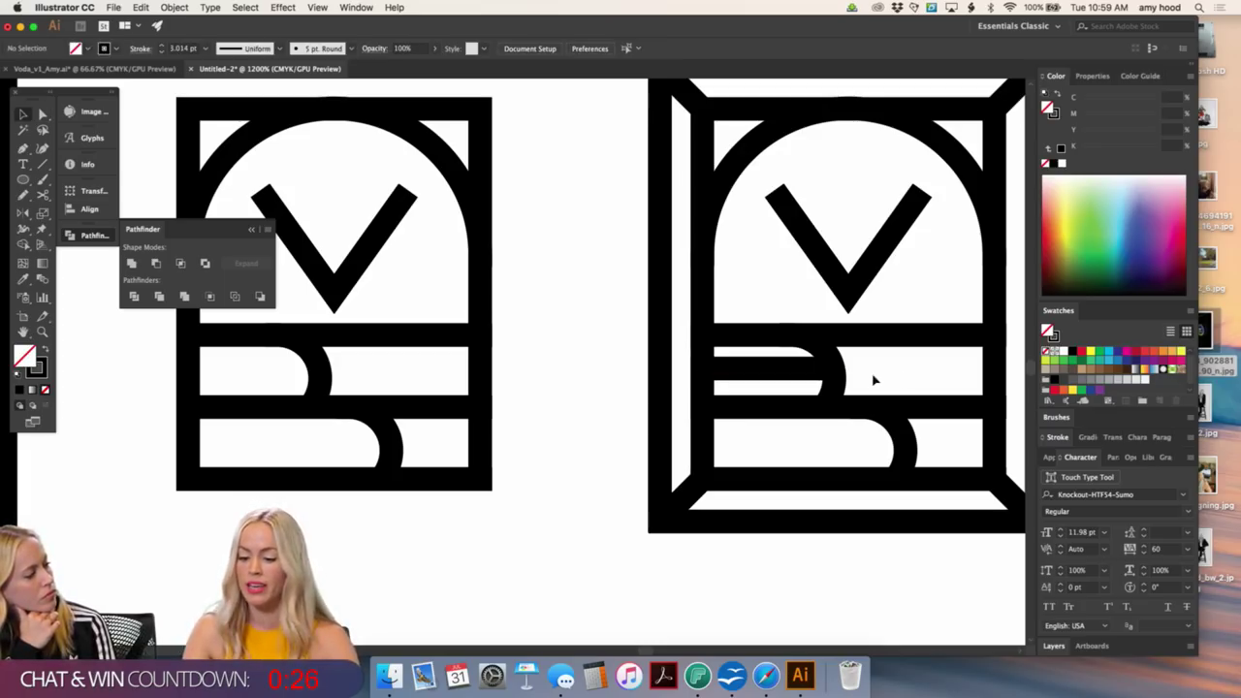
pyautogui.click(818, 375)
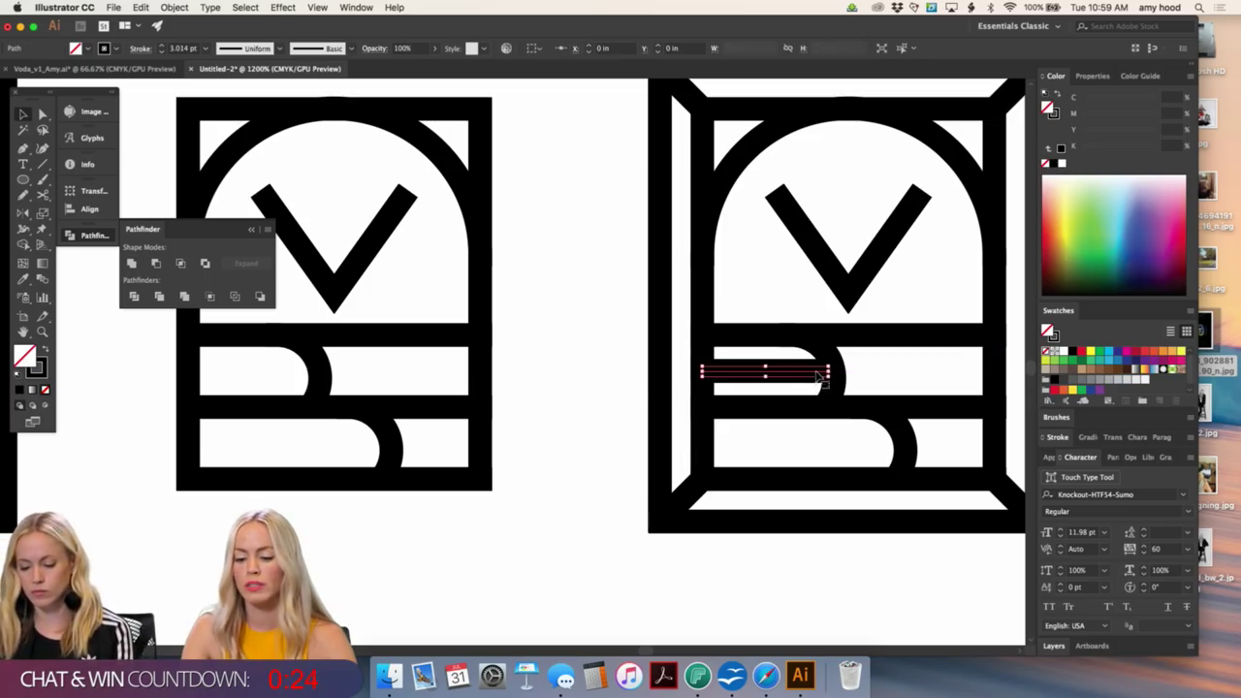
pyautogui.click(884, 369)
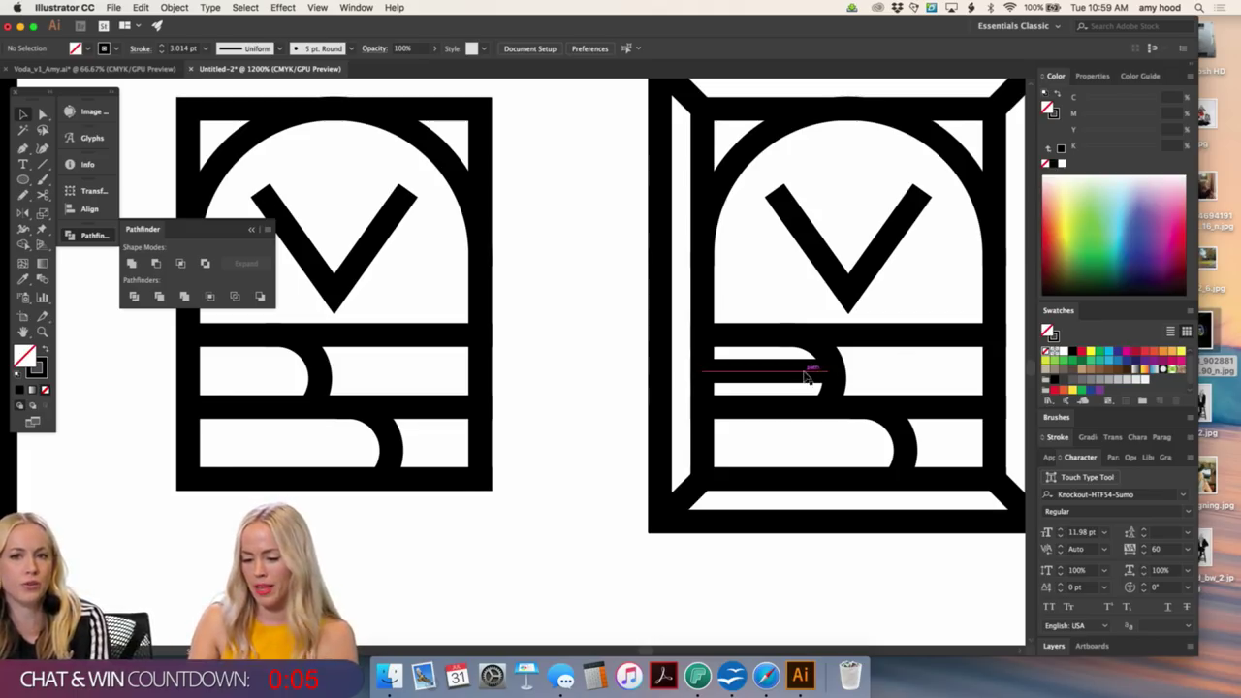
# - Copy the stripe into the lower band, extend it right, and check both stripes' stroke settings
pyautogui.moveTo(805, 378); pyautogui.dragTo(907, 446)
pyautogui.click(870, 447)
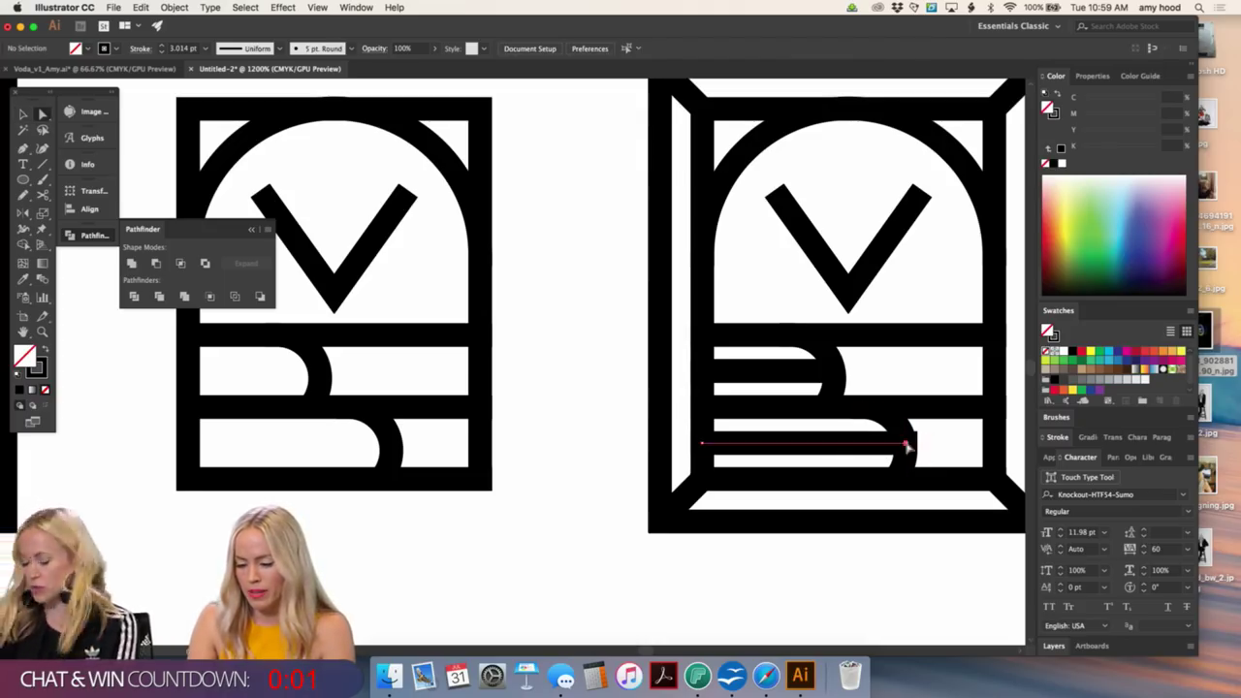
pyautogui.press('v')
pyautogui.keyDown('shift'); pyautogui.click(803, 381); pyautogui.keyUp('shift')
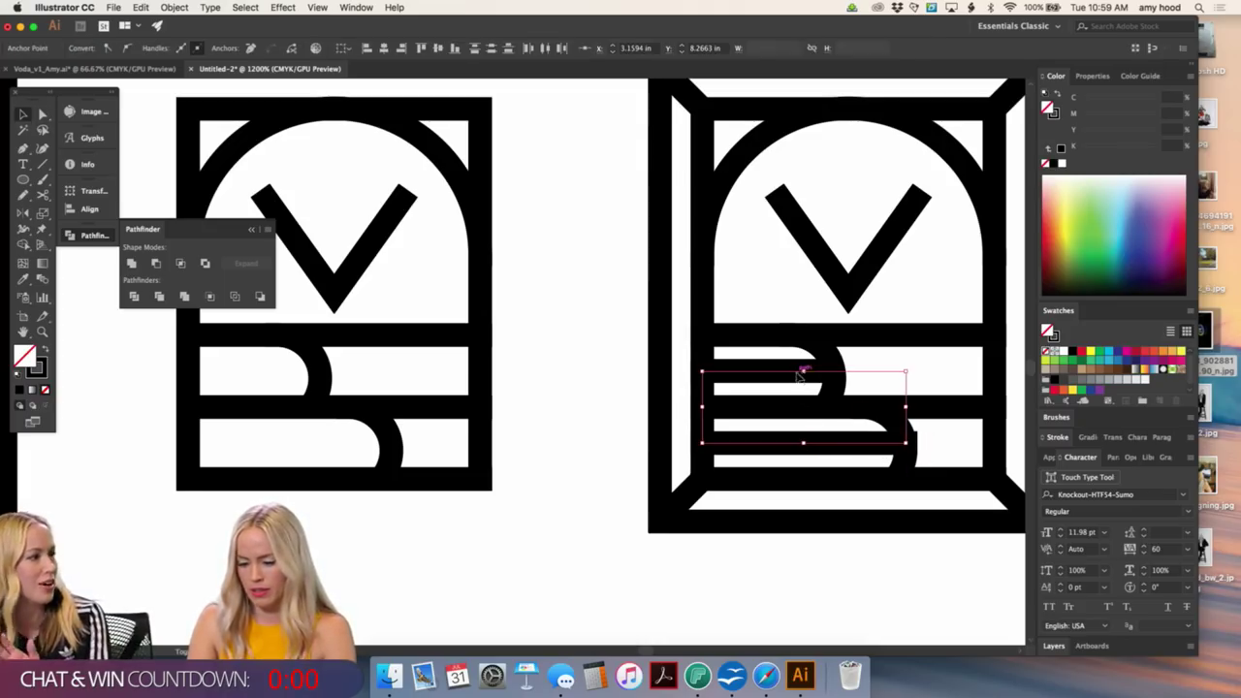
pyautogui.click(1055, 439)
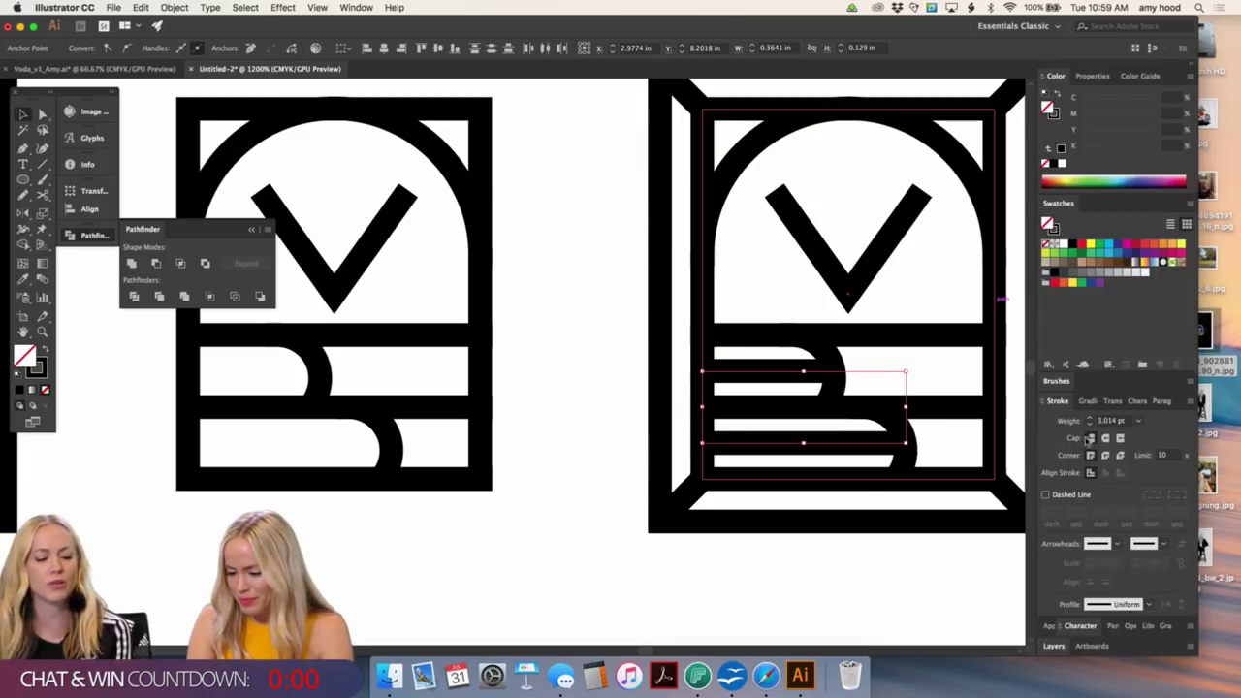
pyautogui.click(829, 519)
pyautogui.press('super+minus')
pyautogui.press('super+minus')
pyautogui.press('super+minus')
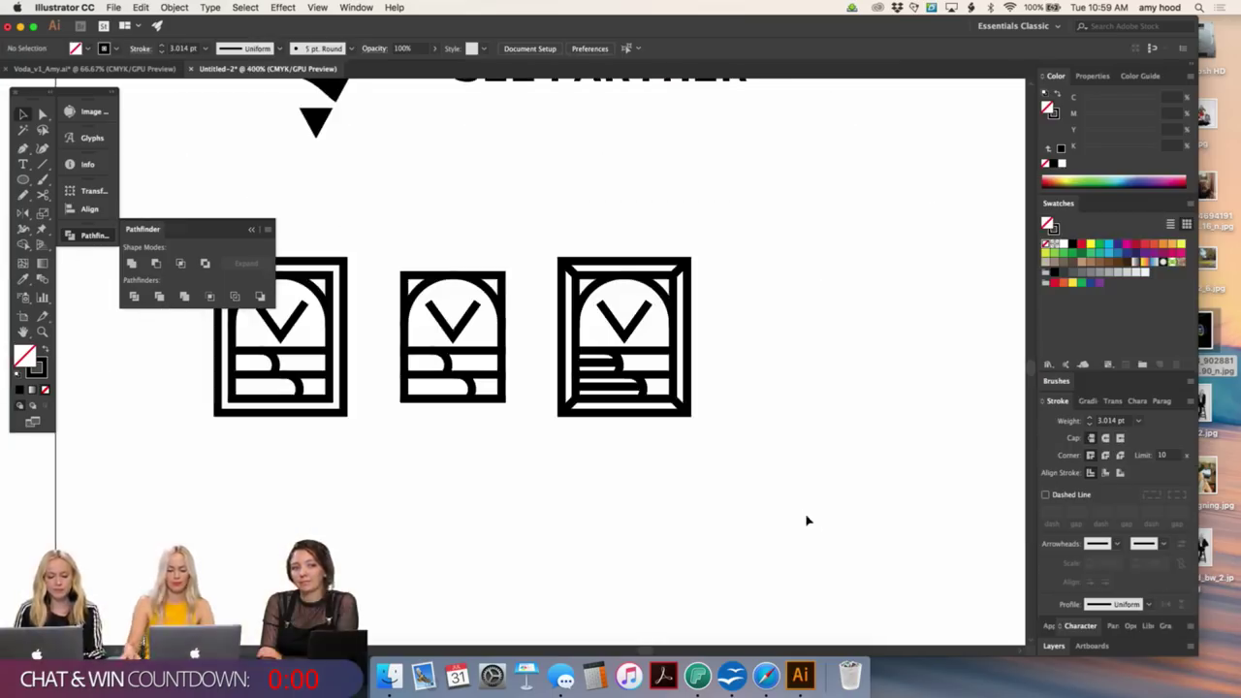
pyautogui.press('super+minus')
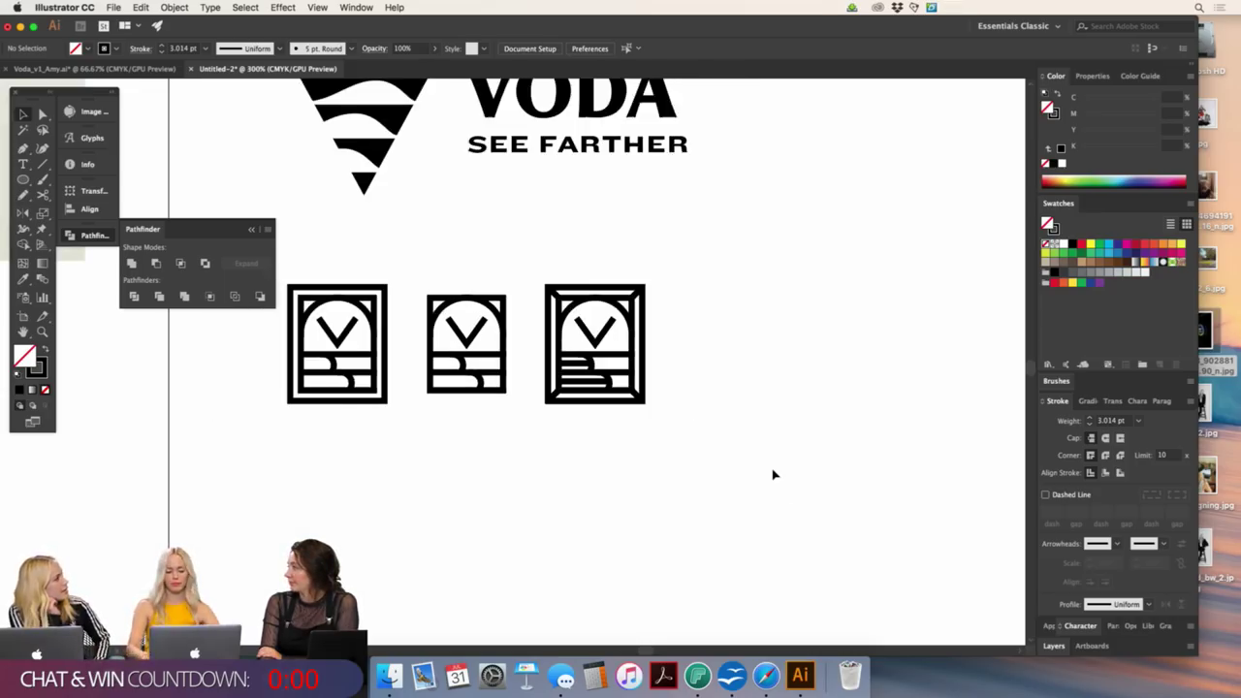
# - Pan over to the striped V pencil sketch and zoom in closely on it
pyautogui.press('super+minus')
pyautogui.moveTo(740, 489); pyautogui.dragTo(805, 501)
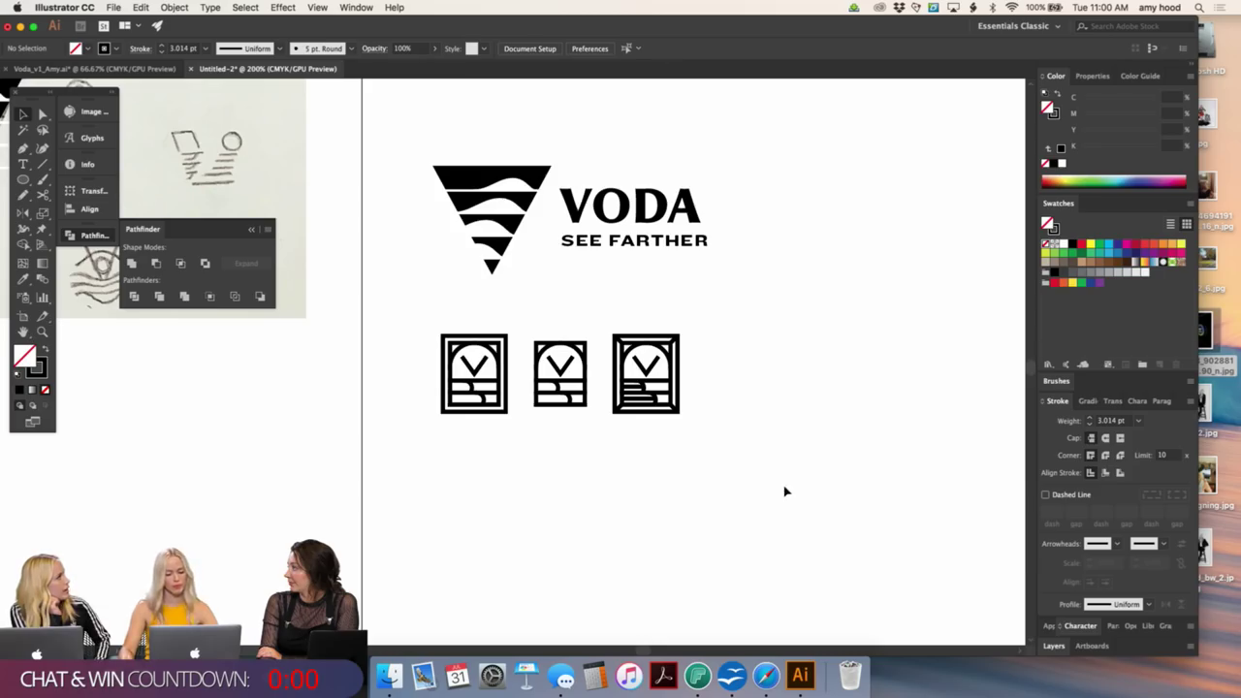
pyautogui.scroll(2, 796, 456)
pyautogui.press('super+minus')
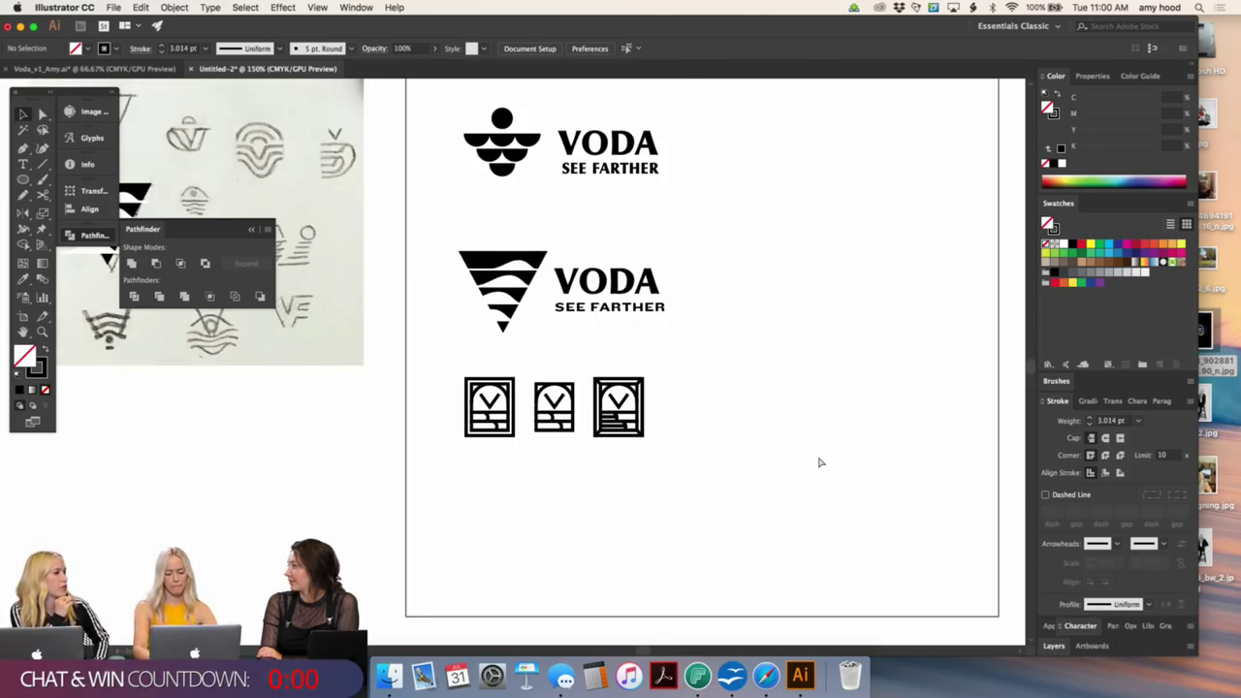
pyautogui.hscroll(-6, 709, 412)
pyautogui.scroll(2, 709, 412)
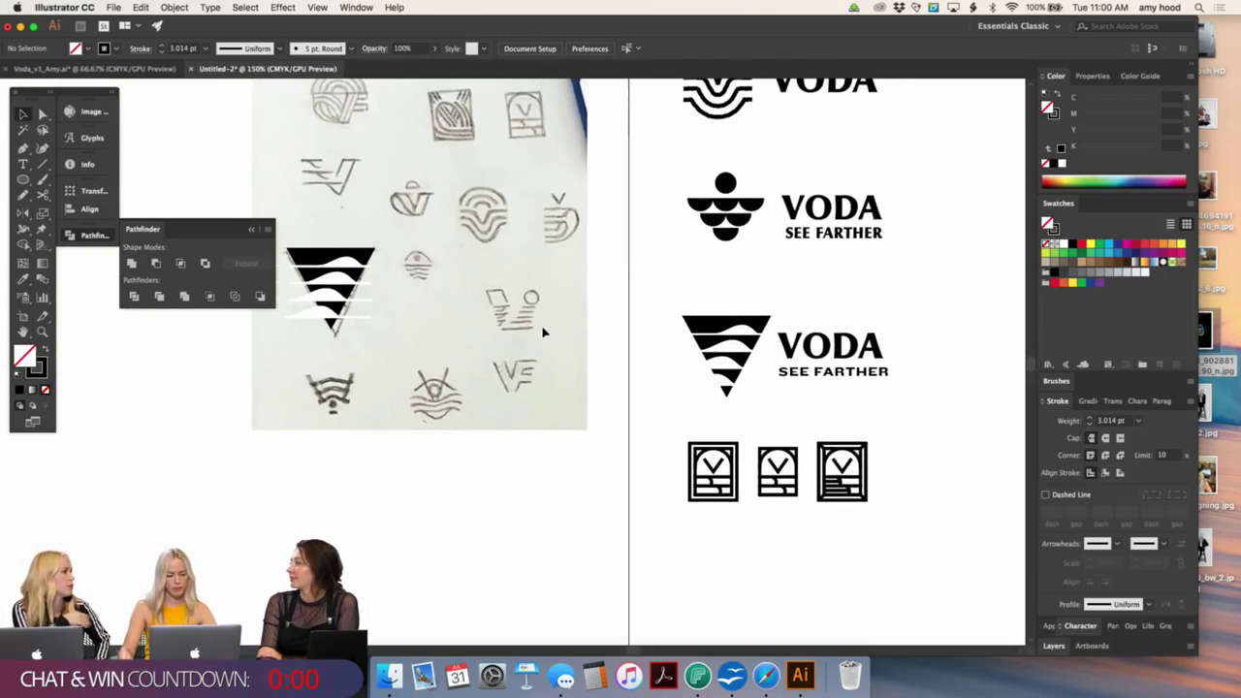
pyautogui.hscroll(-4, 523, 290)
pyautogui.scroll(3, 524, 291)
pyautogui.moveTo(394, 197); pyautogui.dragTo(645, 332)
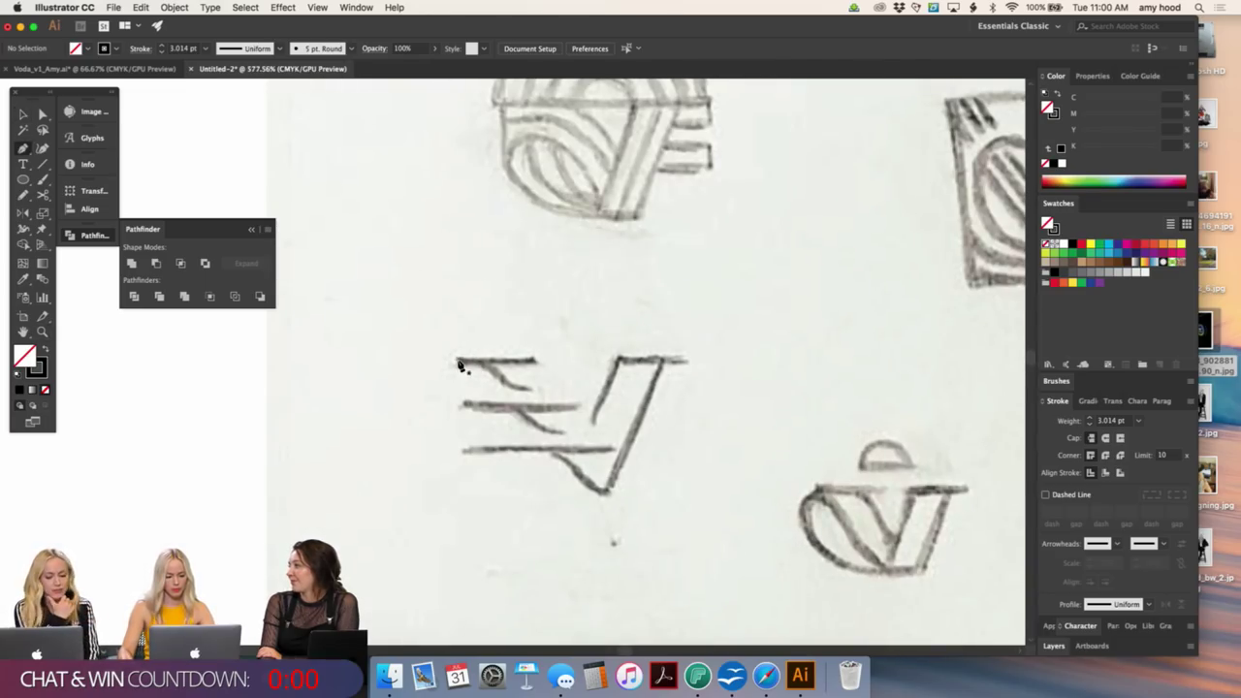
# - Draw a short horizontal bar, copy it to the V's top right, and pen the diagonal stroke
pyautogui.keyDown('shift'); pyautogui.click(533, 366); pyautogui.keyUp('shift')
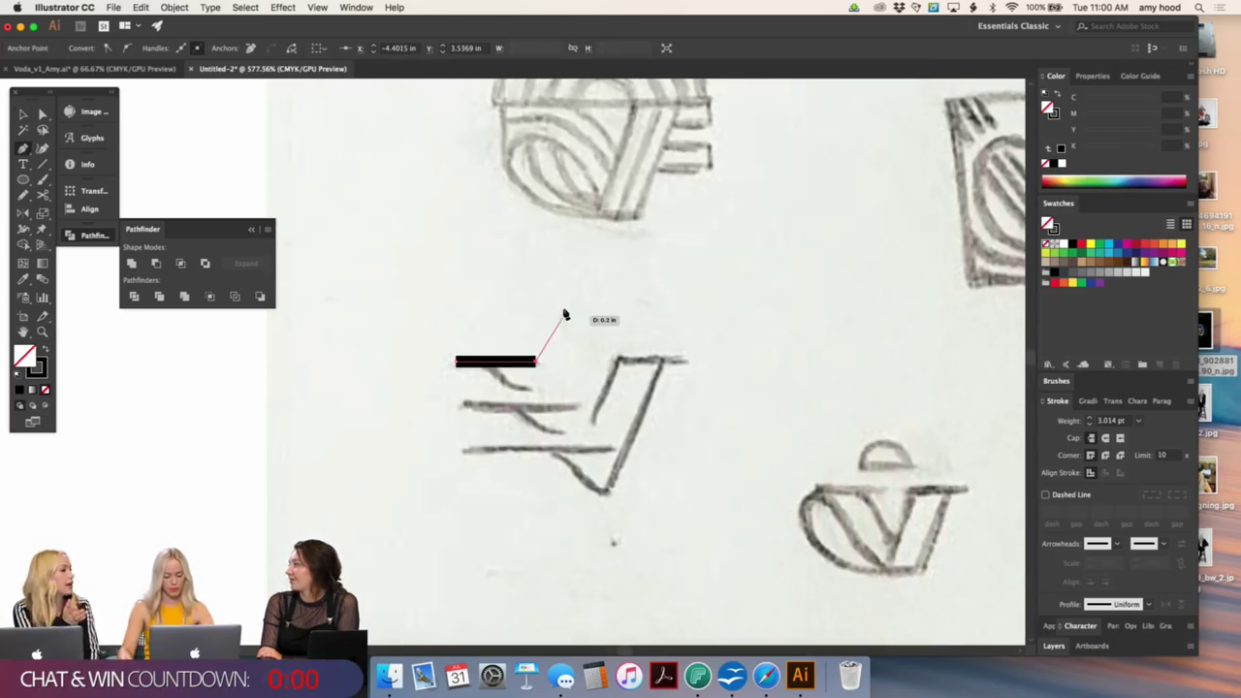
pyautogui.keyDown('super'); pyautogui.click(566, 316); pyautogui.keyUp('super')
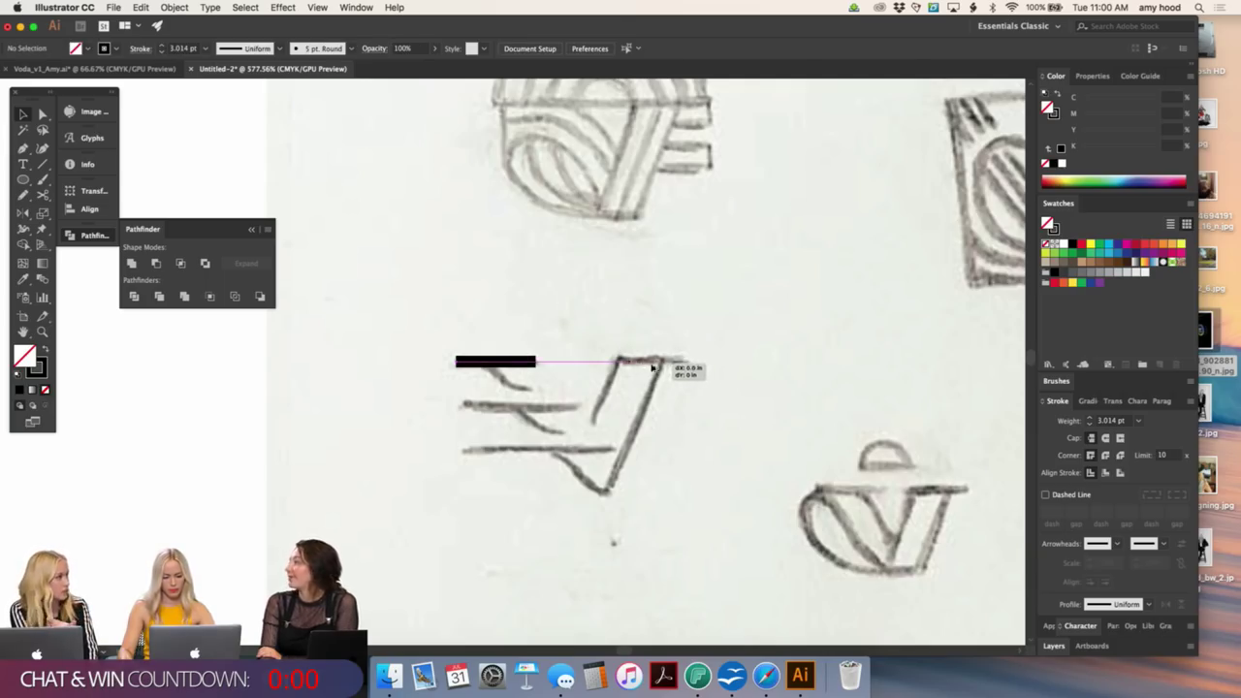
pyautogui.moveTo(663, 368); pyautogui.dragTo(664, 370)
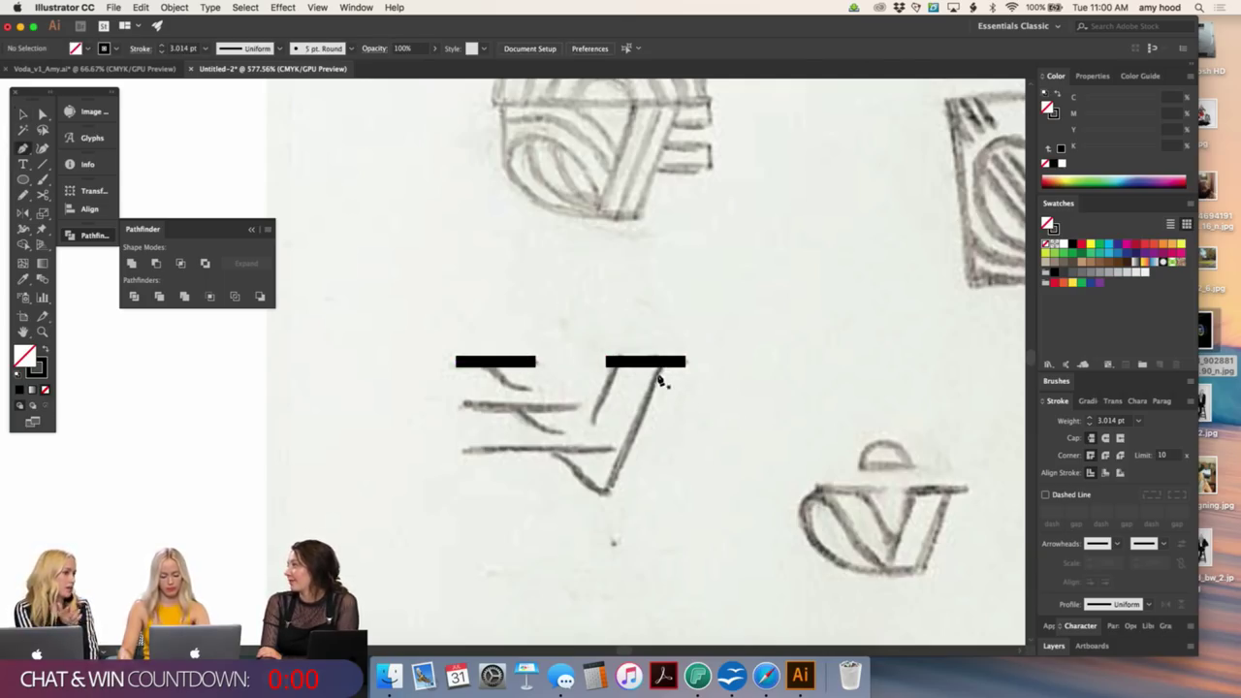
pyautogui.click(603, 495)
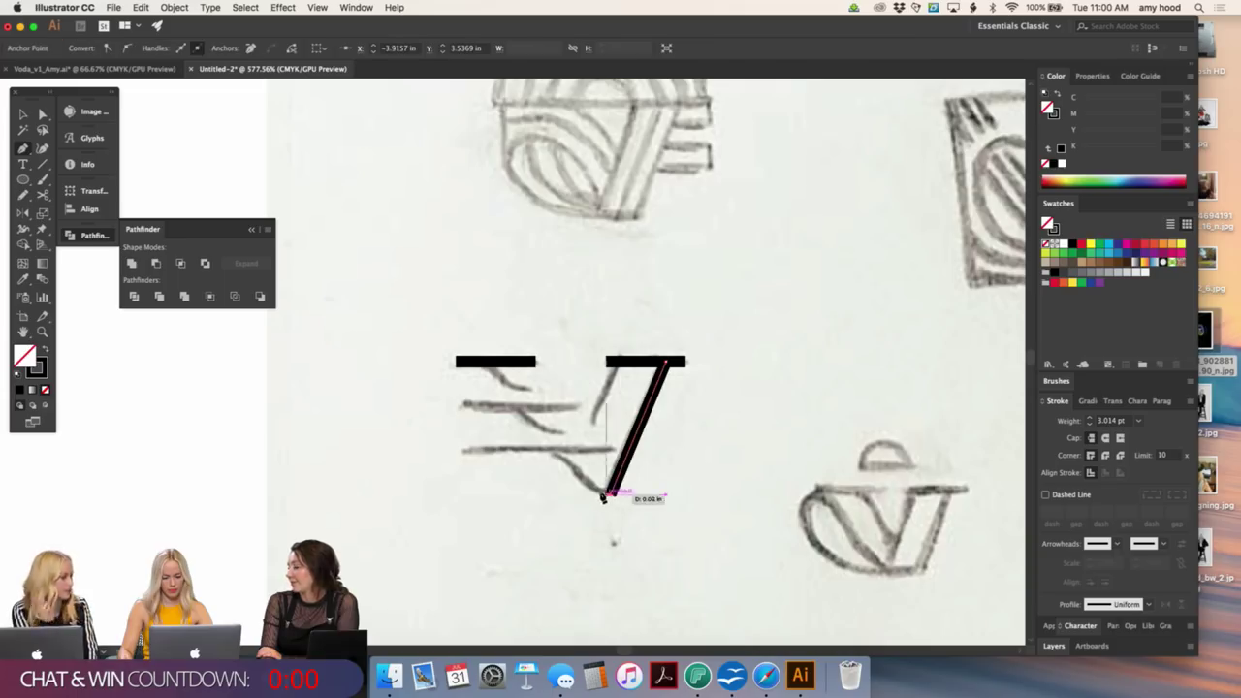
pyautogui.keyDown('super'); pyautogui.click(668, 462); pyautogui.keyUp('super')
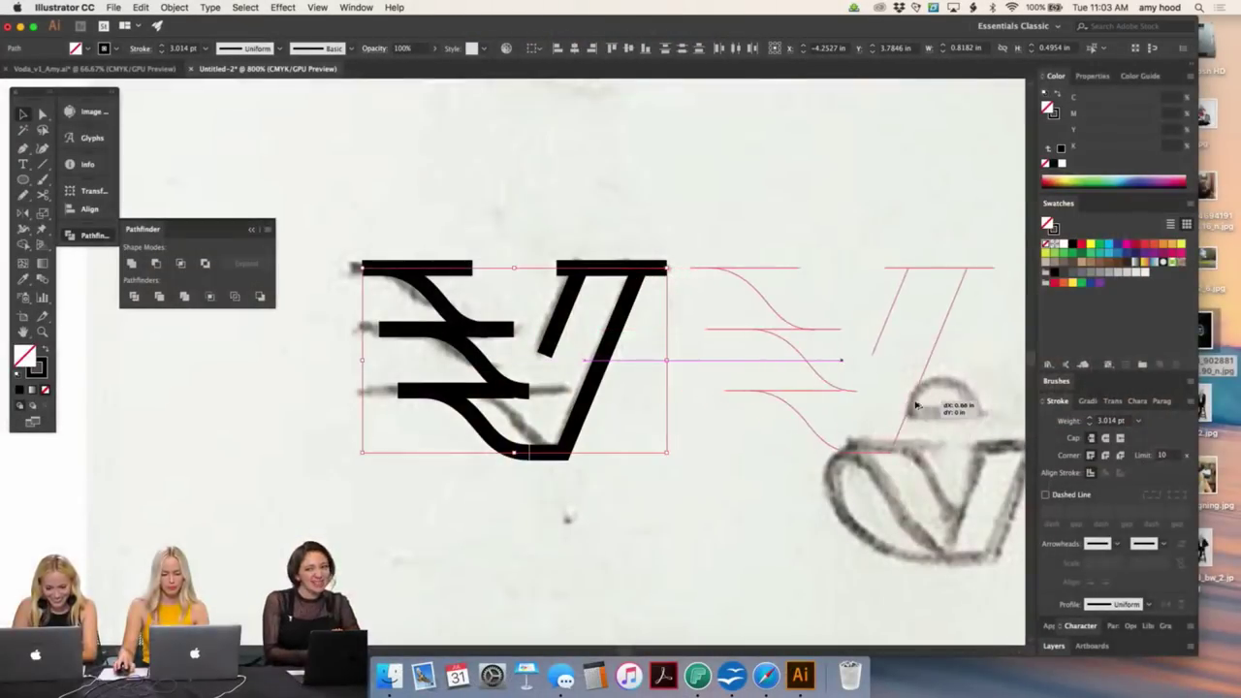
# - Place a copy of the striped V to the right and zoom out to the surrounding sketches
pyautogui.moveTo(776, 269); pyautogui.dragTo(801, 270)
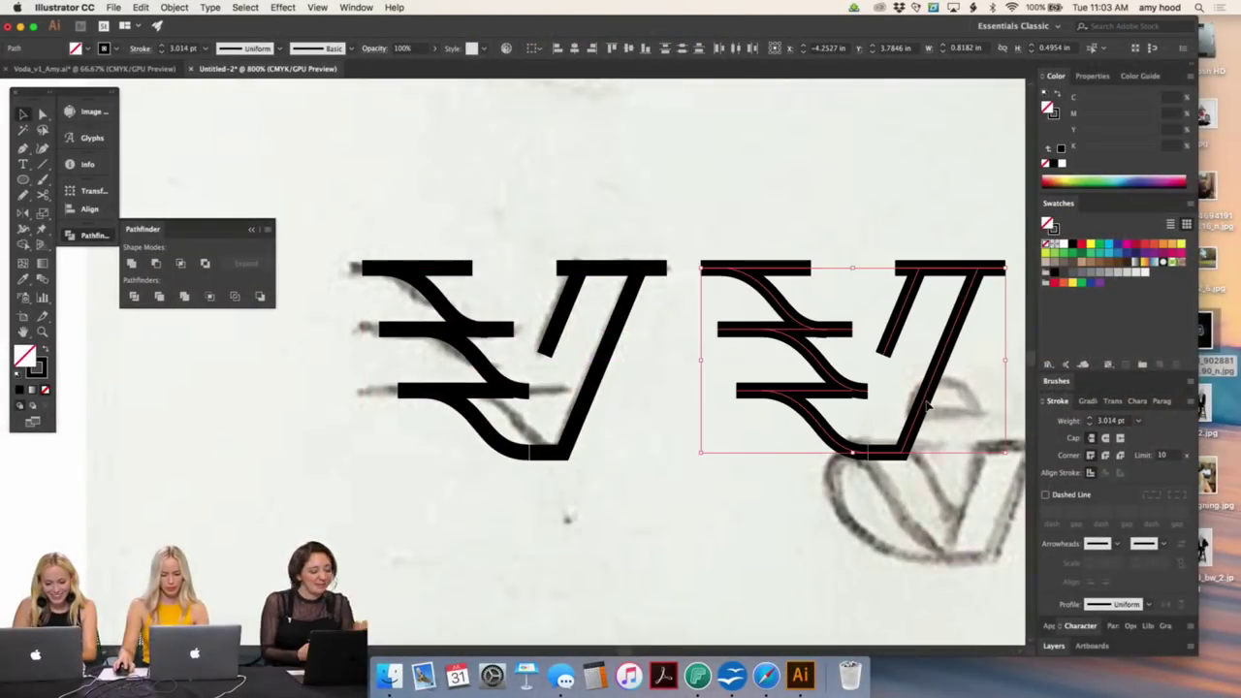
pyautogui.press('super+minus')
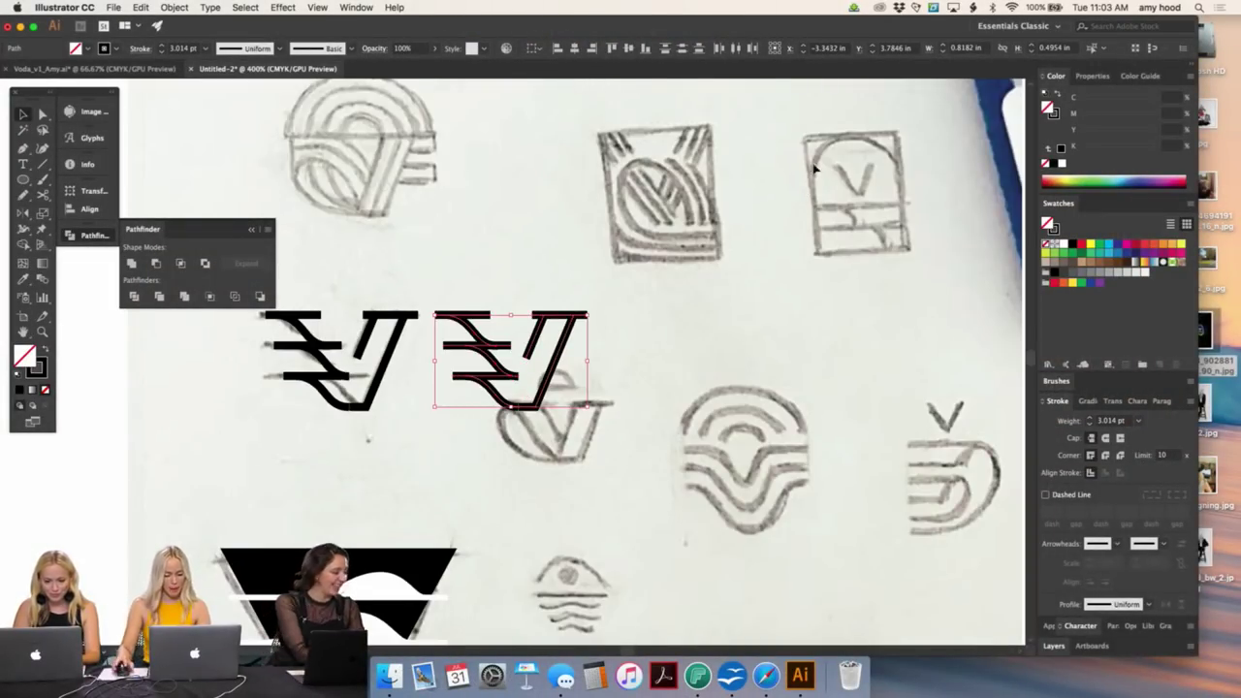
pyautogui.press('BackSpace')
# - Select the V mark over the sketches, undo an accidental copy, and pan toward the VODA artboard
pyautogui.moveTo(255, 402); pyautogui.dragTo(346, 299)
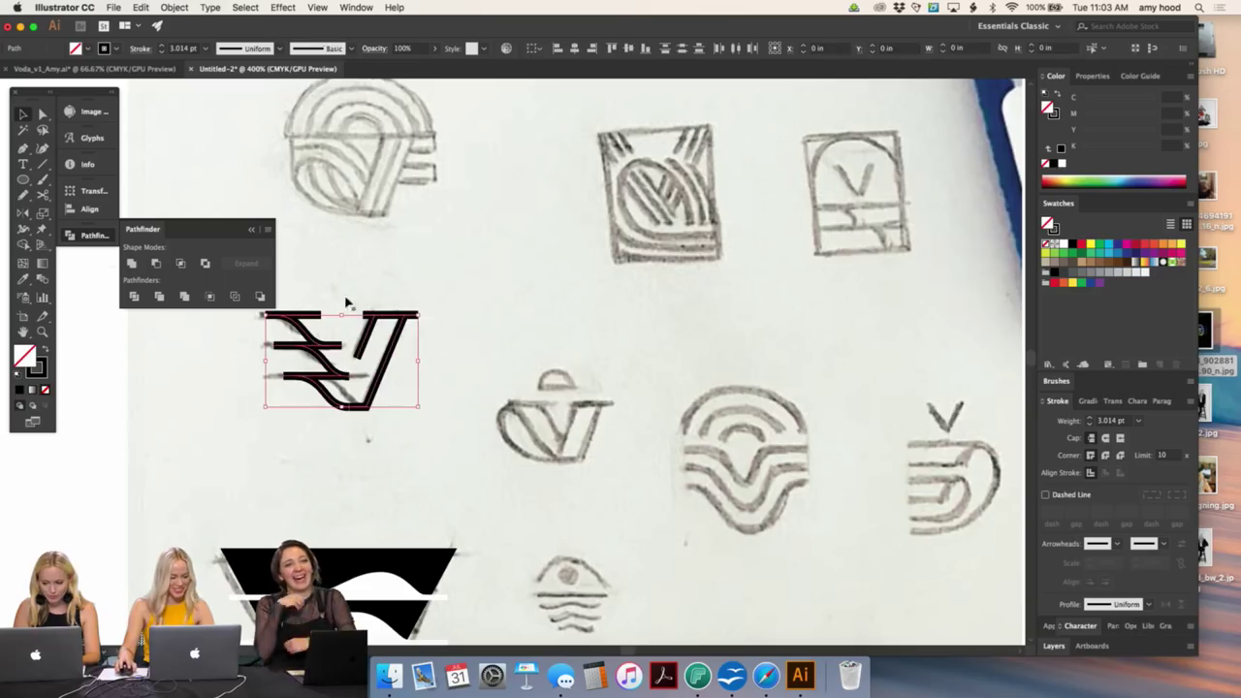
pyautogui.moveTo(327, 343); pyautogui.dragTo(517, 345)
pyautogui.press('super+z')
pyautogui.scroll(3, 525, 333)
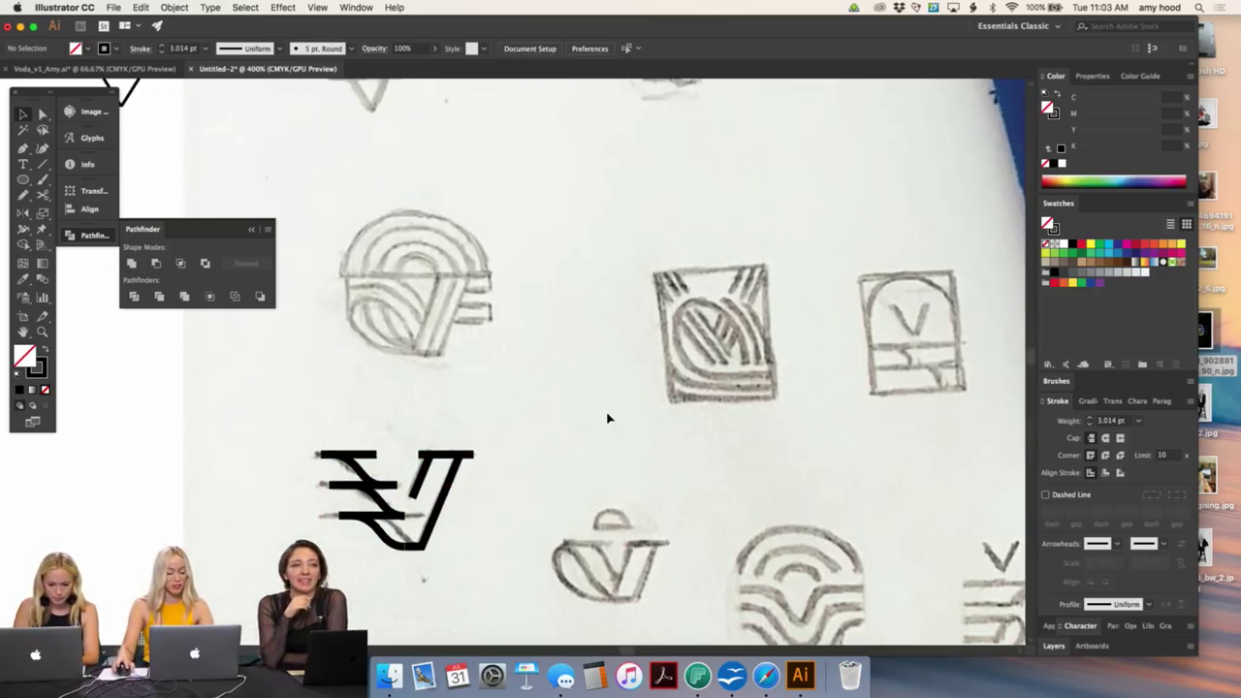
pyautogui.keyDown('alt'); pyautogui.scroll(2, 608, 419); pyautogui.keyUp('alt')
pyautogui.moveTo(555, 376); pyautogui.dragTo(689, 466)
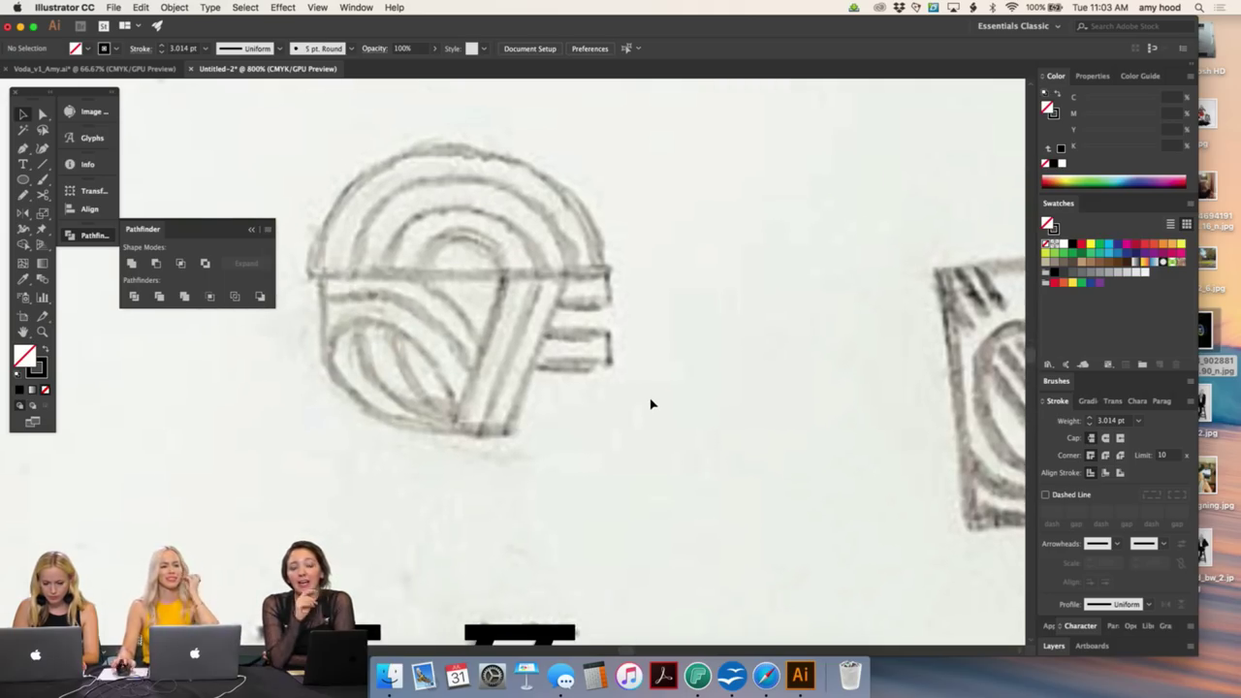
pyautogui.keyDown('alt'); pyautogui.scroll(-3, 651, 405); pyautogui.keyUp('alt')
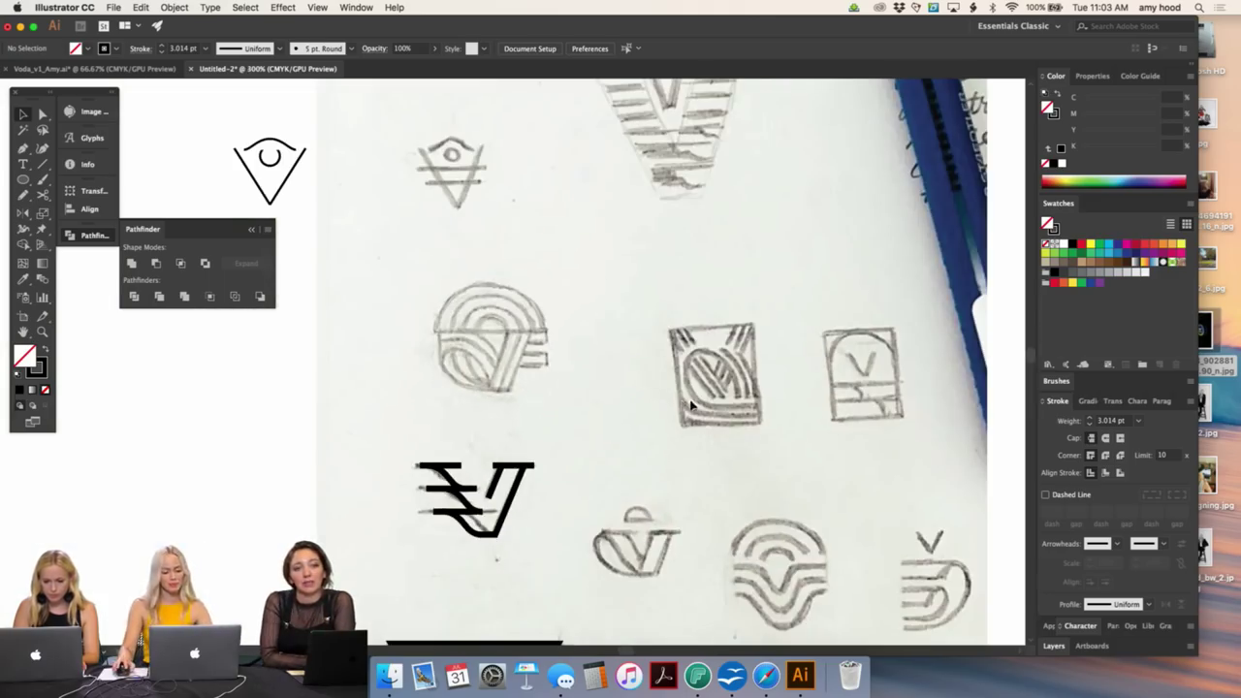
pyautogui.scroll(-4, 691, 405)
pyautogui.moveTo(580, 250); pyautogui.dragTo(380, 371)
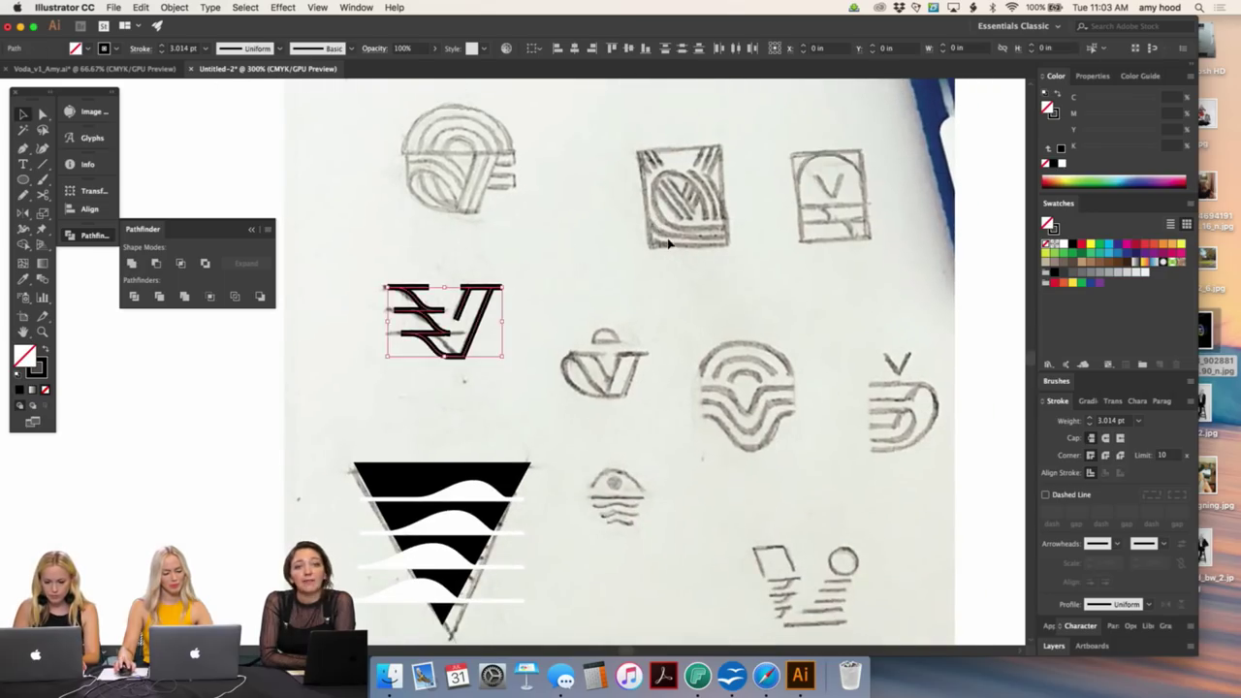
pyautogui.keyDown('alt'); pyautogui.scroll(-3, 668, 243); pyautogui.keyUp('alt')
pyautogui.scroll(-3, 668, 243)
pyautogui.hscroll(2, 668, 244)
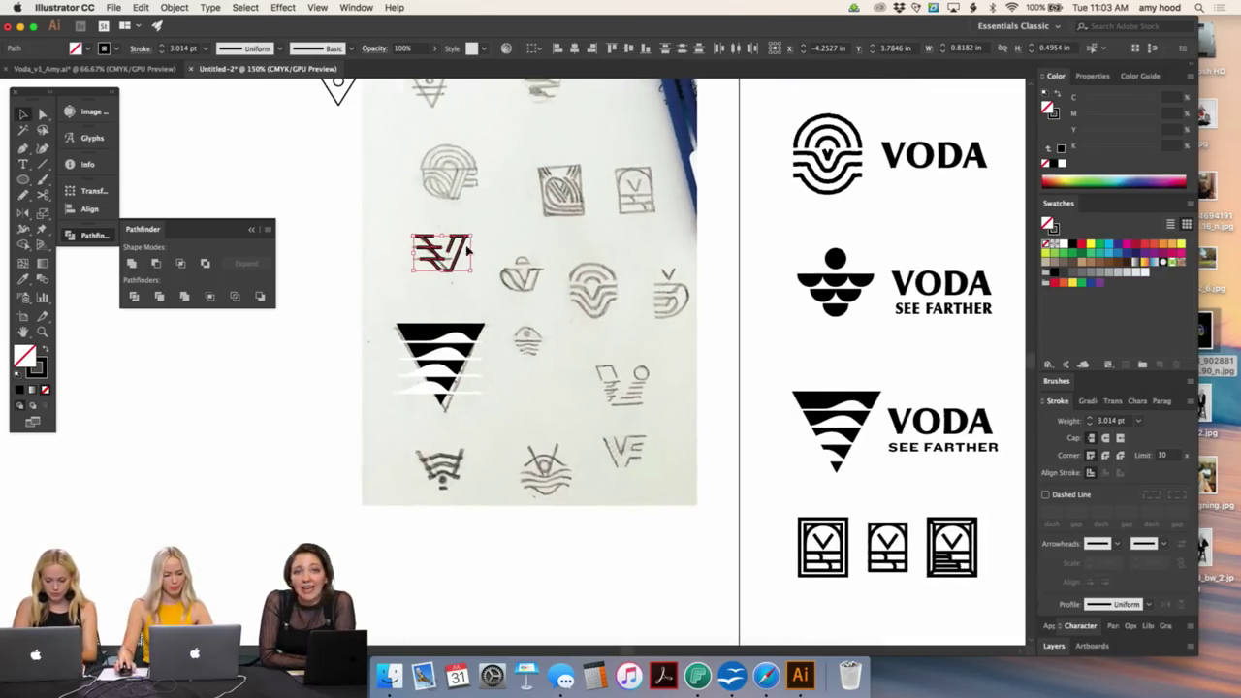
# - Copy the V mark onto the artboard beside the top VODA logo and nudge it up level
pyautogui.moveTo(455, 250); pyautogui.dragTo(978, 623)
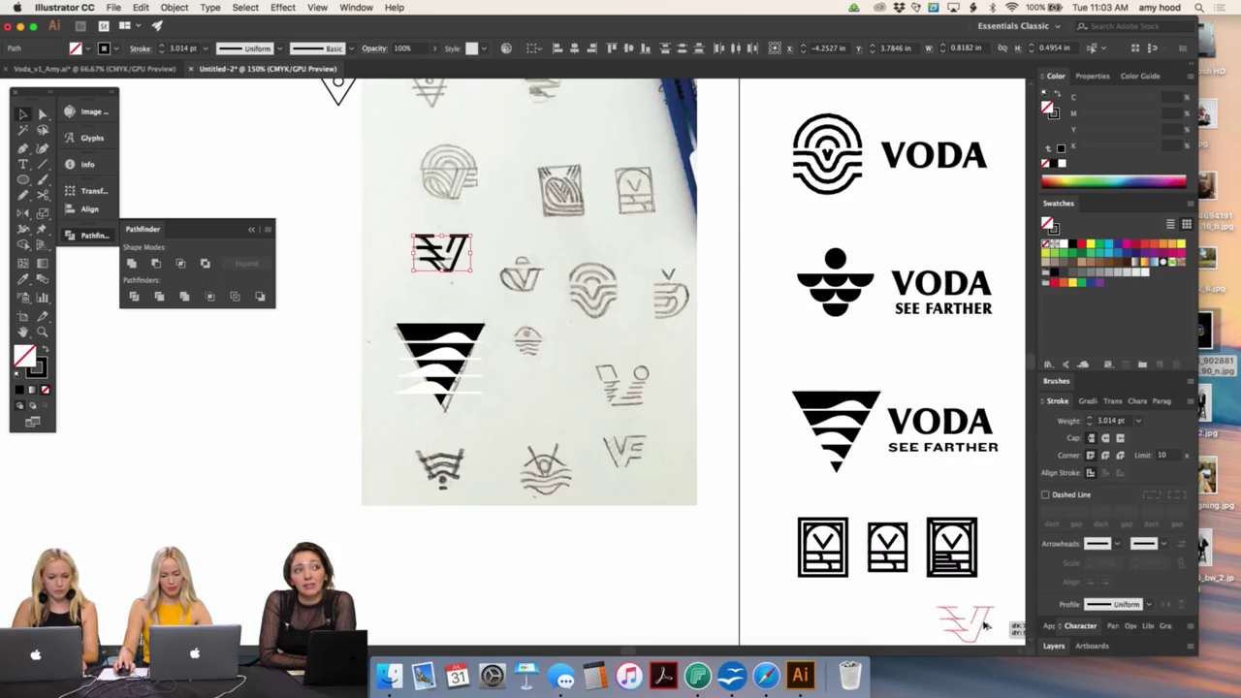
pyautogui.hscroll(2, 873, 582)
pyautogui.scroll(-1, 873, 582)
pyautogui.hscroll(3, 781, 534)
pyautogui.scroll(-1, 780, 534)
pyautogui.moveTo(658, 531); pyautogui.dragTo(824, 201)
pyautogui.click(873, 258)
pyautogui.scroll(3, 873, 258)
pyautogui.hscroll(1, 873, 258)
pyautogui.moveTo(834, 317); pyautogui.dragTo(740, 410)
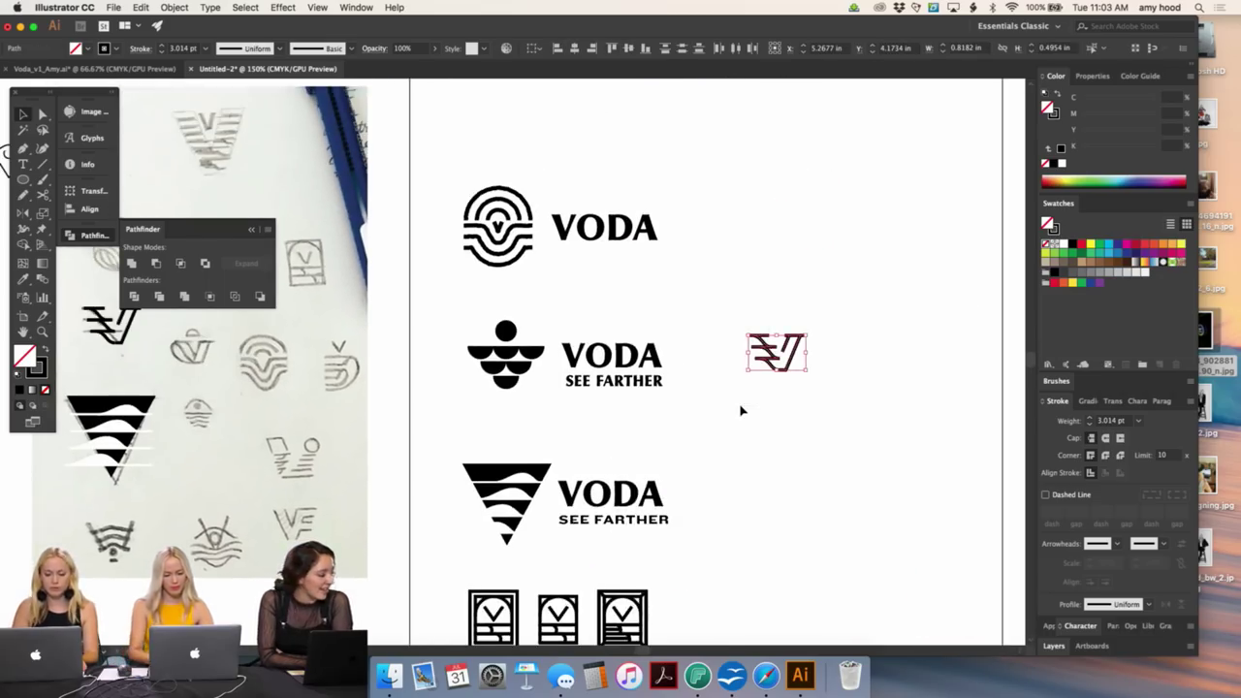
pyautogui.hotkey('shift', 'Up')
pyautogui.hotkey('shift', 'Up')
pyautogui.hotkey('shift', 'Up')
pyautogui.hotkey('shift', 'Up')
pyautogui.hotkey('shift', 'Up')
pyautogui.hotkey('shift', 'Up')
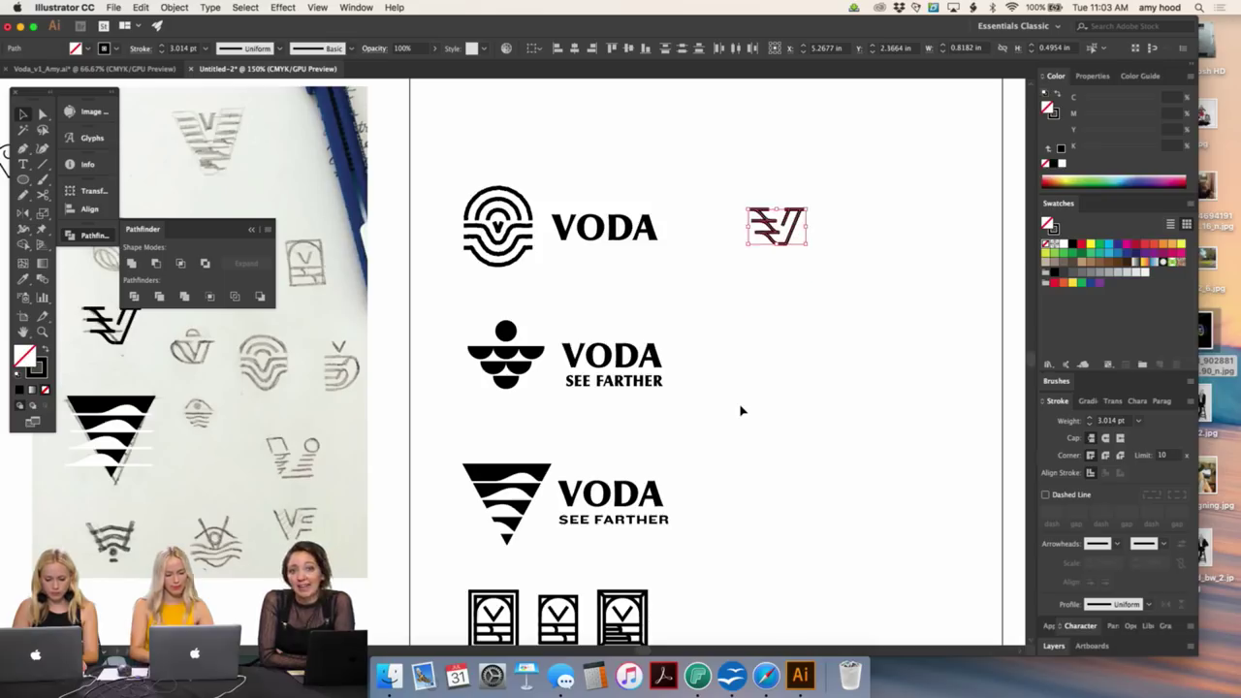
pyautogui.click(741, 411)
pyautogui.hscroll(-3, 741, 411)
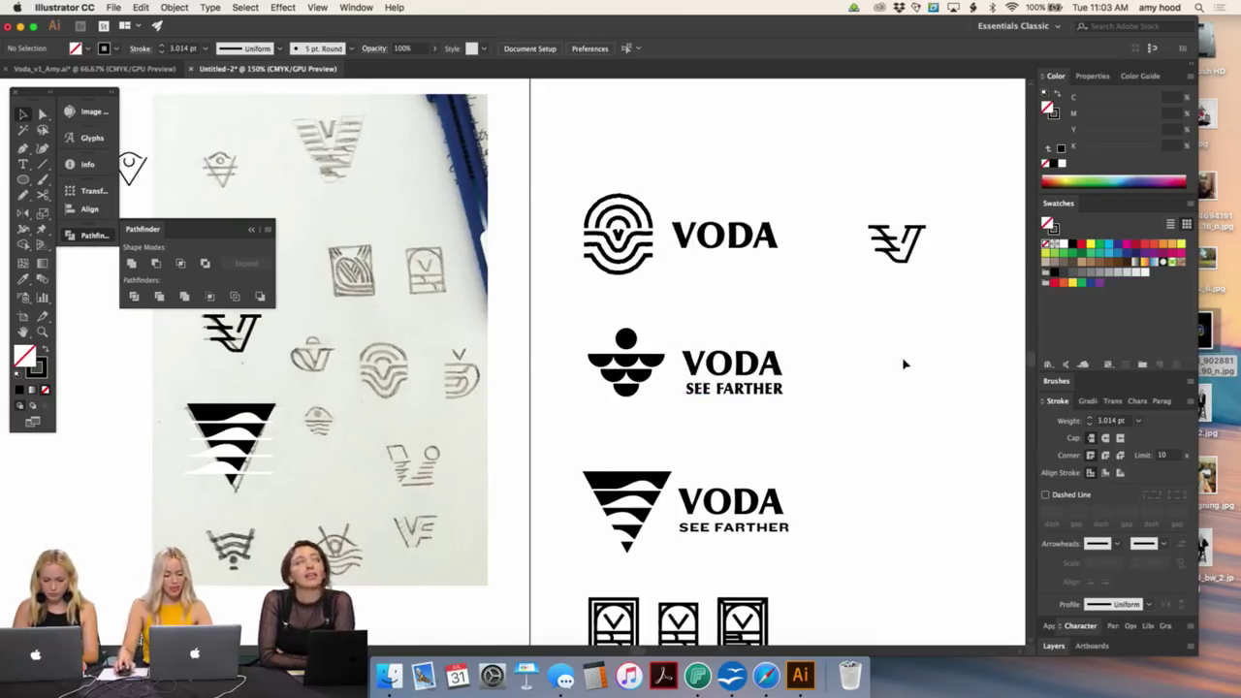
# - Inspect the V mark's individual paths with Direct Selection, then return to the Selection tool
pyautogui.scroll(-2, 904, 363)
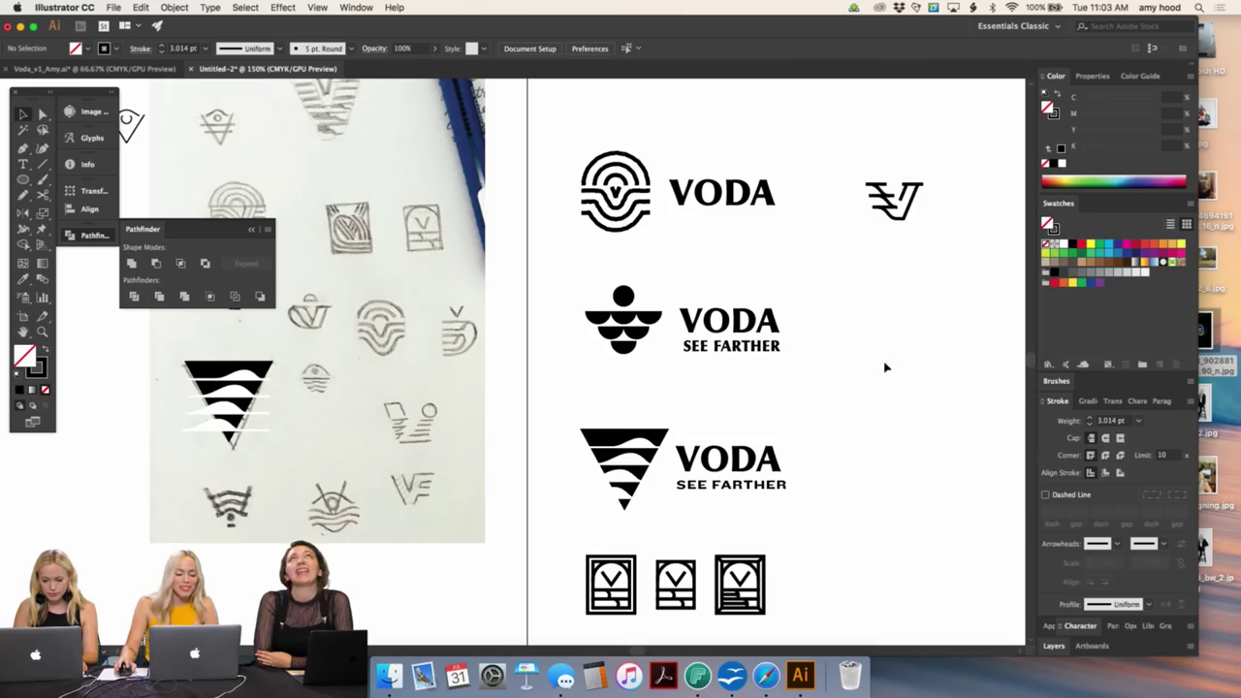
pyautogui.moveTo(884, 367); pyautogui.dragTo(871, 311)
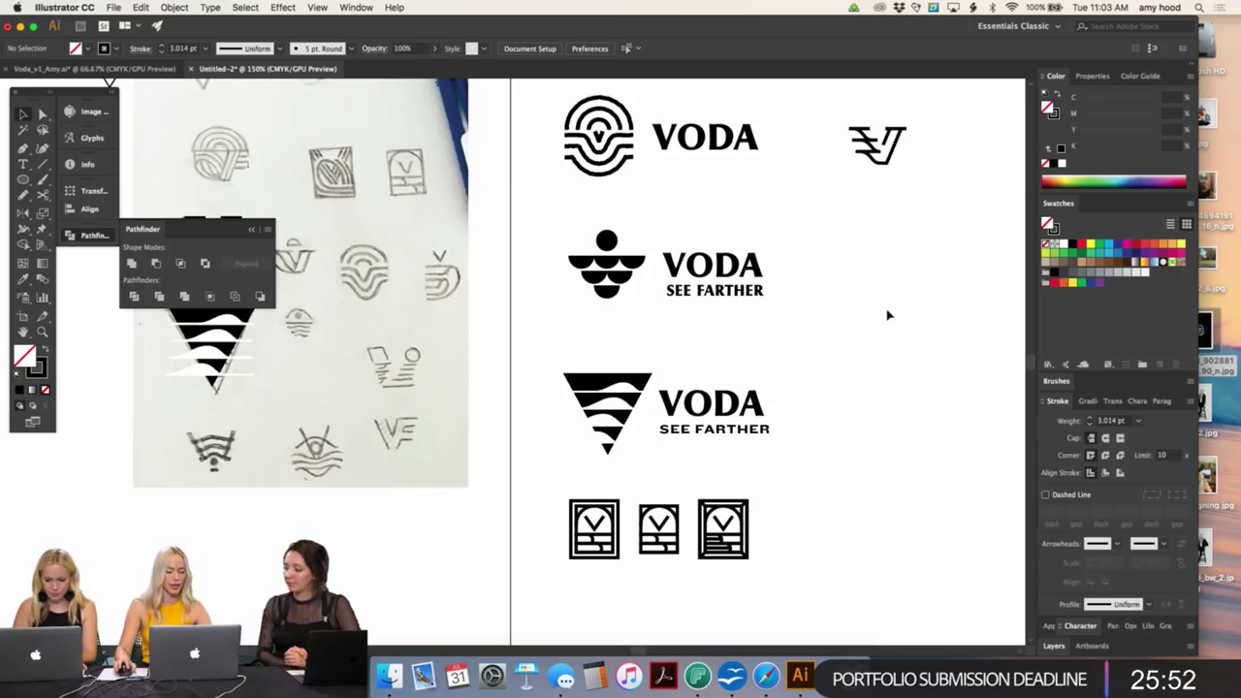
pyautogui.scroll(2, 893, 305)
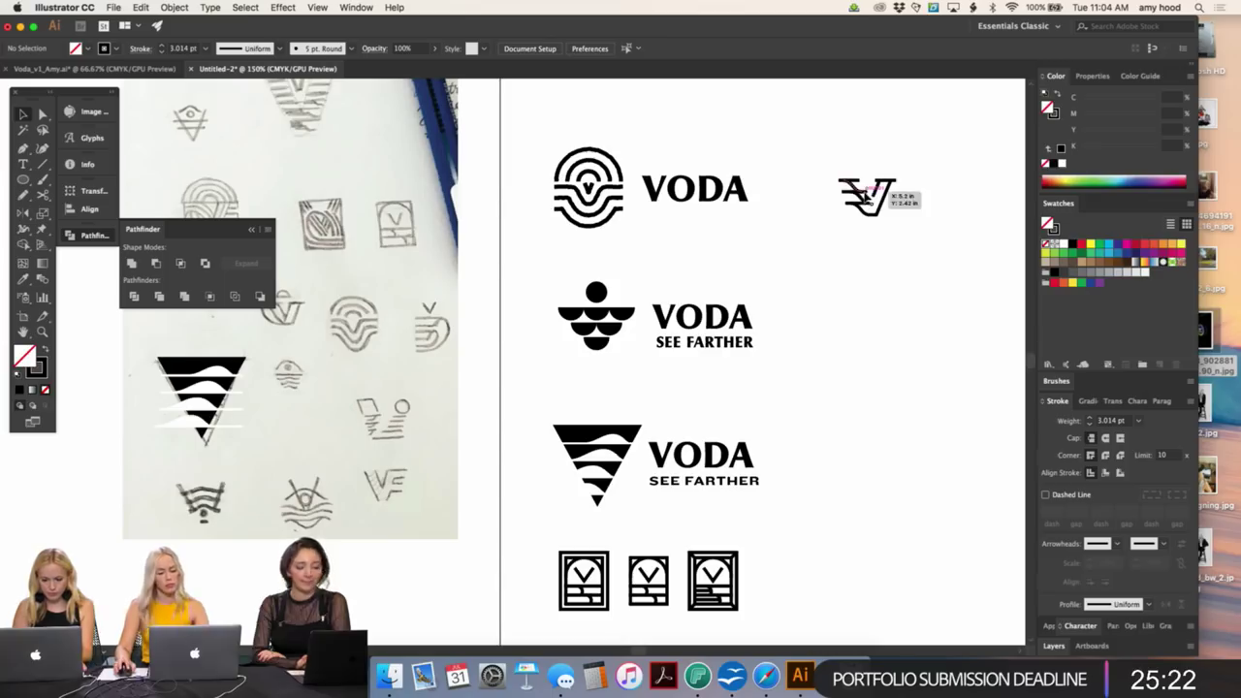
pyautogui.scroll(2, 899, 214)
pyautogui.hscroll(1, 898, 214)
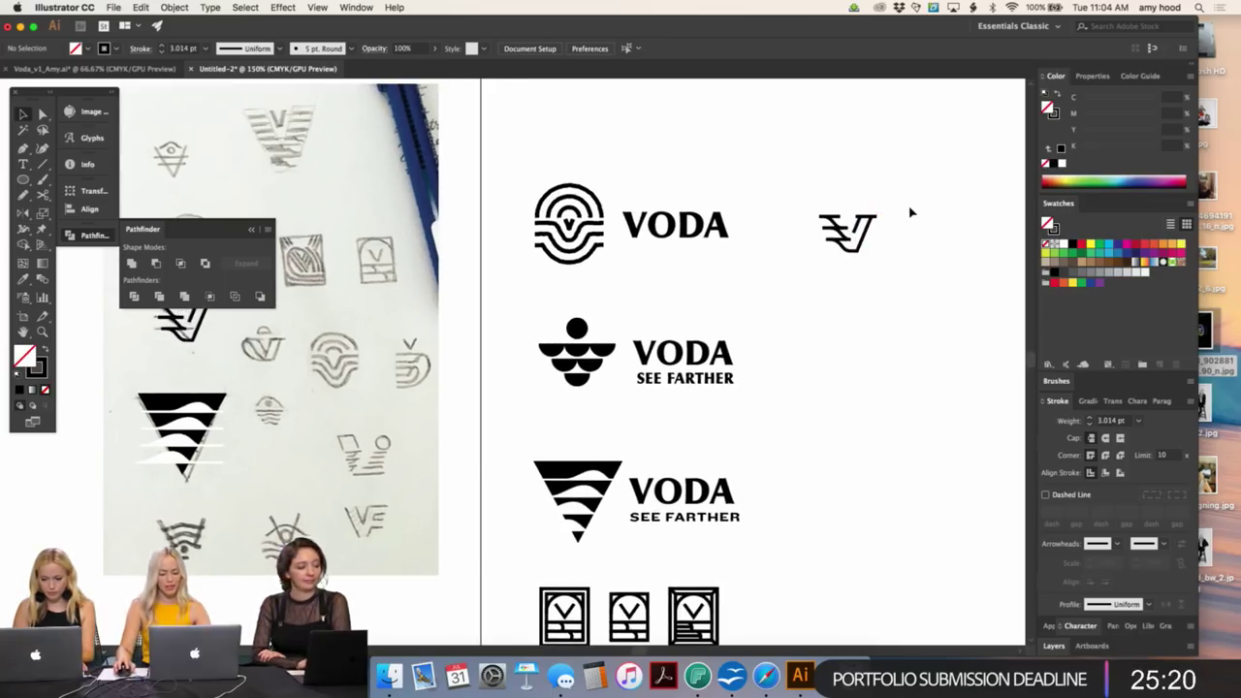
pyautogui.press('a')
pyautogui.moveTo(914, 175); pyautogui.dragTo(797, 294)
pyautogui.click(863, 302)
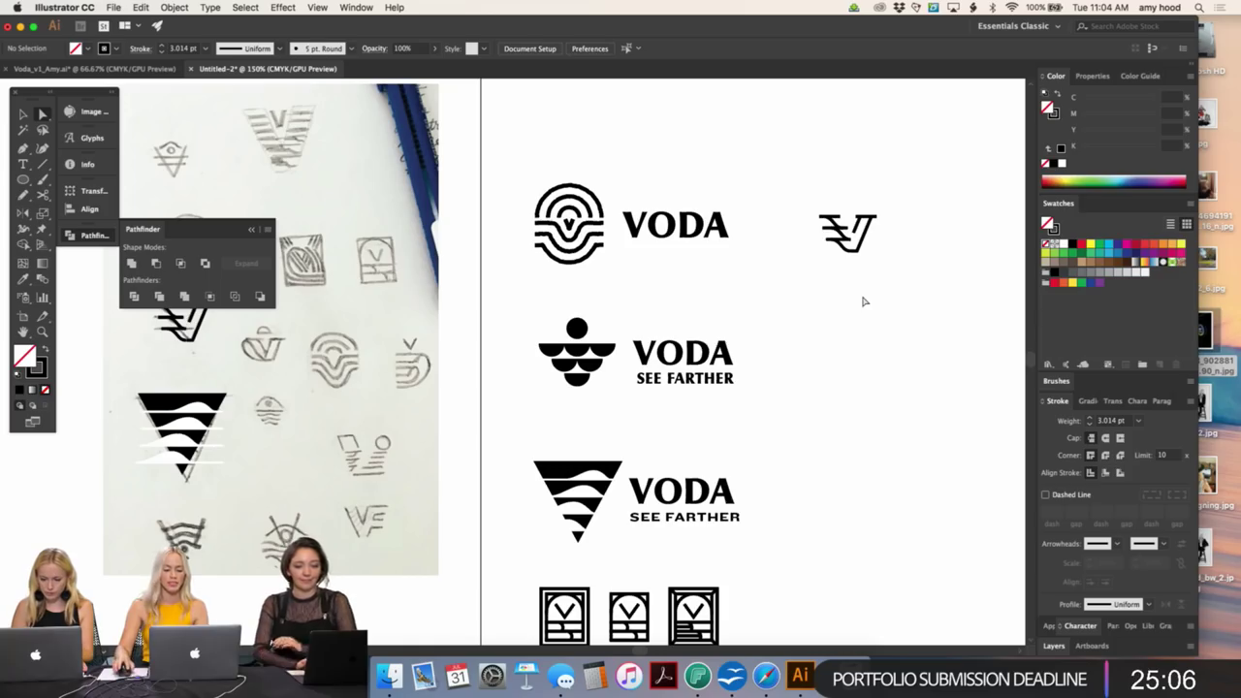
pyautogui.press('v')
# - Zoom in on the top VODA logos and the V mark beside them
pyautogui.press('super+equal')
pyautogui.press('super+equal')
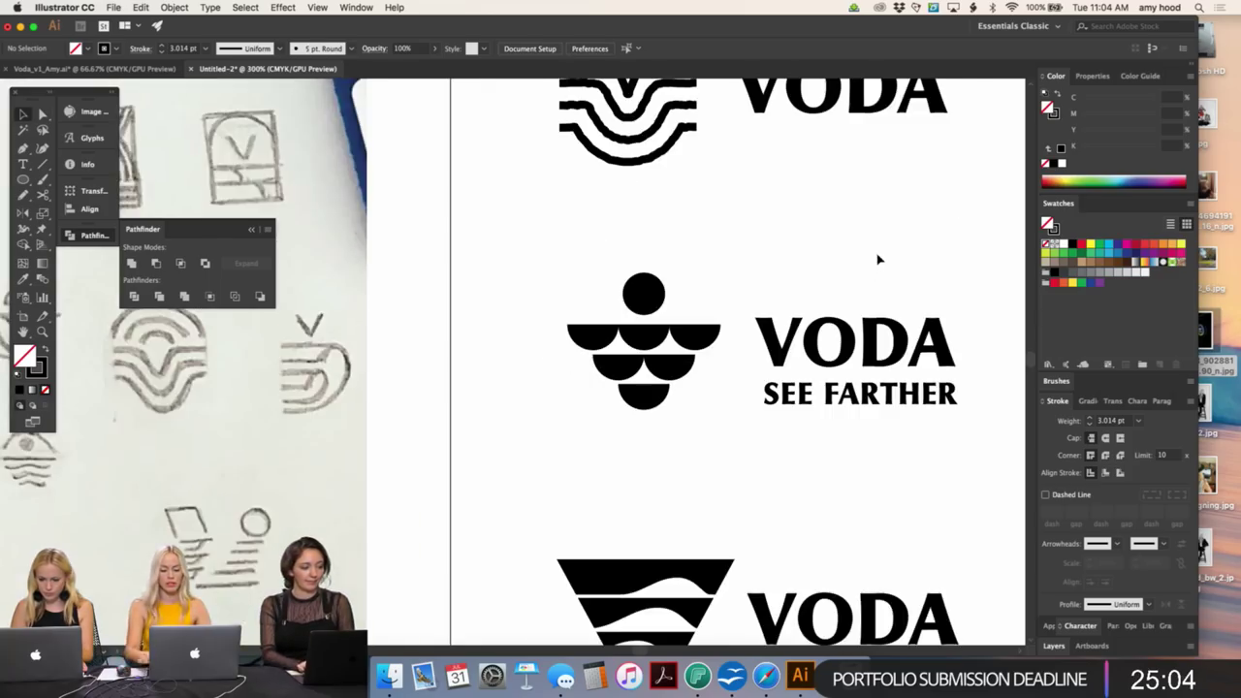
pyautogui.hscroll(5, 630, 272)
pyautogui.scroll(3, 523, 194)
pyautogui.scroll(2, 573, 321)
pyautogui.hscroll(1, 573, 321)
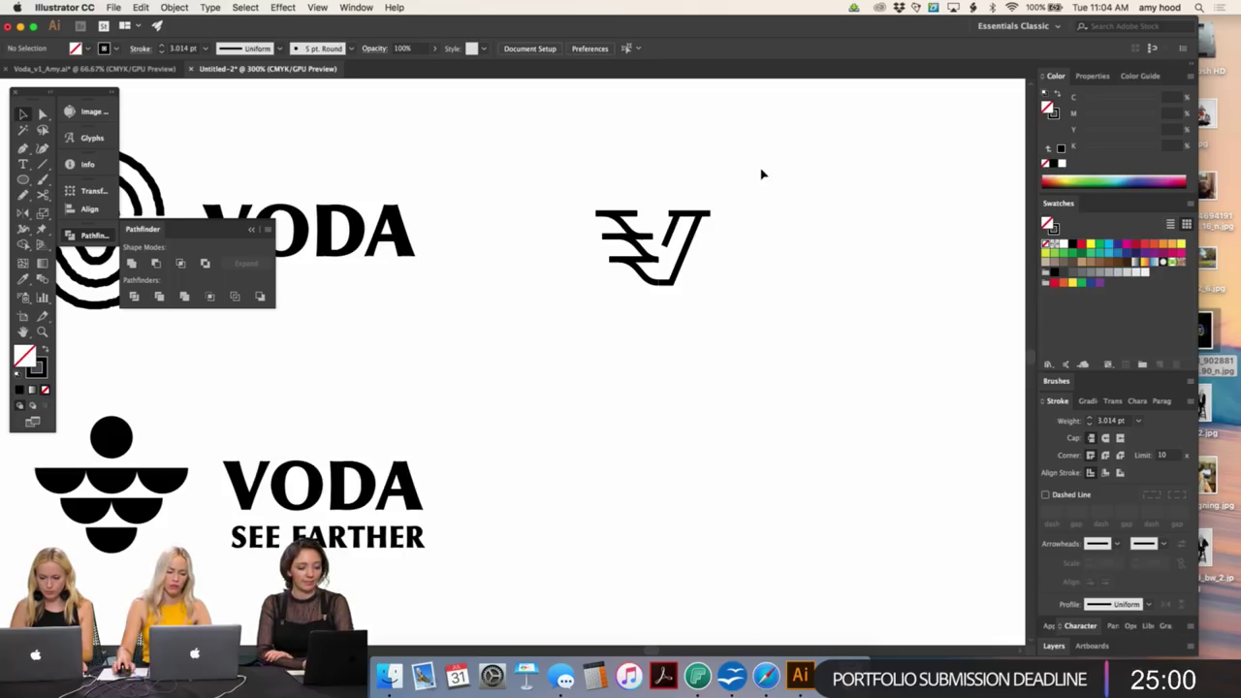
pyautogui.hscroll(-8, 599, 338)
pyautogui.scroll(-2, 599, 338)
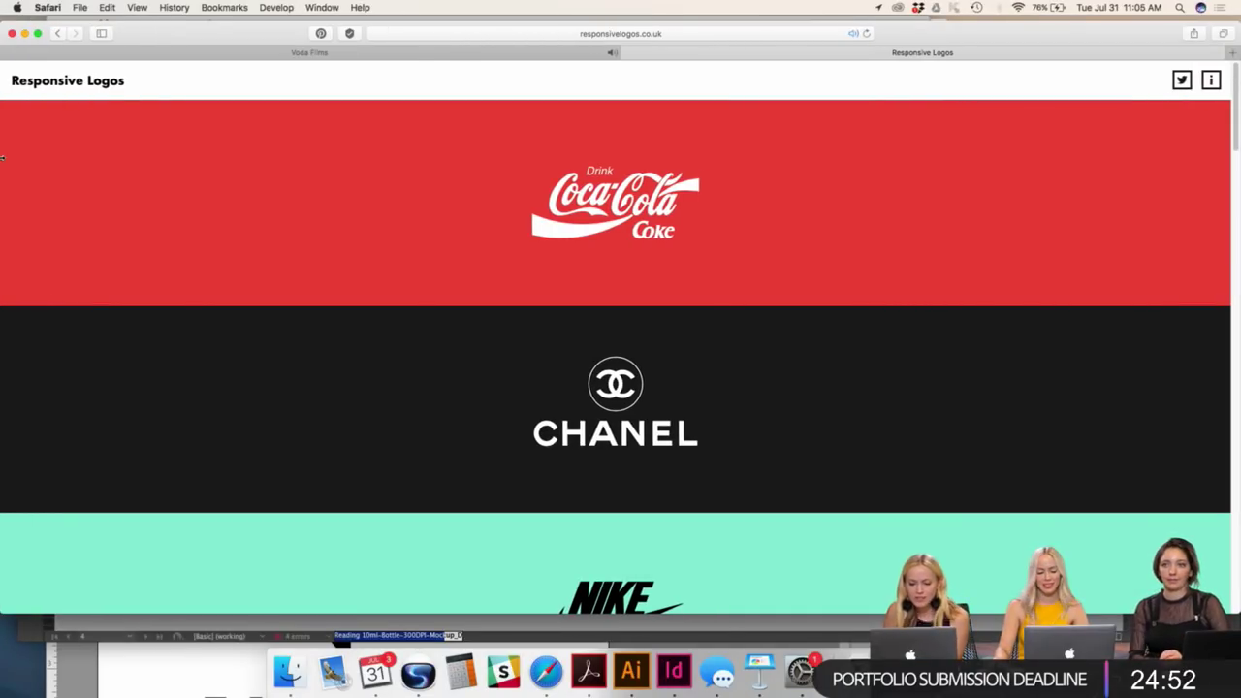
# - Narrow and widen the Safari window while scrolling down the Responsive Logos page
pyautogui.moveTo(2, 157); pyautogui.dragTo(915, 170)
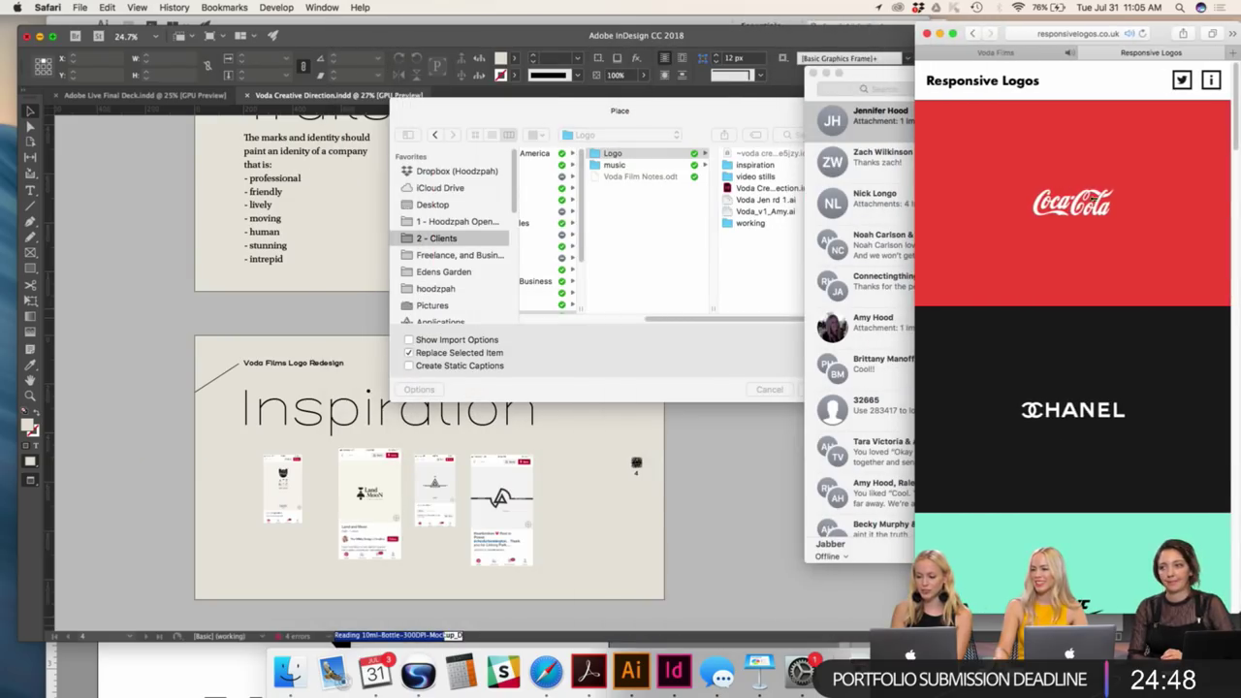
pyautogui.scroll(-10, 1085, 455)
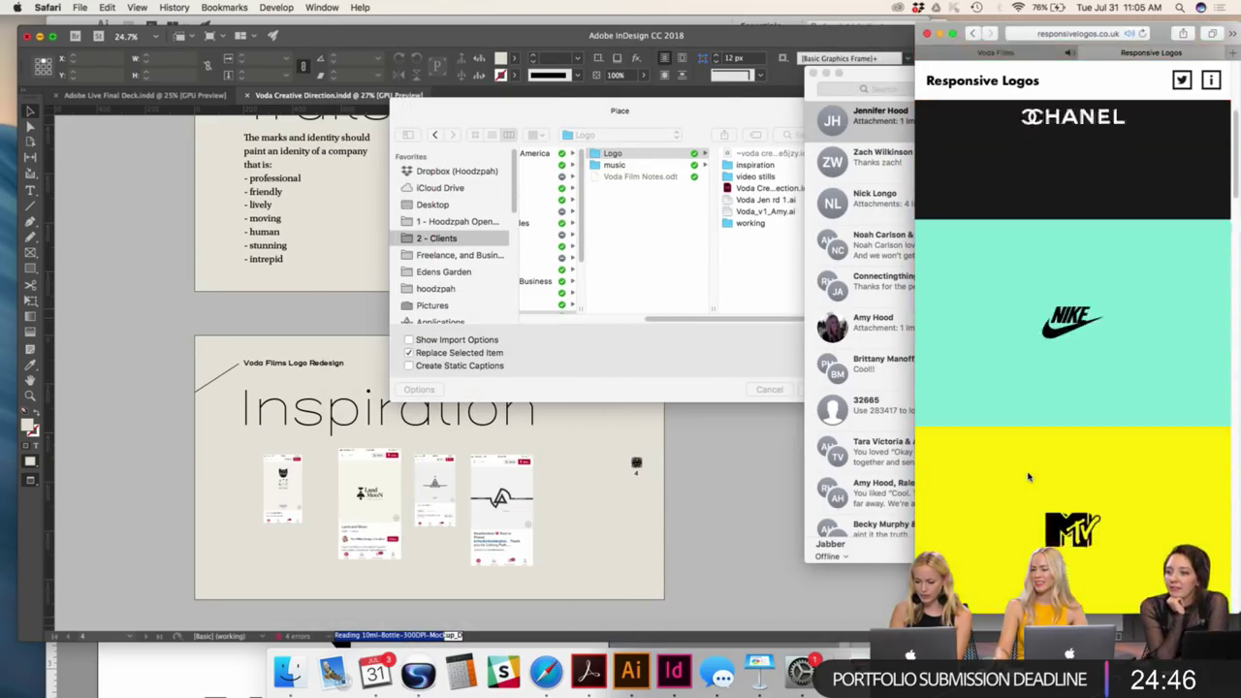
pyautogui.scroll(-2, 1029, 477)
pyautogui.moveTo(915, 516); pyautogui.dragTo(365, 516)
pyautogui.scroll(-3, 776, 361)
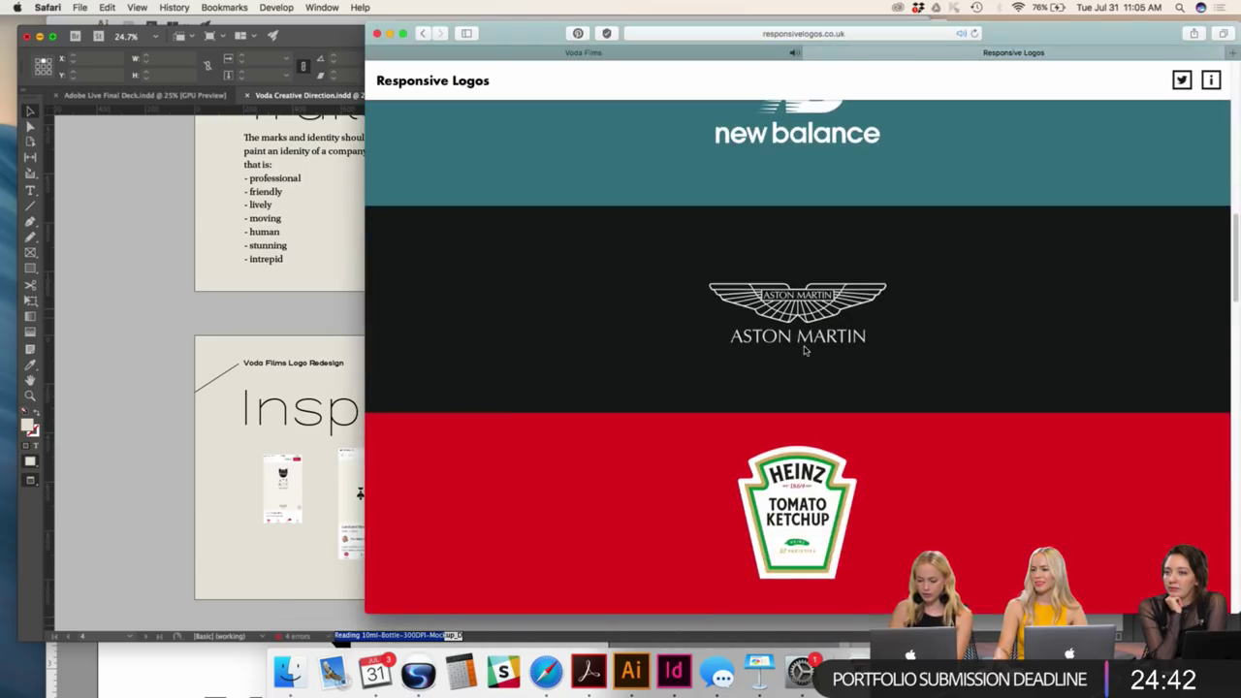
pyautogui.moveTo(364, 388); pyautogui.dragTo(570, 403)
pyautogui.scroll(-3, 969, 433)
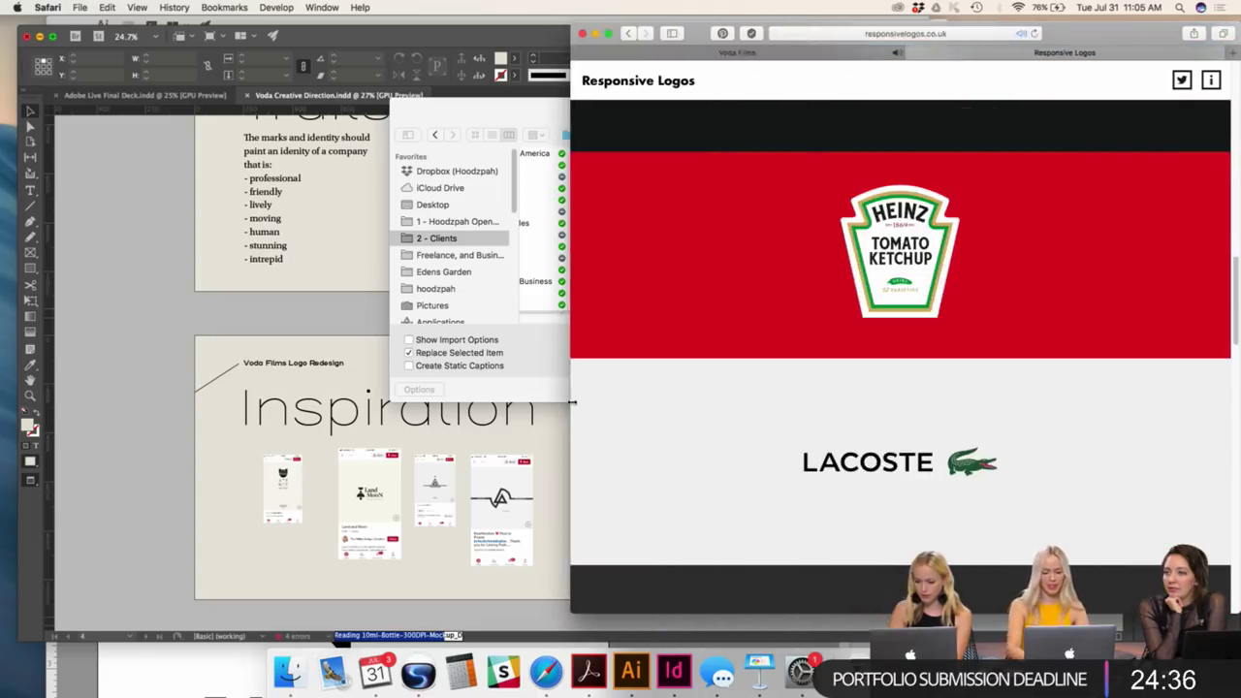
pyautogui.scroll(-3, 909, 443)
pyautogui.scroll(-3, 645, 345)
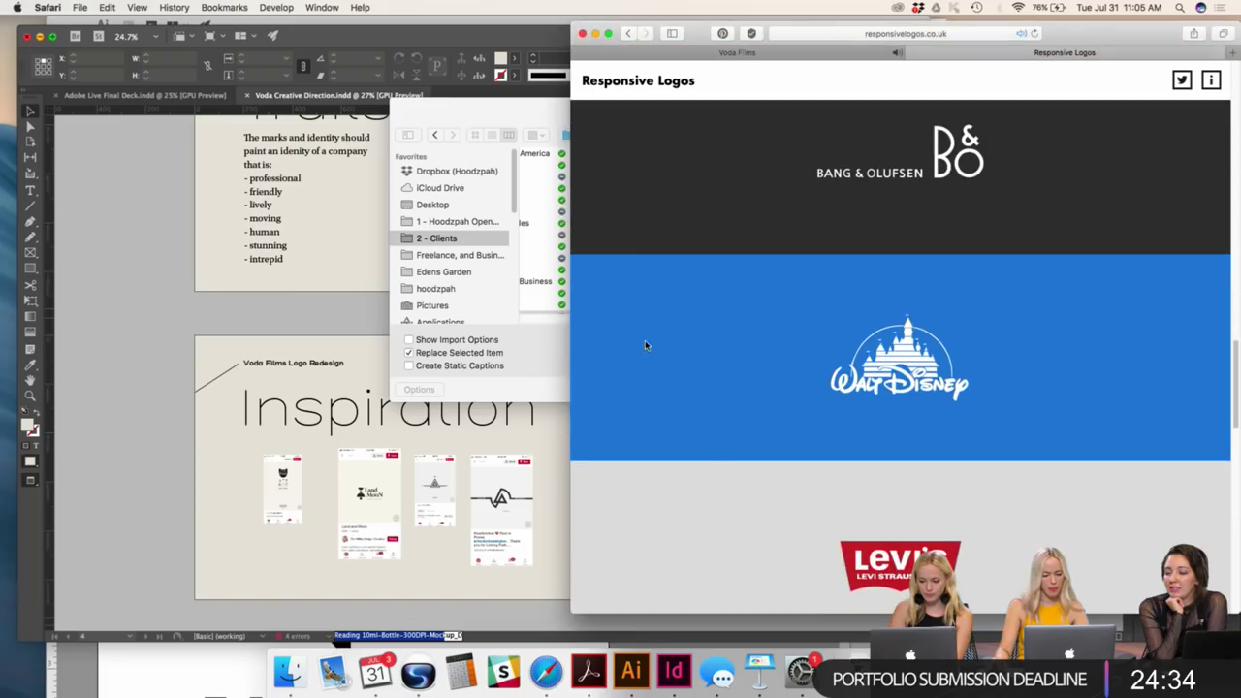
# - Shrink the window to its compact width and back to watch the brand logos simplify
pyautogui.moveTo(572, 362); pyautogui.dragTo(636, 352)
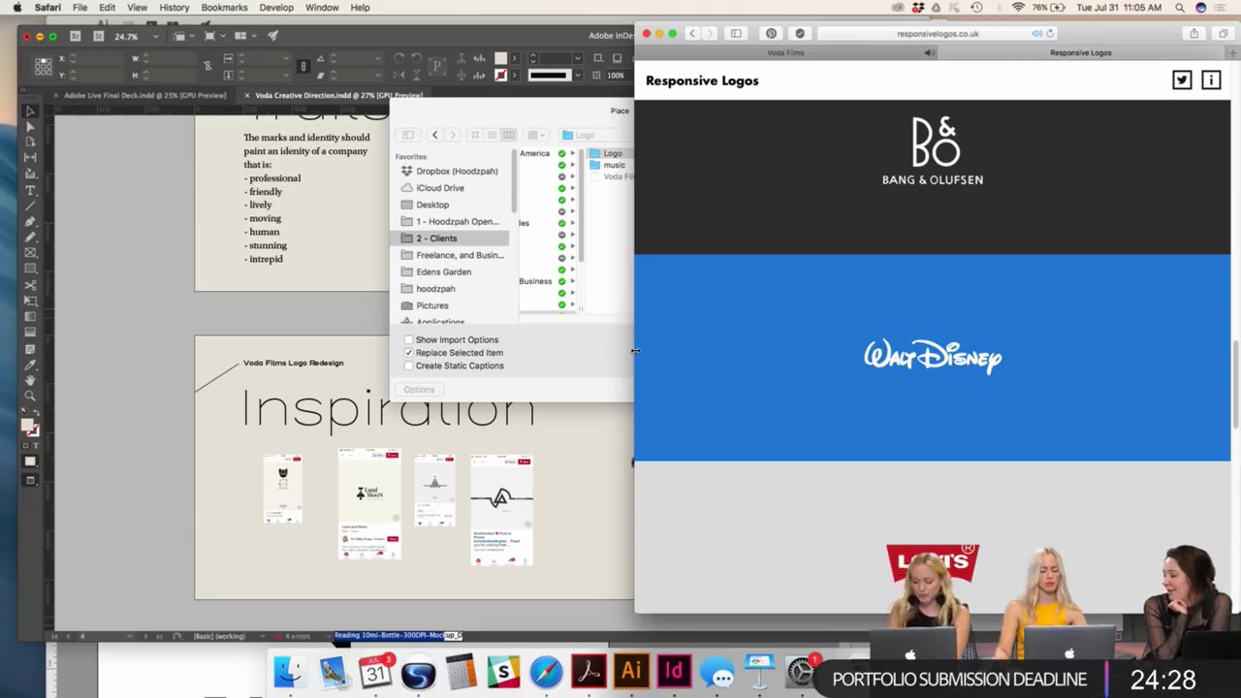
pyautogui.scroll(-3, 635, 351)
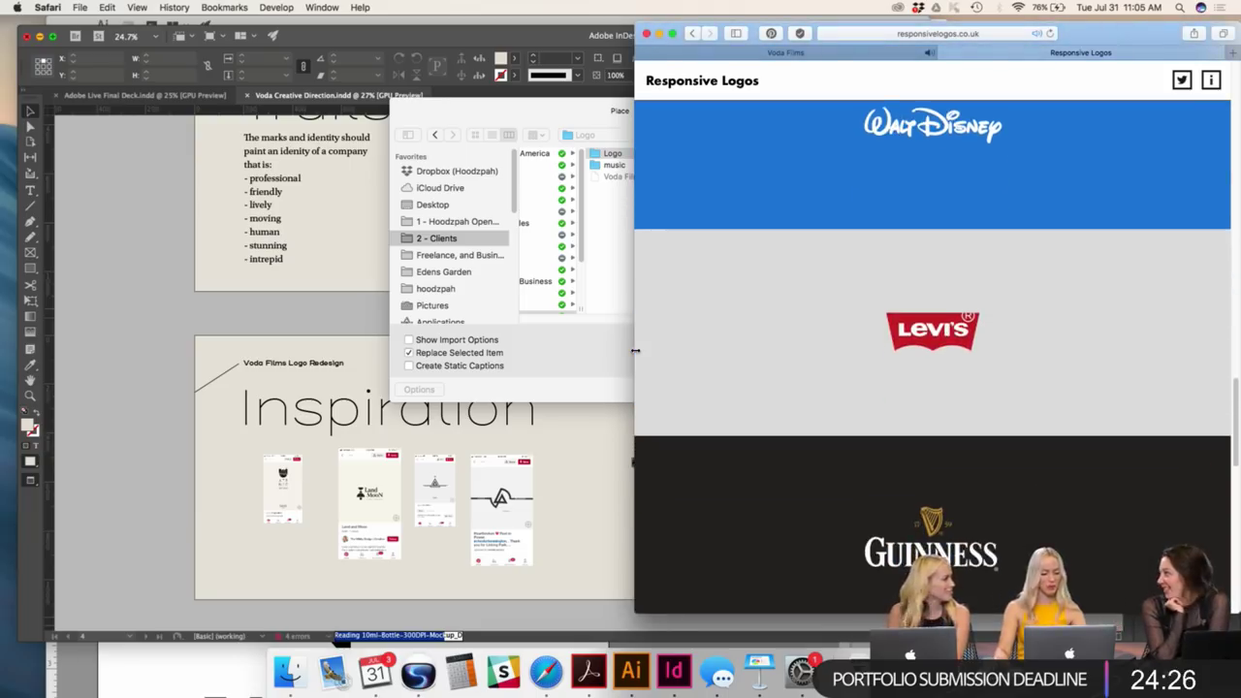
pyautogui.scroll(-3, 768, 279)
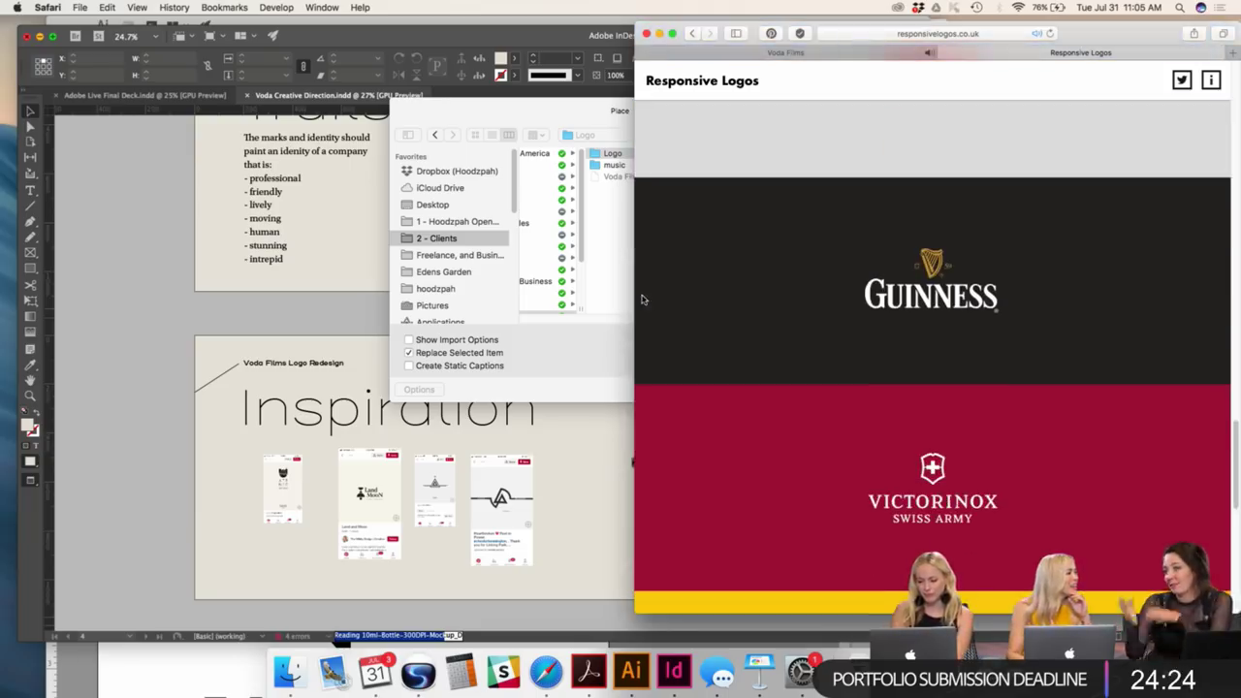
pyautogui.moveTo(634, 293); pyautogui.dragTo(951, 307)
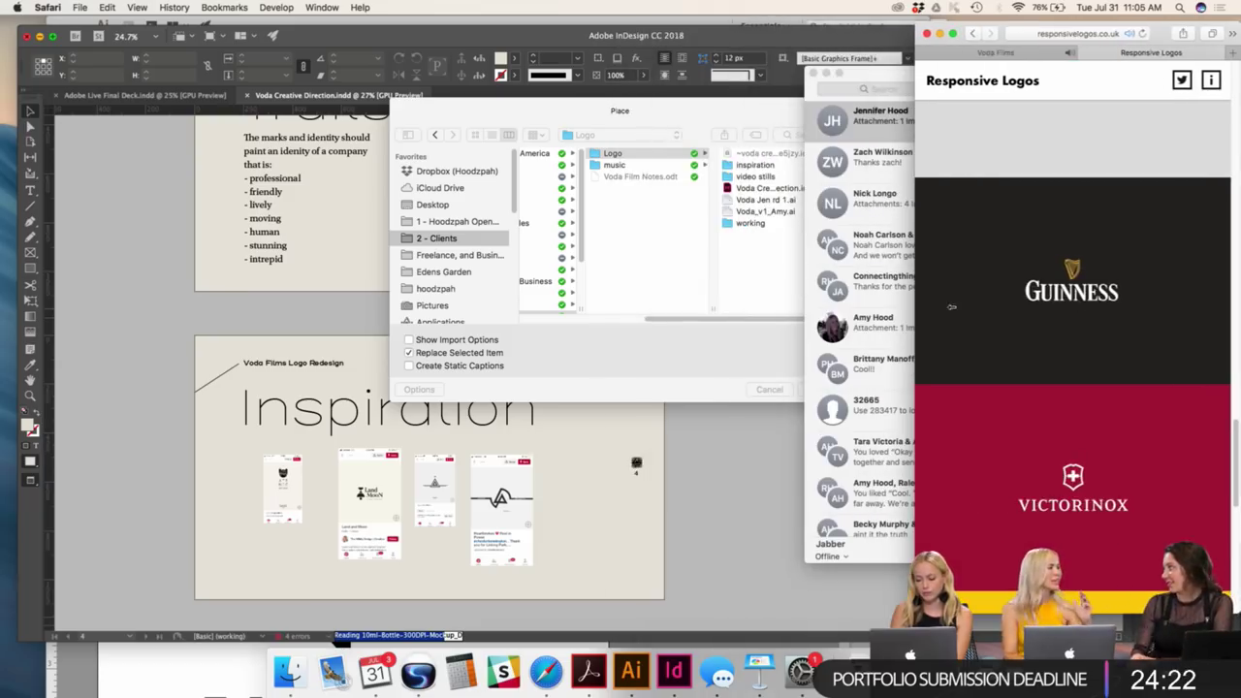
pyautogui.scroll(-3, 1015, 309)
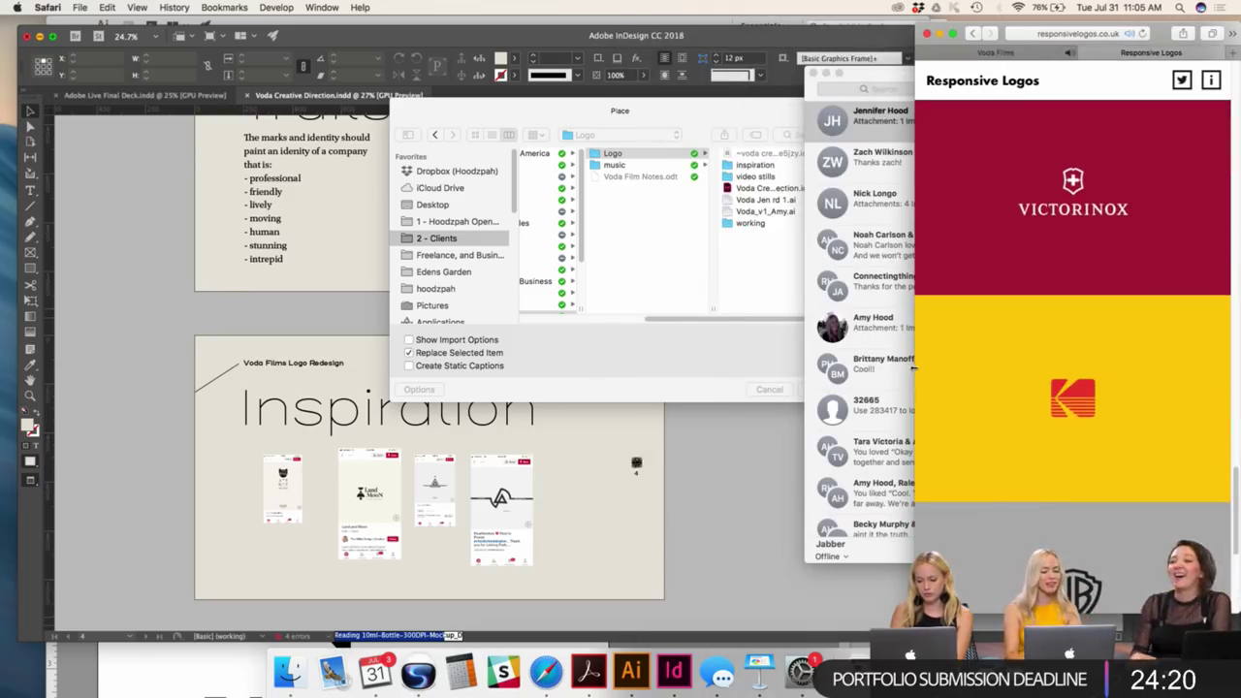
pyautogui.moveTo(918, 368); pyautogui.dragTo(754, 359)
pyautogui.scroll(-3, 752, 359)
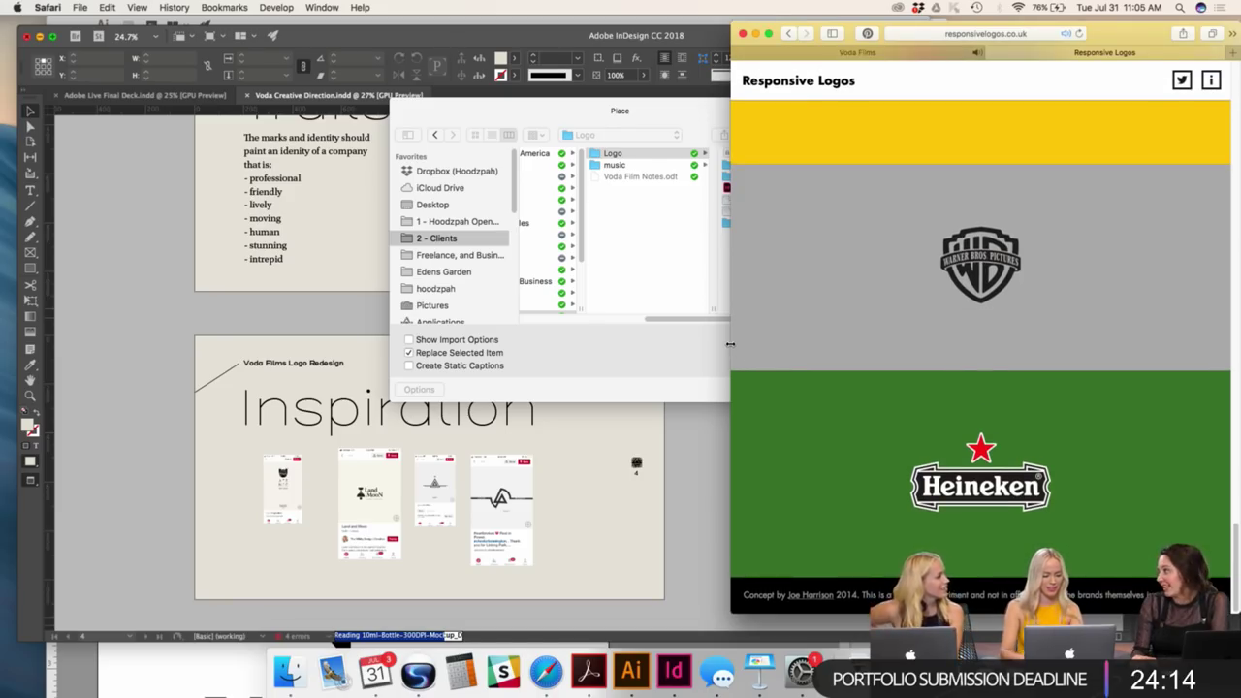
pyautogui.moveTo(731, 343); pyautogui.dragTo(916, 339)
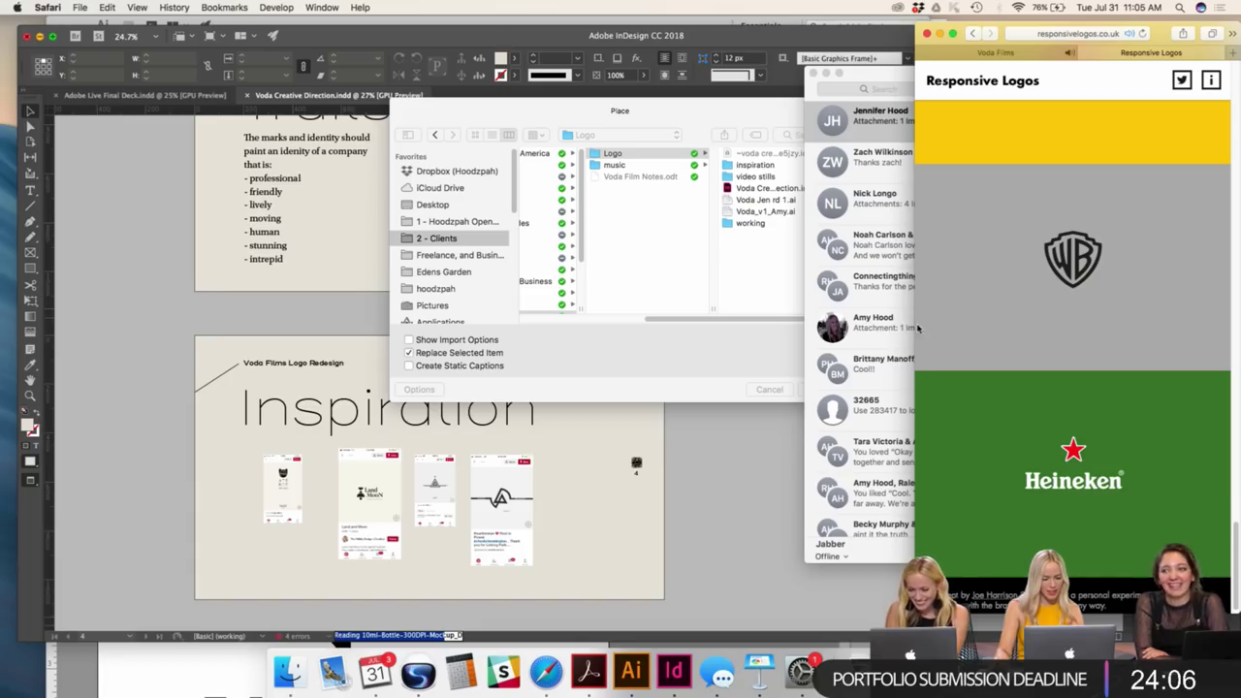
pyautogui.moveTo(915, 326); pyautogui.dragTo(513, 321)
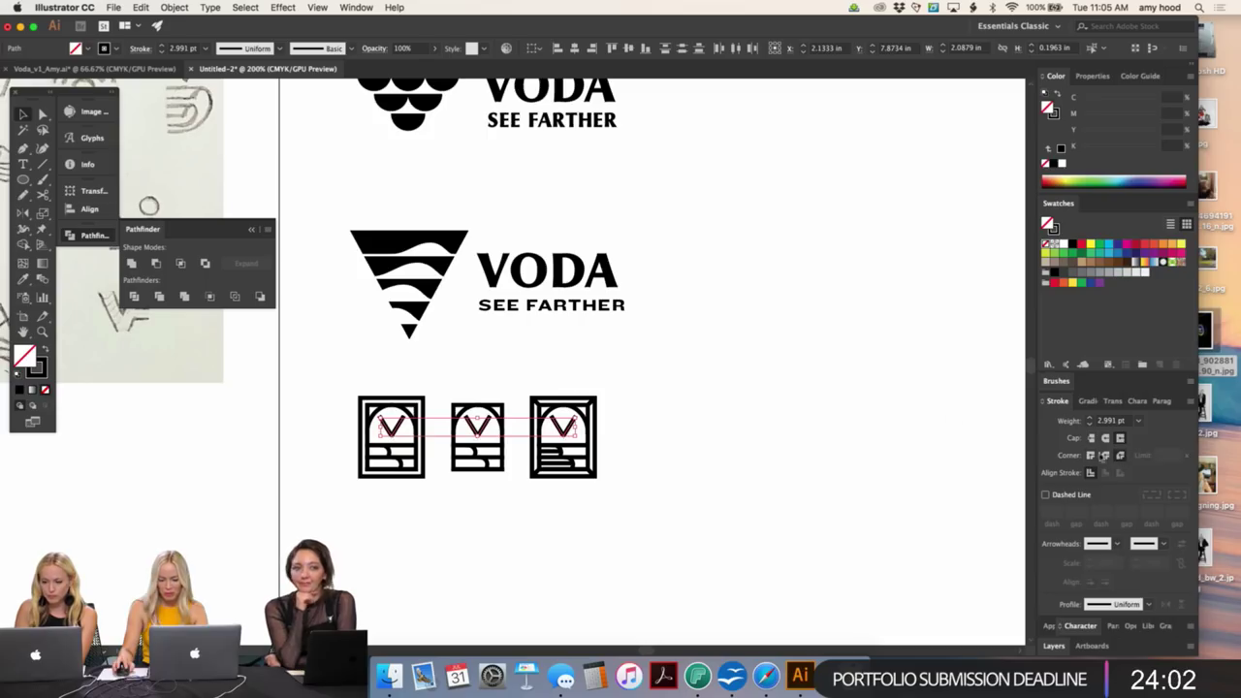
pyautogui.click(690, 375)
pyautogui.press('super+equal')
pyautogui.press('super+equal')
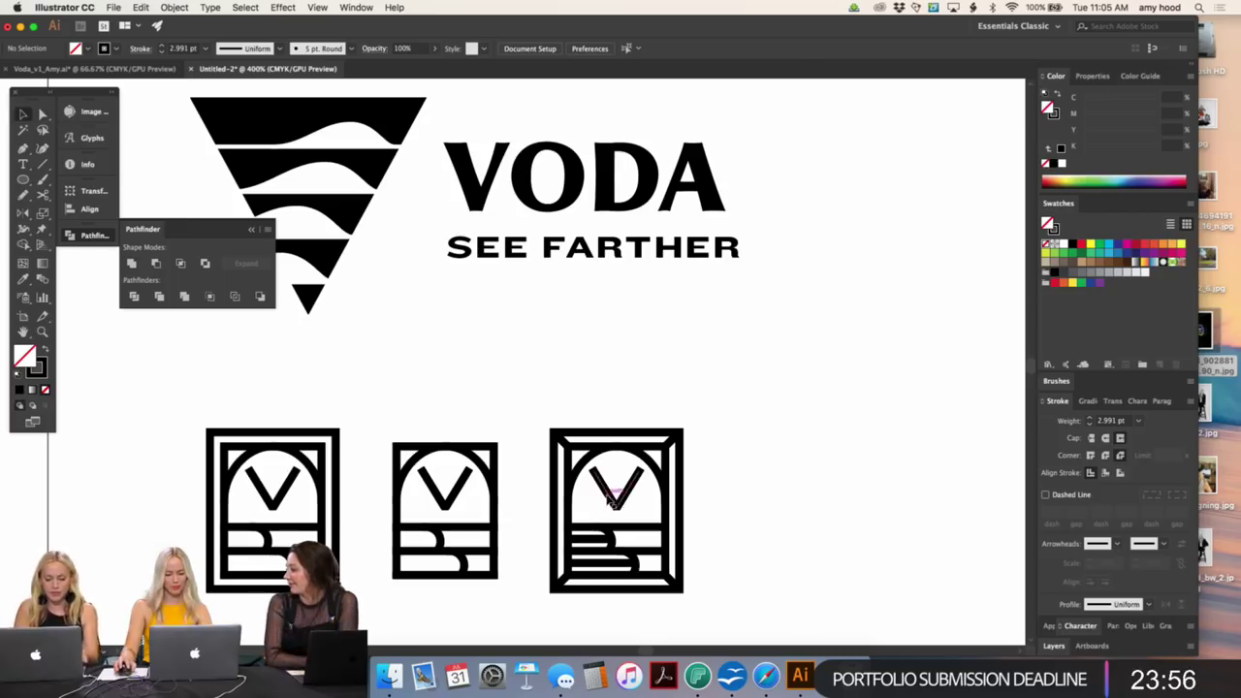
pyautogui.click(620, 505)
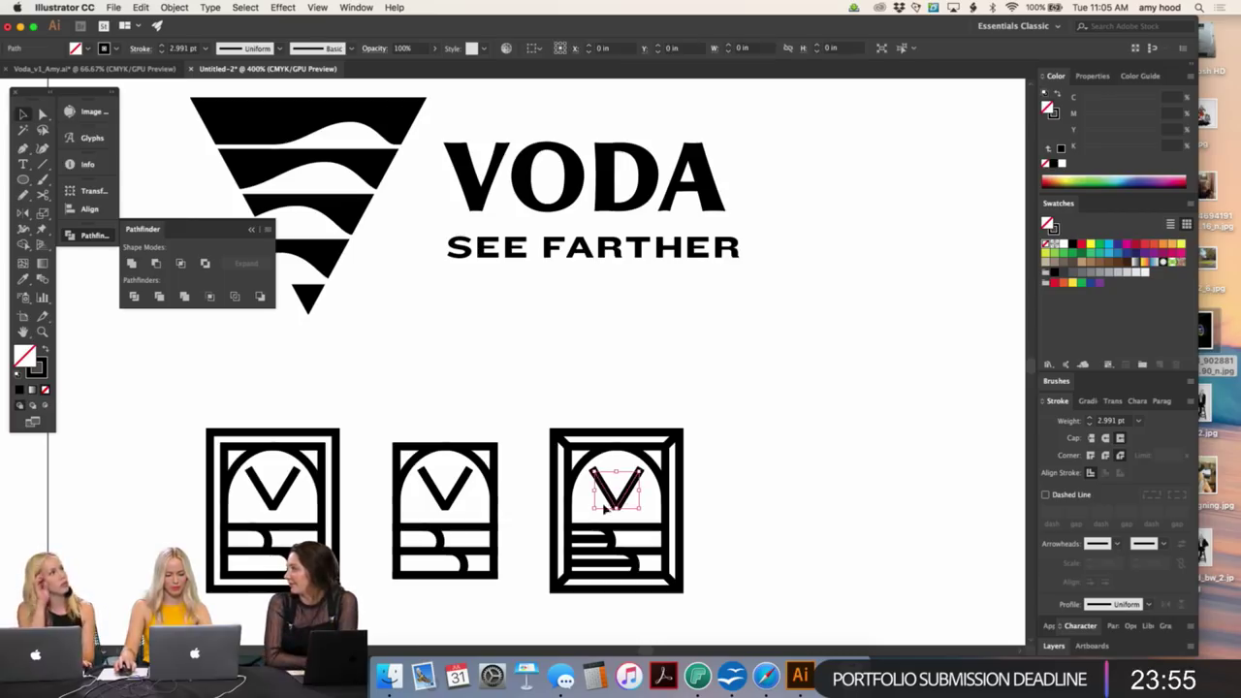
pyautogui.keyDown('shift'); pyautogui.click(443, 505); pyautogui.keyUp('shift')
pyautogui.keyDown('shift'); pyautogui.click(289, 488); pyautogui.keyUp('shift')
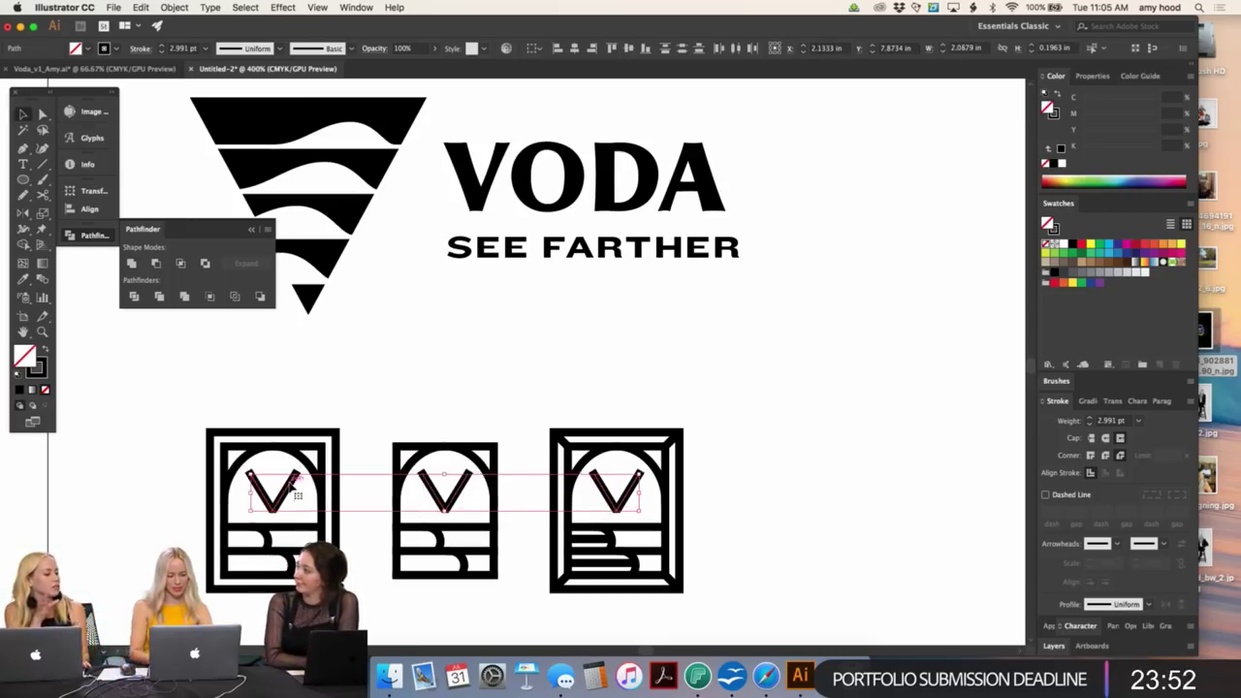
pyautogui.click(776, 378)
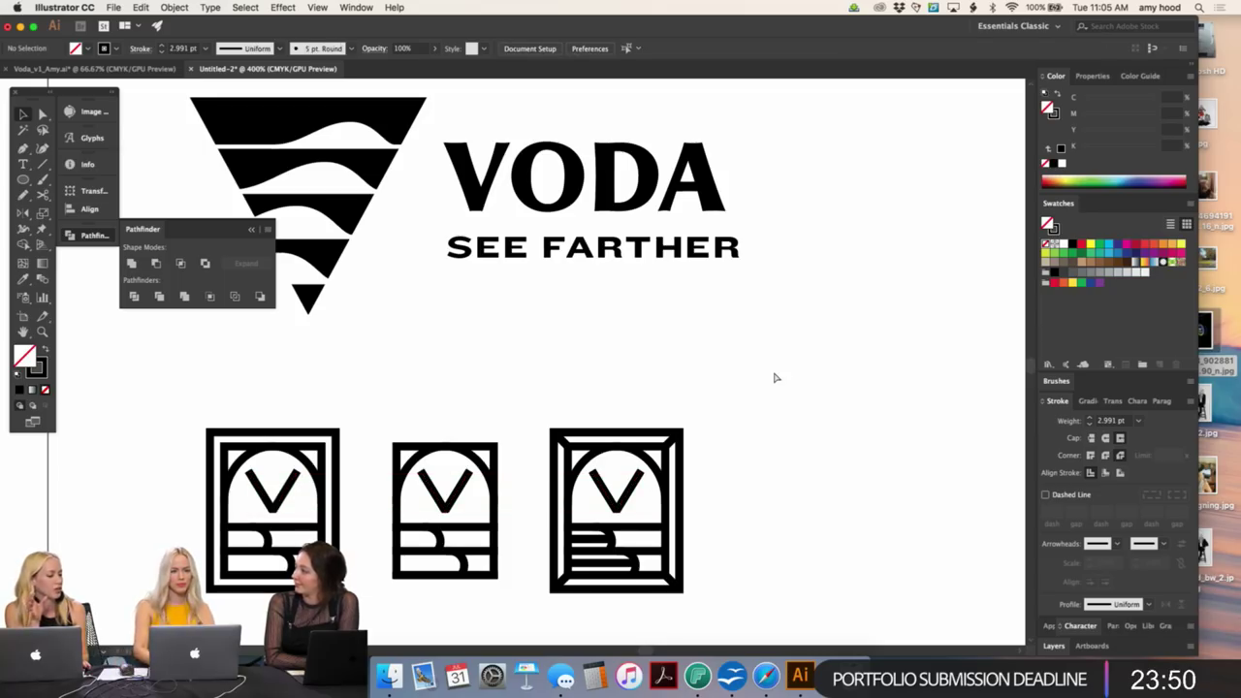
pyautogui.press('super+minus')
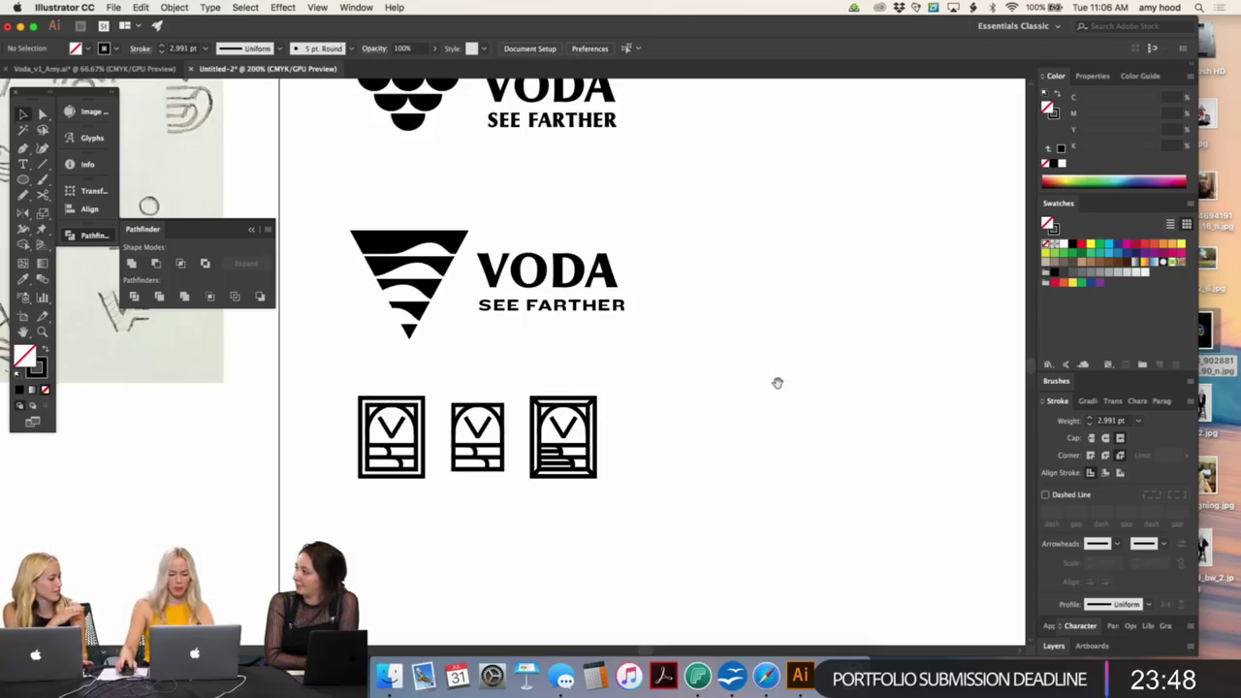
pyautogui.scroll(3, 767, 355)
pyautogui.click(558, 333)
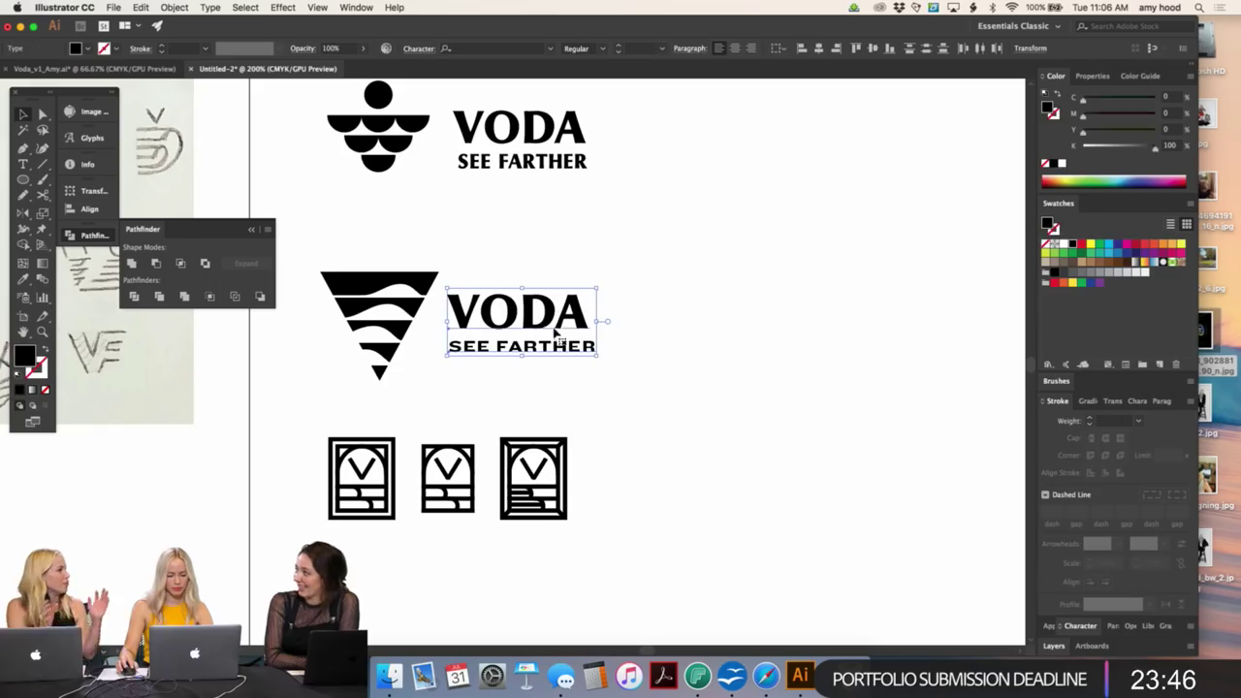
pyautogui.moveTo(557, 333); pyautogui.dragTo(726, 496)
pyautogui.click(807, 407)
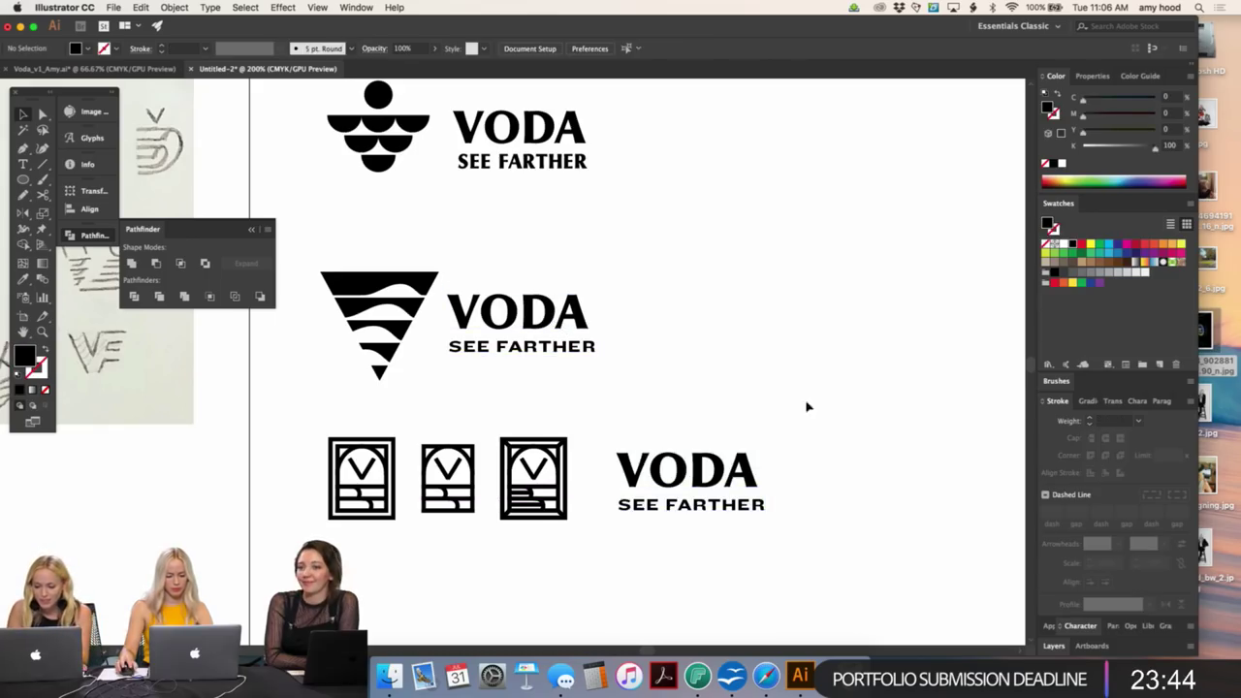
pyautogui.click(726, 500)
pyautogui.press('Delete')
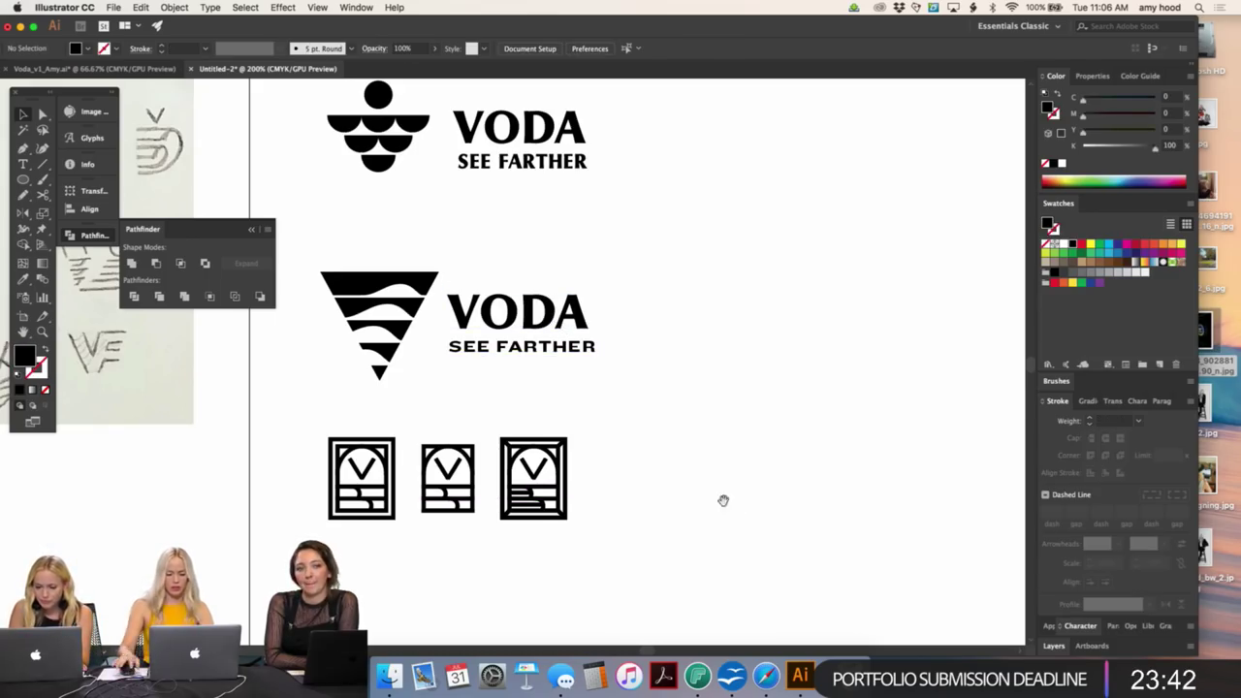
pyautogui.moveTo(723, 500); pyautogui.dragTo(670, 385)
pyautogui.press('super+equal')
pyautogui.press('super+equal')
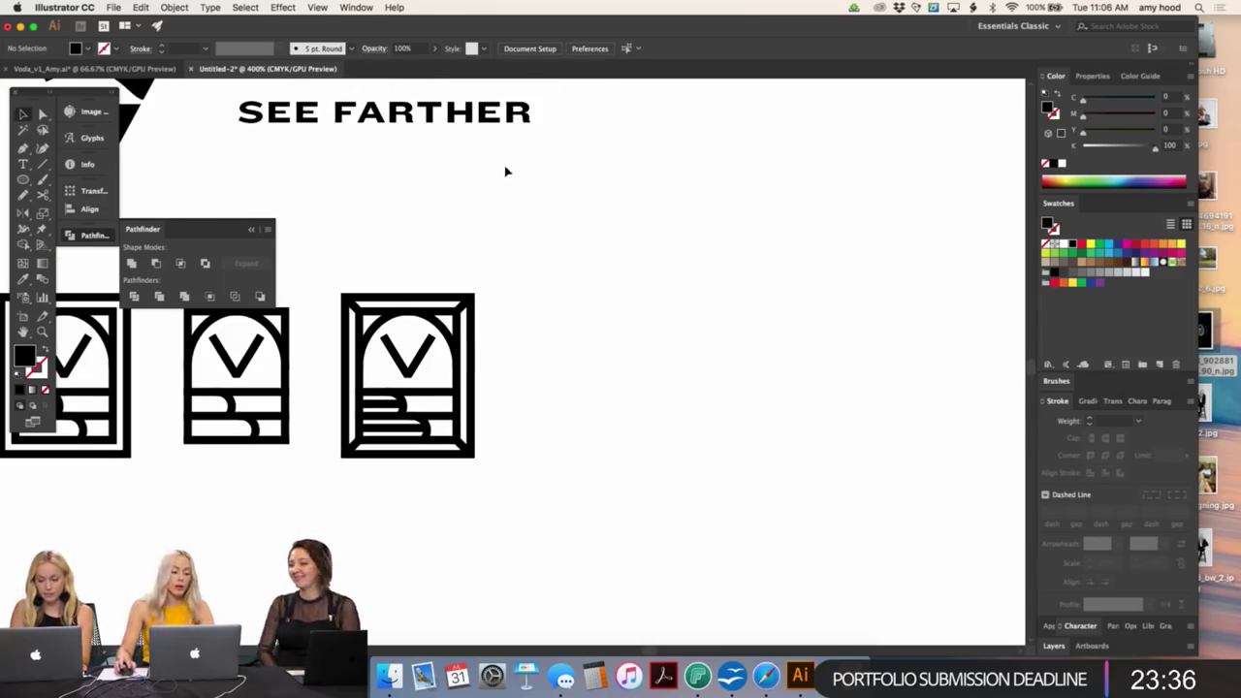
pyautogui.moveTo(509, 167); pyautogui.dragTo(547, 259)
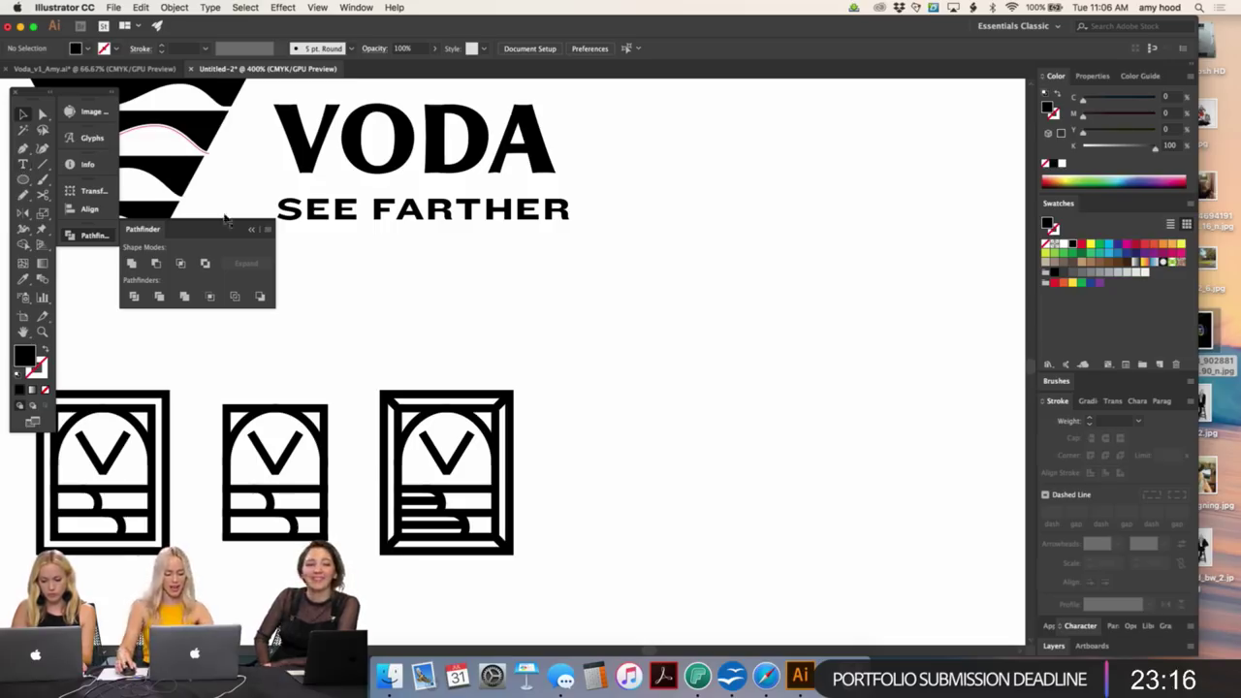
pyautogui.scroll(5, 784, 305)
pyautogui.hscroll(-3, 784, 305)
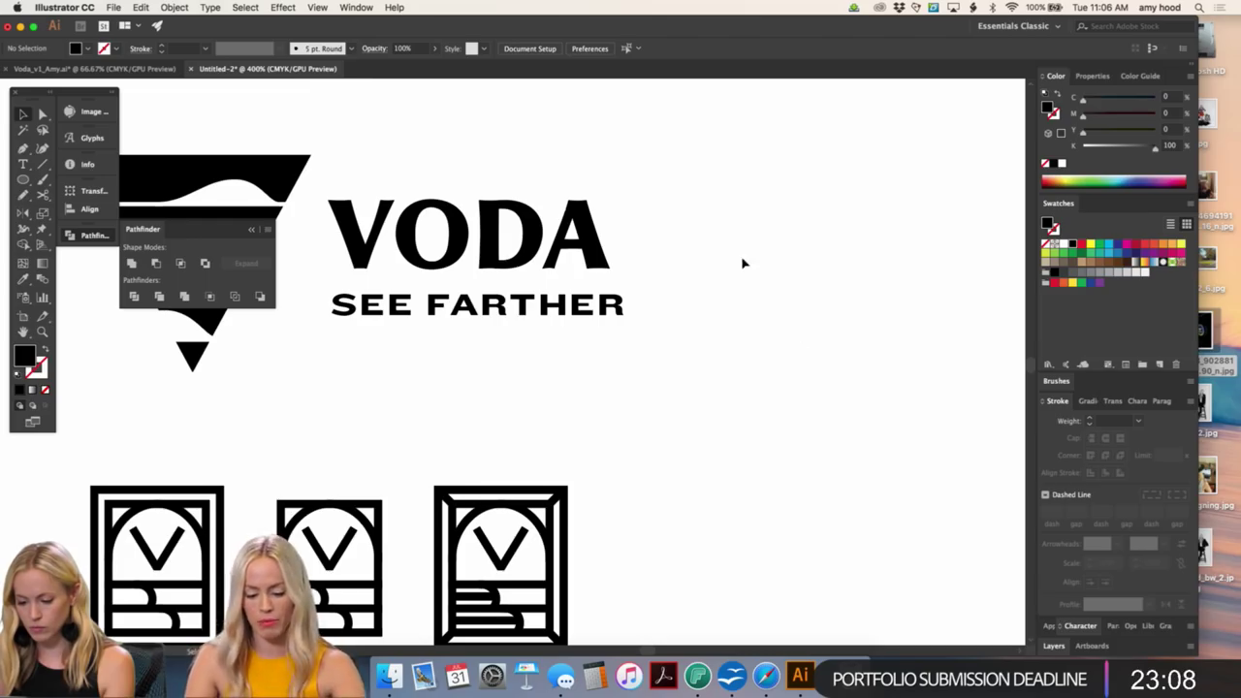
pyautogui.hscroll(-2, 743, 262)
pyautogui.scroll(1, 743, 263)
pyautogui.moveTo(719, 189); pyautogui.dragTo(609, 338)
pyautogui.press('super+minus')
pyautogui.press('super+minus')
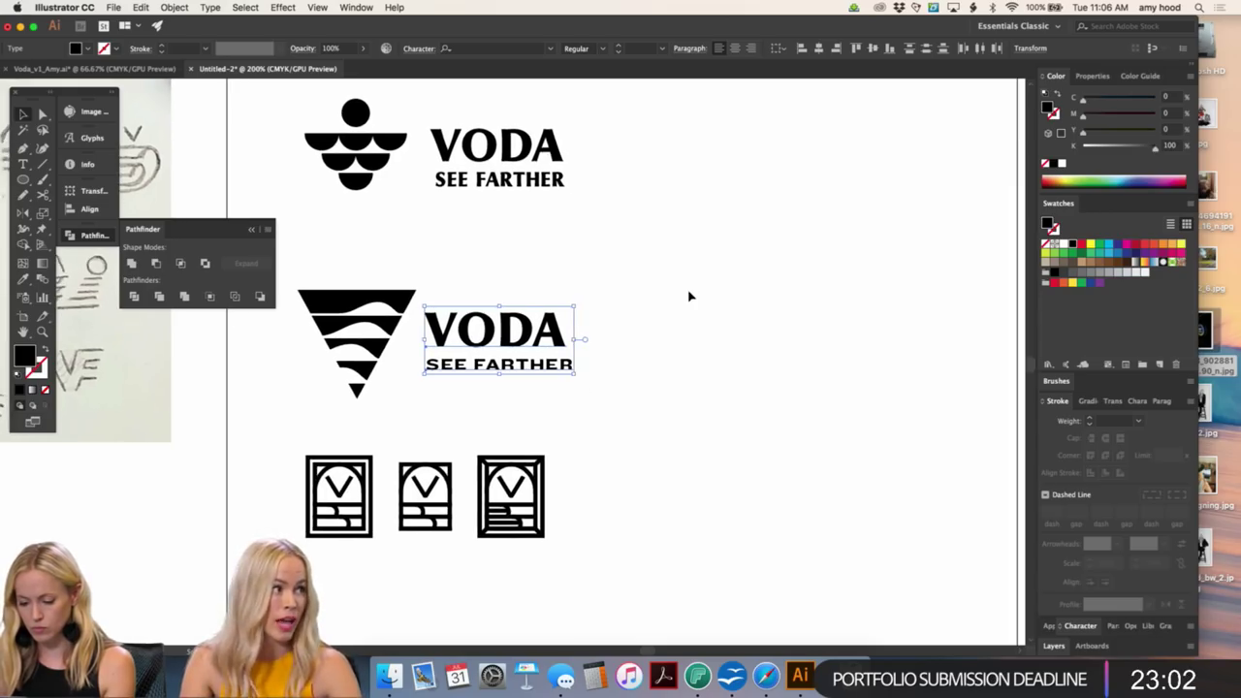
pyautogui.click(689, 295)
pyautogui.click(527, 376)
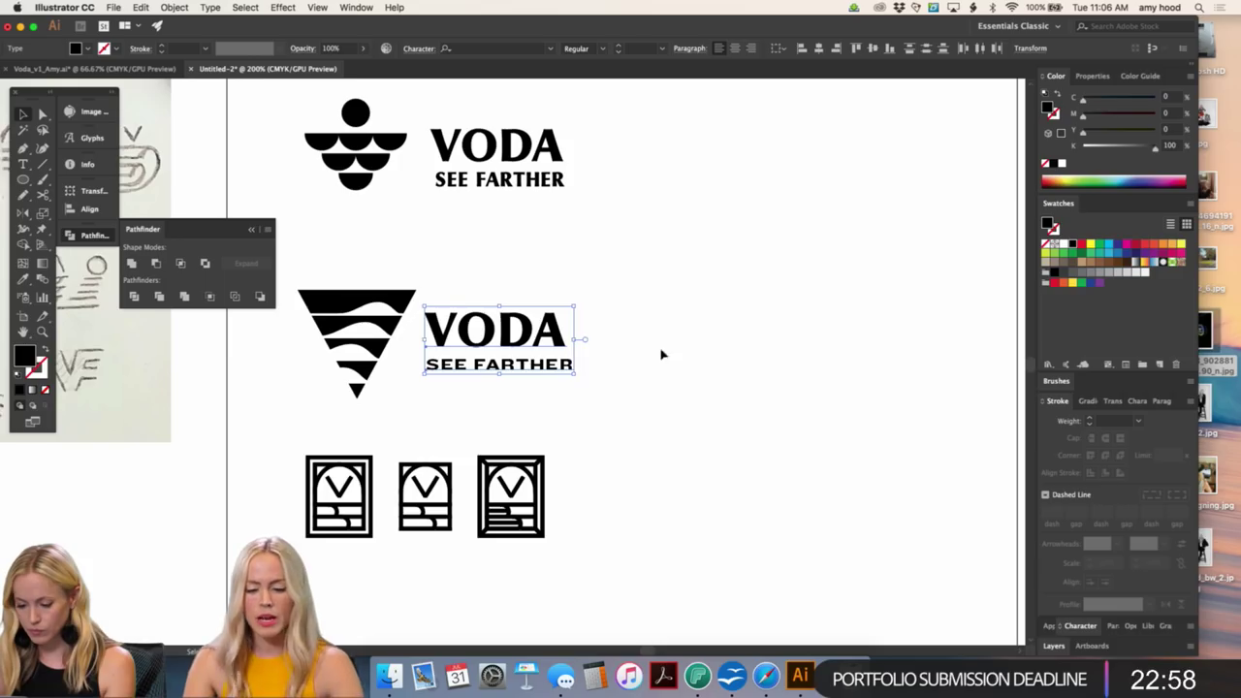
pyautogui.click(742, 336)
pyautogui.scroll(5, 732, 378)
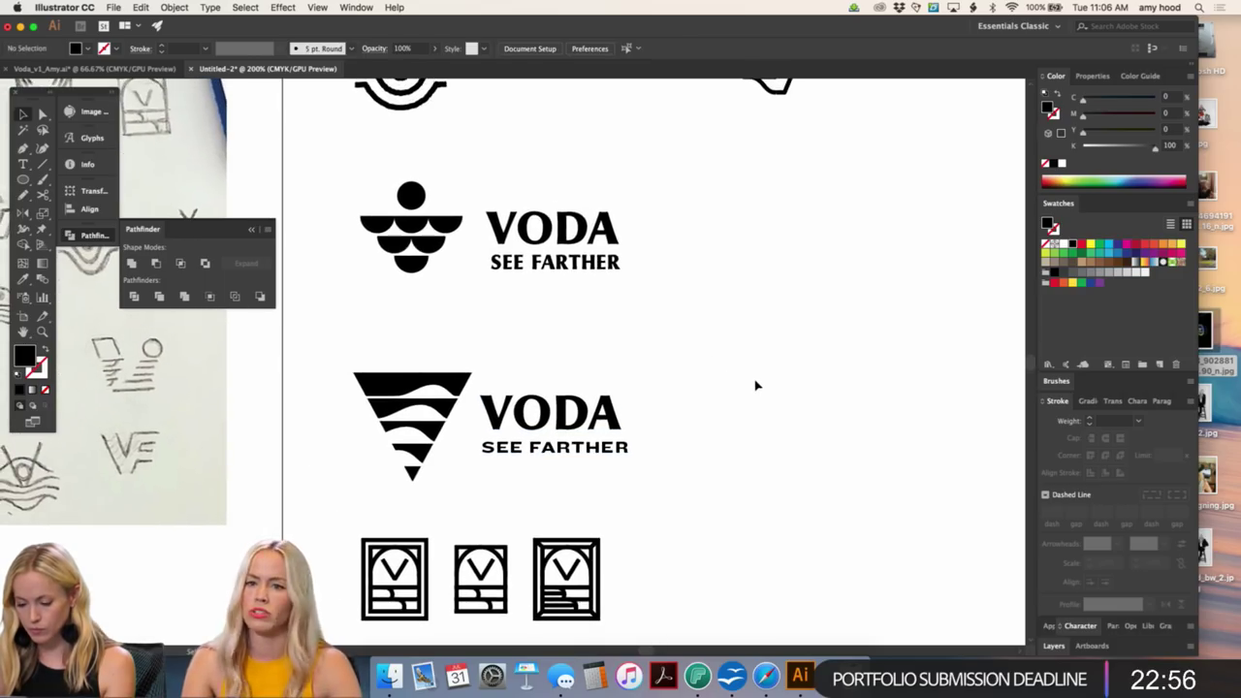
pyautogui.scroll(3, 758, 386)
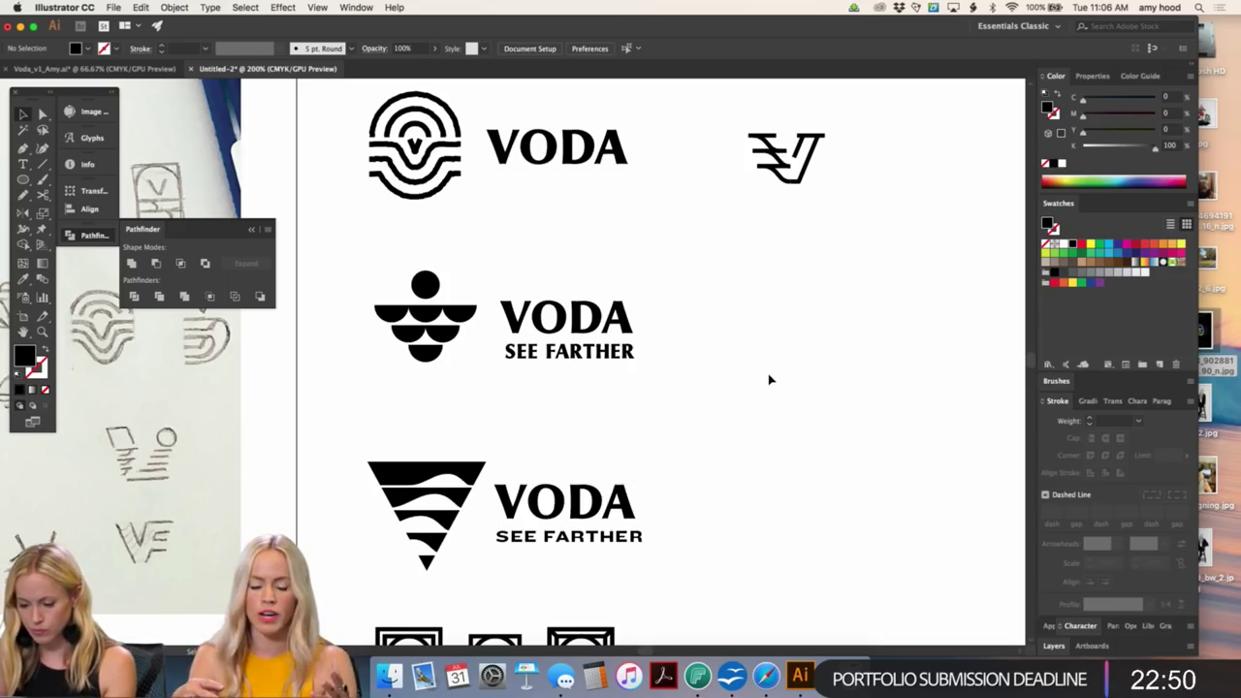
# - Select the VODA text beside the arched mark and zoom closely into its letters
pyautogui.click(611, 173)
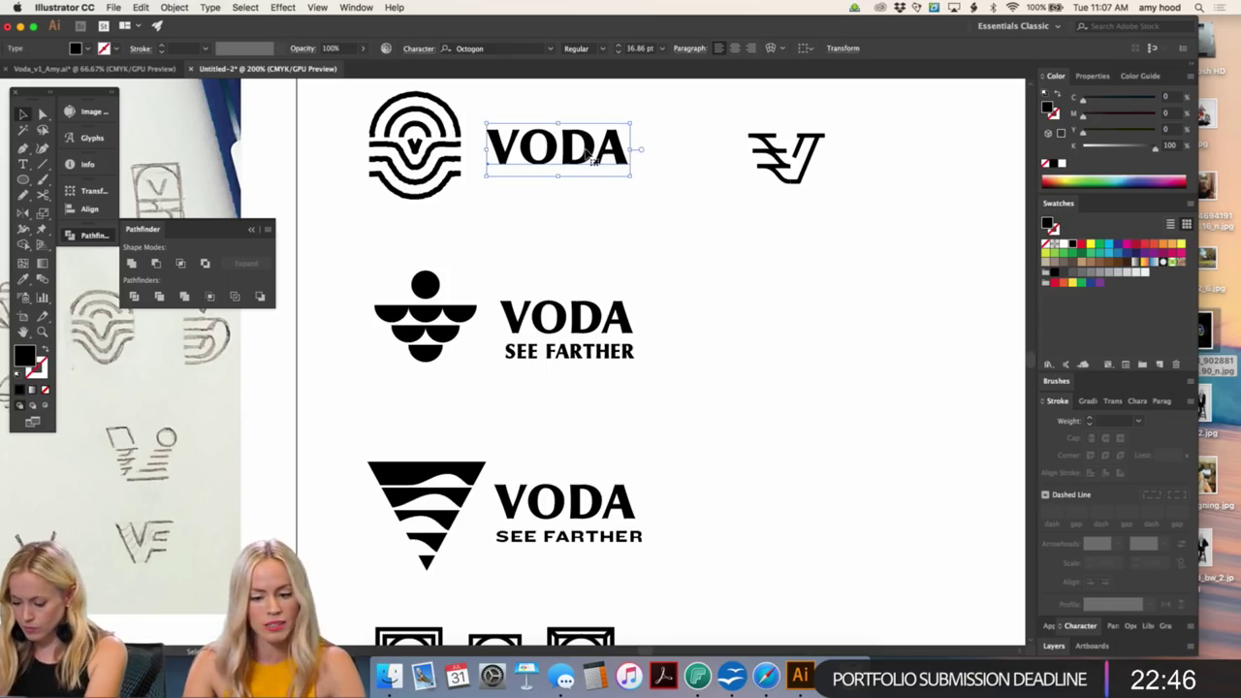
pyautogui.press('z')
pyautogui.moveTo(643, 123); pyautogui.dragTo(909, 188)
pyautogui.click(473, 216)
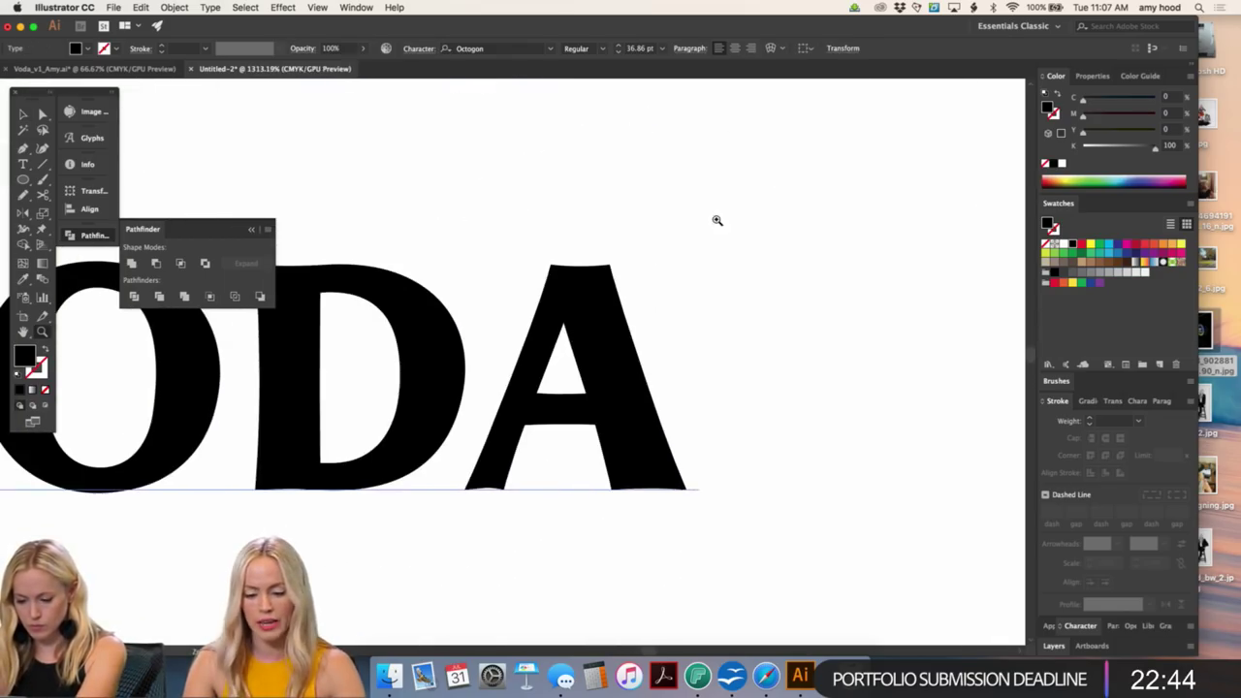
# - Reselect the VODA text object and convert it with Type > Create Outlines
pyautogui.press('p')
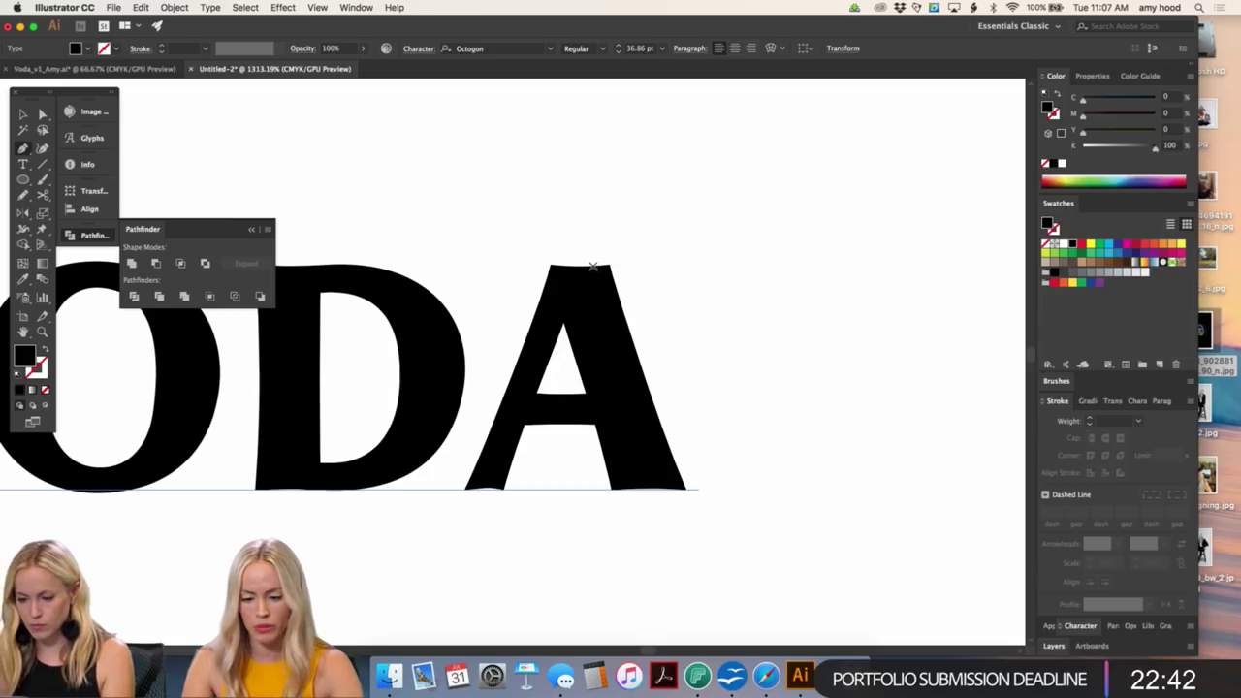
pyautogui.press('v')
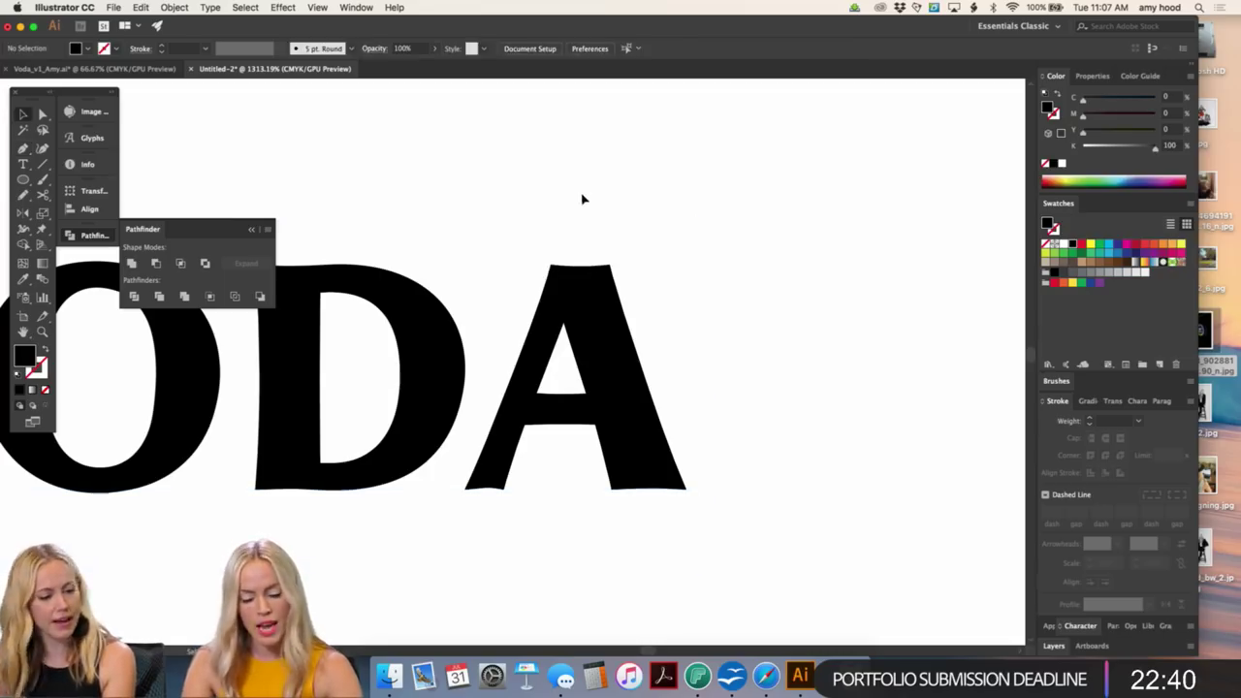
pyautogui.click(592, 291)
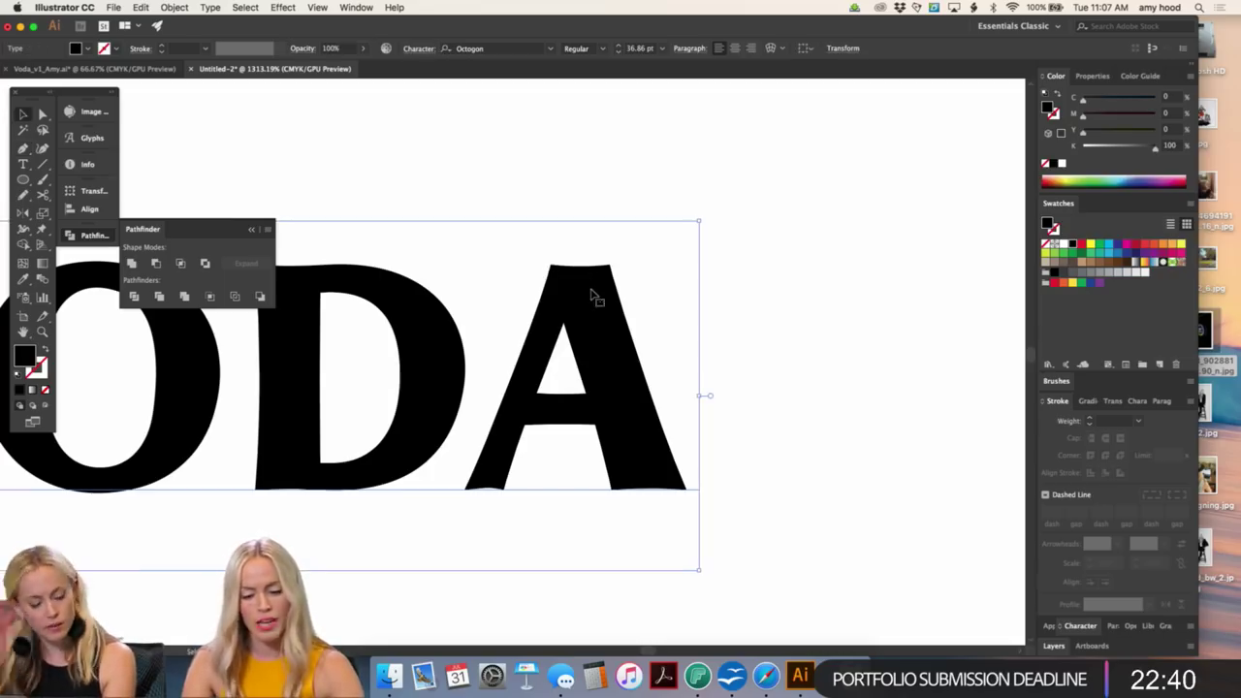
pyautogui.click(210, 8)
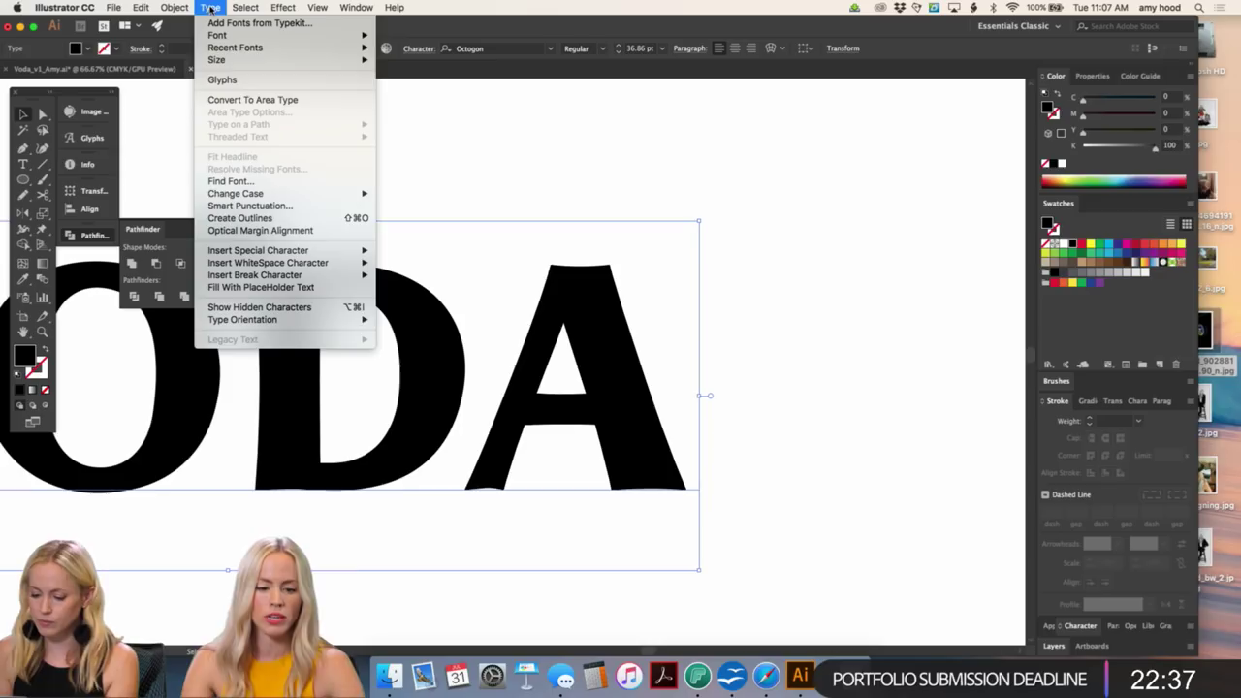
pyautogui.click(262, 218)
# - Pick out anchor points on the outlined A, then zoom out to see the whole VODA wordmark
pyautogui.press('a')
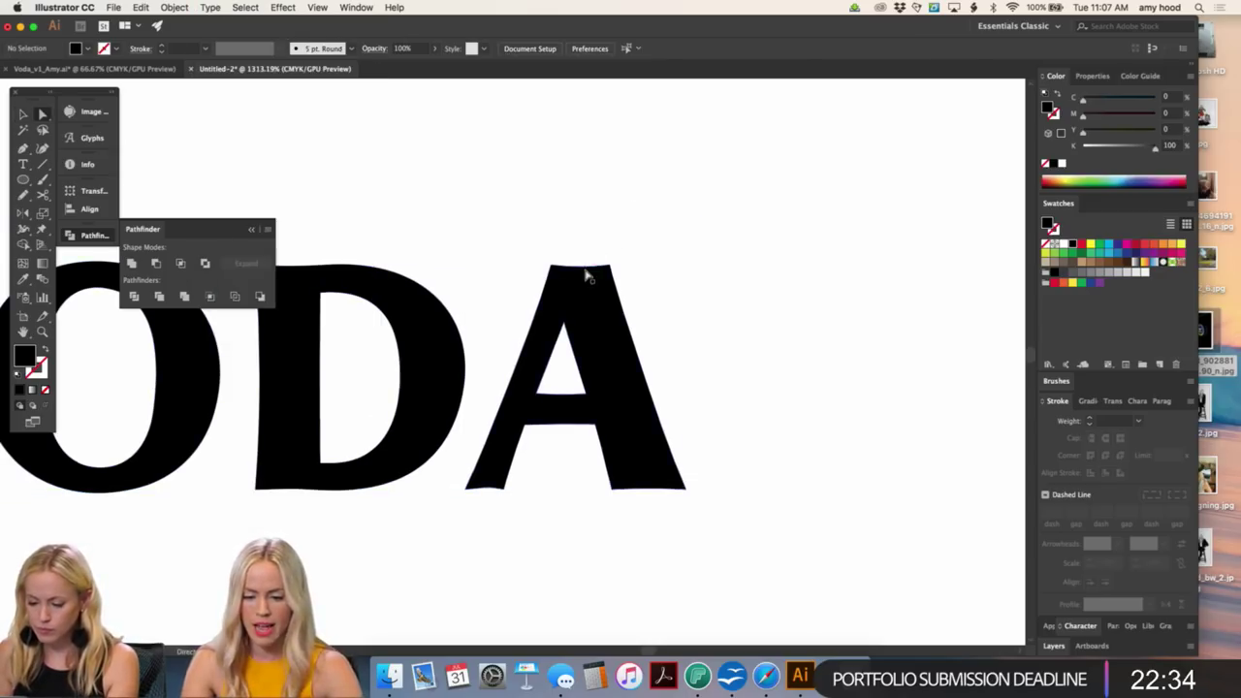
pyautogui.click(587, 274)
pyautogui.moveTo(630, 260); pyautogui.dragTo(593, 272)
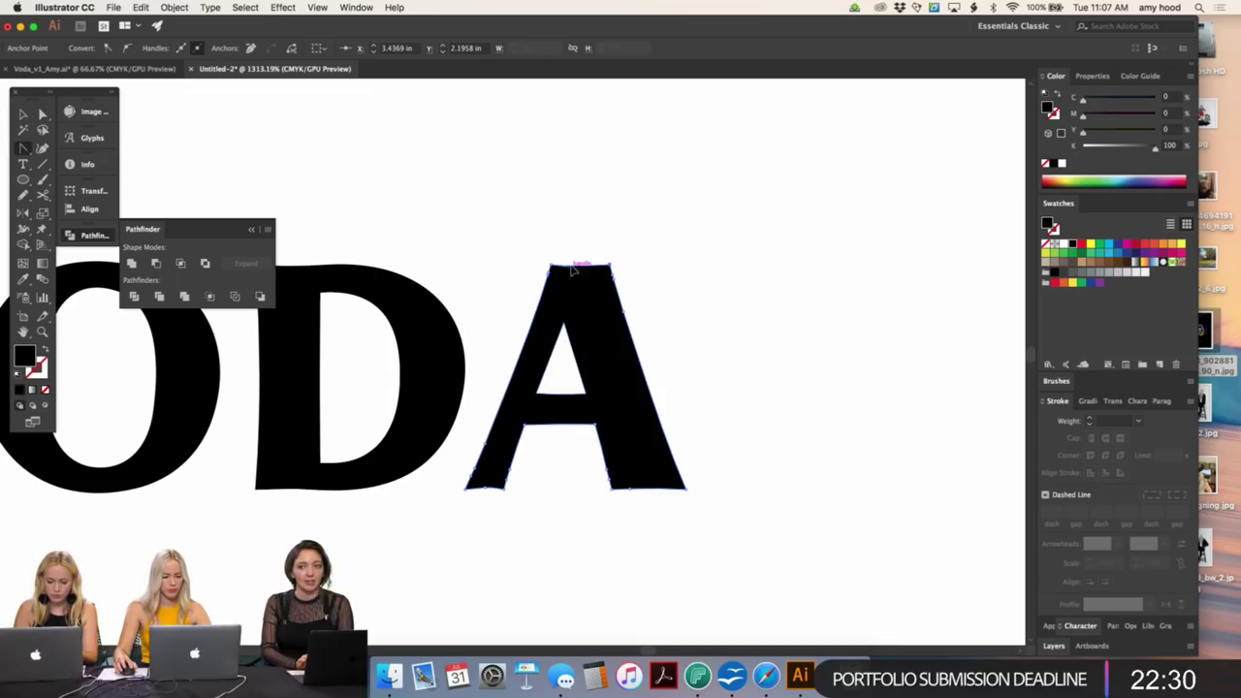
pyautogui.click(569, 267)
pyautogui.click(594, 231)
pyautogui.moveTo(593, 231); pyautogui.dragTo(679, 194)
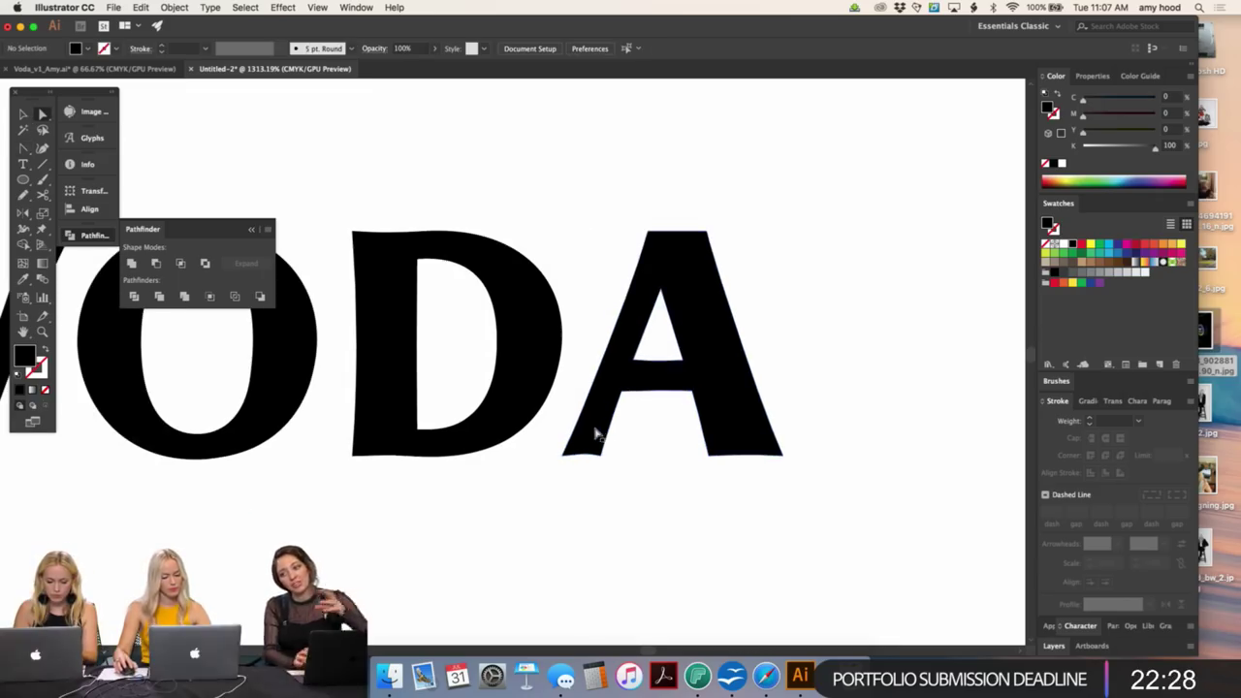
pyautogui.click(713, 291)
pyautogui.click(815, 260)
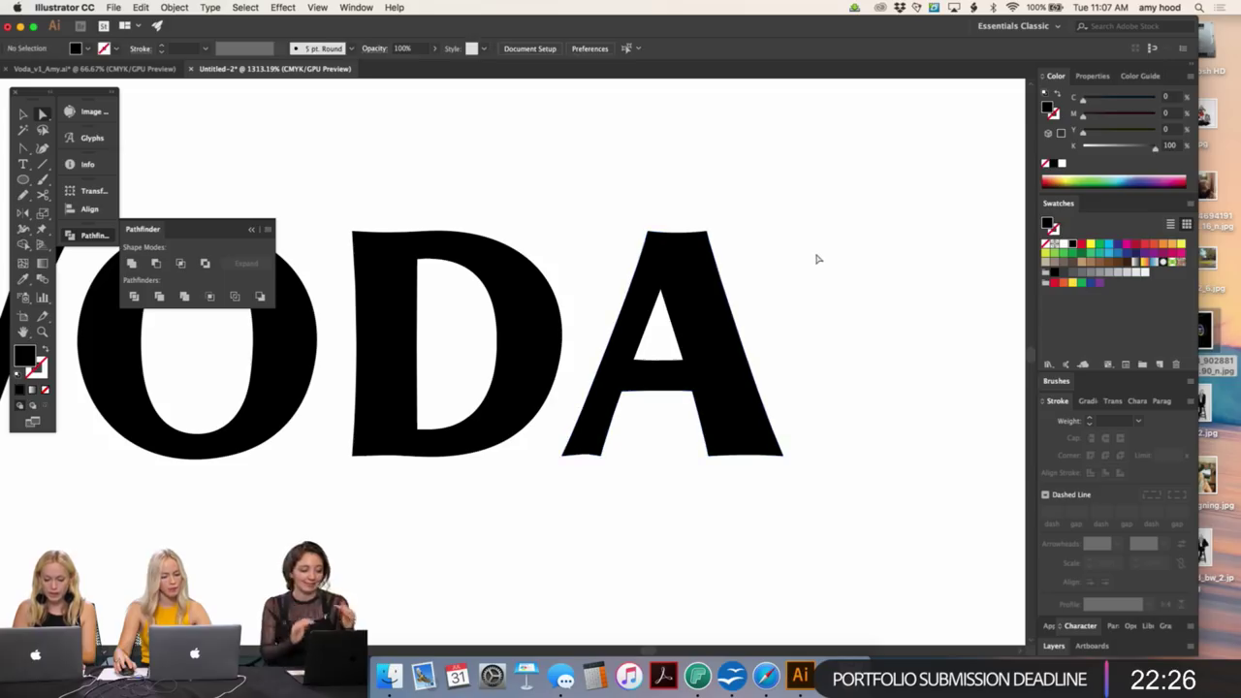
pyautogui.moveTo(826, 345); pyautogui.dragTo(922, 346)
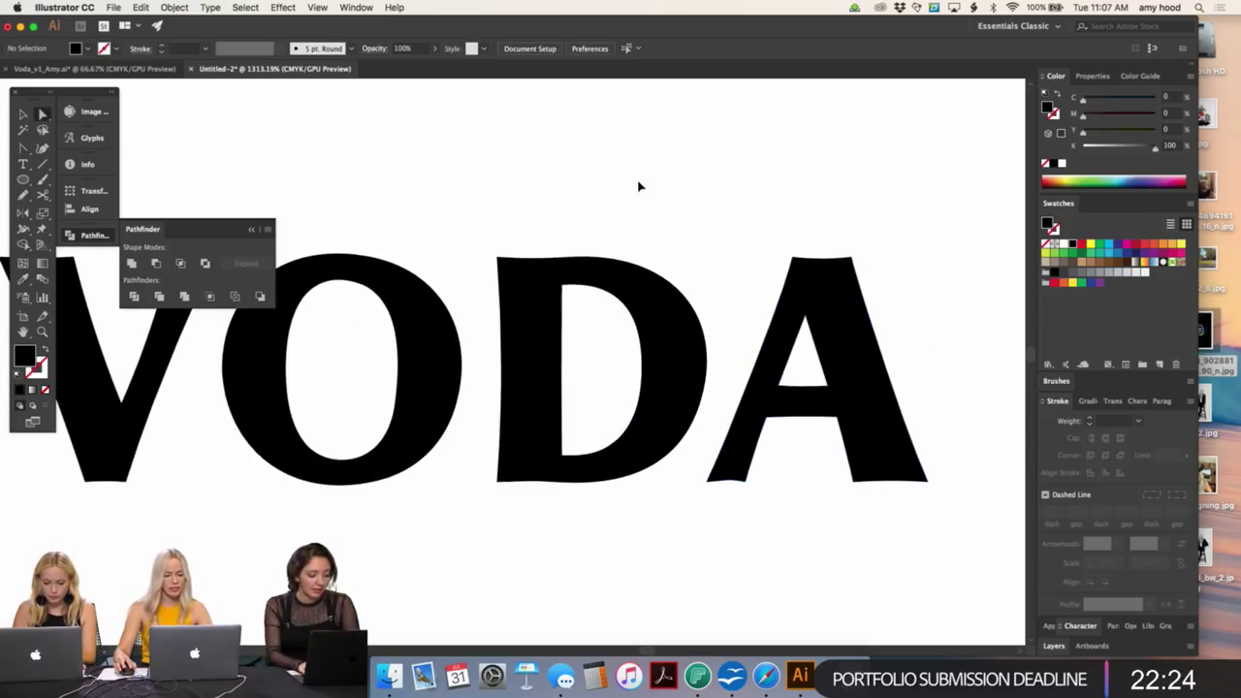
pyautogui.press('super+minus')
pyautogui.press('super+minus')
pyautogui.press('super+minus')
pyautogui.hscroll(-3, 541, 249)
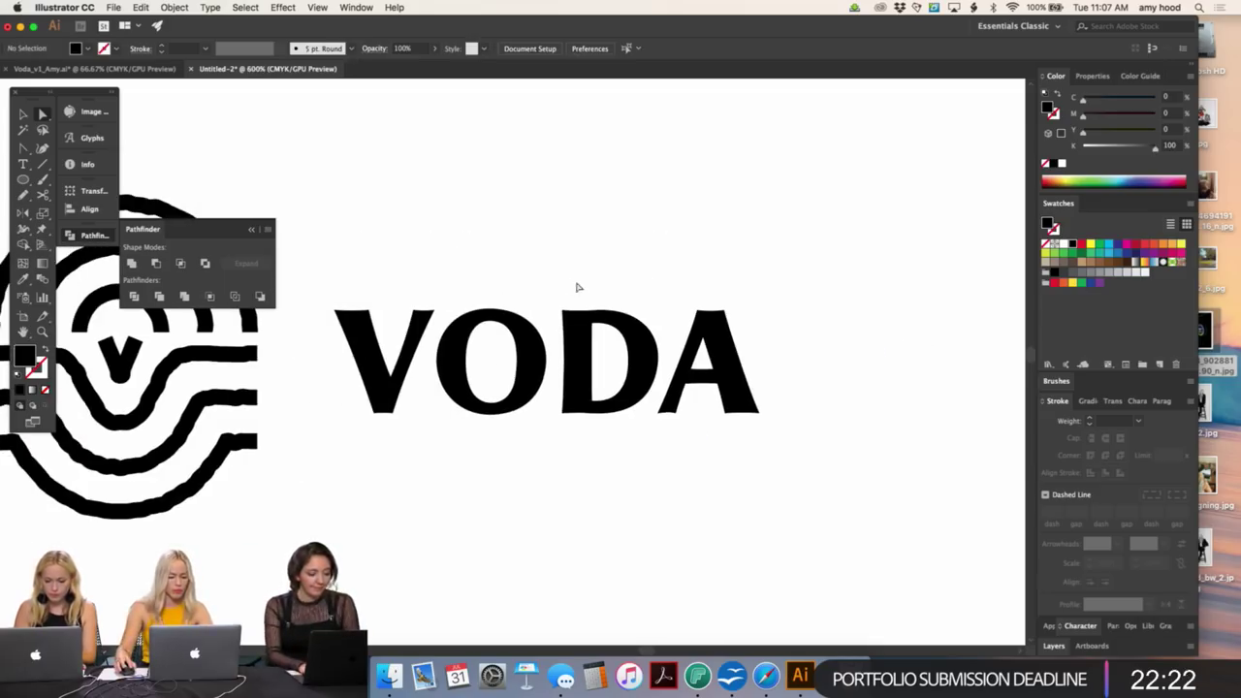
# - Nudge the D's left stem leftward and push the A's right side outward to widen it
pyautogui.moveTo(578, 283); pyautogui.dragTo(555, 440)
pyautogui.press('Left')
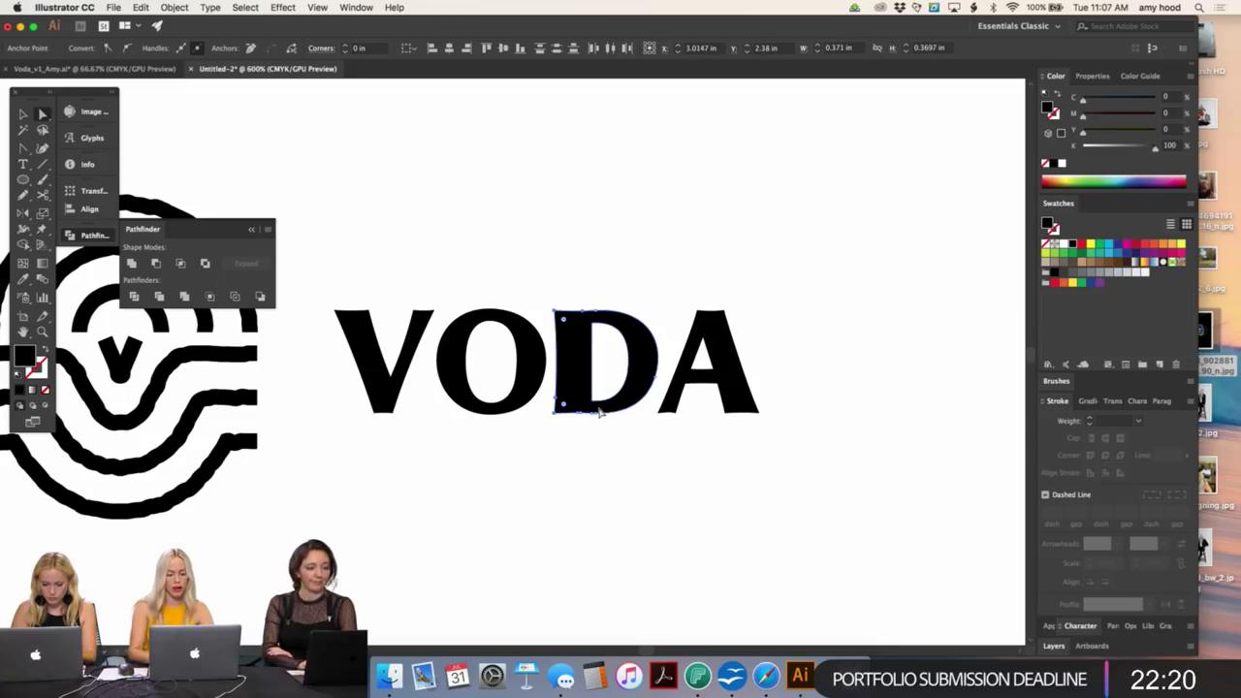
pyautogui.click(663, 372)
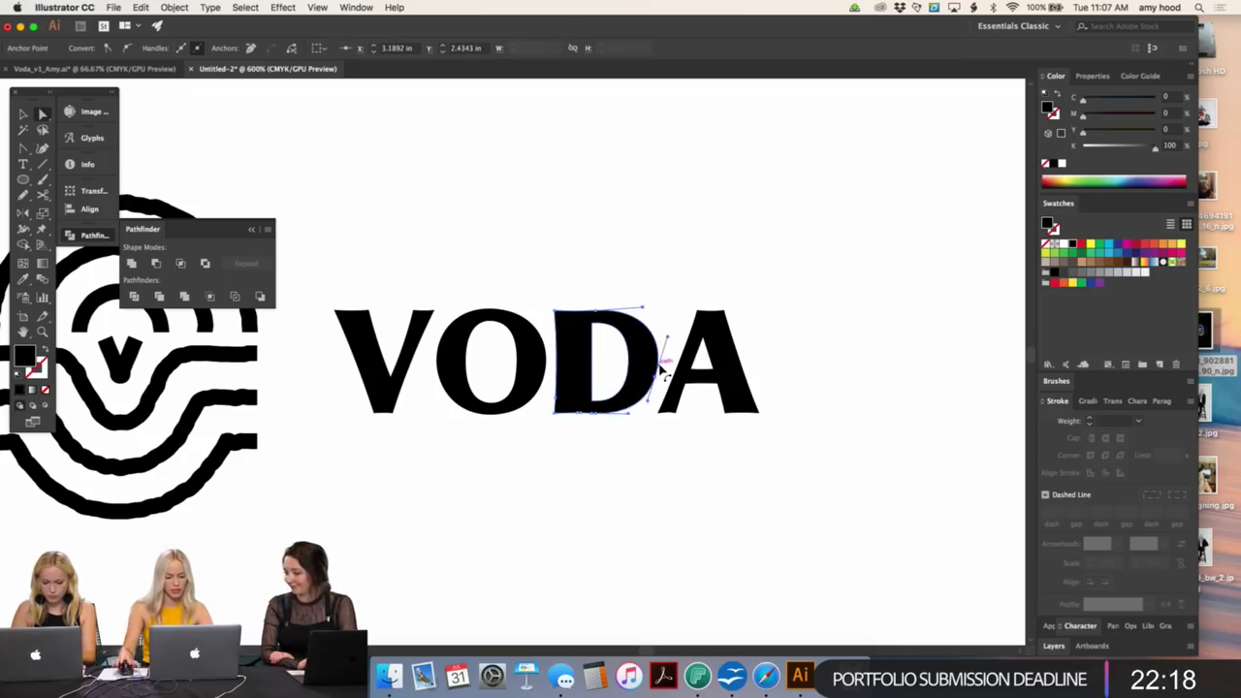
pyautogui.moveTo(762, 293); pyautogui.dragTo(724, 328)
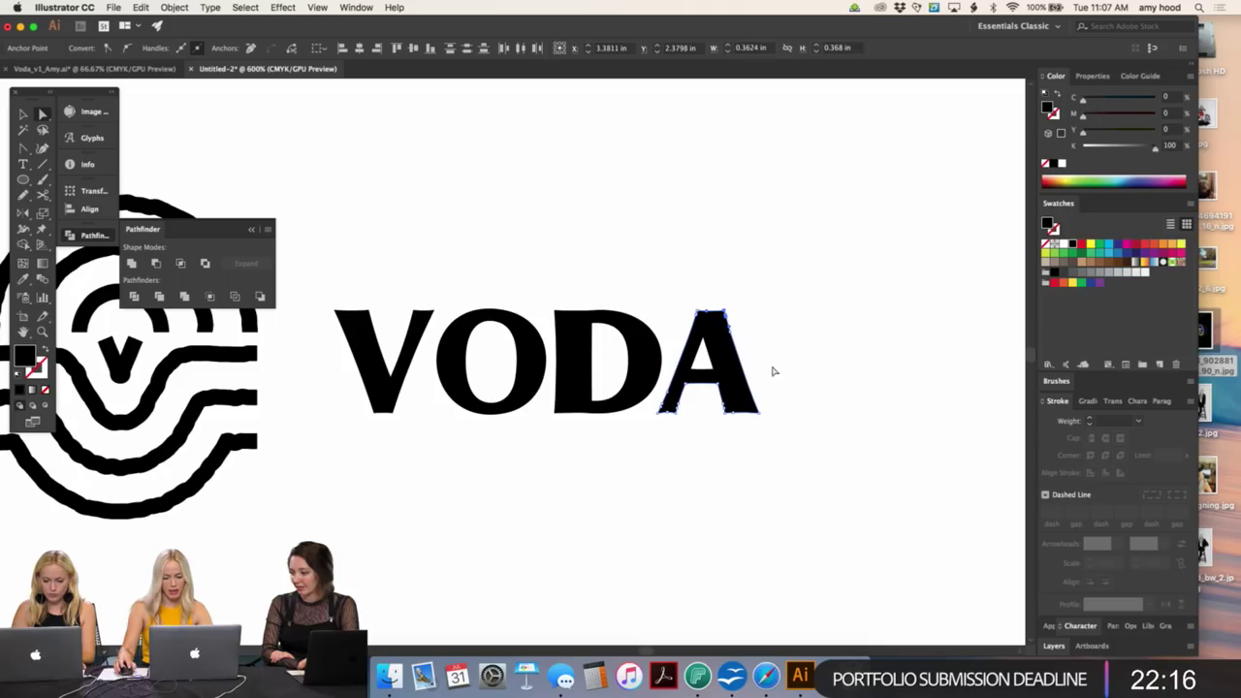
pyautogui.click(757, 425)
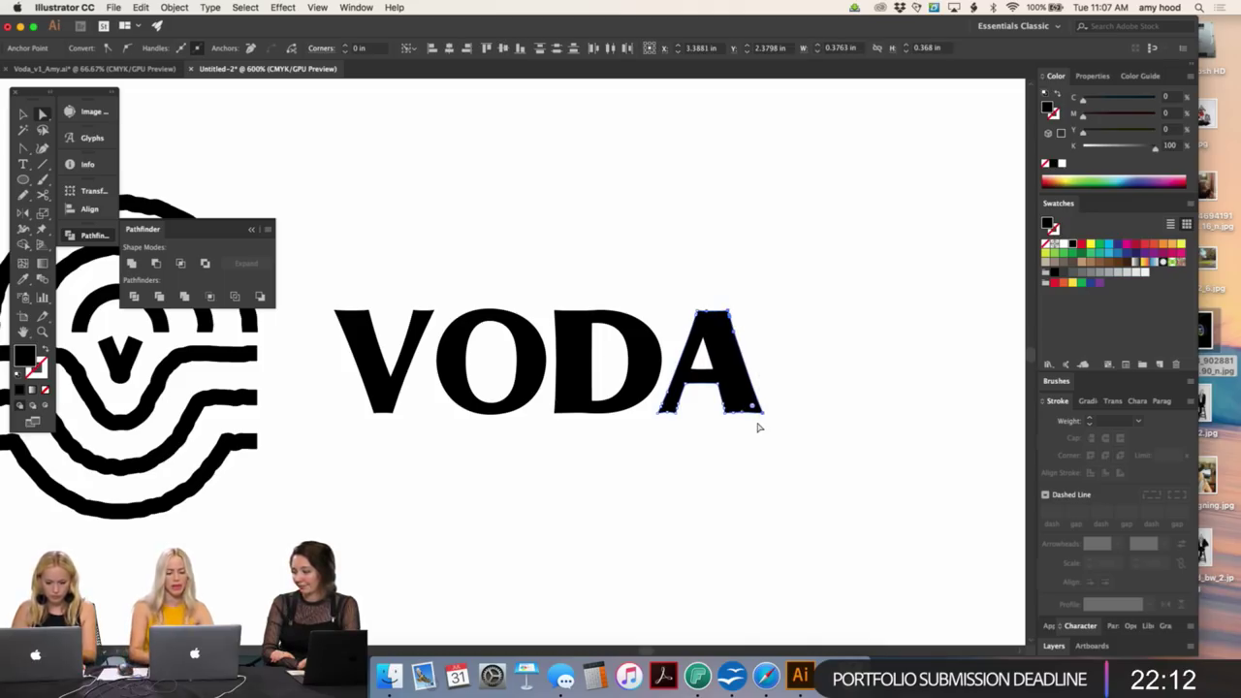
pyautogui.press('Right')
# - Shift the D and A together one nudge to the right to respace the wordmark
pyautogui.press('v')
pyautogui.moveTo(759, 268); pyautogui.dragTo(584, 403)
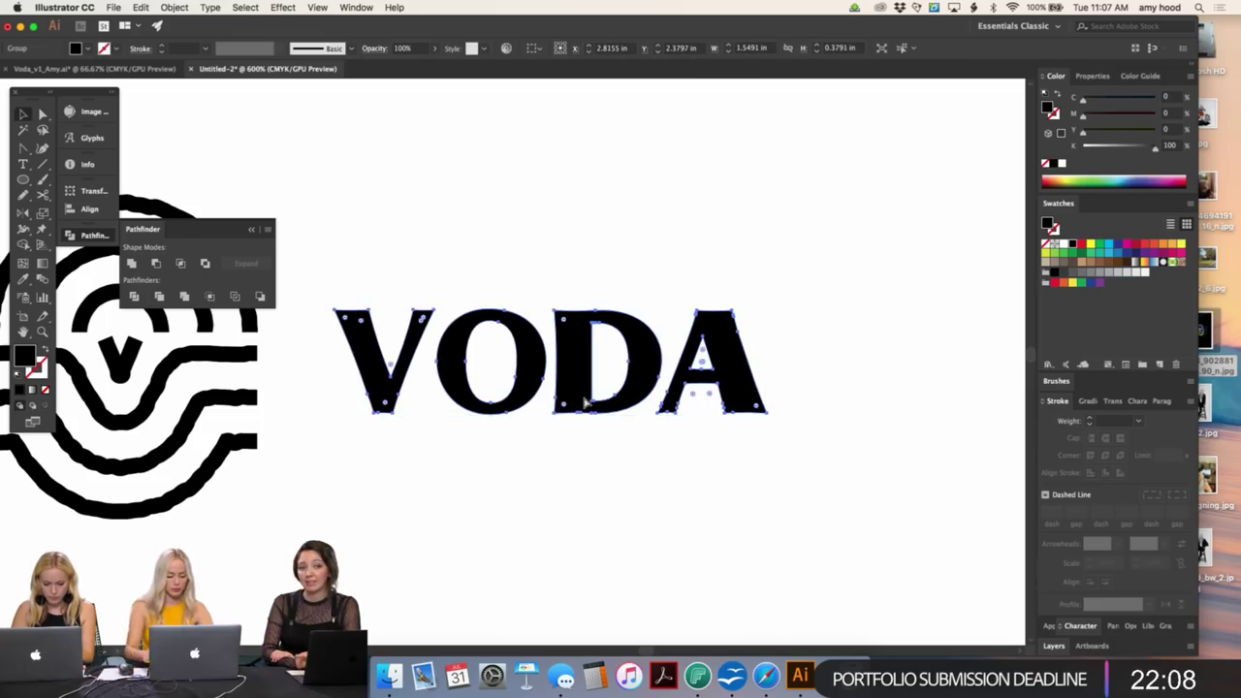
pyautogui.moveTo(810, 500); pyautogui.dragTo(590, 294)
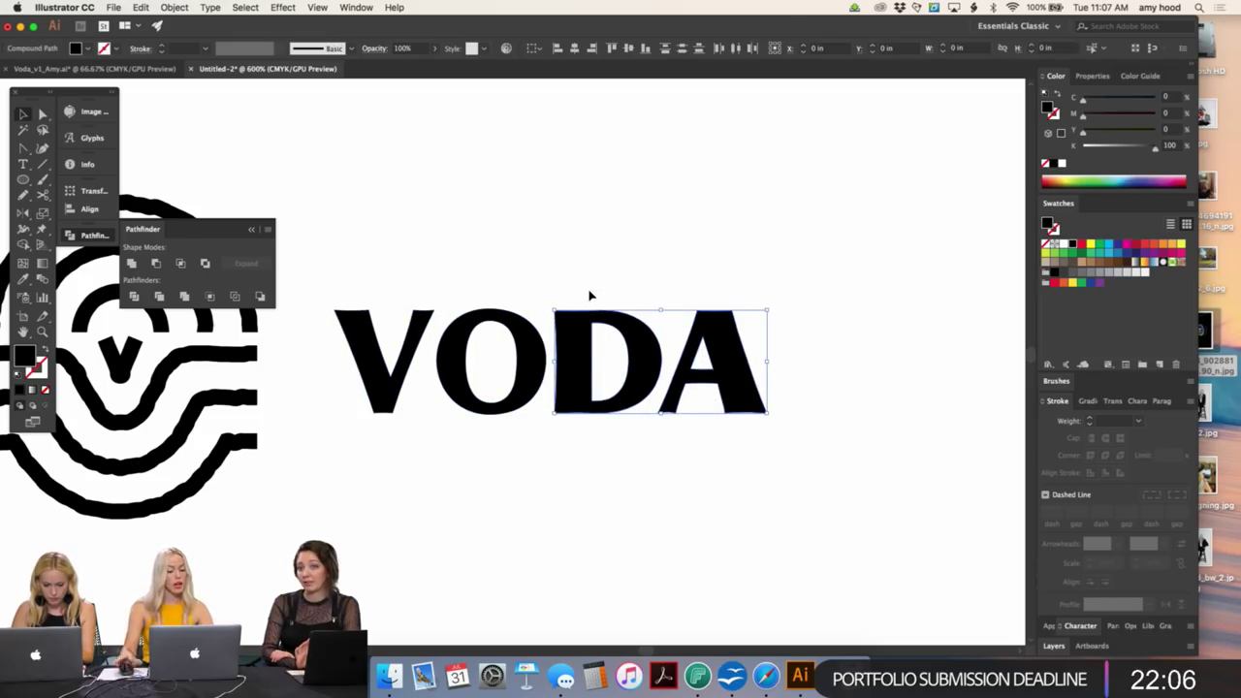
pyautogui.press('Right')
pyautogui.press('Right')
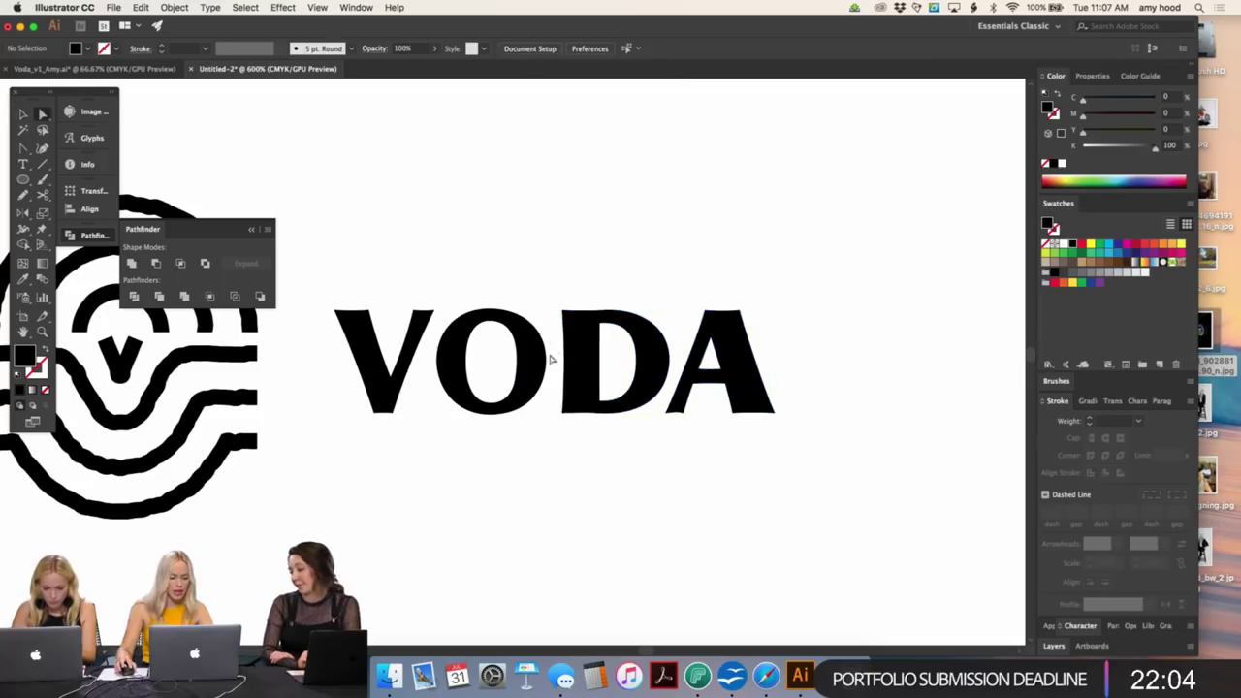
# - Widen the O by moving its left-side anchors one nudge to the left
pyautogui.click(547, 352)
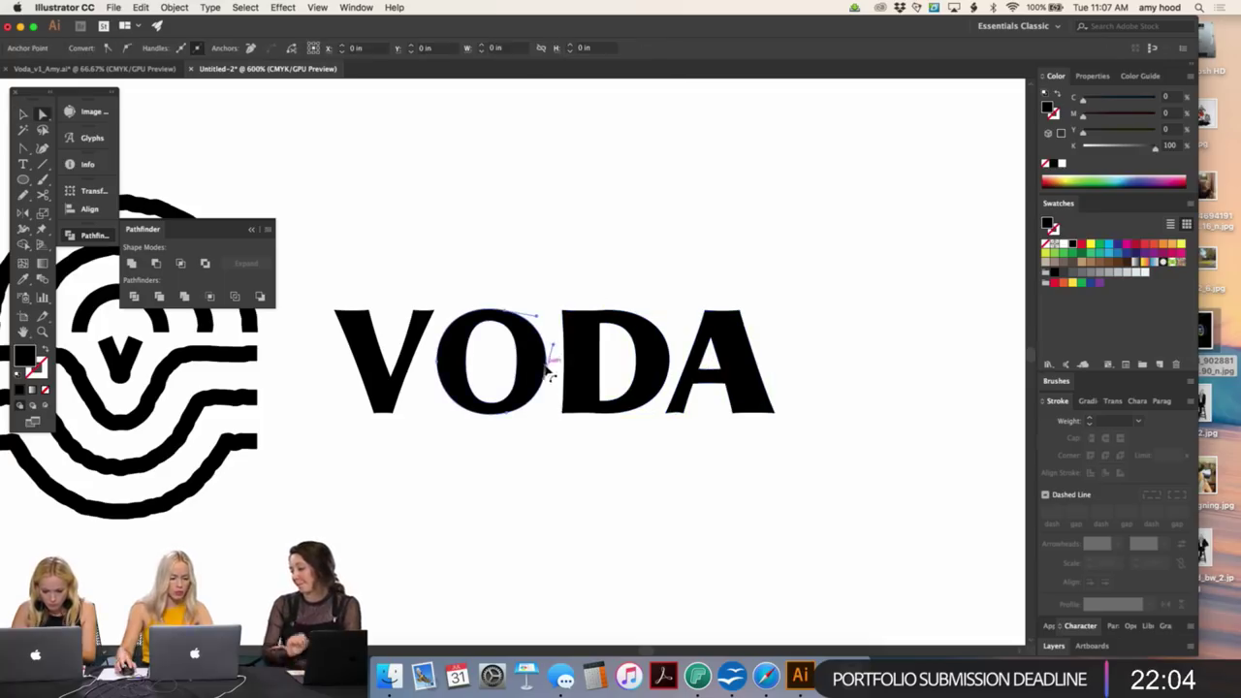
pyautogui.click(492, 310)
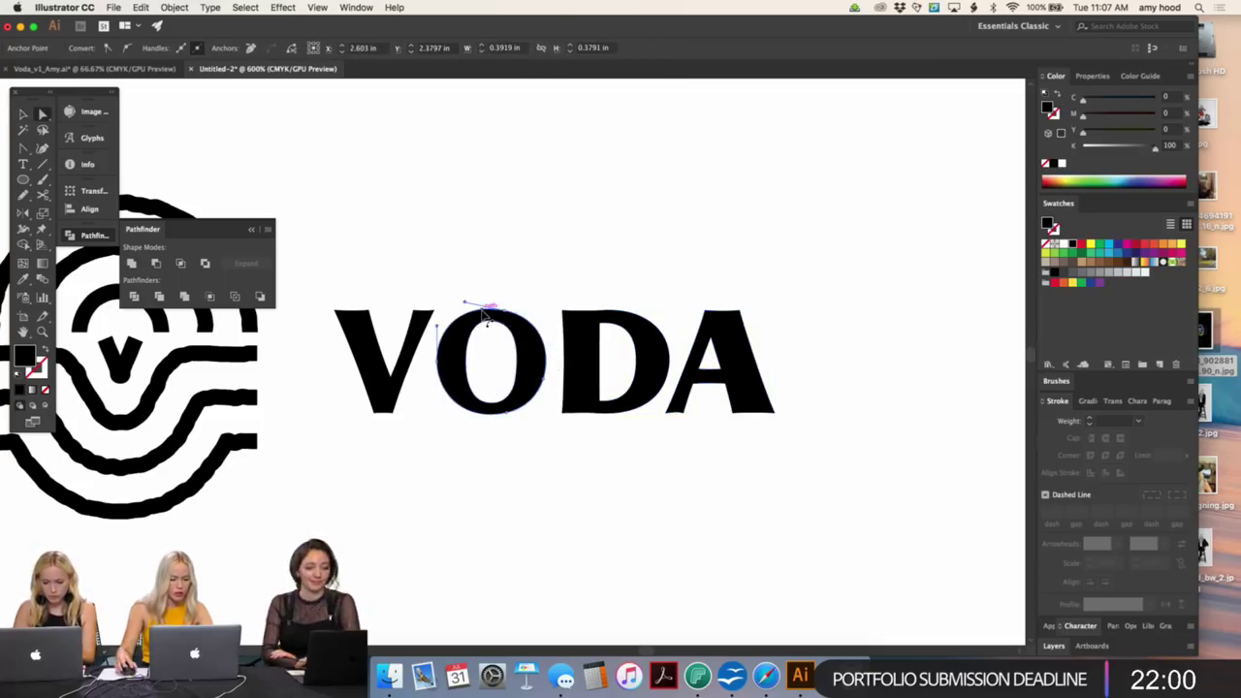
pyautogui.press('p')
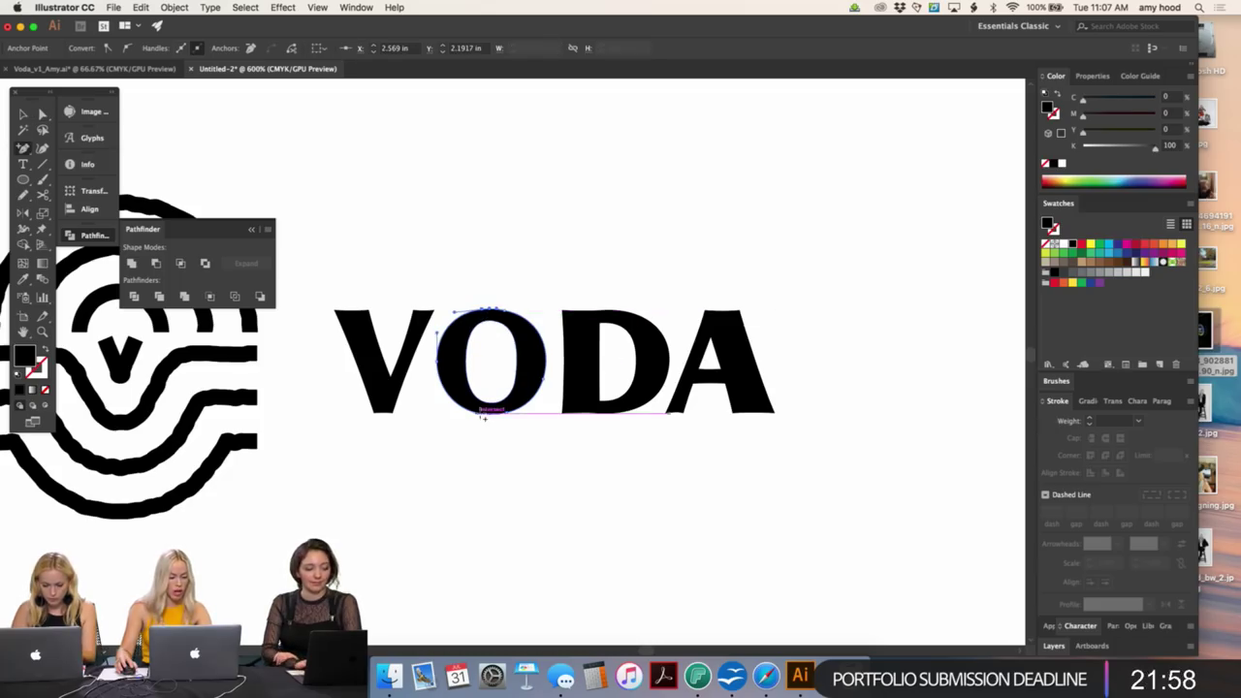
pyautogui.press('a')
pyautogui.click(514, 422)
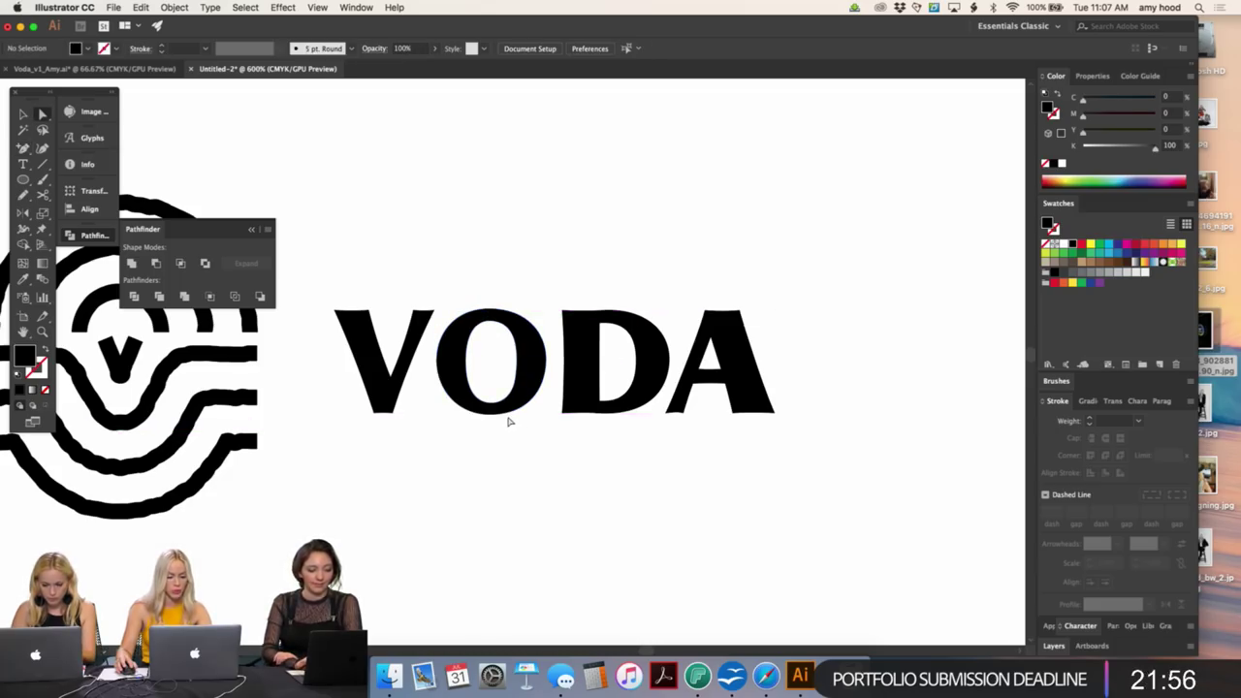
pyautogui.click(546, 388)
pyautogui.click(529, 361)
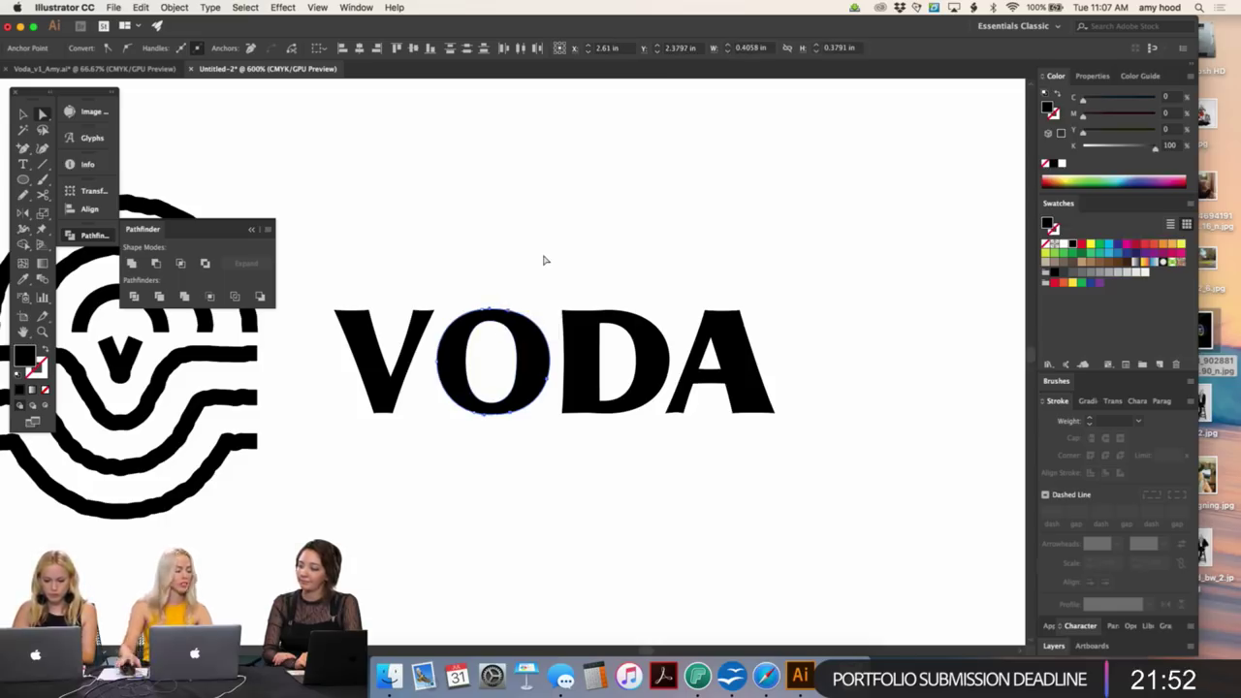
pyautogui.click(510, 180)
pyautogui.click(462, 328)
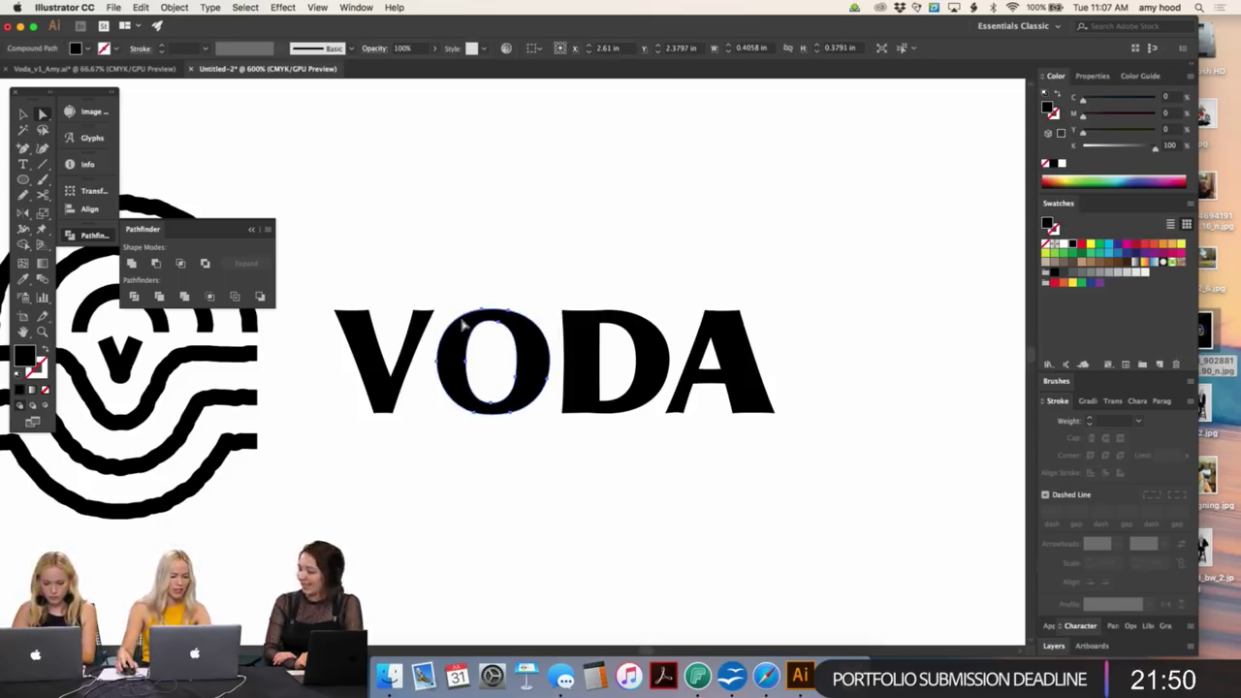
pyautogui.click(440, 368)
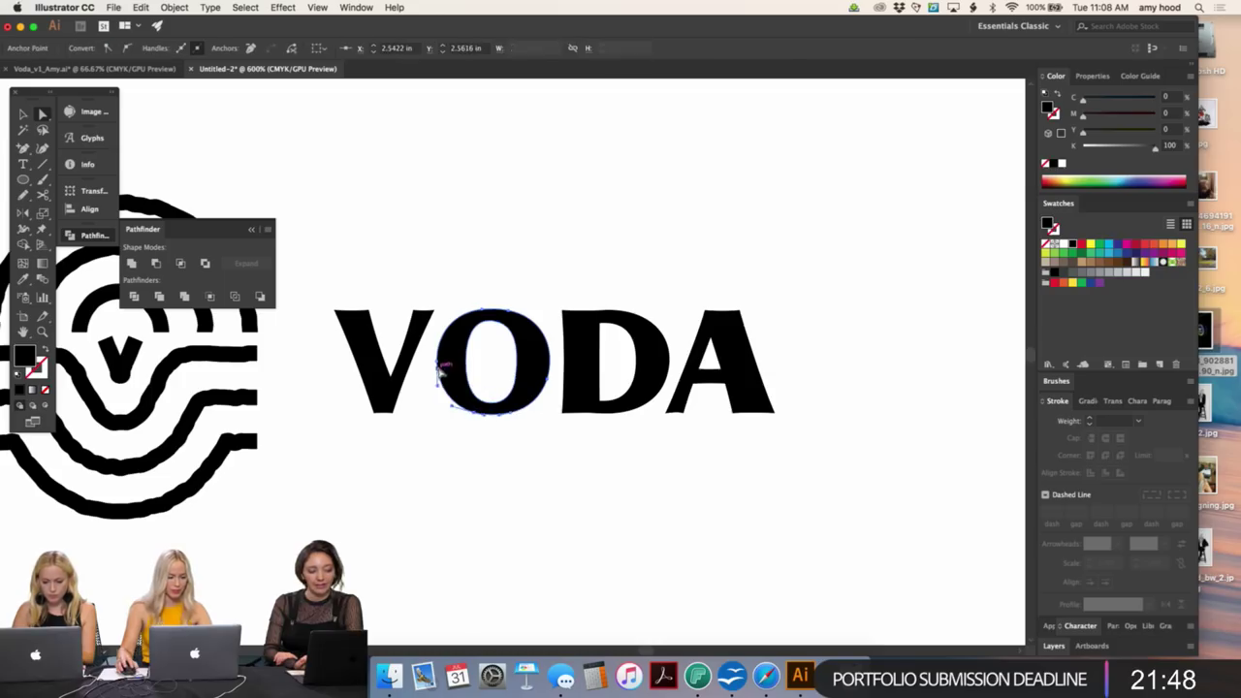
pyautogui.click(471, 369)
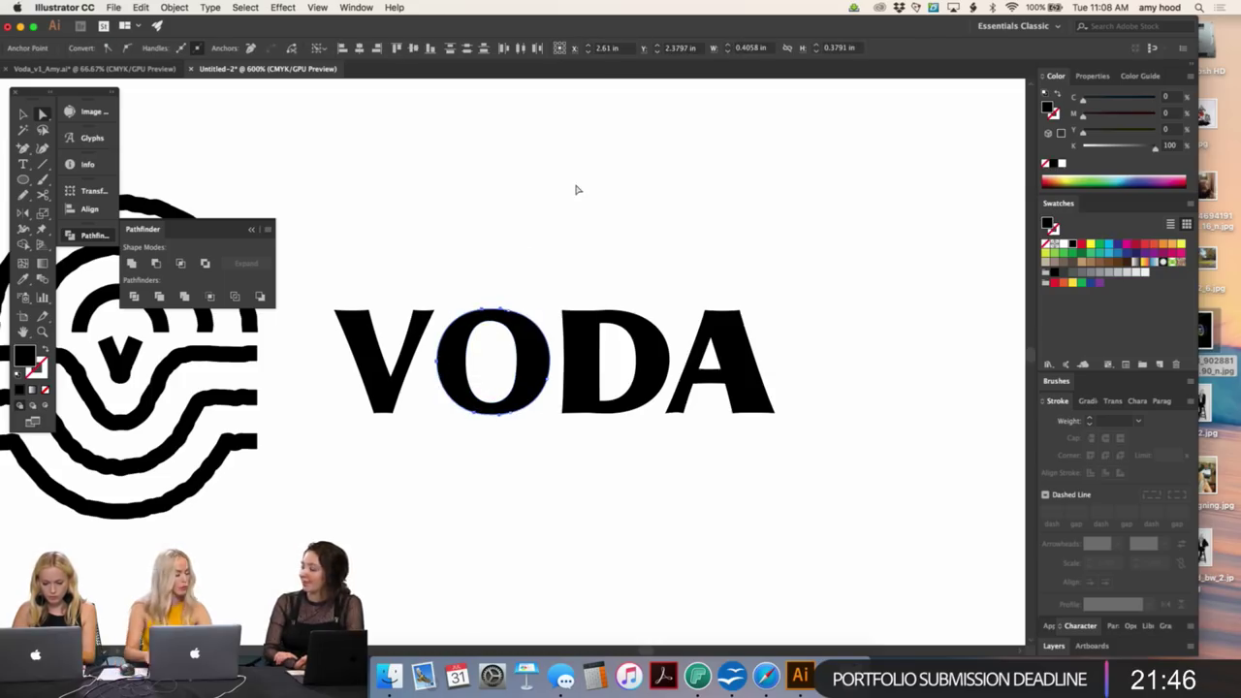
pyautogui.press('Left')
pyautogui.press('Left')
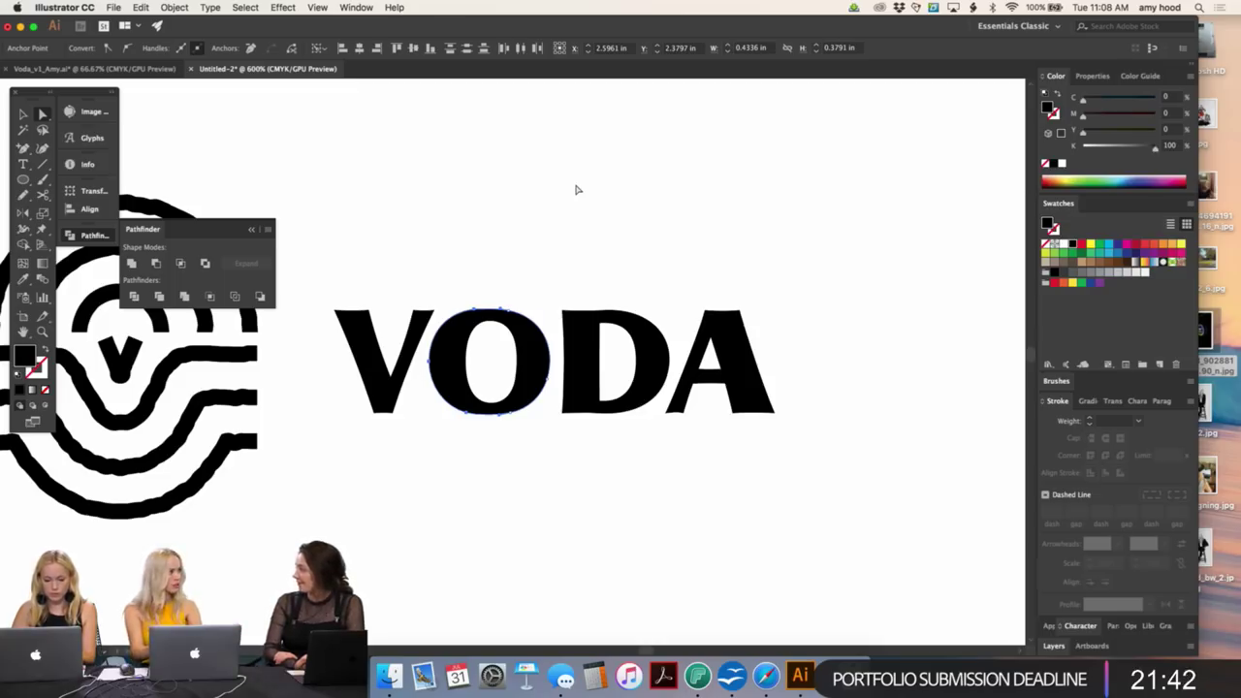
# - Widen the V by shifting its left-arm anchors to the left
pyautogui.click(513, 214)
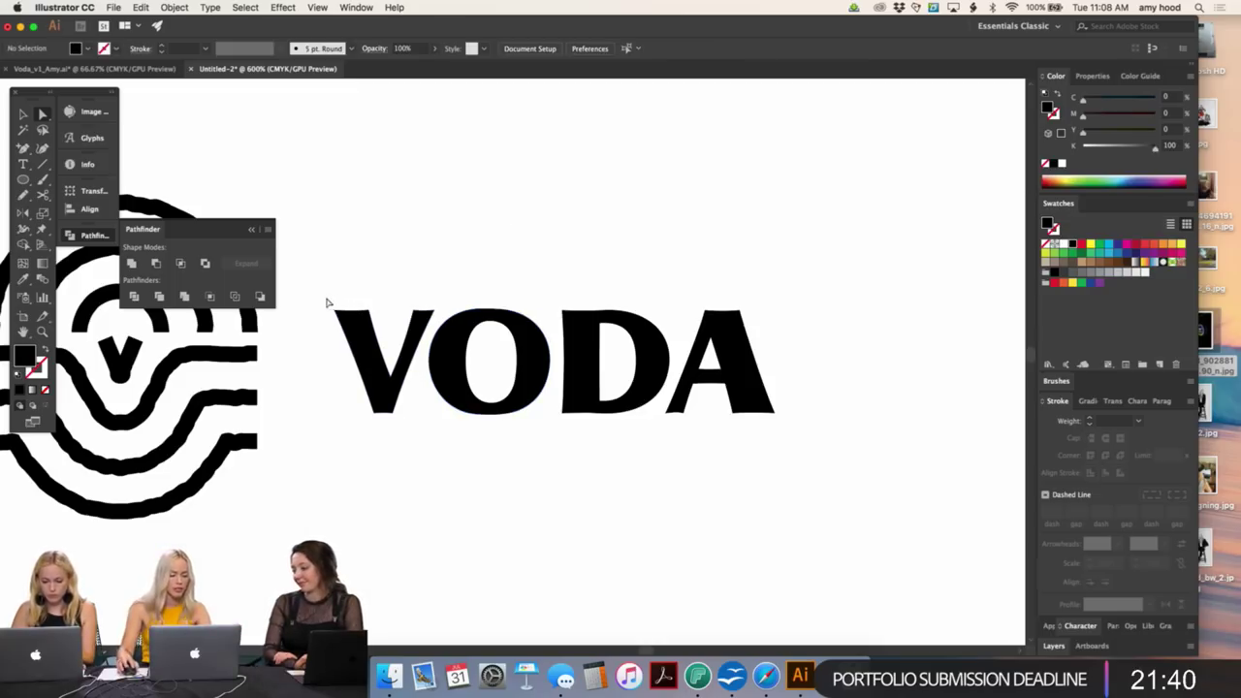
pyautogui.moveTo(327, 301); pyautogui.dragTo(351, 346)
pyautogui.moveTo(354, 389); pyautogui.dragTo(355, 390)
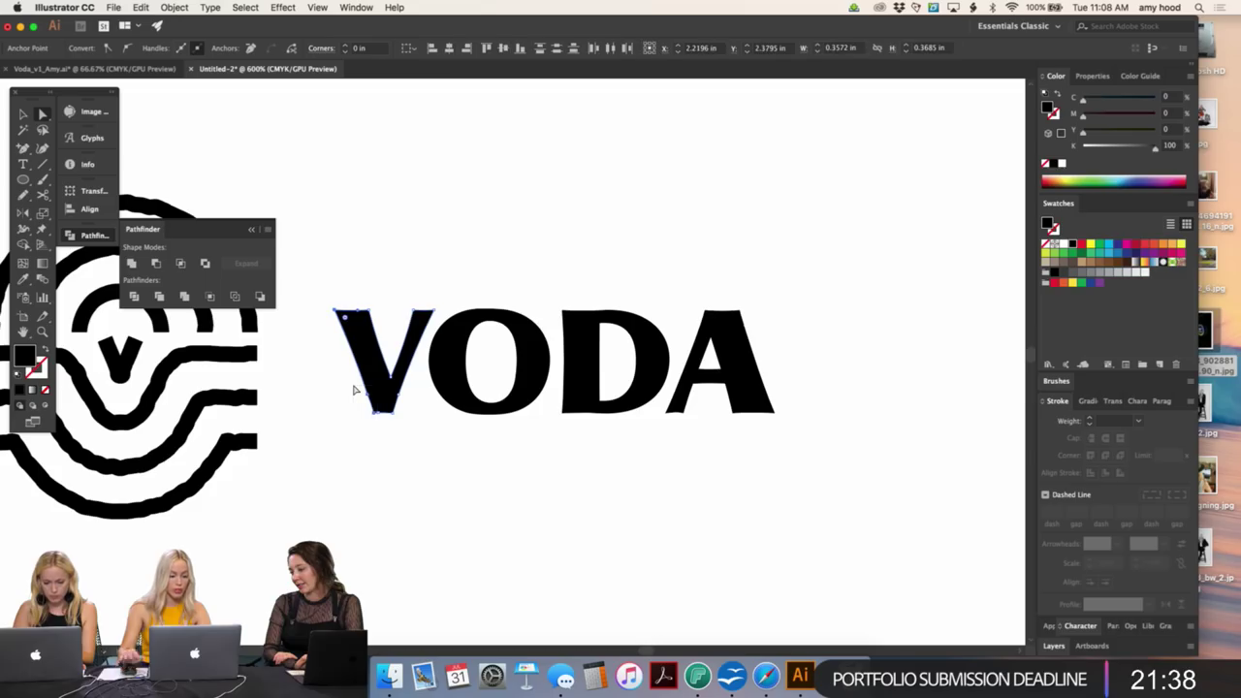
pyautogui.press('Left')
pyautogui.press('Left')
pyautogui.click(449, 270)
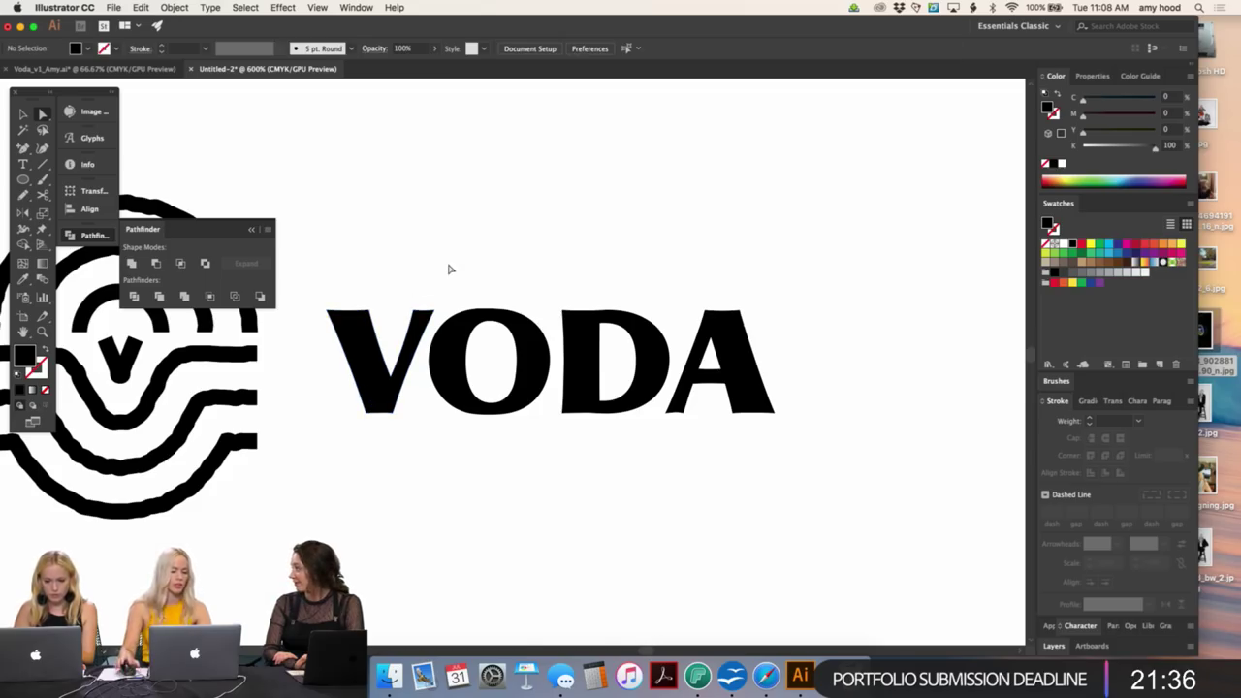
pyautogui.press('super+minus')
pyautogui.press('super+minus')
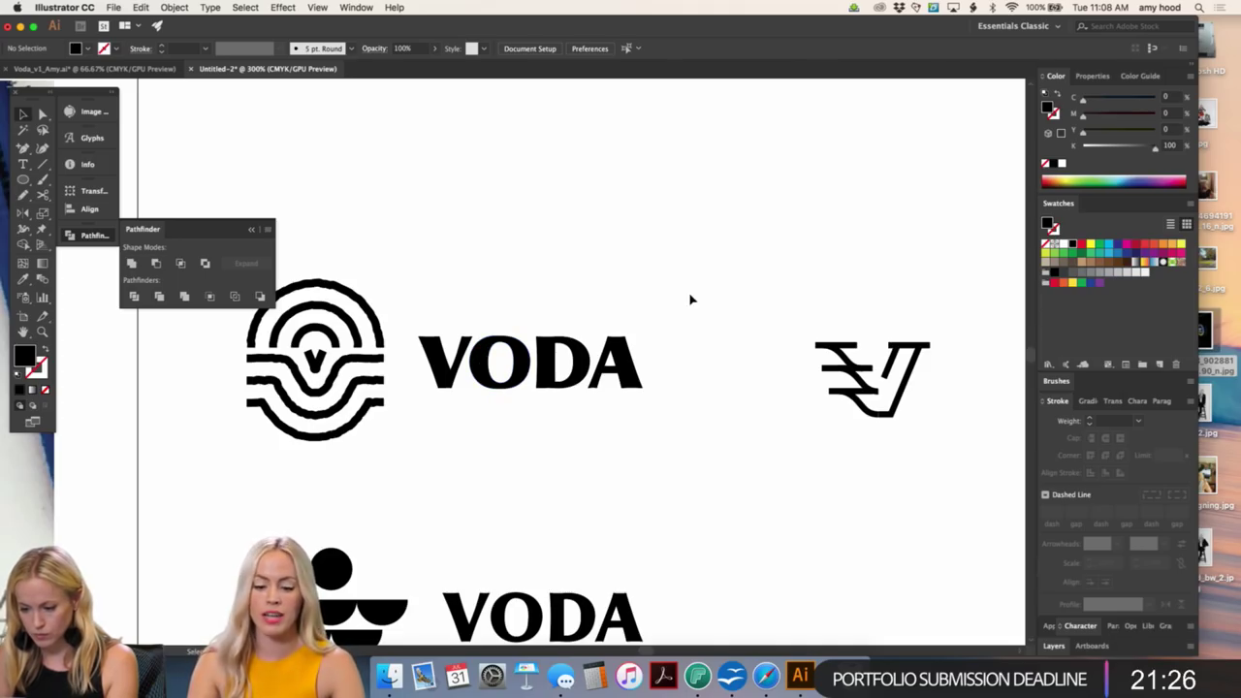
# - Zoom out and pan the artboard to compare the respaced VODA wordmark with the other logo lockups
pyautogui.moveTo(640, 327); pyautogui.dragTo(444, 400)
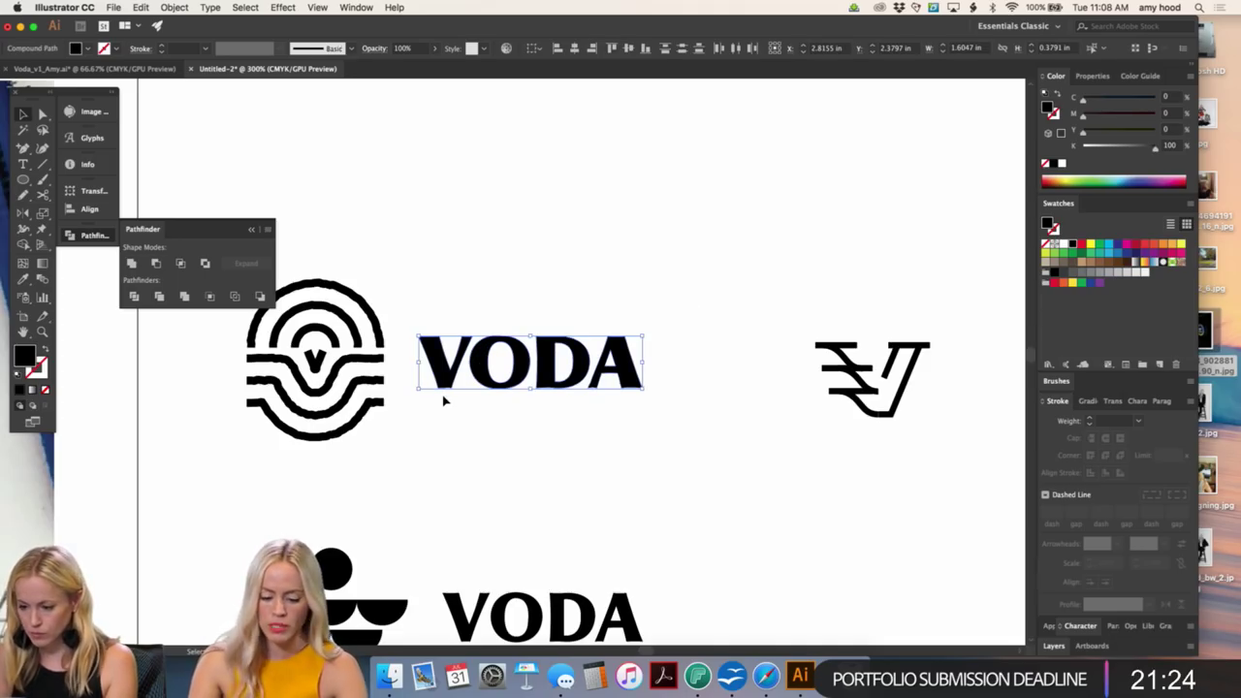
pyautogui.hscroll(-2, 543, 349)
pyautogui.press('super+minus')
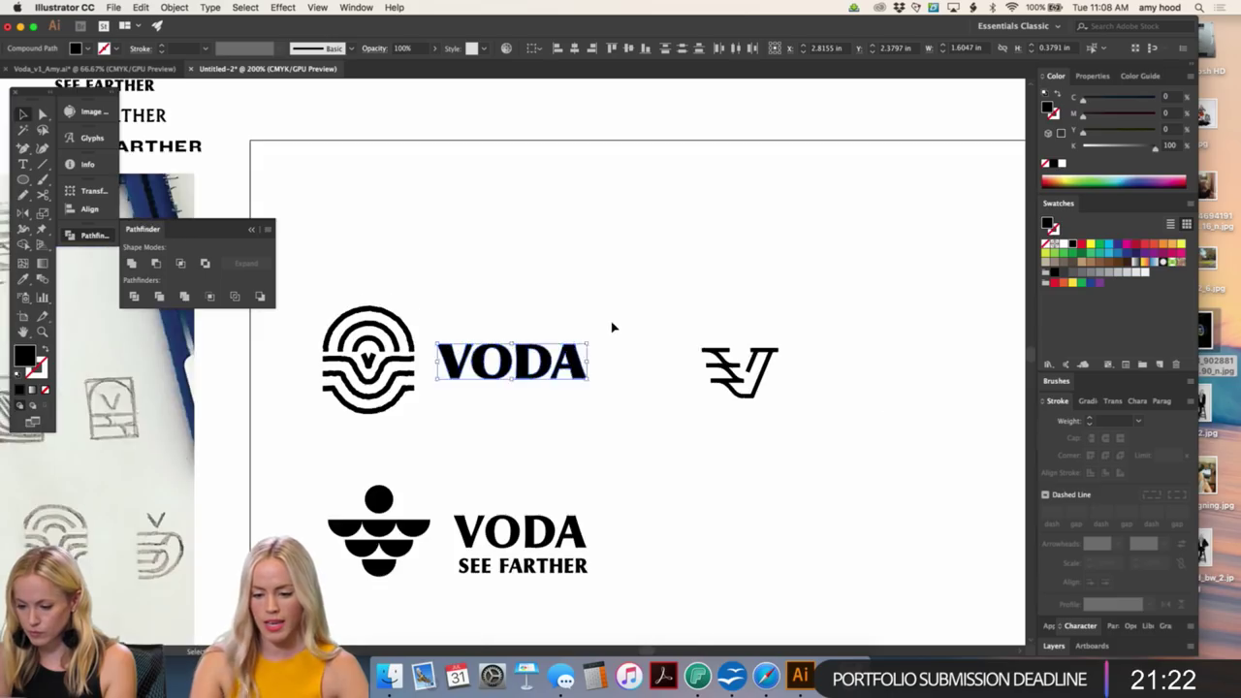
pyautogui.moveTo(612, 327); pyautogui.dragTo(567, 352)
pyautogui.click(634, 327)
pyautogui.click(698, 365)
pyautogui.scroll(-4, 698, 378)
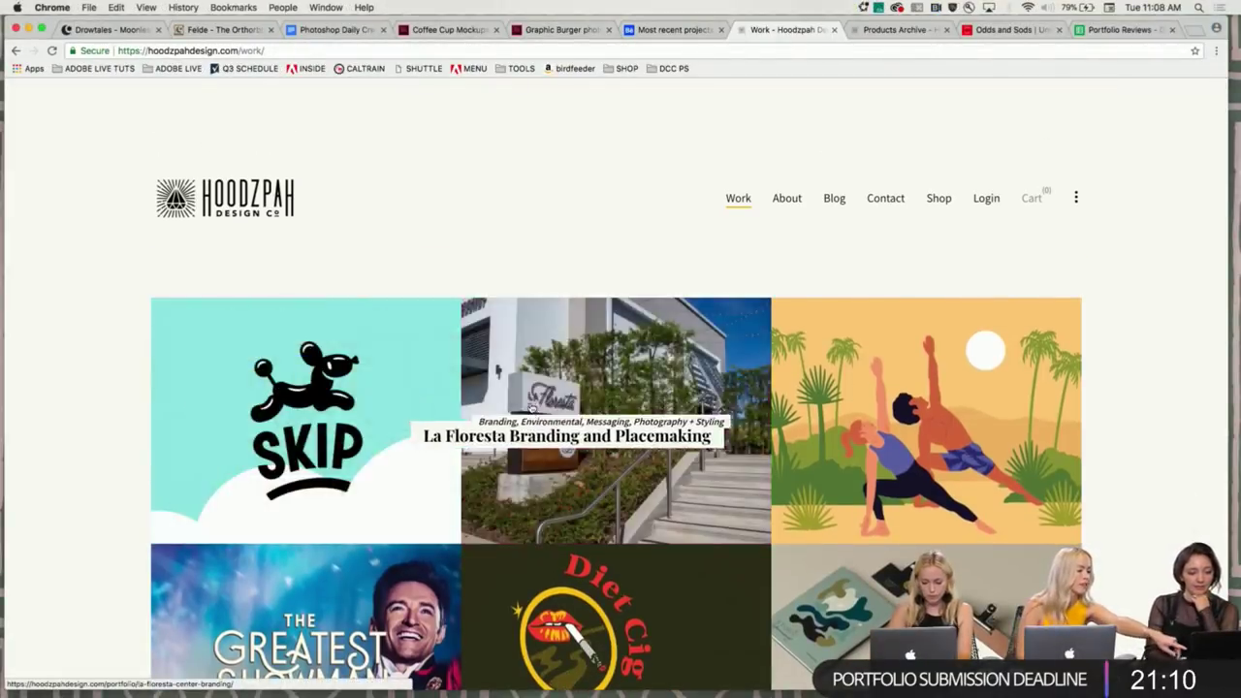
# - Open the La Floresta project and scroll past its rose logo variants to the business-card mockups
pyautogui.click(584, 366)
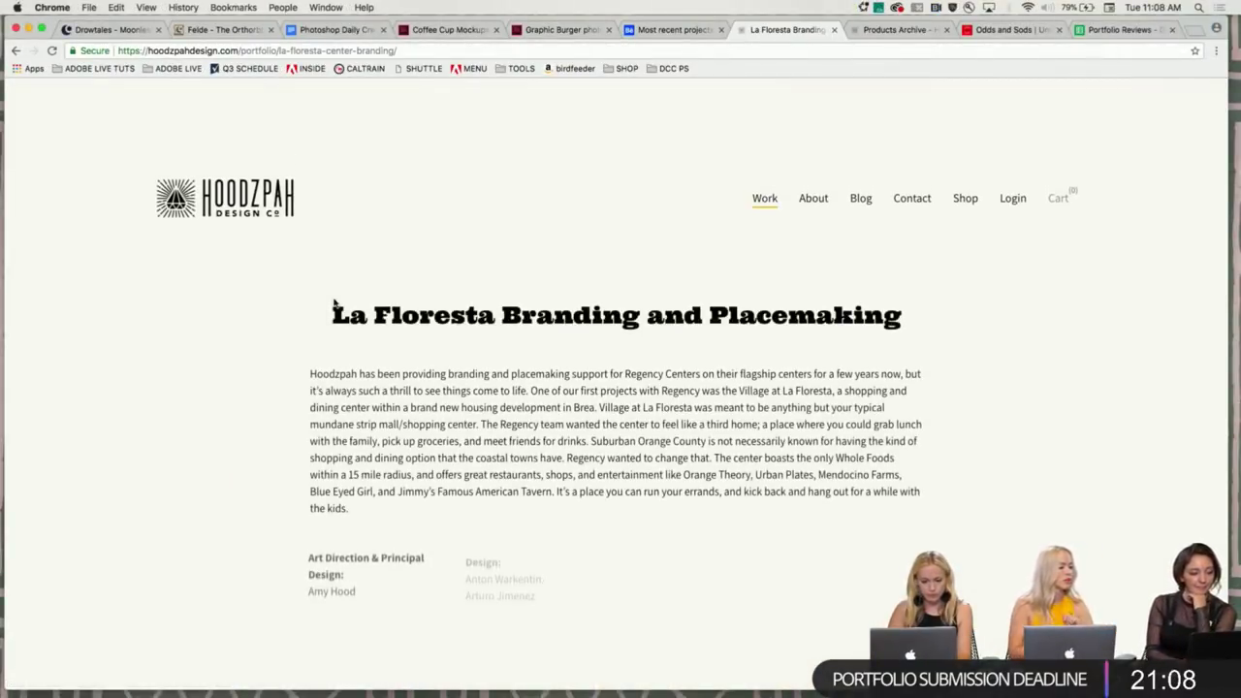
pyautogui.scroll(-10, 212, 364)
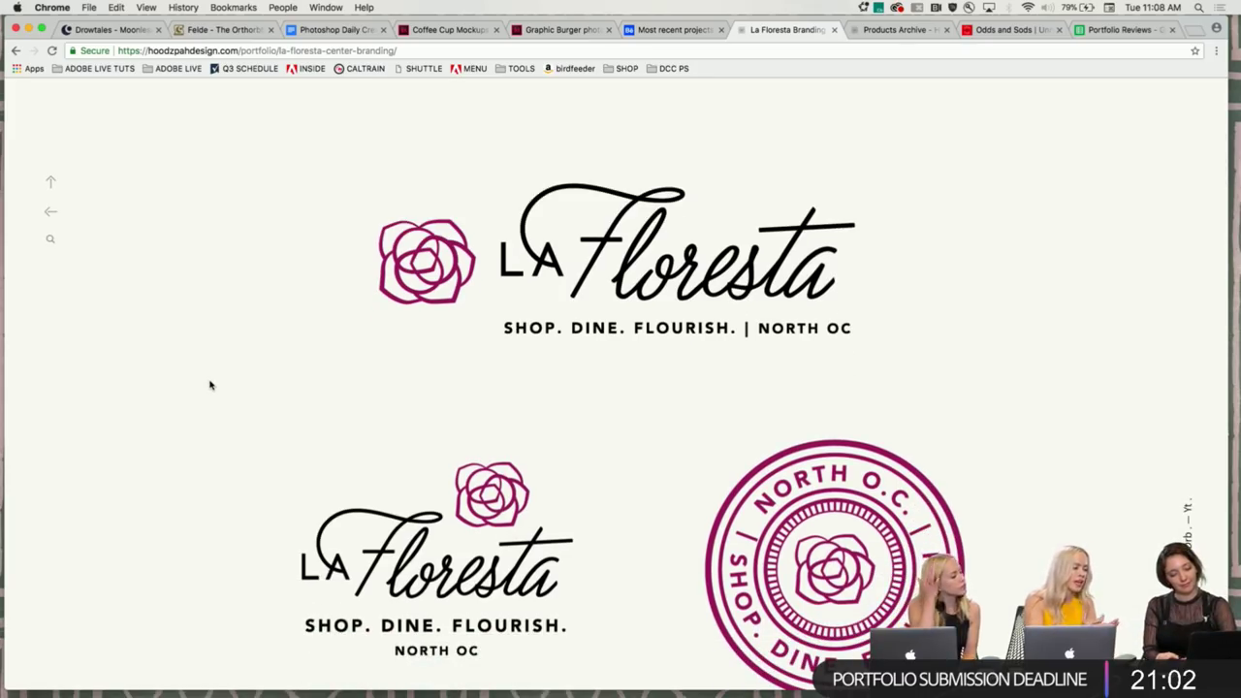
pyautogui.scroll(-2, 227, 392)
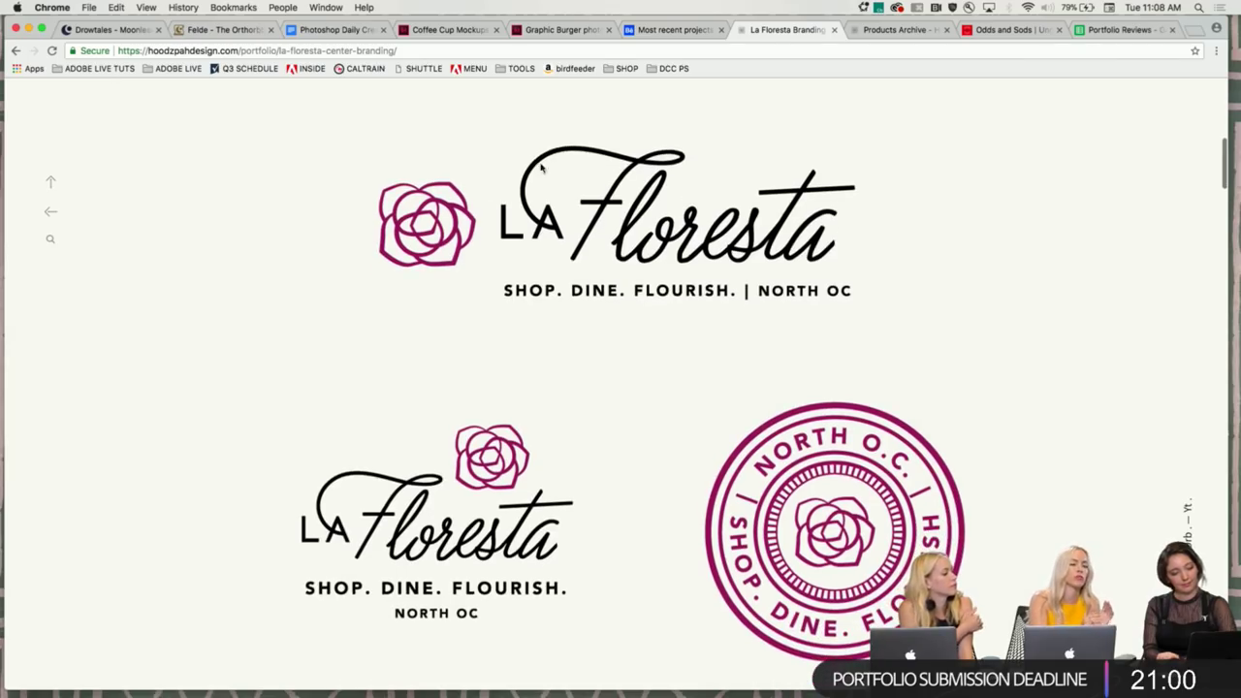
pyautogui.scroll(-4, 245, 303)
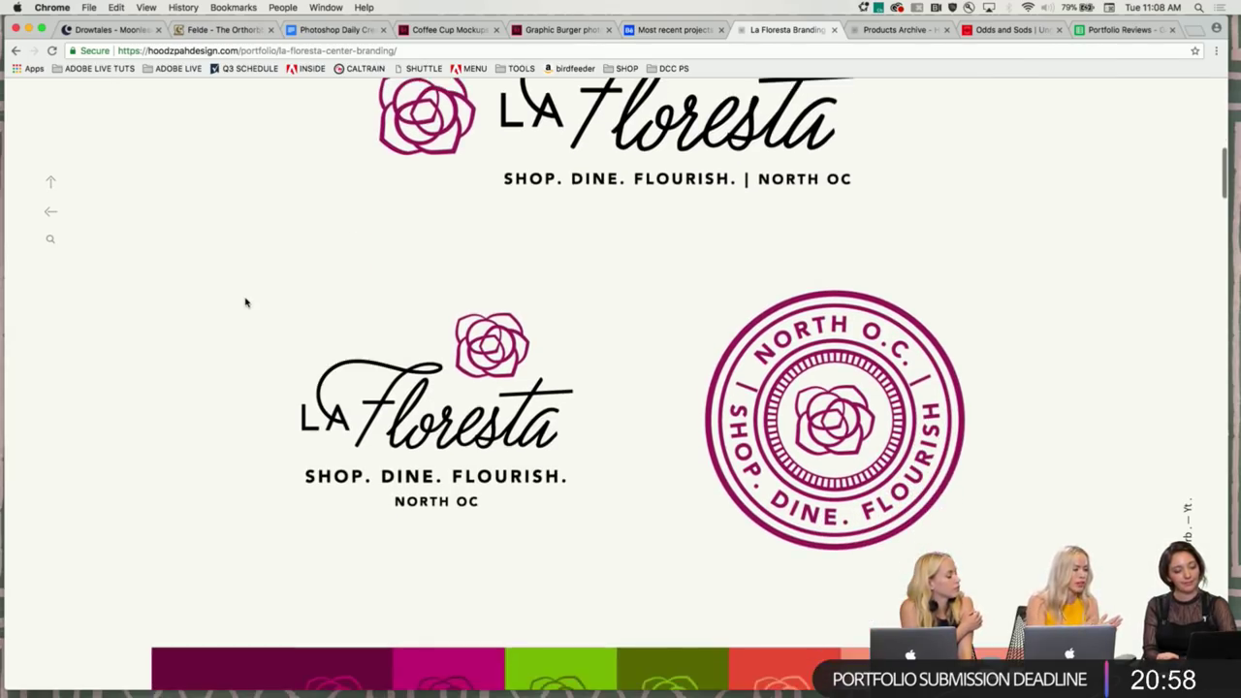
pyautogui.scroll(5, 246, 302)
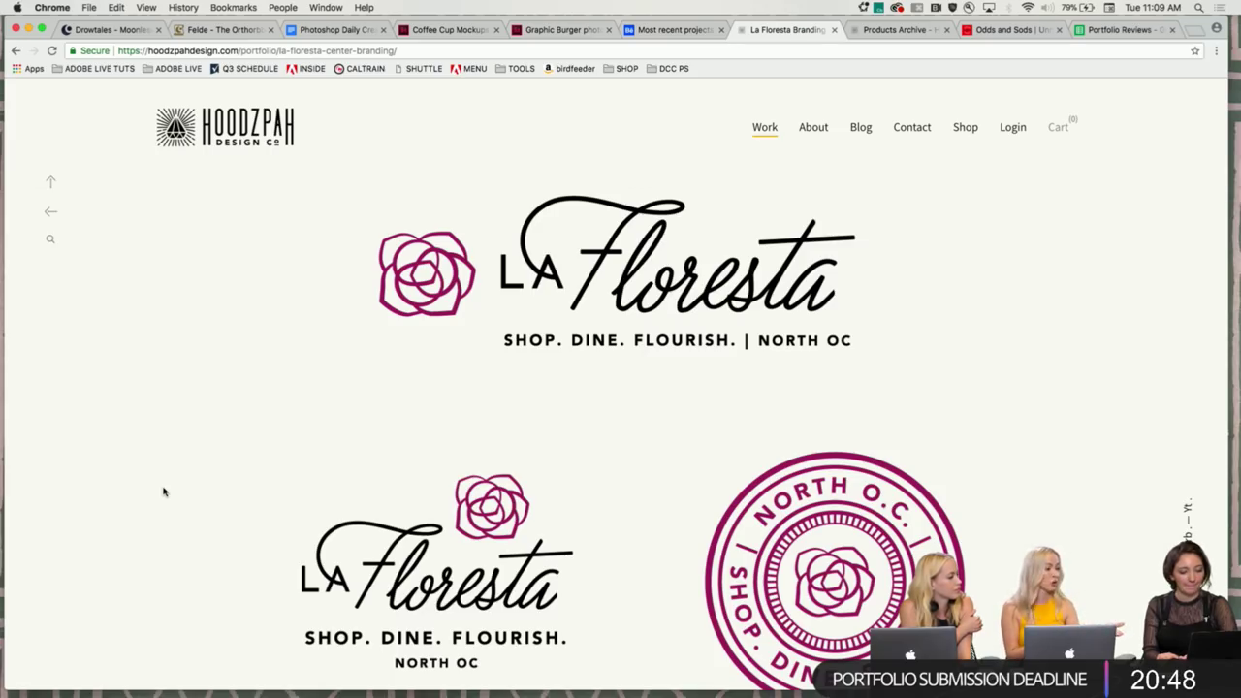
pyautogui.scroll(-2, 164, 492)
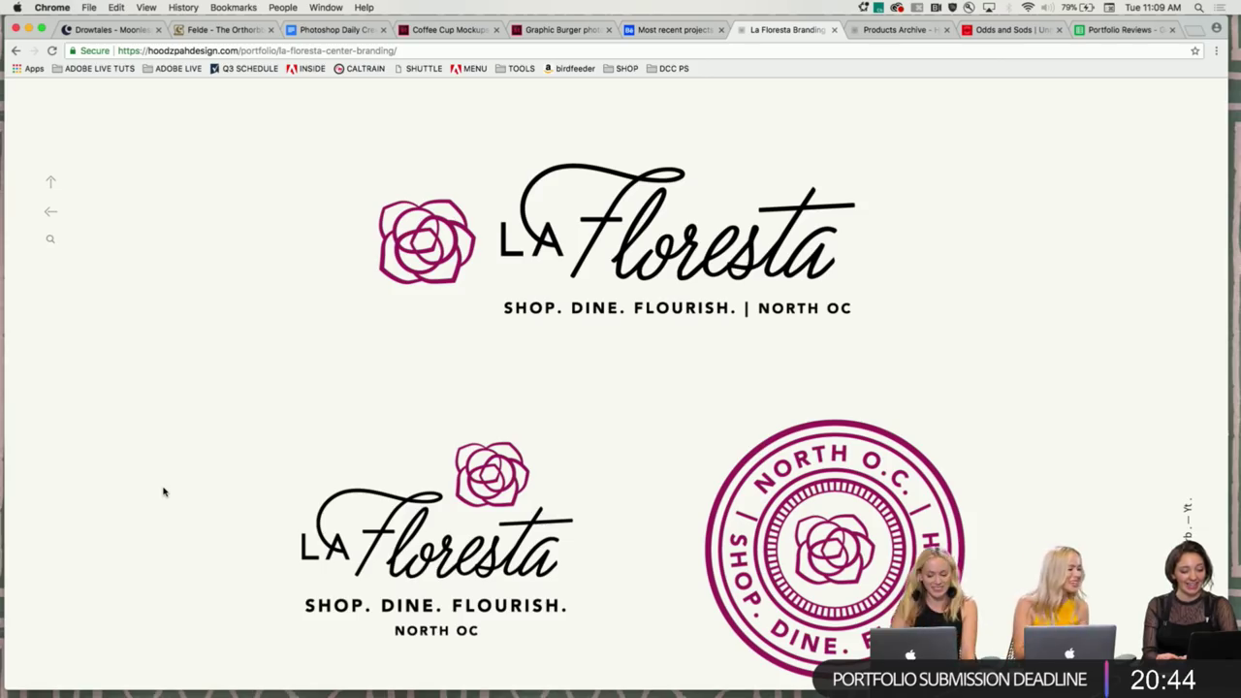
pyautogui.scroll(-10, 164, 492)
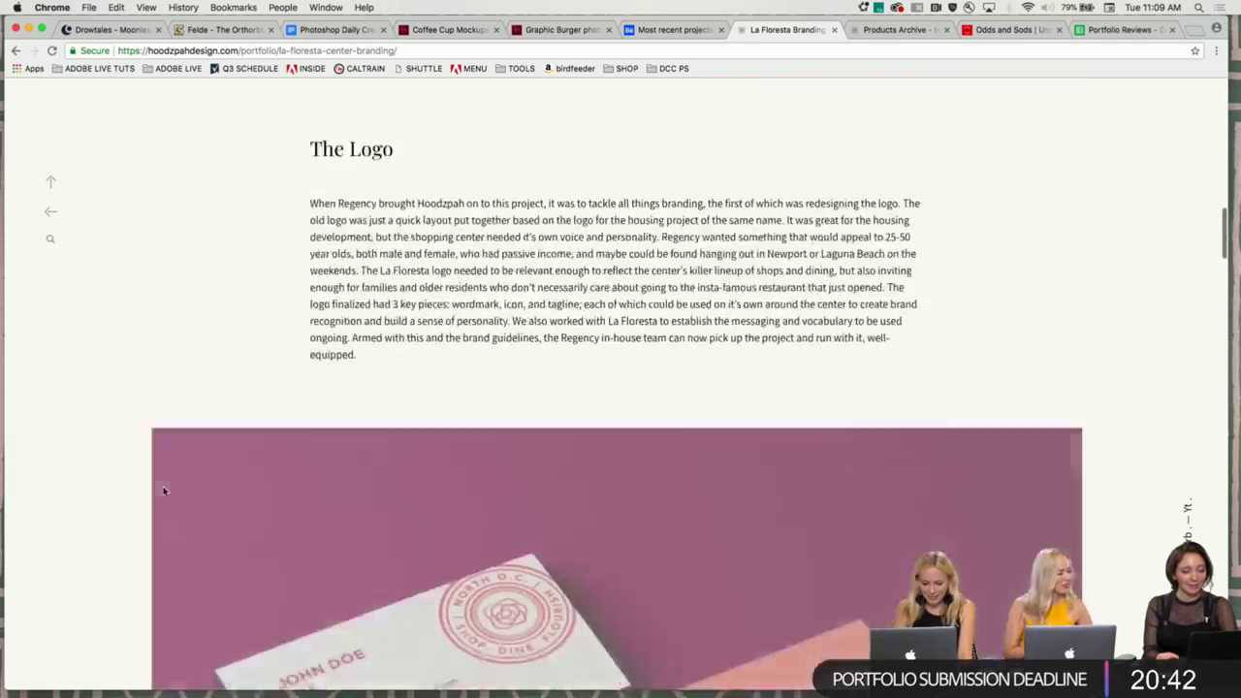
pyautogui.scroll(-6, 164, 491)
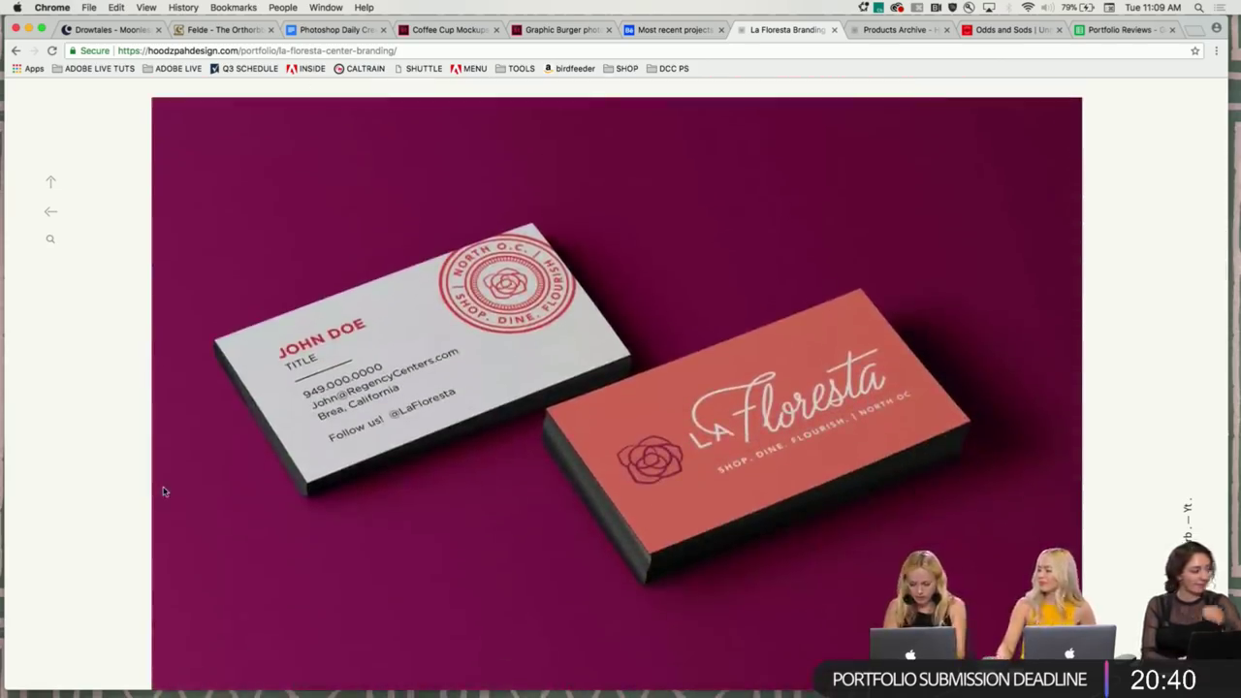
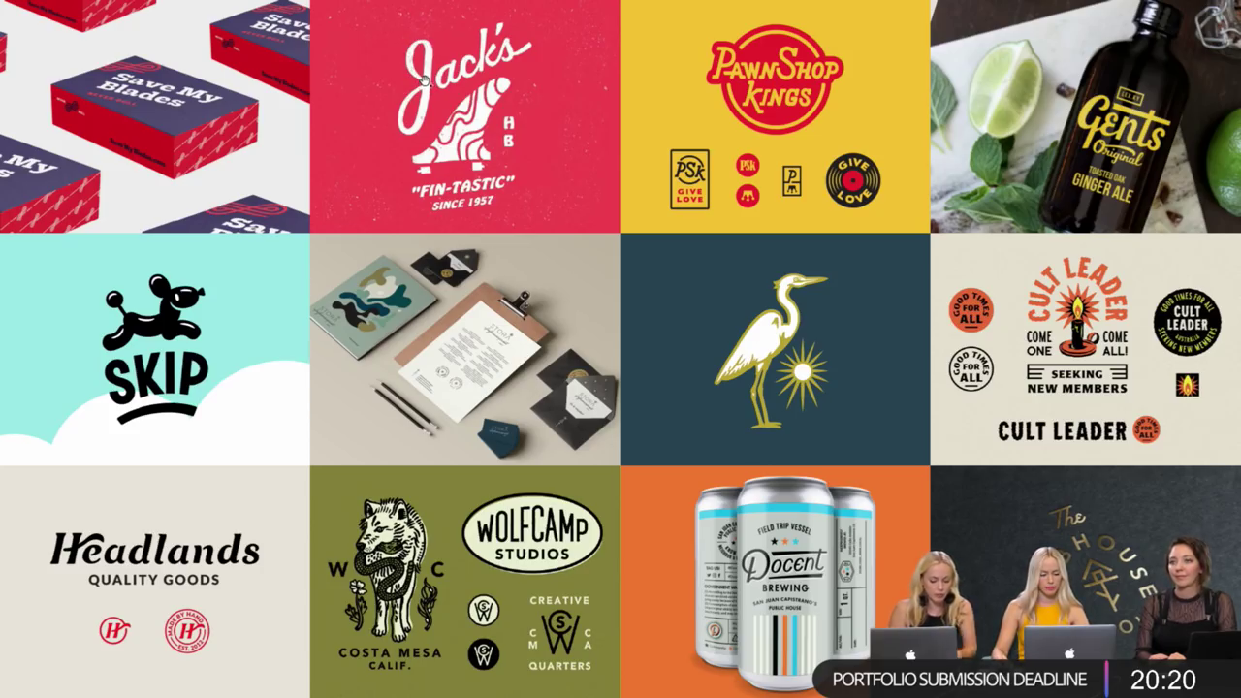
# - Shear the tall black rectangle's top to the right, then undo the shear
pyautogui.press('Escape')
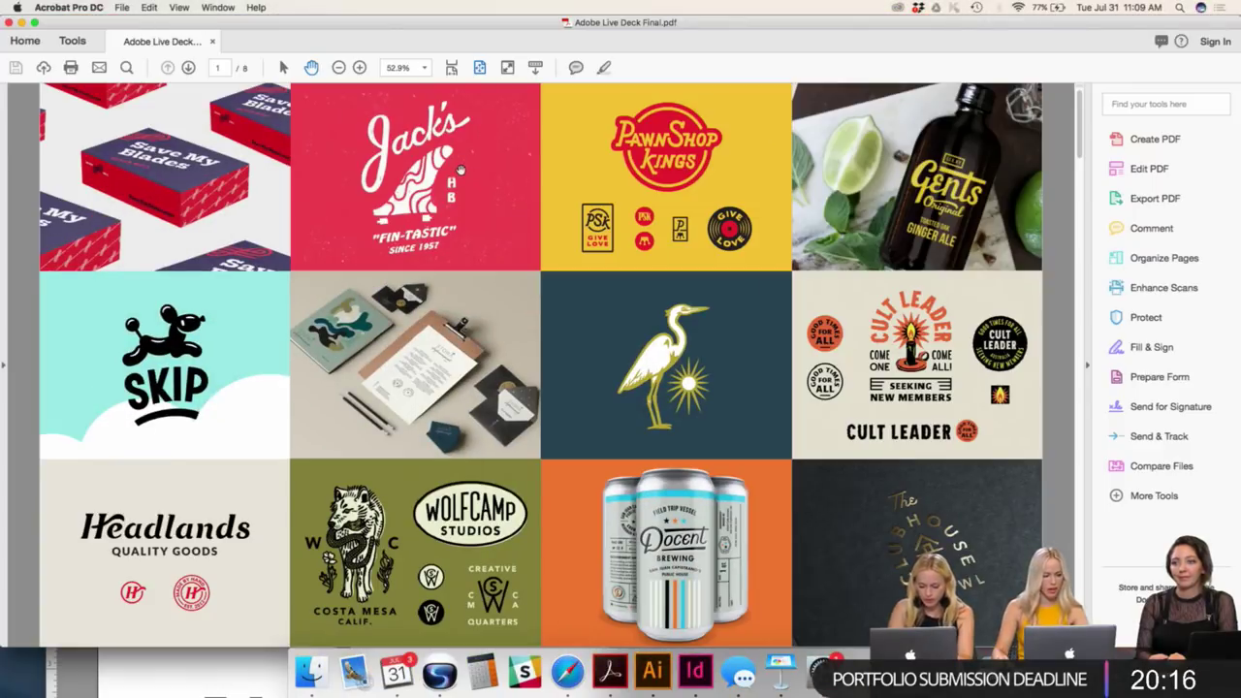
pyautogui.press('super+l')
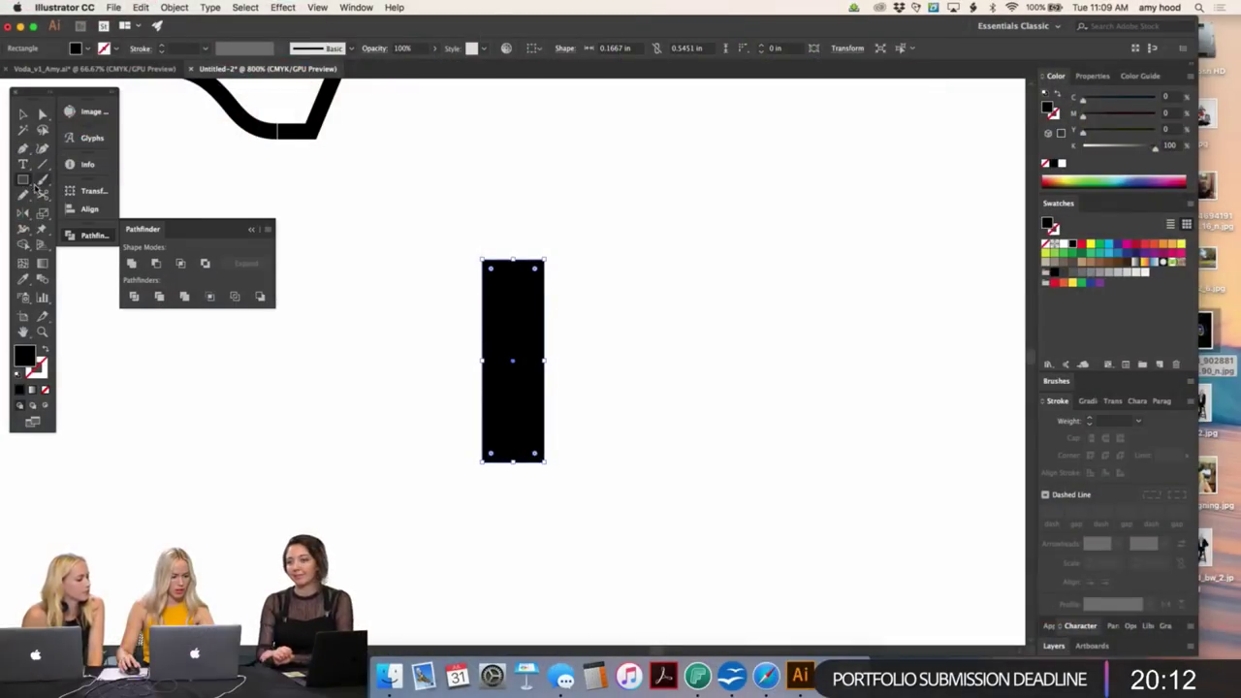
pyautogui.moveTo(42, 213); pyautogui.dragTo(82, 234)
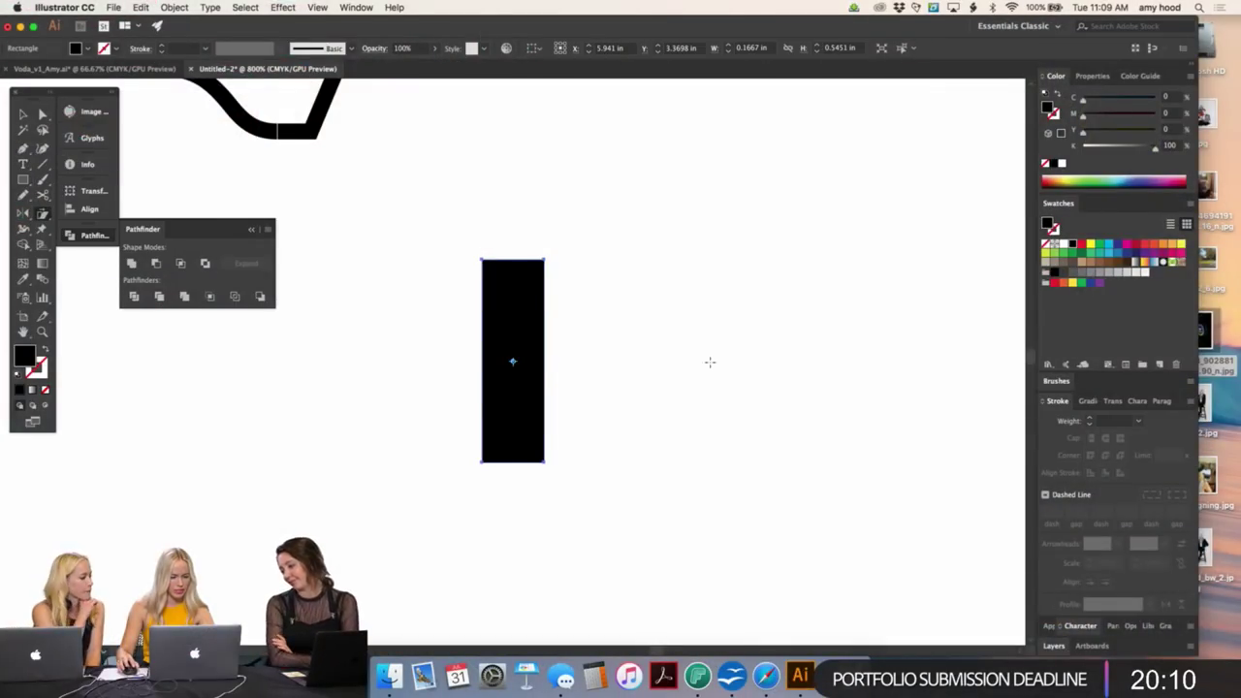
pyautogui.moveTo(535, 259); pyautogui.dragTo(572, 271)
pyautogui.press('v')
pyautogui.click(620, 273)
pyautogui.click(549, 281)
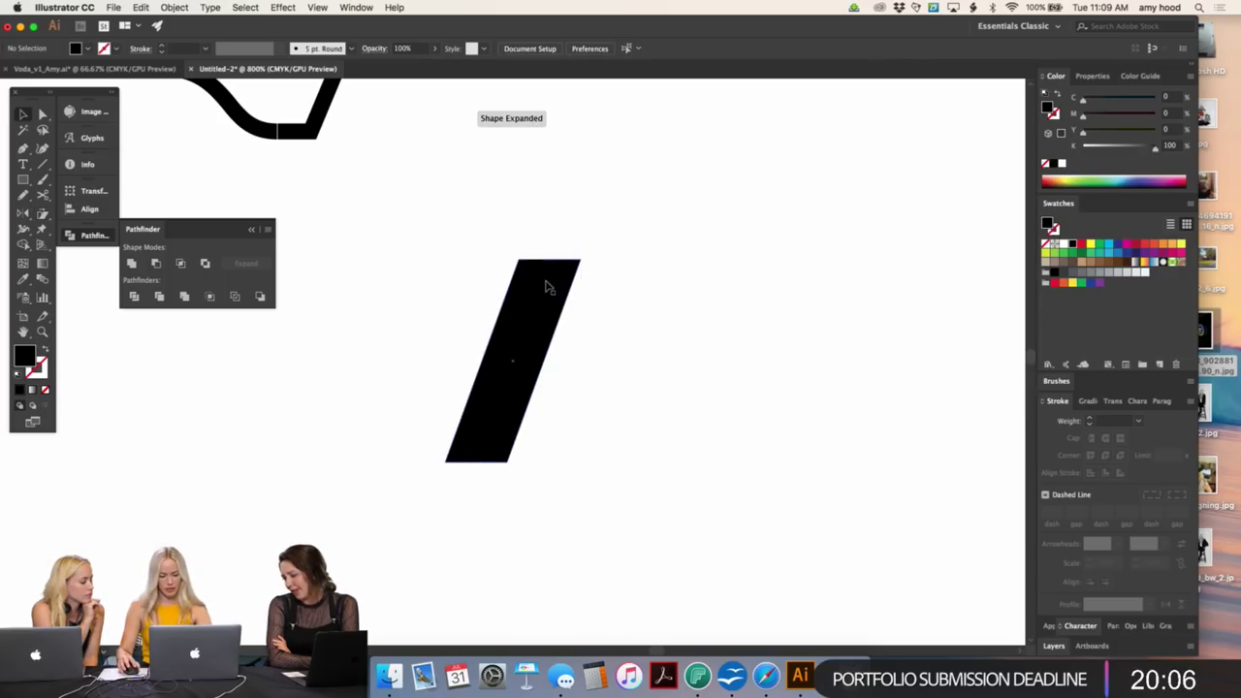
pyautogui.press('super+z')
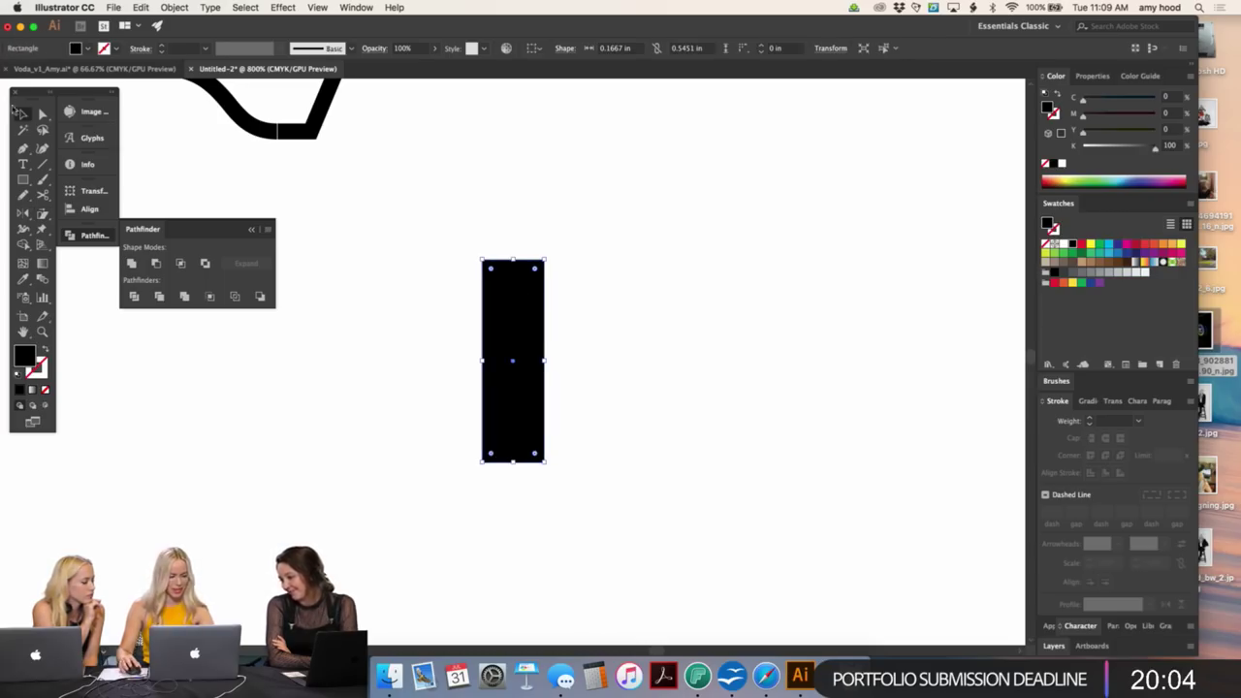
# - Shear the rectangle again into a slanted parallelogram and start a triangle at its top
pyautogui.click(24, 182)
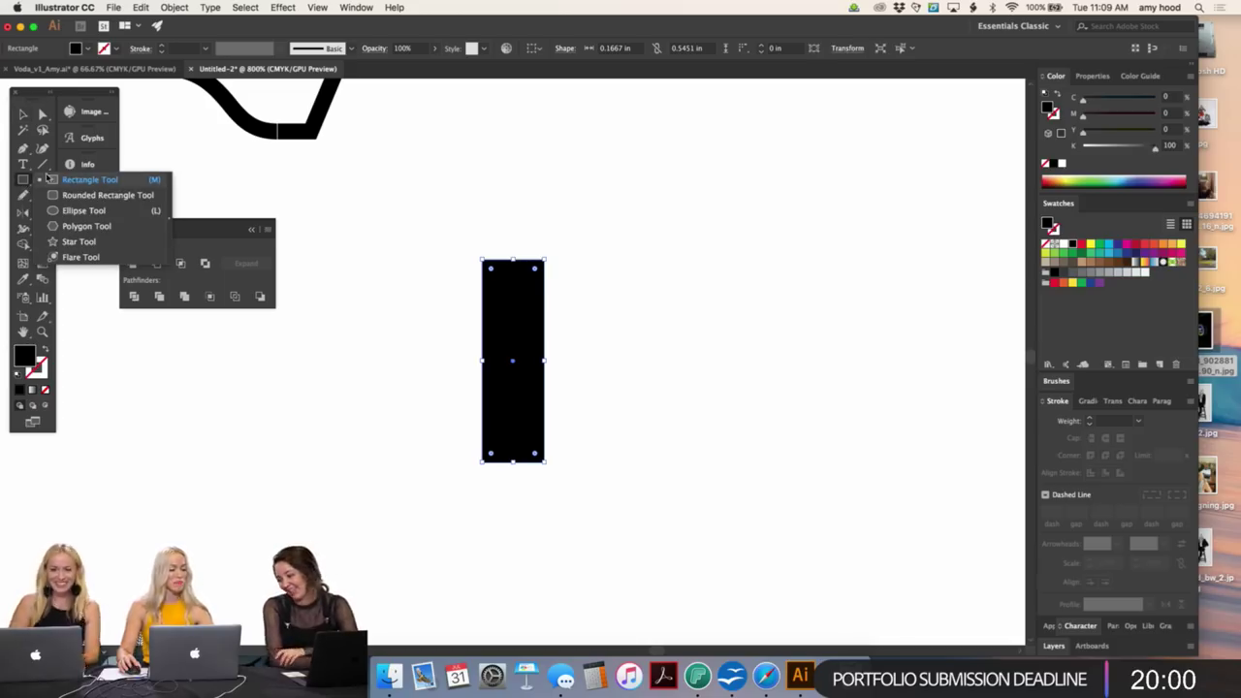
pyautogui.click(19, 181)
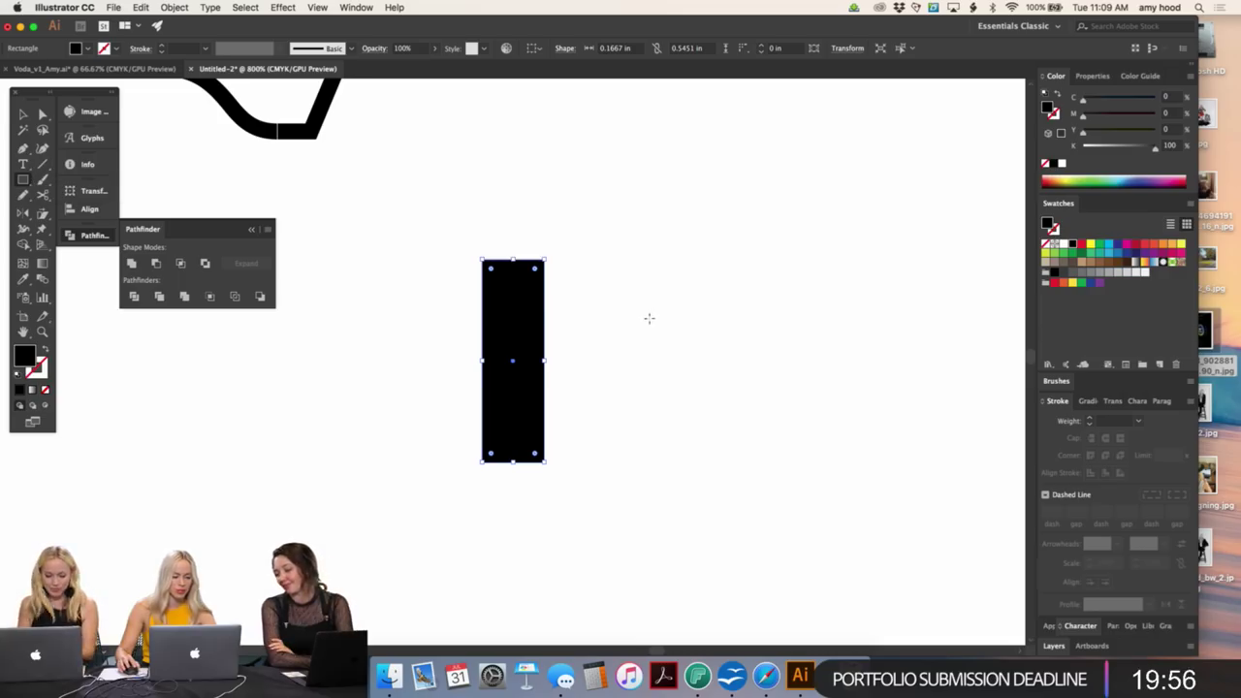
pyautogui.press('v')
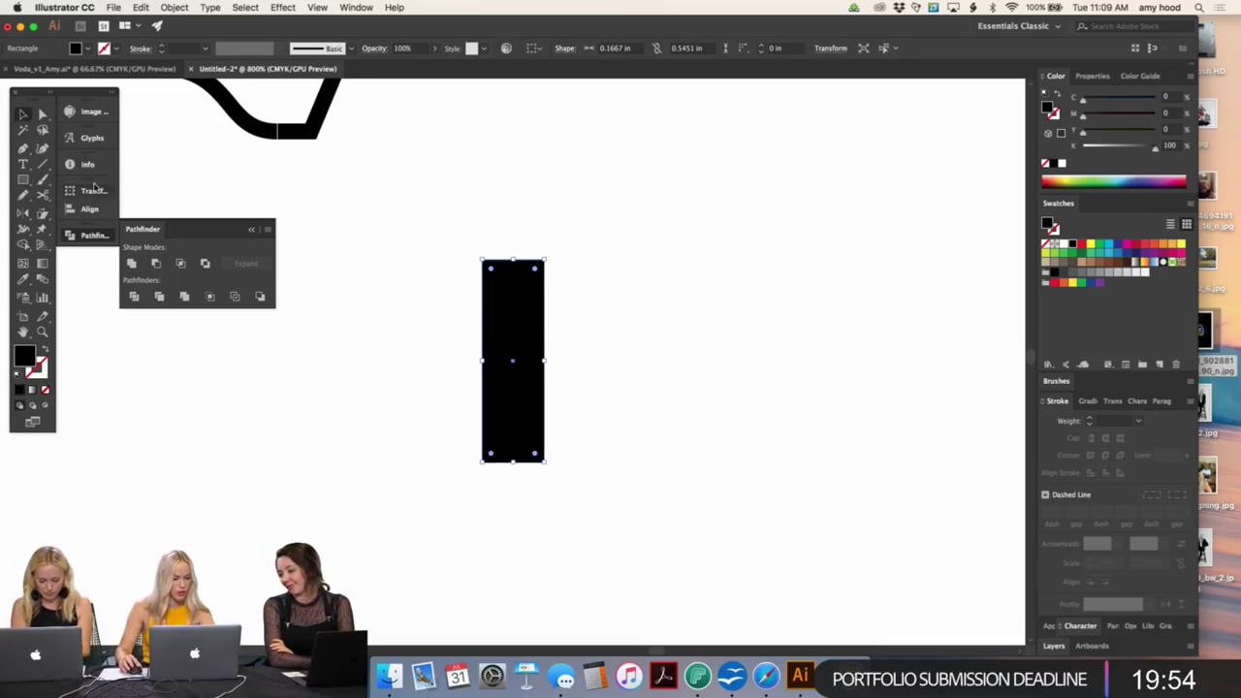
pyautogui.click(42, 215)
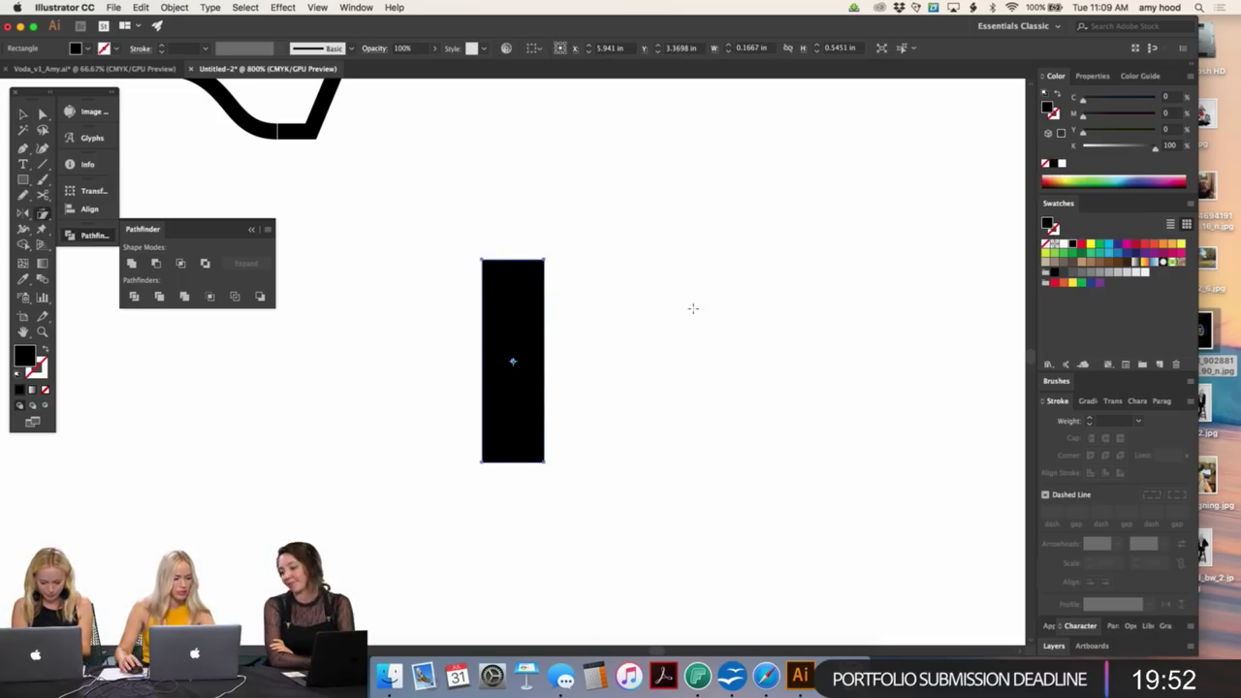
pyautogui.moveTo(540, 259); pyautogui.dragTo(501, 258)
pyautogui.press('v')
pyautogui.click(668, 266)
pyautogui.press('p')
pyautogui.click(501, 259)
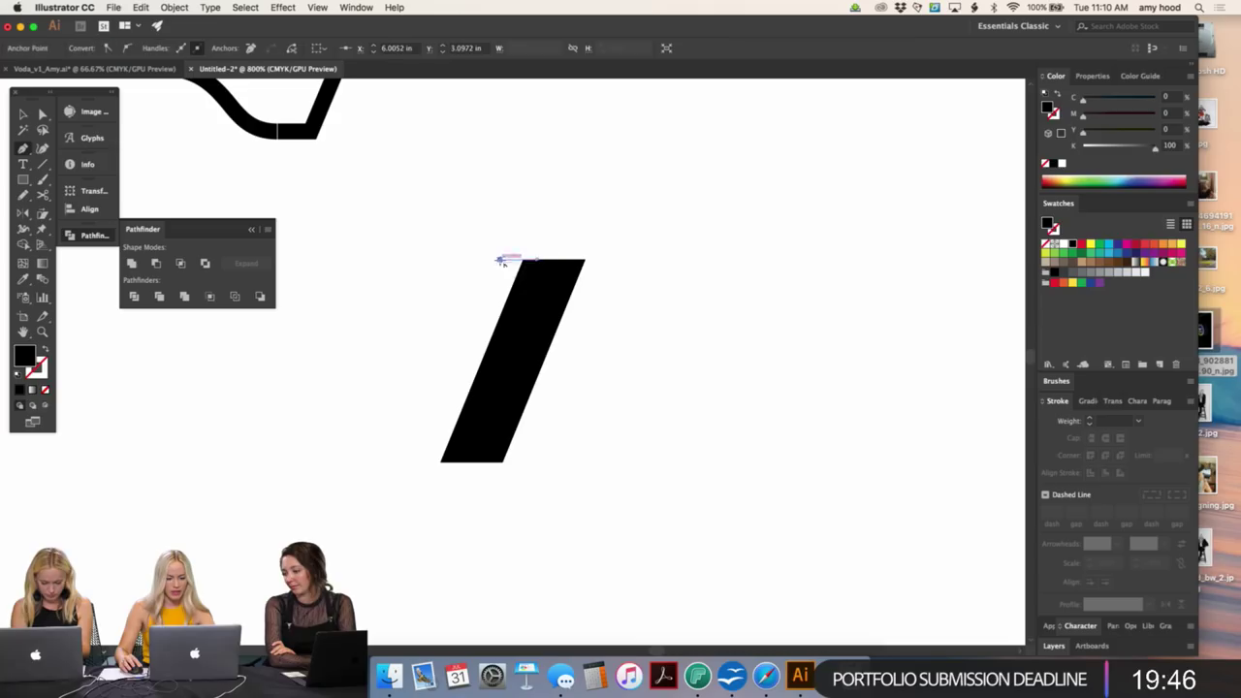
# - Draw a small triangle, reflect it, and fit it onto the stroke's top-right corner as a notch
pyautogui.click(518, 291)
pyautogui.click(540, 260)
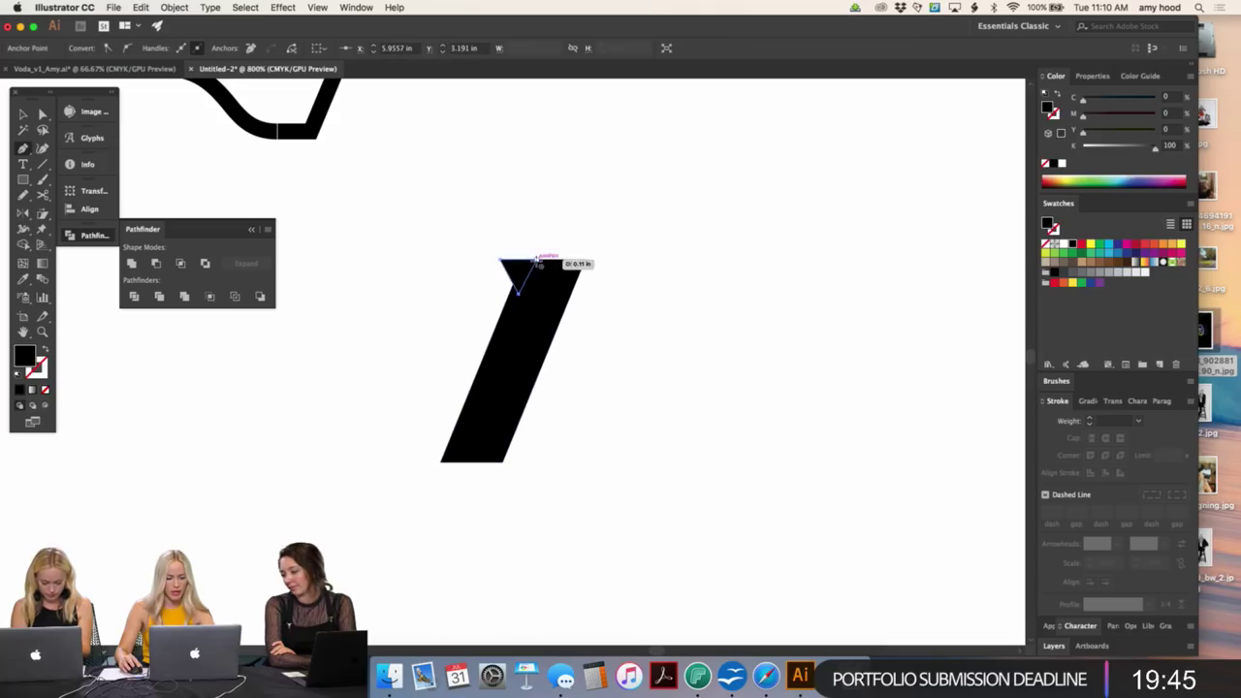
pyautogui.press('v')
pyautogui.click(591, 202)
pyautogui.moveTo(524, 273); pyautogui.dragTo(586, 281)
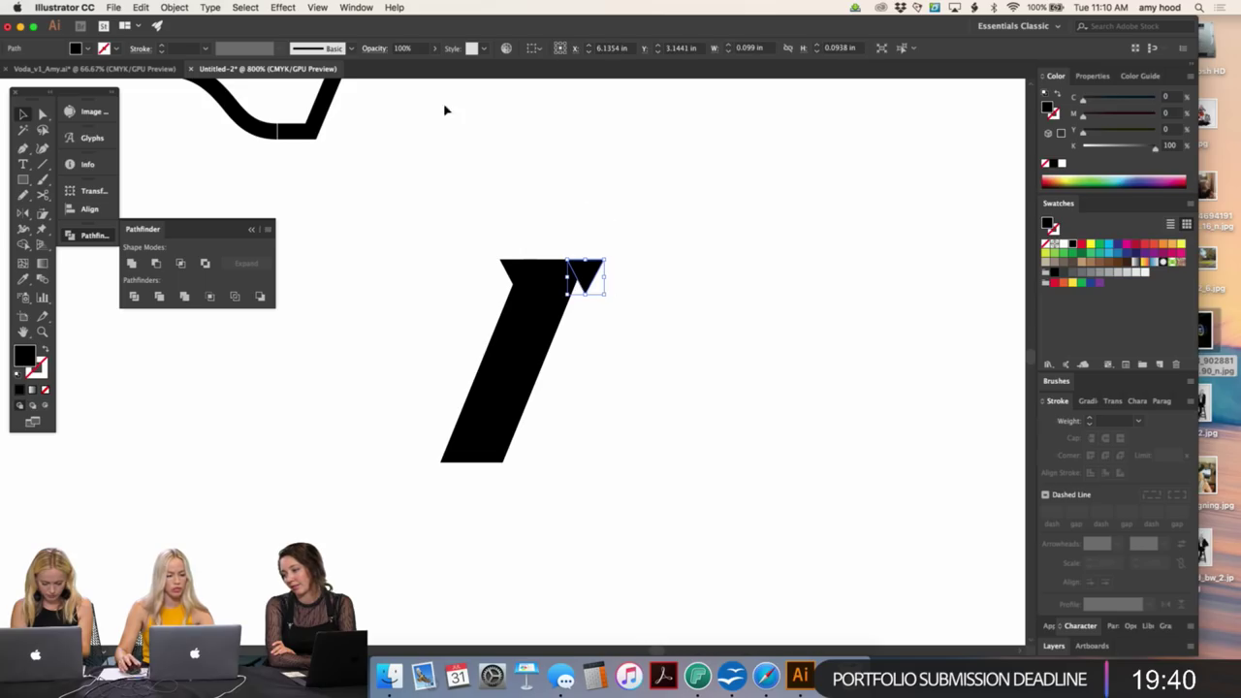
pyautogui.click(188, 7)
pyautogui.moveTo(190, 27)
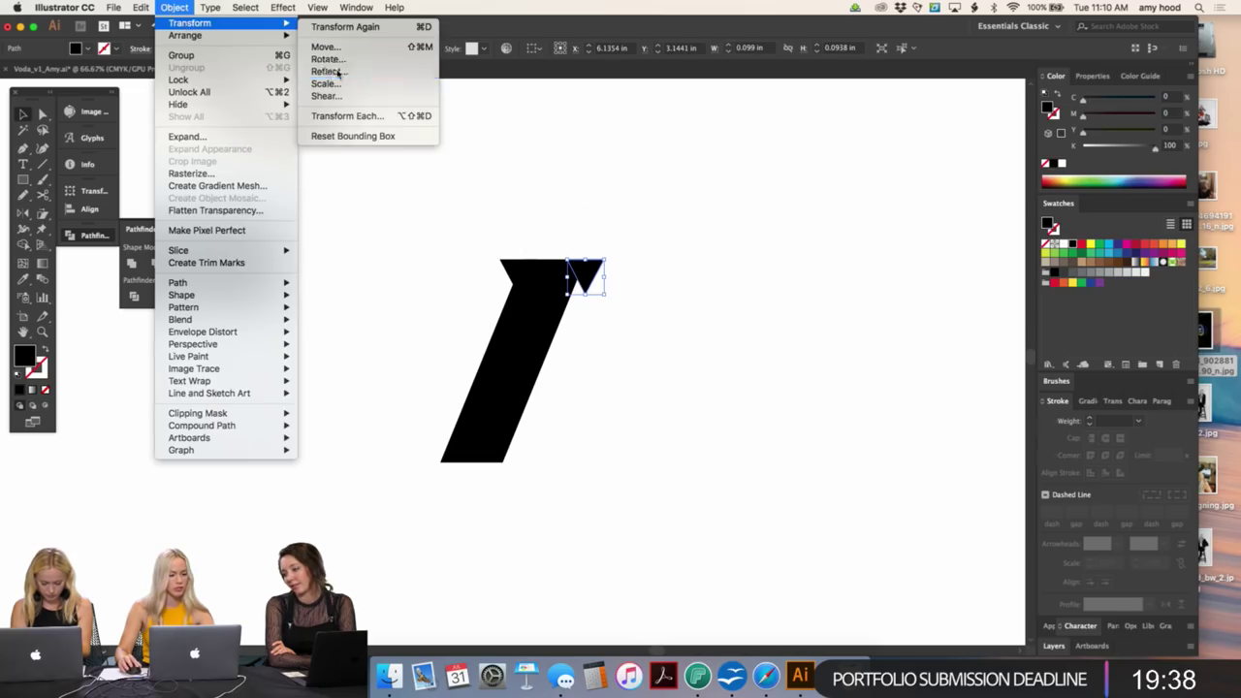
pyautogui.click(325, 71)
pyautogui.press('Return')
pyautogui.moveTo(601, 280); pyautogui.dragTo(594, 280)
pyautogui.press('Left')
pyautogui.press('Left')
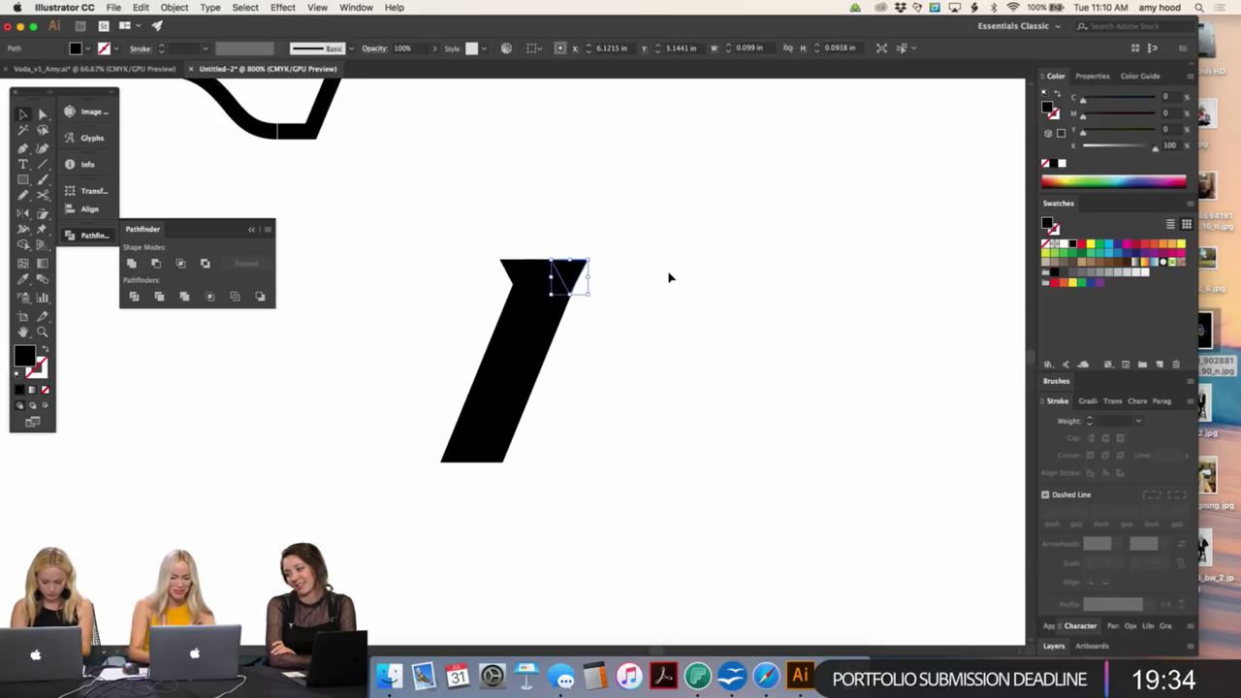
pyautogui.click(653, 281)
# - Duplicate the notched stroke to the left and reflect the copy to form the V
pyautogui.press('a')
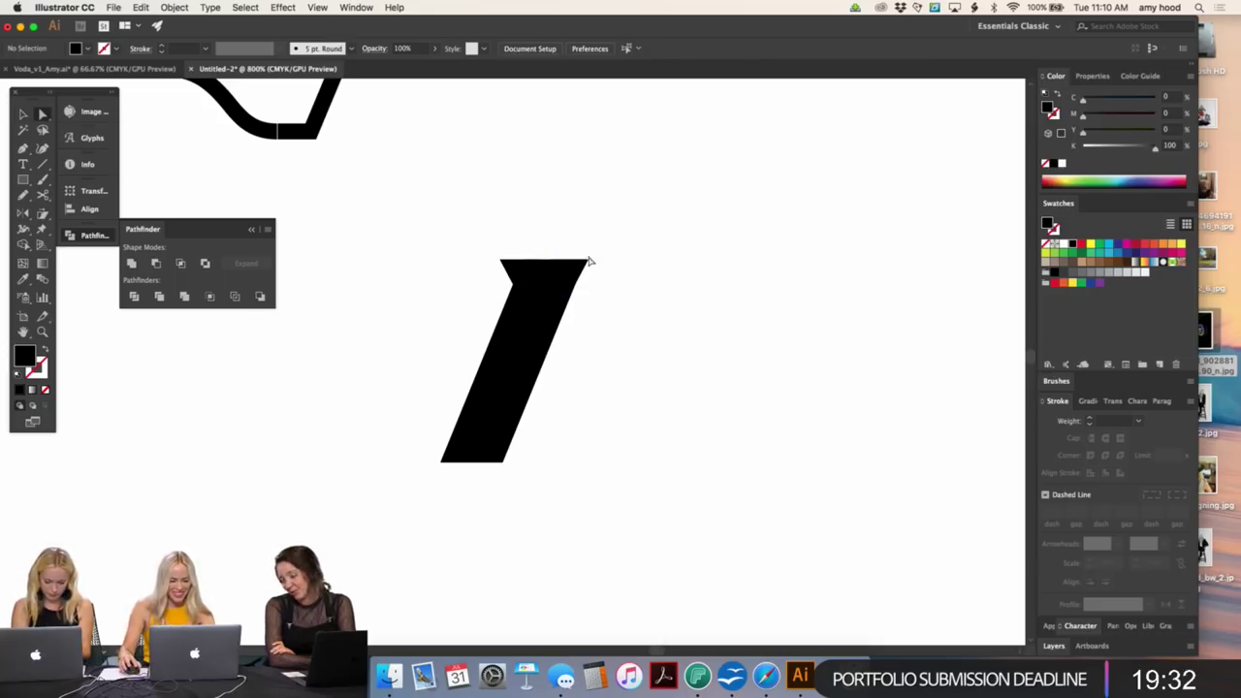
pyautogui.moveTo(588, 254); pyautogui.dragTo(642, 276)
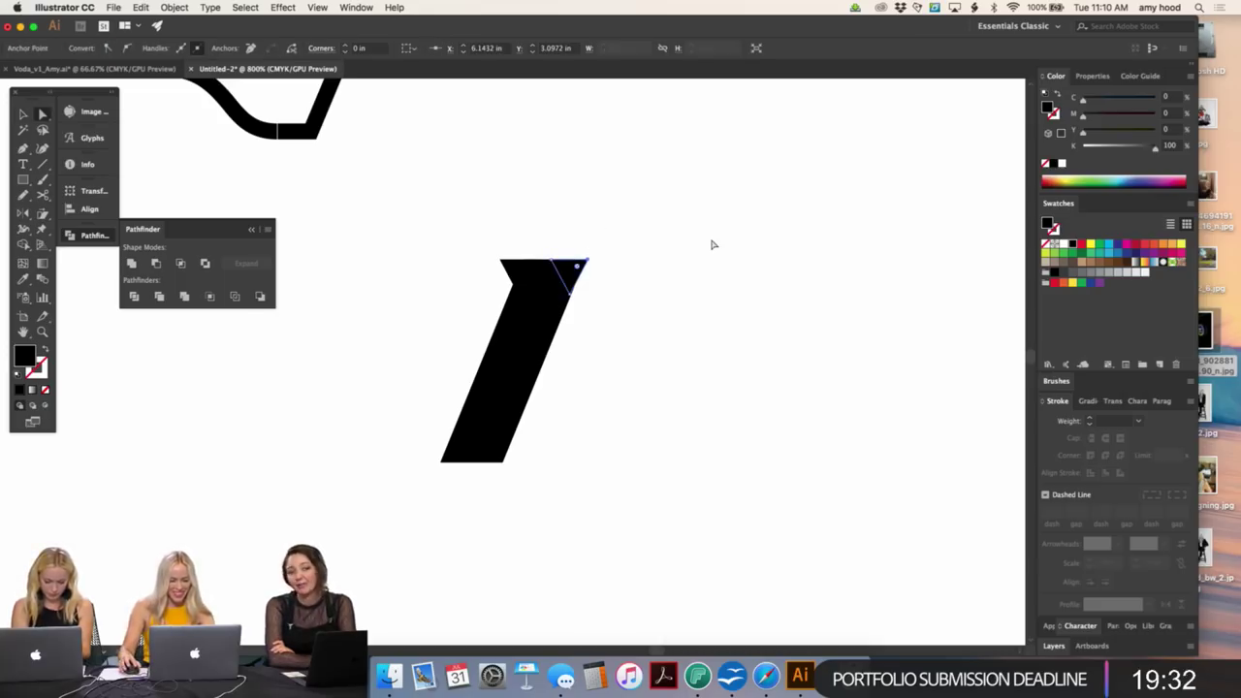
pyautogui.click(499, 258)
pyautogui.moveTo(491, 254); pyautogui.dragTo(509, 272)
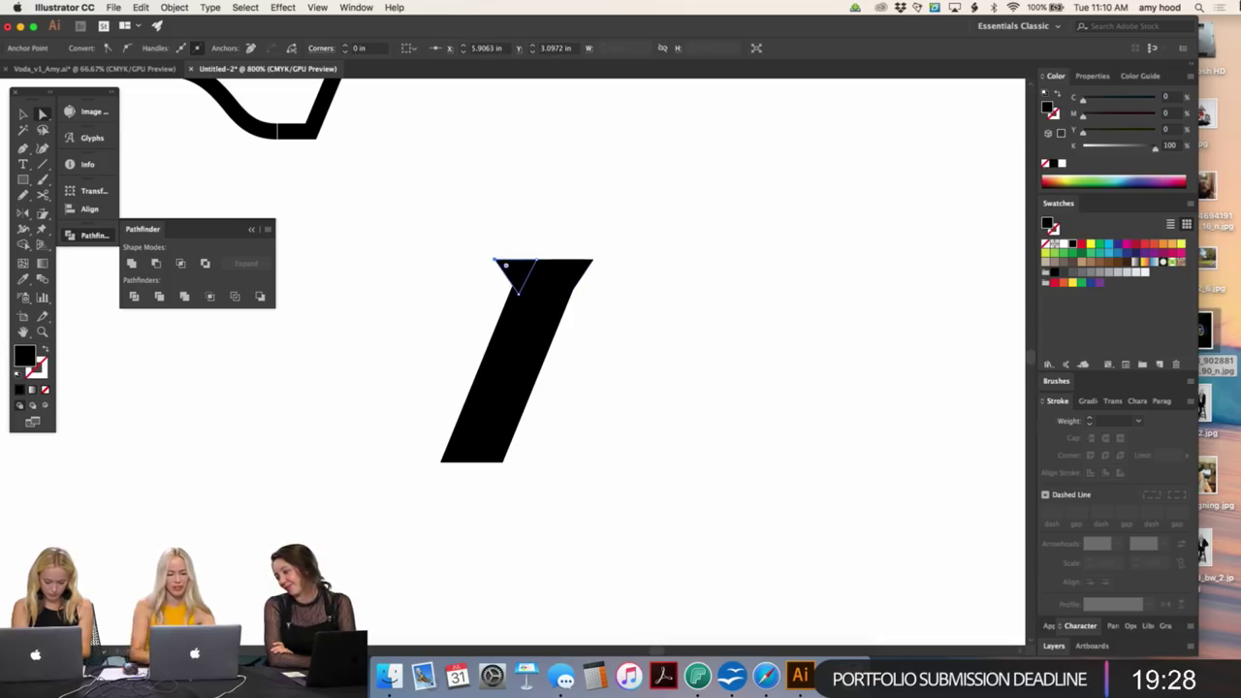
pyautogui.press('v')
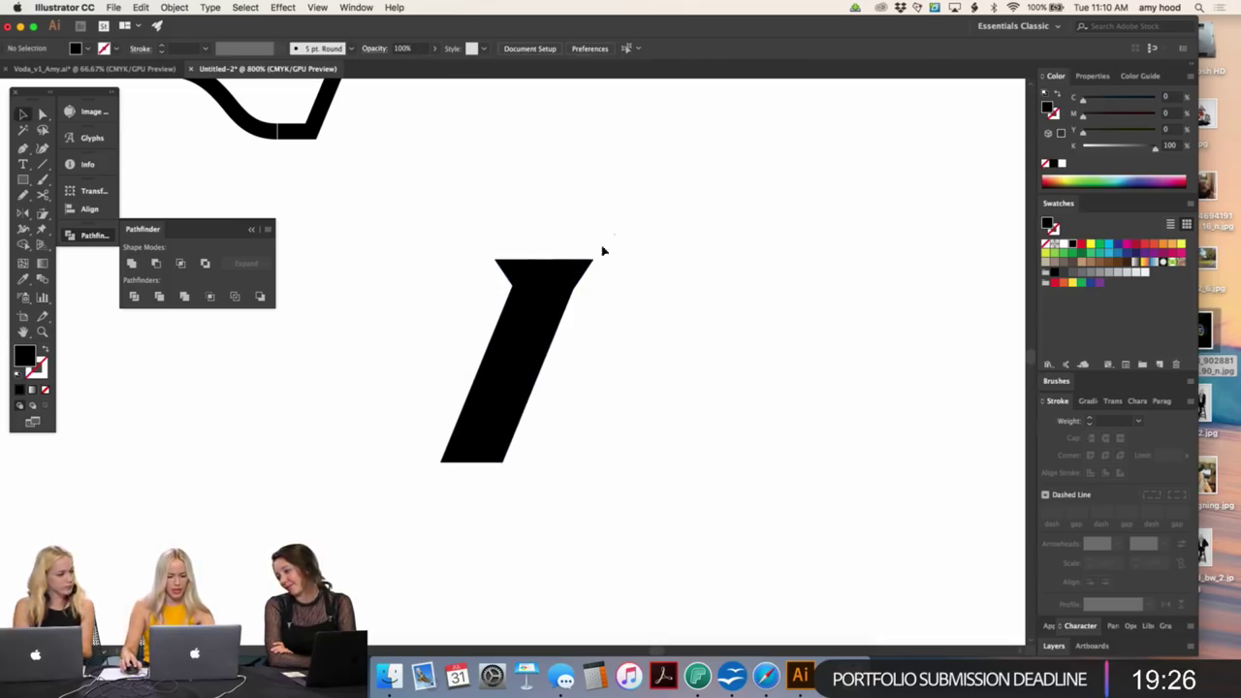
pyautogui.moveTo(615, 233); pyautogui.dragTo(395, 358)
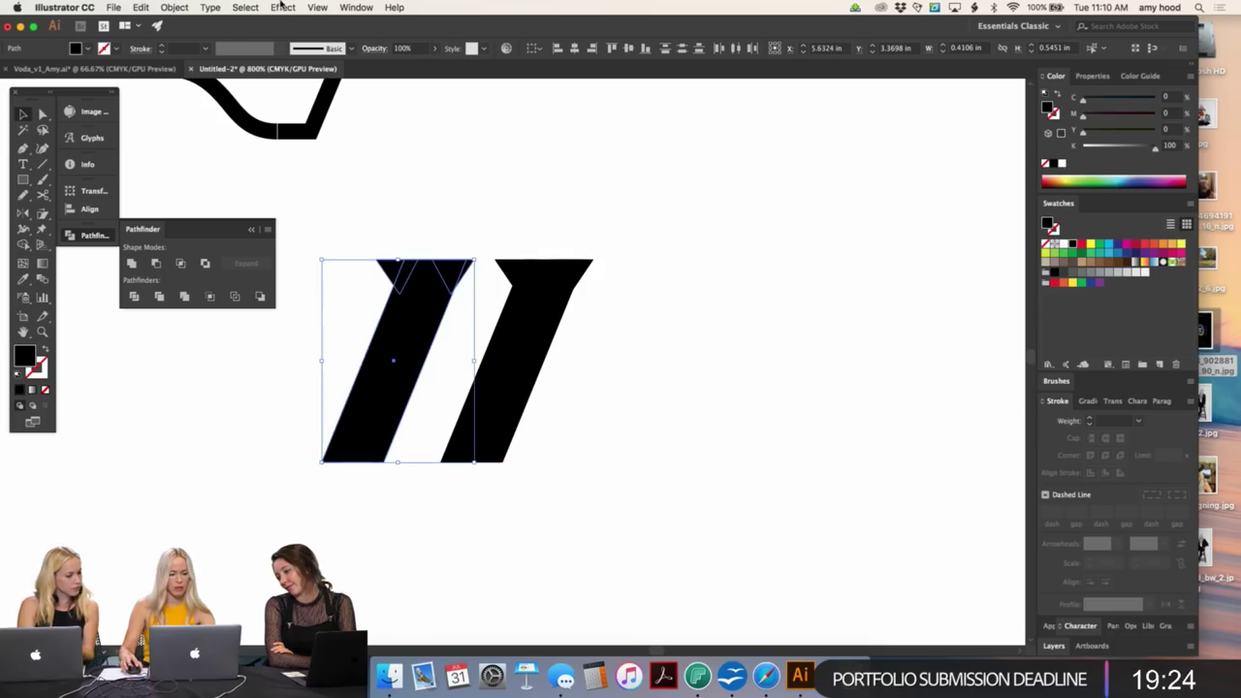
pyautogui.click(174, 7)
pyautogui.moveTo(216, 22)
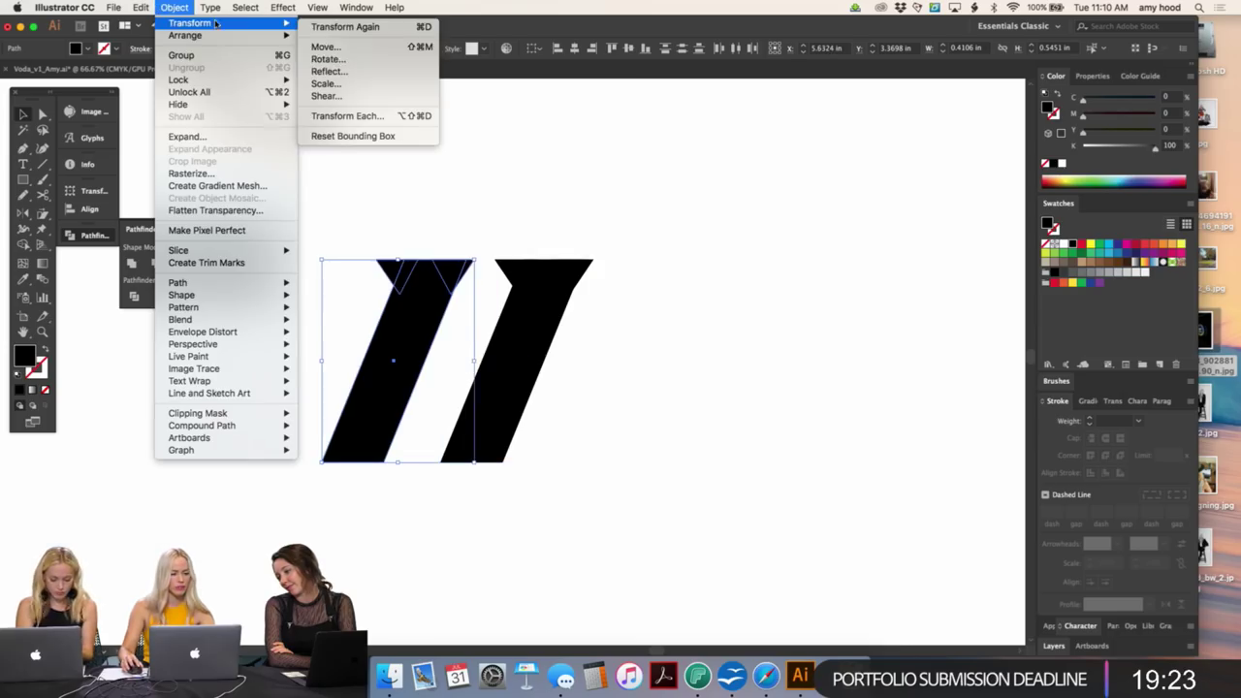
pyautogui.click(357, 72)
pyautogui.press('Return')
# - Shift the V's left stroke right and nudge its anchors so both halves meet at the point
pyautogui.click(378, 237)
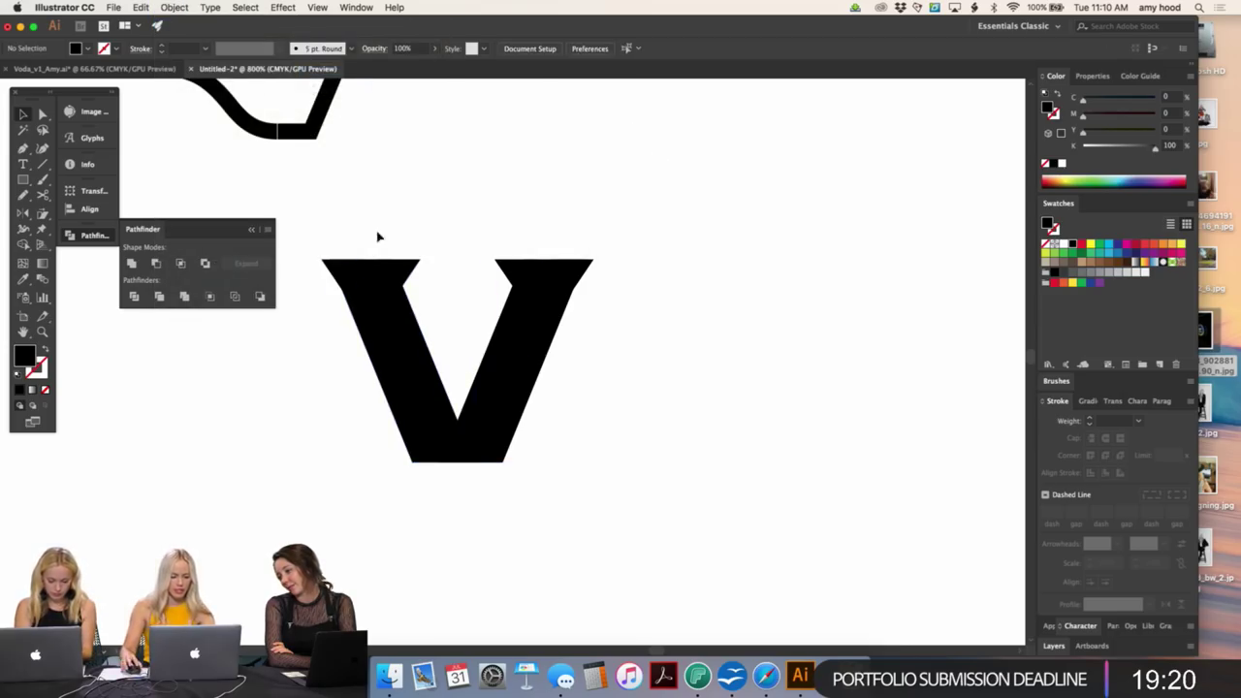
pyautogui.click(384, 347)
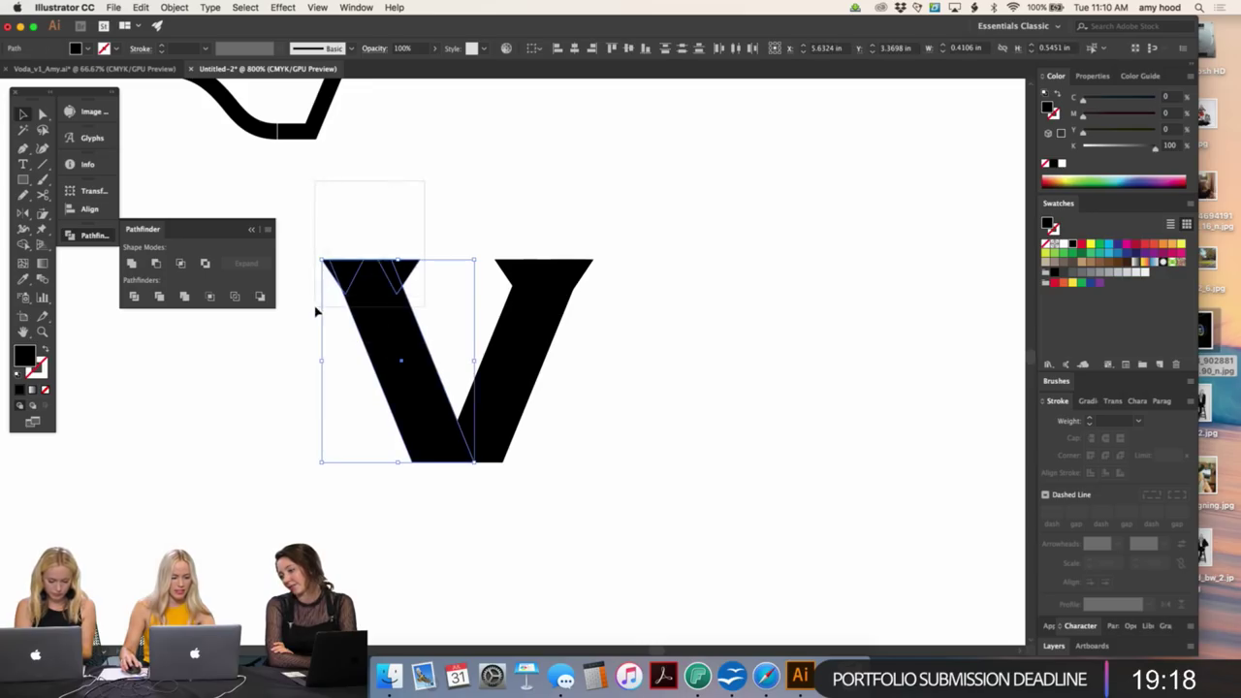
pyautogui.moveTo(388, 326)
pyautogui.mouseDown()
pyautogui.moveTo(417, 329)
pyautogui.moveTo(389, 326)
pyautogui.mouseUp()
pyautogui.click(747, 369)
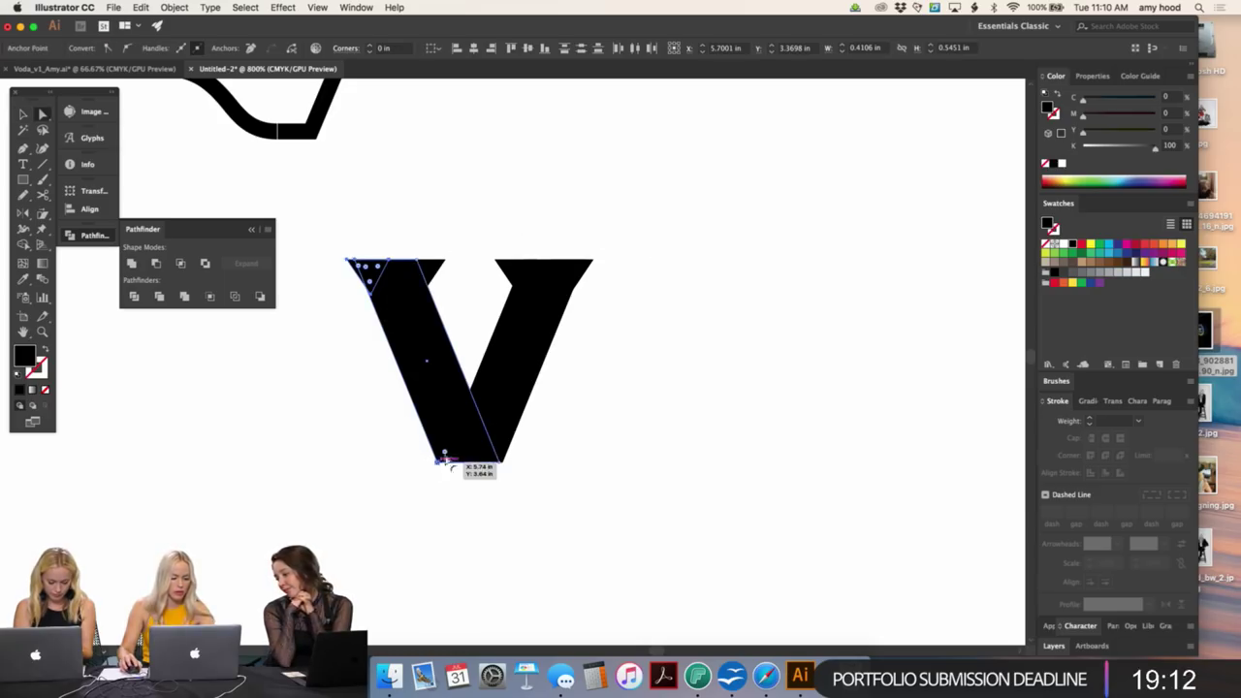
pyautogui.press('Right')
pyautogui.press('Right')
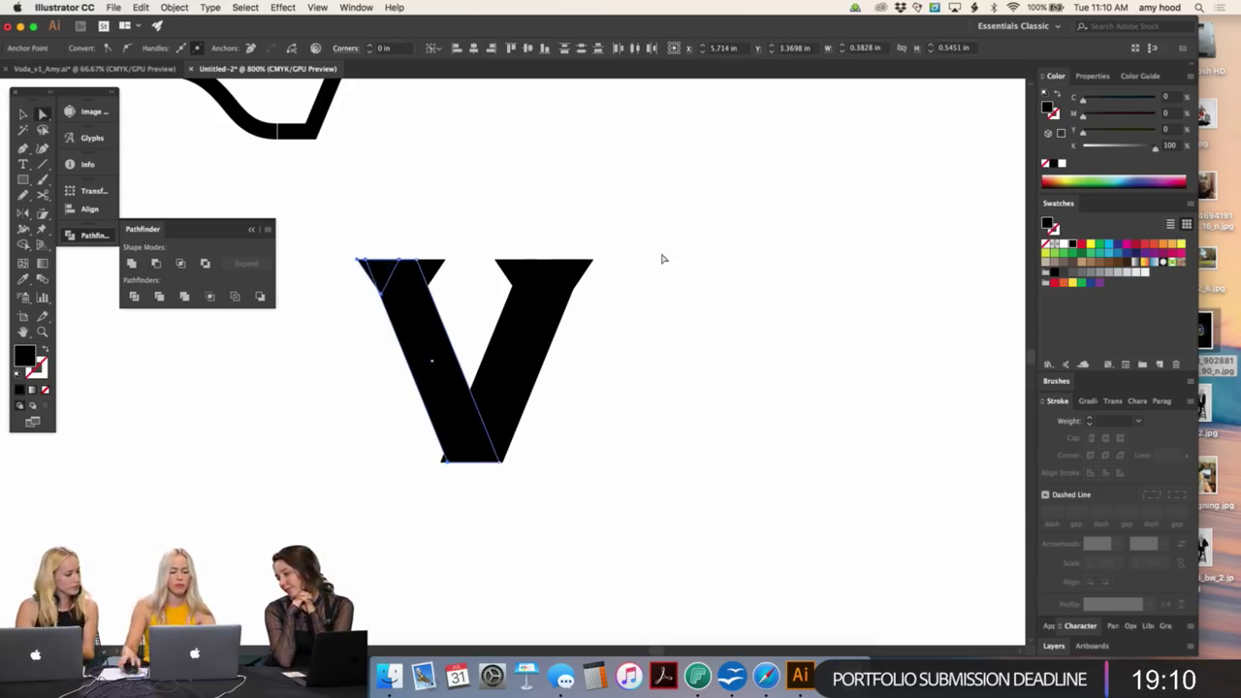
pyautogui.click(664, 259)
pyautogui.press('super+minus')
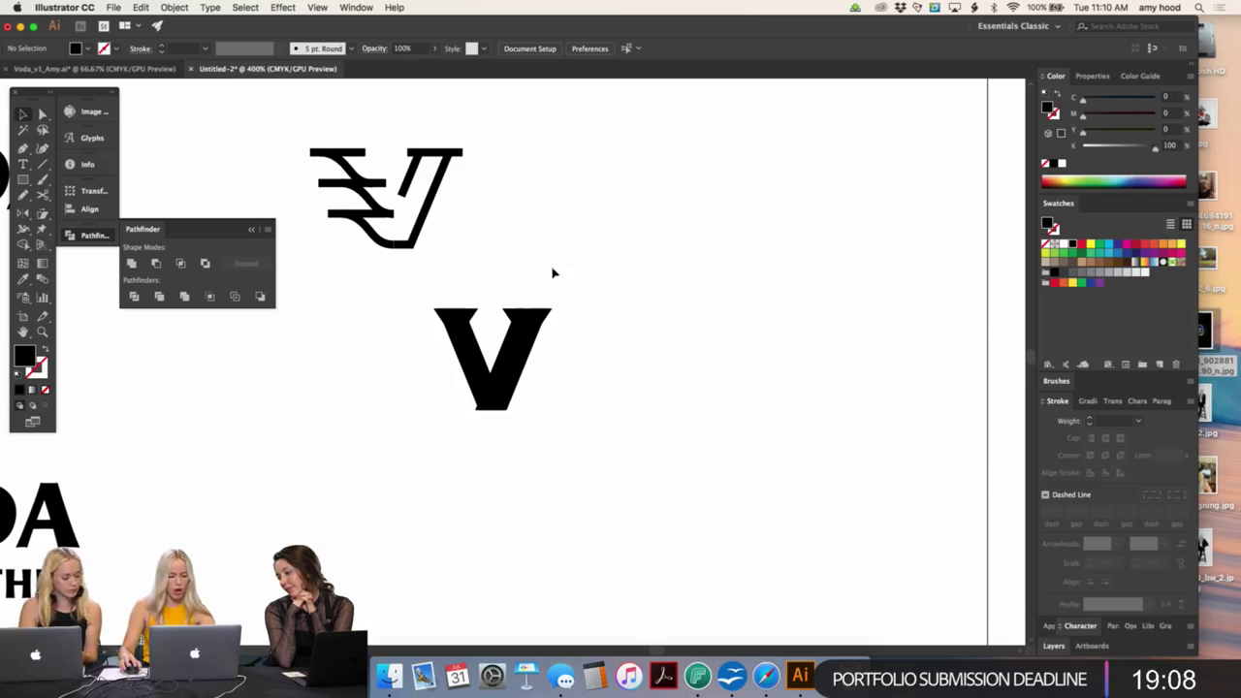
pyautogui.moveTo(428, 336); pyautogui.dragTo(430, 336)
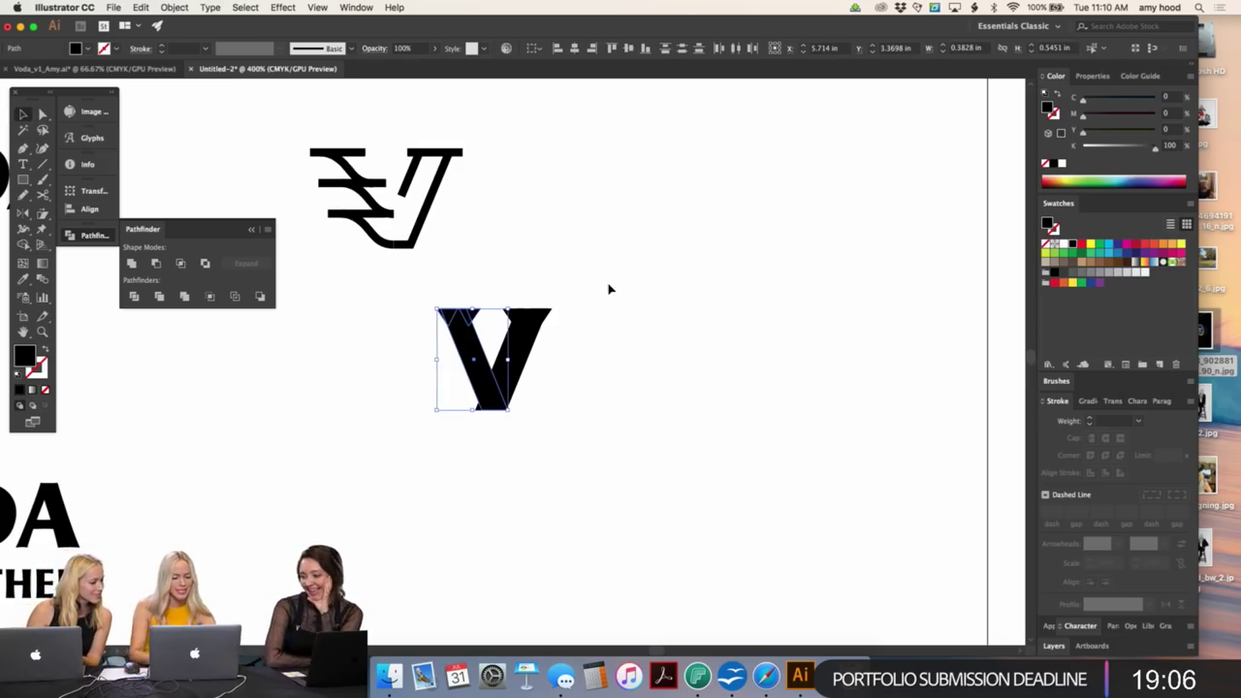
pyautogui.click(749, 285)
# - Check the V up close, discard a trial copy, and draw a black circle beside it
pyautogui.moveTo(643, 303); pyautogui.dragTo(289, 211)
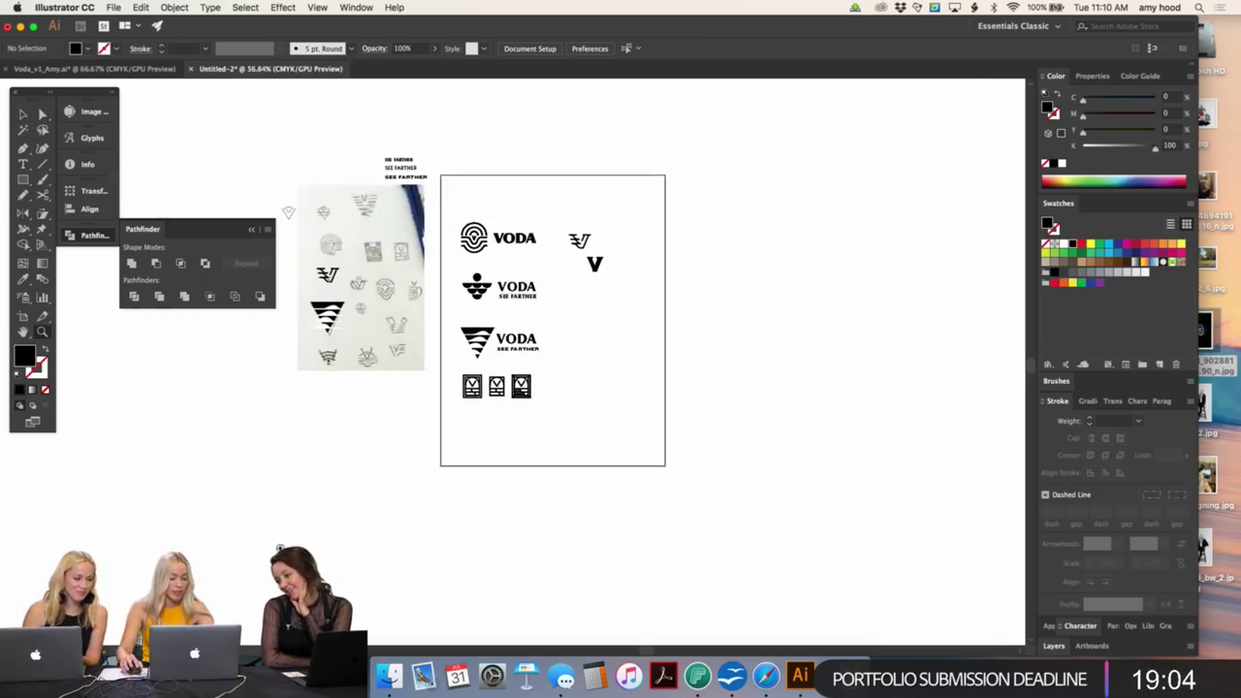
pyautogui.moveTo(583, 269); pyautogui.dragTo(582, 269)
pyautogui.click(464, 373)
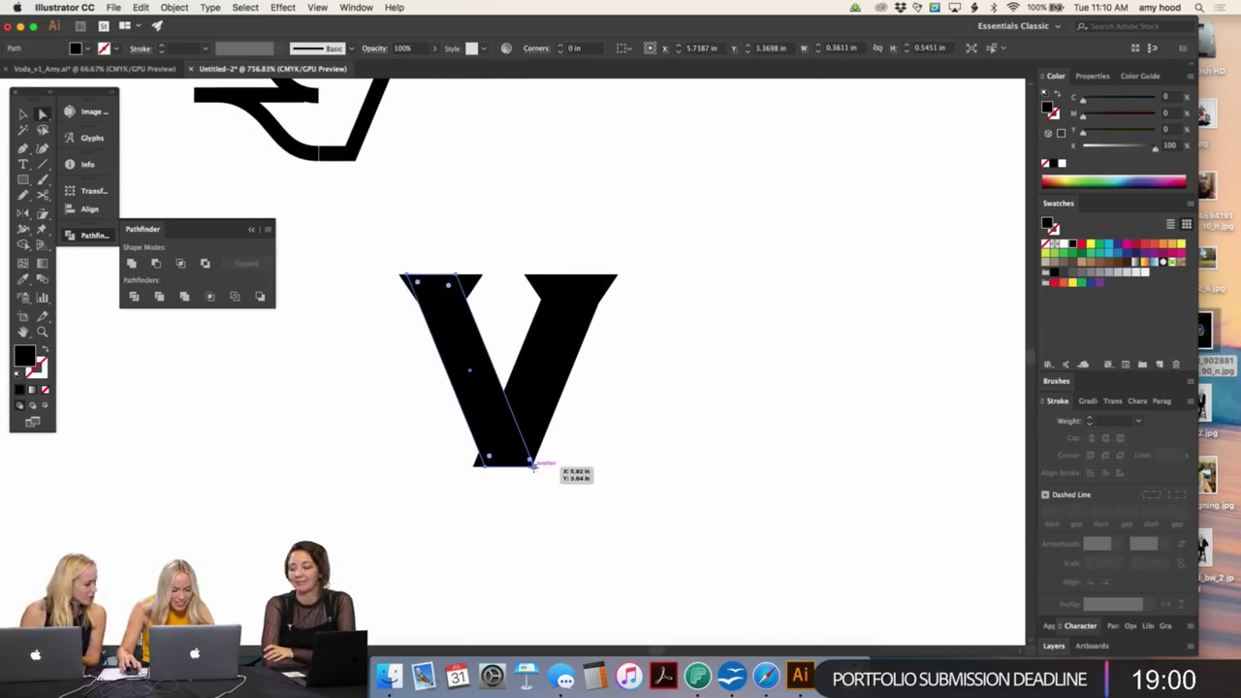
pyautogui.click(659, 445)
pyautogui.press('super+minus')
pyautogui.press('super+minus')
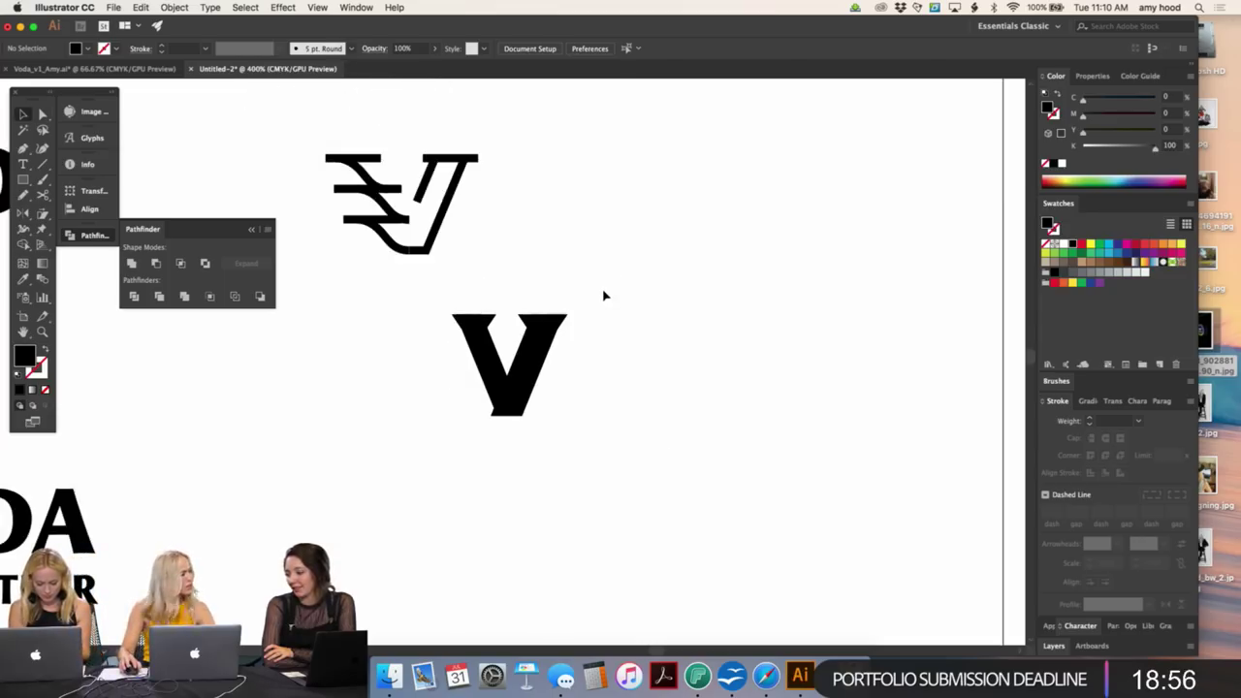
pyautogui.moveTo(401, 434); pyautogui.dragTo(401, 432)
pyautogui.moveTo(536, 378); pyautogui.dragTo(656, 378)
pyautogui.press('super+z')
pyautogui.moveTo(23, 179); pyautogui.dragTo(107, 210)
pyautogui.moveTo(601, 362); pyautogui.dragTo(544, 302)
# - Add guides at the V's top and baseline and resize the circle to fit between them
pyautogui.keyDown('super'); pyautogui.click(821, 298); pyautogui.keyUp('super')
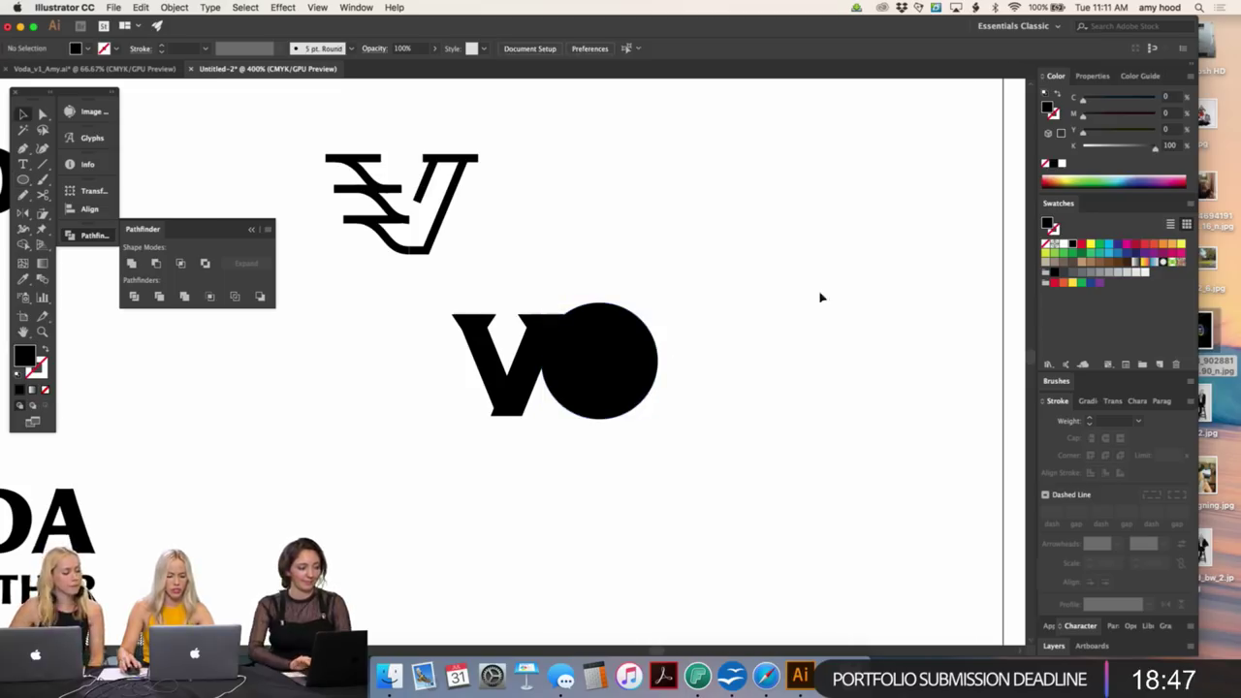
pyautogui.keyDown('super'); pyautogui.click(628, 349); pyautogui.keyUp('super')
pyautogui.press('super+equal')
pyautogui.press('super+equal')
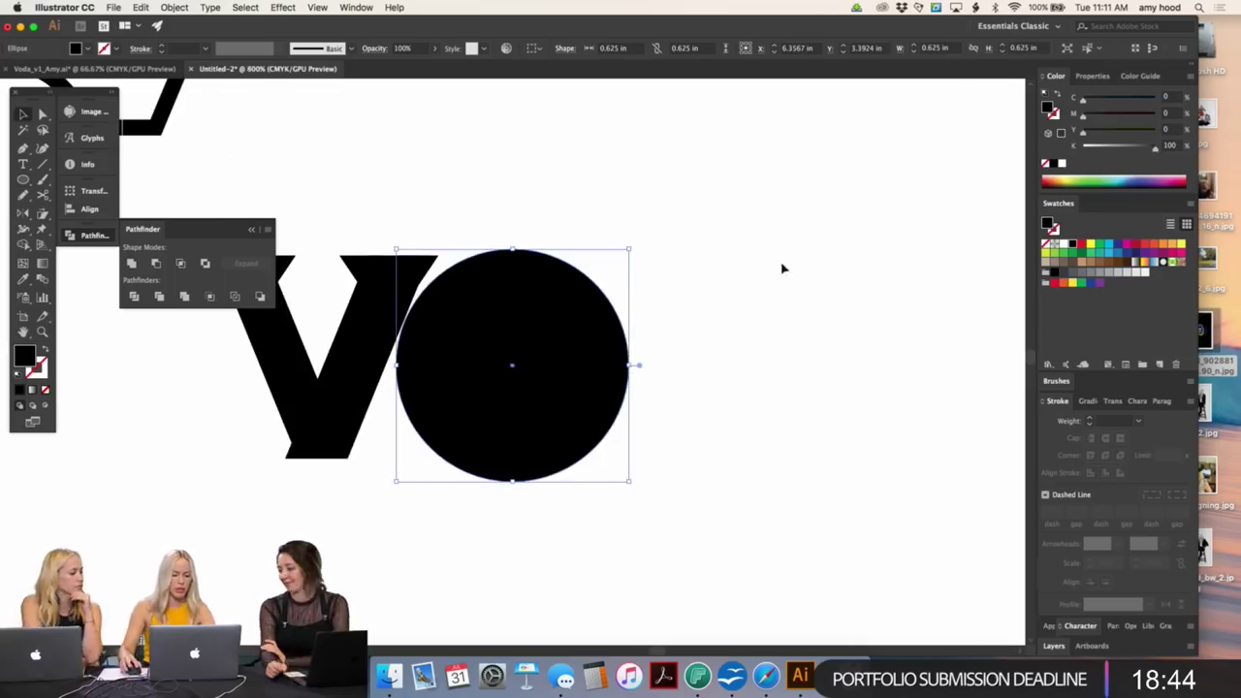
pyautogui.hscroll(-3, 805, 268)
pyautogui.press('super+r')
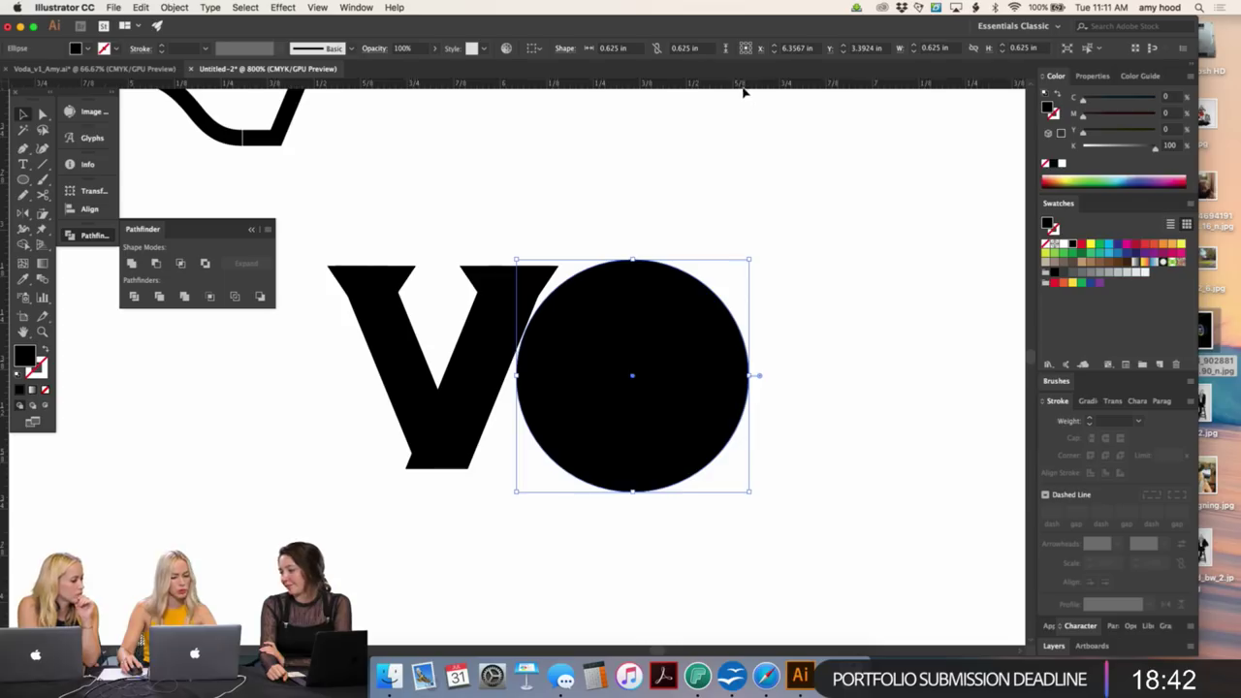
pyautogui.moveTo(744, 90); pyautogui.dragTo(573, 266)
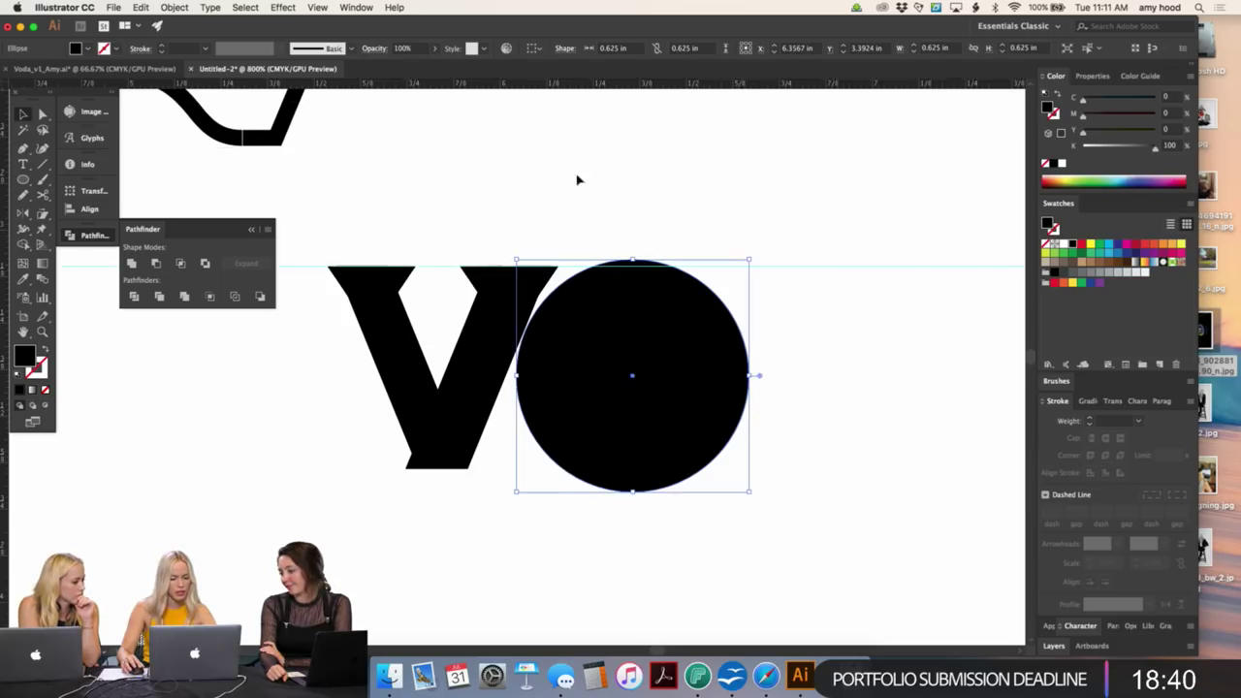
pyautogui.moveTo(601, 89); pyautogui.dragTo(452, 471)
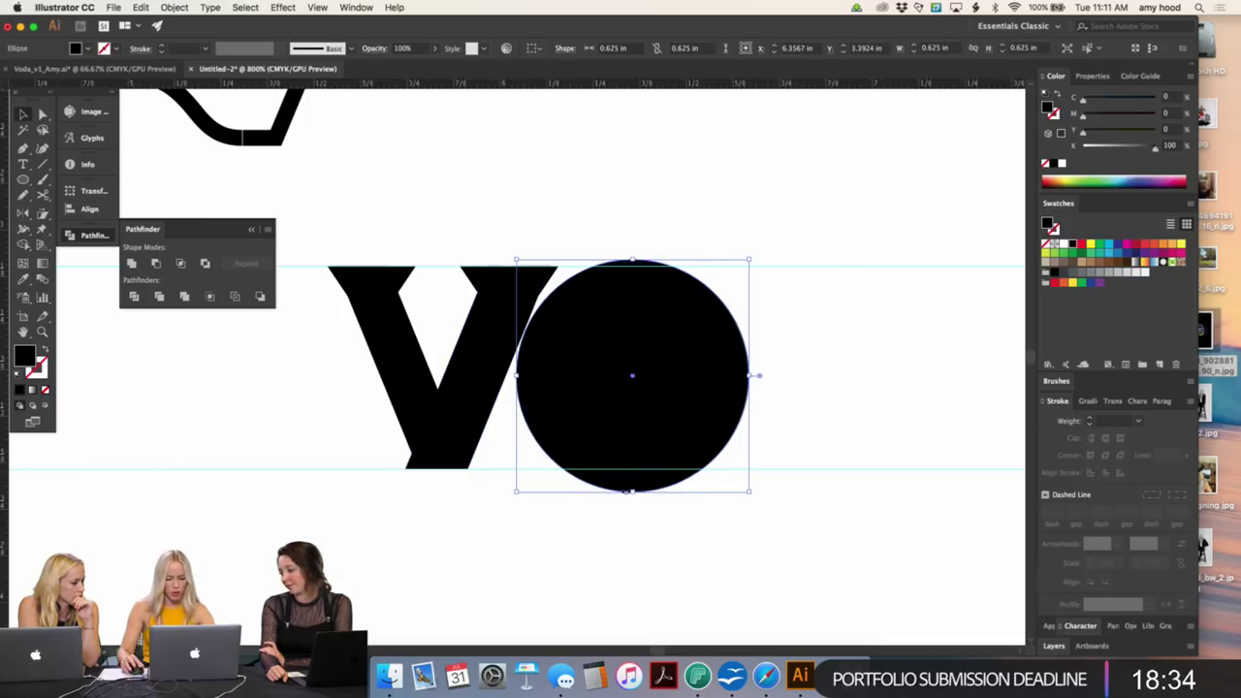
pyautogui.moveTo(635, 492); pyautogui.dragTo(632, 473)
# - Make a narrower, taller ellipse inside the circle and fill it white as the O's counter
pyautogui.click(909, 263)
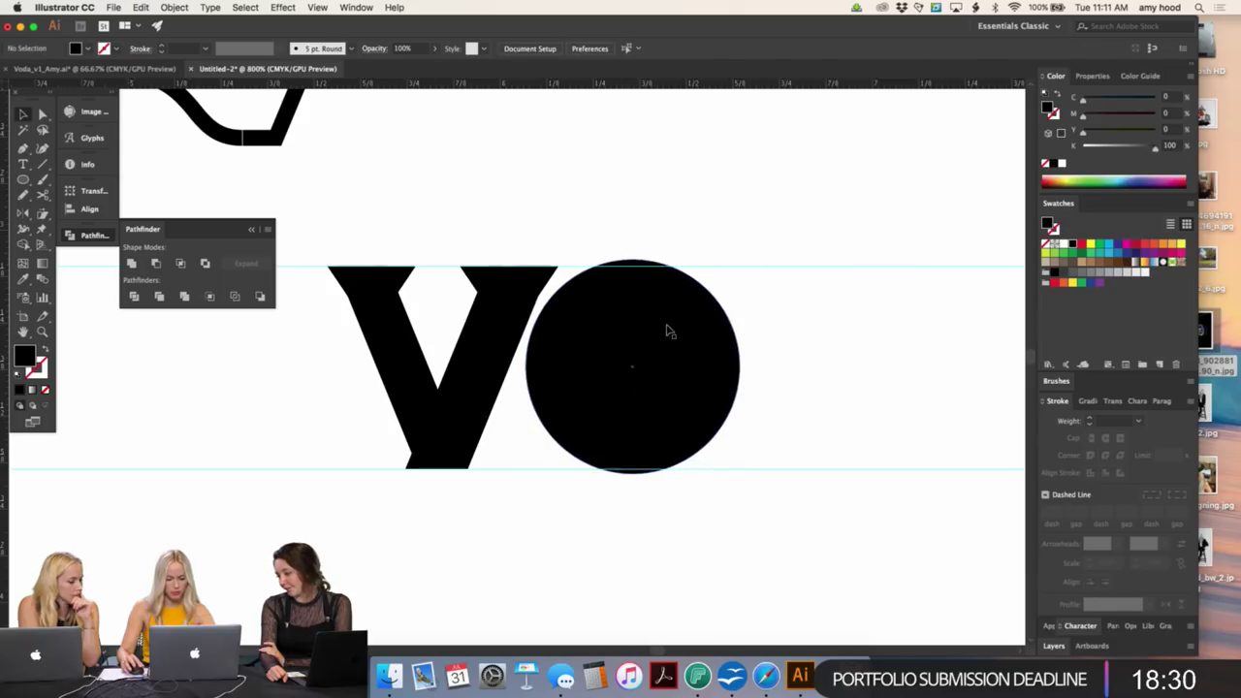
pyautogui.click(665, 327)
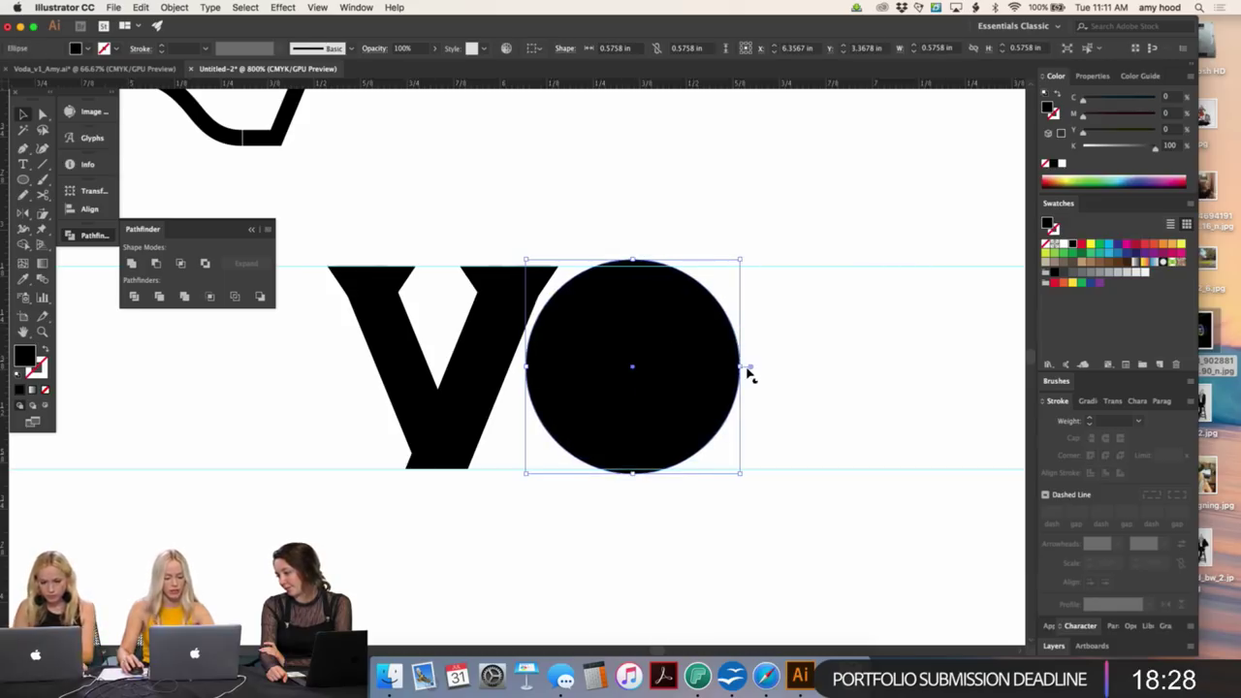
pyautogui.moveTo(743, 368); pyautogui.dragTo(674, 368)
pyautogui.moveTo(632, 309); pyautogui.dragTo(633, 300)
pyautogui.press('d')
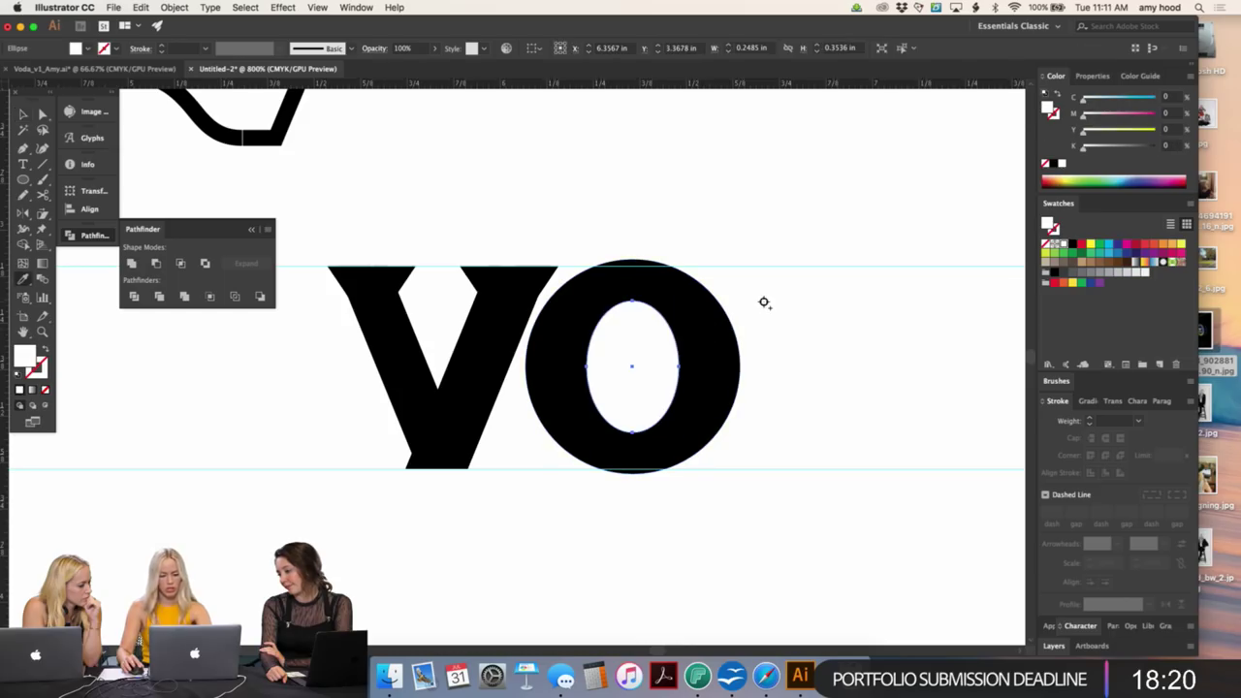
pyautogui.press('v')
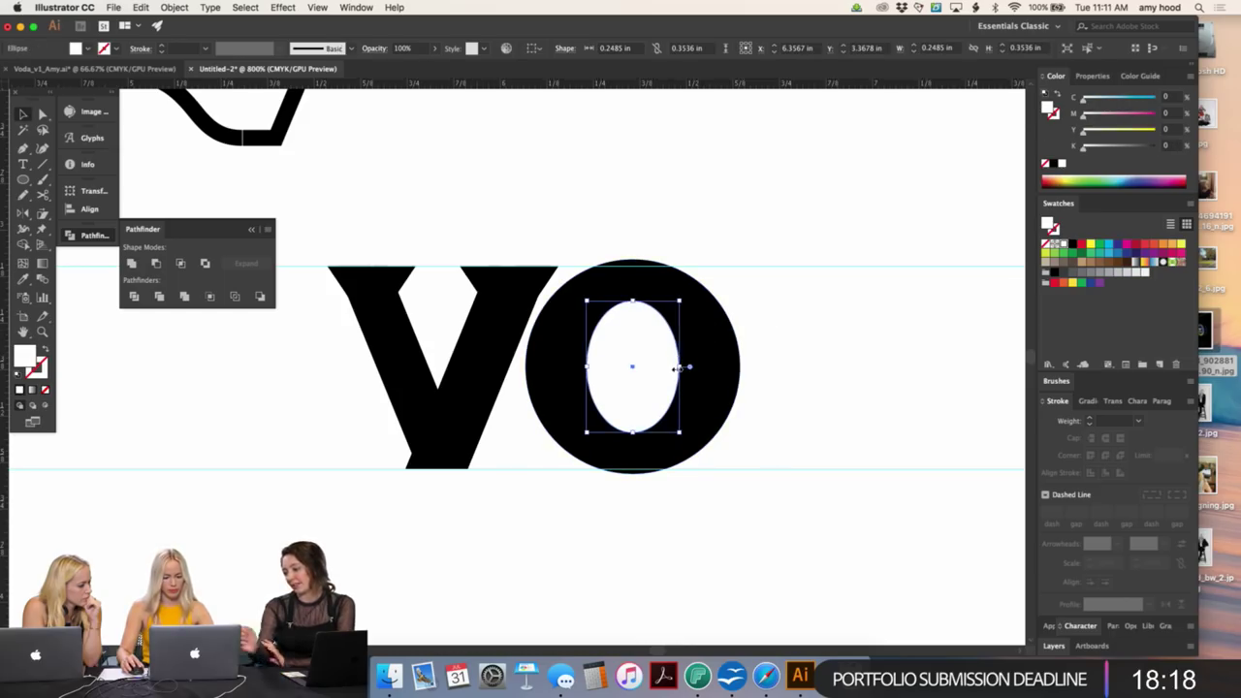
pyautogui.click(677, 233)
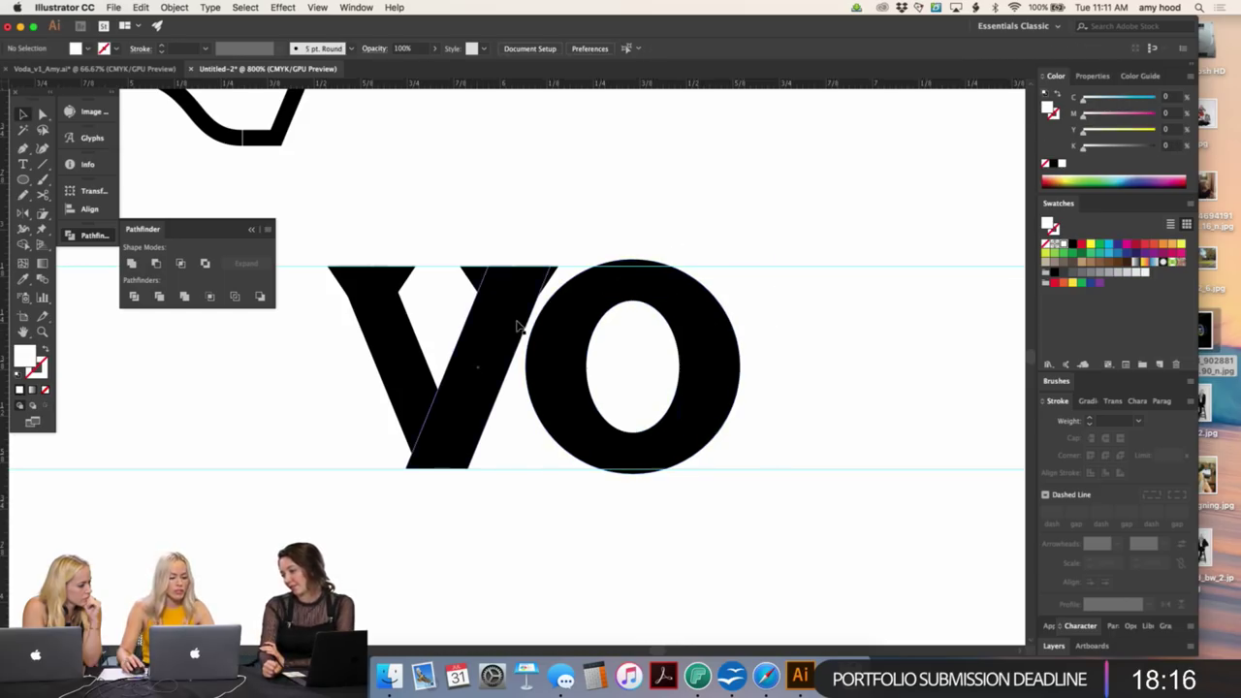
# - Discard a stray stroke copy and nudge the O slightly to the right
pyautogui.moveTo(514, 329)
pyautogui.mouseDown()
pyautogui.moveTo(821, 372)
pyautogui.moveTo(770, 371)
pyautogui.mouseUp()
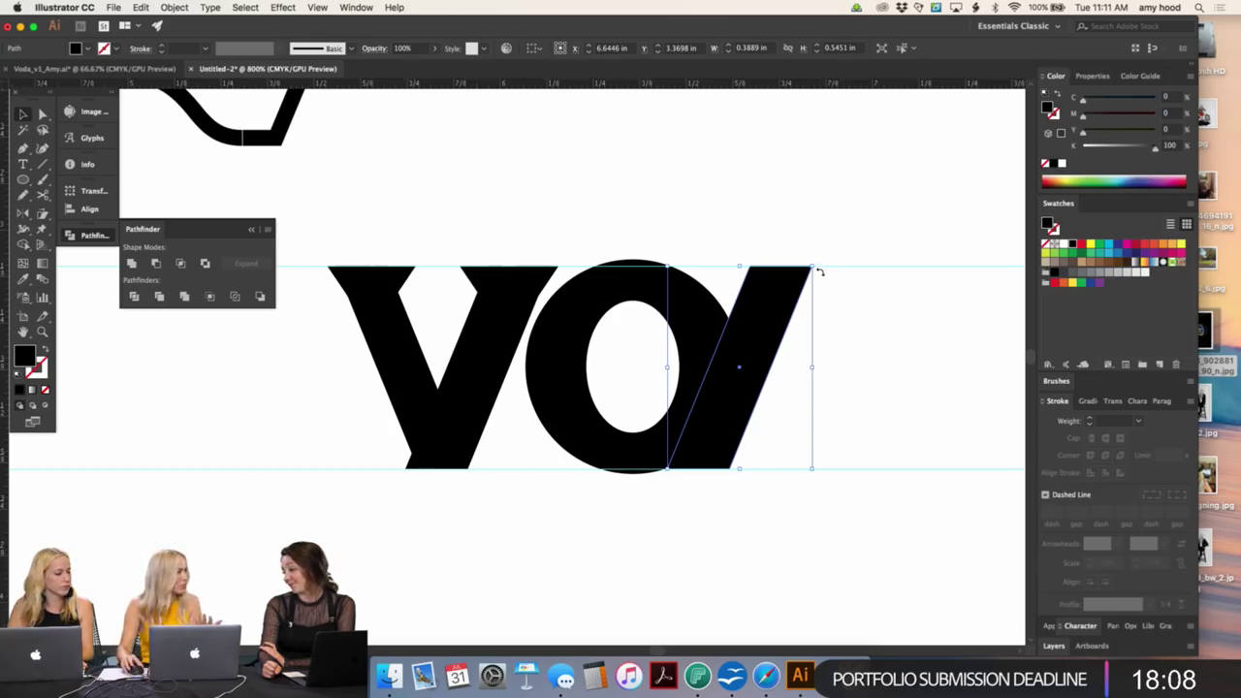
pyautogui.press('Delete')
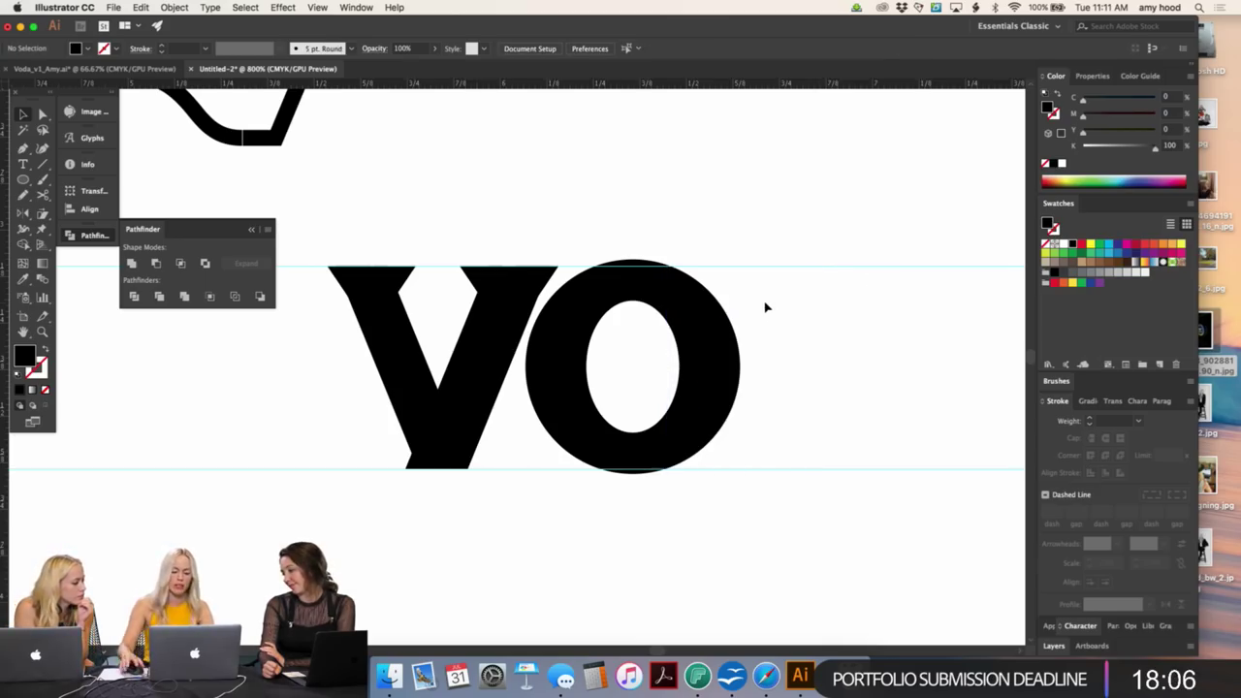
pyautogui.click(679, 360)
pyautogui.click(729, 247)
pyautogui.click(695, 405)
pyautogui.press('Right')
pyautogui.press('Right')
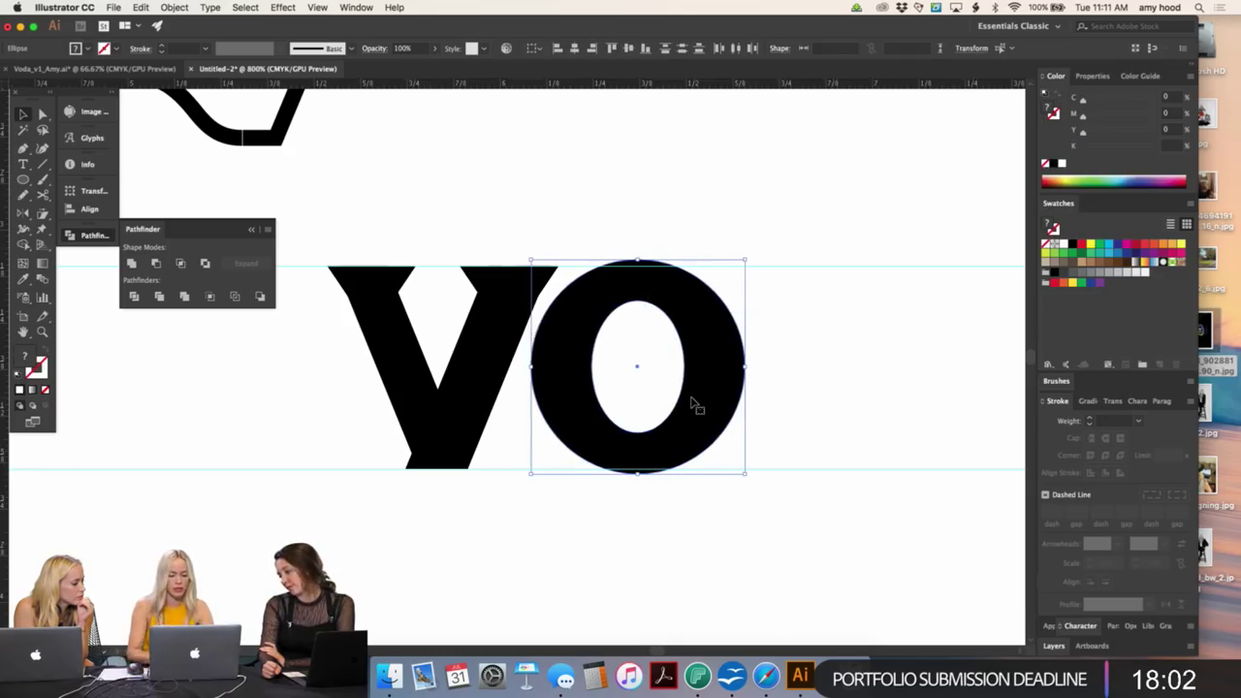
# - Rotate the O's white inner ellipse about 30° clockwise for a tilted counter
pyautogui.click(410, 355)
pyautogui.click(521, 280)
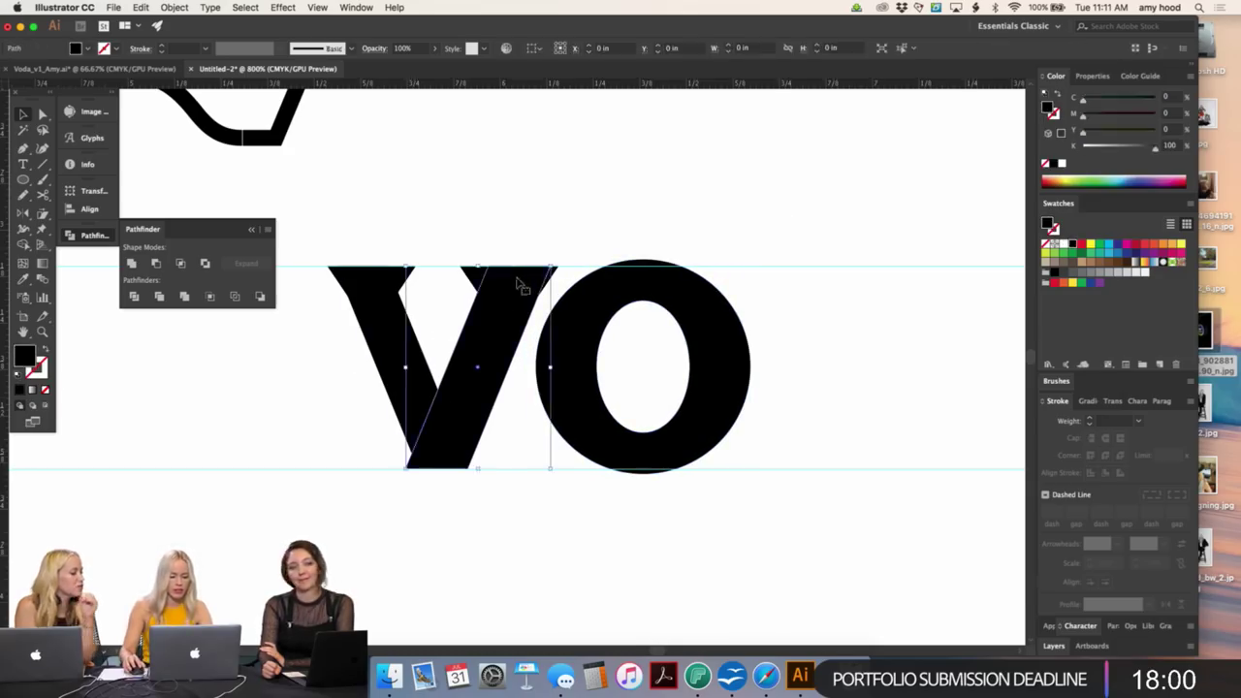
pyautogui.click(642, 368)
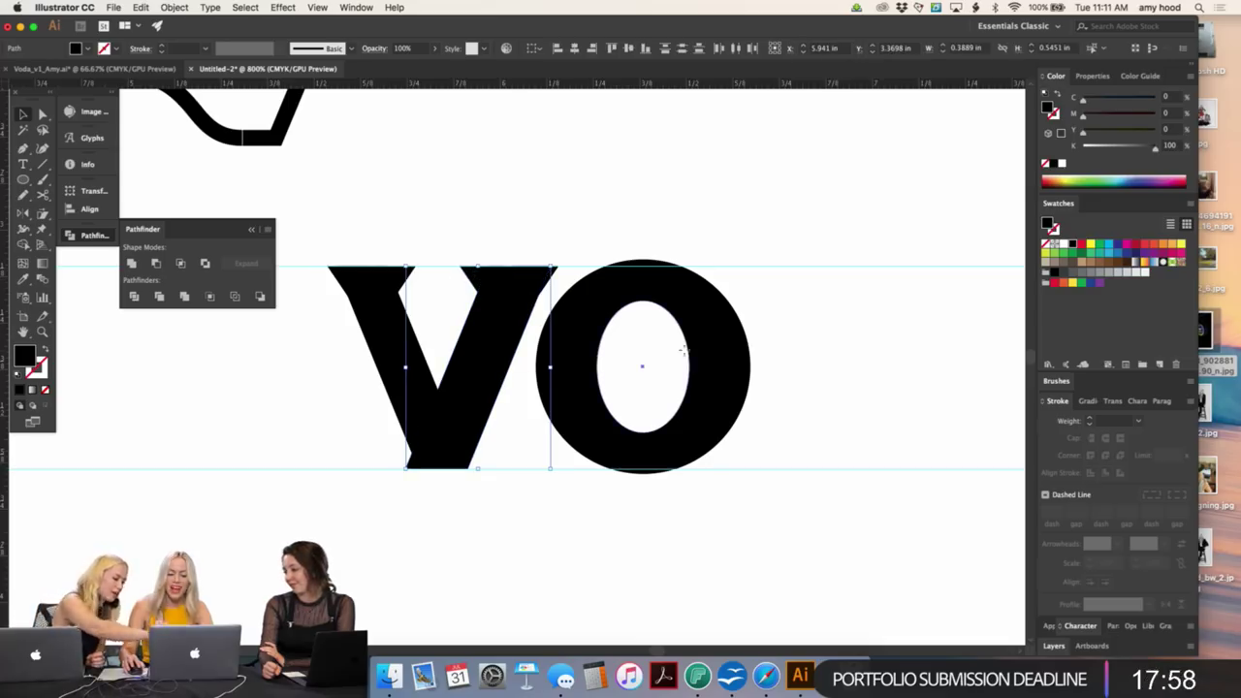
pyautogui.moveTo(693, 299)
pyautogui.mouseDown()
pyautogui.moveTo(716, 322)
pyautogui.moveTo(687, 306)
pyautogui.mouseUp()
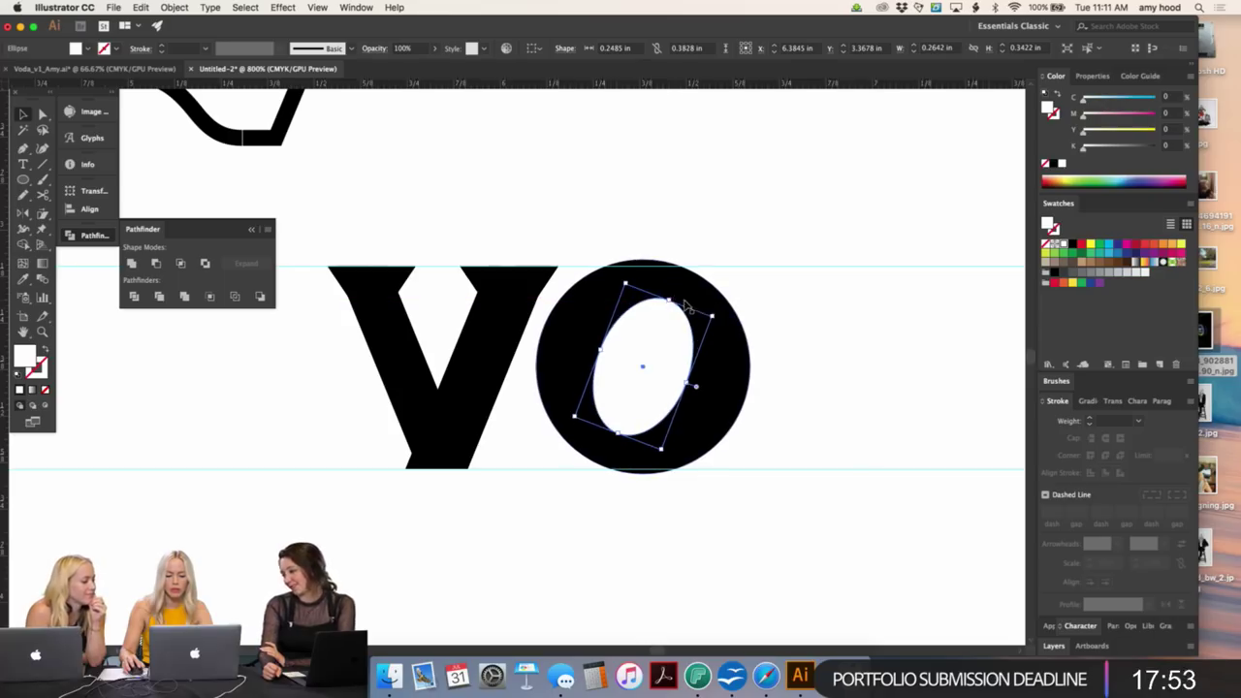
pyautogui.click(752, 283)
pyautogui.click(649, 336)
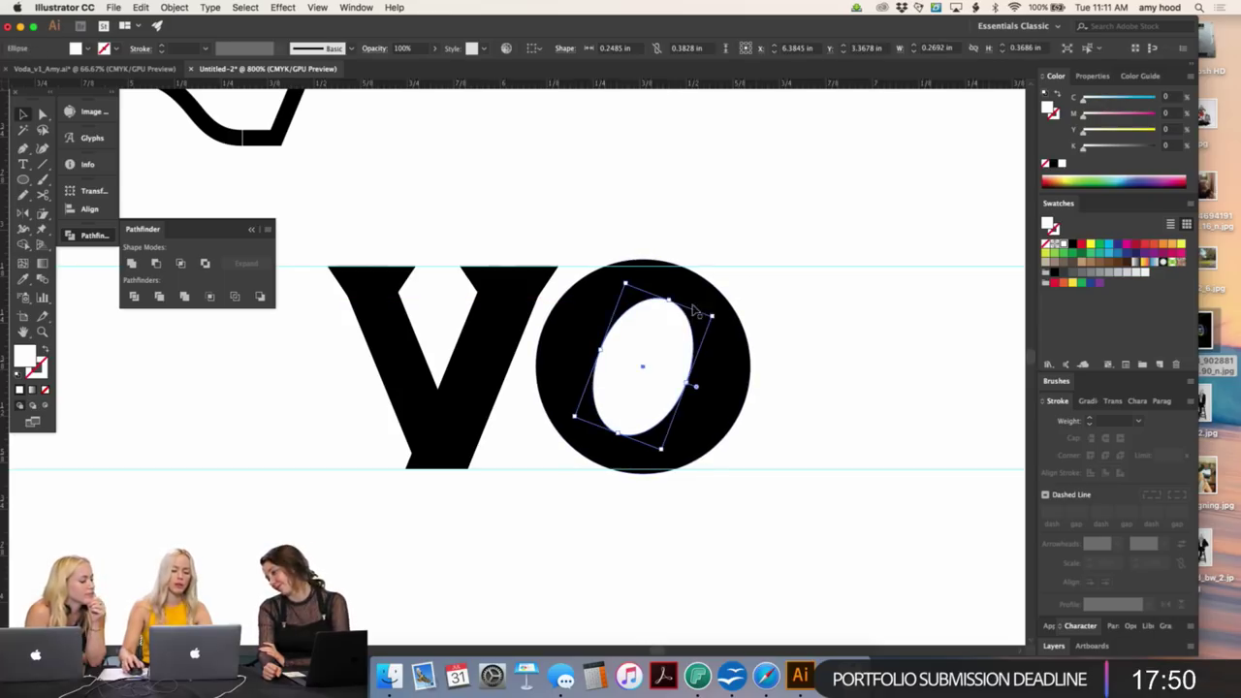
pyautogui.moveTo(719, 311); pyautogui.dragTo(719, 309)
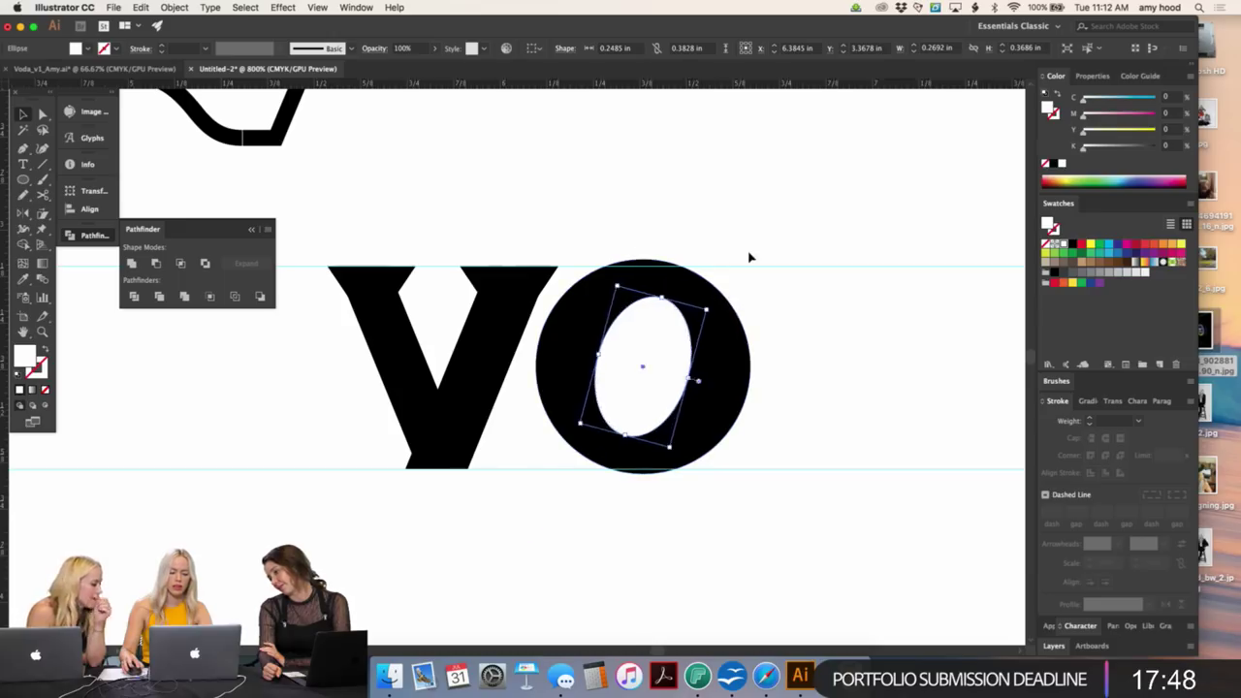
pyautogui.click(851, 144)
pyautogui.press('super+minus')
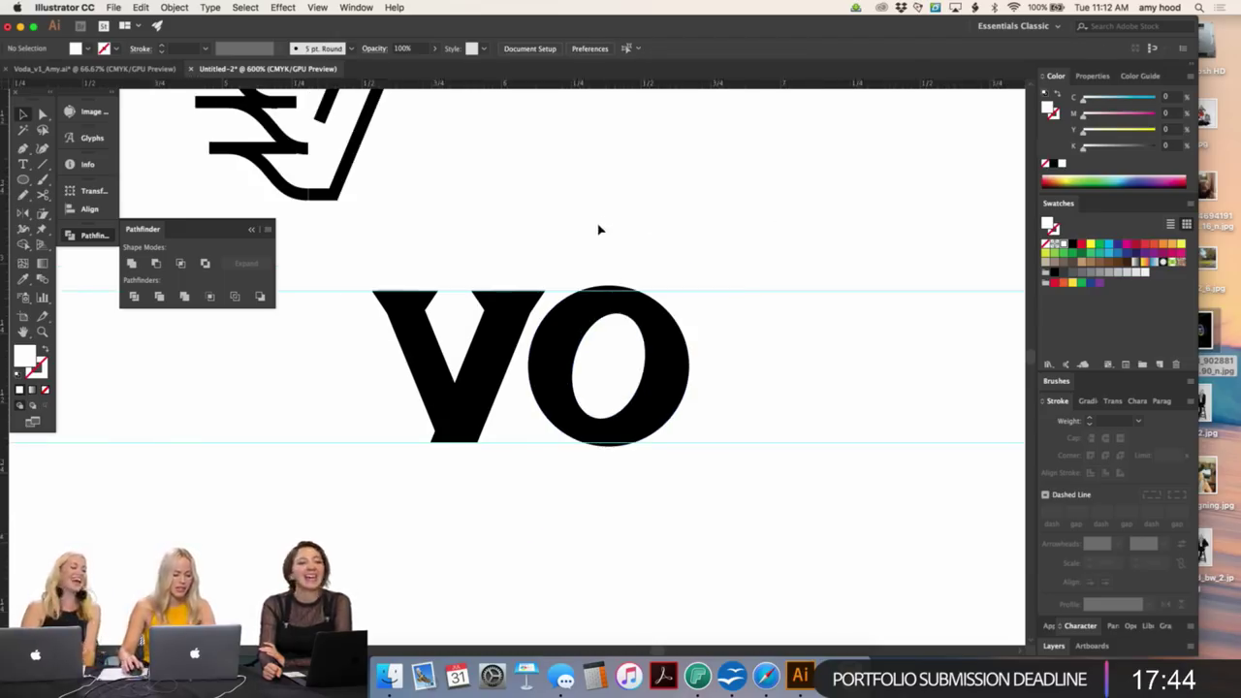
# - Copy the V's right stroke beside the O and rotate it upright into an I bar
pyautogui.click(479, 291)
pyautogui.moveTo(482, 293); pyautogui.dragTo(721, 360)
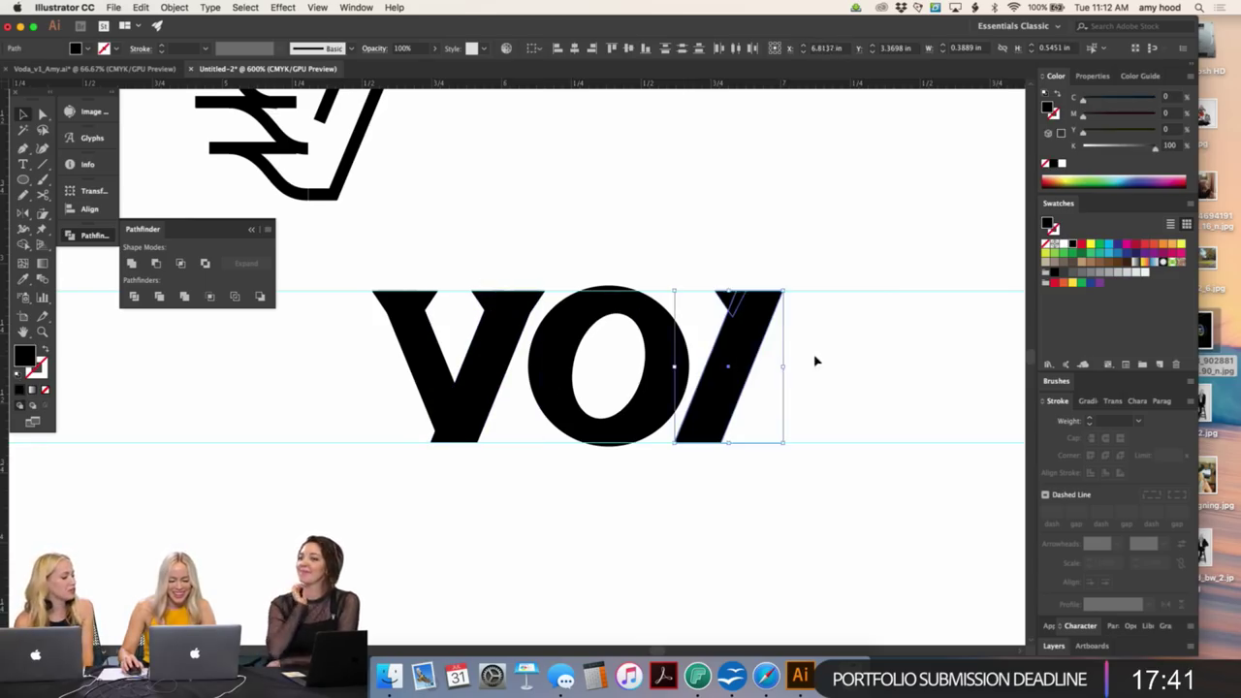
pyautogui.click(44, 214)
pyautogui.moveTo(763, 296); pyautogui.dragTo(813, 279)
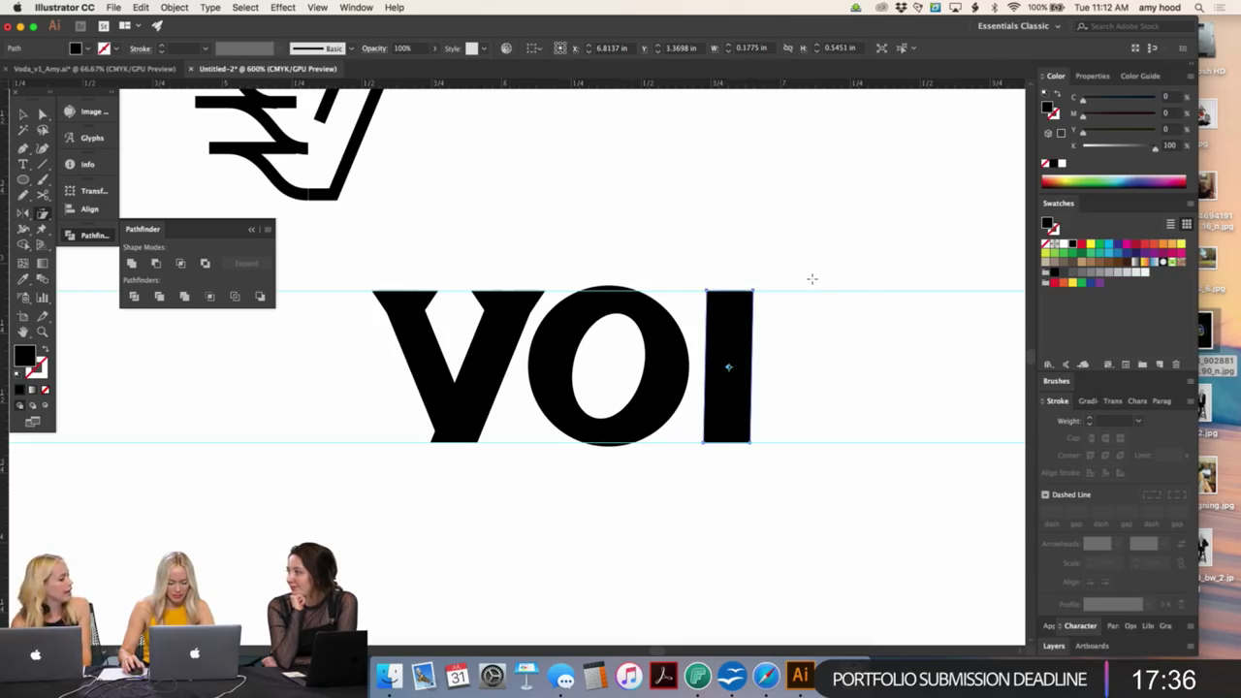
pyautogui.press('super+shift+a')
pyautogui.scroll(5, 803, 281)
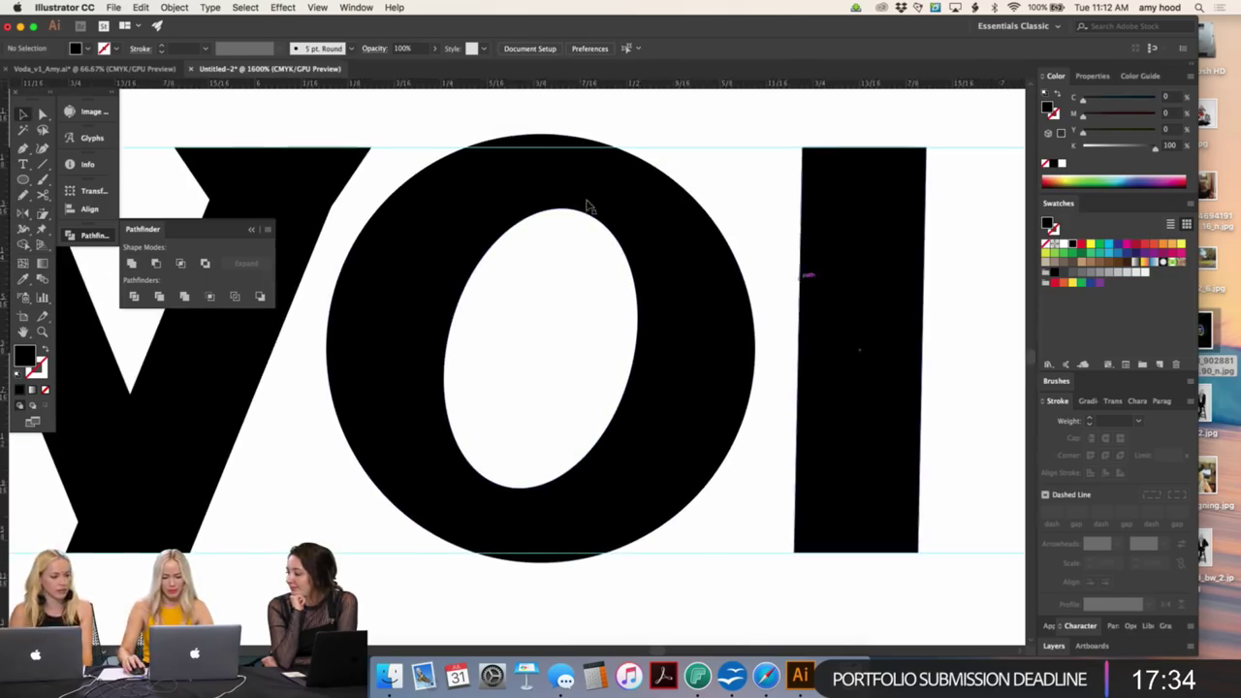
# - Draw a rectangle over the I bar and shift the bar slightly right
pyautogui.moveTo(23, 179); pyautogui.dragTo(130, 179)
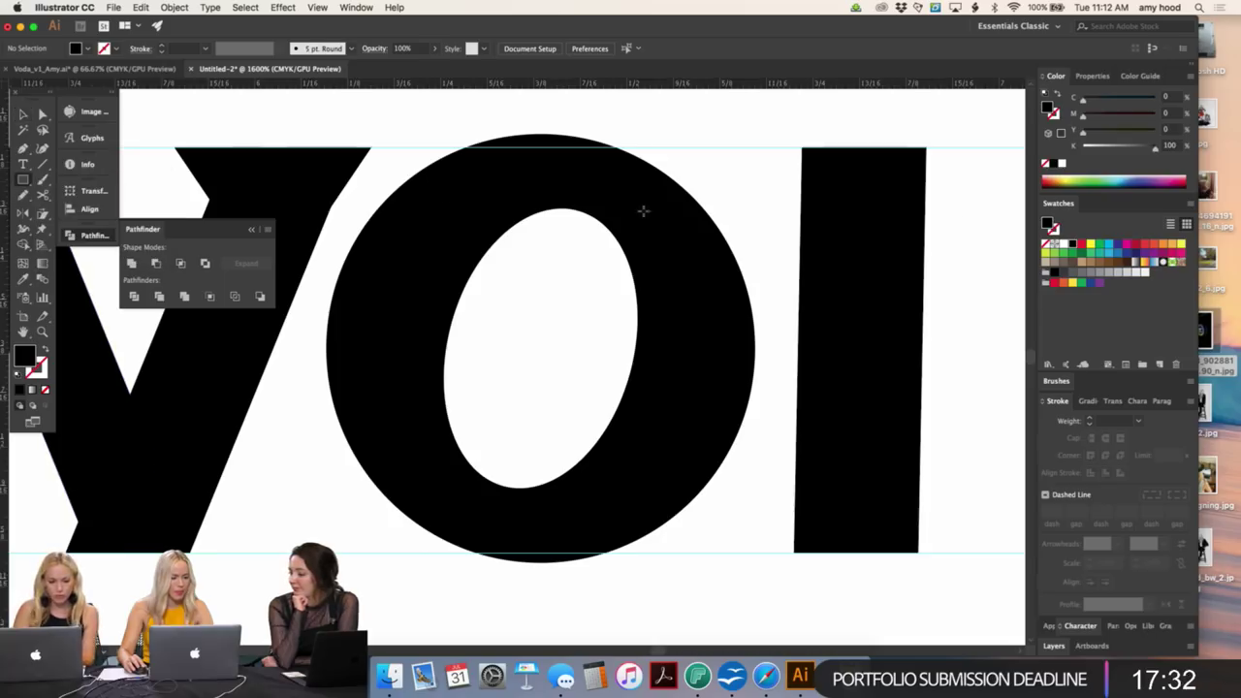
pyautogui.moveTo(801, 147)
pyautogui.mouseDown()
pyautogui.moveTo(851, 253)
pyautogui.moveTo(927, 553)
pyautogui.mouseUp()
pyautogui.press('v')
pyautogui.click(963, 454)
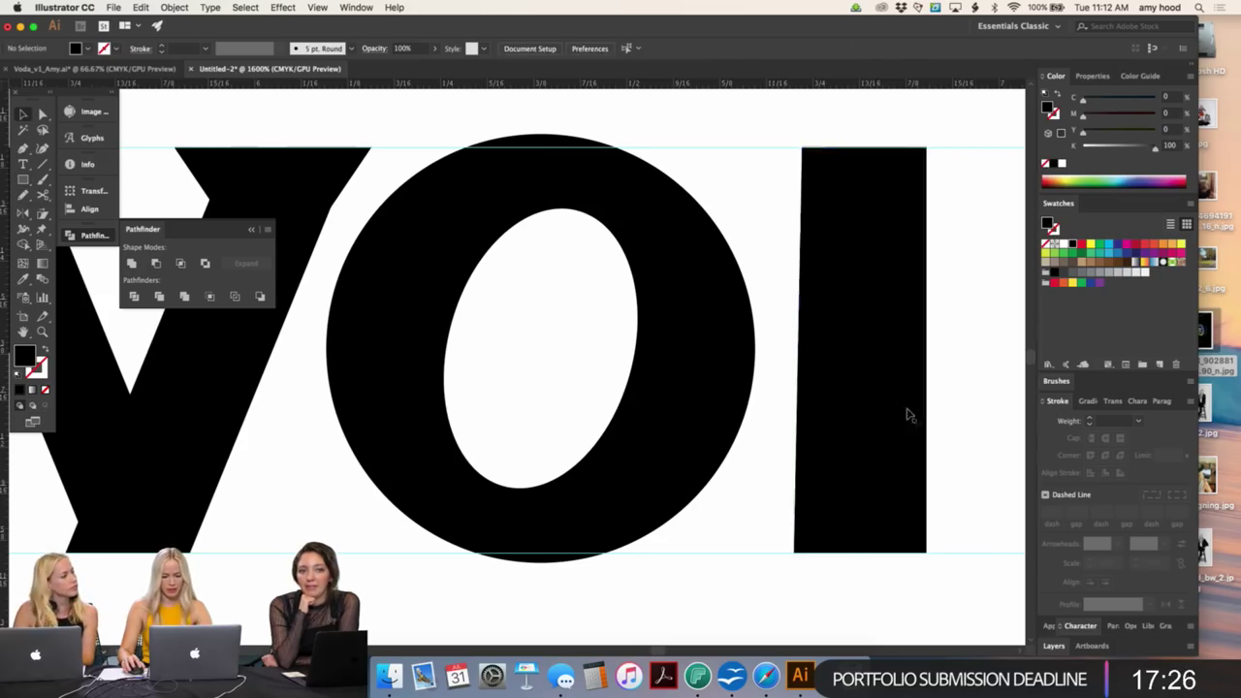
pyautogui.click(897, 405)
pyautogui.press('Delete')
pyautogui.press('super+z')
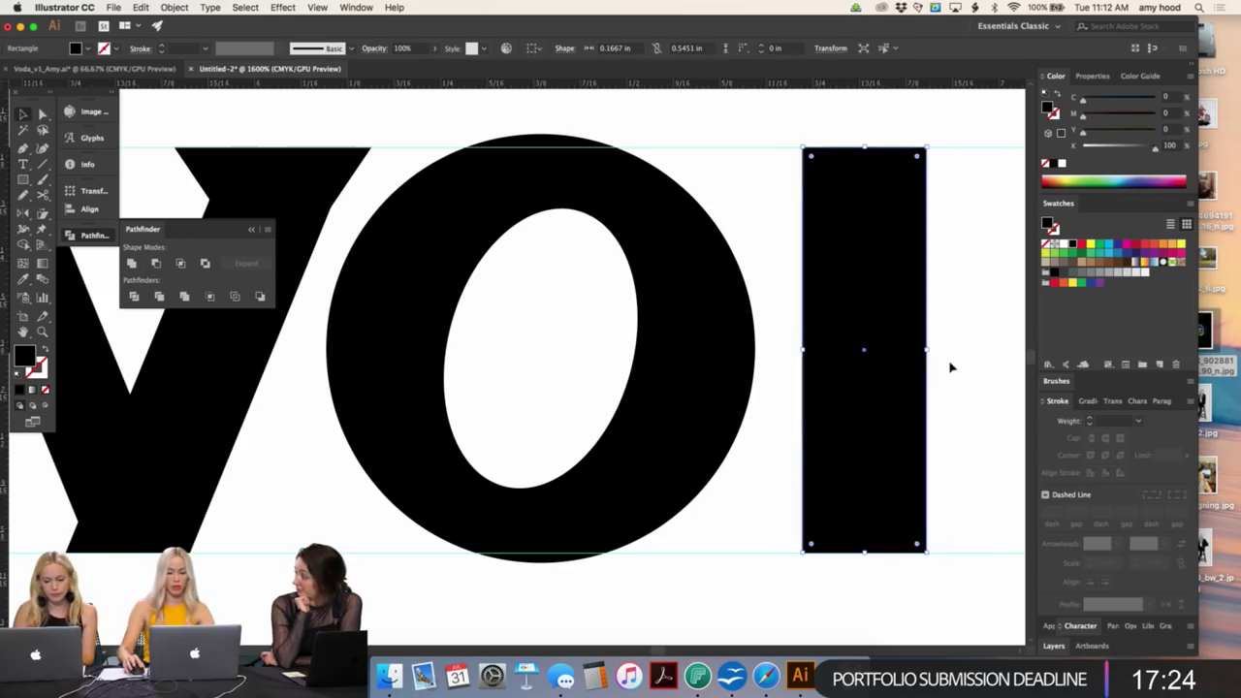
pyautogui.moveTo(892, 369); pyautogui.dragTo(916, 374)
pyautogui.click(792, 208)
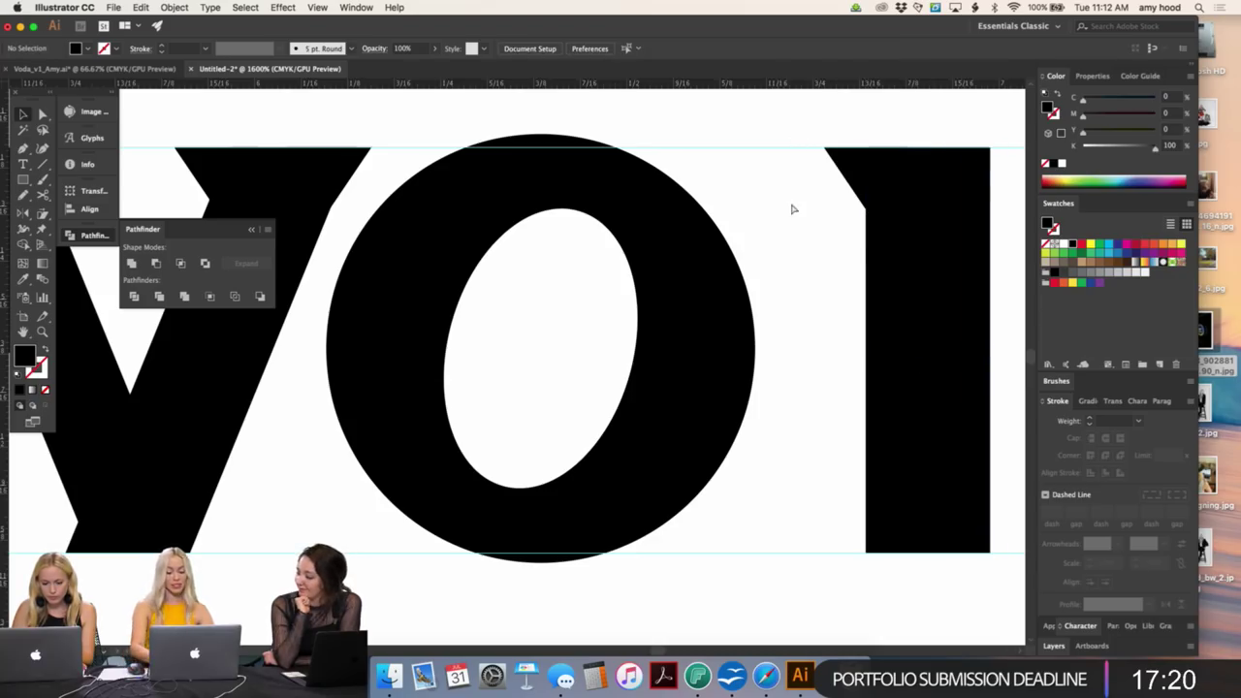
pyautogui.press('super+minus')
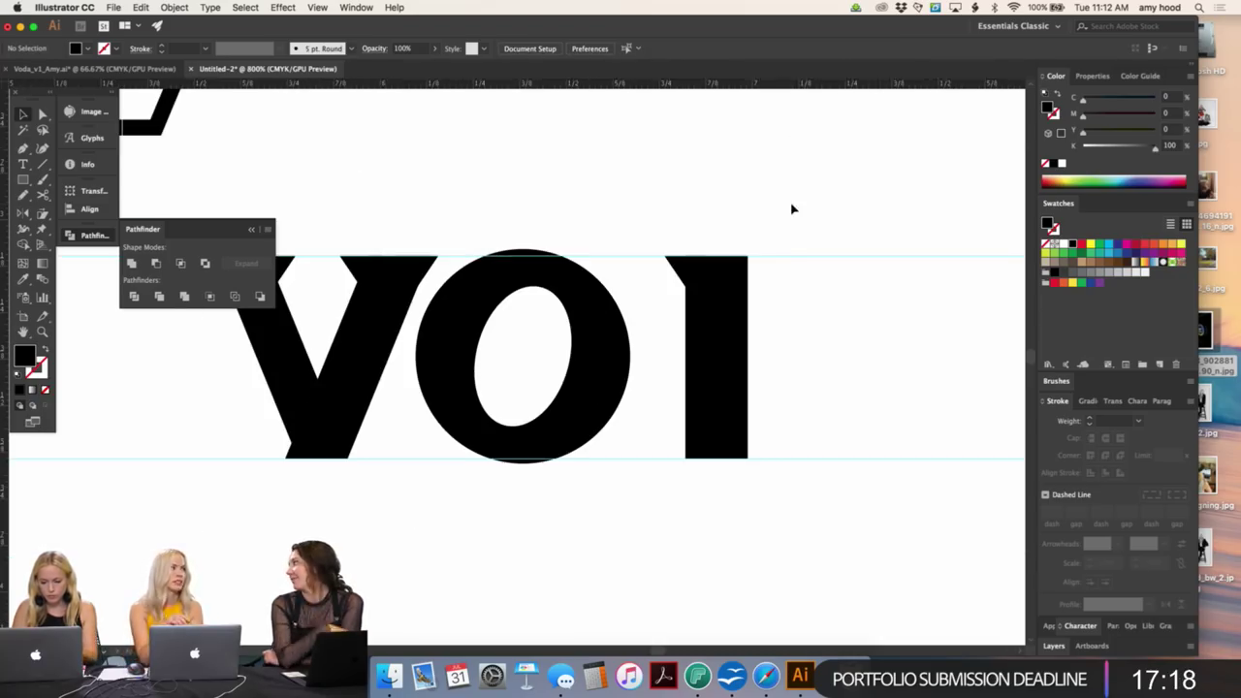
# - Add mirrored triangle serifs to the I's top and base, then duplicate the O after it
pyautogui.click(667, 262)
pyautogui.keyDown('shift'); pyautogui.click(720, 316); pyautogui.keyUp('shift')
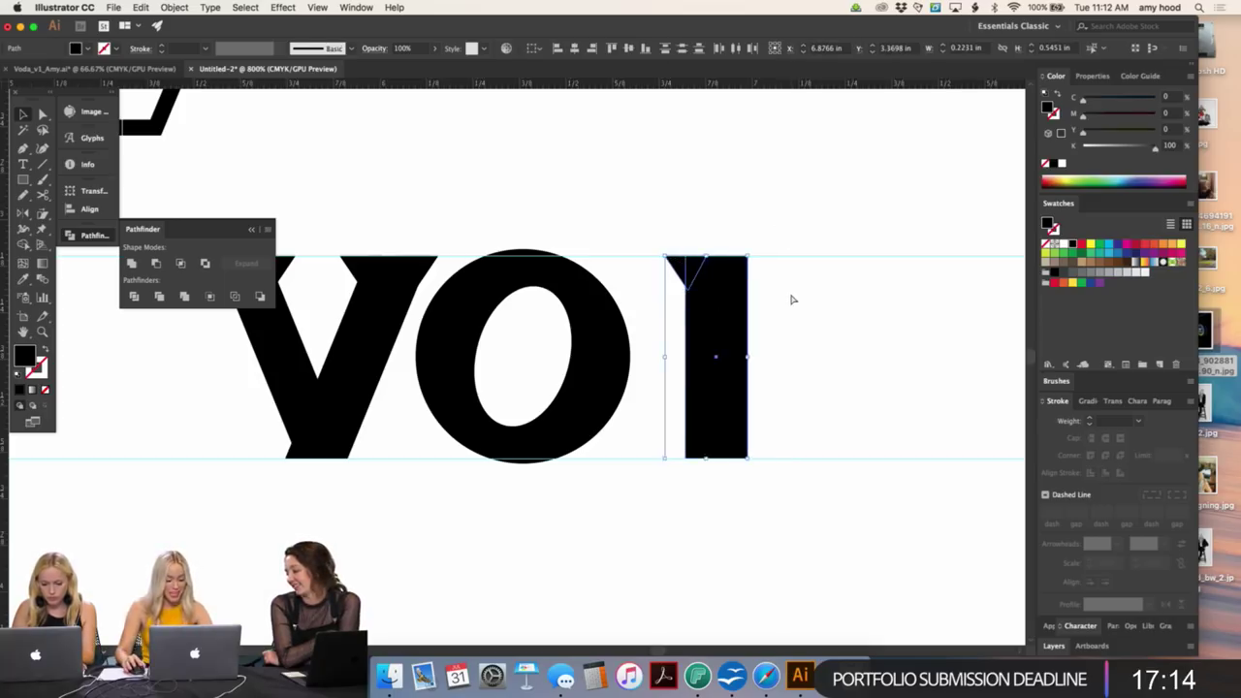
pyautogui.press('v')
pyautogui.click(757, 262)
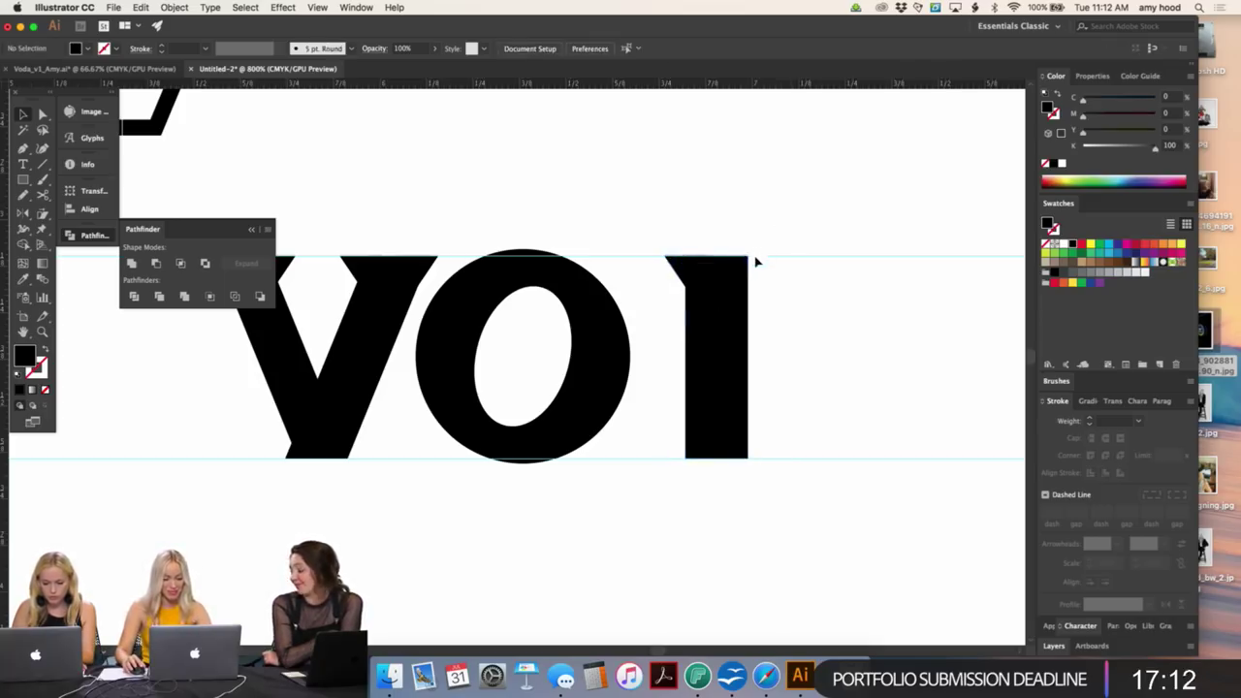
pyautogui.moveTo(700, 260); pyautogui.dragTo(760, 261)
pyautogui.click(176, 8)
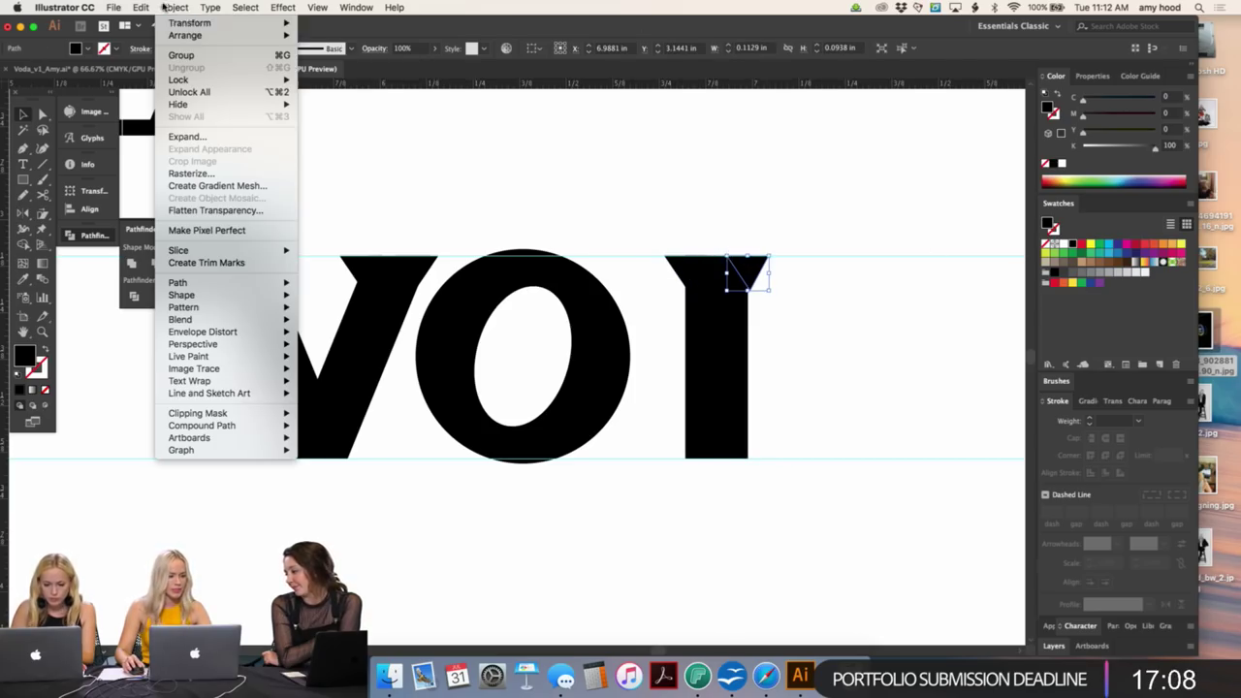
pyautogui.moveTo(180, 21)
pyautogui.click(350, 71)
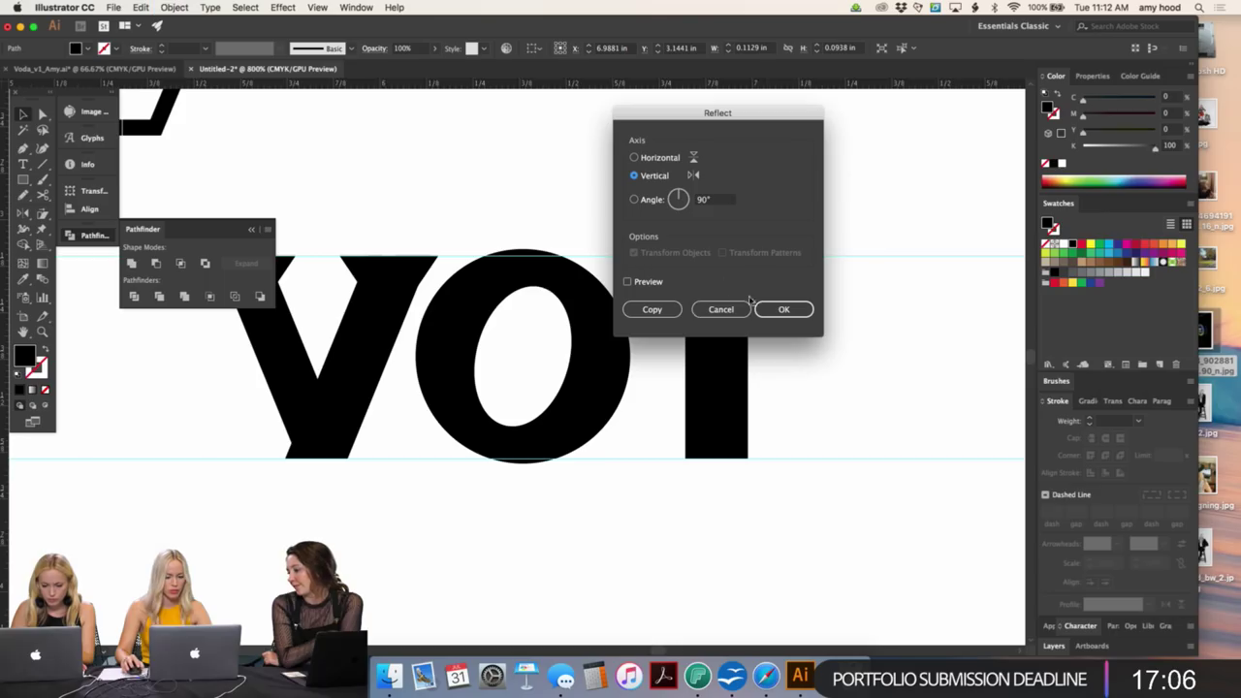
pyautogui.click(781, 310)
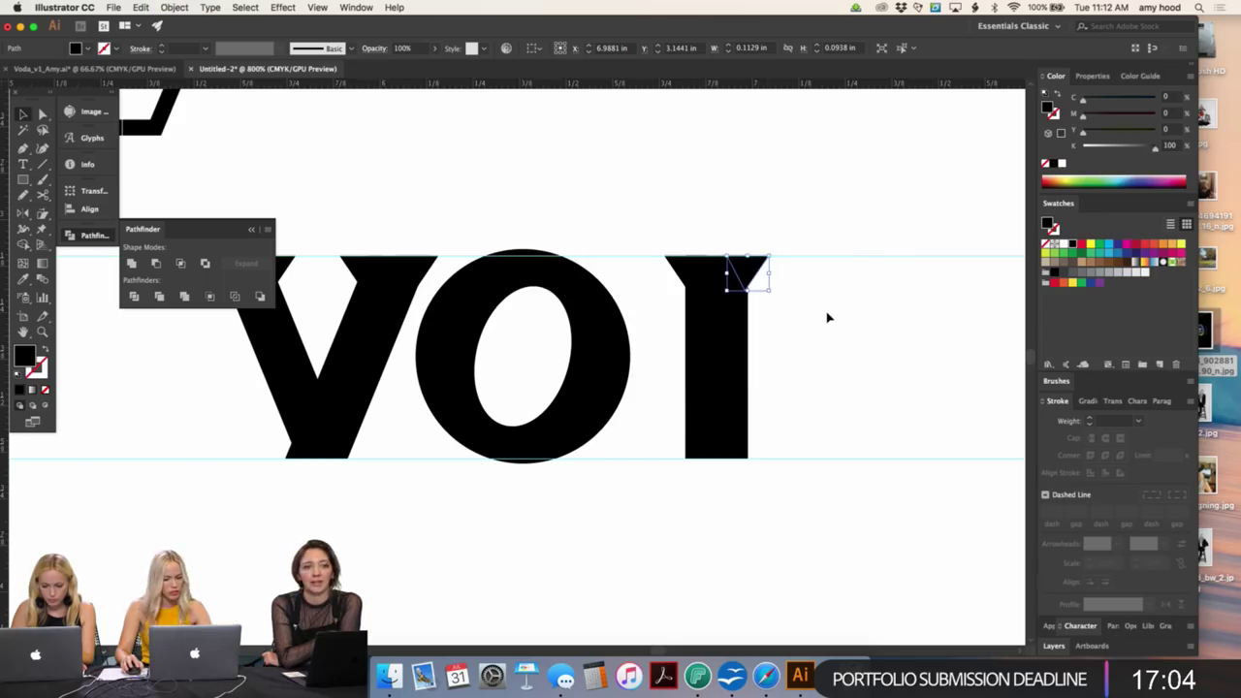
pyautogui.keyDown('shift'); pyautogui.click(673, 273); pyautogui.keyUp('shift')
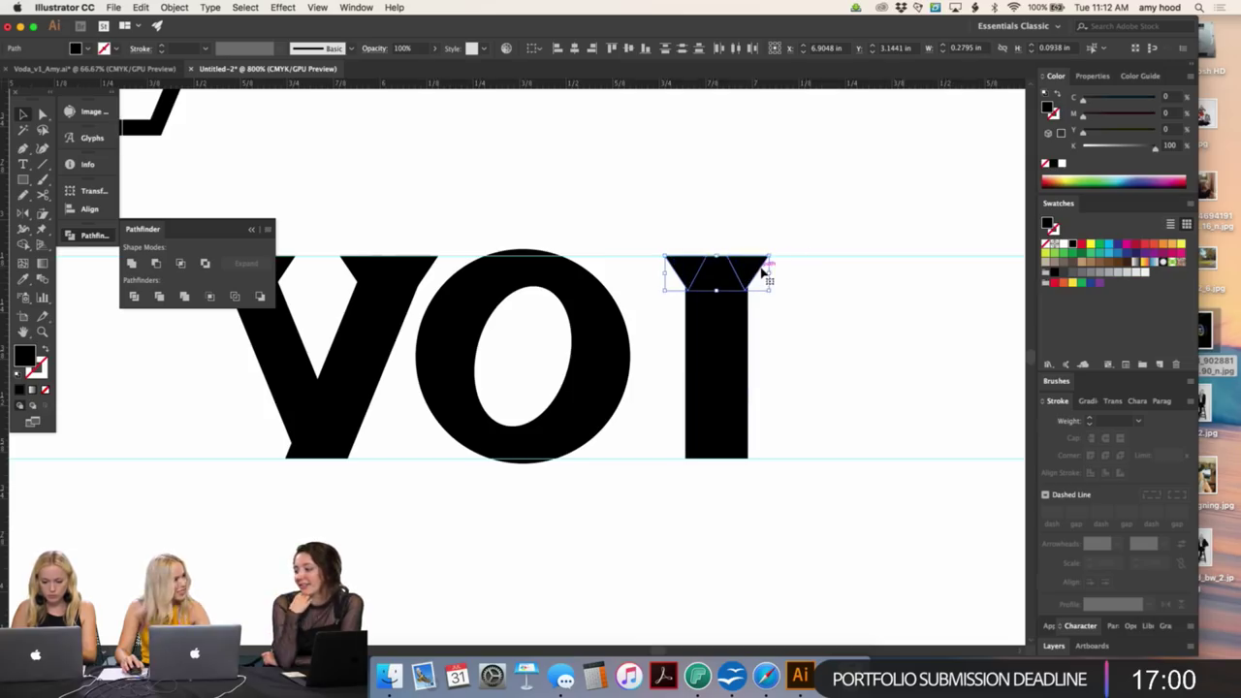
pyautogui.keyDown('alt'); pyautogui.moveTo(756, 274); pyautogui.dragTo(665, 459); pyautogui.keyUp('alt')
pyautogui.click(854, 401)
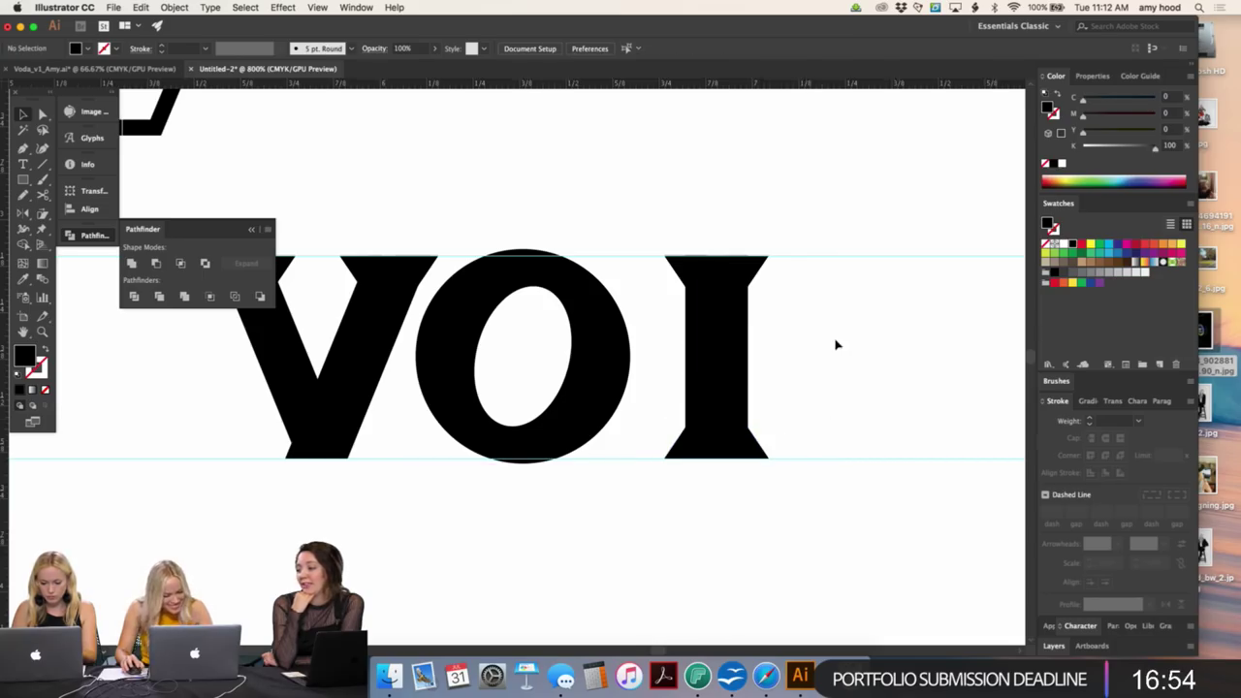
pyautogui.press('super+minus')
pyautogui.press('super+minus')
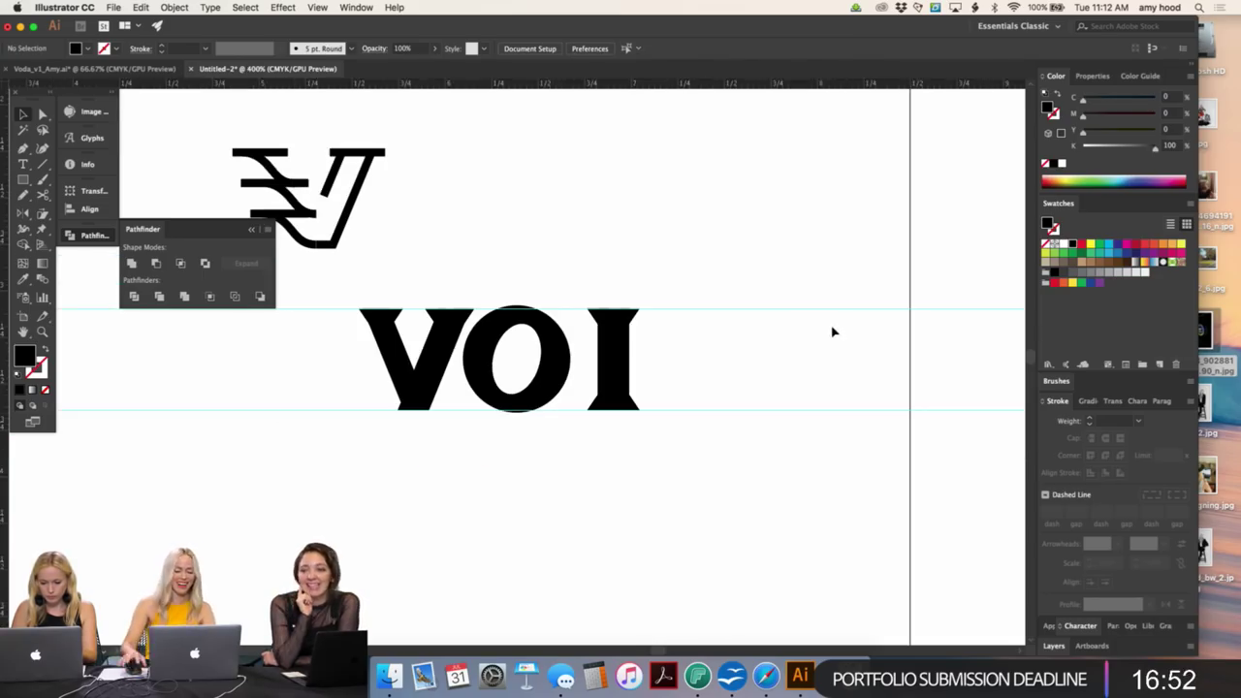
pyautogui.keyDown('alt'); pyautogui.moveTo(559, 353); pyautogui.dragTo(719, 388); pyautogui.keyUp('alt')
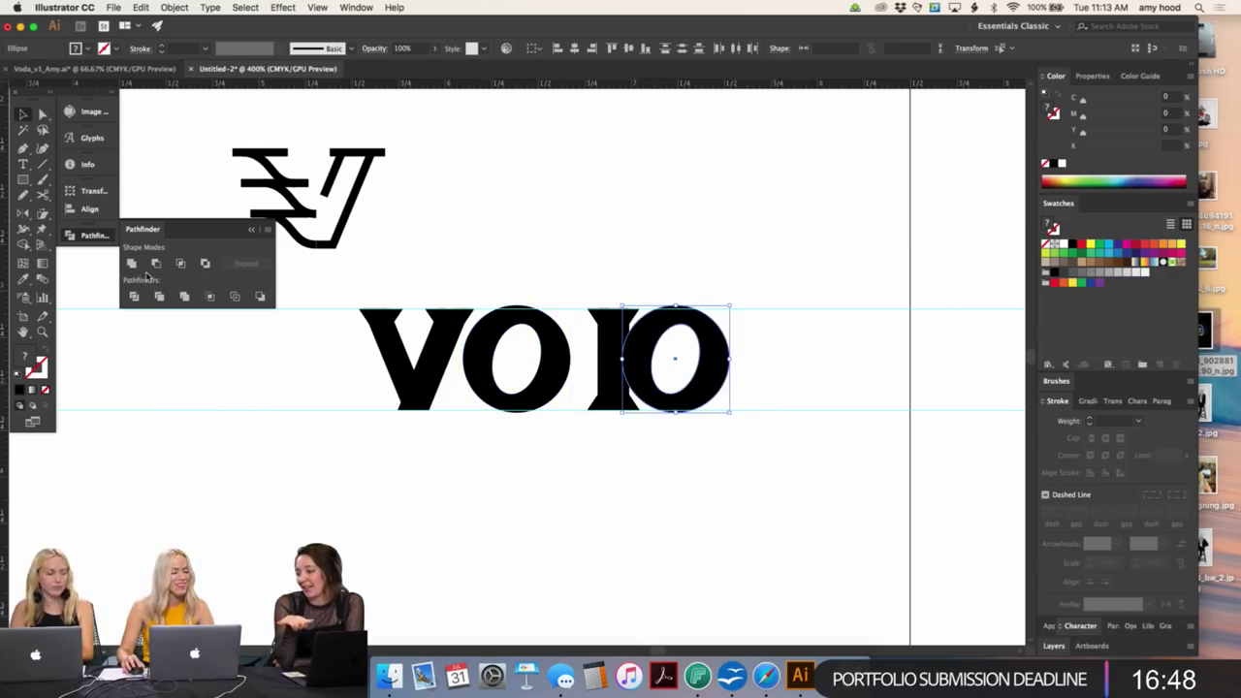
# - Try erasing vertical bands through the copied O, then undo to restore it
pyautogui.click(918, 276)
pyautogui.press('super+plus')
pyautogui.press('super+plus')
pyautogui.press('super+plus')
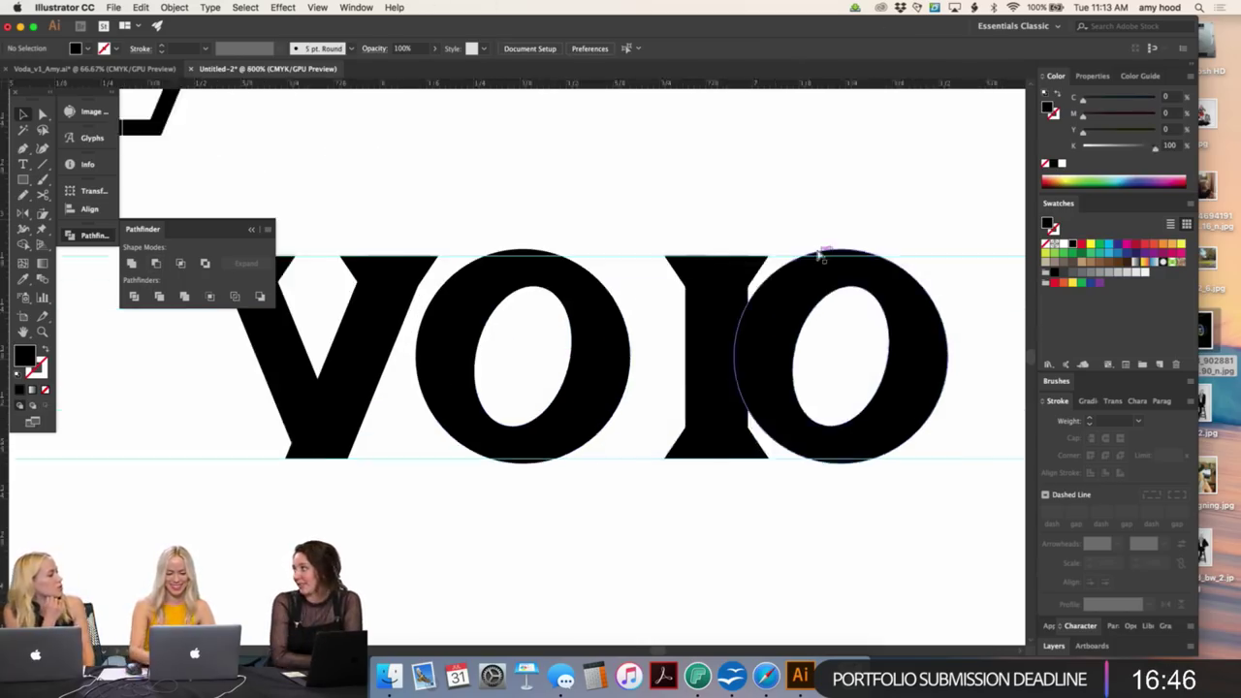
pyautogui.hscroll(2, 873, 340)
pyautogui.click(825, 280)
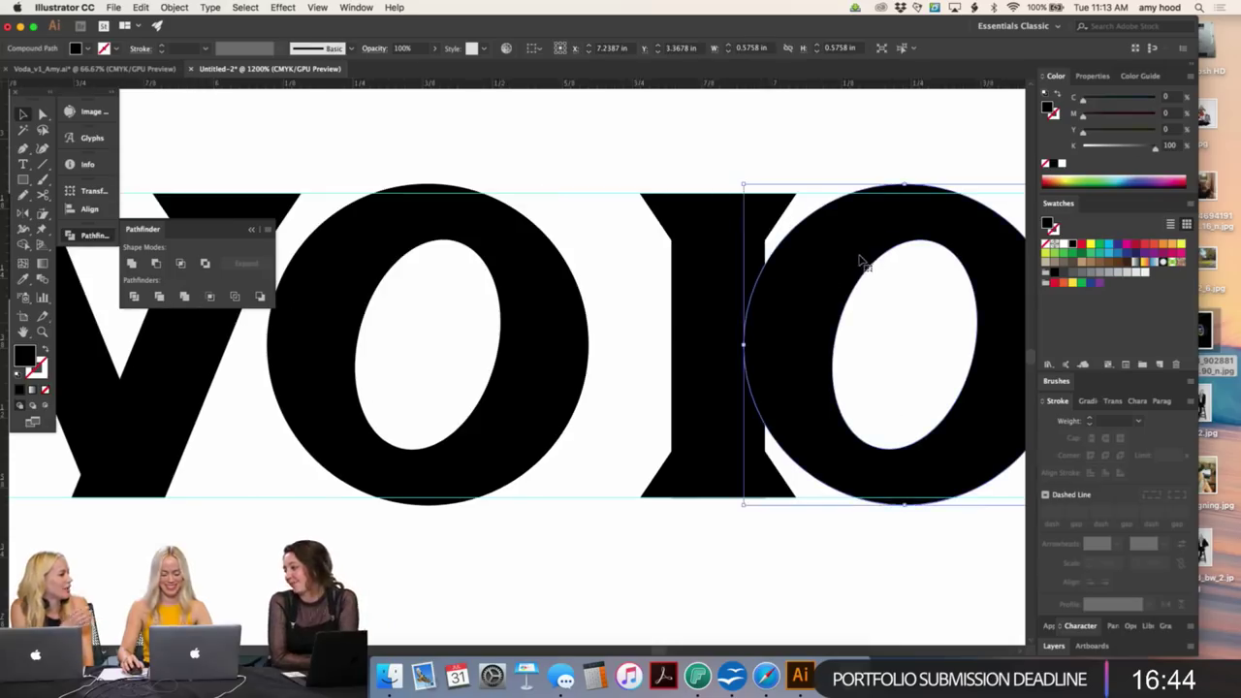
pyautogui.hotkey('shift', 'e')
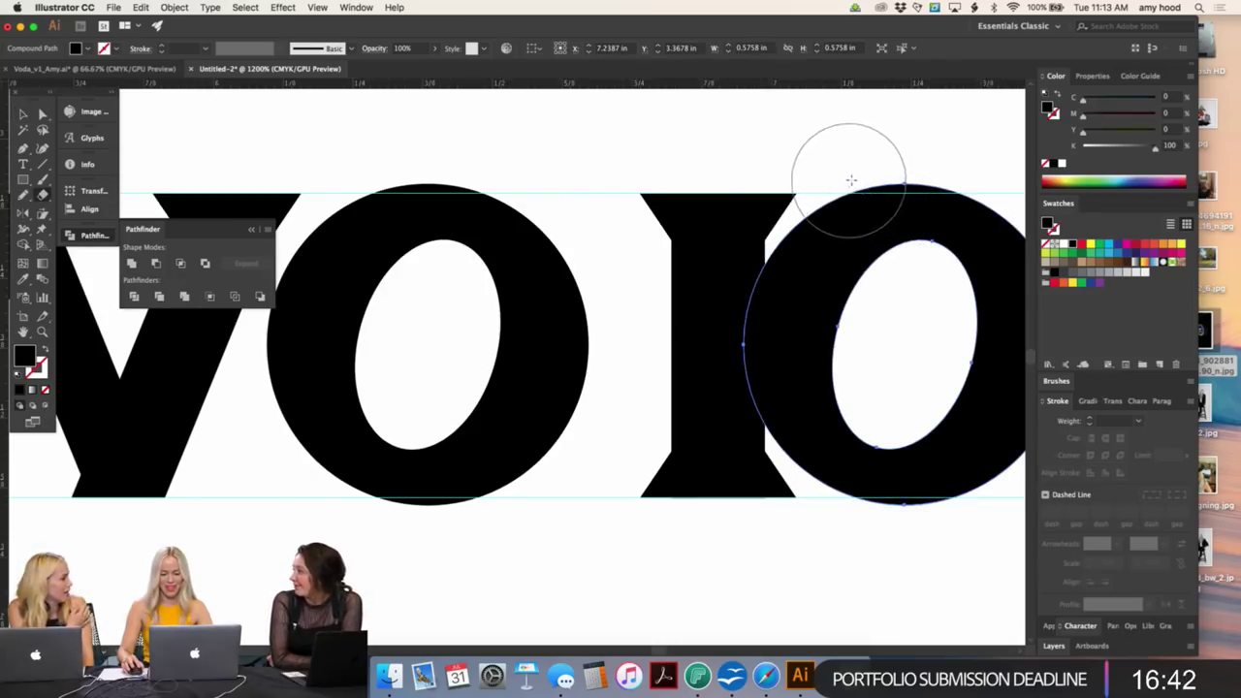
pyautogui.moveTo(845, 172)
pyautogui.mouseDown()
pyautogui.moveTo(831, 216)
pyautogui.moveTo(819, 519)
pyautogui.mouseUp()
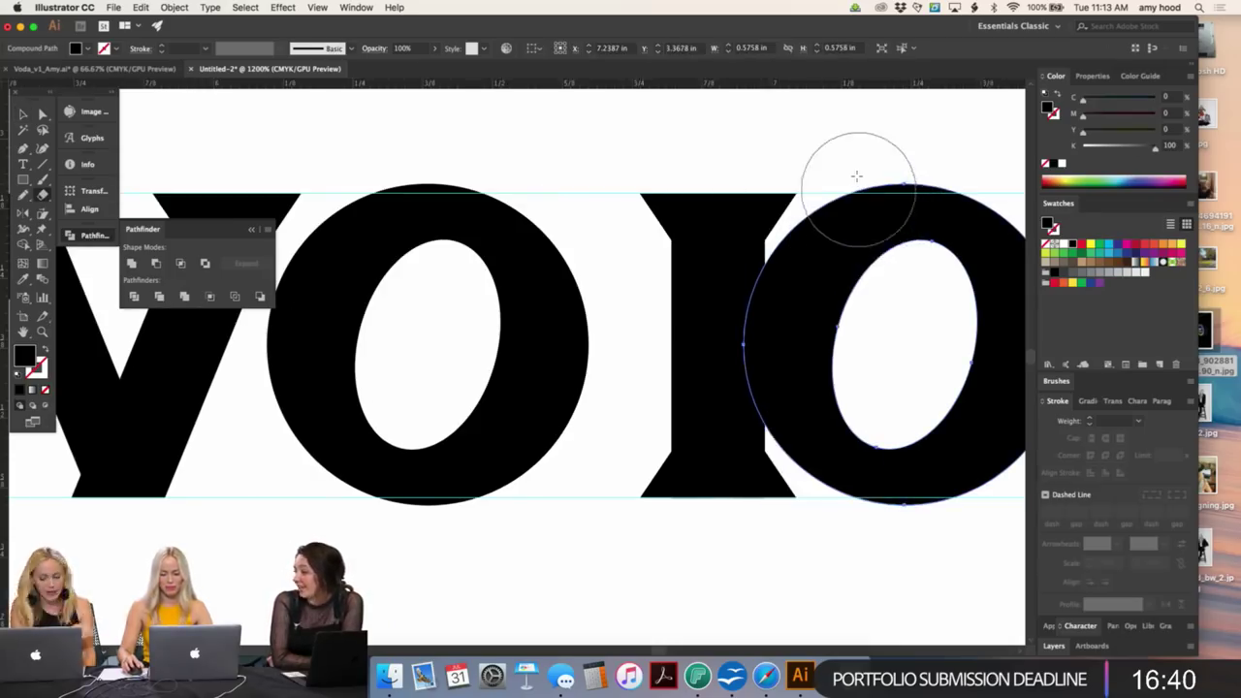
pyautogui.moveTo(860, 152); pyautogui.dragTo(867, 569)
pyautogui.press('a')
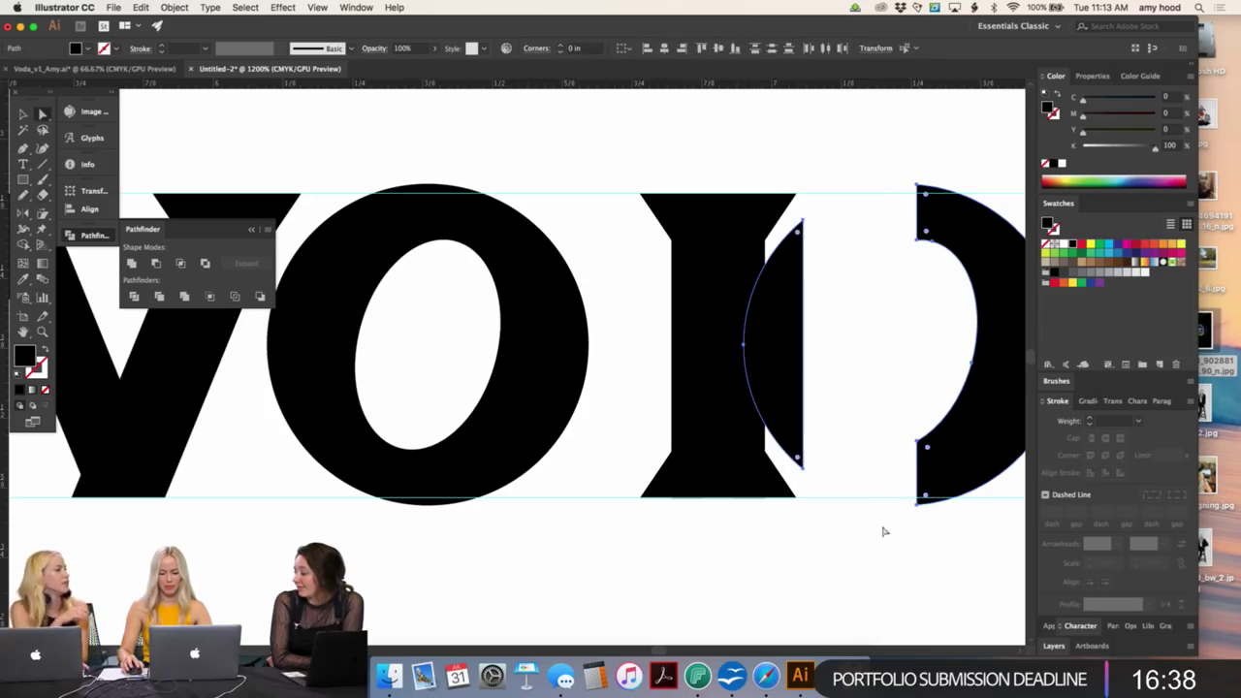
pyautogui.click(873, 397)
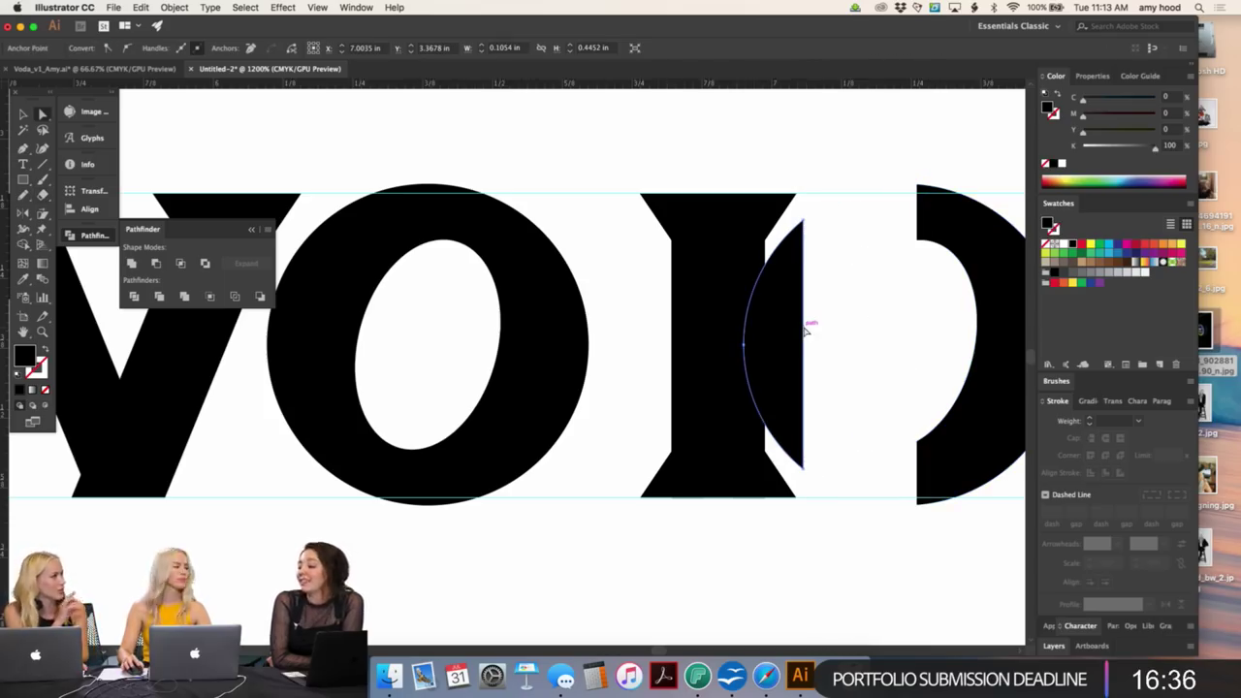
pyautogui.hotkey('ctrl', 'z')
pyautogui.hotkey('ctrl', 'z')
pyautogui.hotkey('ctrl', 'z')
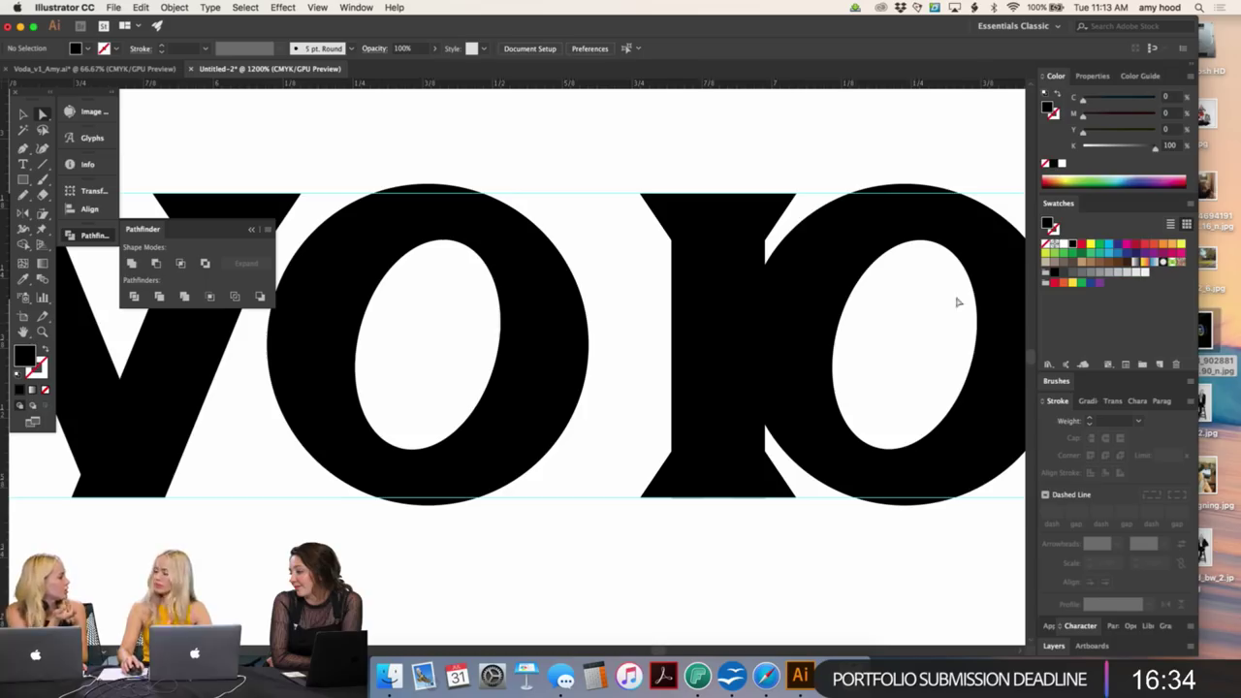
# - Reshape the top curve of the copied O's counter
pyautogui.click(922, 243)
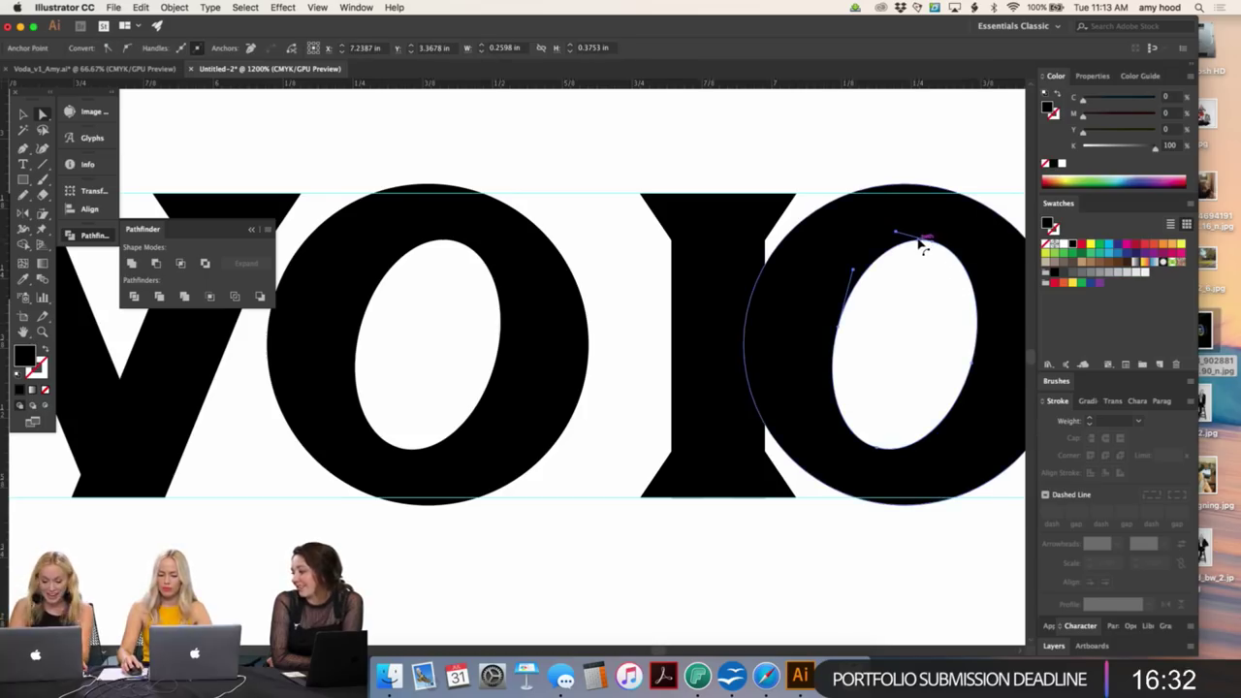
pyautogui.moveTo(921, 244)
pyautogui.mouseDown()
pyautogui.moveTo(900, 235)
pyautogui.moveTo(915, 235)
pyautogui.mouseUp()
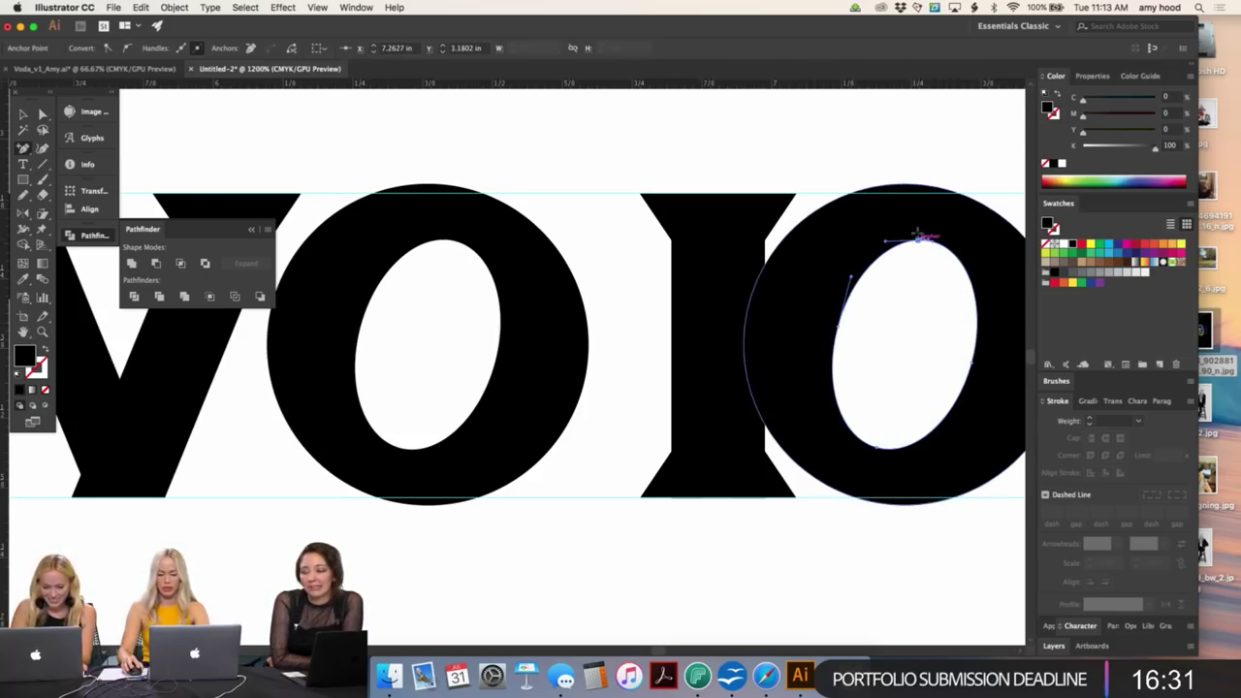
pyautogui.click(929, 165)
pyautogui.hotkey('shift', 'e')
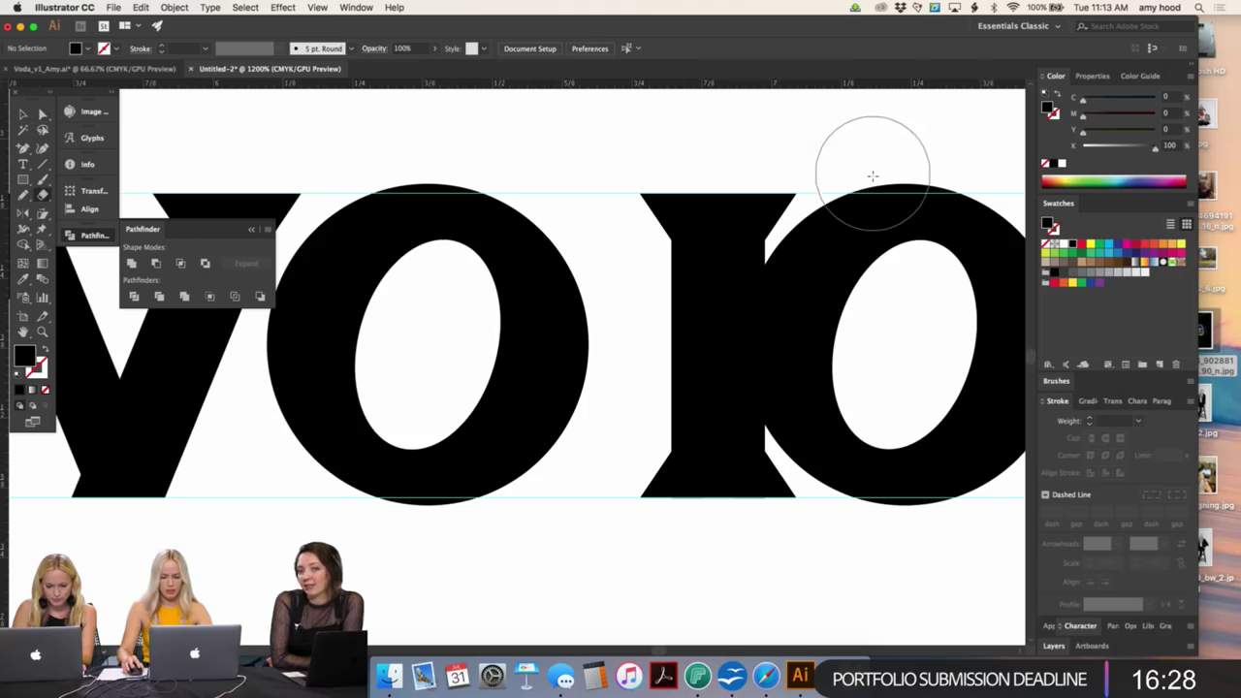
pyautogui.press('v')
# - Erase a vertical band through the copied O and delete the left crescent beside the I
pyautogui.click(904, 271)
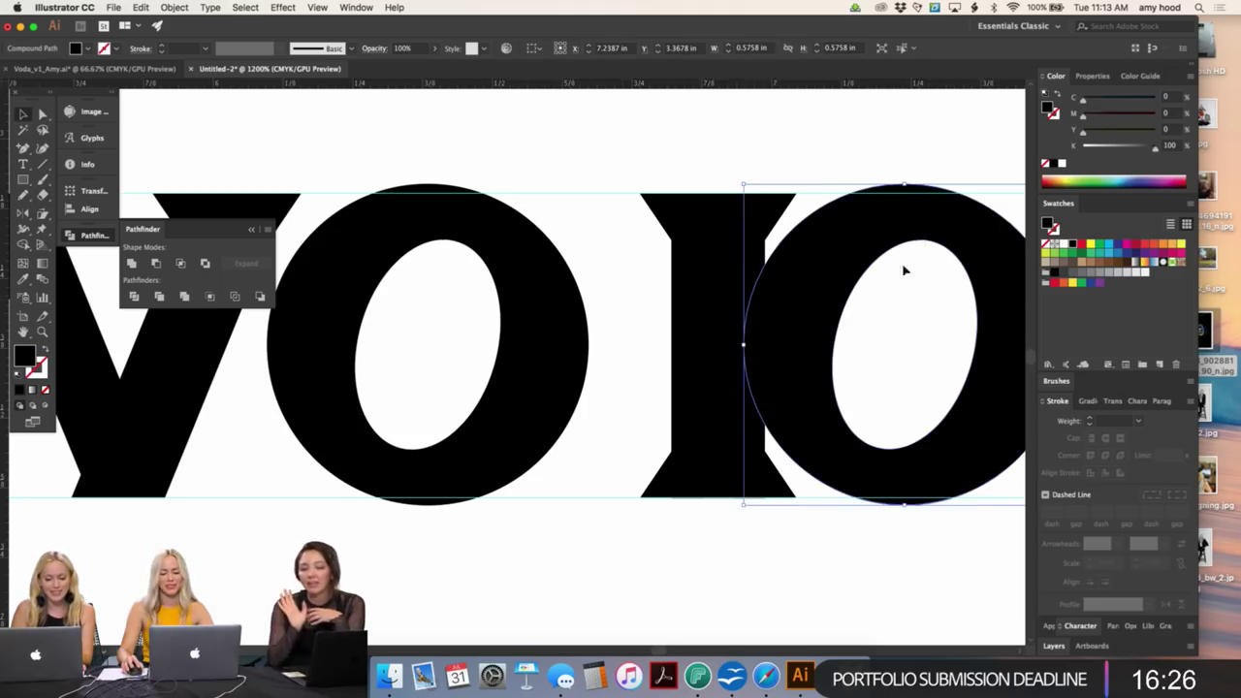
pyautogui.hotkey('shift', 'e')
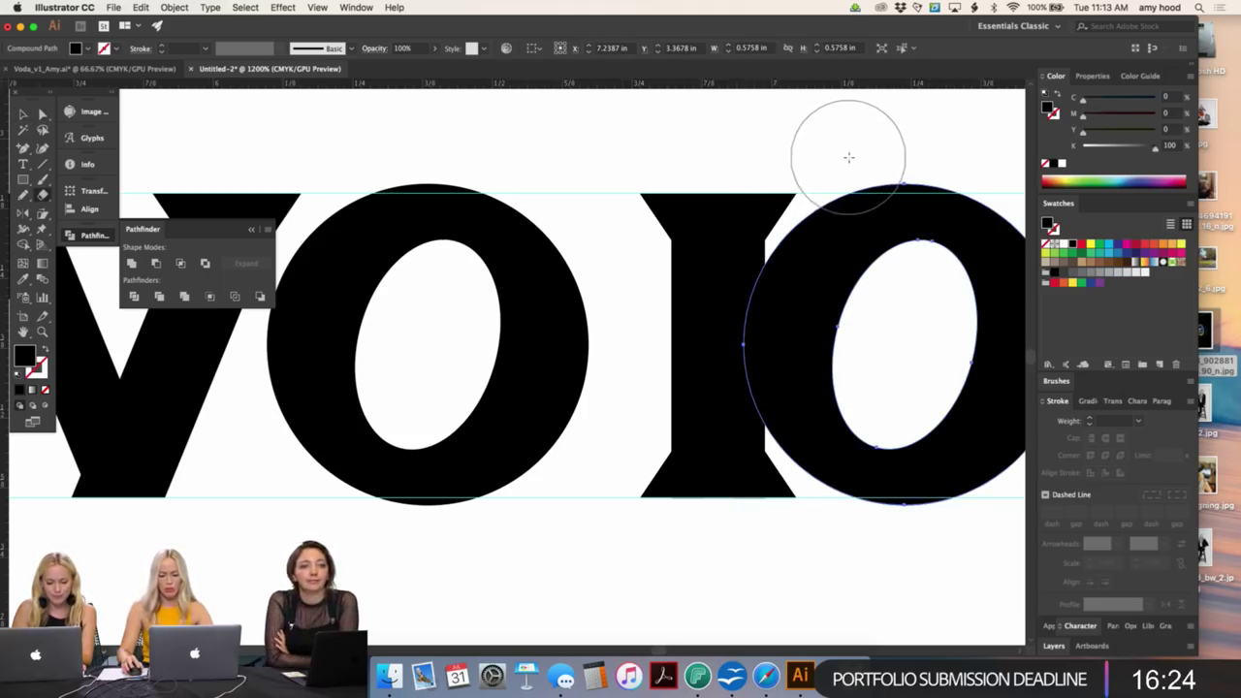
pyautogui.moveTo(848, 161); pyautogui.dragTo(834, 556)
pyautogui.press('v')
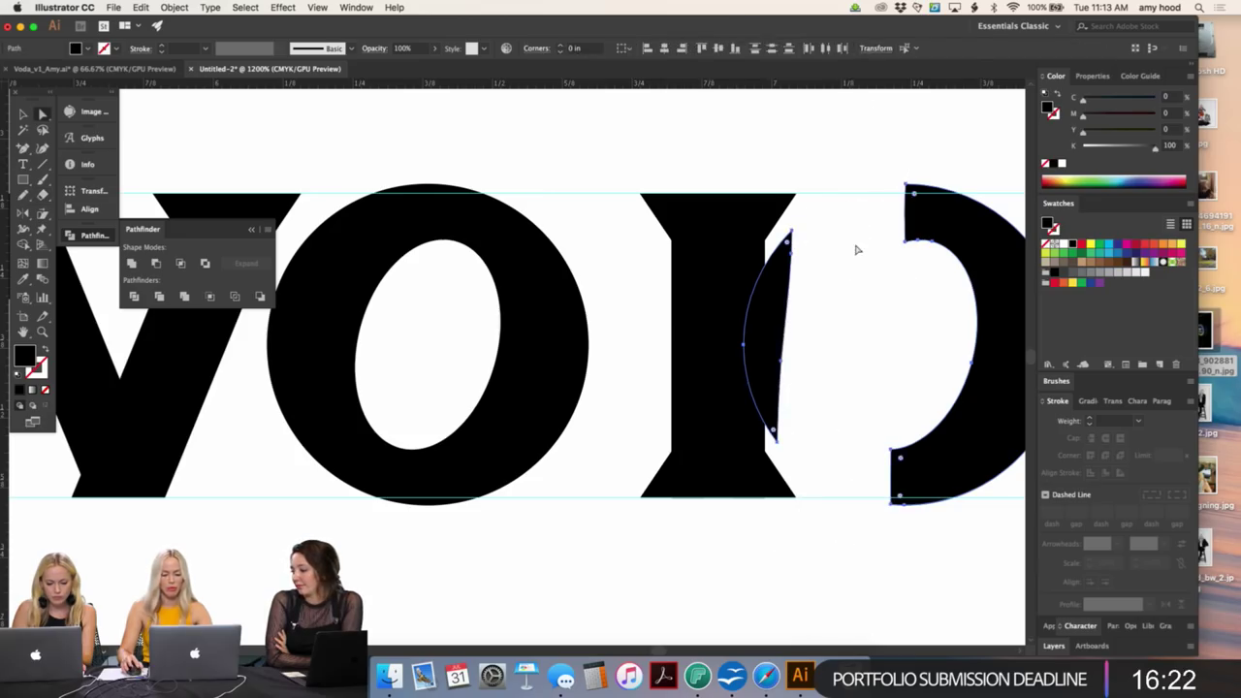
pyautogui.click(788, 247)
pyautogui.press('Delete')
pyautogui.press('super+minus')
pyautogui.press('super+minus')
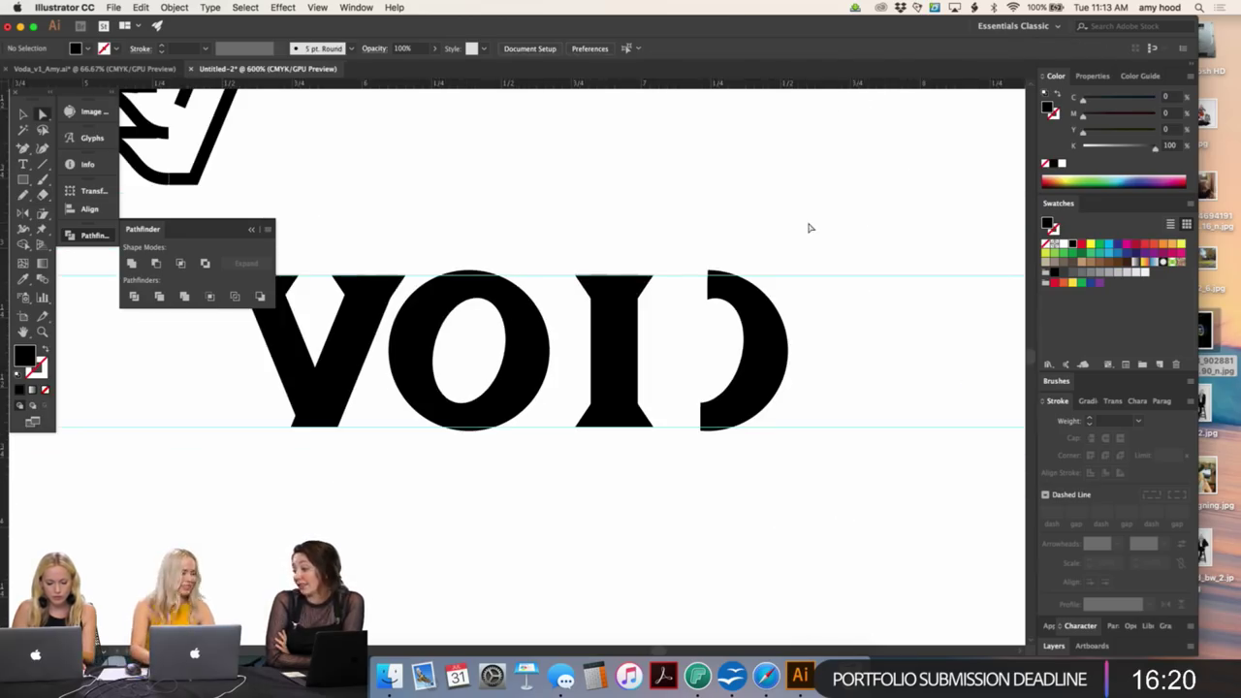
# - Shift the right crescent piece beside the I so the two form a D
pyautogui.moveTo(810, 228); pyautogui.dragTo(727, 360)
pyautogui.hotkey('shift', 'Left')
pyautogui.hotkey('shift', 'Left')
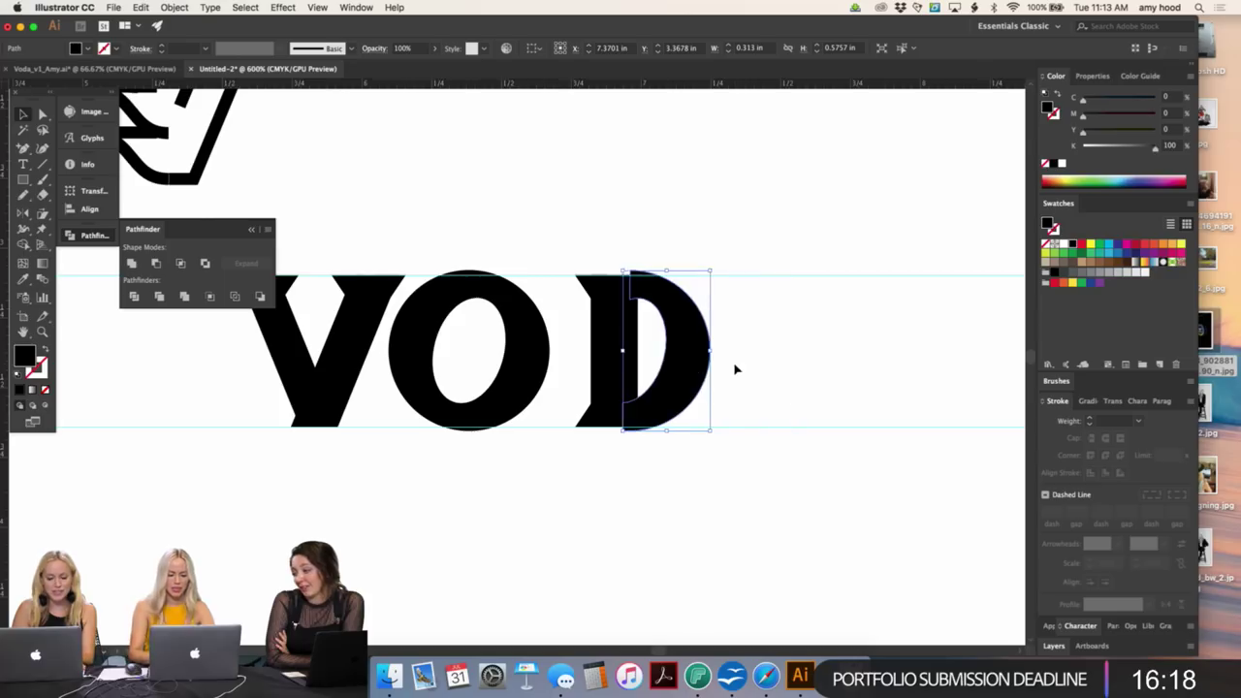
pyautogui.hotkey('shift', 'Right')
pyautogui.press('super+plus')
pyautogui.press('super+plus')
pyautogui.press('super+plus')
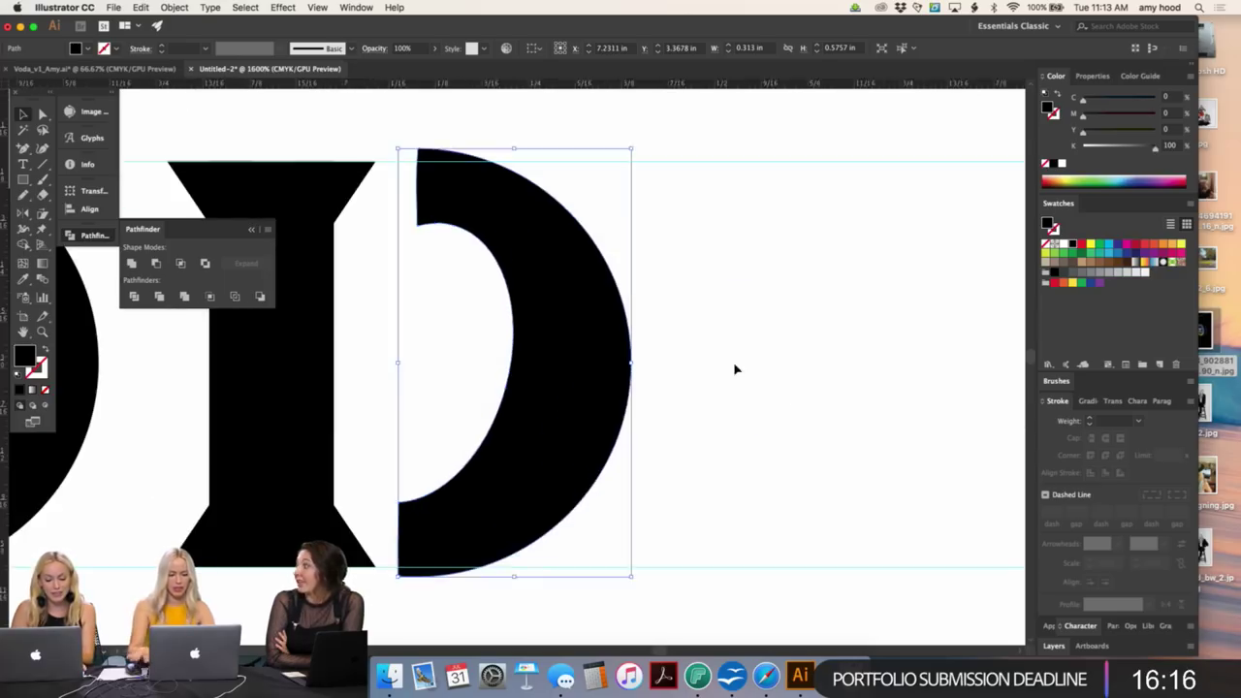
pyautogui.hotkey('shift', 'Left')
pyautogui.hotkey('shift', 'Right')
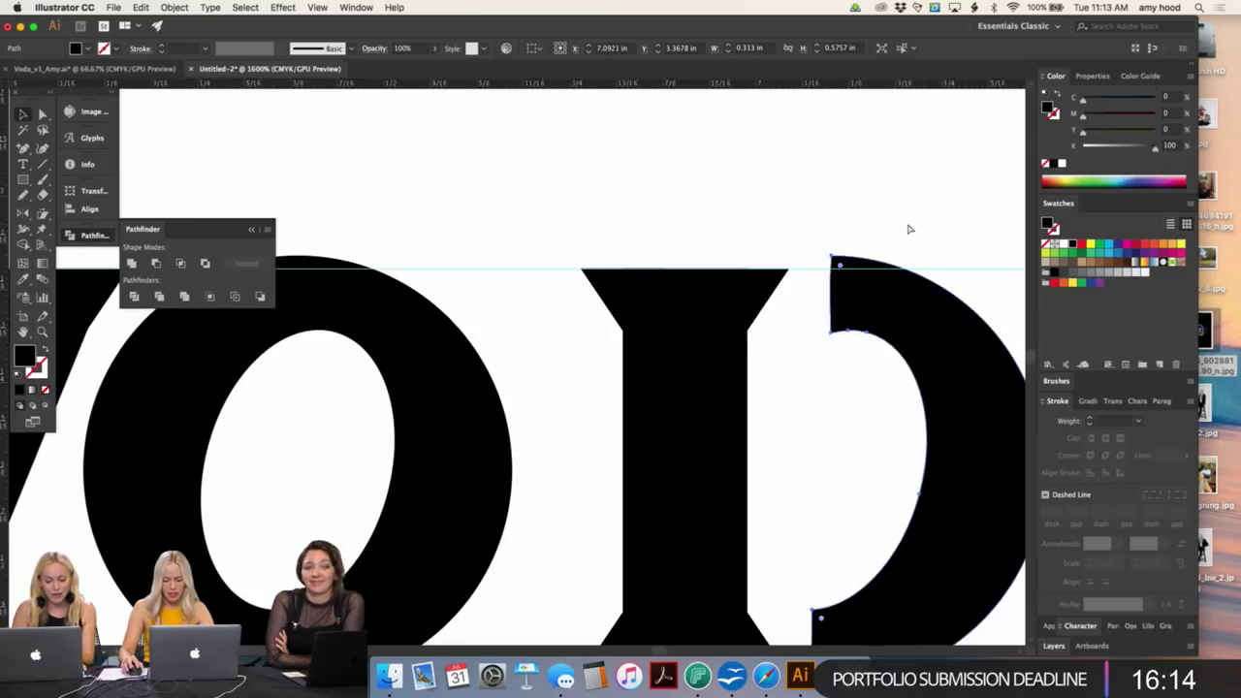
pyautogui.click(902, 224)
# - Delete the white triangle atop the I and draw a curved shape bridging the I and D tops
pyautogui.press('a')
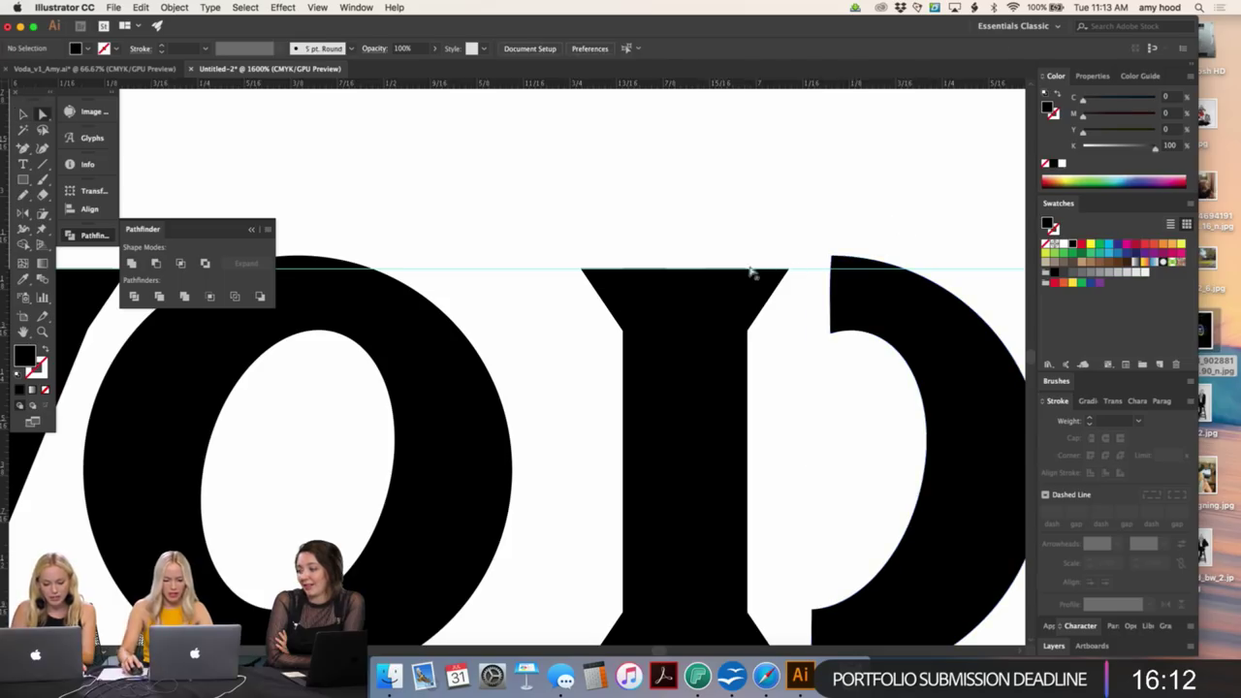
pyautogui.click(754, 274)
pyautogui.press('Delete')
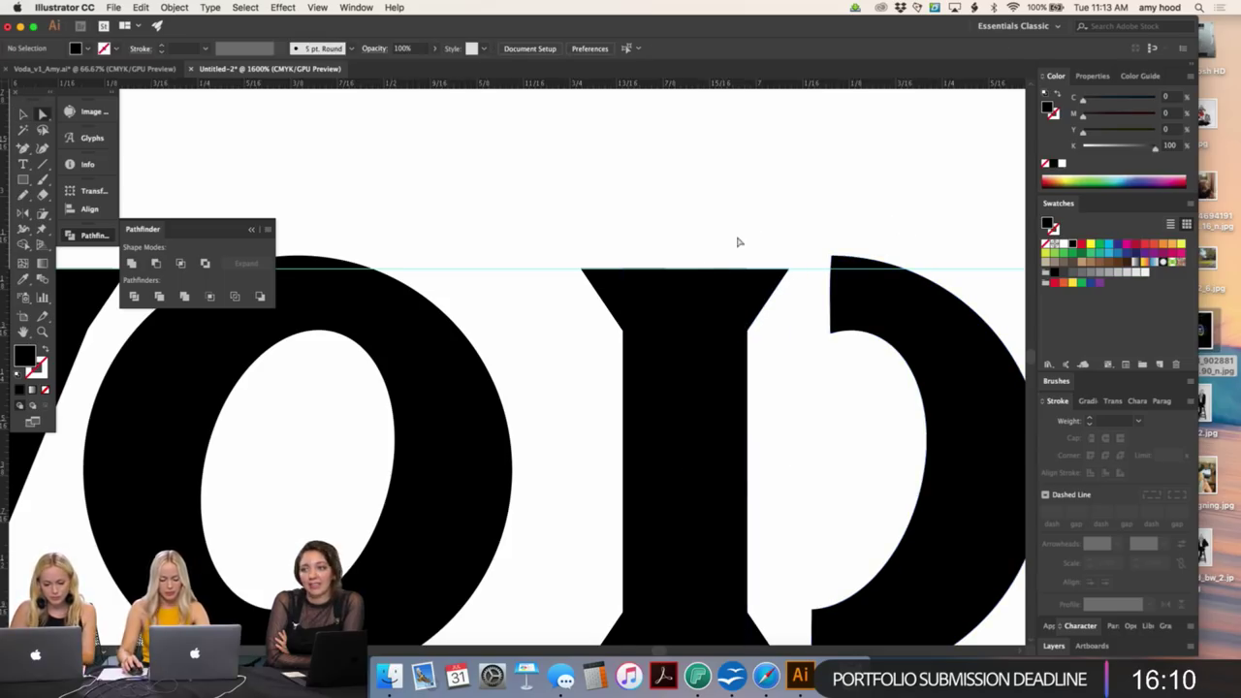
pyautogui.press('p')
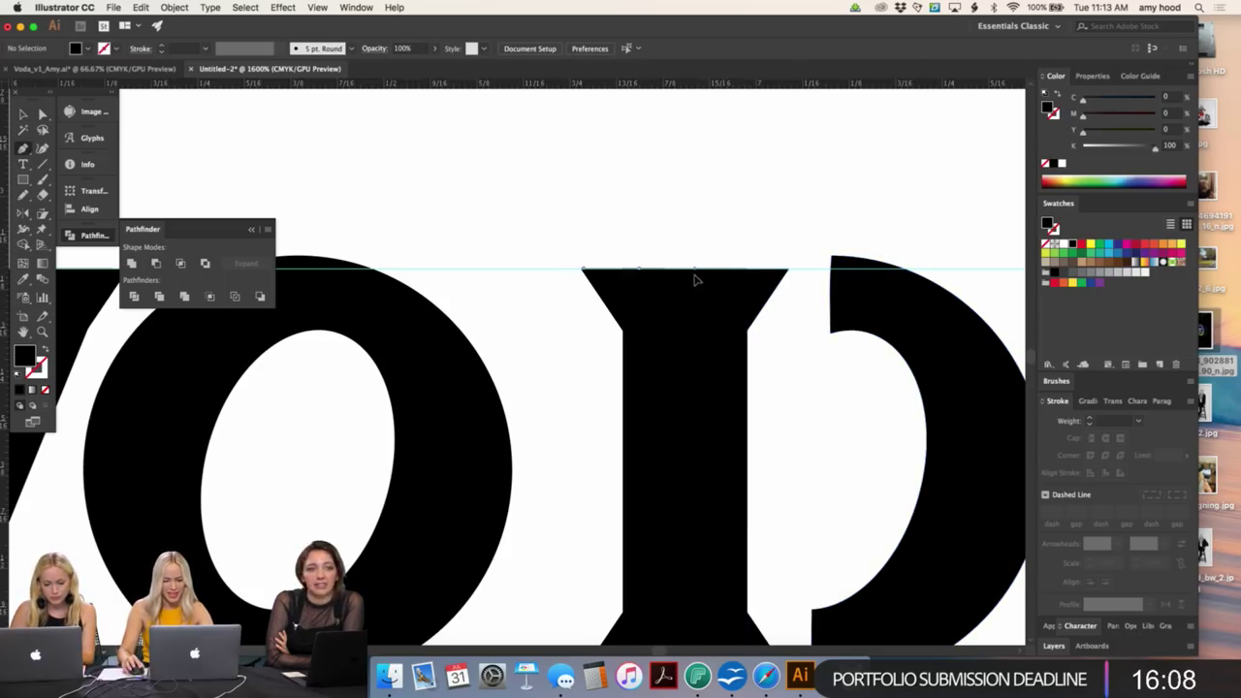
pyautogui.click(695, 269)
pyautogui.moveTo(831, 256); pyautogui.dragTo(894, 256)
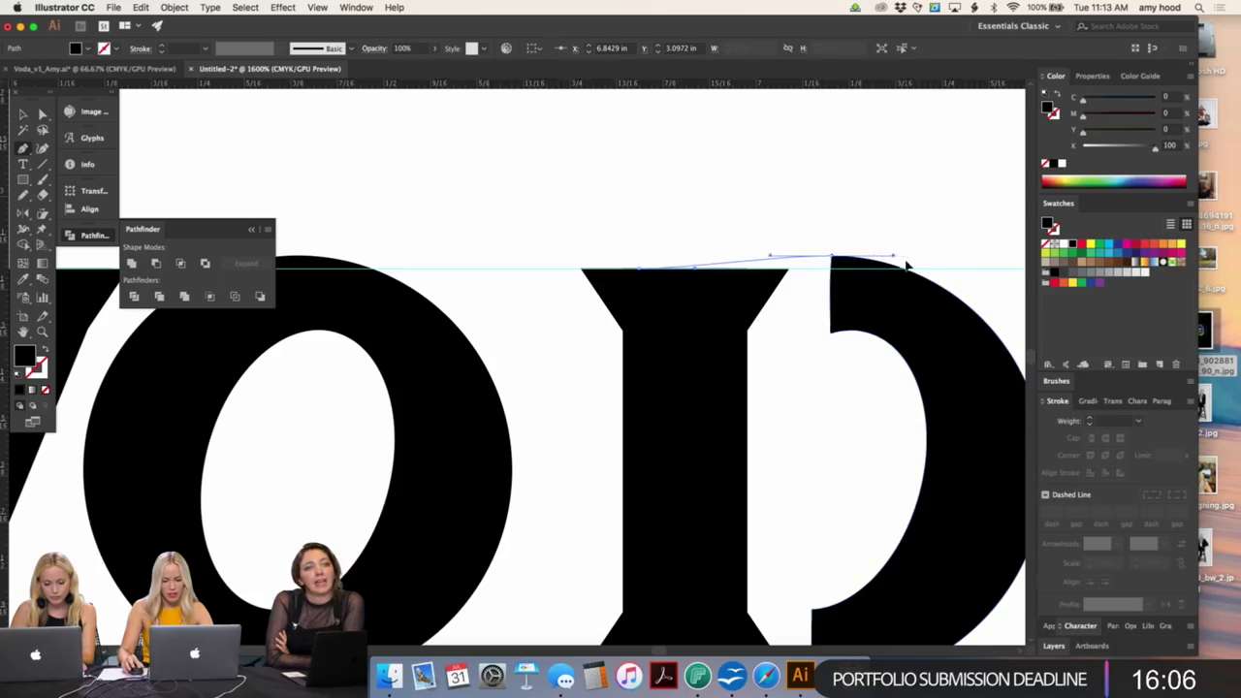
pyautogui.click(909, 264)
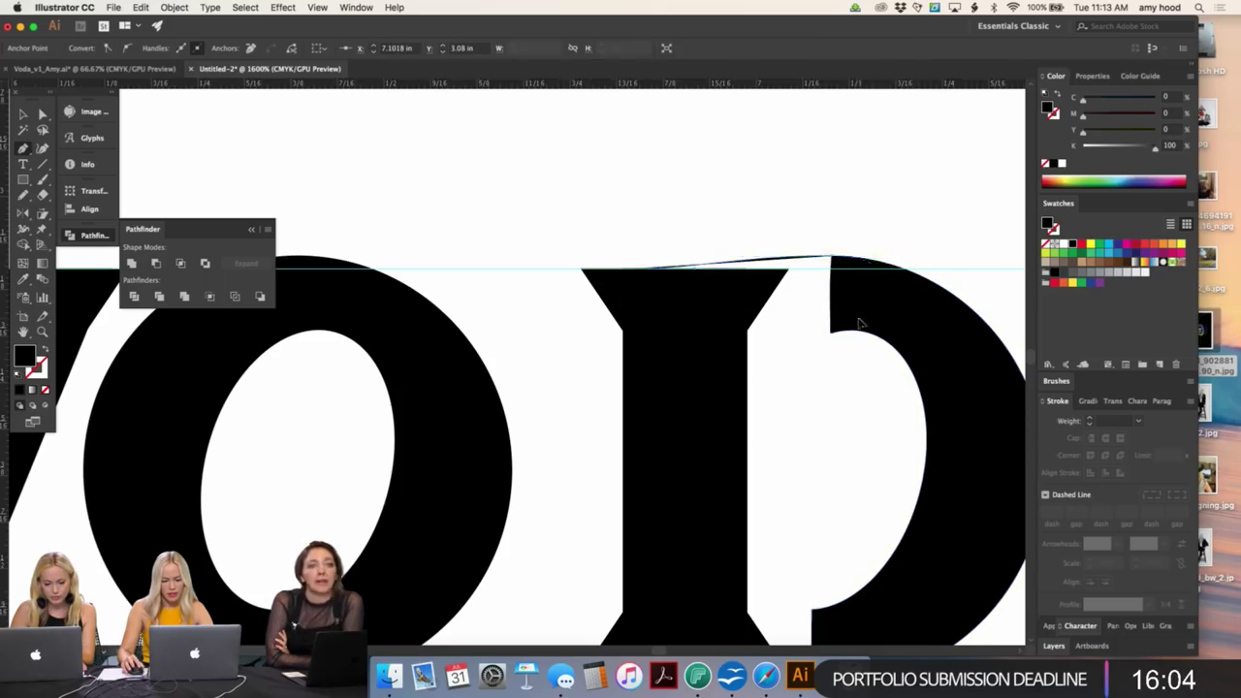
pyautogui.moveTo(855, 328); pyautogui.dragTo(642, 269)
pyautogui.press('a')
pyautogui.click(834, 335)
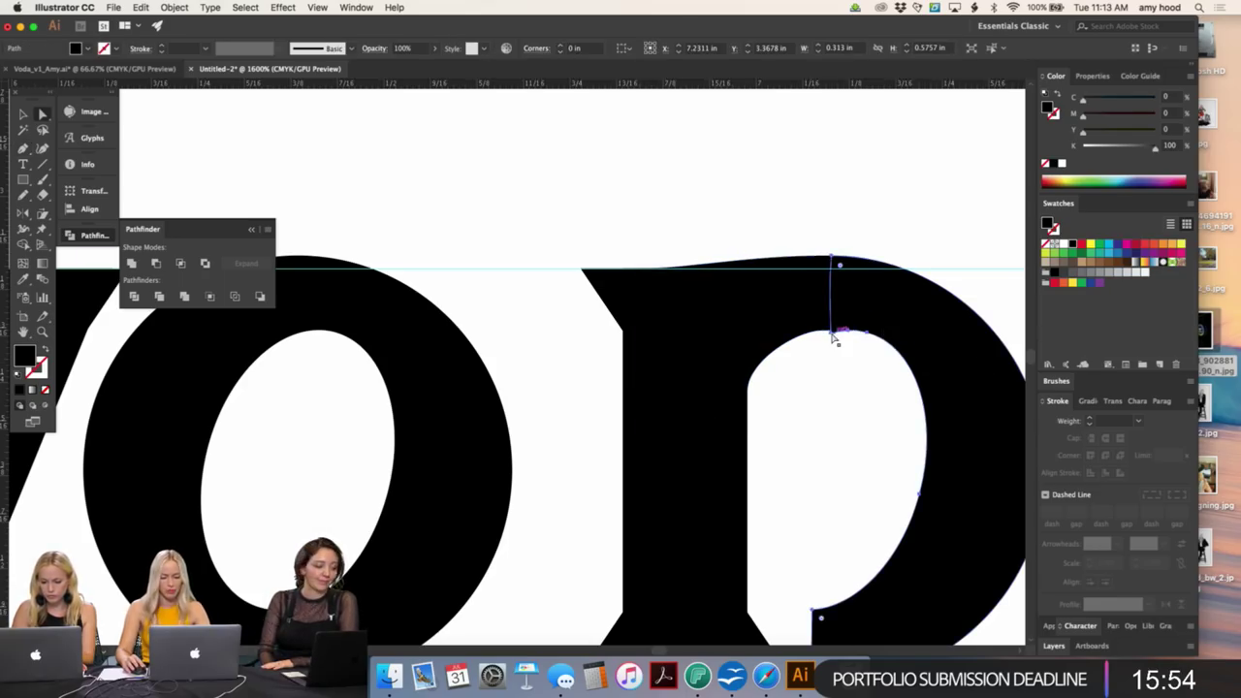
# - Move an anchor on the joined letter's curve right to smooth it
pyautogui.press('p')
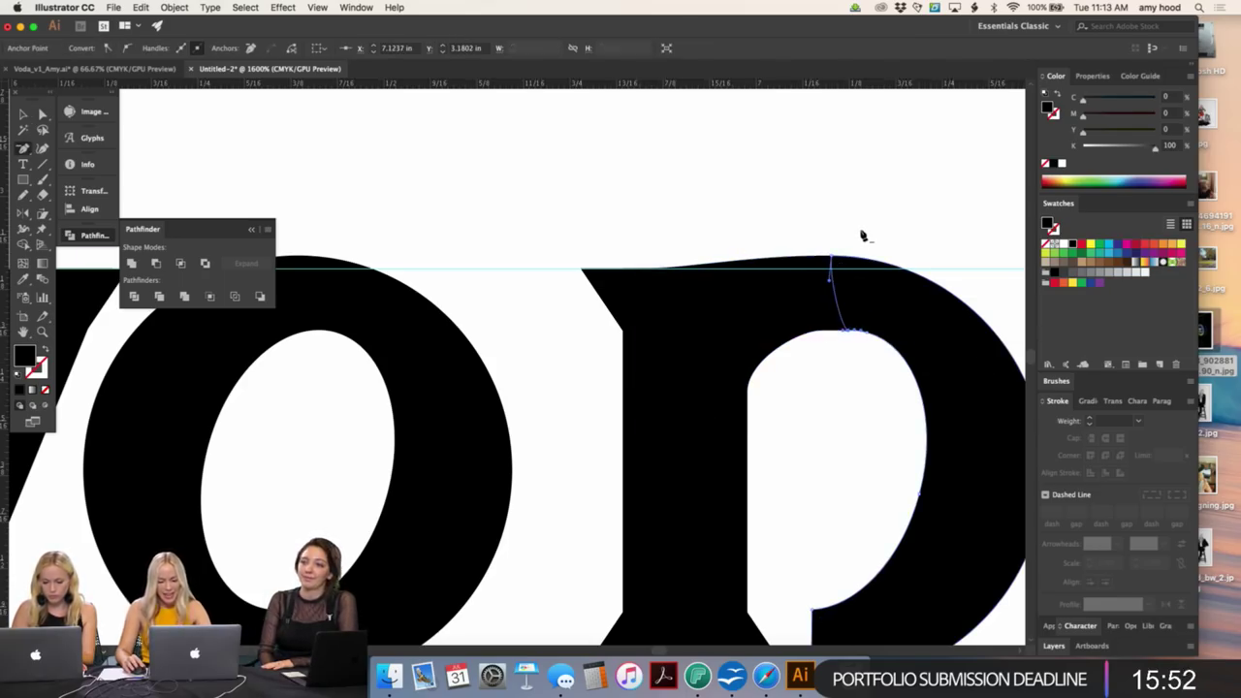
pyautogui.press('super+equal')
pyautogui.press('super+equal')
pyautogui.press('a')
pyautogui.click(397, 355)
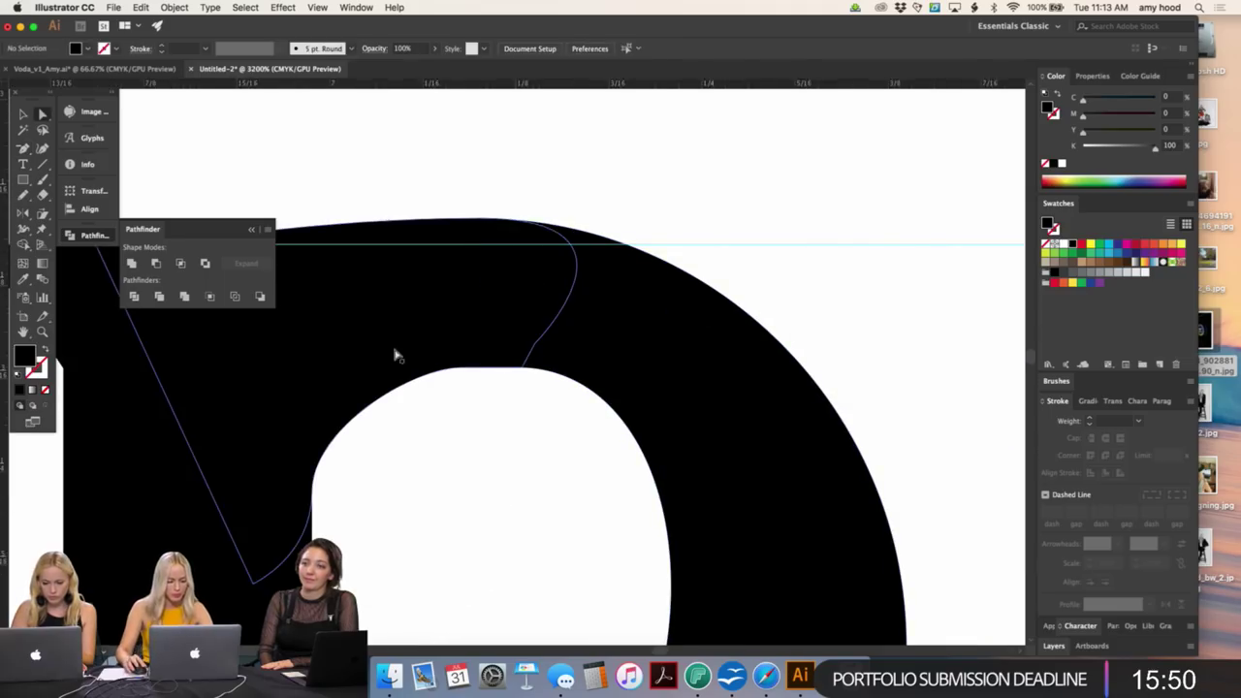
pyautogui.click(460, 367)
pyautogui.moveTo(456, 368); pyautogui.dragTo(509, 369)
pyautogui.click(739, 276)
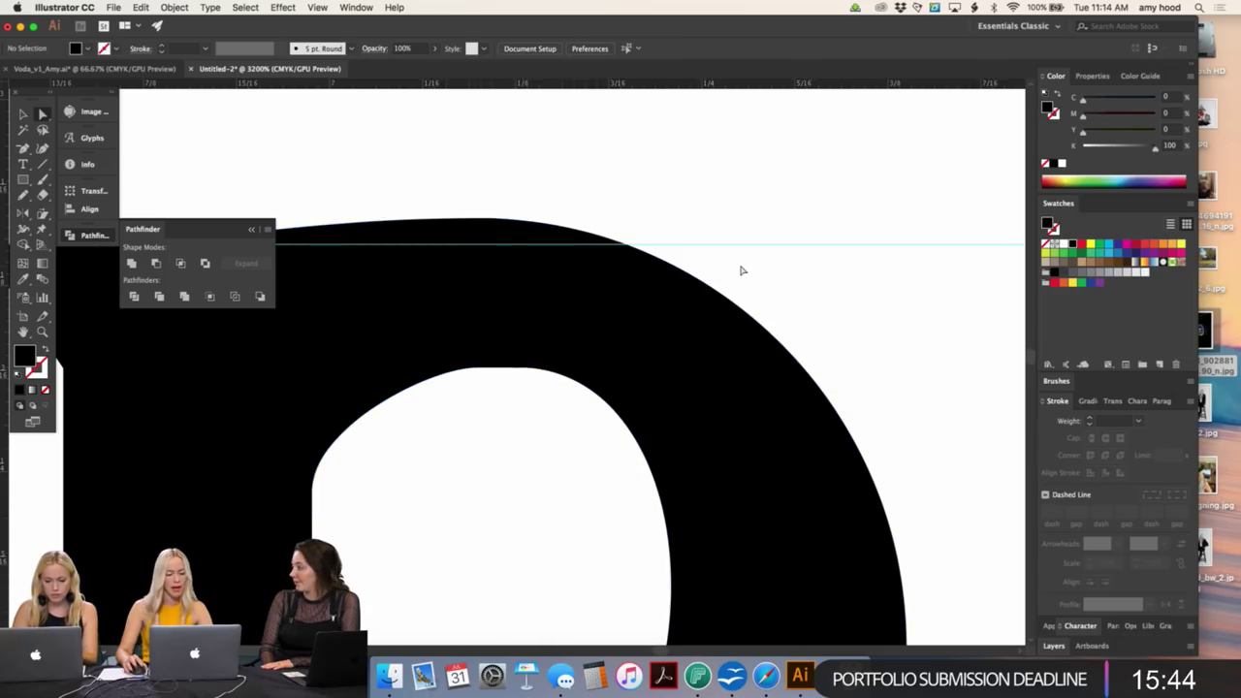
# - Delete the extra anchor atop the D's counter and convert it to smooth handles
pyautogui.press('super+minus')
pyautogui.moveTo(726, 301); pyautogui.dragTo(804, 198)
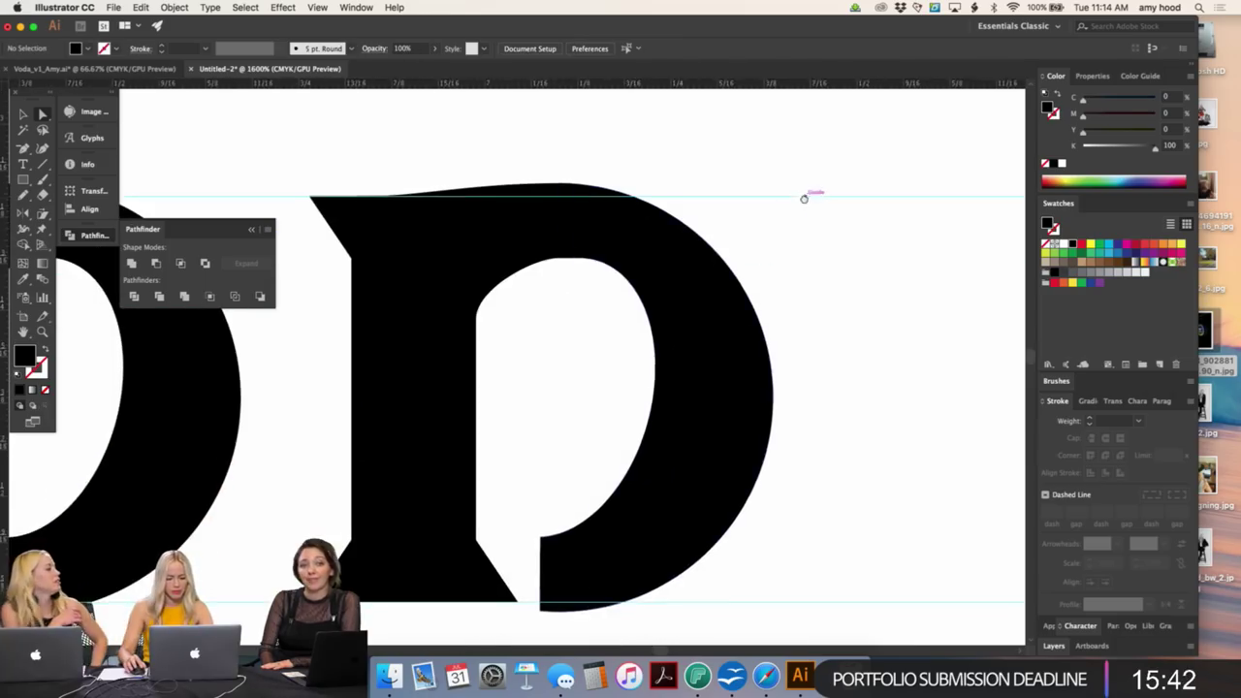
pyautogui.press('super+minus')
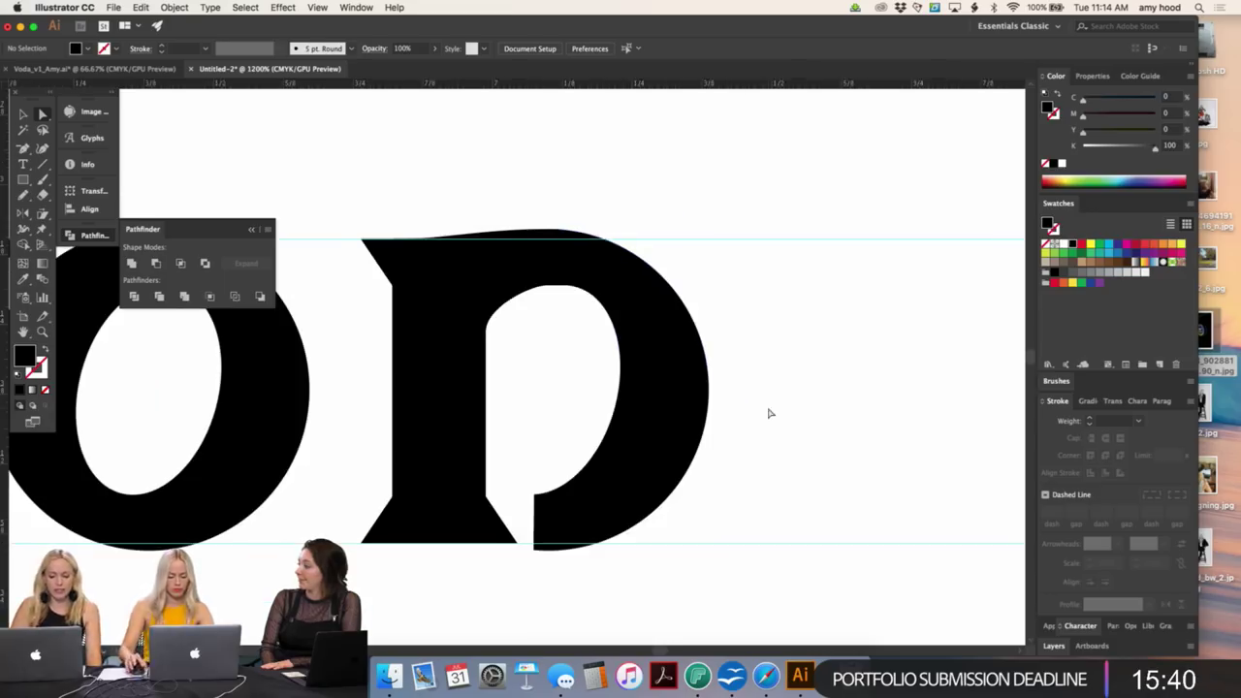
pyautogui.press('super+equal')
pyautogui.press('super+equal')
pyautogui.press('super+equal')
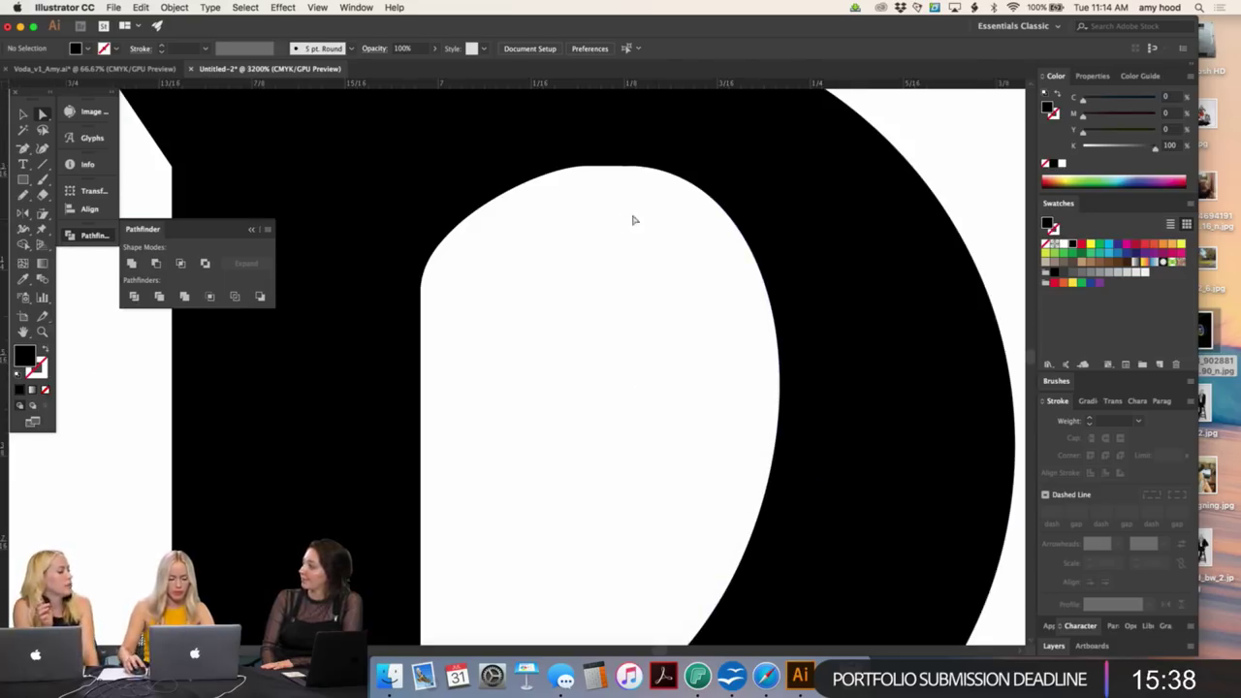
pyautogui.click(593, 182)
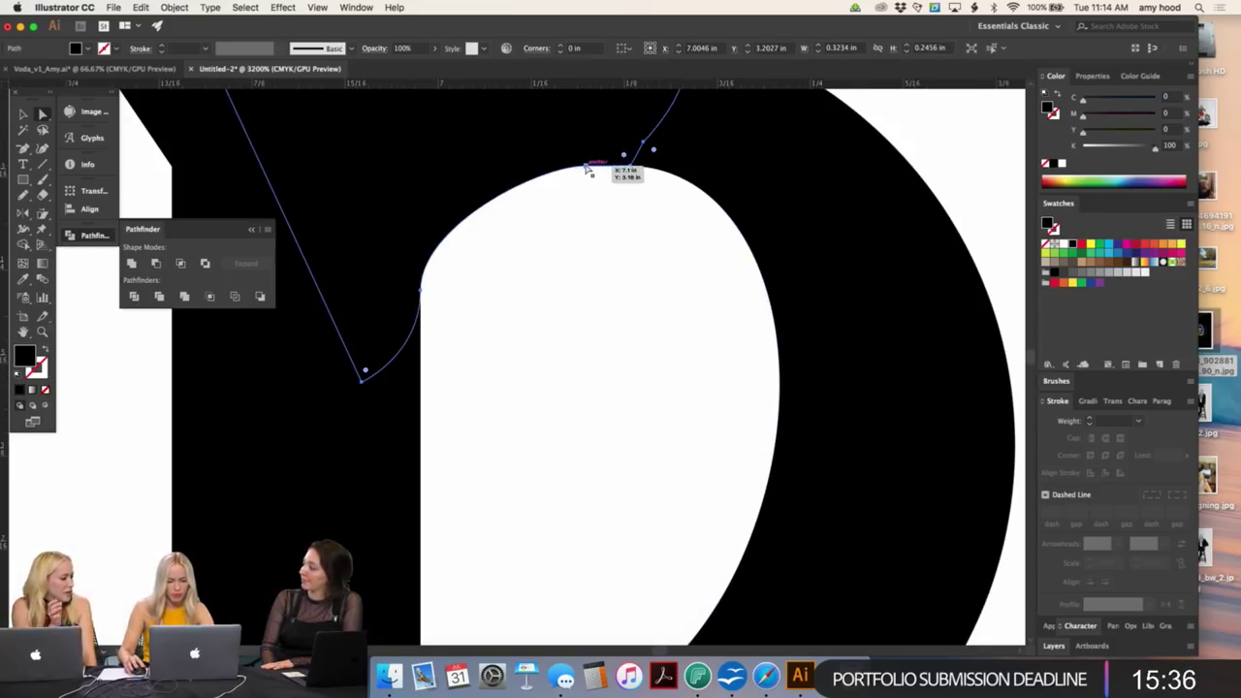
pyautogui.press('p')
pyautogui.click(587, 166)
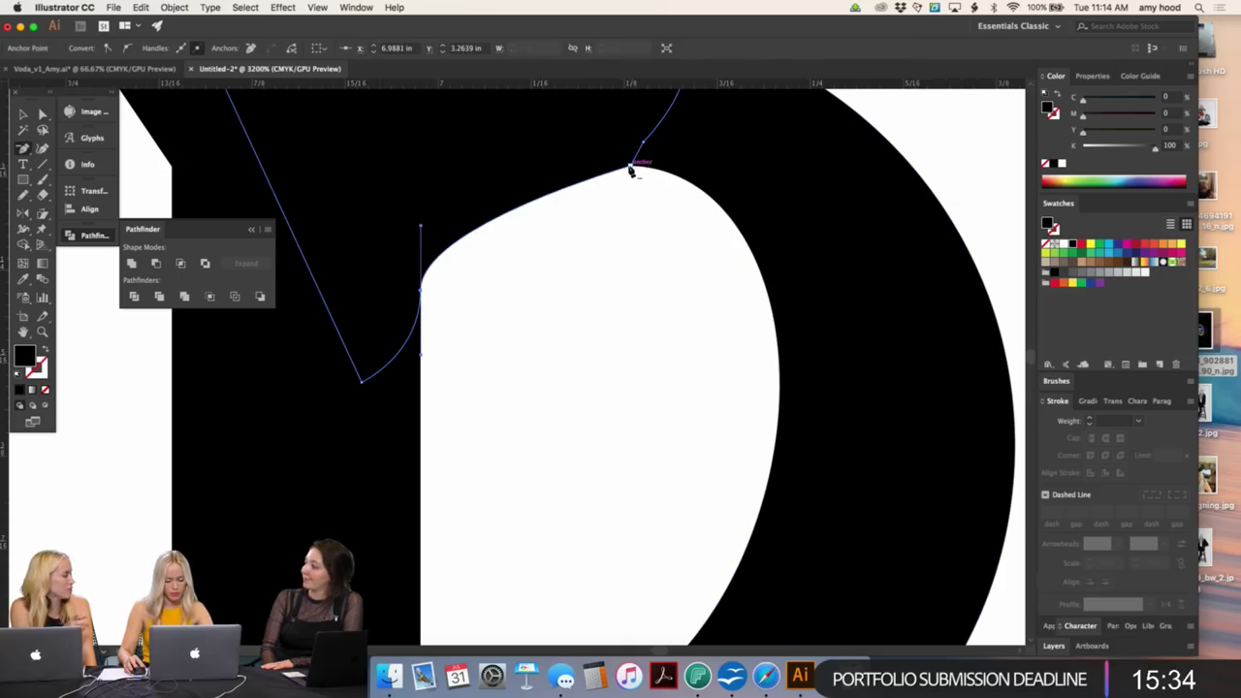
pyautogui.hotkey('shift', 'c')
pyautogui.moveTo(632, 170); pyautogui.dragTo(557, 170)
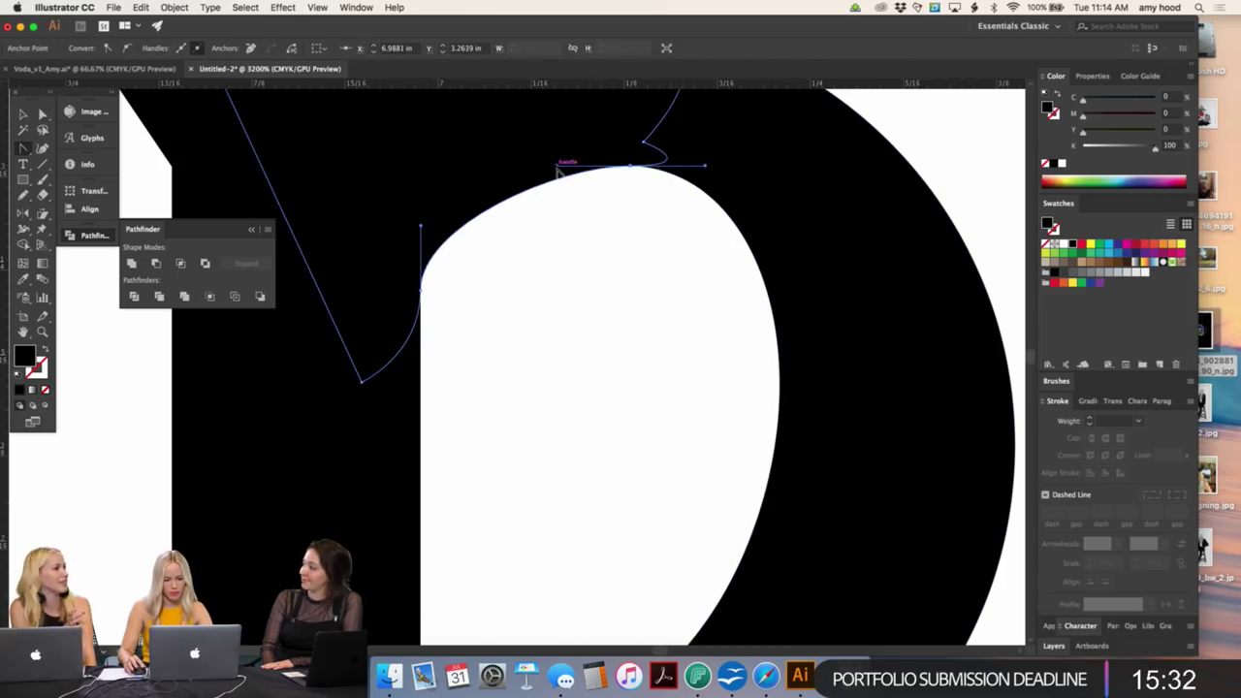
pyautogui.press('a')
pyautogui.click(593, 235)
# - Move the curve's left anchor on the stem down
pyautogui.click(401, 279)
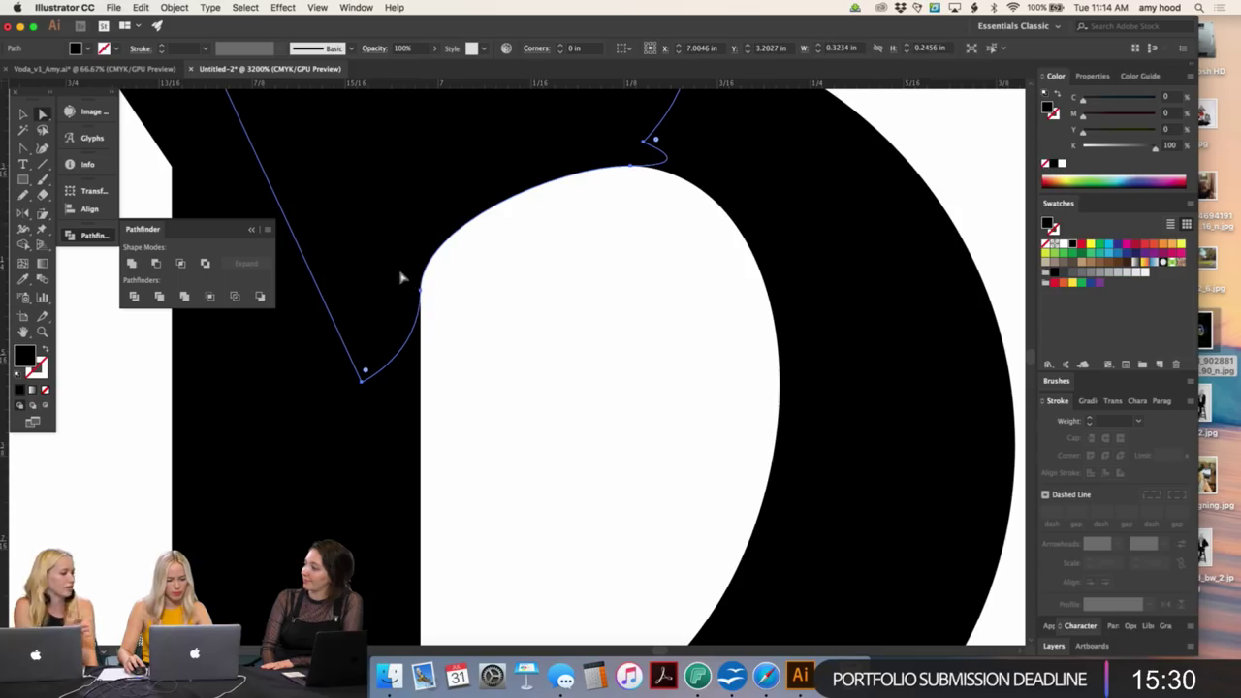
pyautogui.moveTo(422, 293); pyautogui.dragTo(421, 231)
pyautogui.click(585, 313)
pyautogui.press('super+minus')
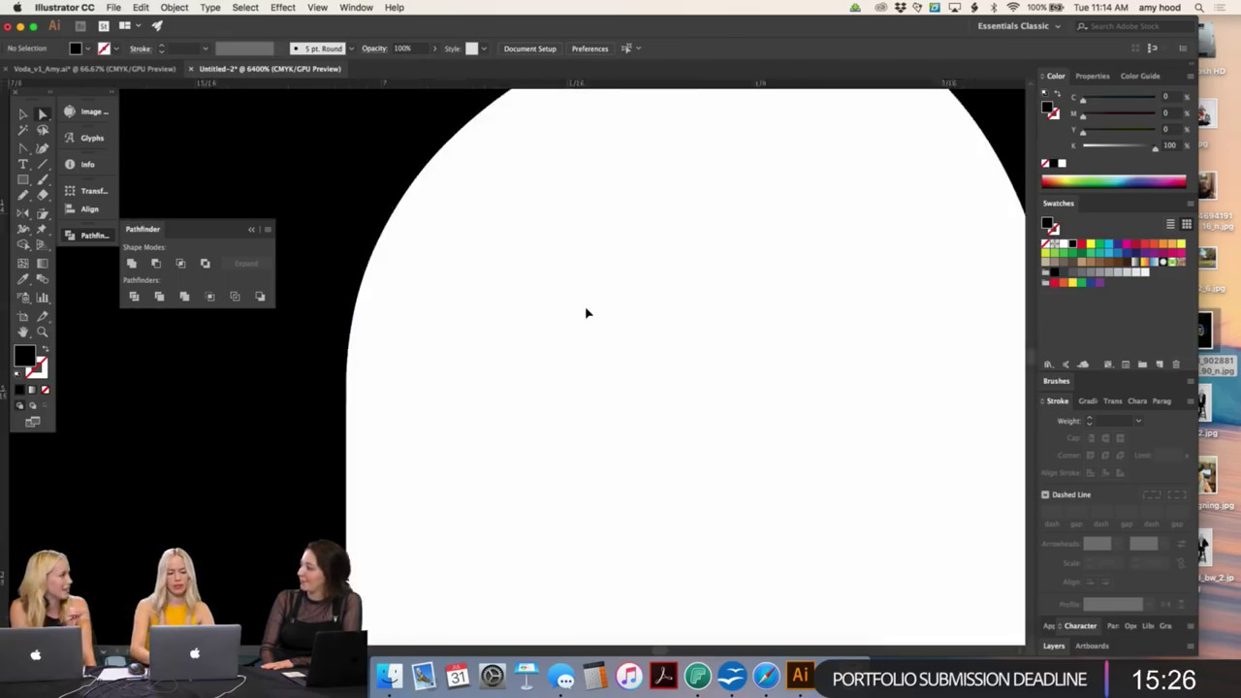
pyautogui.press('super+minus')
pyautogui.press('super+minus')
pyautogui.press('super+minus')
pyautogui.press('super+minus')
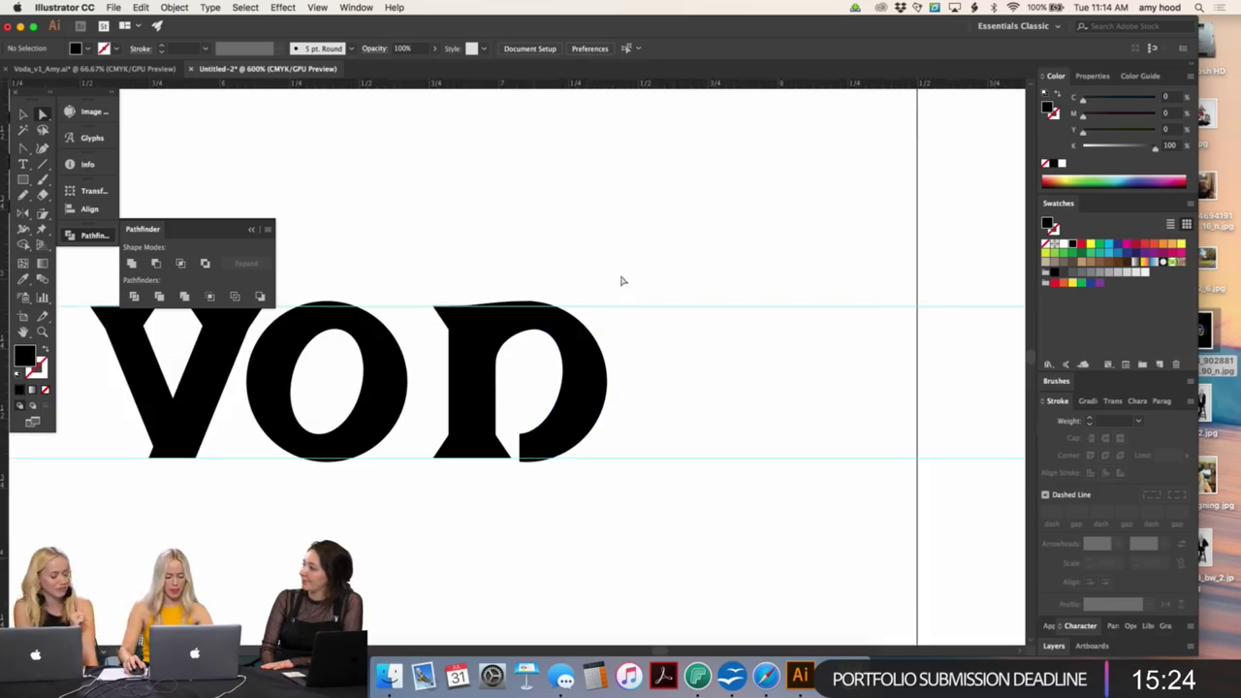
# - Select the d's stem path together with its top flag
pyautogui.click(530, 444)
pyautogui.press('super+plus')
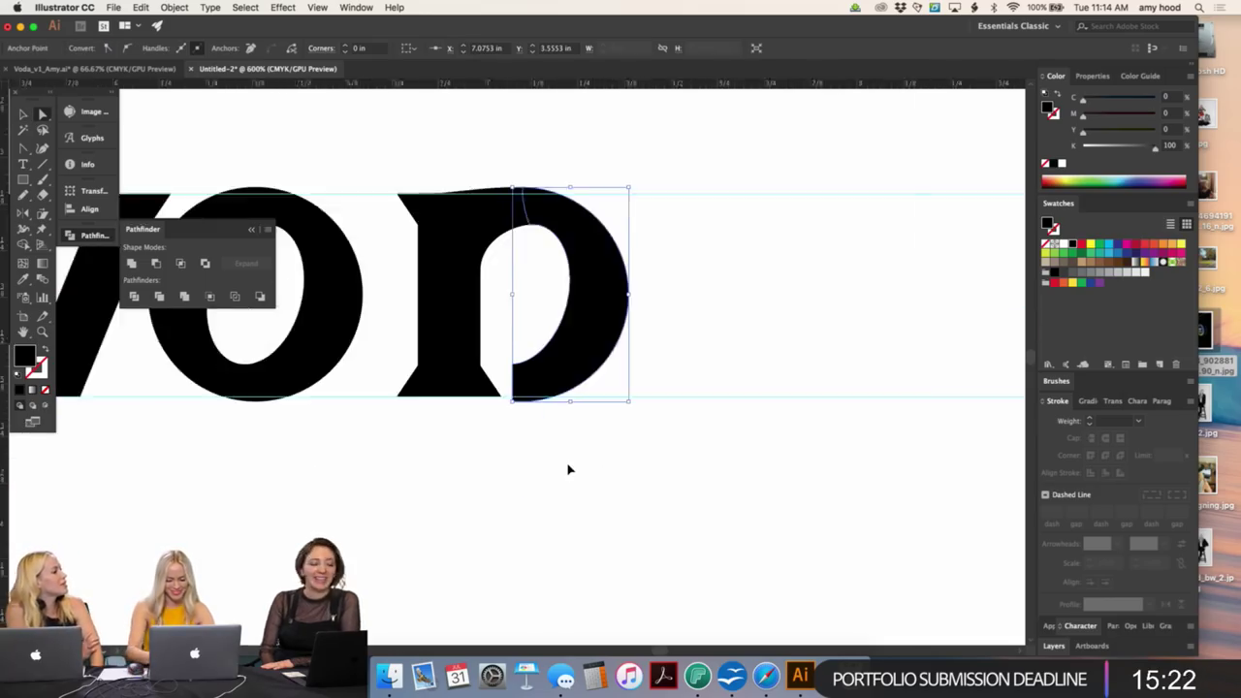
pyautogui.press('super+plus')
pyautogui.click(568, 467)
pyautogui.press('super+plus')
pyautogui.click(409, 232)
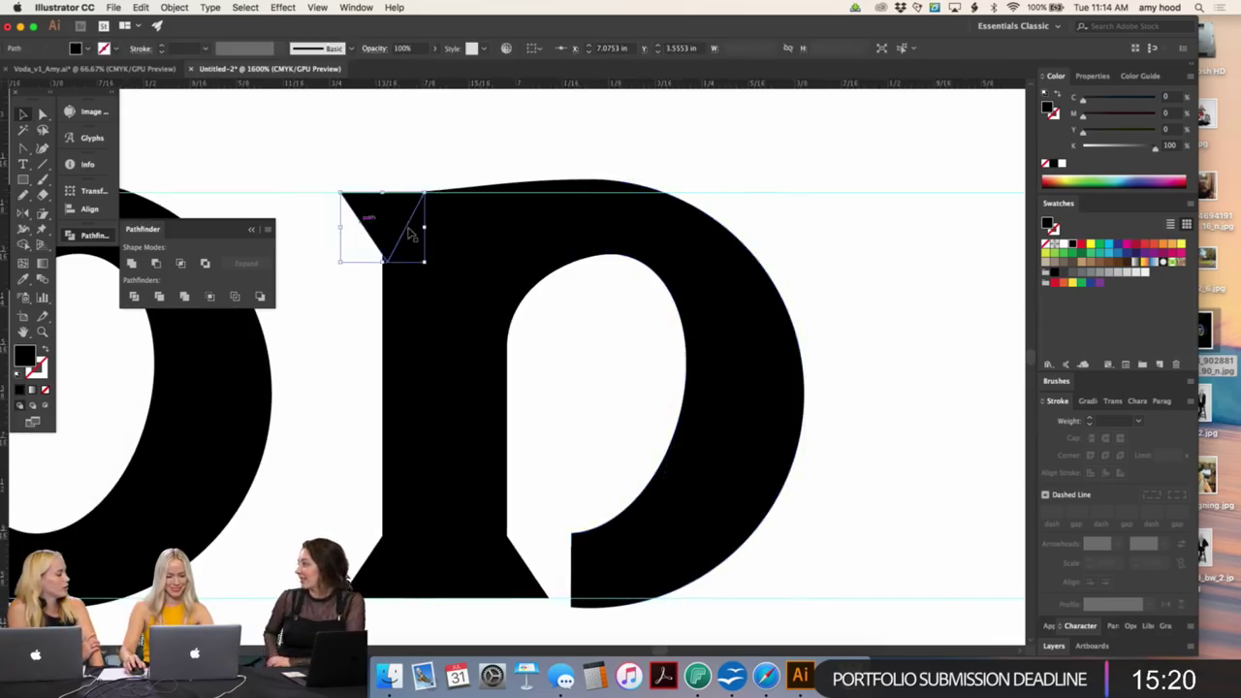
pyautogui.click(471, 285)
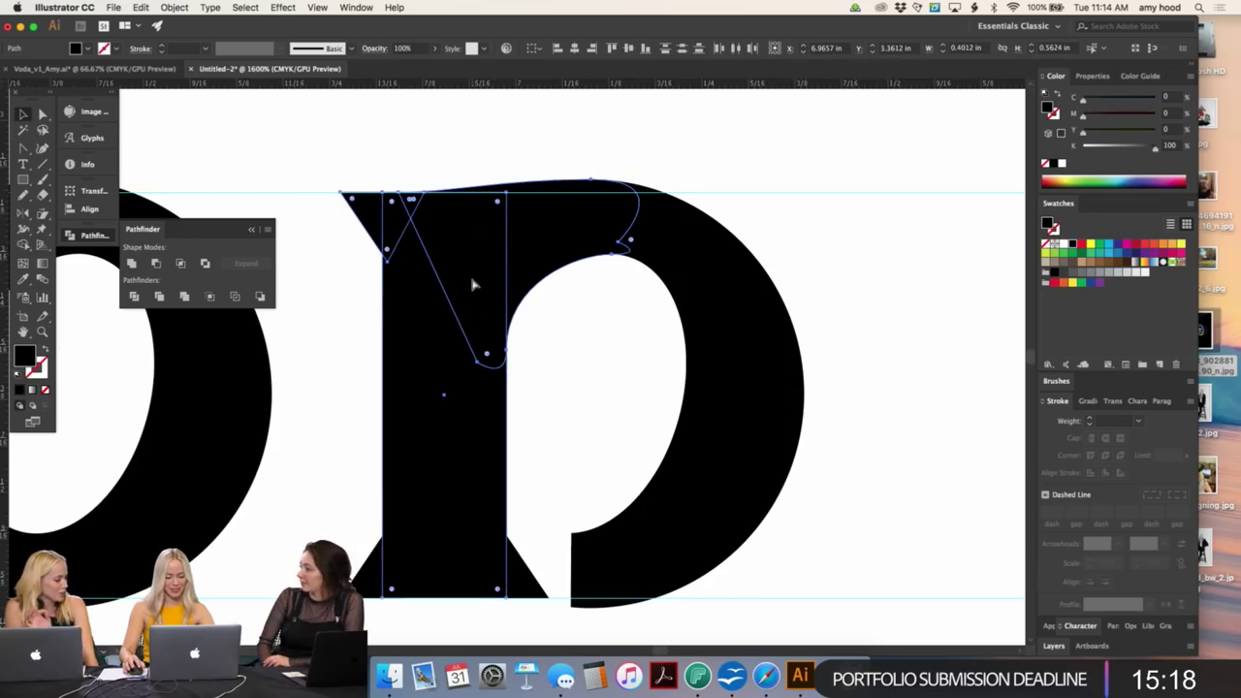
pyautogui.keyDown('shift'); pyautogui.click(388, 208); pyautogui.keyUp('shift')
# - Reflect the stem across the horizontal axis and nudge it down into line
pyautogui.click(175, 7)
pyautogui.moveTo(190, 23)
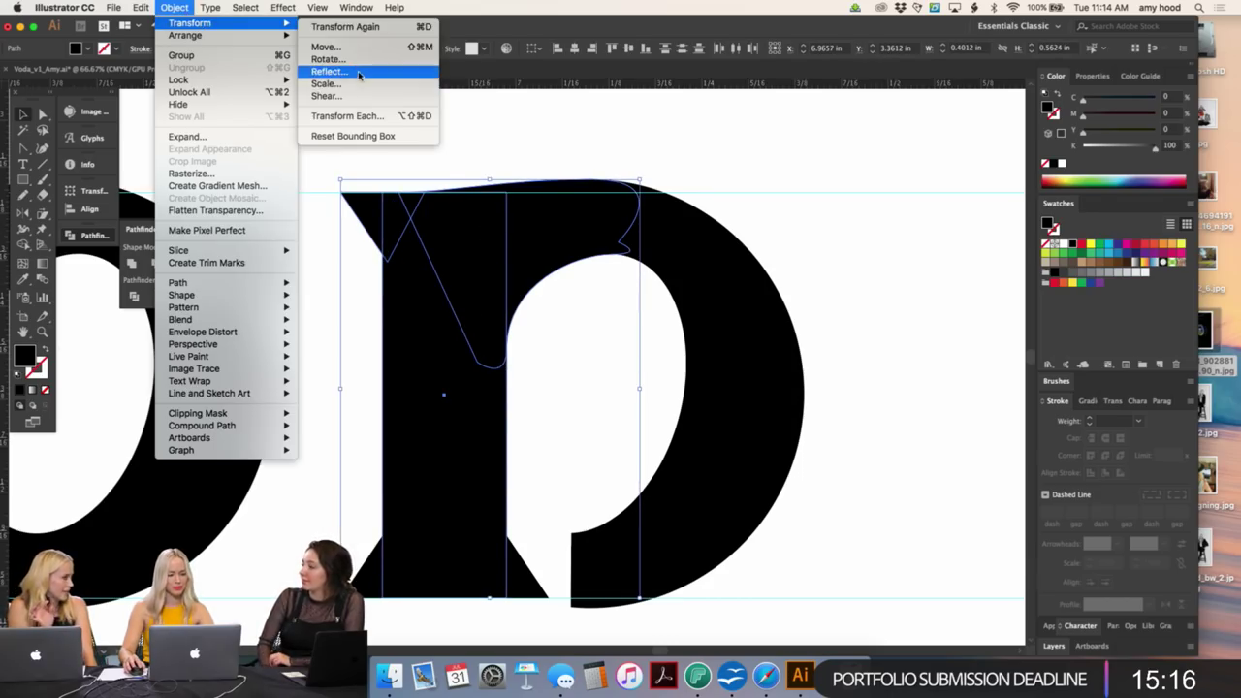
pyautogui.click(359, 74)
pyautogui.click(669, 159)
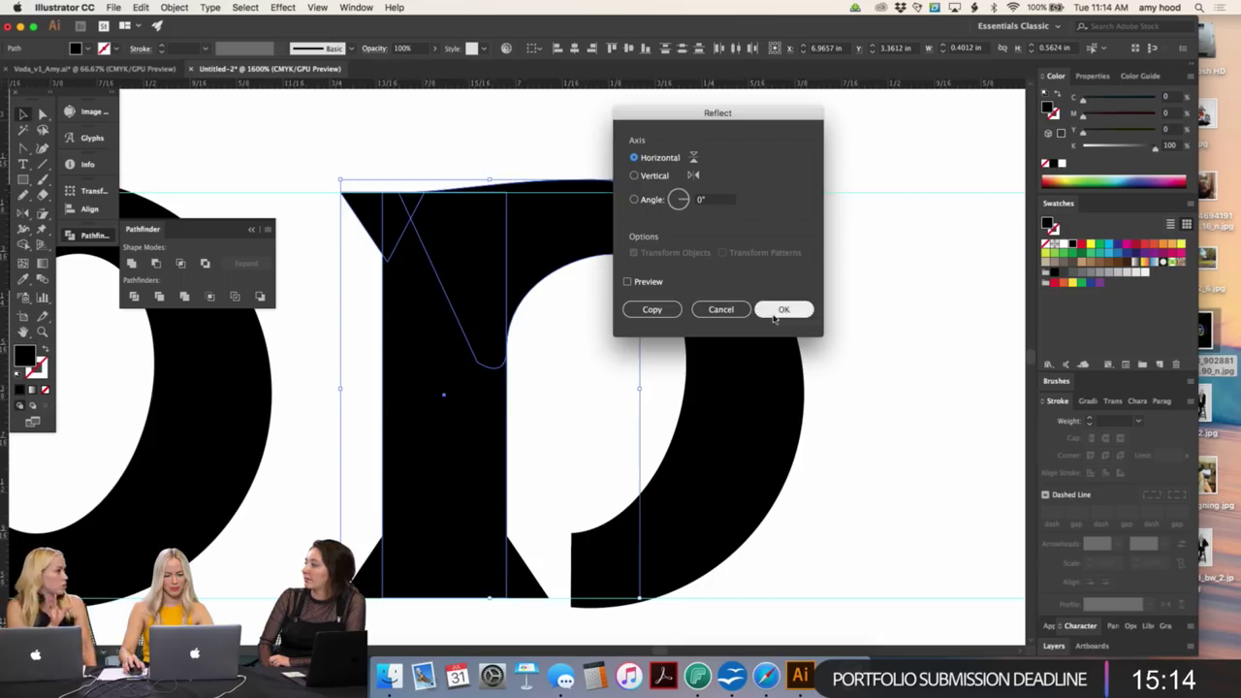
pyautogui.click(784, 309)
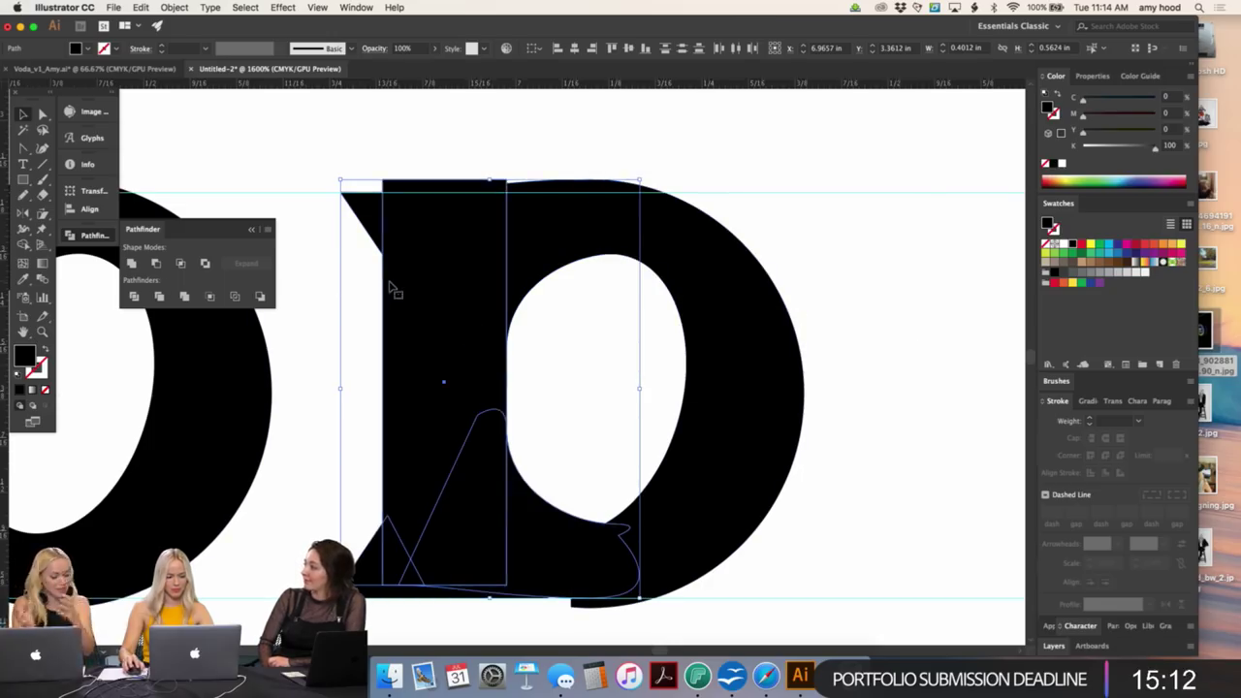
pyautogui.moveTo(396, 285); pyautogui.dragTo(393, 295)
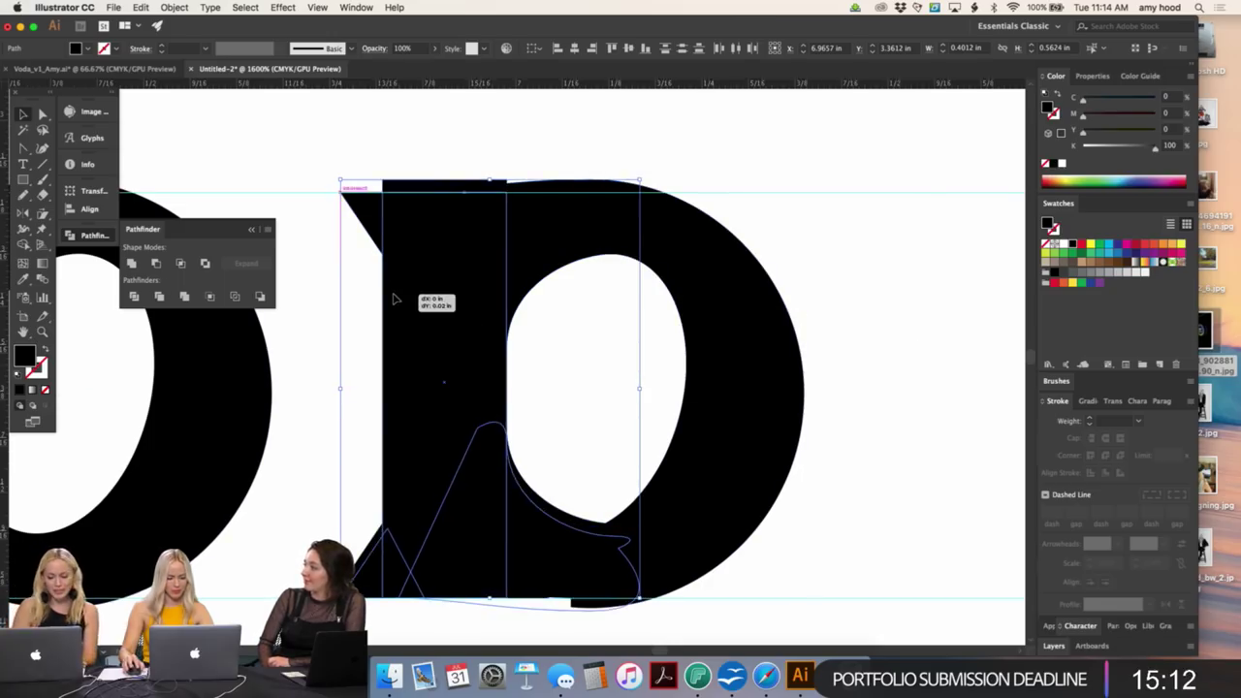
pyautogui.click(812, 538)
# - Pull smooth handles out of the flipped stem's bottom anchor
pyautogui.scroll(-5, 767, 556)
pyautogui.hscroll(-2, 767, 557)
pyautogui.press('a')
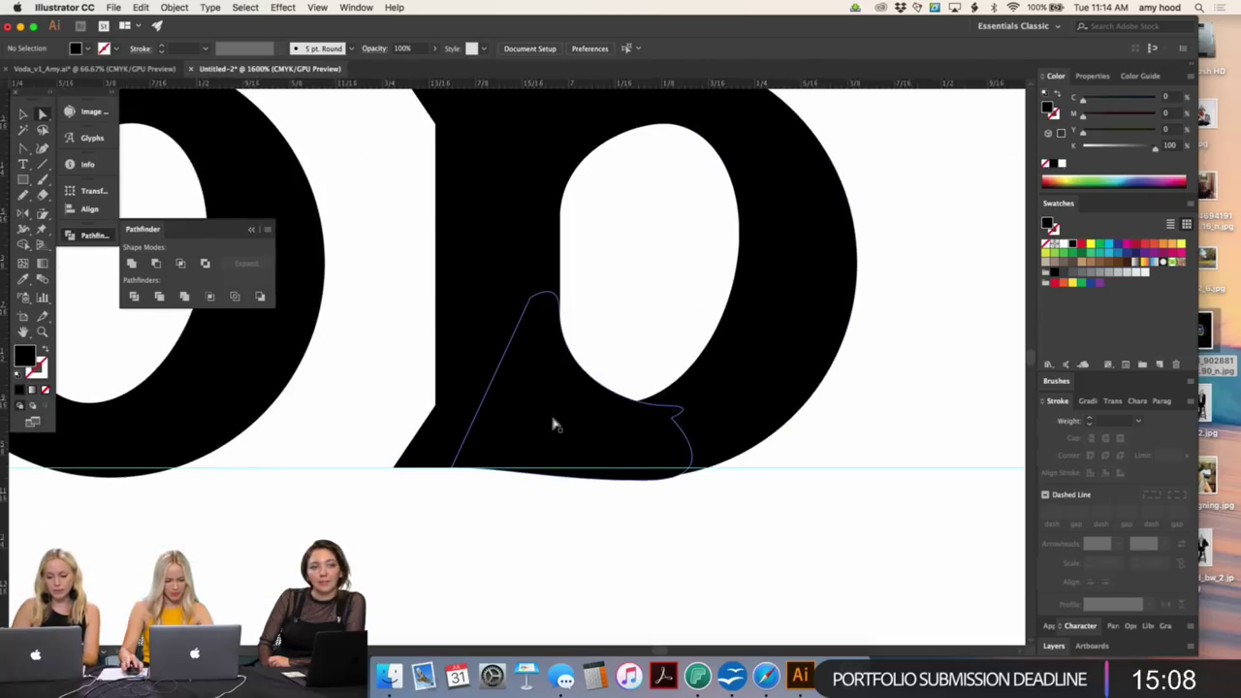
pyautogui.click(554, 424)
pyautogui.moveTo(648, 485); pyautogui.dragTo(732, 477)
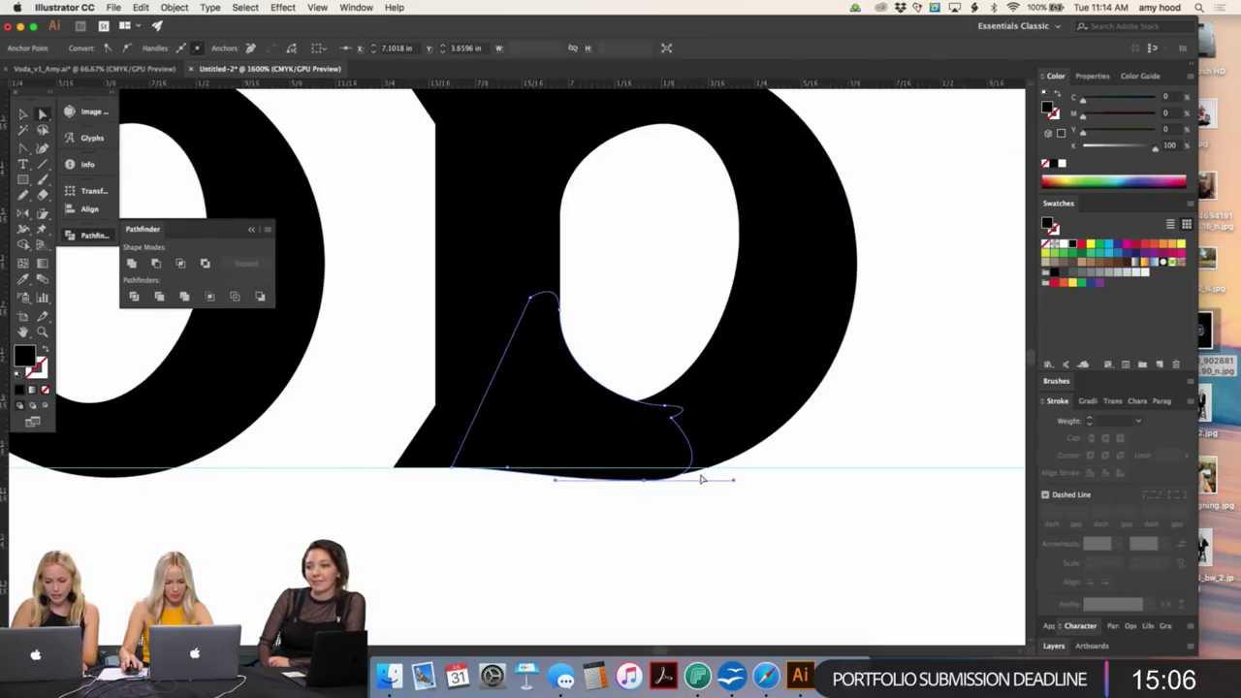
pyautogui.scroll(3, 788, 384)
pyautogui.scroll(-3, 787, 384)
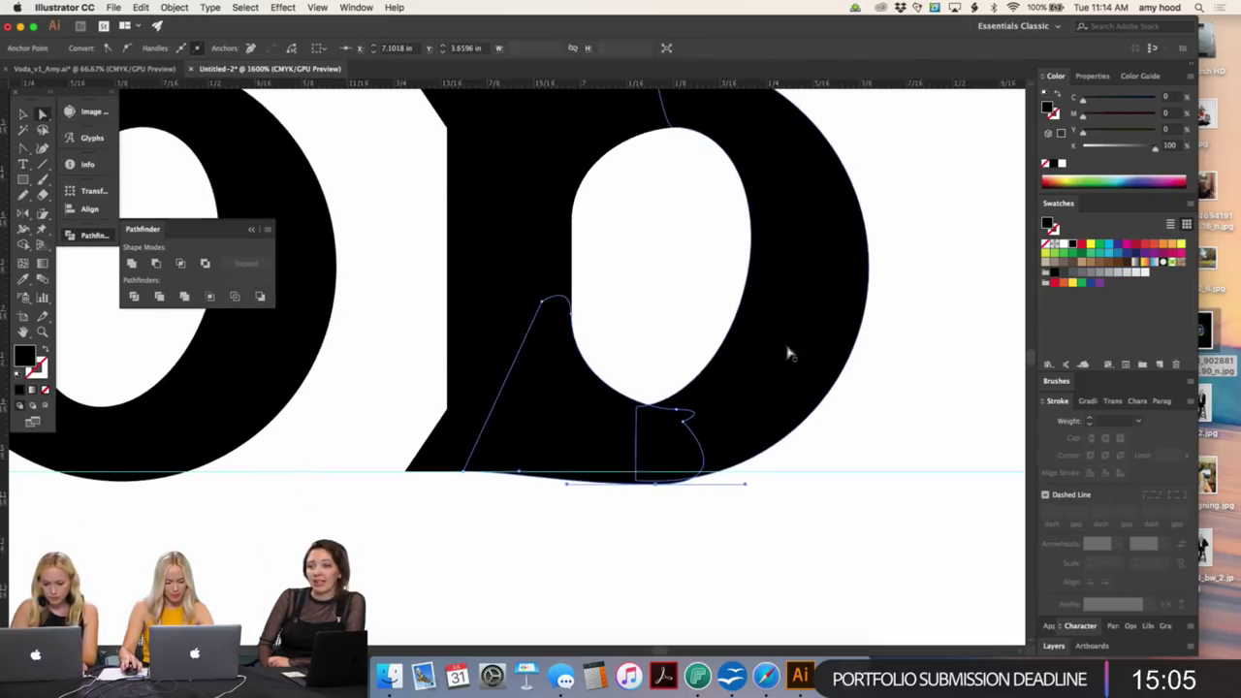
pyautogui.click(806, 465)
# - Move the inner anchor and tilt the bottom anchor's handle to reshape the lower curve
pyautogui.press('super+equal')
pyautogui.scroll(-2, 763, 382)
pyautogui.hscroll(1, 762, 383)
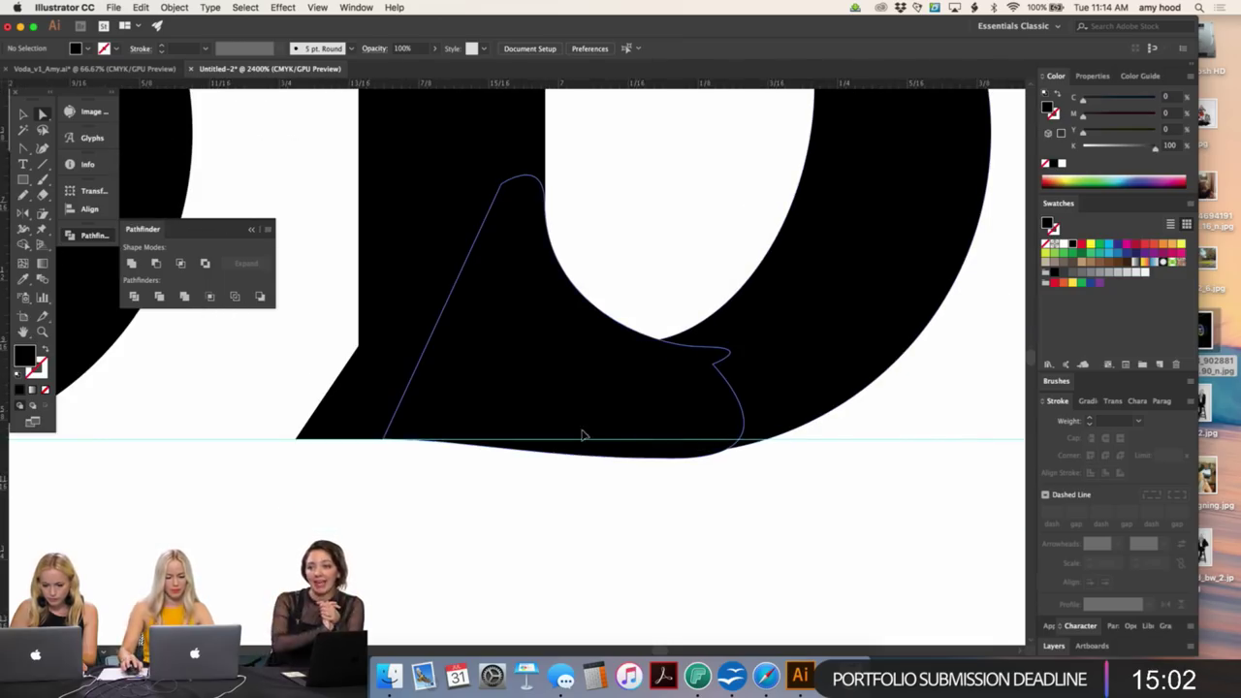
pyautogui.click(659, 455)
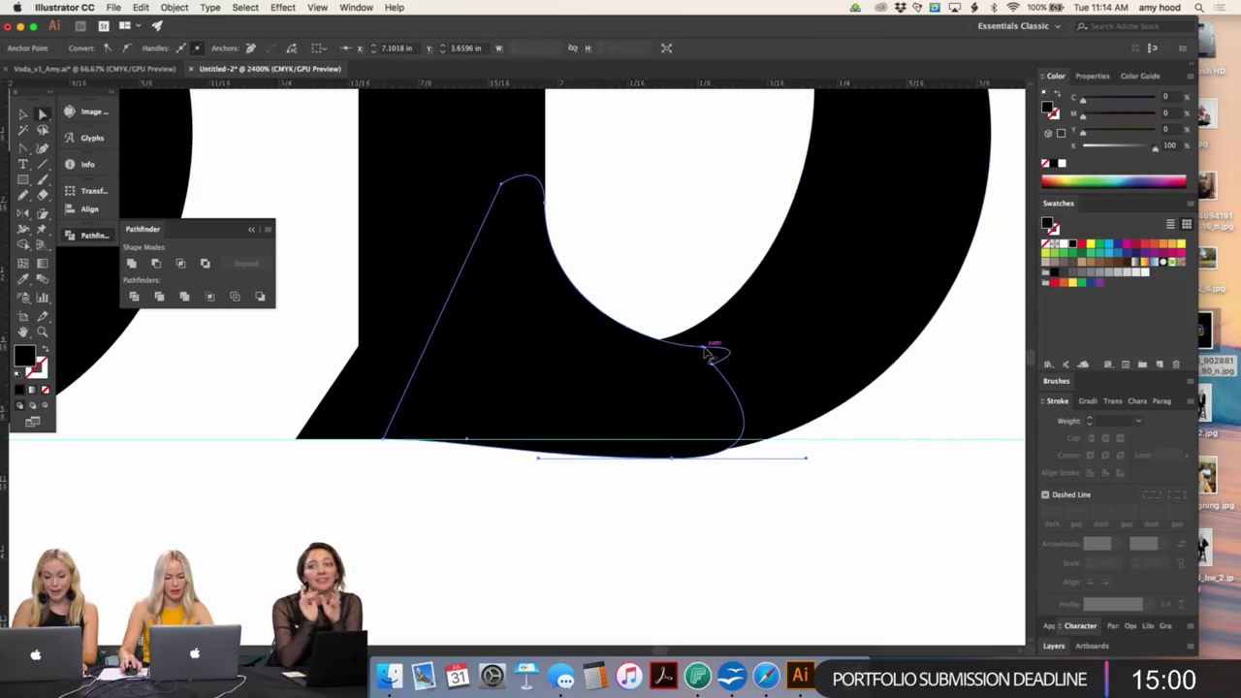
pyautogui.moveTo(700, 347); pyautogui.dragTo(647, 345)
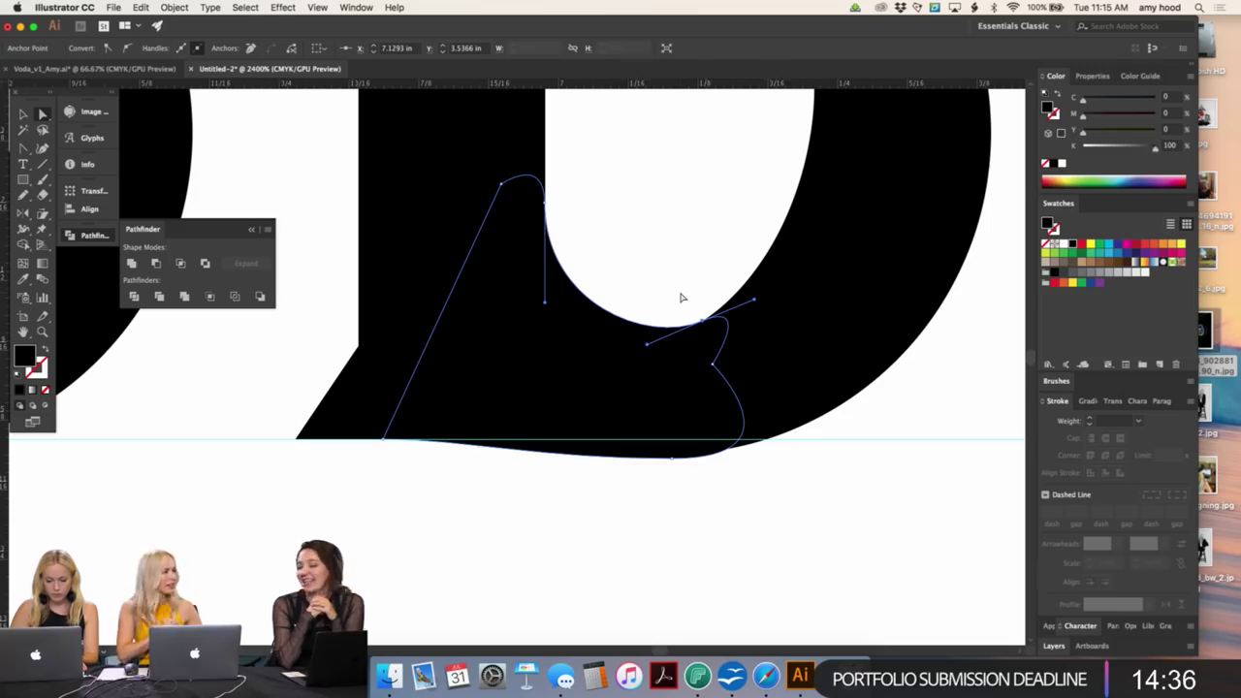
pyautogui.click(688, 298)
pyautogui.click(695, 458)
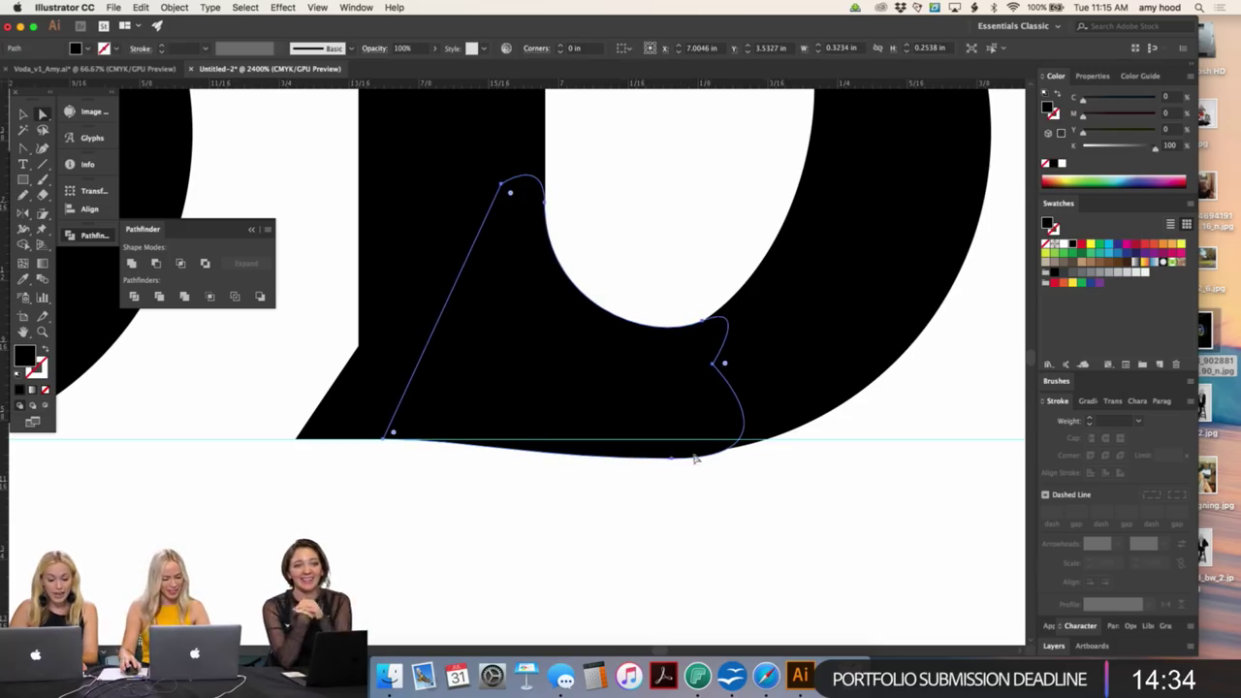
pyautogui.click(674, 459)
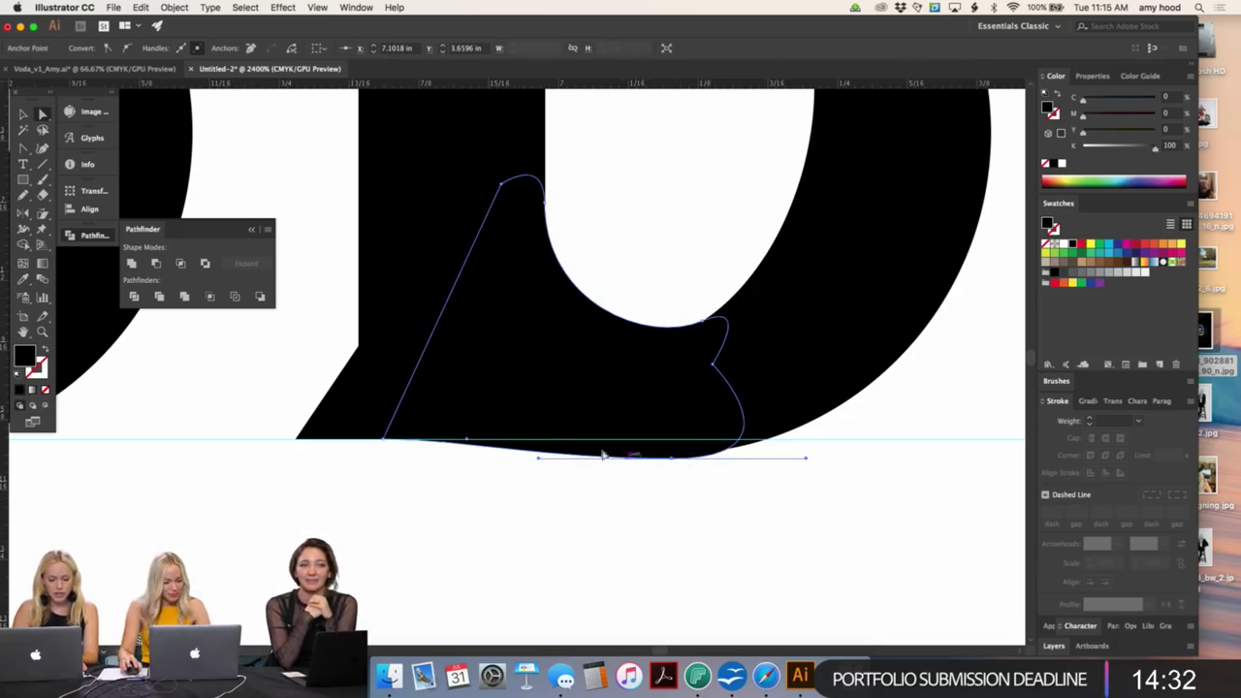
pyautogui.moveTo(541, 462); pyautogui.dragTo(534, 471)
# - Try moving the bottom-right anchor right, then undo that move
pyautogui.press('p')
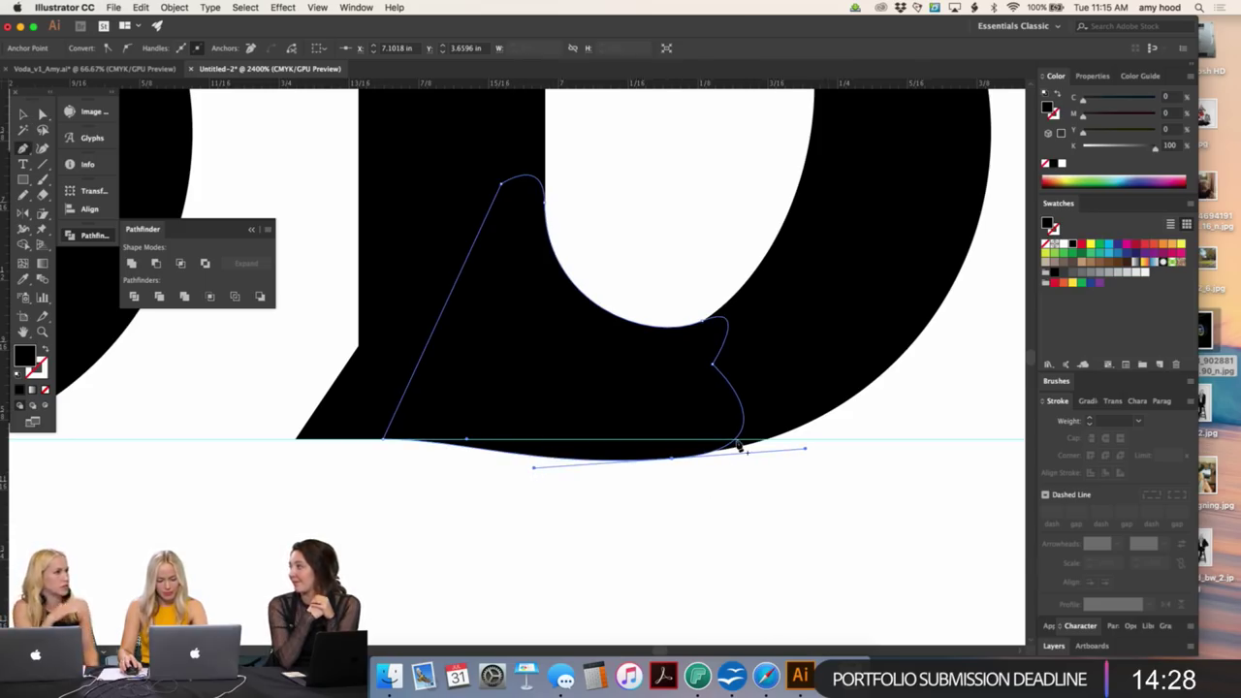
pyautogui.press('a')
pyautogui.moveTo(746, 429); pyautogui.dragTo(812, 421)
pyautogui.press('p')
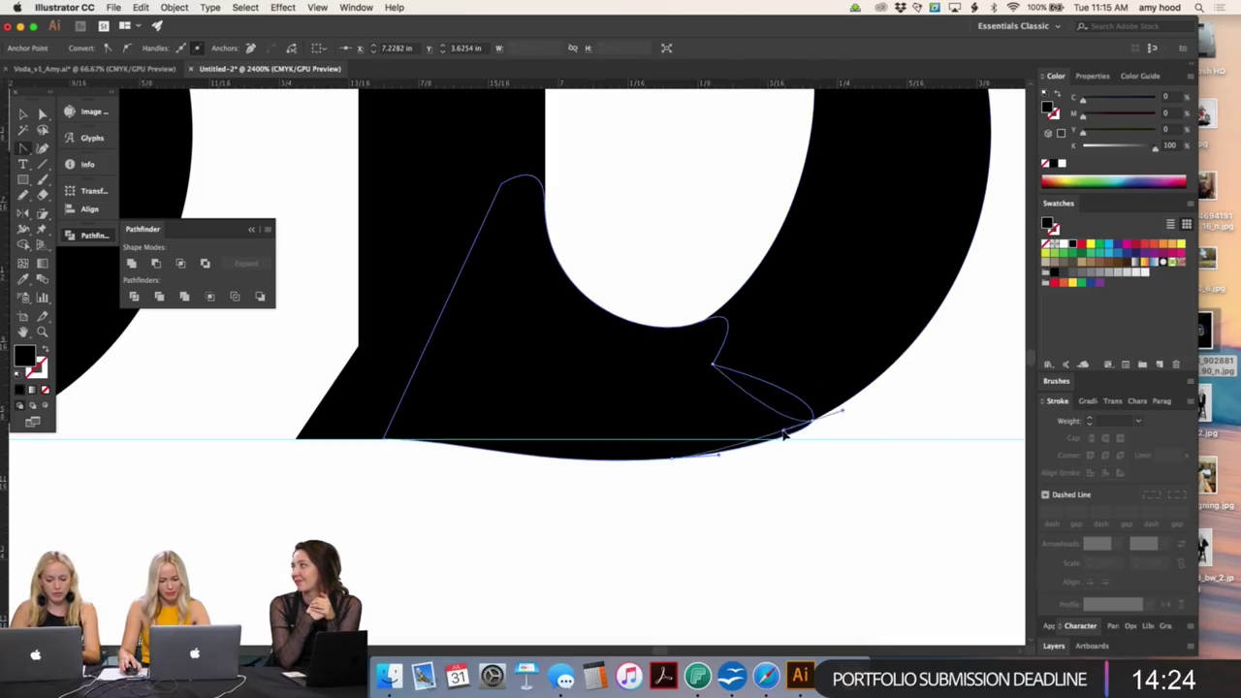
pyautogui.hotkey('ctrl', 'z')
pyautogui.hotkey('ctrl', 'z')
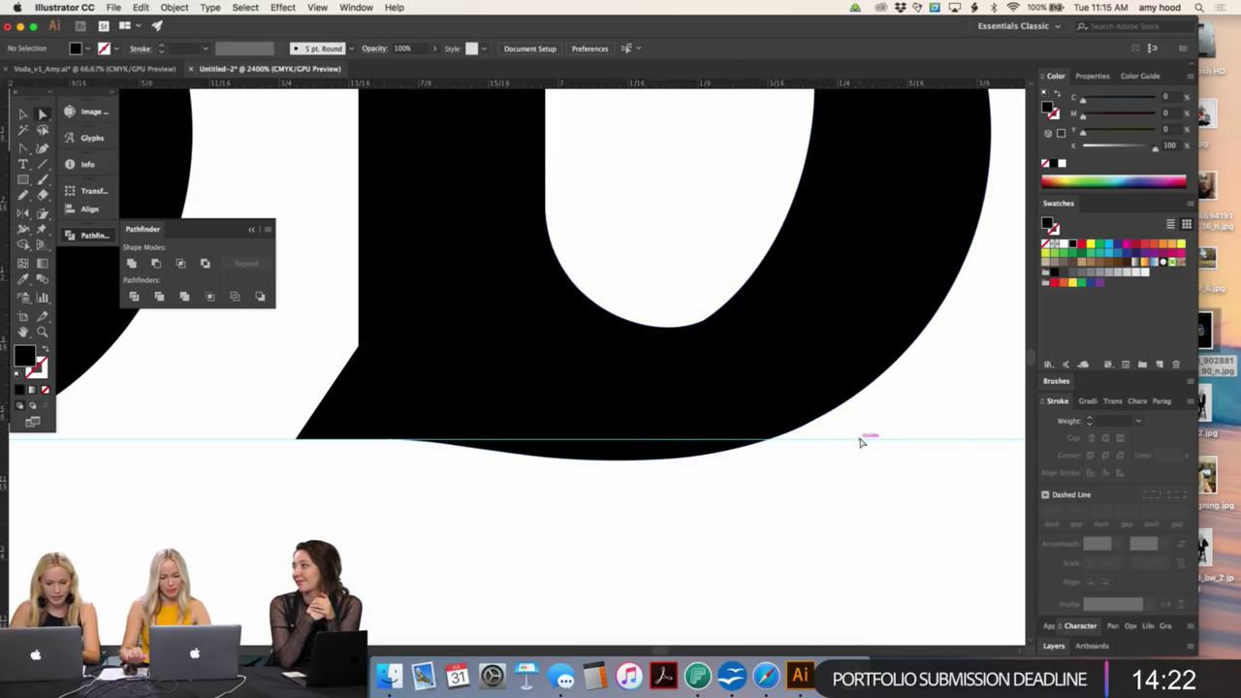
pyautogui.hotkey('ctrl', '-')
pyautogui.hotkey('ctrl', '-')
pyautogui.hotkey('ctrl', '-')
pyautogui.hotkey('ctrl', '-')
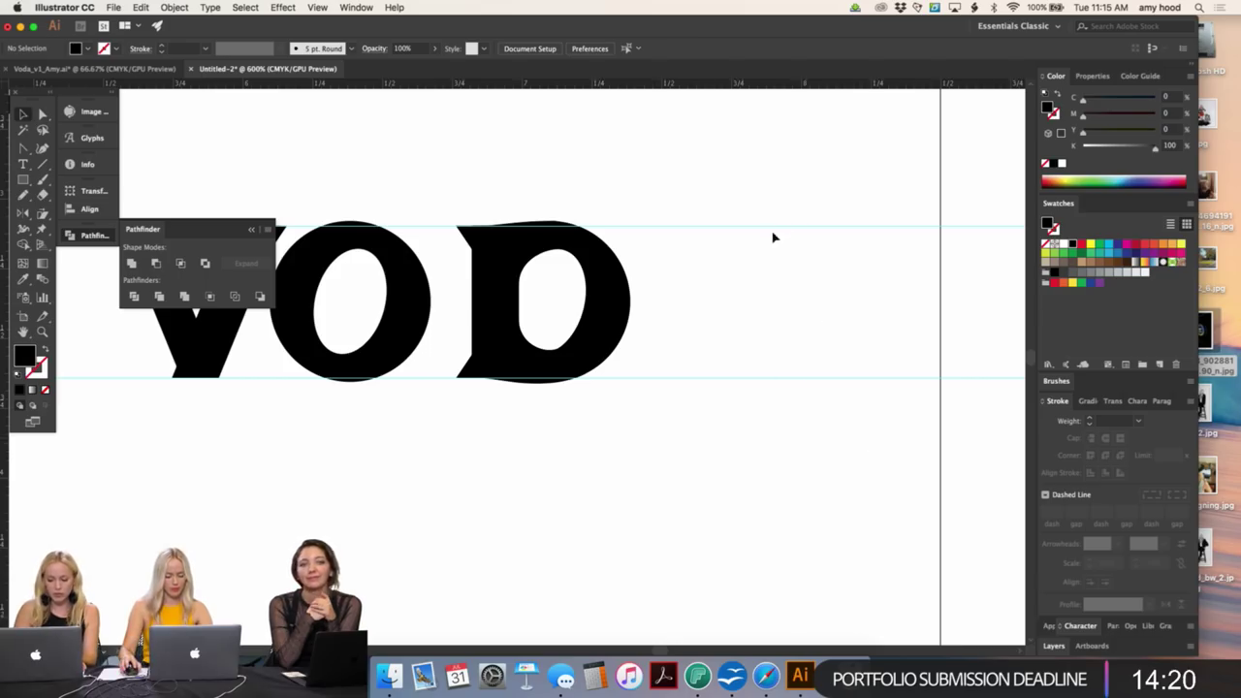
# - Select the D's right-side anchors and nudge them left to narrow the bowl
pyautogui.click(543, 250)
pyautogui.click(631, 200)
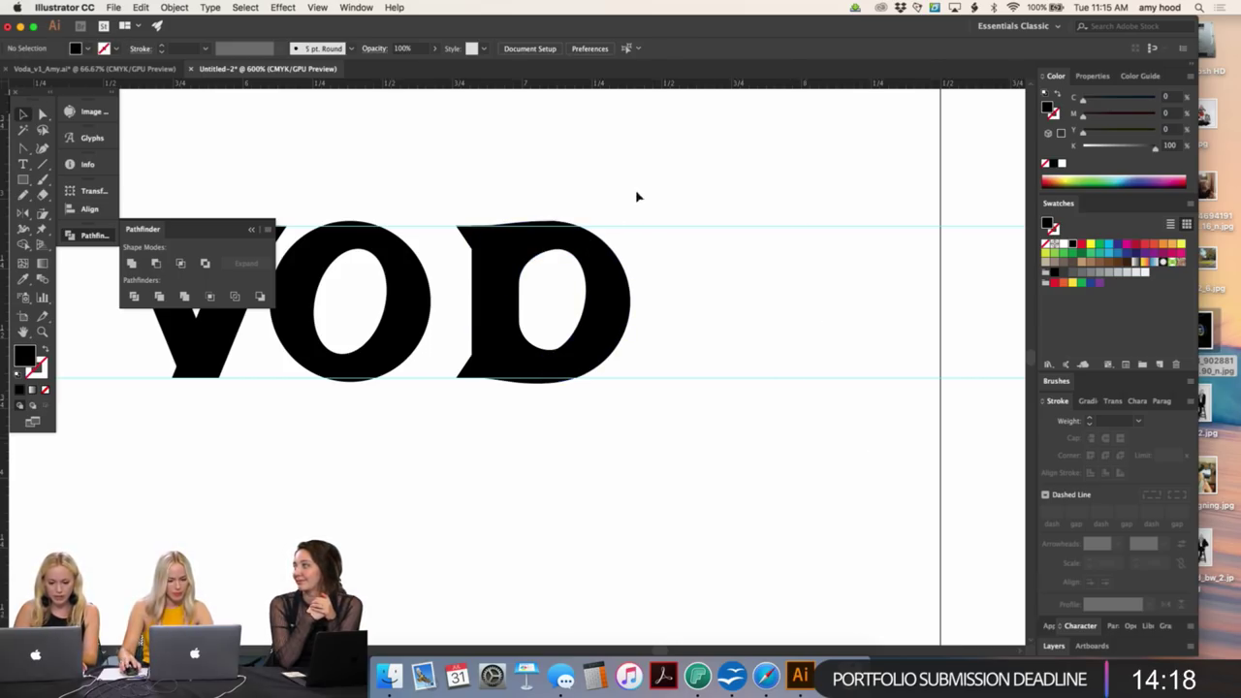
pyautogui.moveTo(558, 370); pyautogui.dragTo(557, 390)
pyautogui.moveTo(666, 164); pyautogui.dragTo(543, 418)
pyautogui.press('Left')
pyautogui.press('Left')
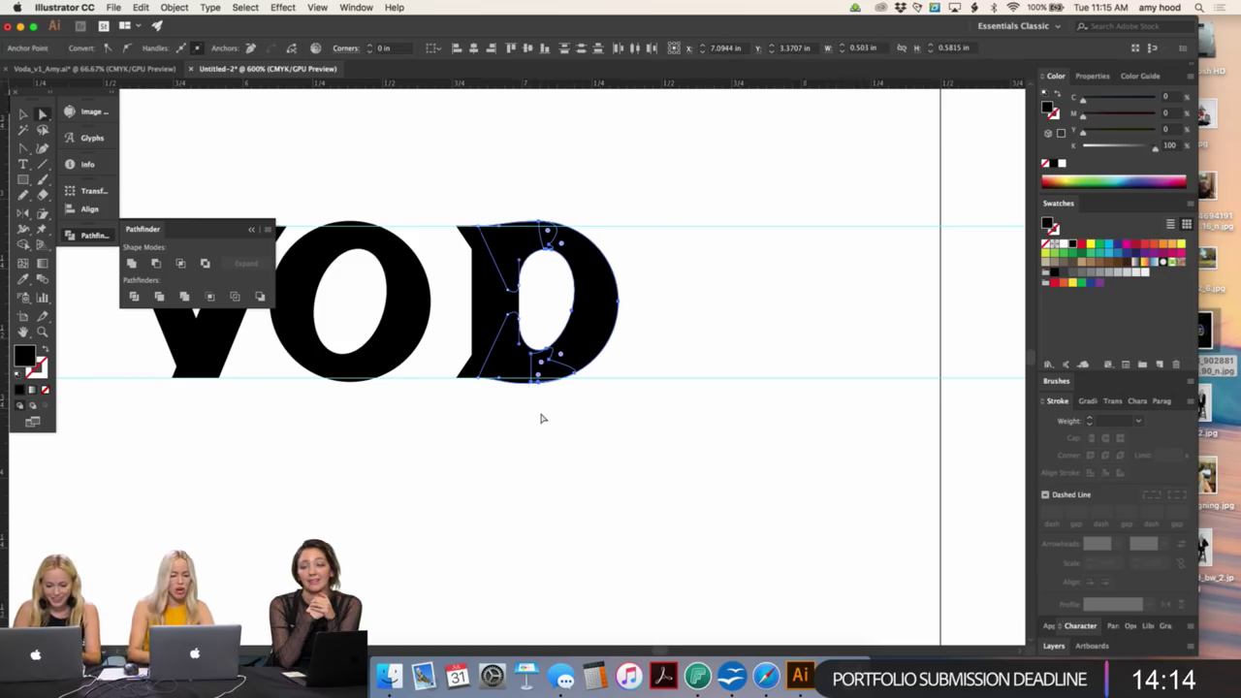
pyautogui.click(629, 440)
# - Adjust the lower-left anchor's handle and reshape the D's bottom curve flatter
pyautogui.press('super+equal')
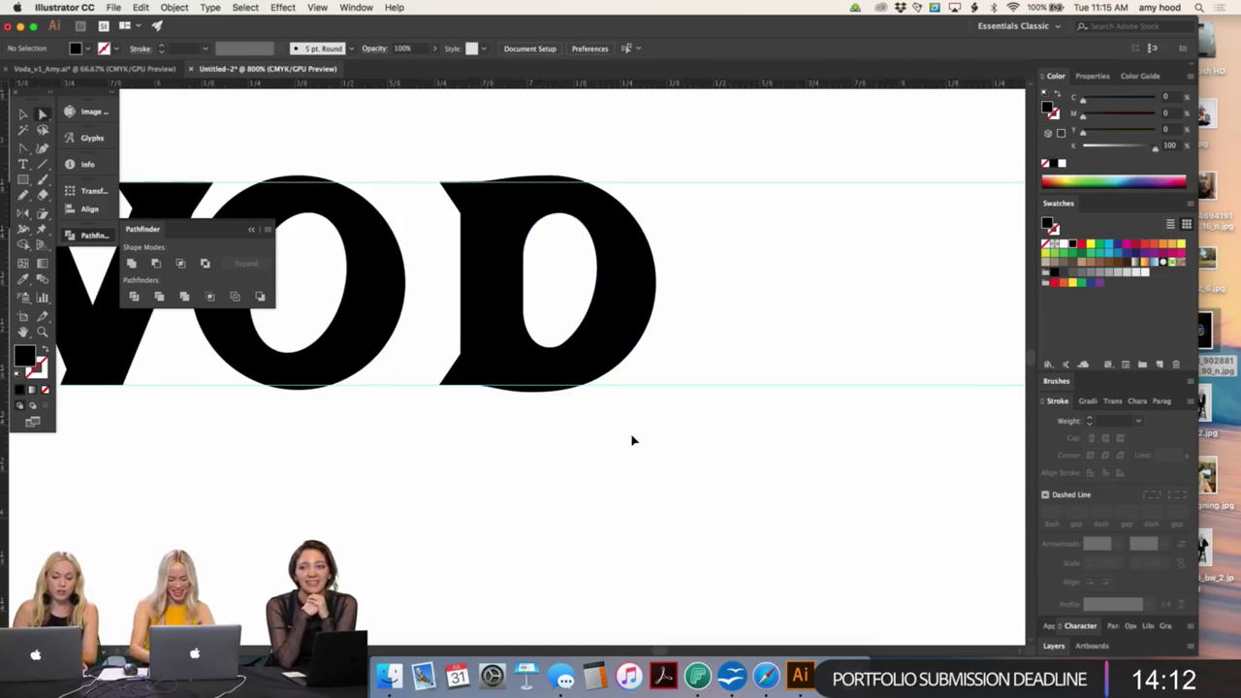
pyautogui.click(553, 390)
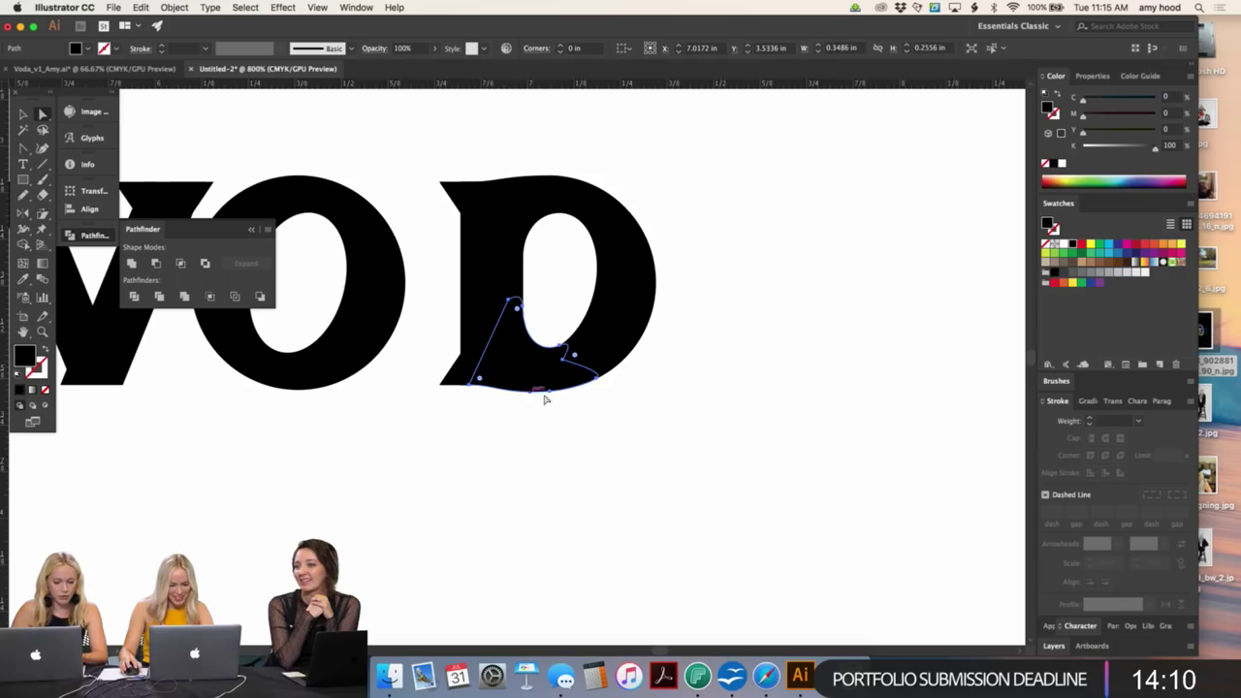
pyautogui.click(475, 388)
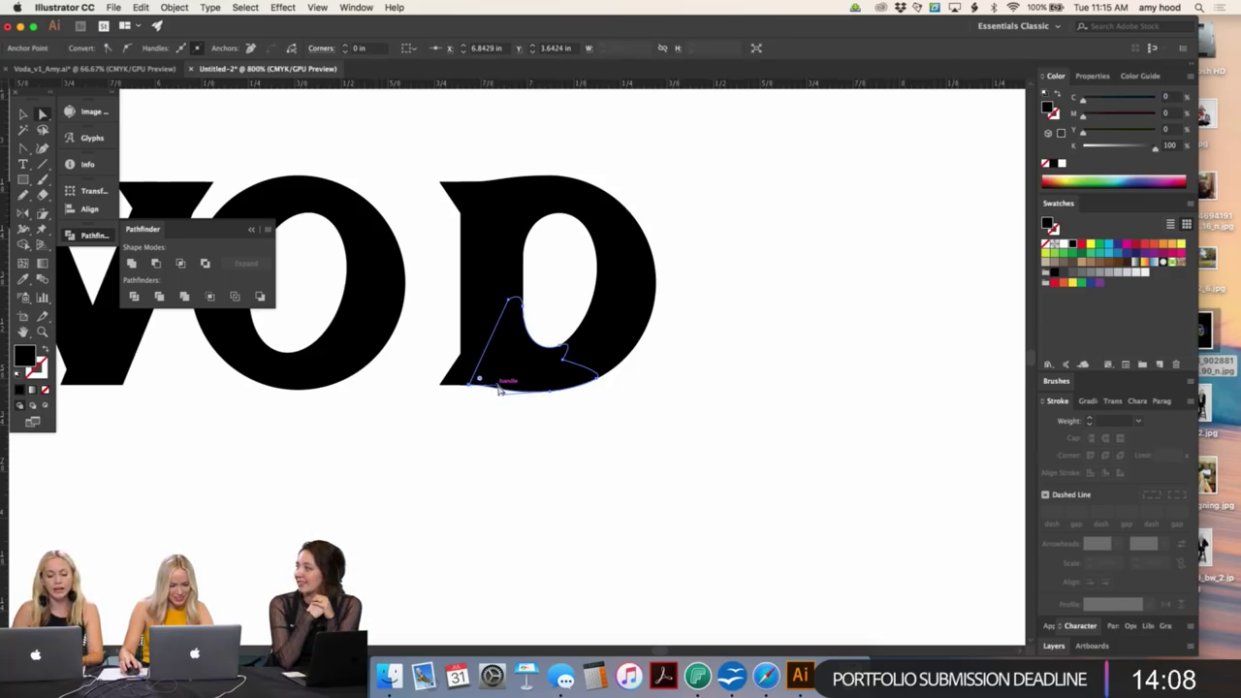
pyautogui.moveTo(499, 390); pyautogui.dragTo(530, 400)
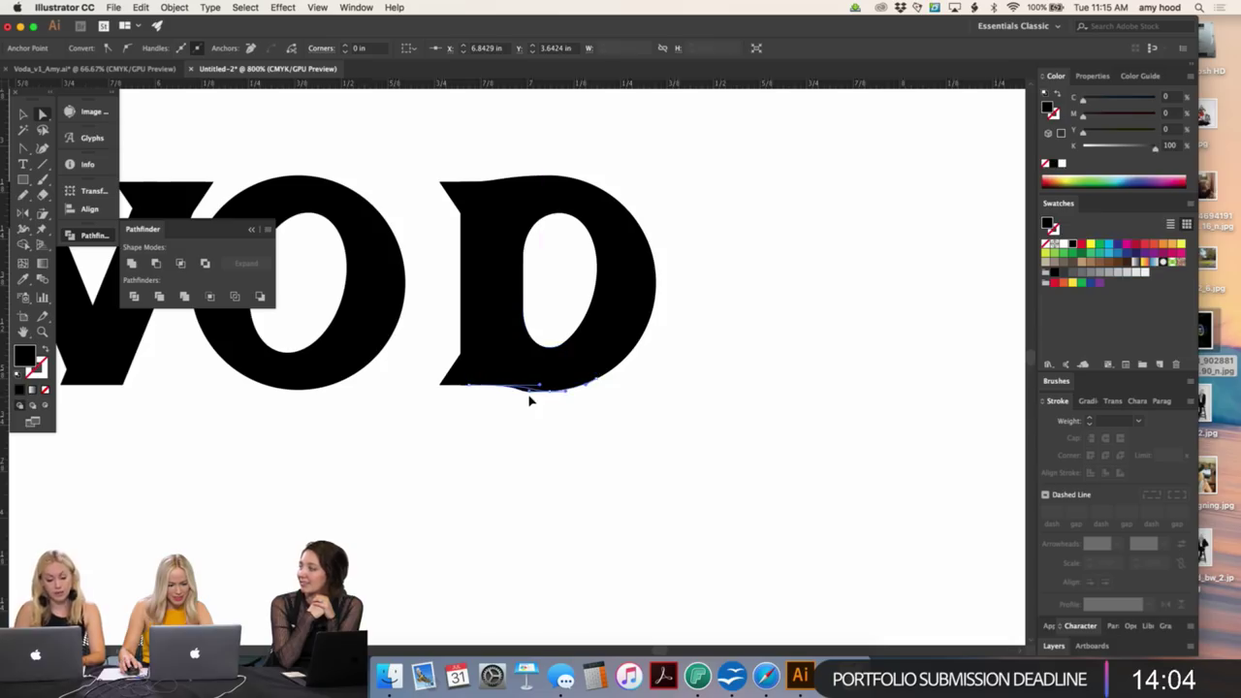
pyautogui.press('super+equal')
pyautogui.press('super+equal')
pyautogui.press('super+equal')
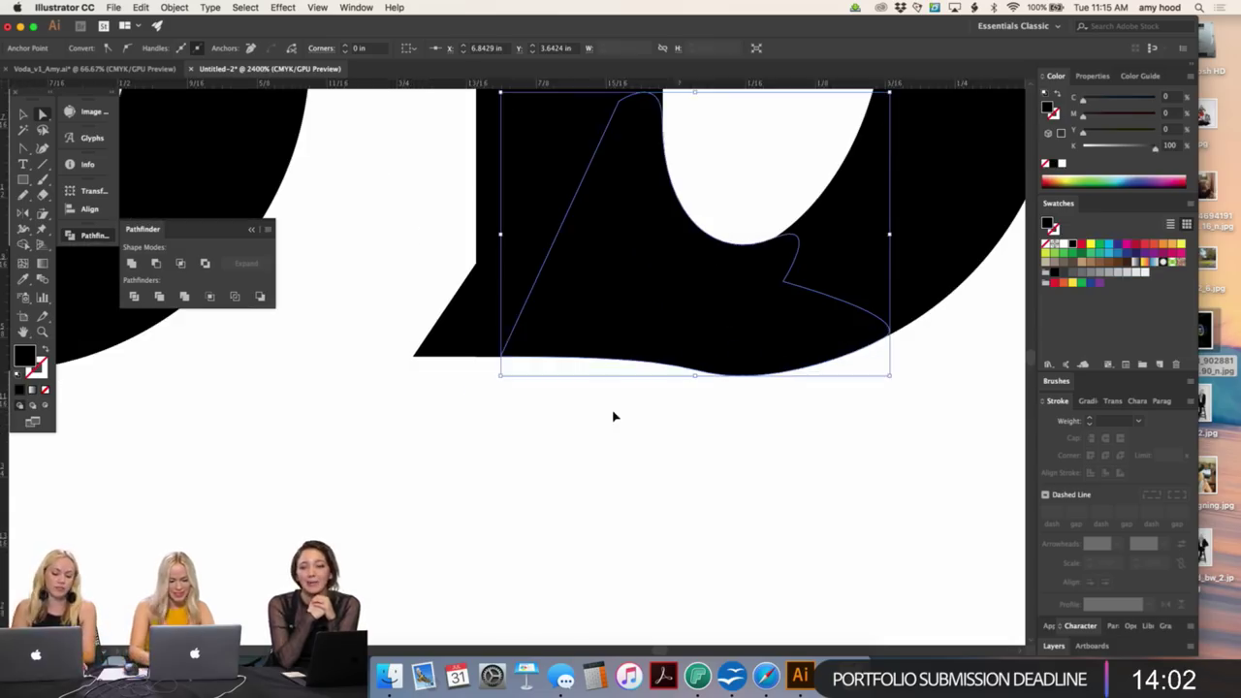
pyautogui.moveTo(748, 380); pyautogui.dragTo(646, 356)
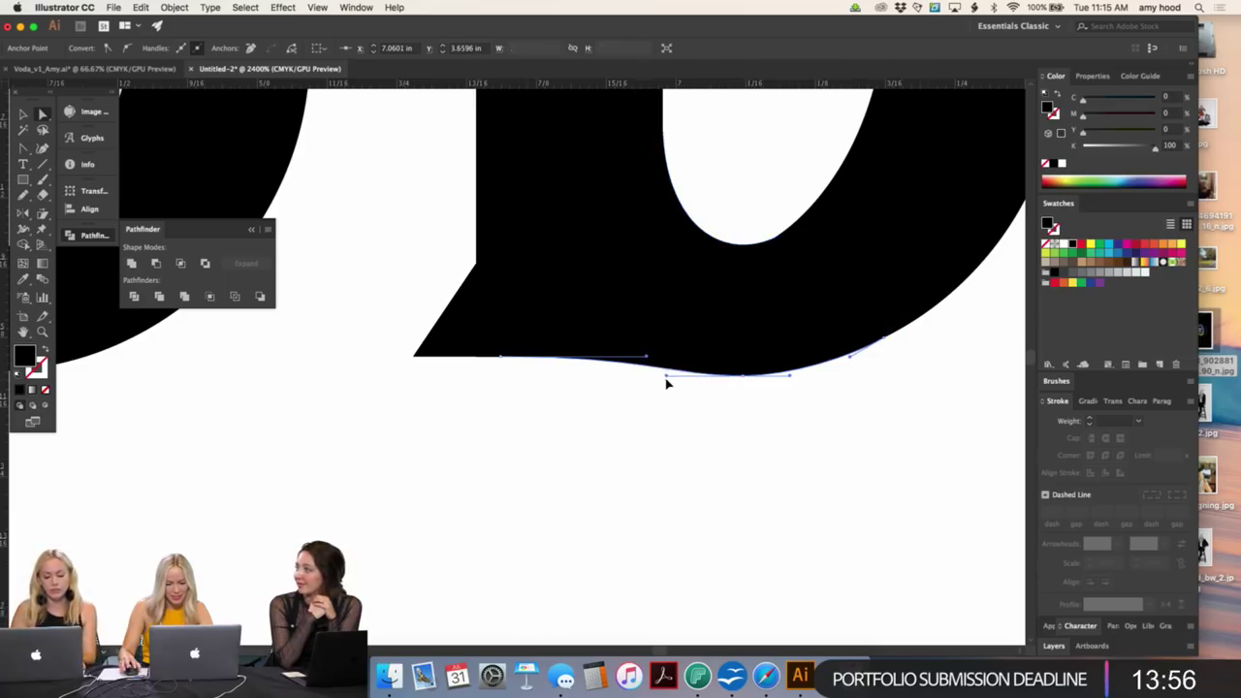
pyautogui.click(802, 435)
pyautogui.press('super+minus')
pyautogui.press('super+minus')
pyautogui.press('super+minus')
pyautogui.press('super+minus')
pyautogui.press('super+minus')
pyautogui.press('super+minus')
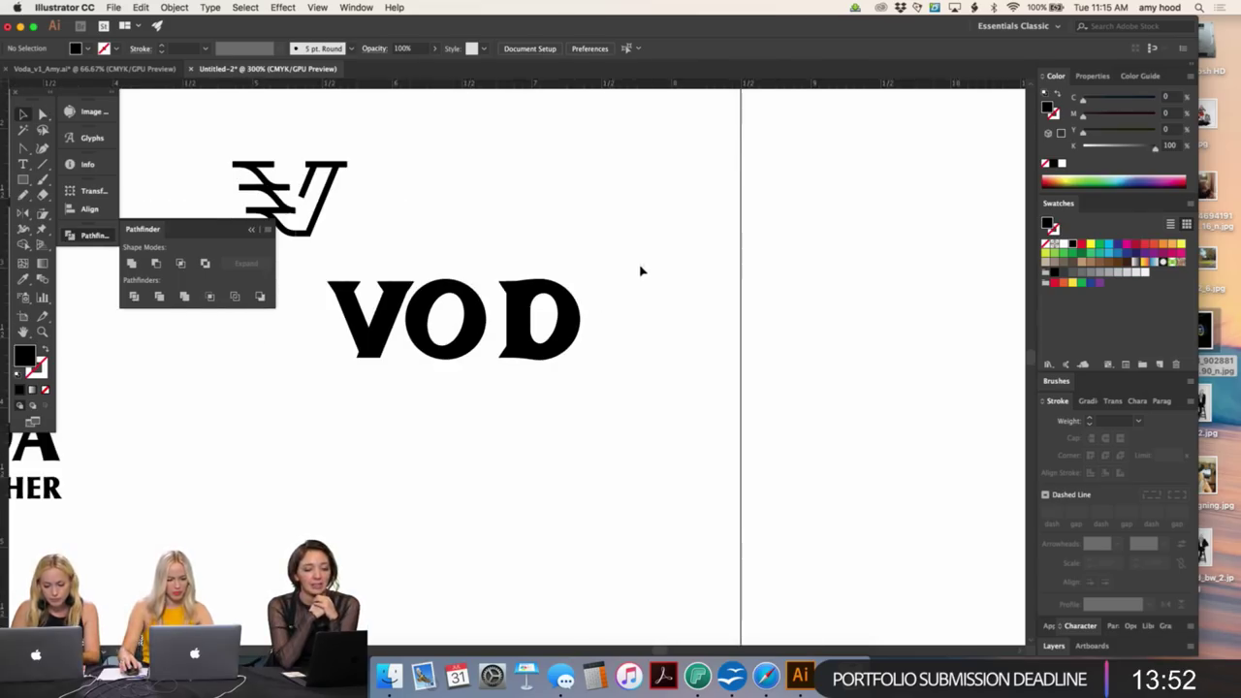
# - Nudge the whole D left, closer to the O
pyautogui.moveTo(519, 365); pyautogui.dragTo(524, 368)
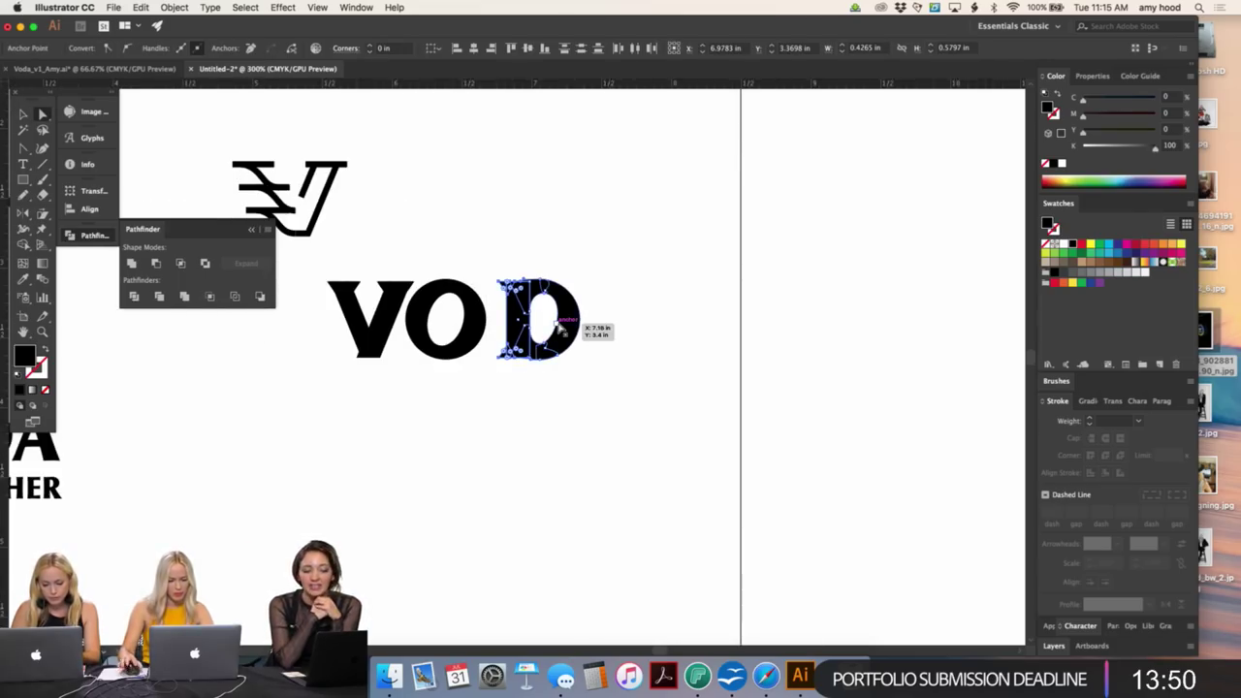
pyautogui.click(626, 247)
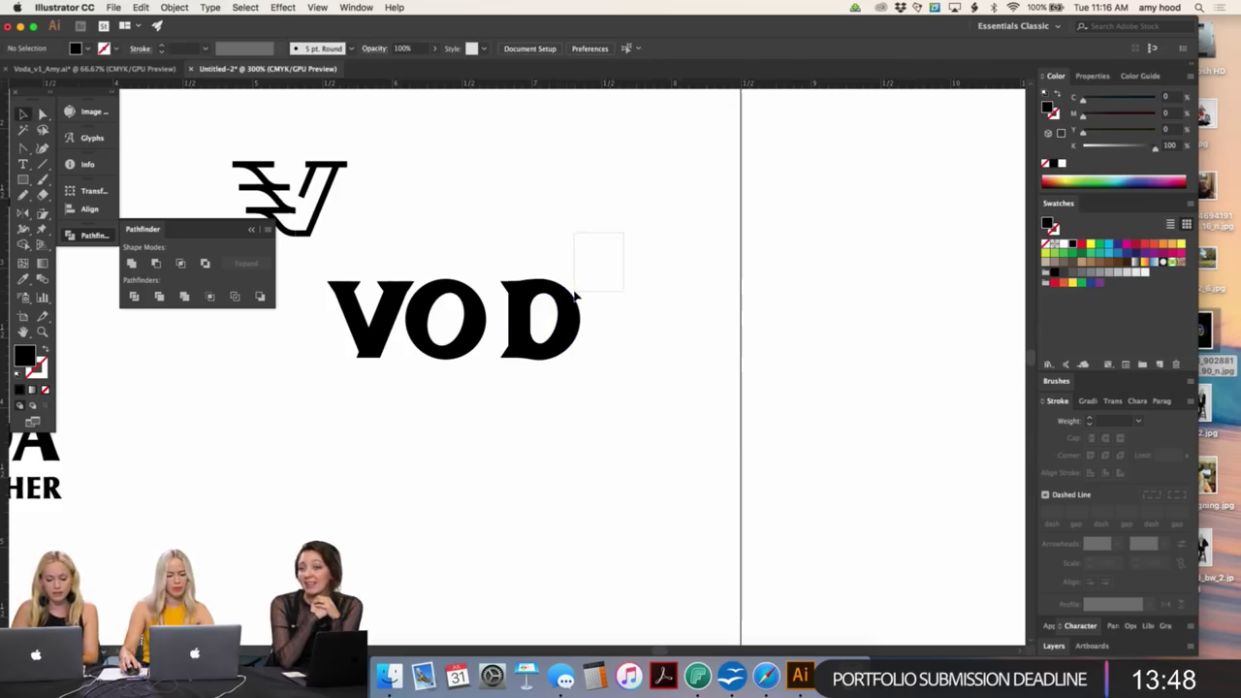
pyautogui.moveTo(576, 297); pyautogui.dragTo(503, 401)
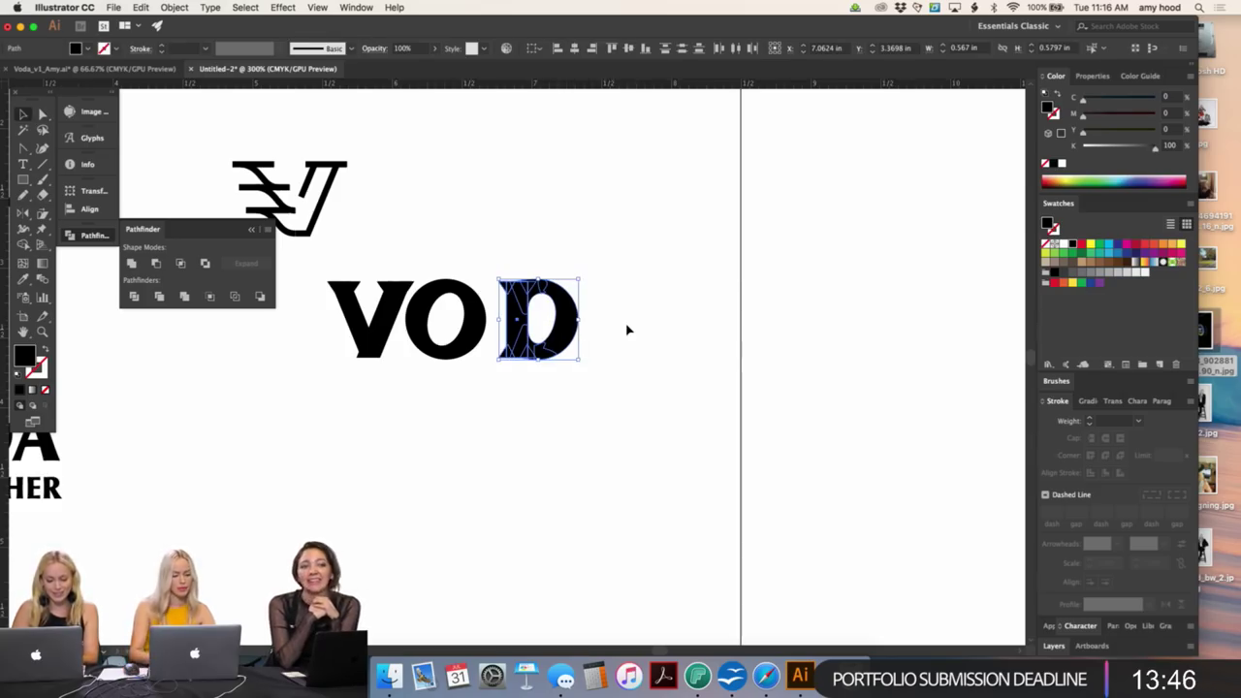
pyautogui.press('Left')
pyautogui.press('Left')
pyautogui.press('Left')
pyautogui.press('Left')
pyautogui.press('Left')
pyautogui.click(325, 279)
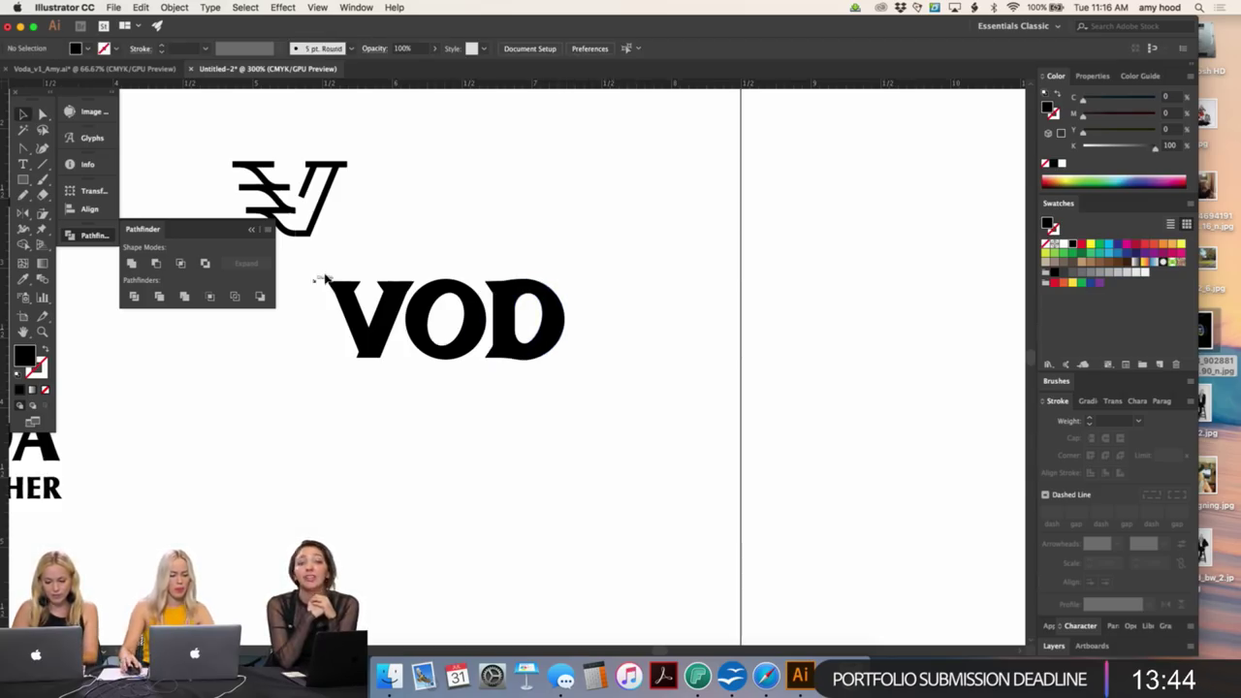
# - Place a copy of the V right of VOD and rotate it upside down into a Λ
pyautogui.moveTo(326, 279); pyautogui.dragTo(332, 388)
pyautogui.click(393, 263)
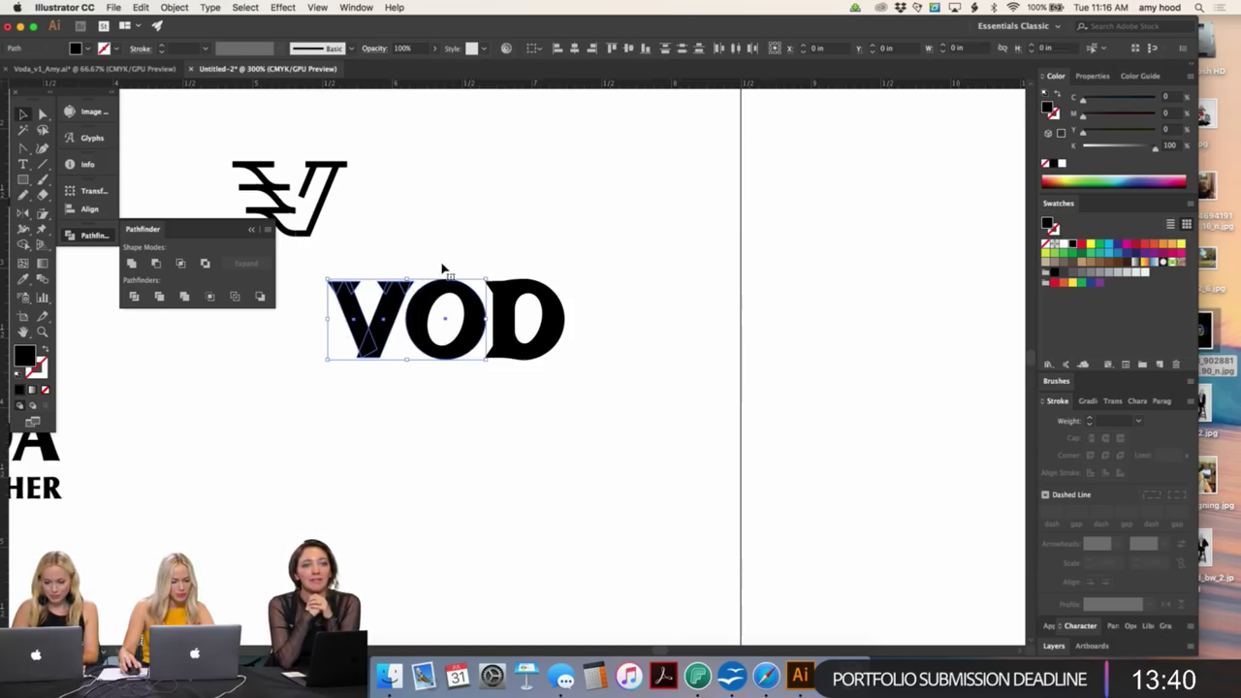
pyautogui.press('super+8')
pyautogui.moveTo(386, 315); pyautogui.dragTo(691, 328)
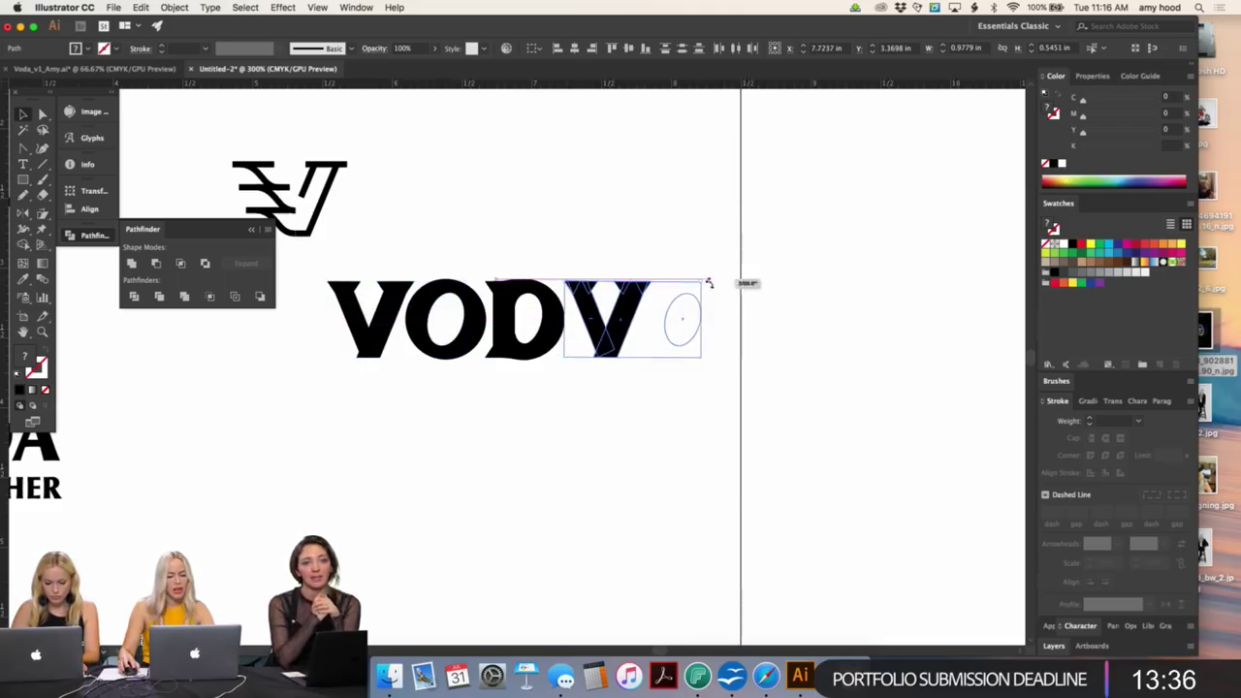
pyautogui.moveTo(709, 281); pyautogui.dragTo(483, 375)
pyautogui.click(611, 411)
pyautogui.click(604, 308)
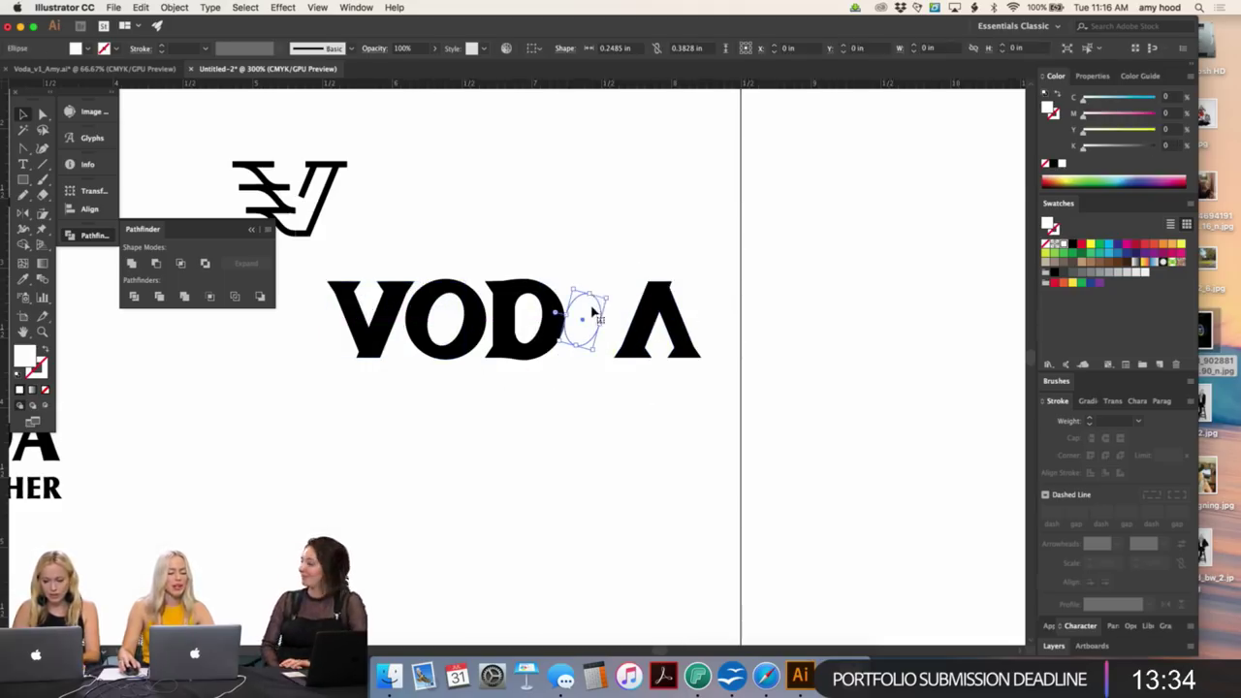
pyautogui.click(609, 268)
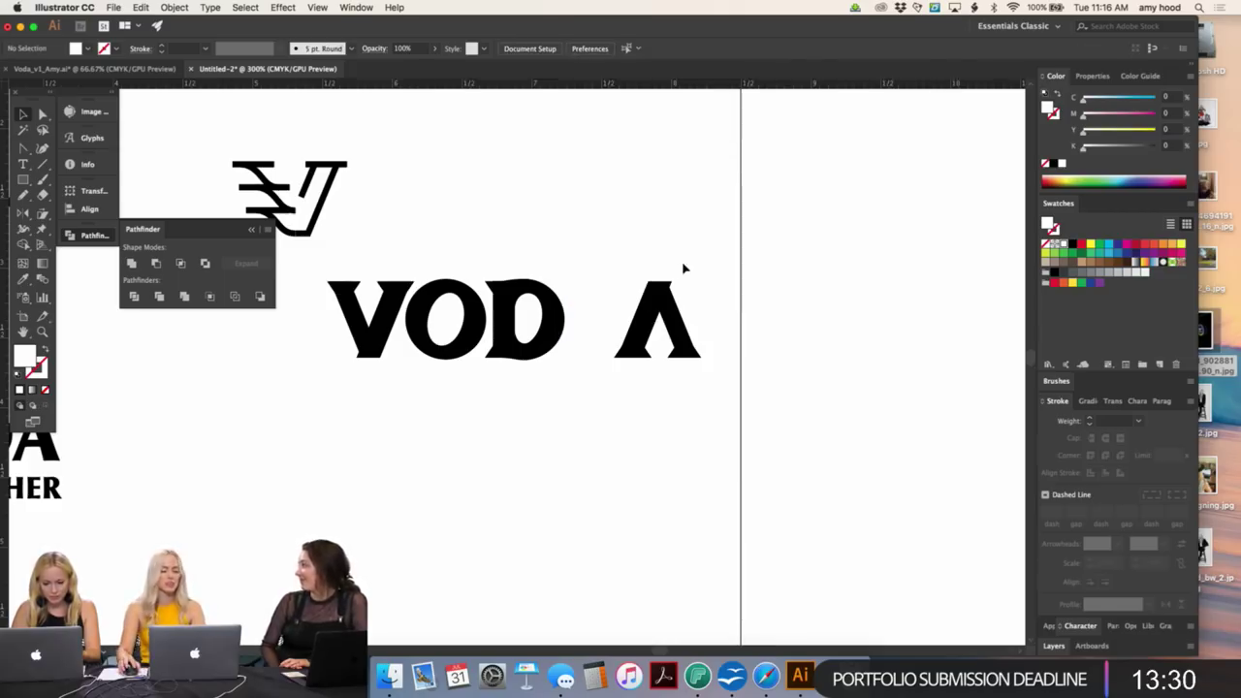
pyautogui.moveTo(734, 261); pyautogui.dragTo(592, 371)
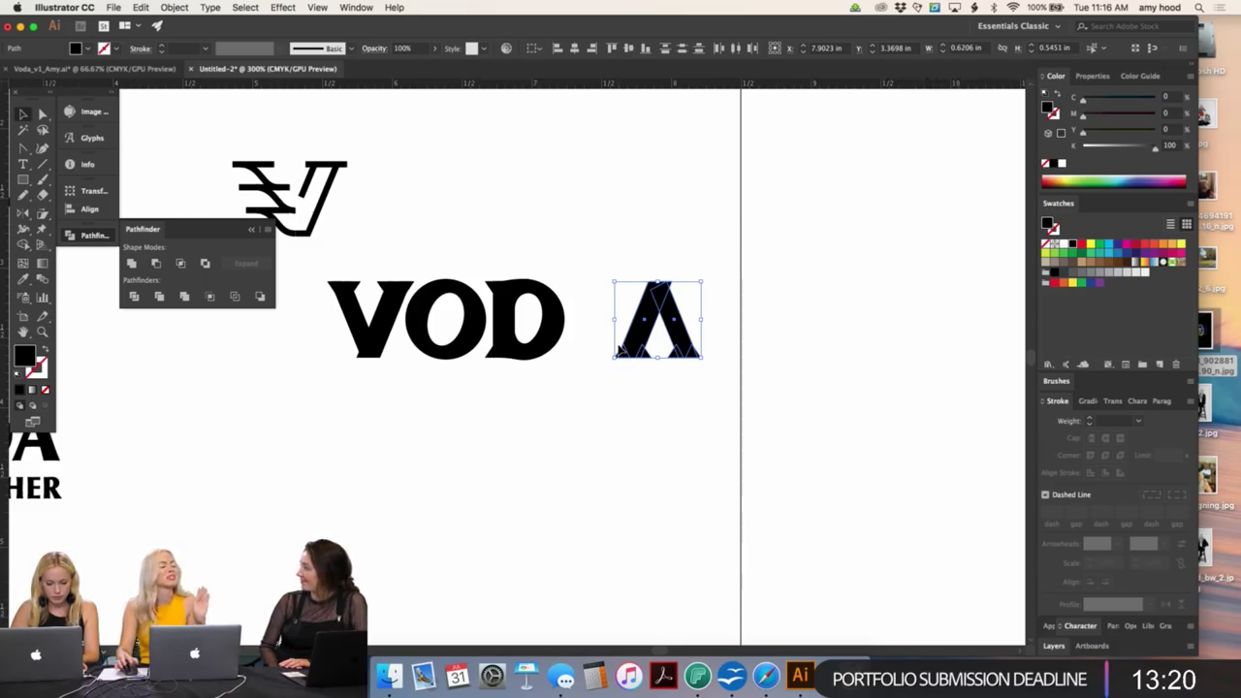
# - Reflect the Λ across the horizontal axis, then undo that flip
pyautogui.click(242, 8)
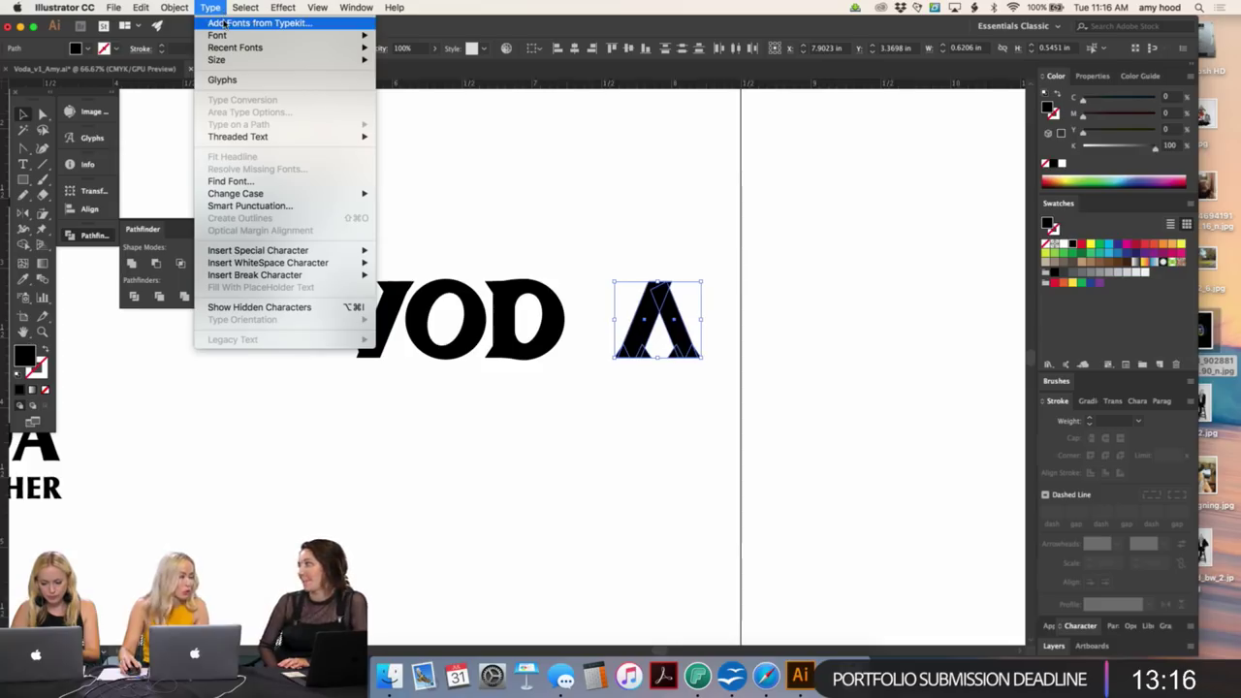
pyautogui.moveTo(180, 10)
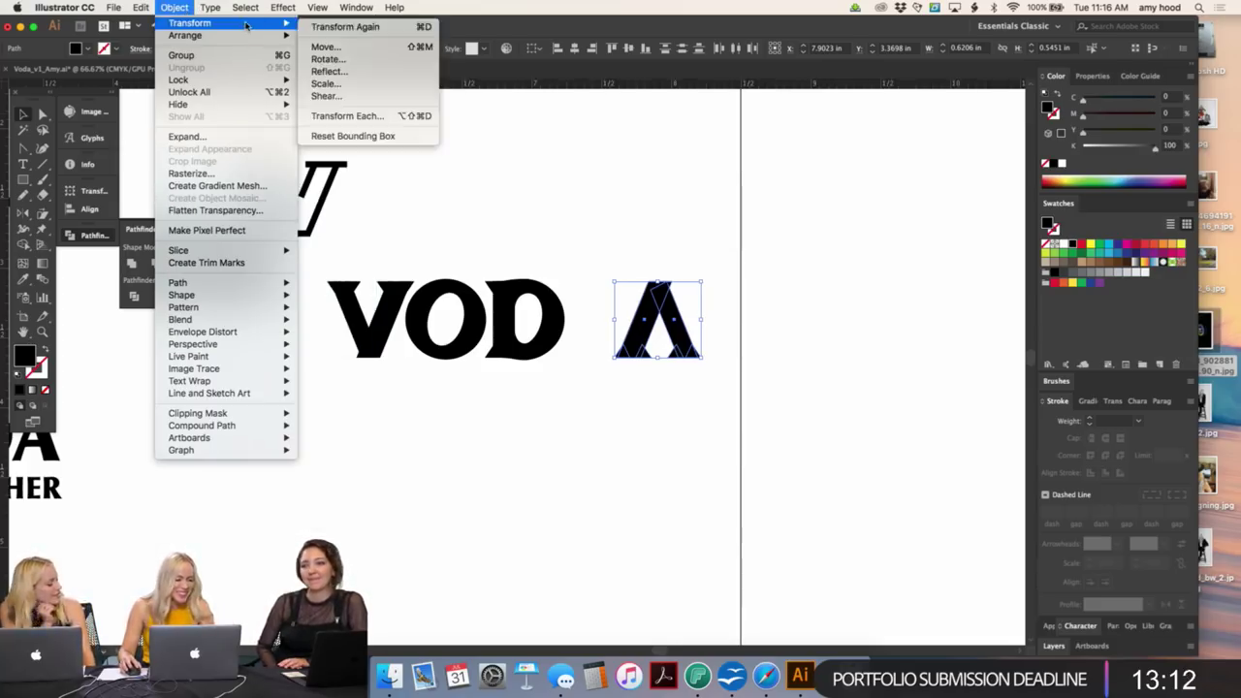
pyautogui.click(330, 71)
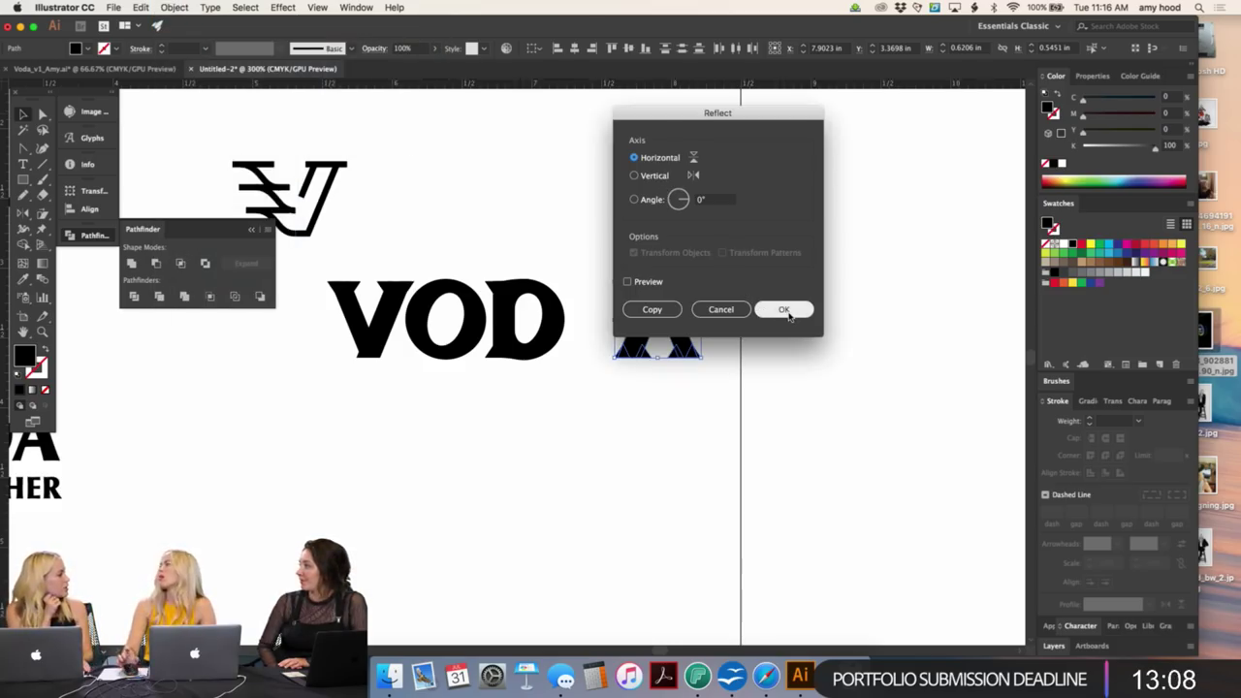
pyautogui.click(785, 309)
pyautogui.press('super+z')
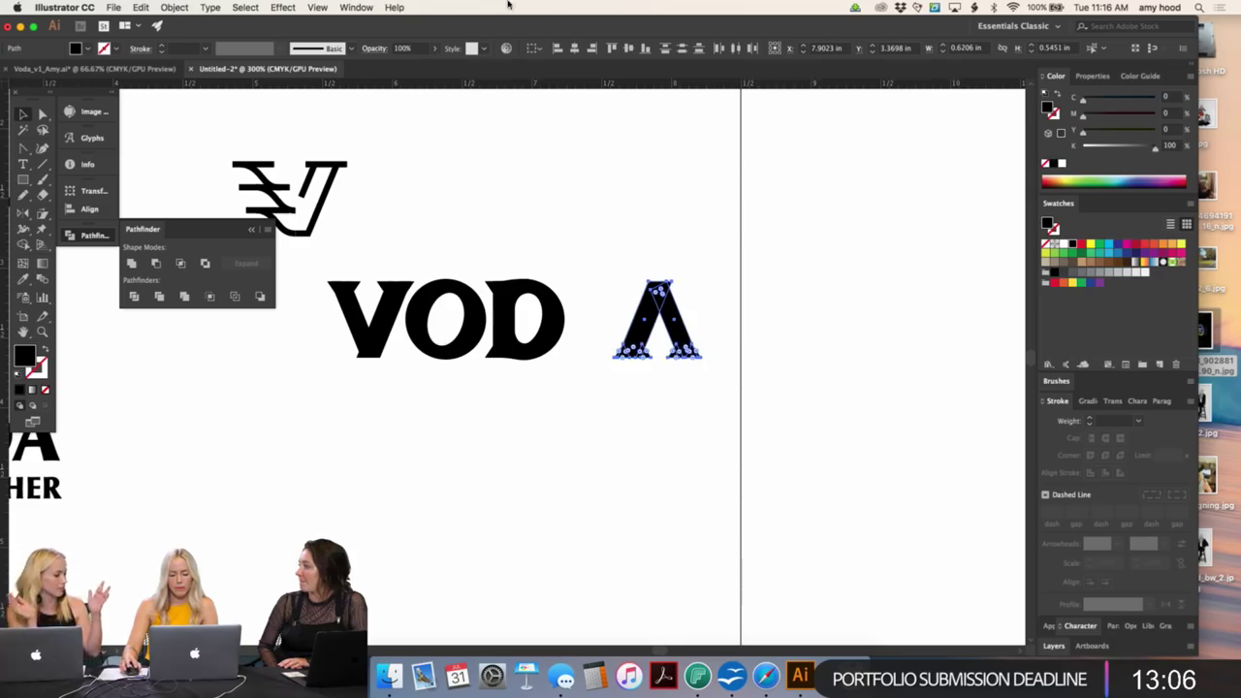
# - Reflect the Λ across the vertical axis and slide it up against the D to spell VODA
pyautogui.click(174, 7)
pyautogui.moveTo(223, 22)
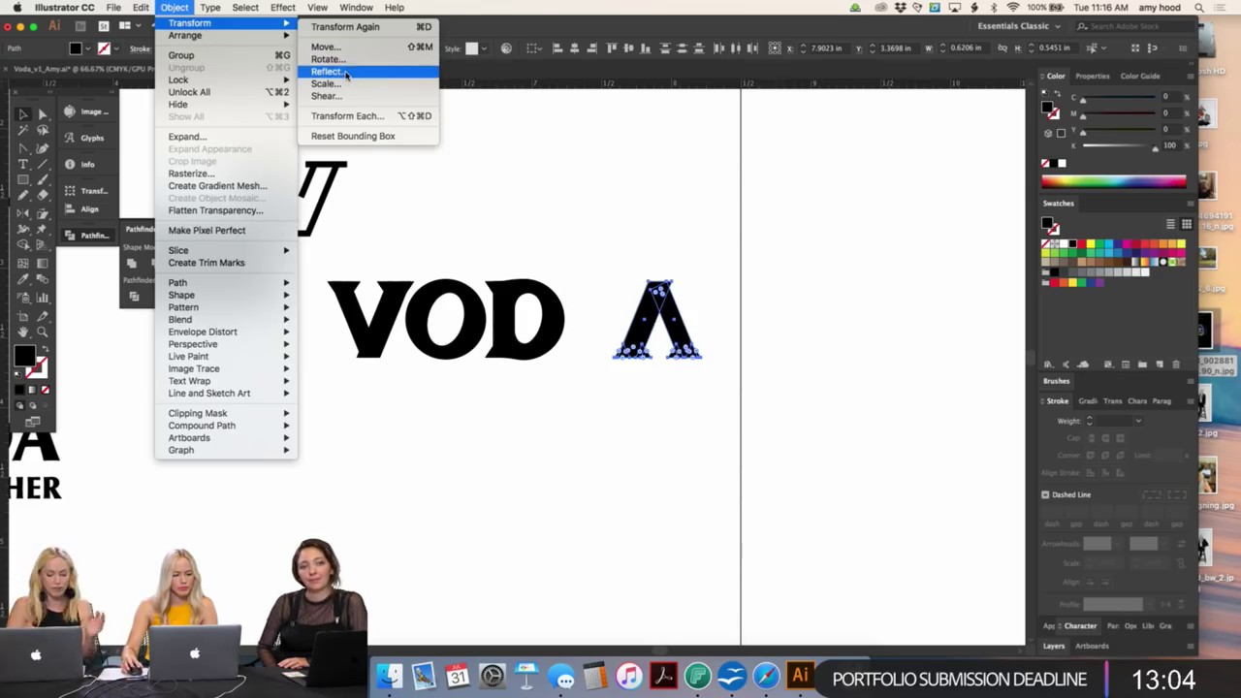
pyautogui.click(330, 71)
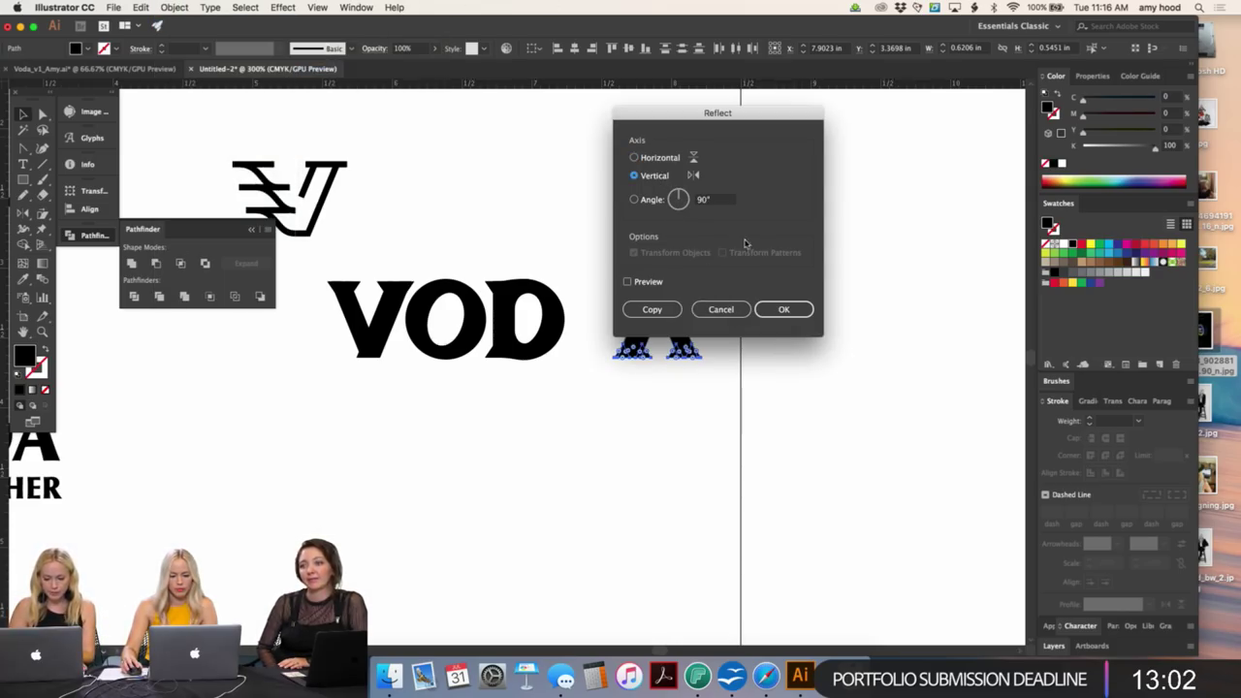
pyautogui.click(783, 309)
pyautogui.moveTo(676, 326); pyautogui.dragTo(658, 359)
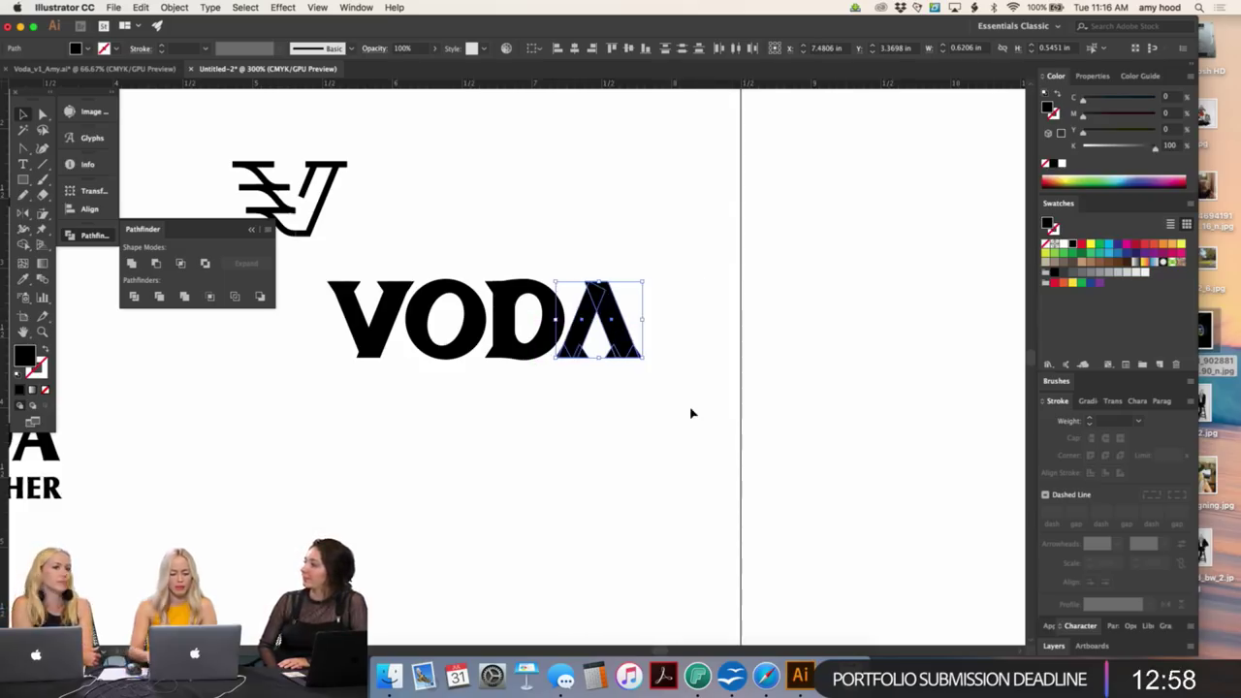
pyautogui.press('Right')
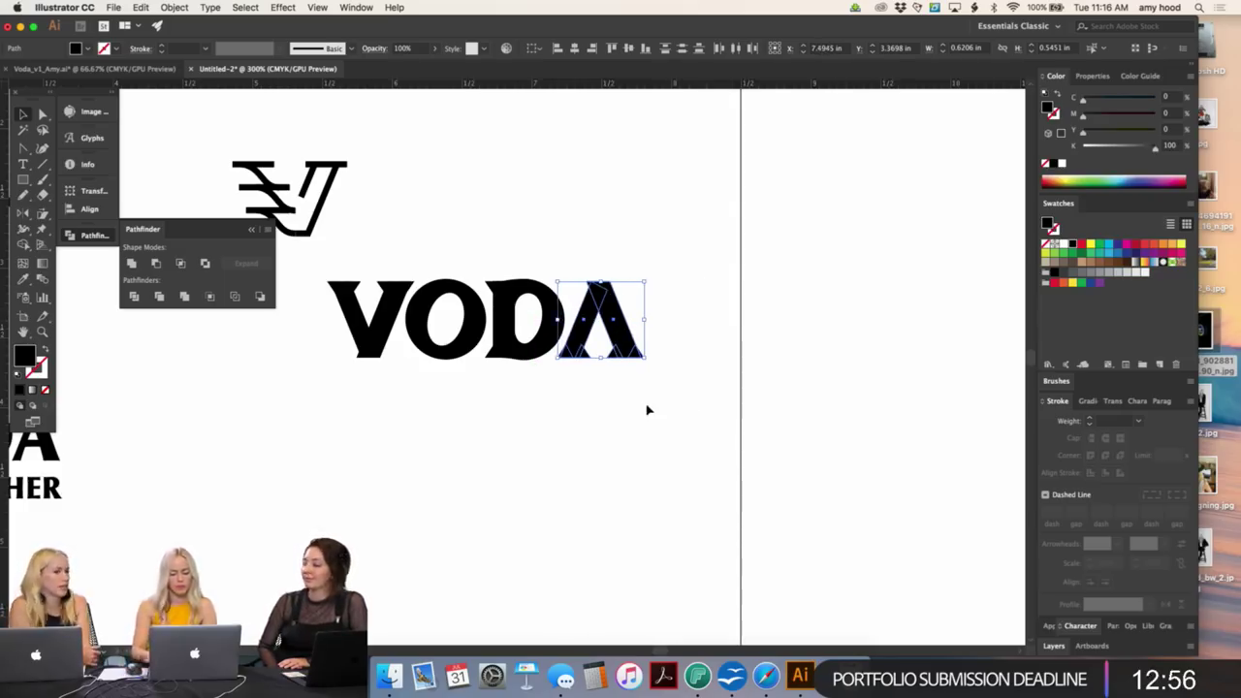
pyautogui.click(627, 451)
pyautogui.press('super+minus')
pyautogui.press('super+minus')
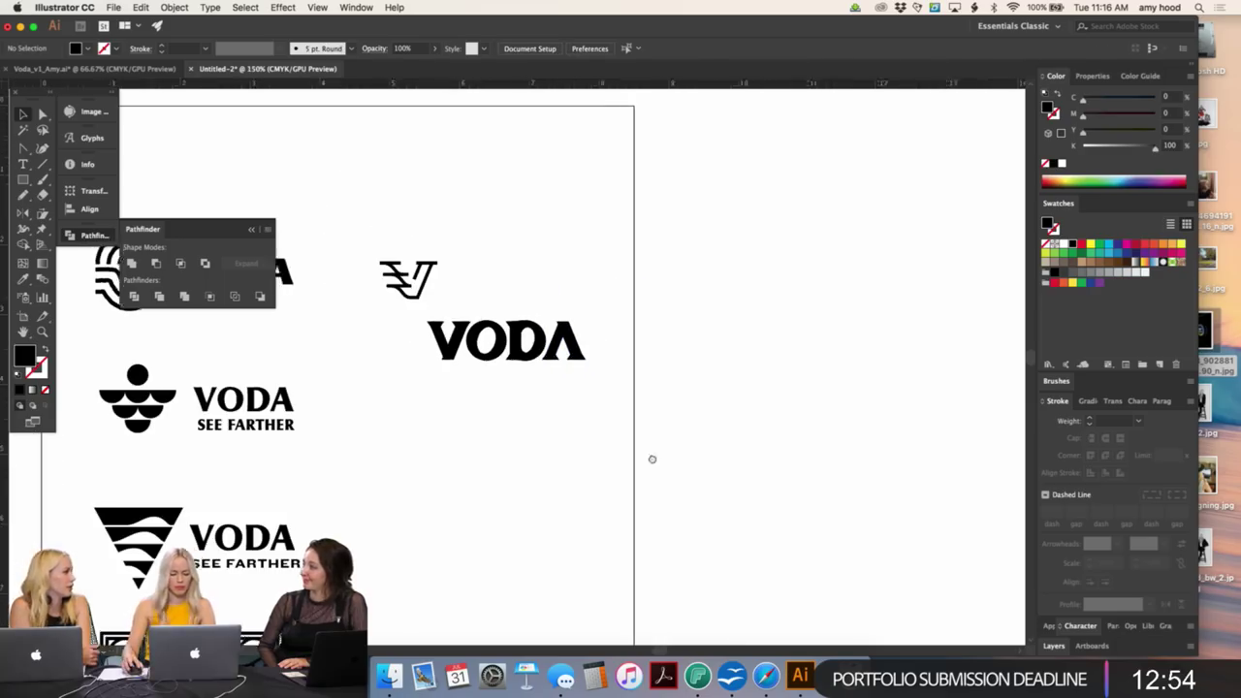
pyautogui.press('super+plus')
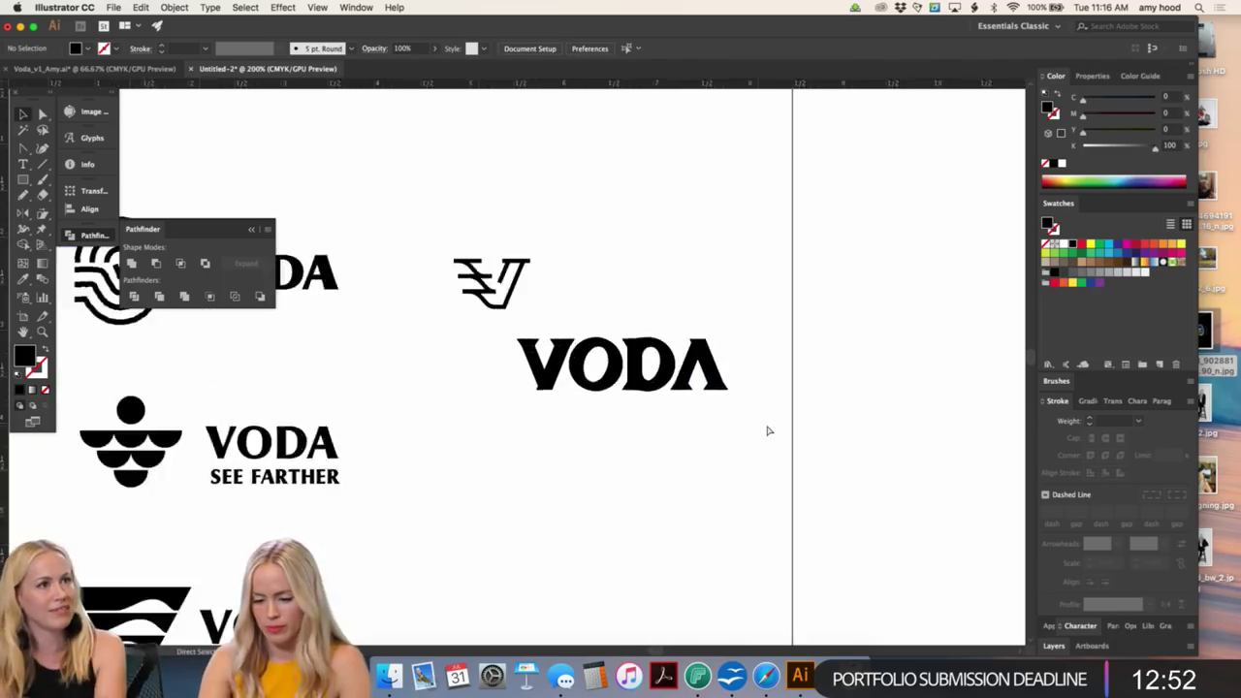
pyautogui.press('super+plus')
pyautogui.press('super+plus')
pyautogui.press('super+plus')
pyautogui.hscroll(3, 831, 227)
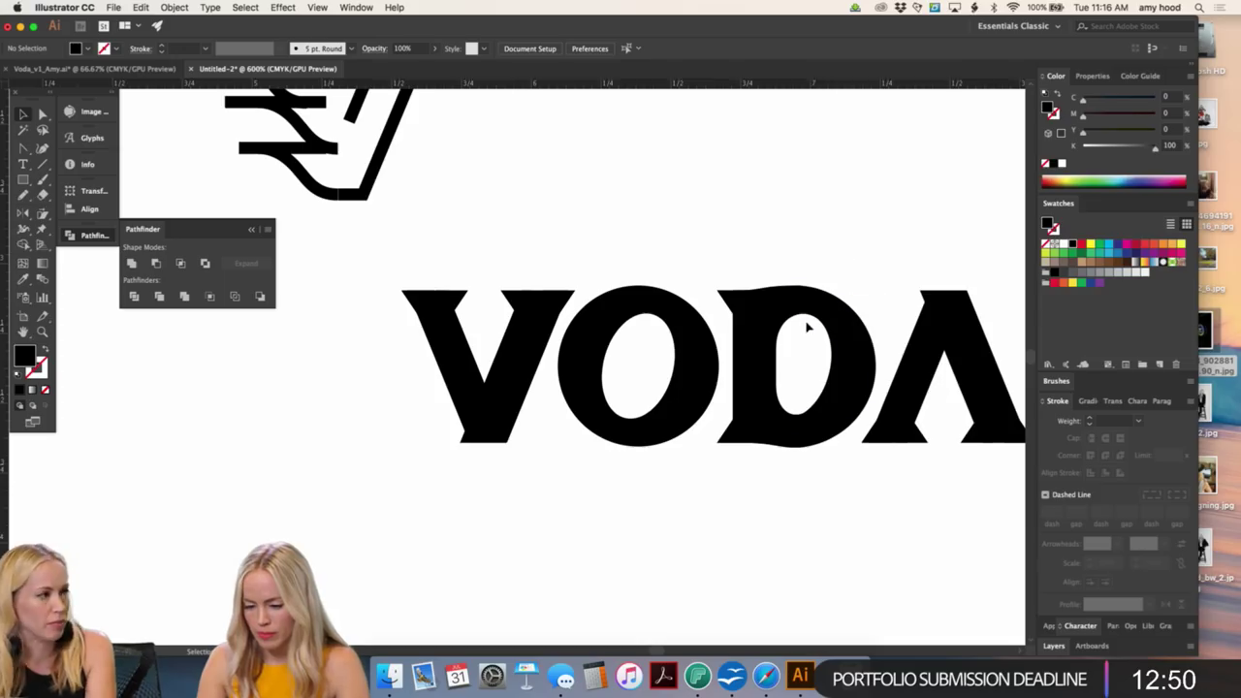
# - Unite the D's pieces into one solid shape and enlarge its inner counter
pyautogui.click(750, 441)
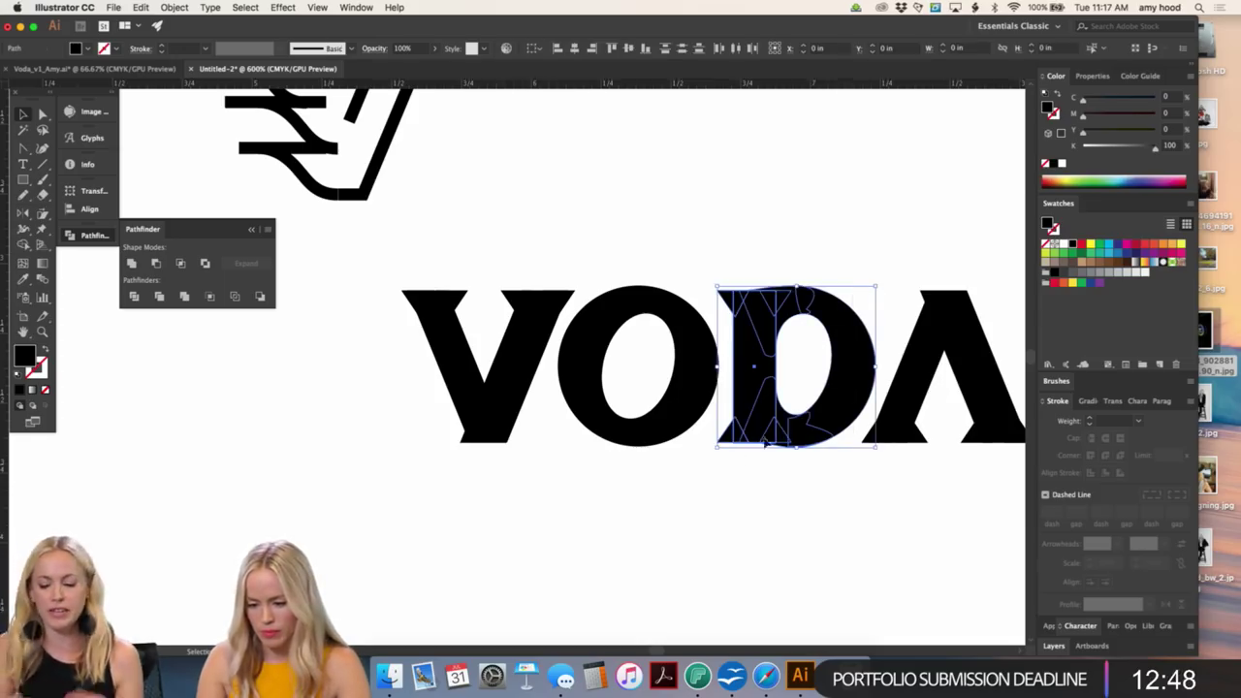
pyautogui.click(132, 265)
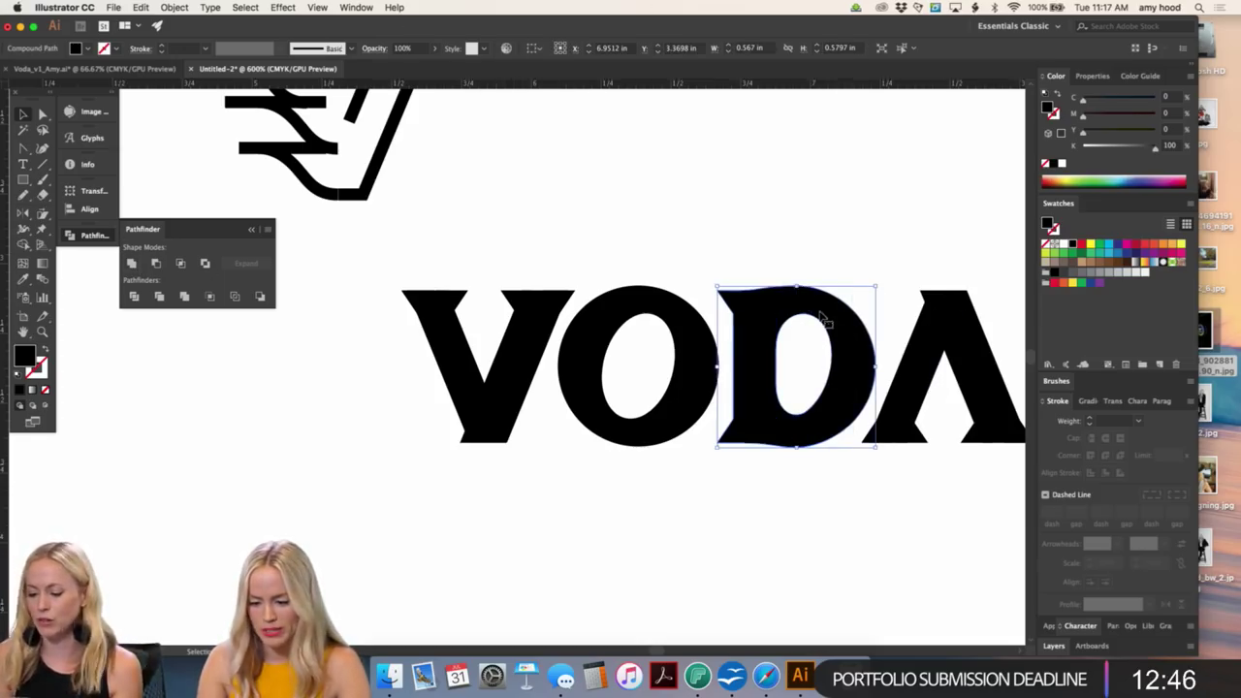
pyautogui.doubleClick(811, 320)
pyautogui.click(797, 320)
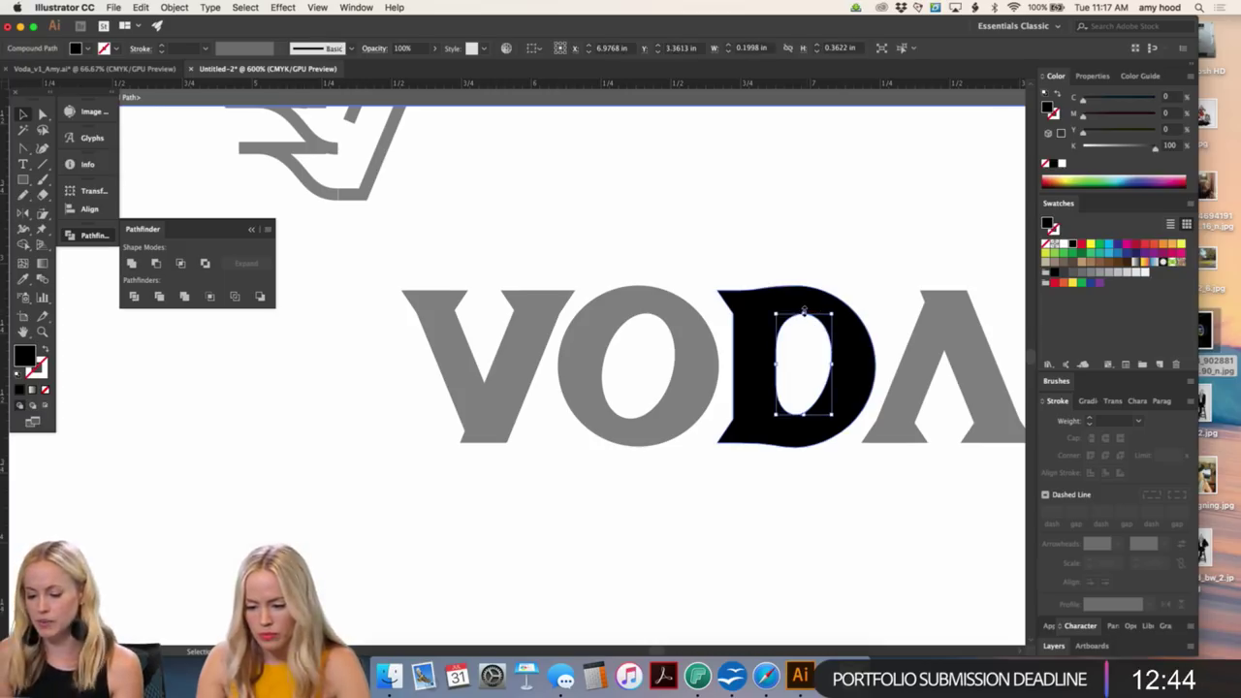
pyautogui.moveTo(778, 355); pyautogui.dragTo(769, 359)
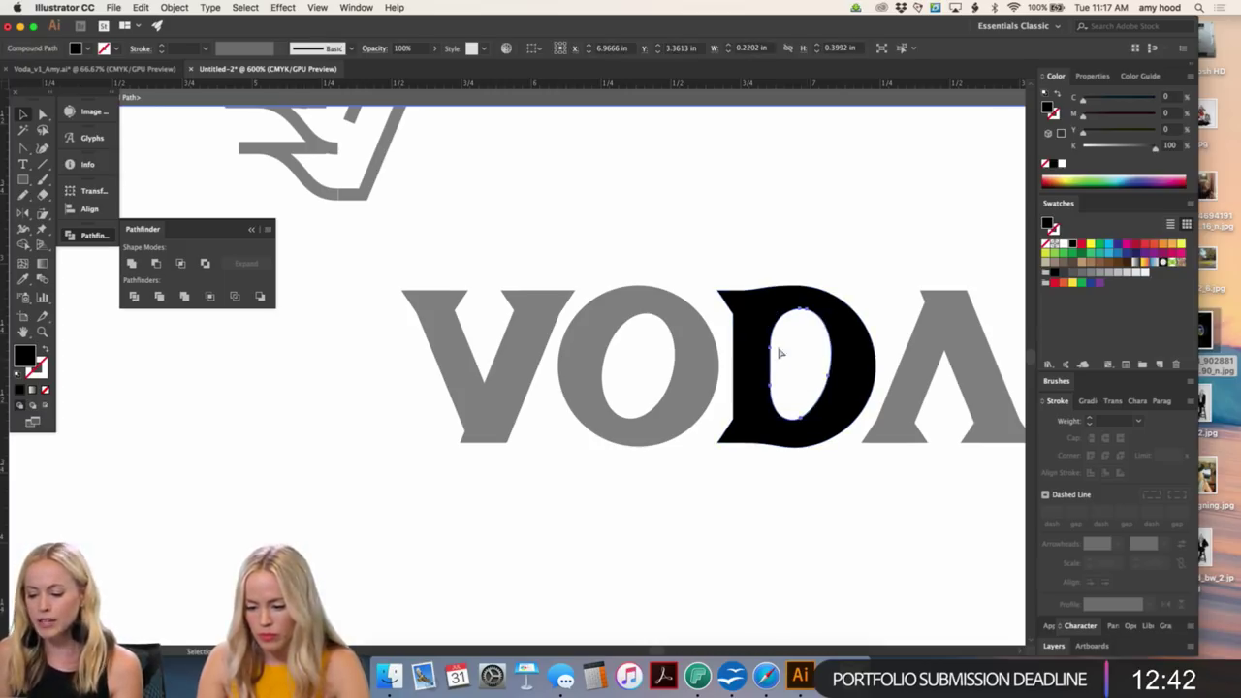
pyautogui.press('a')
pyautogui.click(782, 378)
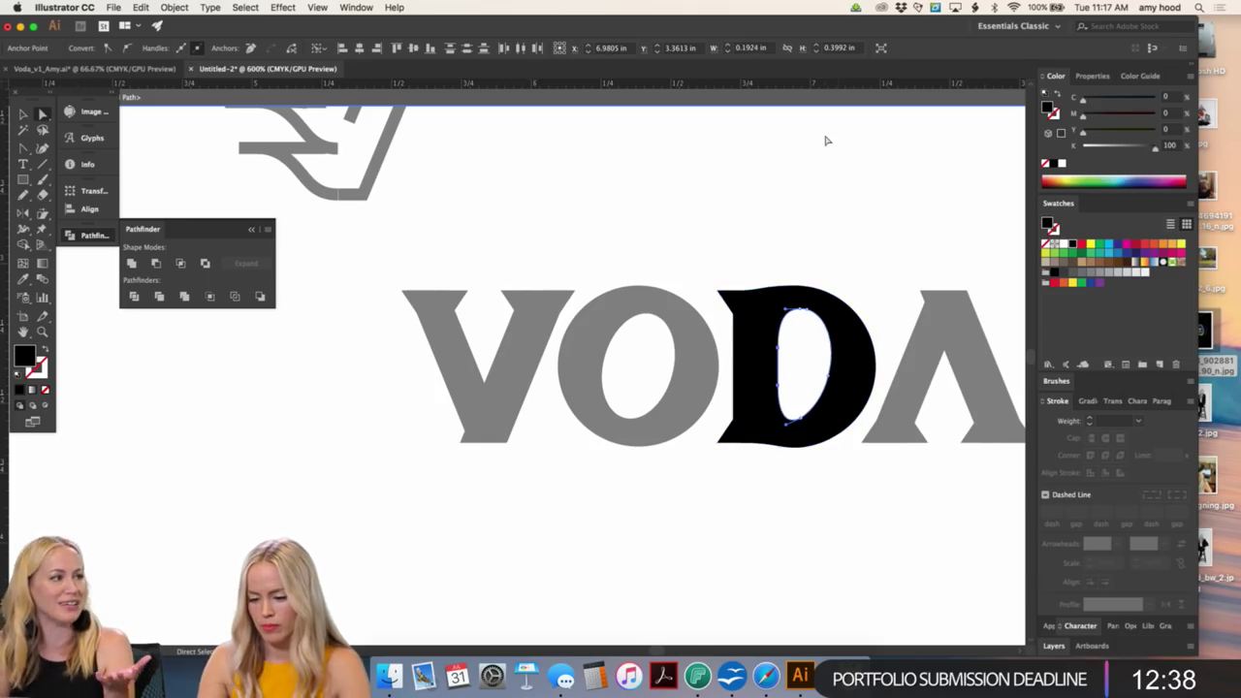
pyautogui.doubleClick(822, 187)
# - Inspect the A up close, then select an anchor on its right stroke with Direct Selection
pyautogui.press('super+minus')
pyautogui.press('super+minus')
pyautogui.press('super+minus')
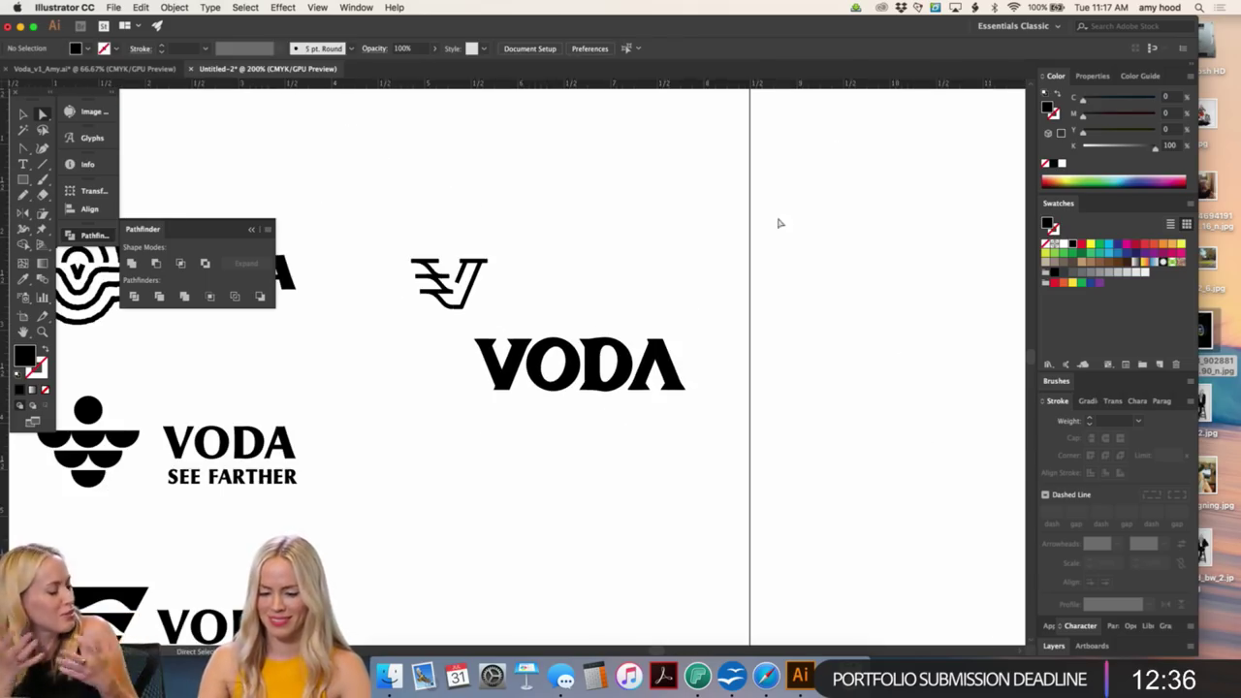
pyautogui.hscroll(-2, 723, 339)
pyautogui.scroll(-1, 722, 340)
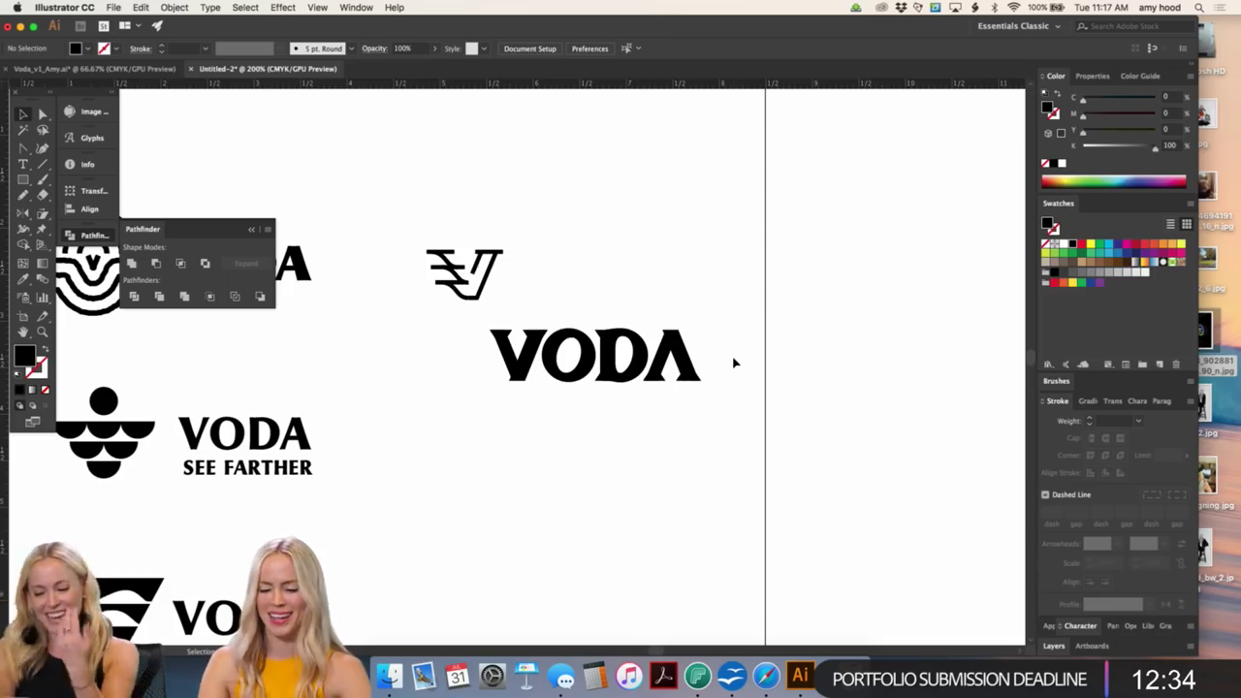
pyautogui.click(668, 337)
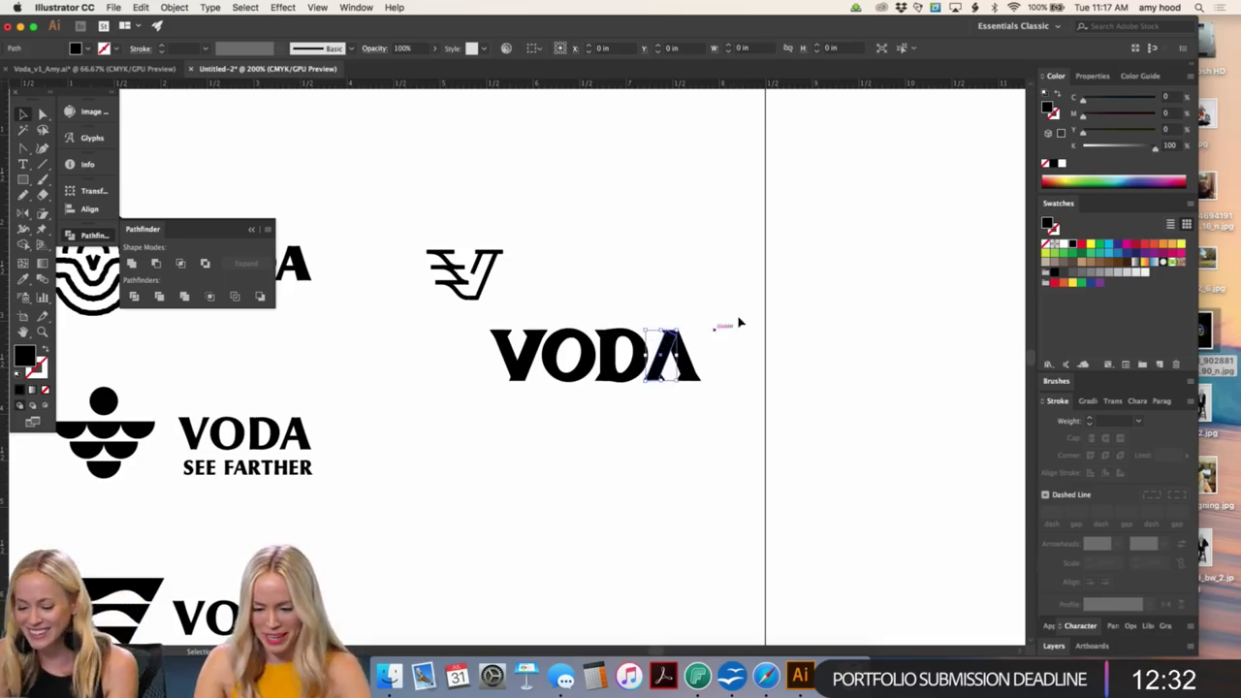
pyautogui.press('super+plus')
pyautogui.press('super+plus')
pyautogui.press('super+plus')
pyautogui.press('super+plus')
pyautogui.click(692, 336)
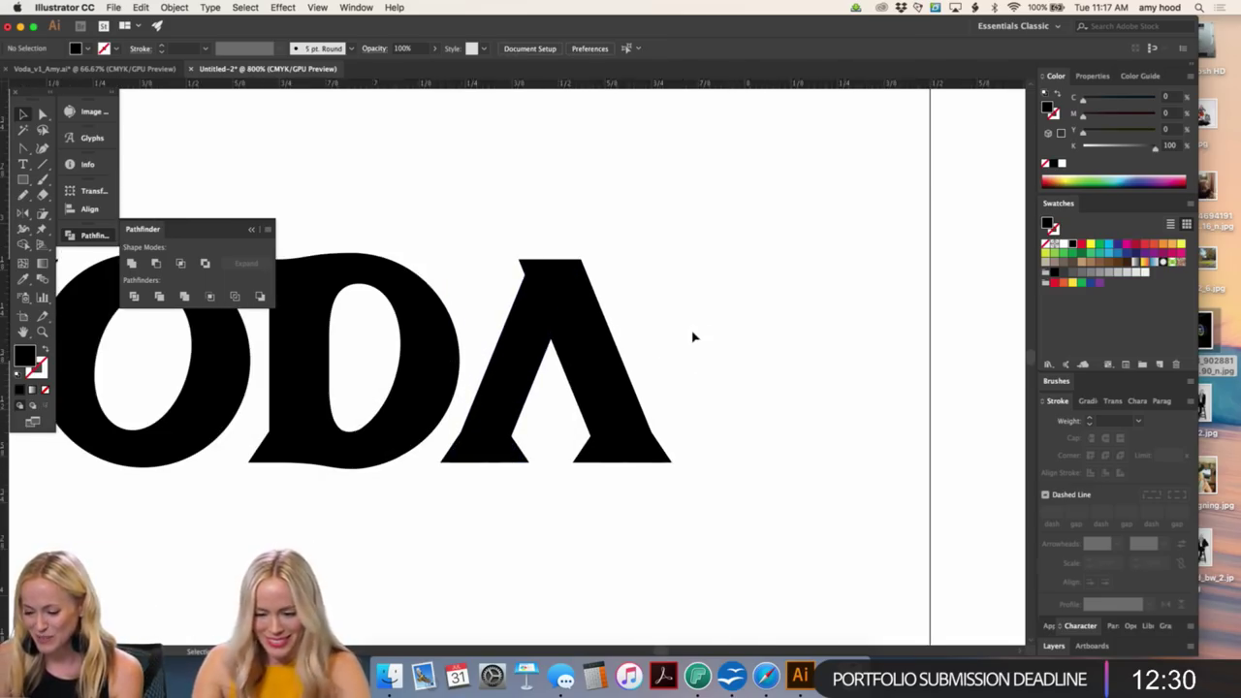
pyautogui.hscroll(-5, 834, 280)
pyautogui.scroll(1, 834, 279)
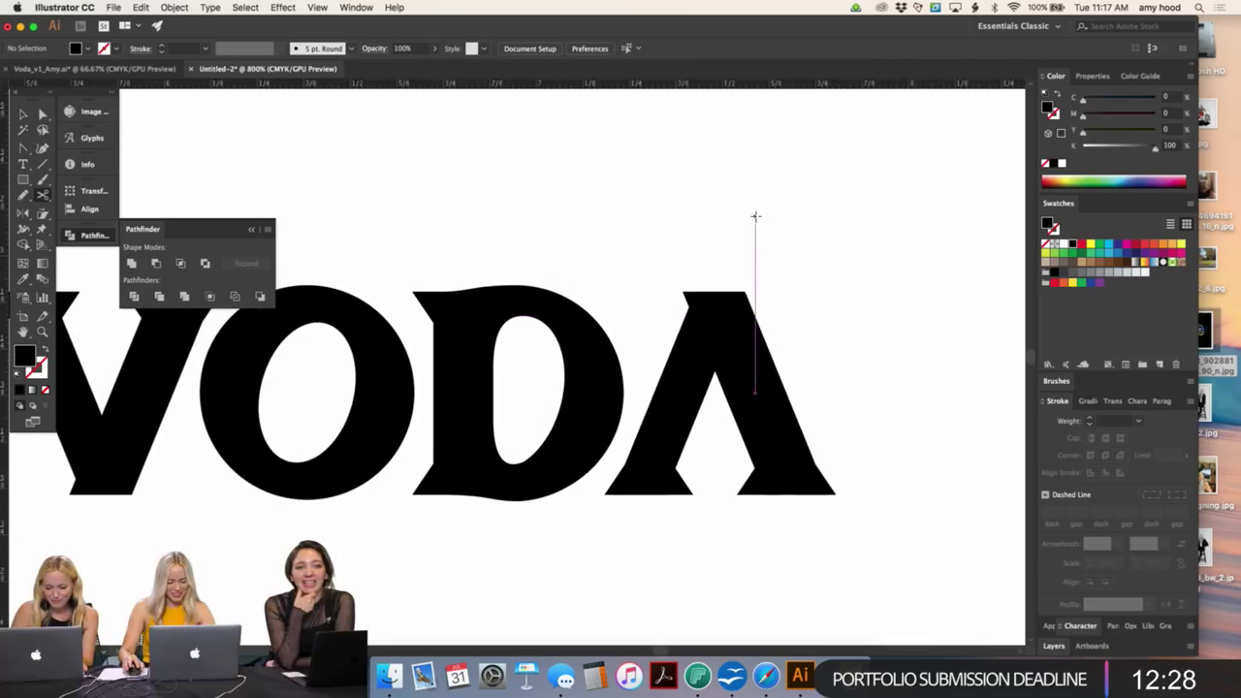
pyautogui.press('super+minus')
pyautogui.press('super+minus')
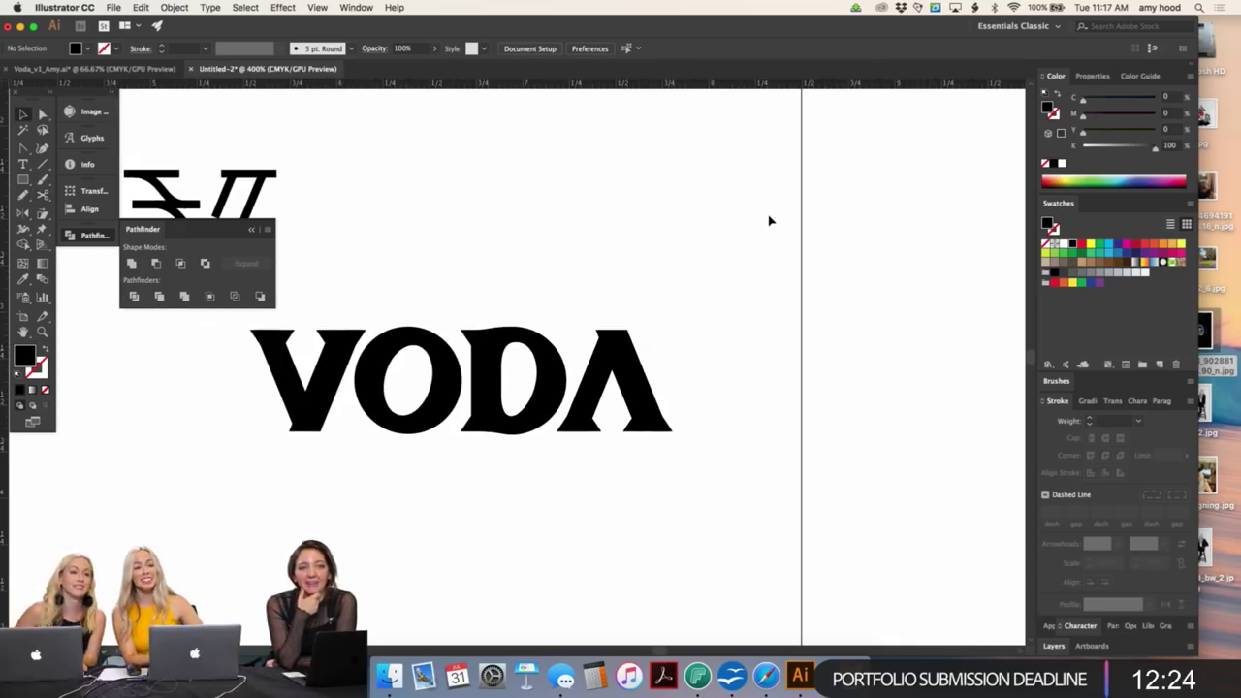
pyautogui.hscroll(-5, 758, 221)
pyautogui.scroll(-1, 698, 258)
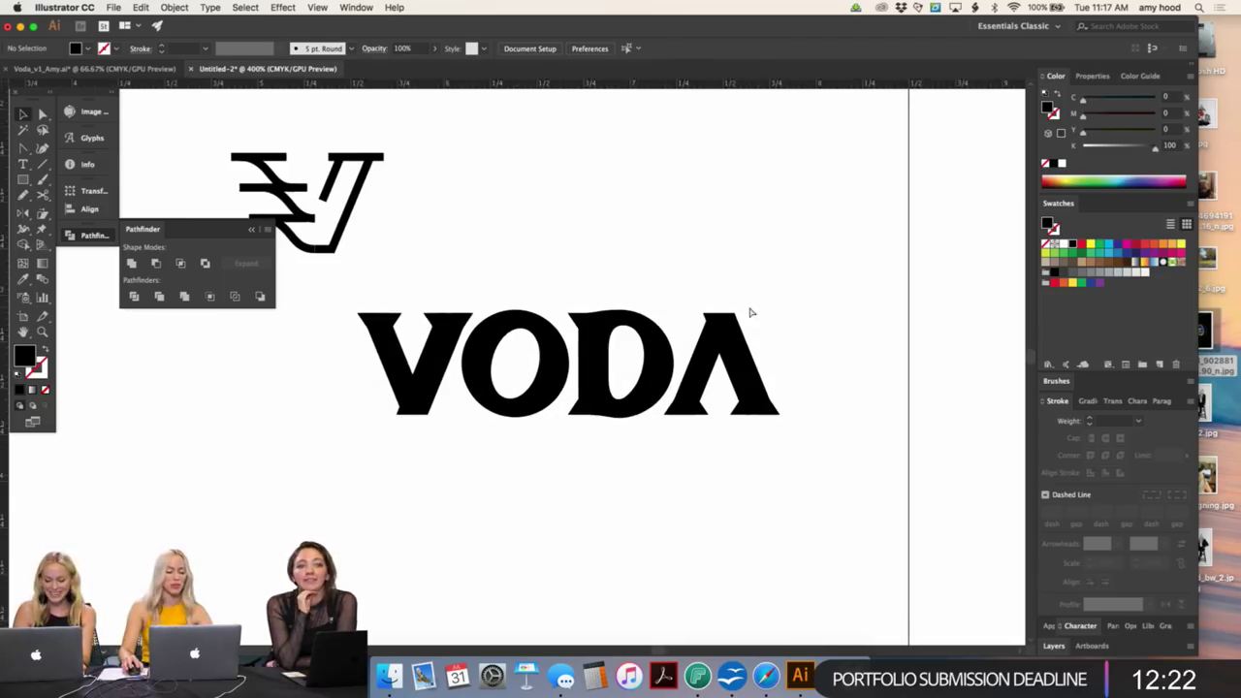
pyautogui.press('a')
pyautogui.click(732, 320)
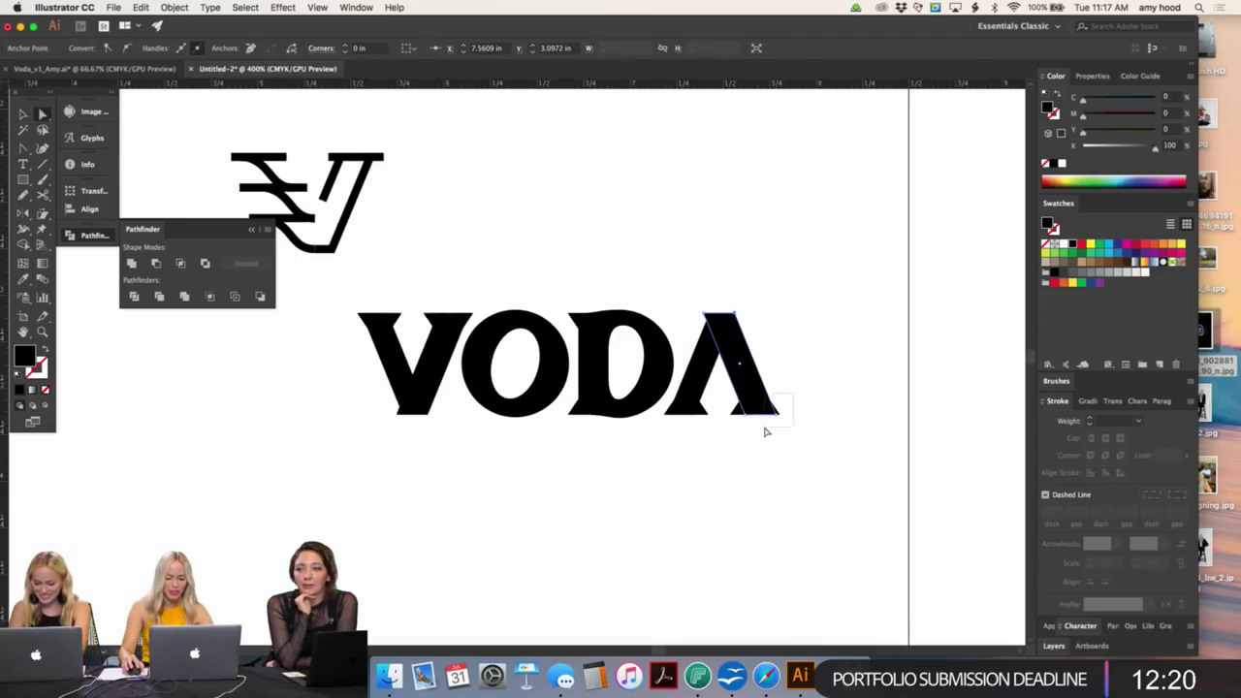
# - Tweak the anchors at the A's lower-right corner and on the V, then return to Selection
pyautogui.moveTo(767, 432); pyautogui.dragTo(854, 396)
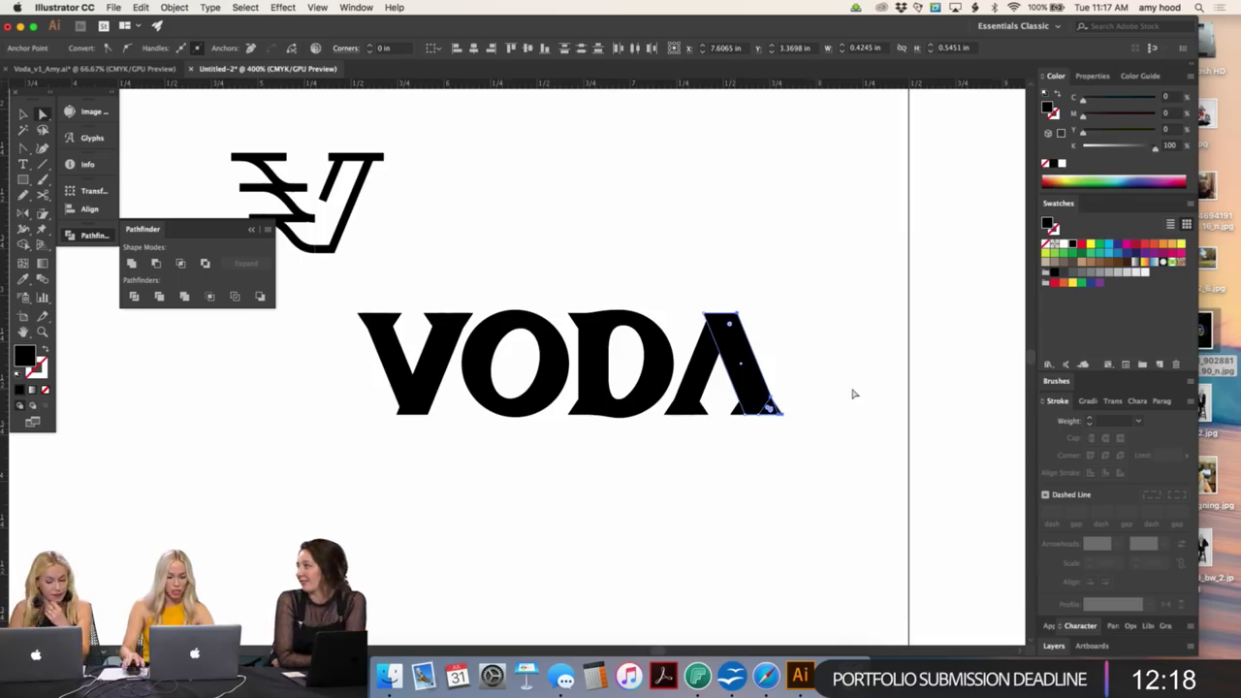
pyautogui.click(853, 394)
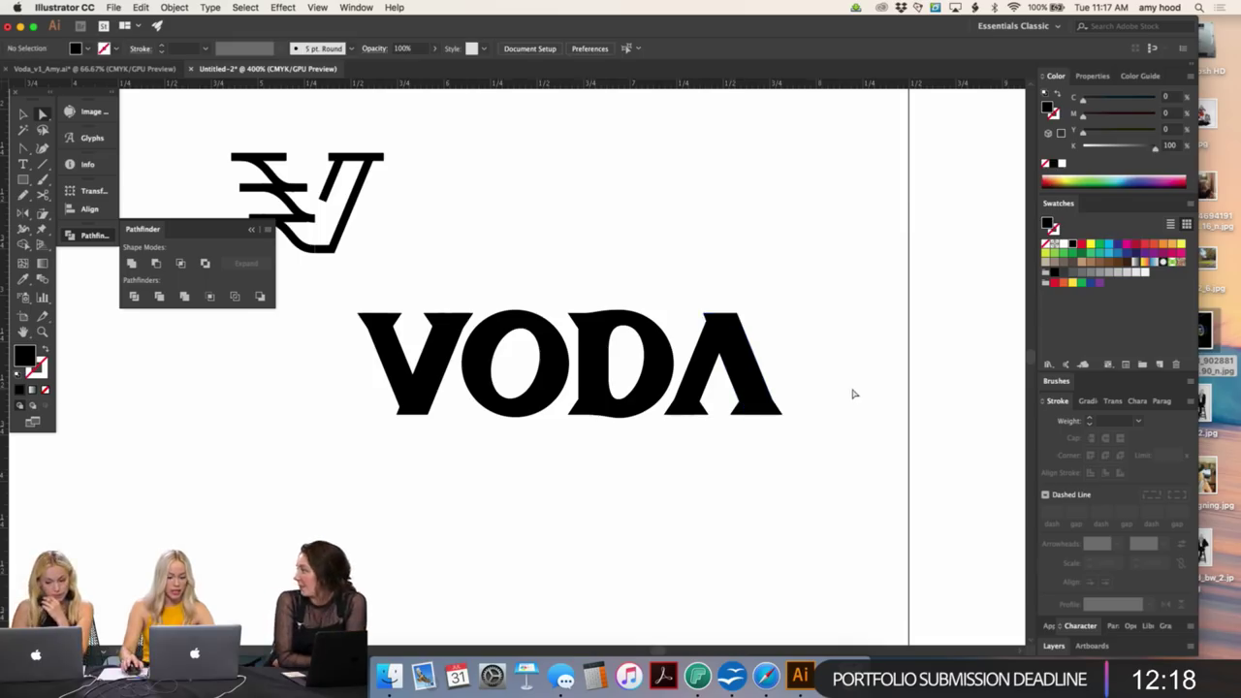
pyautogui.click(470, 318)
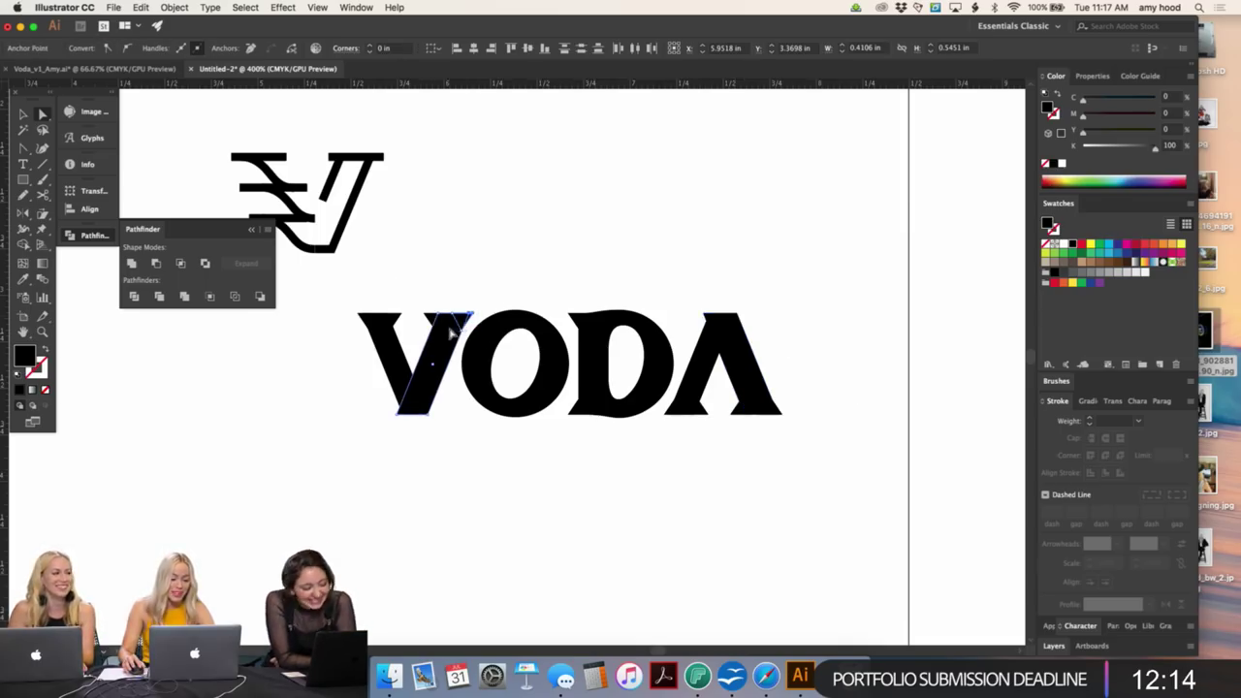
pyautogui.keyDown('shift'); pyautogui.click(412, 399); pyautogui.keyUp('shift')
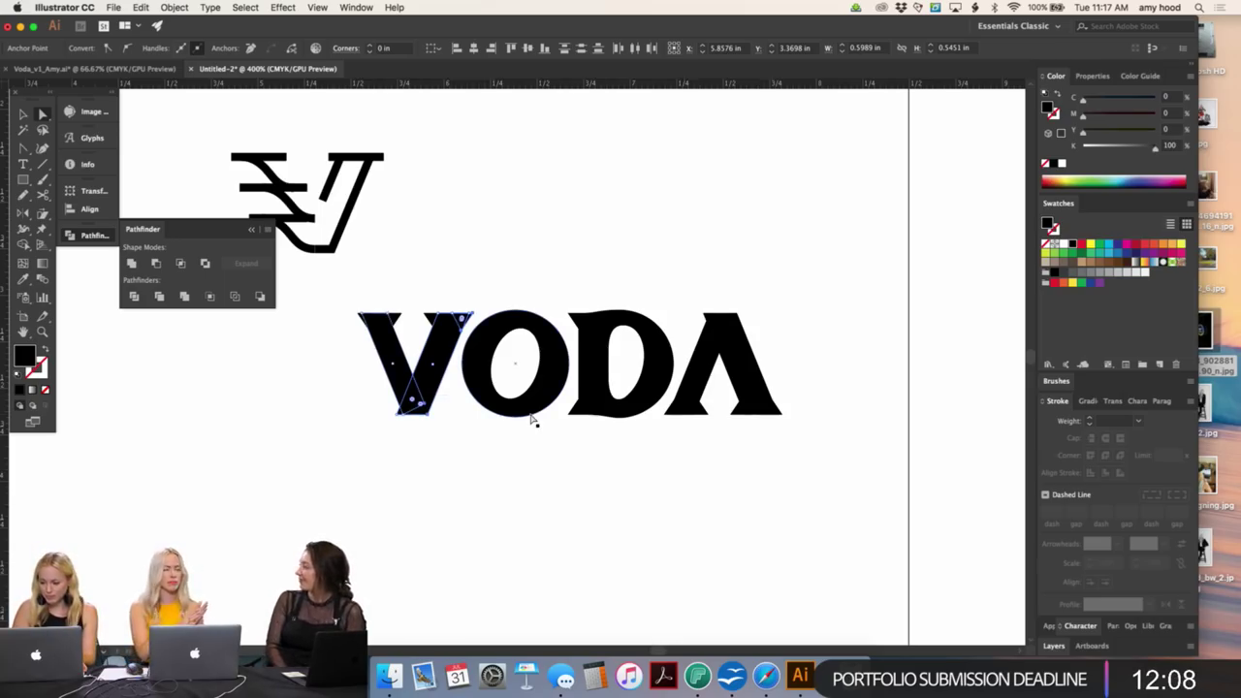
pyautogui.click(681, 258)
pyautogui.press('v')
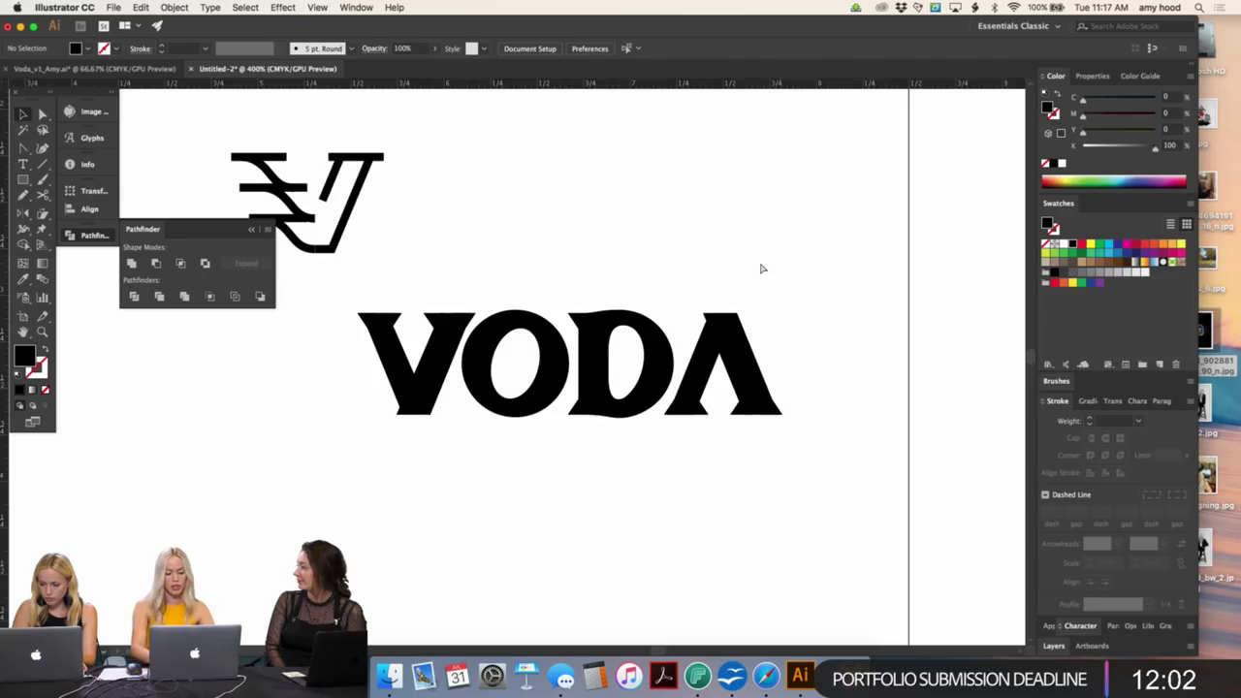
# - Zoom out and back in to check the letter A against the wordmark and nearby logos
pyautogui.press('super+minus')
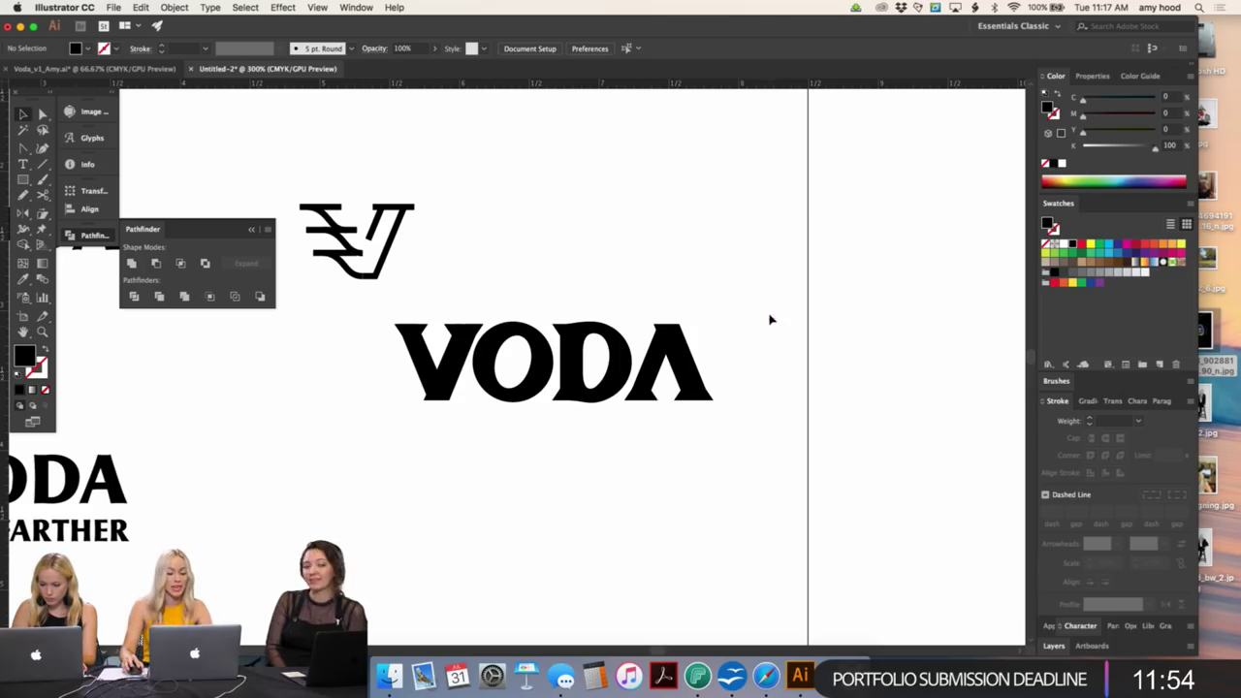
pyautogui.press('super+minus')
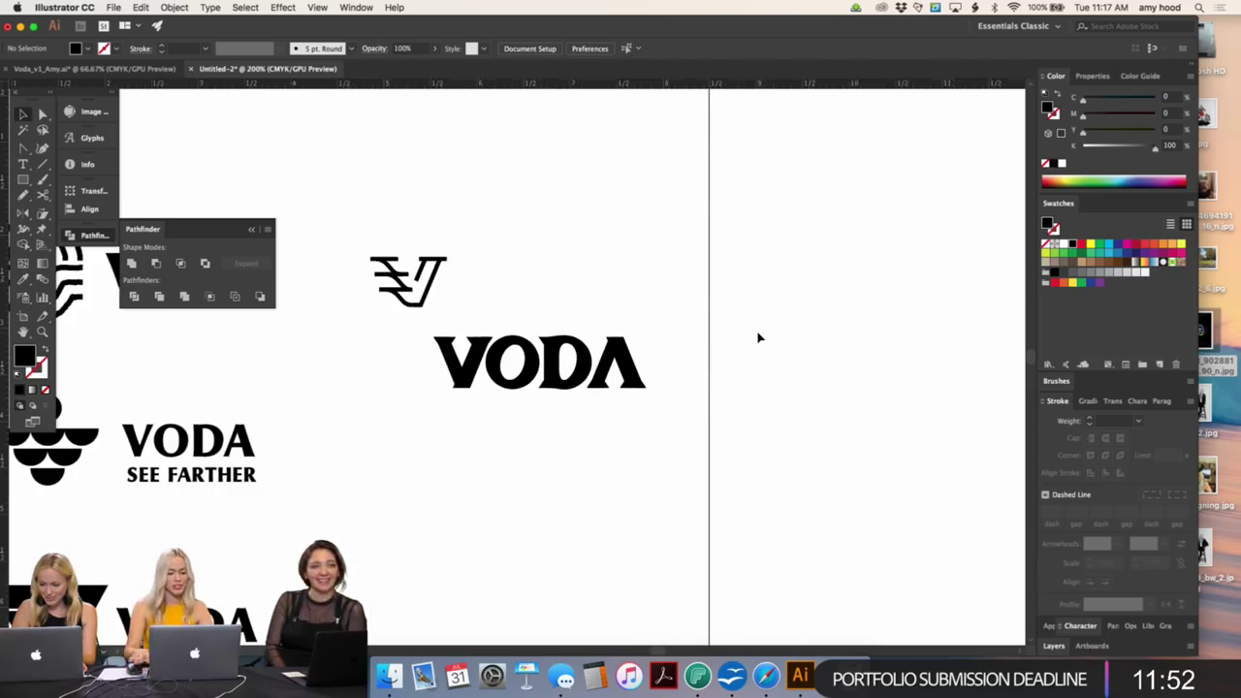
pyautogui.moveTo(592, 414); pyautogui.dragTo(590, 411)
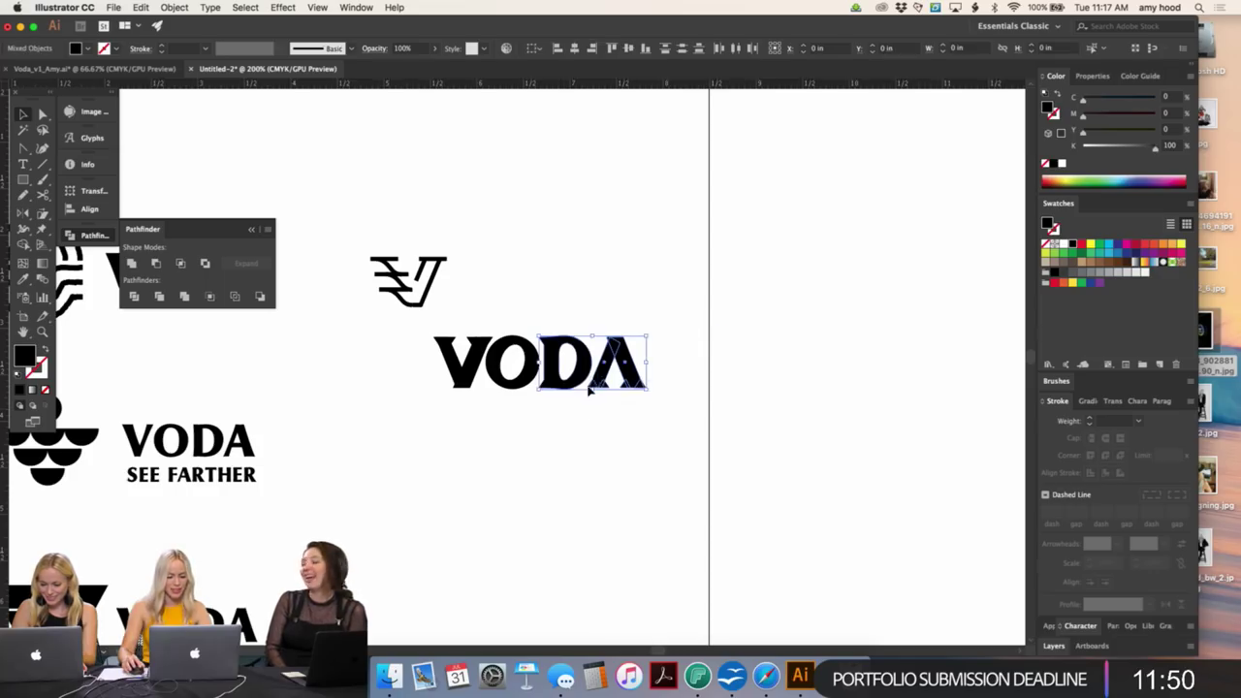
pyautogui.click(671, 350)
pyautogui.hscroll(-3, 766, 399)
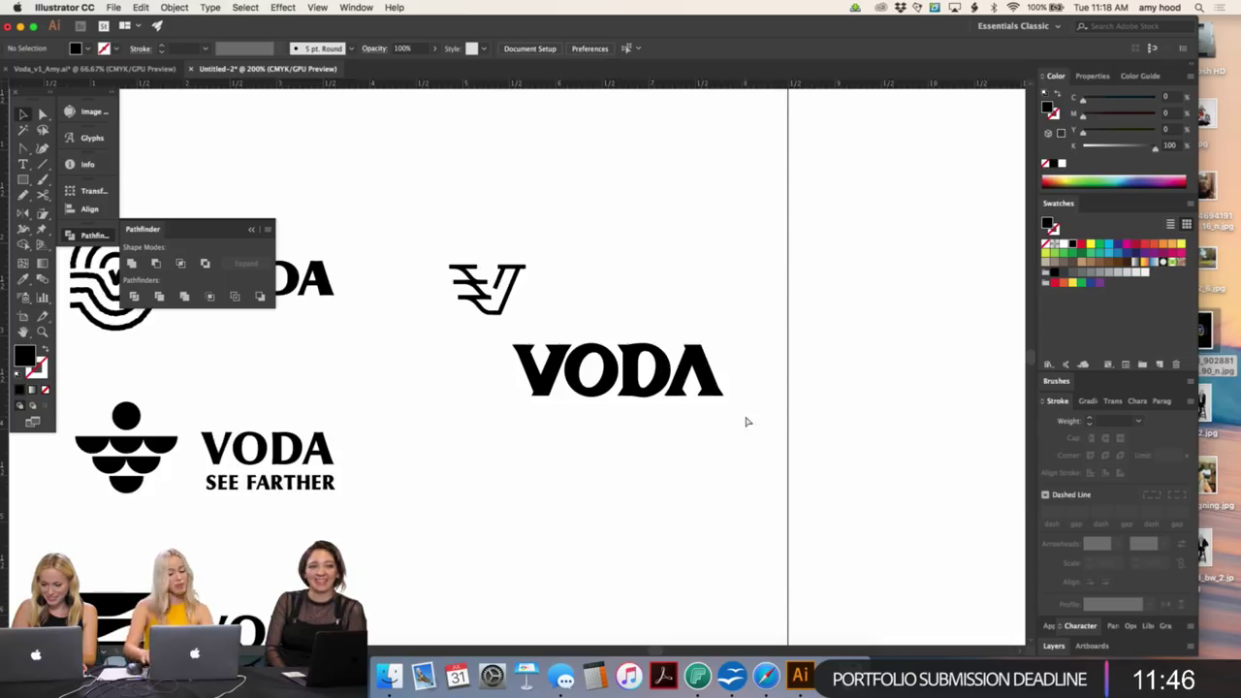
pyautogui.press('super+equal')
pyautogui.press('super+equal')
pyautogui.hscroll(3, 931, 194)
pyautogui.scroll(-2, 931, 194)
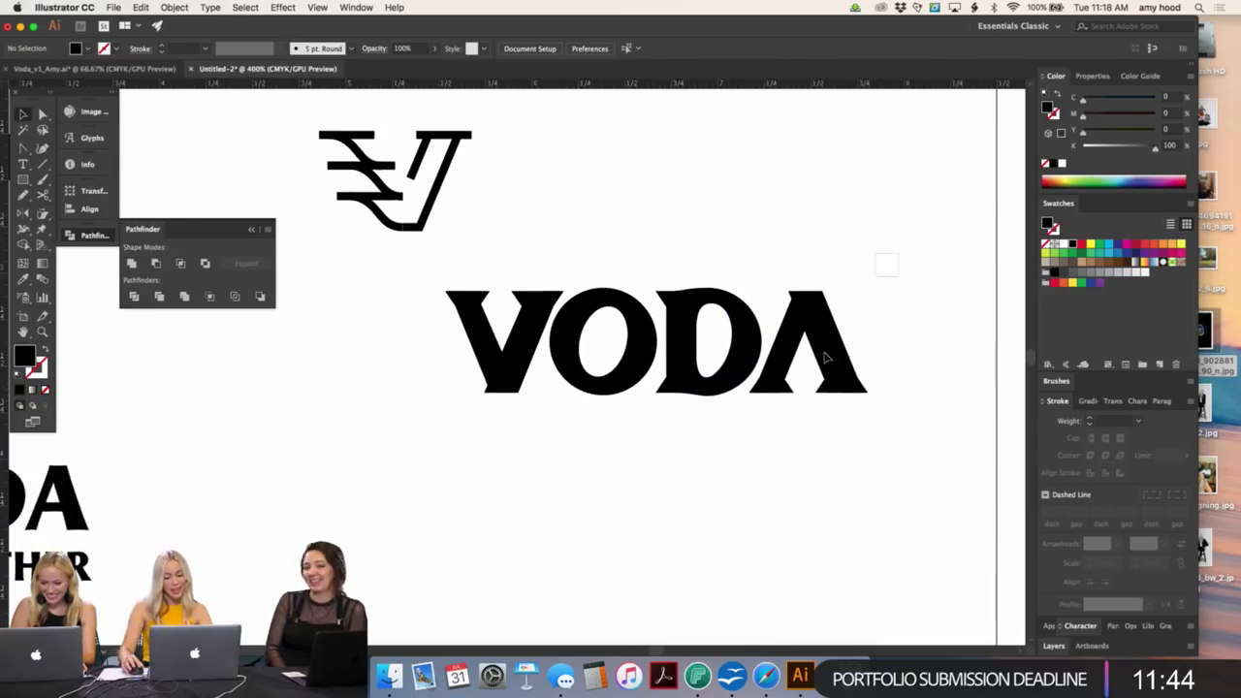
pyautogui.moveTo(825, 358); pyautogui.dragTo(781, 410)
pyautogui.click(748, 421)
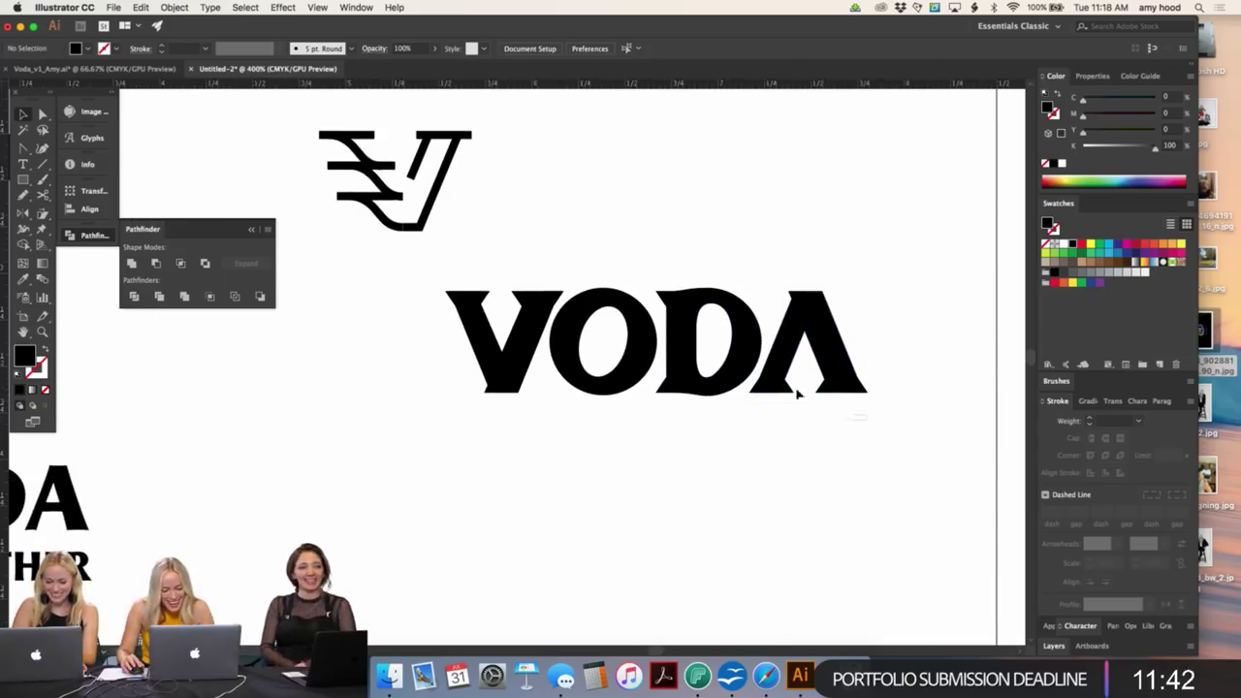
pyautogui.moveTo(757, 268); pyautogui.dragTo(755, 267)
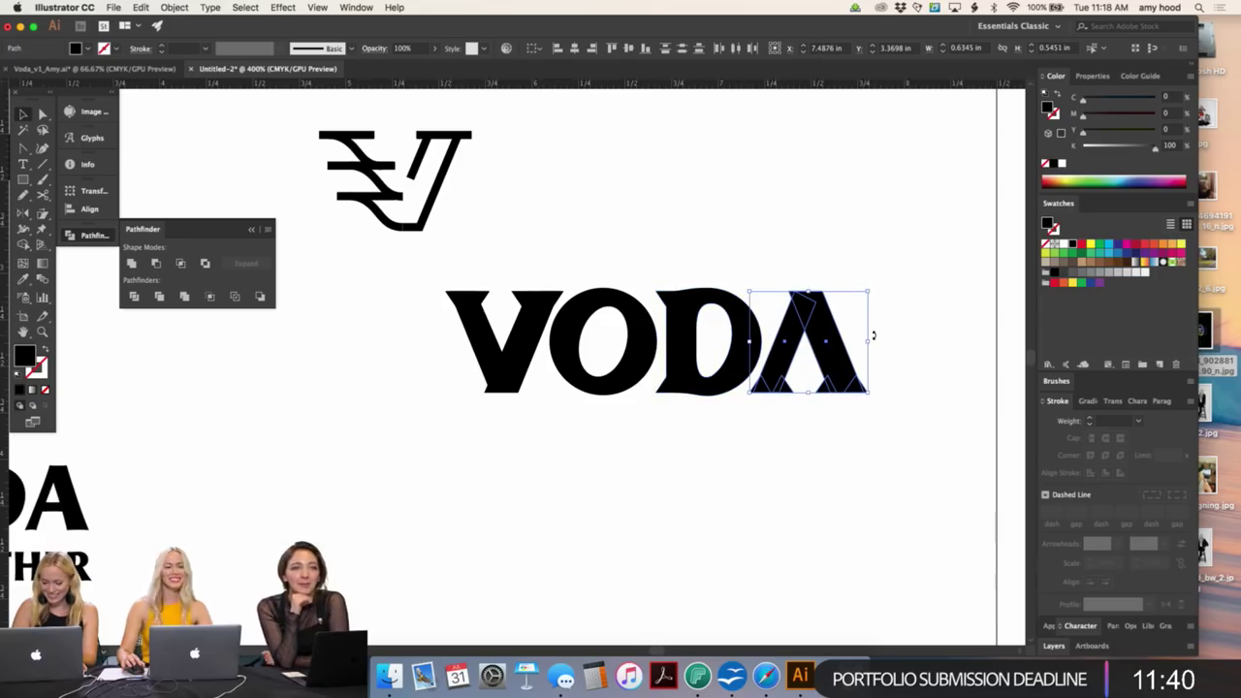
pyautogui.click(900, 263)
# - Centre the V emblem and VODA wordmark in view and switch to the Ellipse tool
pyautogui.press('super+minus')
pyautogui.press('super+equal')
pyautogui.press('super+equal')
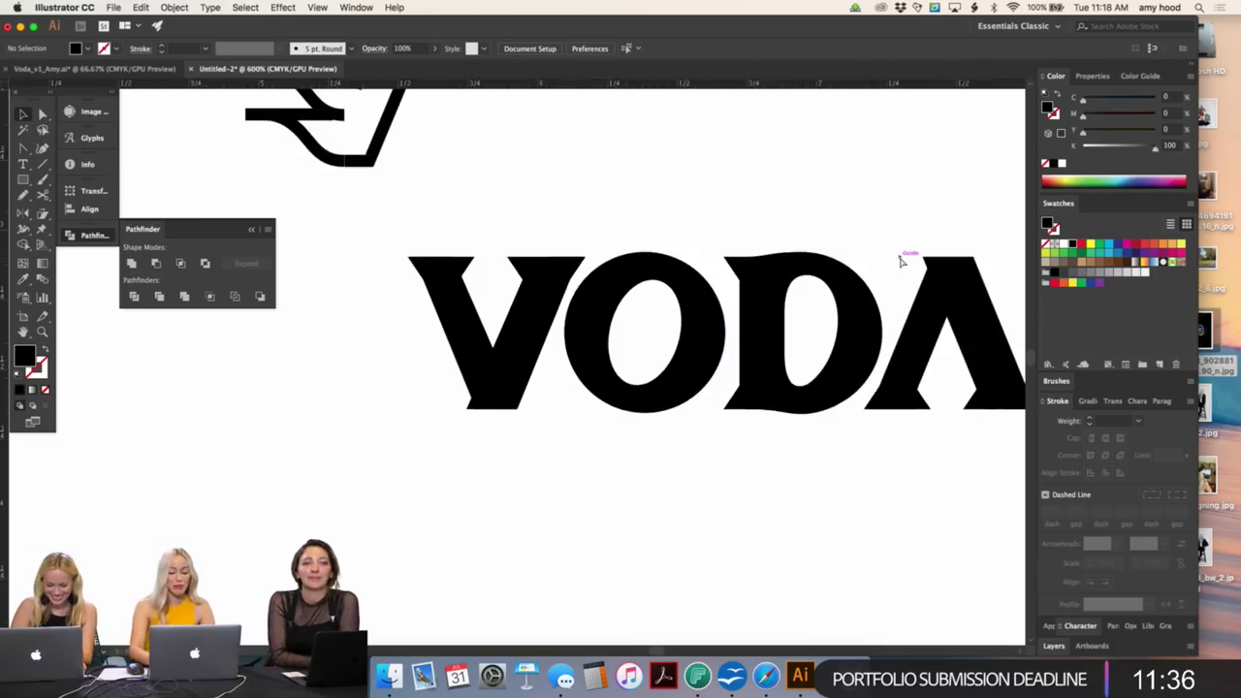
pyautogui.moveTo(900, 269); pyautogui.dragTo(826, 265)
pyautogui.moveTo(963, 219); pyautogui.dragTo(862, 134)
pyautogui.press('super+z')
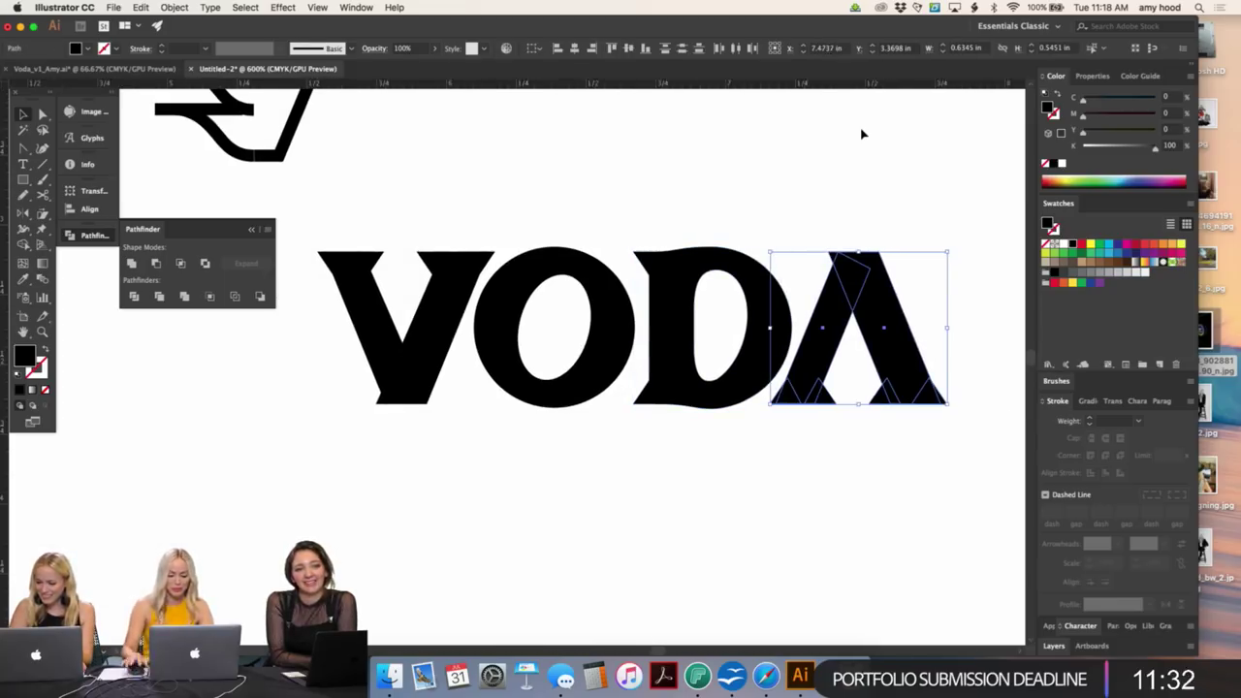
pyautogui.click(862, 134)
pyautogui.press('super+minus')
pyautogui.press('super+minus')
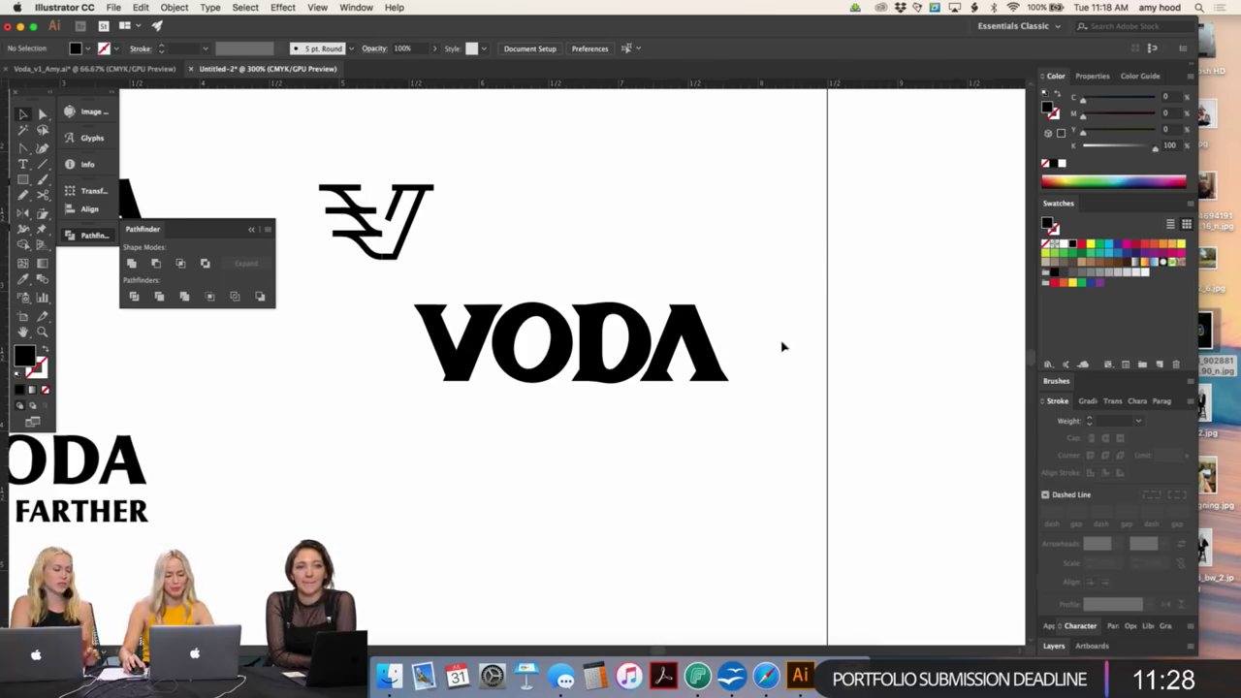
pyautogui.moveTo(802, 386); pyautogui.dragTo(837, 379)
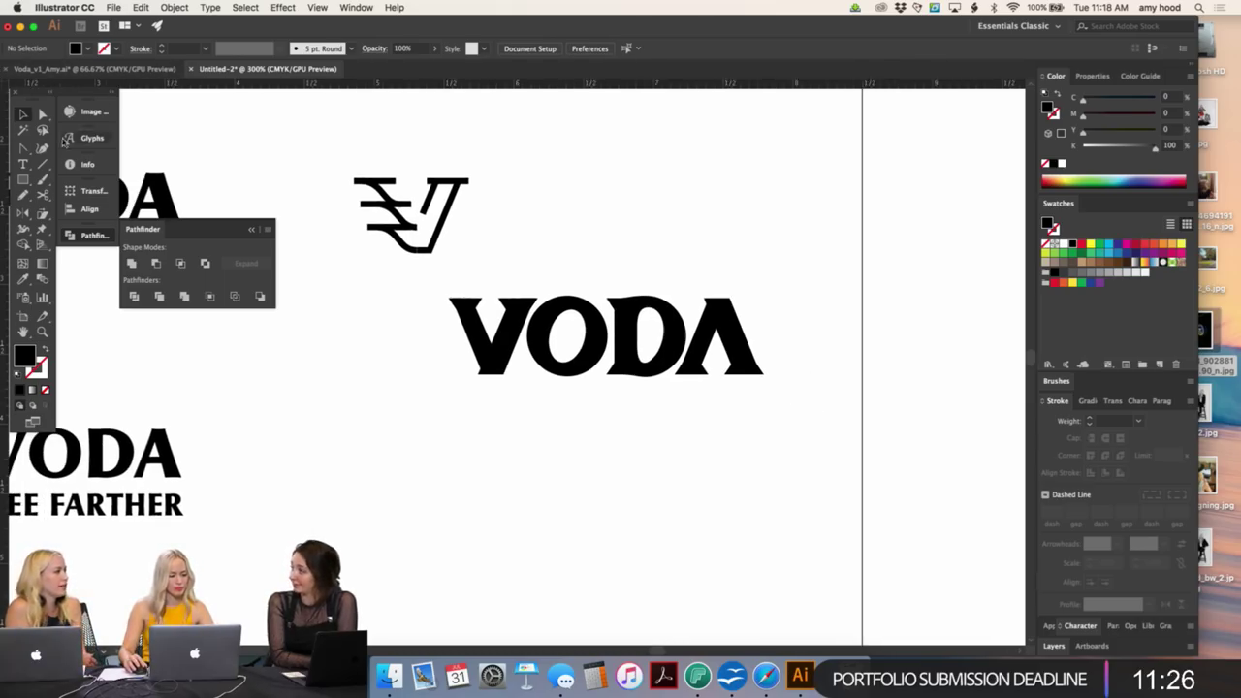
pyautogui.moveTo(24, 180); pyautogui.dragTo(87, 206)
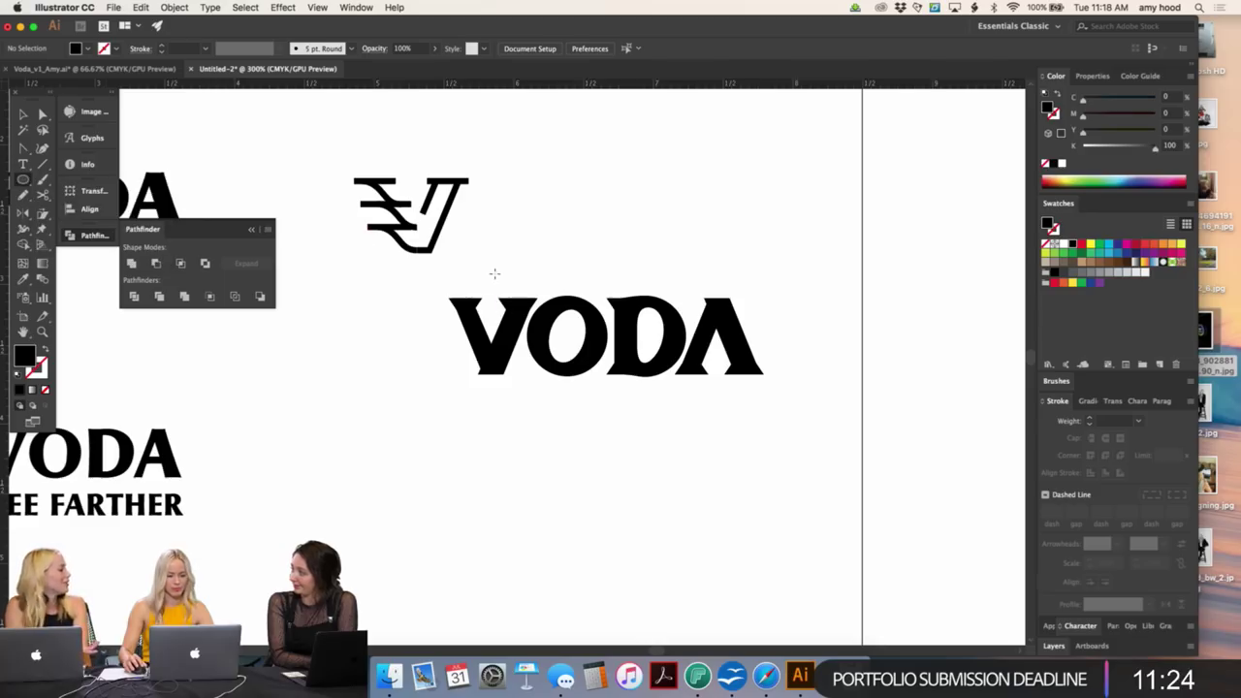
# - Draw a small black circle above the VODA wordmark
pyautogui.moveTo(490, 275); pyautogui.dragTo(503, 285)
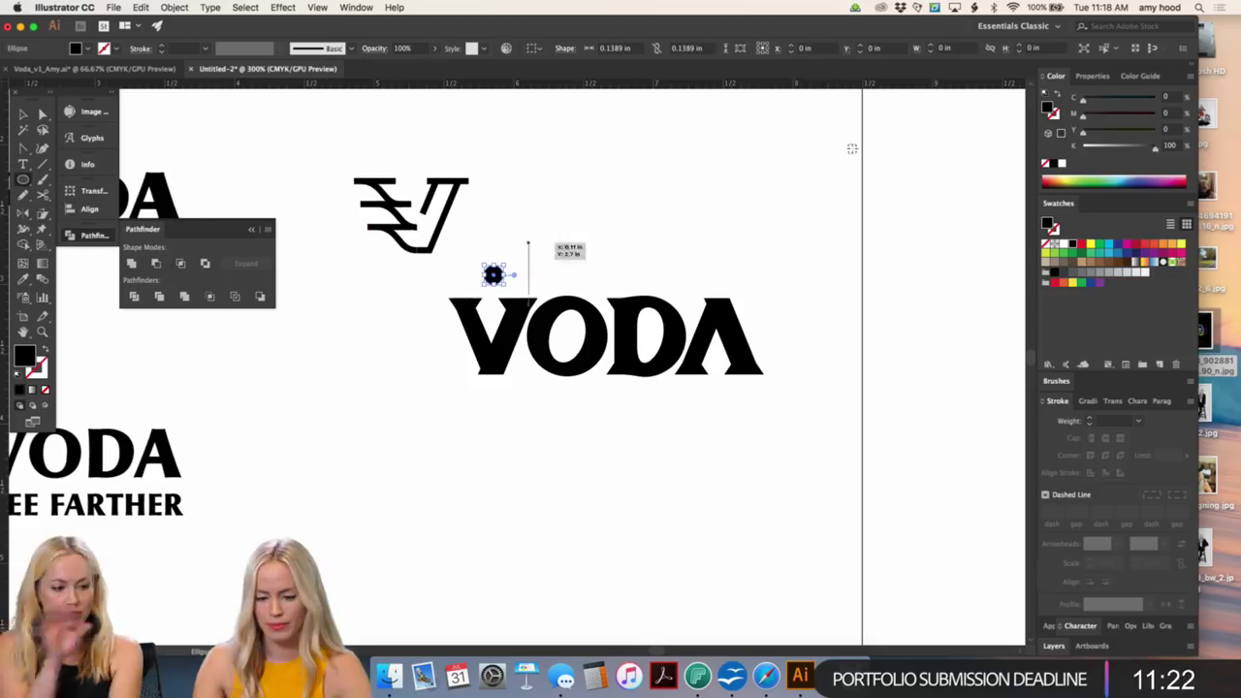
pyautogui.press('v')
pyautogui.click(776, 239)
# - Select the wordmark together with its dot and nudge them lower on the artboard
pyautogui.press('super+1')
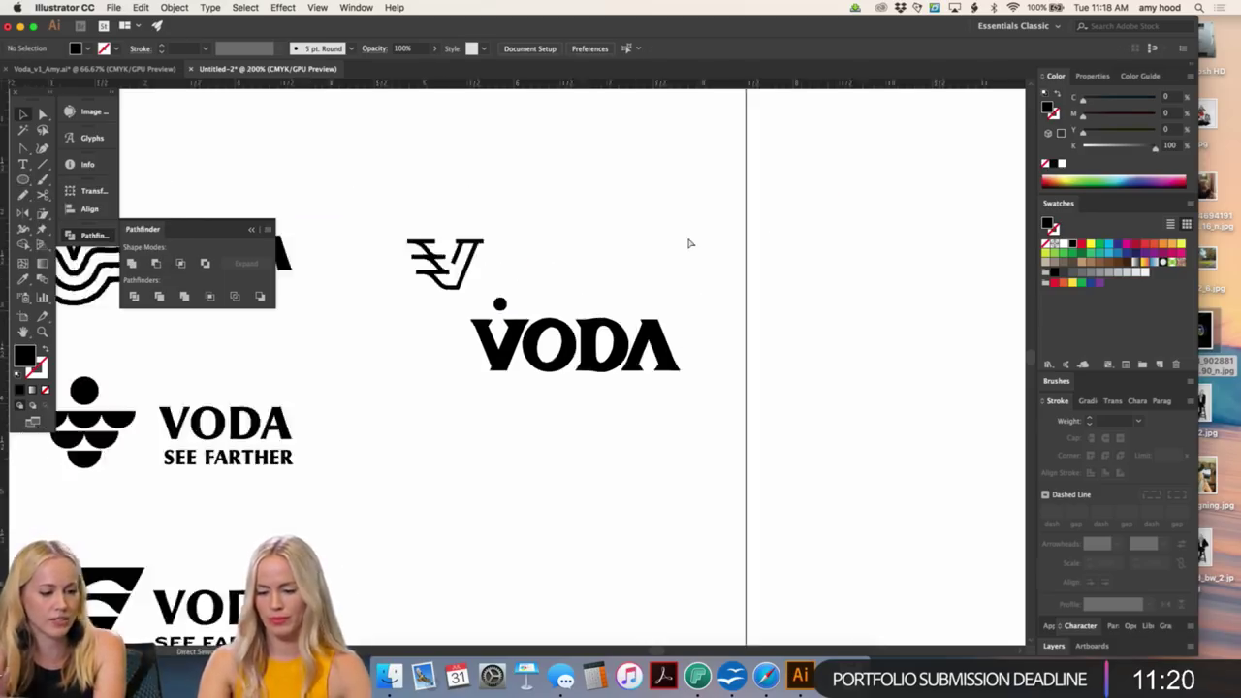
pyautogui.moveTo(485, 328); pyautogui.dragTo(611, 373)
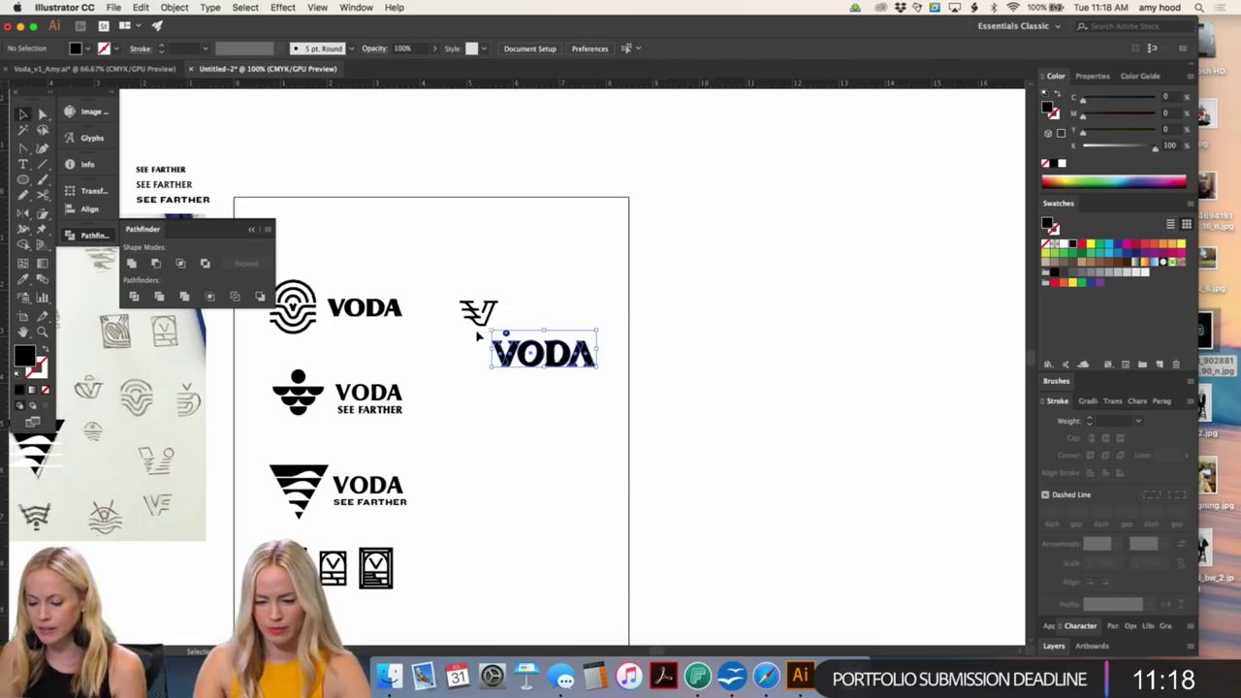
pyautogui.hotkey('shift', 'Down')
pyautogui.hotkey('shift', 'Down')
pyautogui.hotkey('shift', 'Down')
pyautogui.hotkey('shift', 'Down')
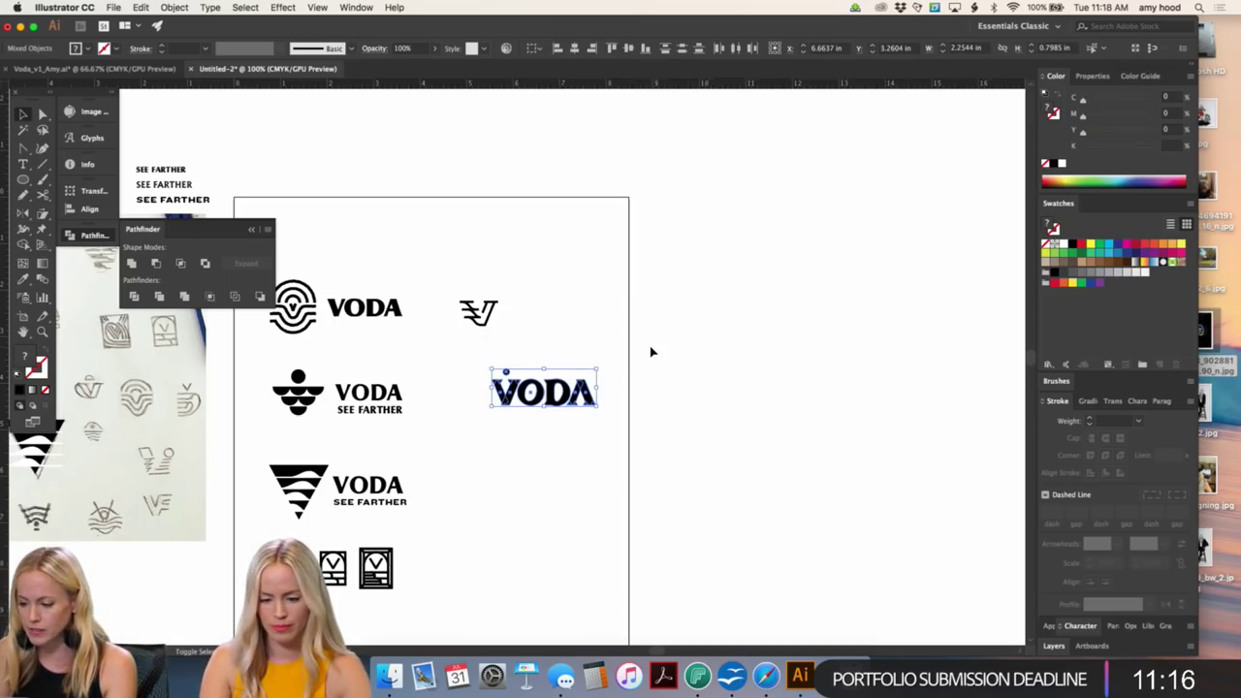
pyautogui.hotkey('shift', 'Left')
pyautogui.click(809, 326)
pyautogui.hscroll(-10, 809, 327)
# - Paste a copy of the eye-in-triangle icon over the sketch area
pyautogui.scroll(-3, 790, 319)
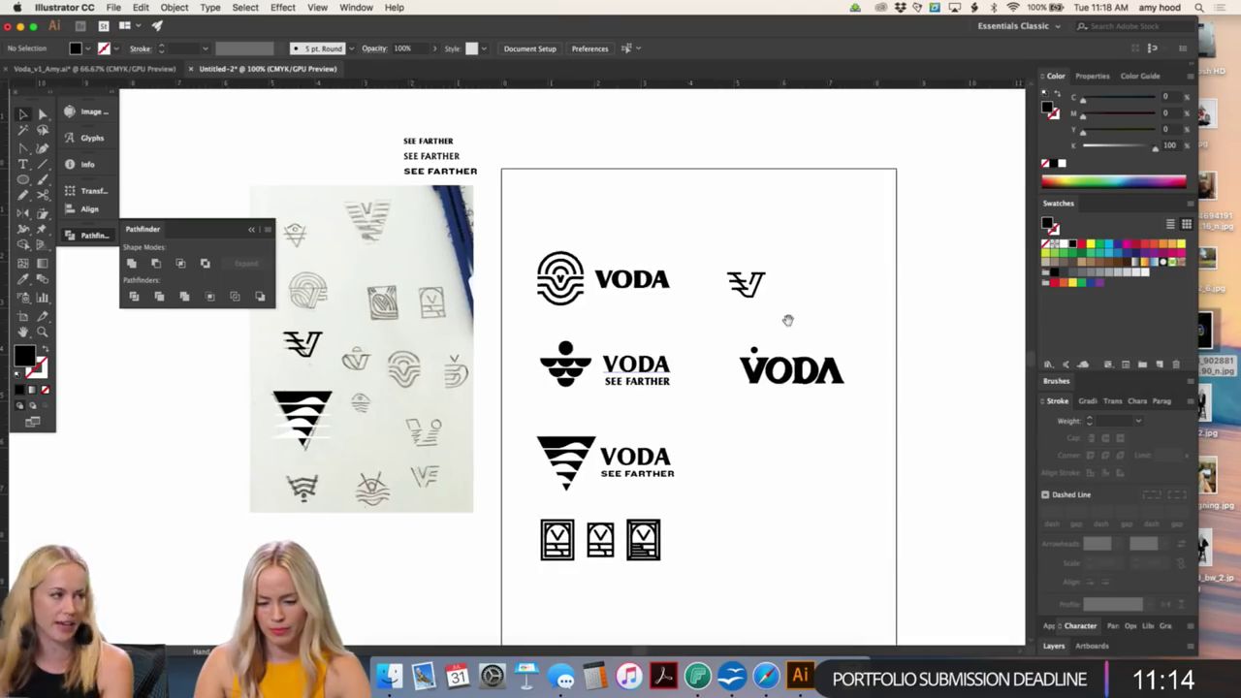
pyautogui.scroll(15, 417, 433)
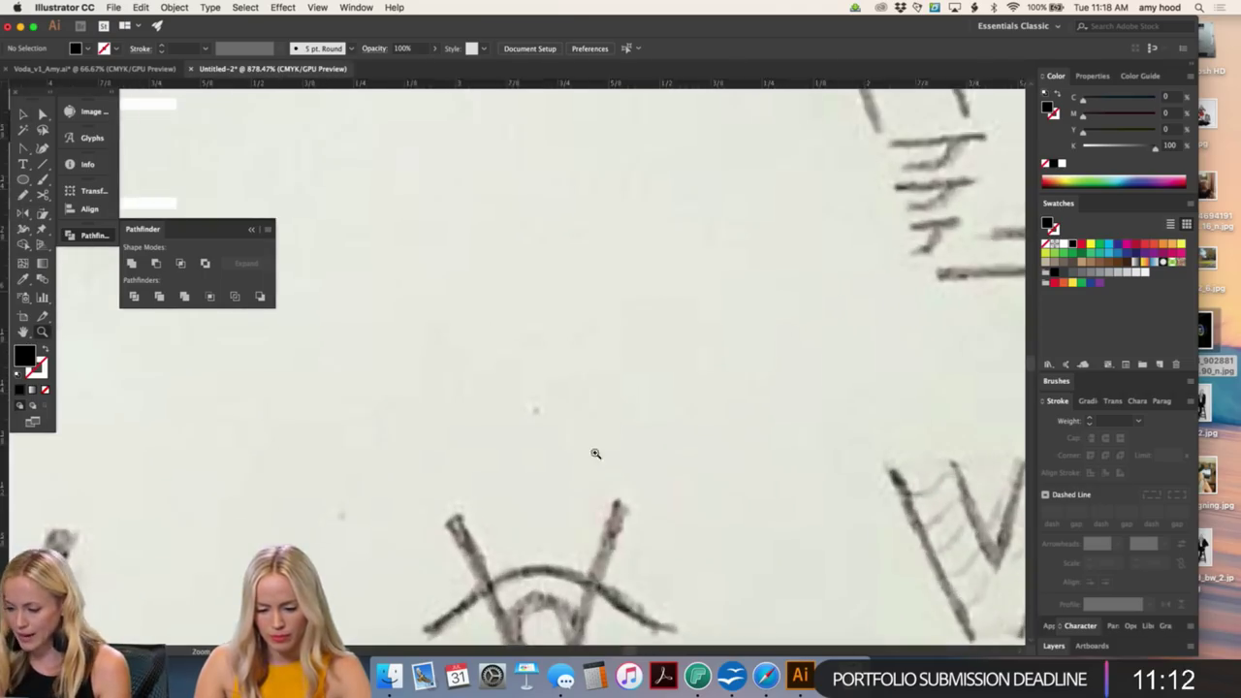
pyautogui.scroll(-8, 673, 270)
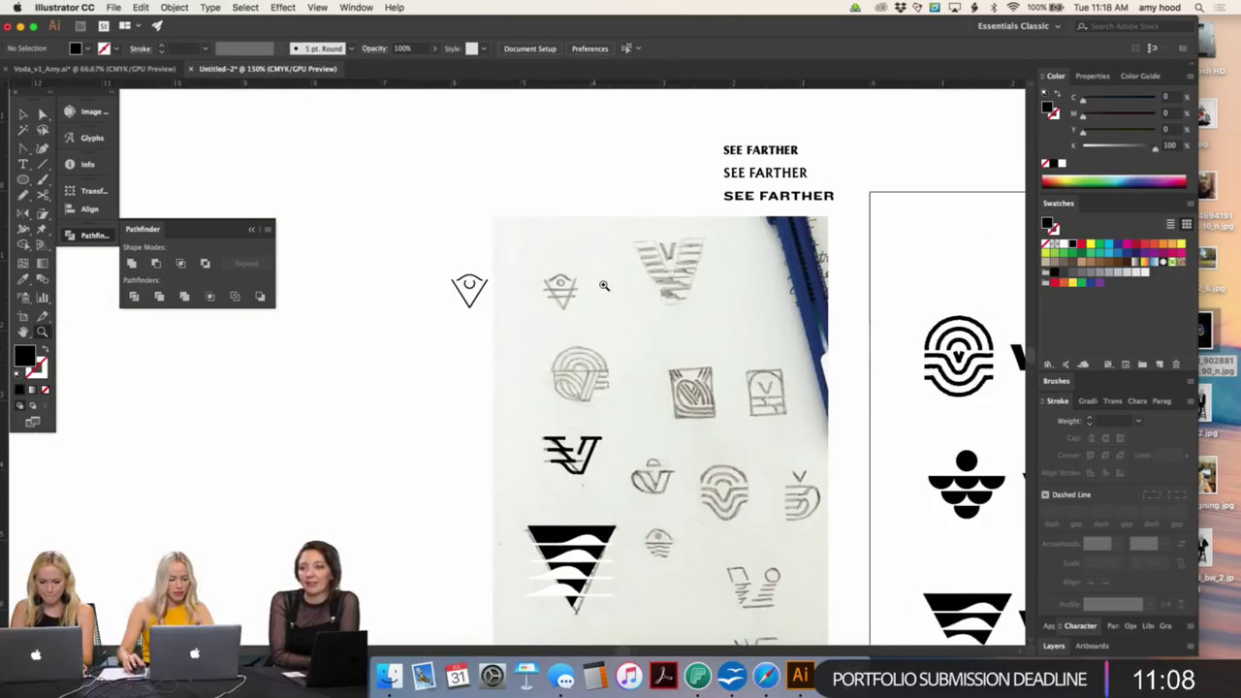
pyautogui.scroll(3, 575, 231)
pyautogui.press('v')
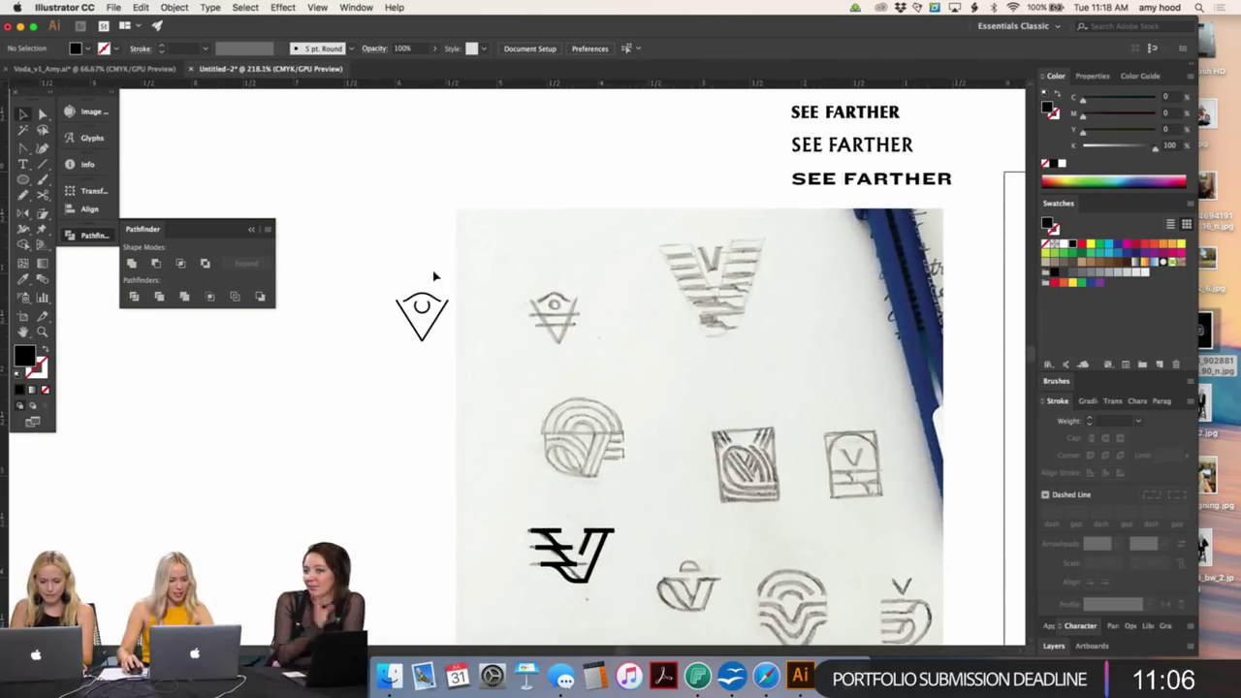
pyautogui.click(433, 336)
pyautogui.click(568, 366)
pyautogui.scroll(-5, 529, 236)
pyautogui.hscroll(2, 529, 236)
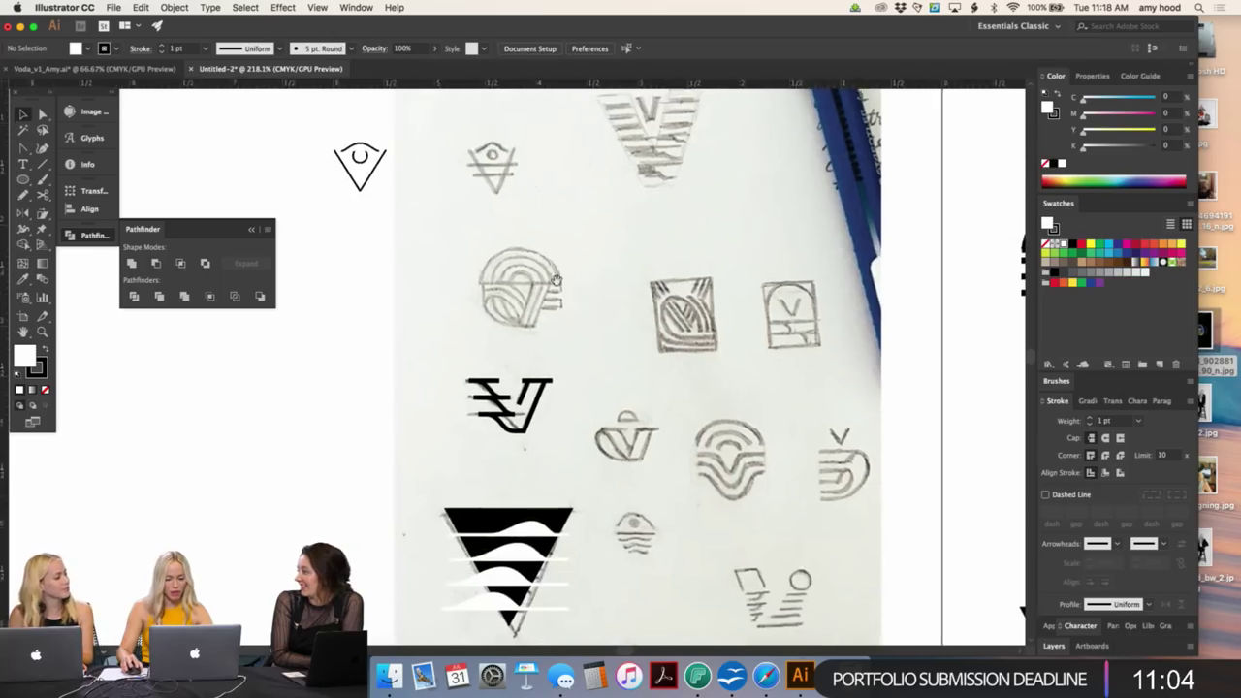
pyautogui.scroll(-5, 578, 349)
pyautogui.hscroll(3, 541, 276)
pyautogui.press('p')
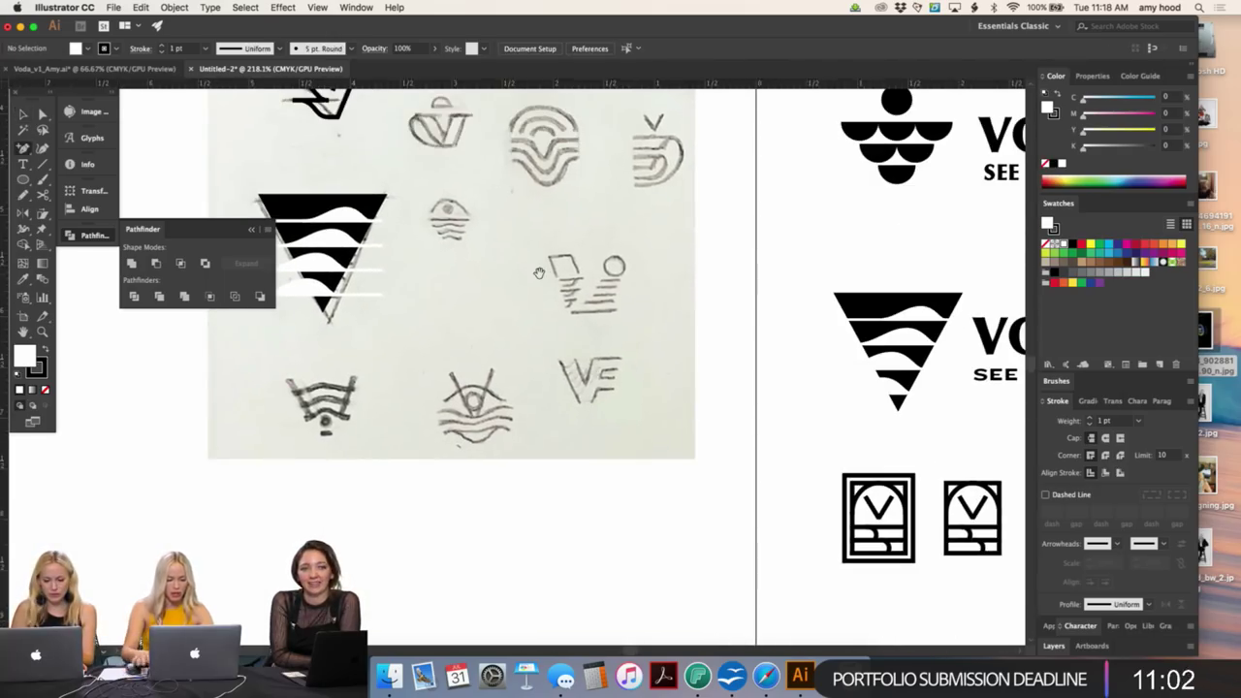
pyautogui.scroll(3, 482, 419)
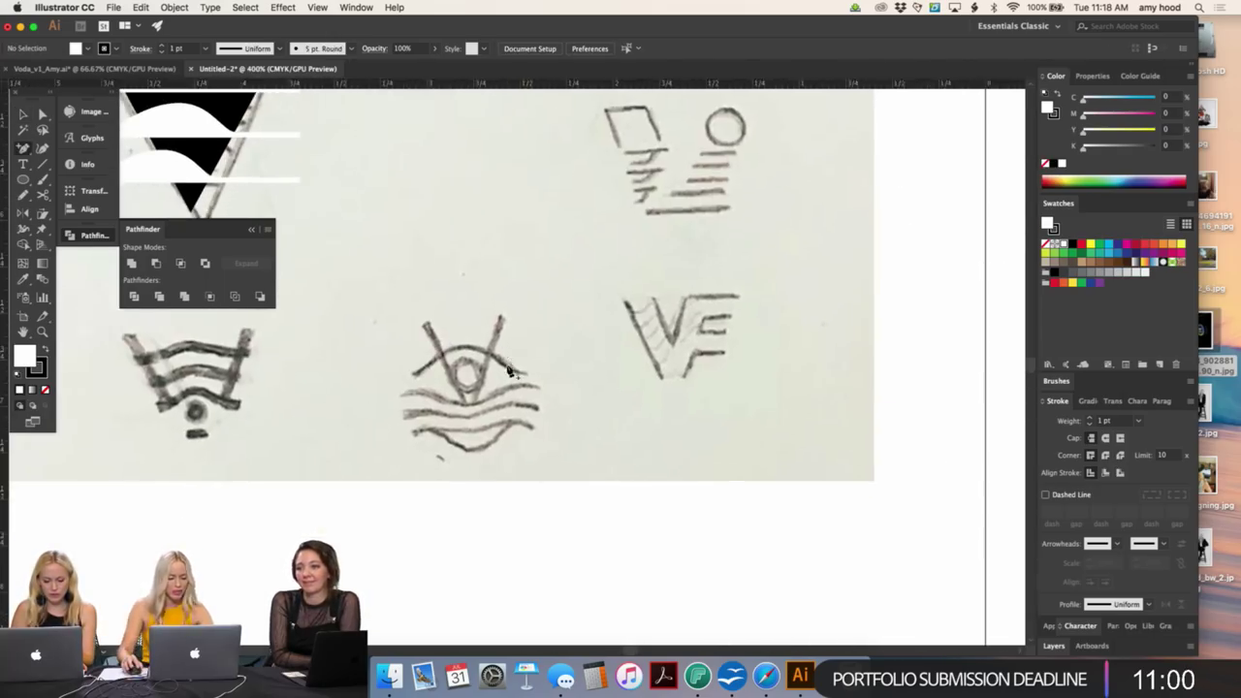
pyautogui.hotkey('ctrl', 'v')
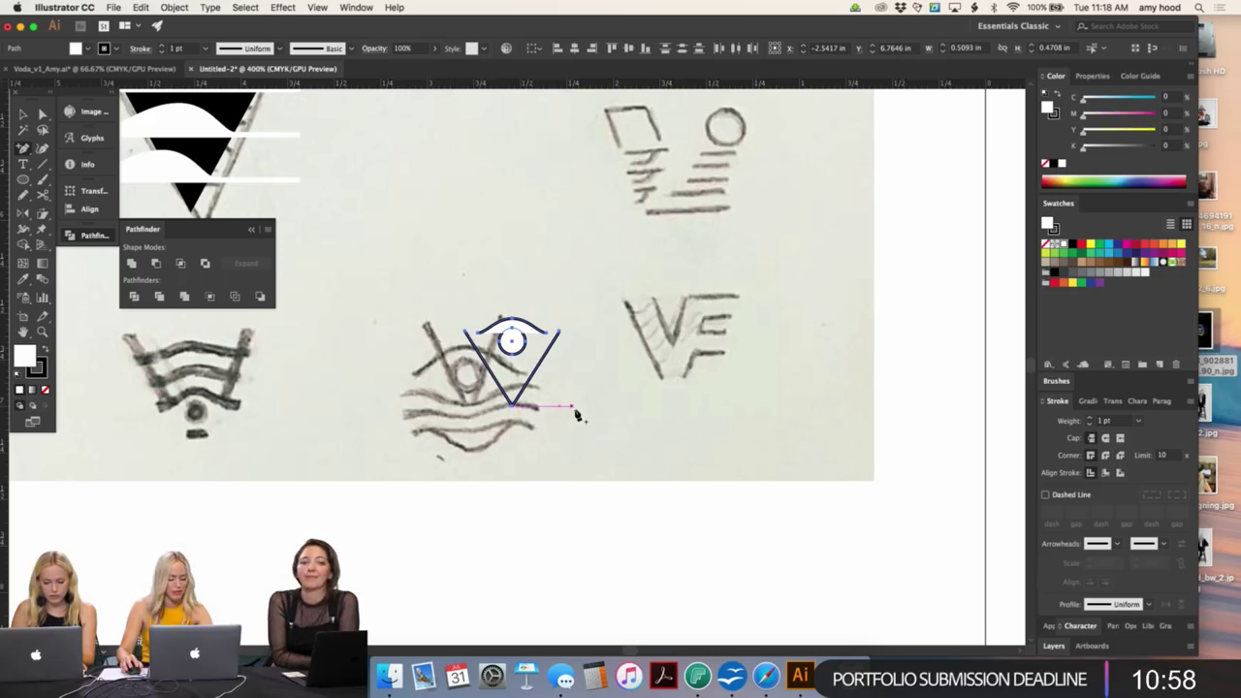
pyautogui.keyDown('ctrl'); pyautogui.click(571, 411); pyautogui.keyUp('ctrl')
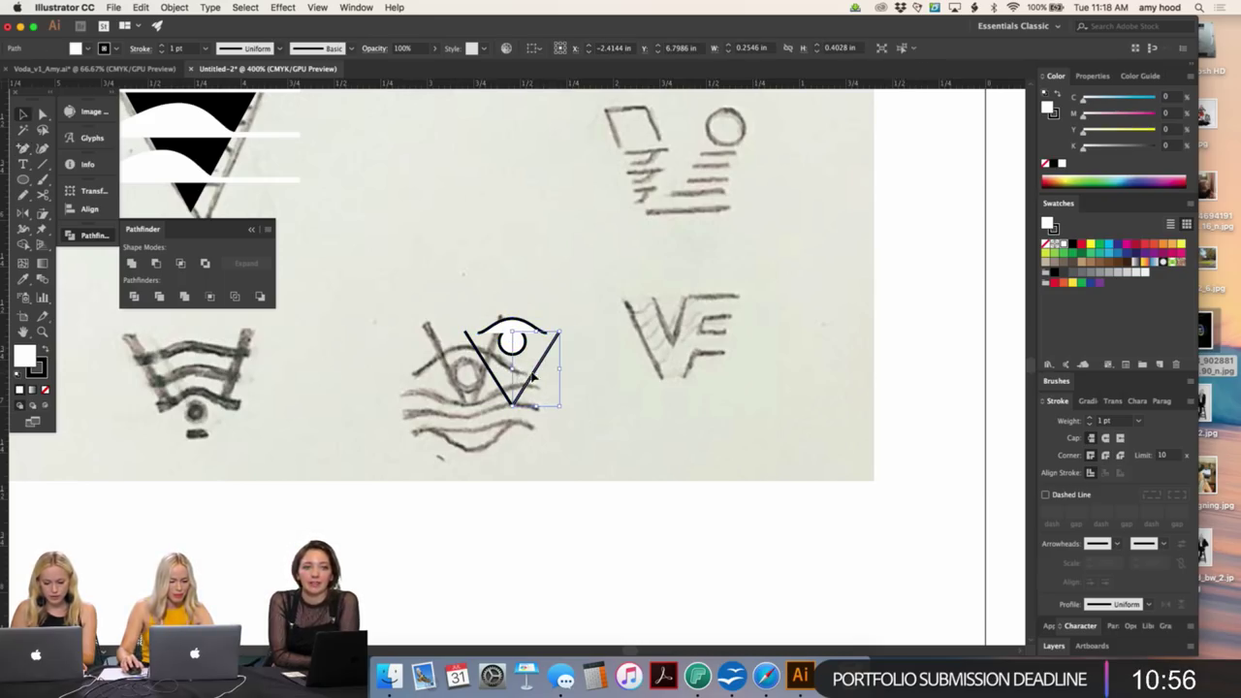
# - Close the V path and set Fill to None on the V and the eye shapes
pyautogui.moveTo(582, 332); pyautogui.dragTo(527, 417)
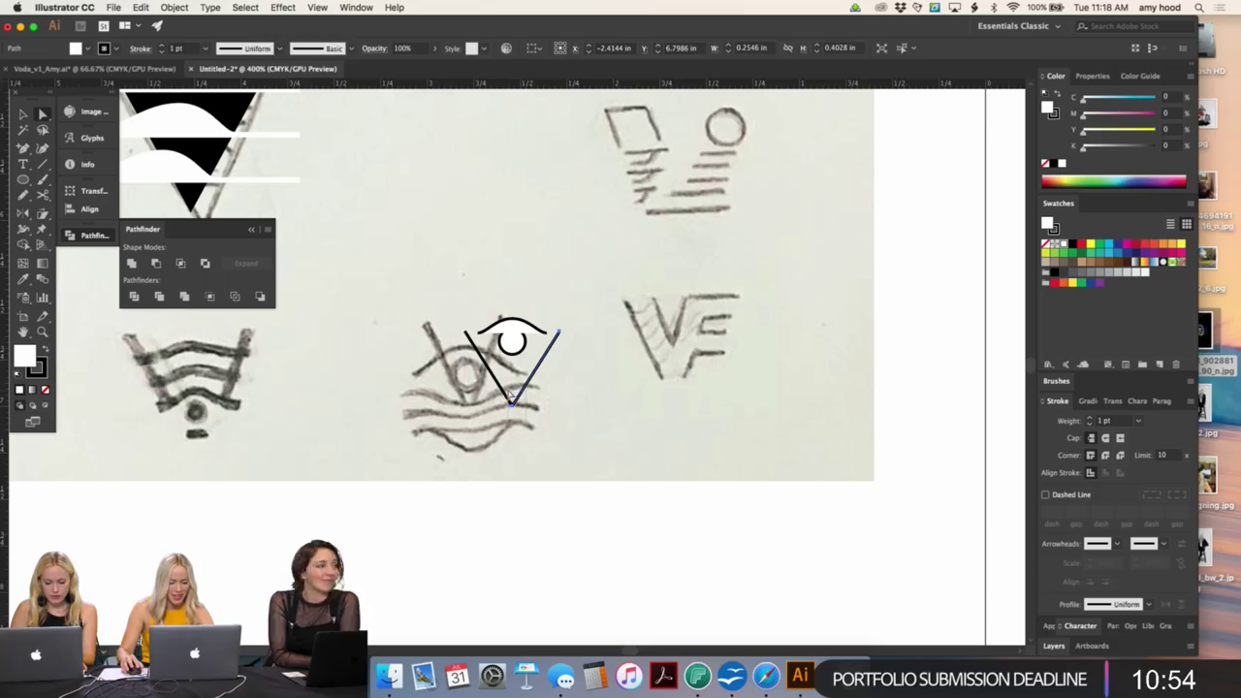
pyautogui.hotkey('ctrl', 'j')
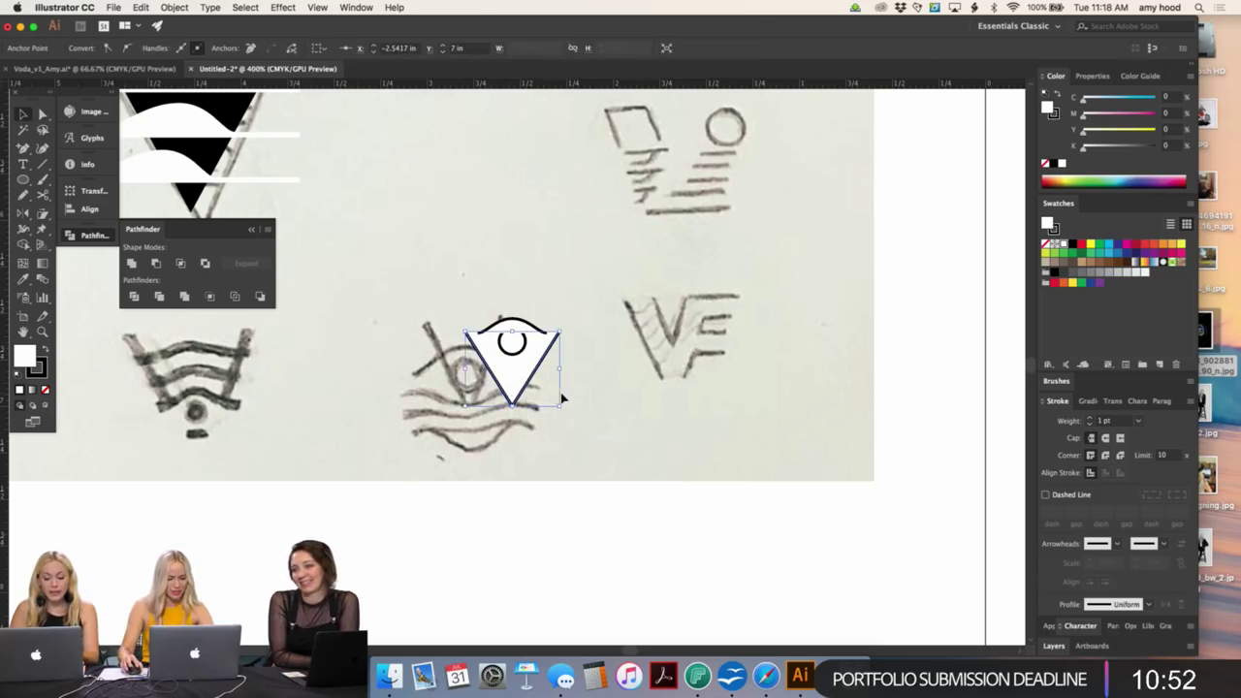
pyautogui.click(563, 397)
pyautogui.click(44, 391)
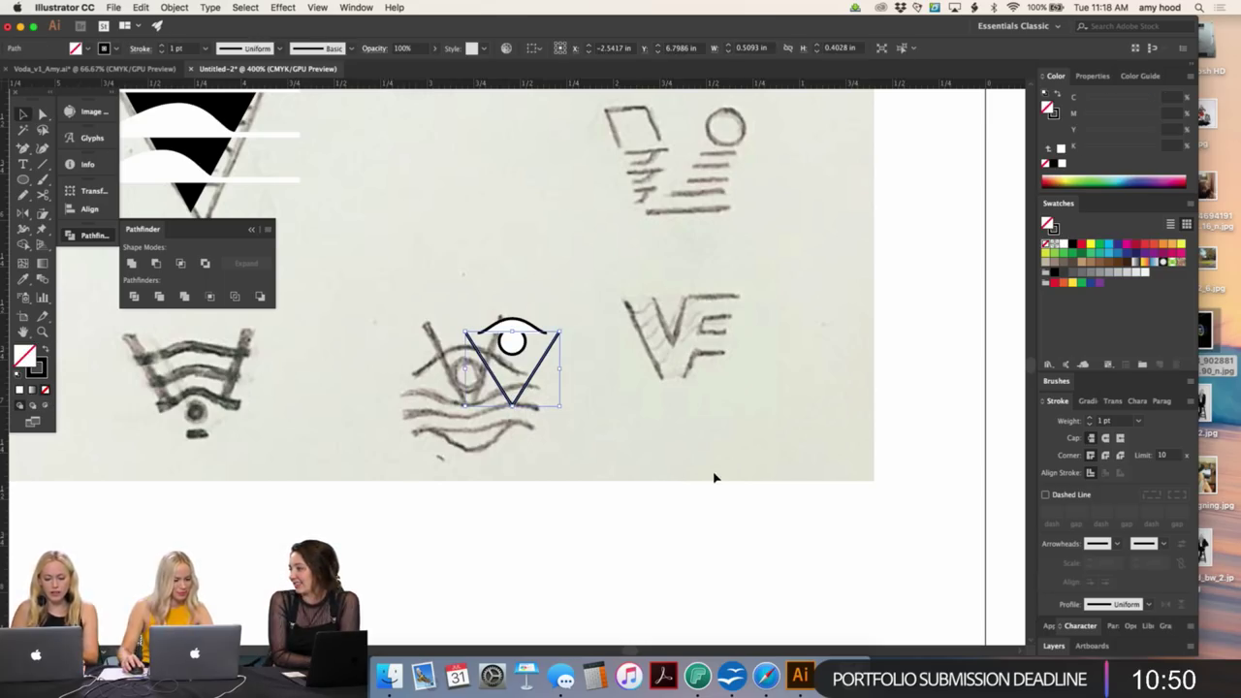
pyautogui.click(513, 319)
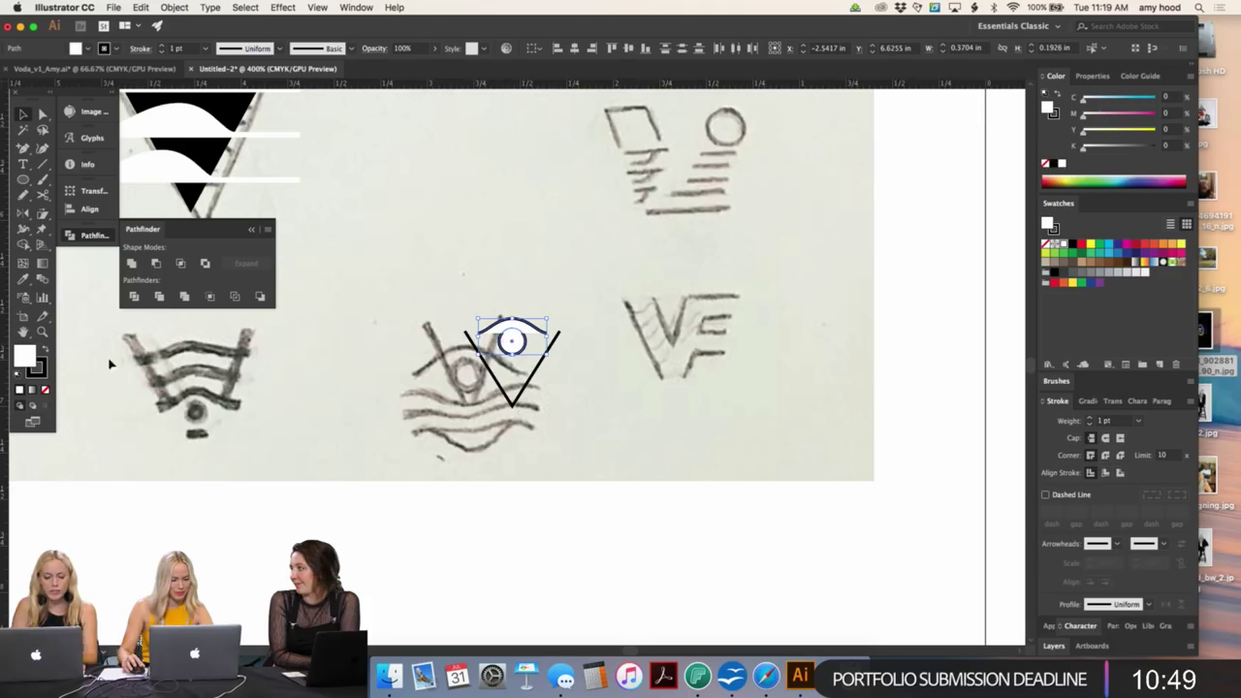
pyautogui.click(45, 391)
pyautogui.click(562, 403)
# - Move the eye into the V, stretch the V taller, and nudge the eye down
pyautogui.moveTo(524, 339); pyautogui.dragTo(479, 339)
pyautogui.click(477, 321)
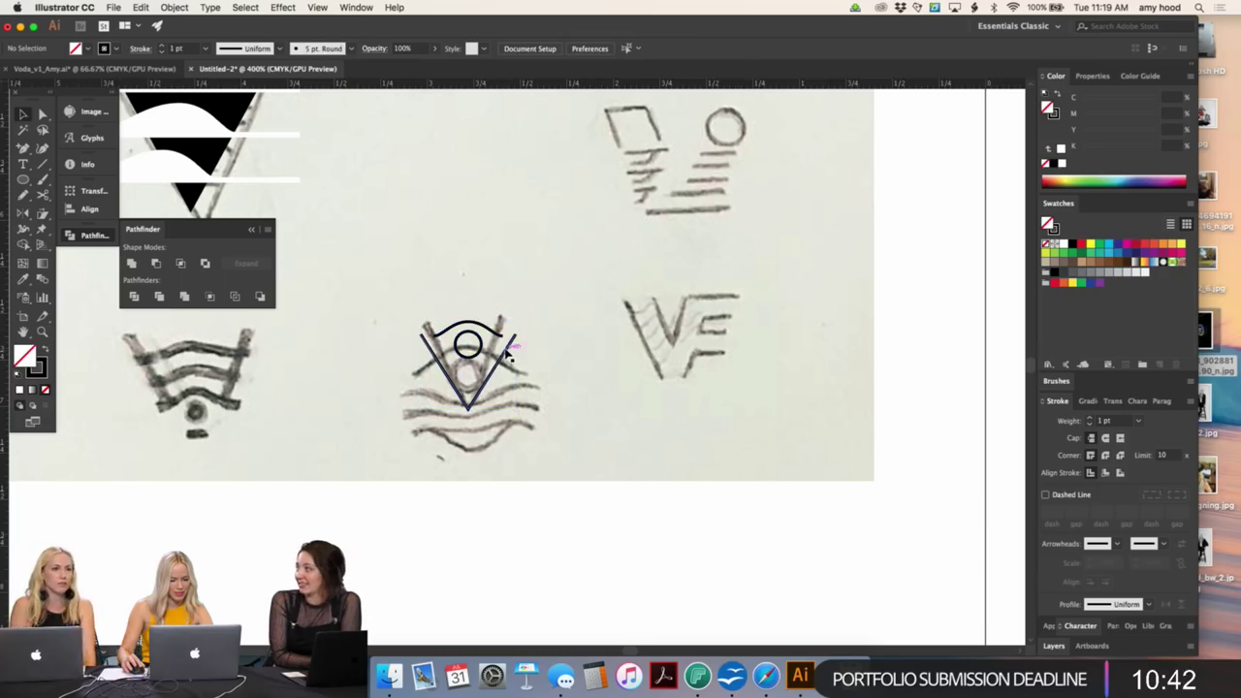
pyautogui.click(504, 354)
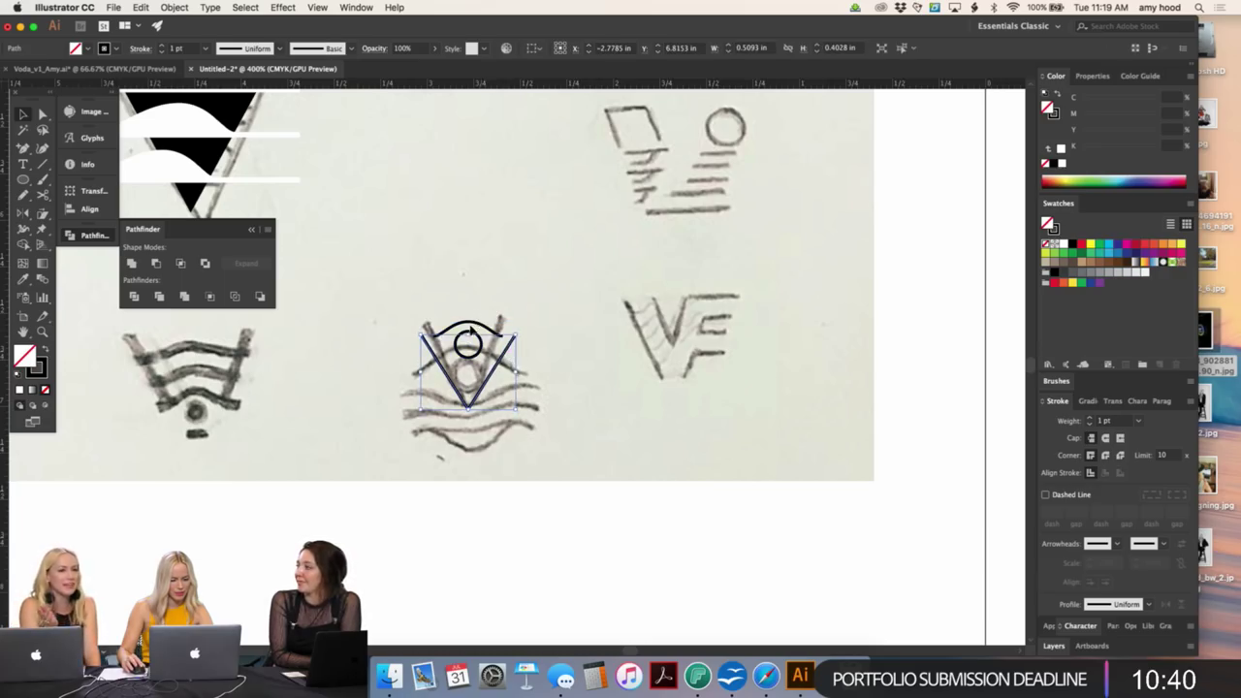
pyautogui.moveTo(472, 316); pyautogui.dragTo(494, 324)
pyautogui.click(582, 343)
pyautogui.click(485, 322)
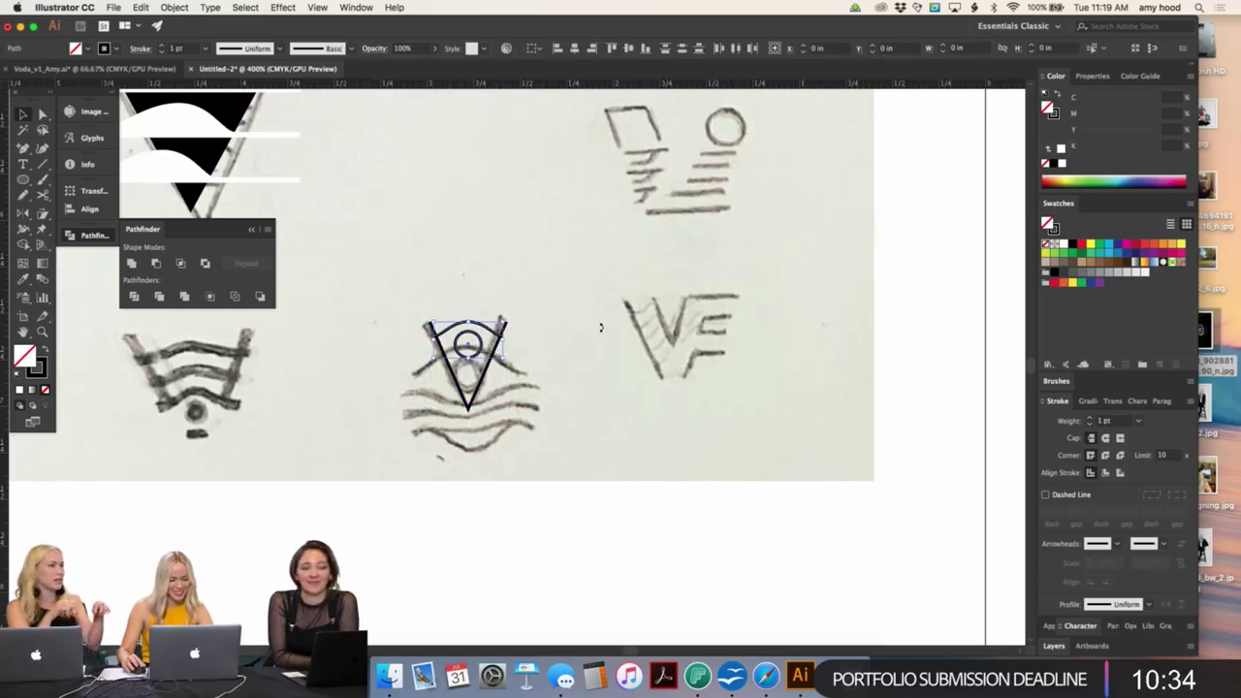
pyautogui.press('Down')
pyautogui.press('Down')
pyautogui.press('Down')
pyautogui.press('Down')
pyautogui.press('Down')
pyautogui.press('Down')
pyautogui.press('Down')
pyautogui.press('Down')
pyautogui.press('Down')
pyautogui.press('Down')
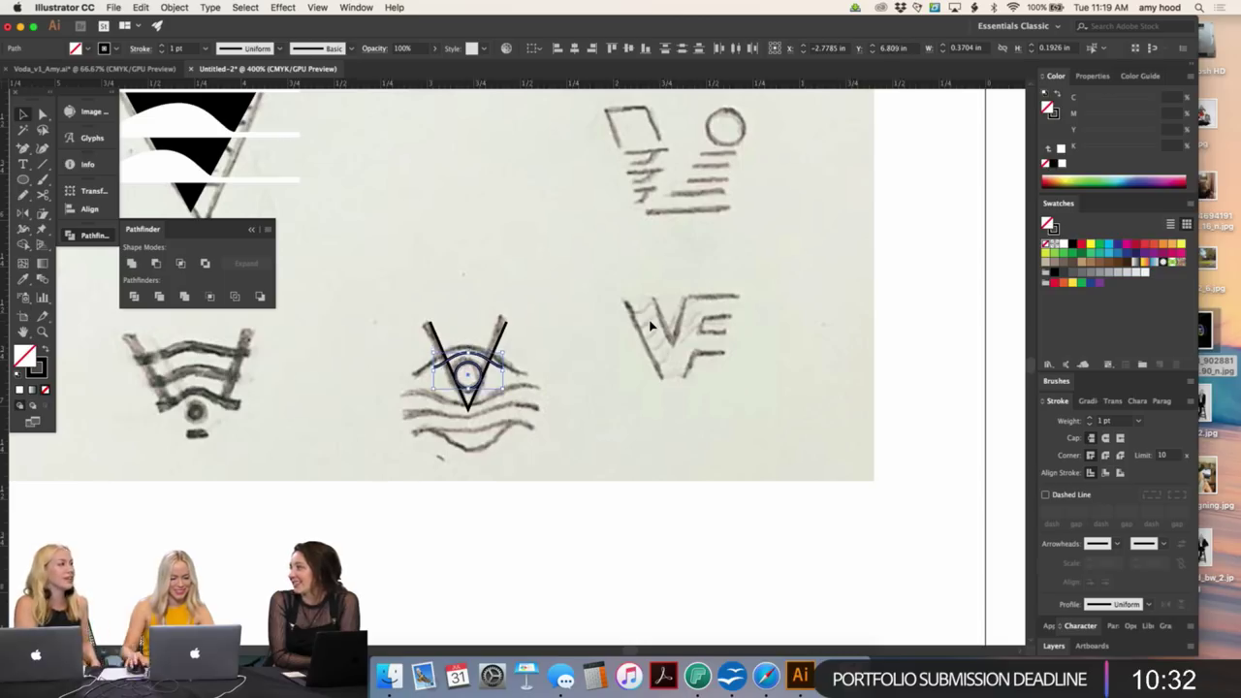
pyautogui.click(651, 324)
pyautogui.press('super+equal')
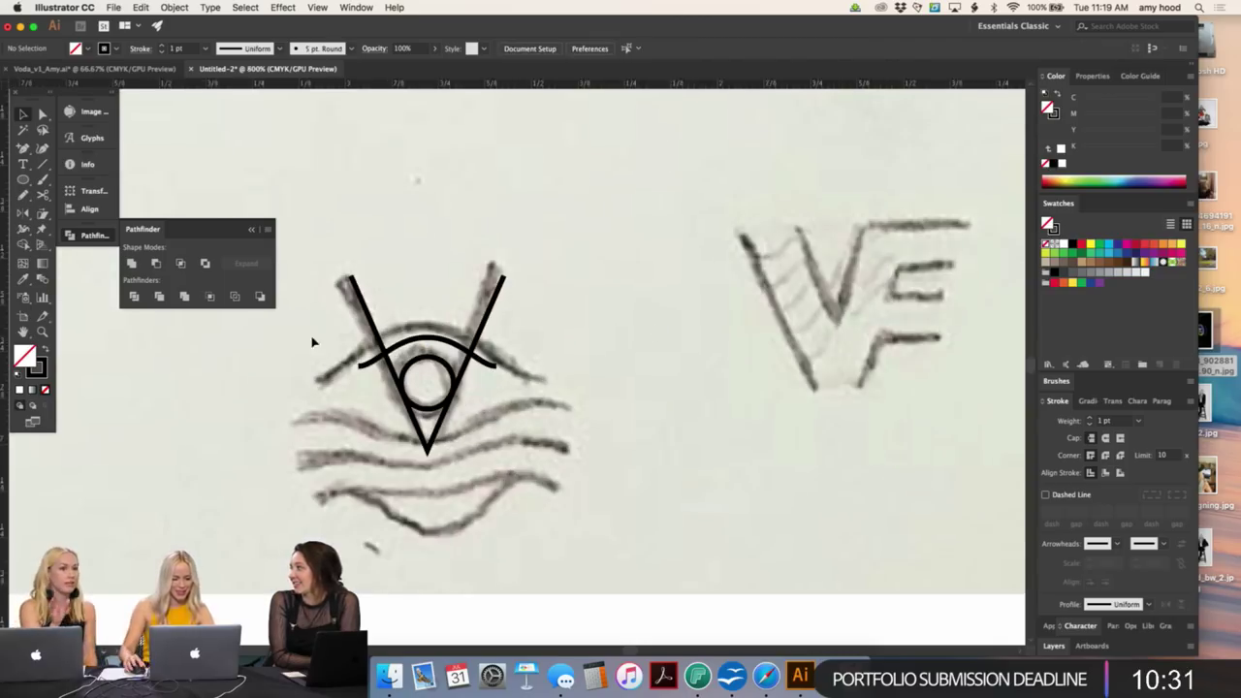
# - Stretch the arc above the eye wider across the V
pyautogui.click(433, 361)
pyautogui.moveTo(428, 380); pyautogui.dragTo(432, 385)
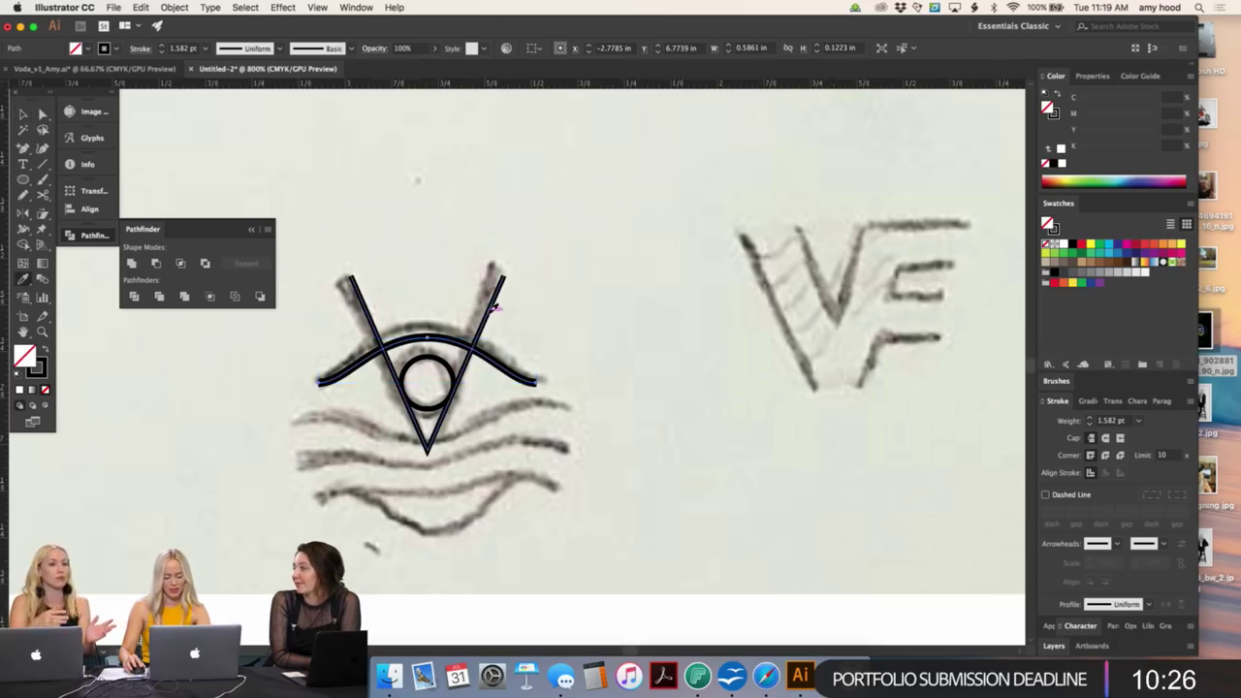
pyautogui.click(539, 312)
# - Alt-drag copies of the arc down over the sketched waves, then select all the artwork
pyautogui.moveTo(502, 366)
pyautogui.mouseDown()
pyautogui.moveTo(557, 441)
pyautogui.moveTo(558, 412)
pyautogui.mouseUp()
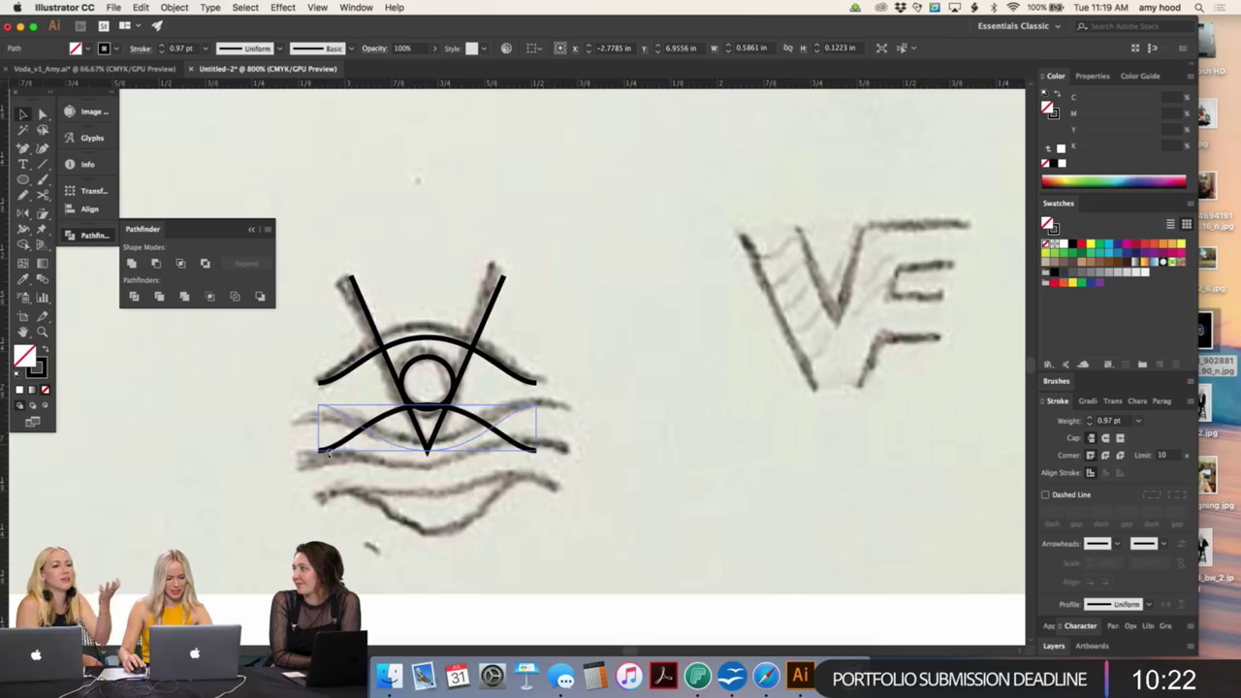
pyautogui.click(497, 404)
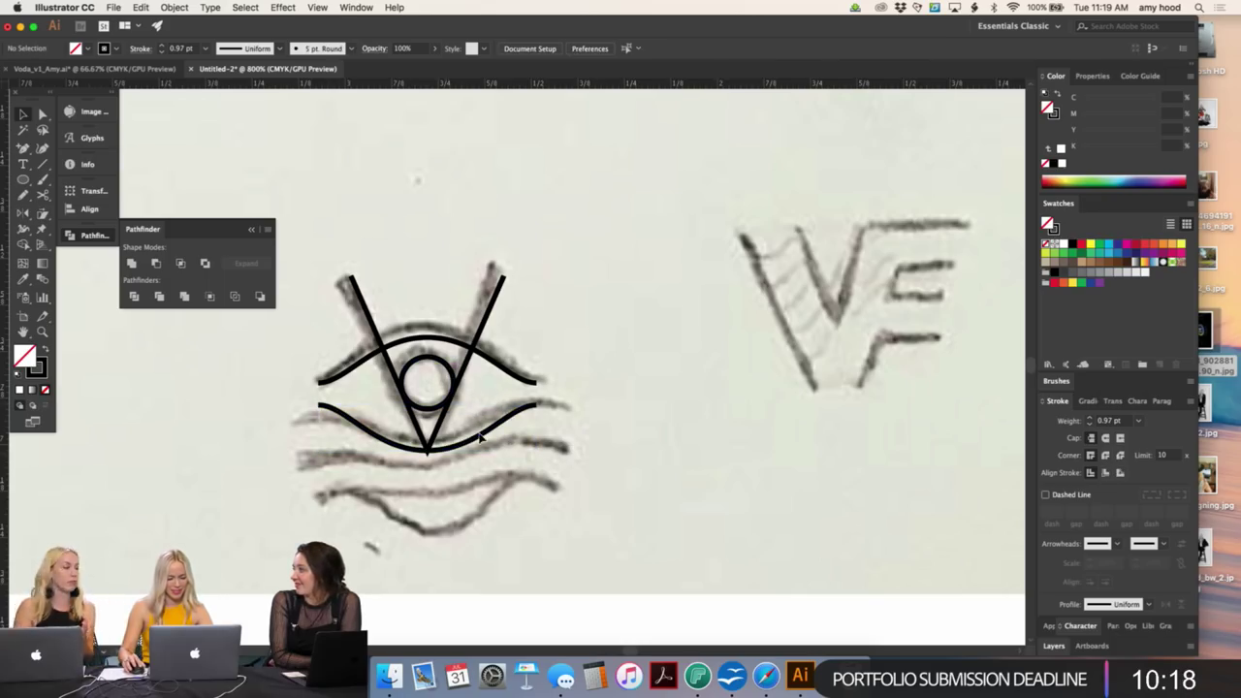
pyautogui.moveTo(480, 438); pyautogui.dragTo(501, 494)
pyautogui.click(559, 470)
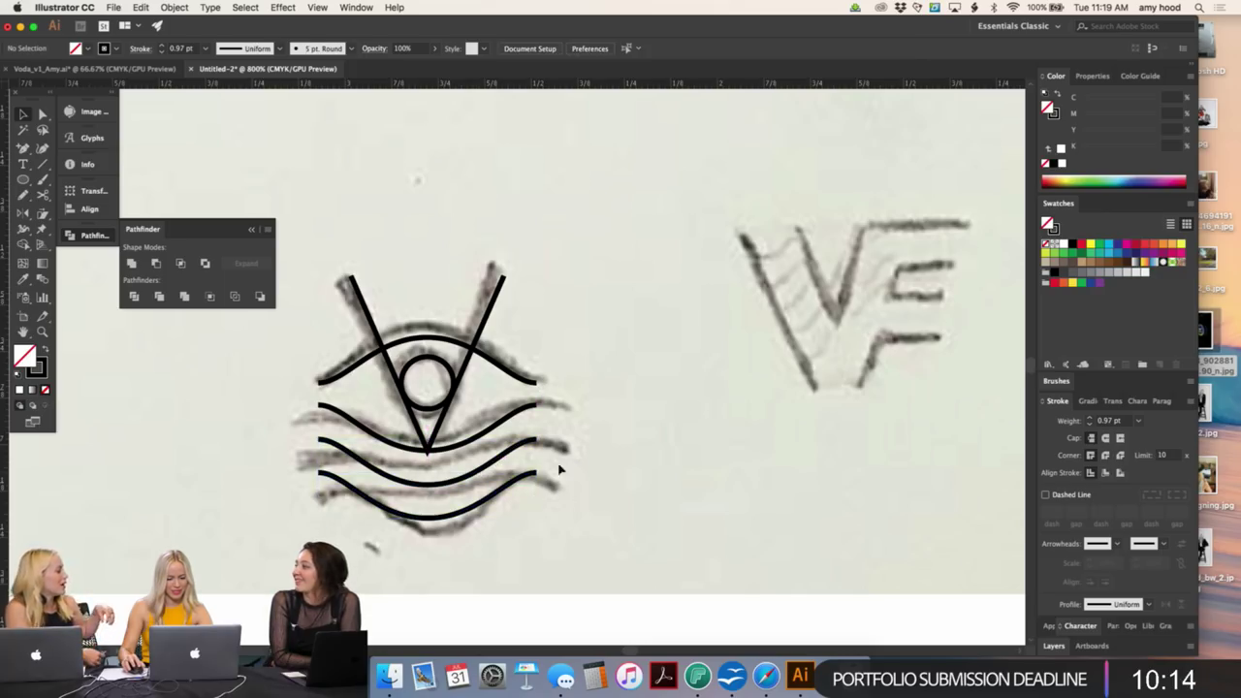
pyautogui.press('super+a')
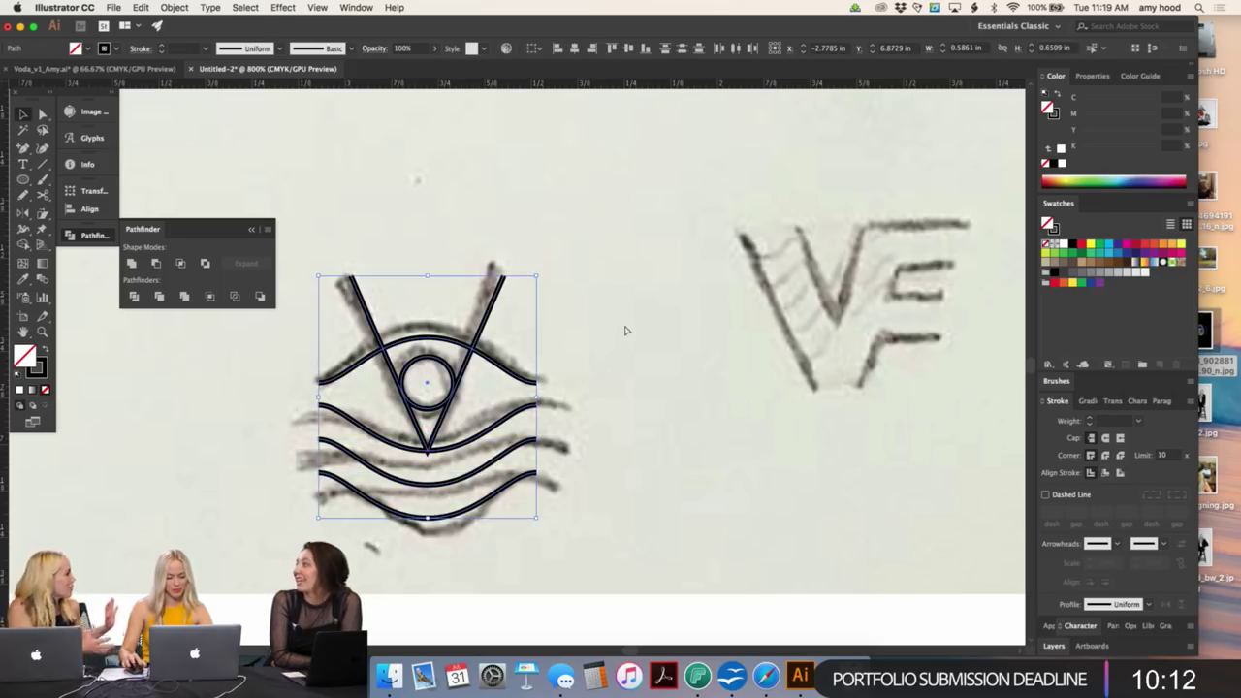
pyautogui.scroll(-2, 626, 331)
pyautogui.scroll(-2, 627, 331)
pyautogui.scroll(-5, 523, 271)
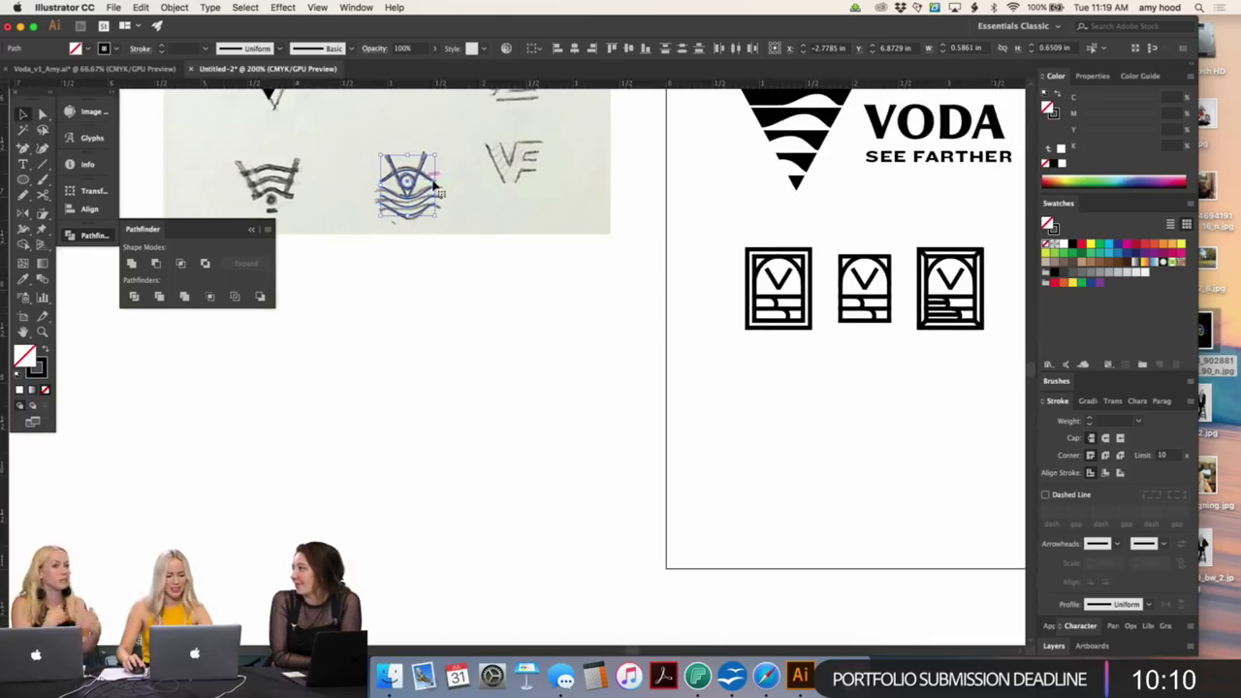
# - Move the eye drawing onto the VODA artboard below the framed V icons
pyautogui.moveTo(424, 170)
pyautogui.mouseDown()
pyautogui.moveTo(825, 465)
pyautogui.moveTo(837, 444)
pyautogui.mouseUp()
pyautogui.click(901, 430)
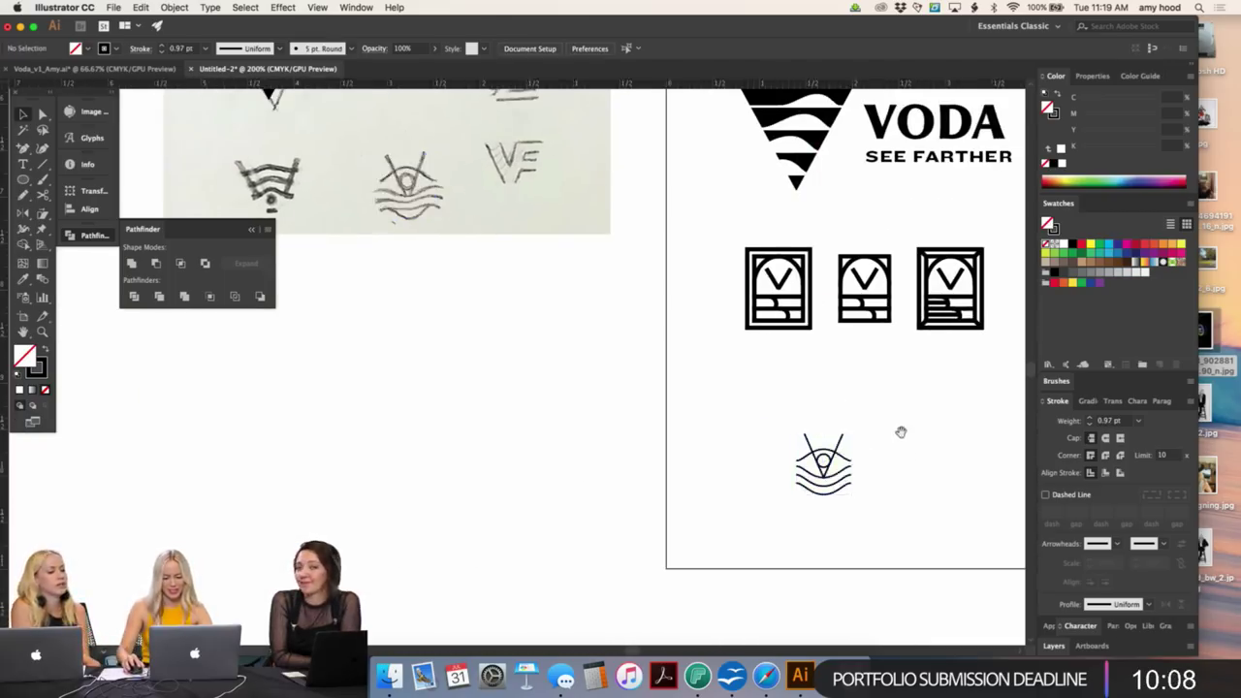
pyautogui.scroll(-2, 901, 430)
pyautogui.hscroll(4, 901, 429)
pyautogui.scroll(4, 712, 343)
pyautogui.scroll(-1, 715, 343)
pyautogui.hscroll(4, 715, 344)
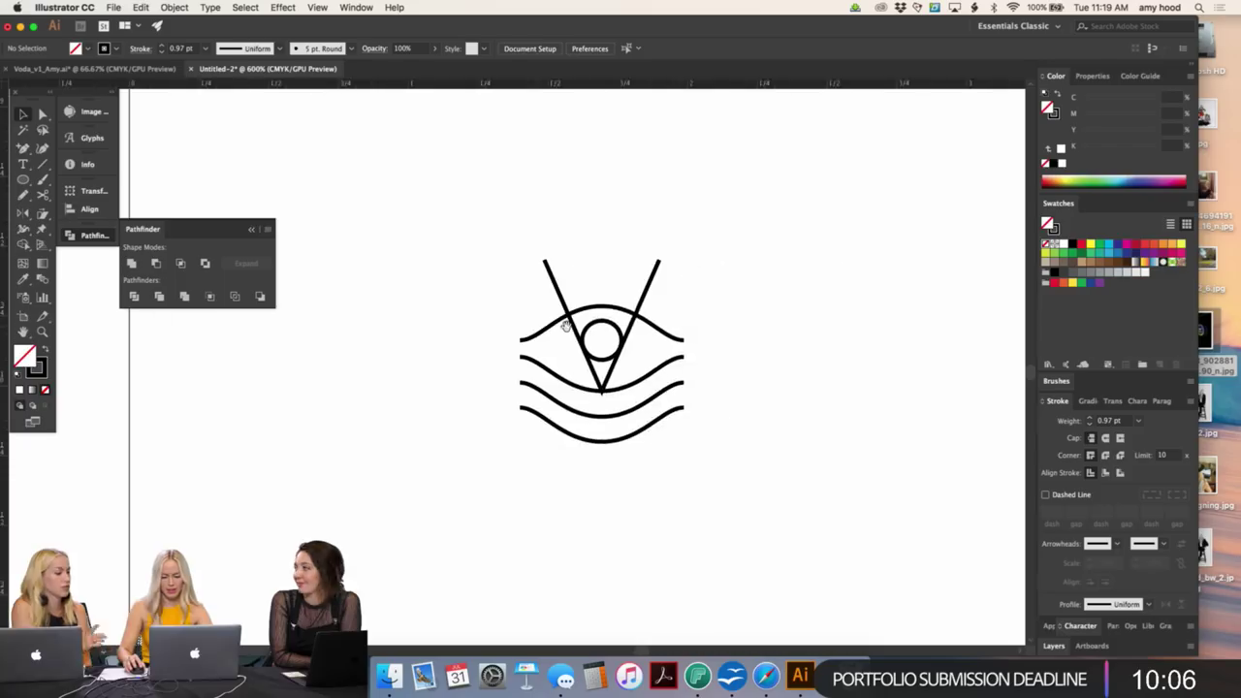
# - Copy a short segment onto the wave and place the small rectangle between the V arms
pyautogui.press('p')
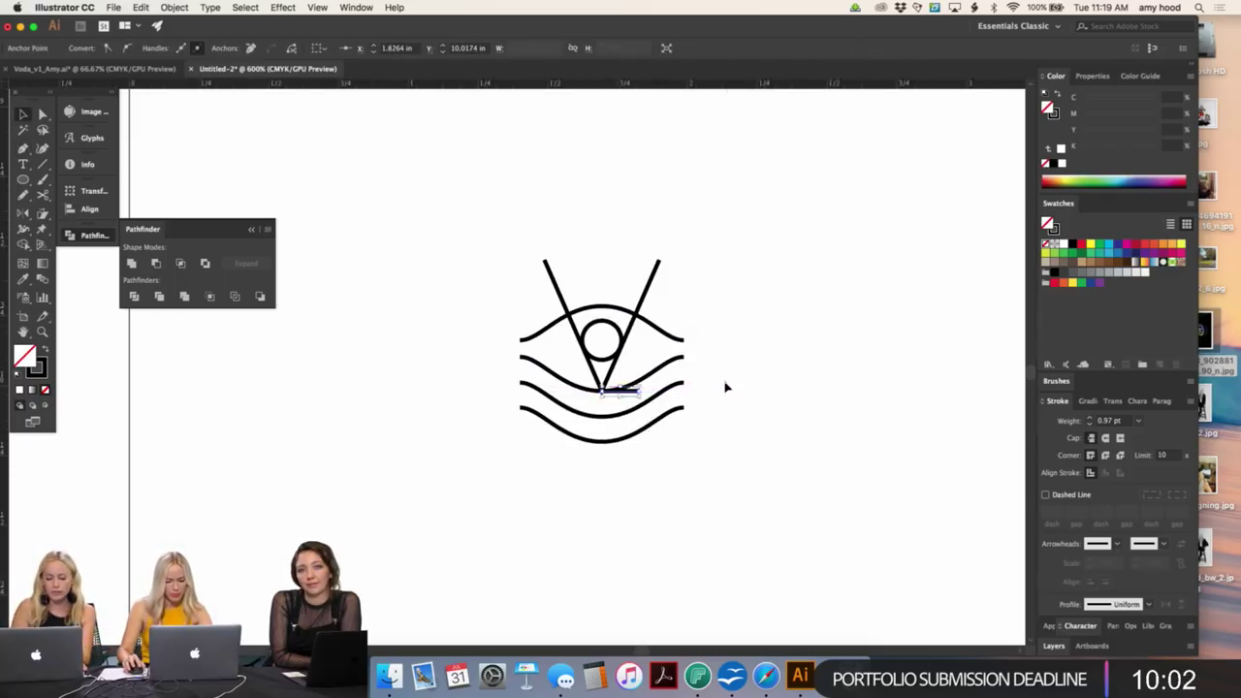
pyautogui.press('v')
pyautogui.moveTo(628, 393); pyautogui.dragTo(643, 418)
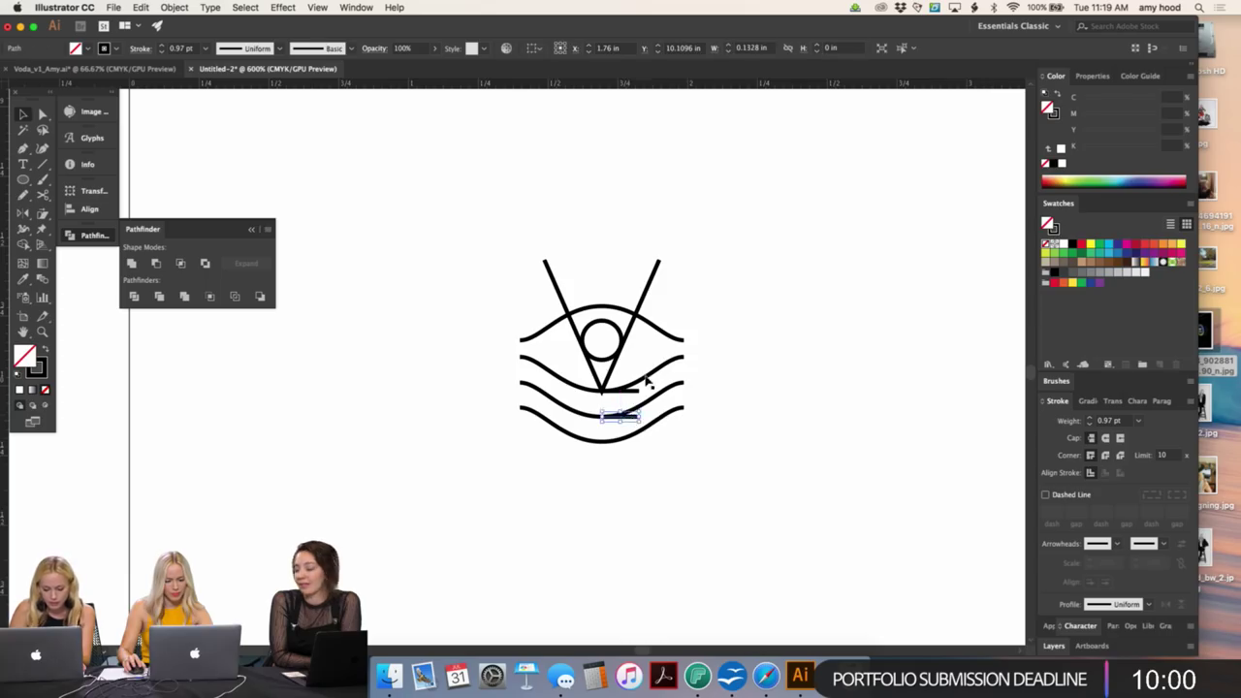
pyautogui.press('super+equal')
pyautogui.press('super+equal')
pyautogui.press('super+equal')
pyautogui.press('super+equal')
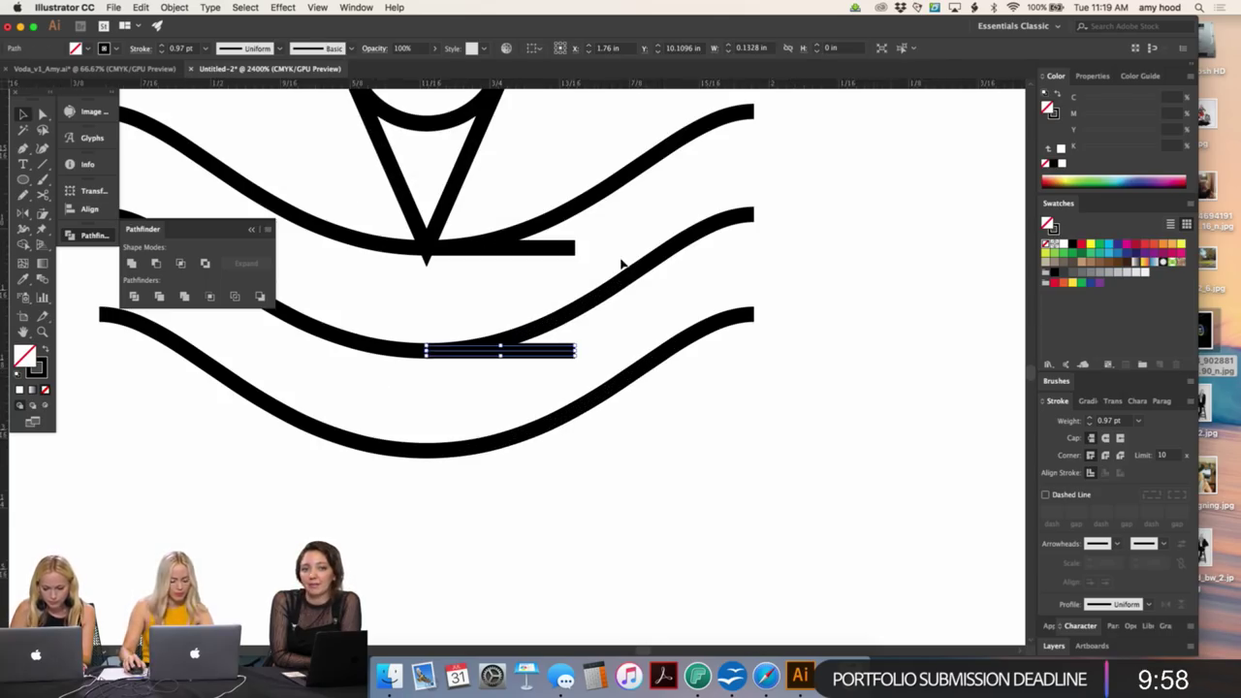
pyautogui.press('super+minus')
pyautogui.press('super+minus')
pyautogui.press('super+minus')
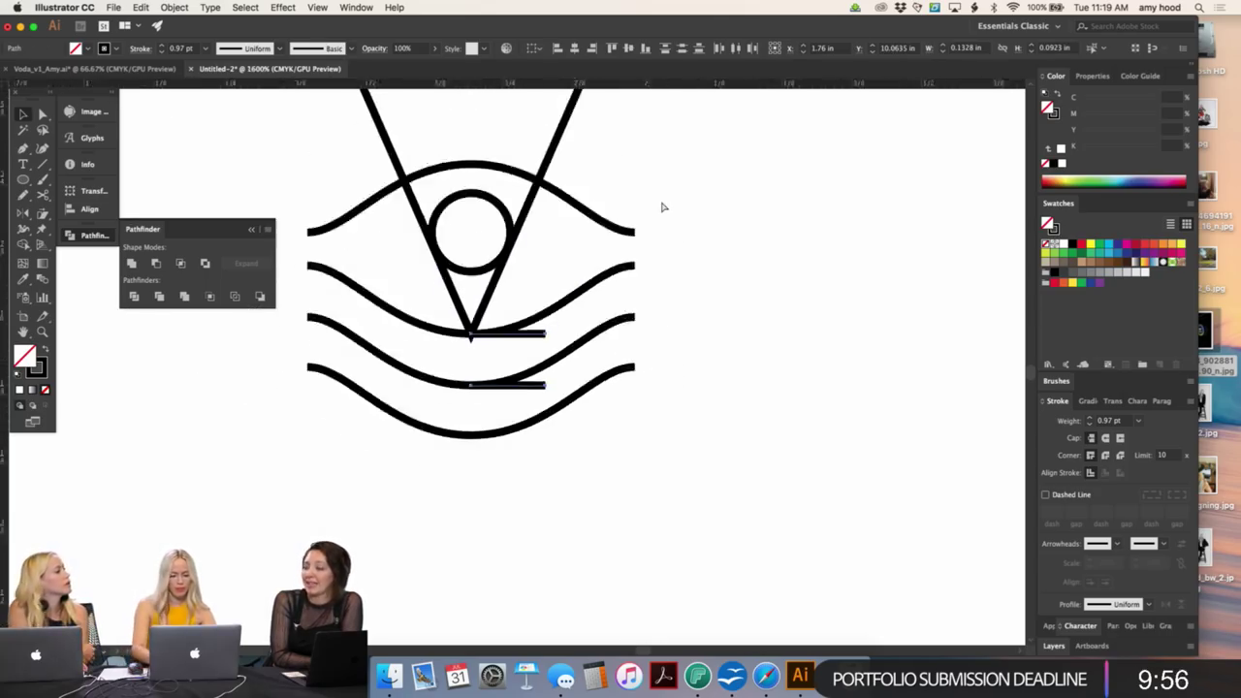
pyautogui.moveTo(529, 344); pyautogui.dragTo(504, 178)
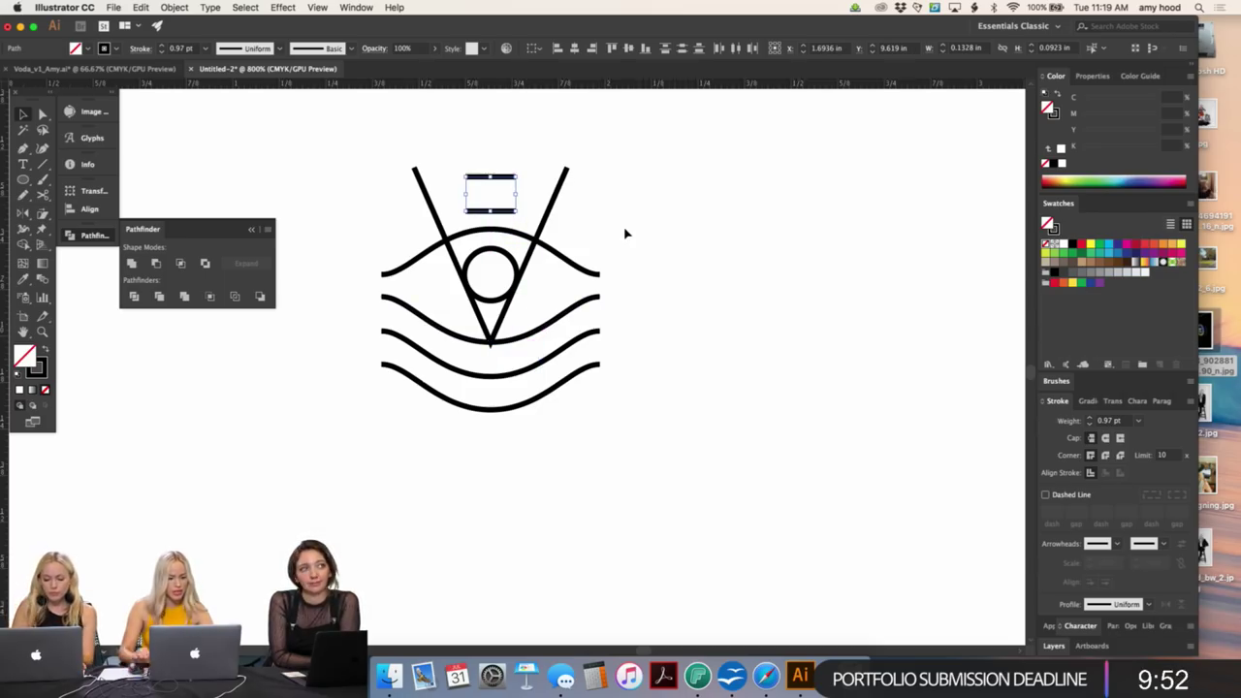
pyautogui.moveTo(625, 233); pyautogui.dragTo(729, 307)
pyautogui.press('super+plus')
pyautogui.press('super+plus')
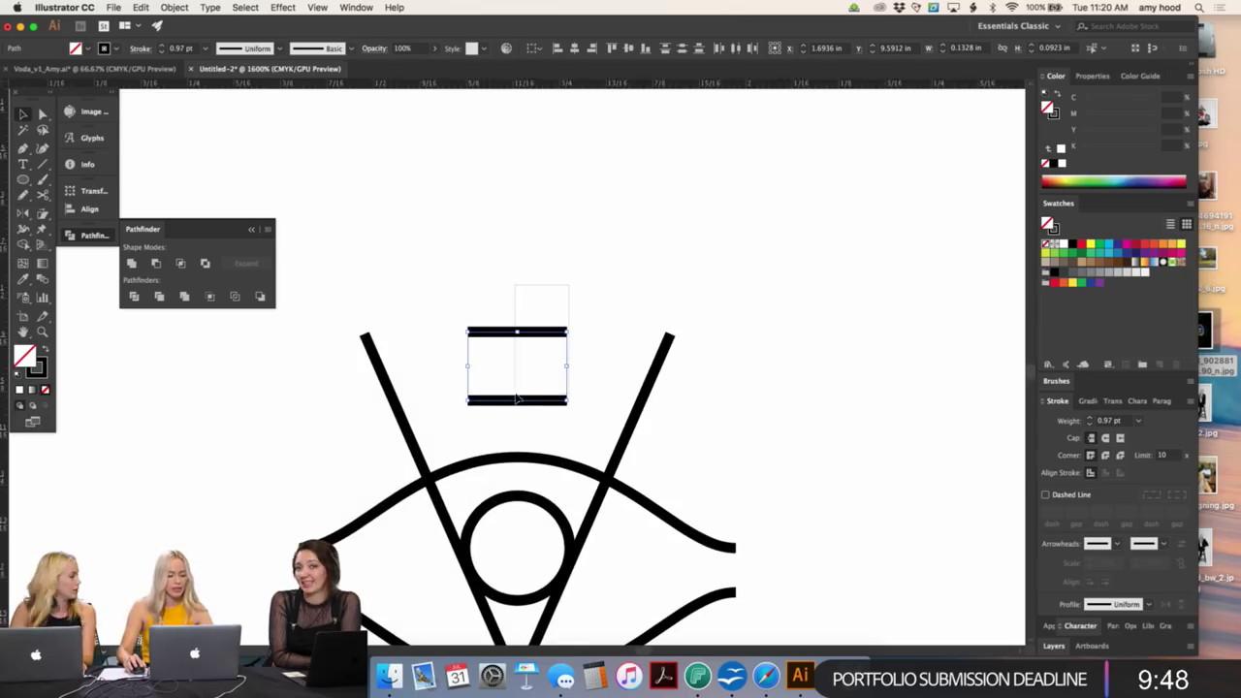
pyautogui.press('Up')
pyautogui.press('Up')
pyautogui.click(570, 366)
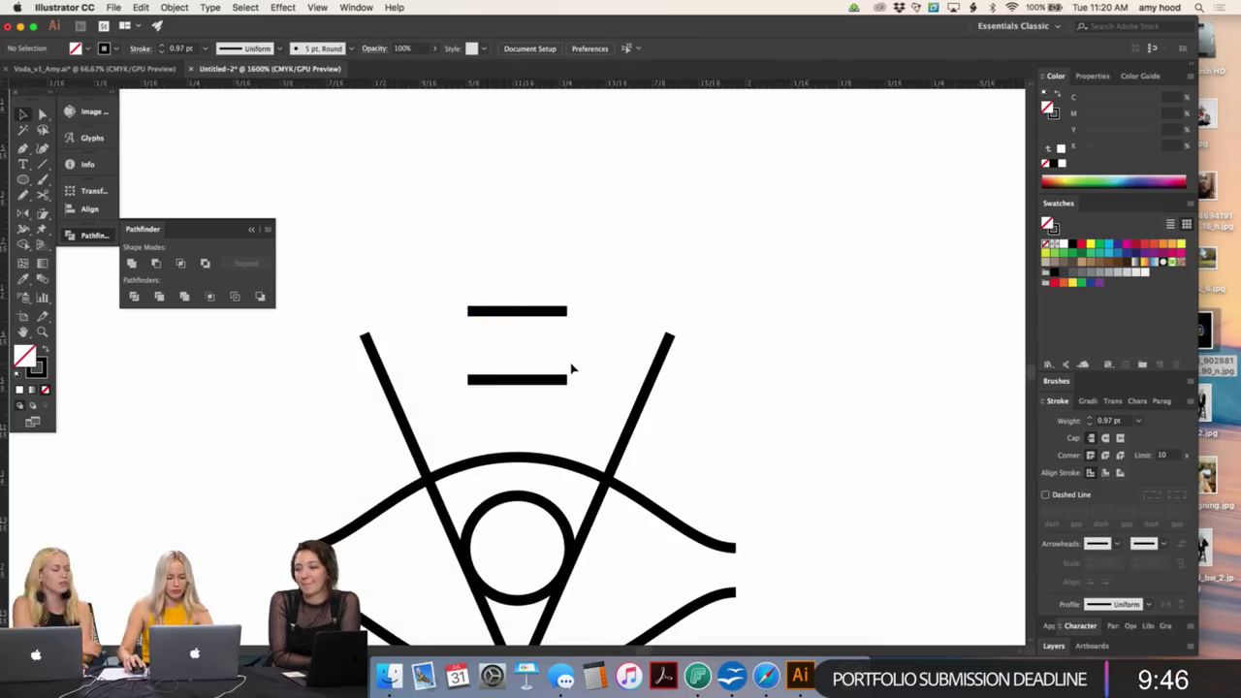
# - Duplicate the two bars to create a third bar and adjust the middle and bottom bars
pyautogui.moveTo(527, 379)
pyautogui.mouseDown()
pyautogui.moveTo(526, 457)
pyautogui.moveTo(526, 379)
pyautogui.mouseUp()
pyautogui.keyDown('shift'); pyautogui.click(533, 312); pyautogui.keyUp('shift')
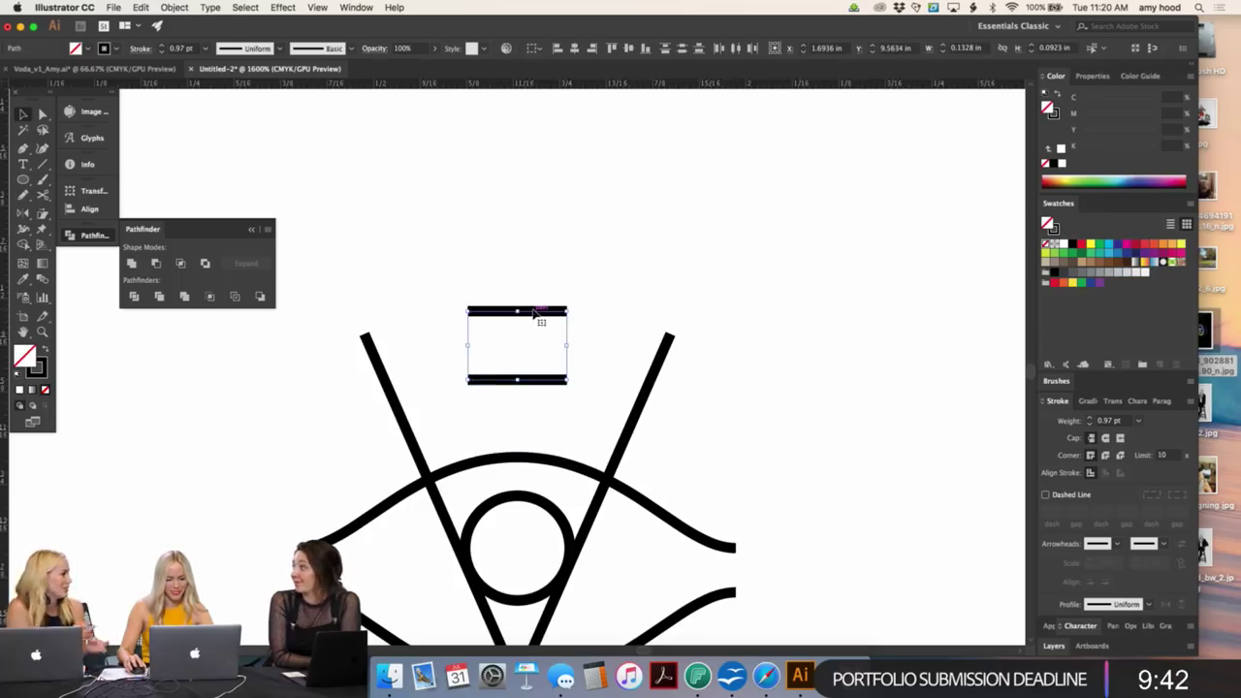
pyautogui.moveTo(535, 320); pyautogui.dragTo(536, 391)
pyautogui.click(527, 437)
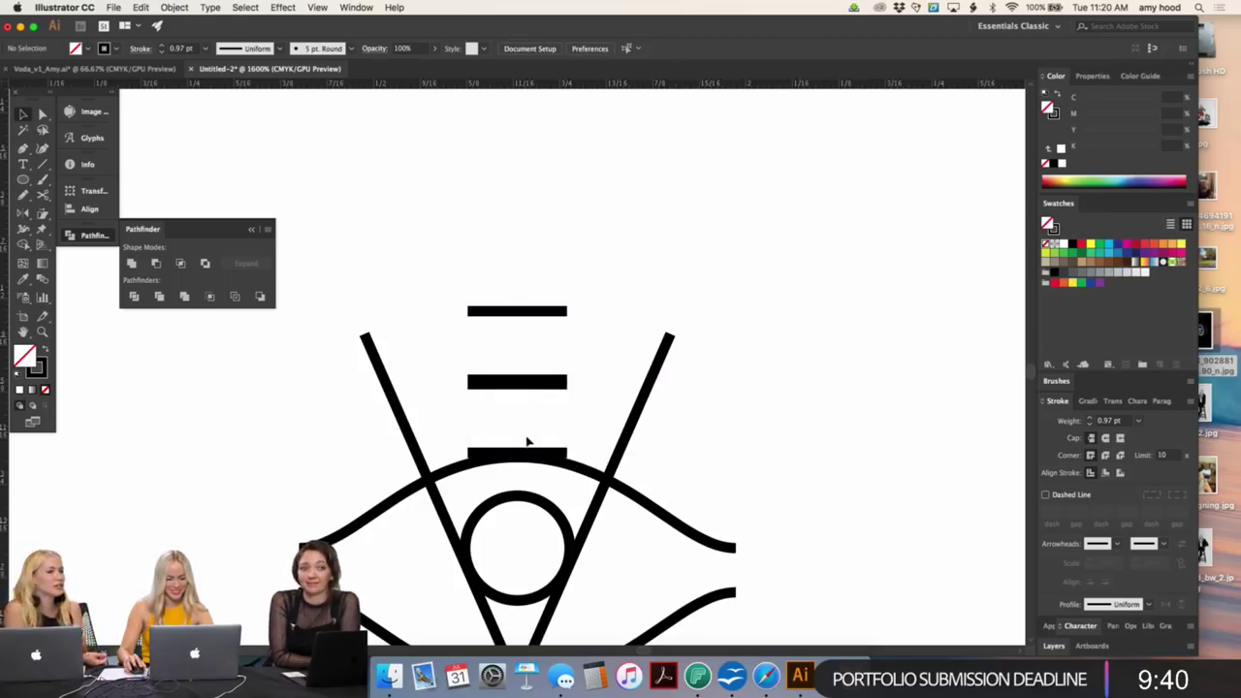
pyautogui.click(544, 386)
pyautogui.scroll(2, 540, 392)
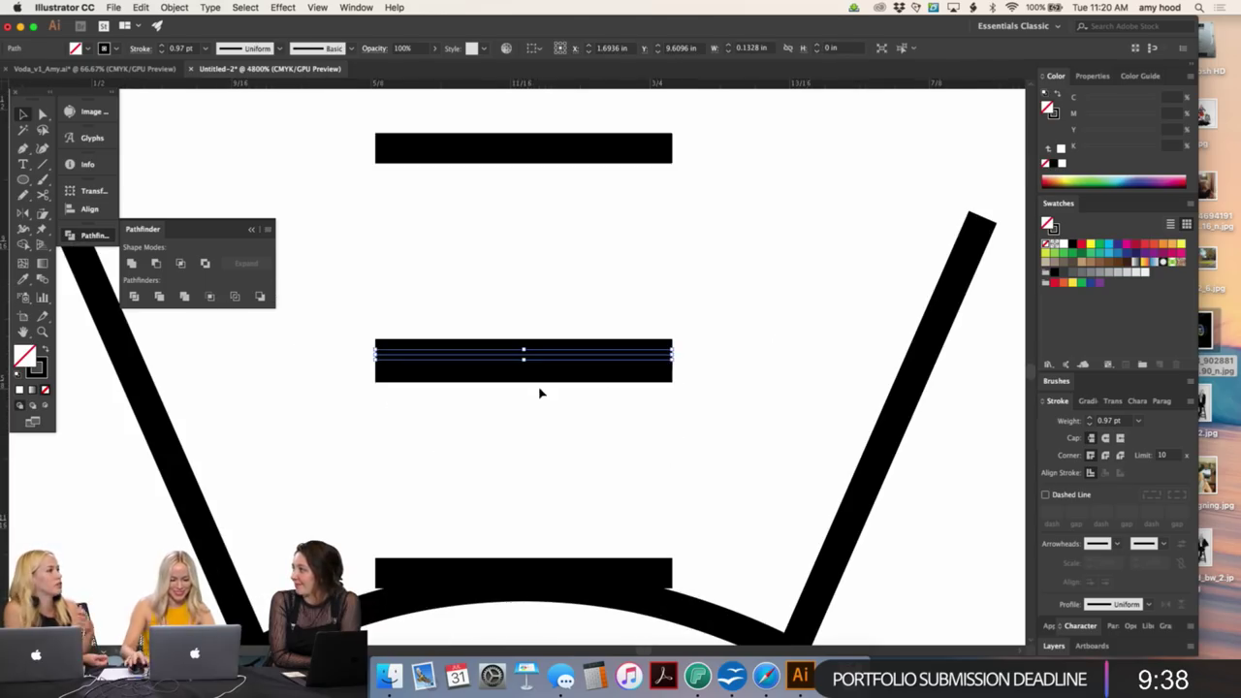
pyautogui.moveTo(548, 352); pyautogui.dragTo(545, 369)
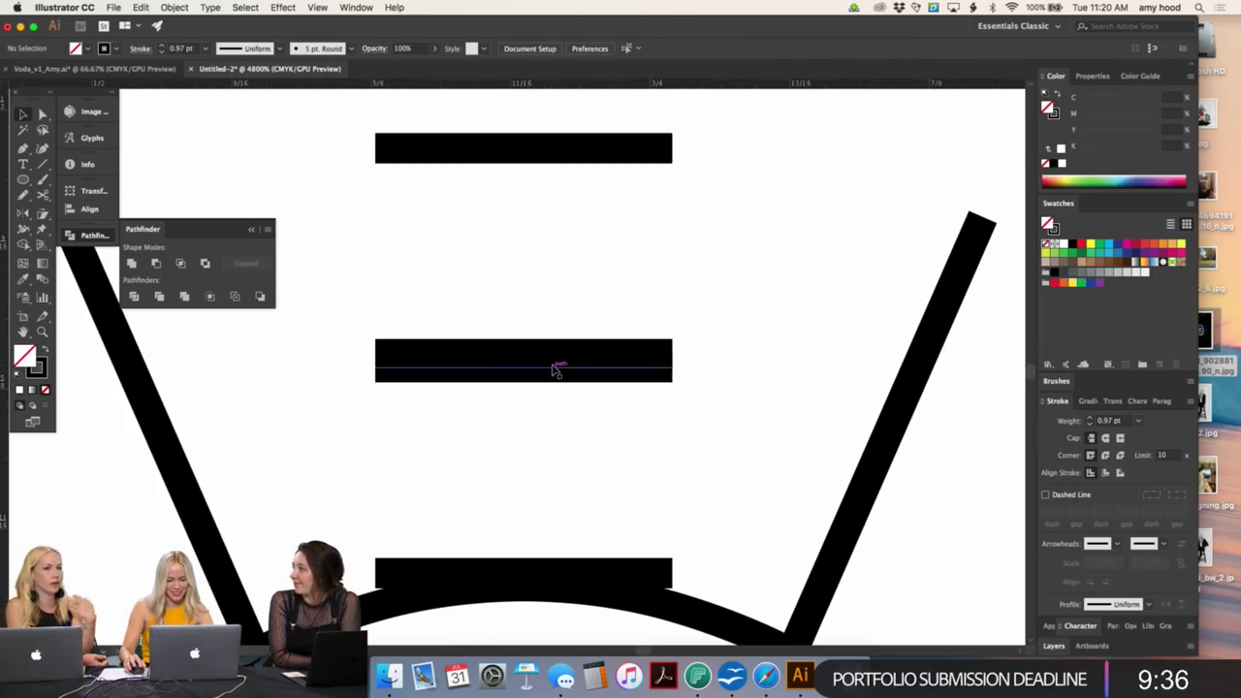
pyautogui.keyDown('shift'); pyautogui.click(625, 574); pyautogui.keyUp('shift')
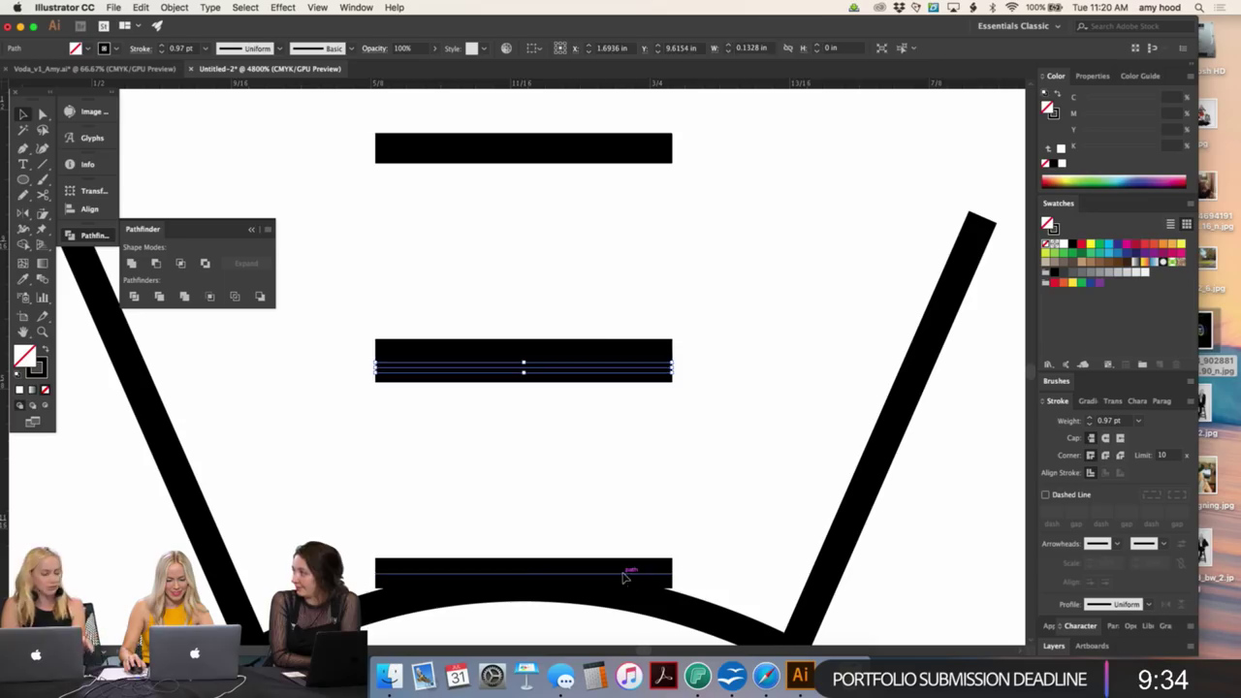
pyautogui.moveTo(601, 368)
pyautogui.mouseDown()
pyautogui.moveTo(599, 392)
pyautogui.moveTo(622, 358)
pyautogui.mouseUp()
pyautogui.press('super+shift+a')
# - Reposition the three bars so they sit evenly spaced
pyautogui.click(623, 361)
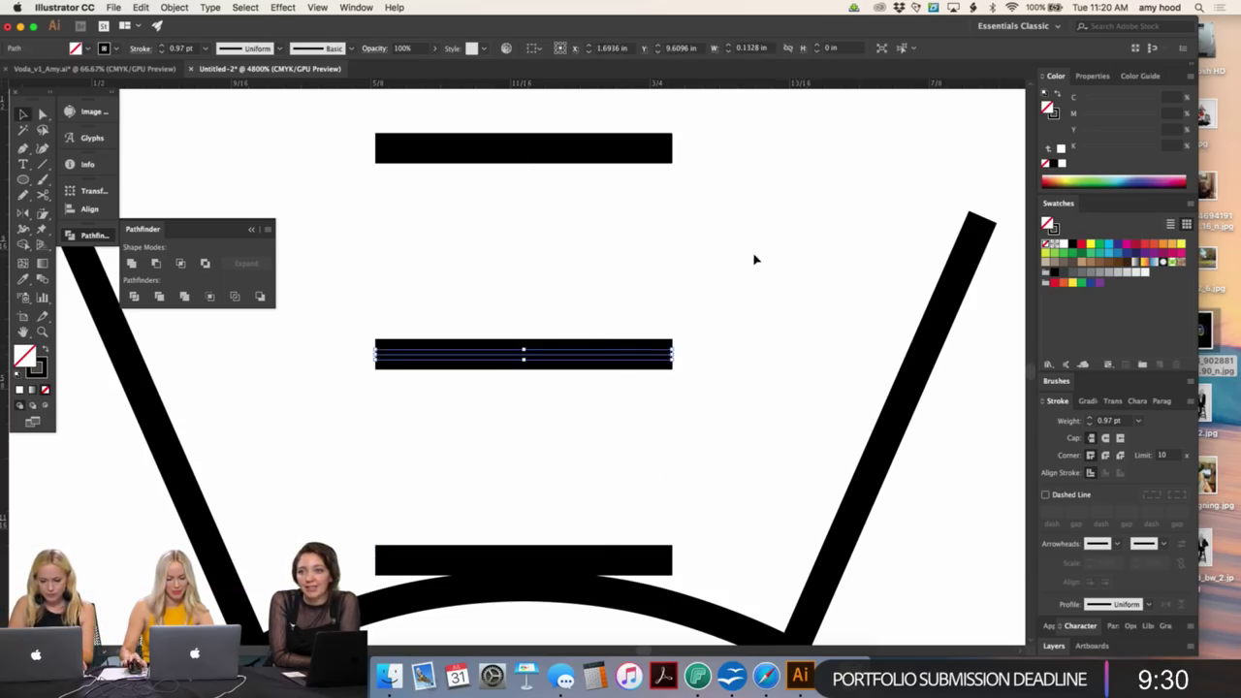
pyautogui.click(754, 257)
pyautogui.moveTo(748, 114); pyautogui.dragTo(489, 537)
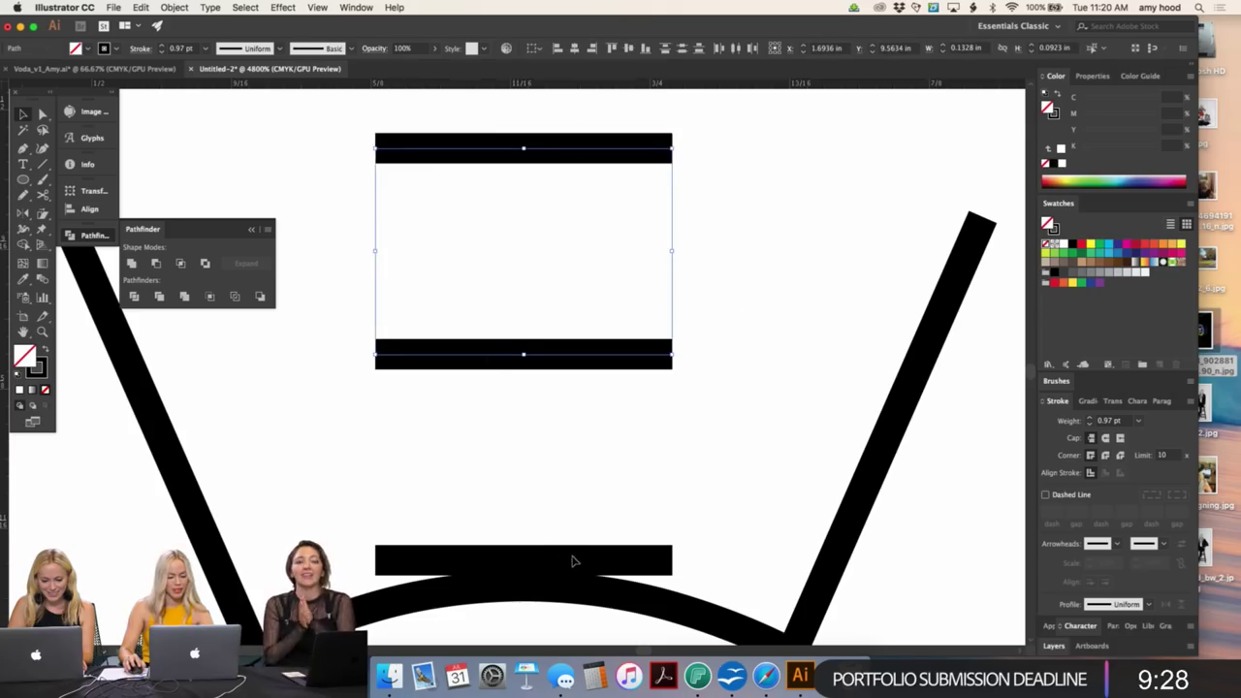
pyautogui.keyDown('shift'); pyautogui.click(585, 563); pyautogui.keyUp('shift')
pyautogui.moveTo(609, 568)
pyautogui.mouseDown()
pyautogui.moveTo(605, 542)
pyautogui.moveTo(602, 568)
pyautogui.mouseUp()
pyautogui.click(716, 458)
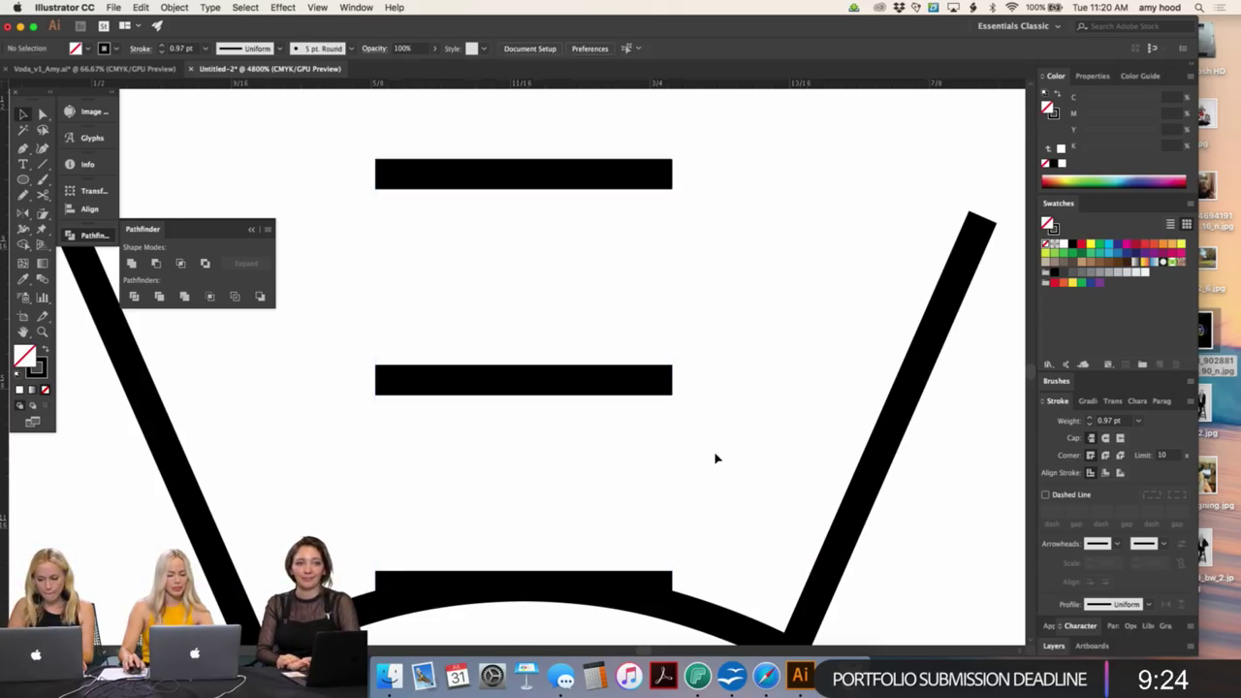
# - Delete the lowest short bar above the circle
pyautogui.press('super+minus')
pyautogui.press('super+minus')
pyautogui.press('super+minus')
pyautogui.press('super+minus')
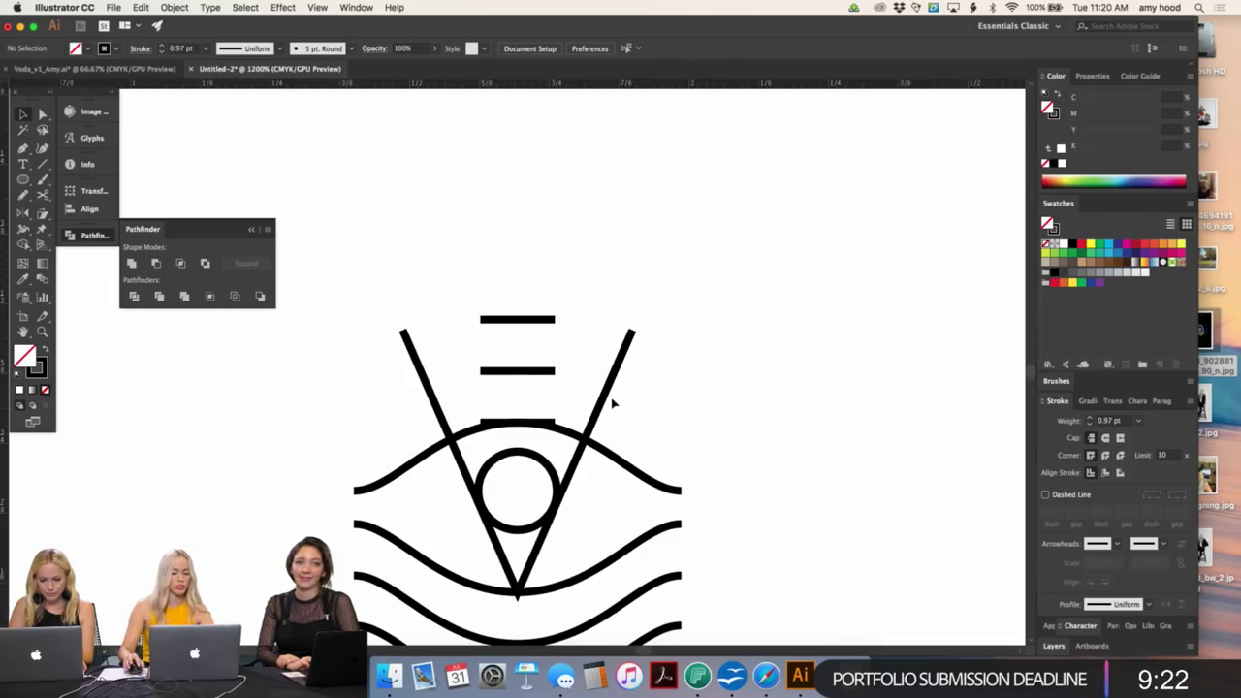
pyautogui.click(538, 424)
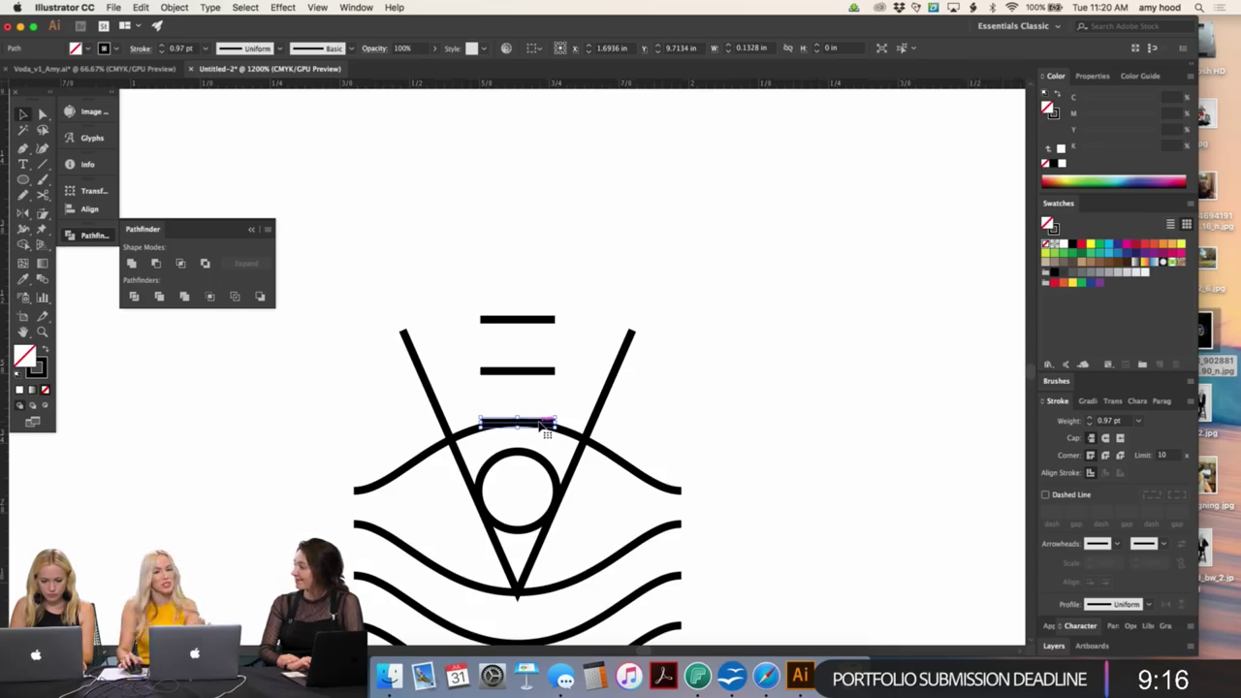
pyautogui.press('Delete')
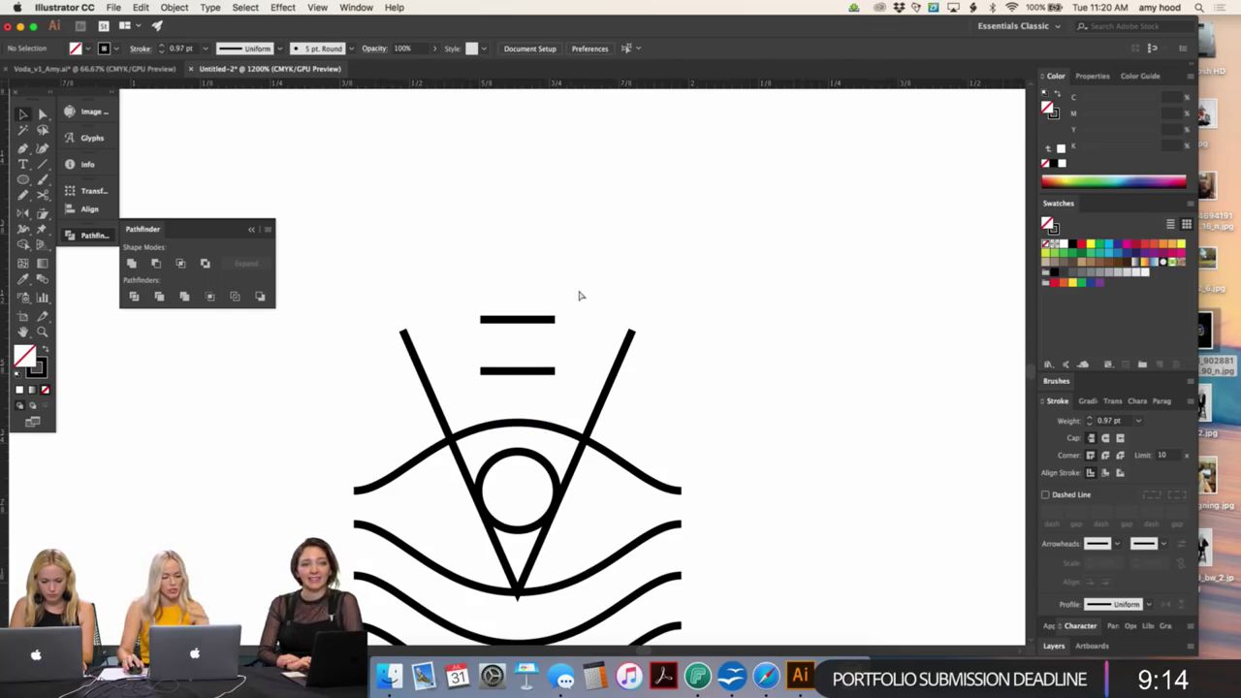
# - Extend the two remaining bars further left by nudging their left anchor points
pyautogui.press('a')
pyautogui.moveTo(576, 294); pyautogui.dragTo(548, 397)
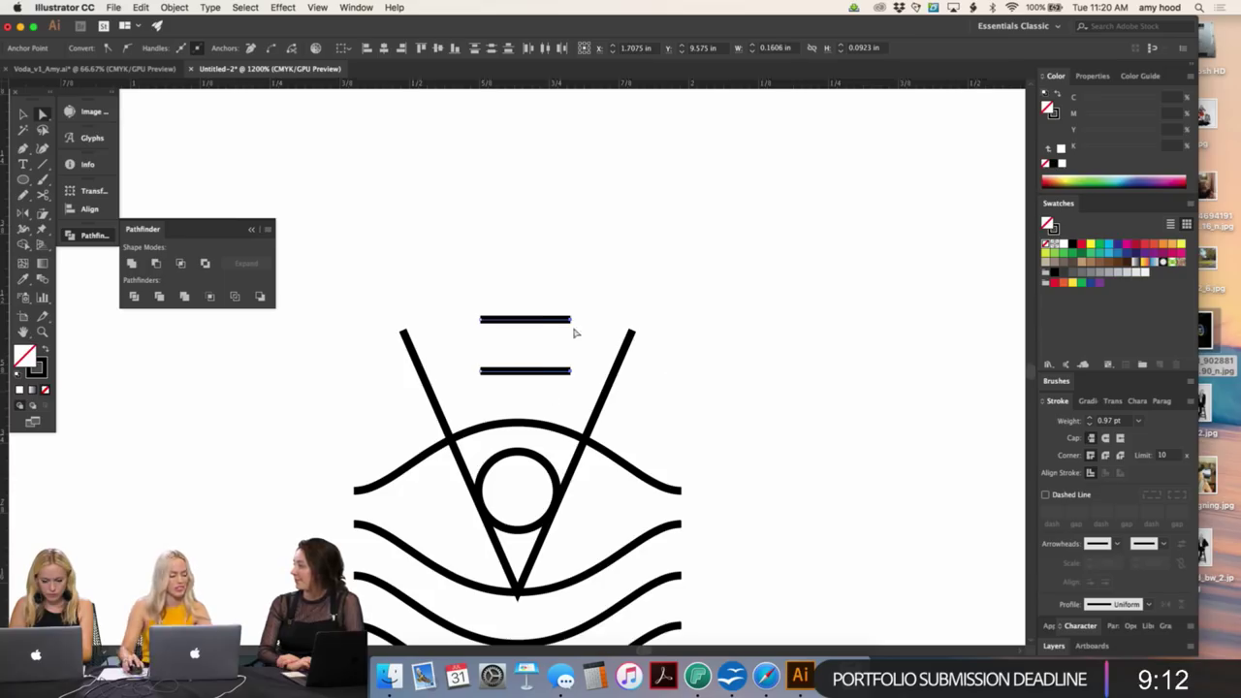
pyautogui.moveTo(504, 290); pyautogui.dragTo(468, 395)
pyautogui.press('Left')
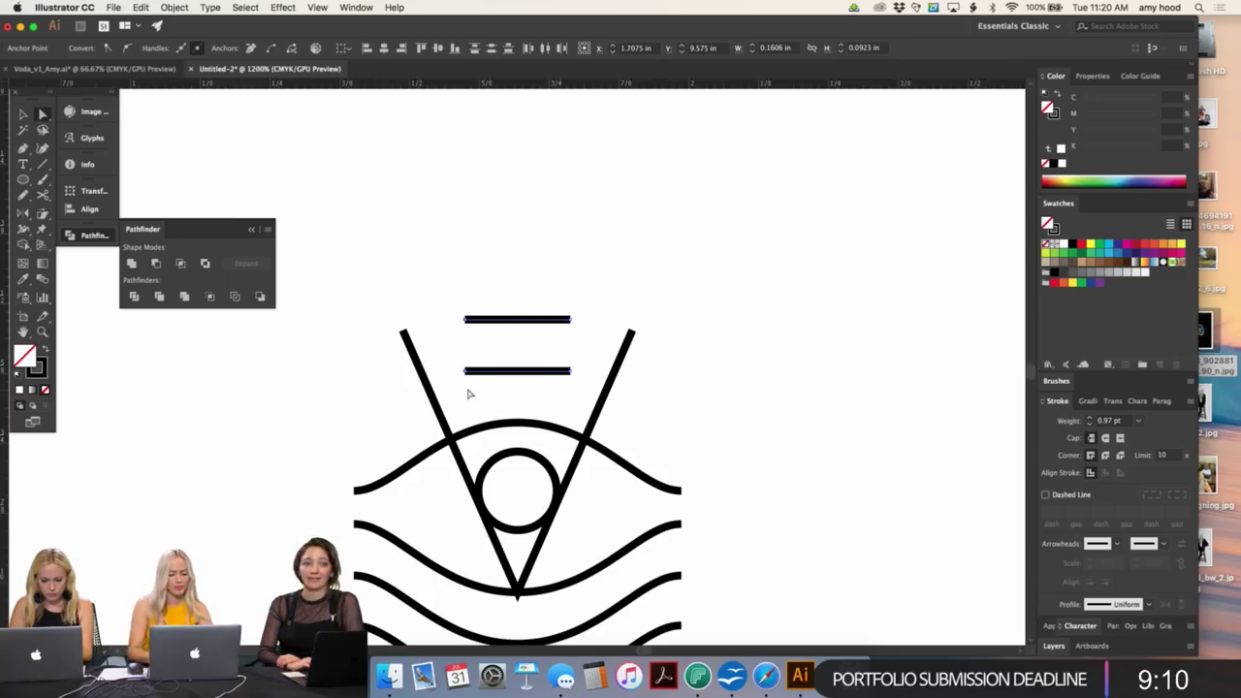
pyautogui.press('v')
pyautogui.click(579, 230)
pyautogui.press('super+minus')
pyautogui.press('super+minus')
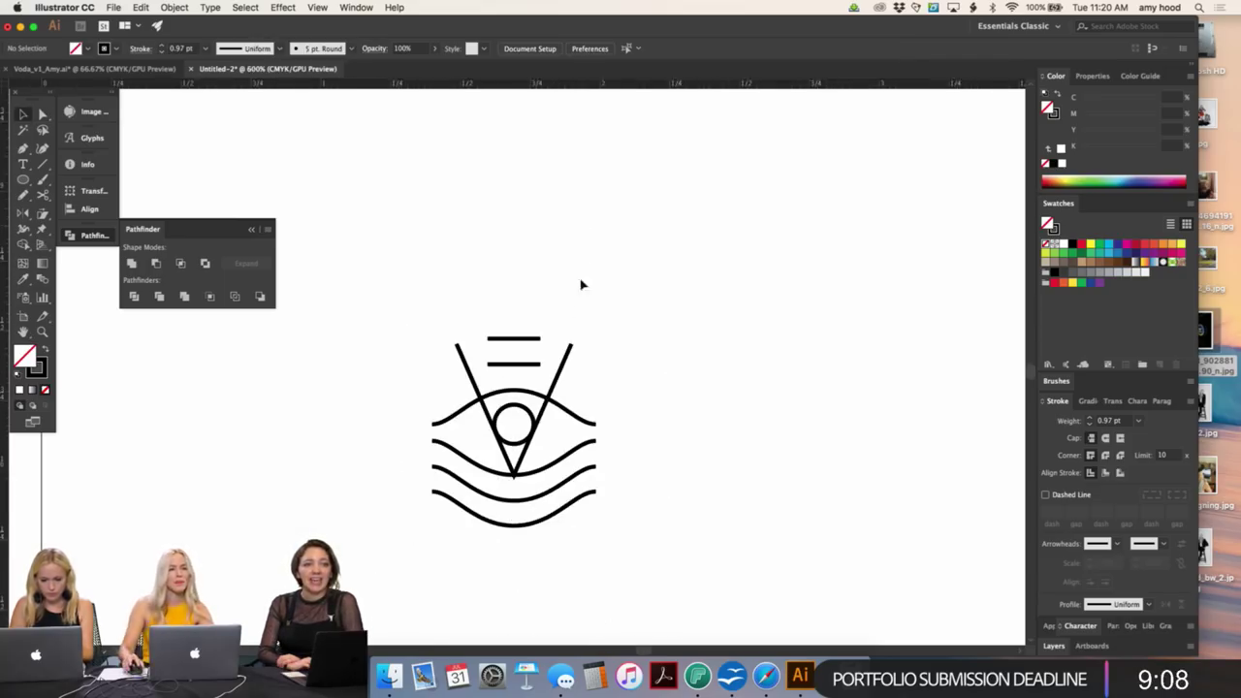
# - Select the whole eye icon below the framed V icons
pyautogui.scroll(-2, 582, 284)
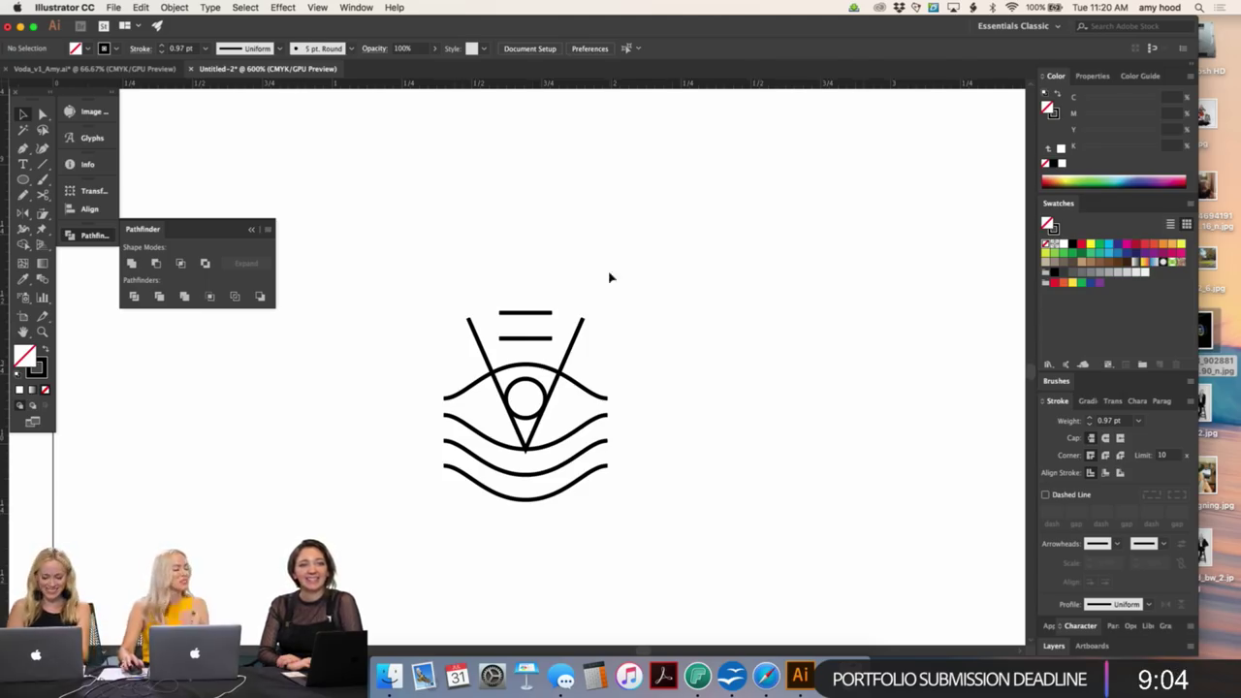
pyautogui.click(536, 346)
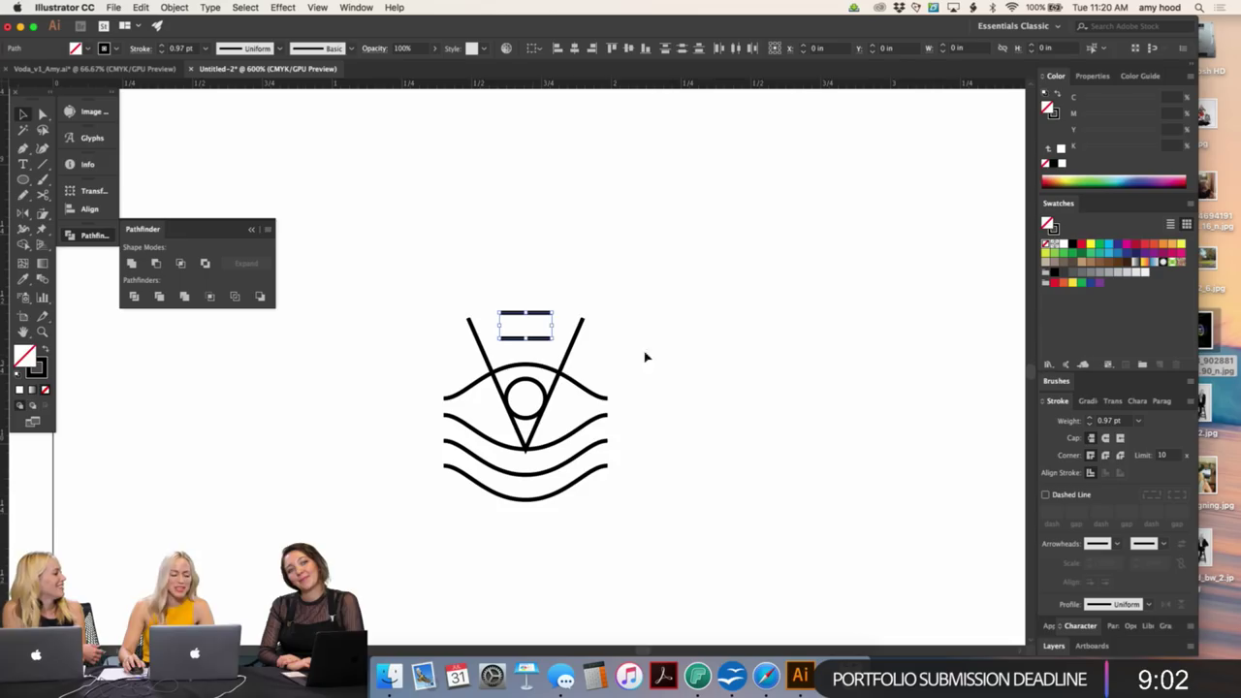
pyautogui.click(705, 358)
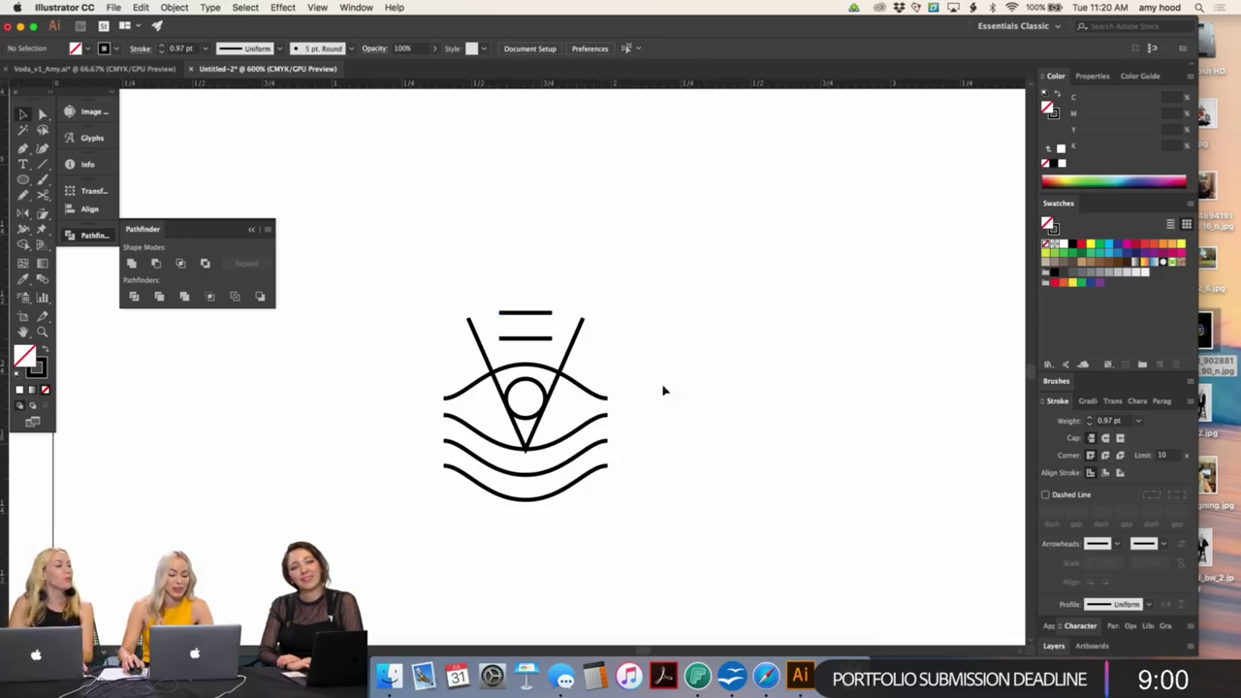
pyautogui.press('super+minus')
pyautogui.moveTo(643, 404); pyautogui.dragTo(709, 460)
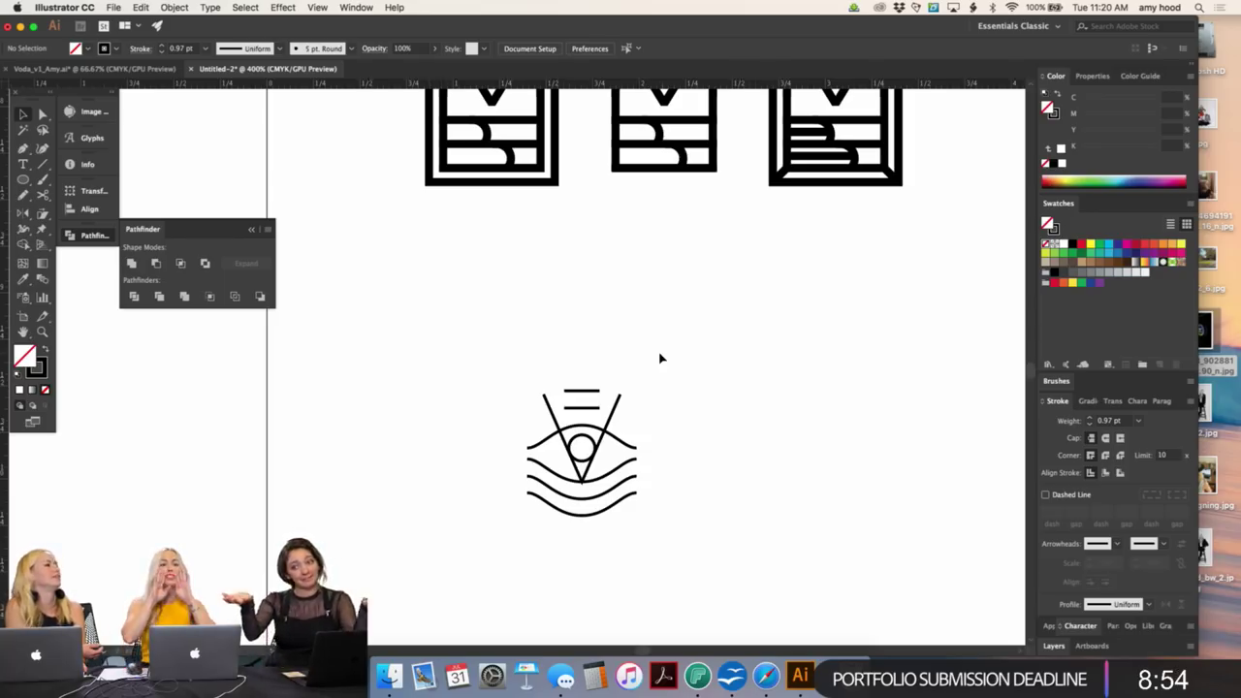
pyautogui.moveTo(659, 359); pyautogui.dragTo(557, 527)
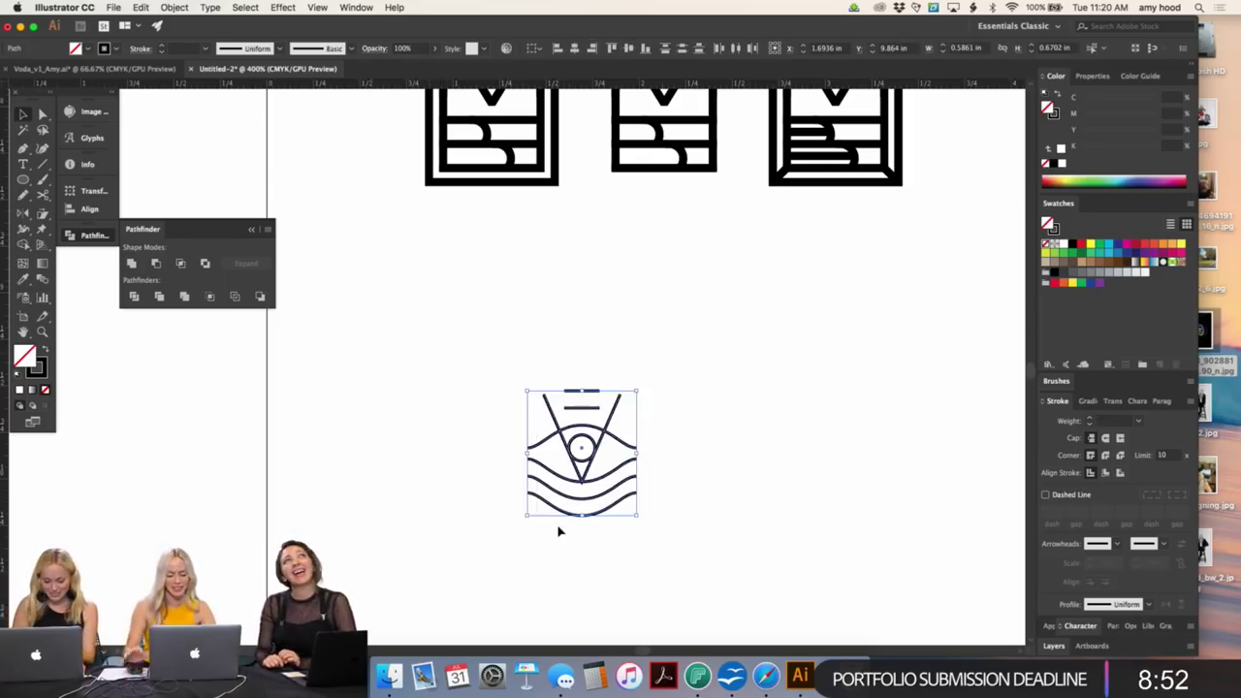
pyautogui.press('super+minus')
pyautogui.press('super+minus')
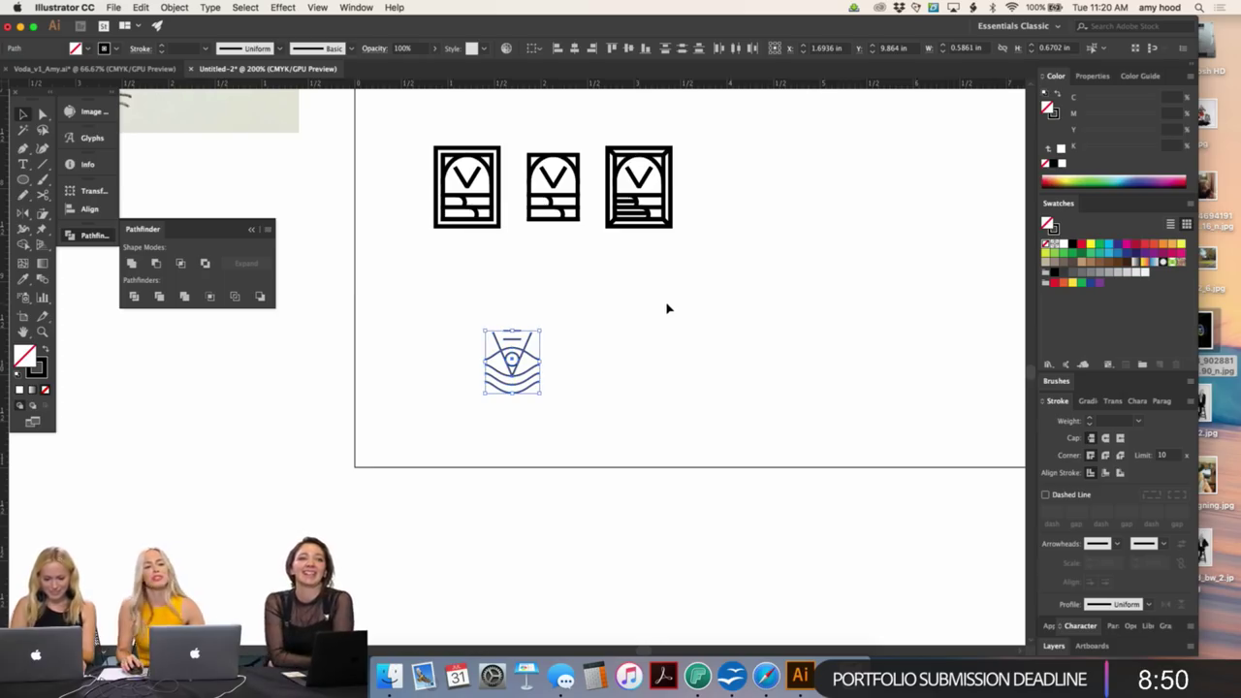
pyautogui.click(604, 327)
pyautogui.moveTo(582, 314); pyautogui.dragTo(418, 445)
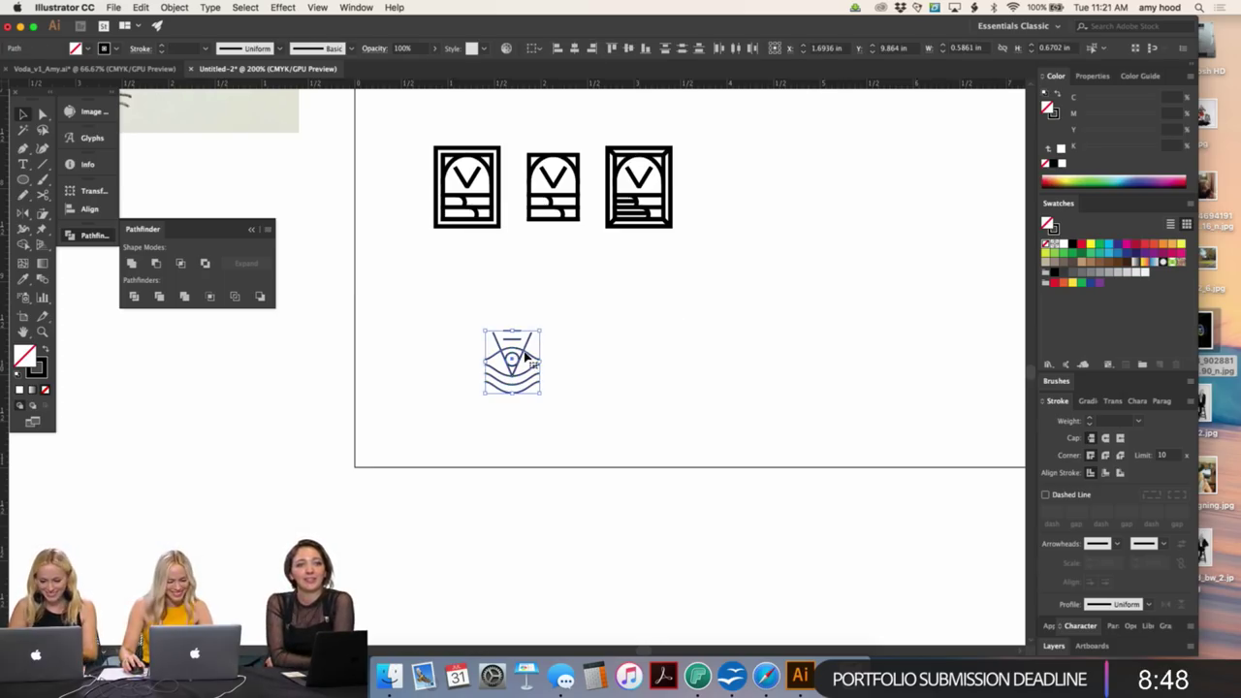
# - Duplicate the eye icon to the right and give the copy a 2 pt stroke
pyautogui.moveTo(522, 357); pyautogui.dragTo(635, 358)
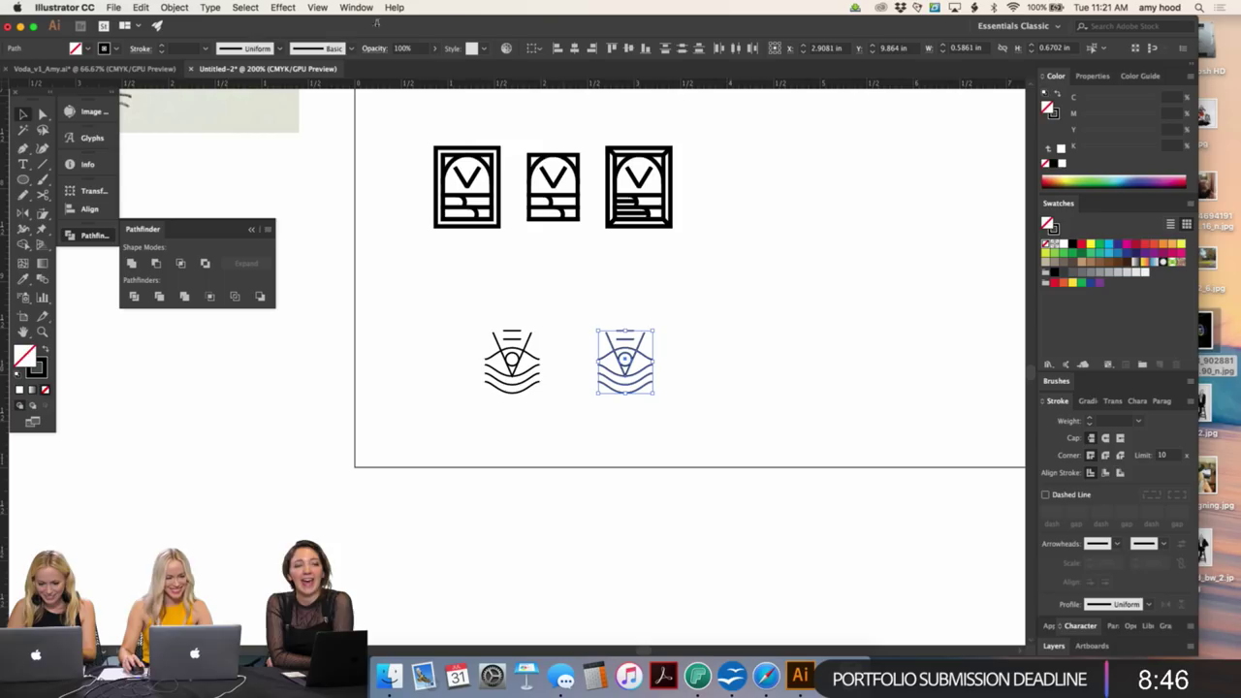
pyautogui.click(180, 48)
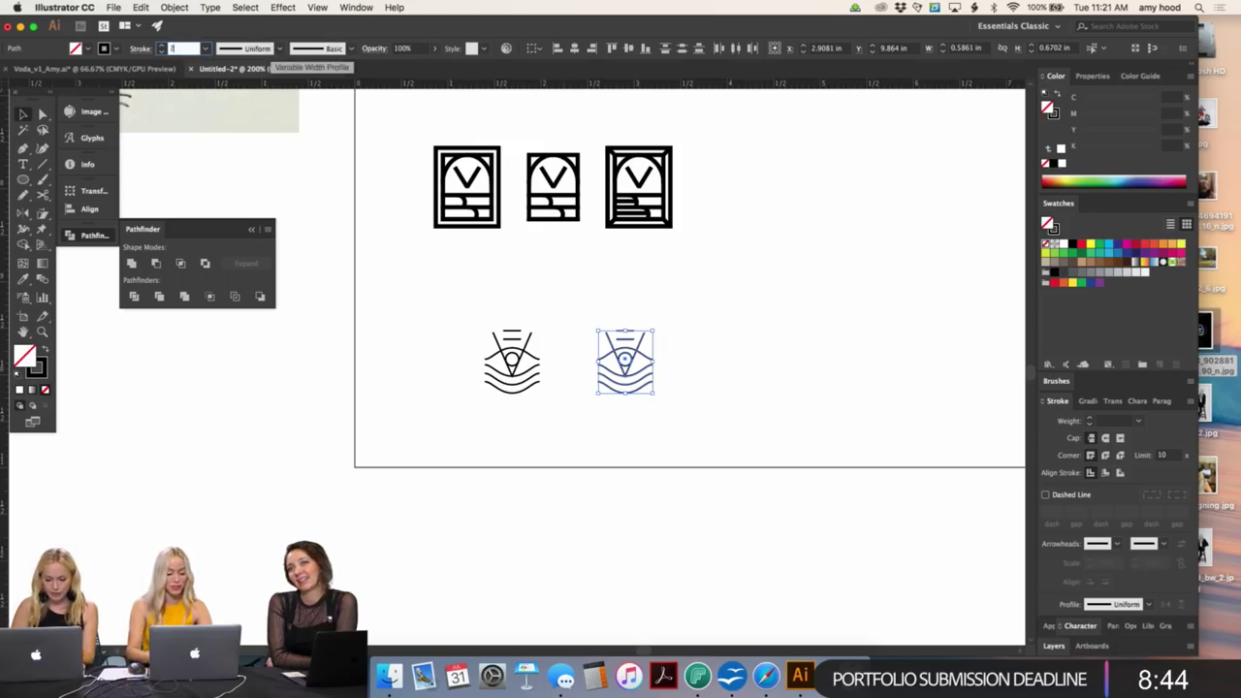
pyautogui.write('2')
pyautogui.press('Return')
pyautogui.click(719, 355)
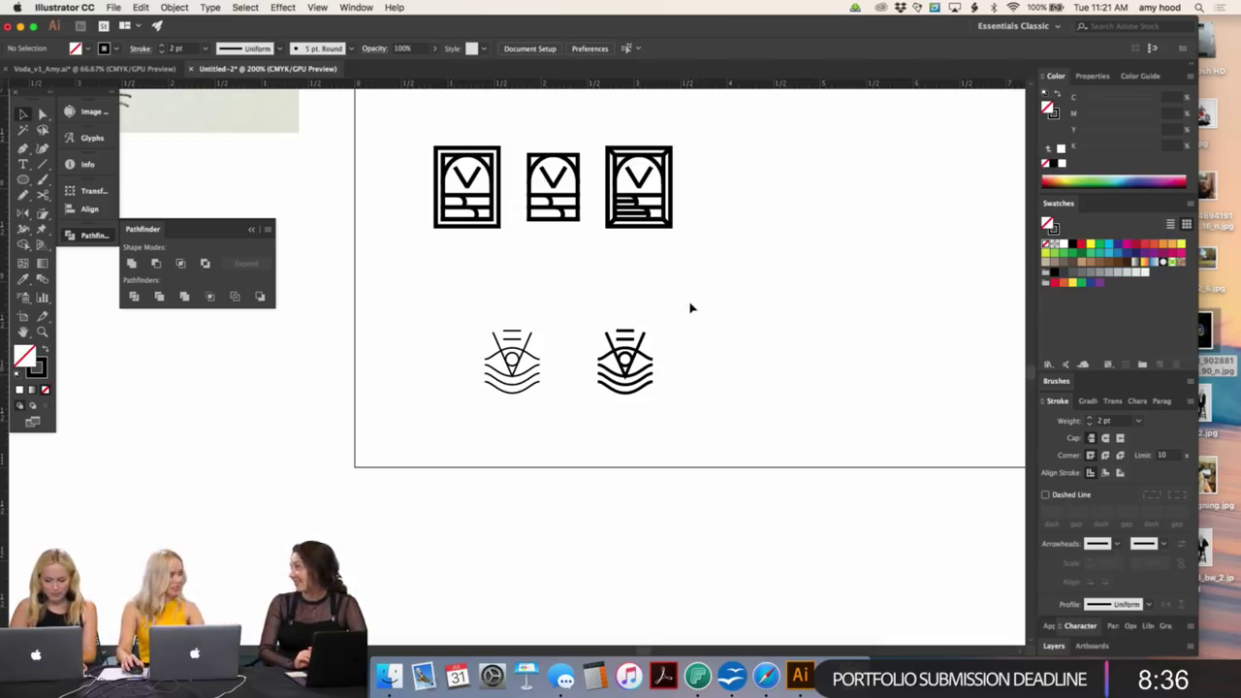
# - Try an extra copy of the bold icon, delete it, and compare the two icons
pyautogui.click(611, 367)
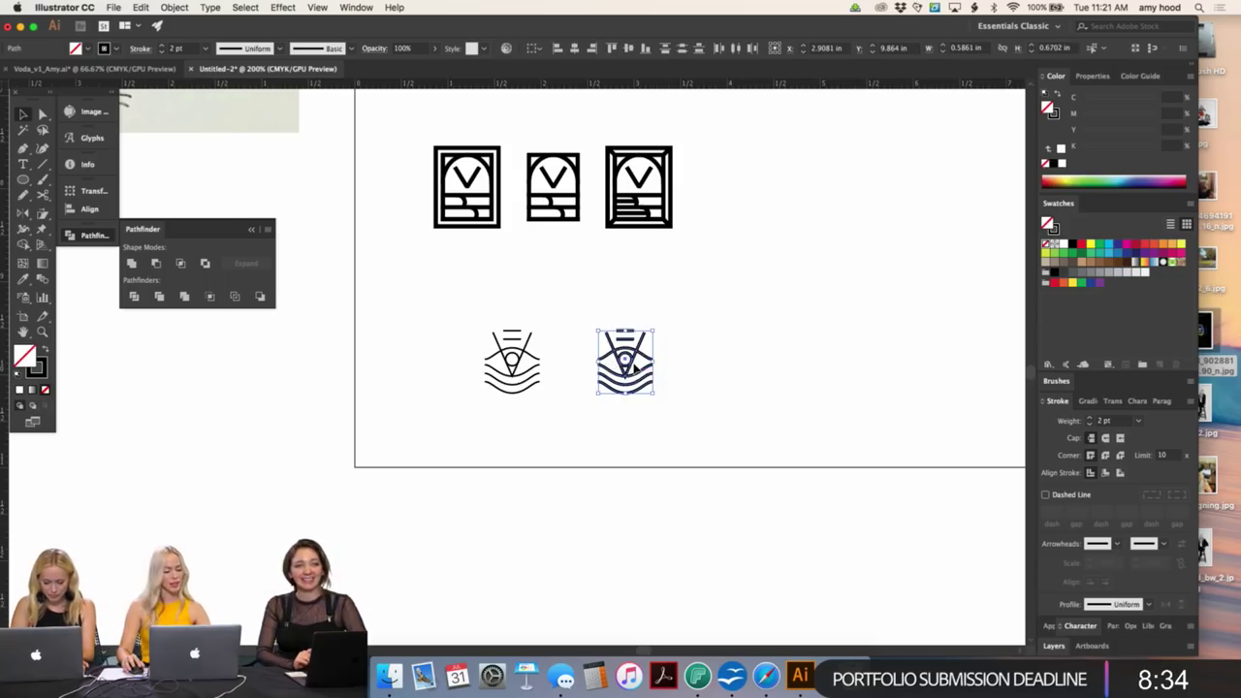
pyautogui.moveTo(642, 363); pyautogui.dragTo(713, 360)
pyautogui.press('BackSpace')
pyautogui.press('super+equal')
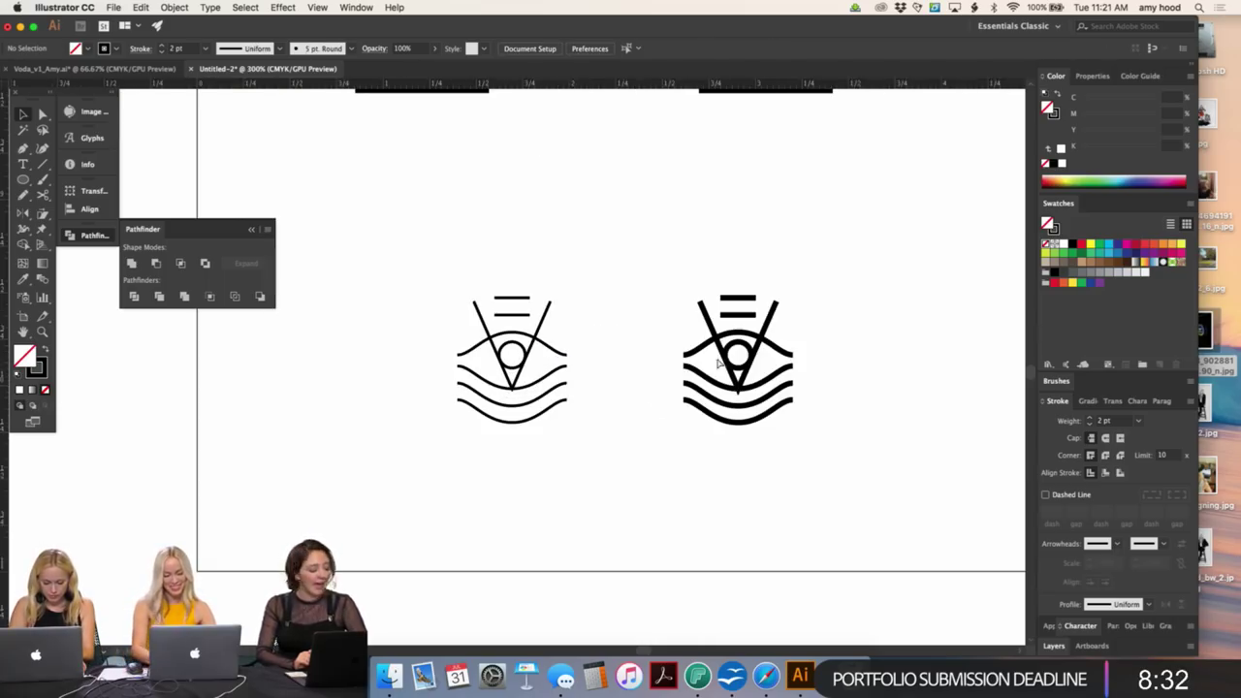
pyautogui.scroll(-3, 691, 365)
pyautogui.moveTo(813, 195); pyautogui.dragTo(667, 412)
pyautogui.click(826, 320)
pyautogui.press('super+minus')
# - Copy the VODA word from beside the triangle logo next to the bolder eye icon
pyautogui.scroll(4, 821, 413)
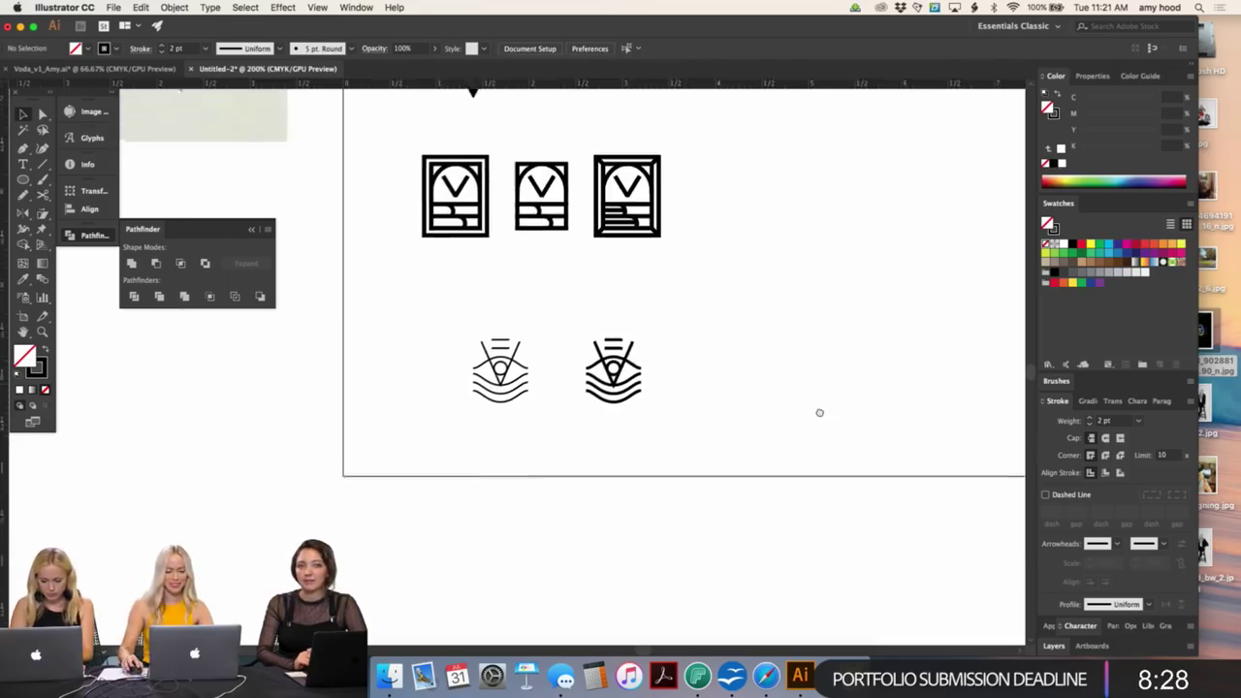
pyautogui.press('super+minus')
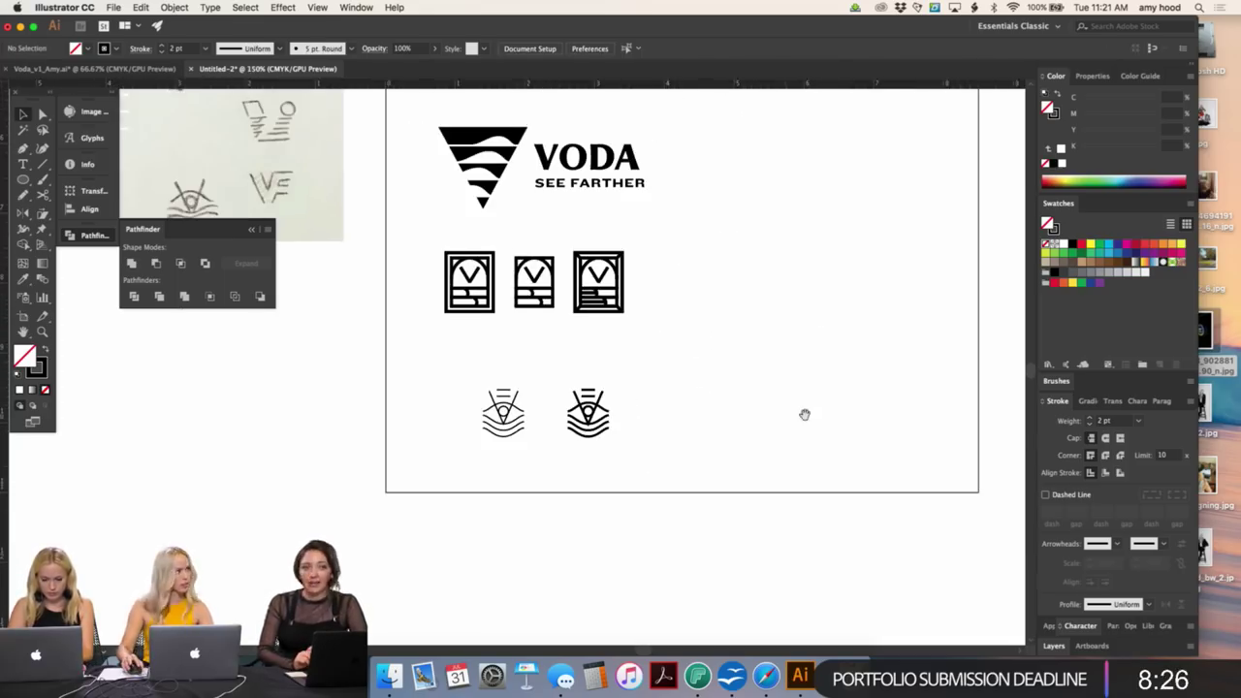
pyautogui.scroll(5, 805, 415)
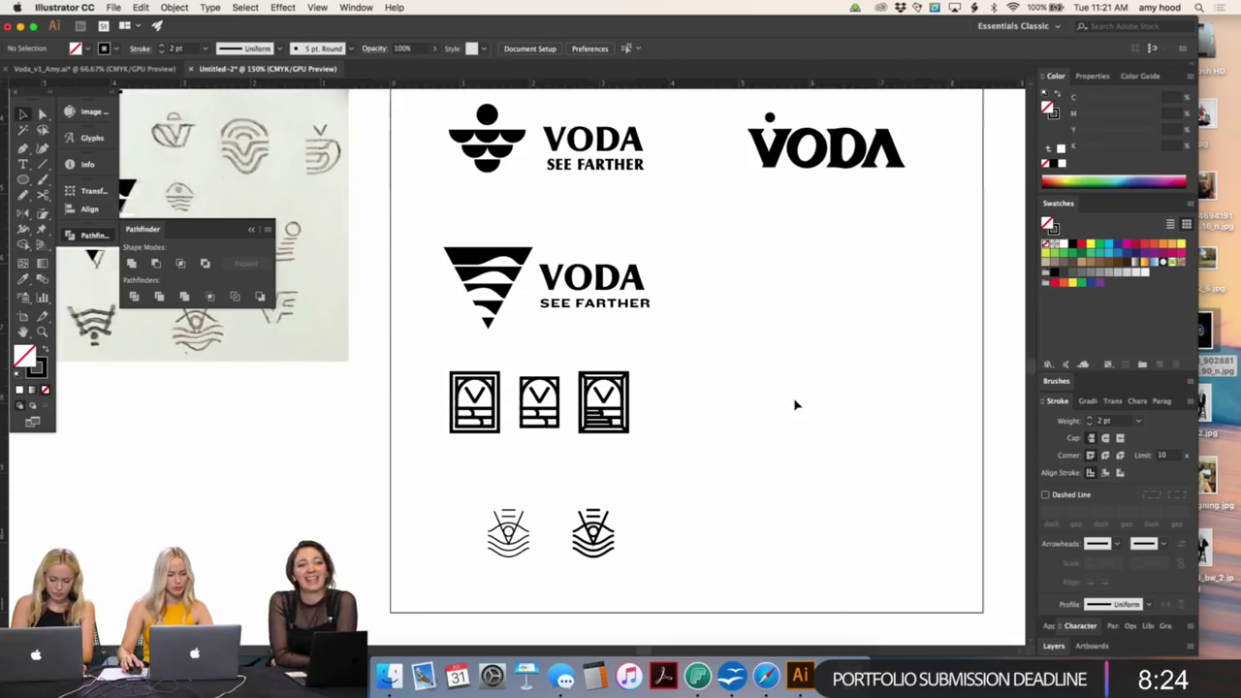
pyautogui.scroll(-2, 757, 436)
pyautogui.hscroll(-2, 756, 437)
pyautogui.moveTo(679, 451); pyautogui.dragTo(594, 542)
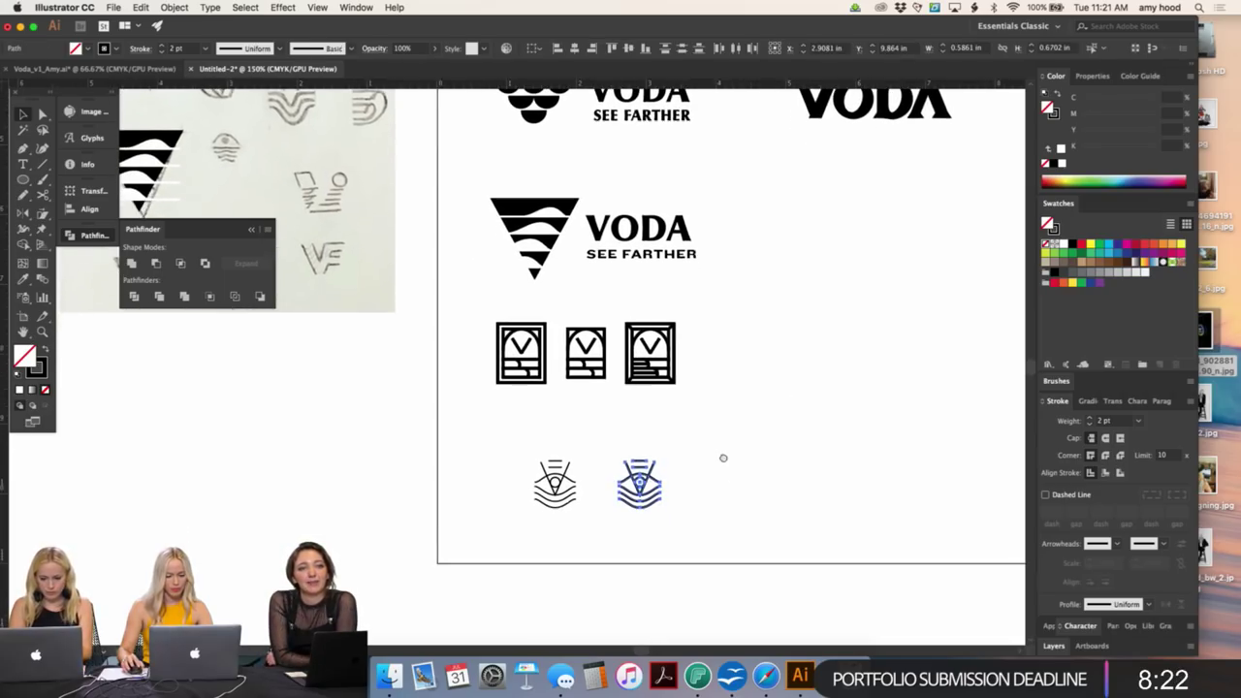
pyautogui.click(724, 458)
pyautogui.moveTo(650, 231); pyautogui.dragTo(737, 492)
# - Set the new VODA word in Knockout-HTF30-JuniorWelterwt with letter spacing 0
pyautogui.click(475, 50)
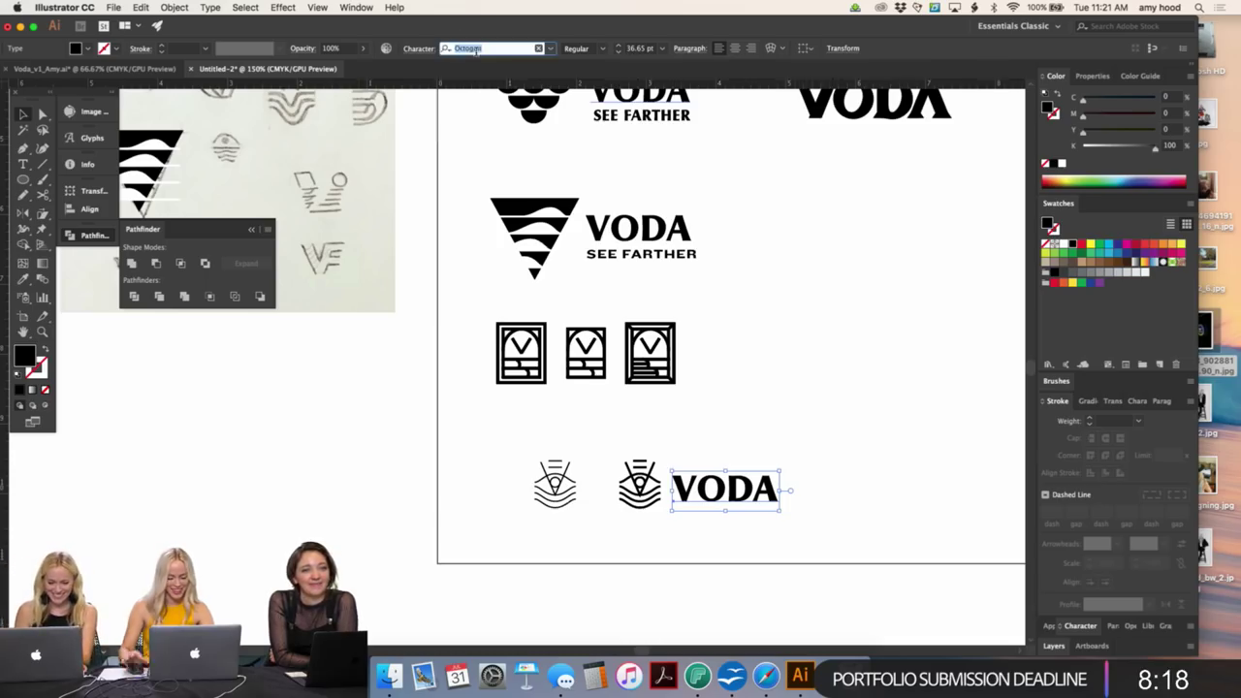
pyautogui.write('knockout')
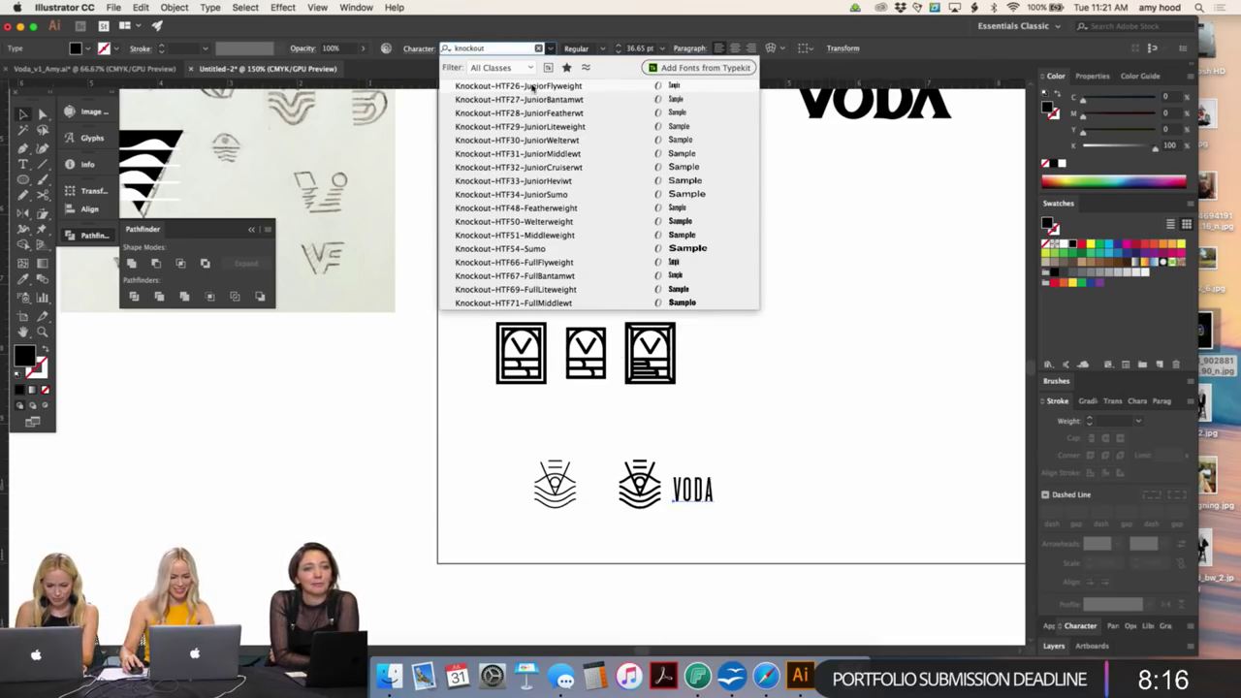
pyautogui.click(546, 139)
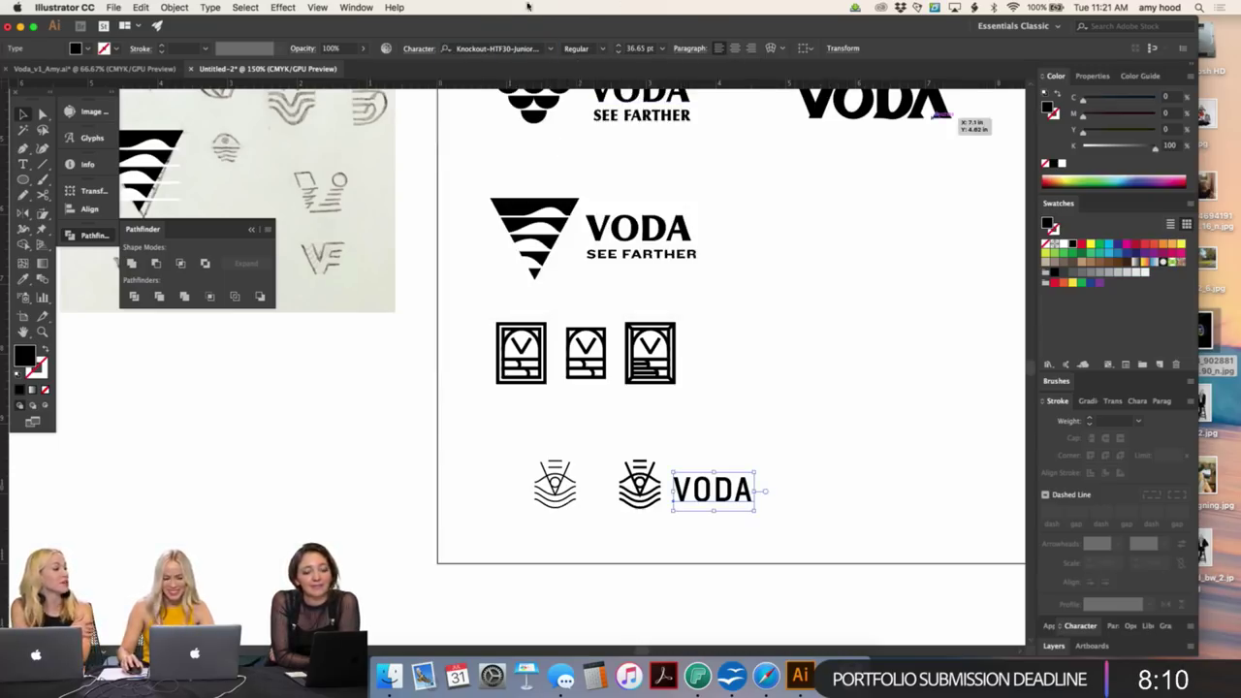
pyautogui.click(1138, 402)
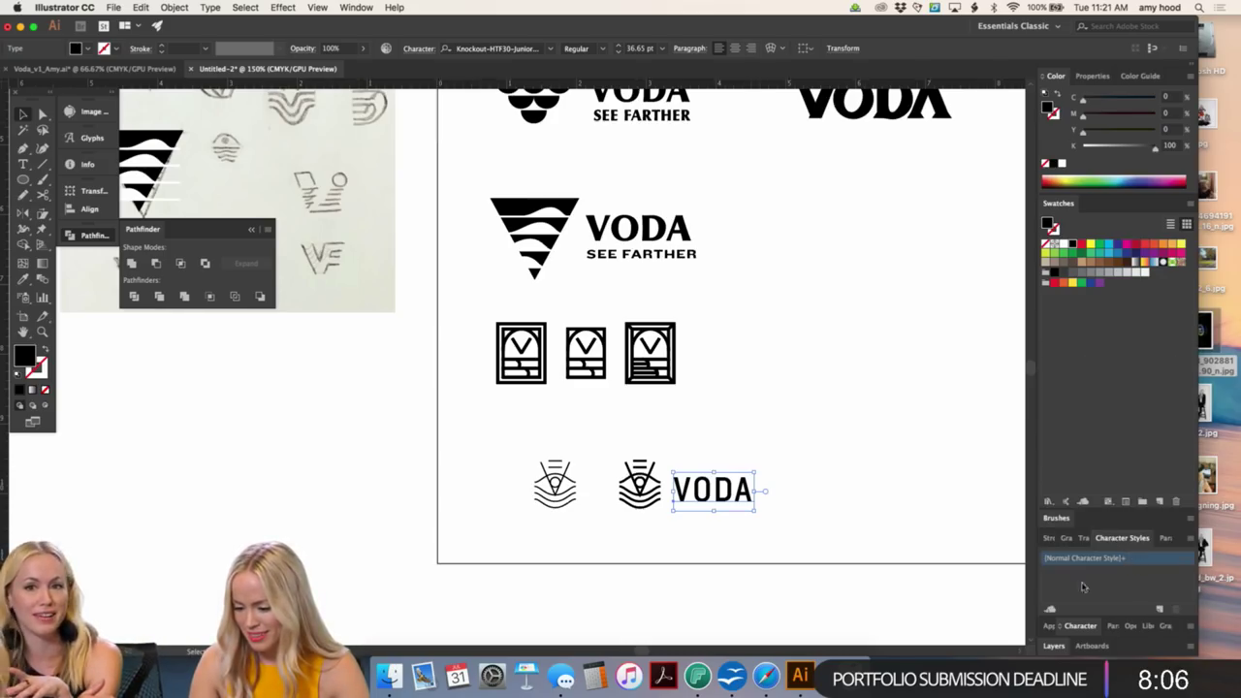
pyautogui.click(1079, 626)
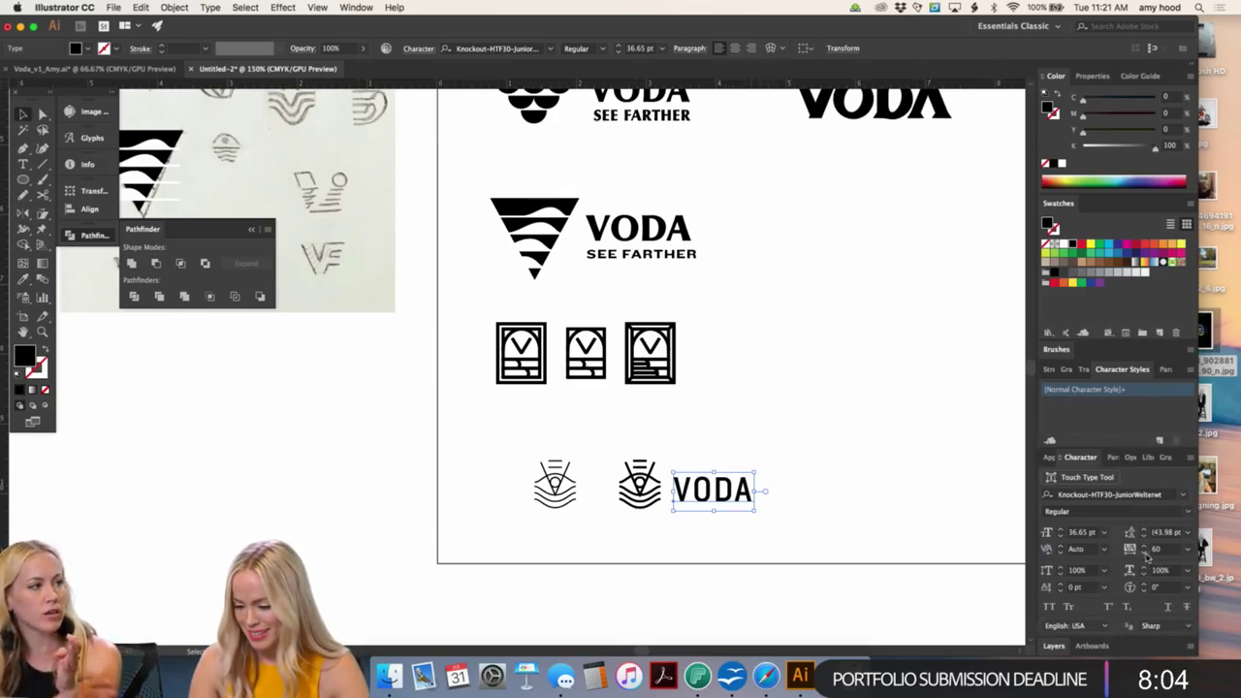
pyautogui.click(1150, 550)
pyautogui.scroll(-6, 1150, 550)
# - Try Abolition Sharp as the VODA word's font
pyautogui.click(654, 530)
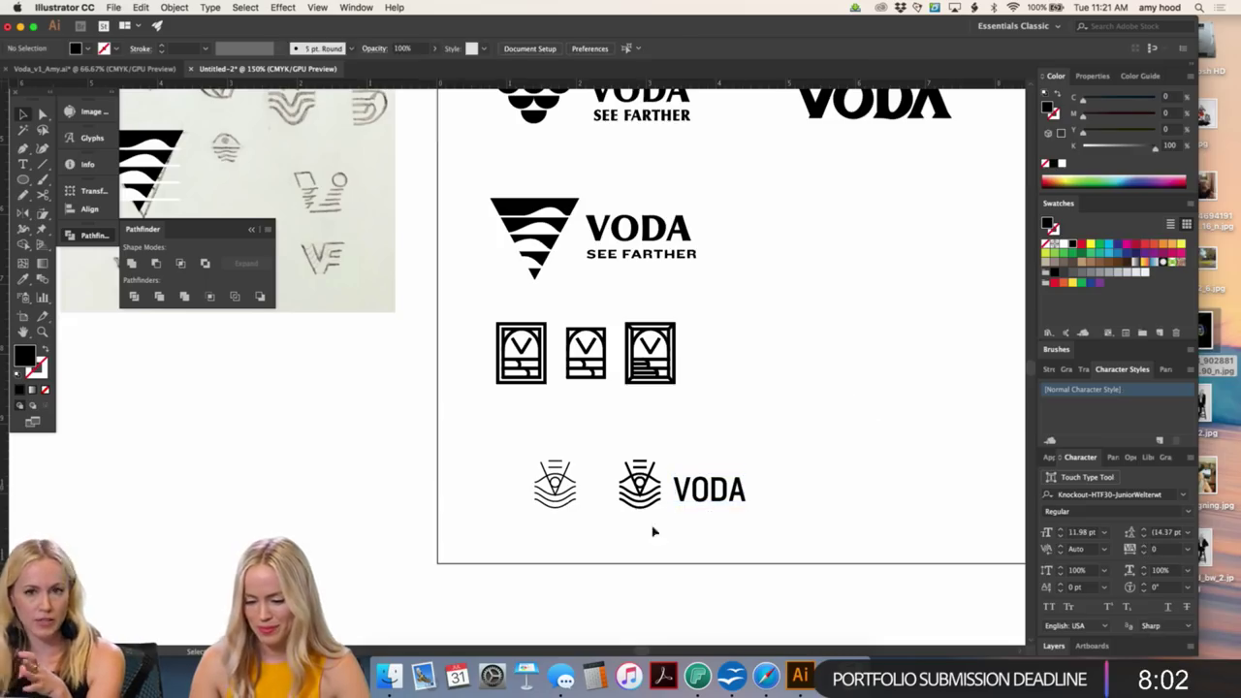
pyautogui.click(708, 490)
pyautogui.click(481, 46)
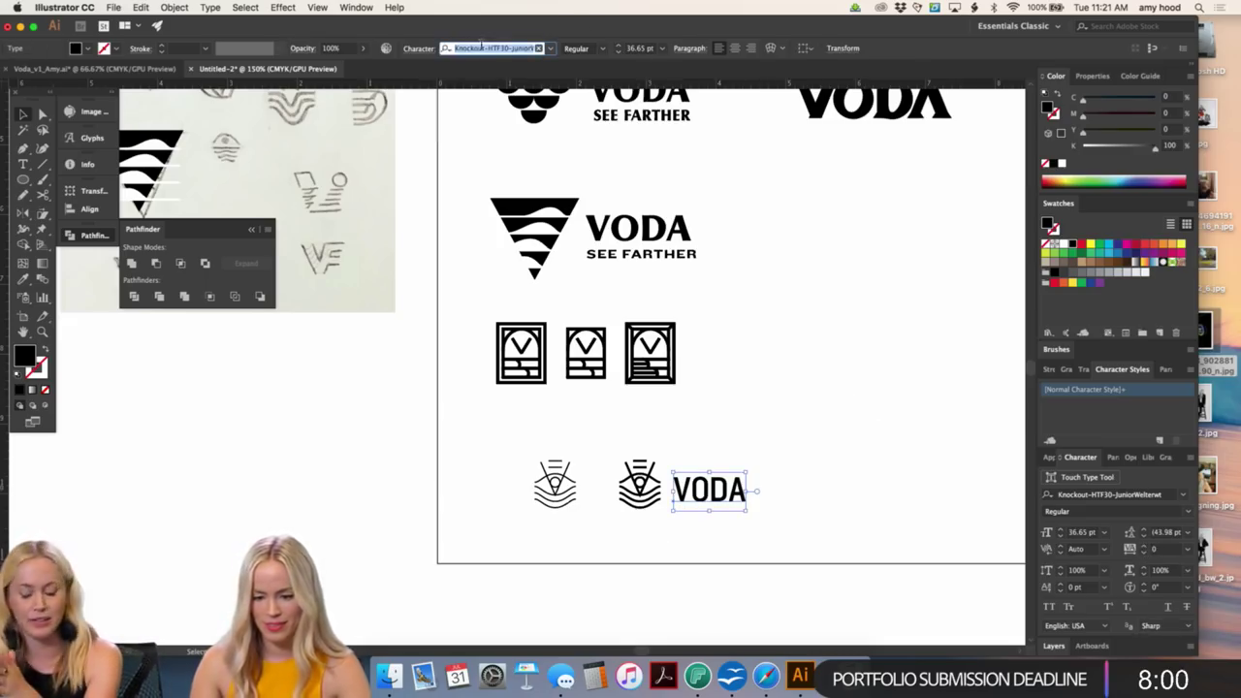
pyautogui.write('abolit')
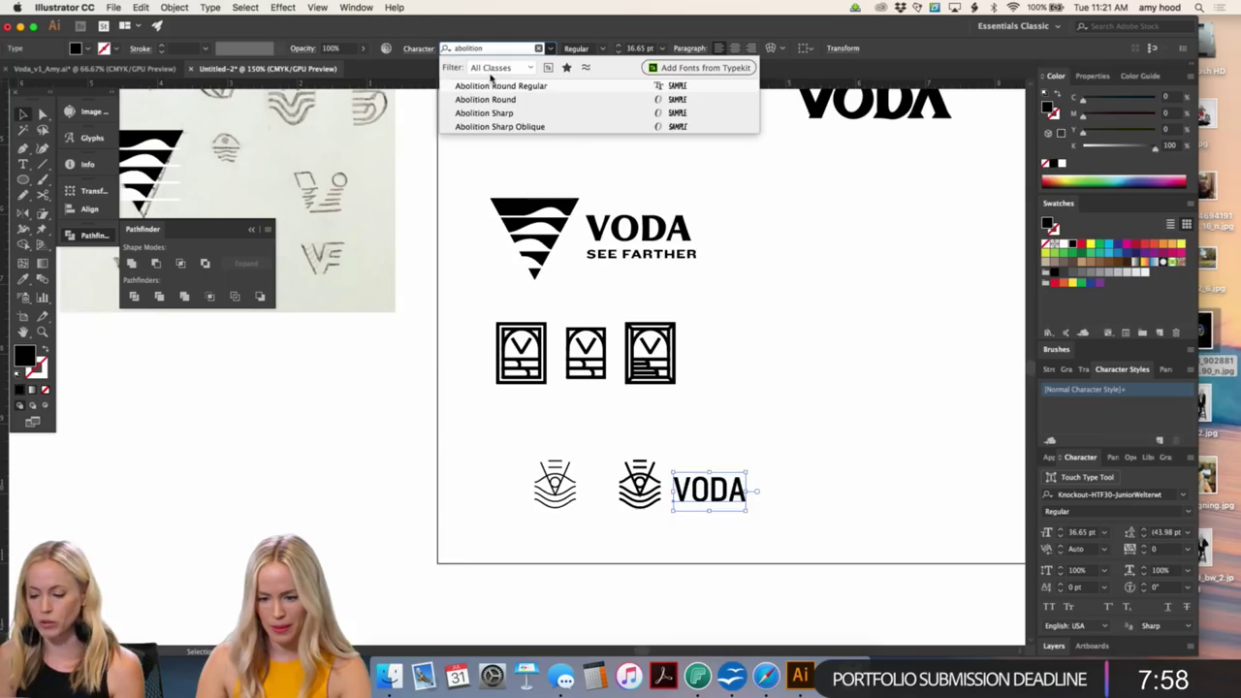
pyautogui.write('ion')
pyautogui.click(485, 112)
# - Switch VODA to Carnaby Street Clean, enlarge it to about 46.5 pt, and view at 300%
pyautogui.click(776, 471)
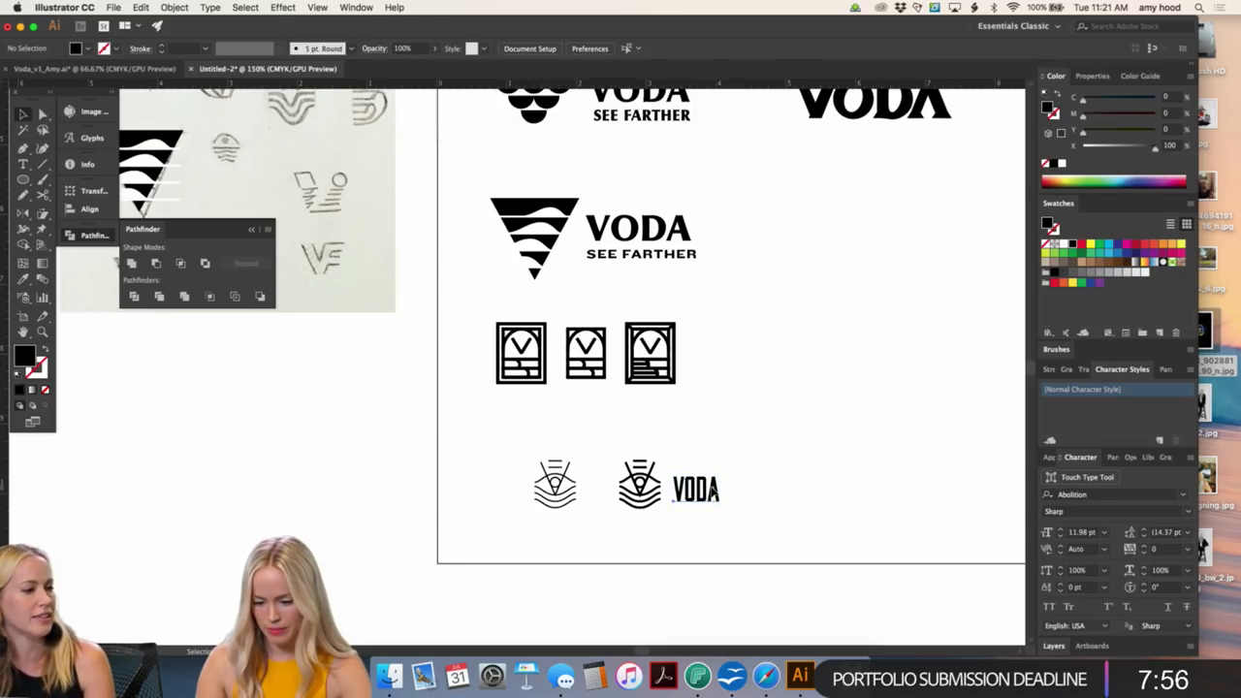
pyautogui.click(713, 491)
pyautogui.click(481, 48)
pyautogui.write('can')
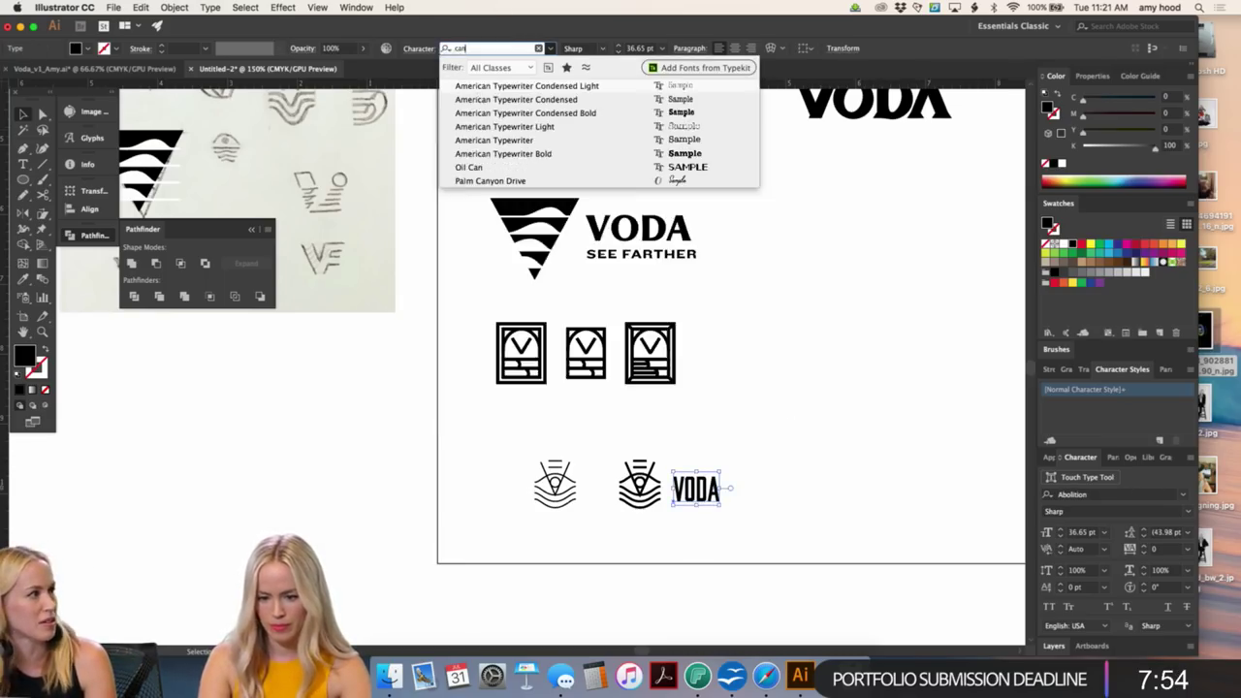
pyautogui.write('an')
pyautogui.press('BackSpace')
pyautogui.press('BackSpace')
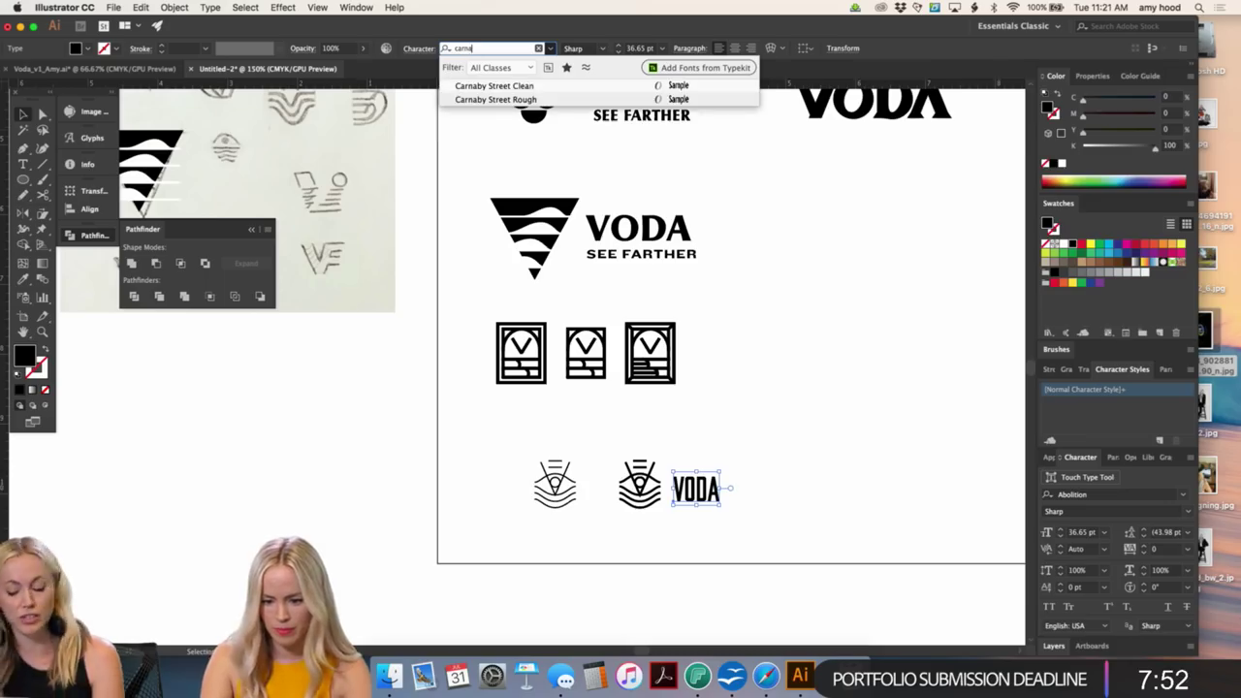
pyautogui.write('na')
pyautogui.click(494, 86)
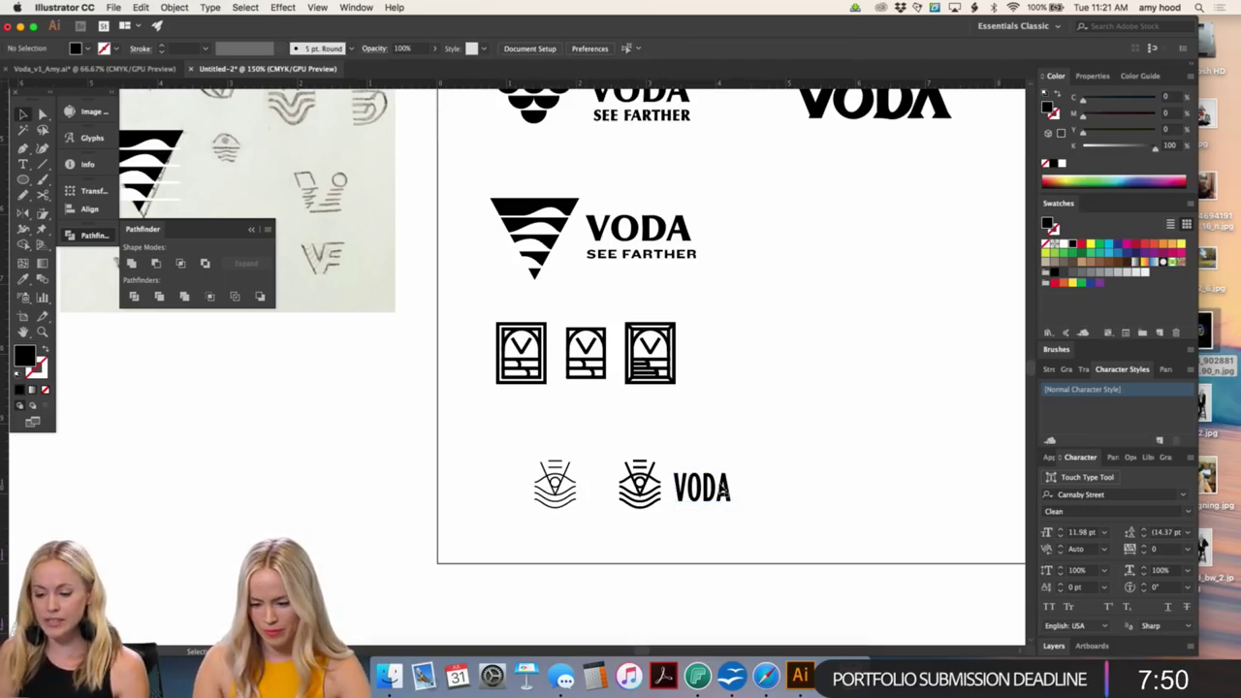
pyautogui.moveTo(739, 489)
pyautogui.mouseDown()
pyautogui.moveTo(771, 492)
pyautogui.moveTo(748, 488)
pyautogui.mouseUp()
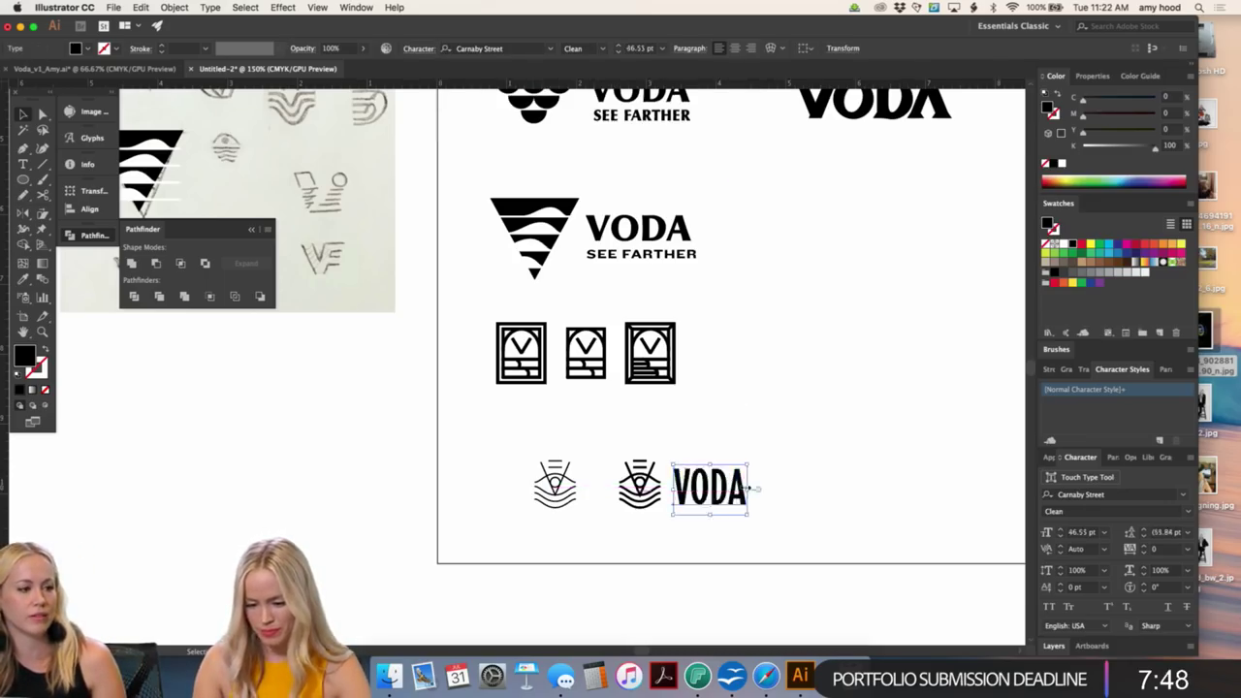
pyautogui.click(794, 457)
pyautogui.press('super+equal')
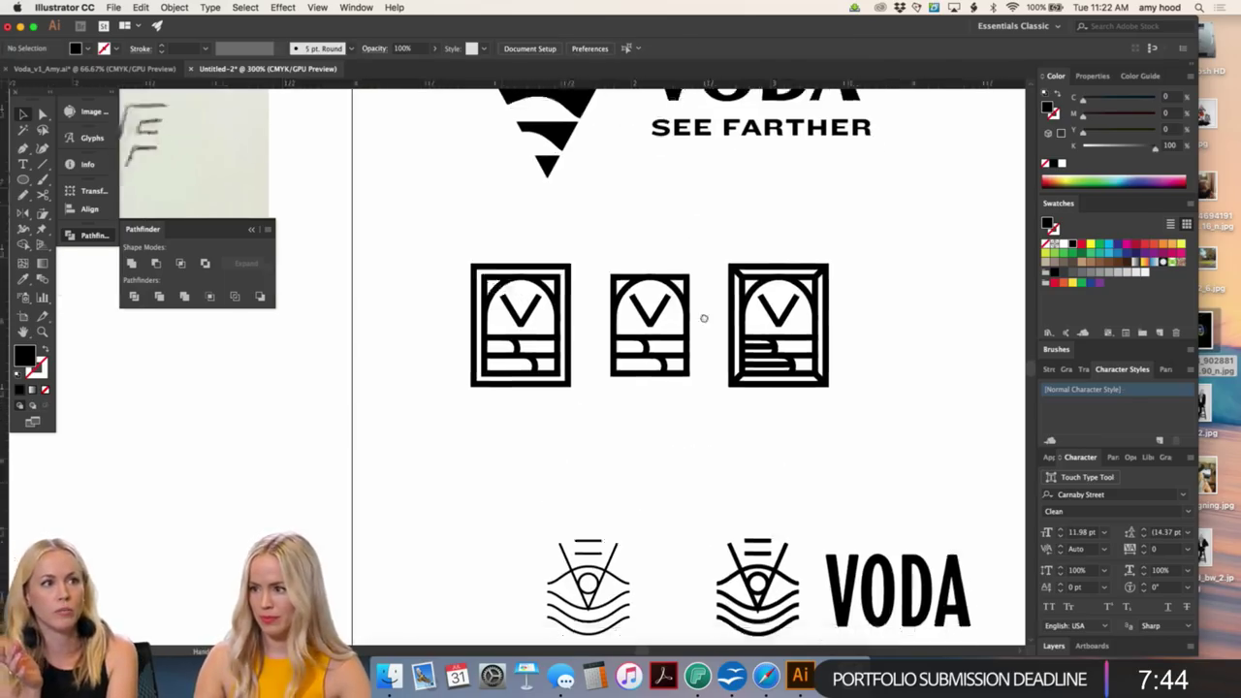
# - Increase the stroke weight of the wave-eye icon beside VODA
pyautogui.scroll(-10, 704, 319)
pyautogui.hscroll(5, 704, 318)
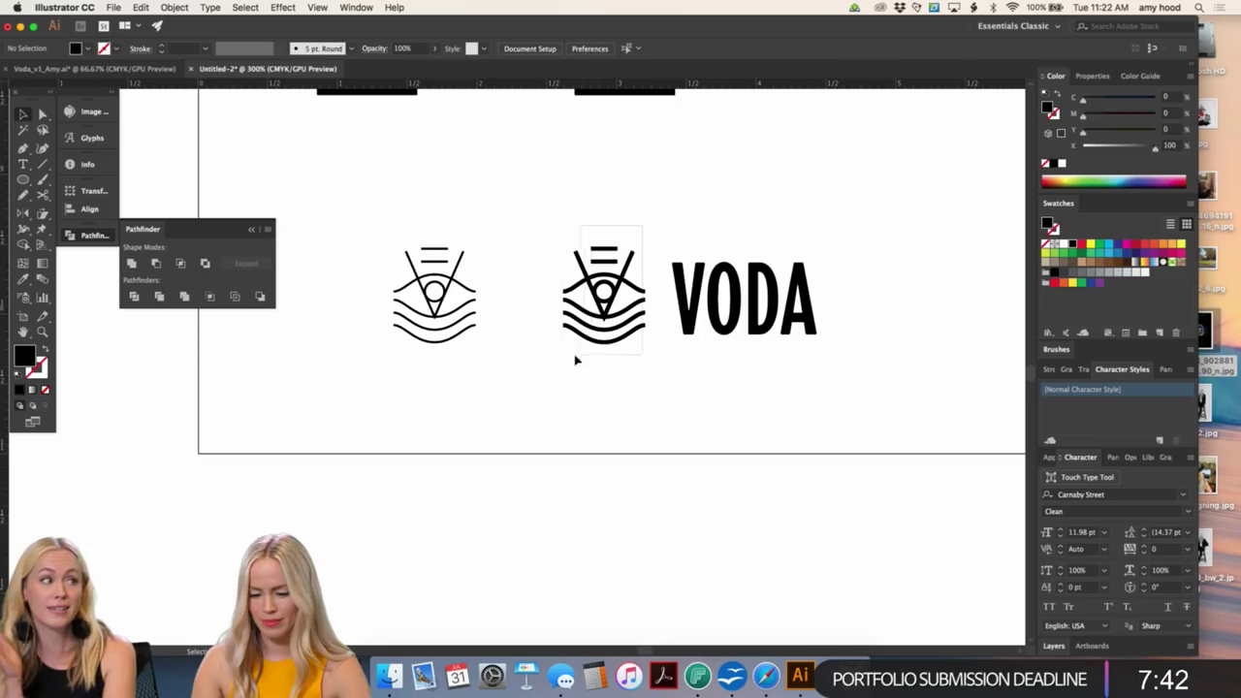
pyautogui.click(570, 340)
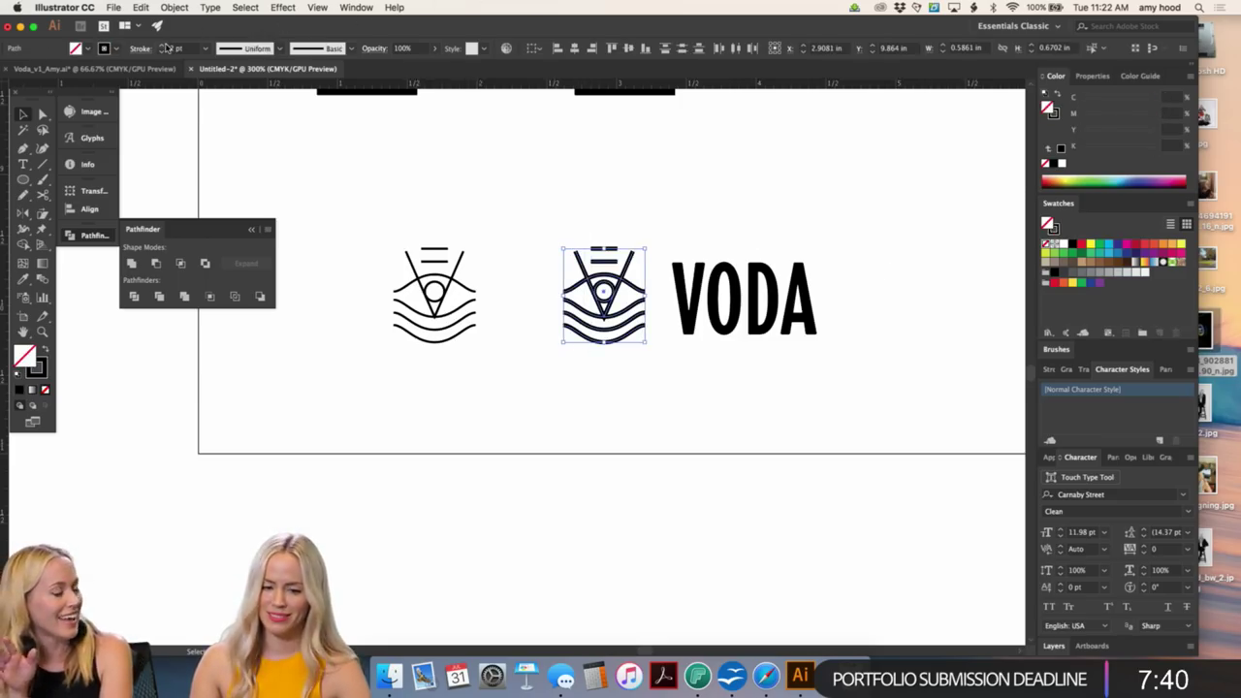
pyautogui.click(164, 46)
pyautogui.click(798, 196)
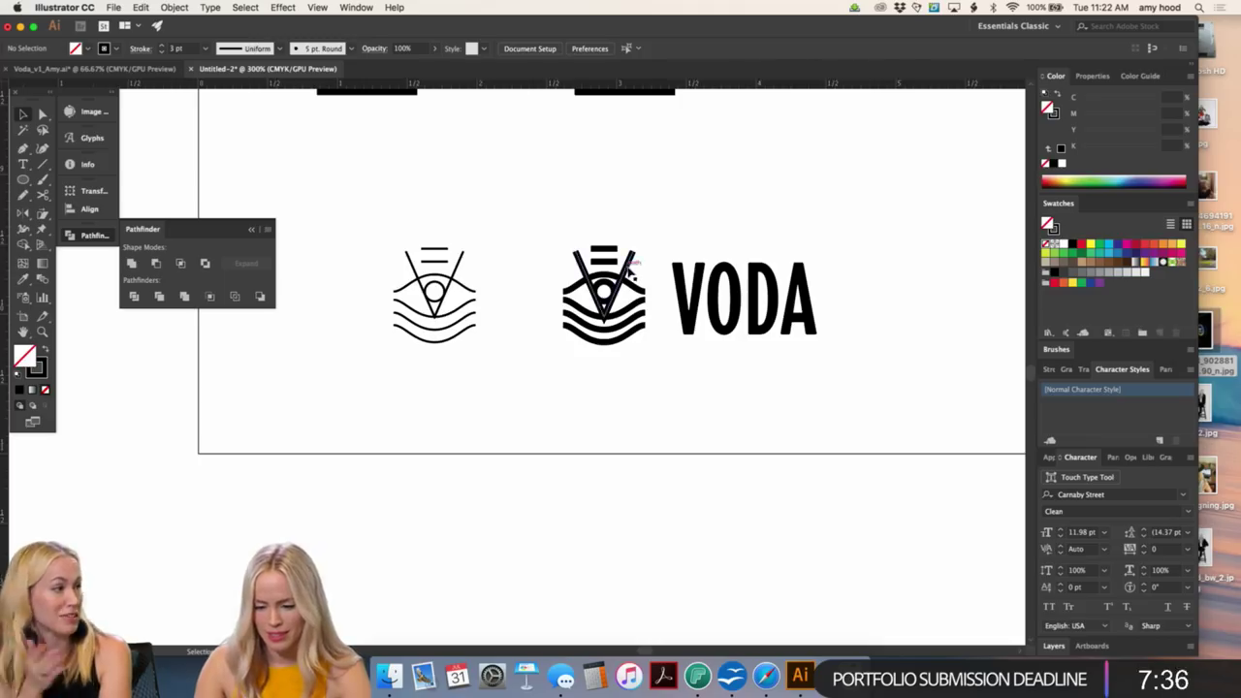
# - Give the icon's inner path rounded stroke corners
pyautogui.moveTo(640, 255)
pyautogui.mouseDown()
pyautogui.moveTo(609, 330)
pyautogui.moveTo(623, 342)
pyautogui.mouseUp()
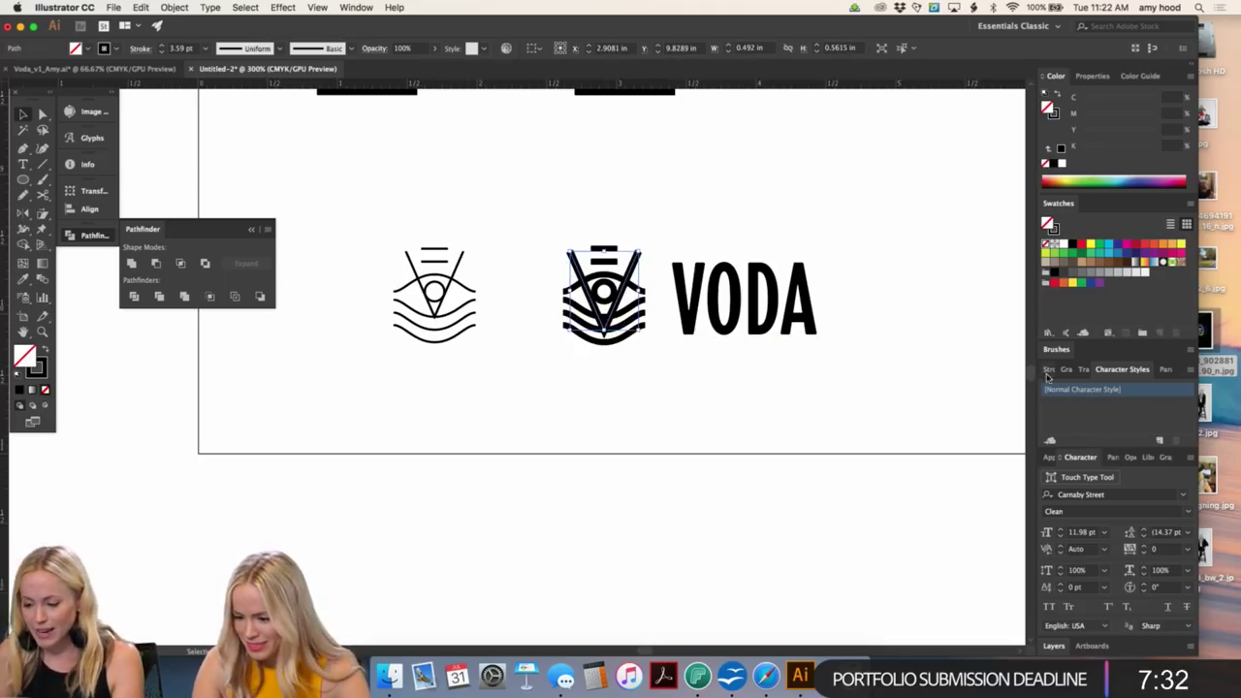
pyautogui.click(1049, 374)
pyautogui.click(1120, 455)
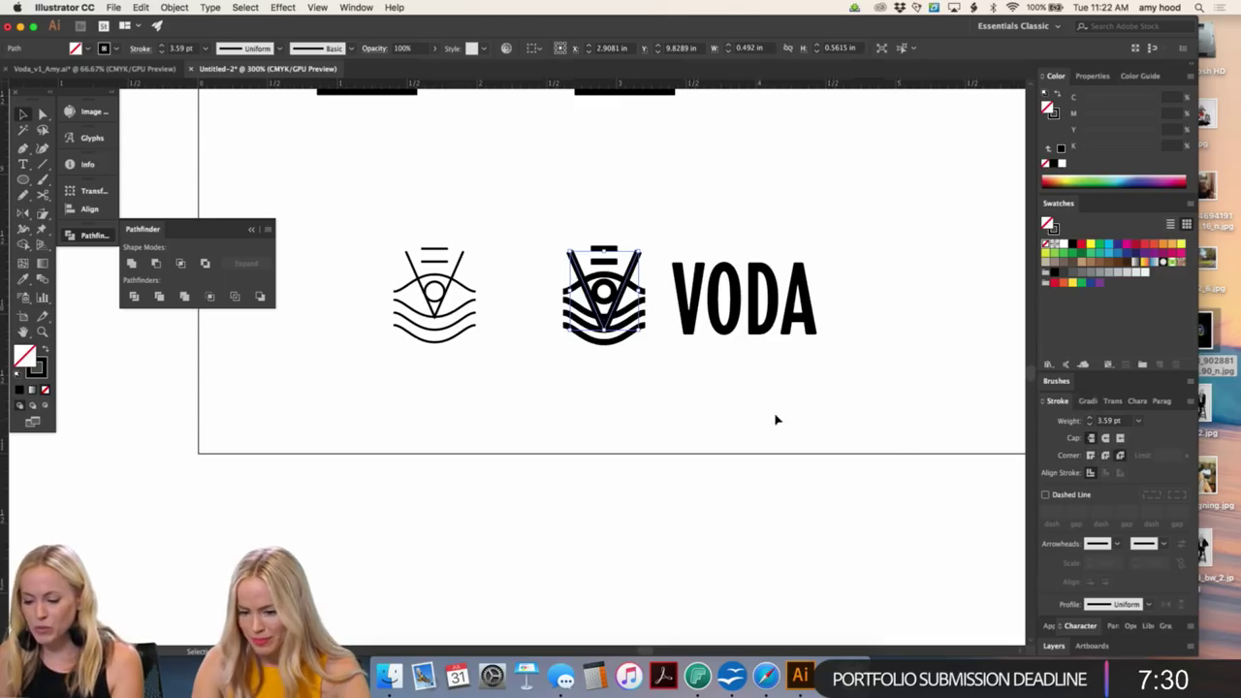
pyautogui.click(776, 418)
# - Eyedropper the heavier stroke onto all icon paths and apply Round Join
pyautogui.moveTo(645, 219); pyautogui.dragTo(556, 362)
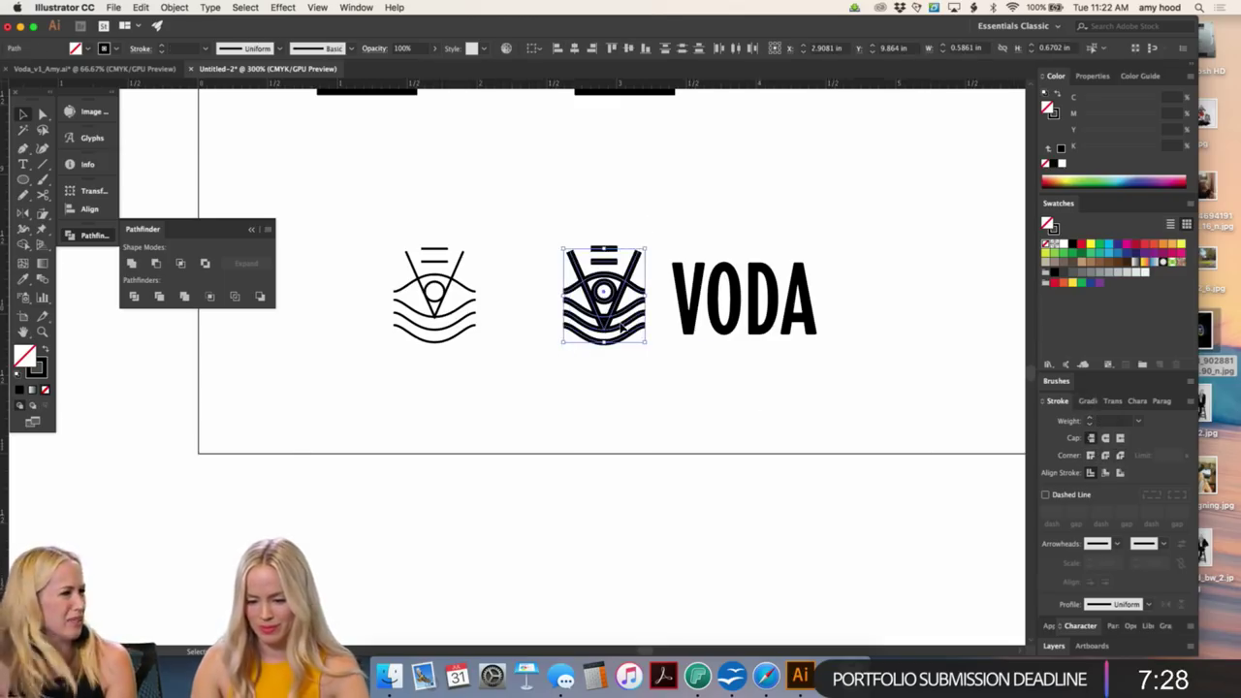
pyautogui.press('i')
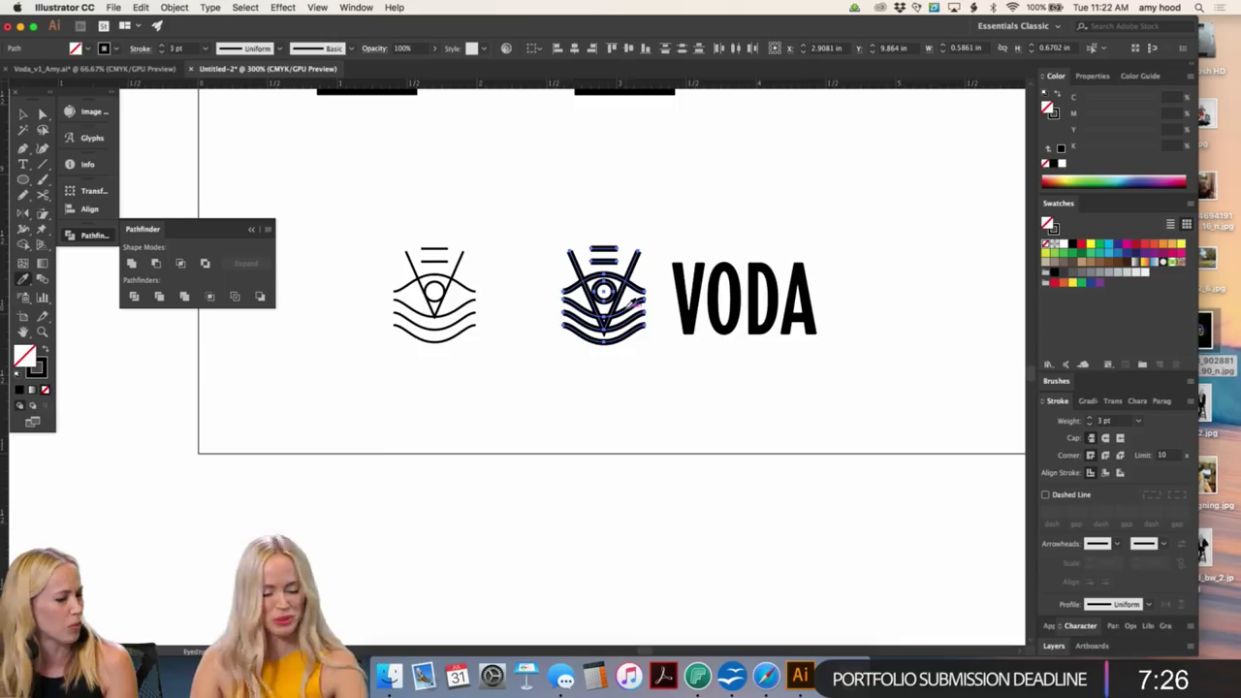
pyautogui.click(635, 303)
pyautogui.press('v')
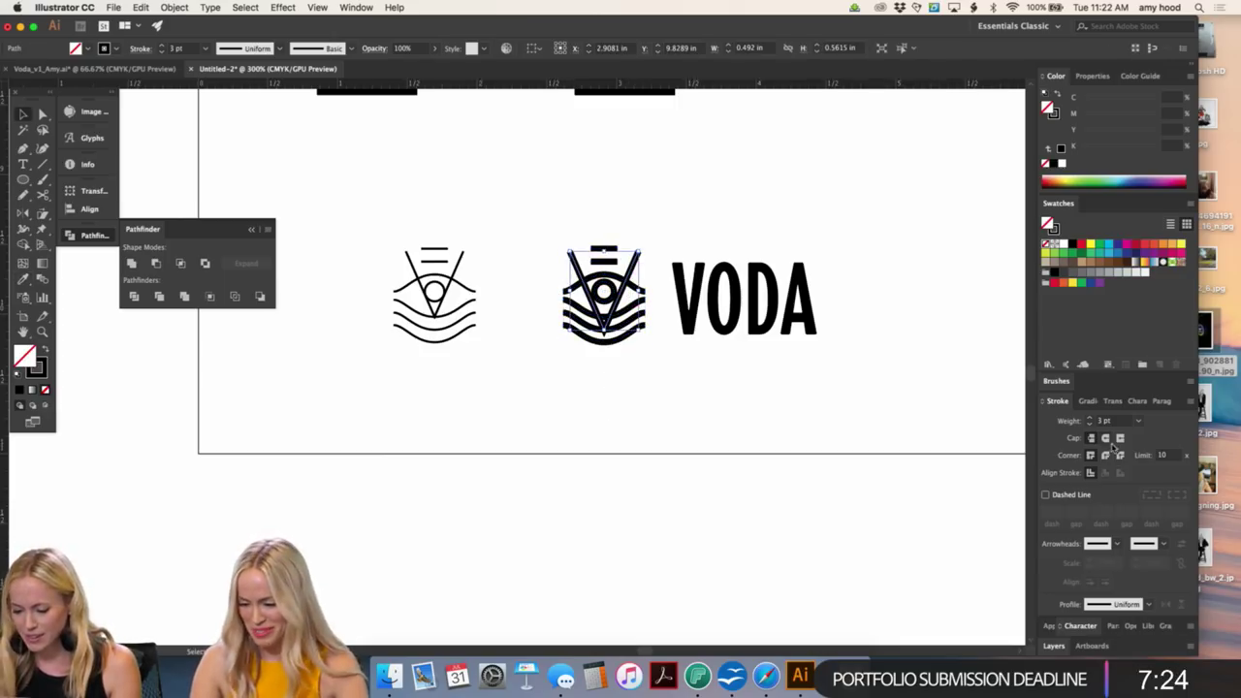
pyautogui.click(1106, 455)
pyautogui.click(673, 363)
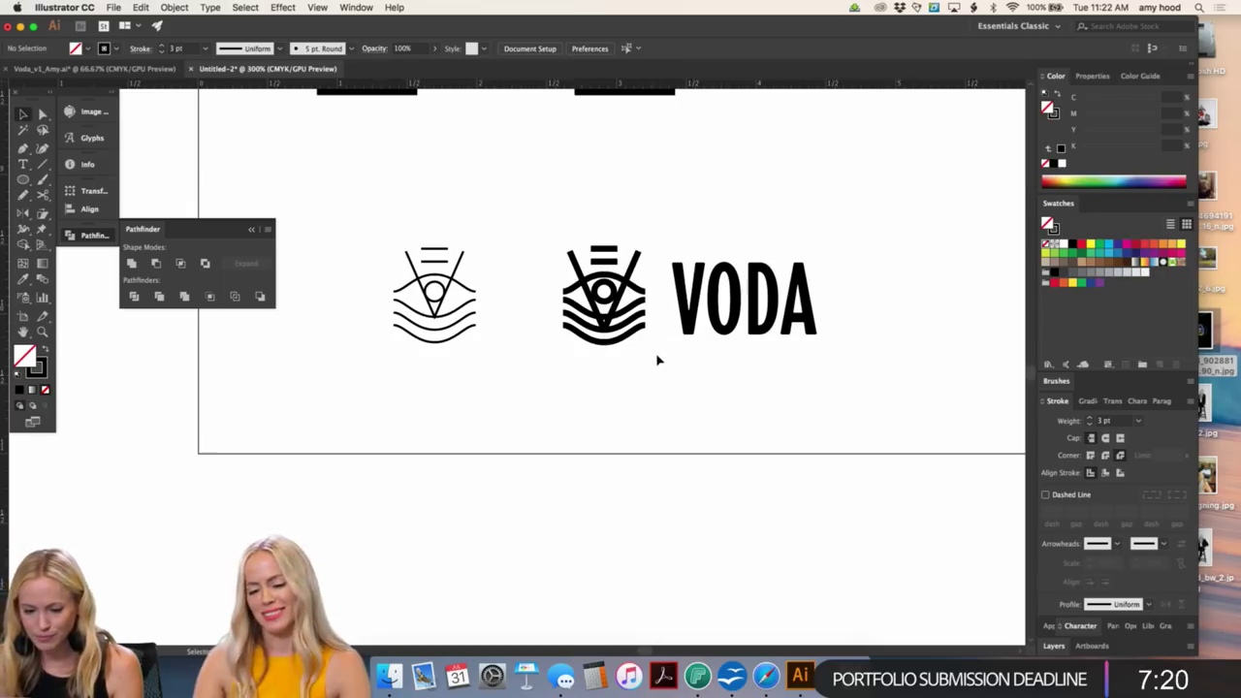
# - Inspect the anchor points of the icon's top horizontal lines
pyautogui.press('a')
pyautogui.click(597, 254)
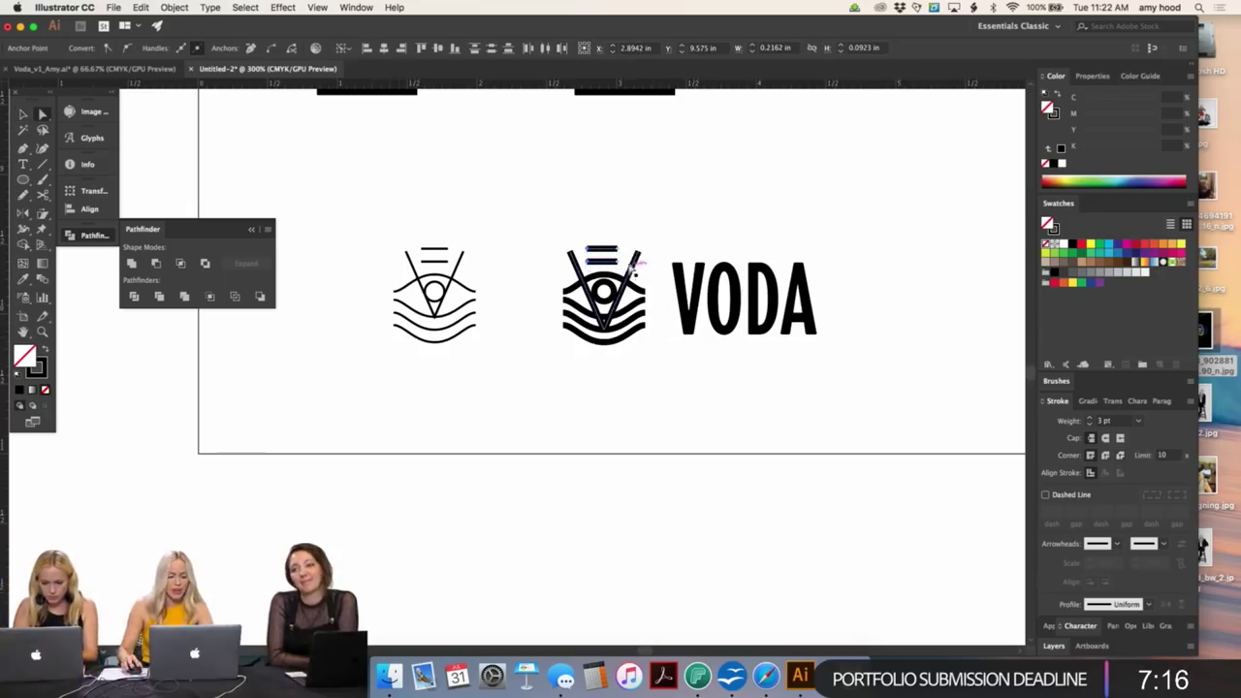
pyautogui.click(635, 257)
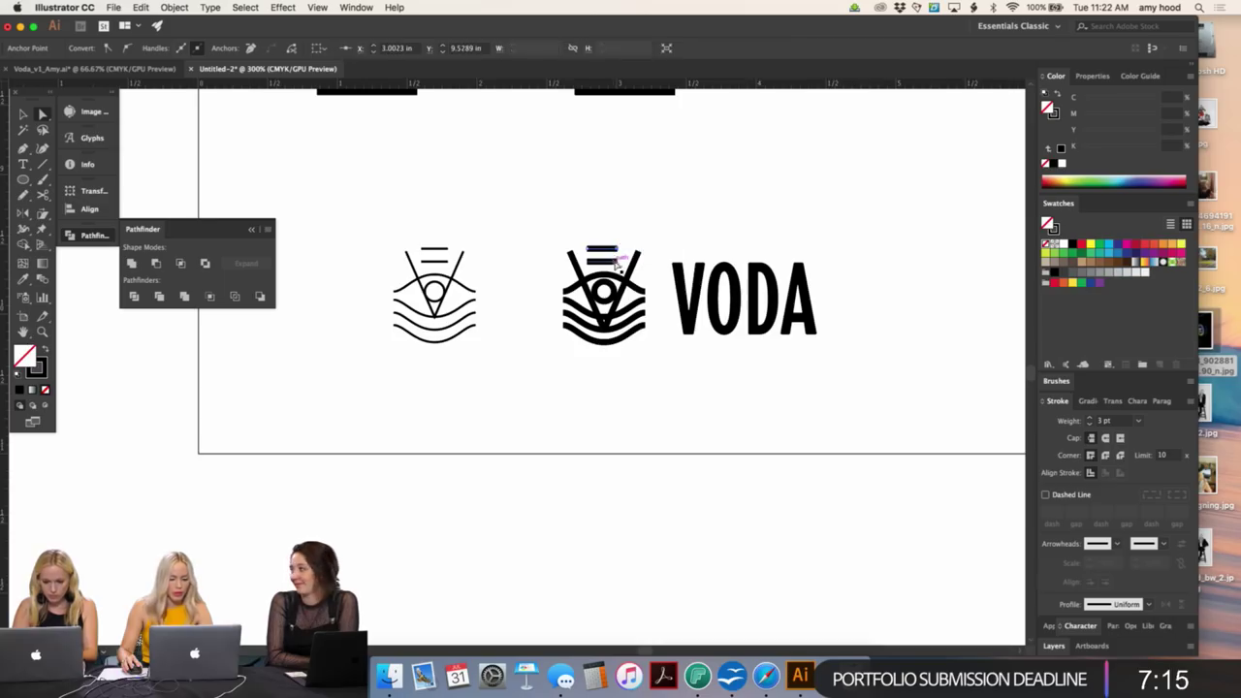
pyautogui.click(647, 198)
pyautogui.press('v')
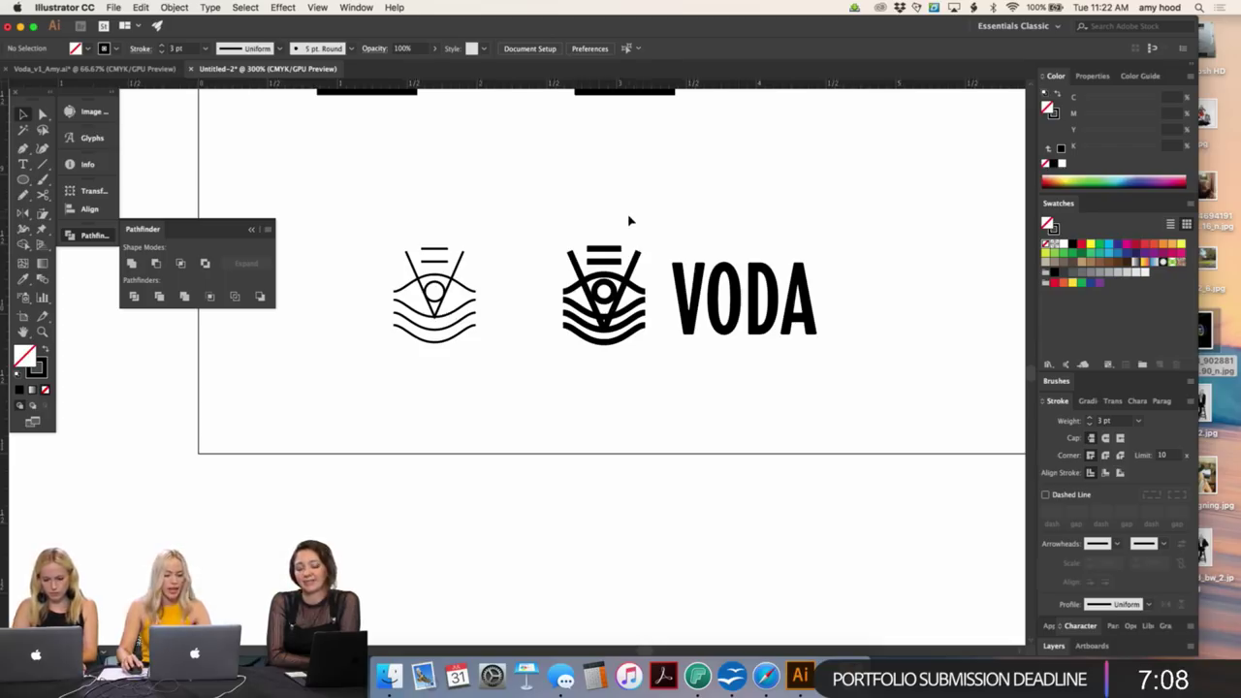
# - Select the full icon, check it at 400%, then return to 300%
pyautogui.moveTo(637, 203); pyautogui.dragTo(599, 344)
pyautogui.press('a')
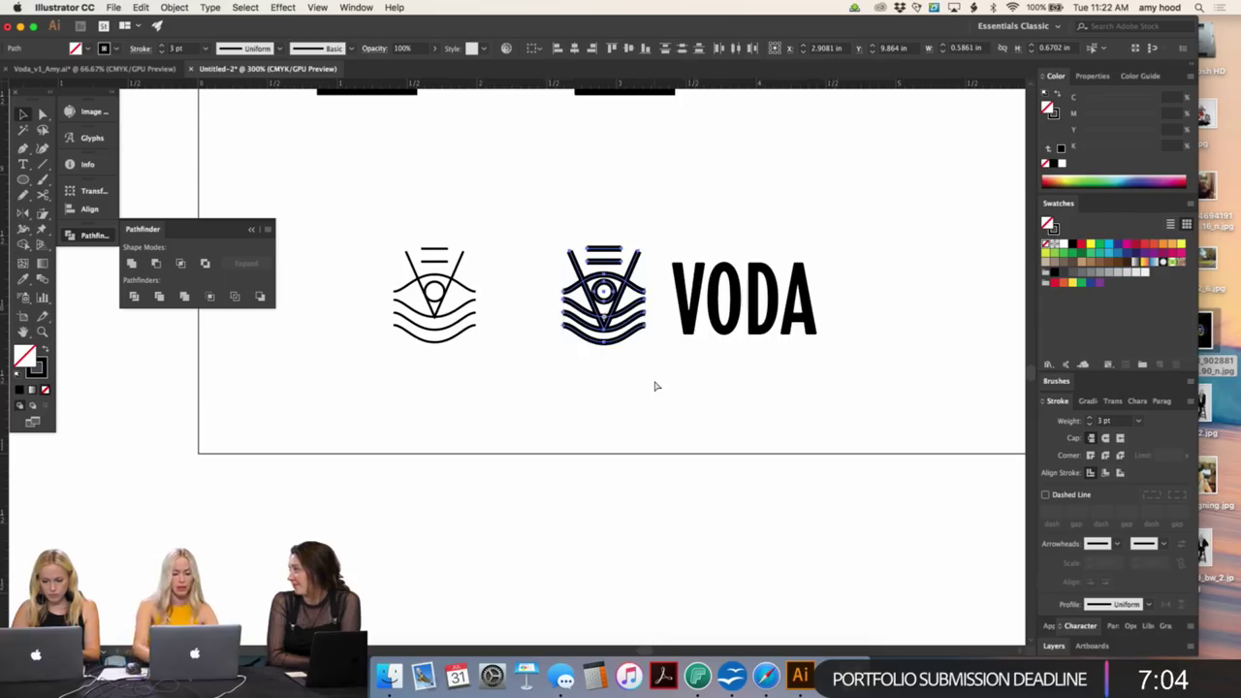
pyautogui.press('super+equal')
pyautogui.press('v')
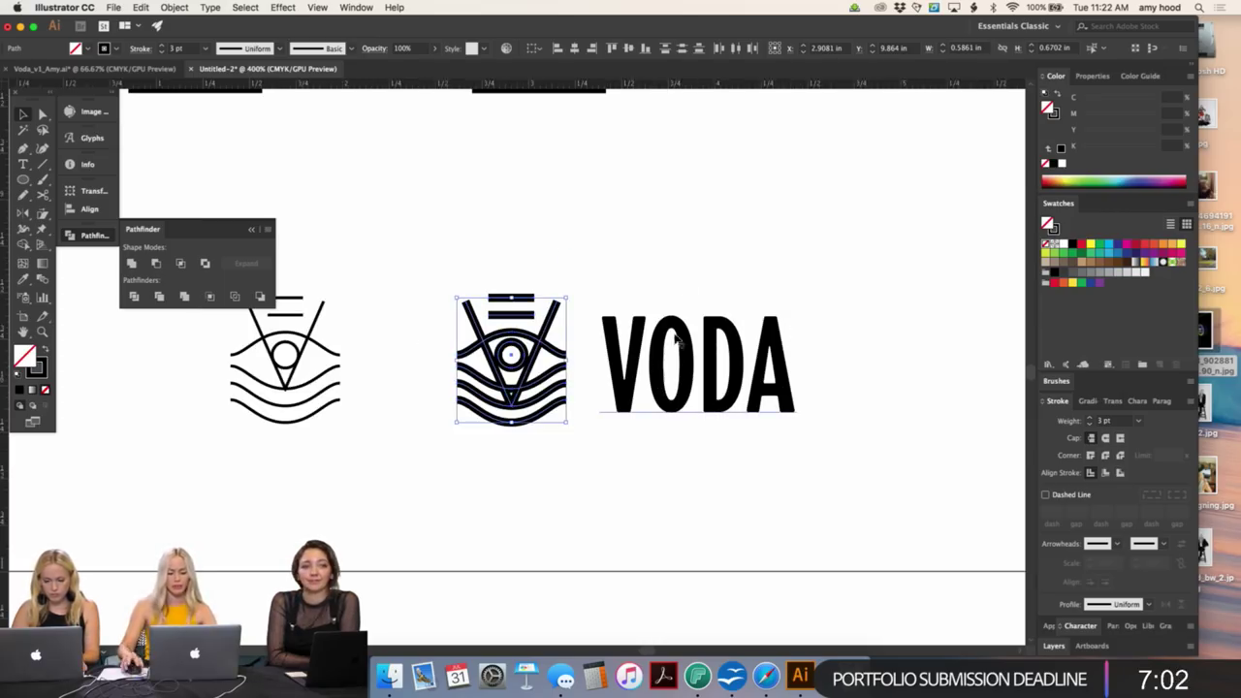
pyautogui.click(668, 258)
pyautogui.scroll(-1, 737, 238)
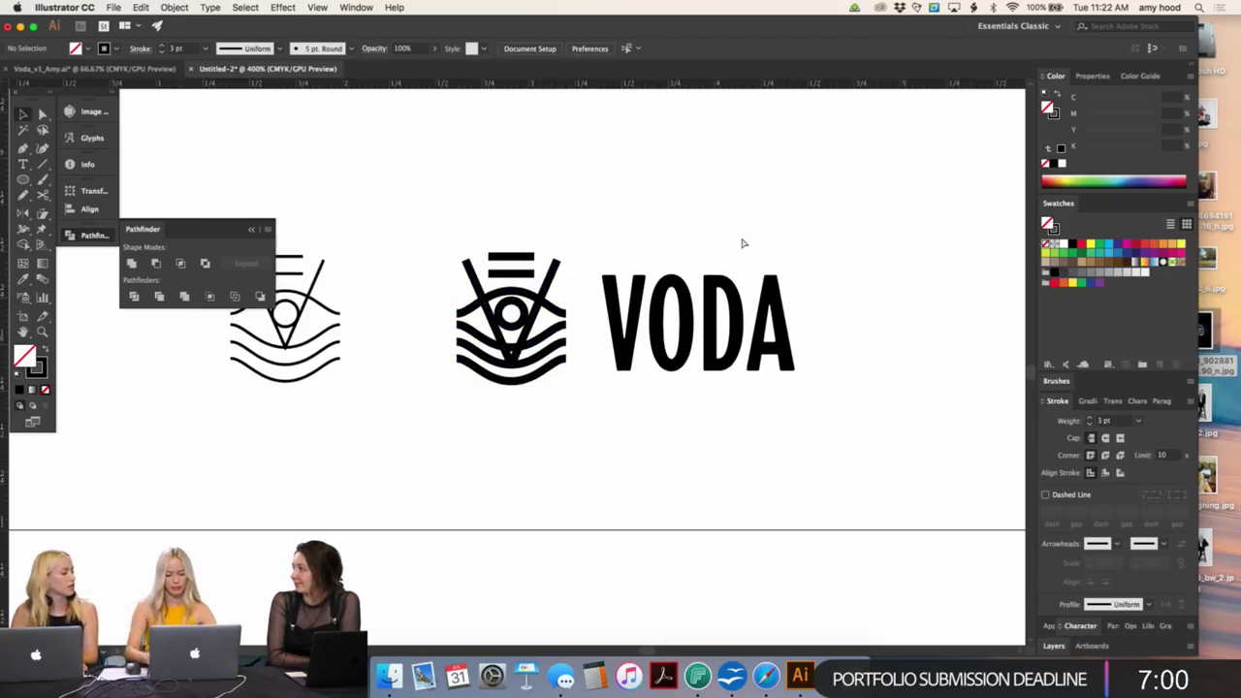
pyautogui.press('super+minus')
pyautogui.press('super+minus')
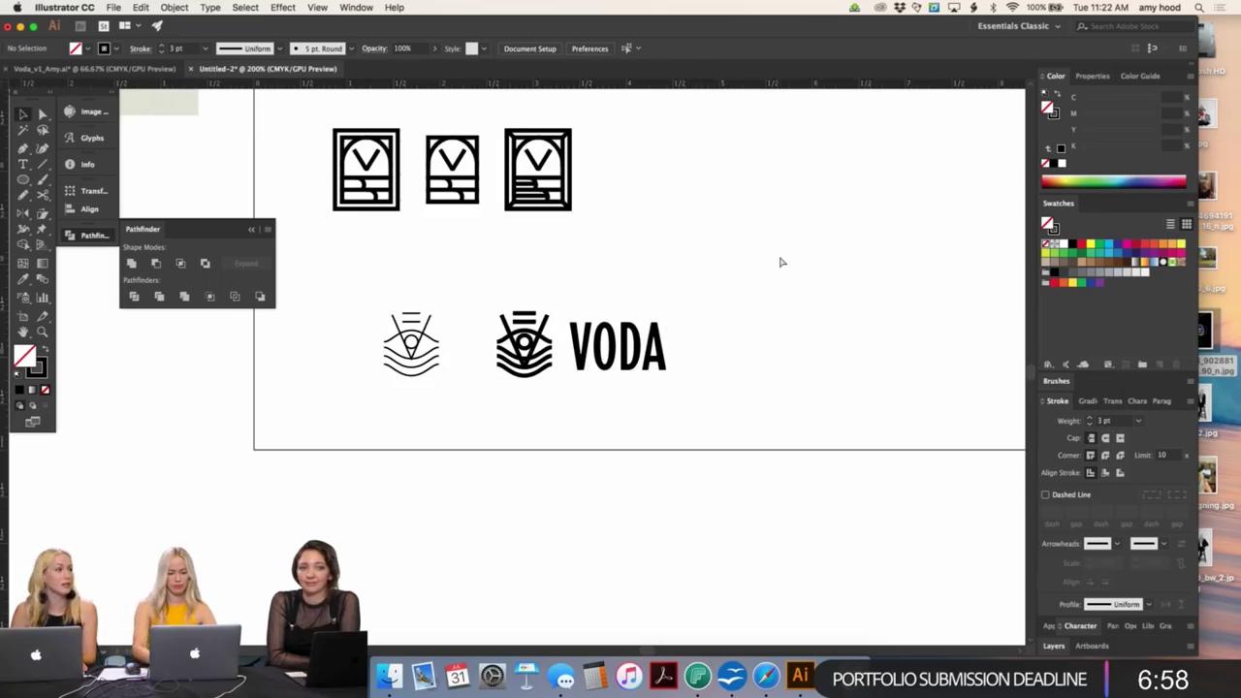
# - Nudge the eye icon and VODA lockup slightly right and up
pyautogui.moveTo(768, 284); pyautogui.dragTo(778, 316)
pyautogui.click(549, 407)
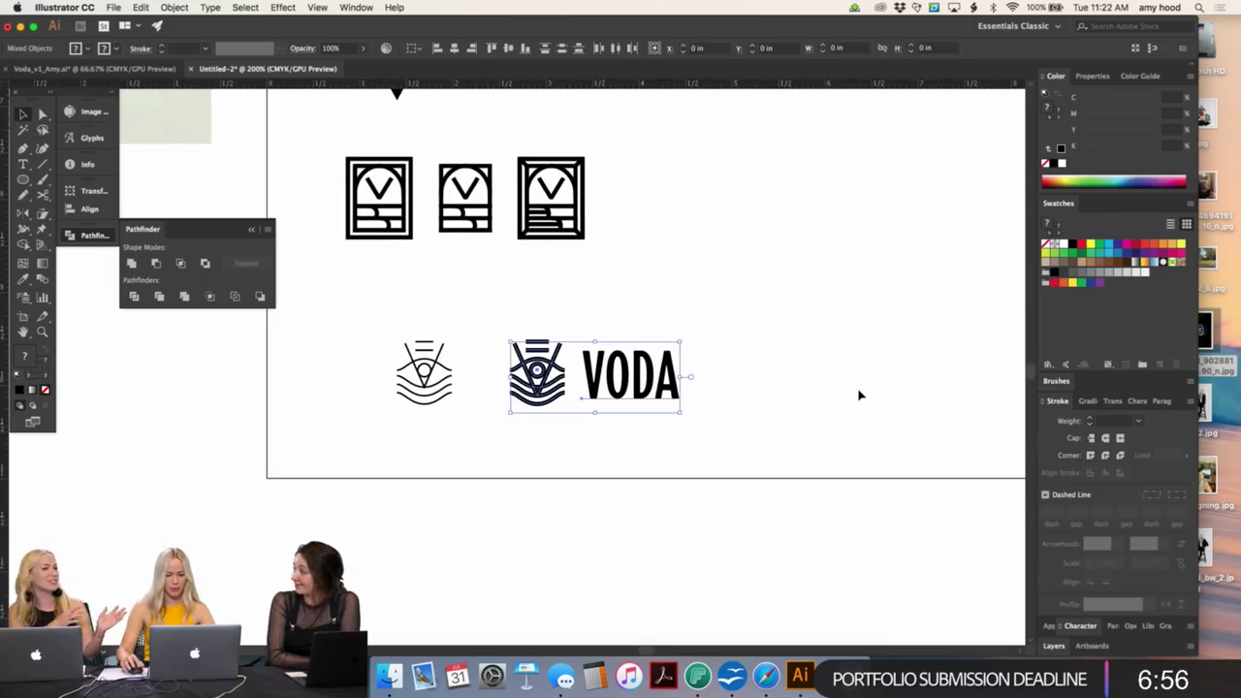
pyautogui.hotkey('shift', 'Right')
pyautogui.hotkey('shift', 'Right')
pyautogui.hotkey('shift', 'Right')
pyautogui.hotkey('shift', 'Right')
pyautogui.hotkey('shift', 'Right')
pyautogui.hotkey('shift', 'Right')
pyautogui.hotkey('shift', 'Right')
pyautogui.hotkey('shift', 'Right')
pyautogui.hotkey('shift', 'Up')
pyautogui.hotkey('shift', 'Up')
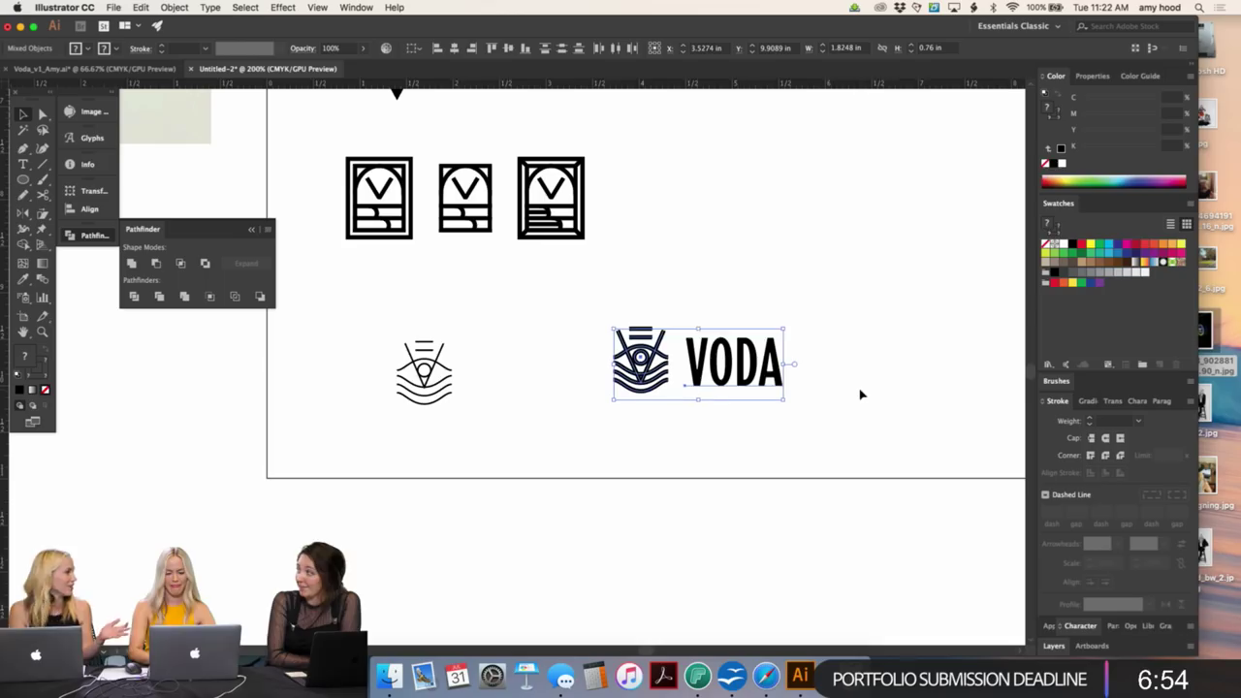
pyautogui.click(682, 288)
# - Place a copy of VODA directly below it and retype it as FILMS
pyautogui.click(734, 354)
pyautogui.moveTo(734, 354); pyautogui.dragTo(734, 412)
pyautogui.doubleClick(734, 412)
pyautogui.write('FILS')
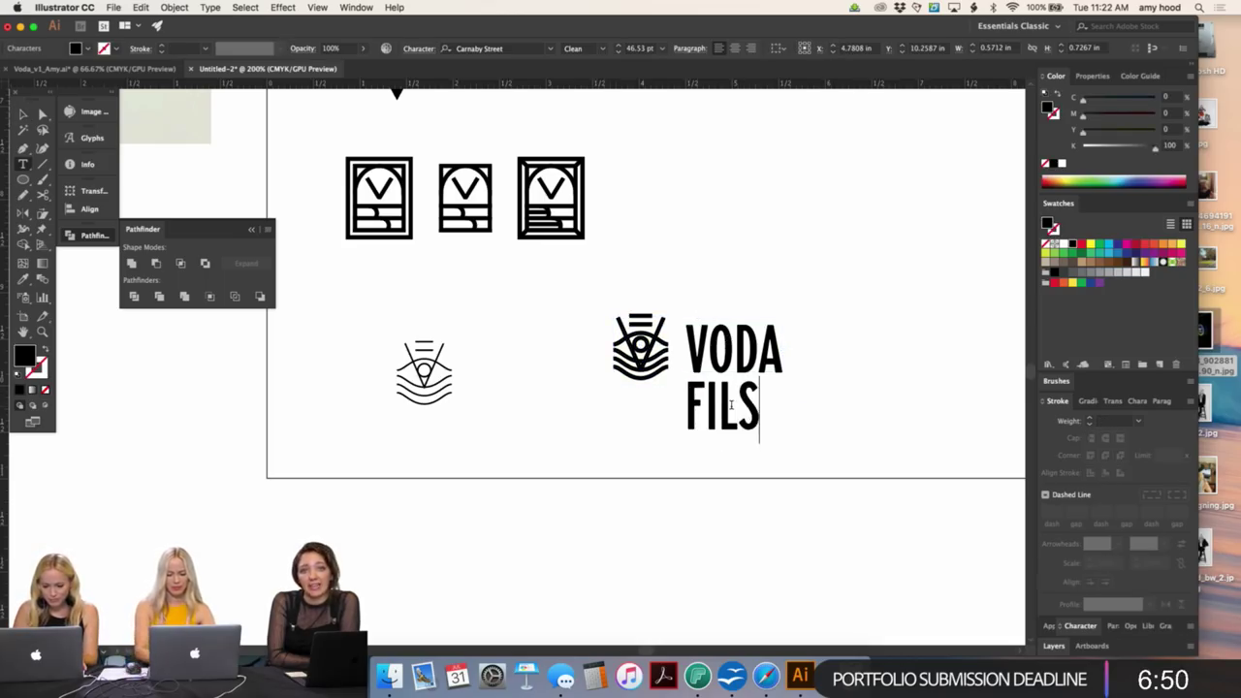
pyautogui.press('BackSpace')
pyautogui.write('MS')
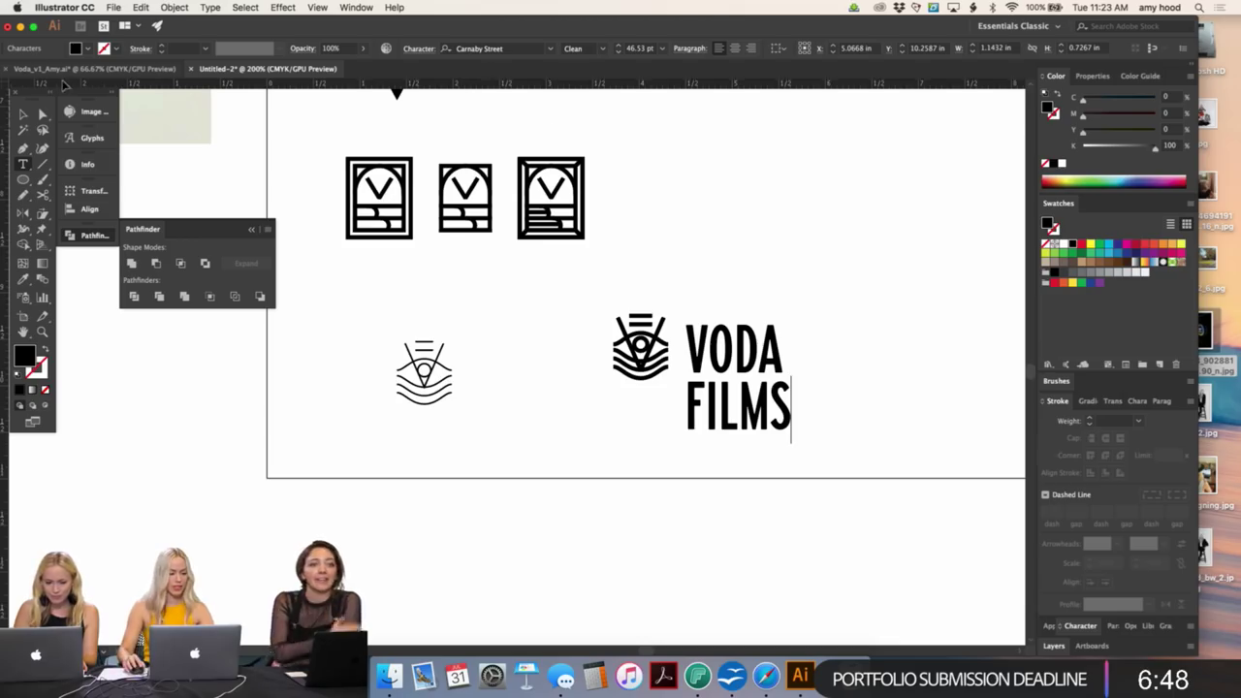
pyautogui.press('Escape')
# - Narrow FILMS to match the VODA width and nudge the VODA FILMS text slightly down
pyautogui.click(854, 369)
pyautogui.click(781, 415)
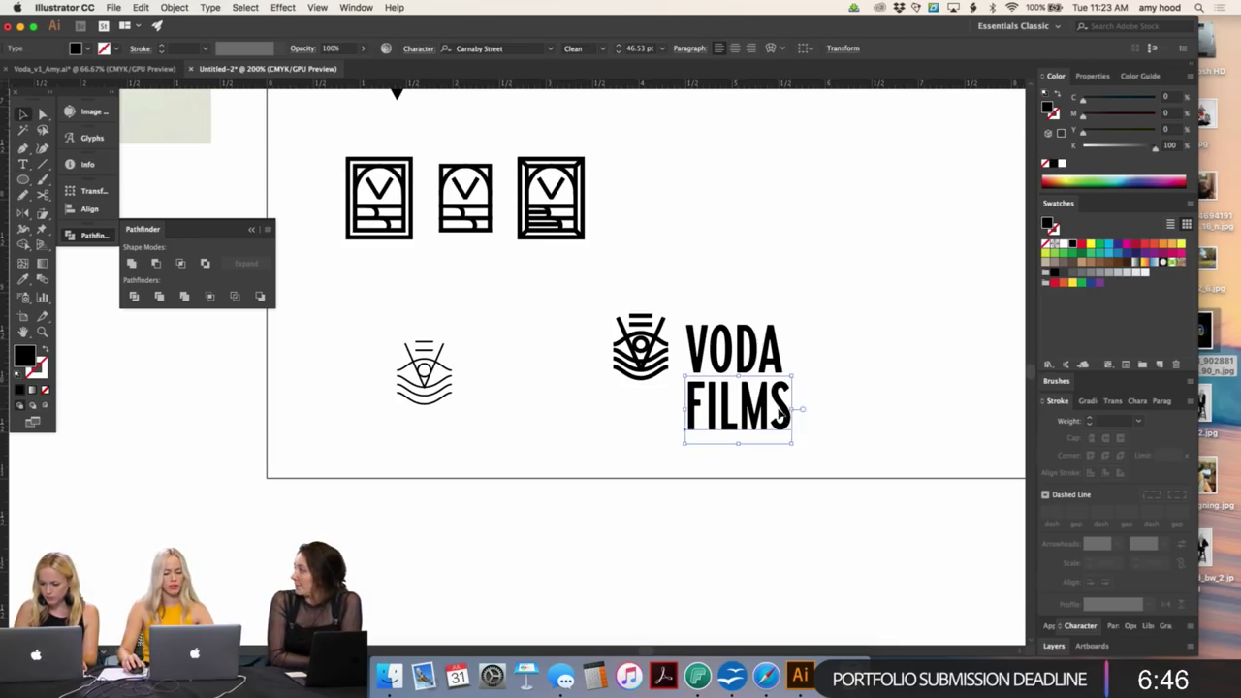
pyautogui.moveTo(791, 412); pyautogui.dragTo(786, 411)
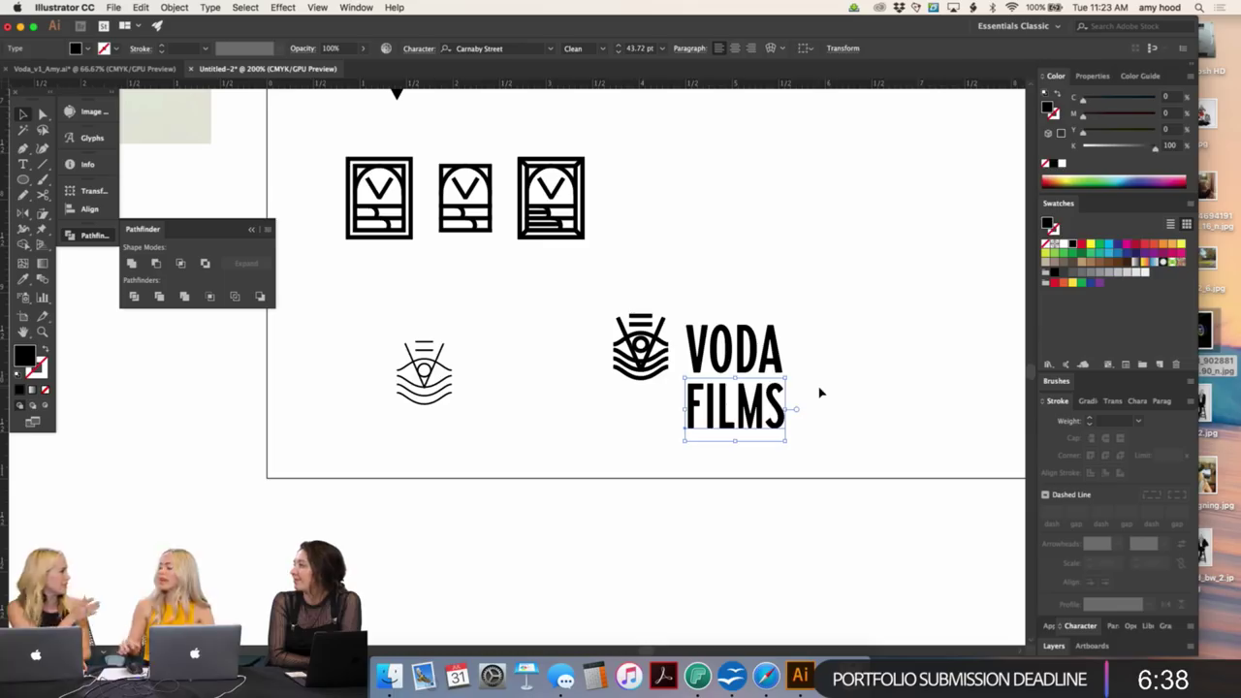
pyautogui.click(811, 391)
pyautogui.click(763, 415)
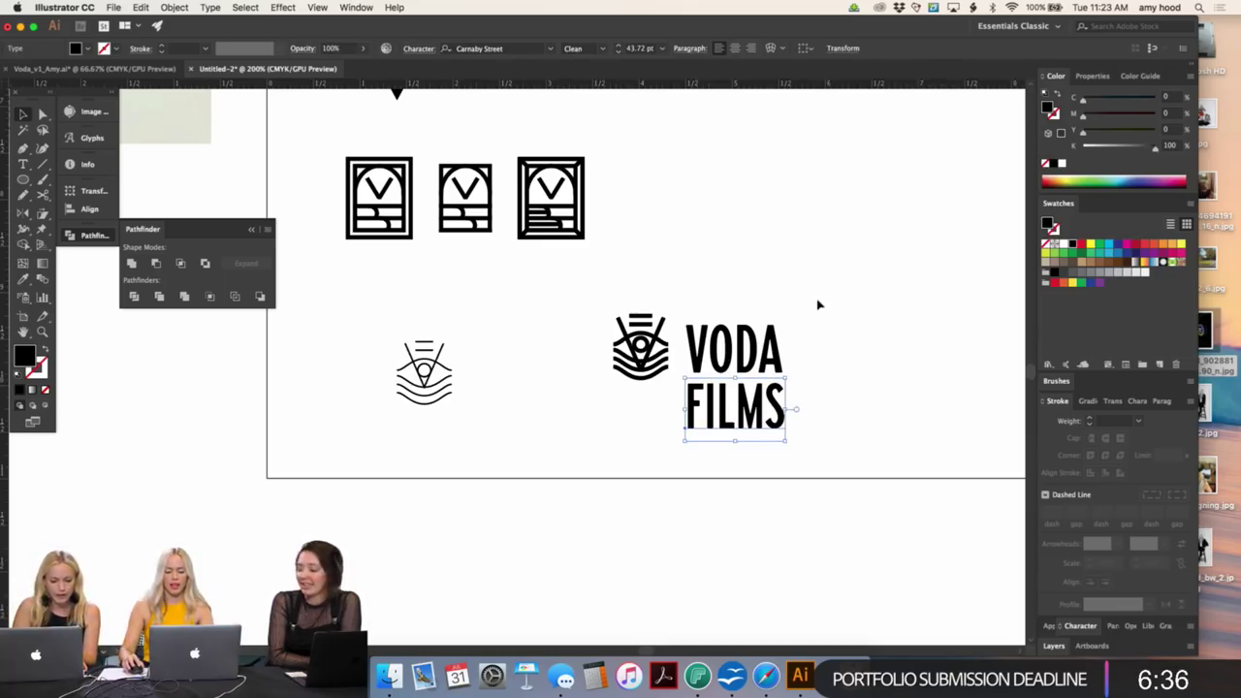
pyautogui.moveTo(751, 403); pyautogui.dragTo(753, 408)
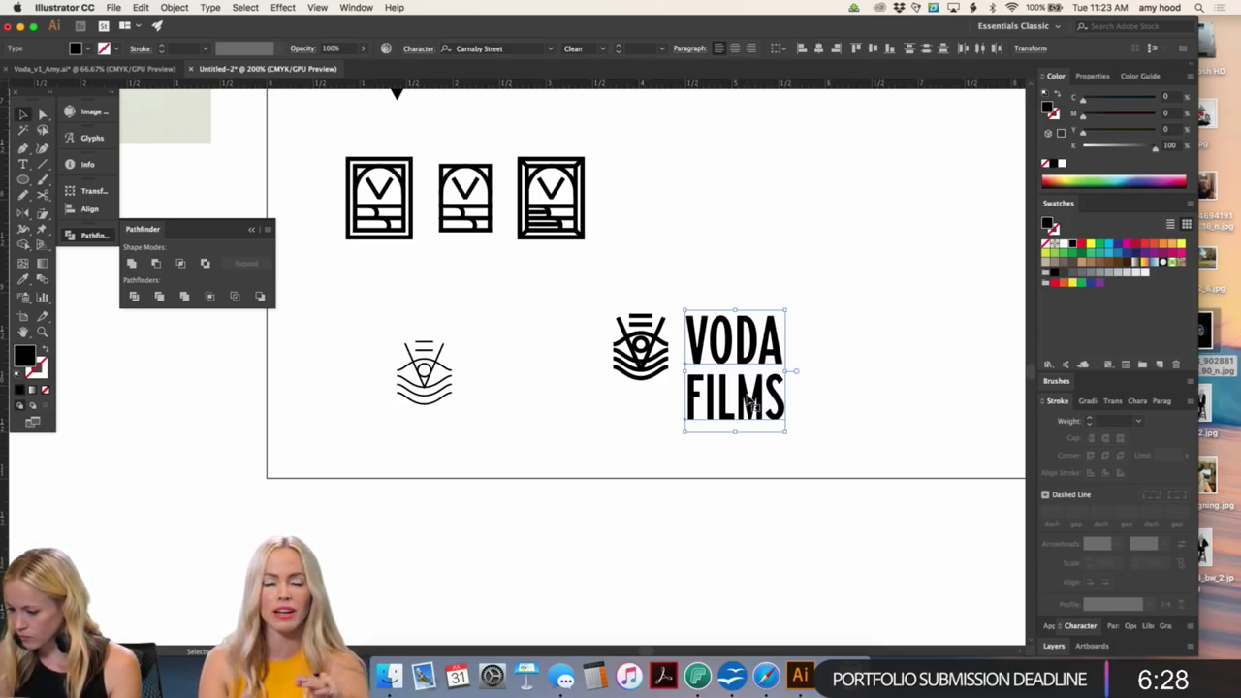
# - Duplicate the VODA FILMS text to the right of the original
pyautogui.click(892, 310)
pyautogui.click(775, 385)
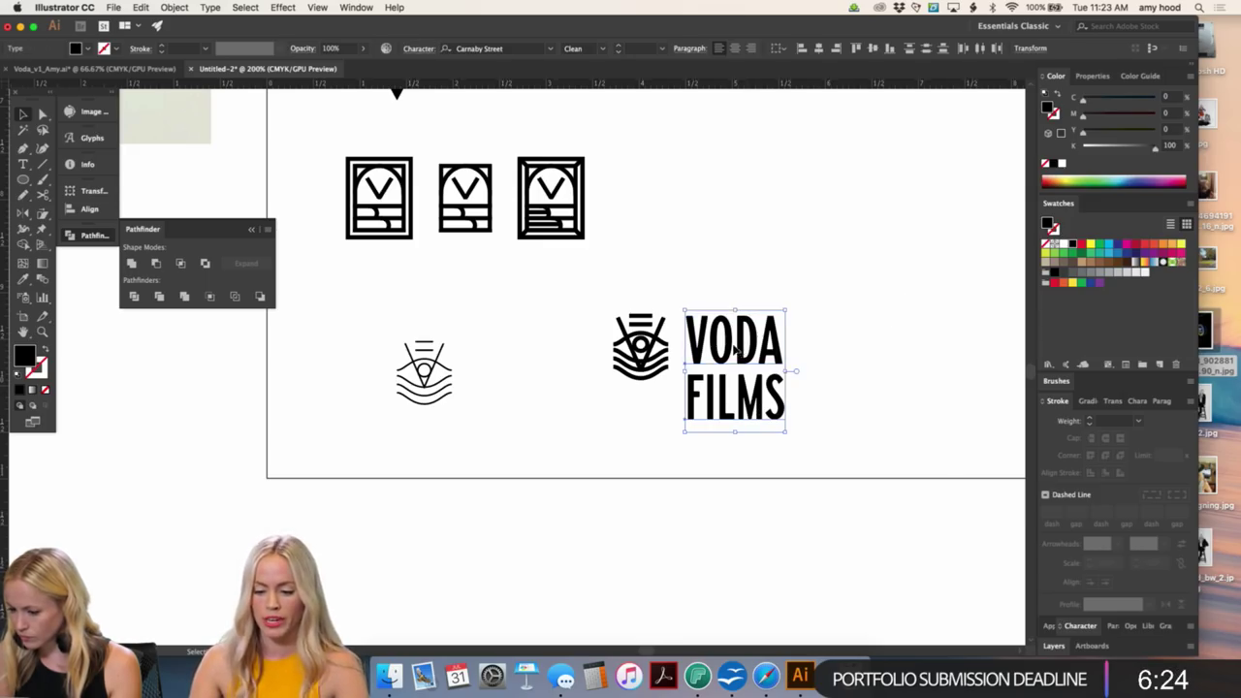
pyautogui.moveTo(743, 361); pyautogui.dragTo(870, 359)
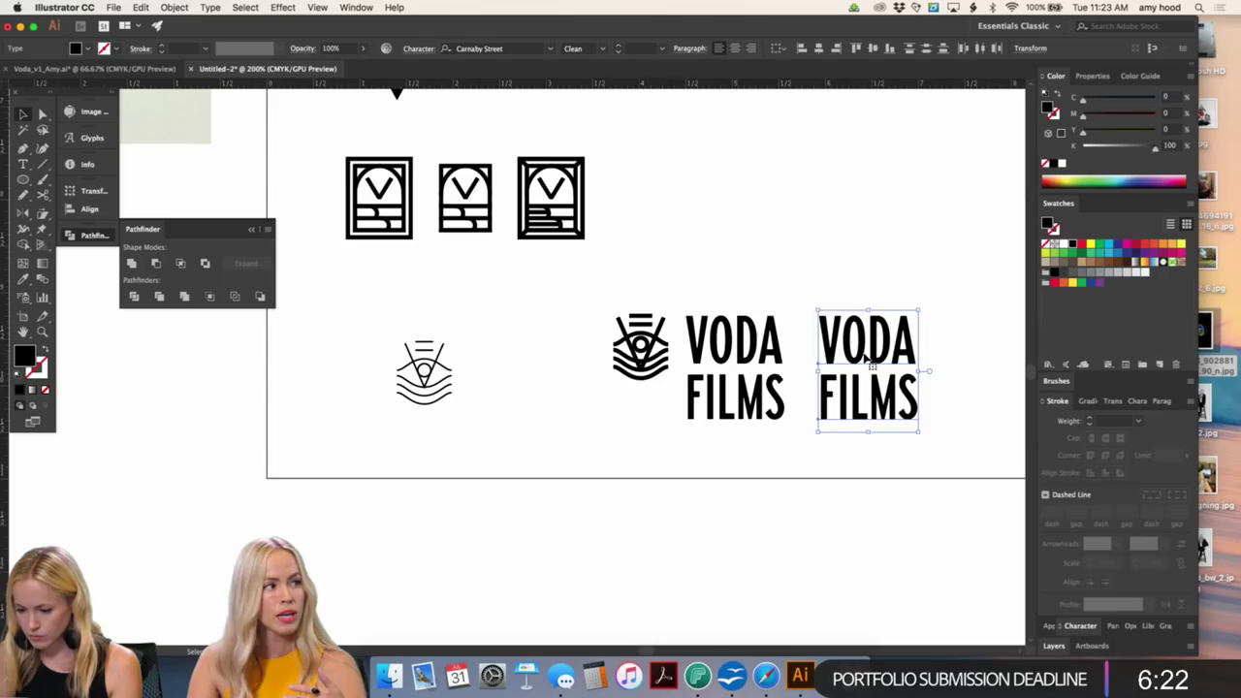
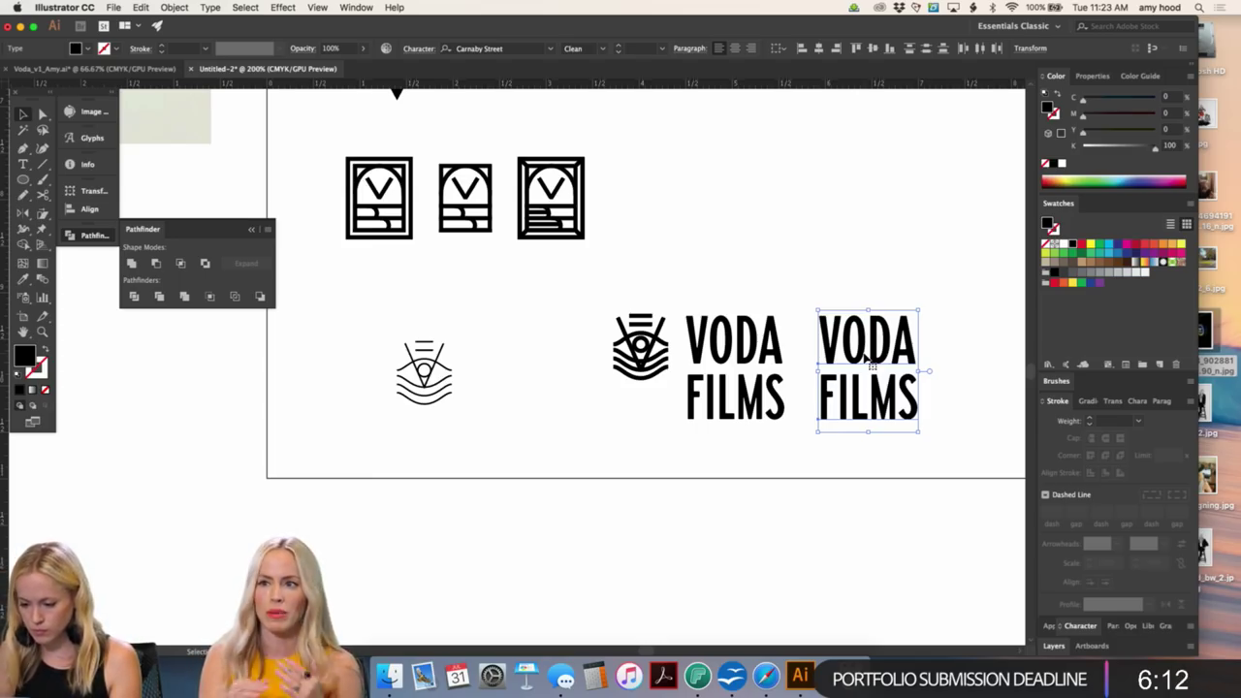
# - Delete the duplicate VODA FILMS wordmark on the right
pyautogui.click(855, 255)
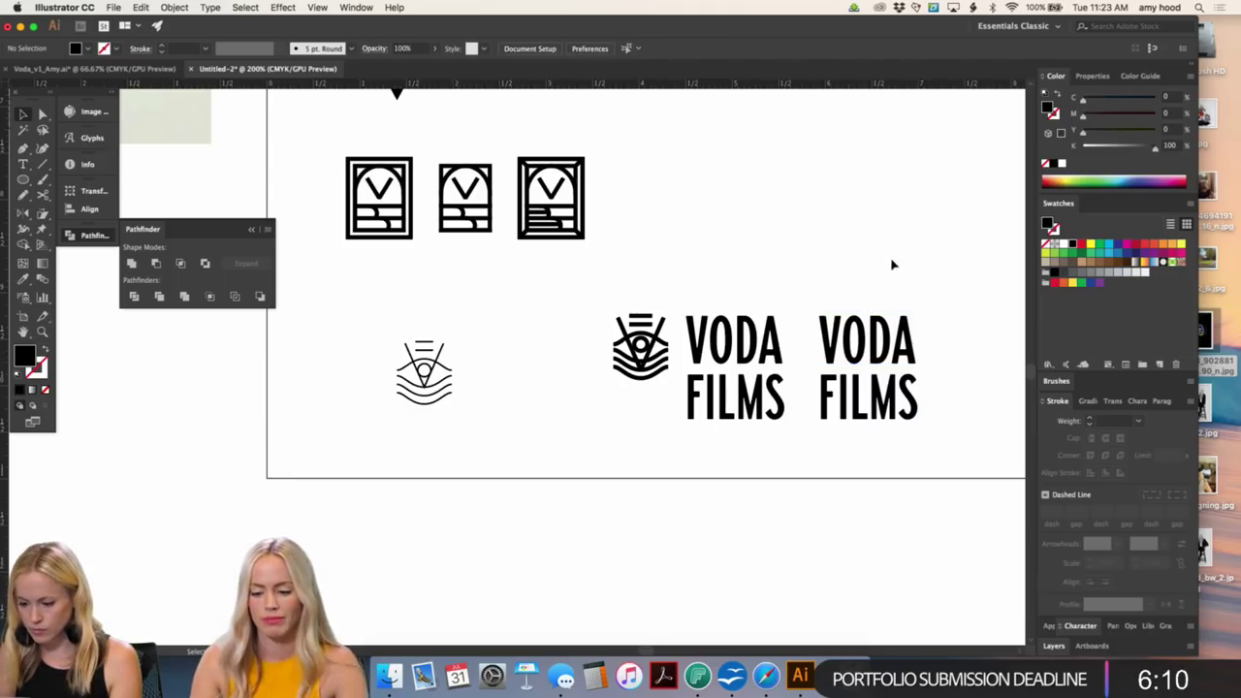
pyautogui.moveTo(865, 438); pyautogui.dragTo(866, 437)
pyautogui.click(883, 289)
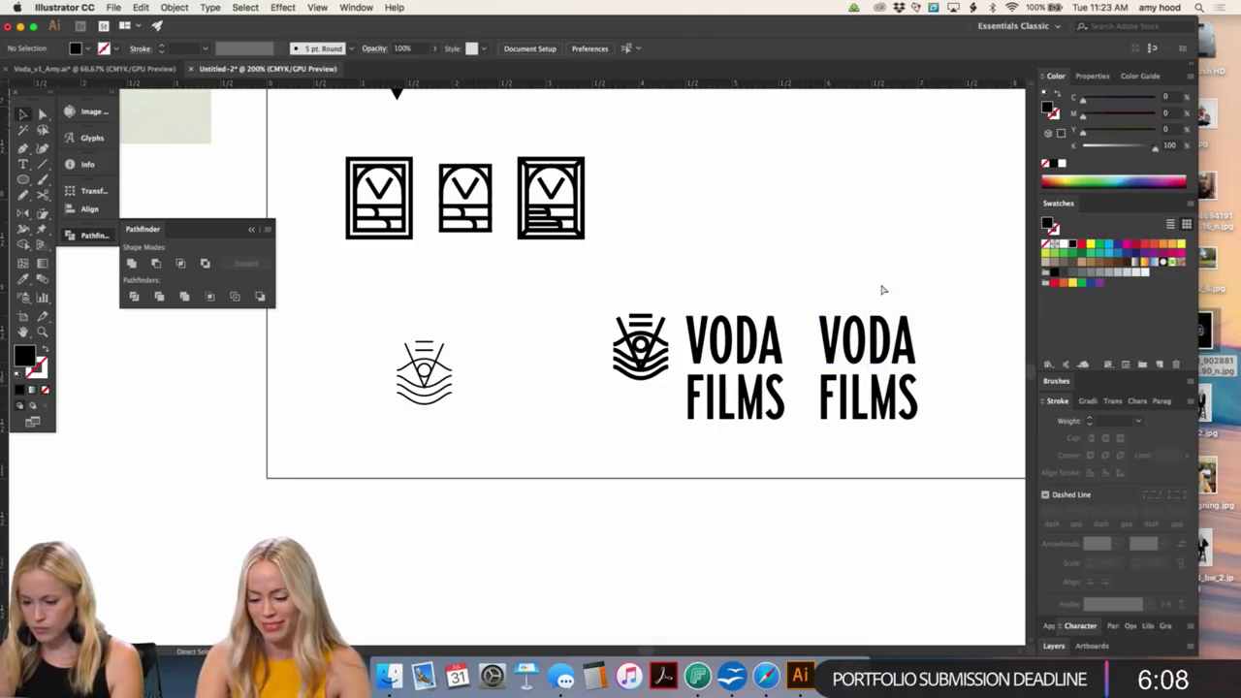
pyautogui.press('super+minus')
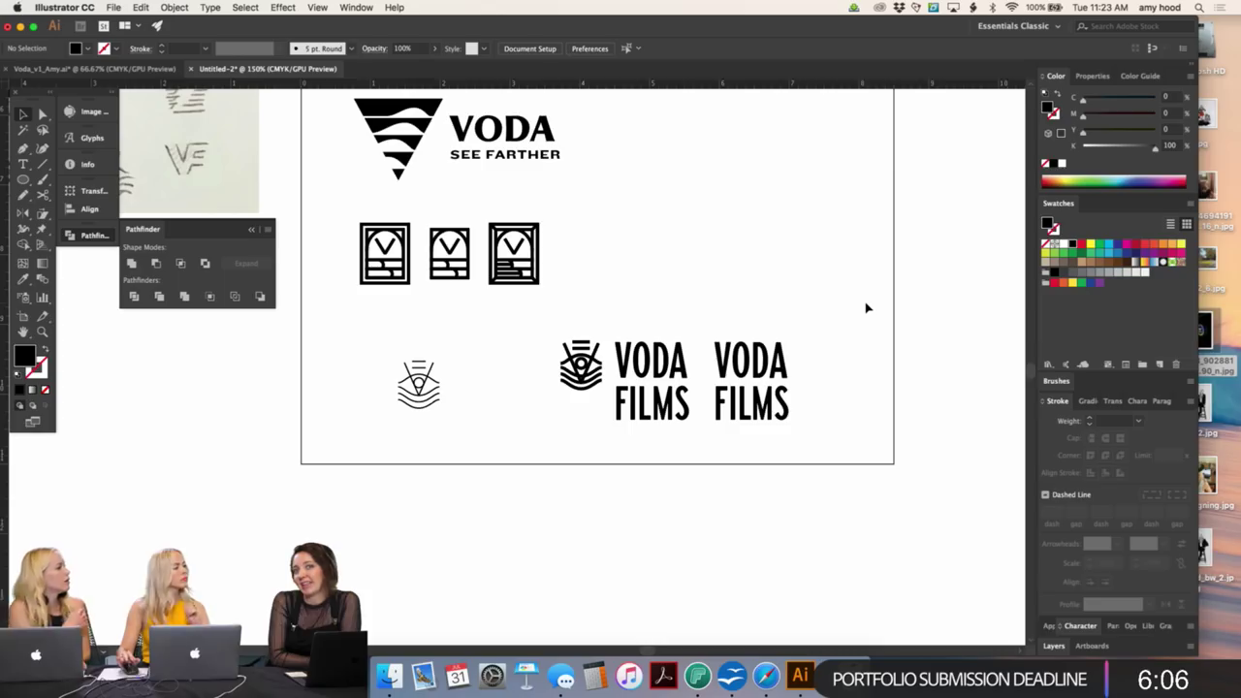
pyautogui.moveTo(867, 307); pyautogui.dragTo(712, 438)
pyautogui.press('Delete')
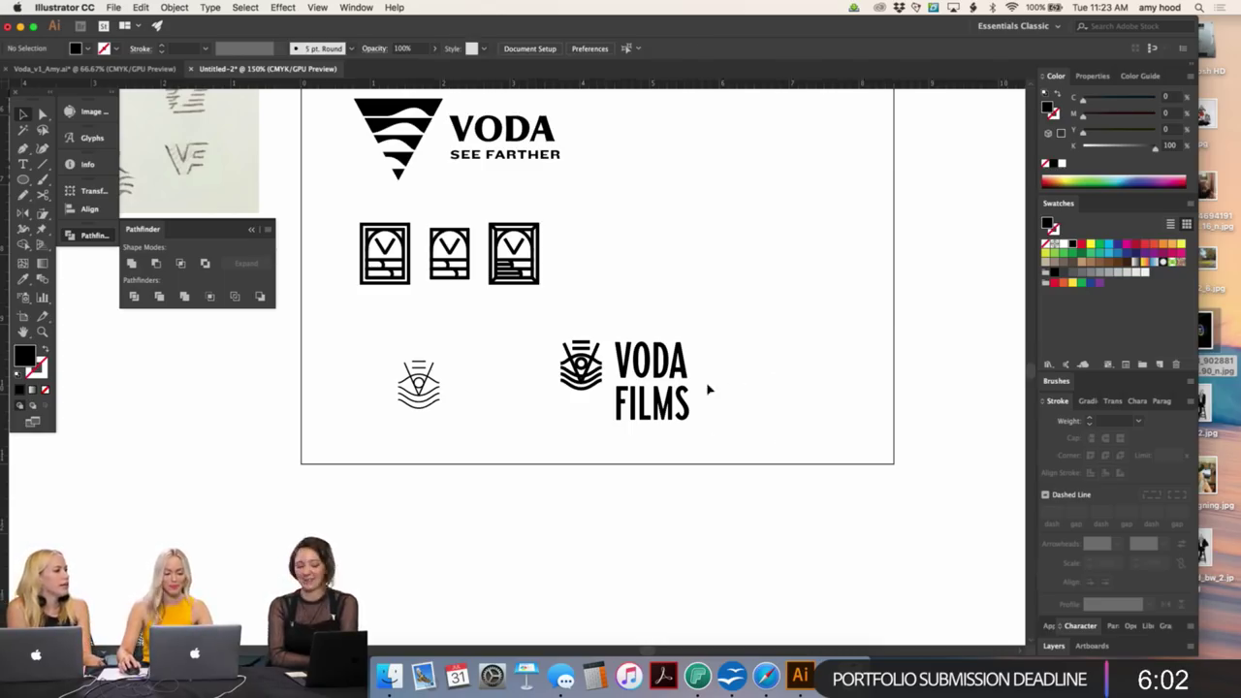
# - Shrink the FILMS text to fit under VODA and zoom in on the lockup
pyautogui.click(657, 407)
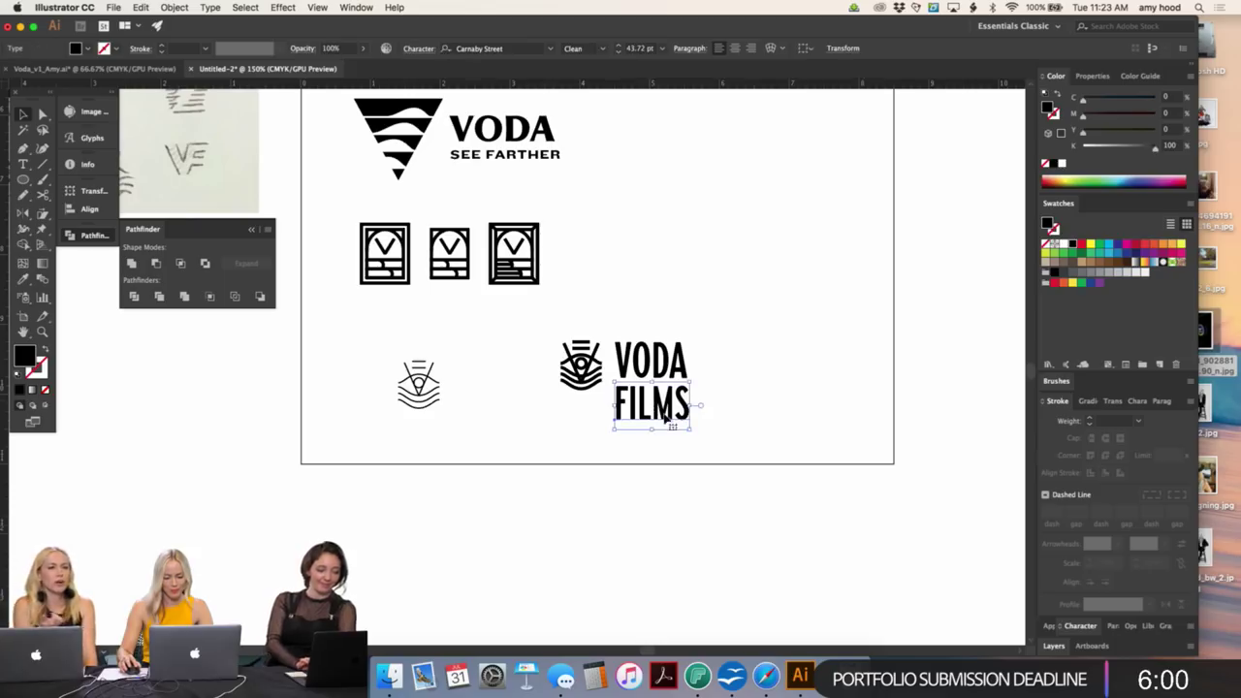
pyautogui.moveTo(612, 428); pyautogui.dragTo(646, 411)
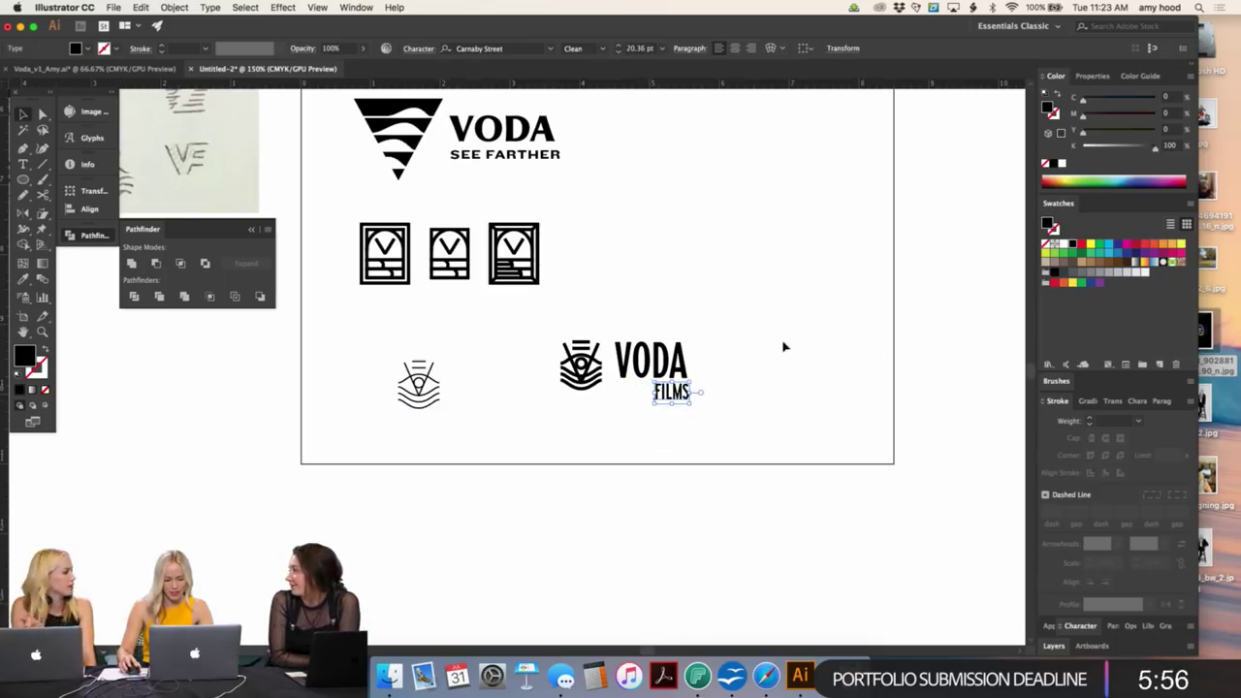
pyautogui.press('super+equal')
pyautogui.press('super+equal')
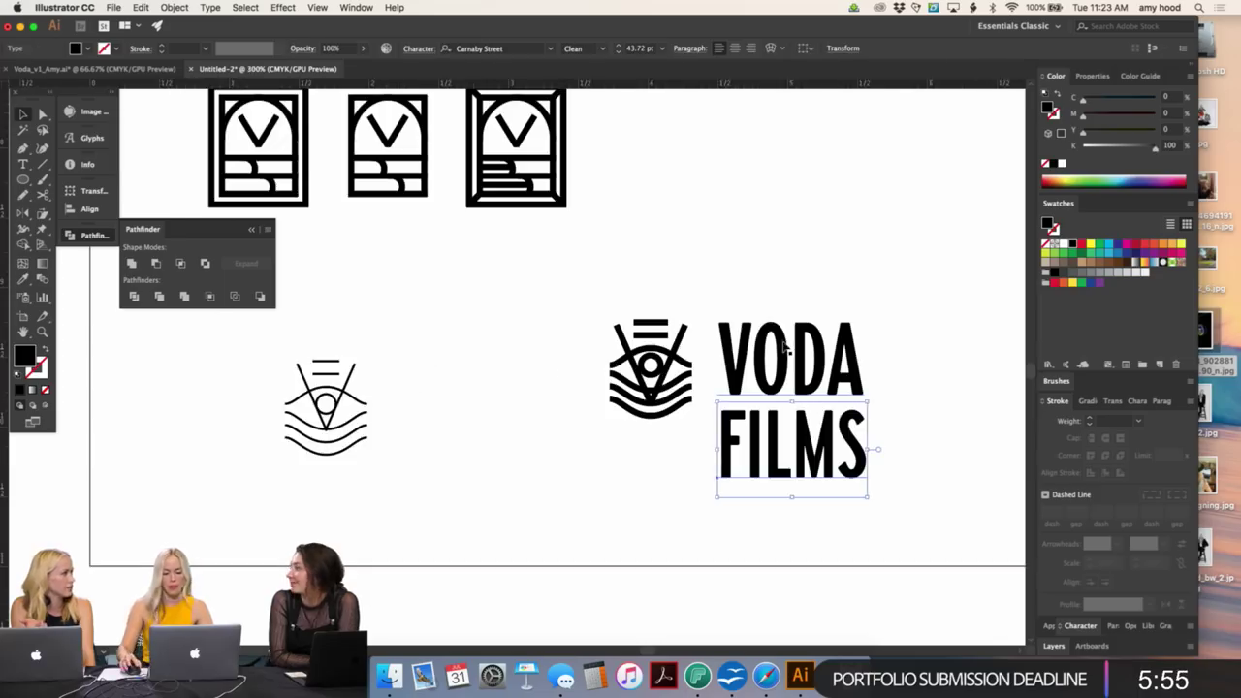
# - Set the FILMS text in Gotham Bold
pyautogui.click(495, 49)
pyautogui.write('gotham')
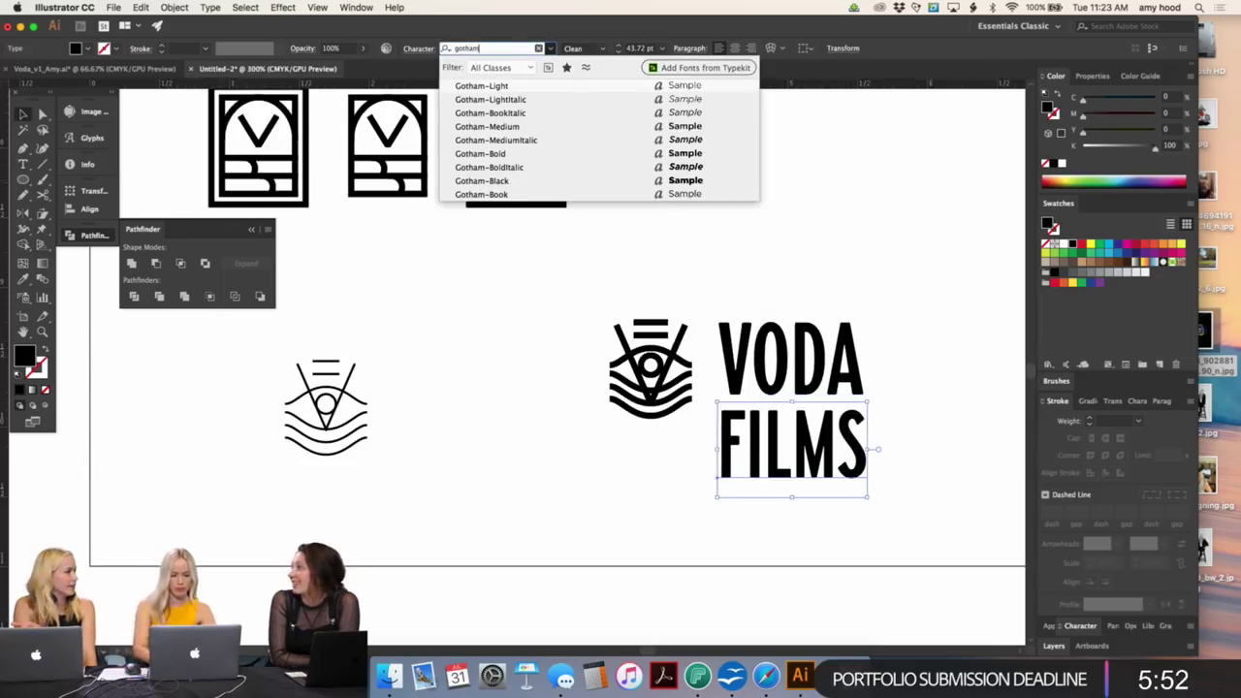
pyautogui.click(490, 154)
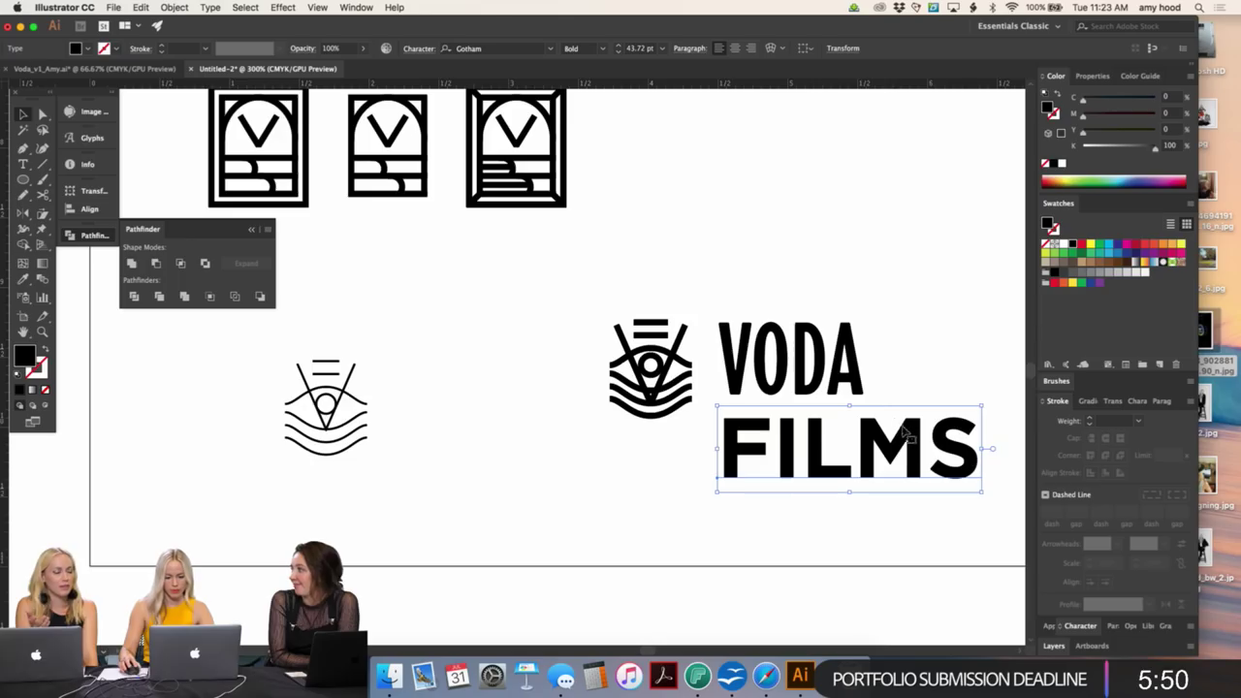
# - Shrink FILMS and move it up under VODA beside the eye-and-waves emblem
pyautogui.moveTo(981, 449); pyautogui.dragTo(819, 436)
pyautogui.click(942, 346)
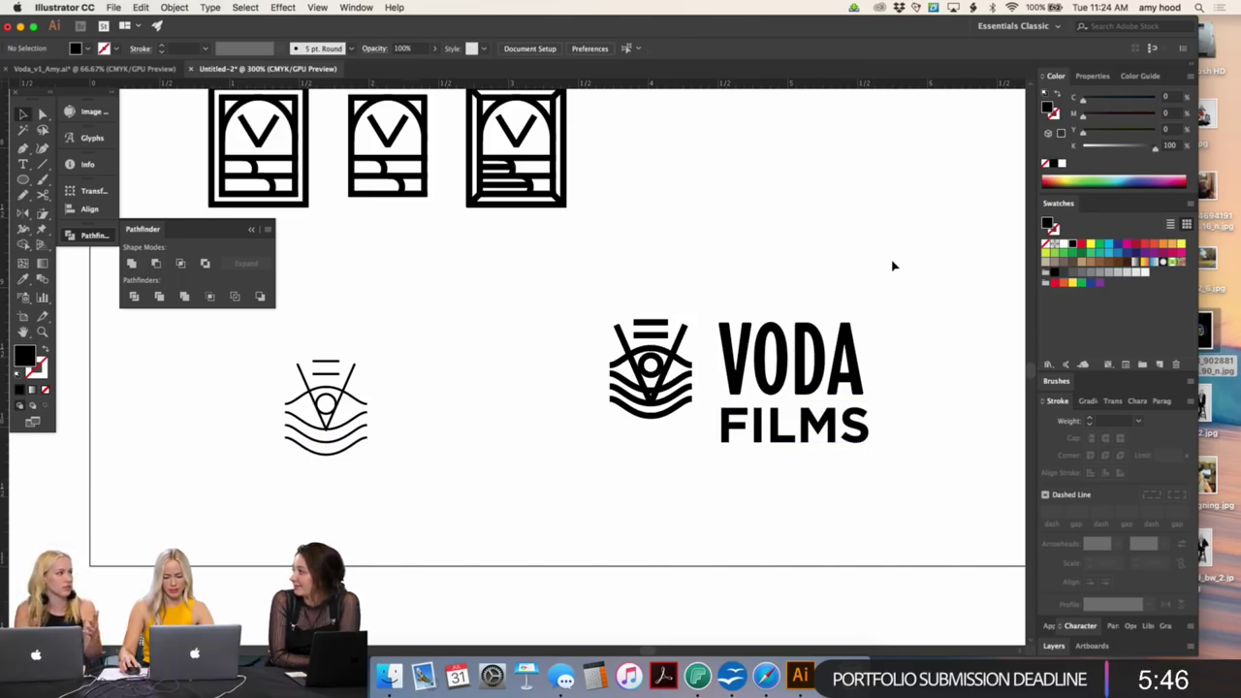
pyautogui.press('super+minus')
pyautogui.press('super+minus')
pyautogui.press('super+minus')
pyautogui.scroll(2, 834, 311)
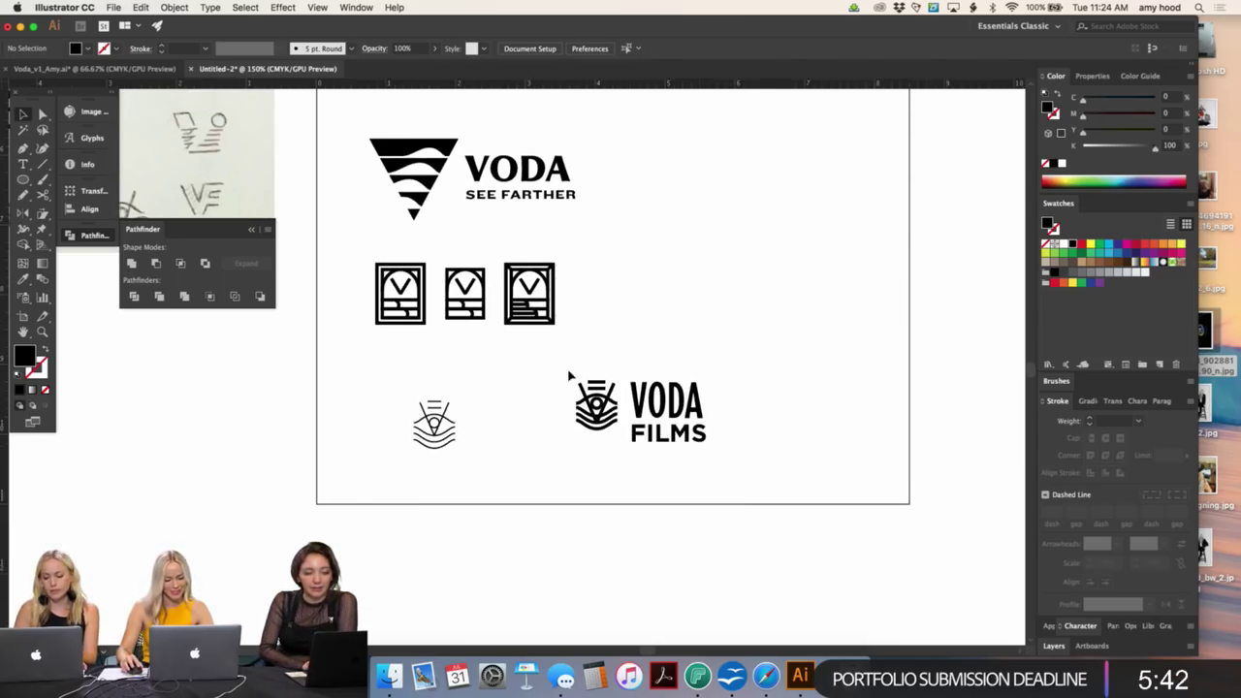
pyautogui.moveTo(569, 375); pyautogui.dragTo(611, 437)
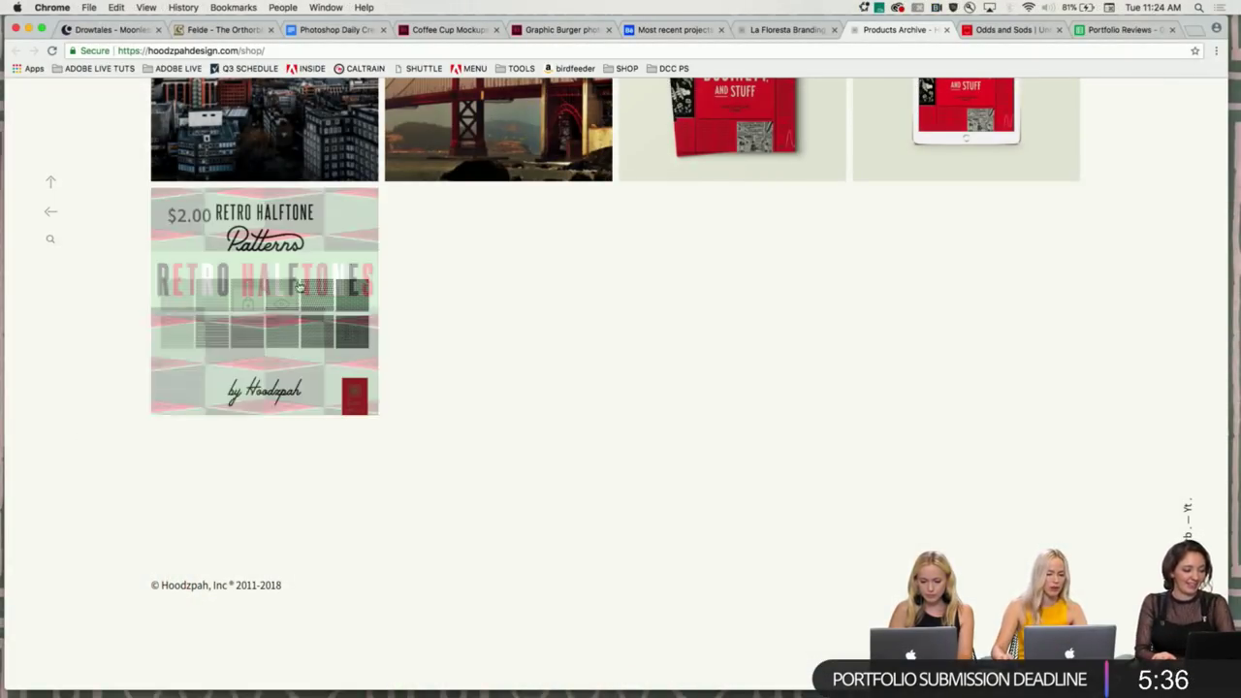
# - Scroll up through the Hoodzpah Design shop's product grid in Chrome
pyautogui.scroll(3, 301, 291)
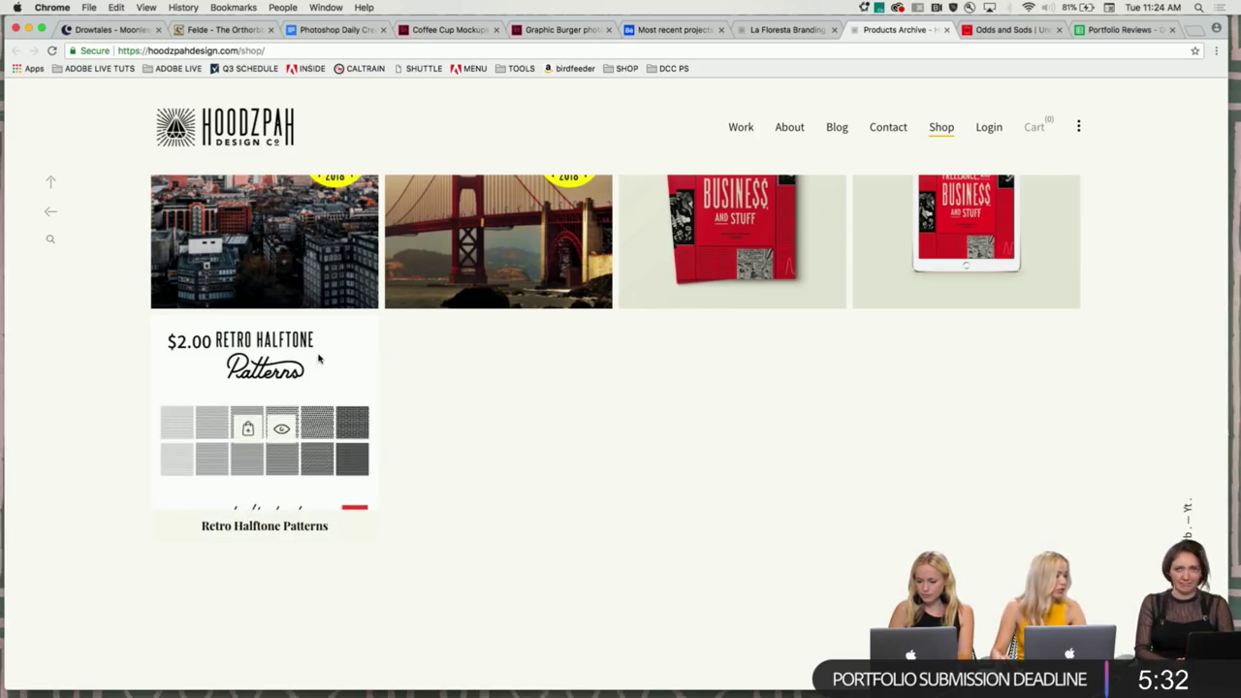
pyautogui.scroll(2, 454, 450)
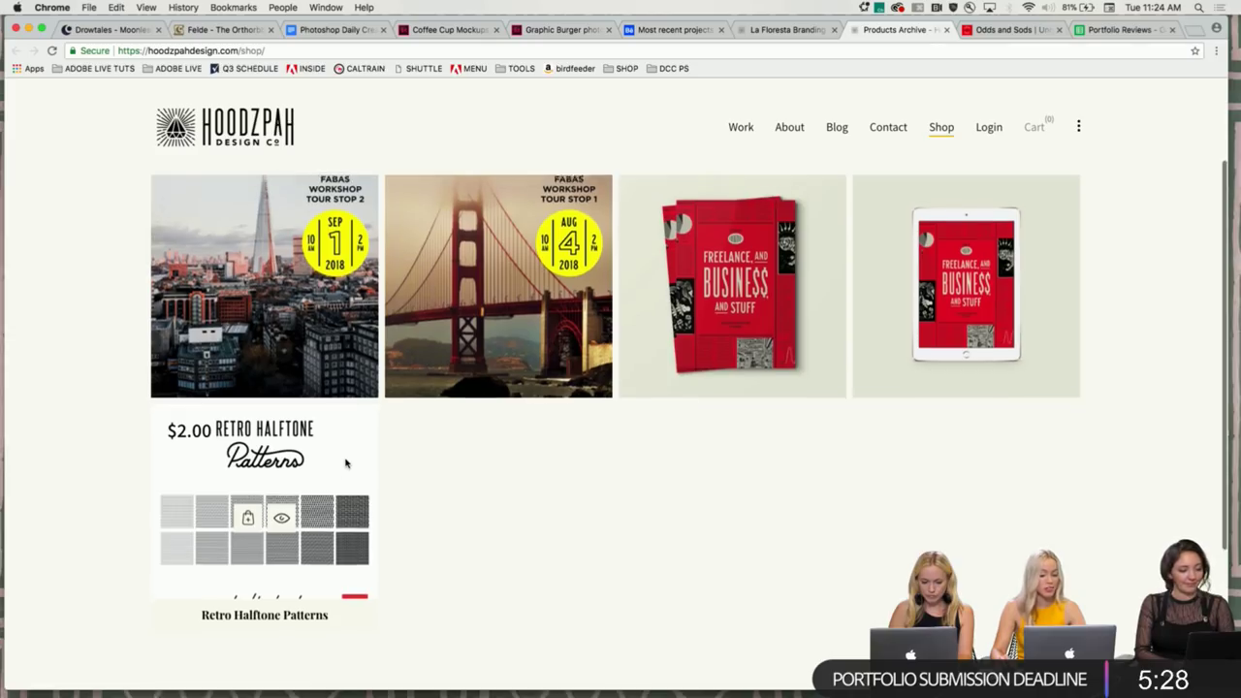
pyautogui.scroll(2, 346, 464)
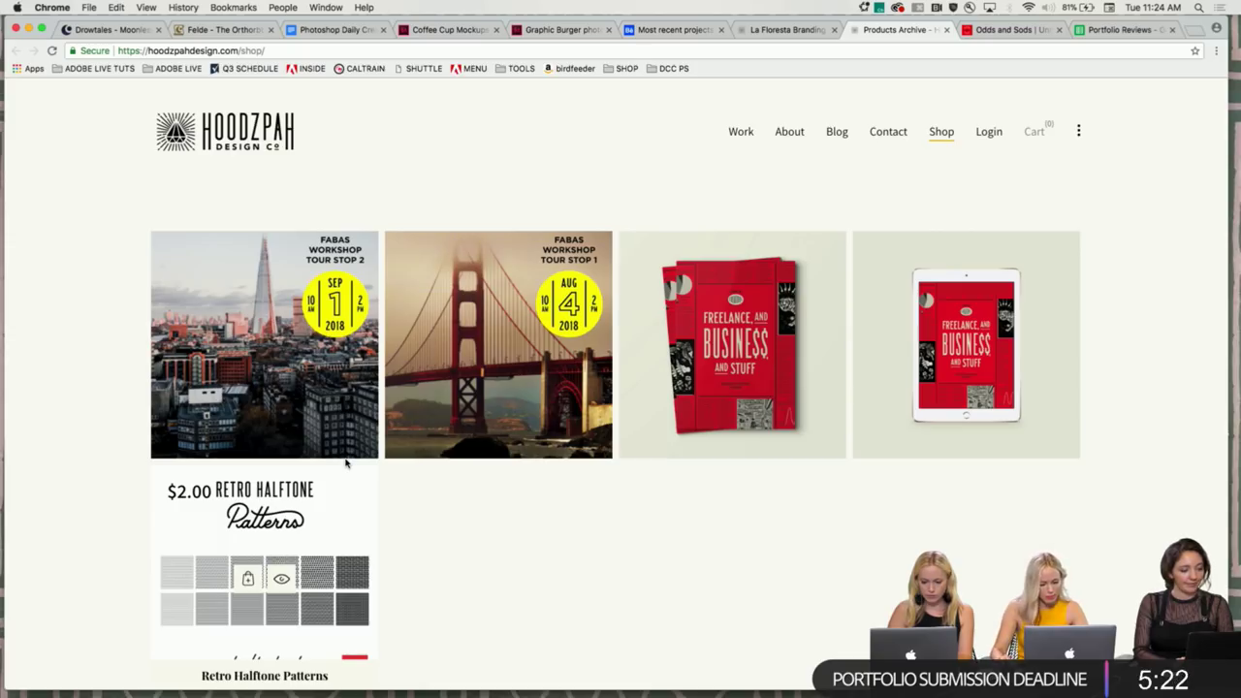
pyautogui.moveTo(354, 426)
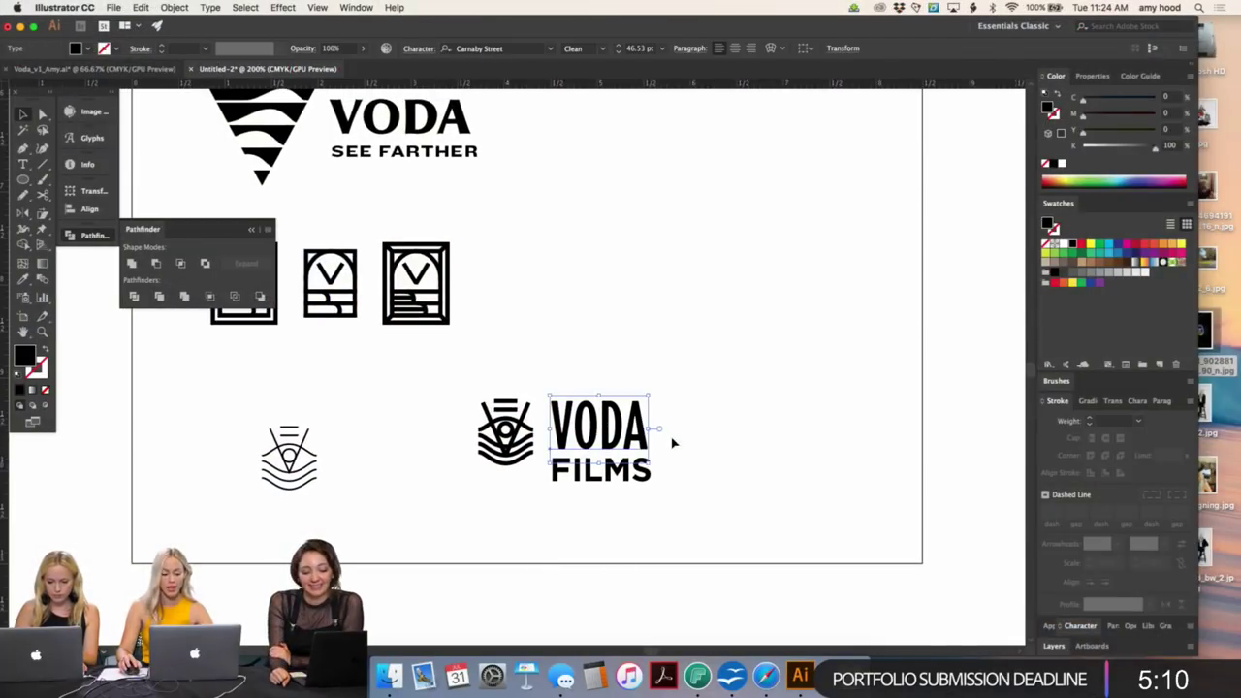
# - Nudge the VODA FILMS text up to align with its emblem, then zoom out to the artboard
pyautogui.moveTo(676, 388); pyautogui.dragTo(649, 485)
pyautogui.click(687, 436)
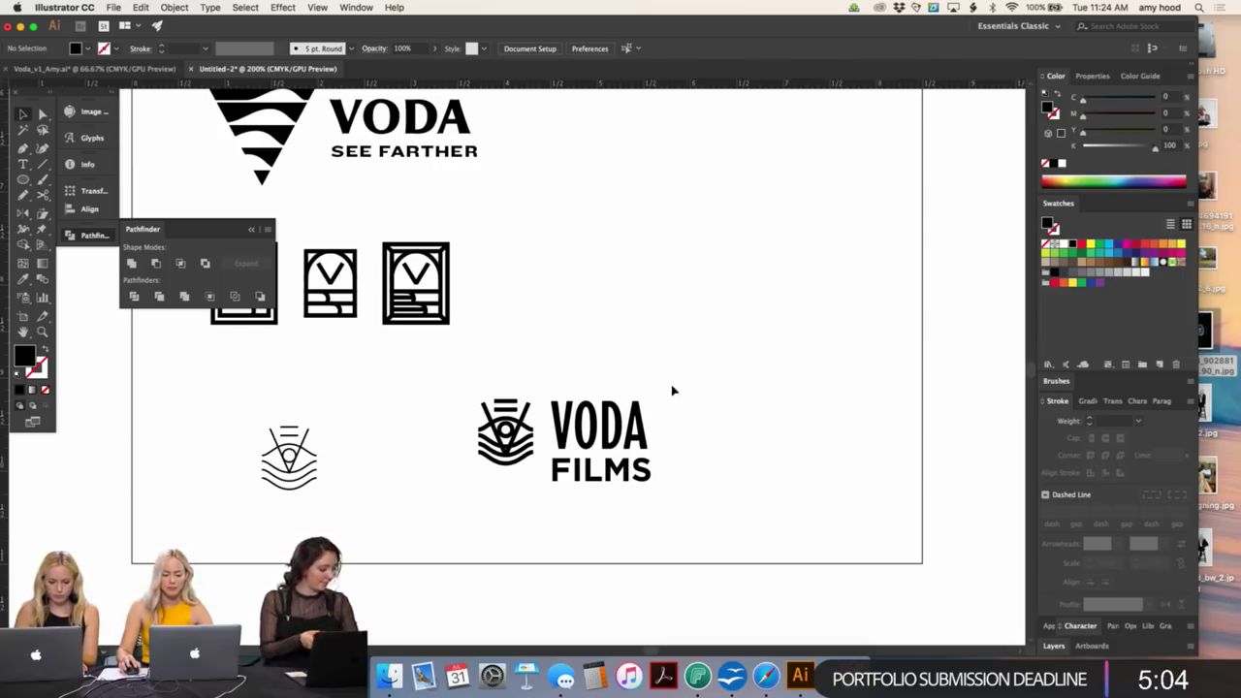
pyautogui.moveTo(672, 398); pyautogui.dragTo(611, 492)
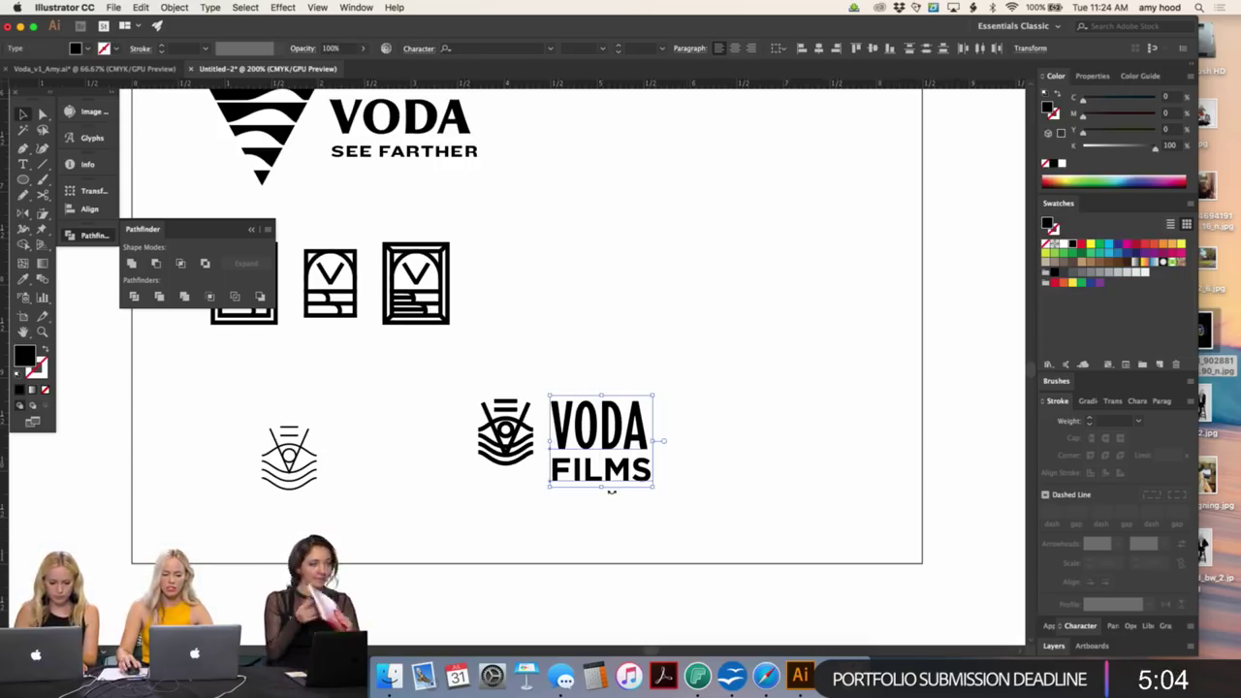
pyautogui.click(724, 449)
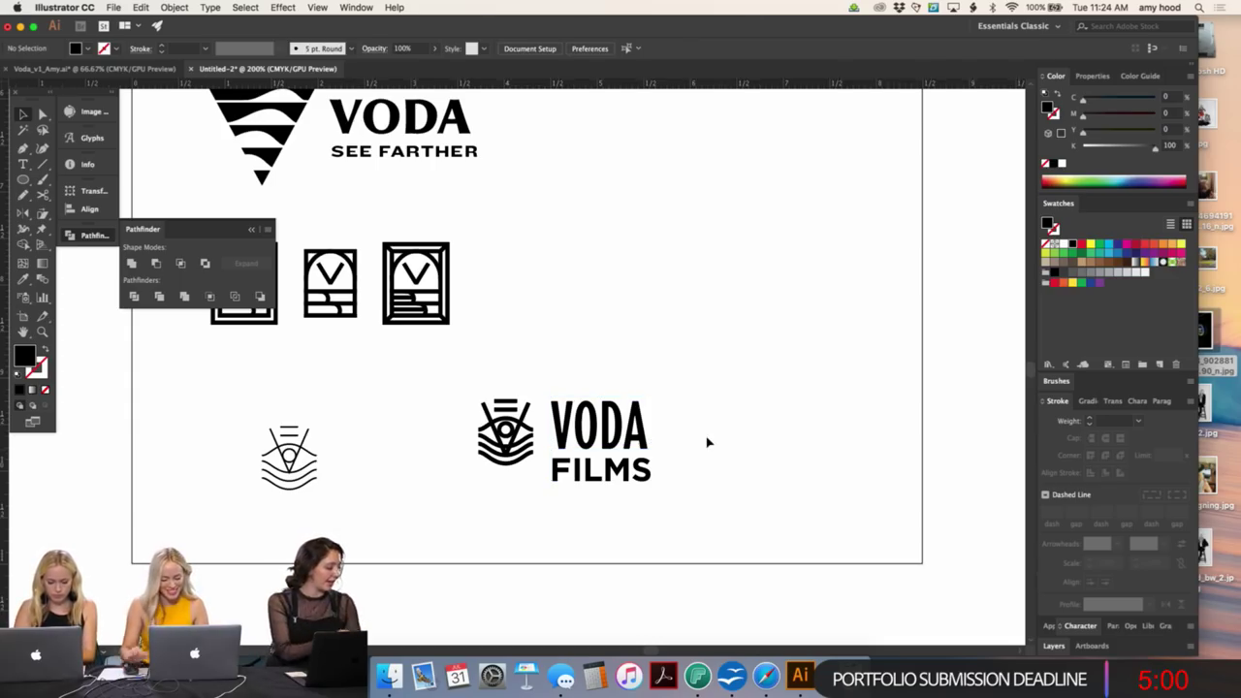
pyautogui.press('super+equal')
pyautogui.scroll(-2, 677, 438)
pyautogui.moveTo(761, 557); pyautogui.dragTo(610, 604)
pyautogui.press('Up')
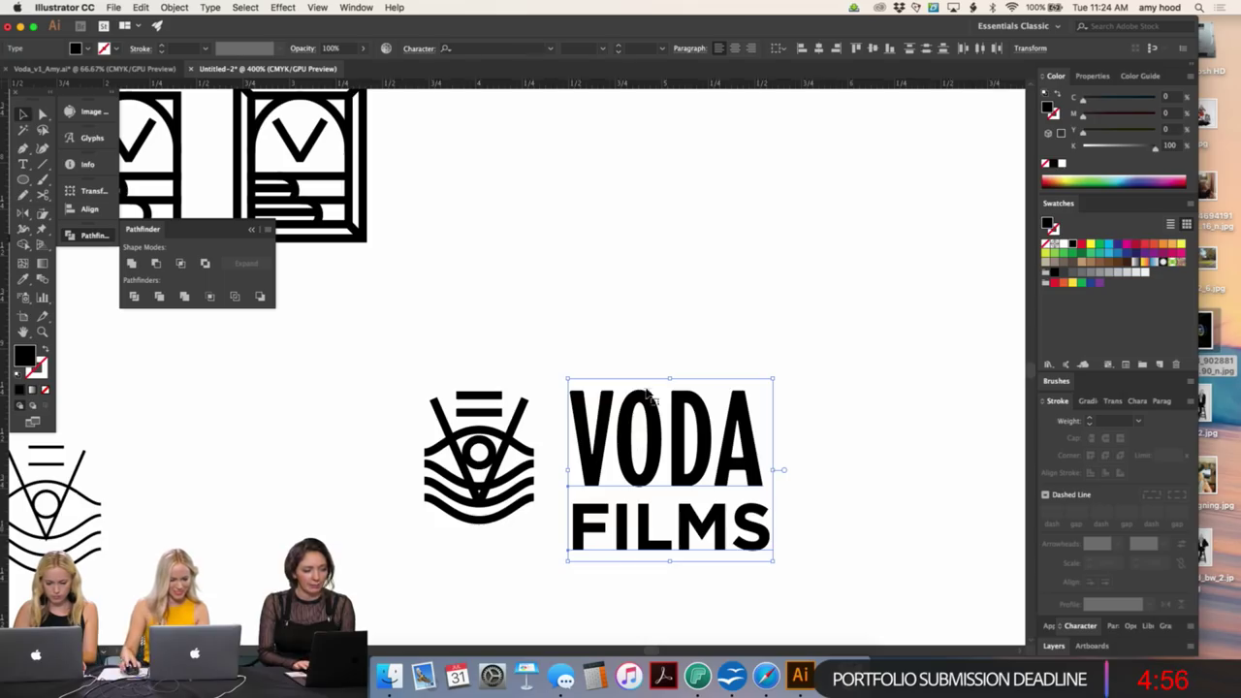
pyautogui.click(665, 313)
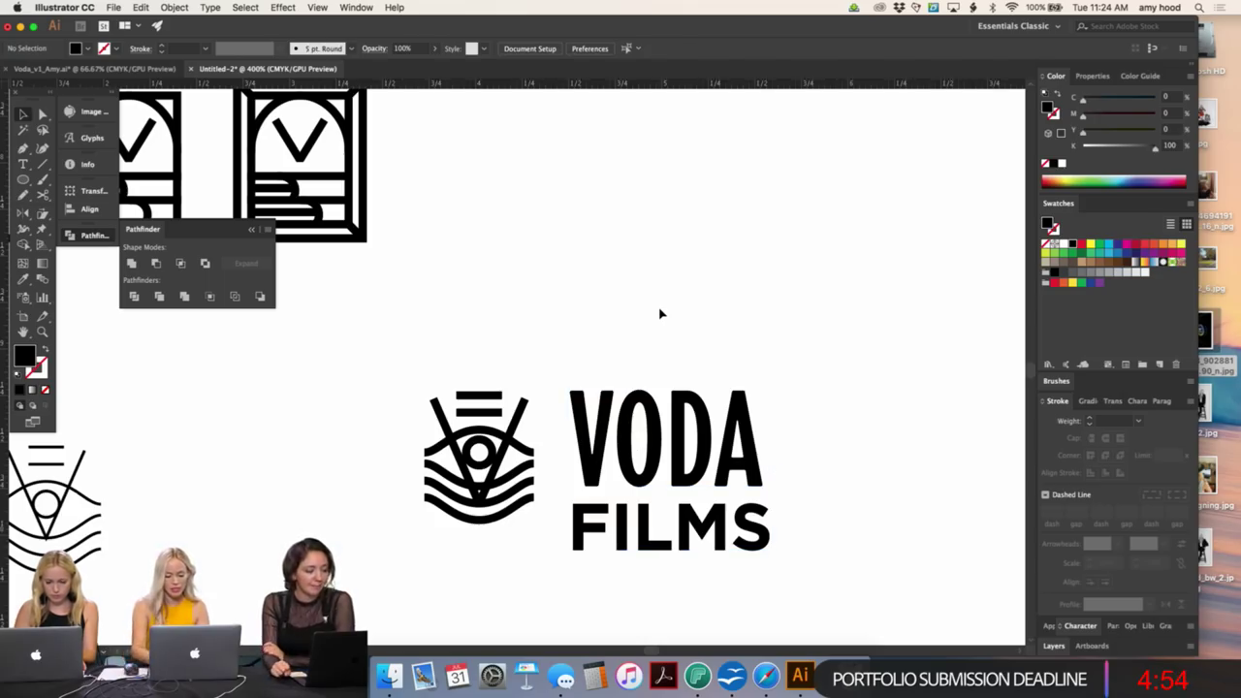
pyautogui.press('super+minus')
pyautogui.press('super+minus')
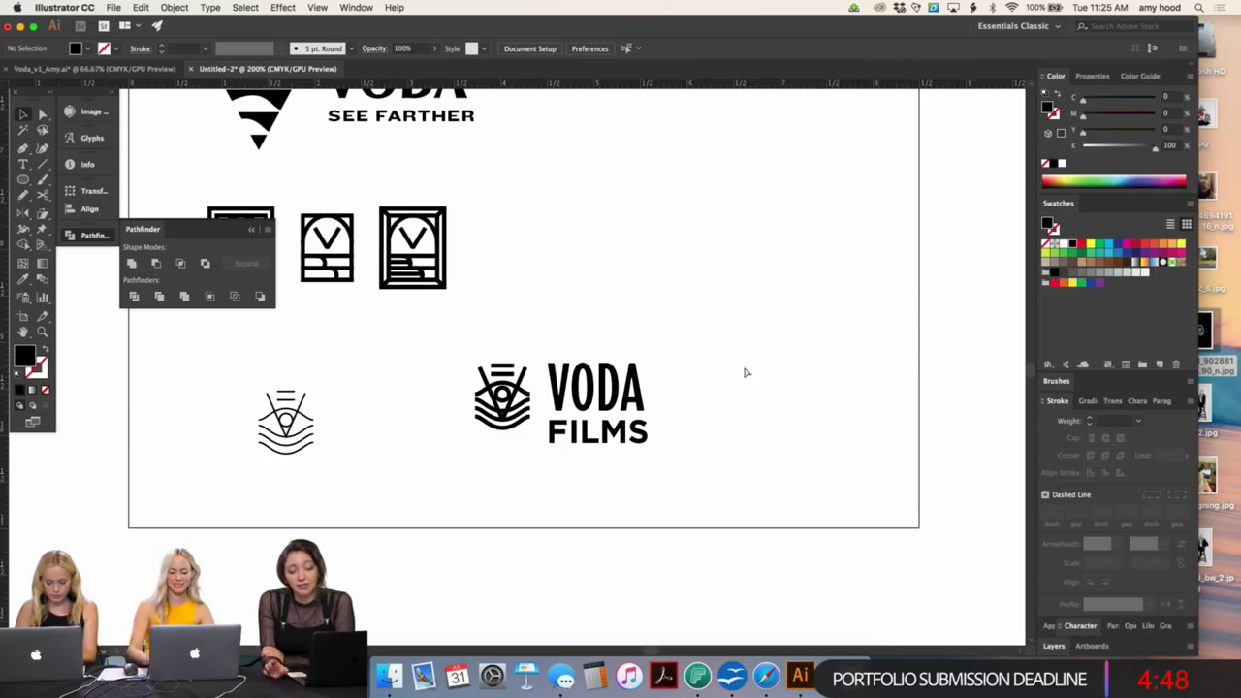
pyautogui.press('super+minus')
pyautogui.press('super+minus')
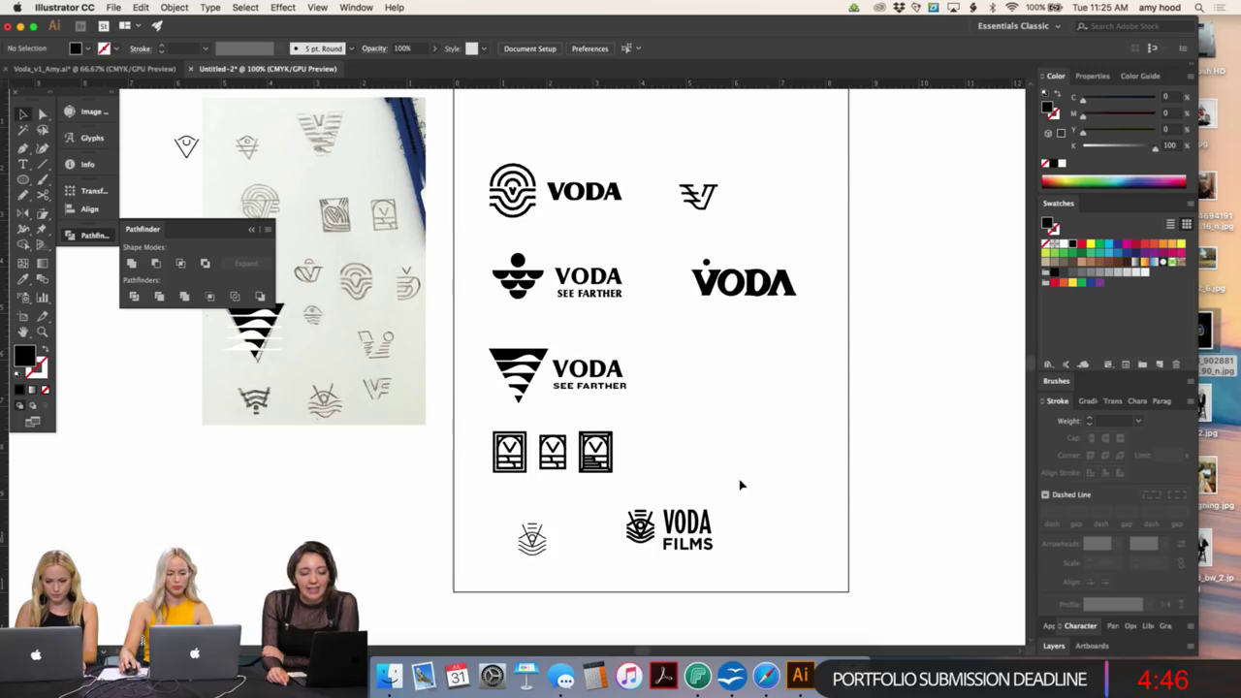
# - Shift-nudge the VODA FILMS logo right and up beside the triangle logo
pyautogui.moveTo(742, 479); pyautogui.dragTo(743, 463)
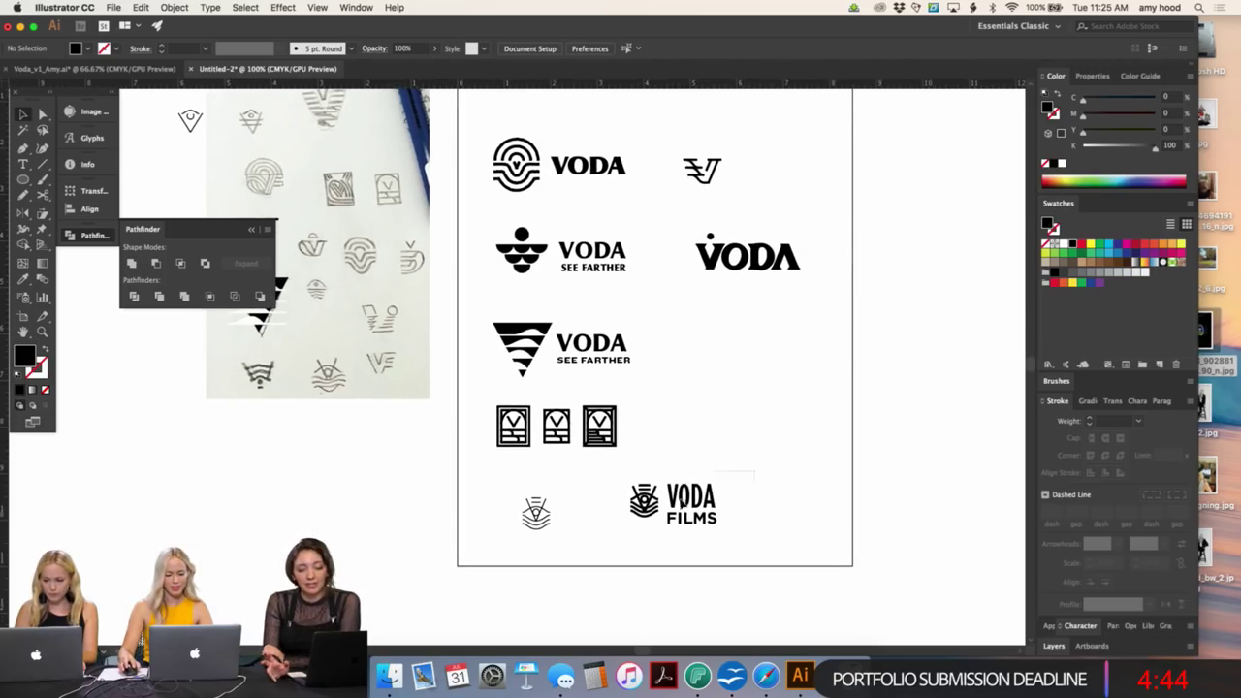
pyautogui.click(684, 502)
pyautogui.hotkey('shift', 'Right')
pyautogui.hotkey('shift', 'Right')
pyautogui.hotkey('shift', 'Right')
pyautogui.hotkey('shift', 'Right')
pyautogui.hotkey('shift', 'Right')
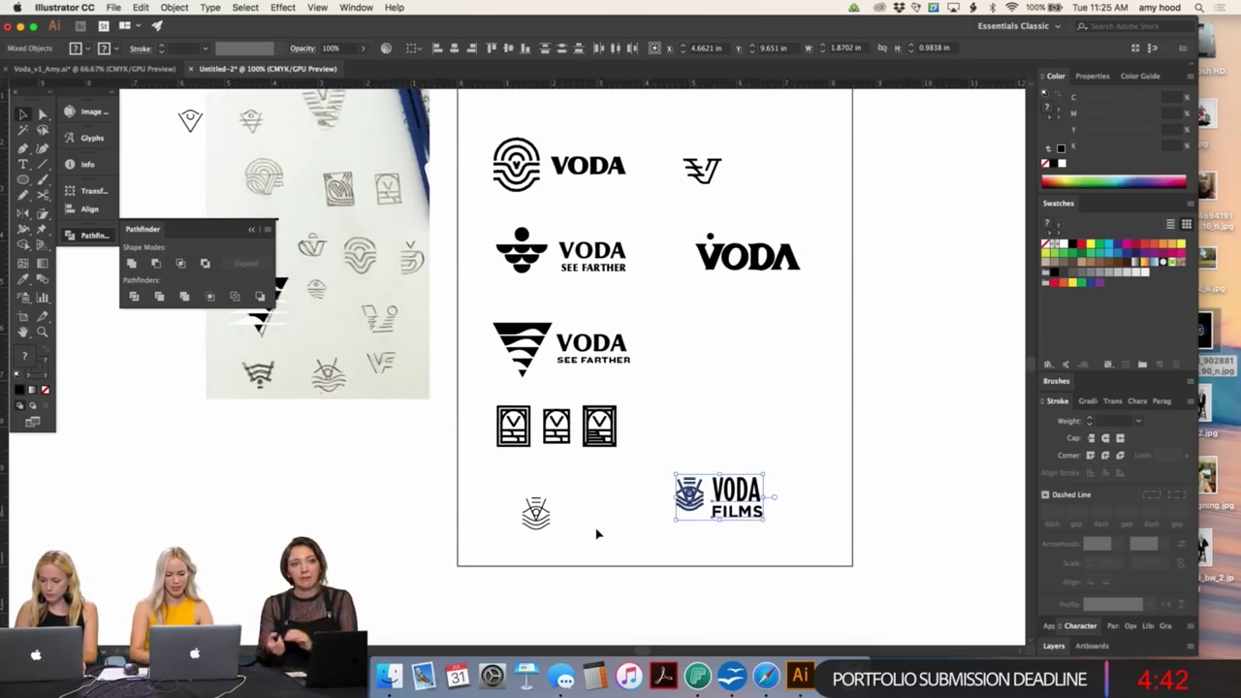
pyautogui.hotkey('shift', 'Up')
pyautogui.hotkey('shift', 'Up')
pyautogui.hotkey('shift', 'Up')
pyautogui.hotkey('shift', 'Up')
pyautogui.hotkey('shift', 'Up')
pyautogui.hotkey('shift', 'Up')
pyautogui.hotkey('shift', 'Up')
pyautogui.hotkey('shift', 'Up')
pyautogui.hotkey('shift', 'Right')
pyautogui.hotkey('shift', 'Right')
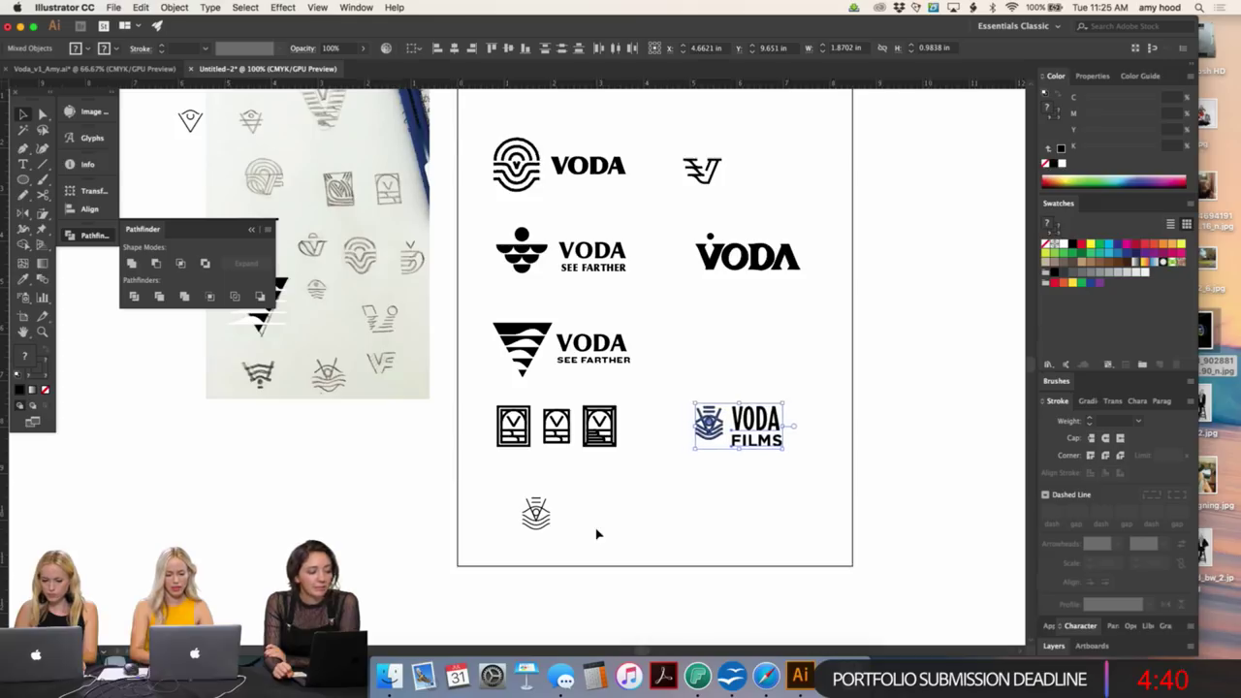
pyautogui.hotkey('shift', 'Up')
pyautogui.hotkey('shift', 'Up')
pyautogui.hotkey('shift', 'Up')
pyautogui.hotkey('shift', 'Up')
pyautogui.hotkey('shift', 'Up')
pyautogui.hotkey('shift', 'Up')
pyautogui.hotkey('shift', 'Up')
pyautogui.hotkey('shift', 'Up')
pyautogui.hotkey('shift', 'Up')
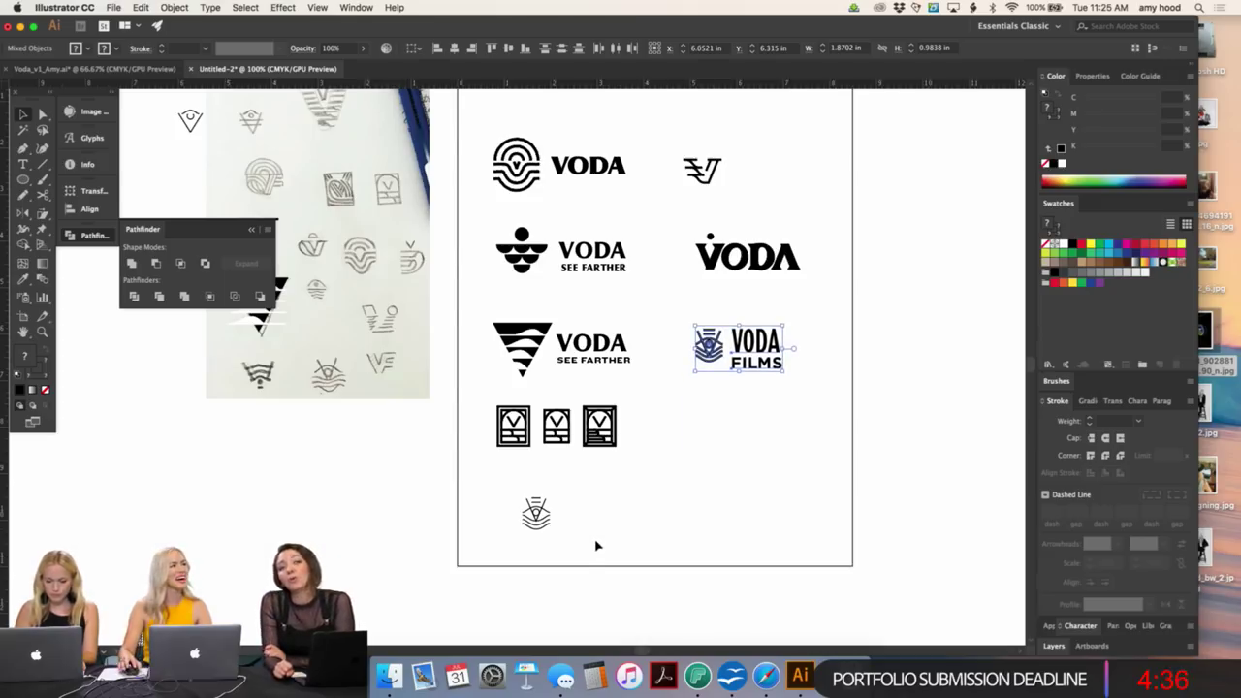
pyautogui.click(601, 562)
# - Lower the three framed V icons and move the small eye emblem into the right column
pyautogui.moveTo(638, 392); pyautogui.dragTo(448, 480)
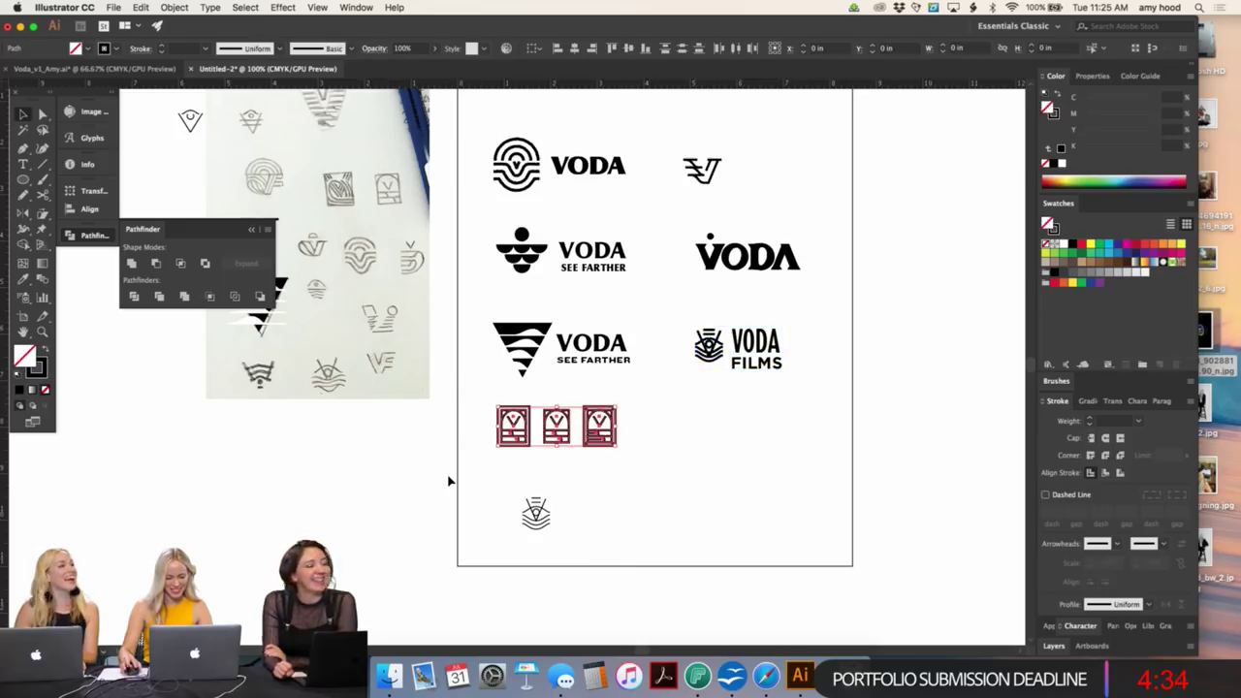
pyautogui.hotkey('shift', 'Down')
pyautogui.click(700, 521)
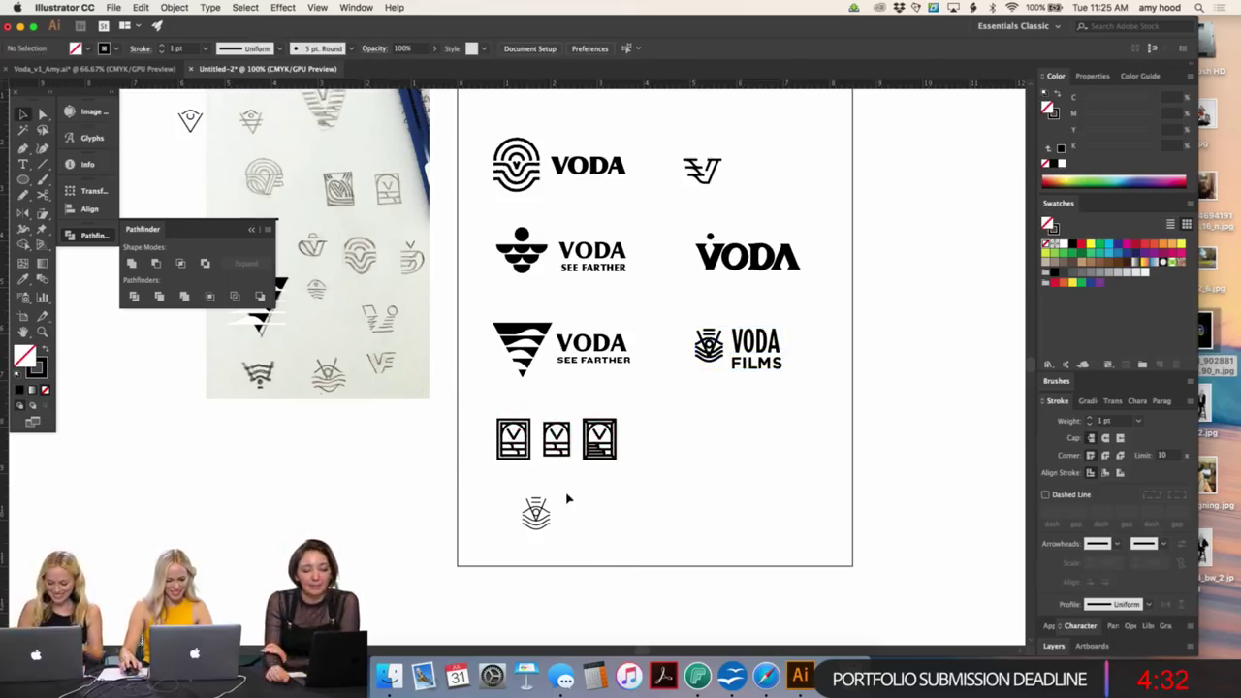
pyautogui.click(537, 512)
pyautogui.moveTo(536, 512); pyautogui.dragTo(734, 421)
pyautogui.click(826, 416)
pyautogui.moveTo(825, 416); pyautogui.dragTo(830, 448)
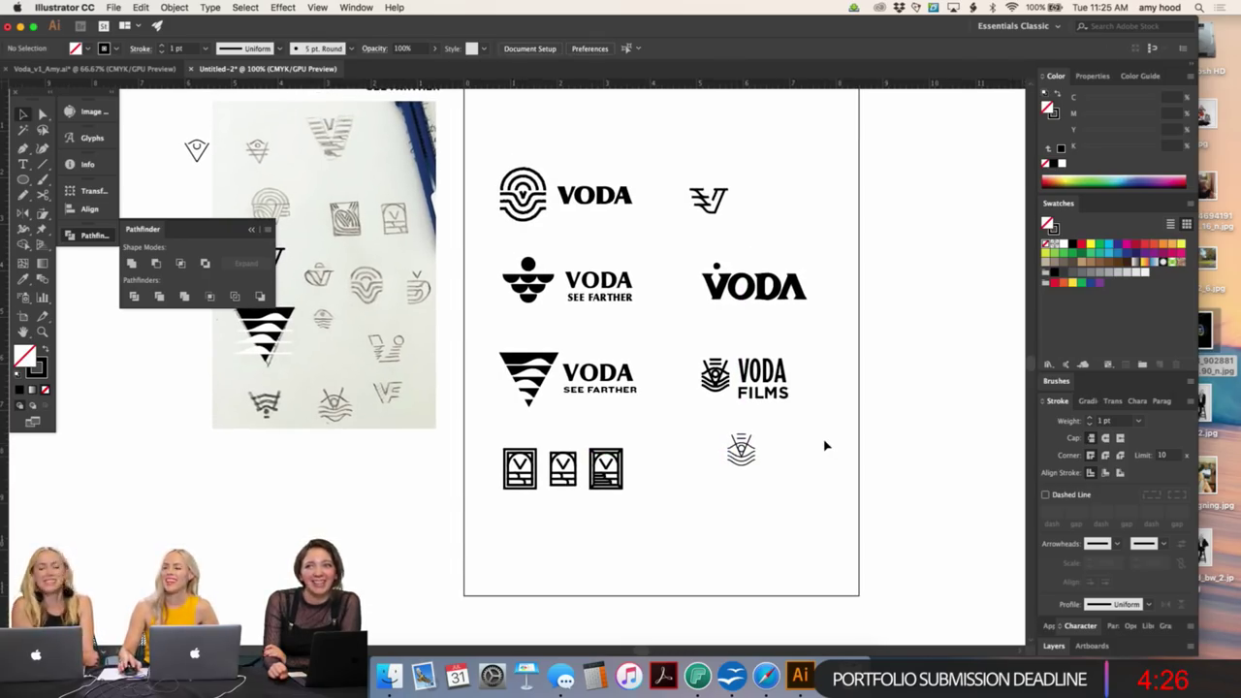
# - Shift the small V mark a little to the right
pyautogui.press('super+equal')
pyautogui.hscroll(2, 823, 443)
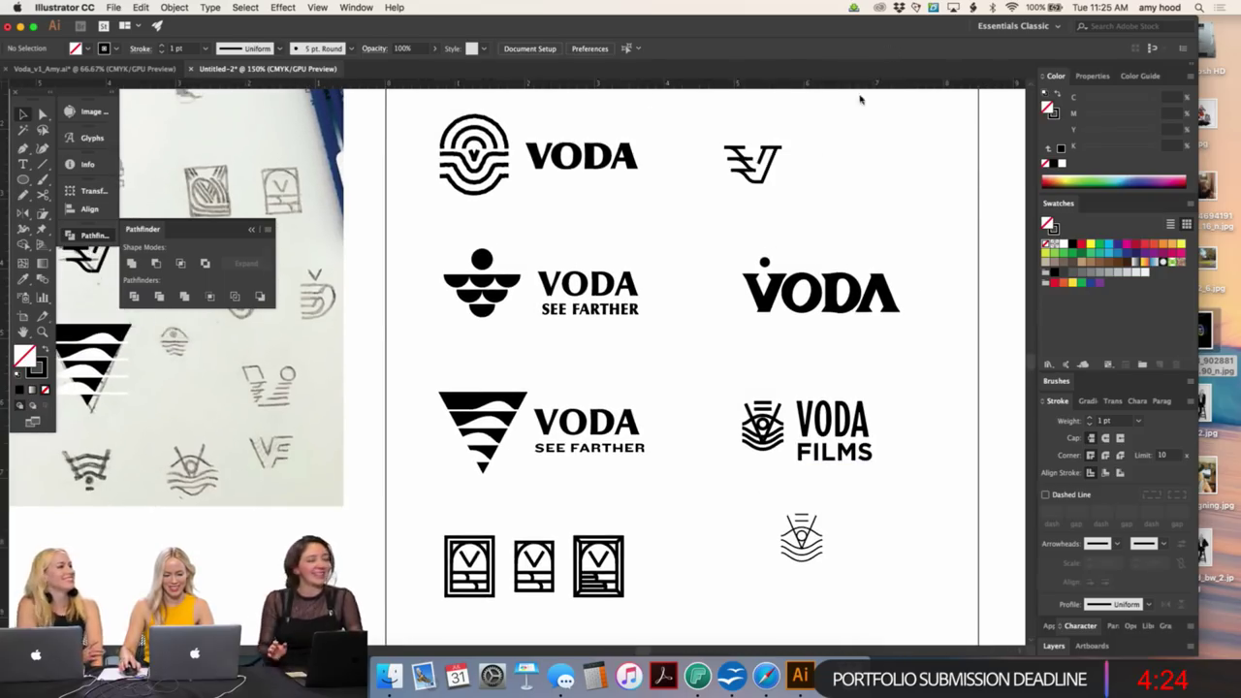
pyautogui.moveTo(742, 169); pyautogui.dragTo(793, 170)
pyautogui.hotkey('shift', 'Right')
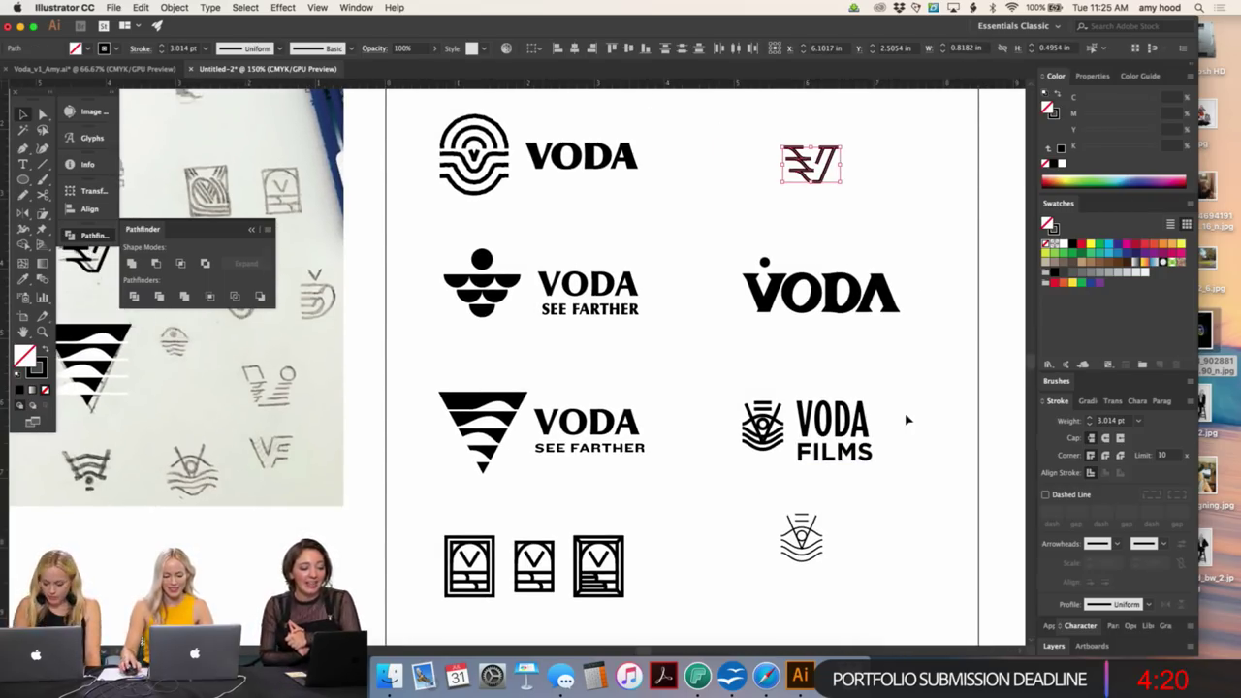
pyautogui.moveTo(853, 488); pyautogui.dragTo(761, 582)
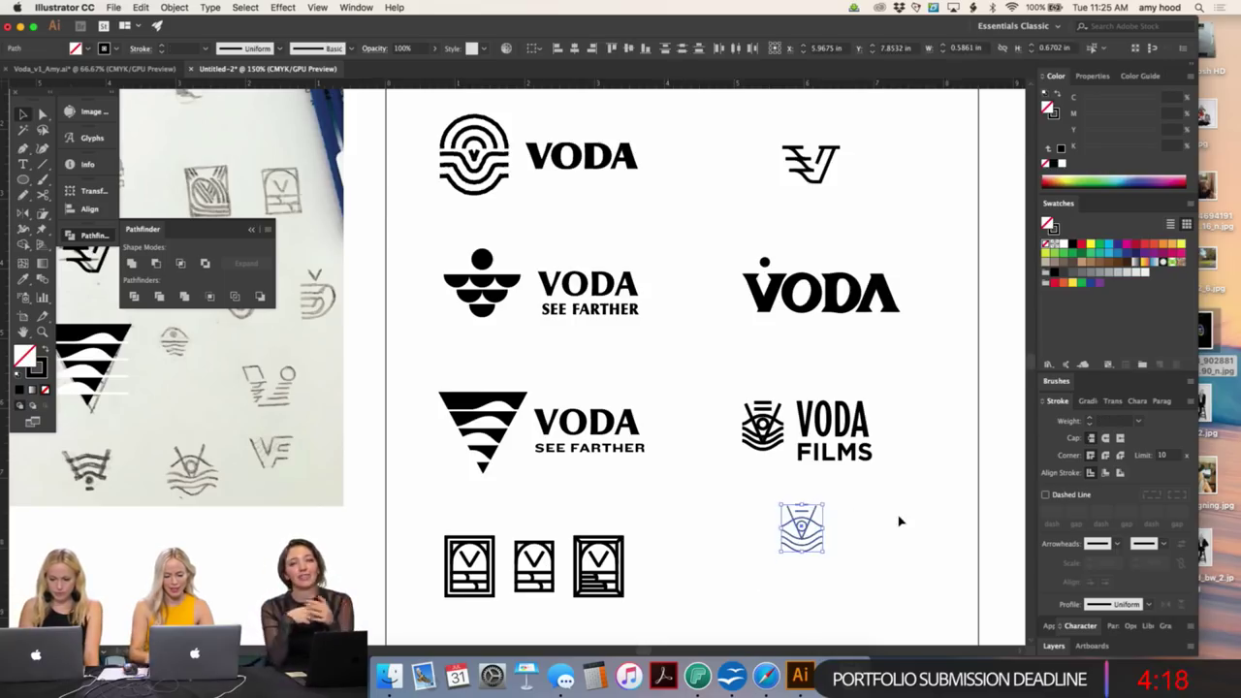
pyautogui.click(900, 522)
# - Copy the SEE FARTHER tagline beneath the top VODA logo
pyautogui.press('super+minus')
pyautogui.press('super+minus')
pyautogui.hscroll(-3, 753, 521)
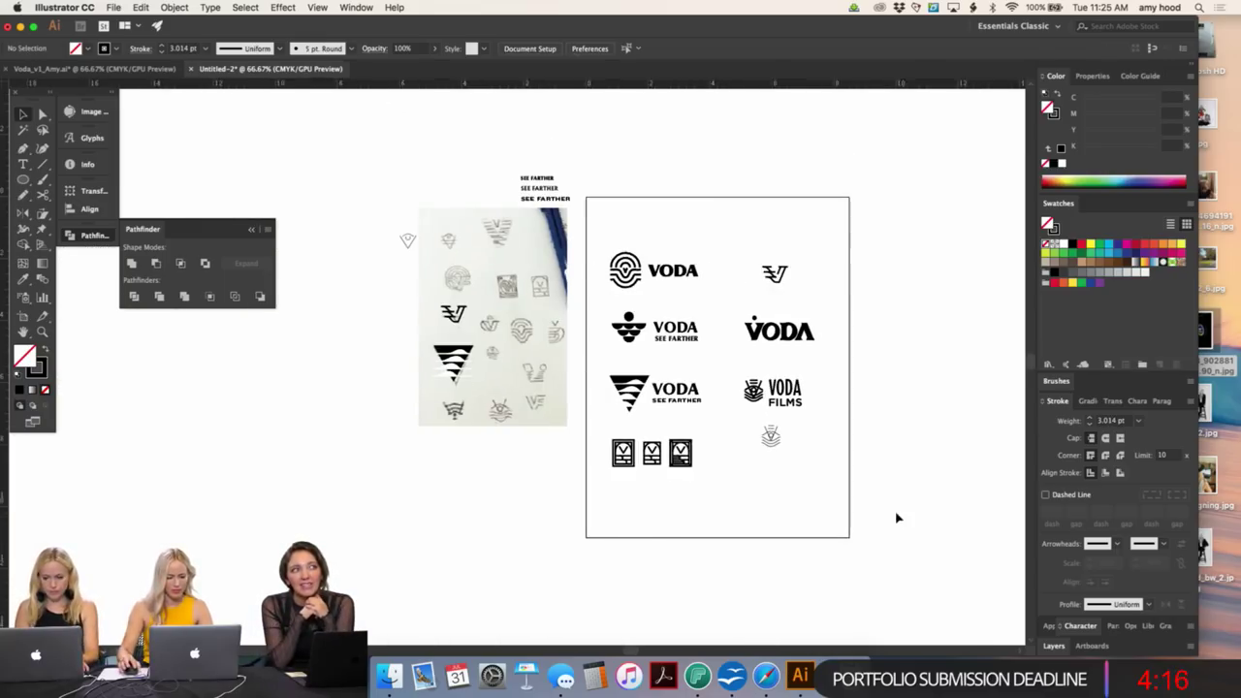
pyautogui.press('z')
pyautogui.click(824, 222)
pyautogui.click(809, 404)
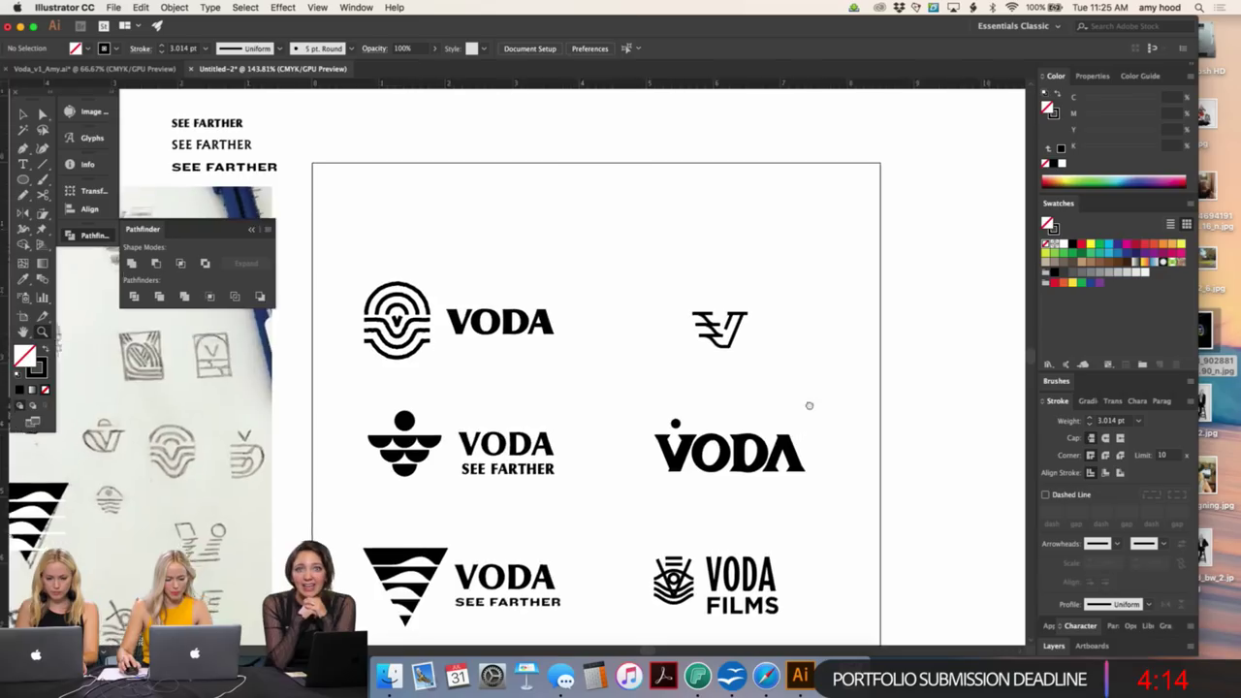
pyautogui.scroll(-5, 934, 283)
pyautogui.press('v')
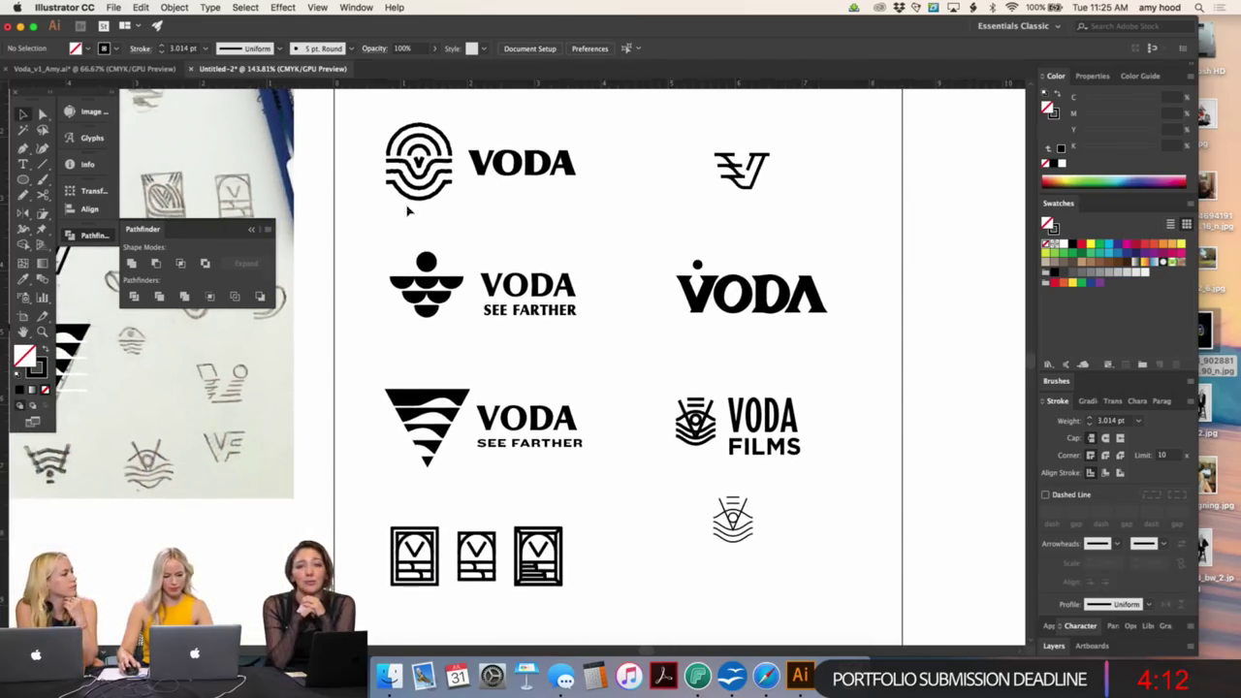
pyautogui.moveTo(537, 313); pyautogui.dragTo(538, 196)
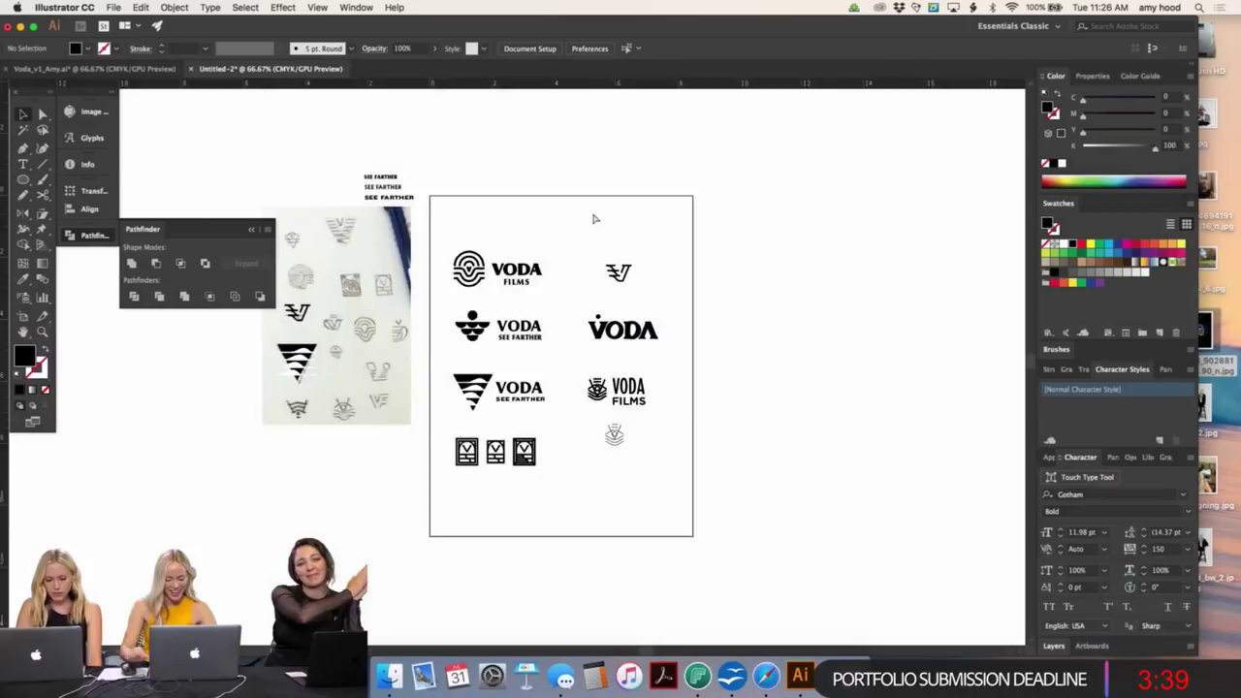
# - Add a letter A label above the top logo
pyautogui.press('super+0')
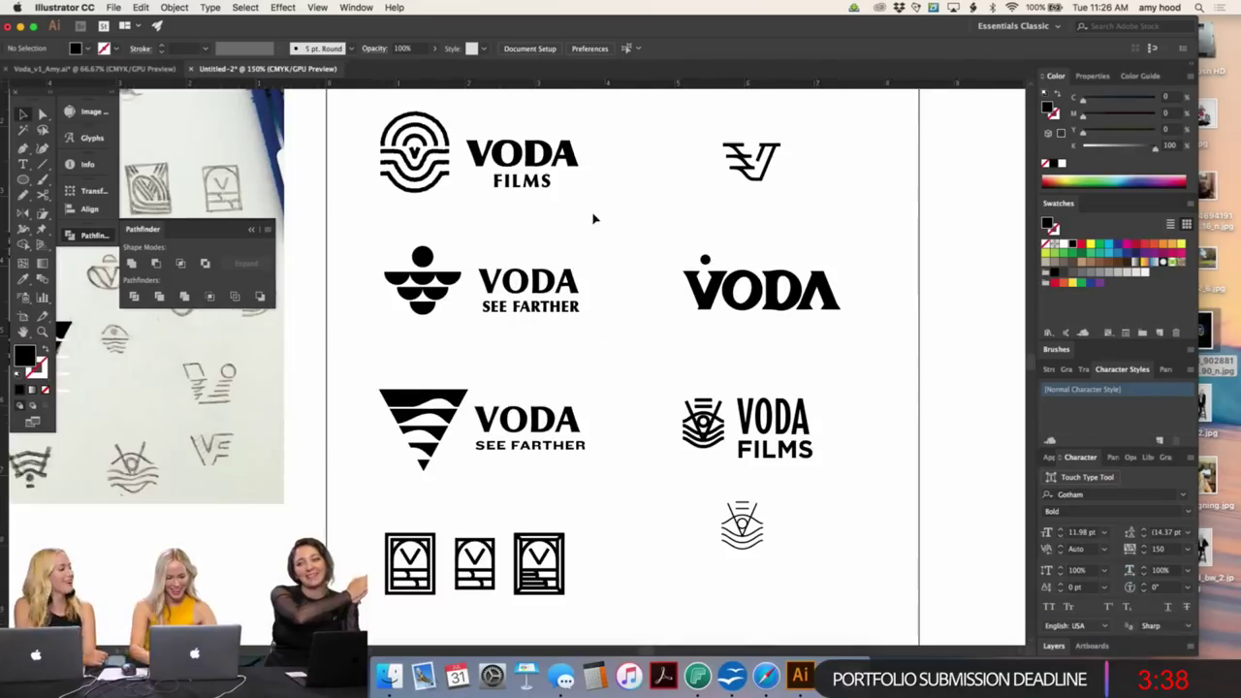
pyautogui.scroll(2, 595, 219)
pyautogui.hscroll(-2, 595, 219)
pyautogui.hscroll(-2, 674, 258)
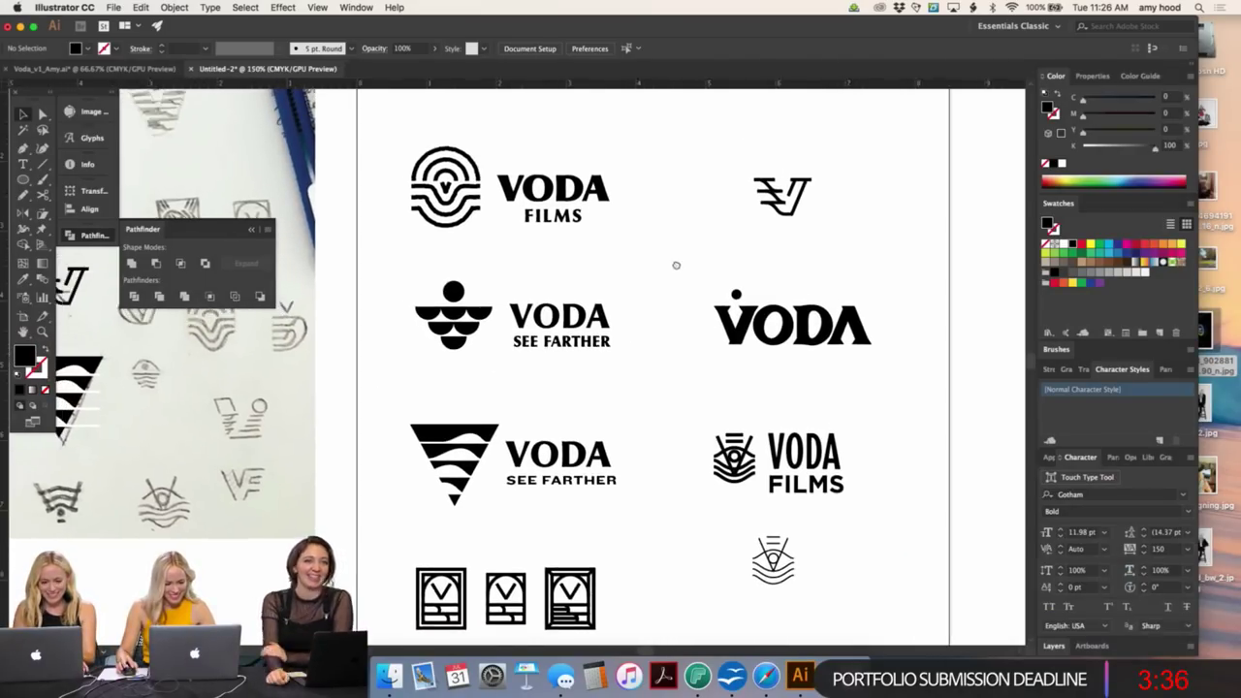
pyautogui.scroll(-1, 681, 254)
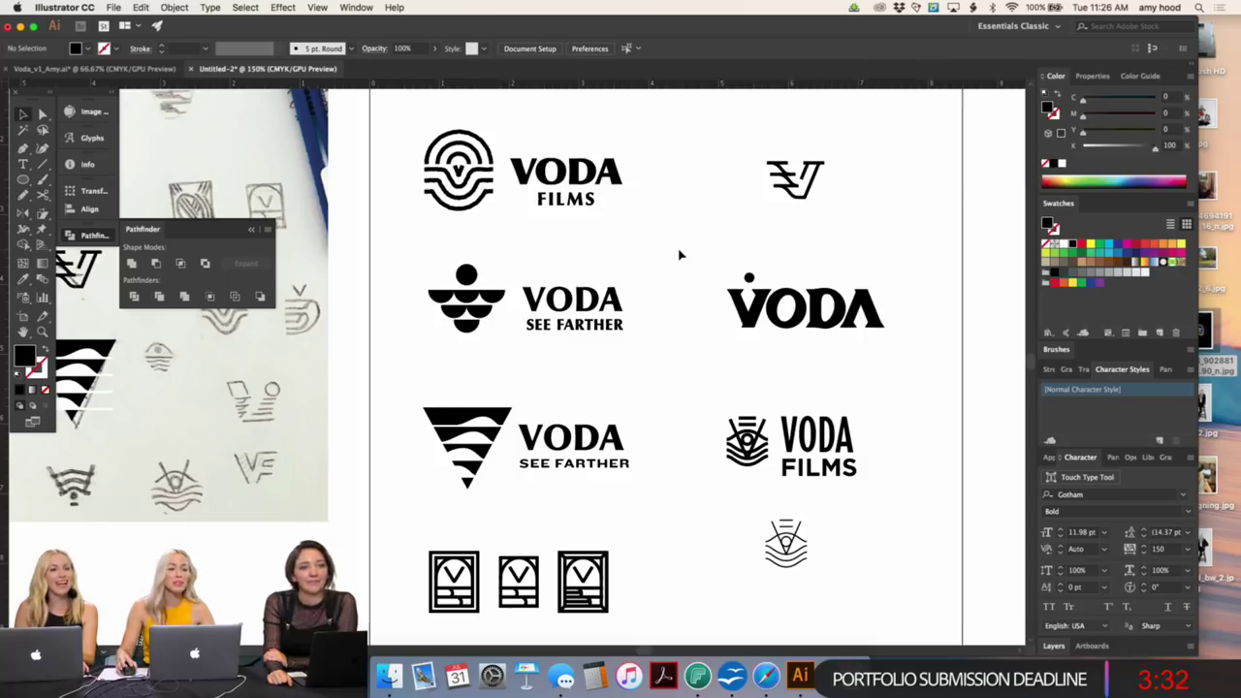
pyautogui.scroll(-1, 679, 254)
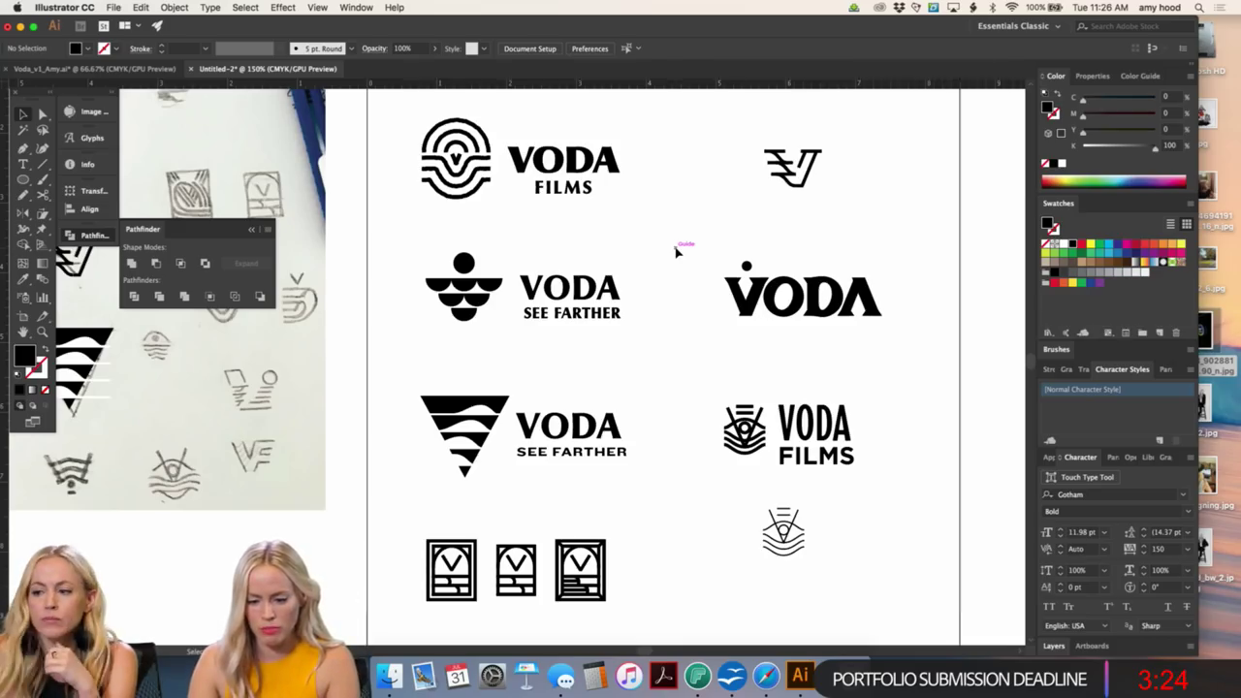
pyautogui.scroll(-1, 677, 250)
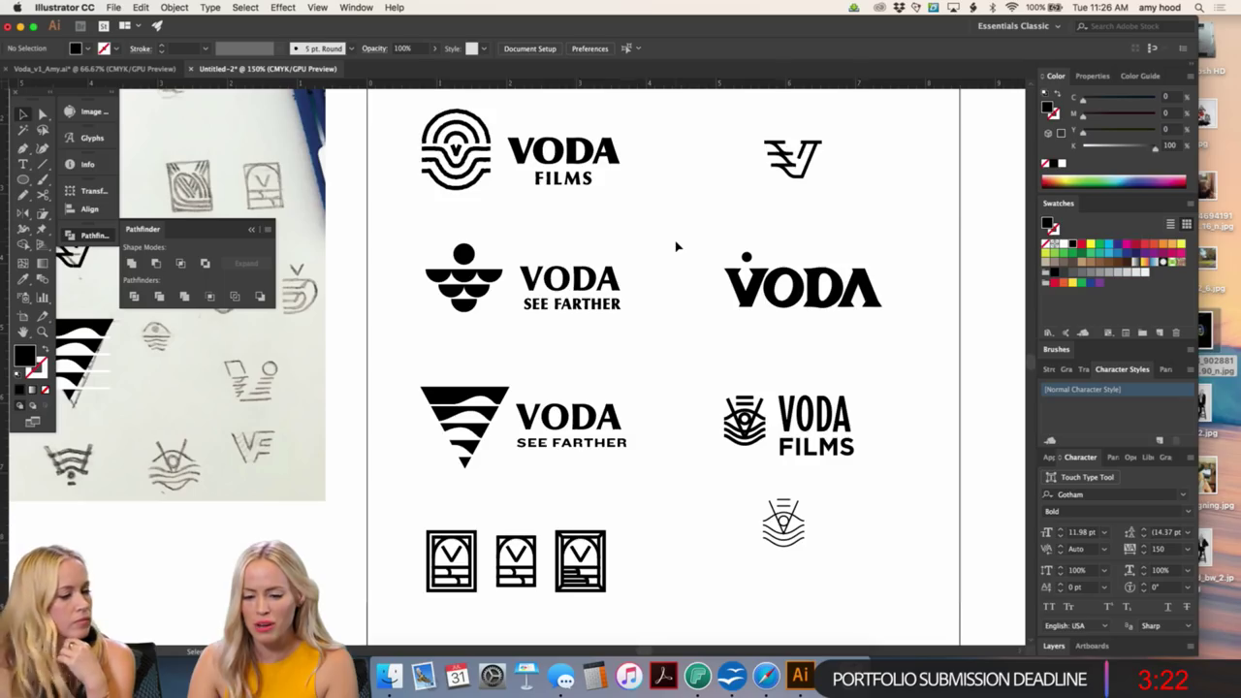
pyautogui.press('super+minus')
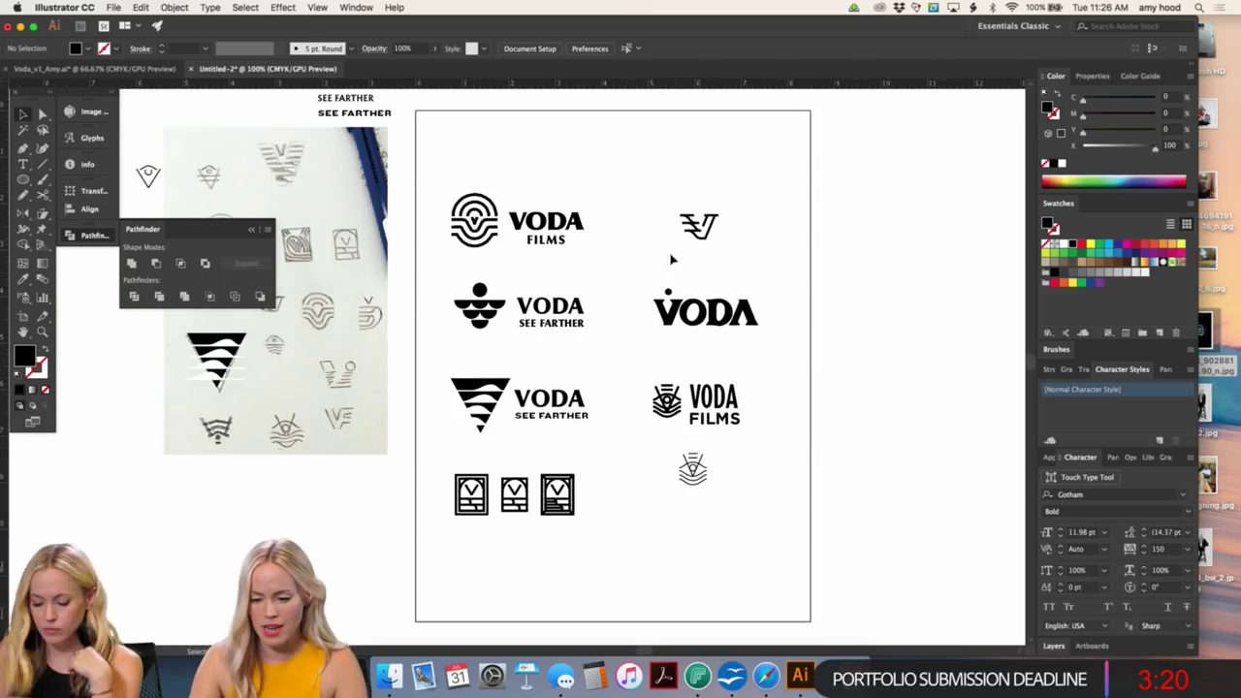
pyautogui.click(24, 164)
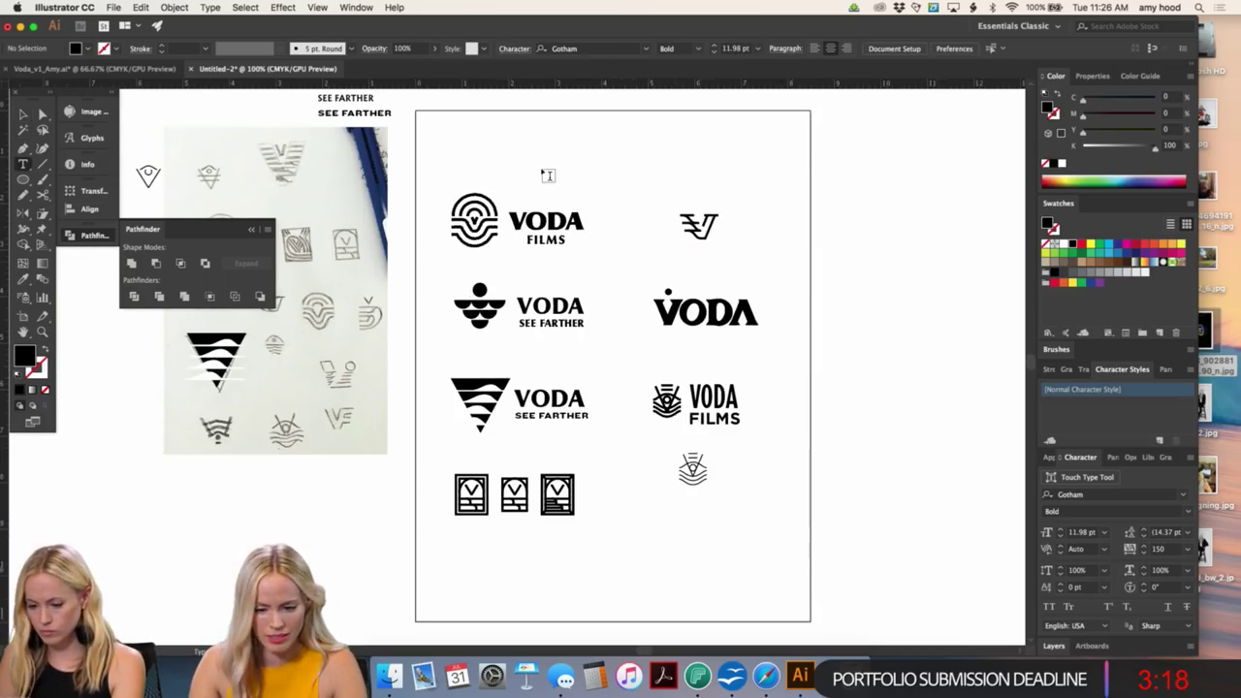
pyautogui.click(542, 169)
pyautogui.press('BackSpace')
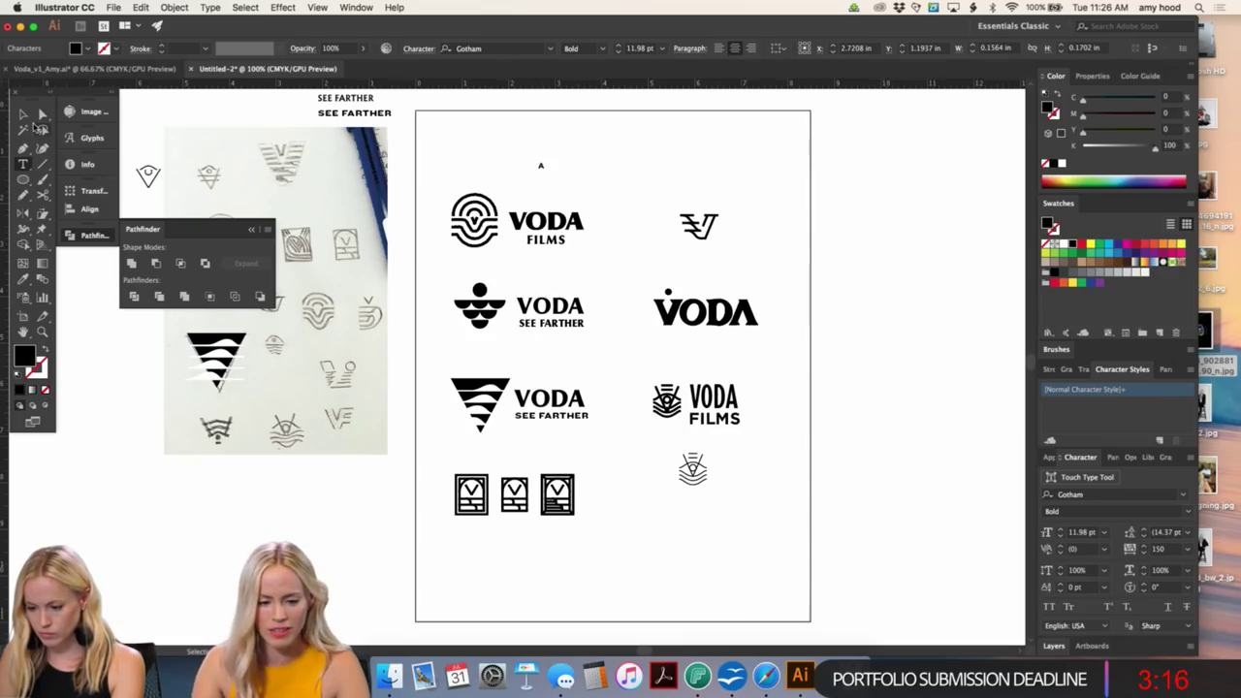
pyautogui.press('Escape')
pyautogui.click(786, 289)
# - Push the six lower logos and framed icons down, then copy the A label lower
pyautogui.moveTo(783, 260); pyautogui.dragTo(402, 579)
pyautogui.hotkey('shift', 'Down')
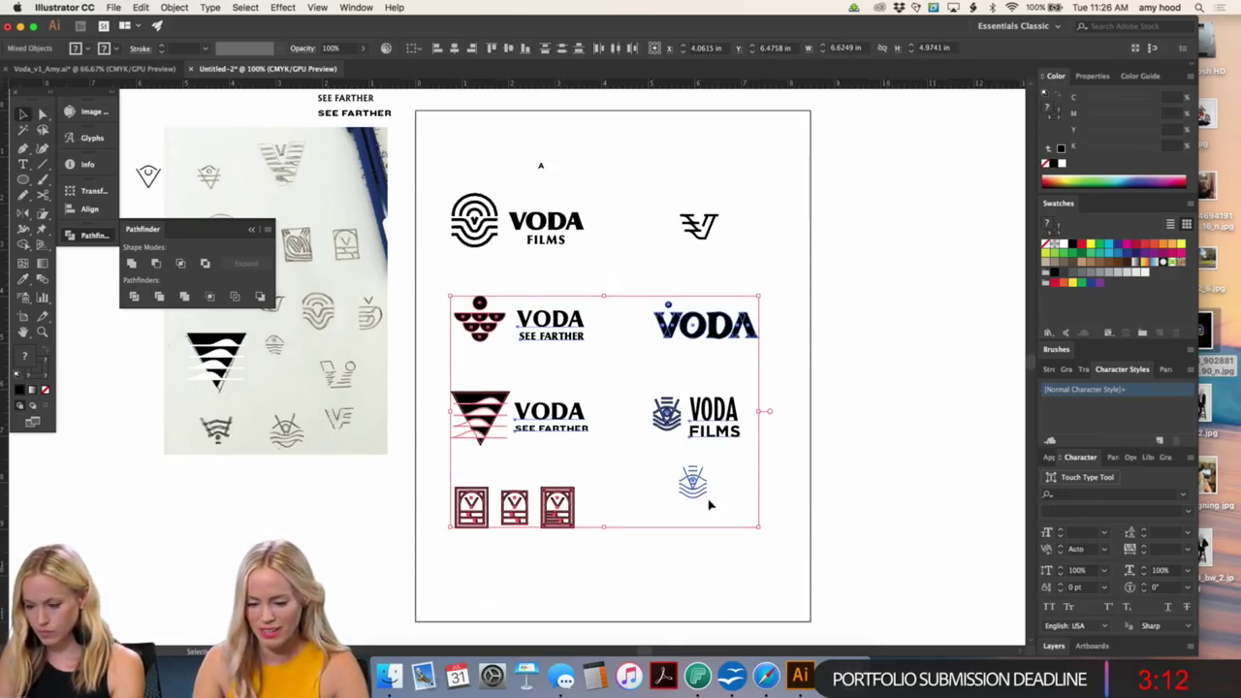
pyautogui.click(604, 476)
pyautogui.click(471, 527)
pyautogui.hotkey('shift', 'Down')
pyautogui.hotkey('shift', 'Down')
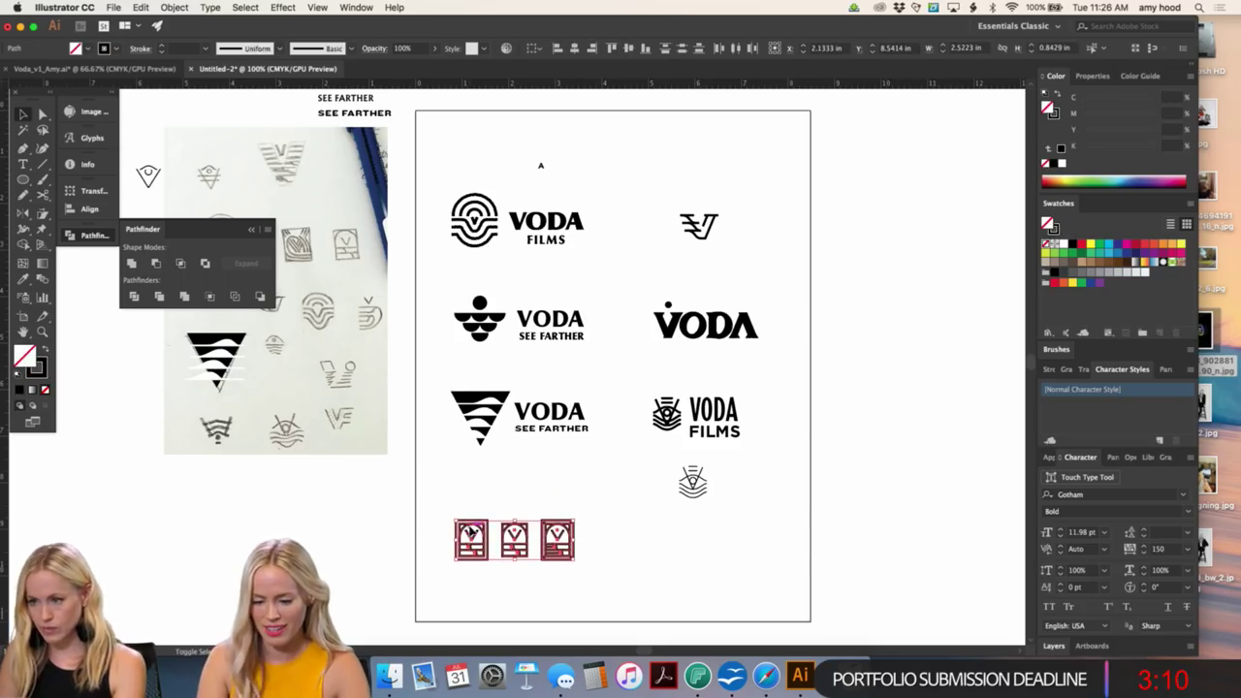
pyautogui.click(574, 177)
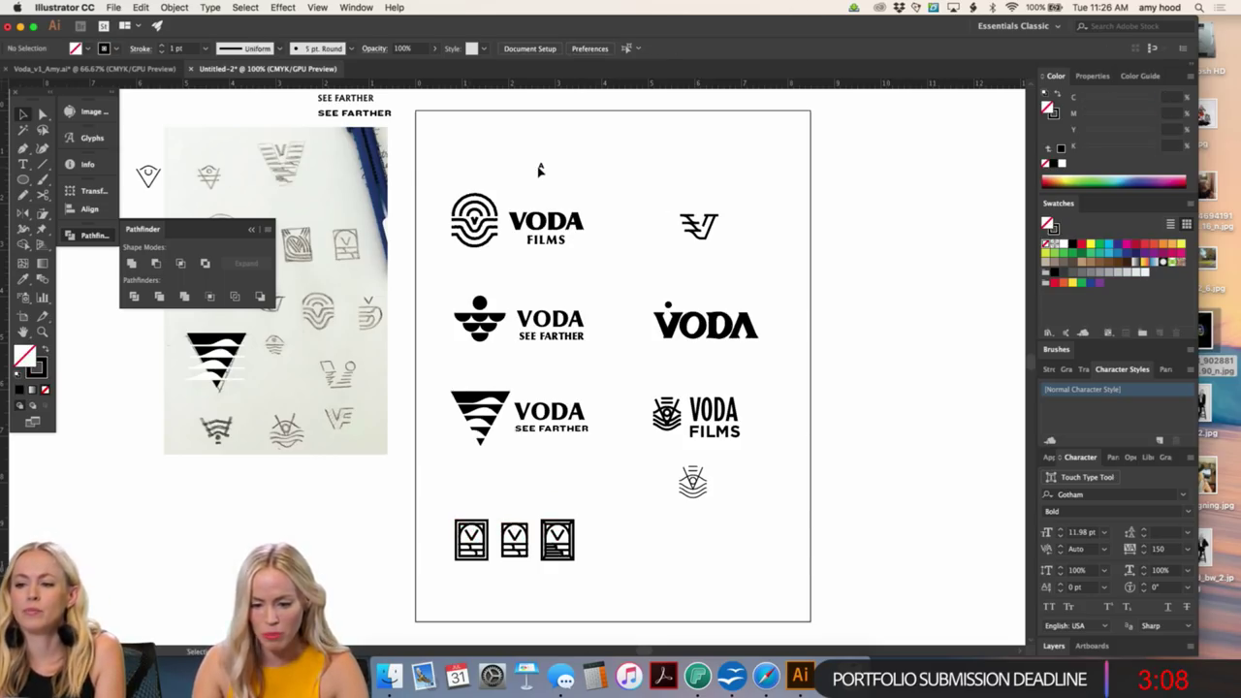
pyautogui.moveTo(541, 167); pyautogui.dragTo(541, 283)
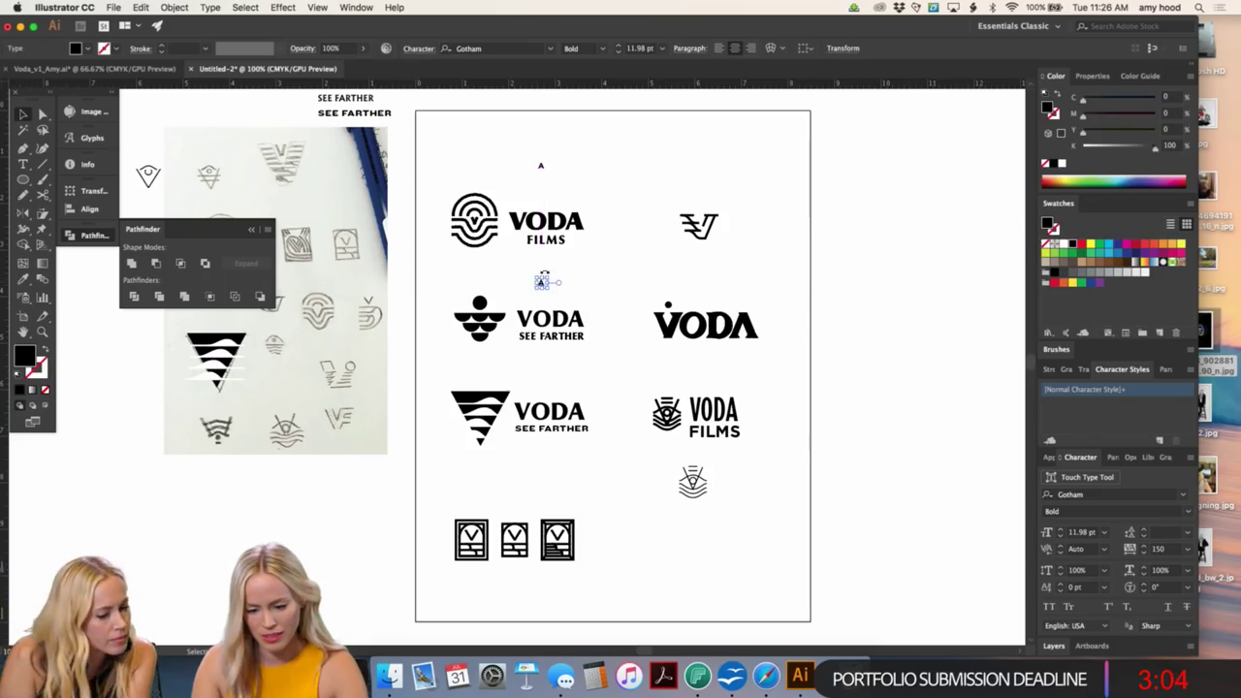
# - Change the copied label's letter to B
pyautogui.press('super+equal')
pyautogui.press('super+equal')
pyautogui.press('super+equal')
pyautogui.press('t')
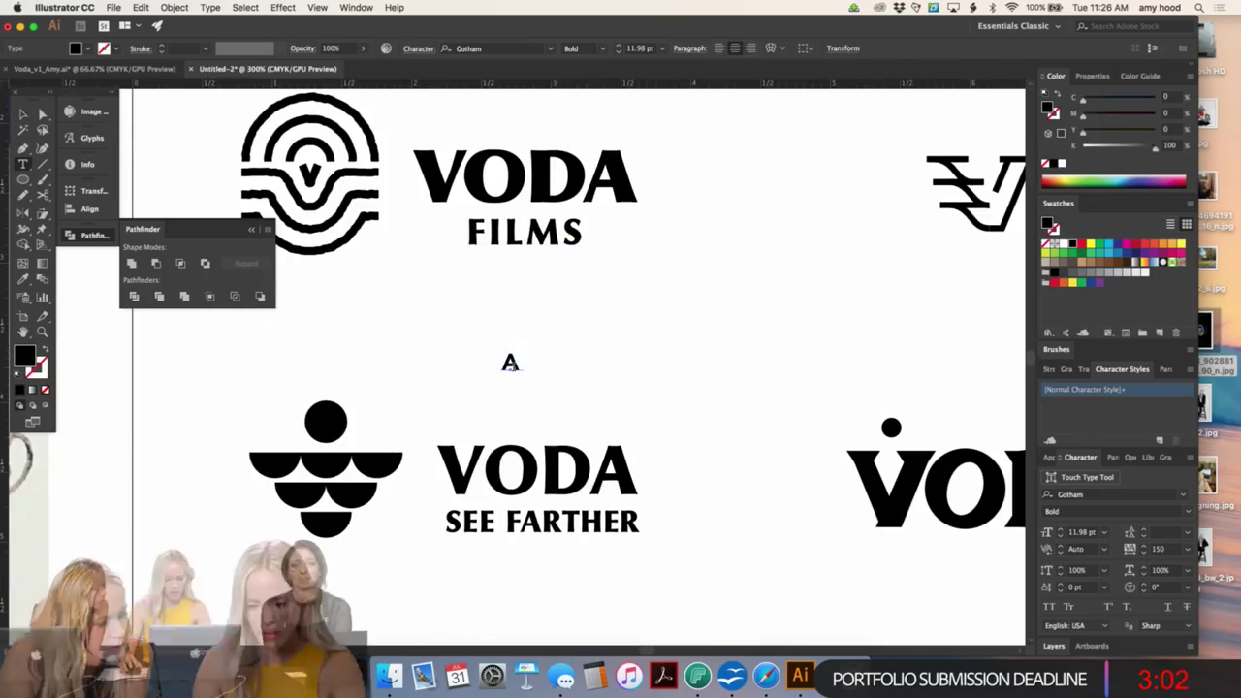
pyautogui.moveTo(498, 363); pyautogui.dragTo(568, 363)
pyautogui.write('B')
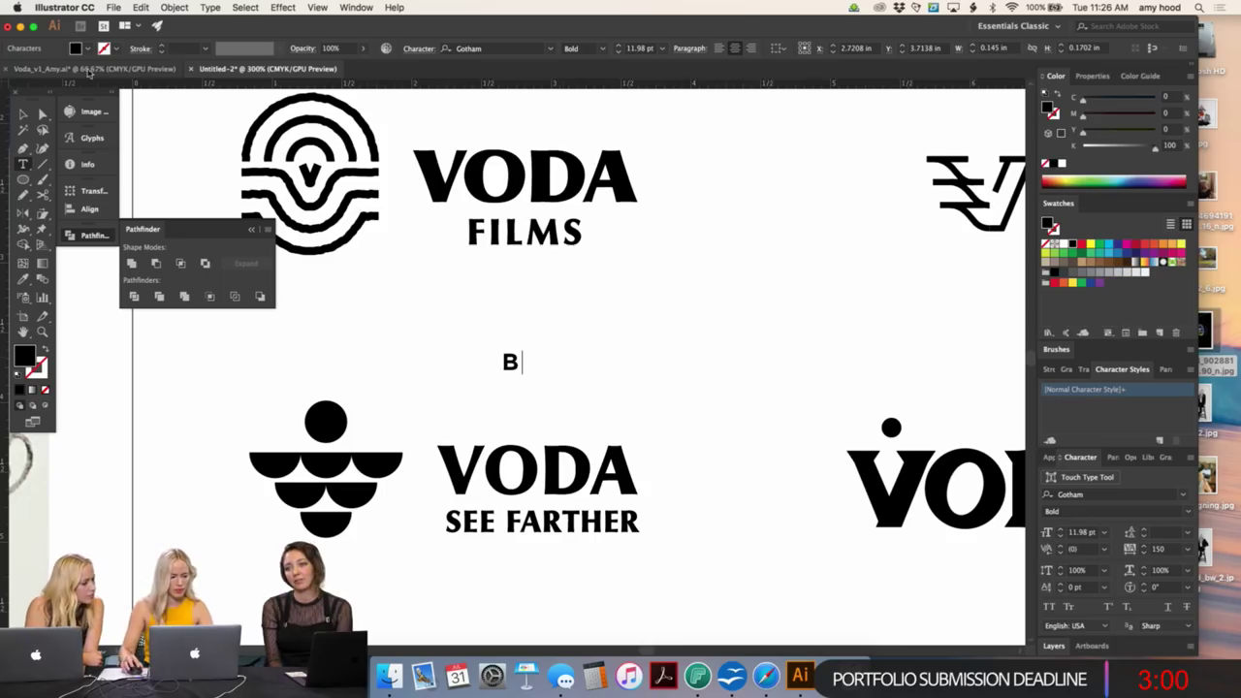
pyautogui.press('Escape')
# - Copy the B label above the third row and change it to C
pyautogui.scroll(-5, 612, 272)
pyautogui.hscroll(-2, 612, 272)
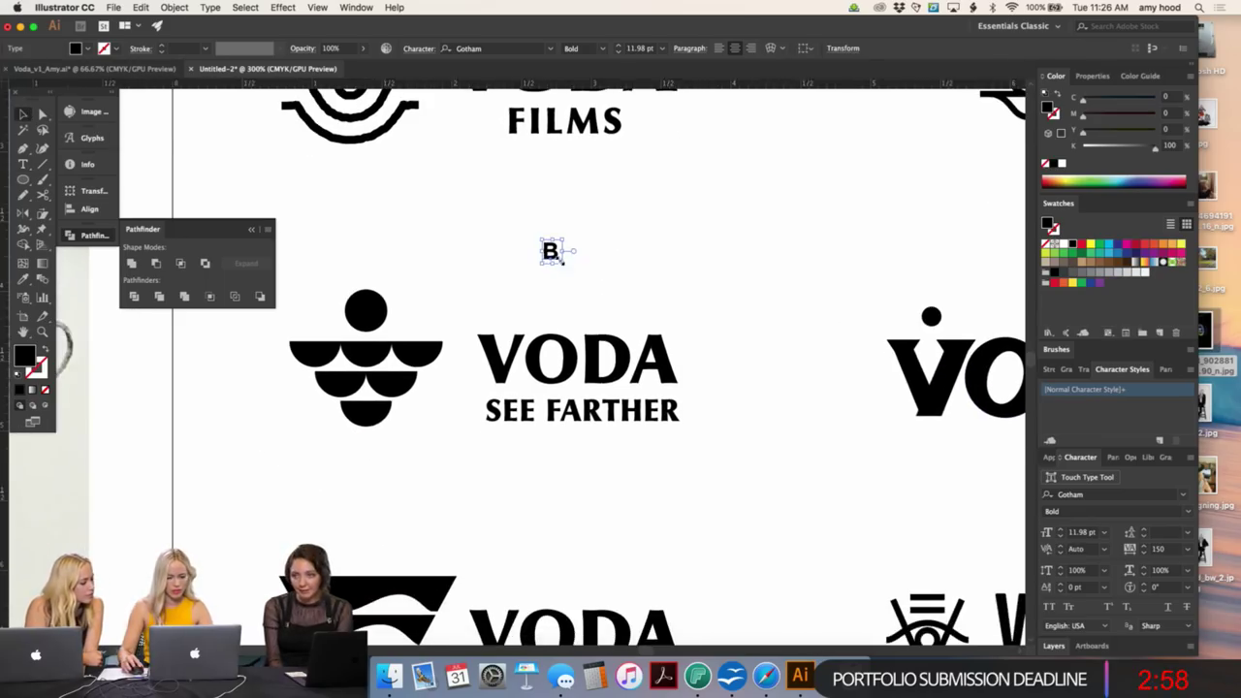
pyautogui.moveTo(567, 258); pyautogui.dragTo(568, 521)
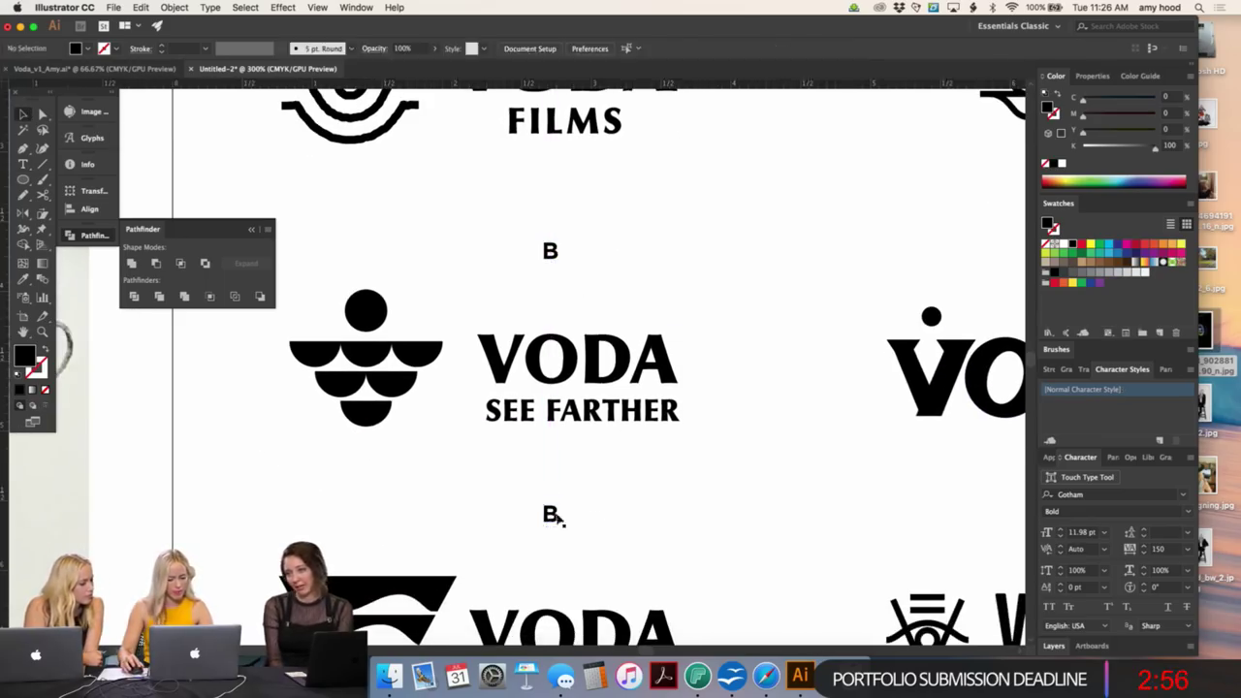
pyautogui.doubleClick(551, 514)
pyautogui.write('C')
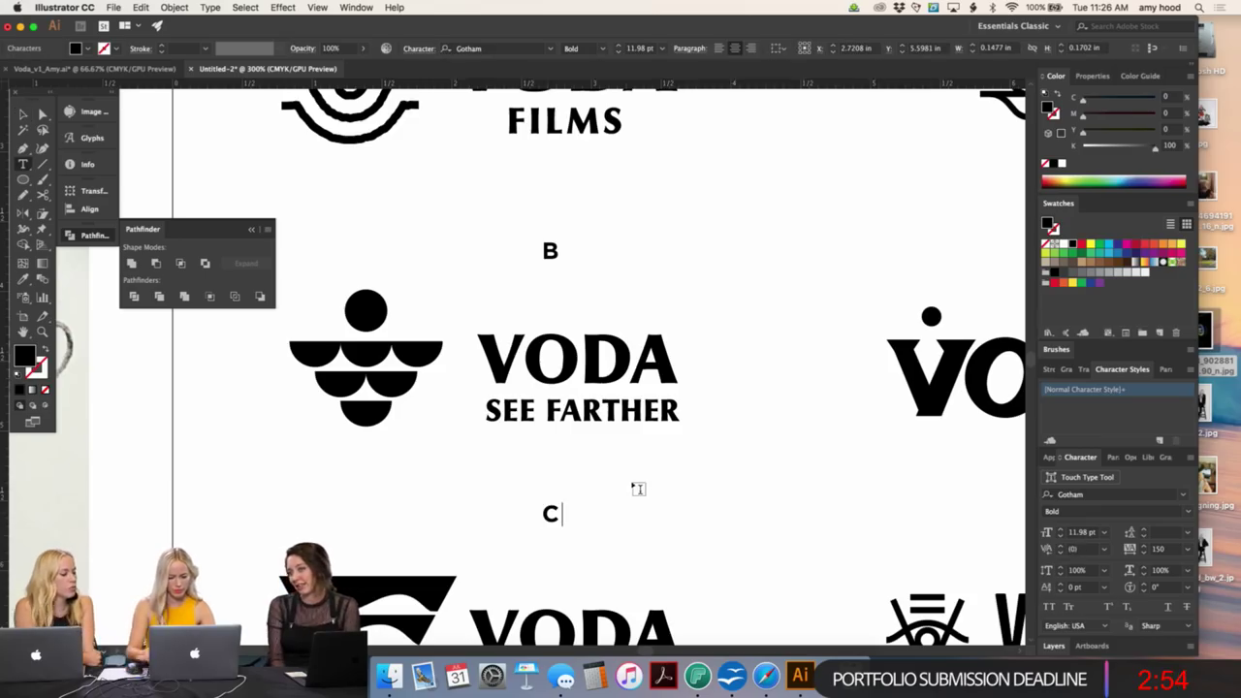
pyautogui.press('Escape')
pyautogui.click(726, 239)
# - Copy the C label above the bottom row and change it to D
pyautogui.press('super+minus')
pyautogui.press('super+minus')
pyautogui.press('super+minus')
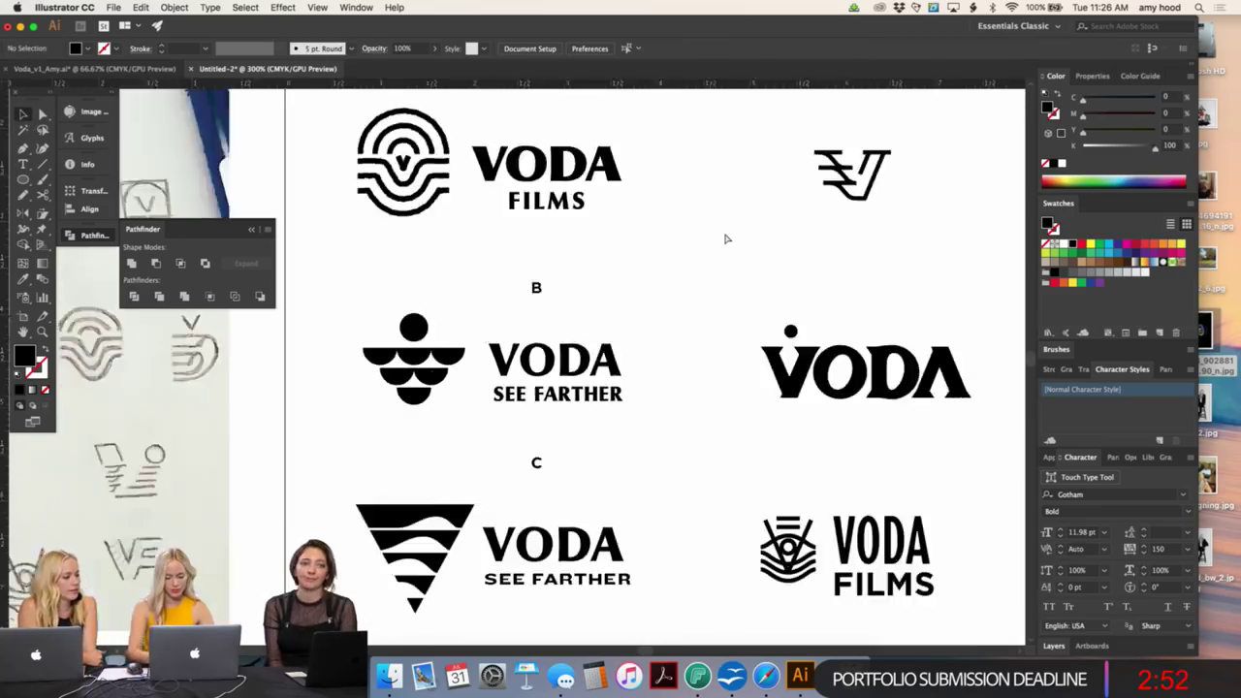
pyautogui.moveTo(525, 414); pyautogui.dragTo(576, 538)
pyautogui.press('super+plus')
pyautogui.press('super+plus')
pyautogui.press('super+plus')
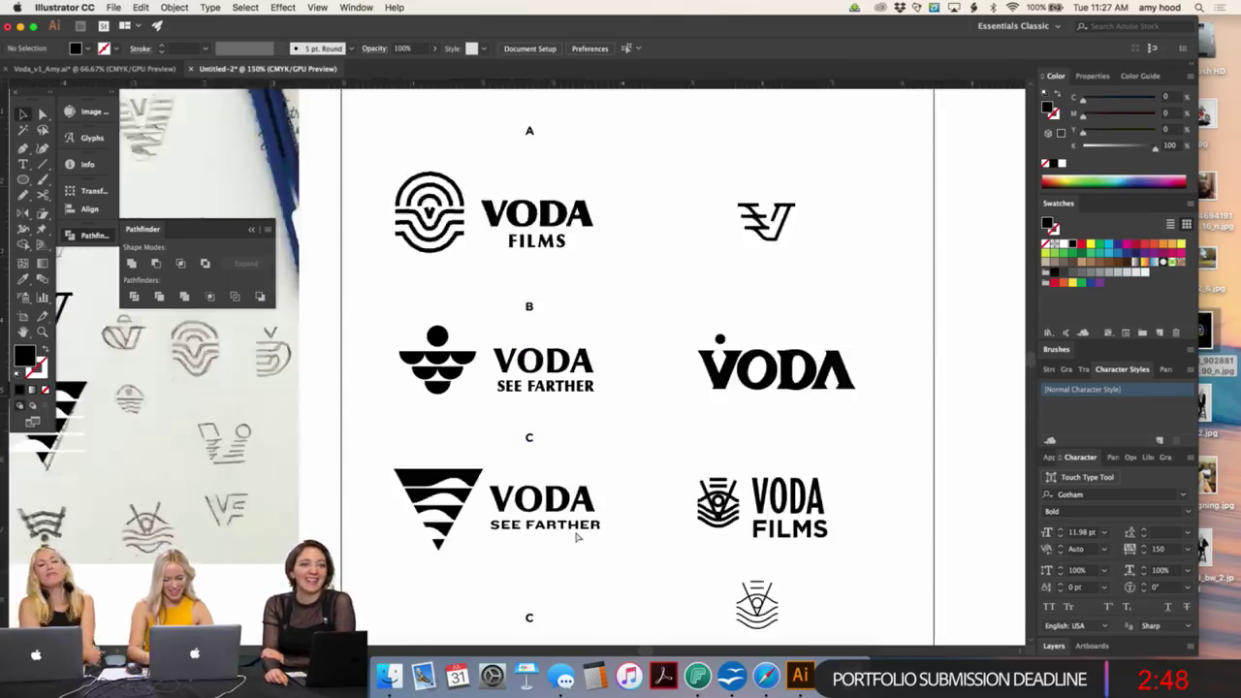
pyautogui.scroll(-5, 640, 388)
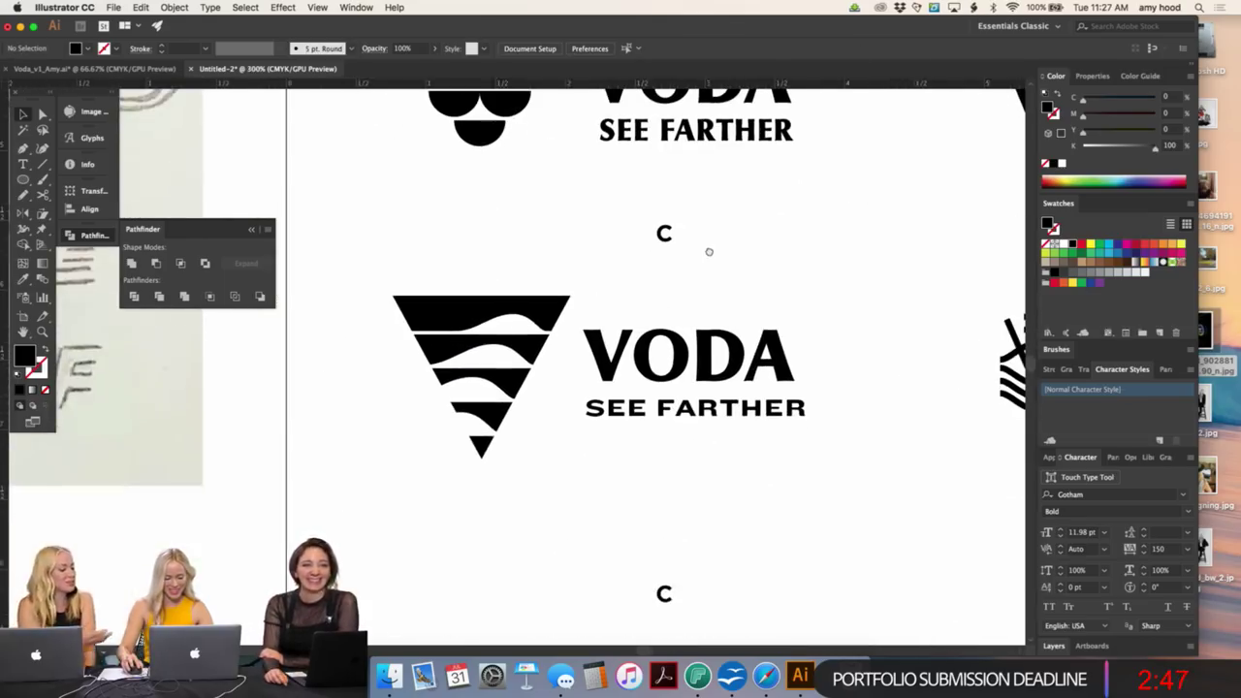
pyautogui.doubleClick(668, 594)
pyautogui.moveTo(654, 593); pyautogui.dragTo(723, 580)
pyautogui.write('D')
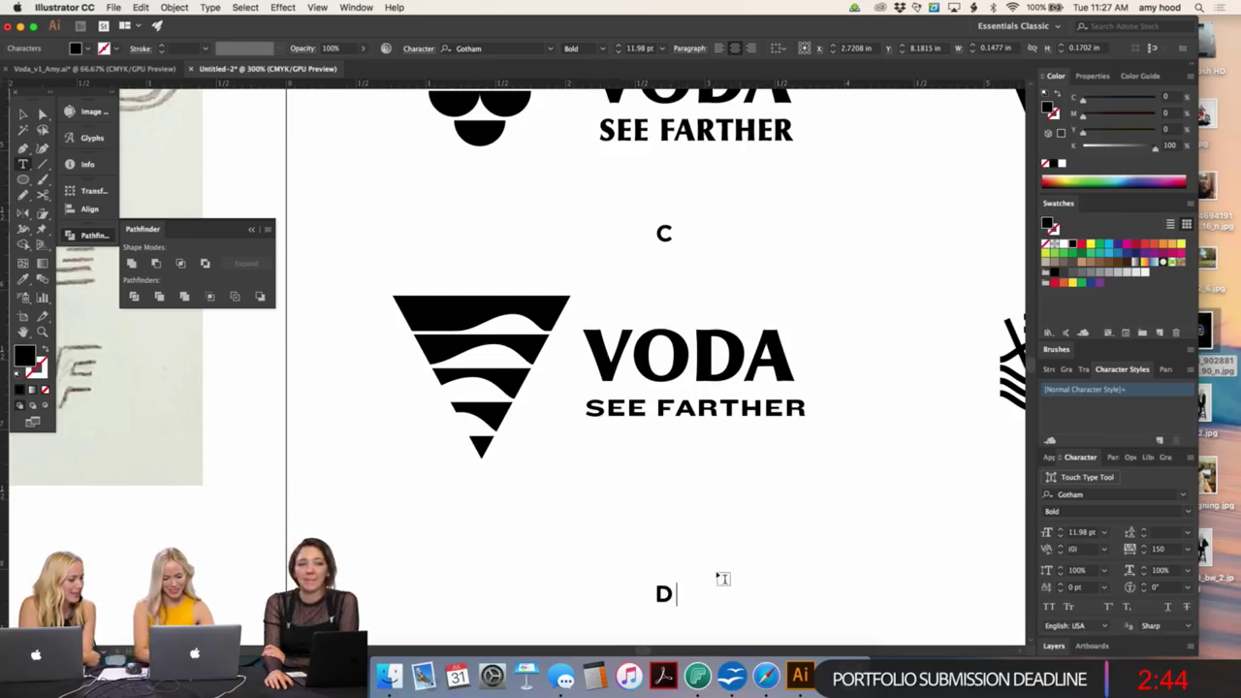
pyautogui.click(29, 114)
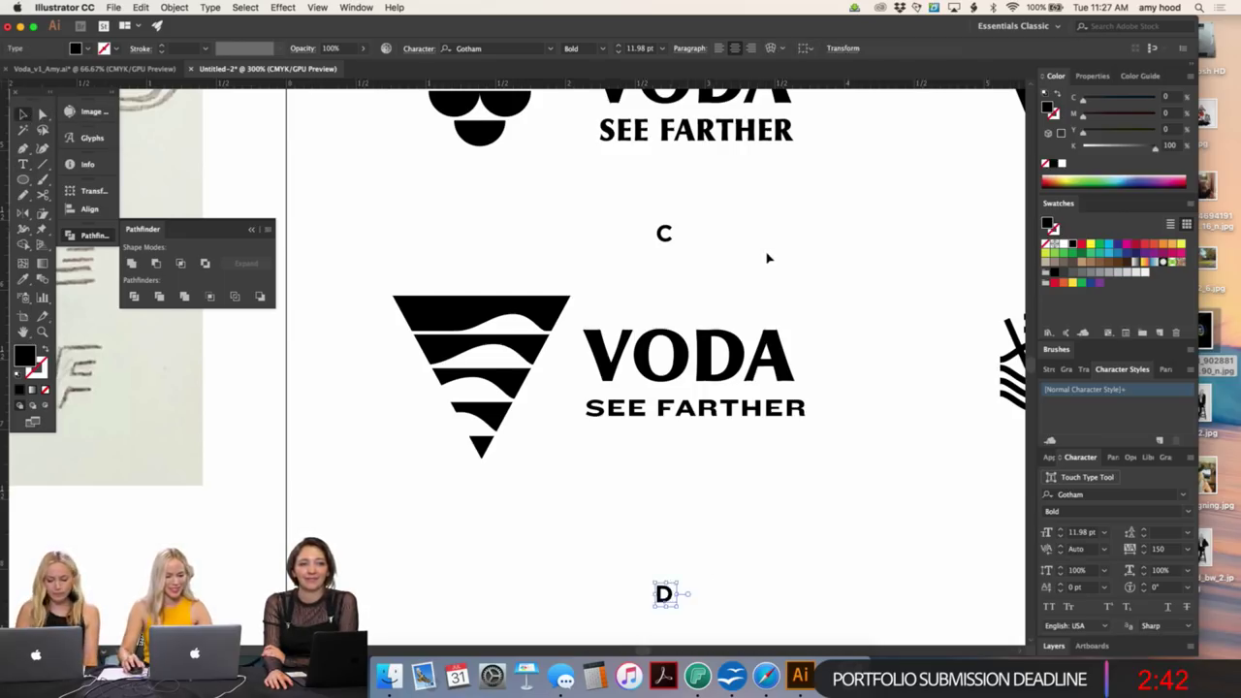
# - Select labels A, B, C and D together and move them to the right
pyautogui.click(768, 255)
pyautogui.press('super+minus')
pyautogui.press('super+minus')
pyautogui.press('super+minus')
pyautogui.press('super+minus')
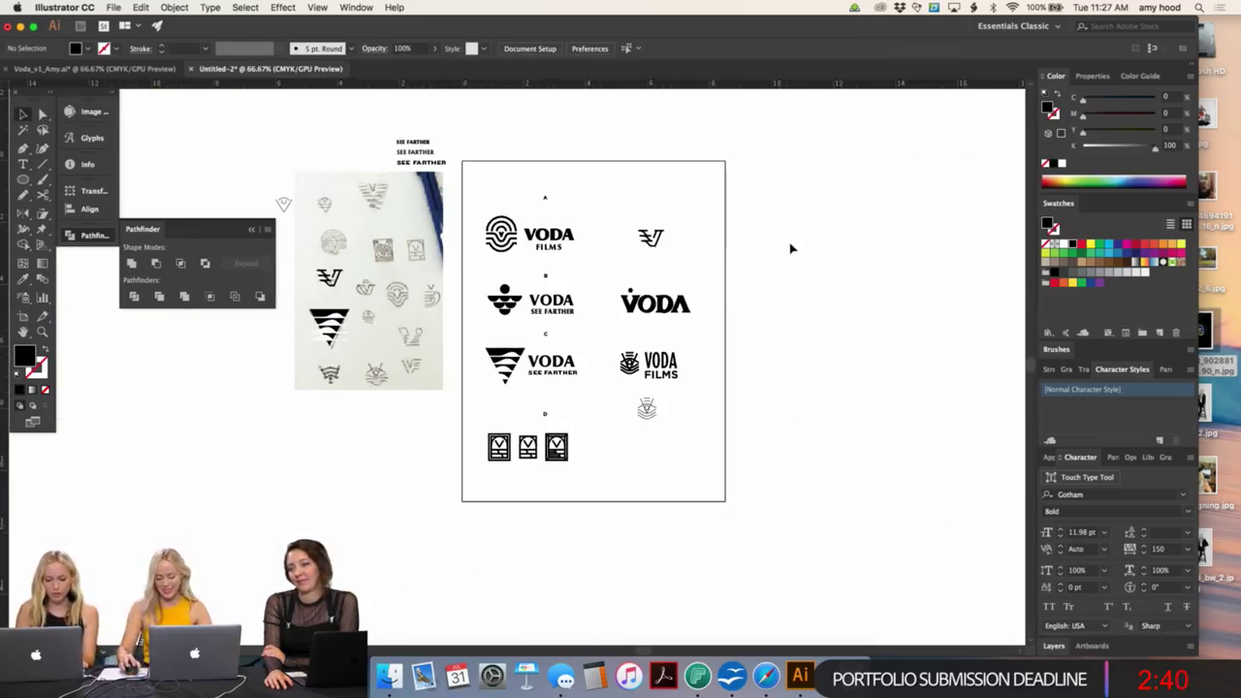
pyautogui.click(544, 198)
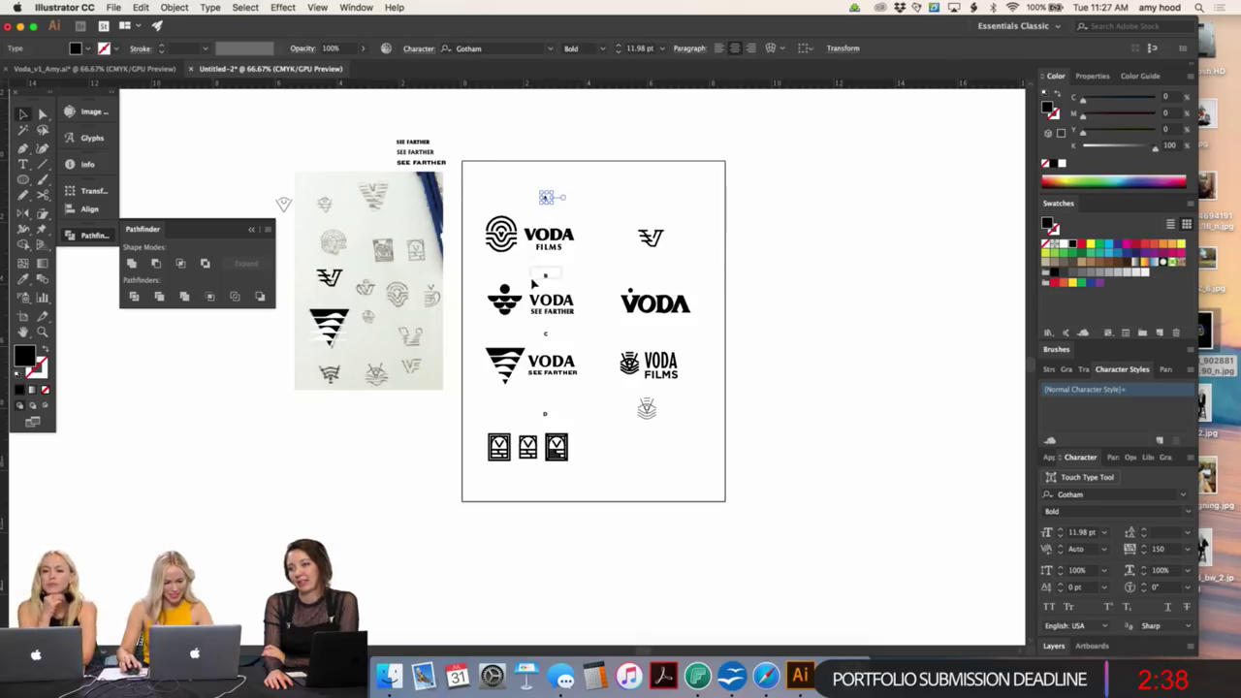
pyautogui.keyDown('shift'); pyautogui.click(546, 277); pyautogui.keyUp('shift')
pyautogui.keyDown('shift'); pyautogui.click(545, 334); pyautogui.keyUp('shift')
pyautogui.keyDown('shift'); pyautogui.click(546, 411); pyautogui.keyUp('shift')
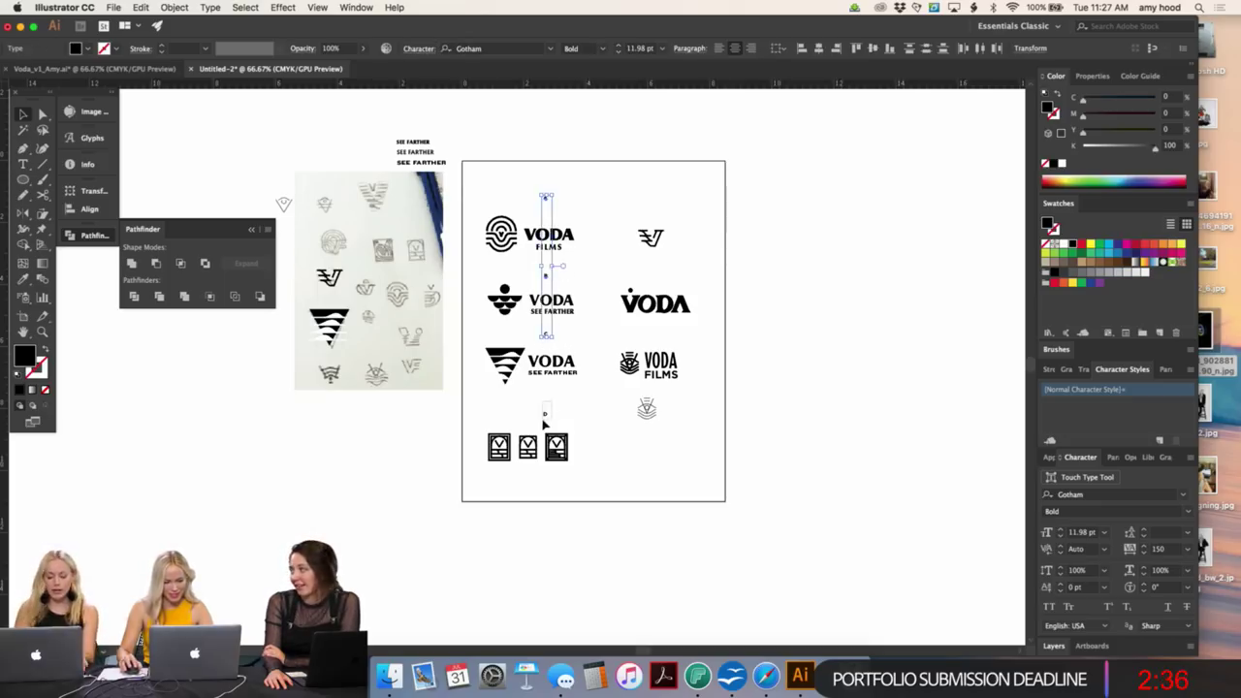
pyautogui.moveTo(548, 277); pyautogui.dragTo(658, 281)
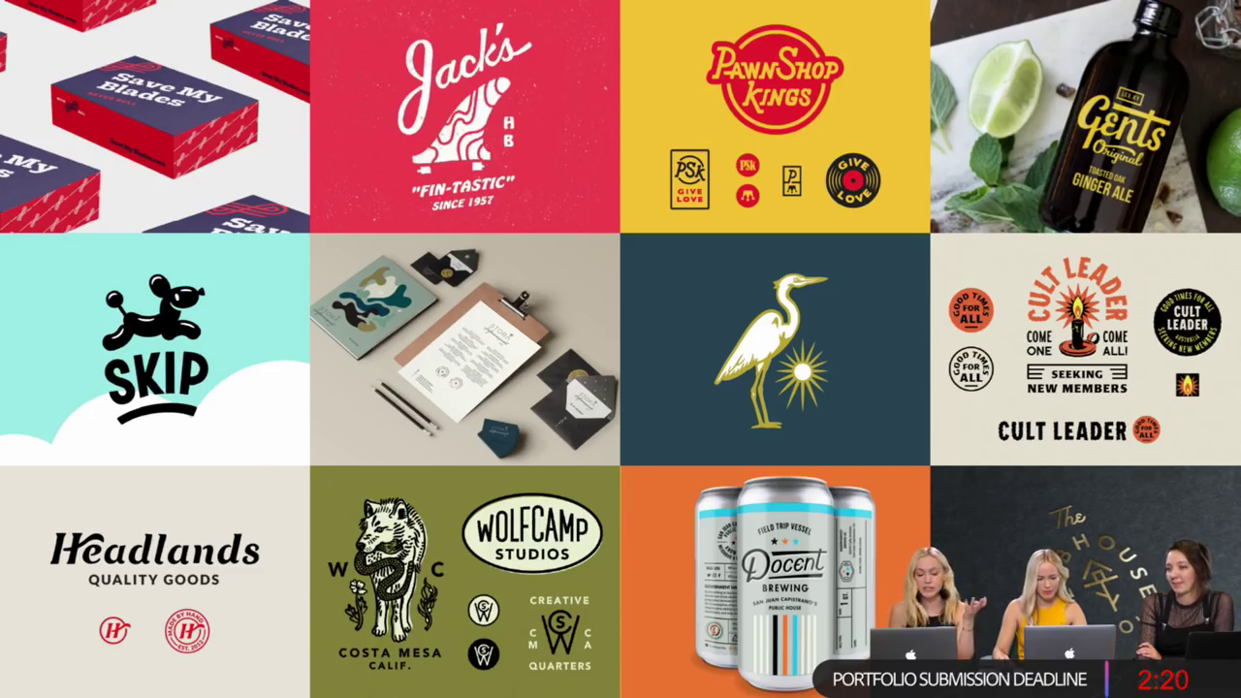
# - Page from the clients and branding grid slides to the Louie's By The Bay slide
pyautogui.press('Right')
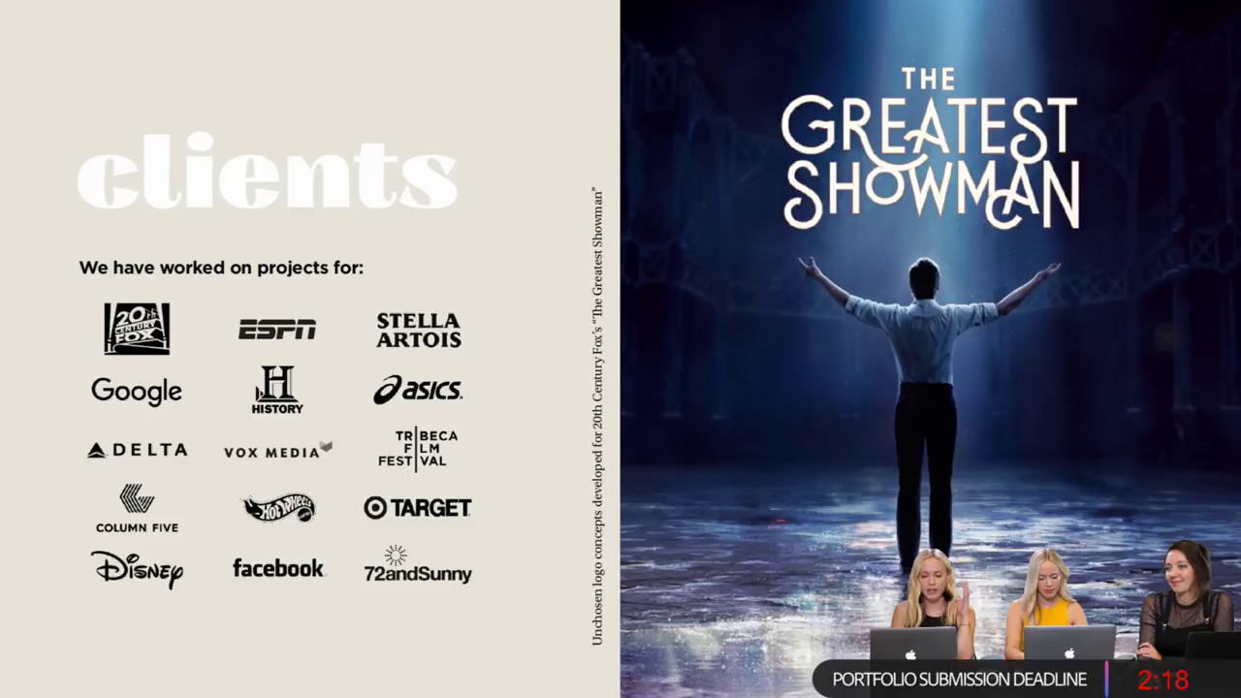
pyautogui.press('Right')
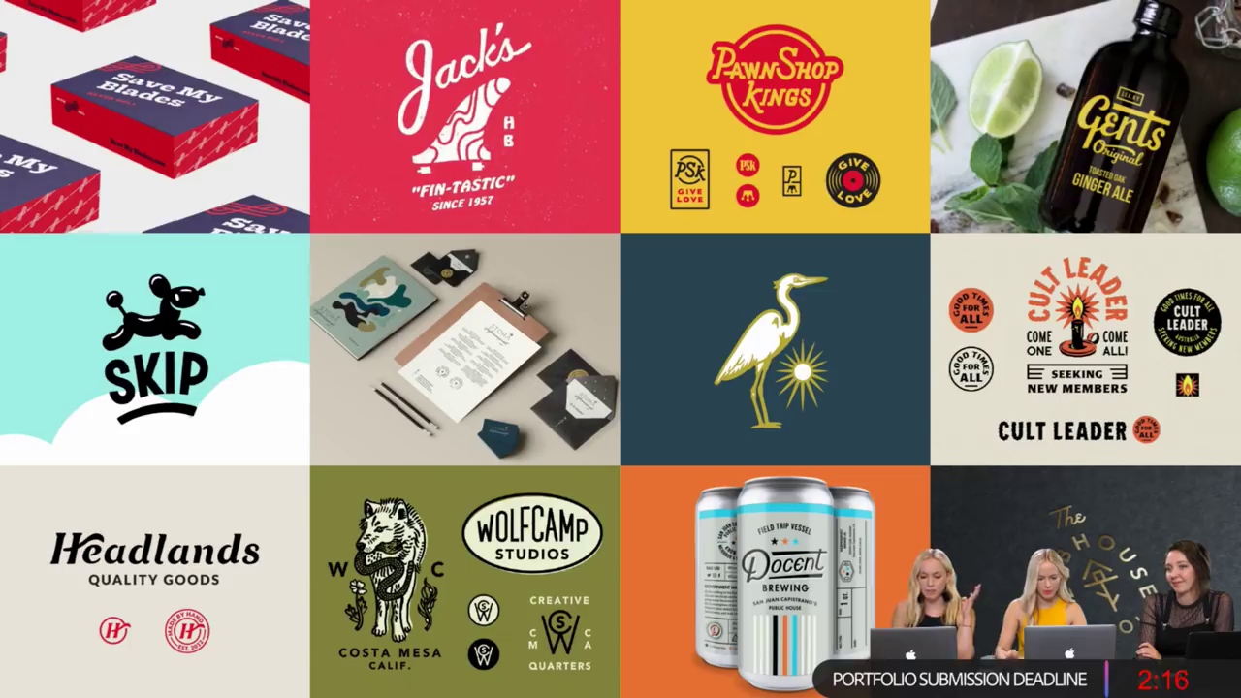
pyautogui.press('Left')
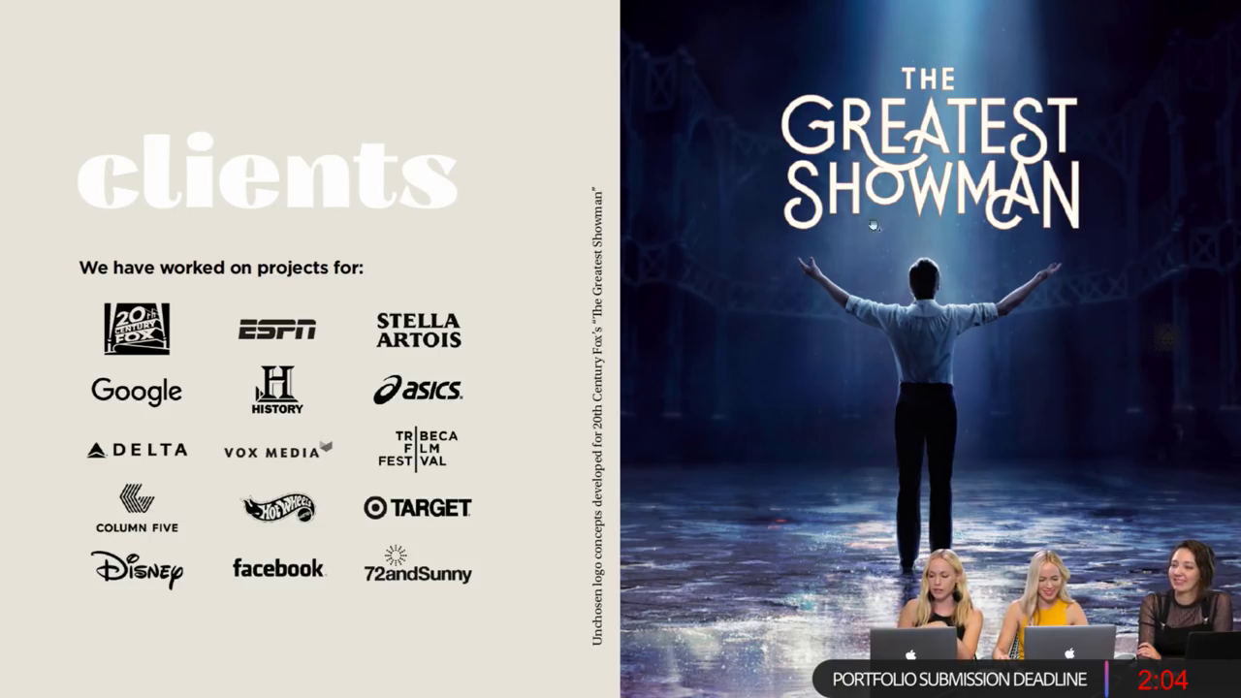
pyautogui.click(905, 184)
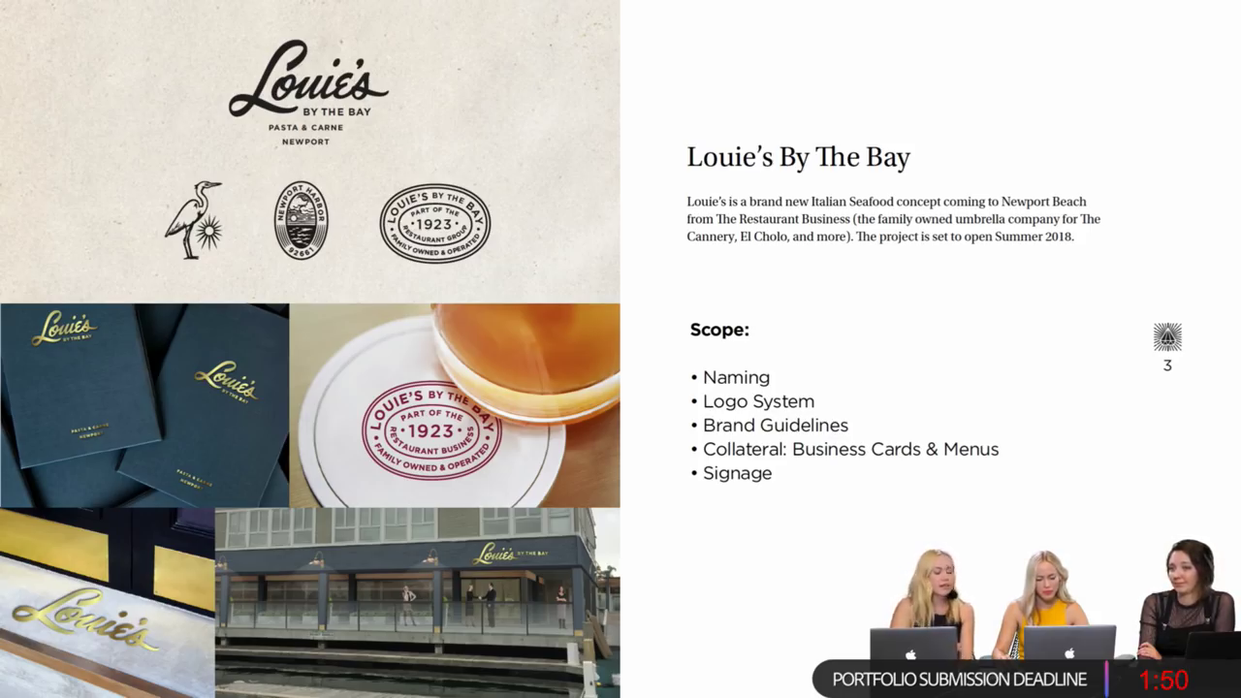
# - Advance past Docent Brewing to the Skip page and exit full-screen mode
pyautogui.click(643, 449)
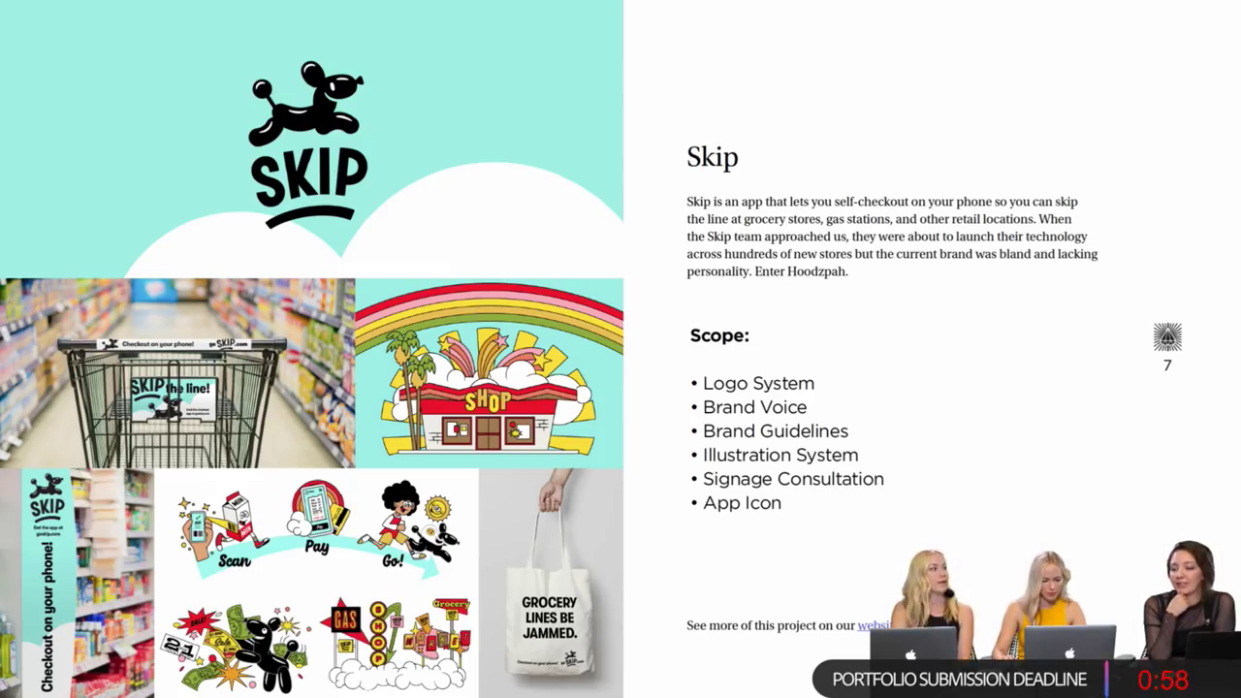
pyautogui.press('Escape')
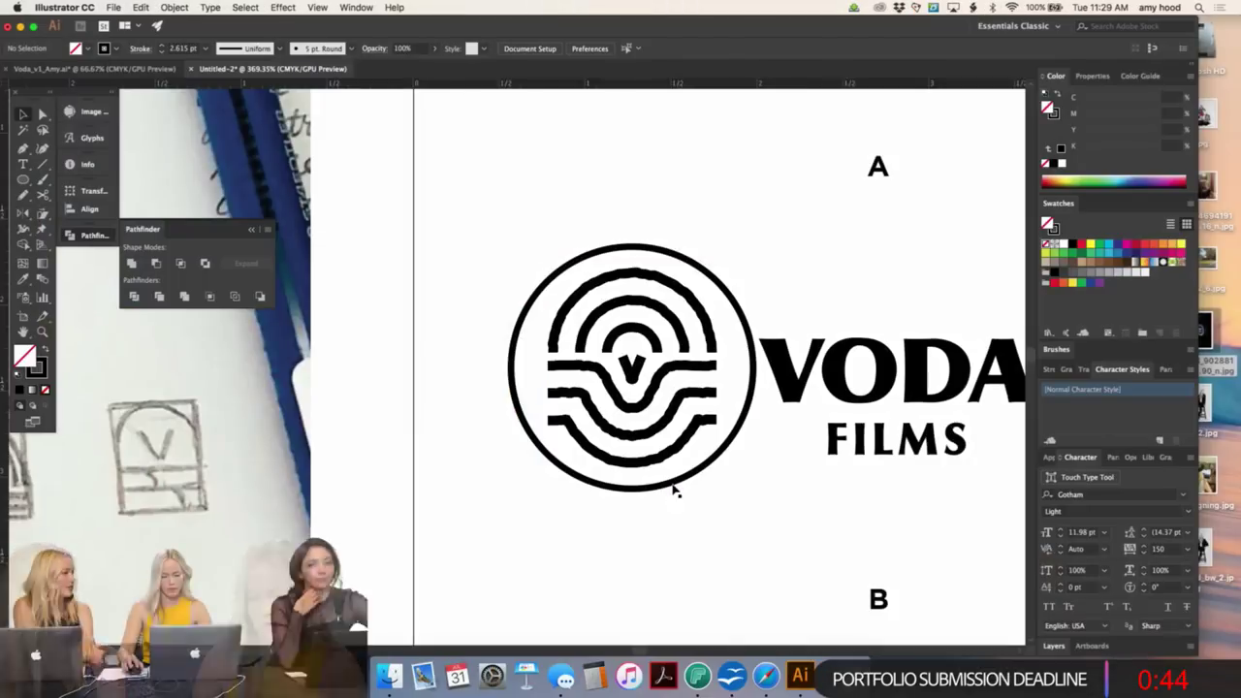
# - Enlarge emblem A's outer circle slightly and nudge it down
pyautogui.click(673, 486)
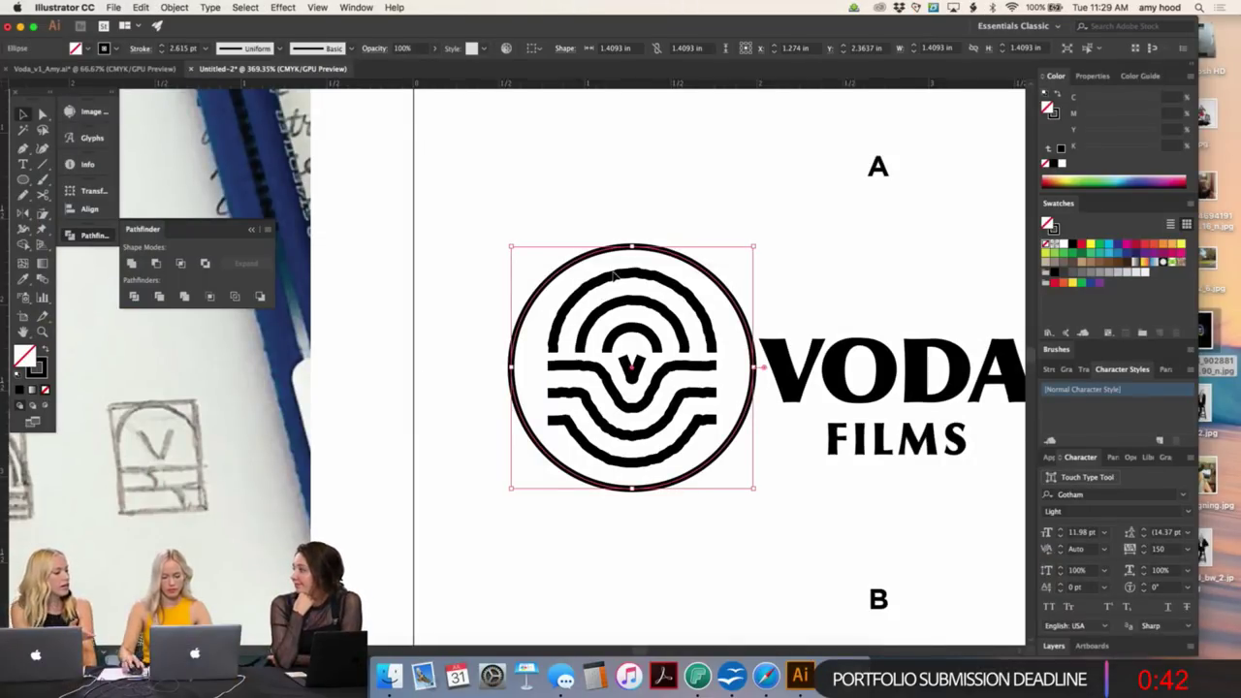
pyautogui.moveTo(632, 246); pyautogui.dragTo(632, 238)
pyautogui.press('super+equal')
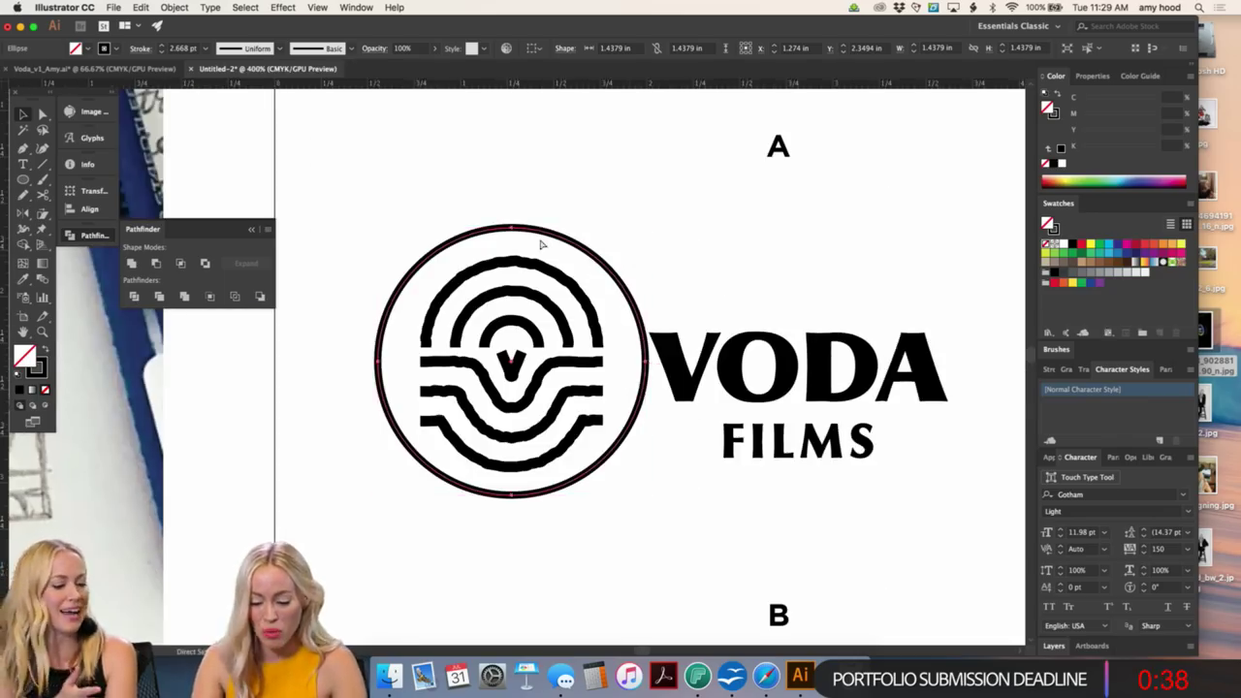
pyautogui.press('super+equal')
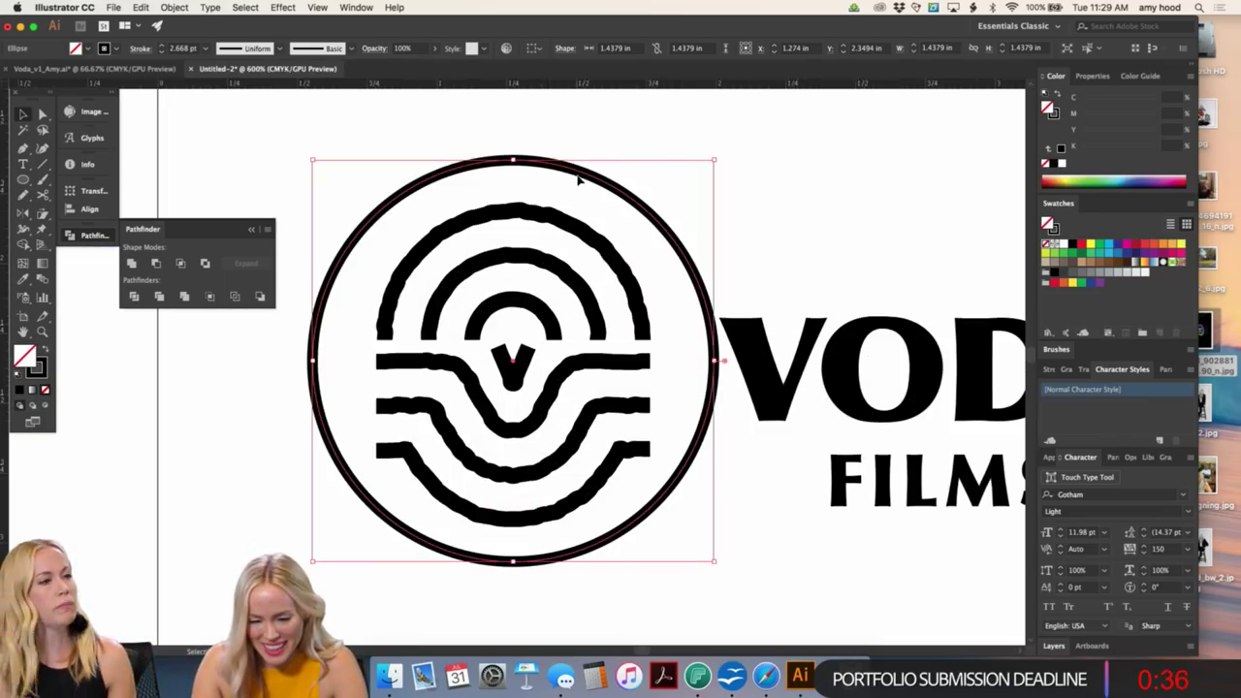
pyautogui.moveTo(582, 179); pyautogui.dragTo(586, 184)
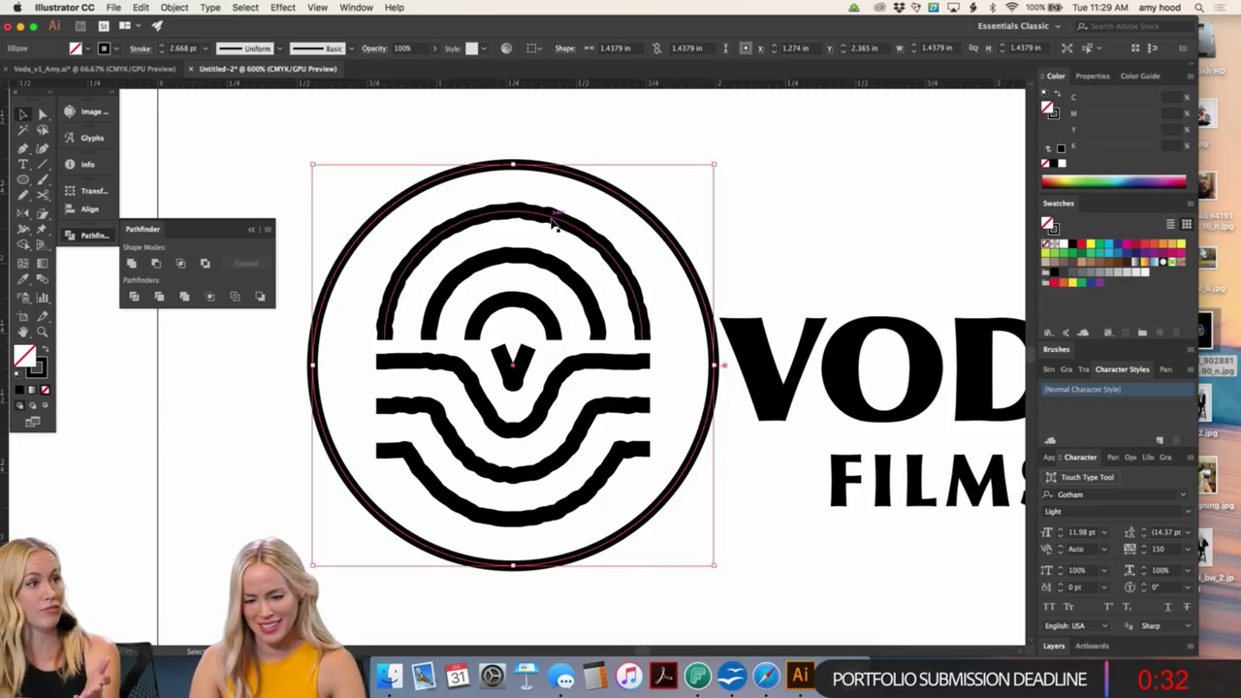
# - Thicken the circle's stroke to 3.951 pt and apply the Roughen effect to it
pyautogui.click(650, 158)
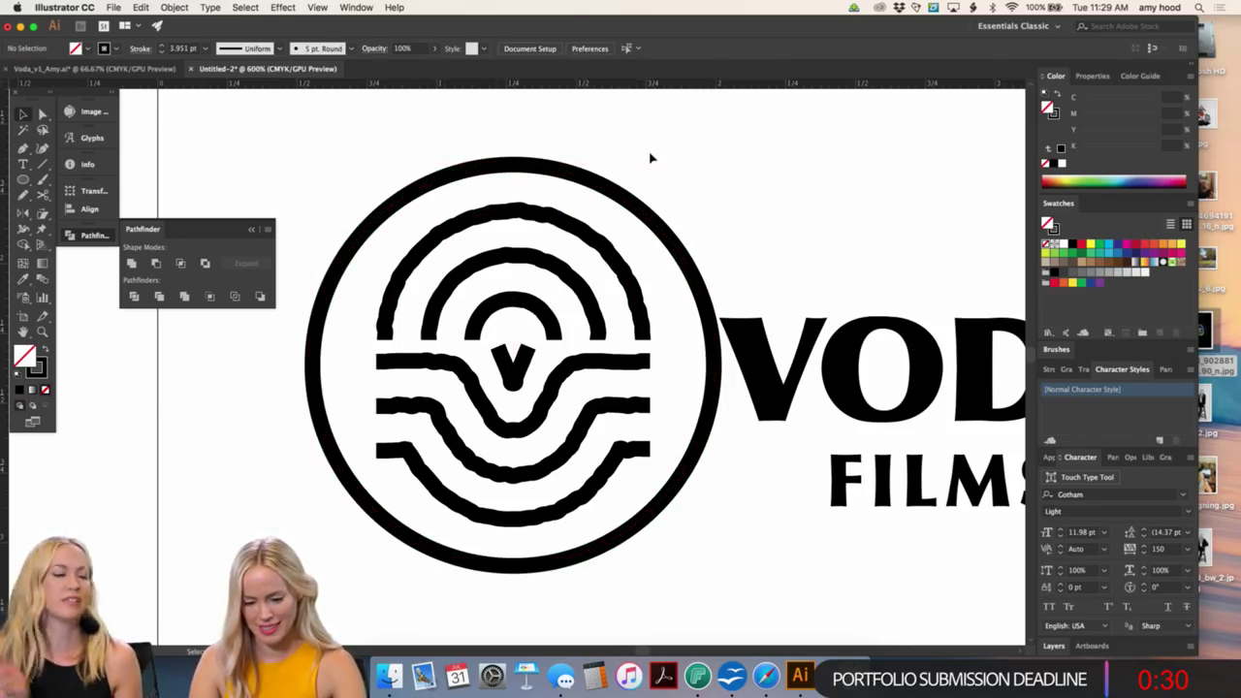
pyautogui.click(582, 180)
pyautogui.click(283, 7)
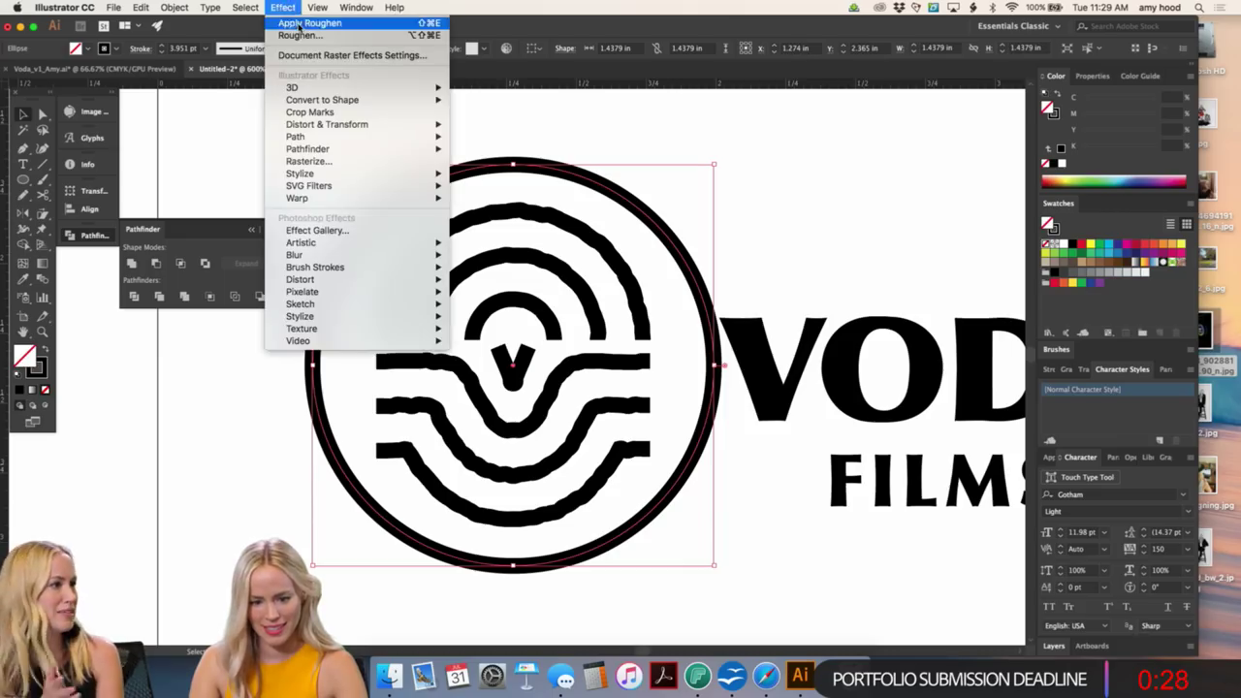
pyautogui.click(311, 22)
pyautogui.press('super+shift+a')
pyautogui.press('super+minus')
pyautogui.press('super+minus')
pyautogui.press('super+minus')
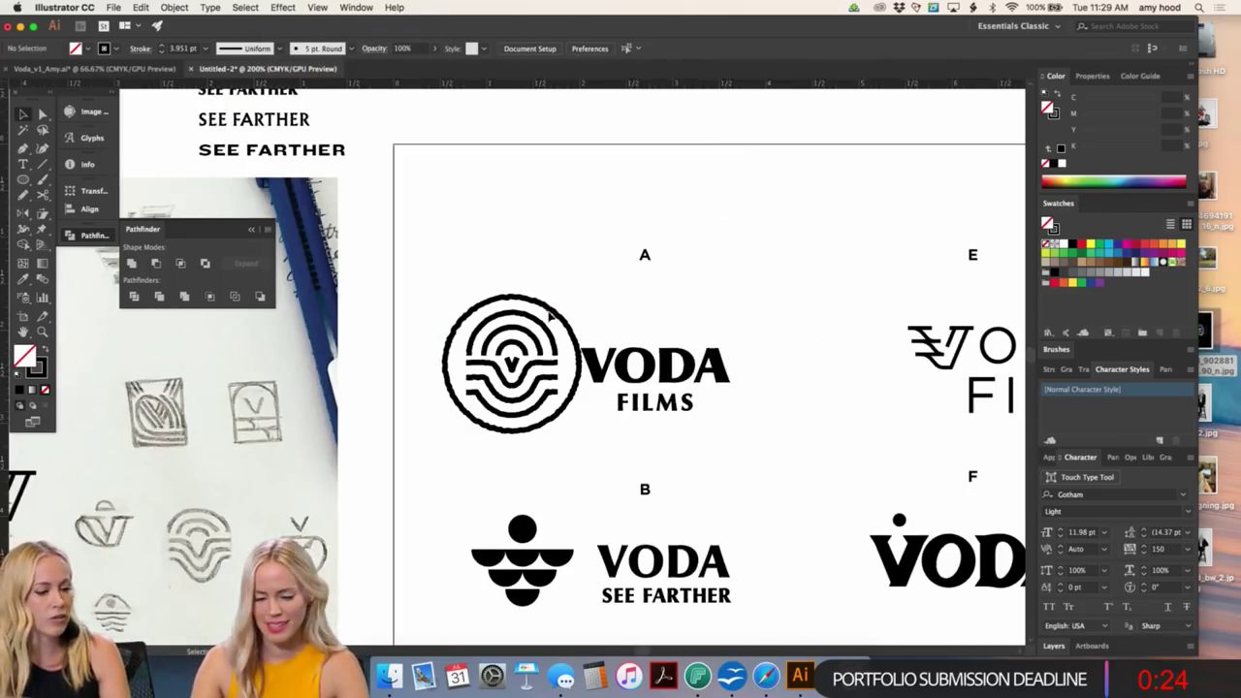
pyautogui.press('super+plus')
pyautogui.press('super+plus')
pyautogui.press('super+plus')
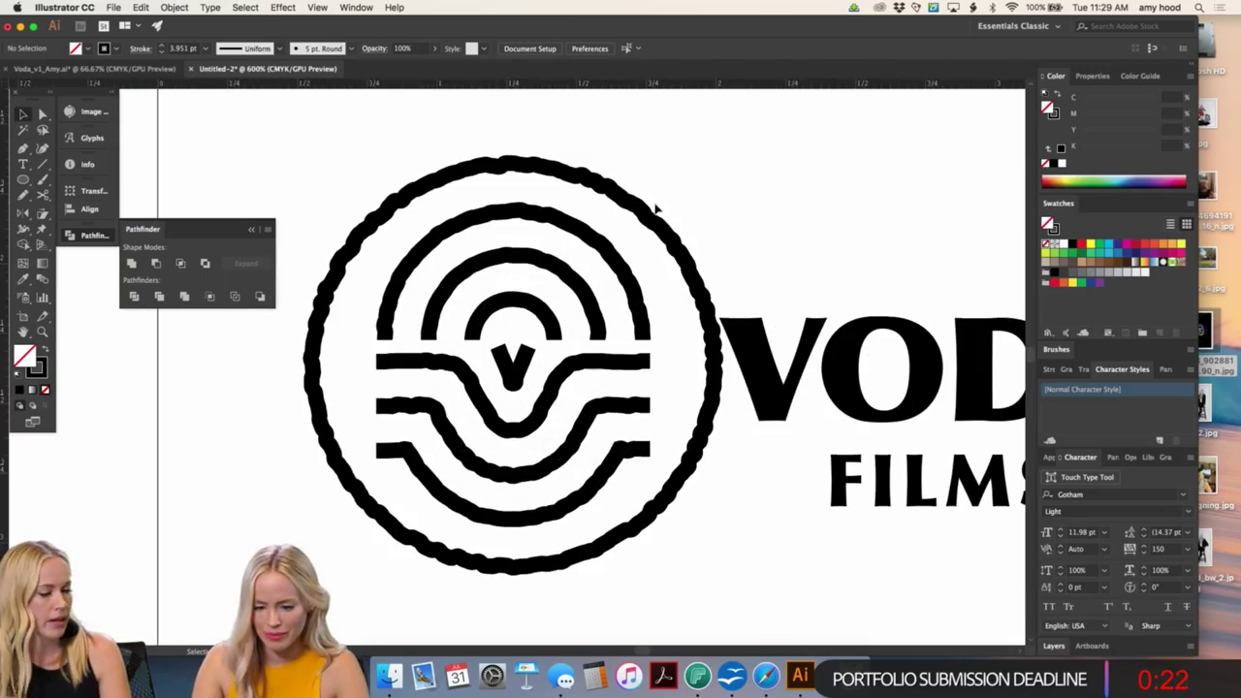
pyautogui.moveTo(649, 145); pyautogui.dragTo(398, 583)
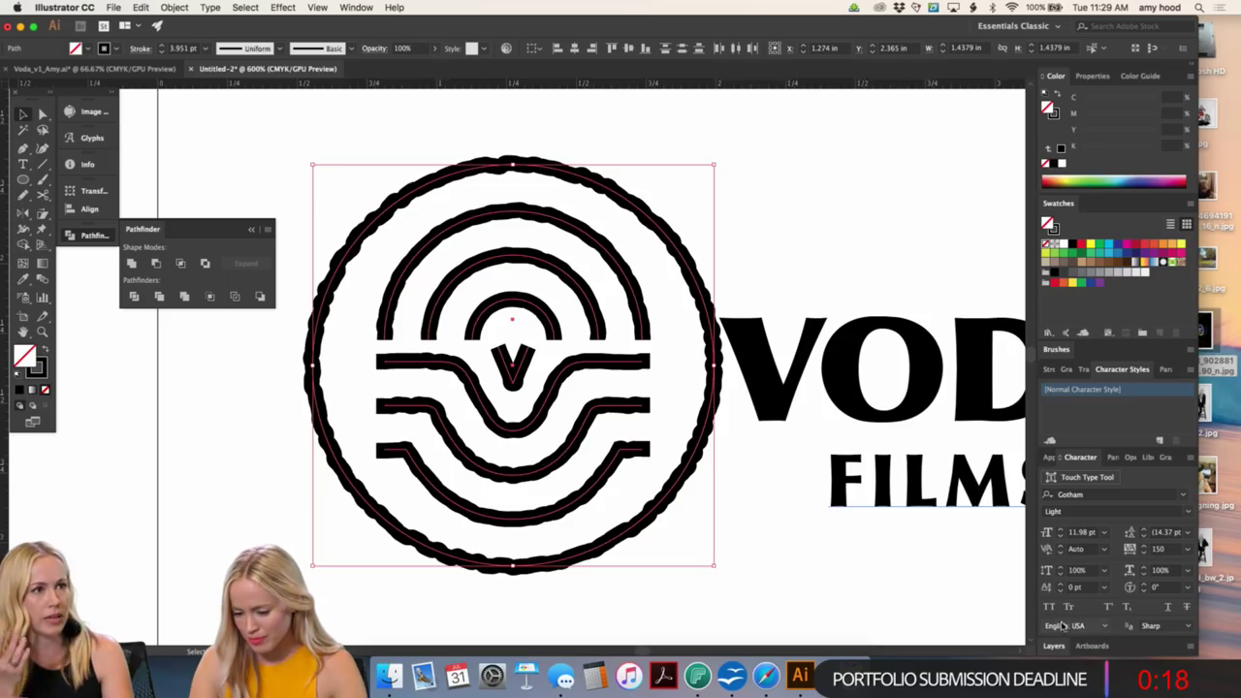
# - Select the emblem's roughened outer circle and bring up its Roughen settings
pyautogui.click(1050, 457)
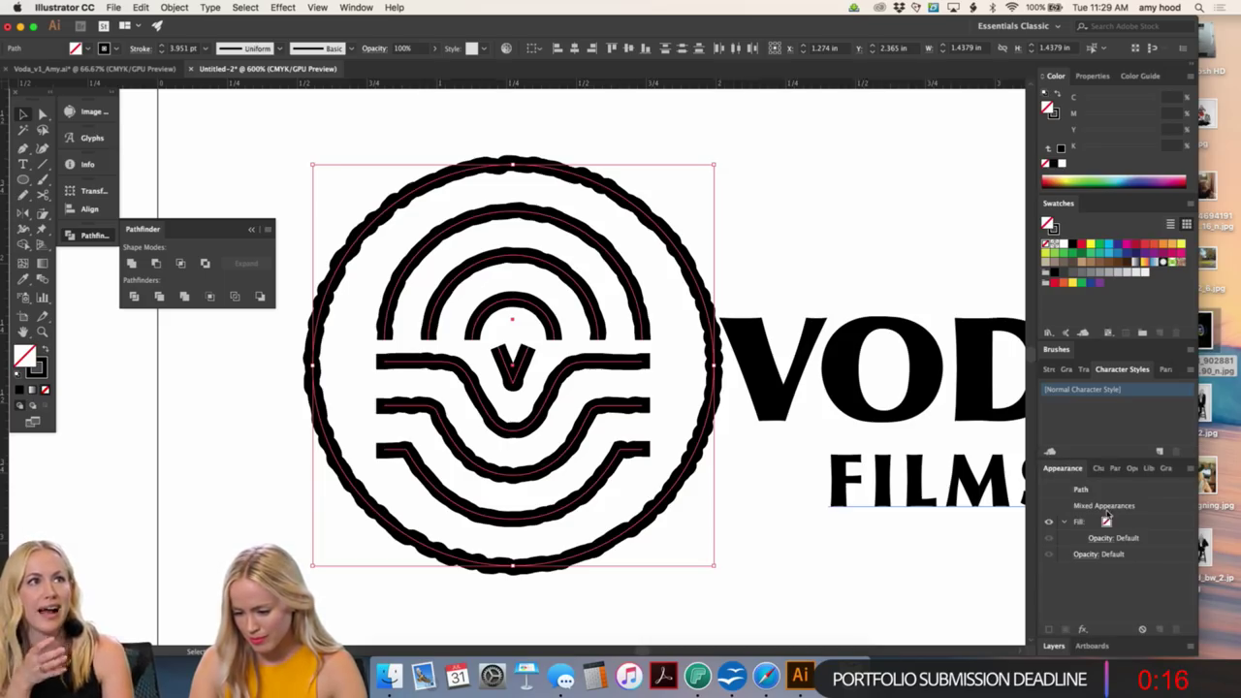
pyautogui.click(705, 201)
pyautogui.click(672, 244)
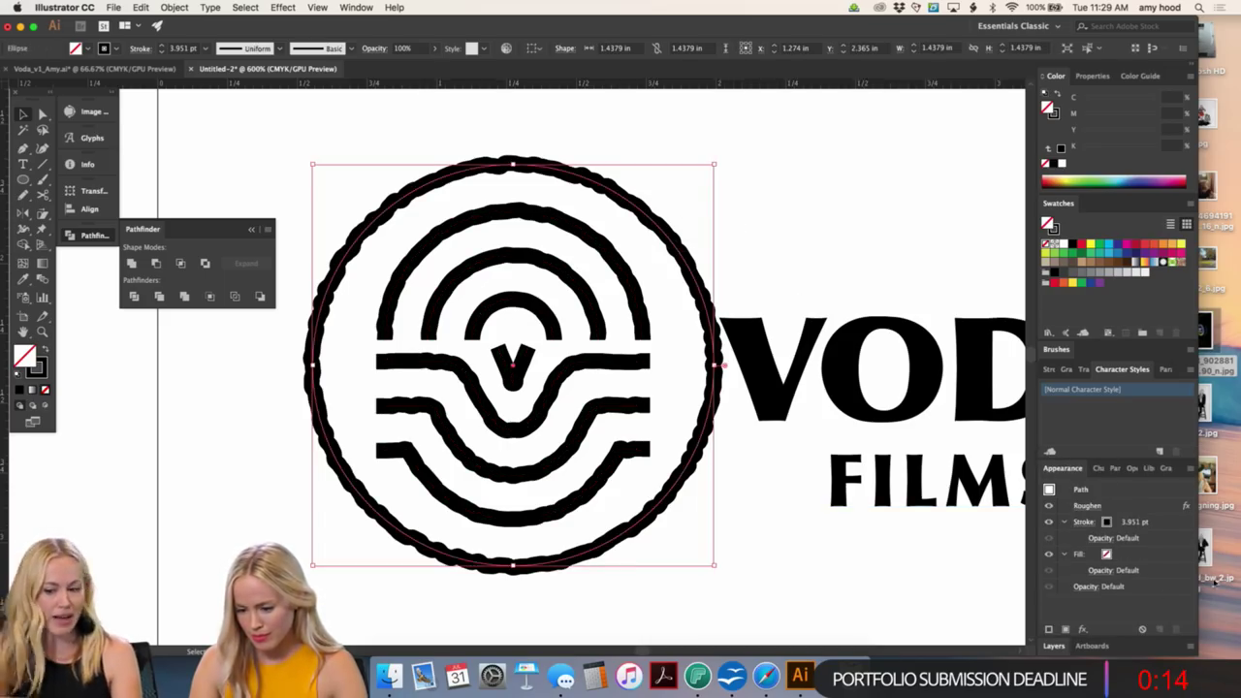
pyautogui.click(1085, 506)
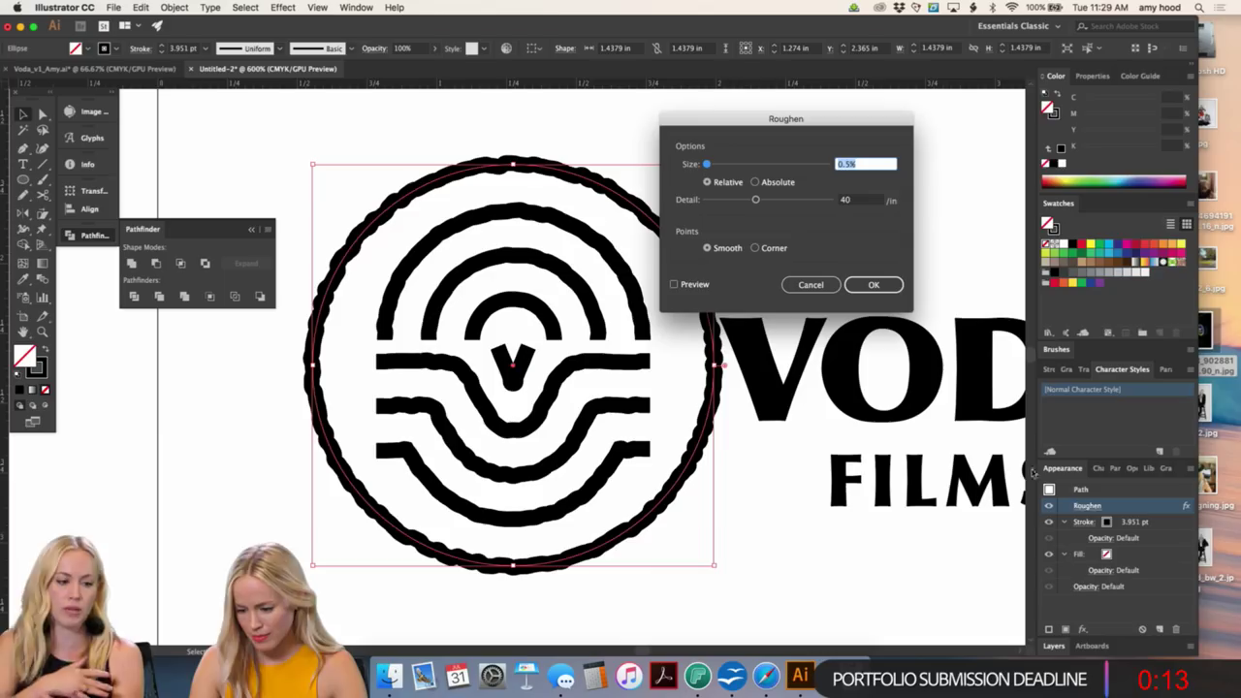
# - Reduce the Roughen size to 0.25% Relative with 40/in detail and apply it
pyautogui.click(847, 165)
pyautogui.hotkey('shift', 'Left')
pyautogui.hotkey('shift', 'Left')
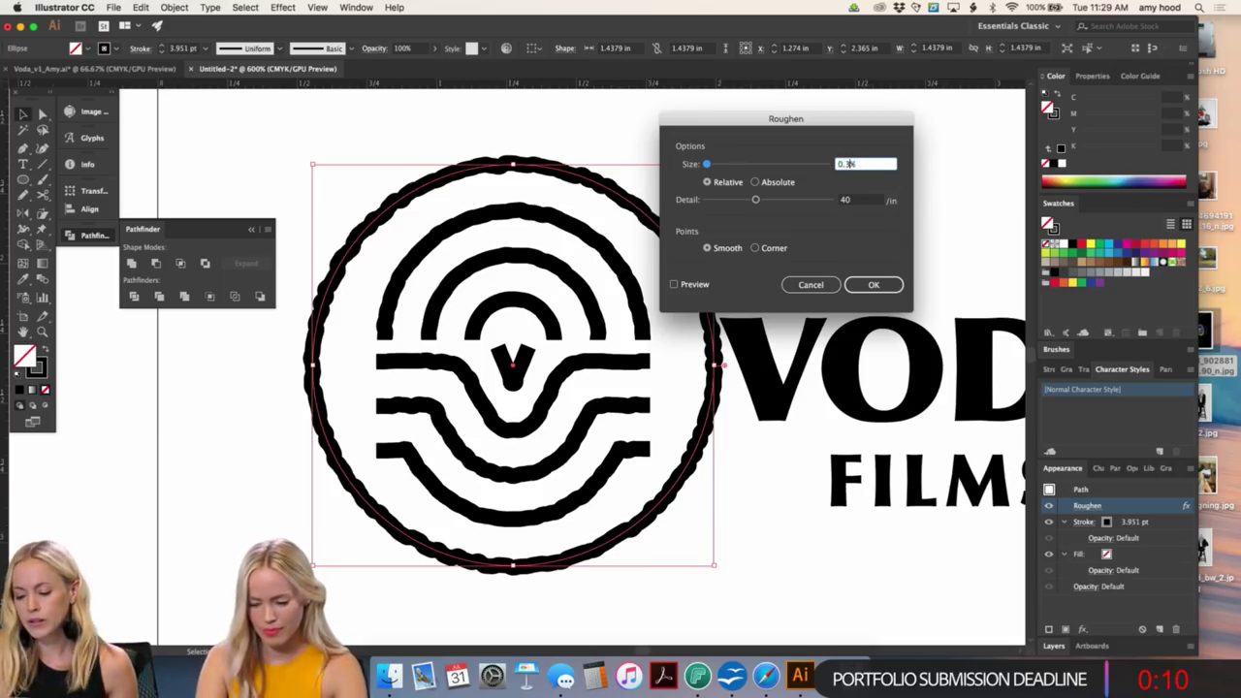
pyautogui.write('3')
pyautogui.press('Return')
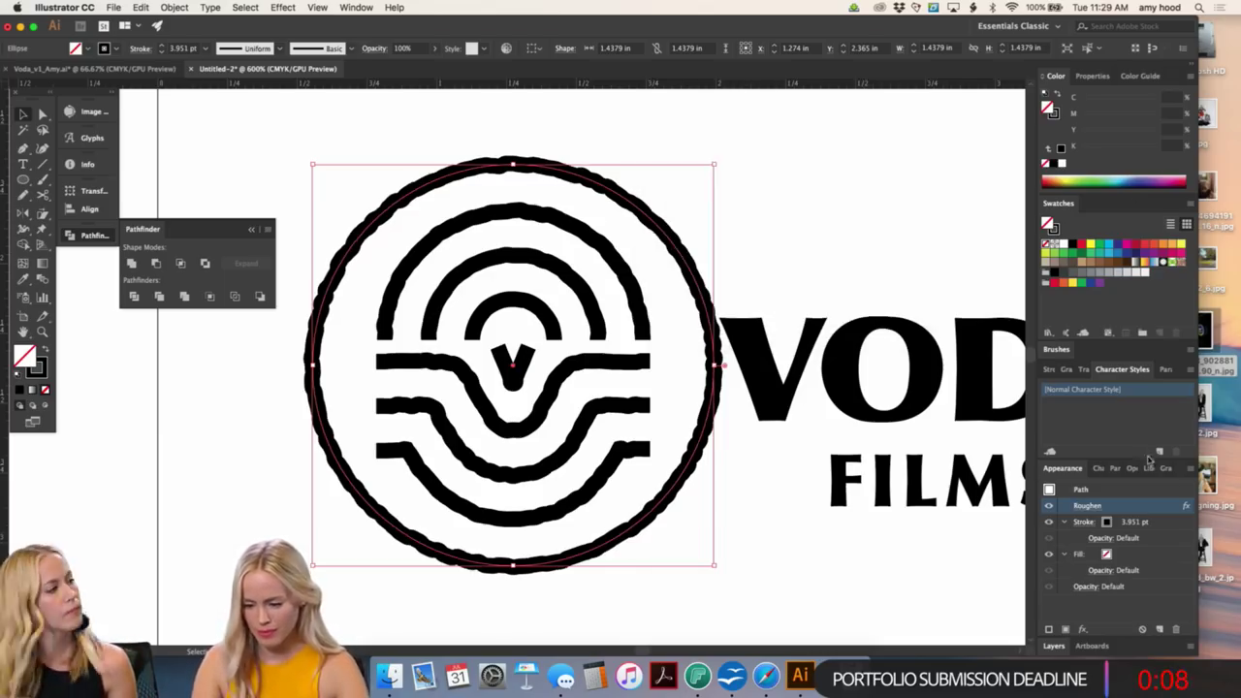
pyautogui.click(1089, 506)
pyautogui.press('Left')
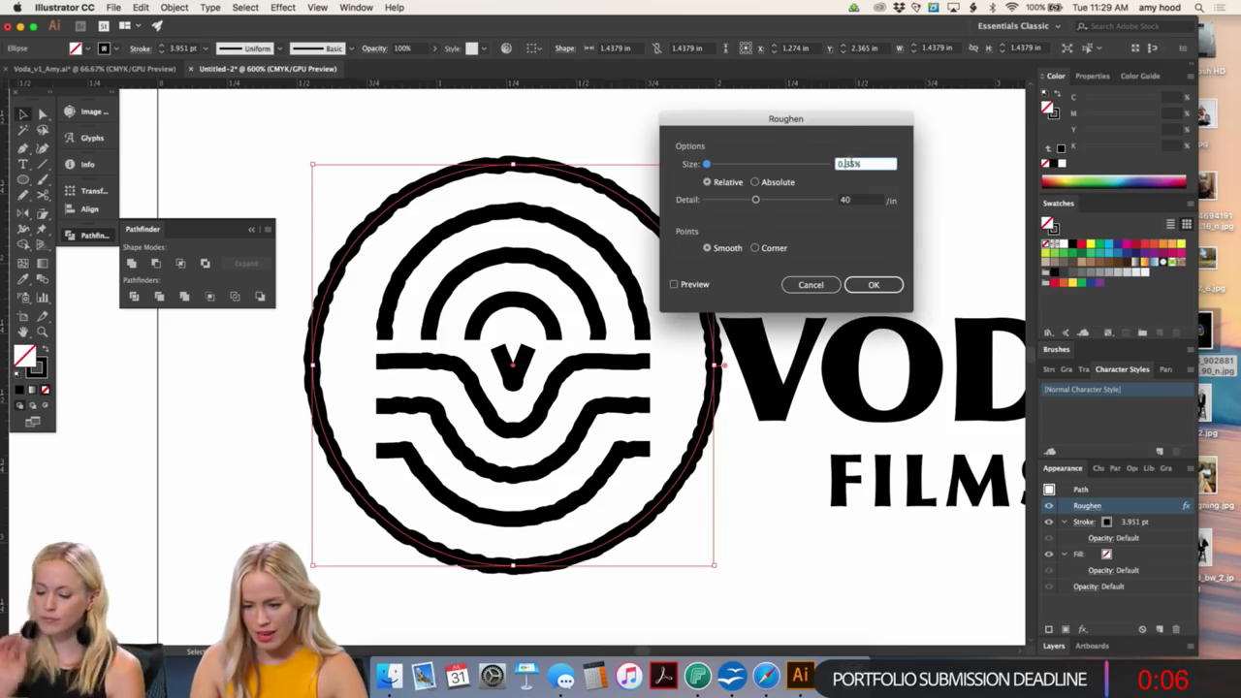
pyautogui.press('BackSpace')
pyautogui.press('BackSpace')
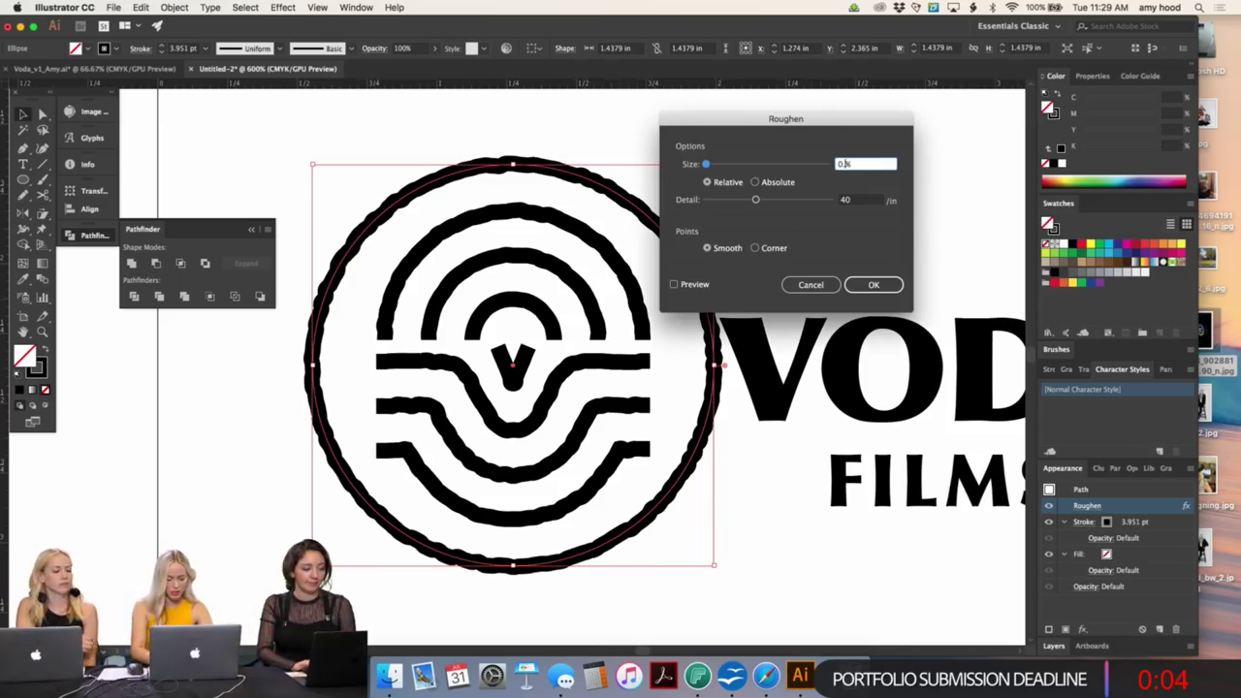
pyautogui.write('2')
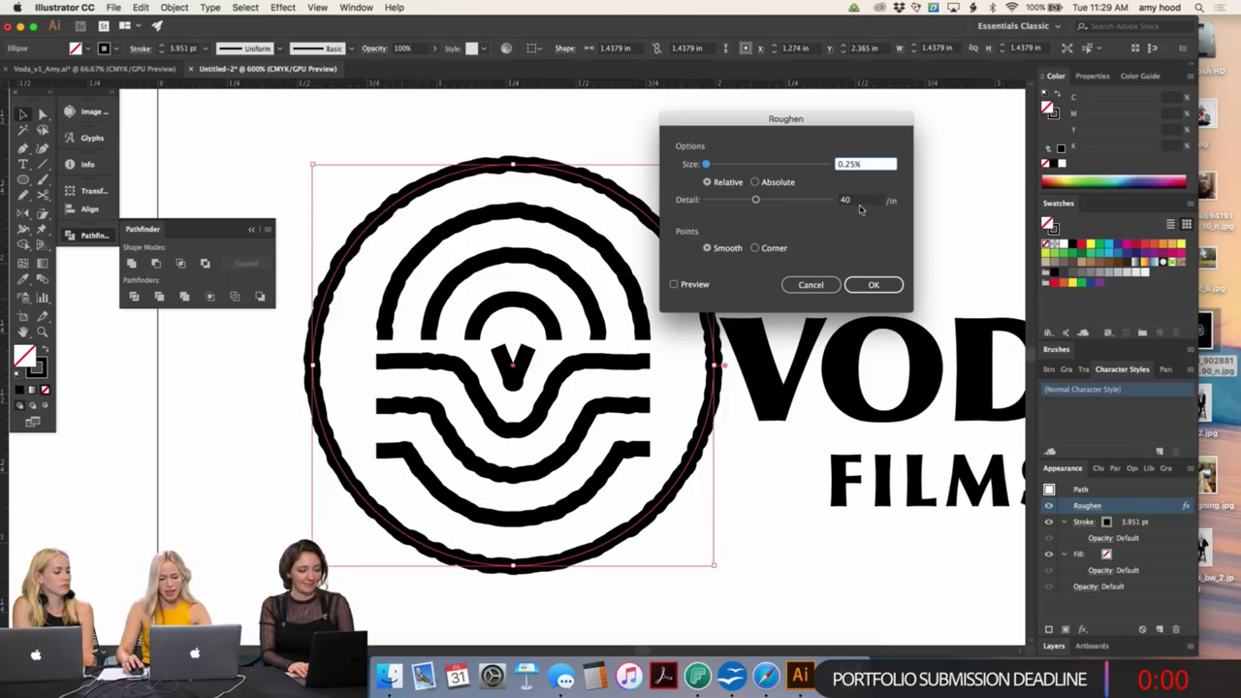
pyautogui.write('5')
pyautogui.click(861, 202)
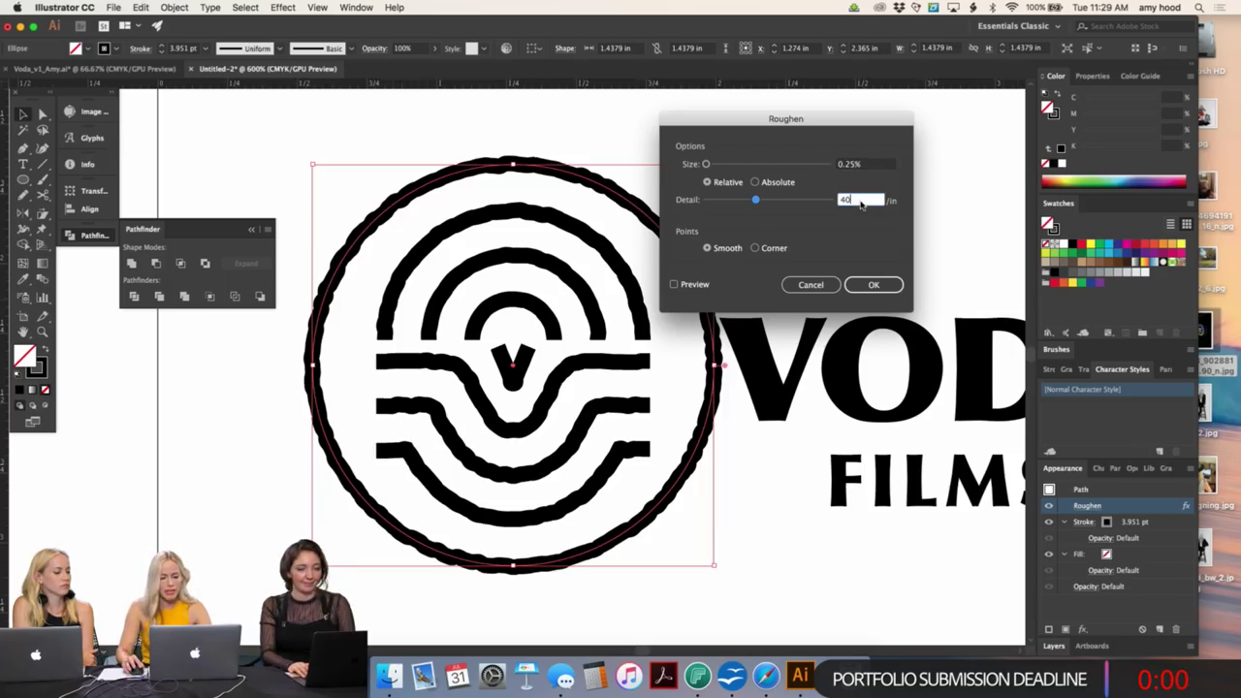
pyautogui.click(870, 285)
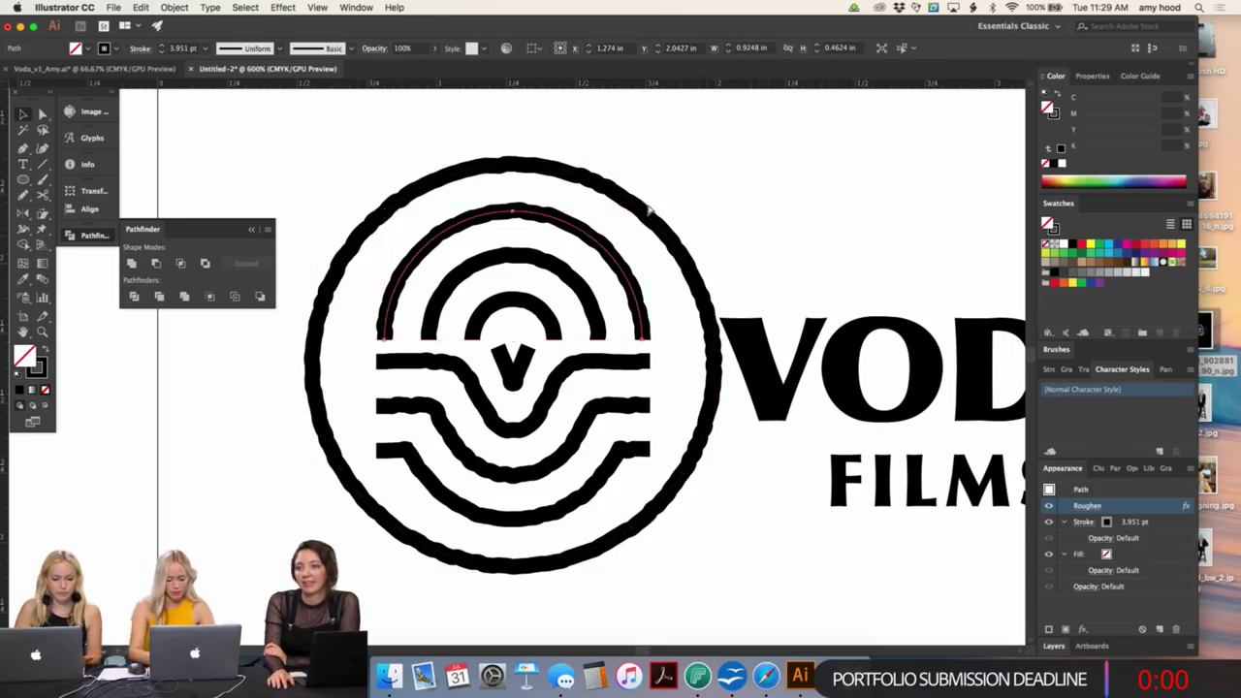
# - Bring logo A into view and select the emblem's upper wave line with Direct Selection
pyautogui.press('super+minus')
pyautogui.press('super+minus')
pyautogui.moveTo(641, 288); pyautogui.dragTo(645, 214)
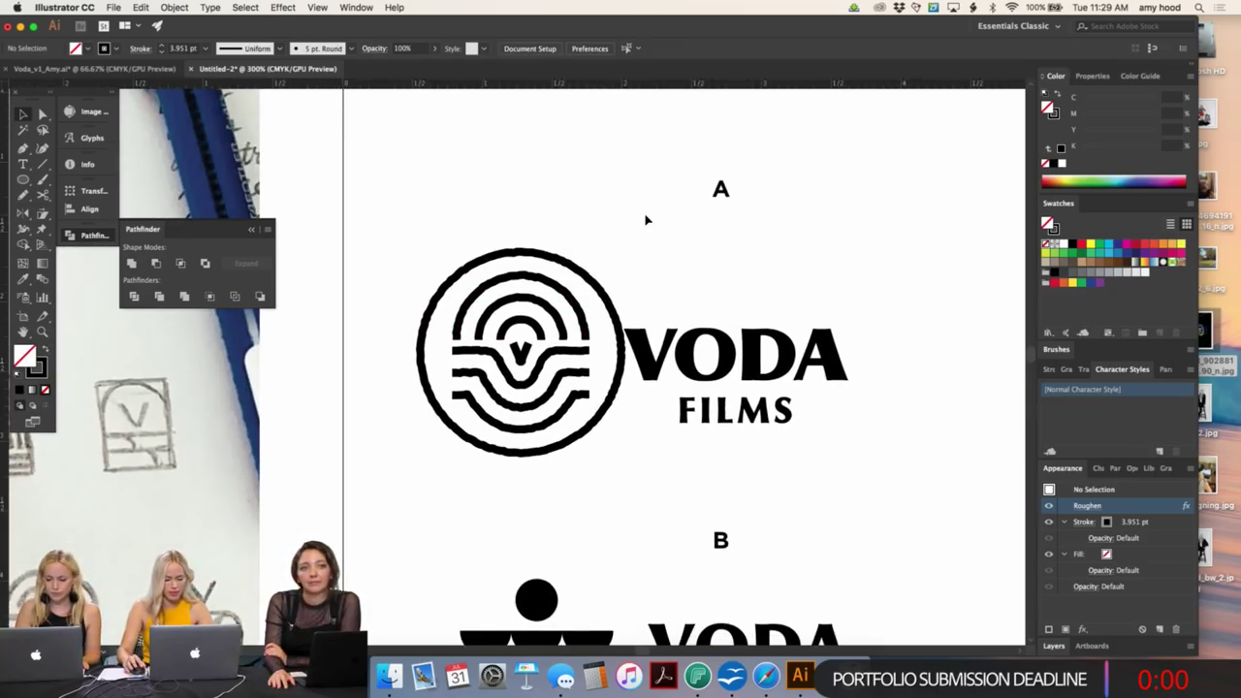
pyautogui.scroll(-2, 647, 220)
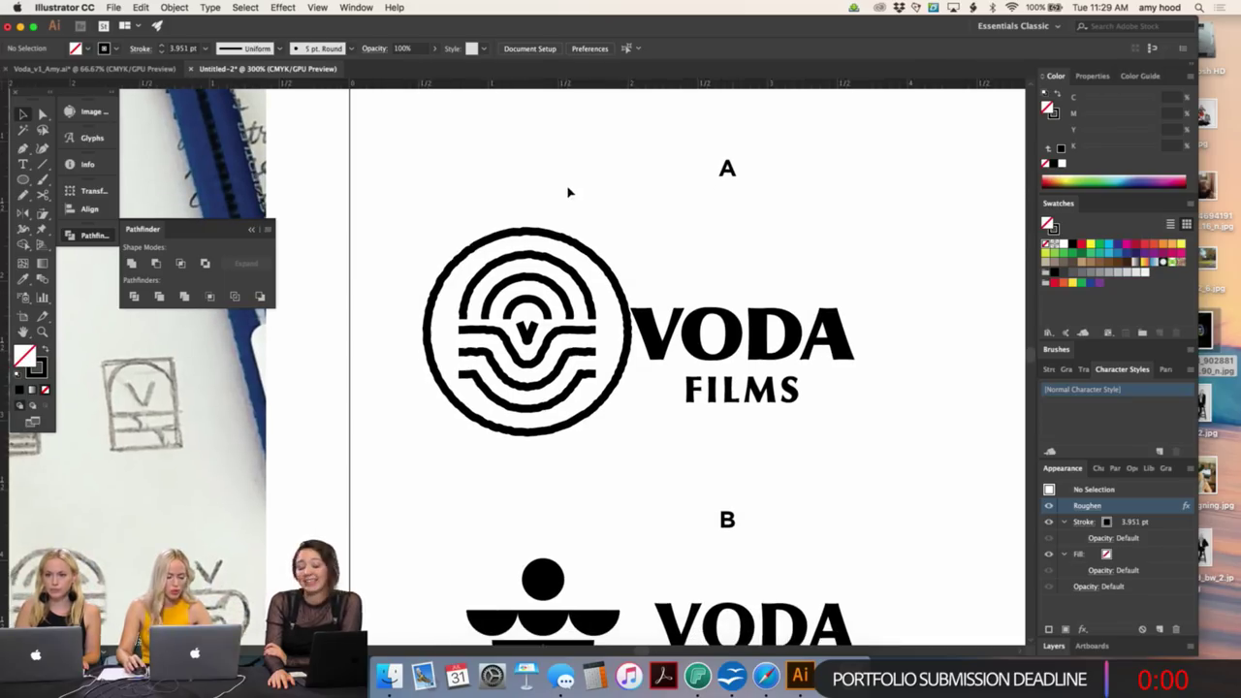
pyautogui.moveTo(545, 176); pyautogui.dragTo(488, 457)
pyautogui.click(463, 479)
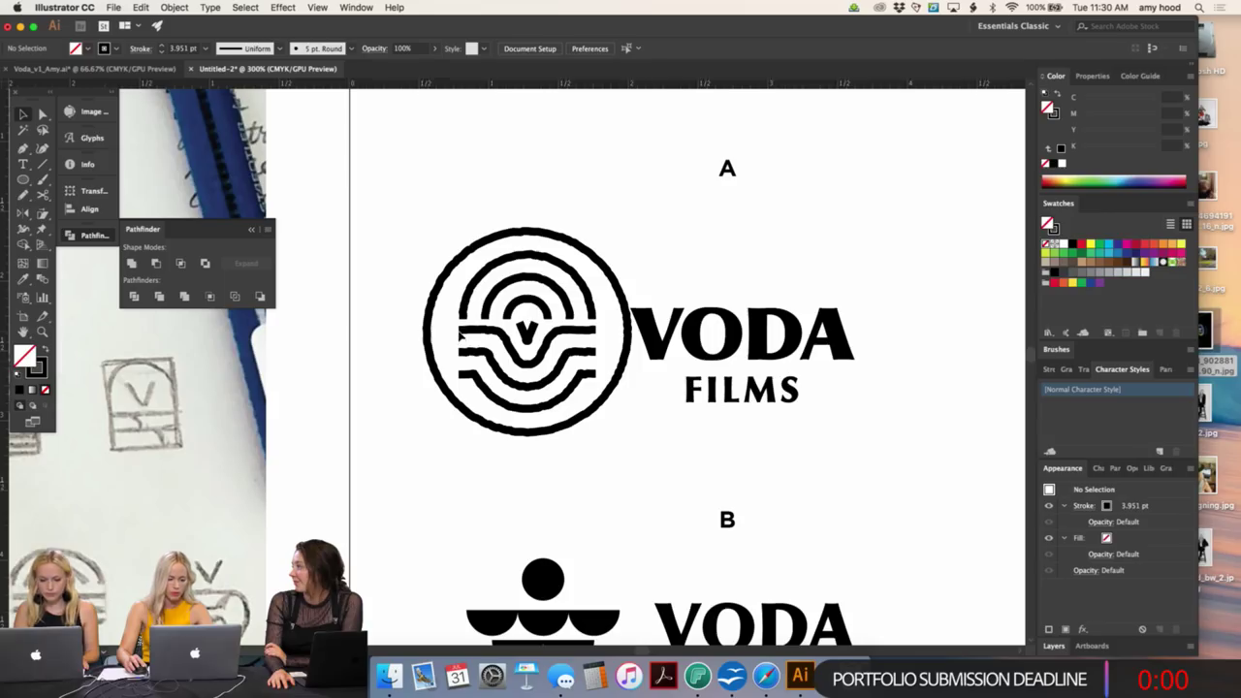
pyautogui.press('a')
pyautogui.click(466, 332)
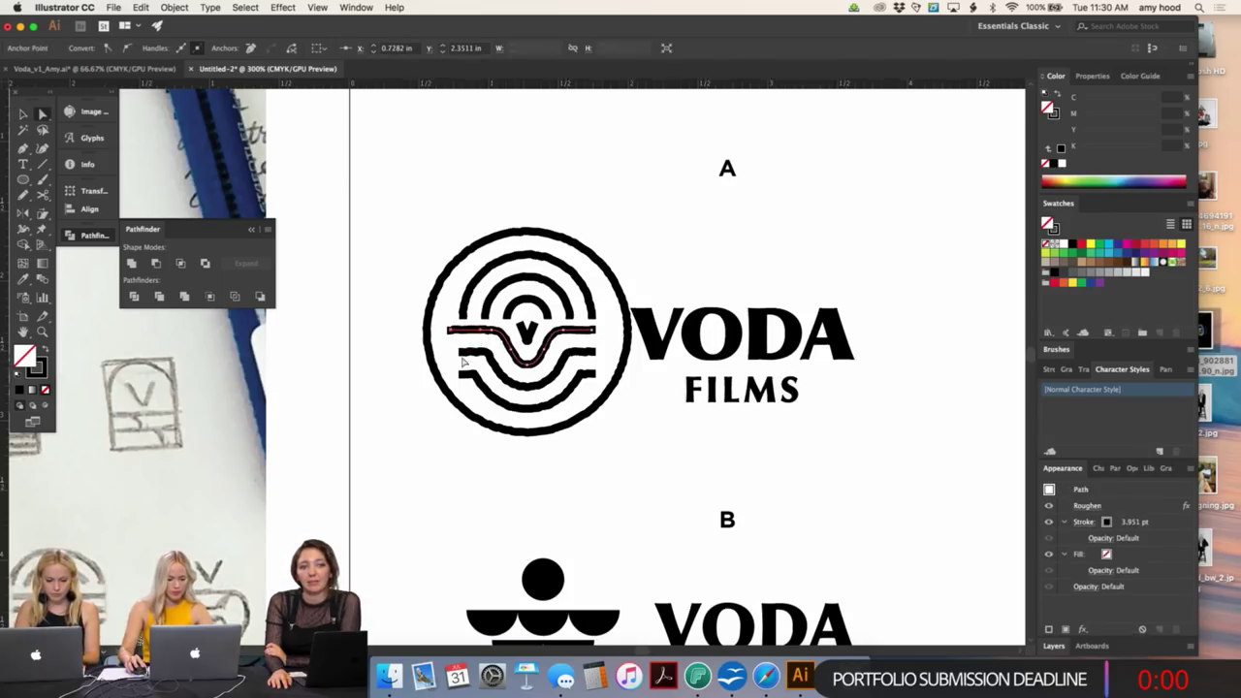
# - Nudge the emblem's lower wave line left and the upper wave line right
pyautogui.click(465, 359)
pyautogui.press('Left')
pyautogui.press('Left')
pyautogui.press('Left')
pyautogui.press('Left')
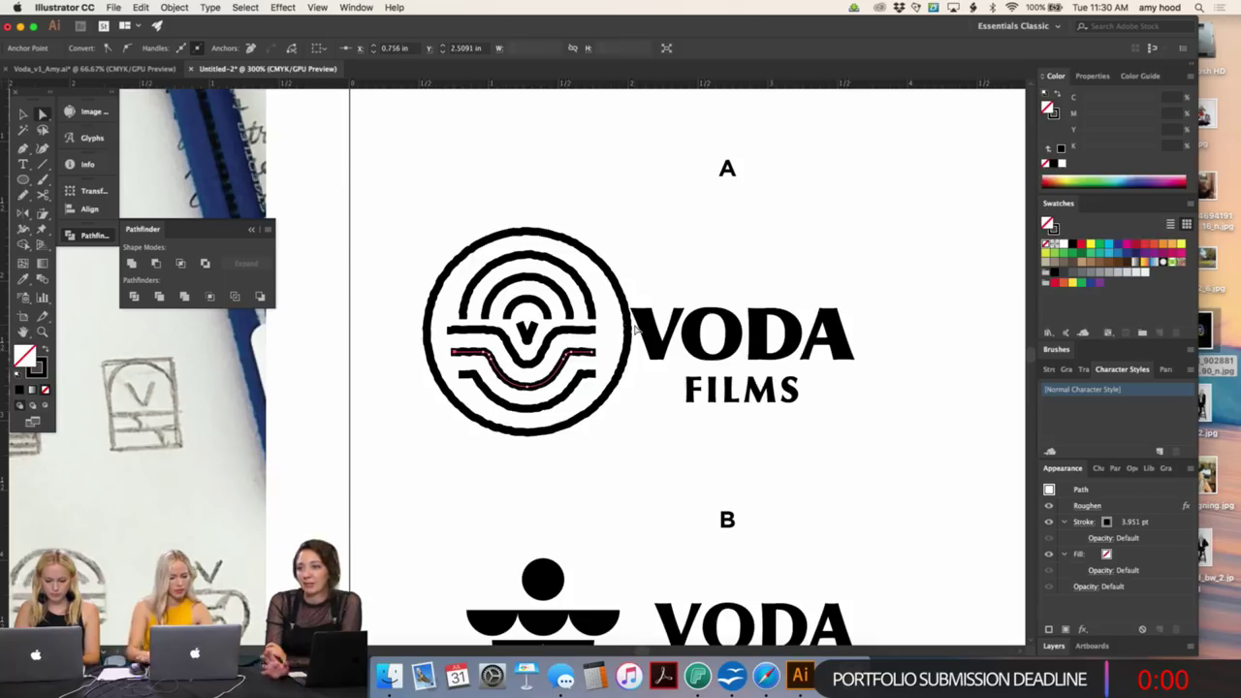
pyautogui.click(595, 330)
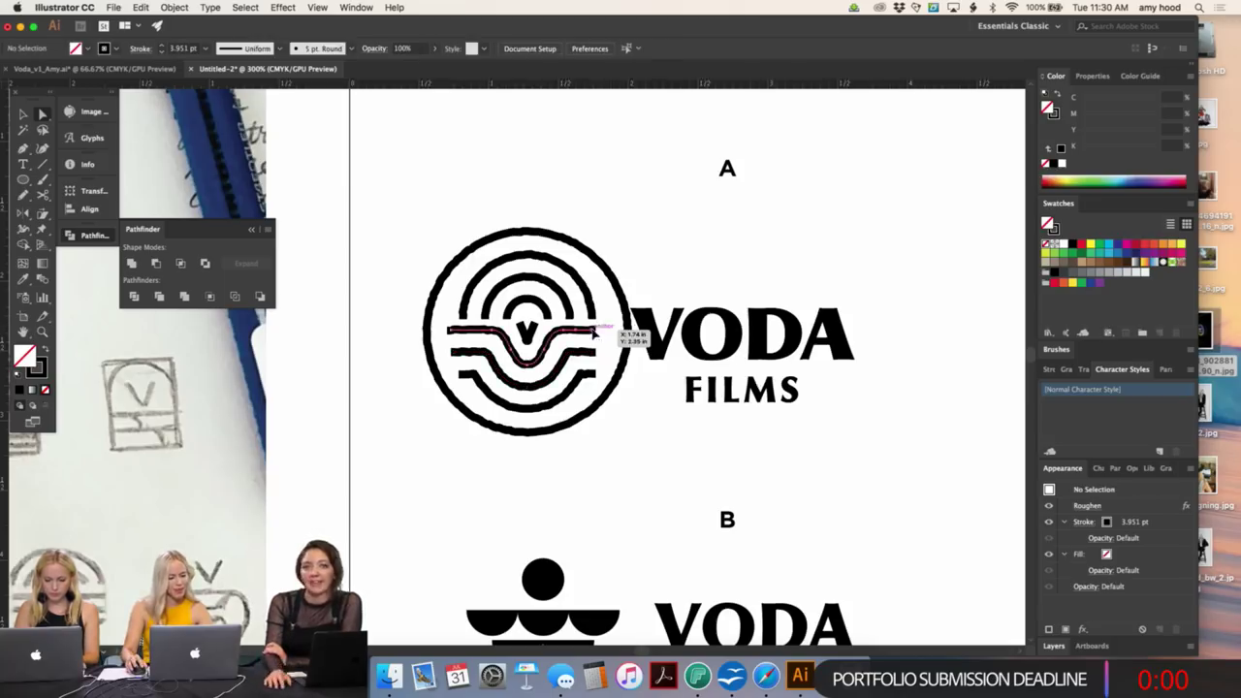
pyautogui.press('Right')
pyautogui.press('Right')
pyautogui.press('Right')
pyautogui.press('Right')
pyautogui.press('Right')
pyautogui.press('Right')
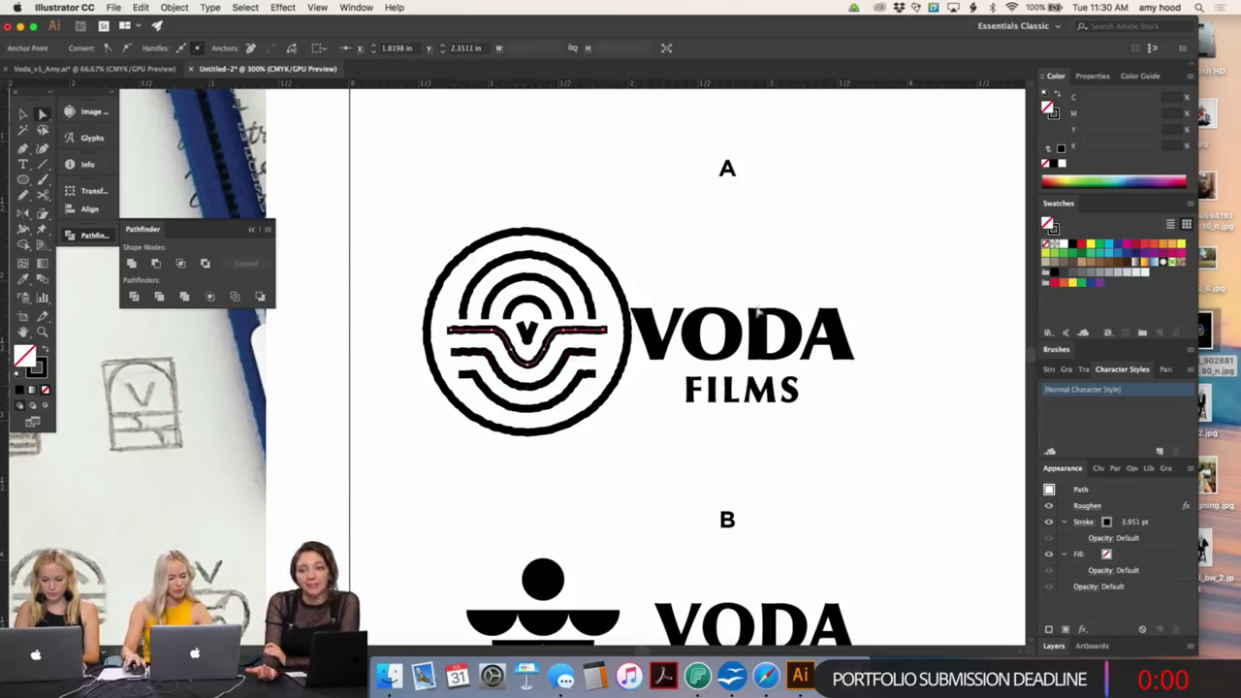
pyautogui.click(600, 352)
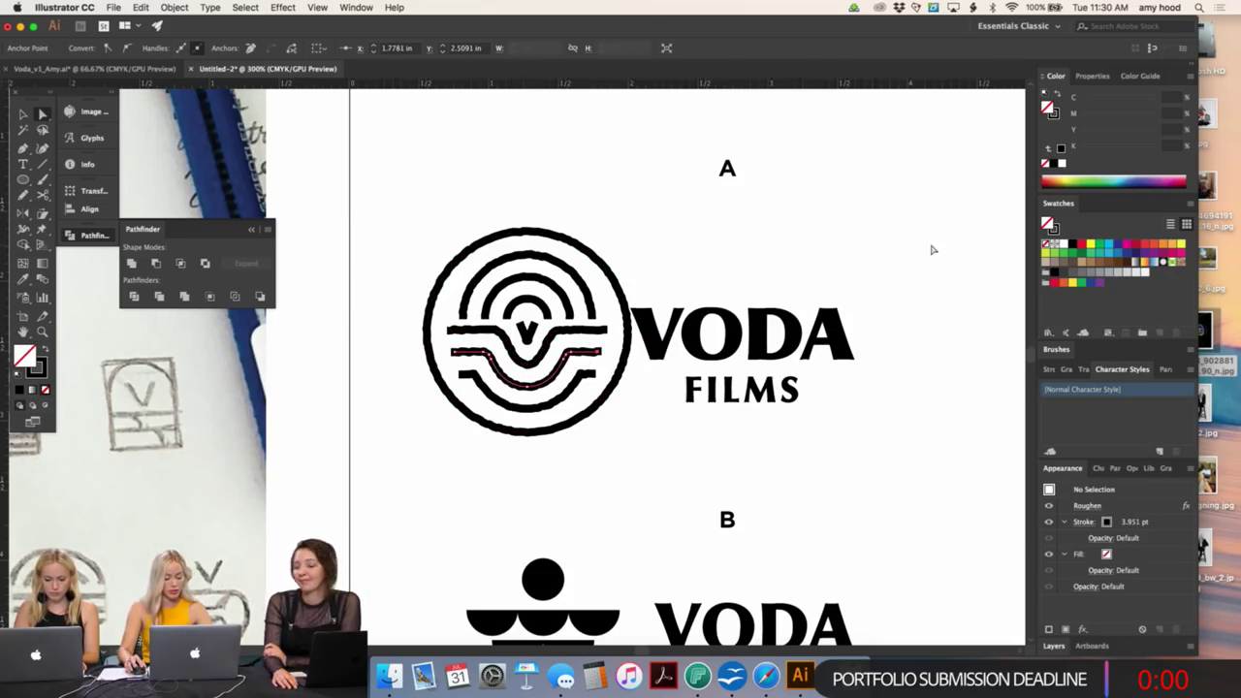
# - Select the whole VODA FILMS wordmark, including the V, and nudge it right
pyautogui.press('v')
pyautogui.moveTo(887, 276); pyautogui.dragTo(735, 419)
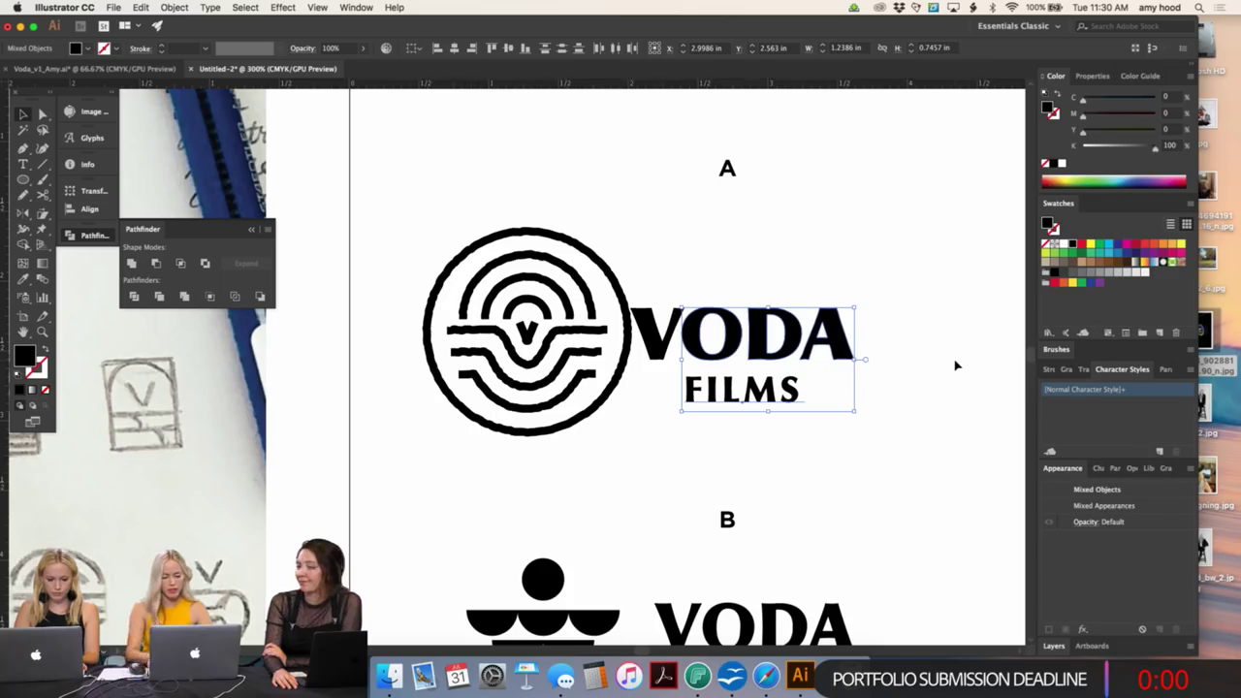
pyautogui.keyDown('shift'); pyautogui.click(650, 344); pyautogui.keyUp('shift')
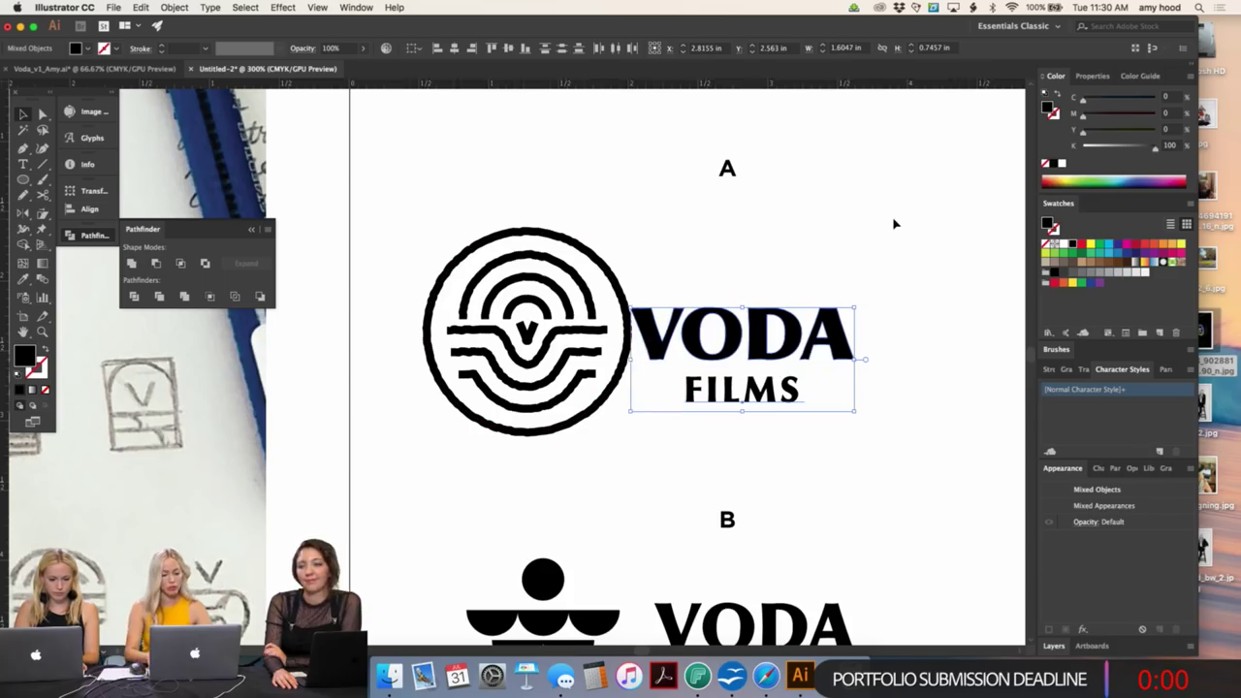
pyautogui.press('Right')
pyautogui.press('Right')
pyautogui.press('Right')
pyautogui.press('Right')
pyautogui.press('Right')
pyautogui.press('Right')
pyautogui.press('Right')
pyautogui.press('Right')
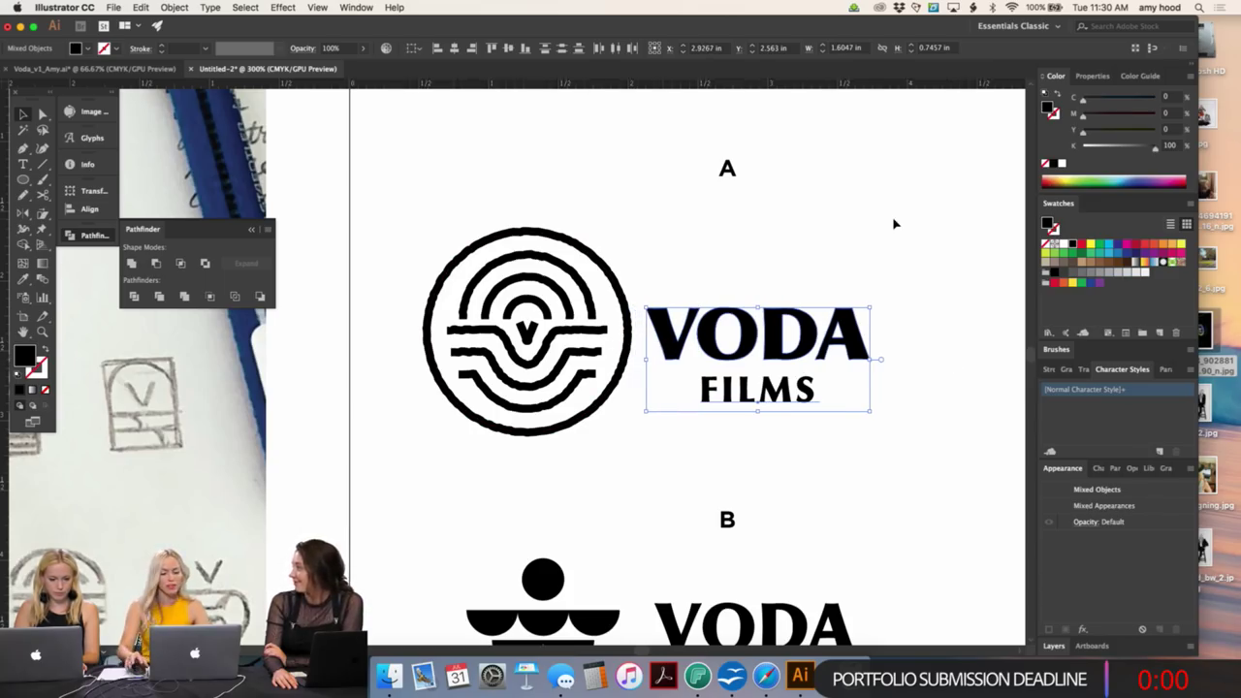
pyautogui.click(894, 224)
pyautogui.press('super+minus')
pyautogui.press('super+minus')
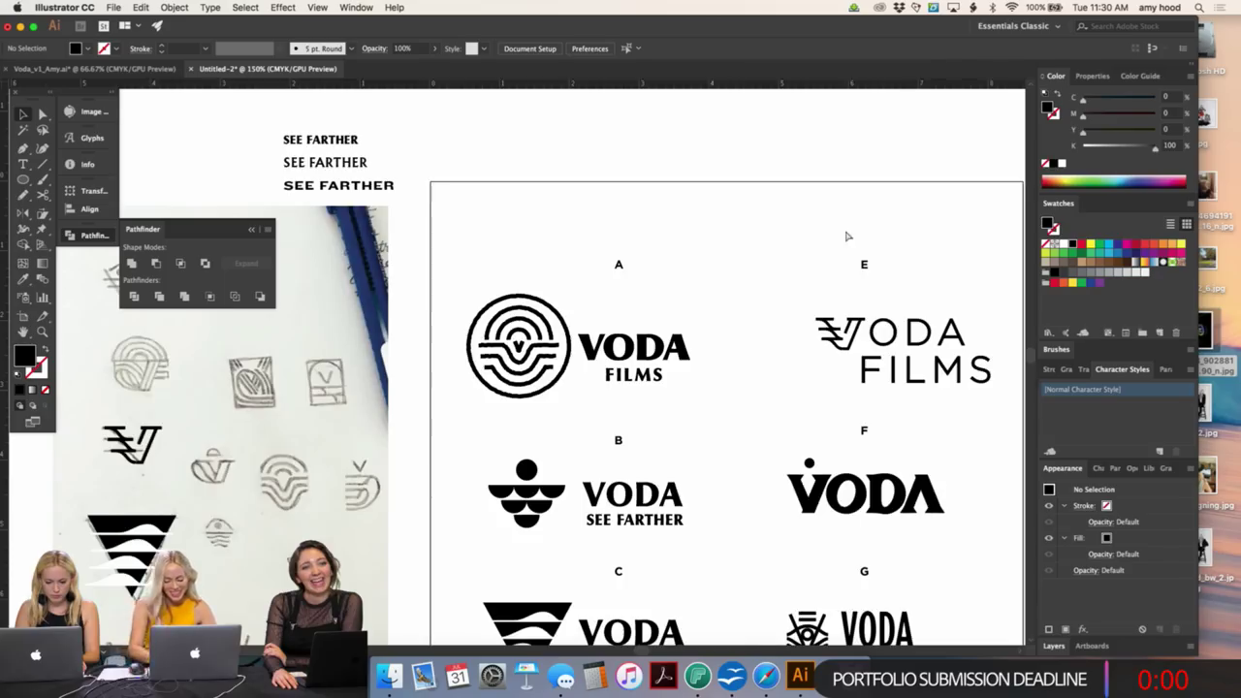
# - Nudge logo A's VODA FILMS wordmark up and stretch it wider from its right handle
pyautogui.press('super+minus')
pyautogui.press('super+equal')
pyautogui.press('super+equal')
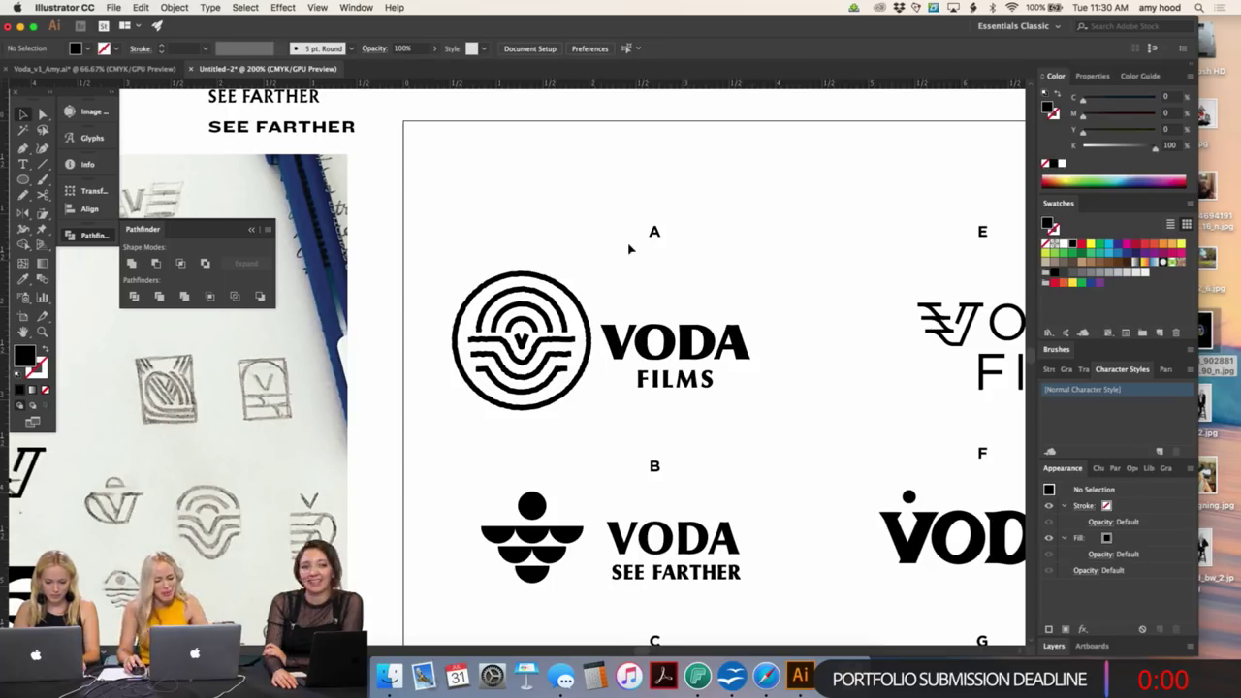
pyautogui.moveTo(733, 351); pyautogui.dragTo(640, 436)
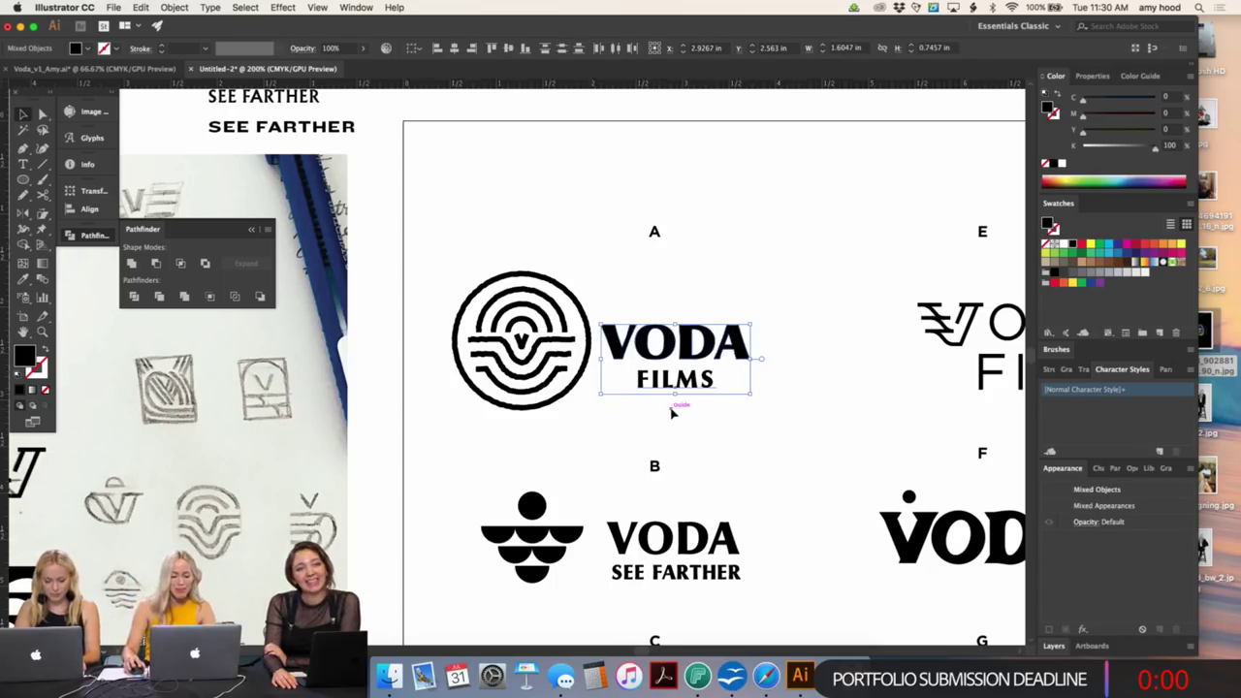
pyautogui.press('Up')
pyautogui.press('Up')
pyautogui.press('Up')
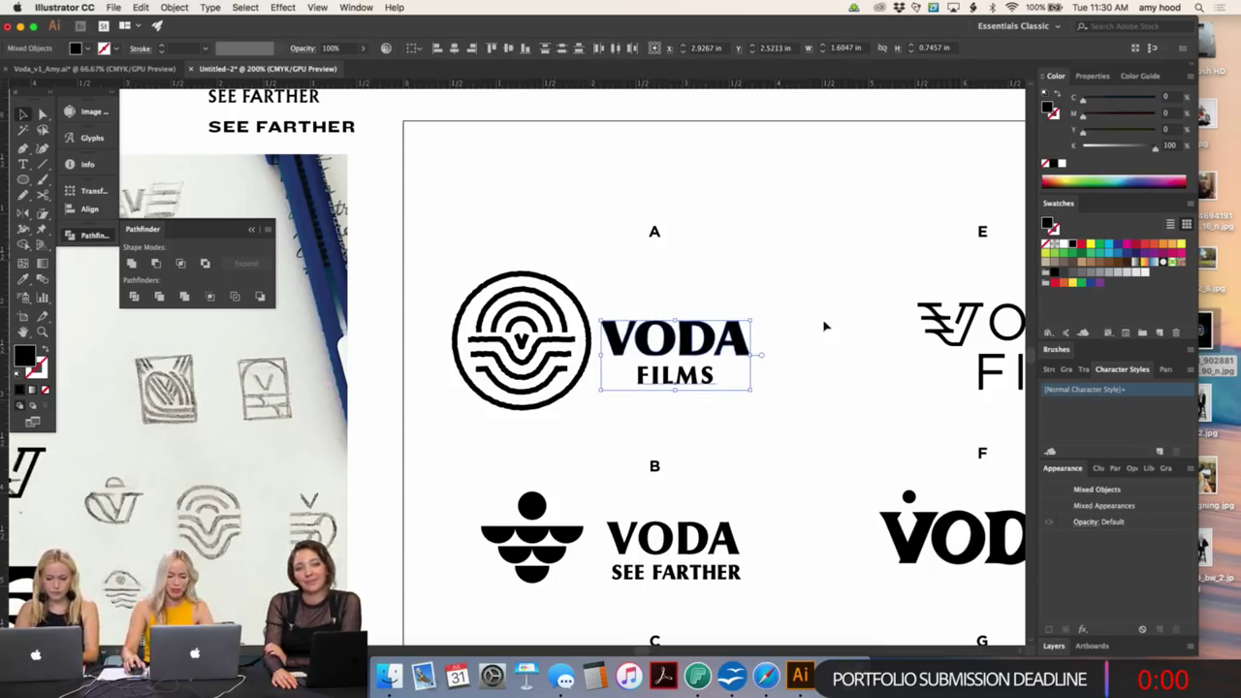
pyautogui.moveTo(754, 353); pyautogui.dragTo(768, 354)
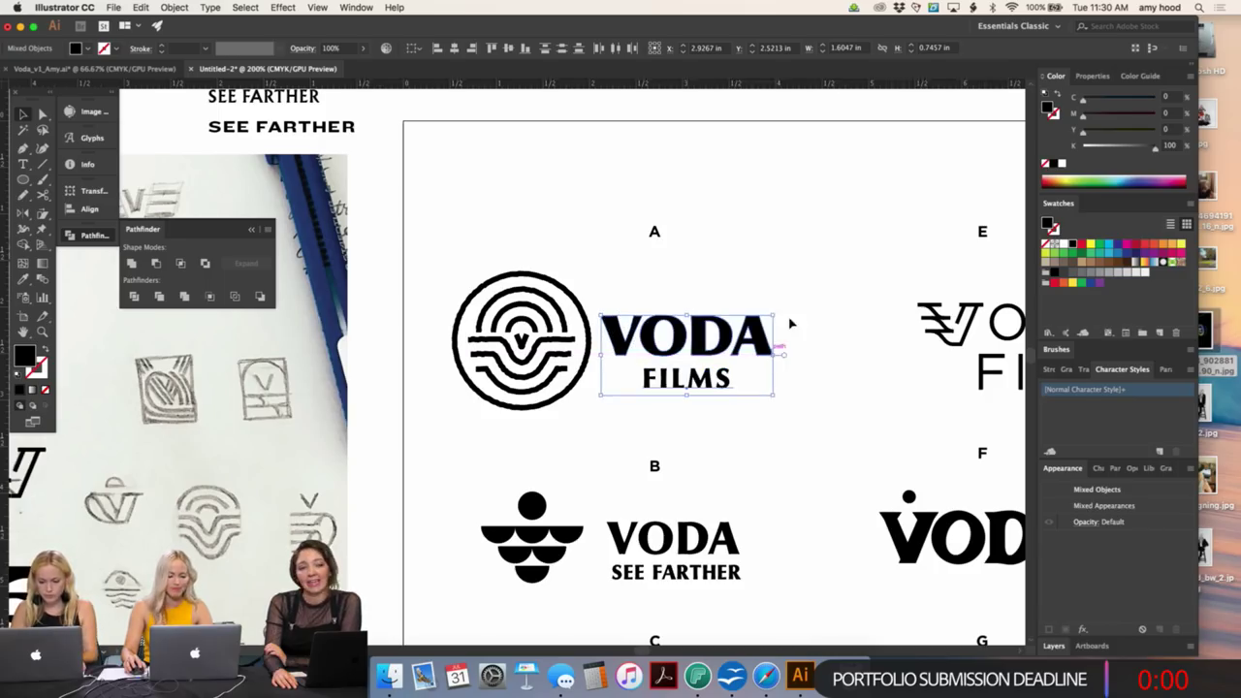
pyautogui.click(797, 305)
pyautogui.press('super+minus')
pyautogui.scroll(-5, 795, 305)
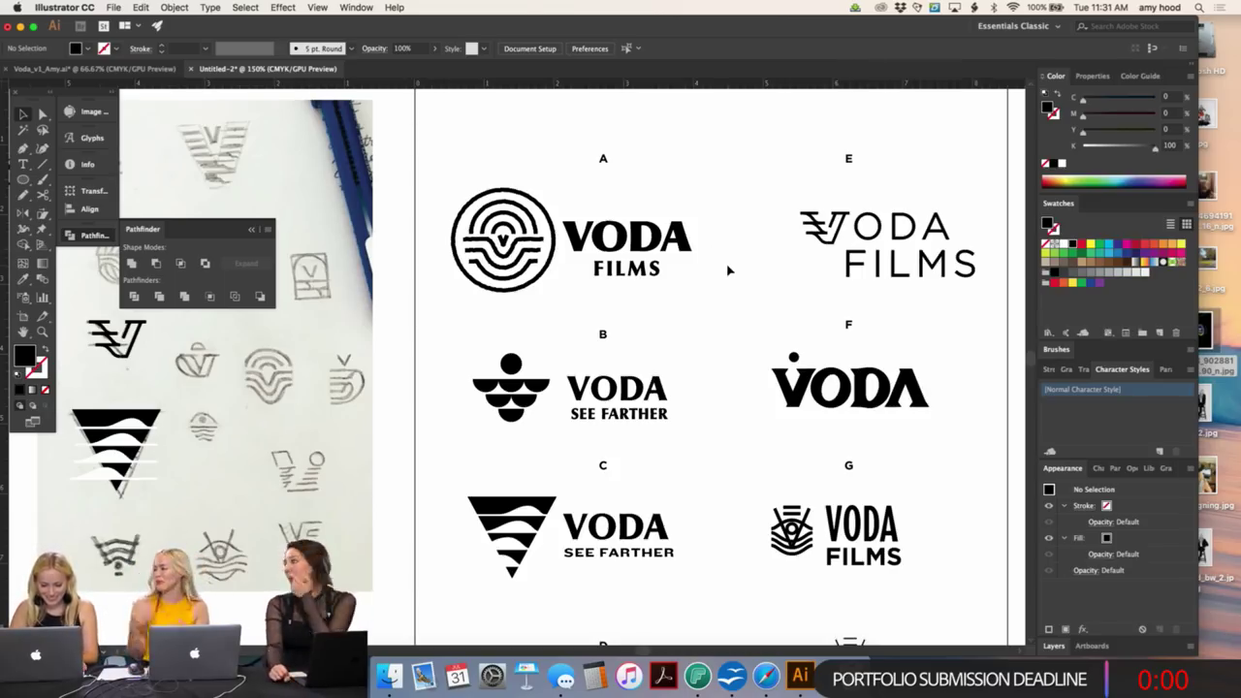
pyautogui.press('super+minus')
pyautogui.press('super+minus')
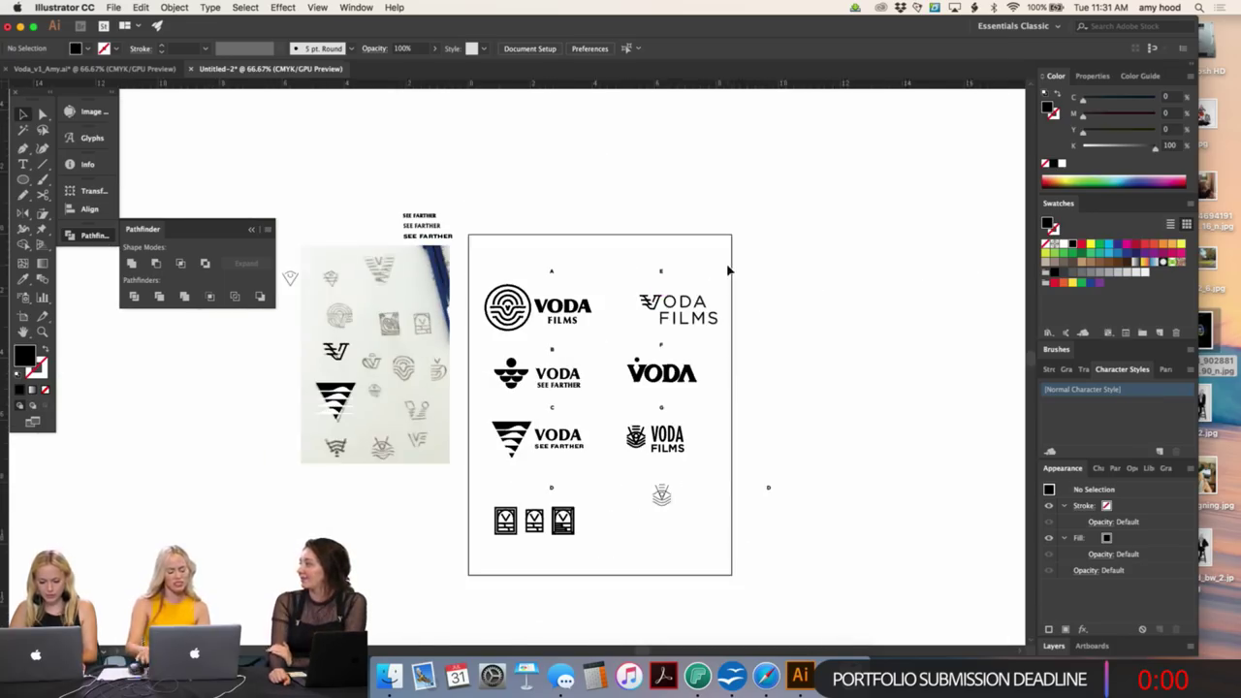
pyautogui.press('super+equal')
pyautogui.press('super+equal')
pyautogui.press('super+equal')
pyautogui.press('super+equal')
pyautogui.scroll(3, 792, 252)
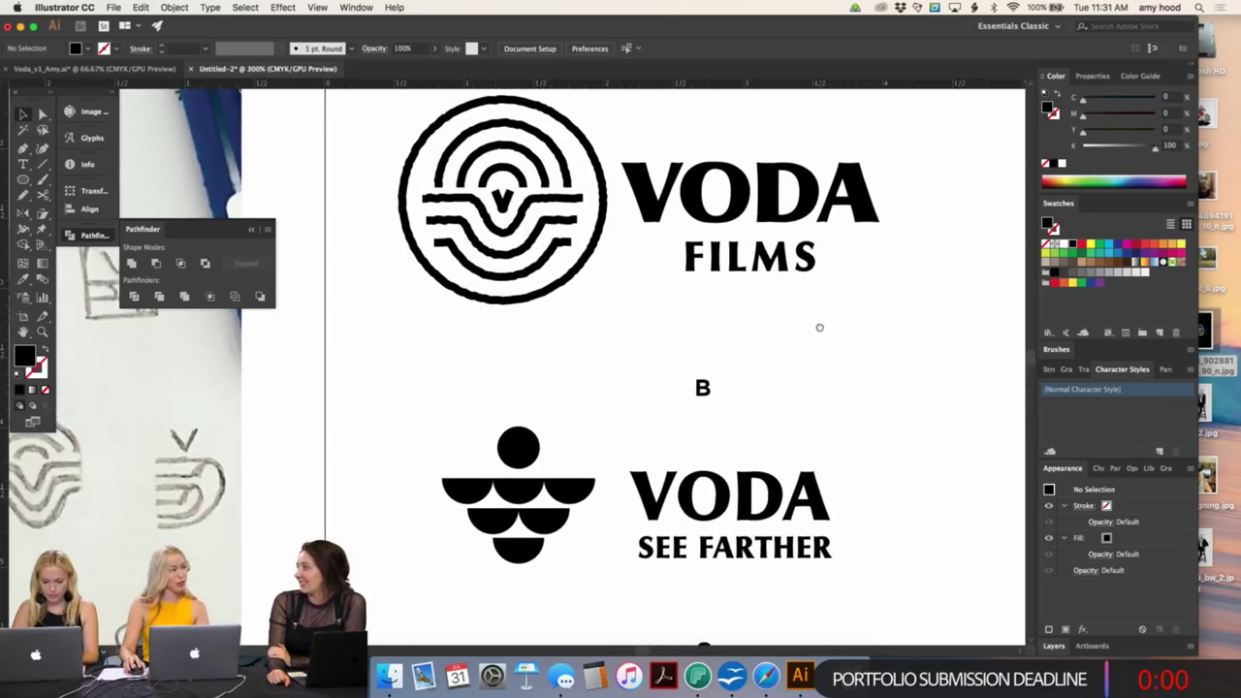
pyautogui.scroll(3, 931, 216)
pyautogui.moveTo(663, 362); pyautogui.dragTo(726, 211)
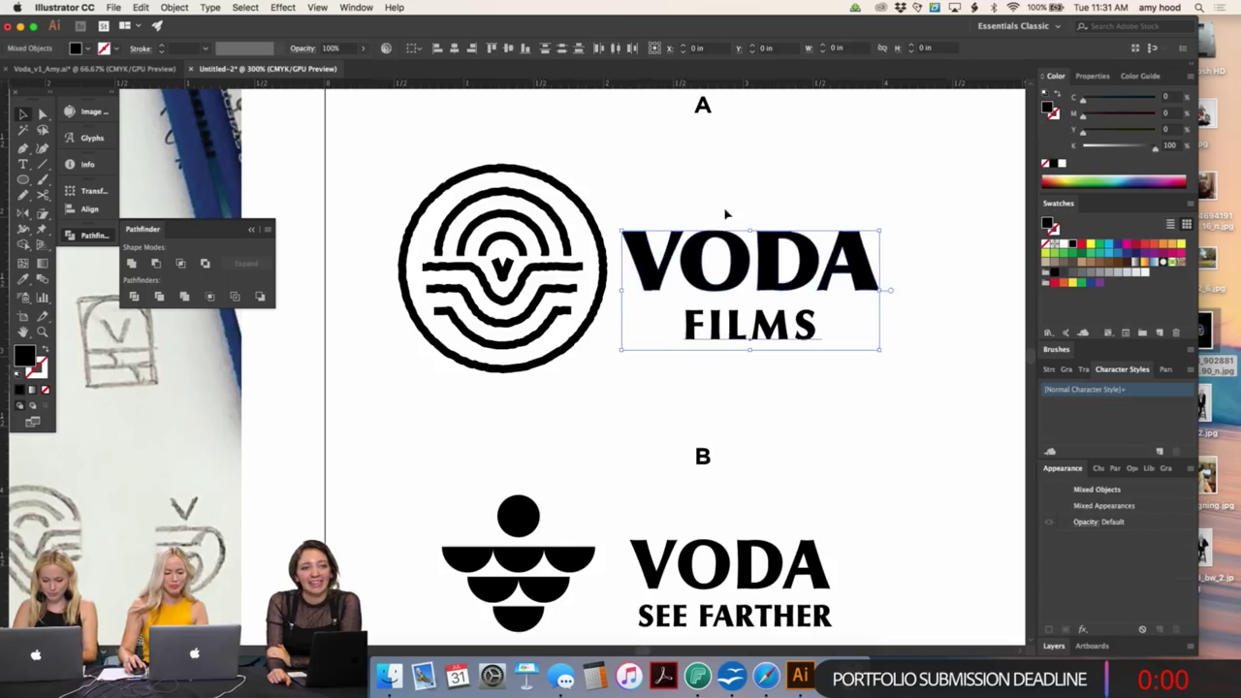
pyautogui.press('super+minus')
pyautogui.scroll(-2, 782, 174)
pyautogui.click(710, 175)
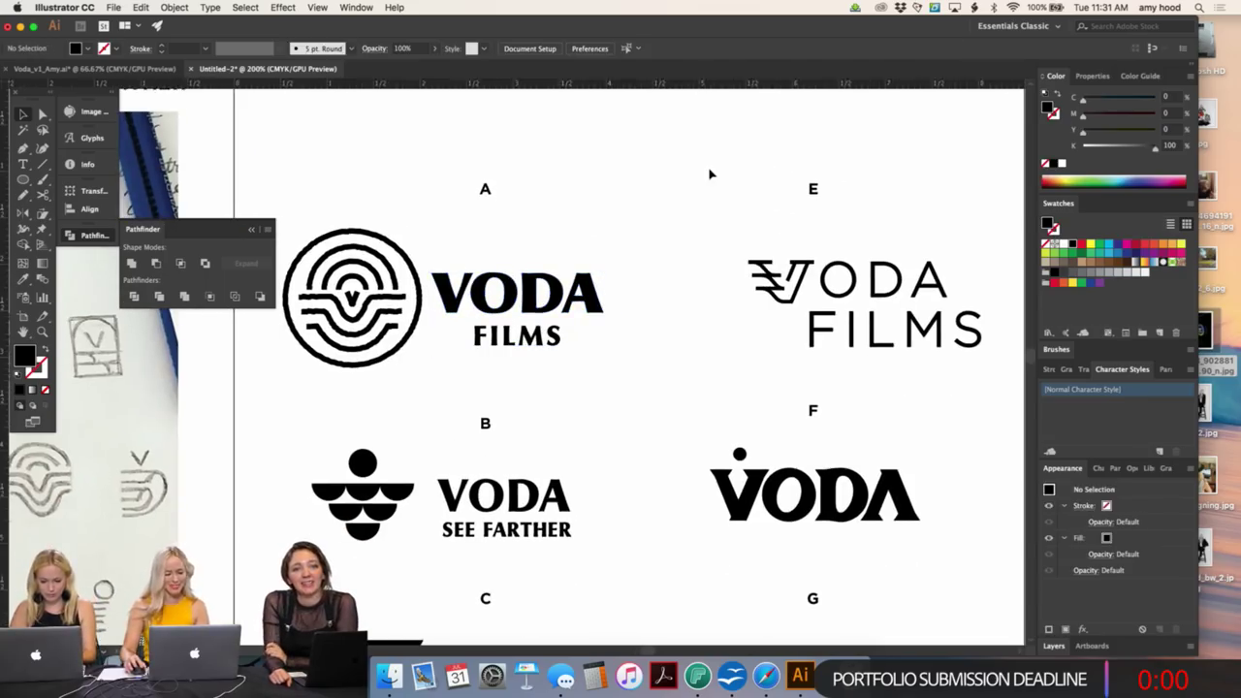
pyautogui.hscroll(-3, 771, 210)
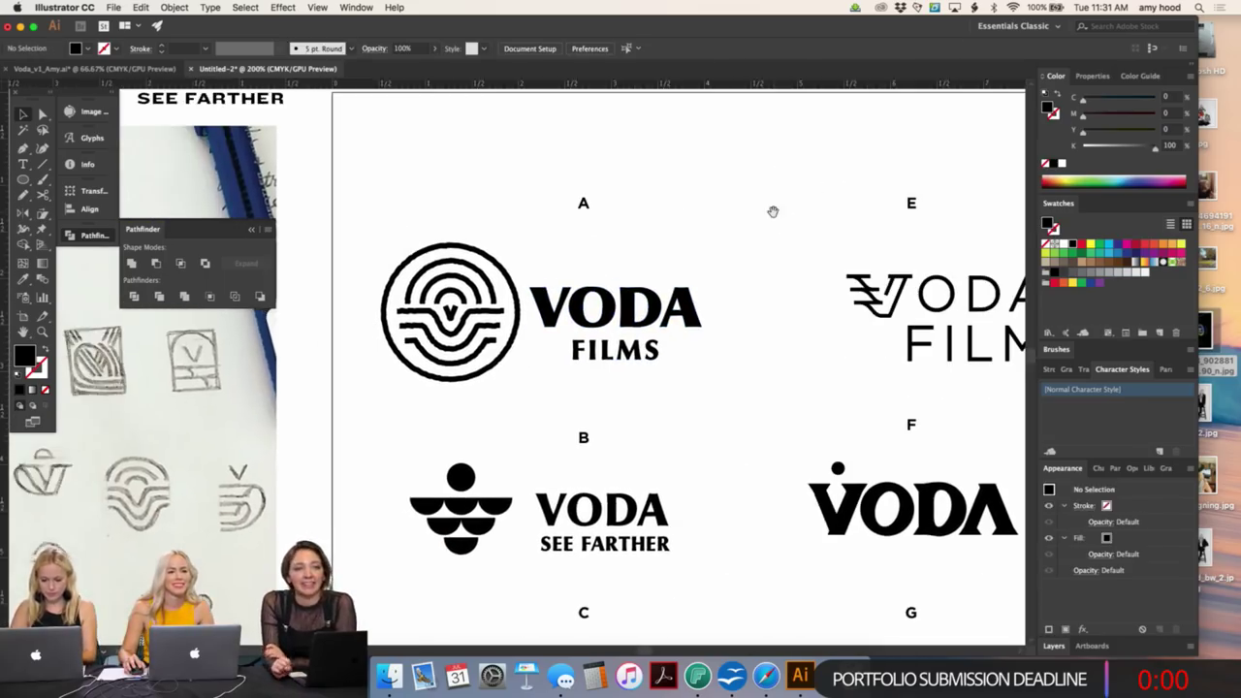
pyautogui.scroll(-5, 766, 194)
pyautogui.scroll(-4, 762, 190)
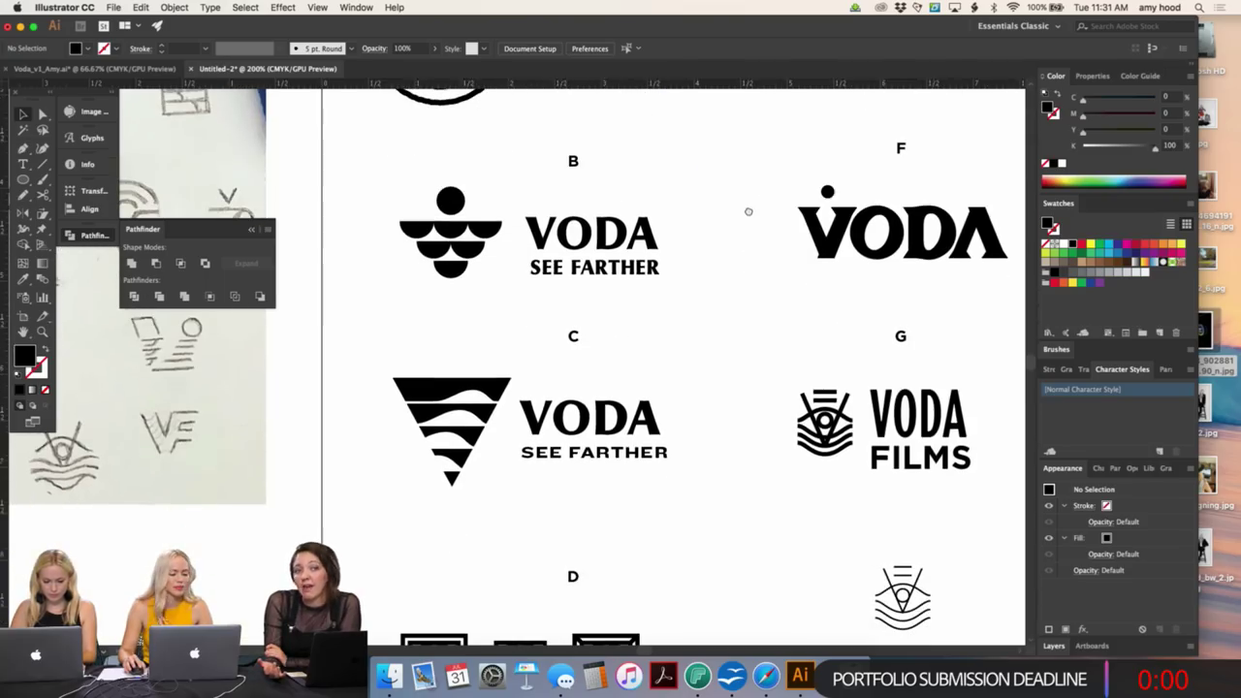
pyautogui.press('super+minus')
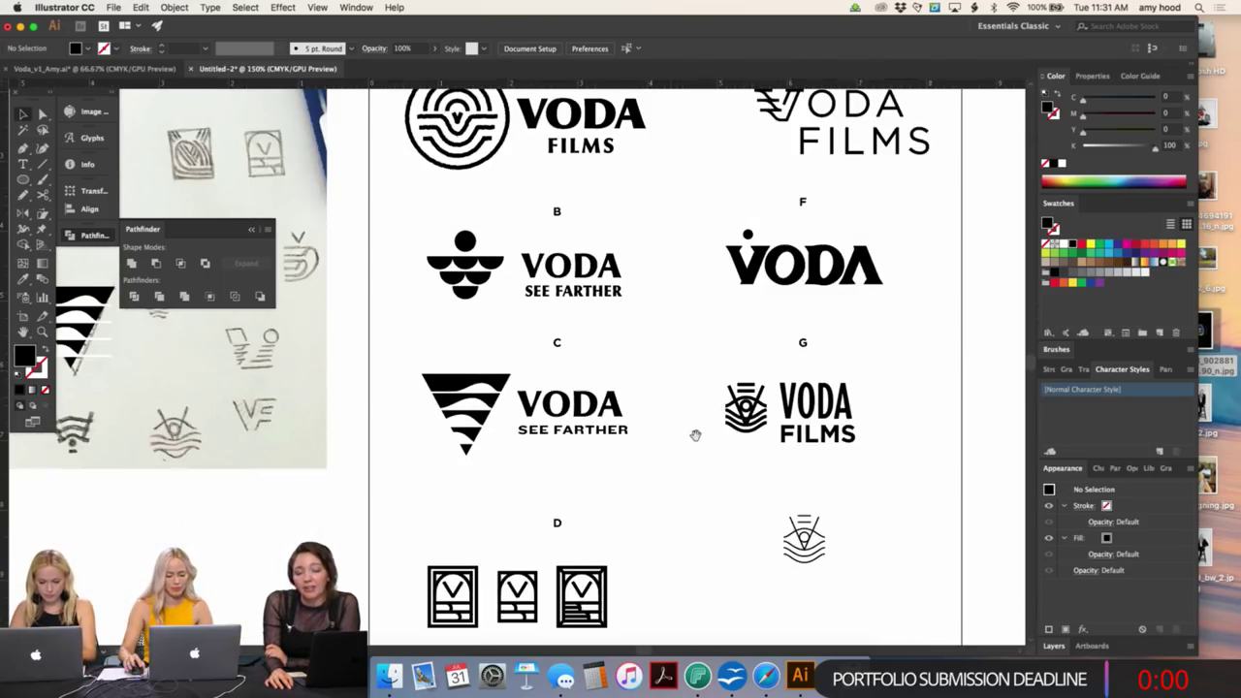
pyautogui.scroll(2, 699, 456)
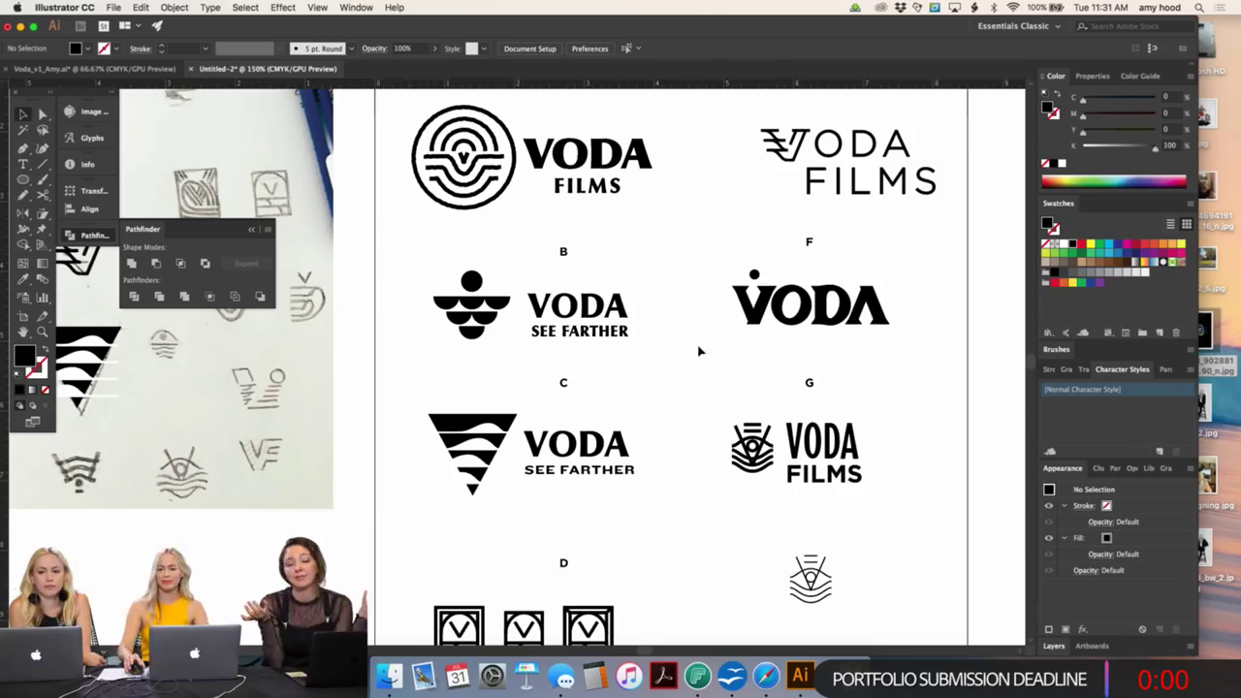
pyautogui.scroll(-2, 700, 404)
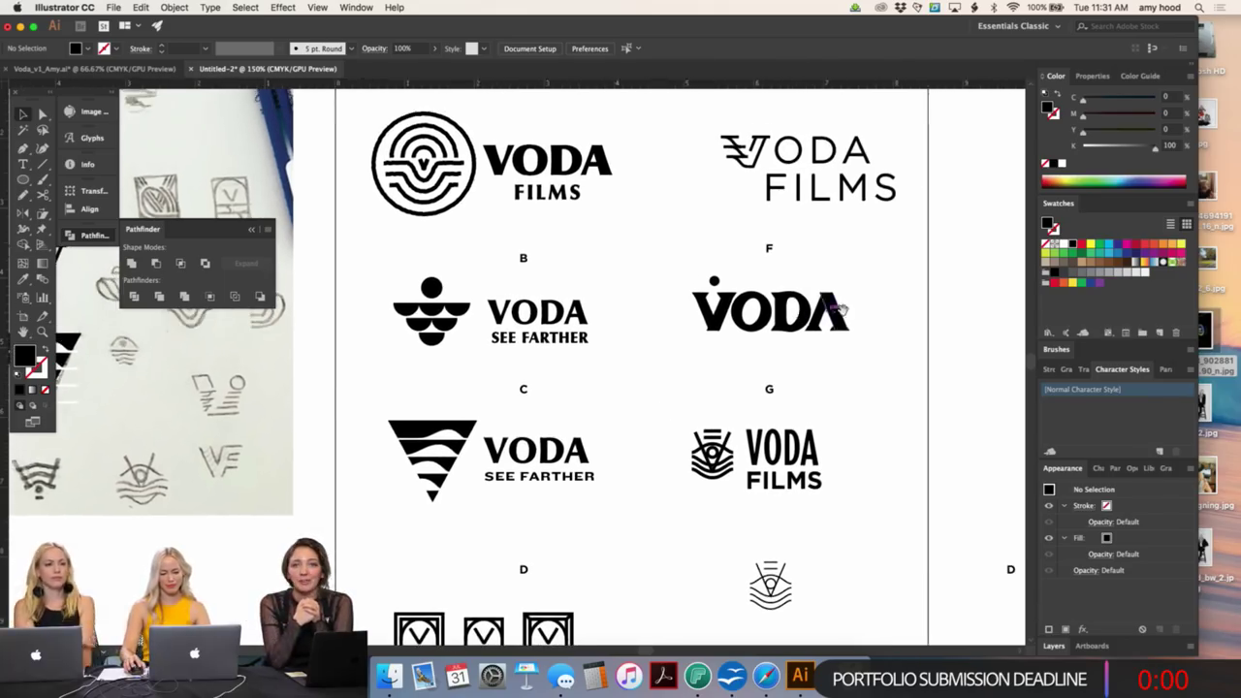
pyautogui.hscroll(10, 631, 320)
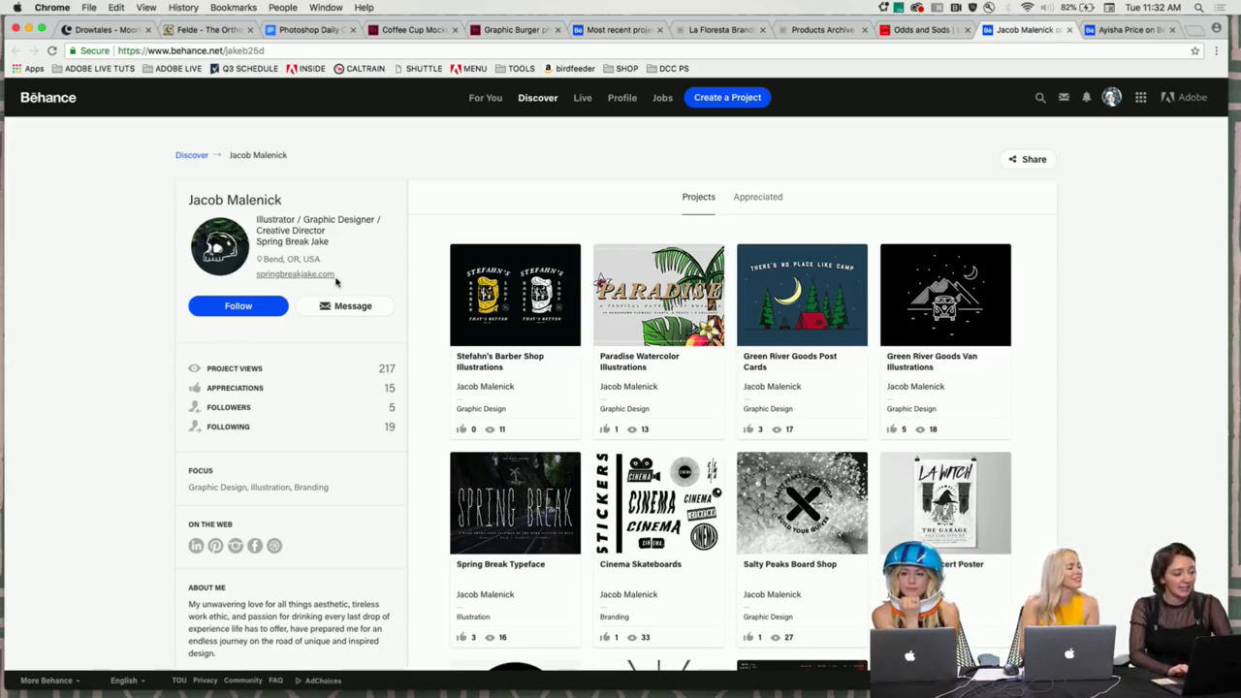
pyautogui.scroll(-1, 246, 274)
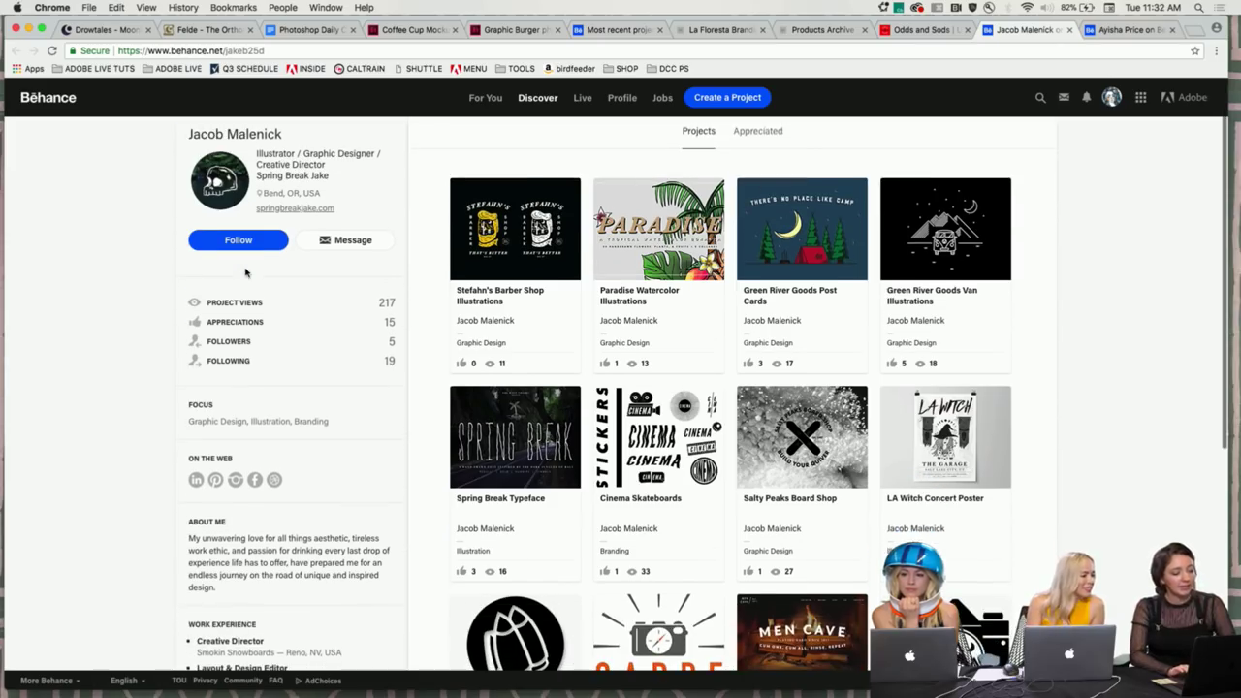
pyautogui.scroll(-1, 184, 434)
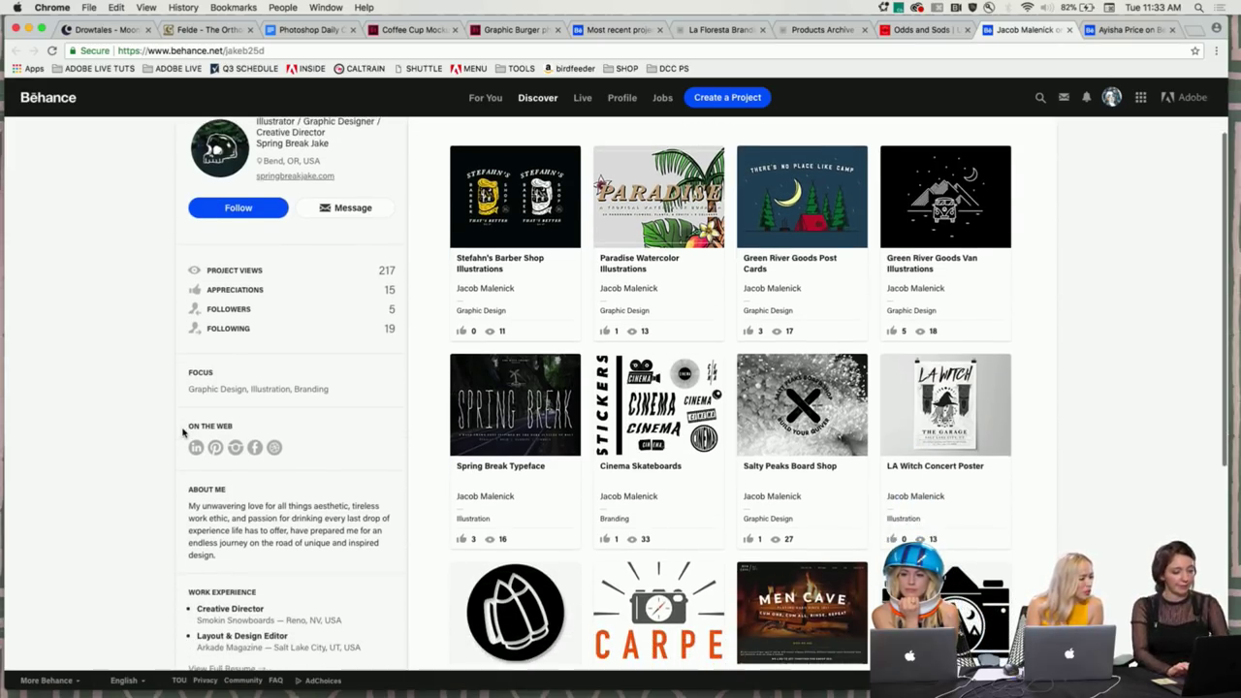
pyautogui.scroll(-1, 187, 436)
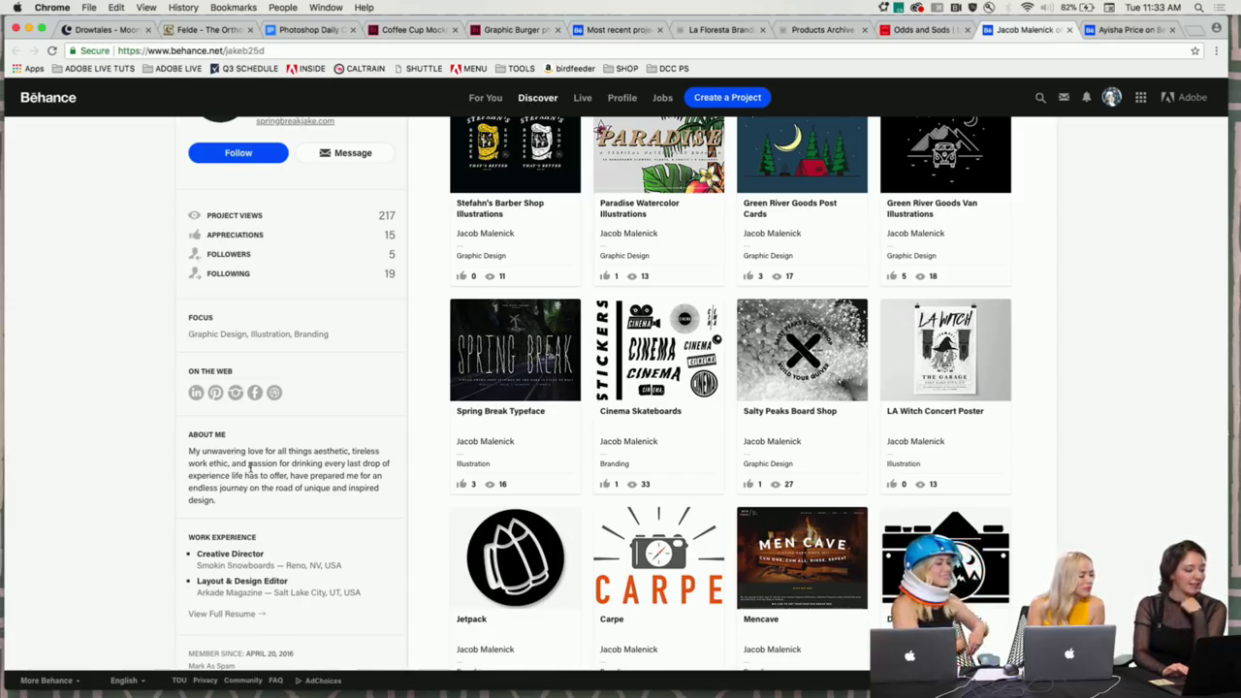
pyautogui.scroll(-2, 249, 468)
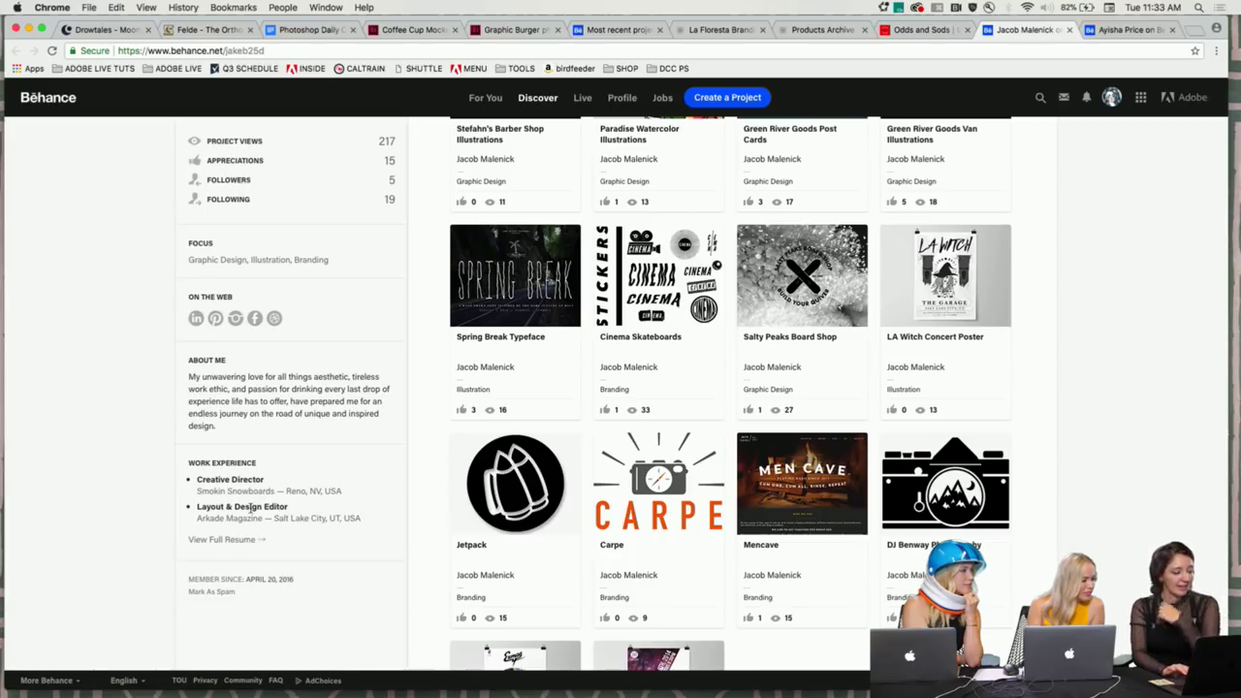
pyautogui.scroll(6, 262, 415)
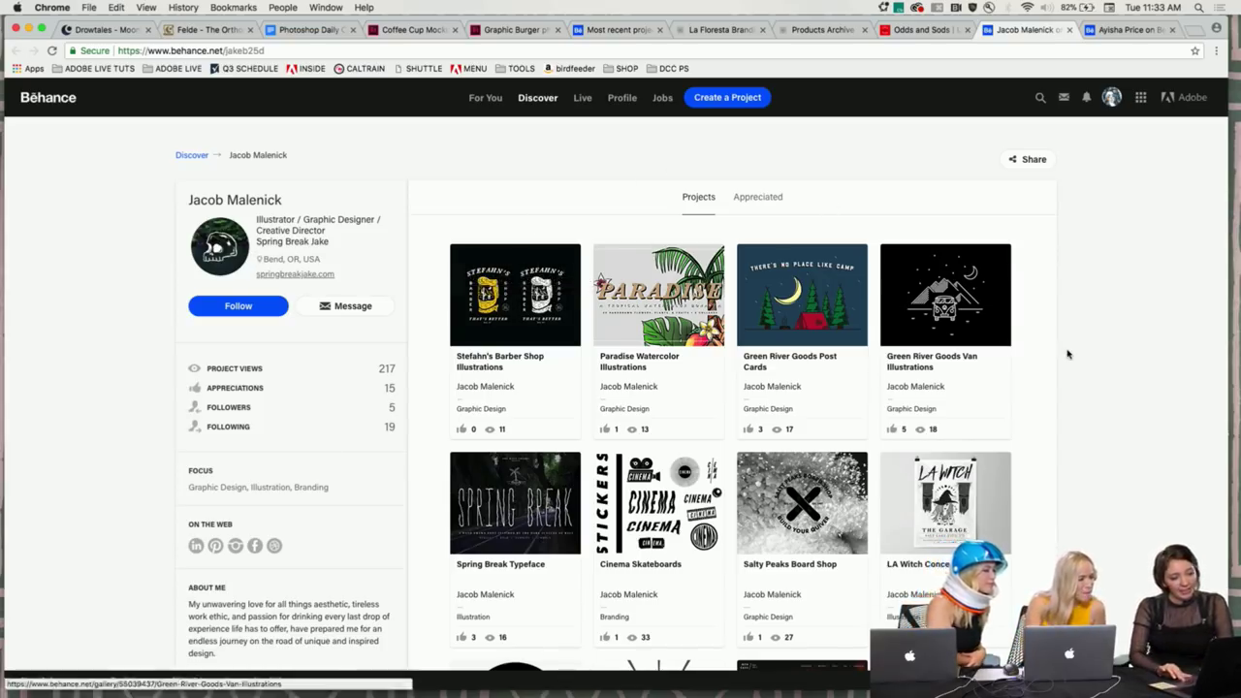
pyautogui.scroll(-1, 1067, 353)
pyautogui.scroll(-1, 1067, 353)
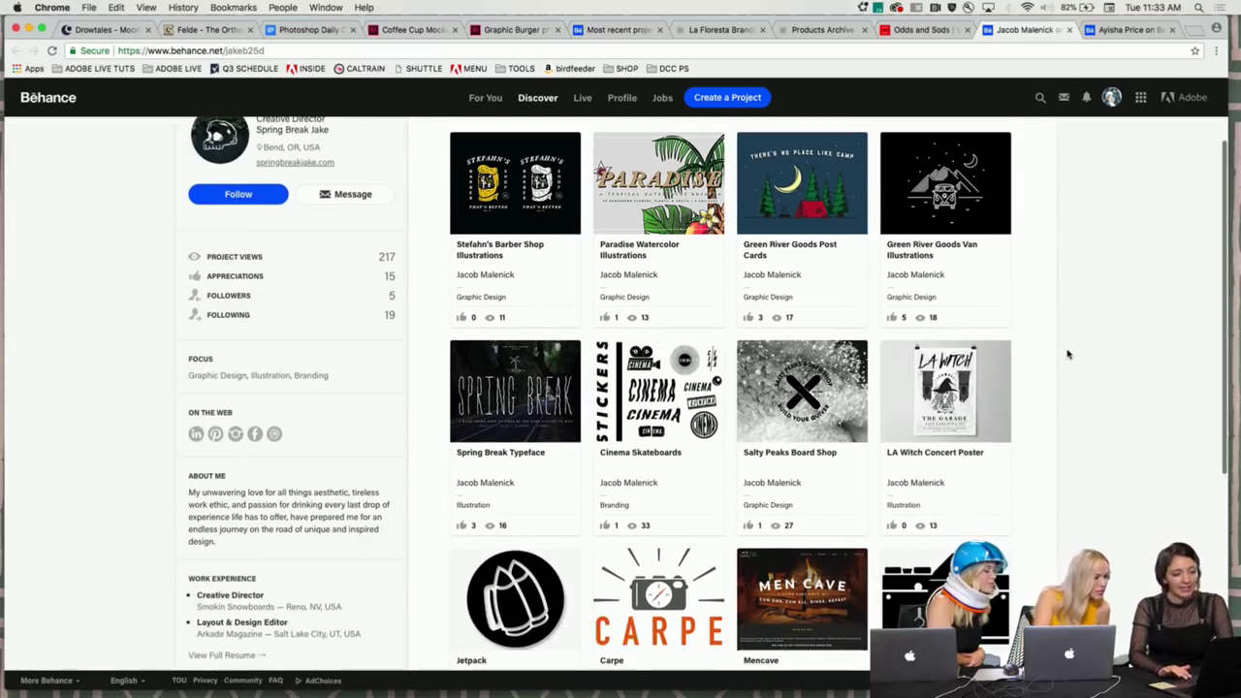
# - Open the Stefahn's Barber Shop Illustrations project and scroll through its shirt designs
pyautogui.click(498, 178)
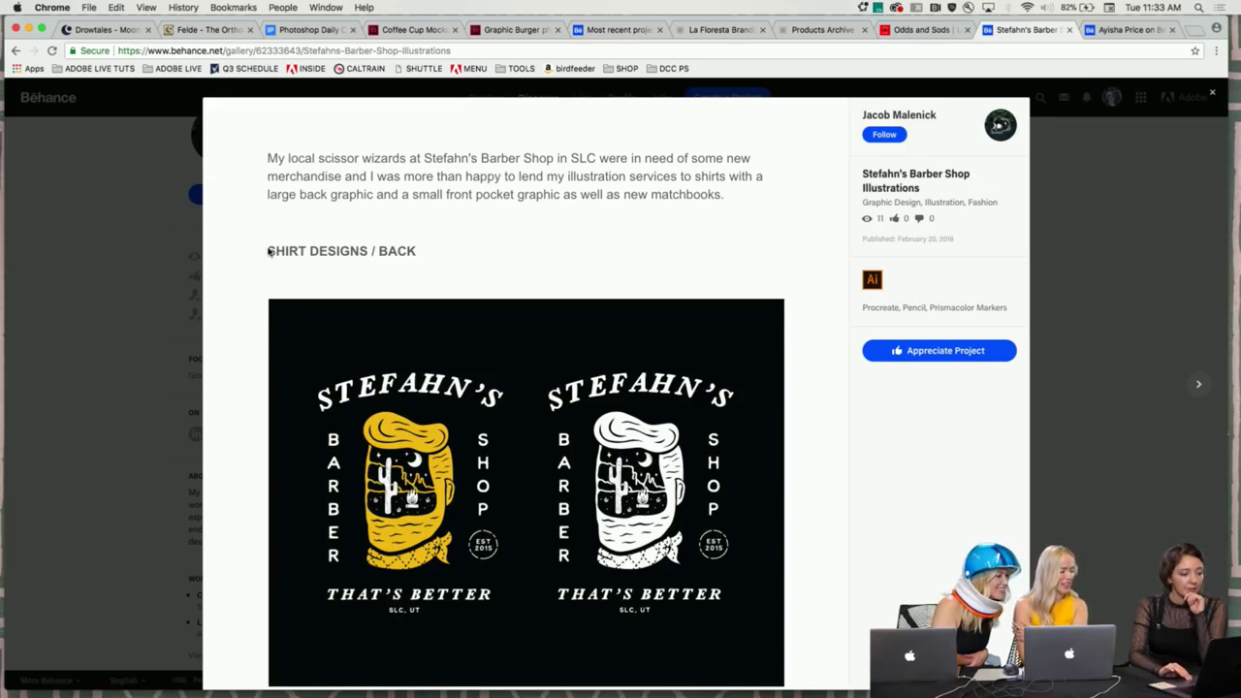
pyautogui.scroll(-1, 269, 252)
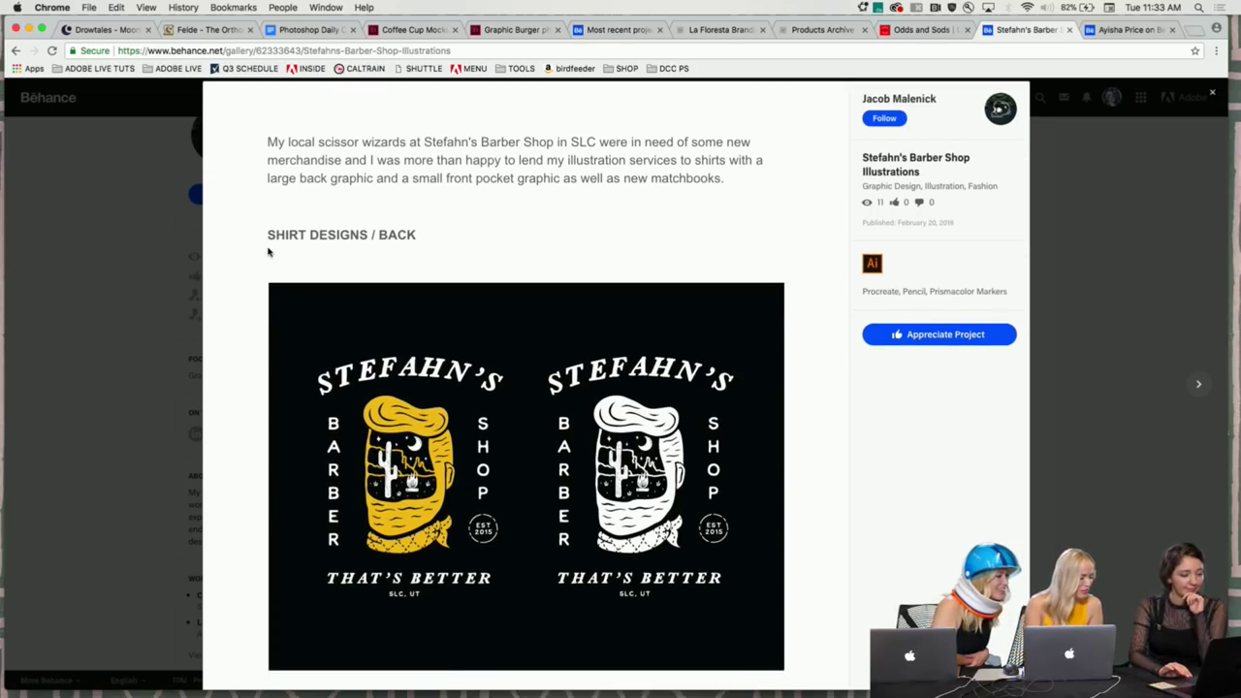
pyautogui.scroll(-3, 269, 252)
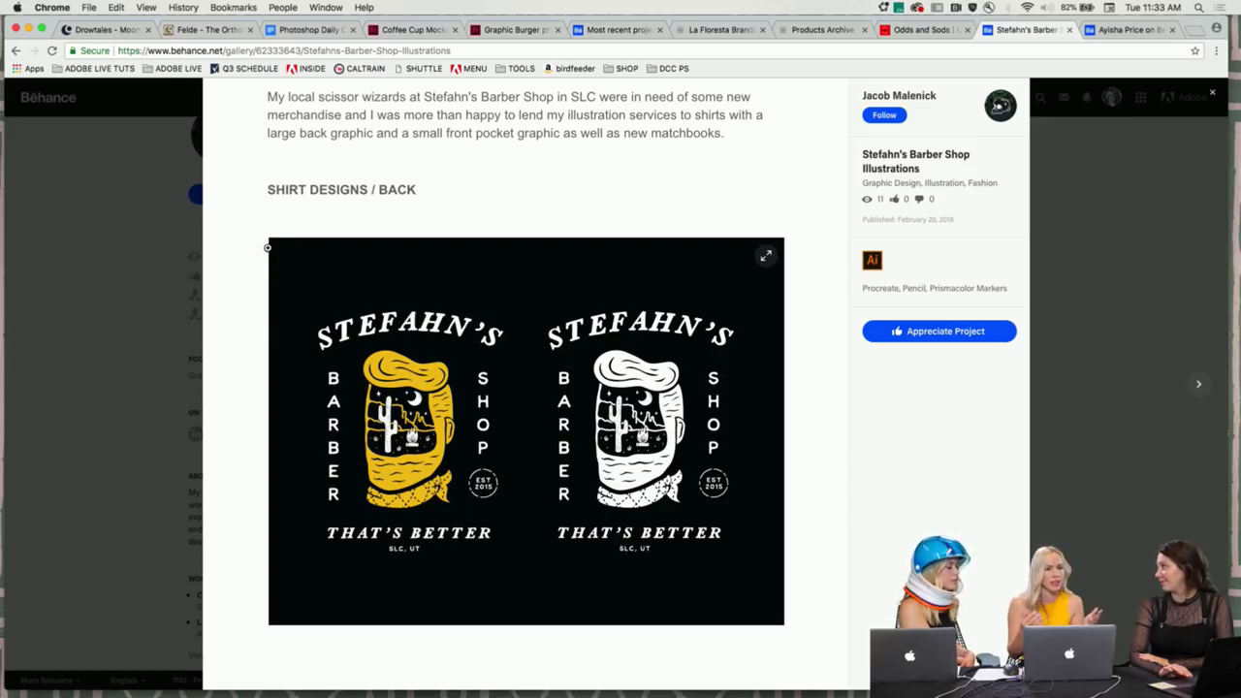
pyautogui.scroll(-5, 268, 248)
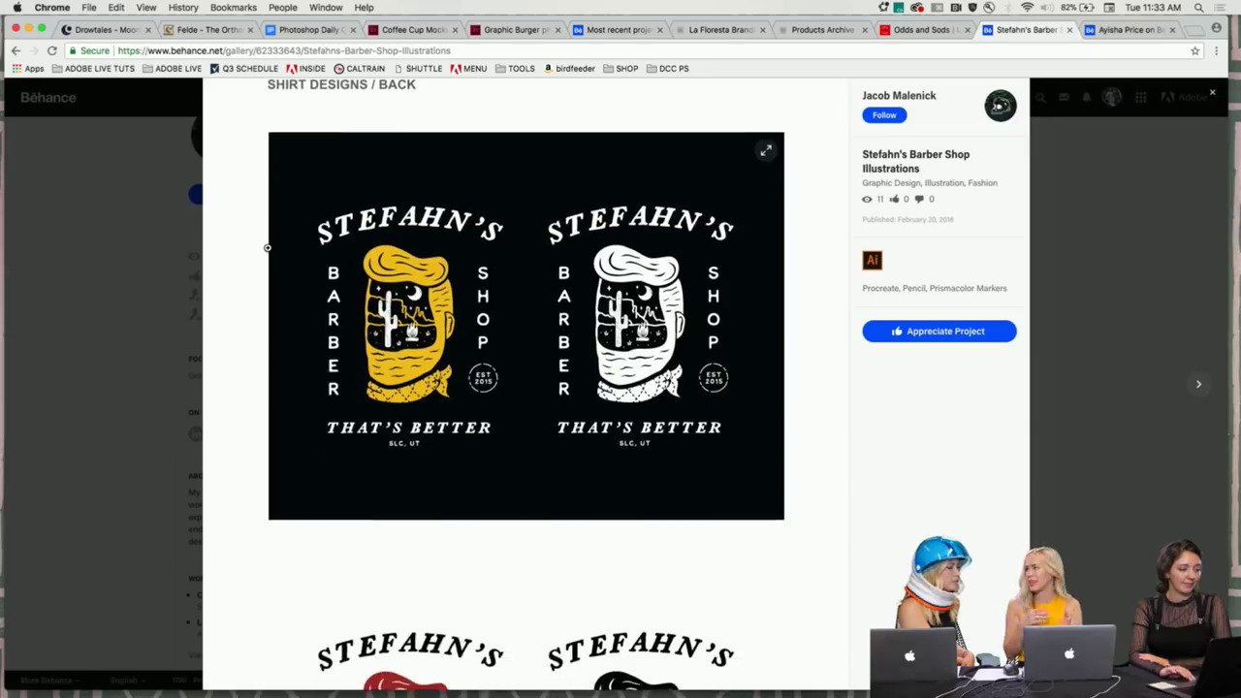
pyautogui.scroll(-6, 268, 247)
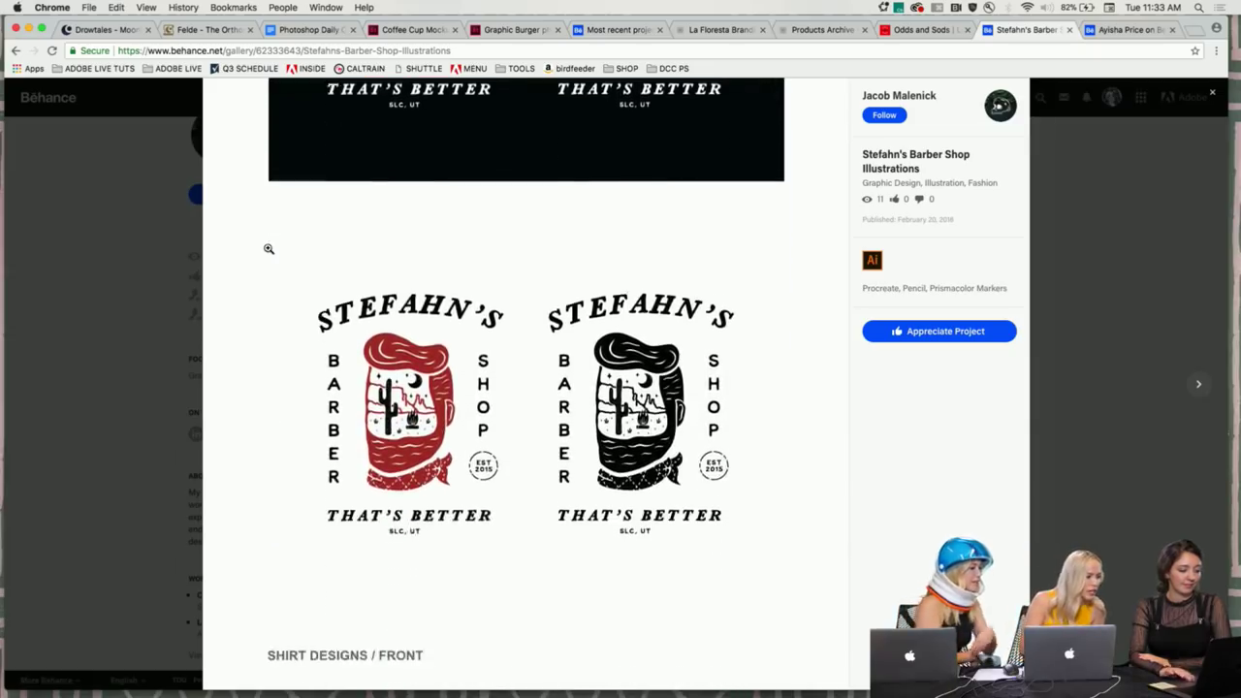
pyautogui.scroll(-6, 269, 248)
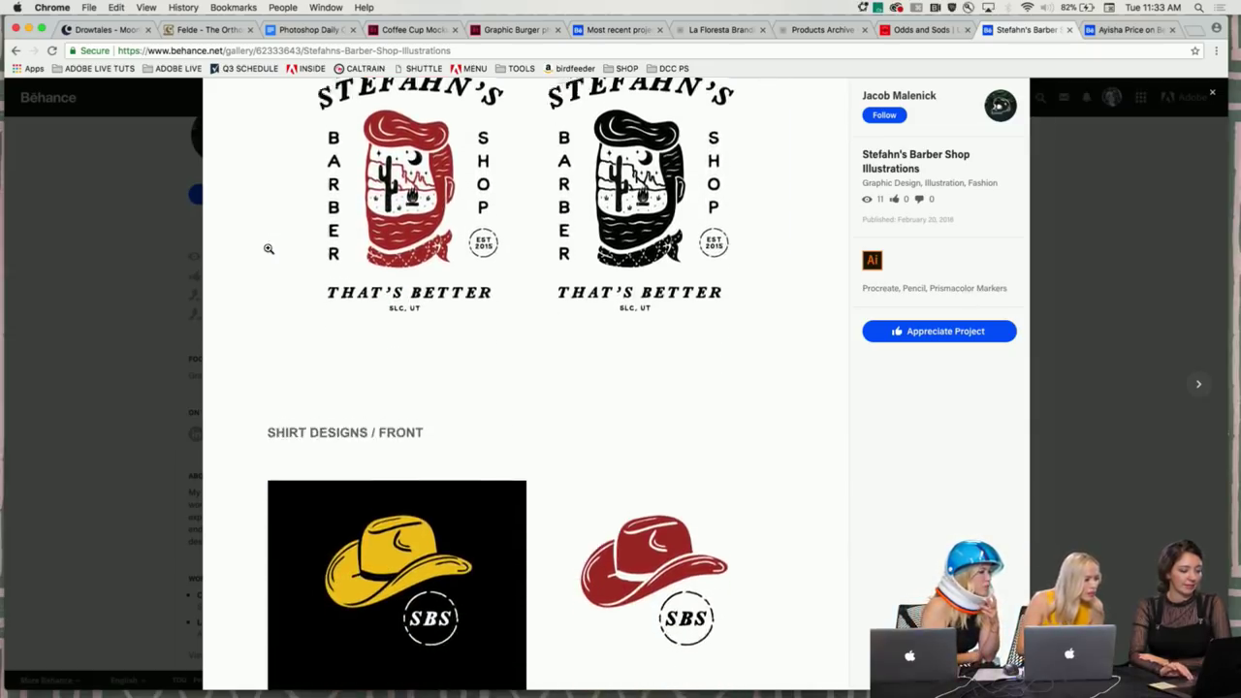
pyautogui.scroll(12, 268, 250)
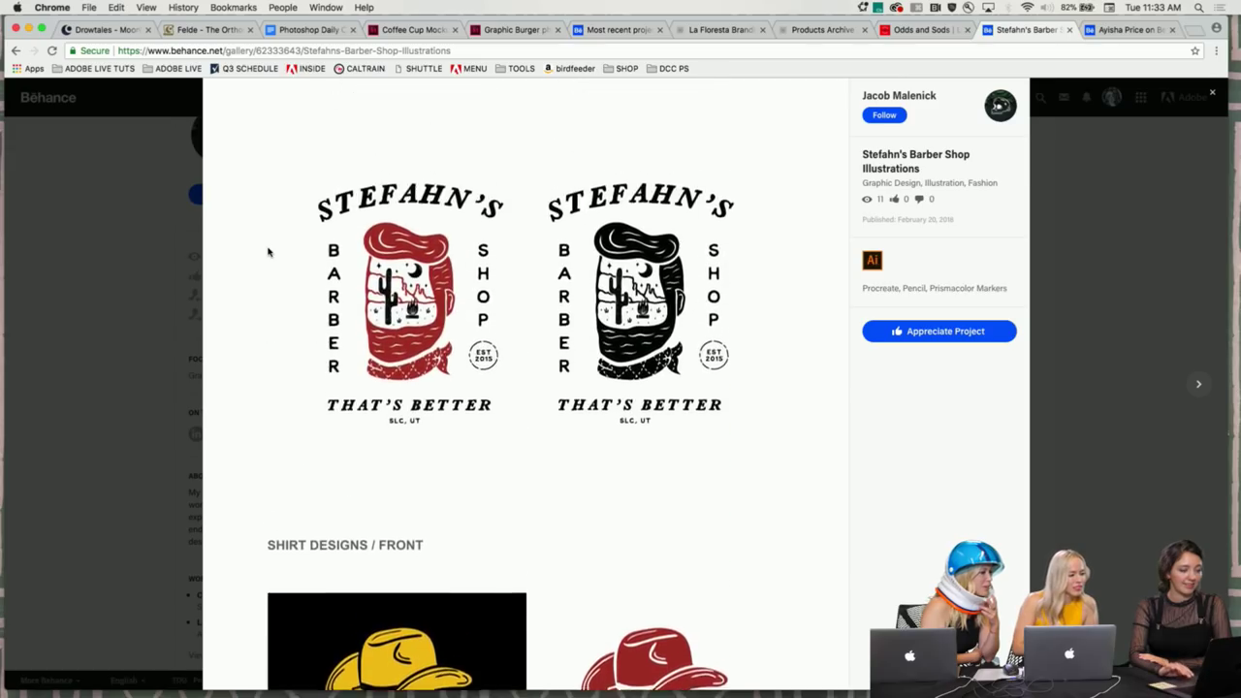
pyautogui.scroll(6, 268, 247)
pyautogui.scroll(-2, 267, 250)
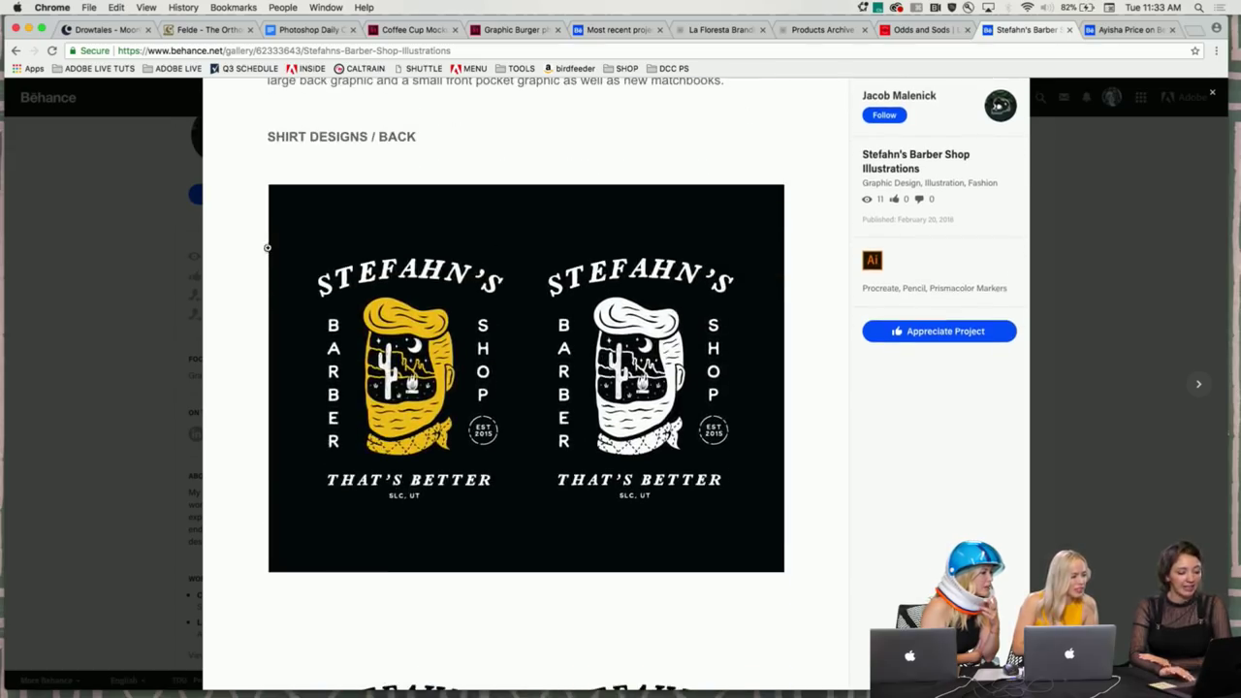
pyautogui.scroll(2, 236, 318)
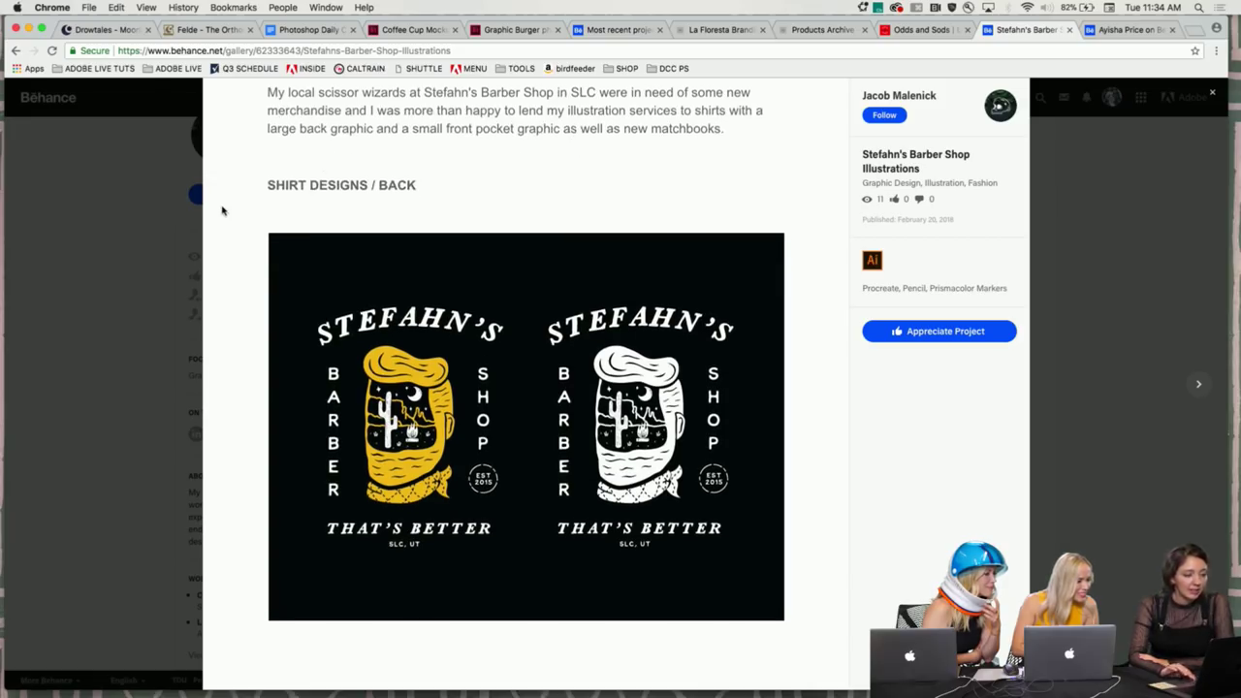
pyautogui.scroll(-5, 222, 210)
pyautogui.scroll(-10, 222, 209)
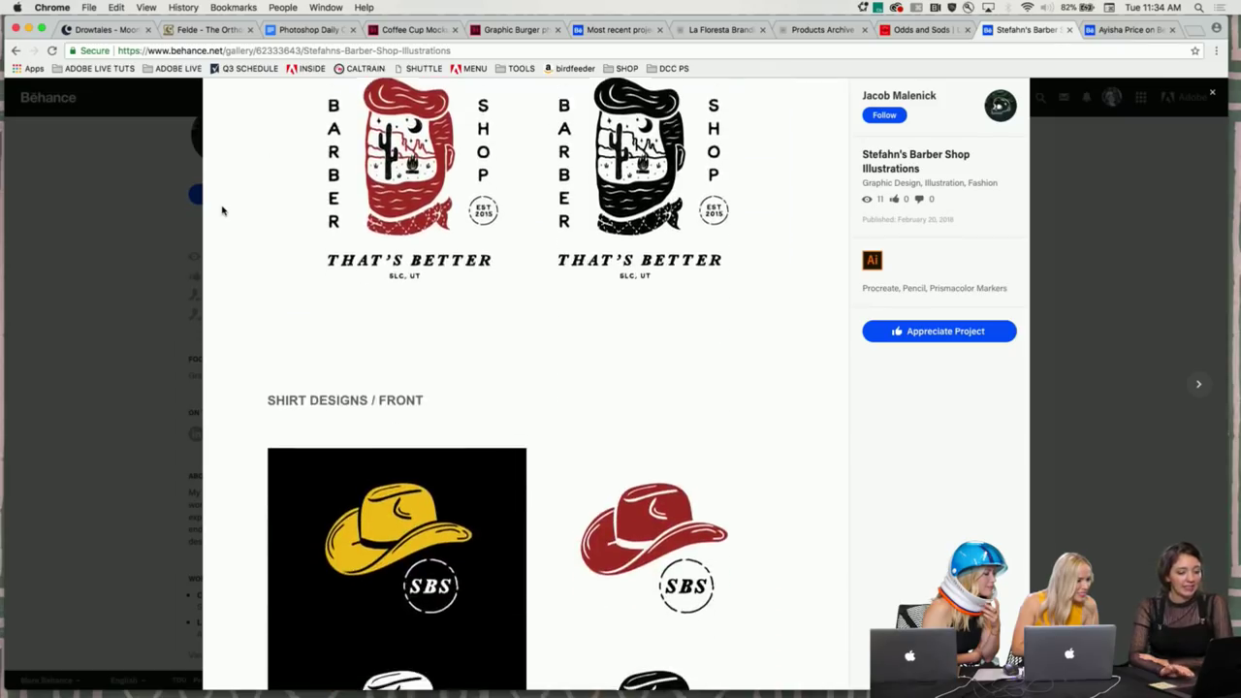
pyautogui.scroll(-5, 222, 209)
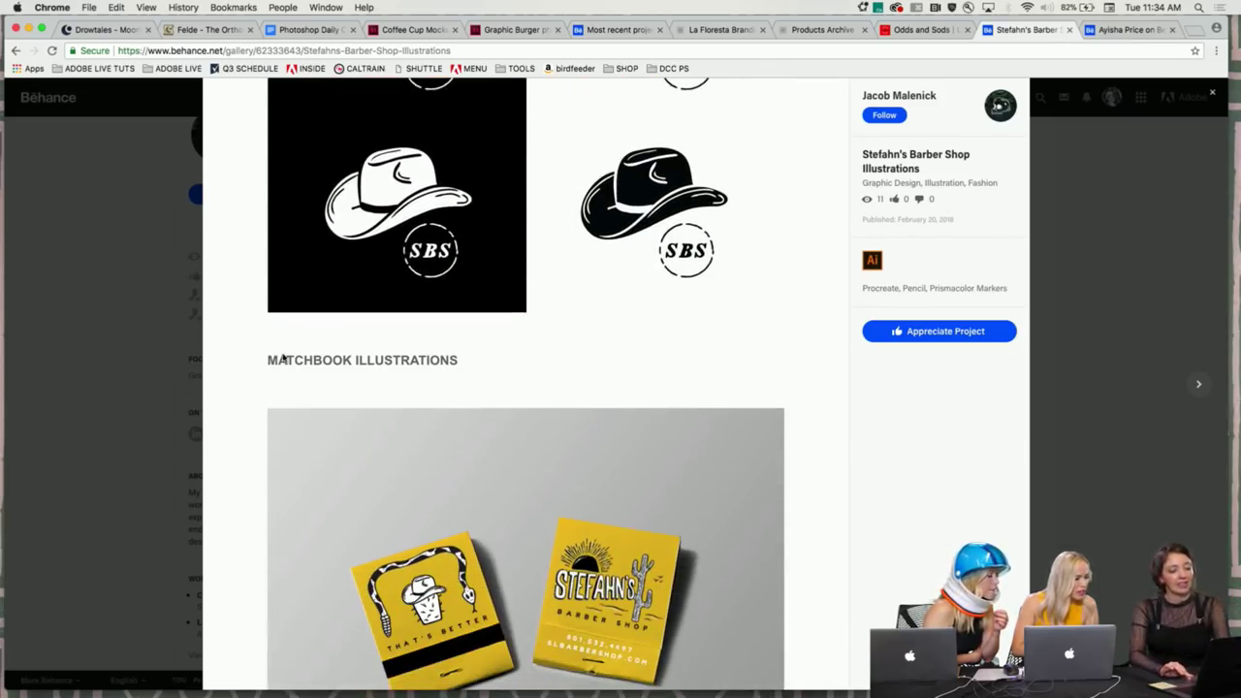
# - Browse the rest of the Barber Shop illustrations, then close the project back to the profile
pyautogui.moveTo(286, 359); pyautogui.dragTo(333, 360)
pyautogui.click(401, 362)
pyautogui.scroll(-4, 401, 361)
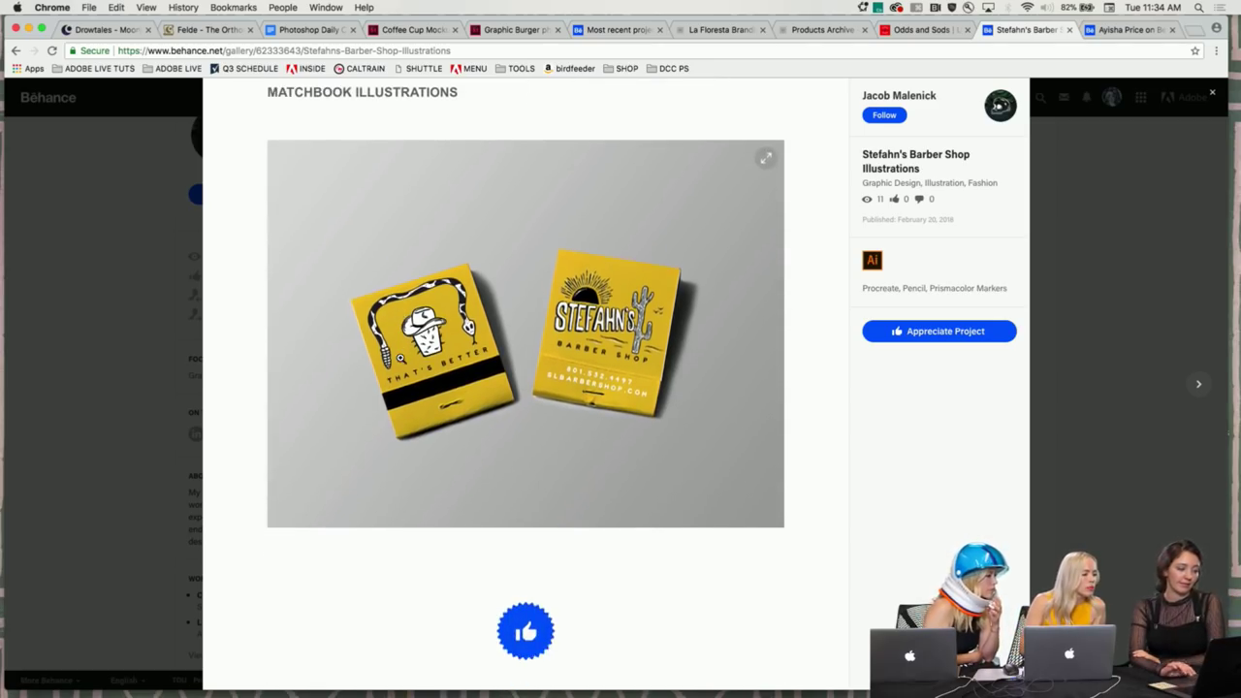
pyautogui.scroll(15, 401, 360)
pyautogui.scroll(2, 399, 359)
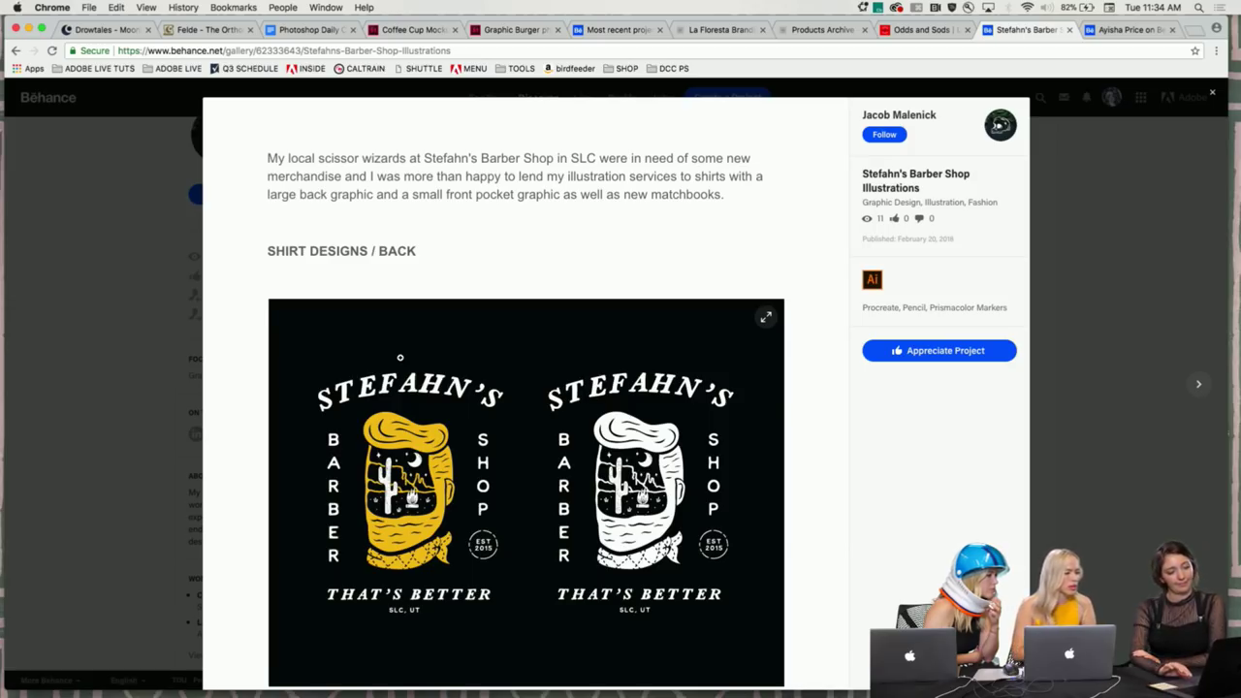
pyautogui.scroll(-1, 399, 358)
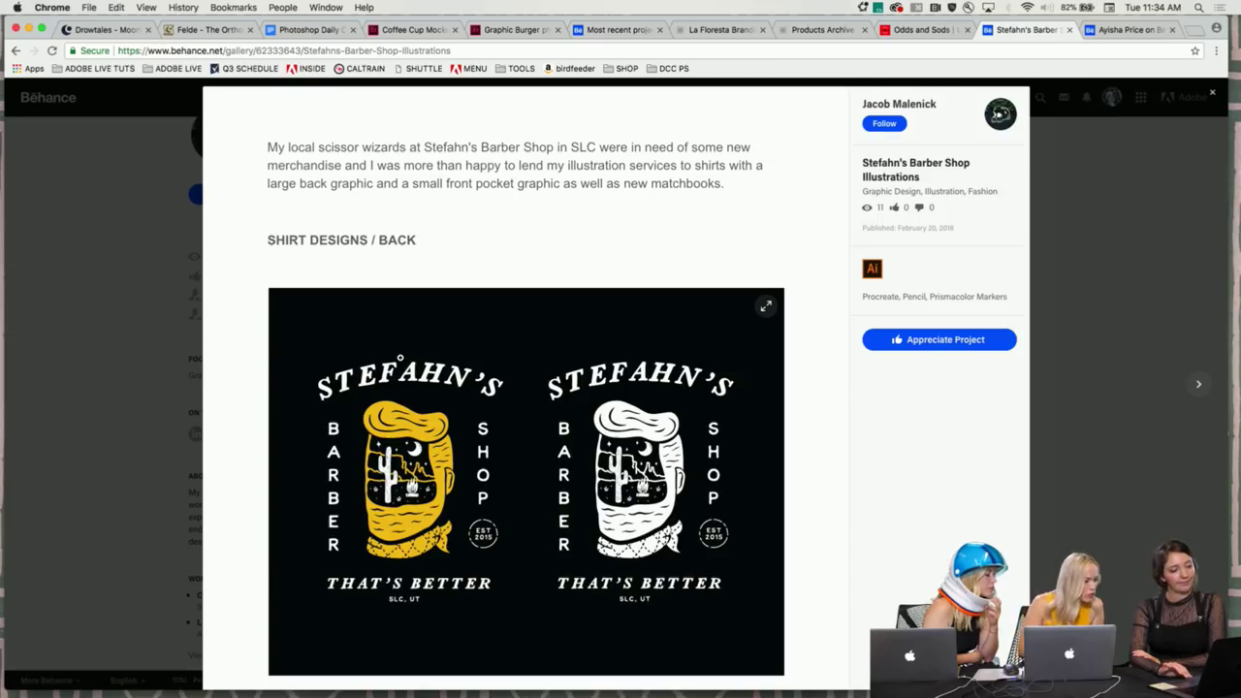
pyautogui.scroll(-10, 399, 358)
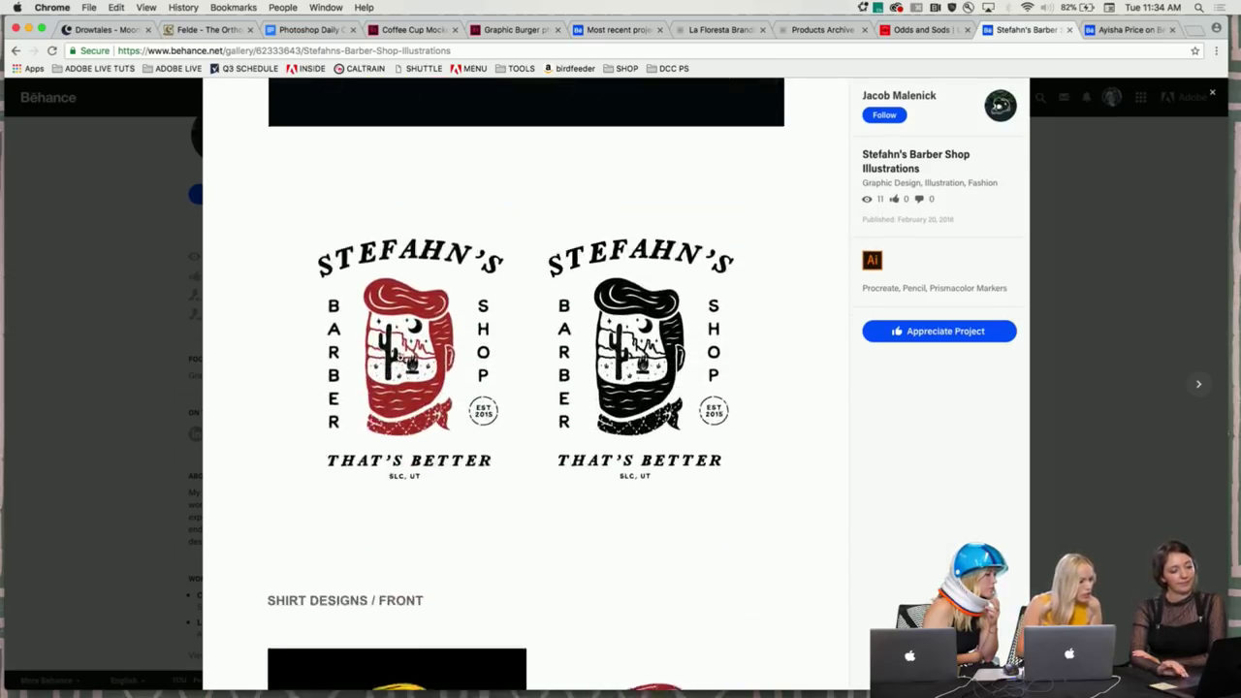
pyautogui.scroll(-4, 399, 358)
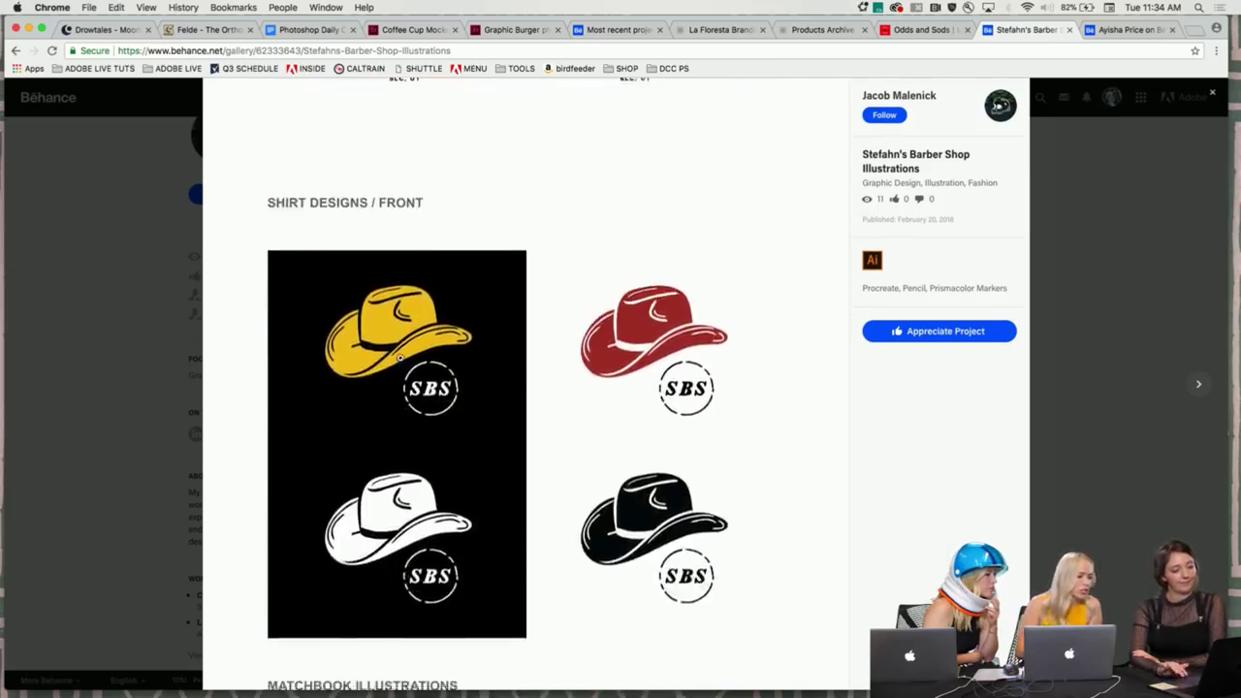
pyautogui.scroll(-1, 257, 425)
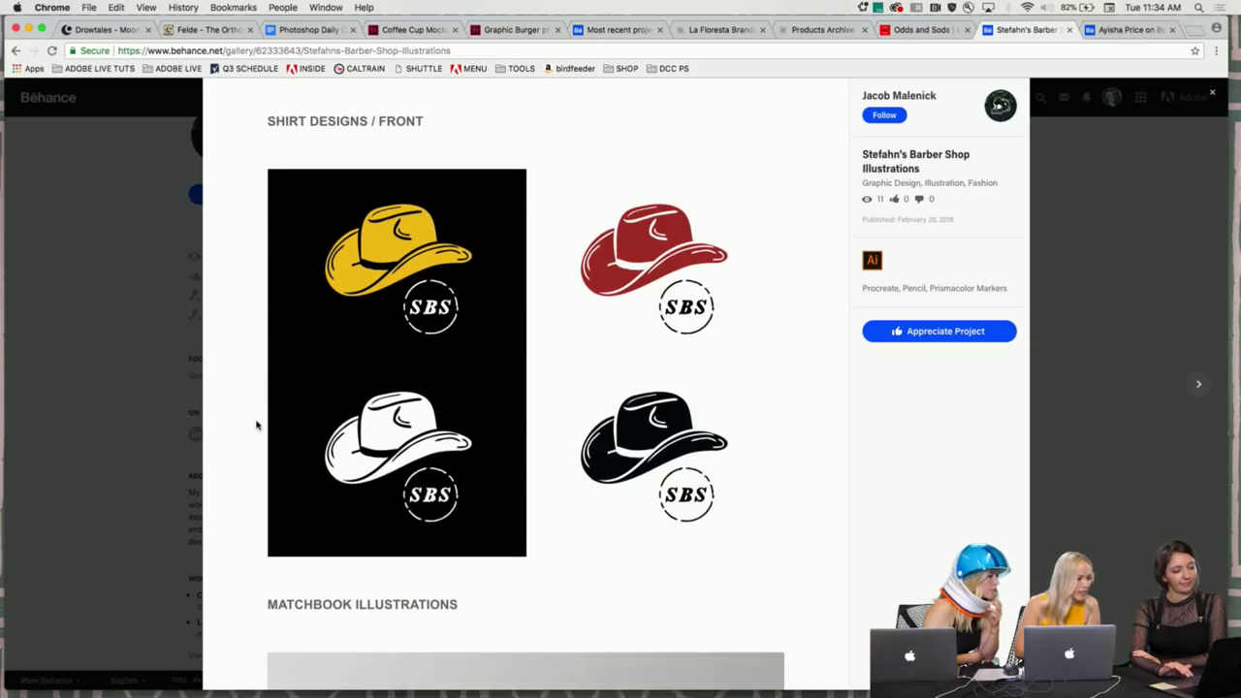
pyautogui.scroll(-5, 257, 425)
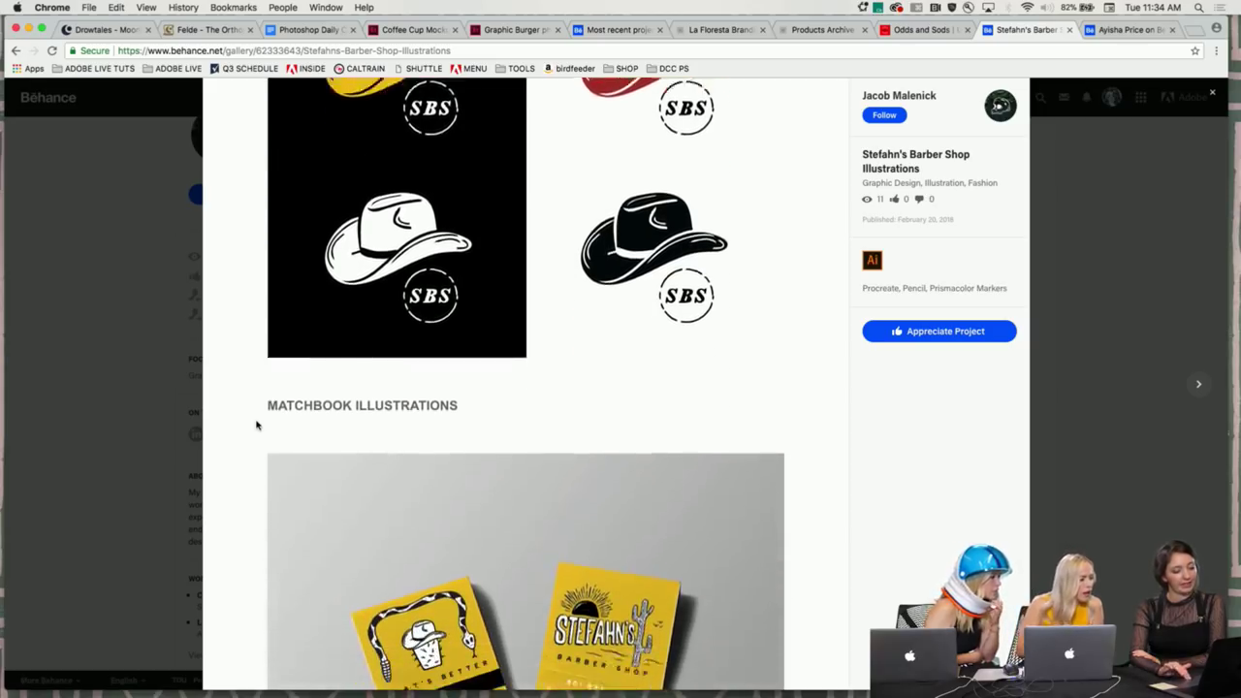
pyautogui.scroll(-3, 338, 500)
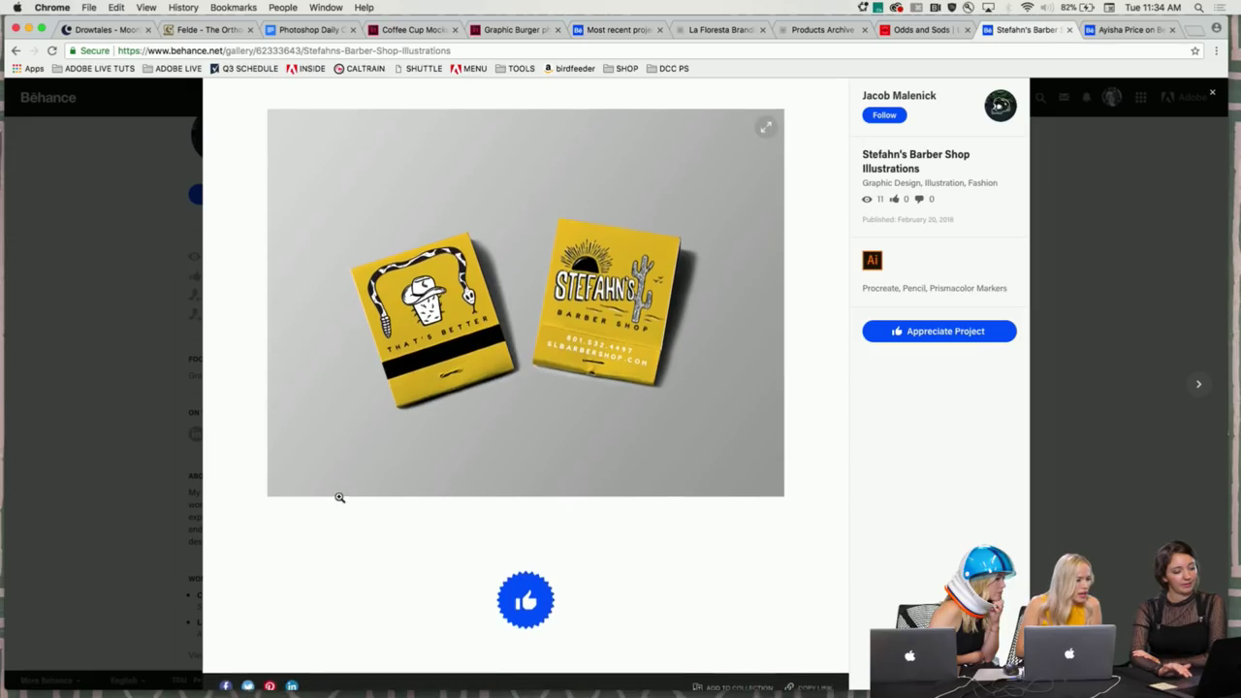
pyautogui.scroll(3, 338, 499)
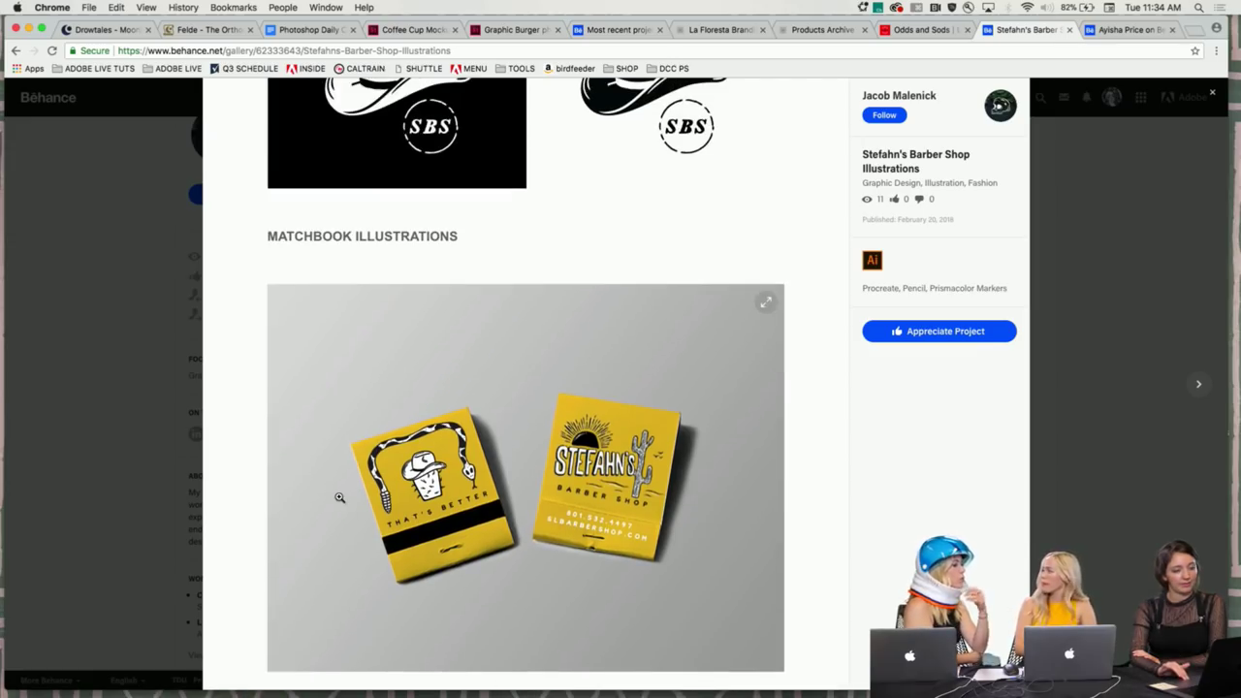
pyautogui.scroll(6, 254, 495)
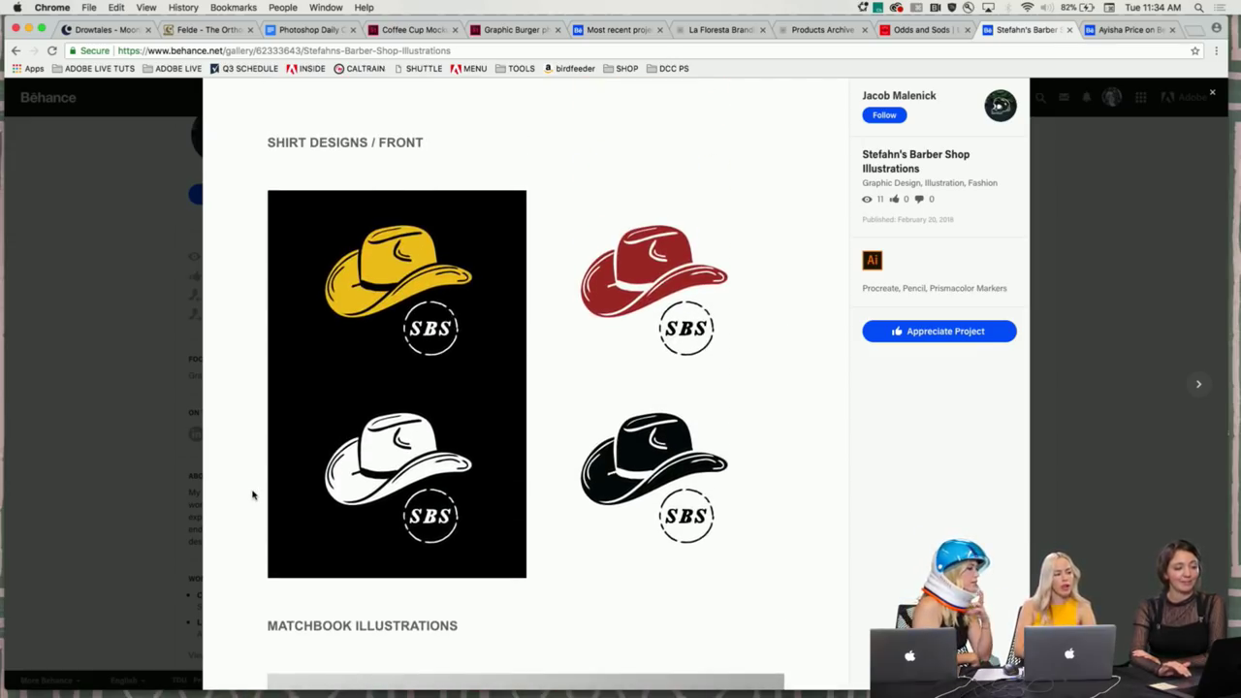
pyautogui.scroll(1, 221, 448)
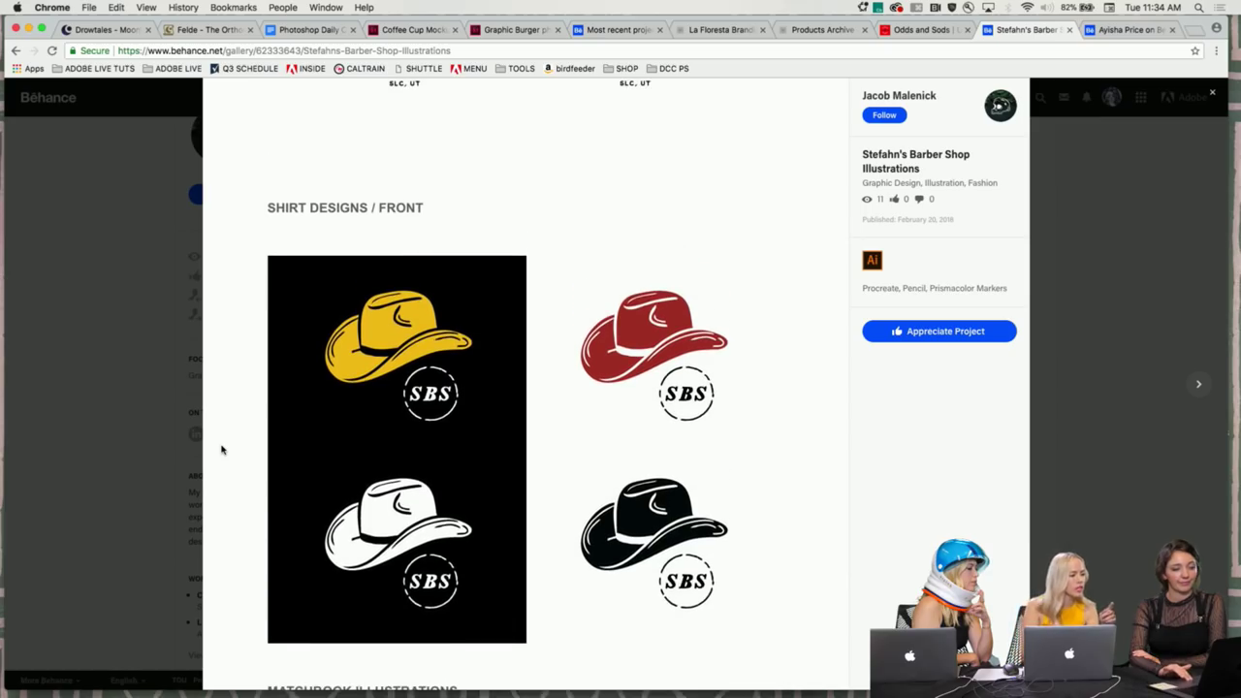
pyautogui.scroll(8, 221, 449)
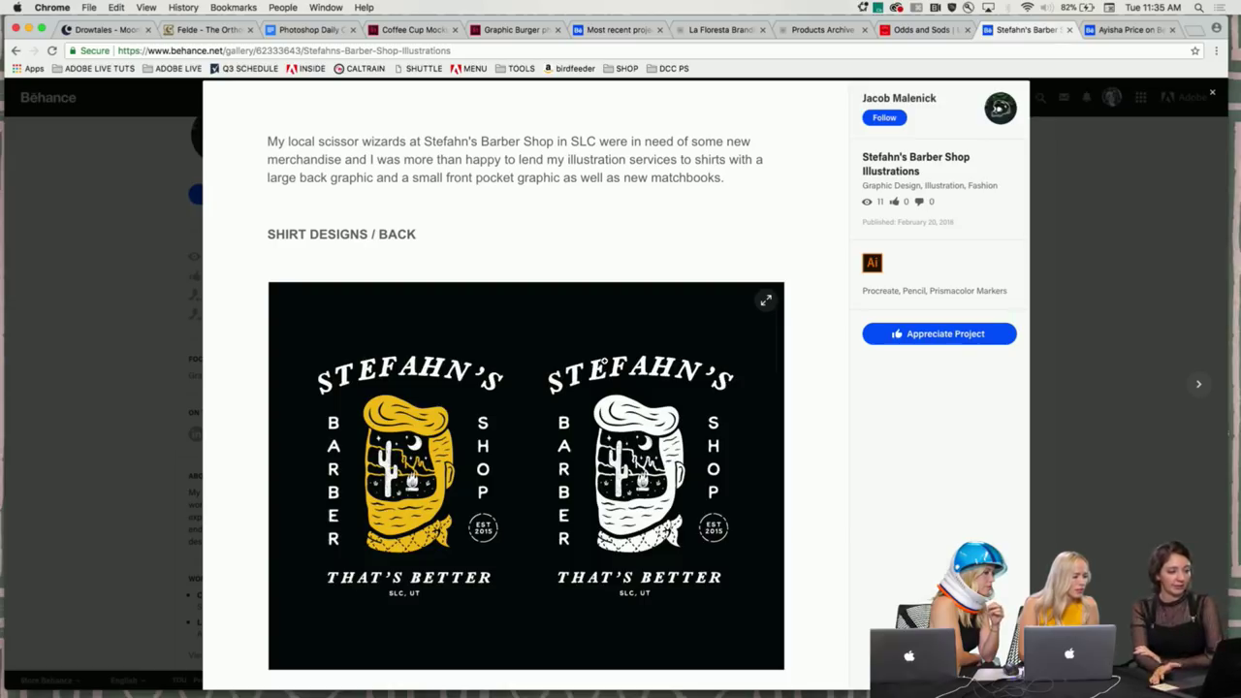
pyautogui.scroll(-5, 581, 380)
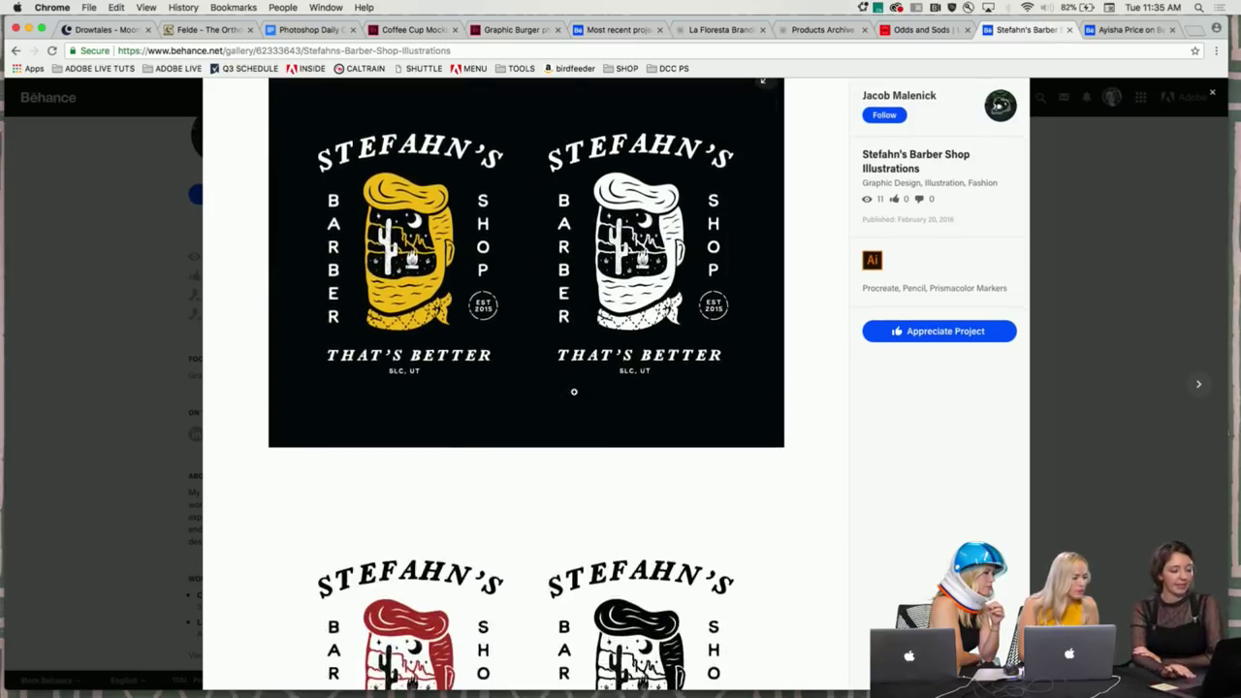
pyautogui.scroll(1, 379, 291)
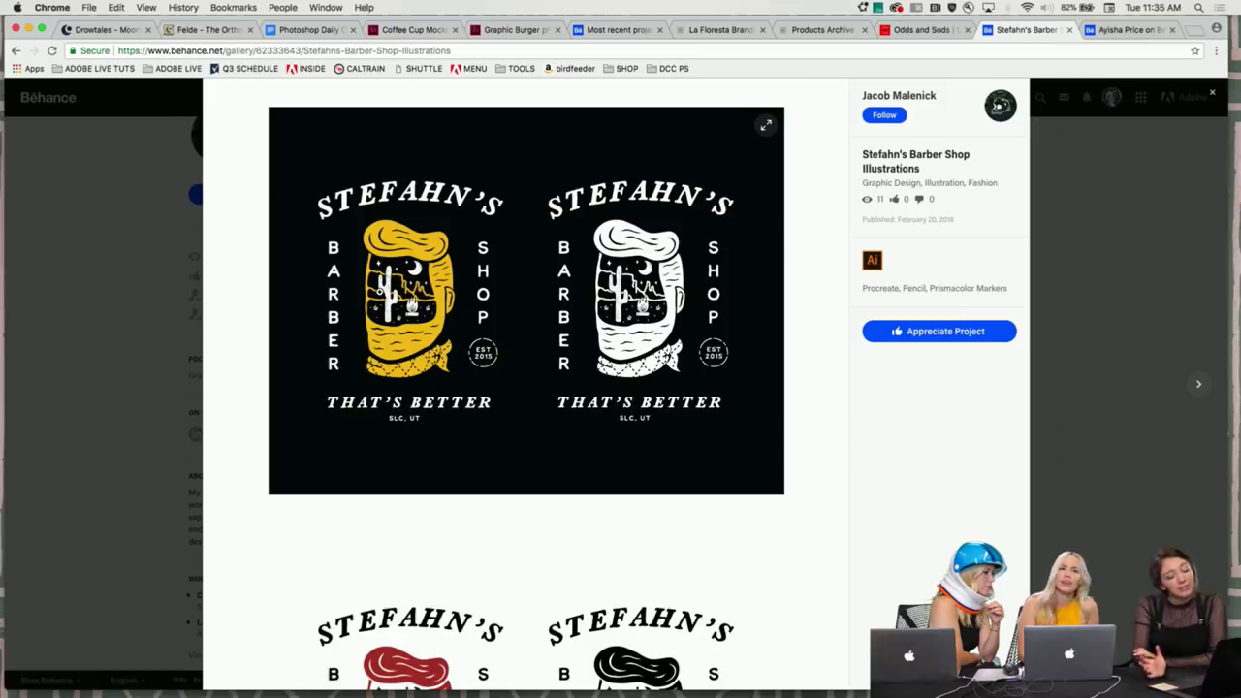
pyautogui.click(136, 400)
# - Open Cinema Skateboards and scroll past its stickers and characters to the Revisions logos
pyautogui.scroll(2, 617, 220)
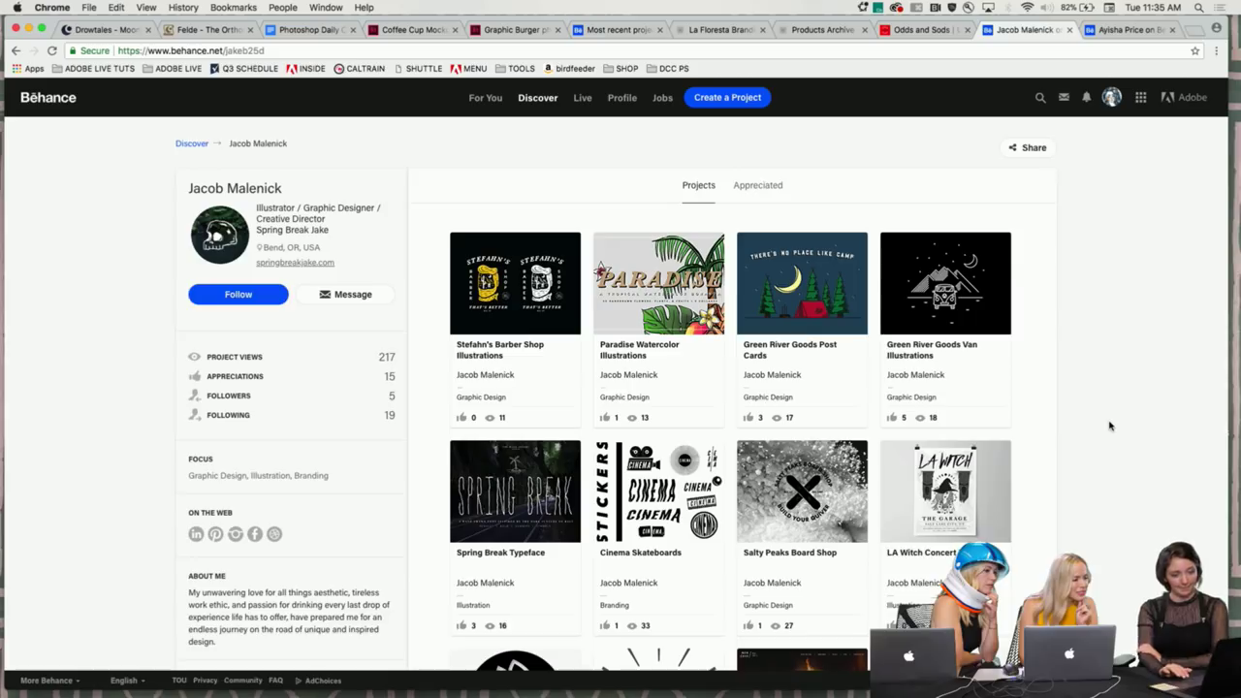
pyautogui.scroll(-2, 1109, 424)
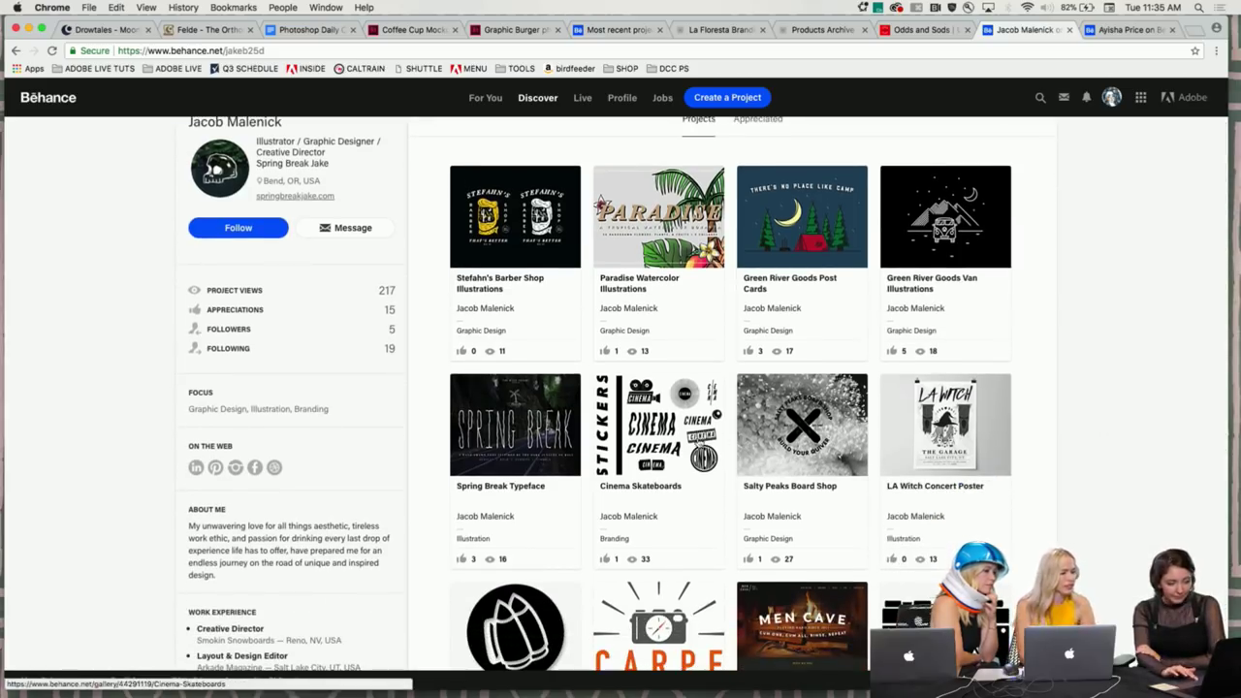
pyautogui.click(654, 420)
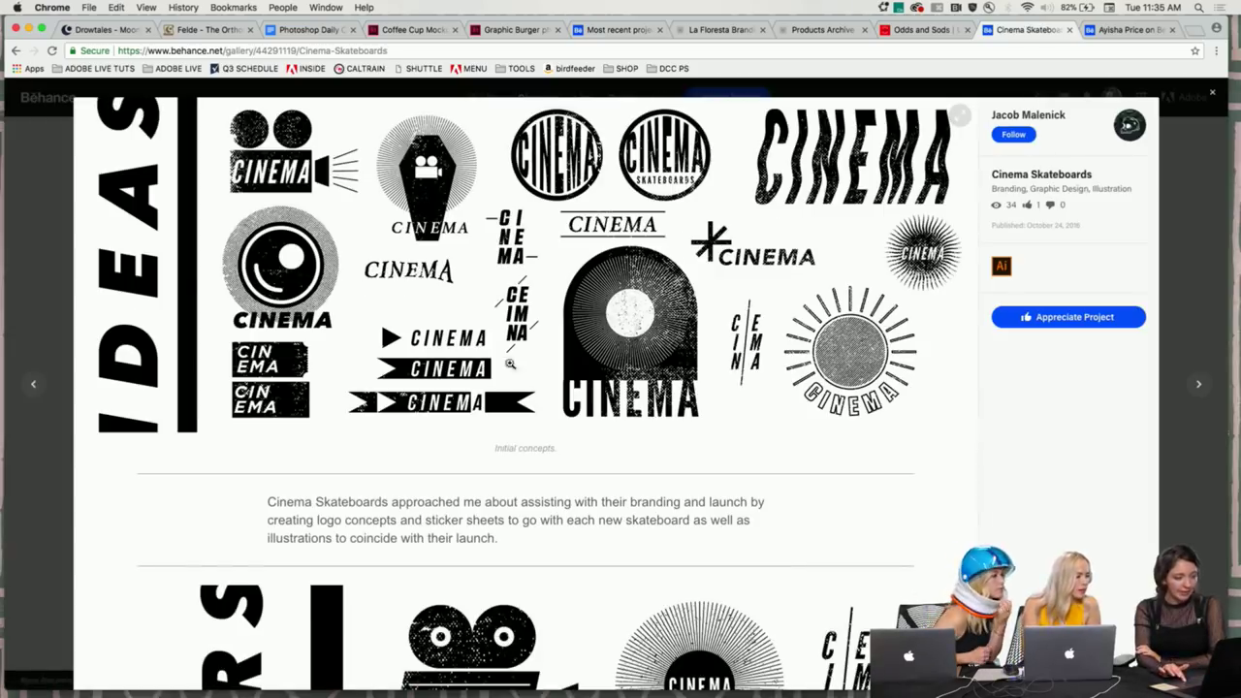
pyautogui.scroll(-3, 55, 463)
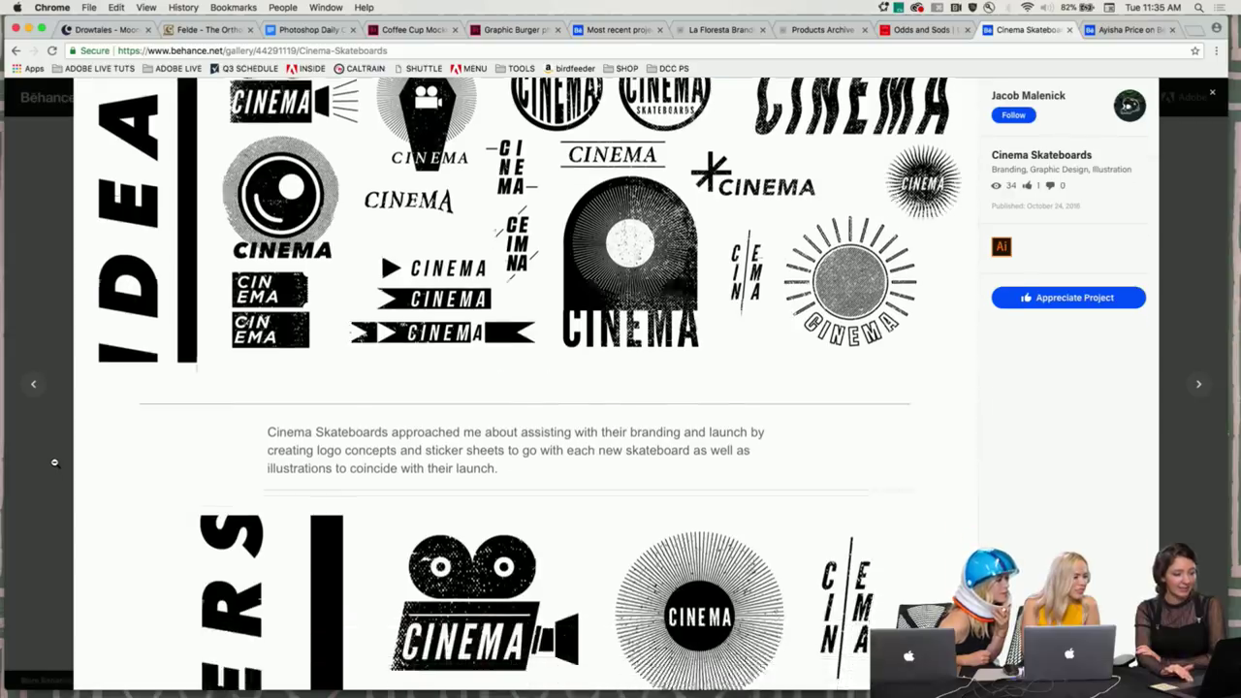
pyautogui.scroll(-1, 54, 462)
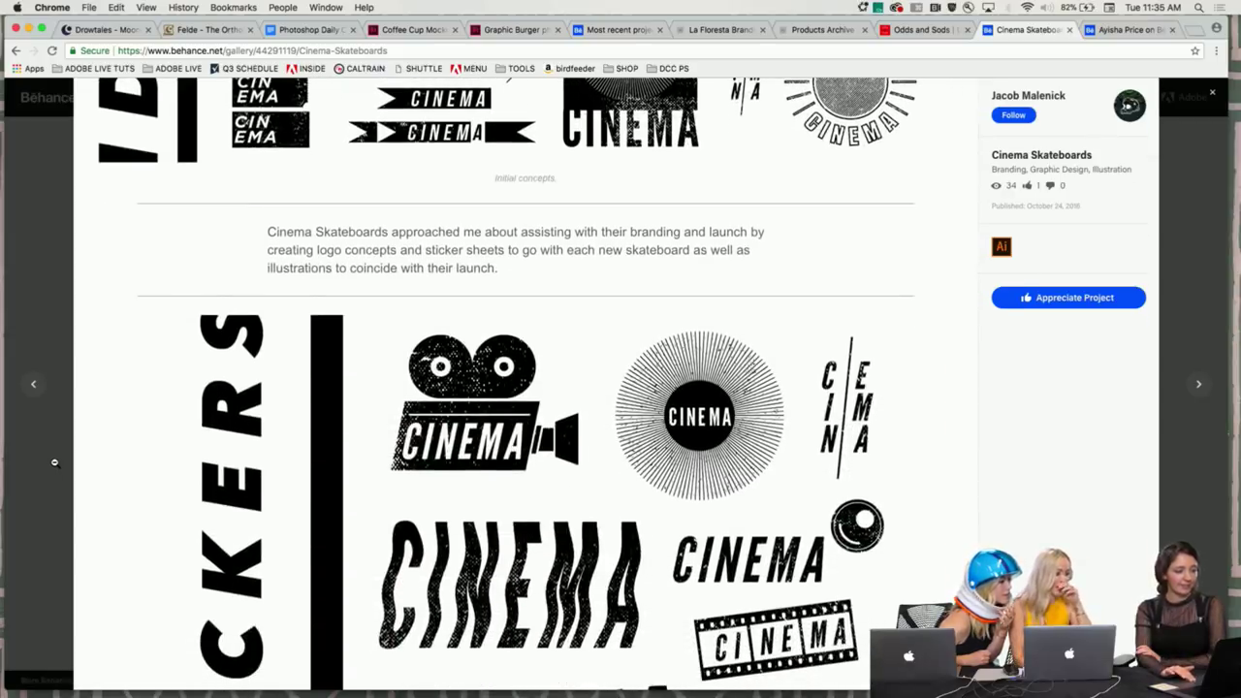
pyautogui.scroll(-1, 54, 463)
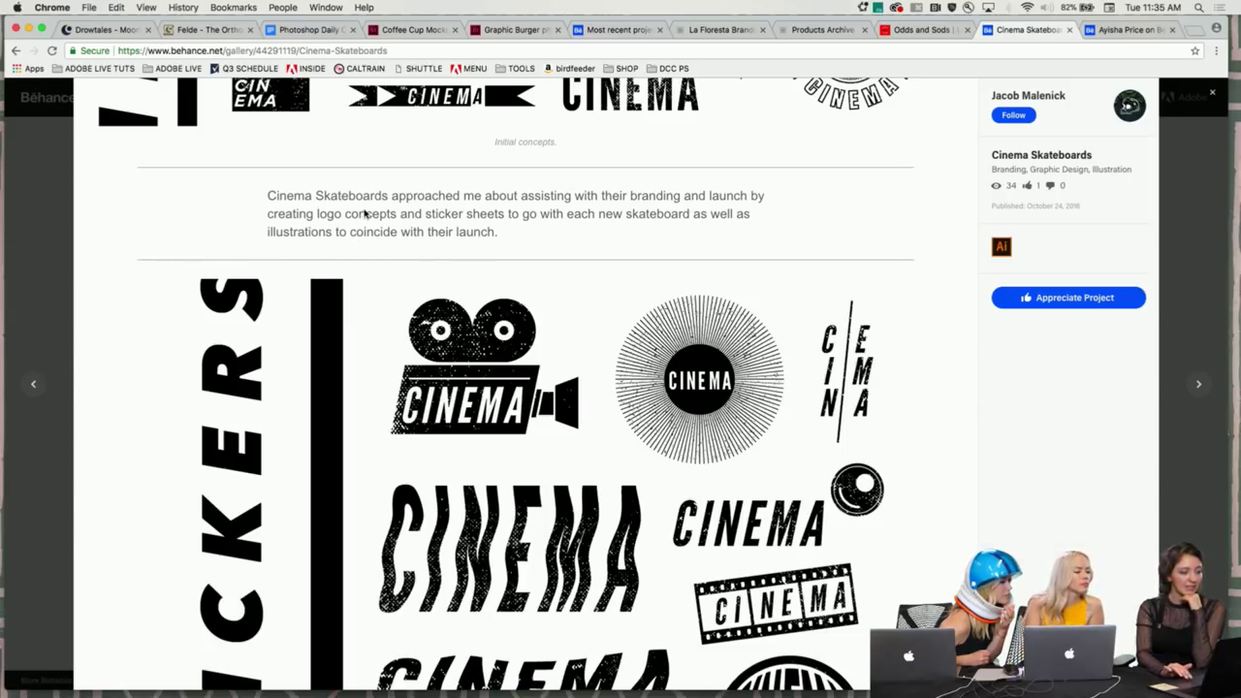
pyautogui.scroll(-3, 365, 210)
pyautogui.scroll(-6, 365, 211)
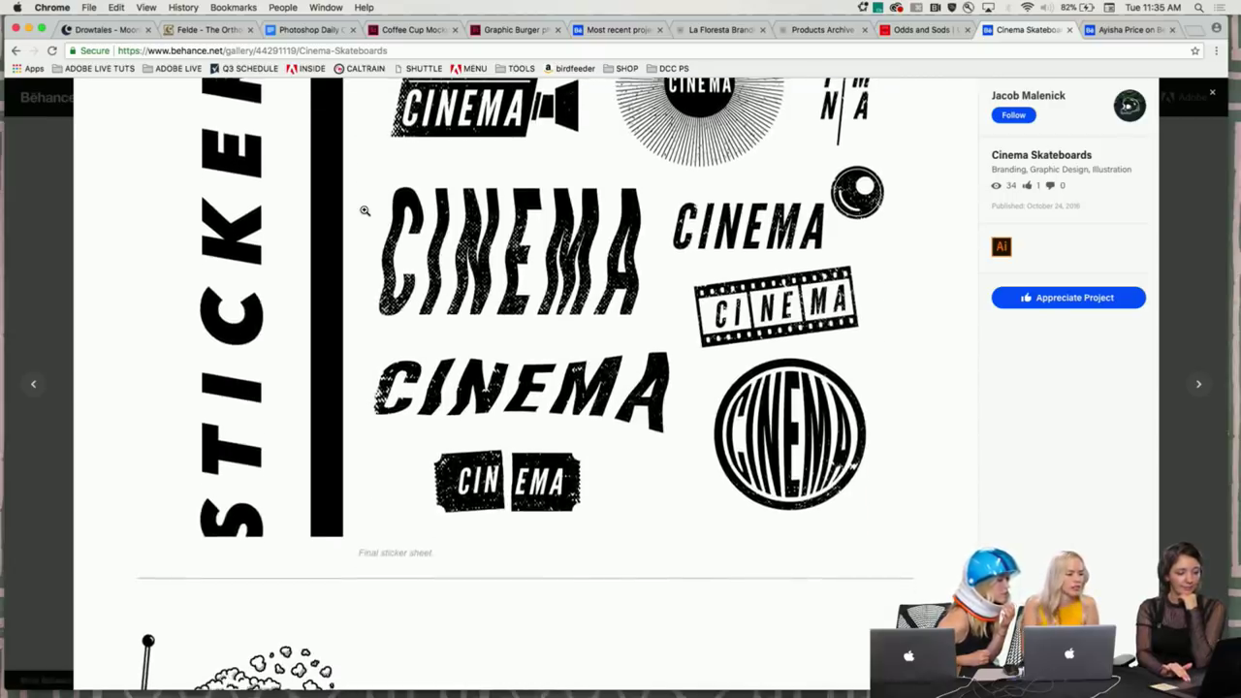
pyautogui.scroll(-4, 365, 211)
pyautogui.scroll(-9, 364, 211)
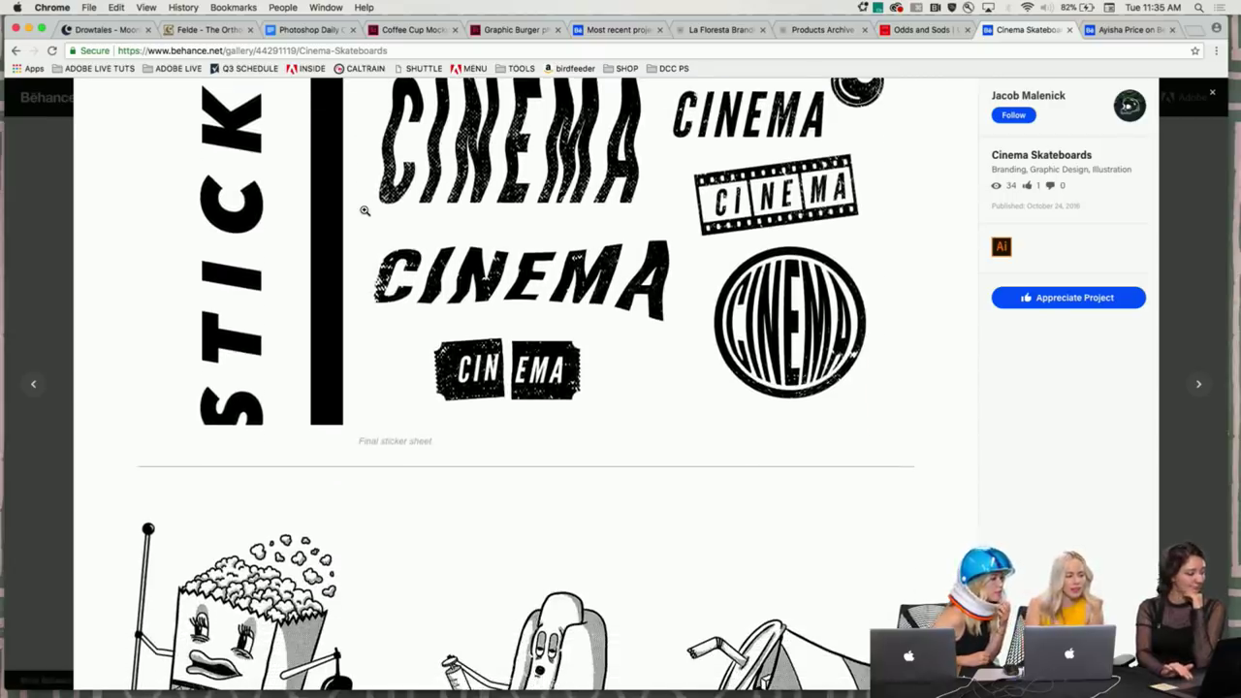
pyautogui.scroll(-2, 364, 210)
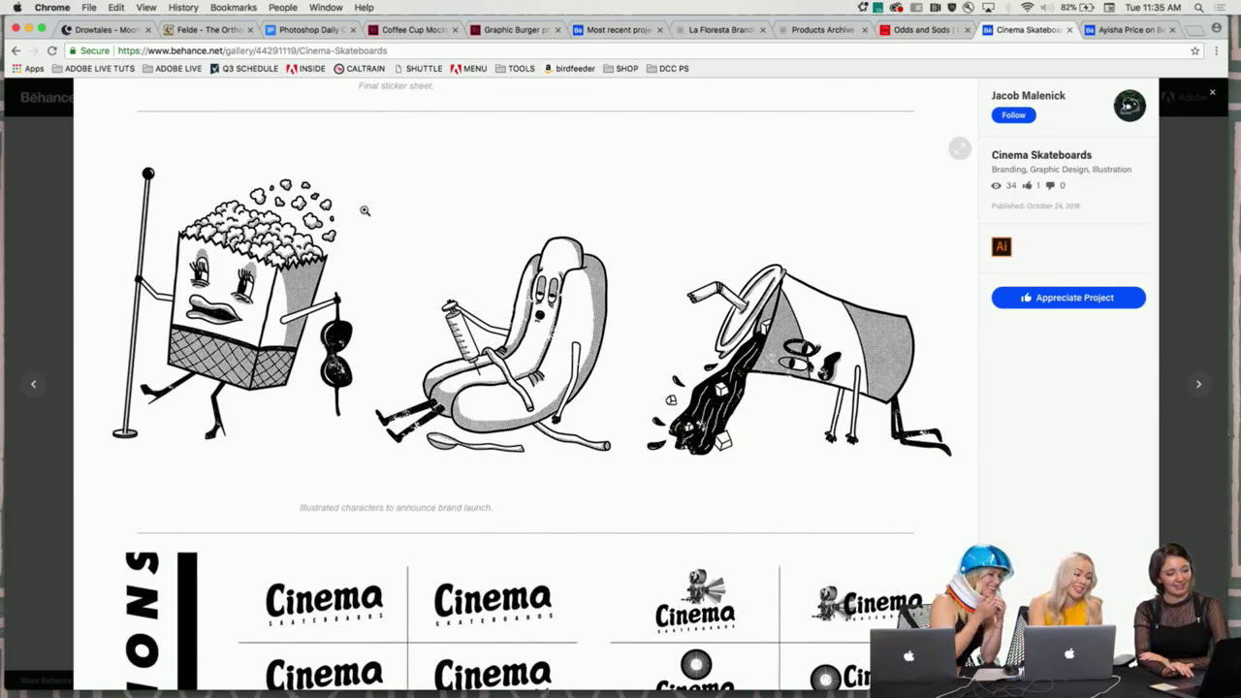
pyautogui.scroll(-8, 365, 210)
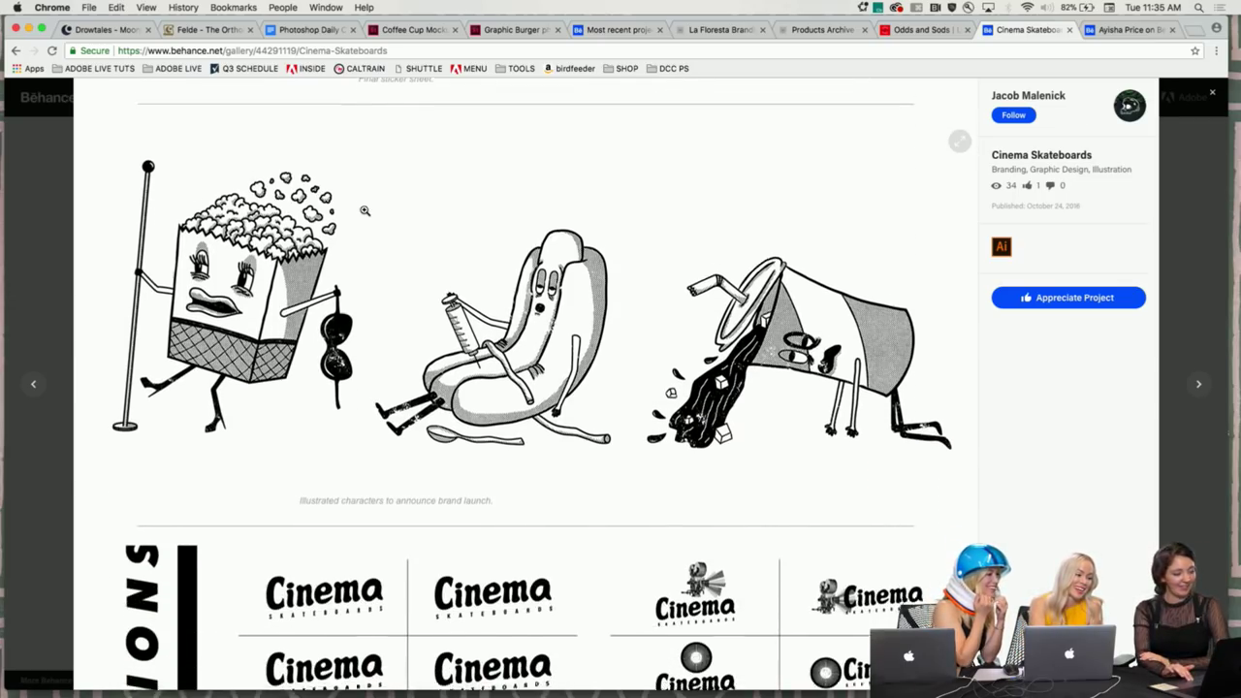
pyautogui.scroll(-4, 365, 210)
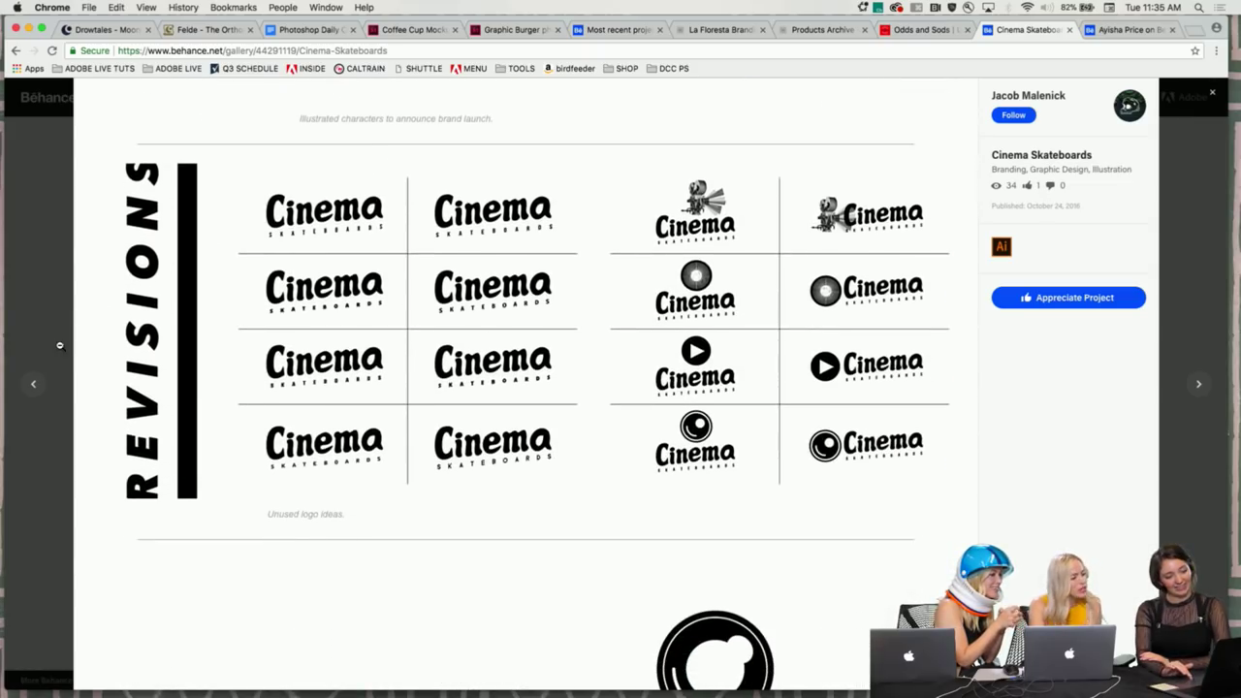
pyautogui.scroll(-1, 94, 380)
pyautogui.scroll(-1, 94, 380)
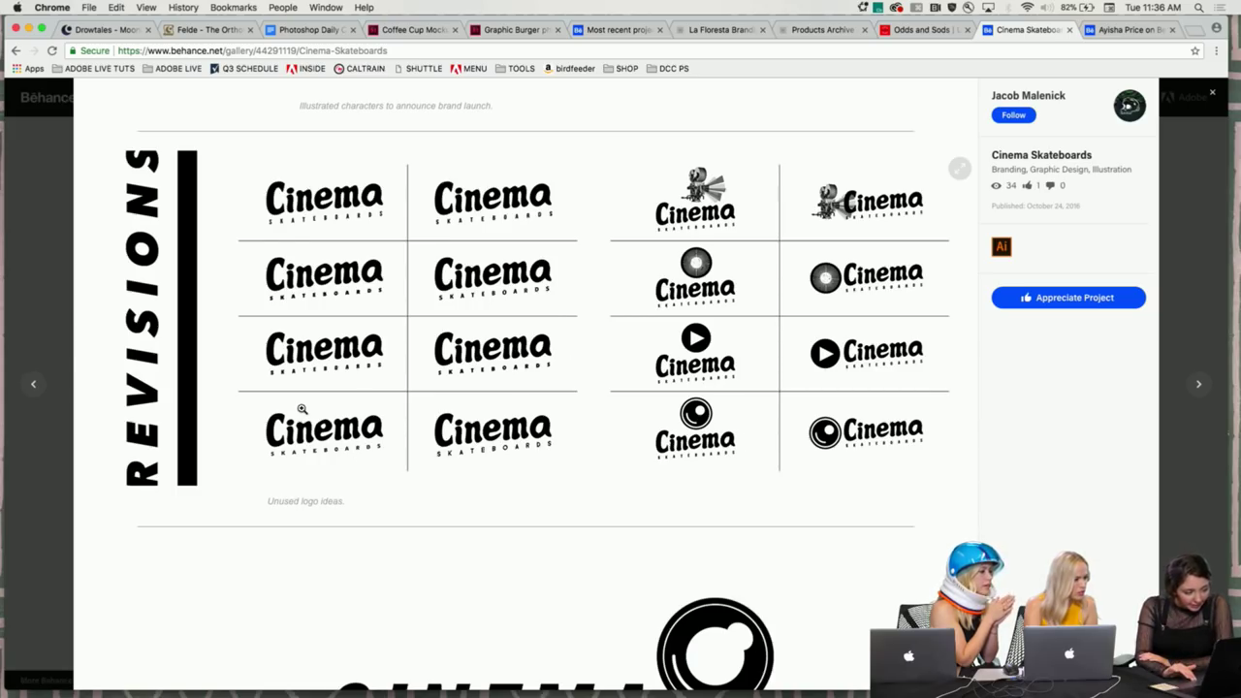
pyautogui.scroll(-1, 301, 409)
pyautogui.scroll(2, 301, 408)
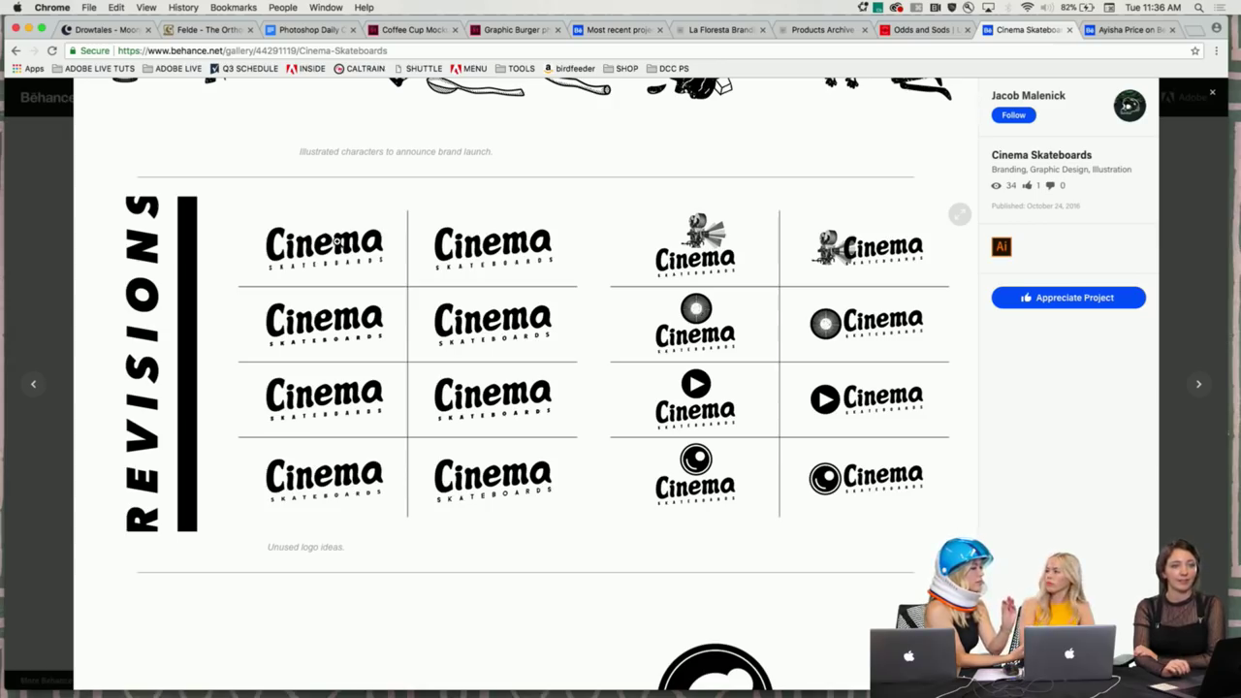
pyautogui.scroll(-1, 338, 243)
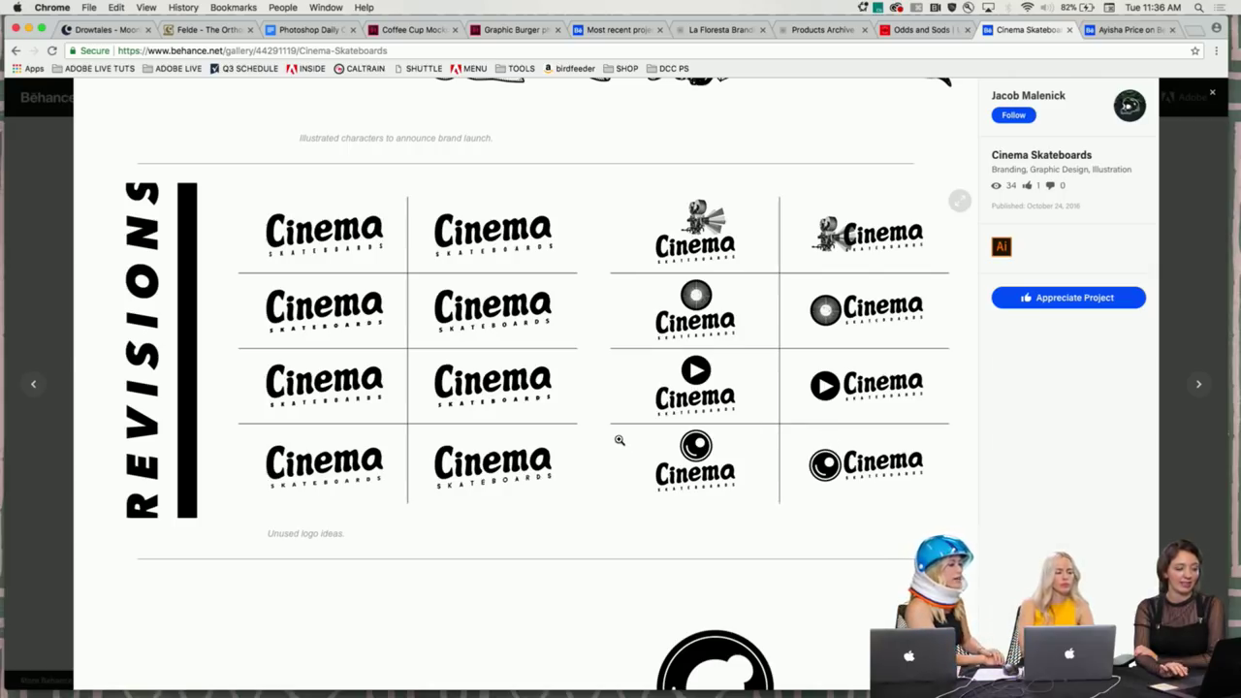
pyautogui.scroll(-1, 619, 440)
# - Scroll through Icon revisions and the FONTS specimens, then back up toward the Stickers section
pyautogui.scroll(-5, 620, 440)
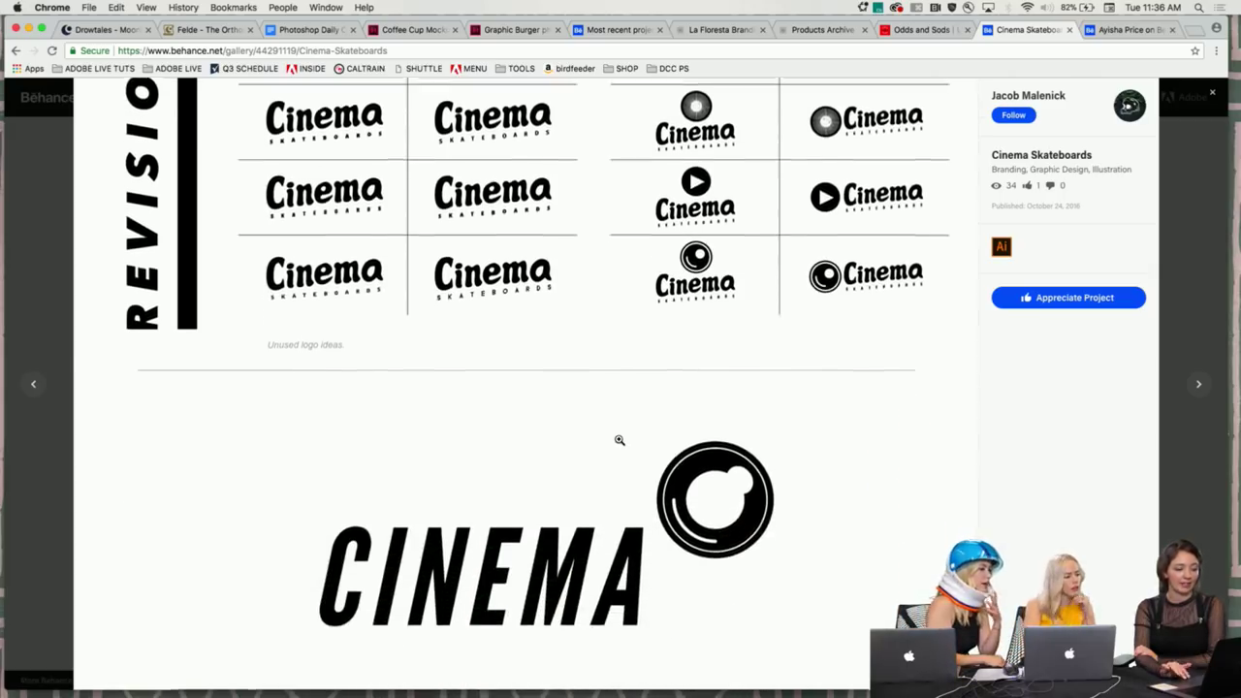
pyautogui.scroll(-2, 620, 440)
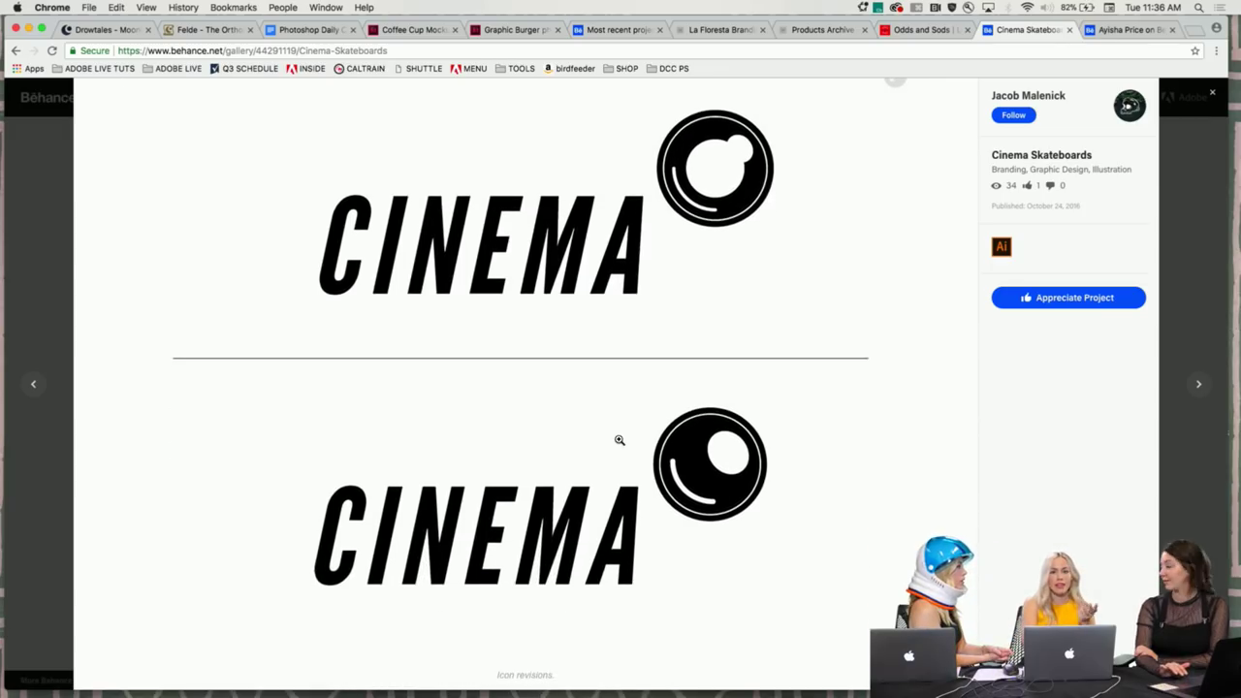
pyautogui.scroll(-4, 620, 441)
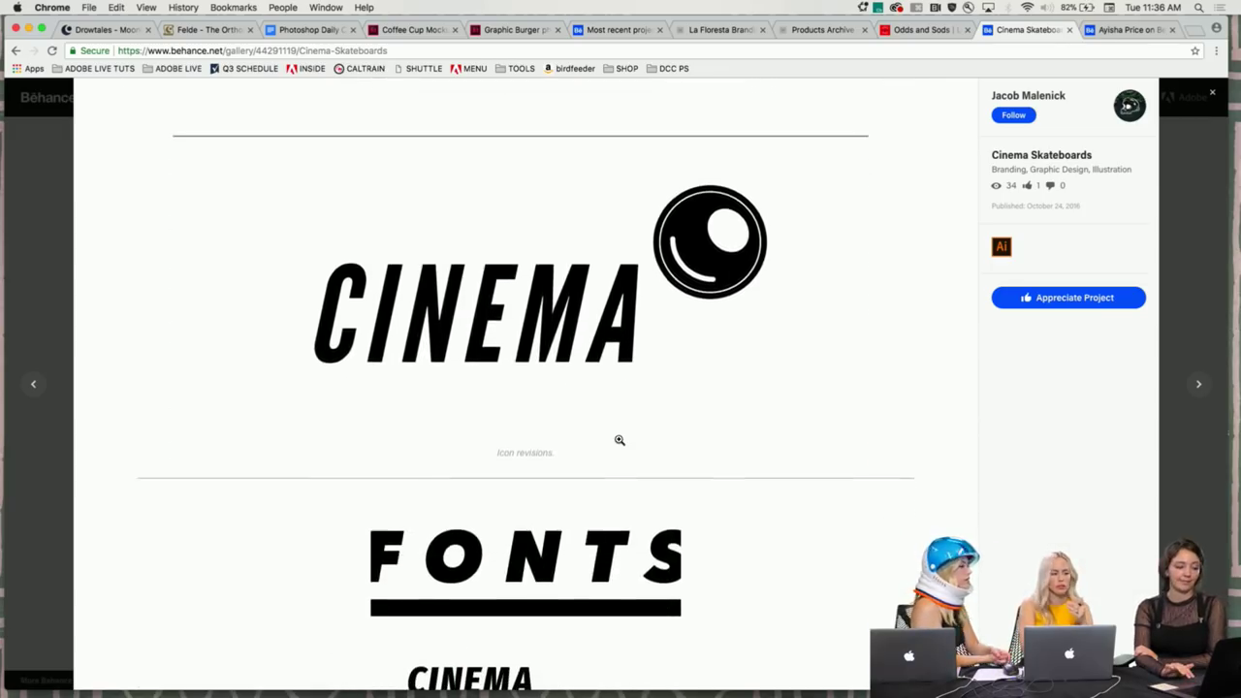
pyautogui.scroll(-4, 620, 441)
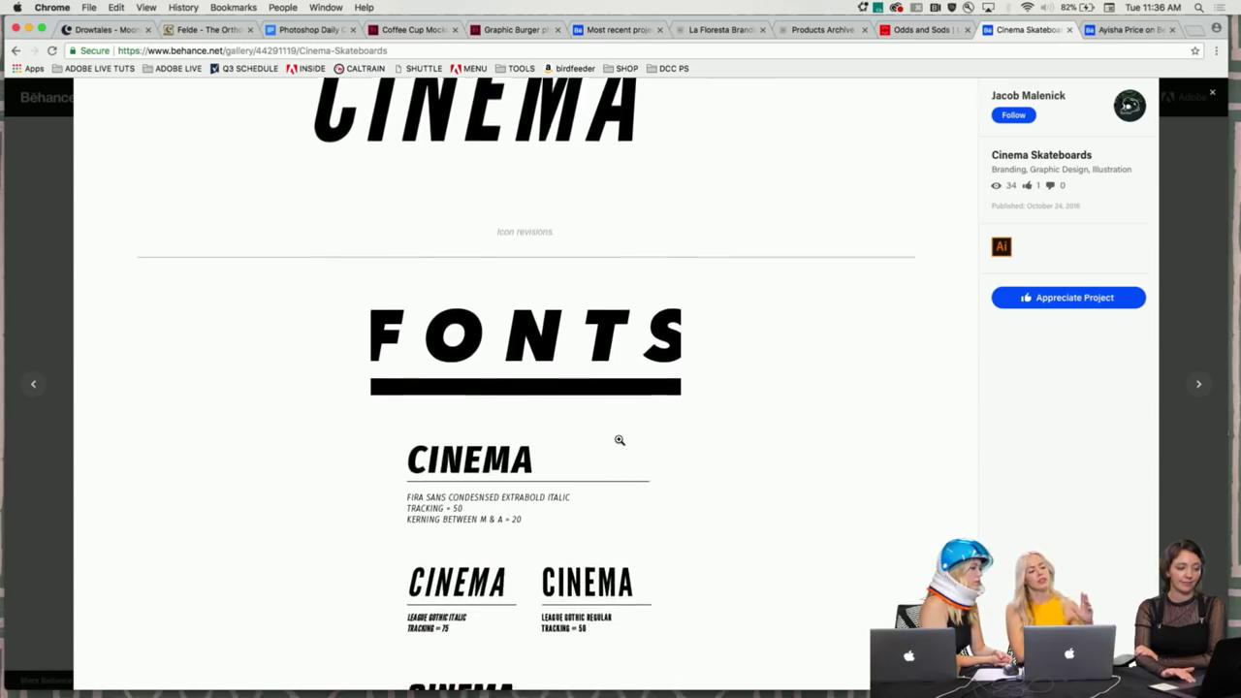
pyautogui.scroll(1, 620, 440)
pyautogui.scroll(-3, 620, 440)
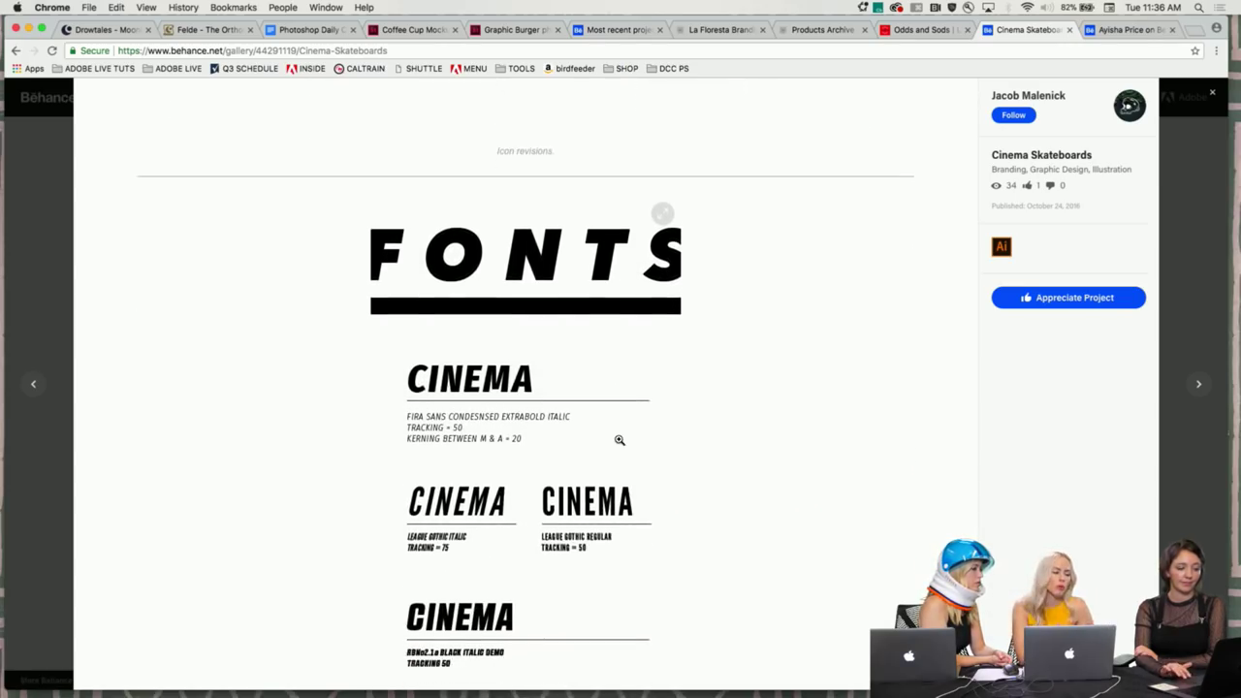
pyautogui.scroll(-3, 620, 440)
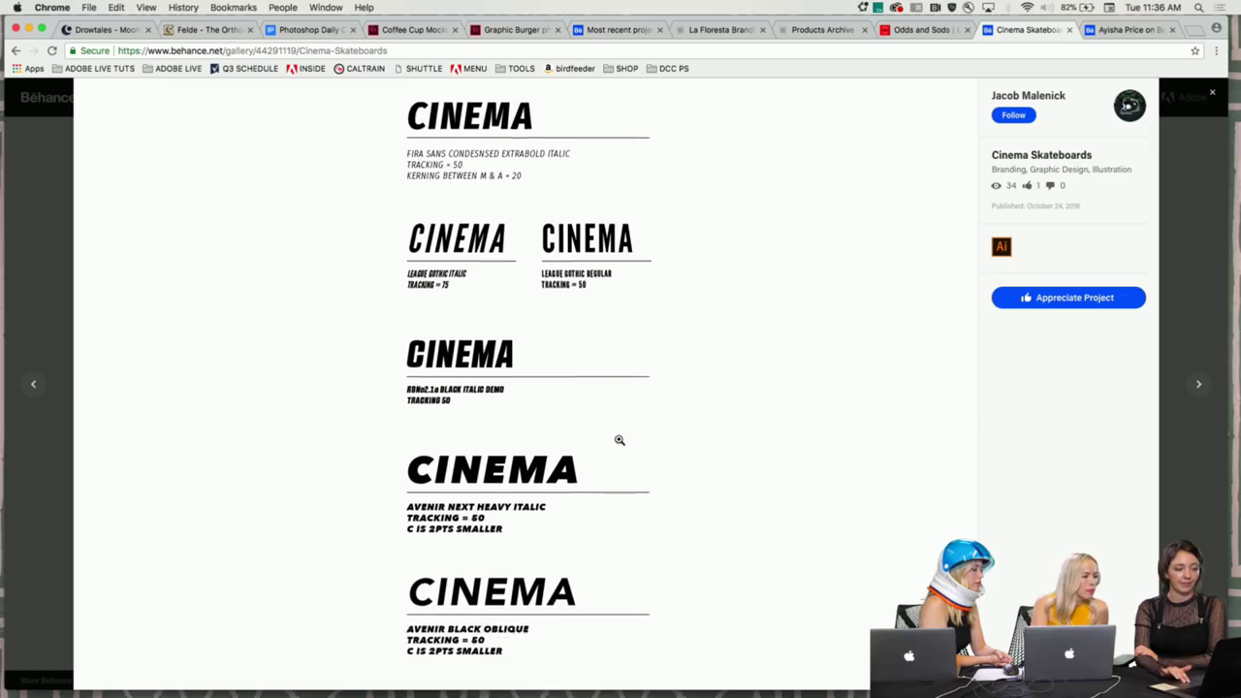
pyautogui.scroll(-8, 620, 440)
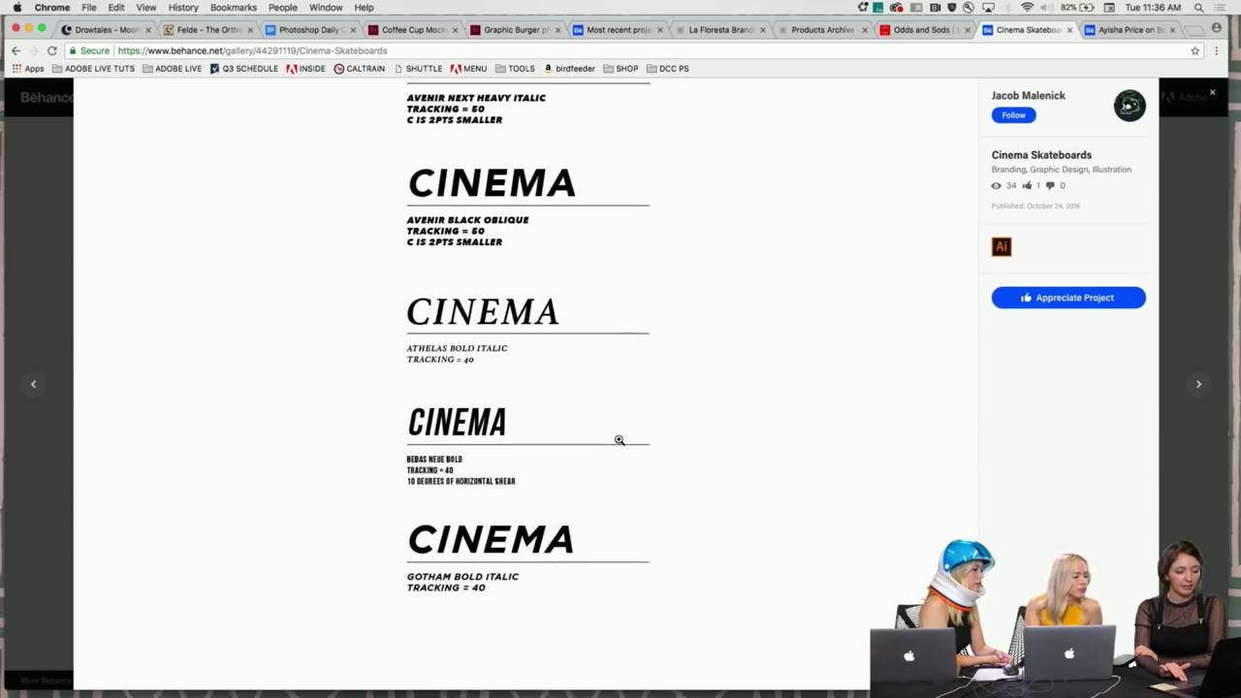
pyautogui.scroll(10, 620, 440)
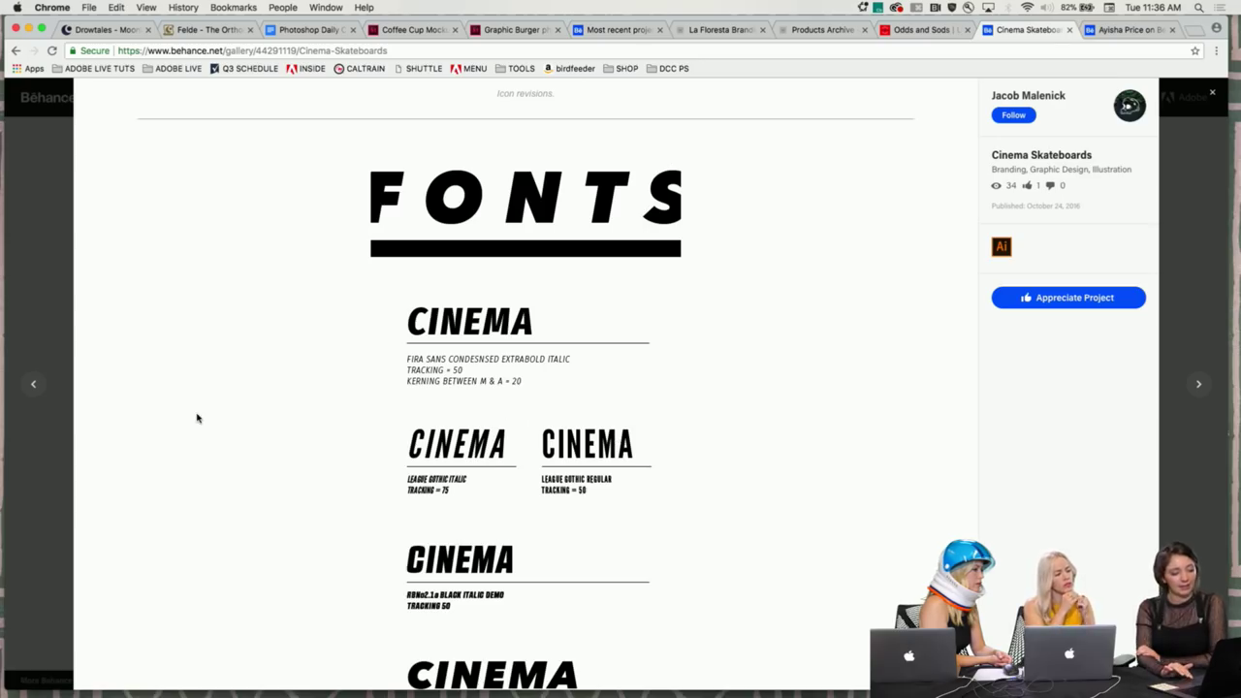
pyautogui.scroll(-3, 197, 418)
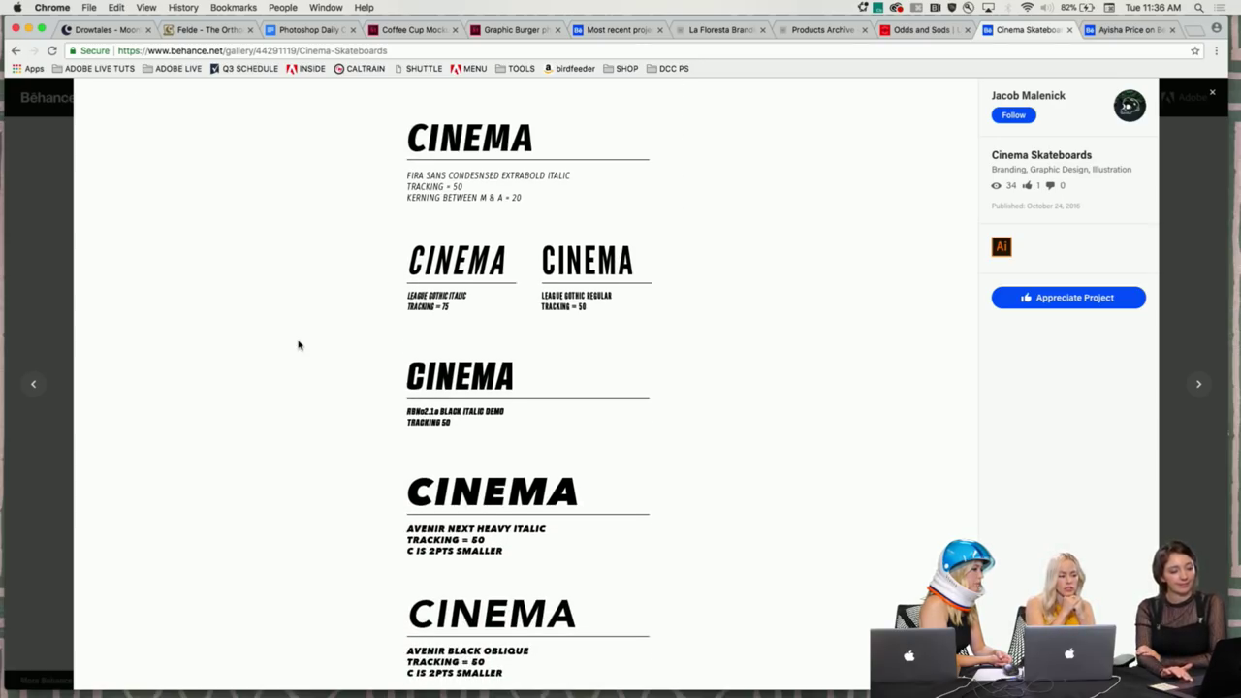
pyautogui.scroll(-3, 299, 344)
pyautogui.scroll(-6, 299, 344)
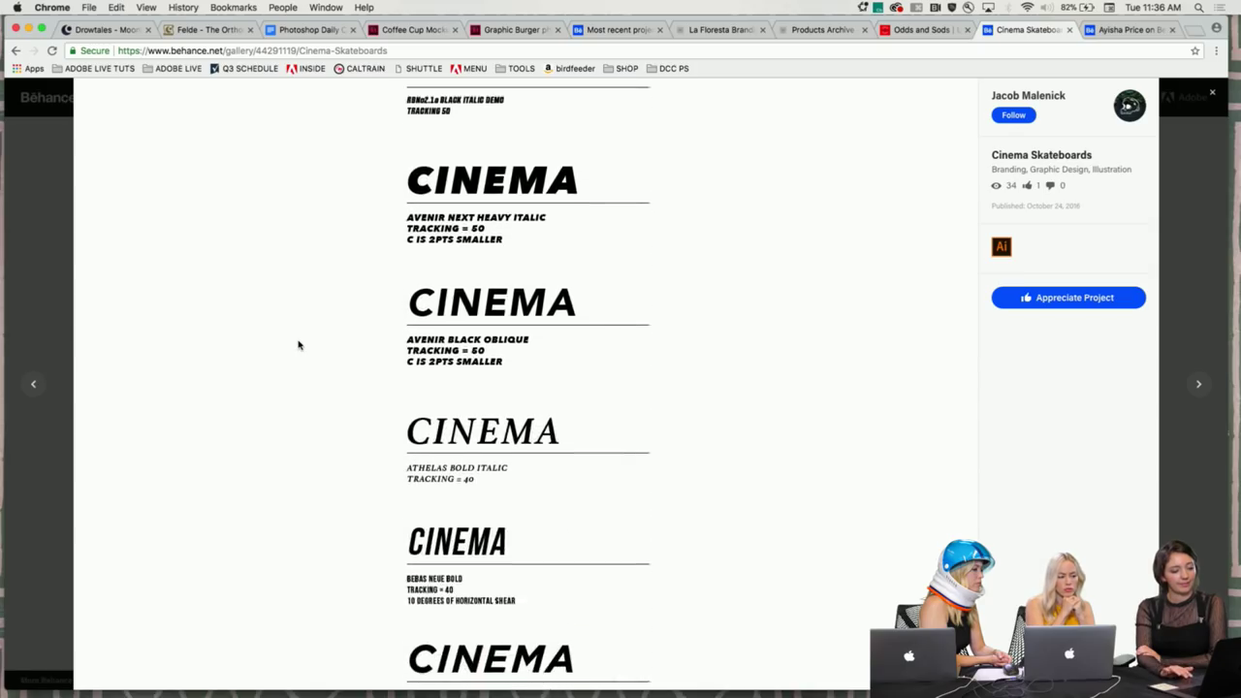
pyautogui.scroll(-4, 299, 345)
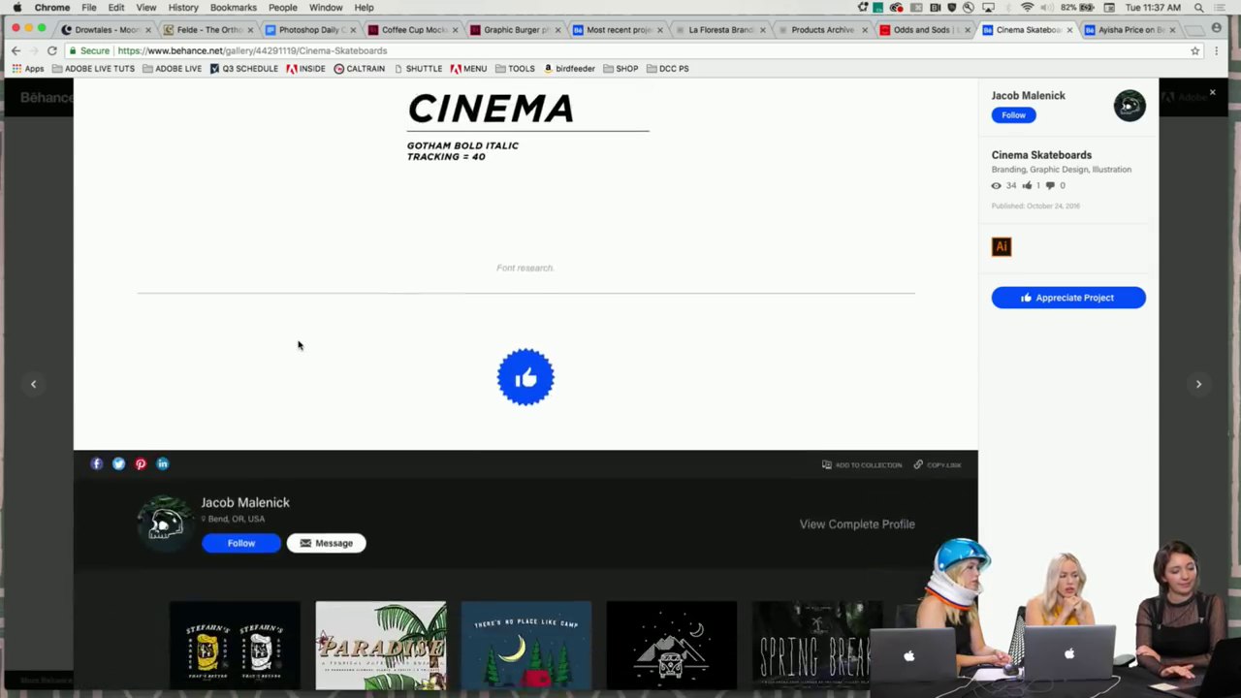
pyautogui.scroll(5, 299, 344)
pyautogui.scroll(10, 298, 345)
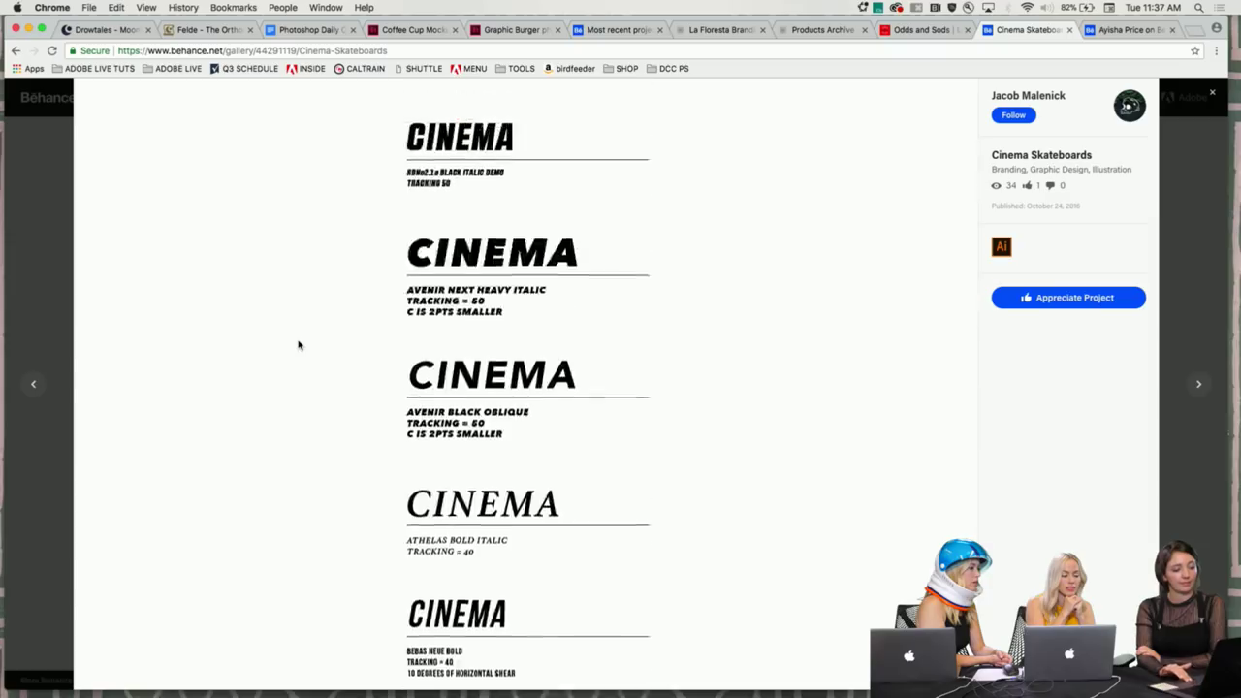
# - Scroll back and forth through the Cinema stickers, fonts and revisions up to the IDEAS grid
pyautogui.scroll(8, 299, 345)
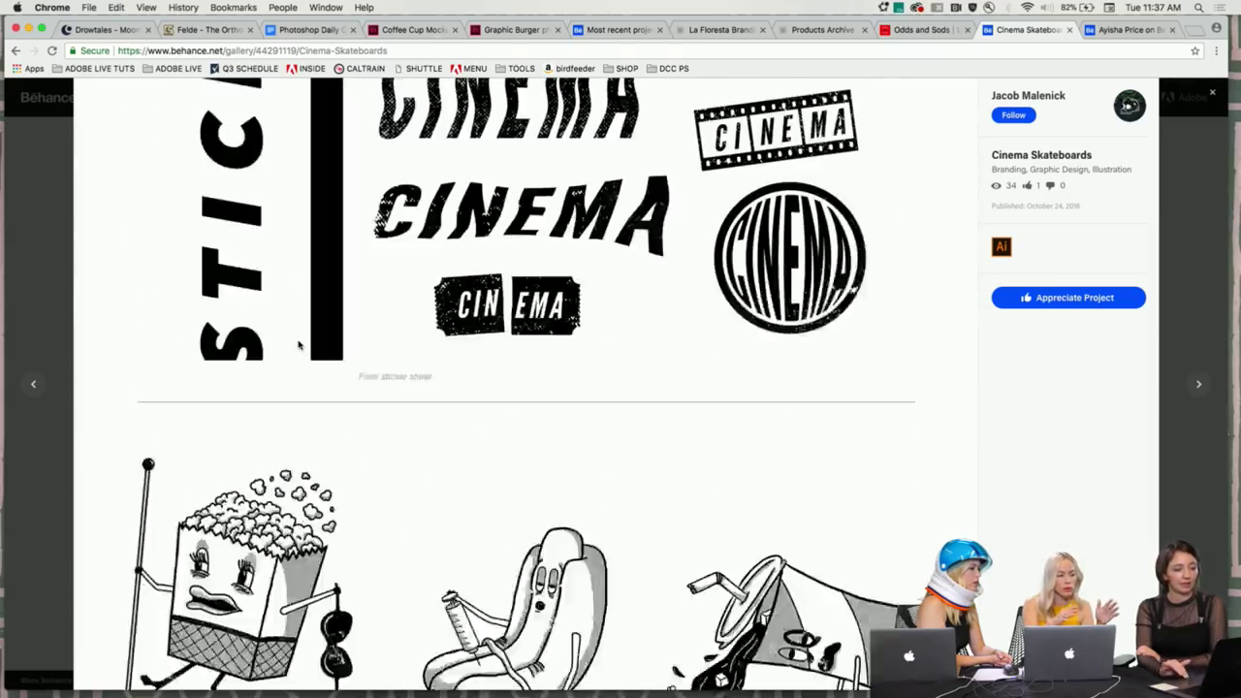
pyautogui.scroll(5, 299, 342)
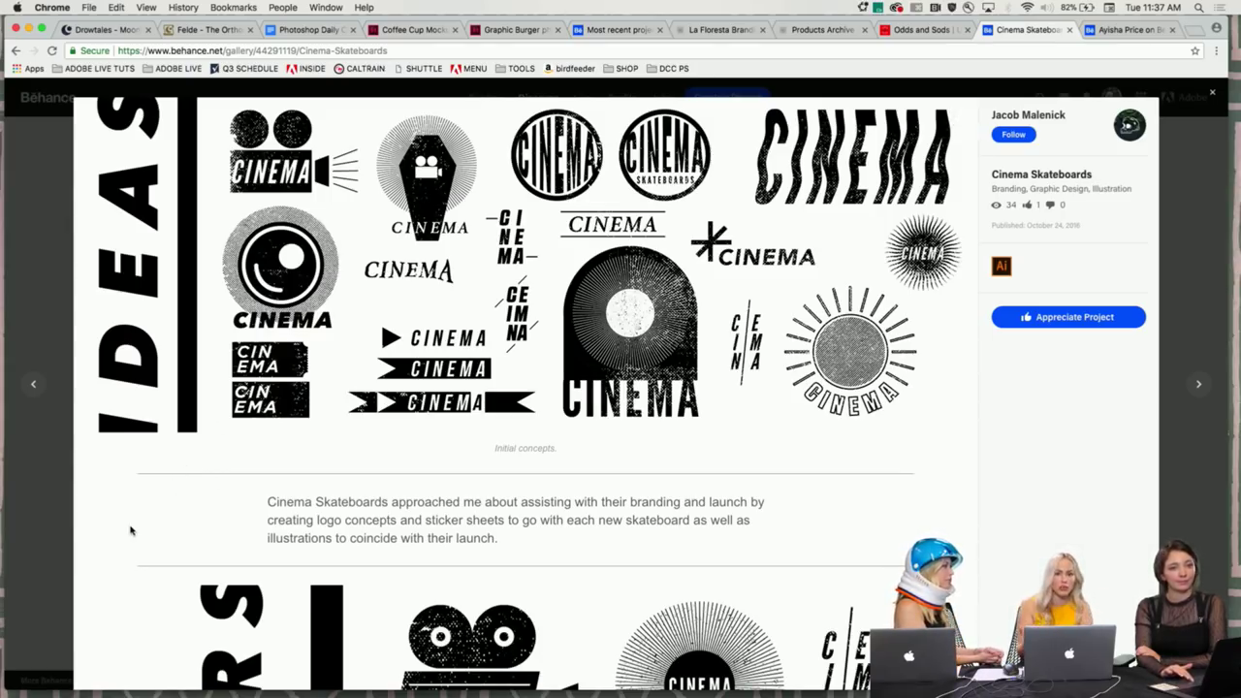
pyautogui.scroll(-2, 131, 531)
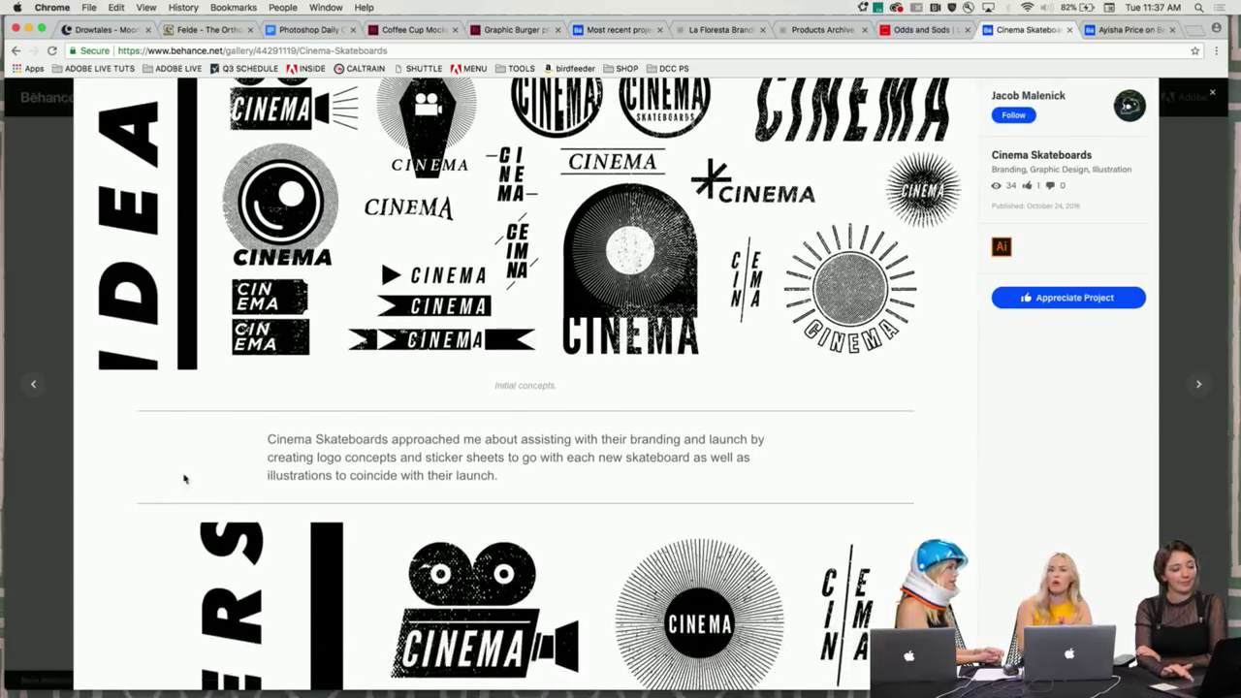
pyautogui.scroll(-6, 200, 470)
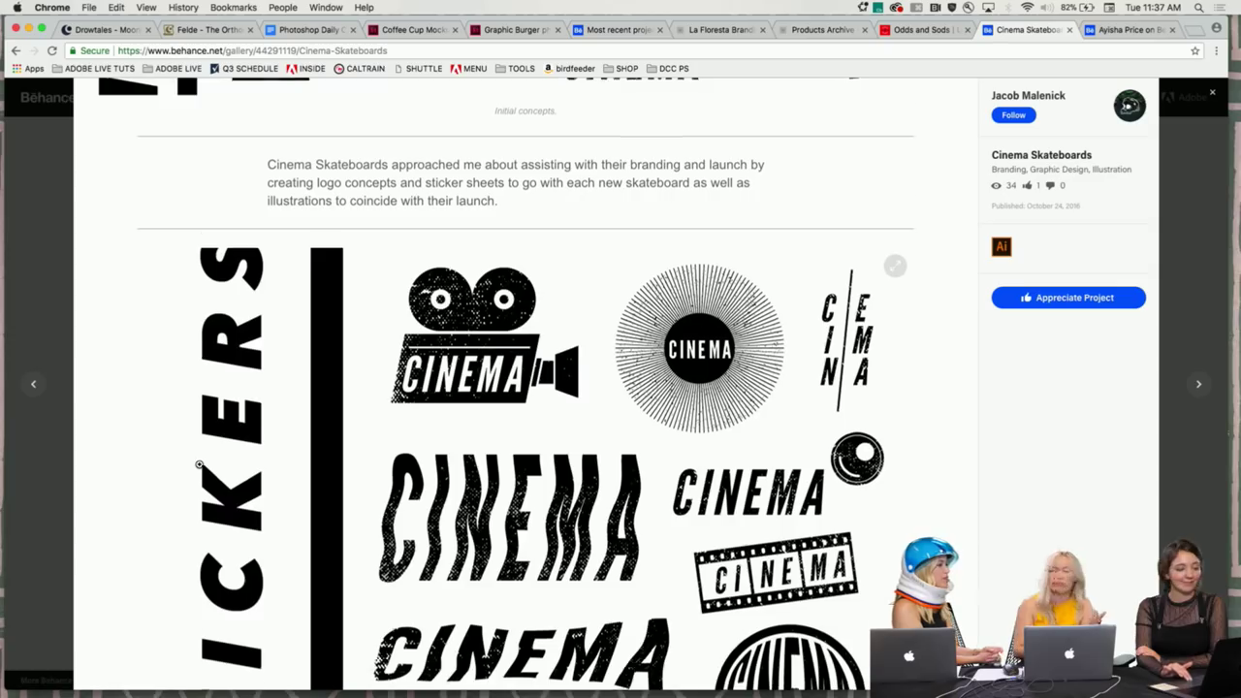
pyautogui.scroll(-2, 199, 466)
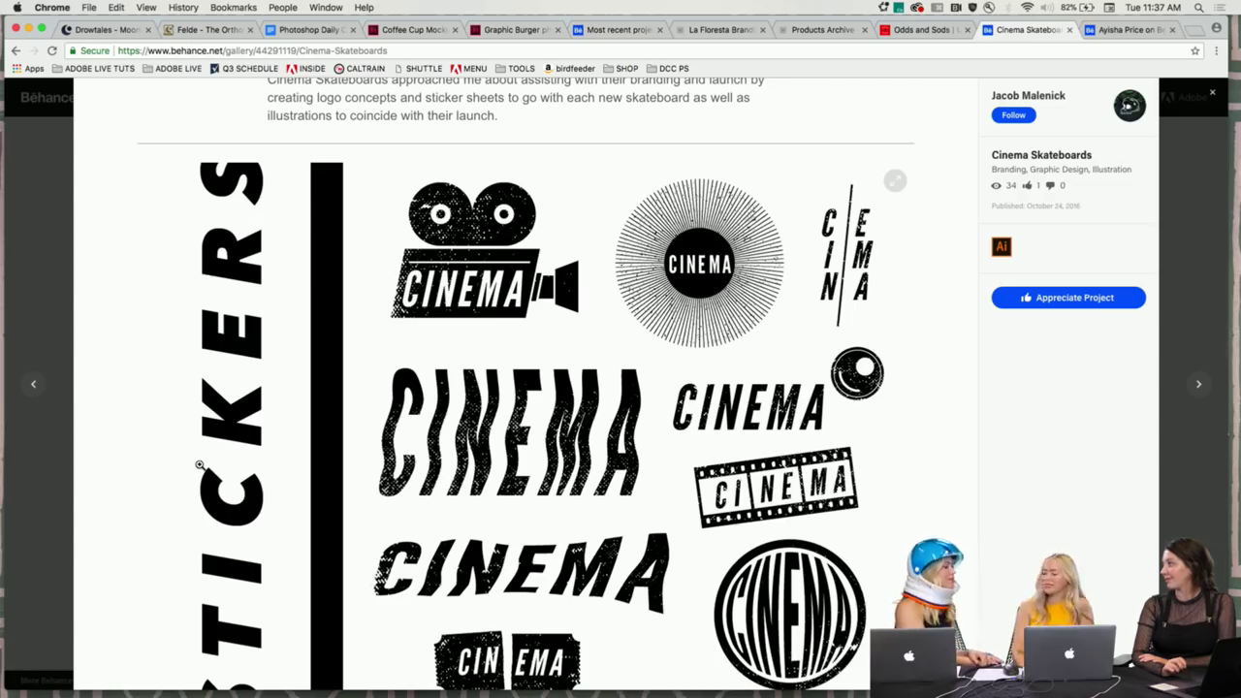
pyautogui.scroll(2, 175, 427)
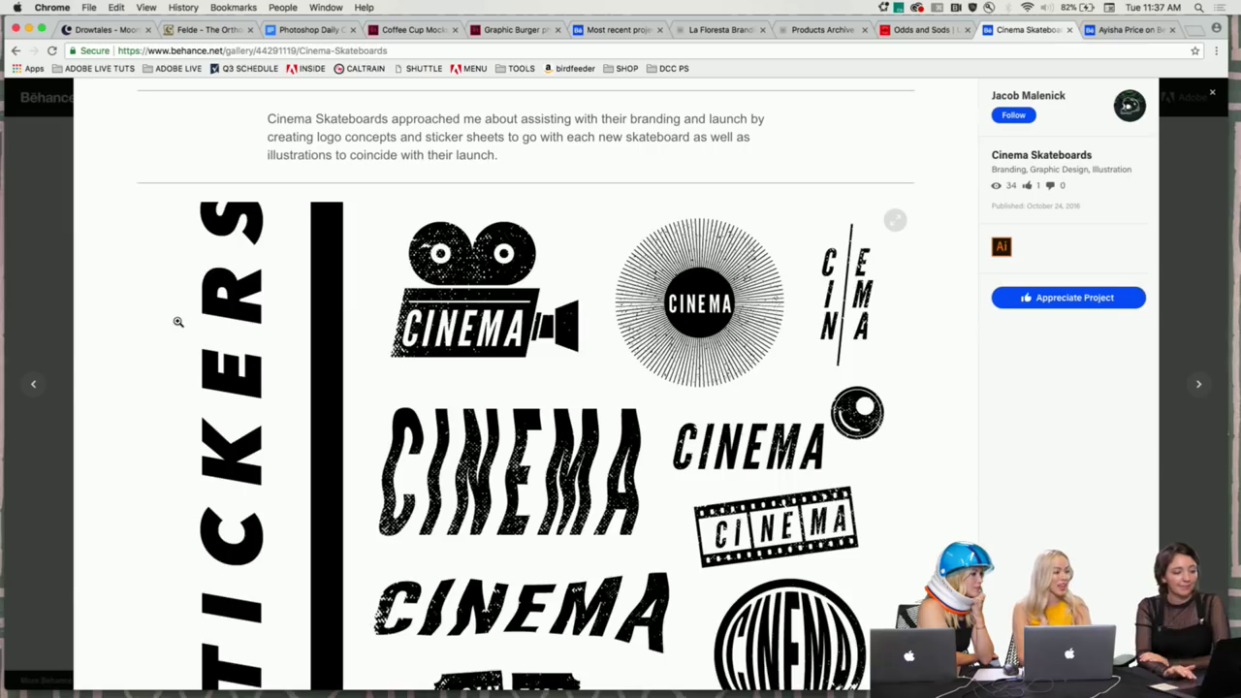
pyautogui.scroll(1, 177, 322)
pyautogui.scroll(-5, 178, 322)
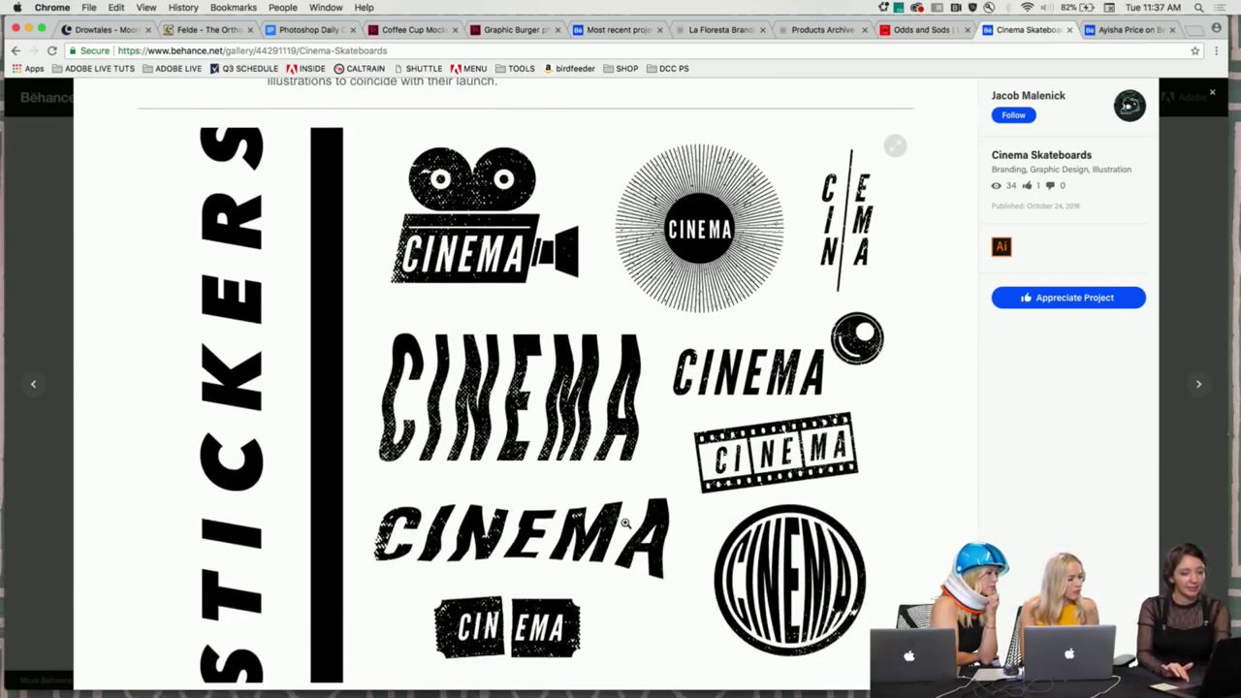
pyautogui.scroll(-15, 624, 523)
pyautogui.scroll(-20, 624, 524)
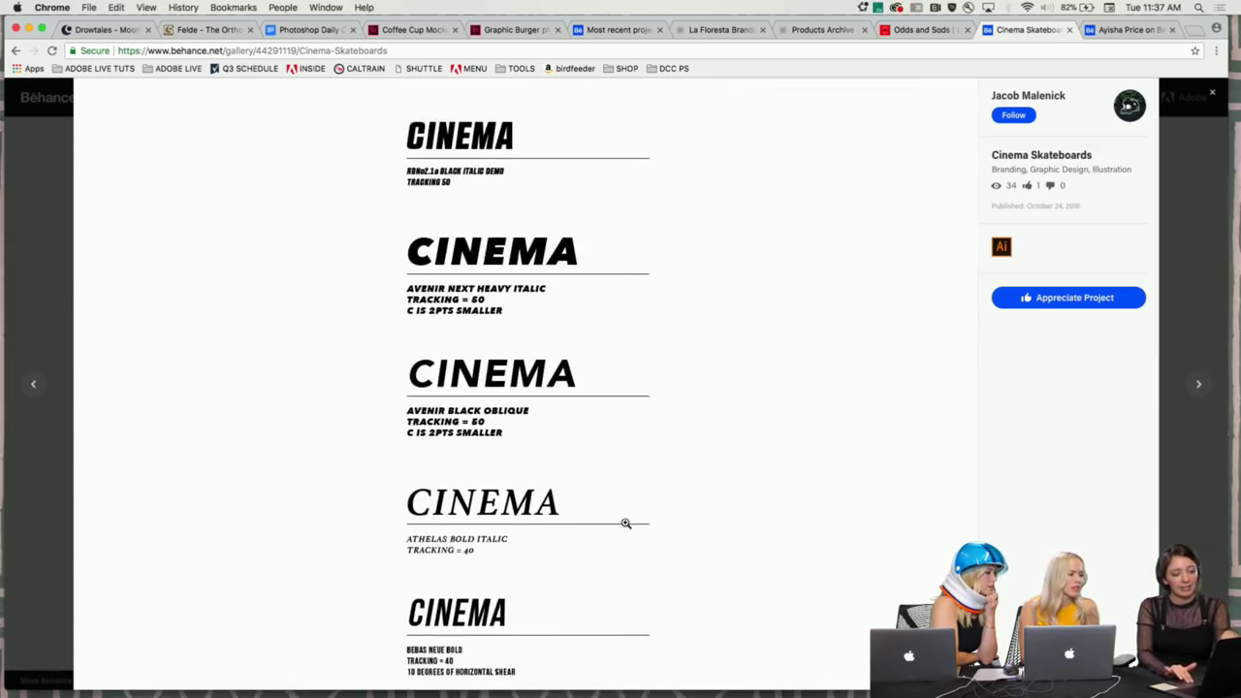
pyautogui.scroll(20, 625, 524)
pyautogui.scroll(20, 626, 523)
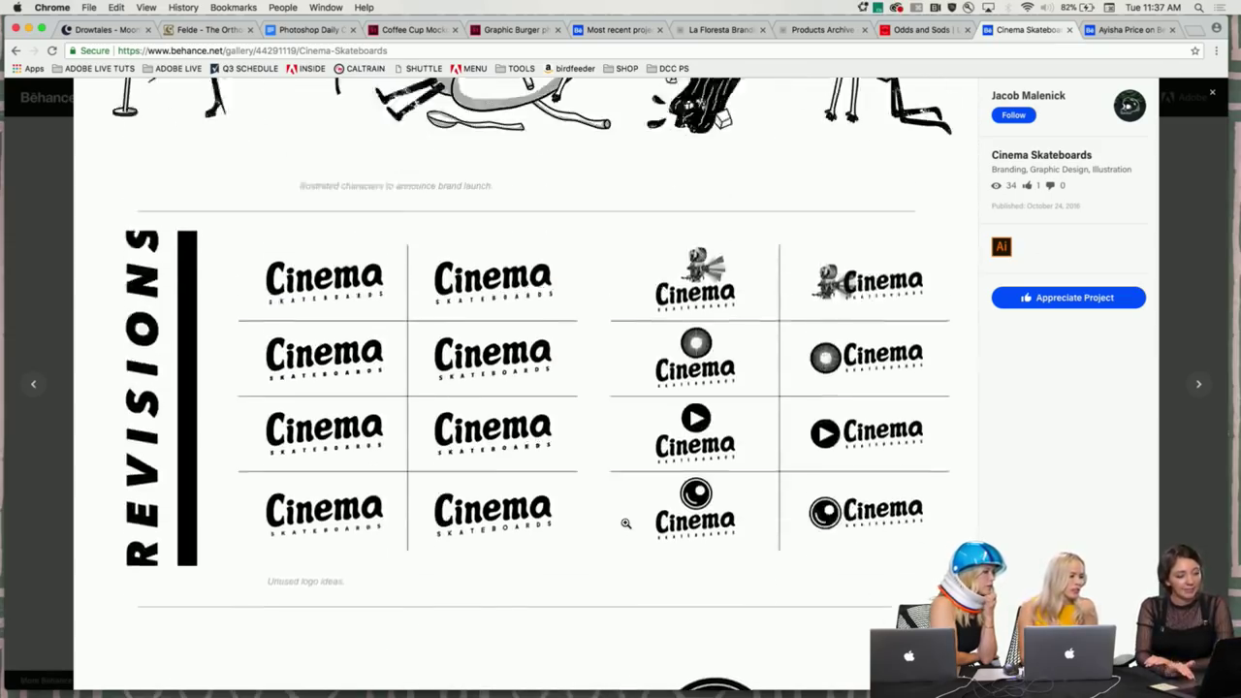
pyautogui.scroll(5, 626, 524)
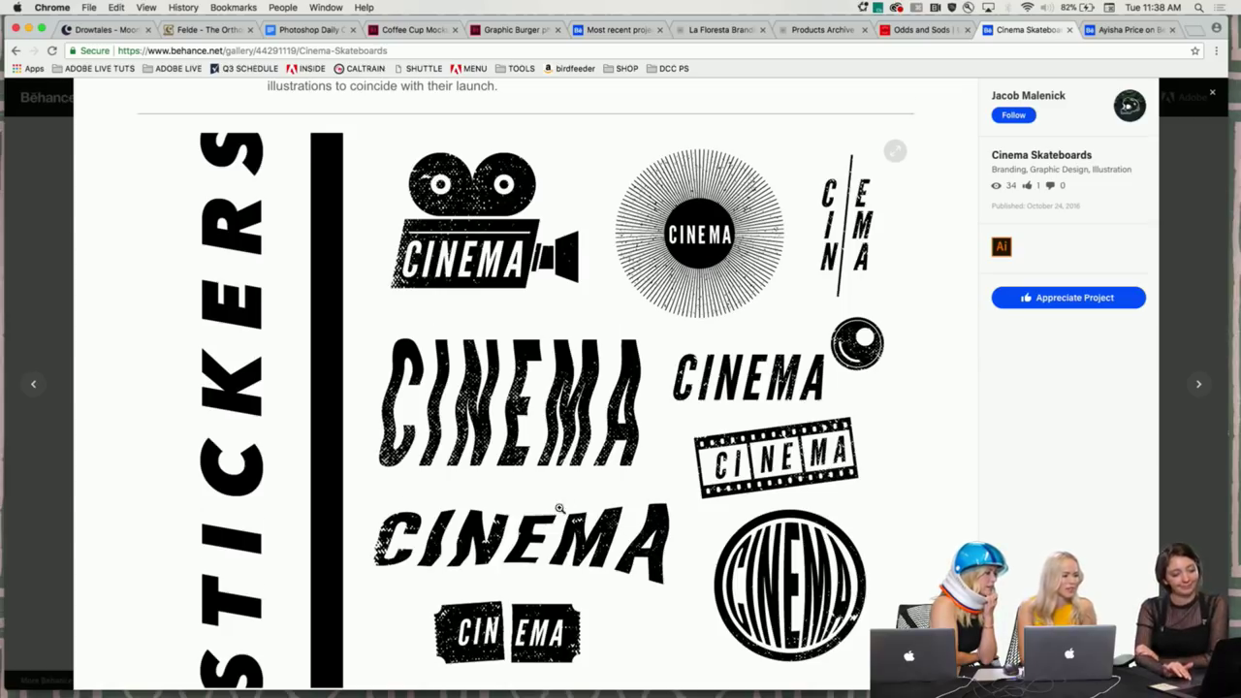
pyautogui.scroll(-5, 561, 509)
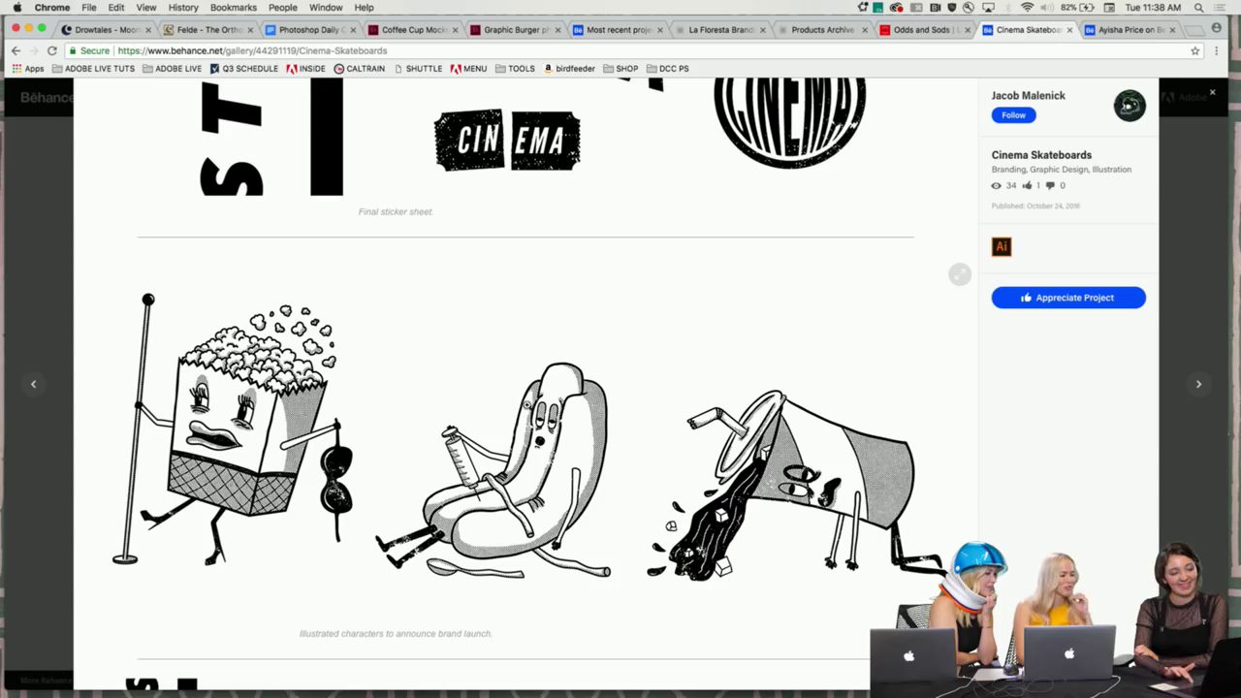
pyautogui.scroll(10, 446, 291)
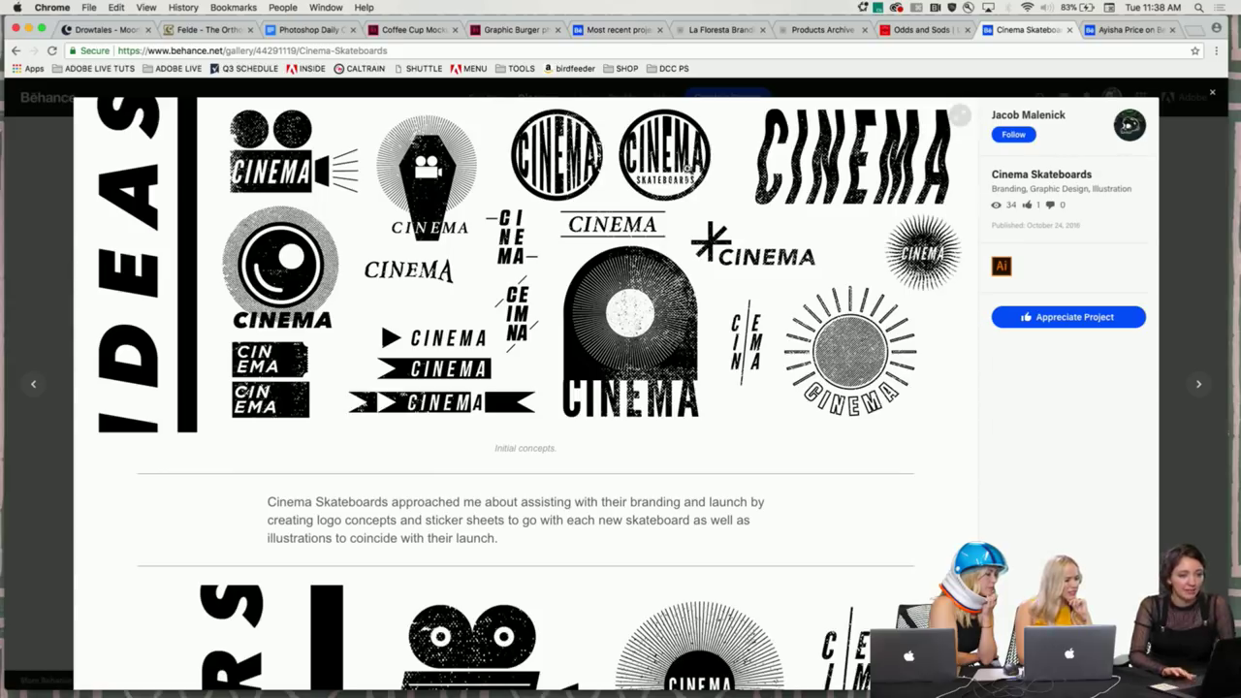
# - Close Cinema Skateboards and take a first look at the Exmag Concert Poster project
pyautogui.click(1210, 94)
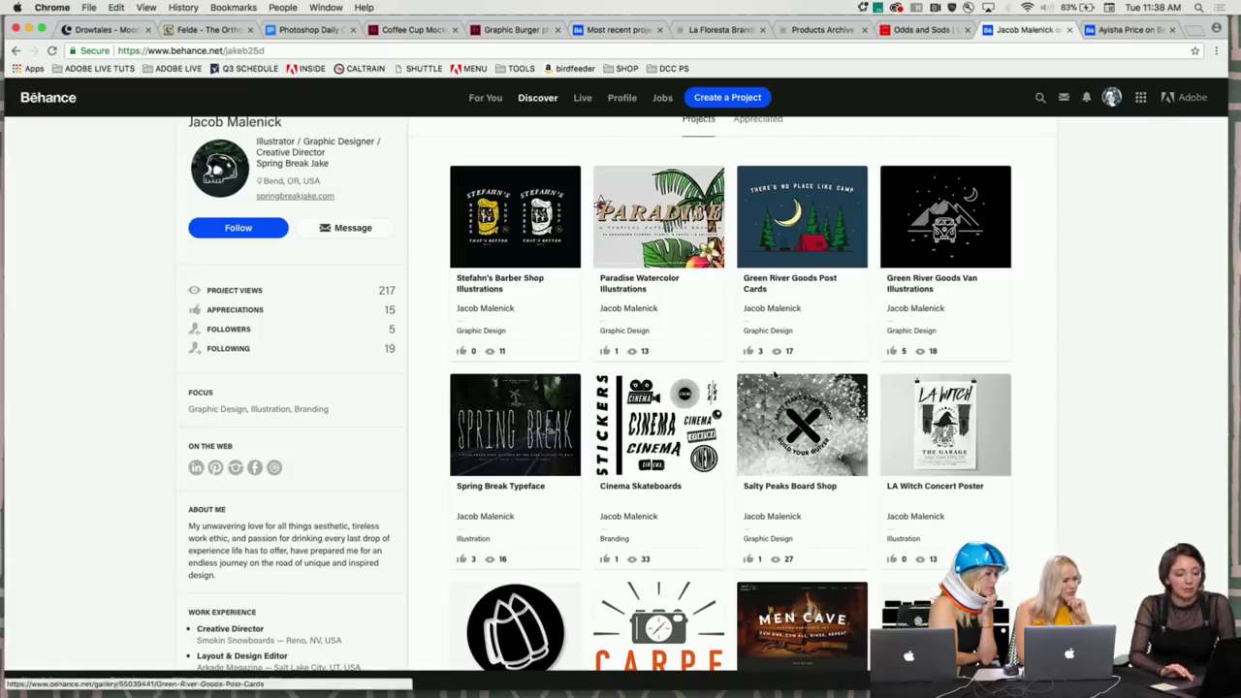
pyautogui.scroll(-5, 774, 374)
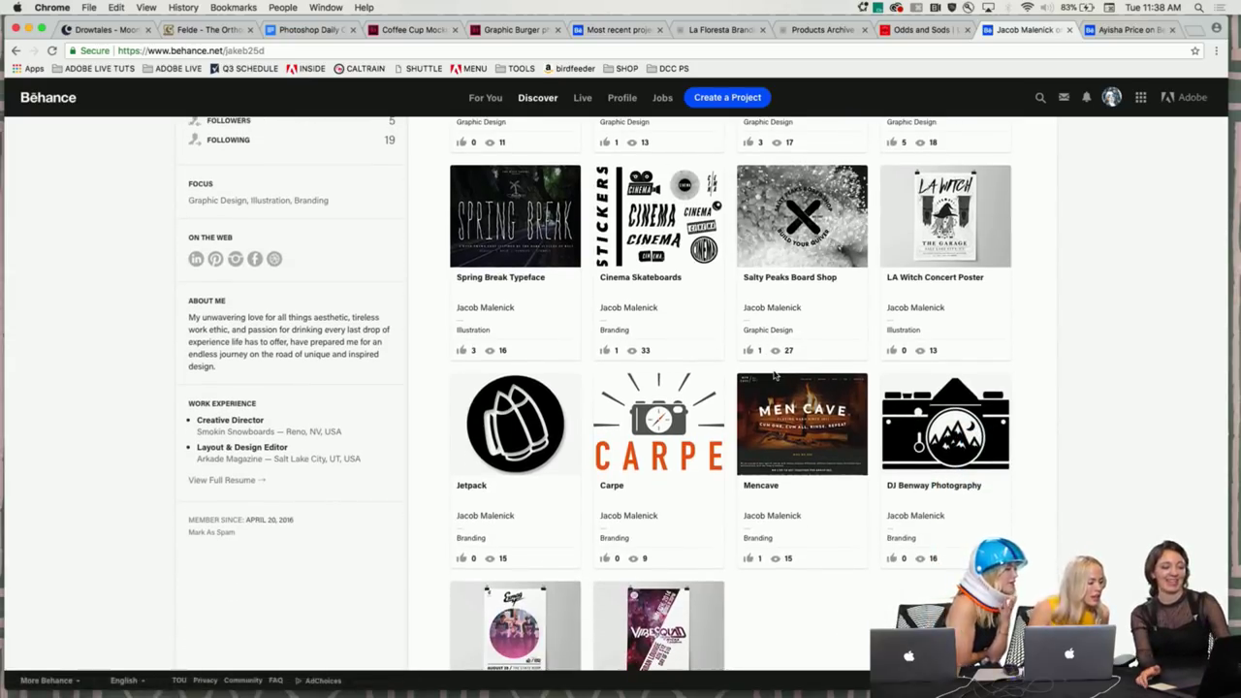
pyautogui.scroll(-3, 774, 374)
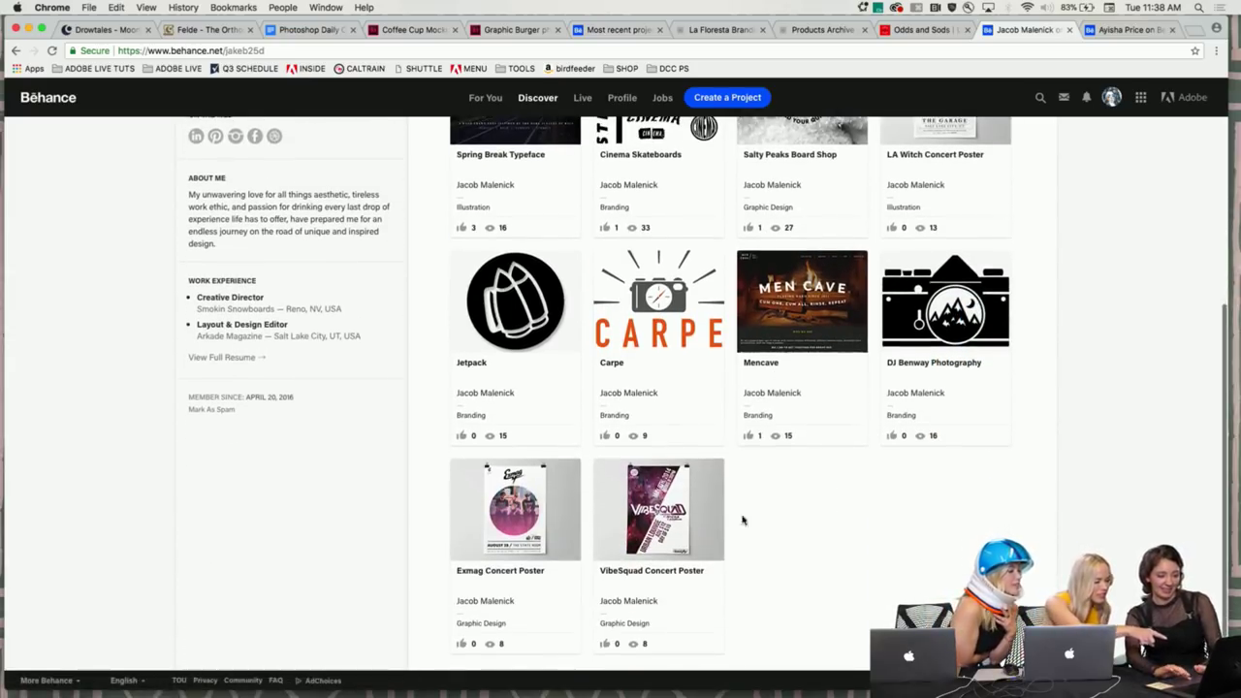
pyautogui.click(498, 522)
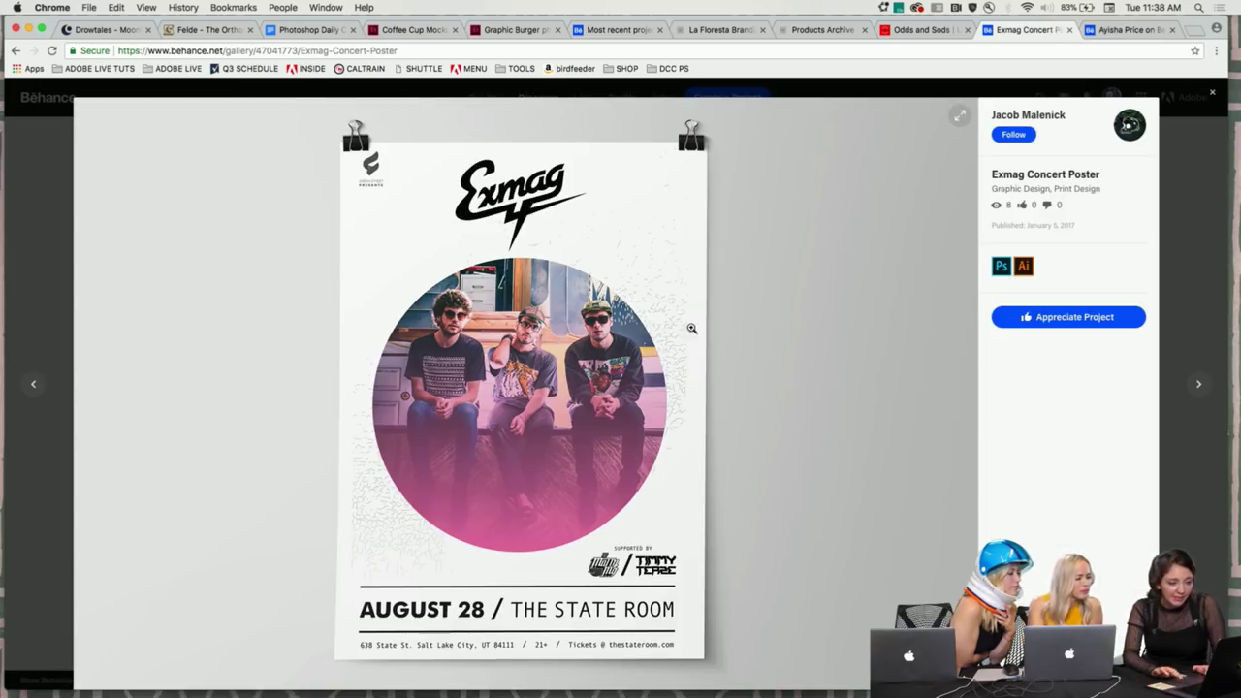
pyautogui.scroll(-1, 229, 425)
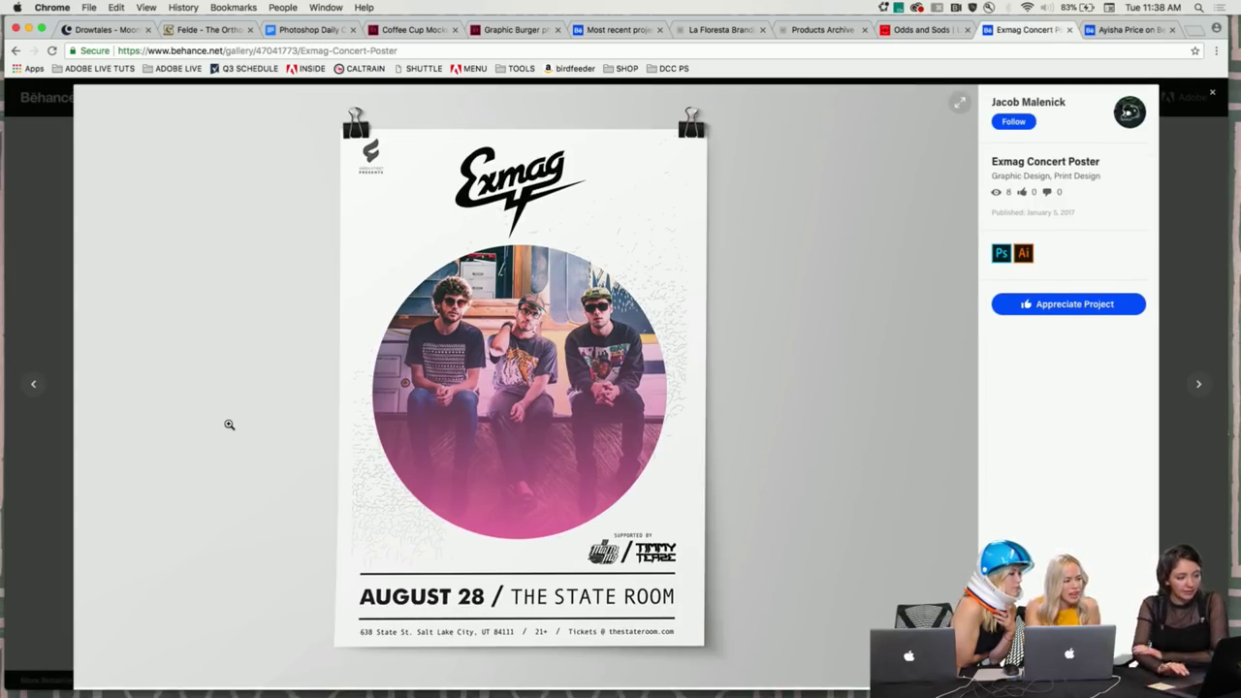
pyautogui.scroll(-2, 219, 371)
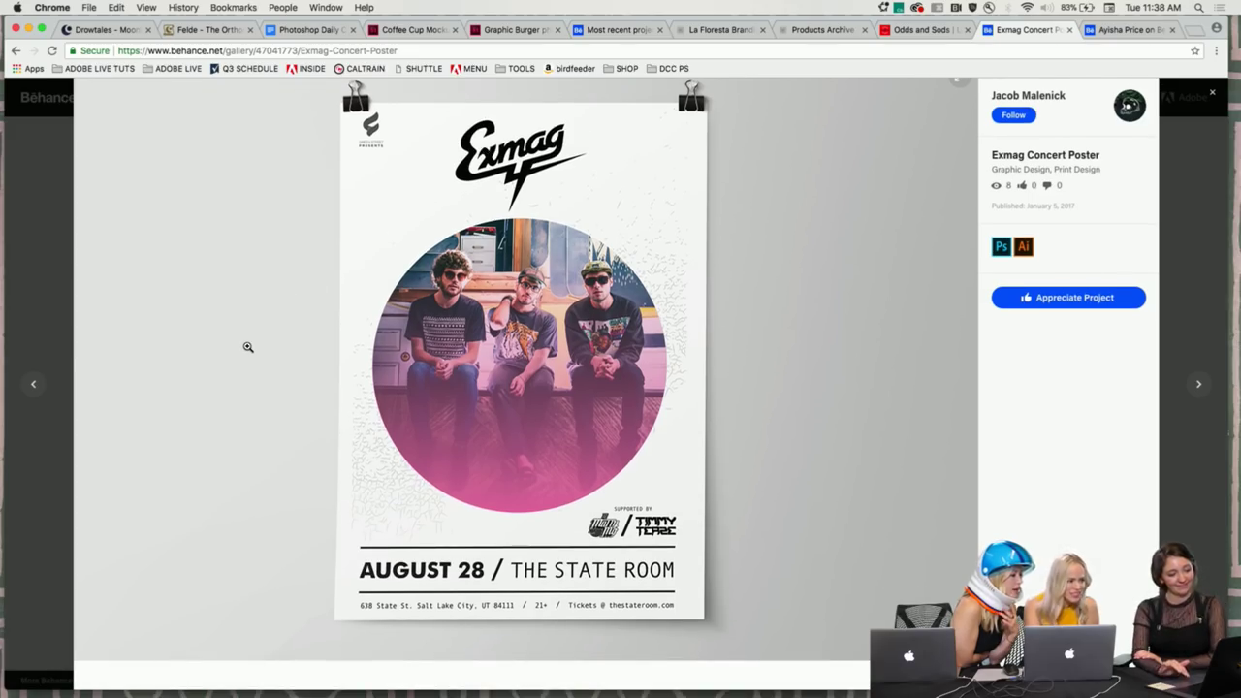
pyautogui.scroll(-5, 249, 346)
pyautogui.scroll(1, 244, 346)
pyautogui.click(30, 302)
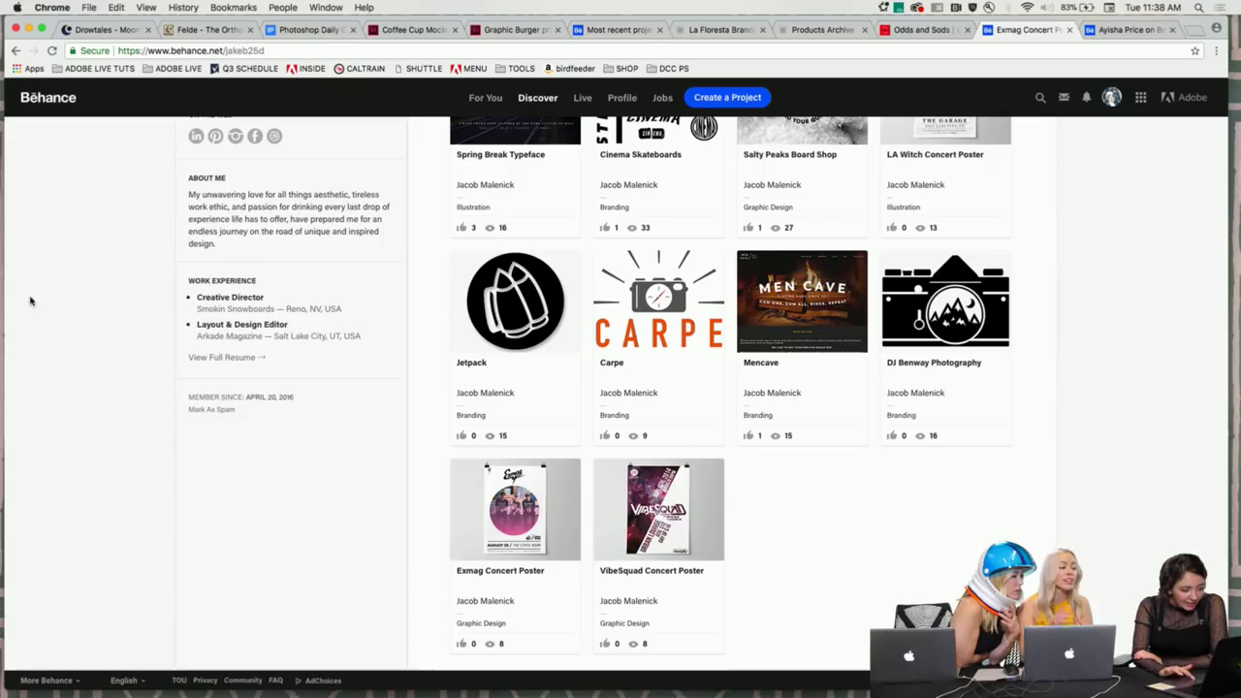
# - Reopen the Exmag Concert Poster, review the poster, and close it back to the profile
pyautogui.click(487, 522)
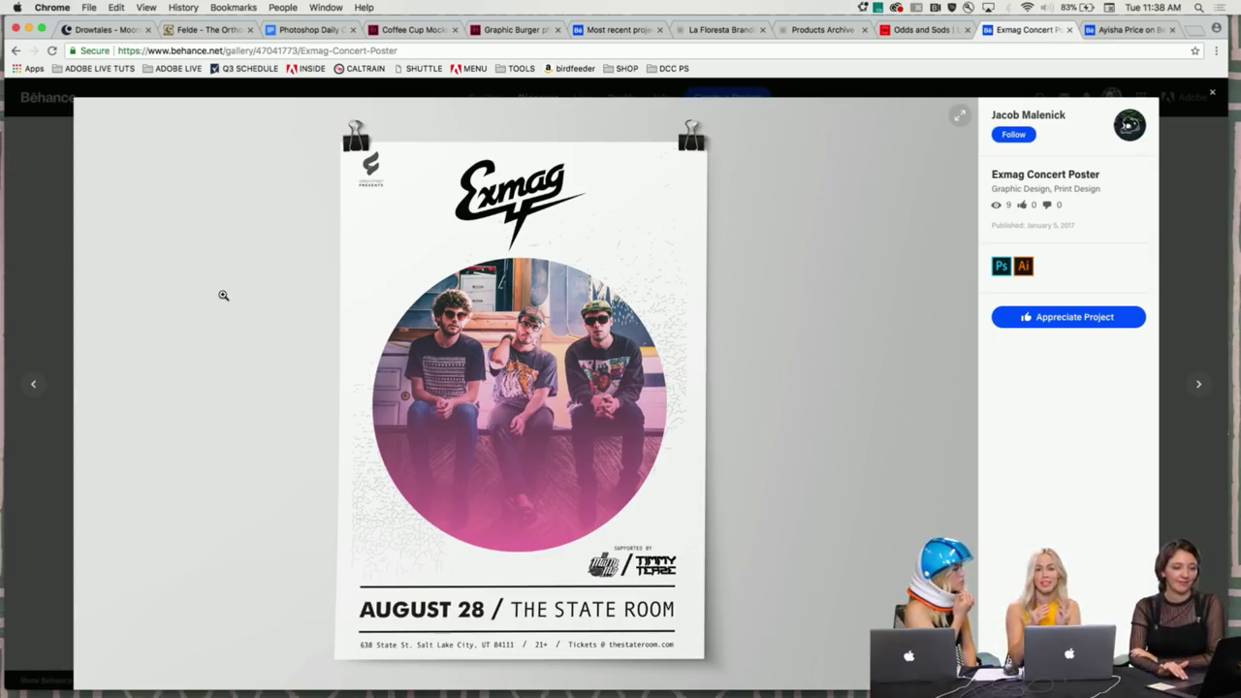
pyautogui.scroll(-2, 223, 295)
pyautogui.scroll(-3, 223, 295)
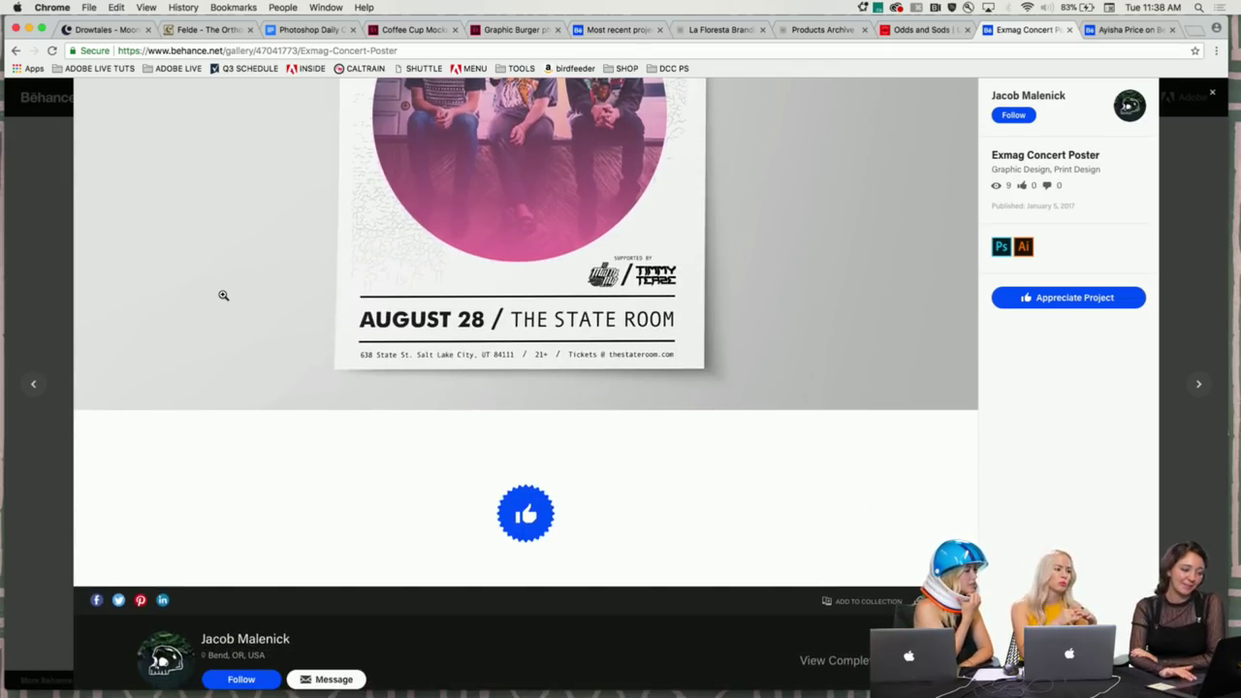
pyautogui.scroll(1, 223, 295)
pyautogui.scroll(5, 223, 294)
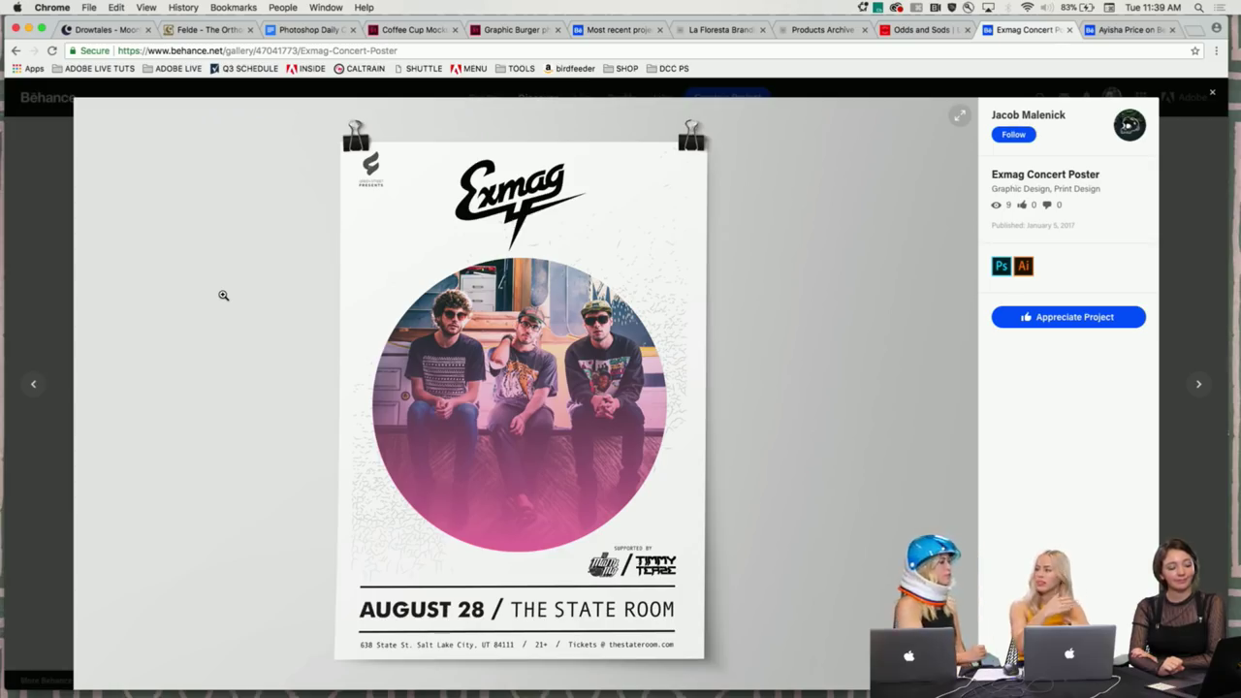
pyautogui.scroll(-2, 223, 295)
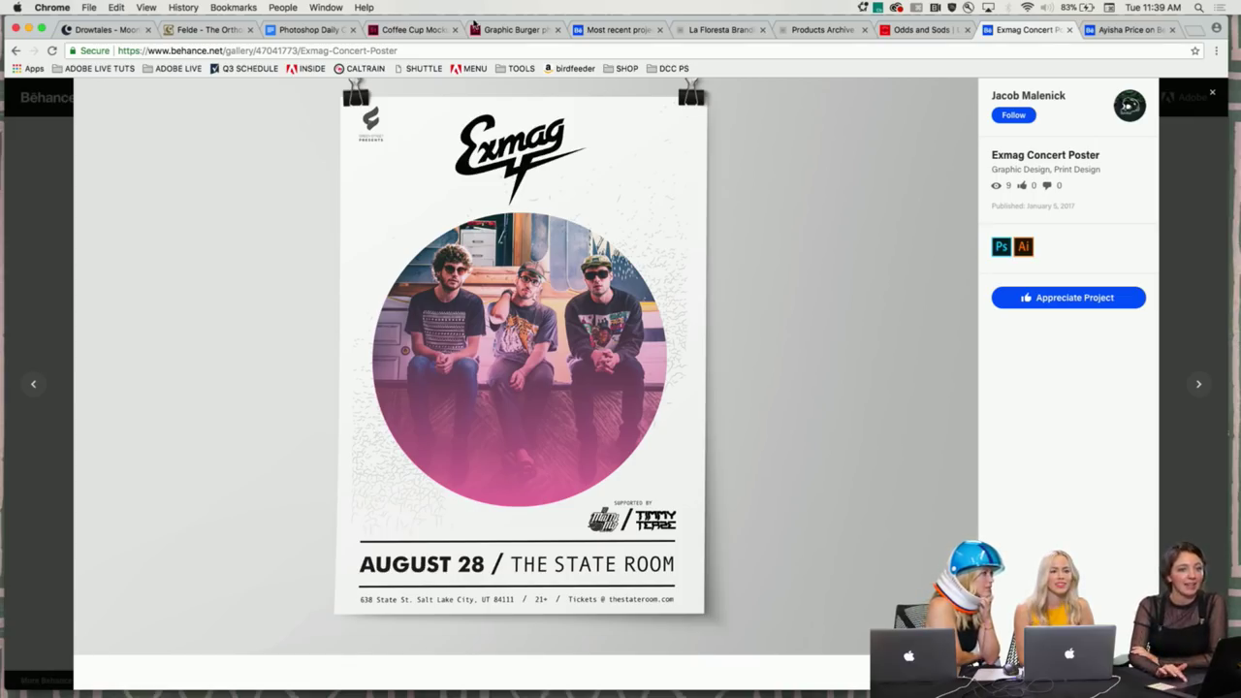
pyautogui.scroll(-1, 194, 335)
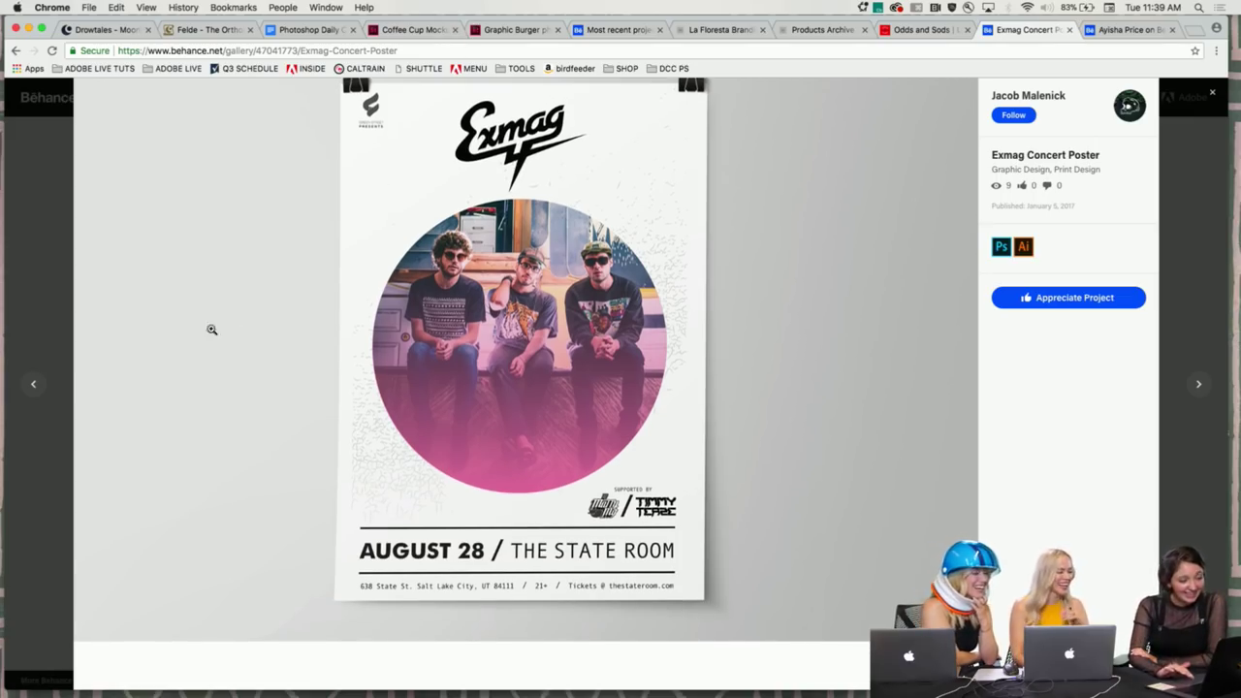
pyautogui.scroll(-2, 271, 357)
pyautogui.scroll(2, 277, 330)
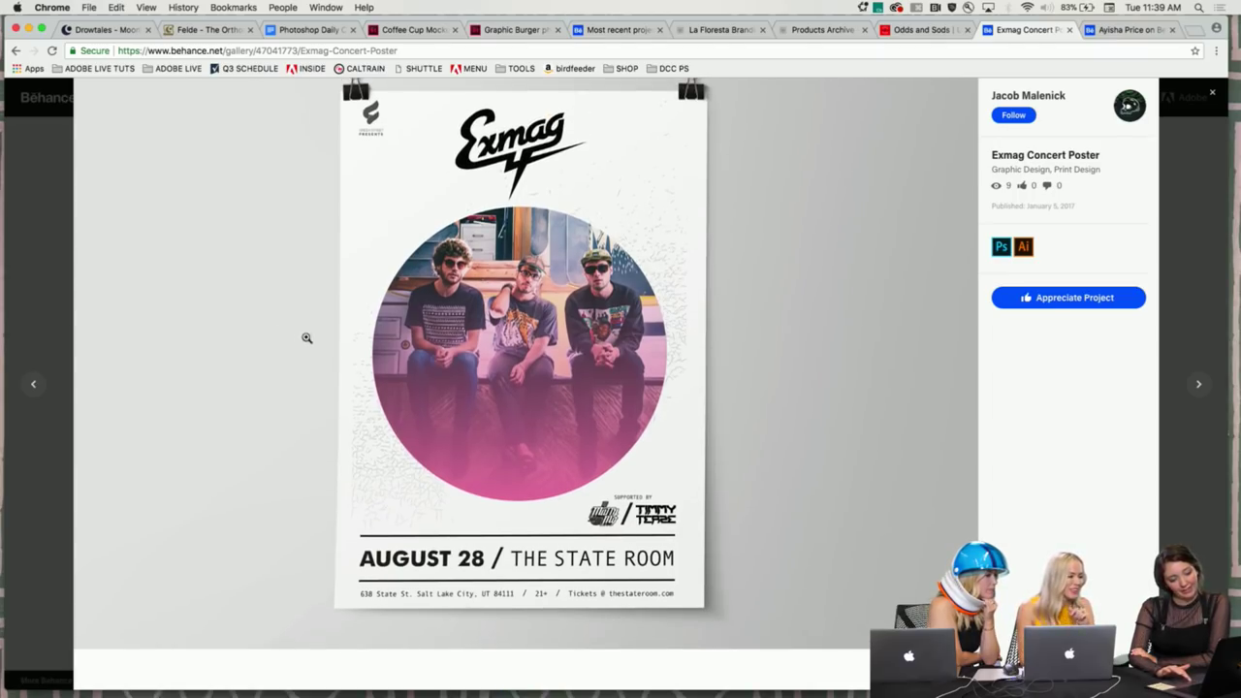
pyautogui.click(48, 254)
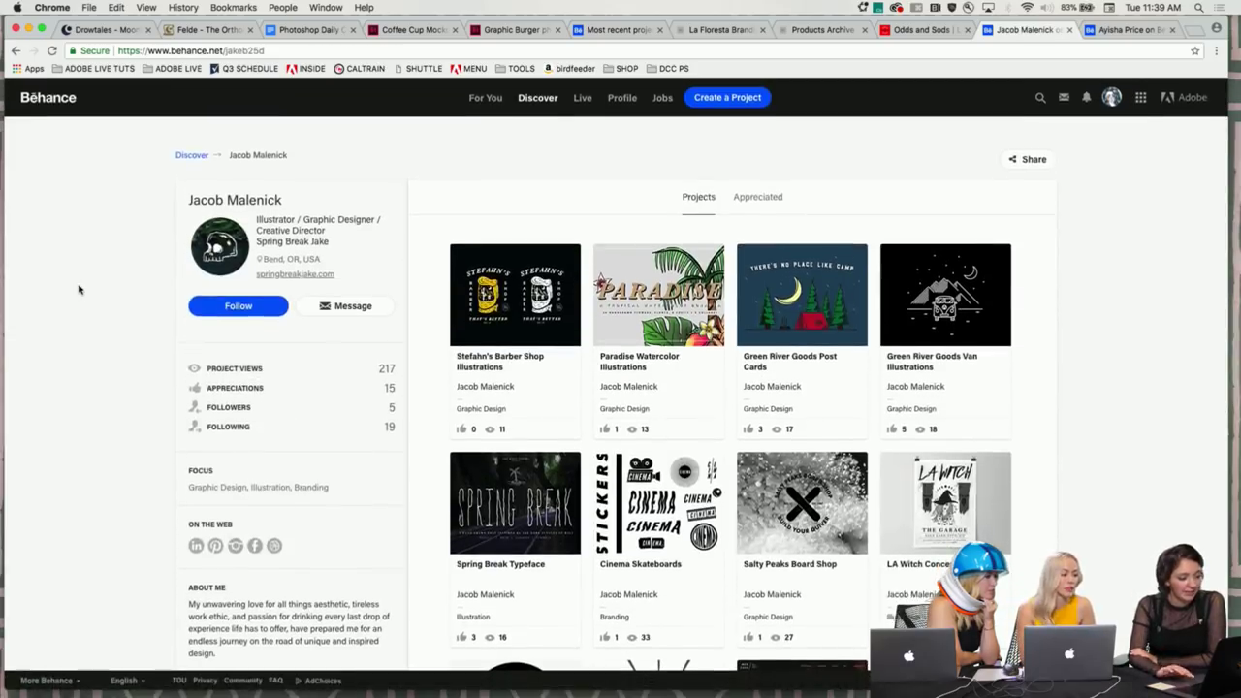
pyautogui.click(223, 316)
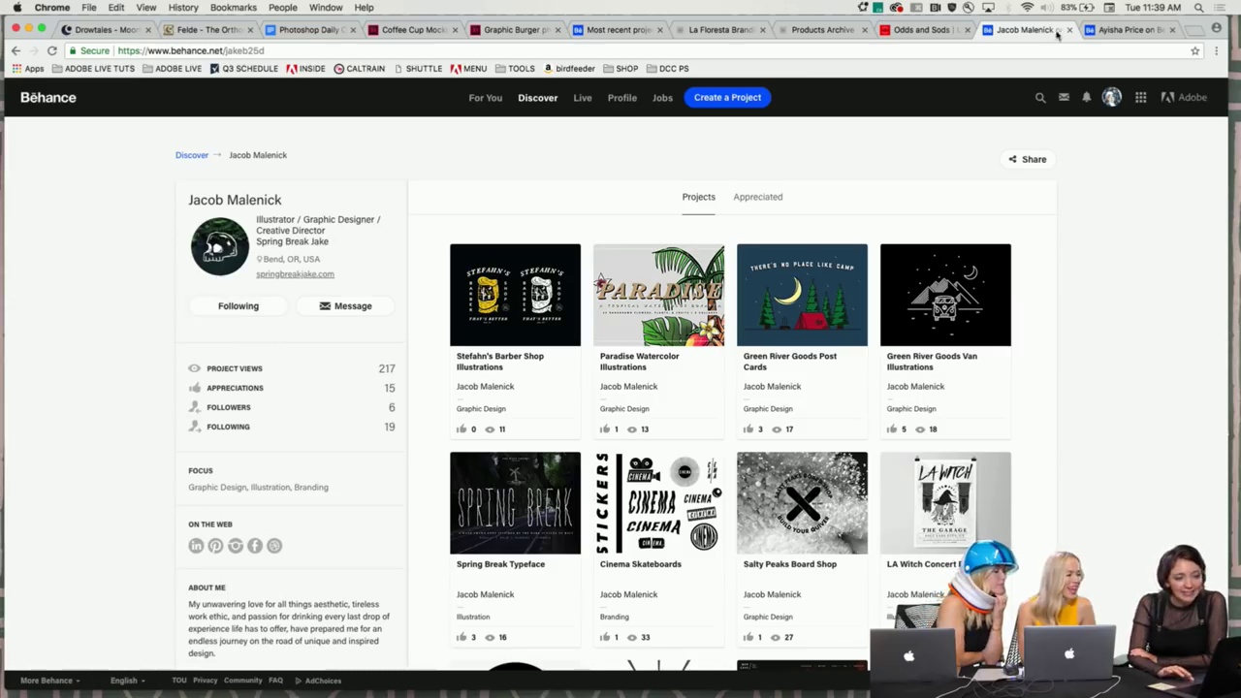
pyautogui.click(1115, 32)
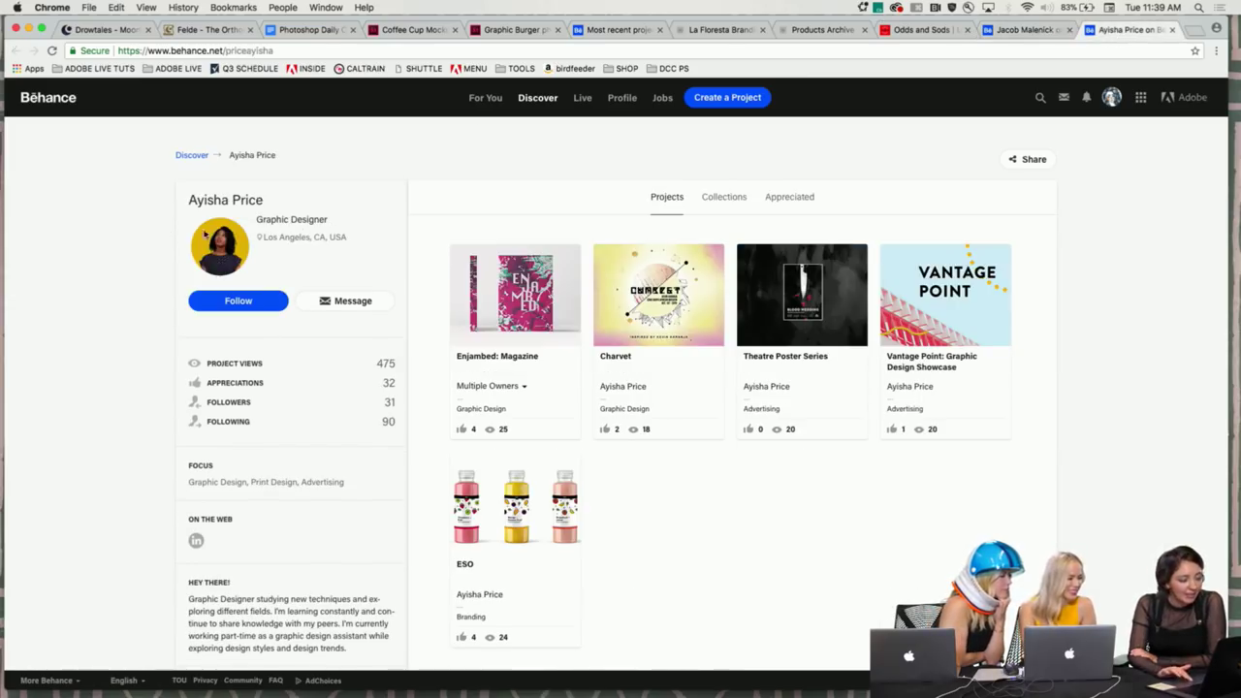
pyautogui.scroll(-3, 96, 311)
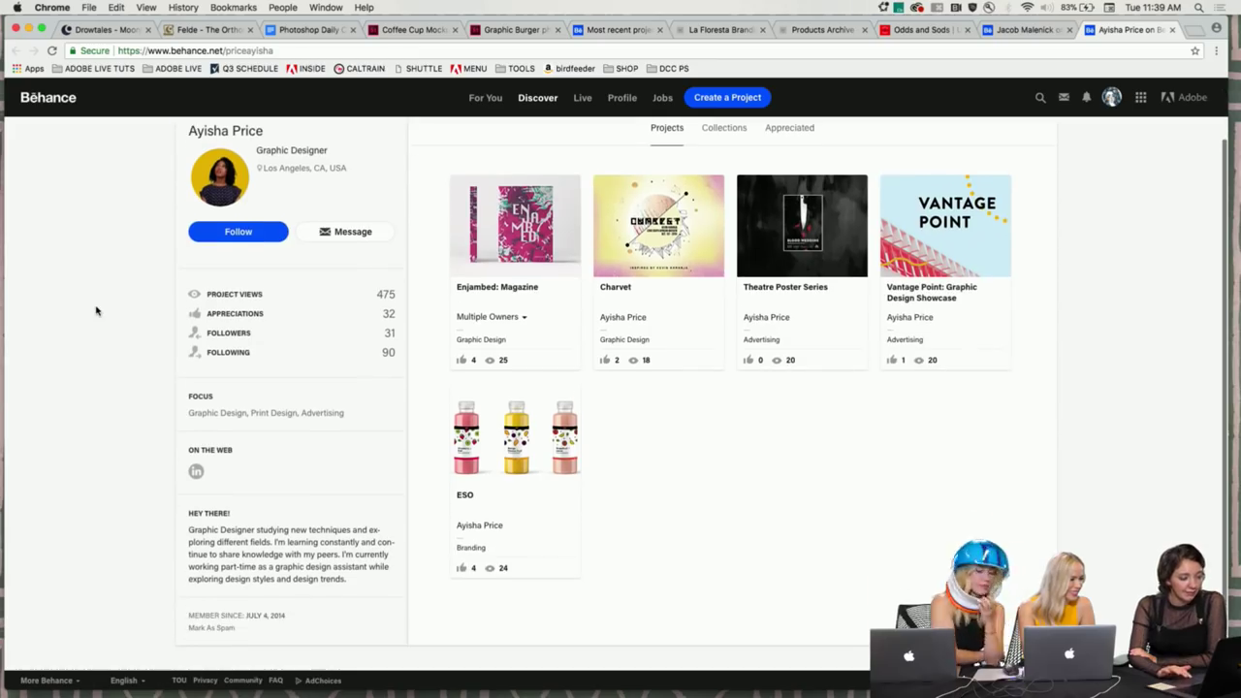
pyautogui.scroll(-1, 179, 407)
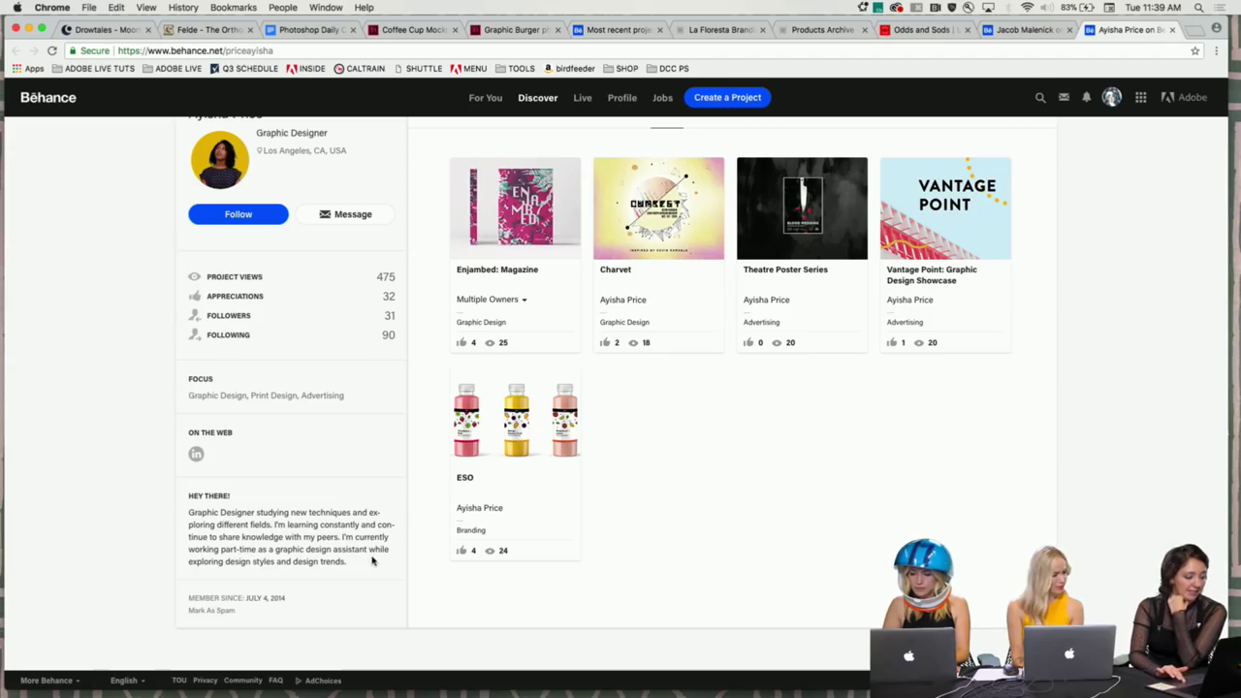
pyautogui.scroll(1, 242, 548)
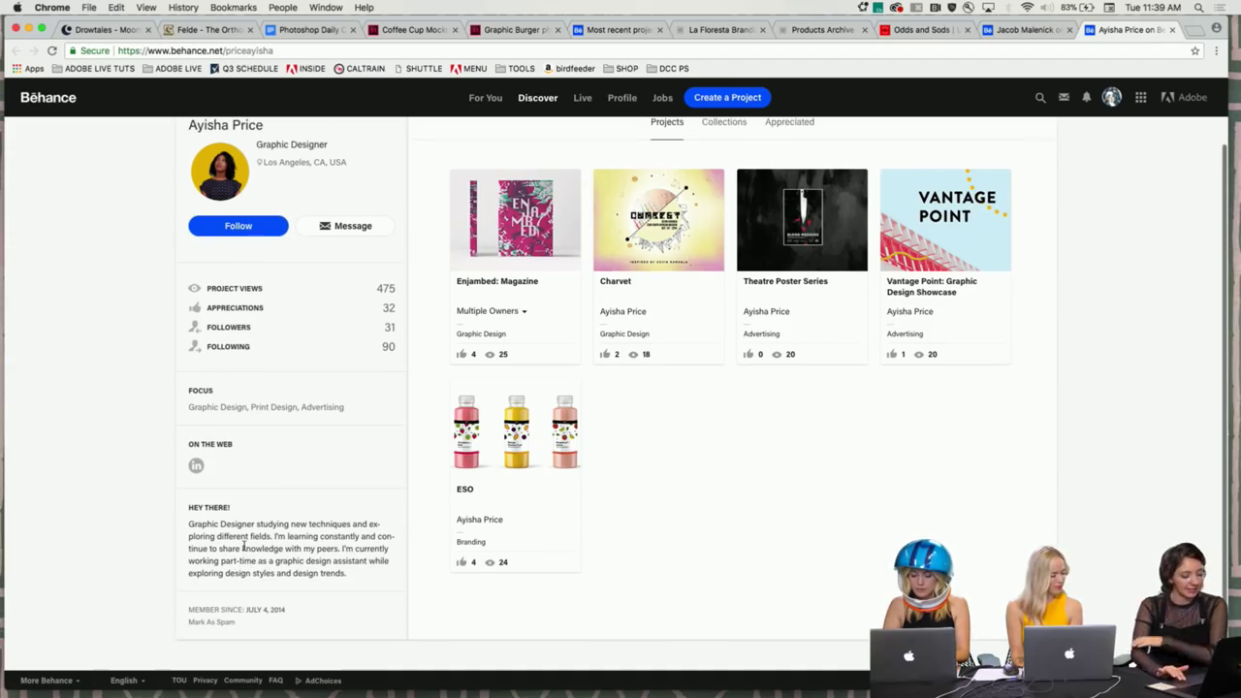
pyautogui.scroll(3, 132, 446)
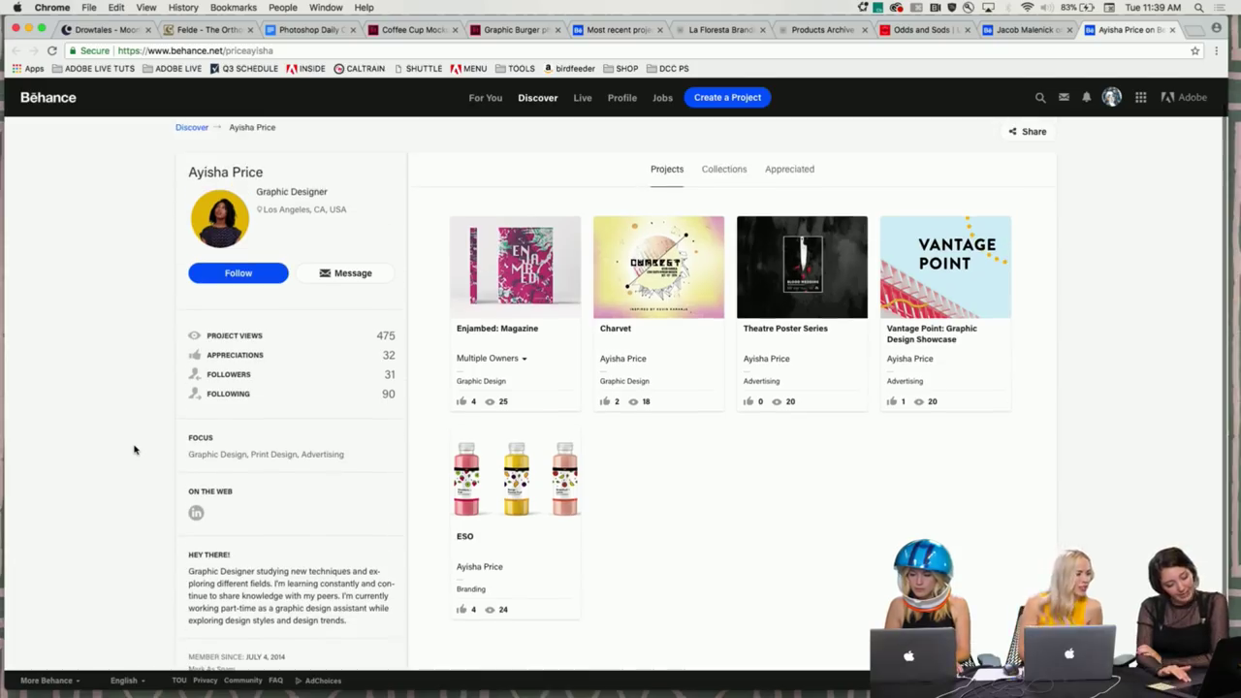
pyautogui.scroll(2, 133, 446)
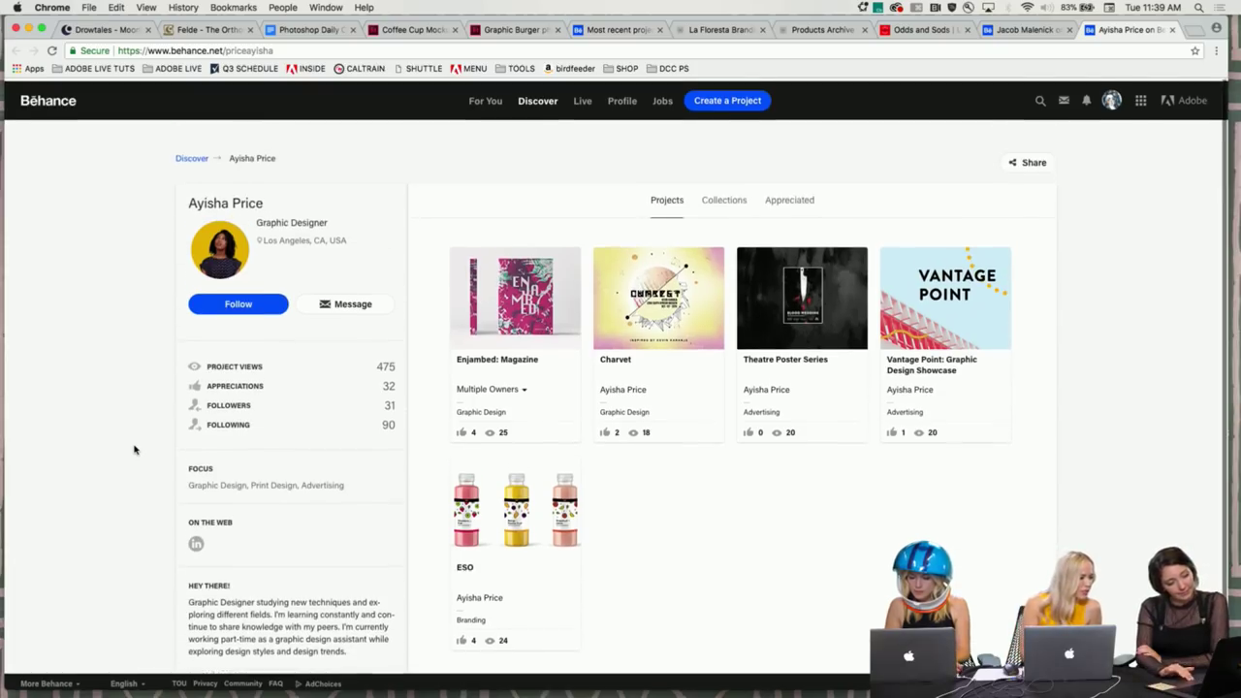
# - Open the Enjambed: Magazine project and read its description
pyautogui.click(492, 289)
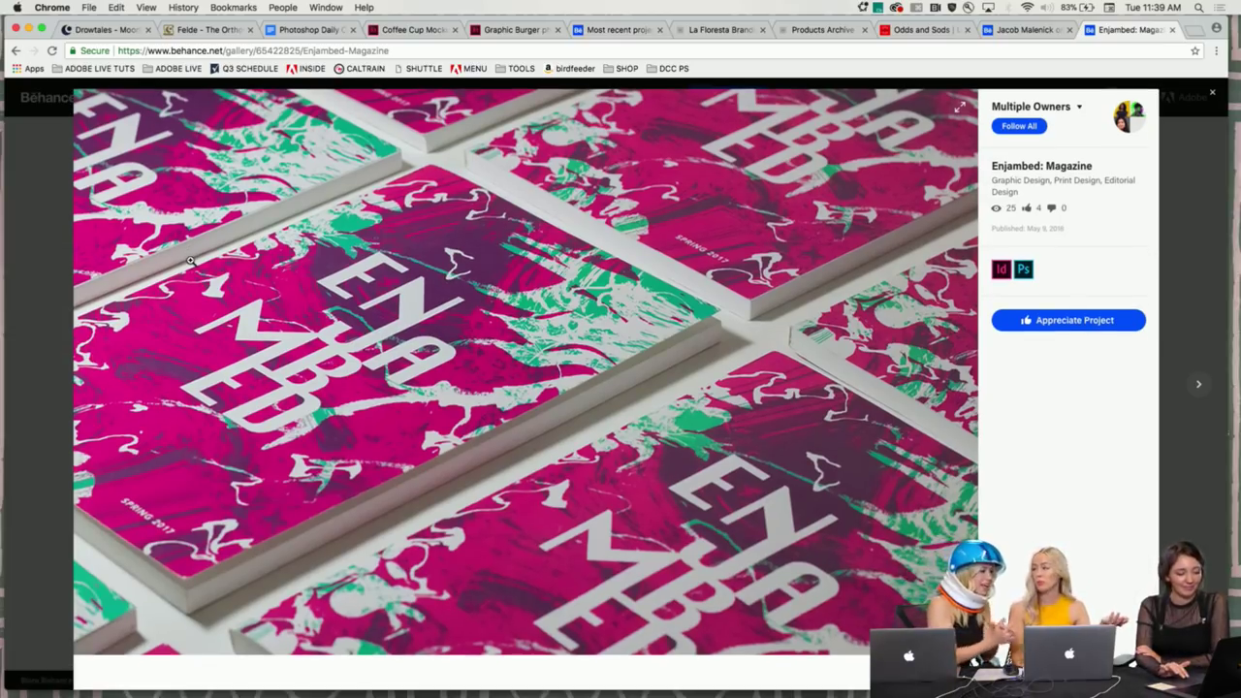
pyautogui.press('XF86MonBrightnessUp')
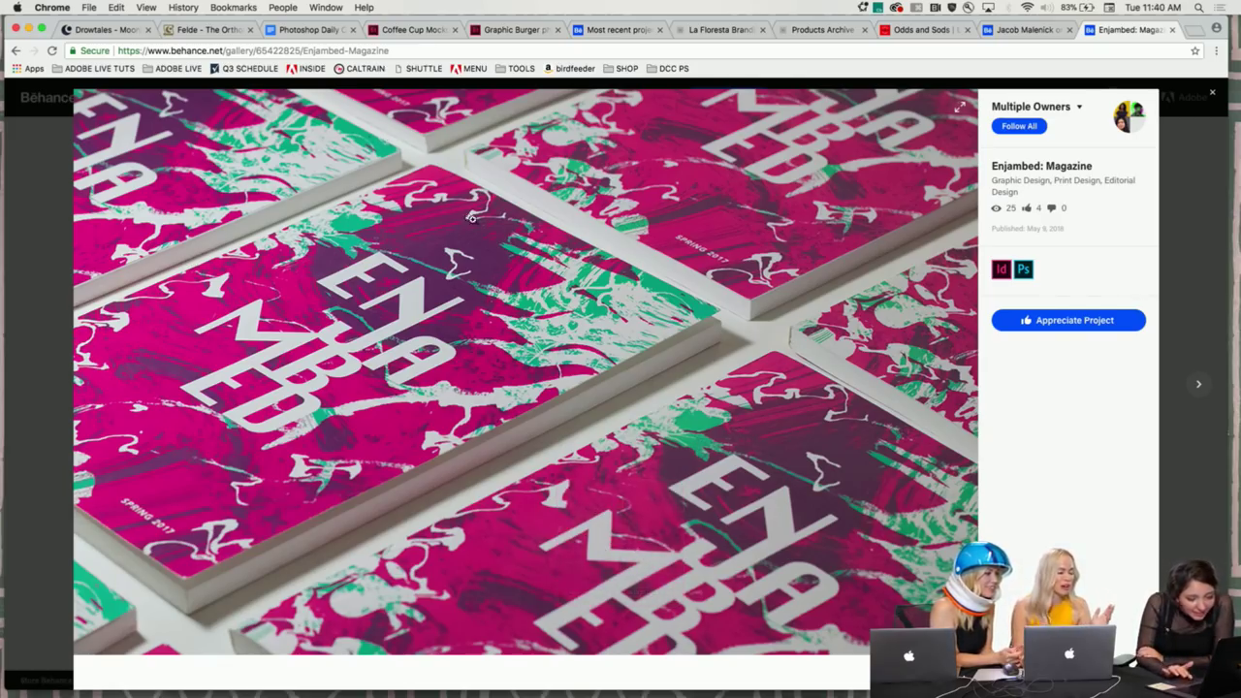
pyautogui.scroll(-5, 536, 286)
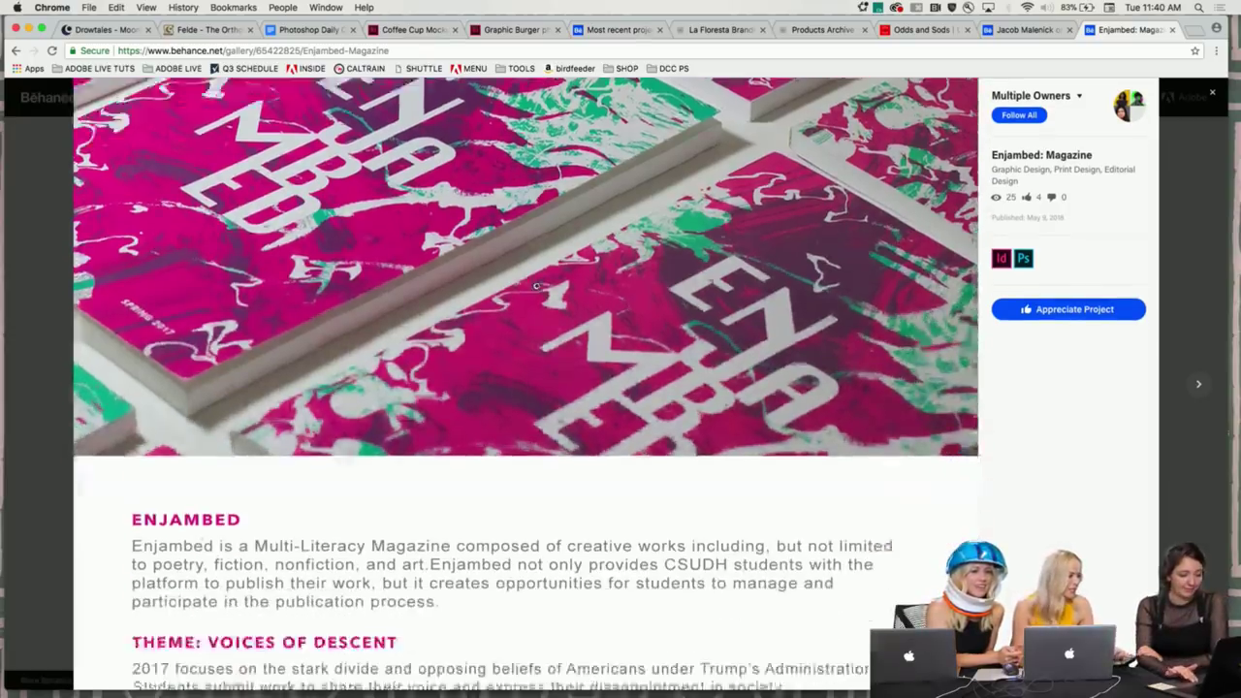
pyautogui.scroll(-3, 536, 286)
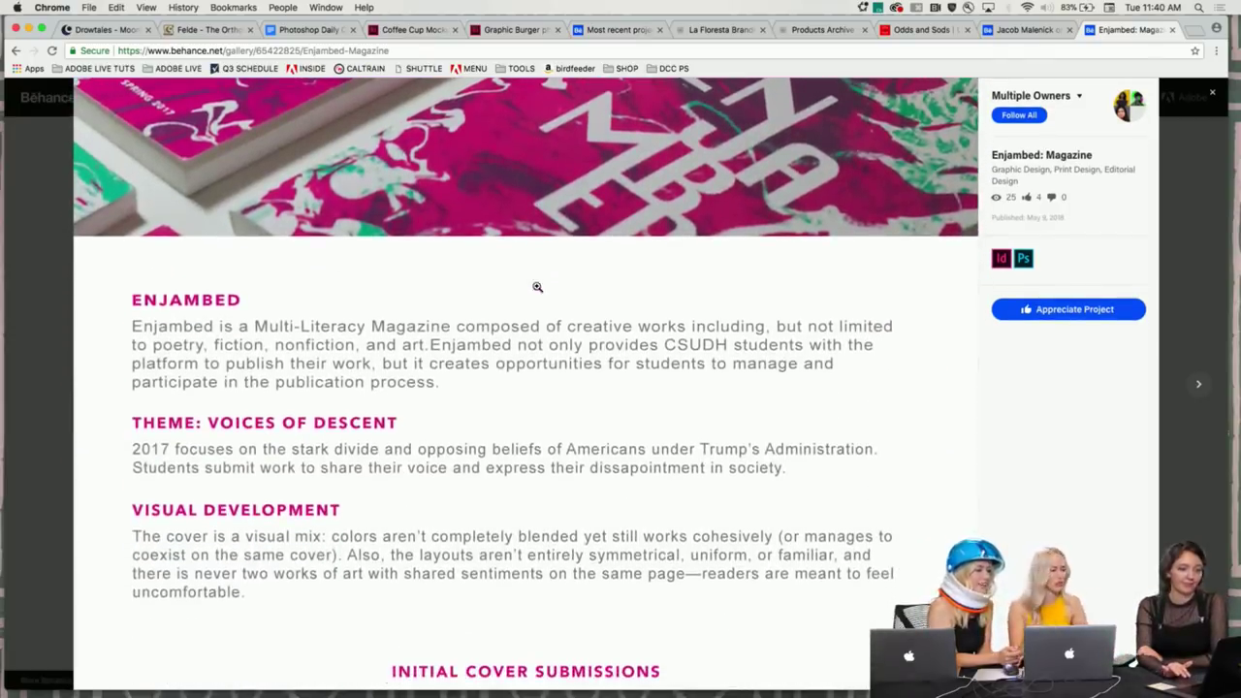
# - Scroll through the initial cover submissions and selected cover designs to the printed magazine mockup
pyautogui.scroll(-3, 273, 324)
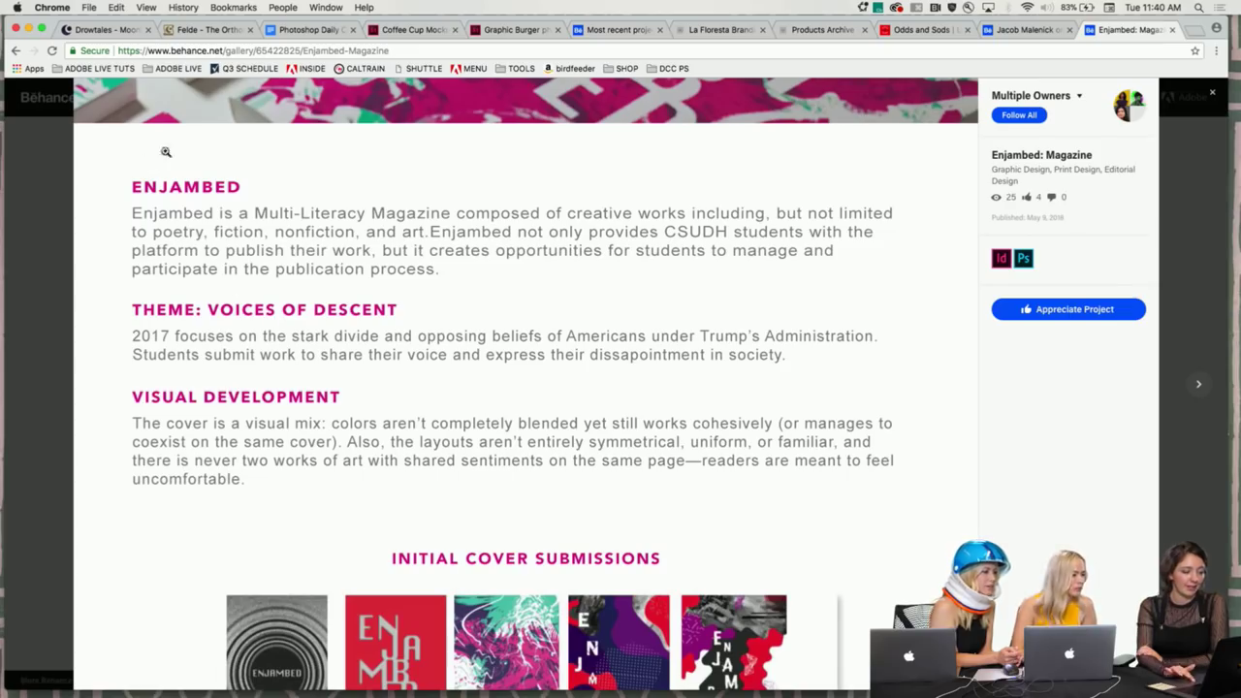
pyautogui.scroll(-2, 465, 366)
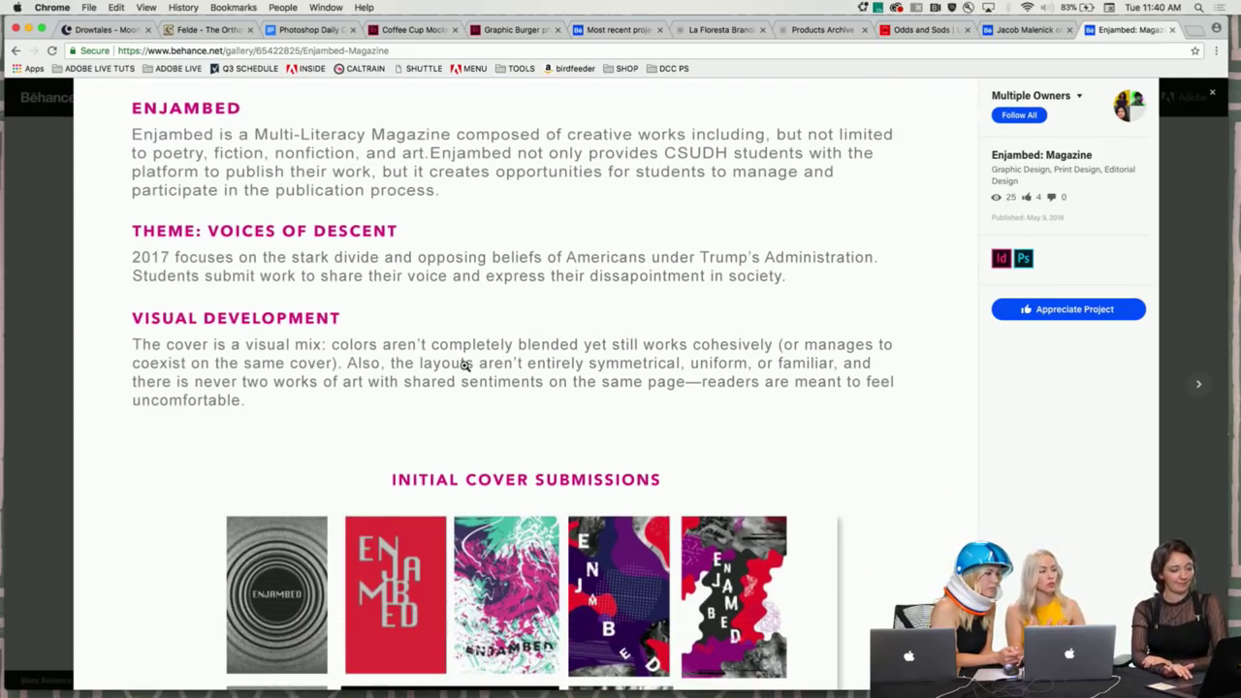
pyautogui.scroll(-5, 466, 366)
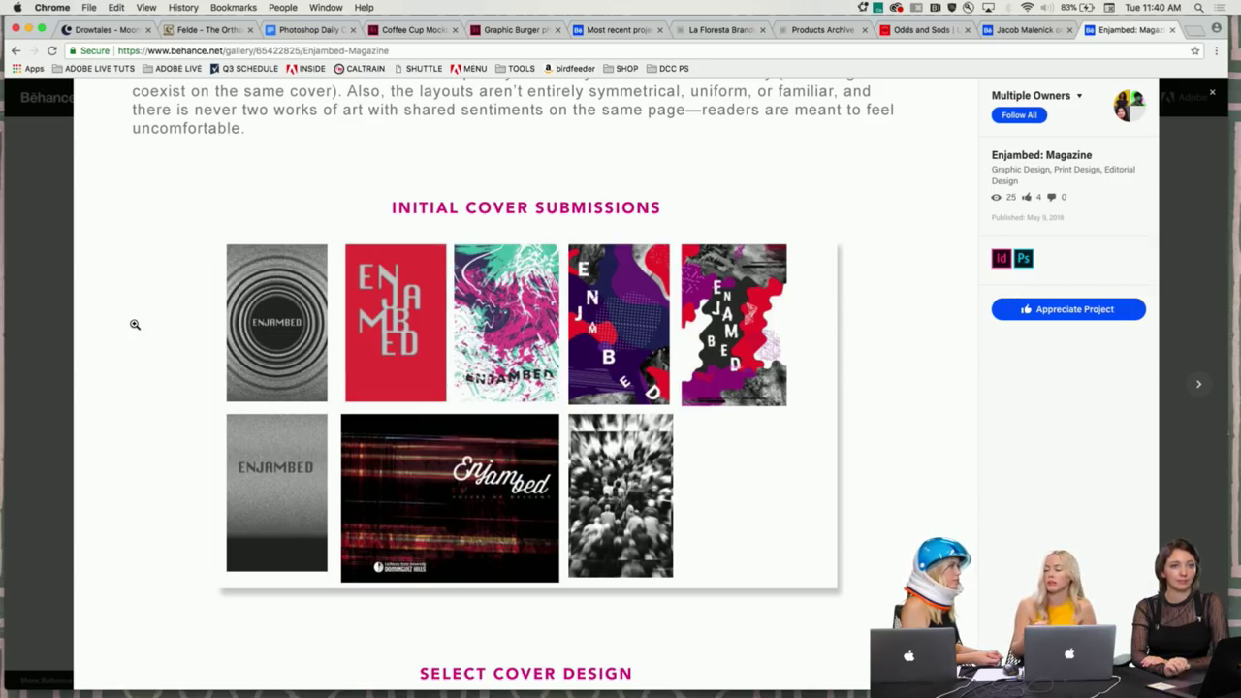
pyautogui.scroll(-2, 134, 324)
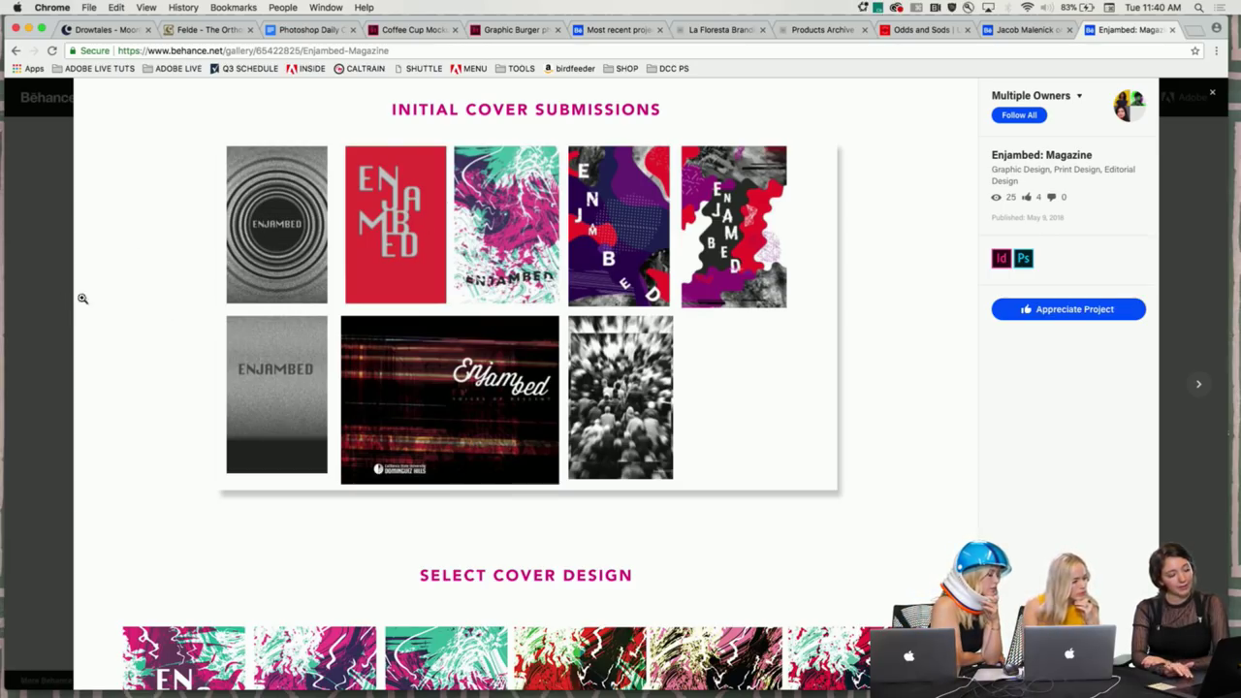
pyautogui.scroll(-5, 184, 330)
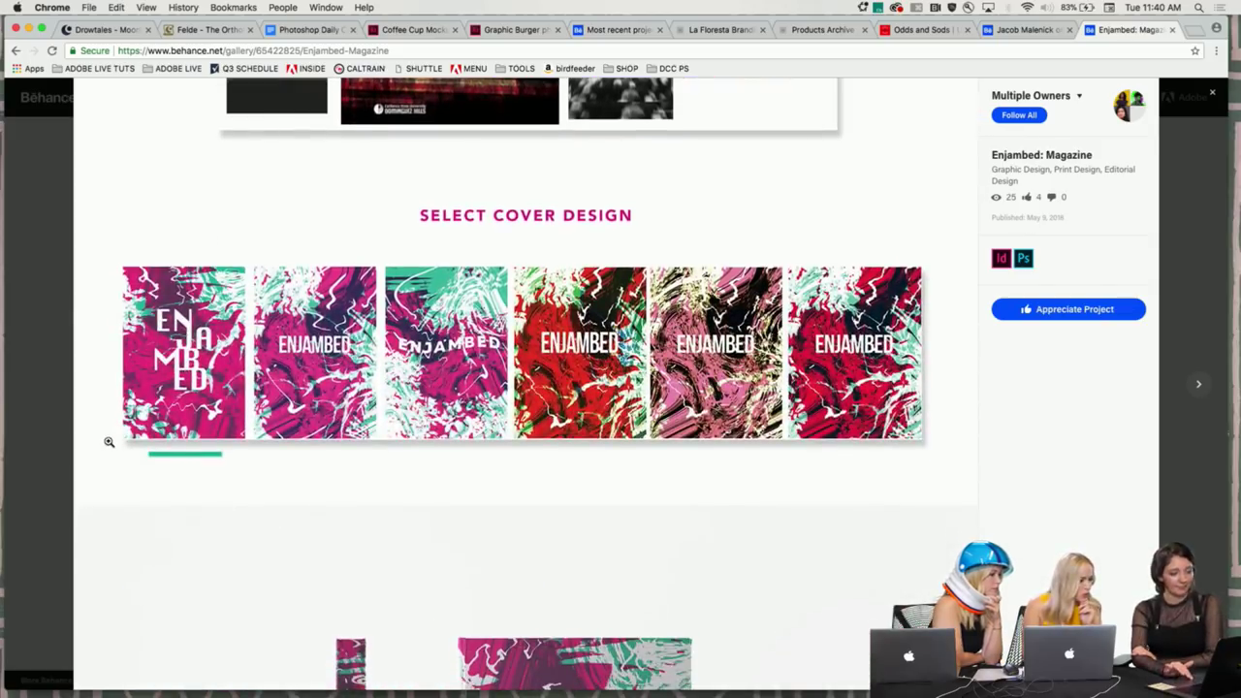
pyautogui.scroll(-1, 111, 437)
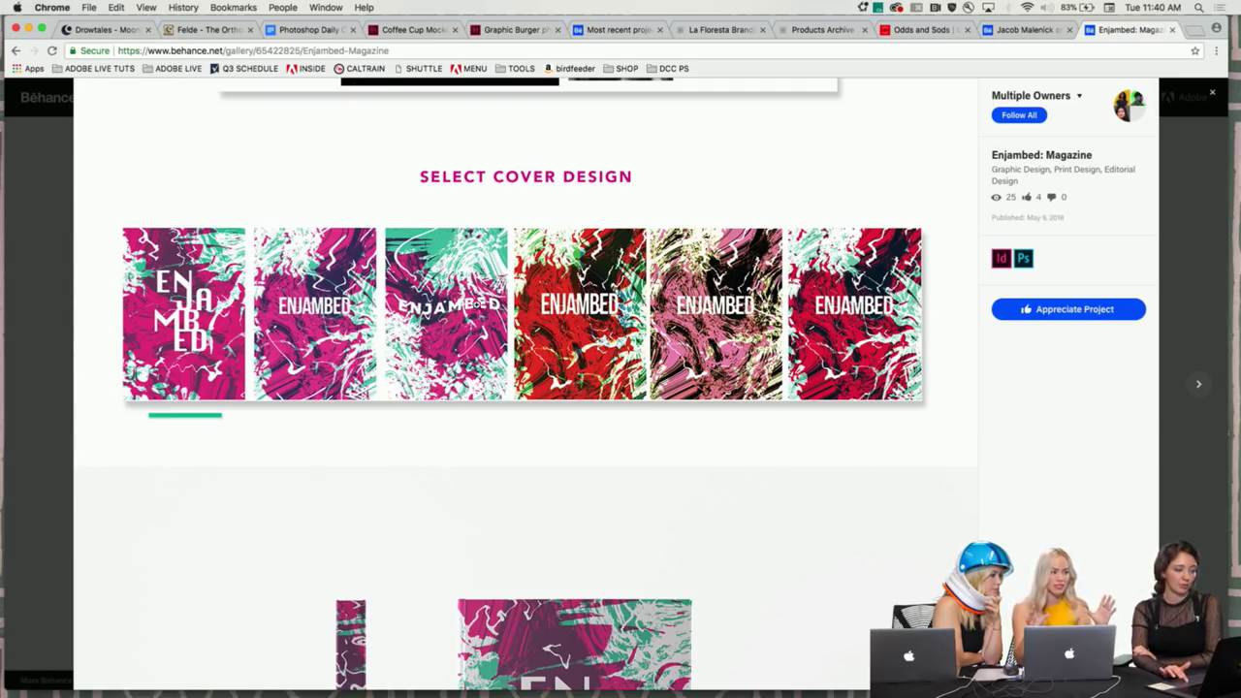
pyautogui.scroll(-1, 106, 427)
# - Scroll to the LAYOUTS spreads INHOSPITALITY, EXTINGUISHED FLAME and LAYOVER, up to IS THE SUN SHINING
pyautogui.scroll(-5, 105, 427)
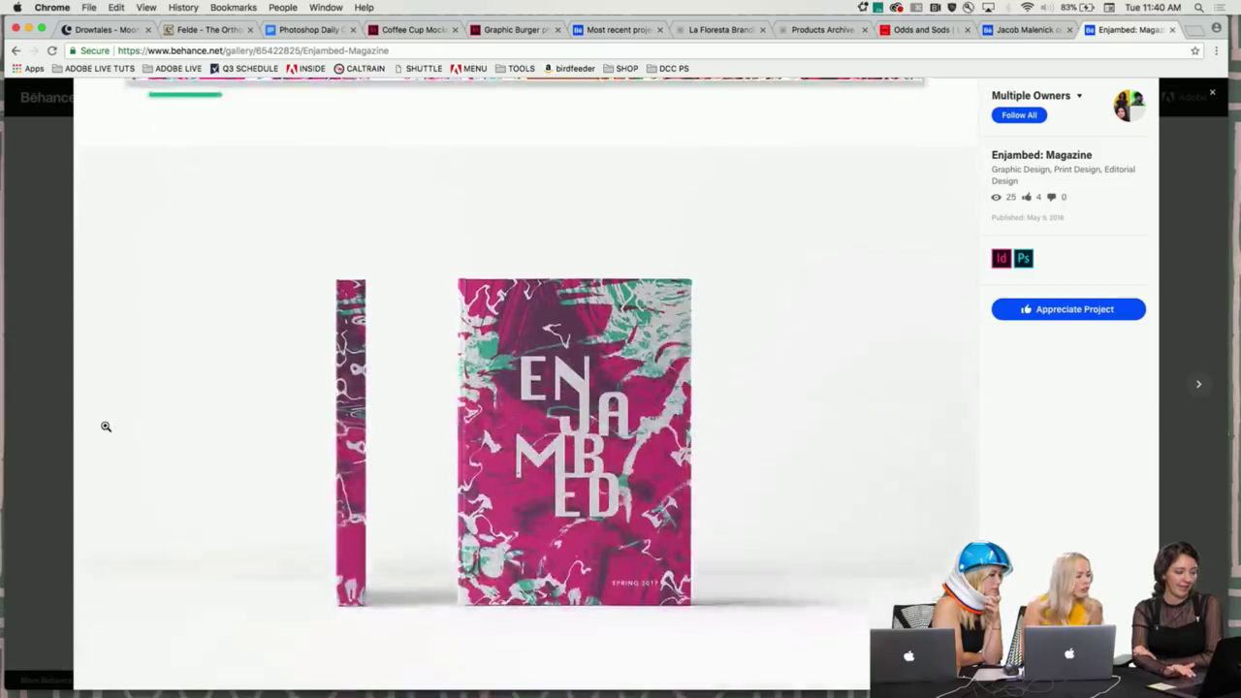
pyautogui.scroll(-7, 106, 427)
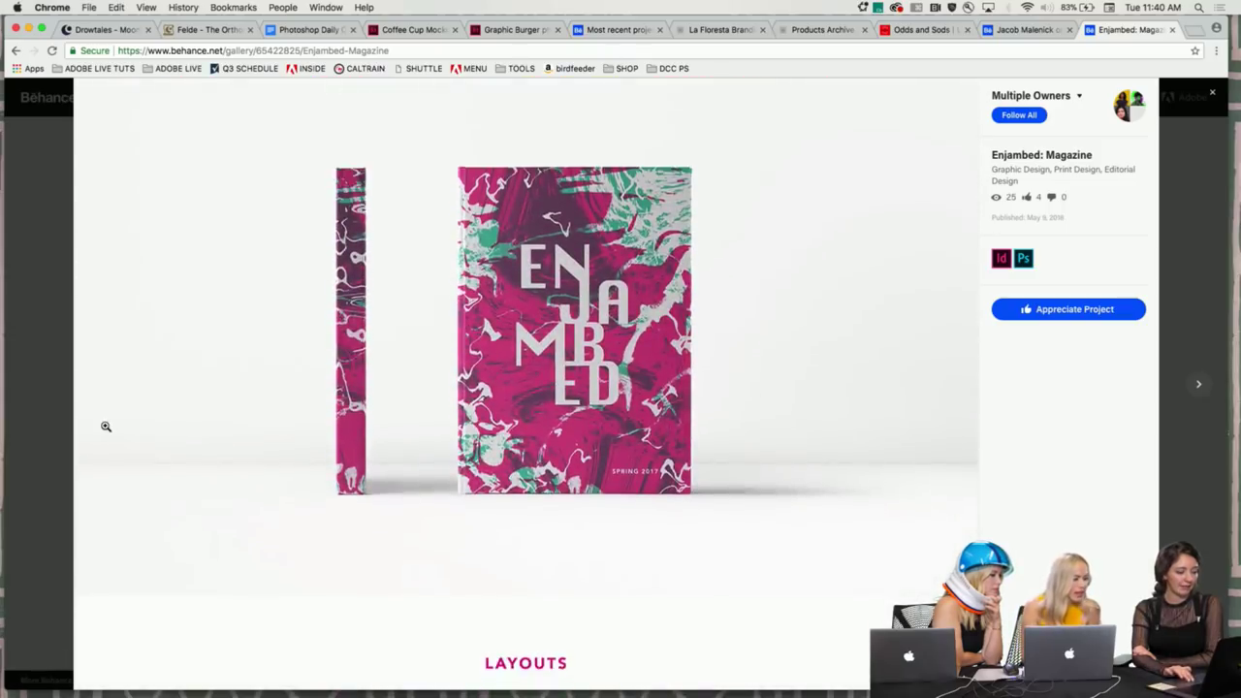
pyautogui.scroll(-2, 106, 427)
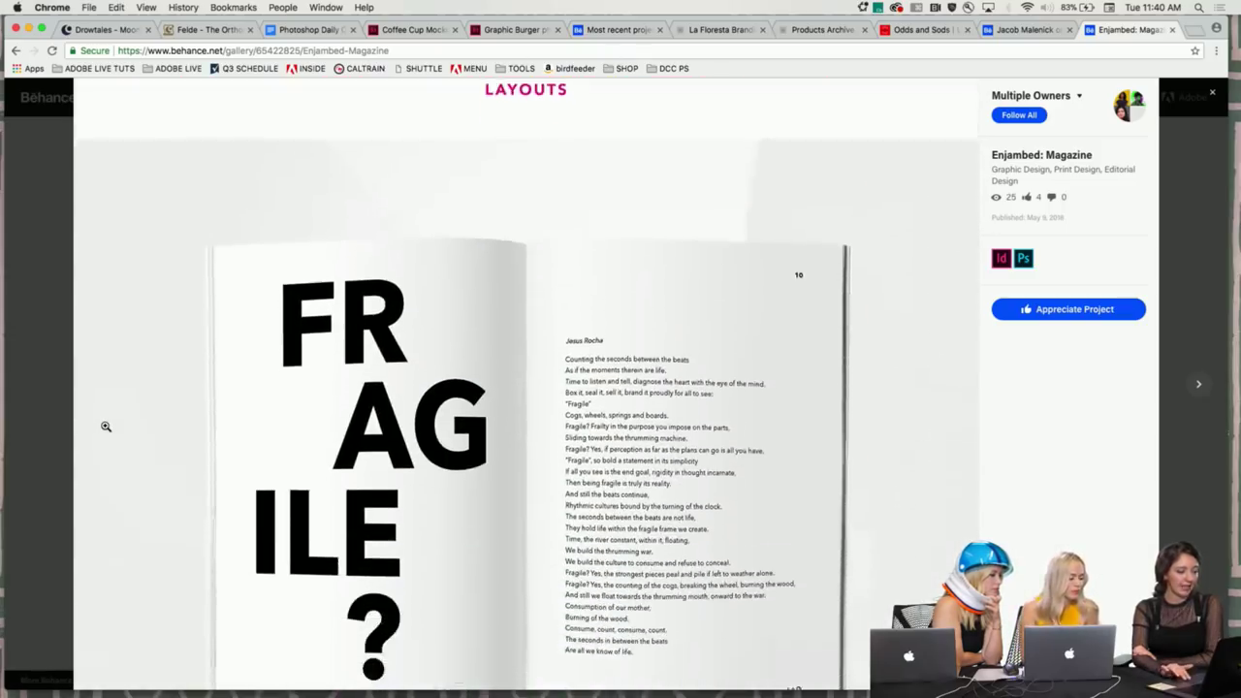
pyautogui.scroll(-1, 135, 337)
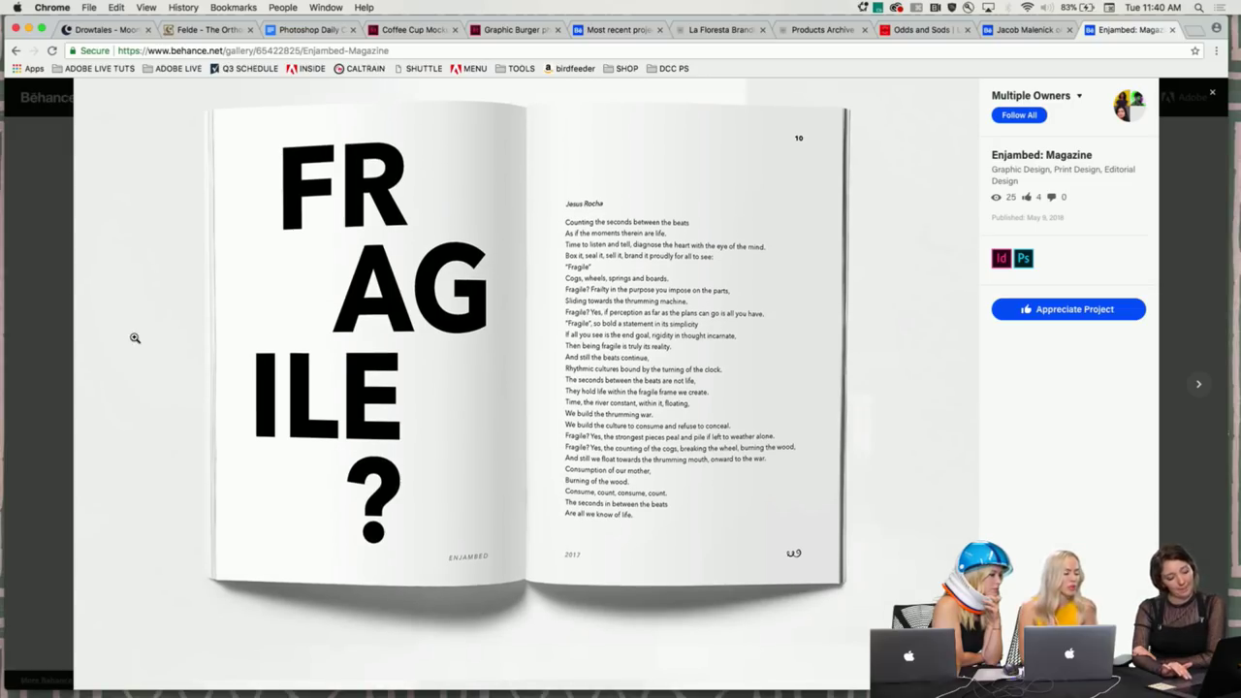
pyautogui.scroll(-6, 134, 337)
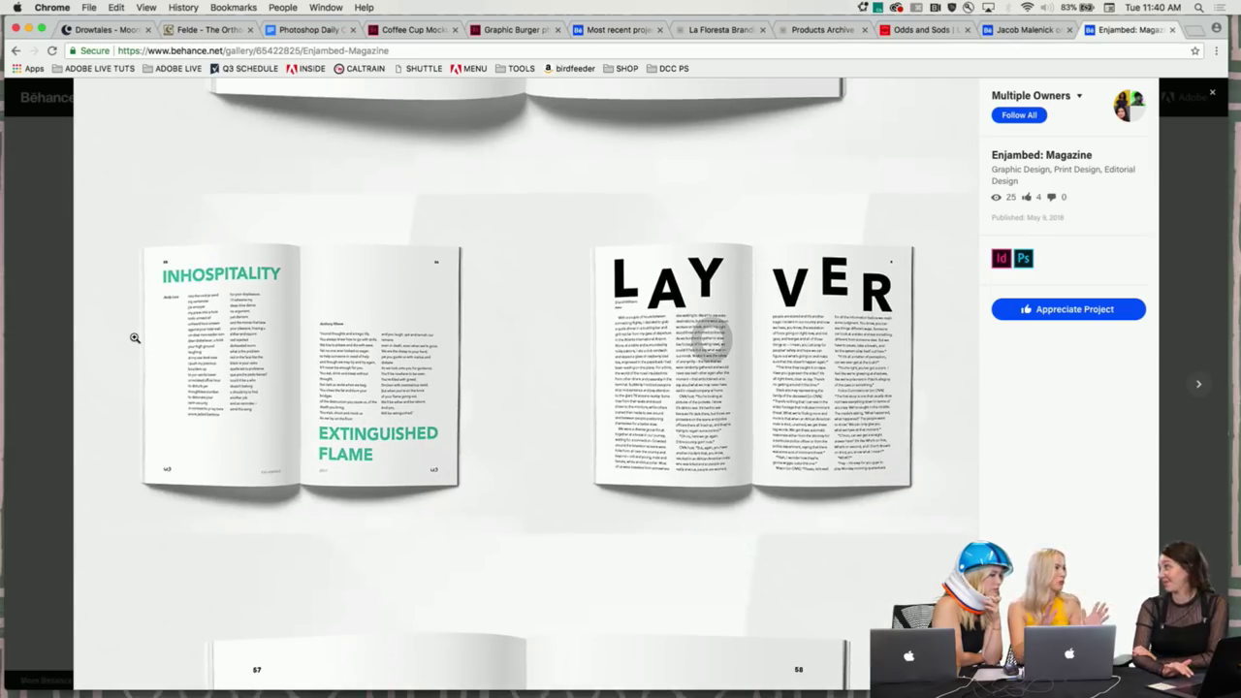
pyautogui.scroll(-1, 135, 338)
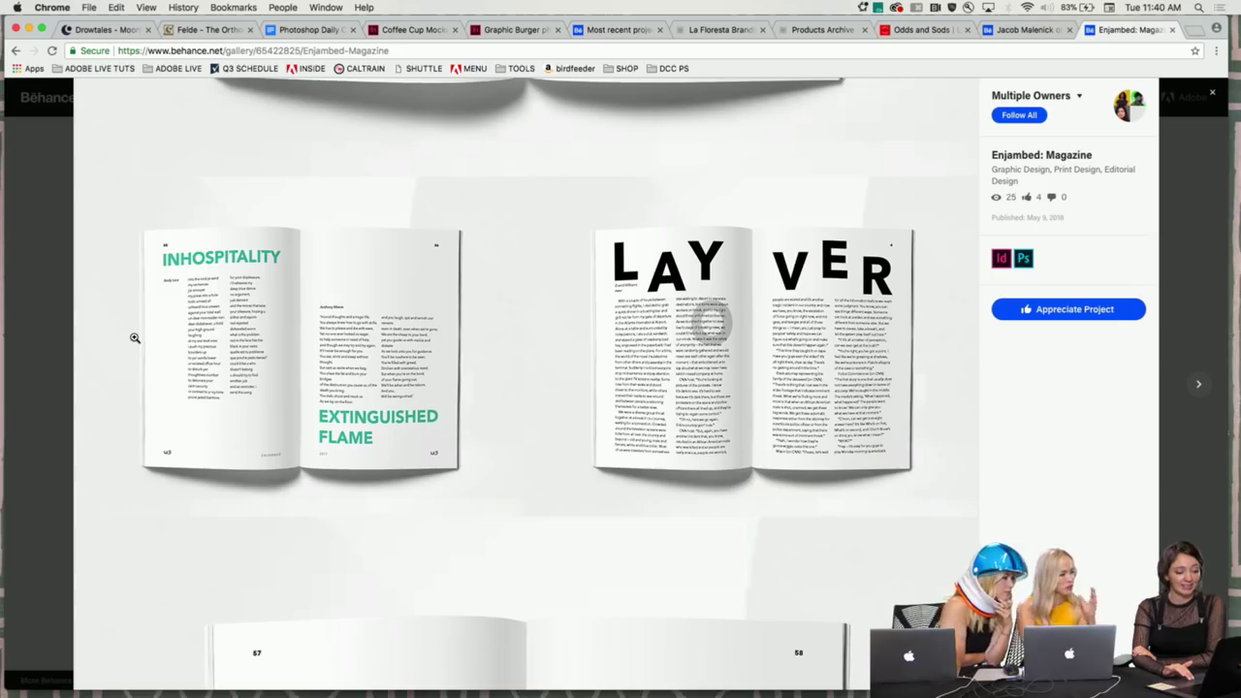
pyautogui.scroll(-1, 134, 338)
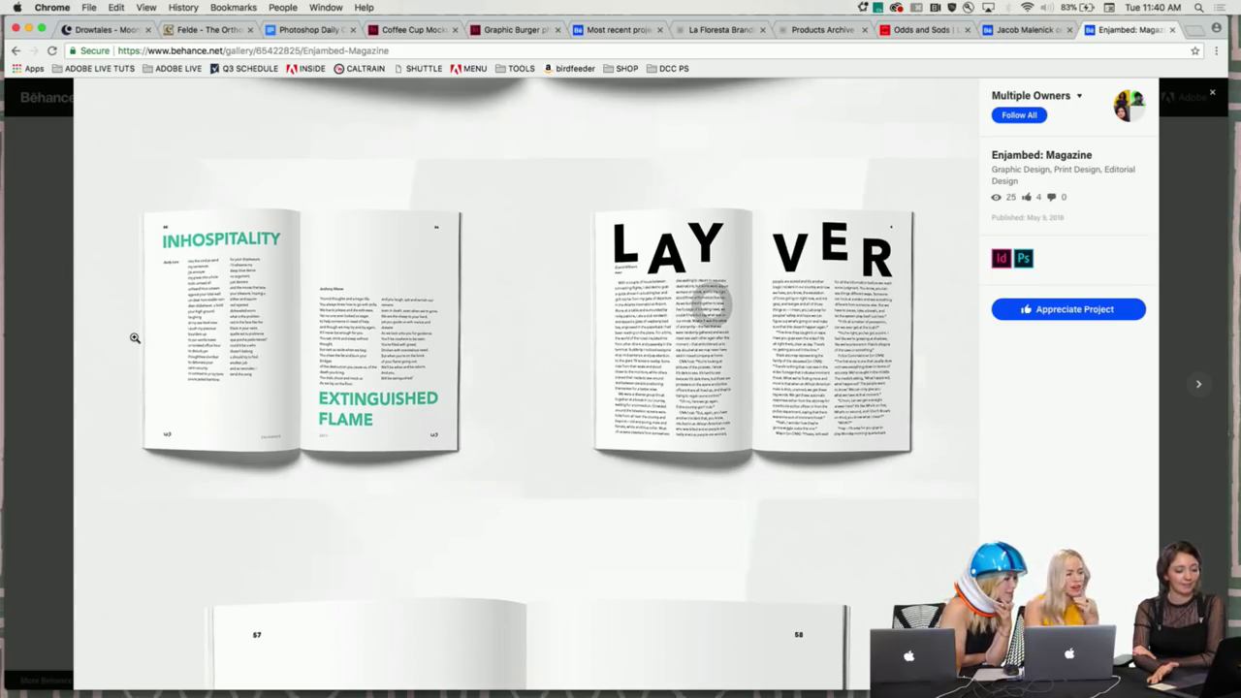
pyautogui.scroll(-5, 135, 338)
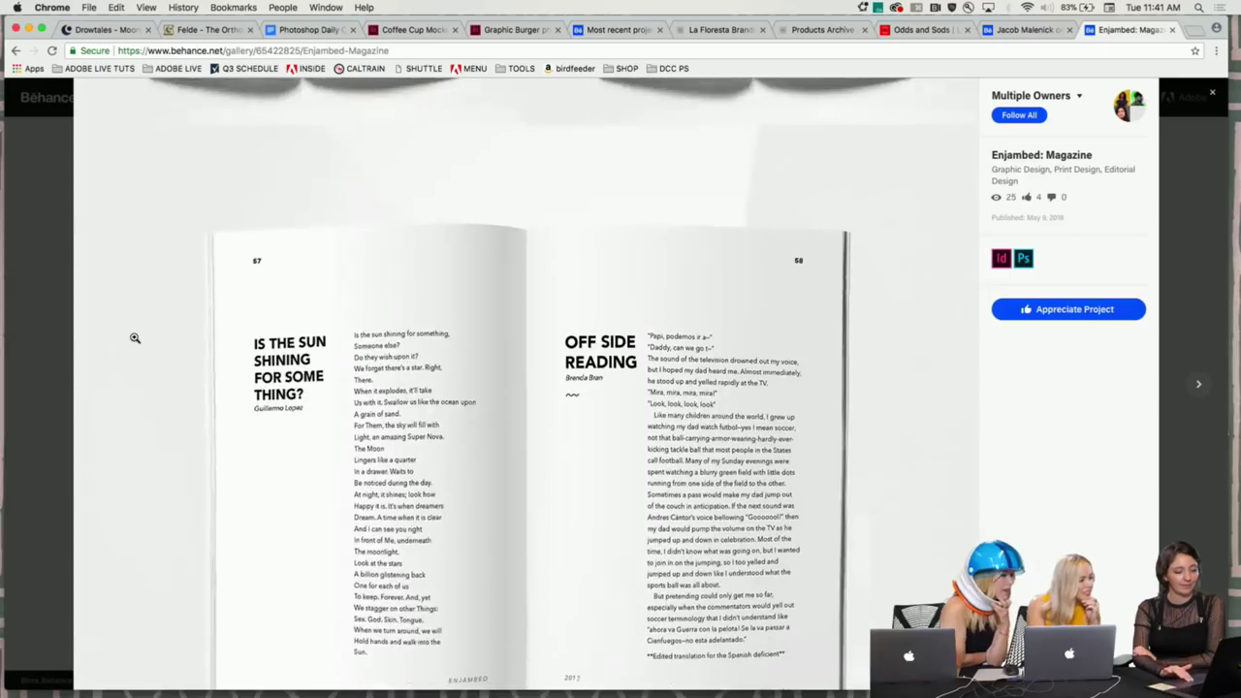
pyautogui.scroll(6, 135, 337)
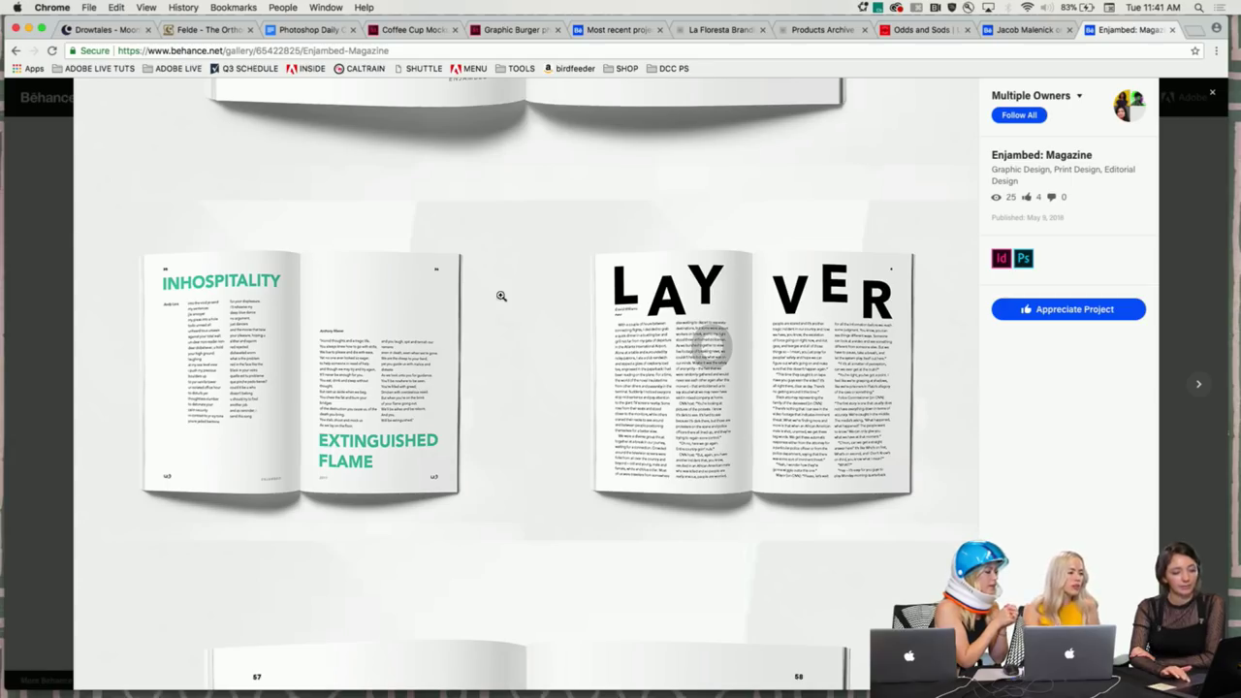
pyautogui.scroll(-1, 507, 353)
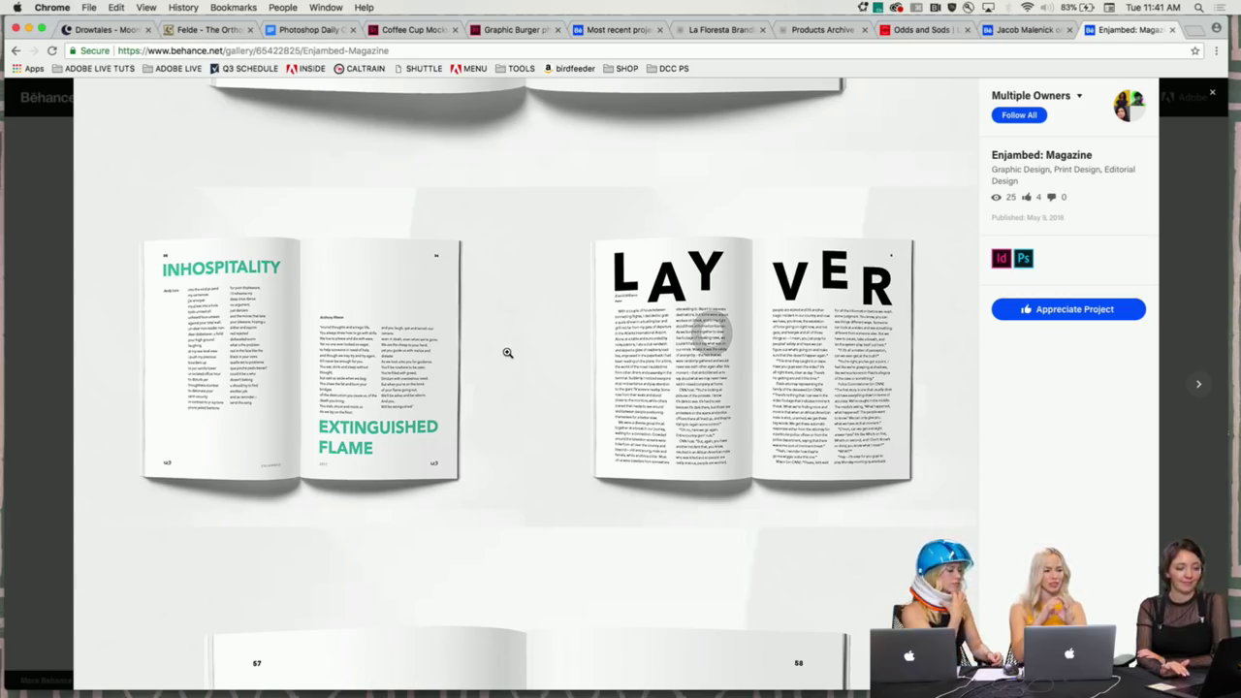
pyautogui.scroll(-3, 508, 353)
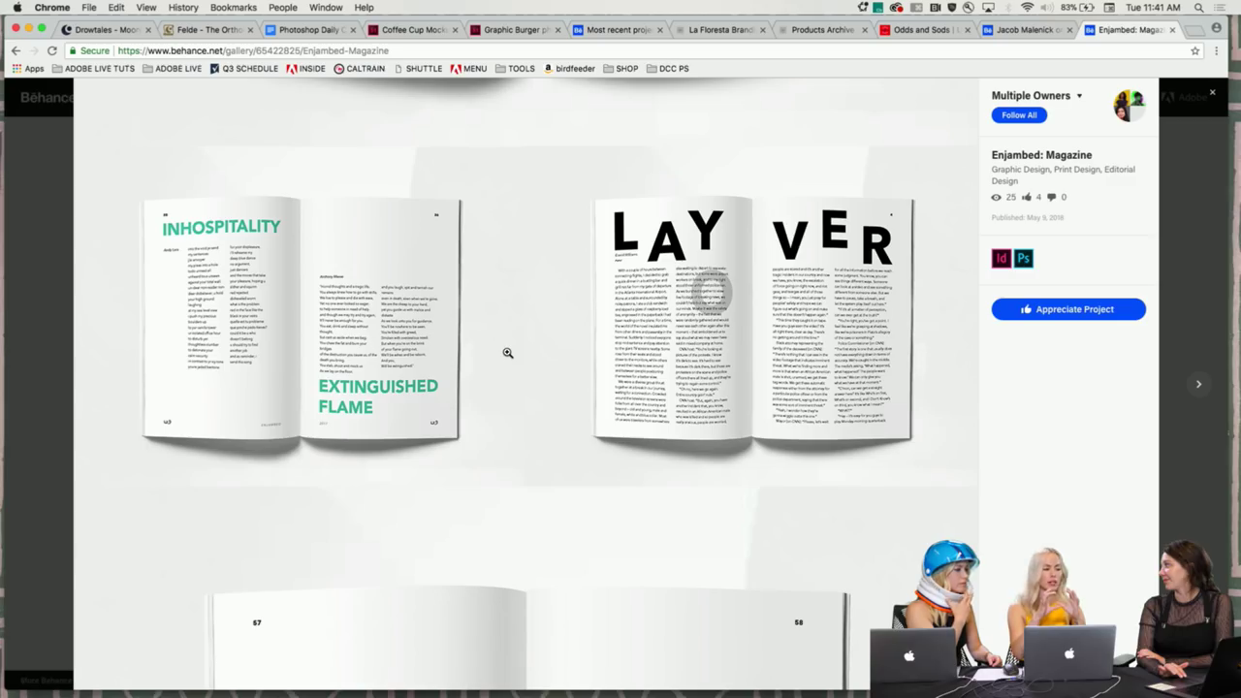
pyautogui.scroll(-3, 507, 353)
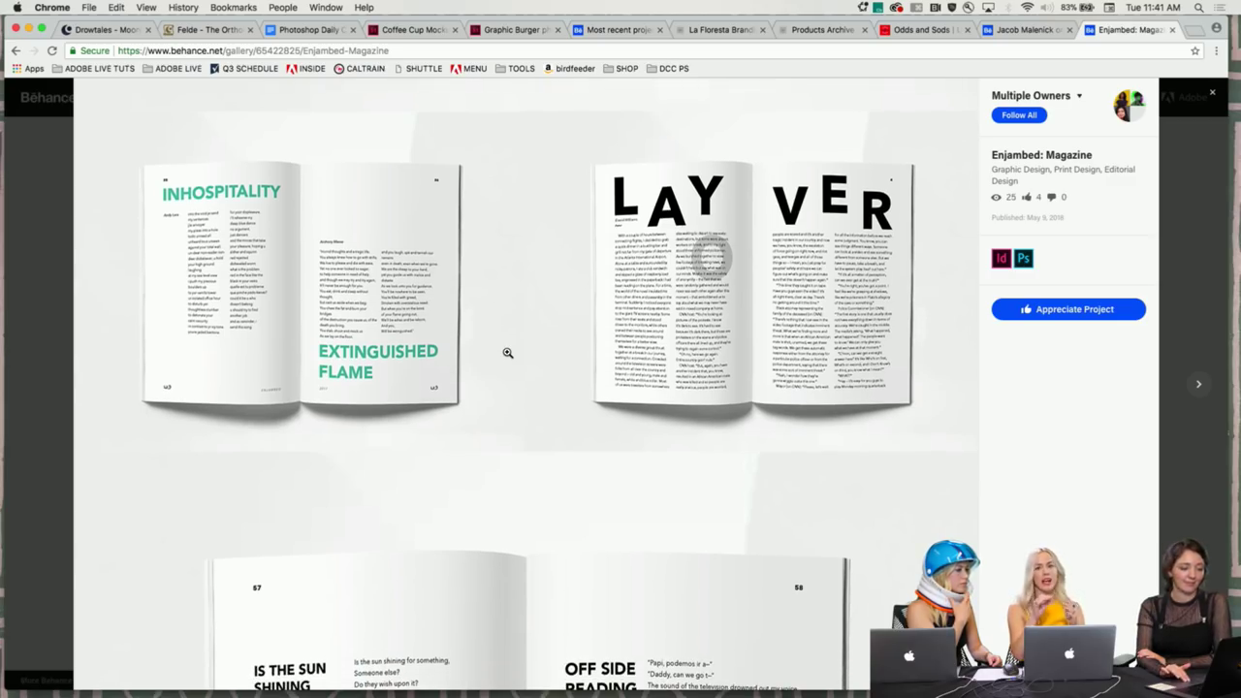
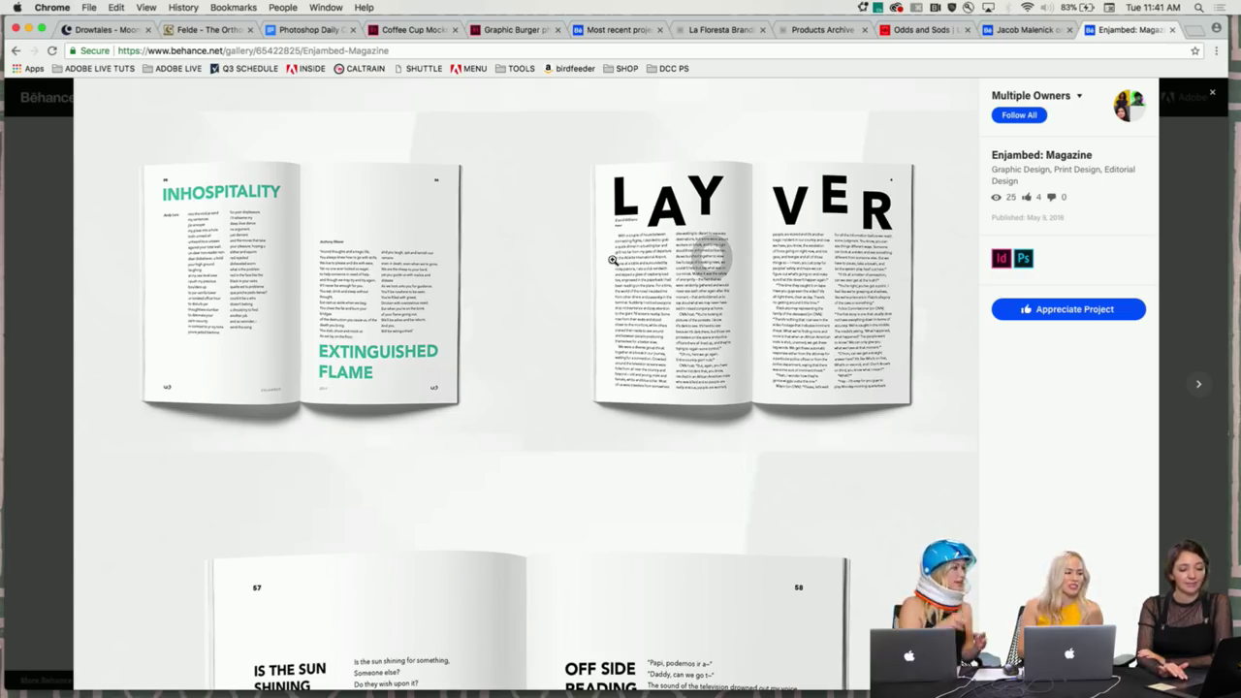
# - Scroll through the Enjambed: Magazine spreads to the SYSTEM section's IMAGE, PROSE and POETRY indicators
pyautogui.scroll(-1, 602, 259)
pyautogui.scroll(-5, 583, 272)
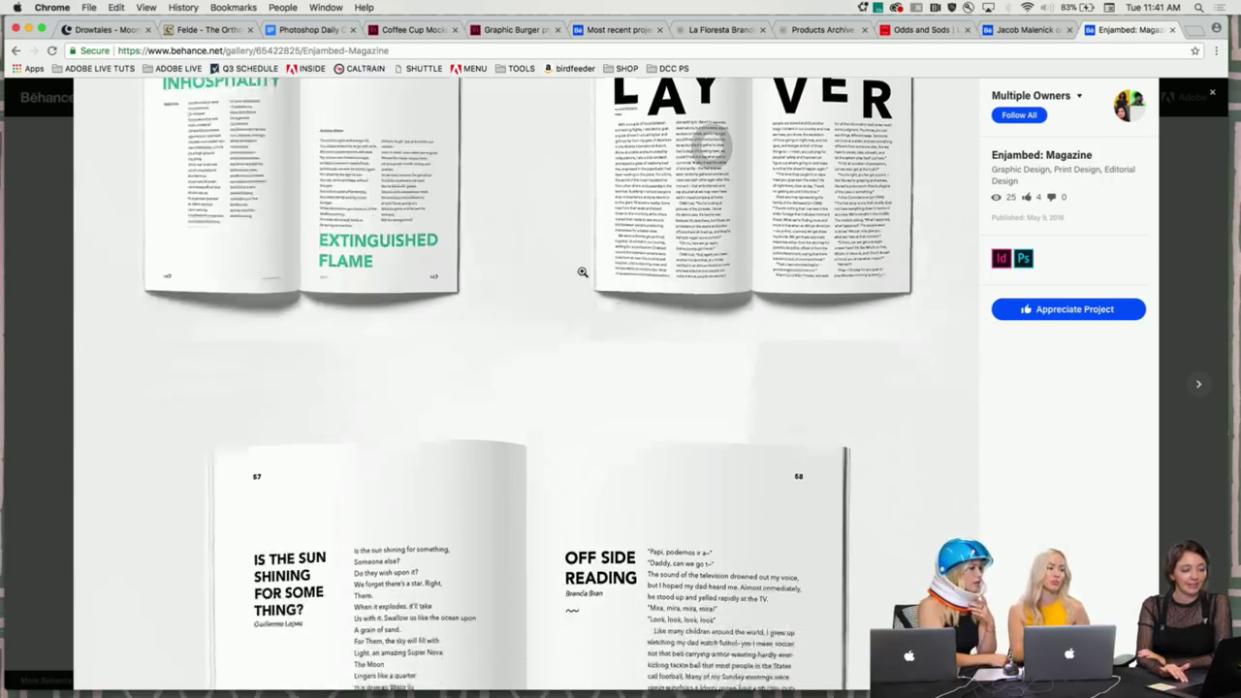
pyautogui.scroll(-8, 583, 273)
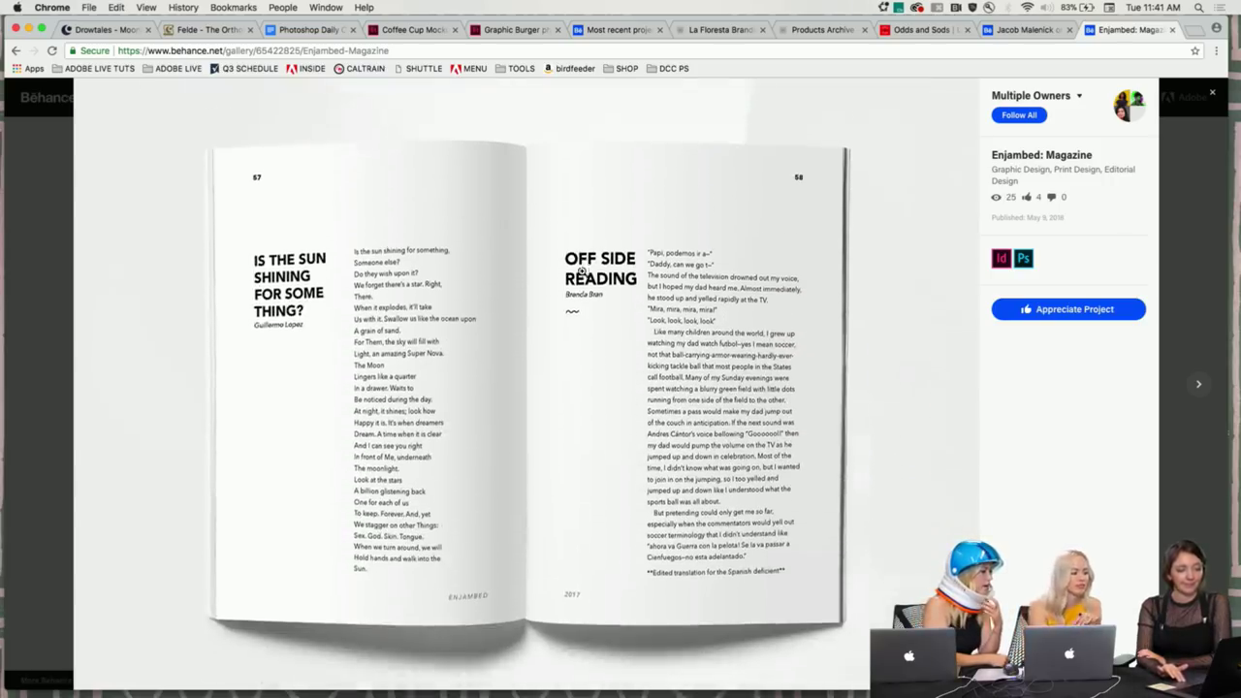
pyautogui.scroll(-1, 583, 272)
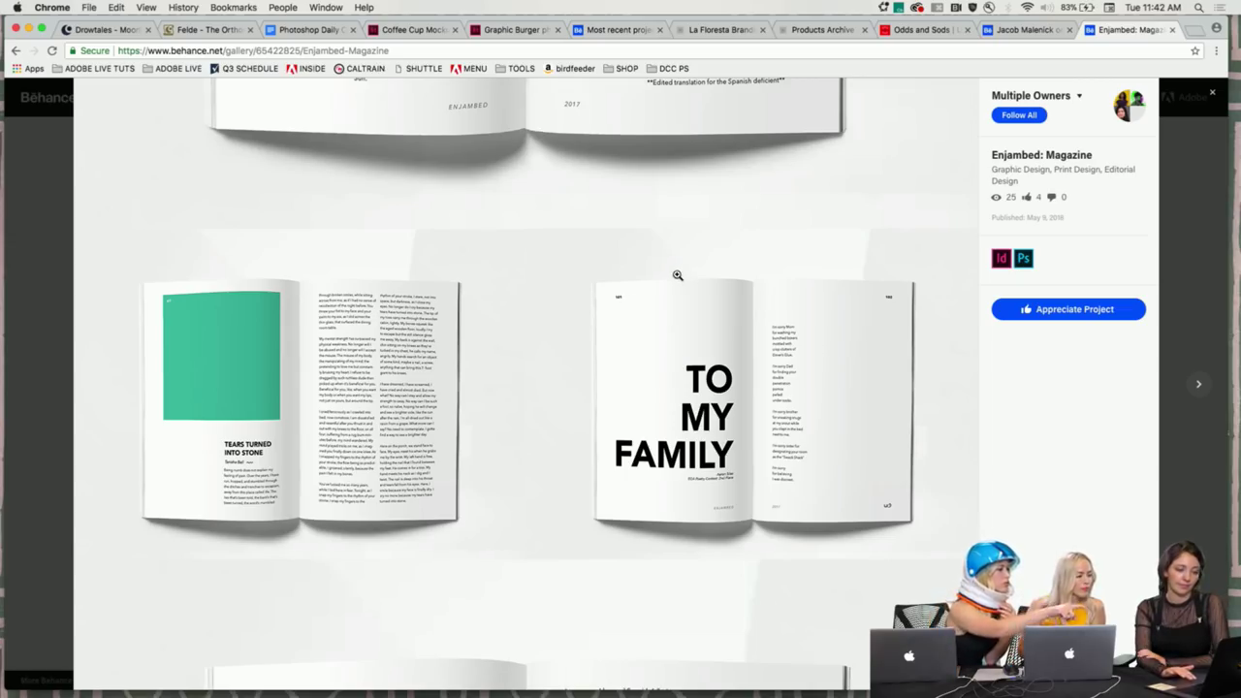
pyautogui.scroll(9, 678, 276)
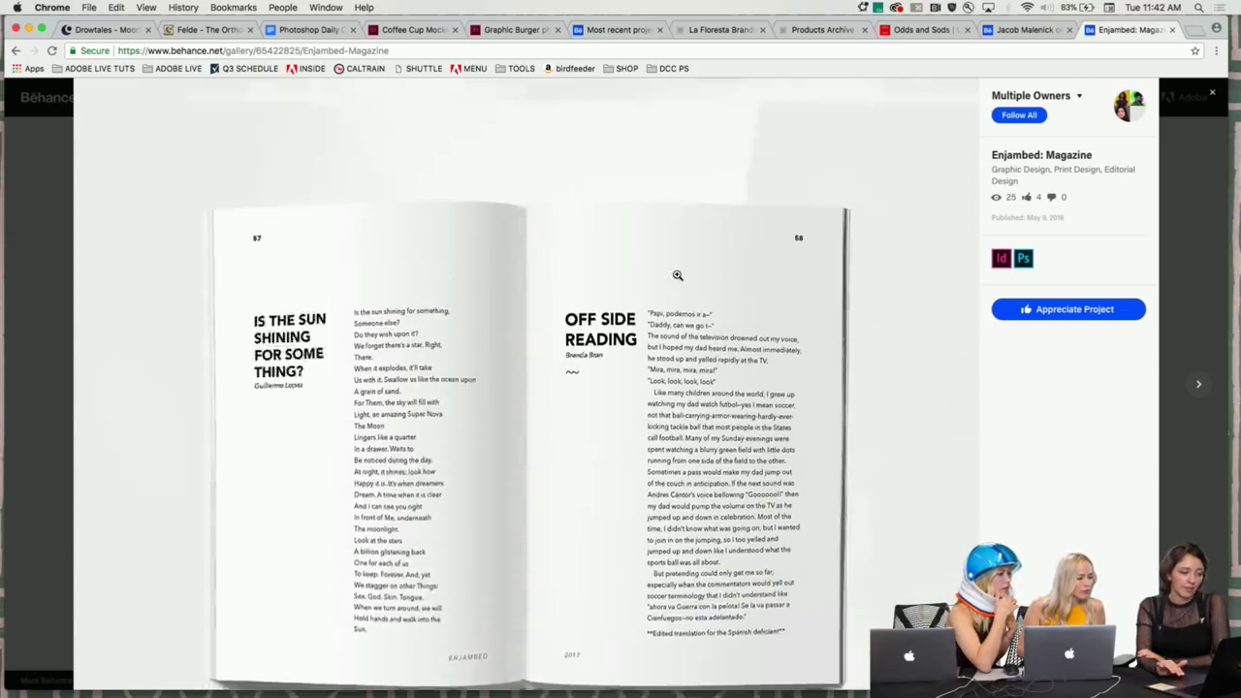
pyautogui.scroll(1, 678, 275)
pyautogui.scroll(-2, 678, 275)
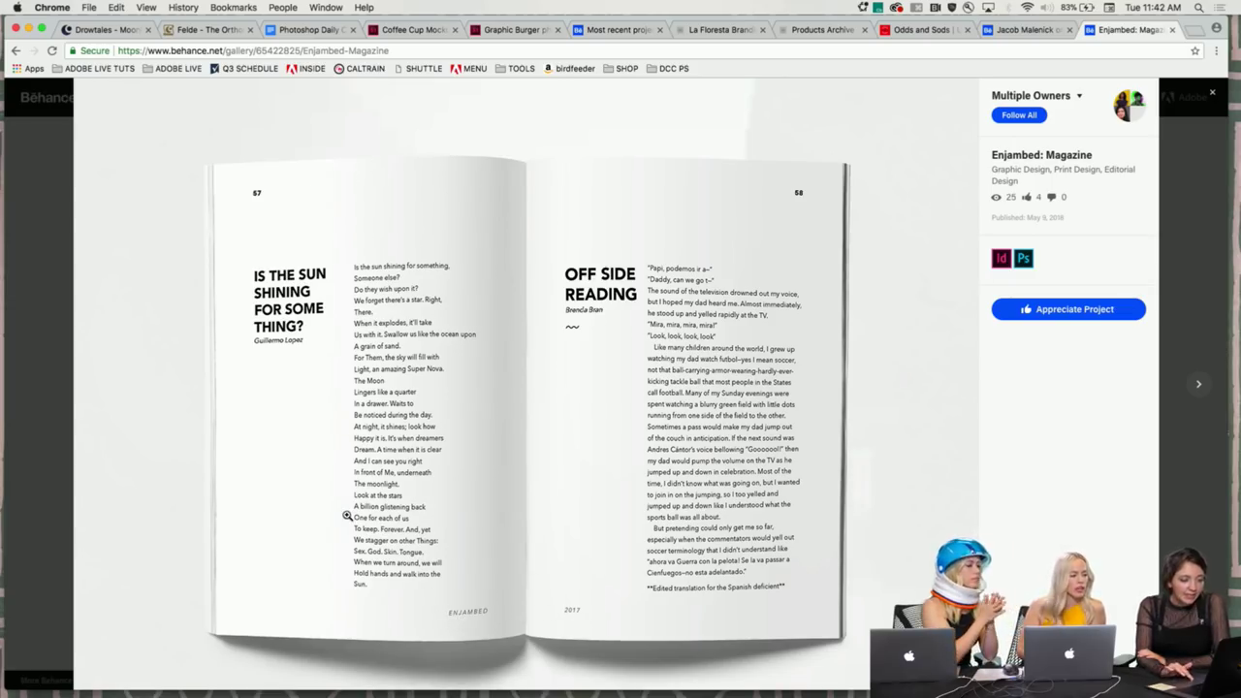
pyautogui.scroll(-5, 199, 408)
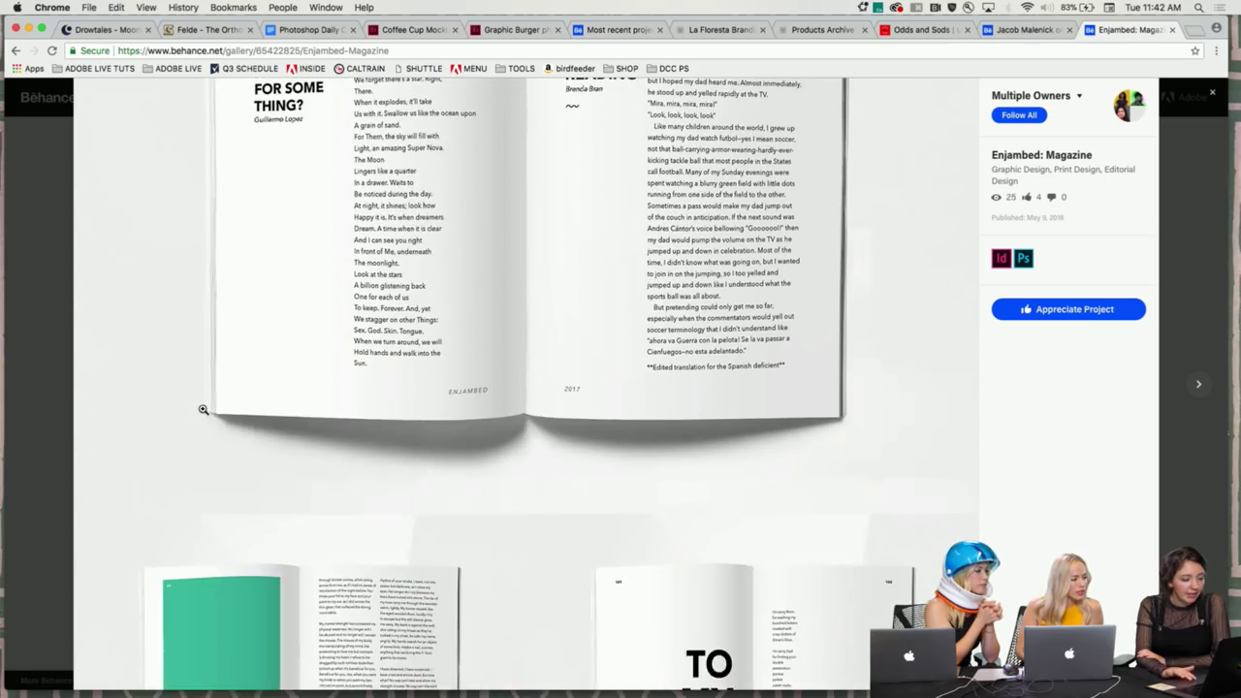
pyautogui.scroll(-7, 203, 409)
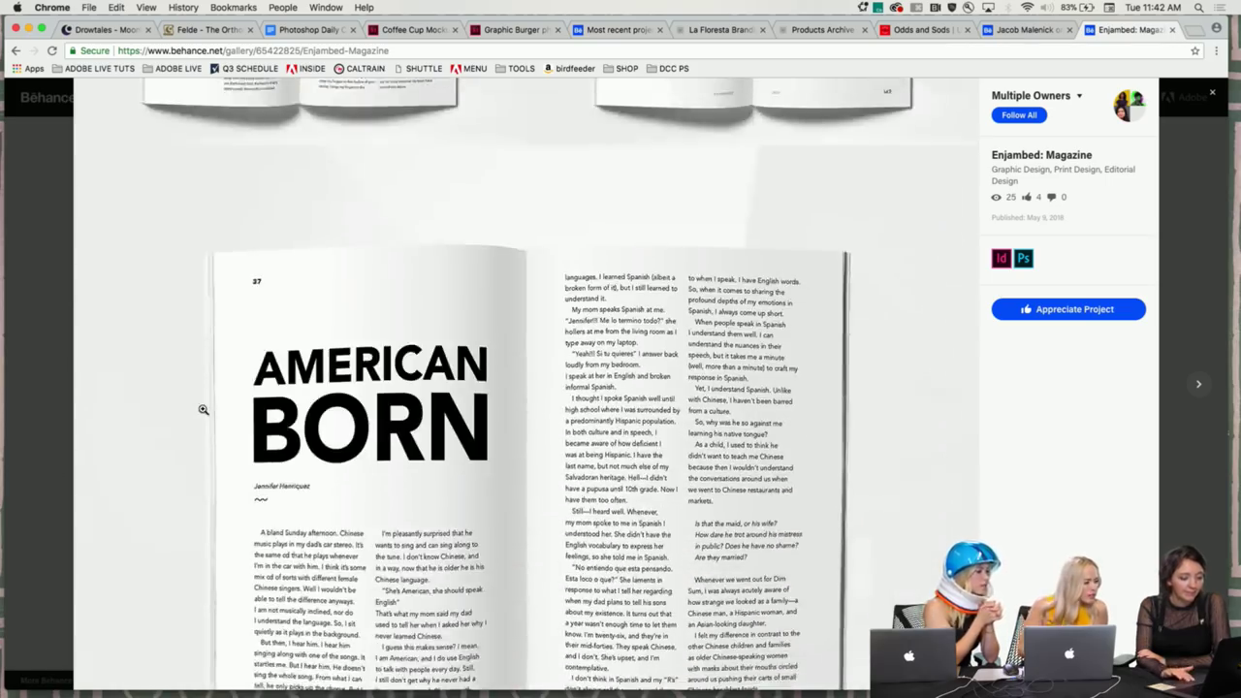
pyautogui.scroll(-2, 179, 468)
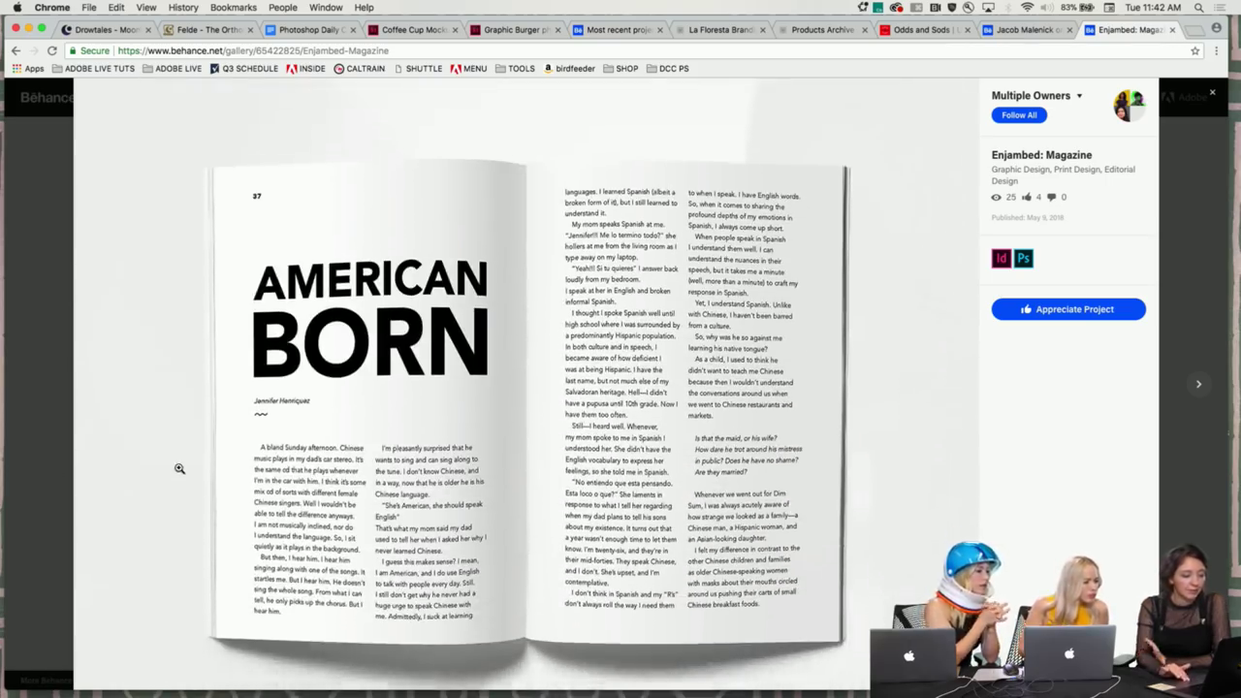
pyautogui.scroll(-1, 178, 468)
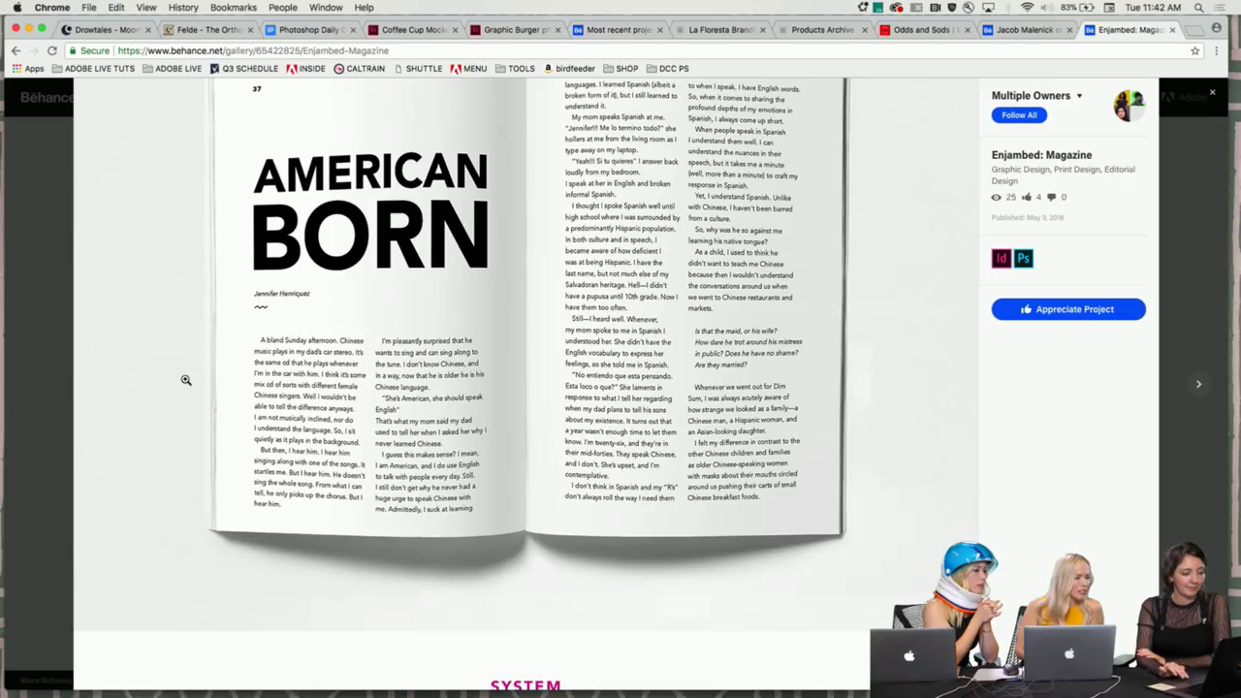
pyautogui.scroll(-5, 186, 380)
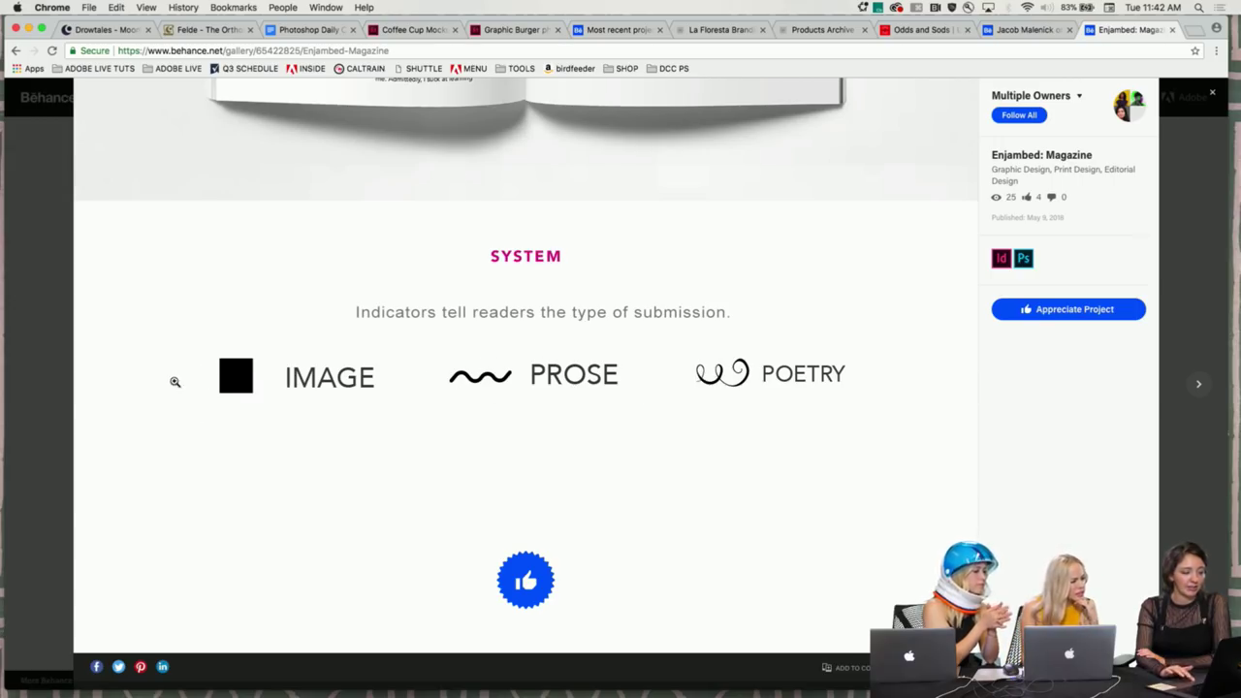
# - Scroll back up through the Enjambed spreads and close the project to return to the designer's profile
pyautogui.scroll(-2, 175, 382)
pyautogui.scroll(5, 175, 382)
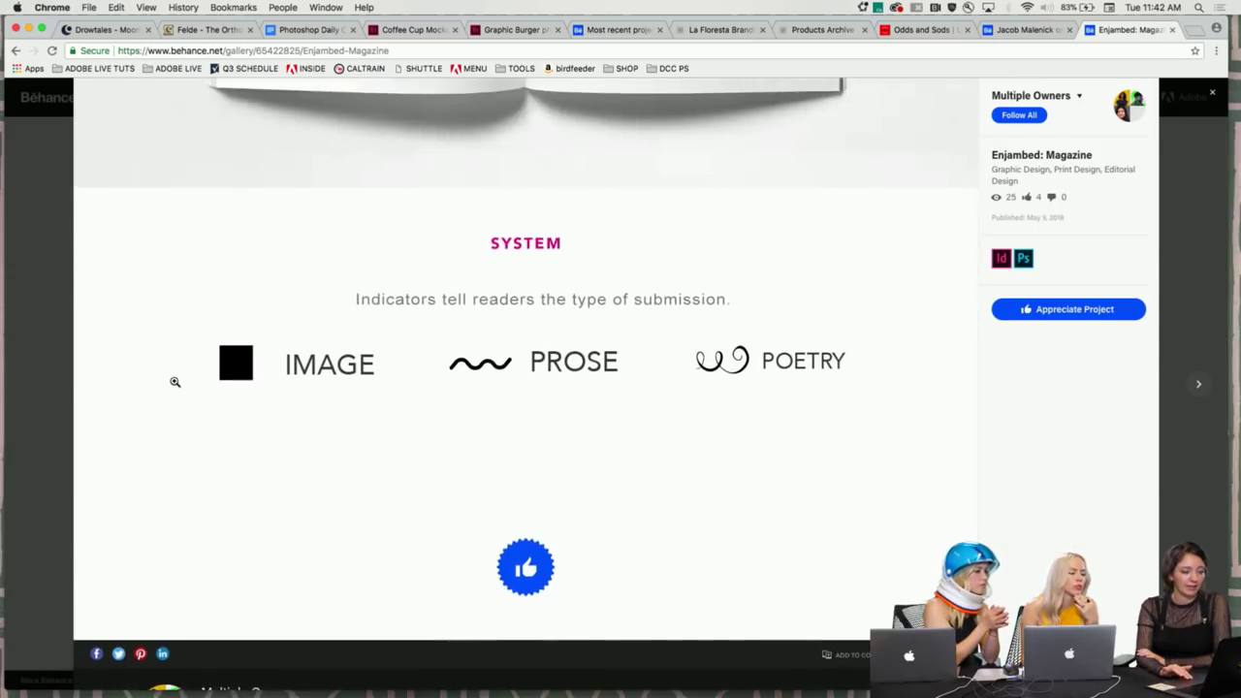
pyautogui.scroll(-8, 175, 382)
pyautogui.scroll(1, 174, 383)
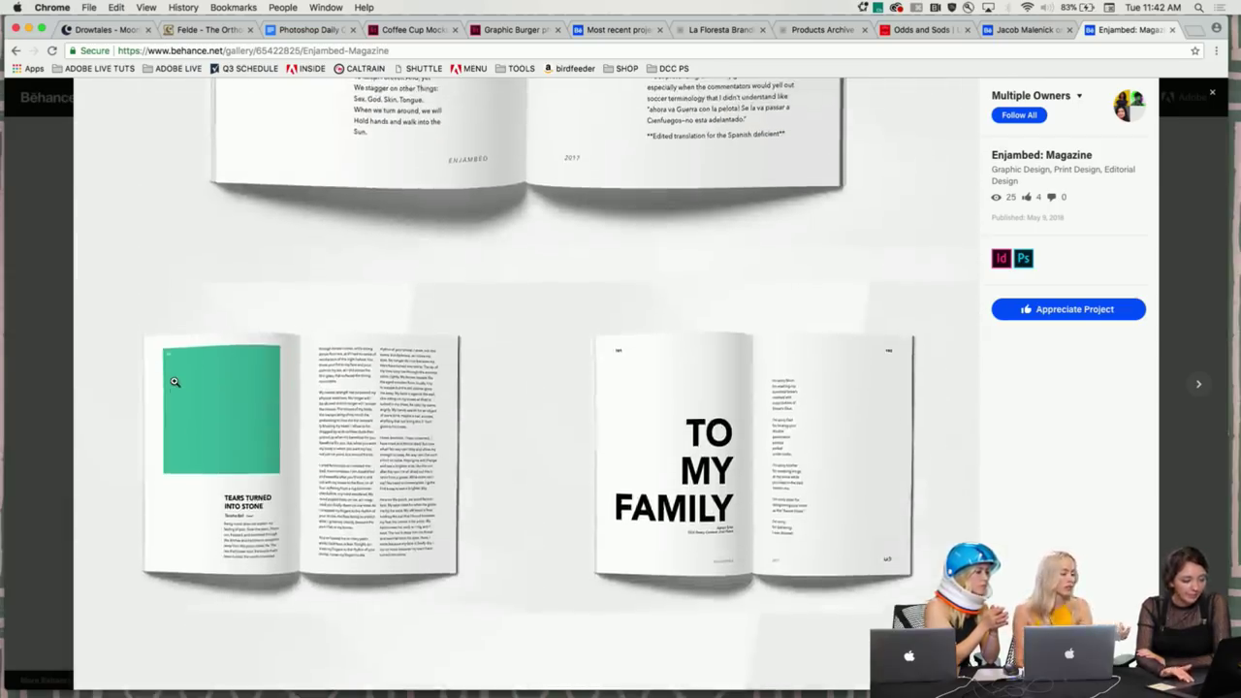
pyautogui.scroll(5, 175, 383)
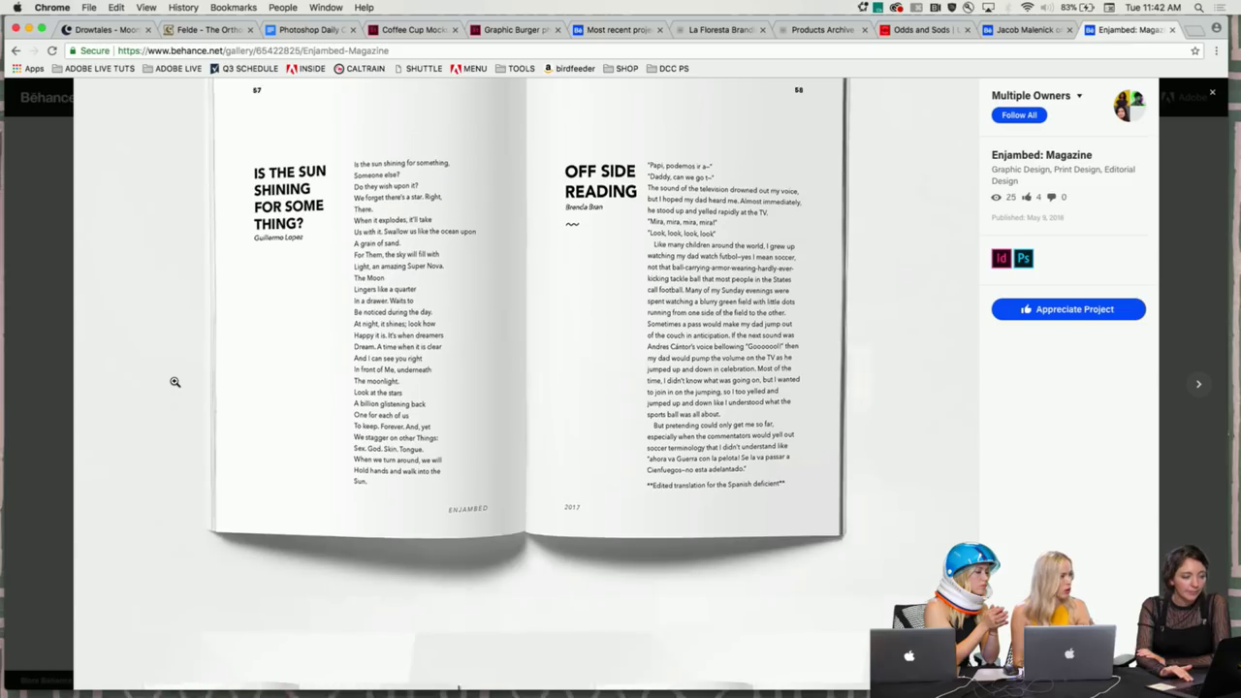
pyautogui.scroll(4, 175, 382)
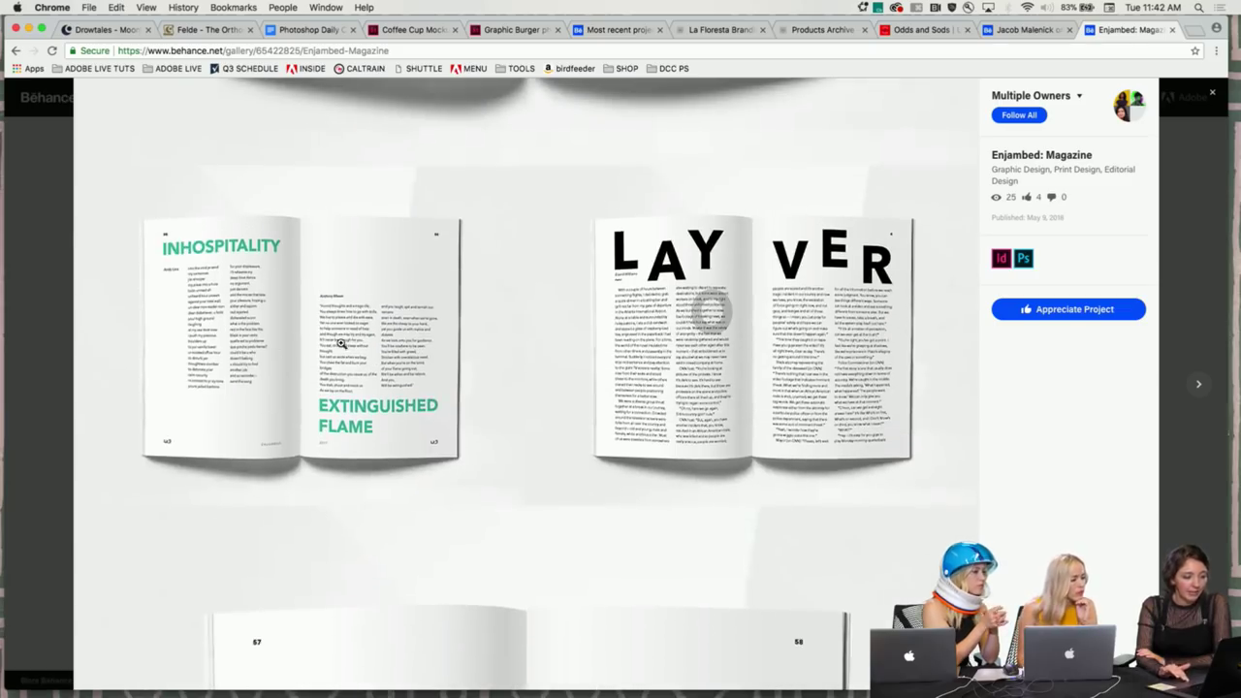
pyautogui.scroll(4, 342, 344)
pyautogui.scroll(3, 341, 344)
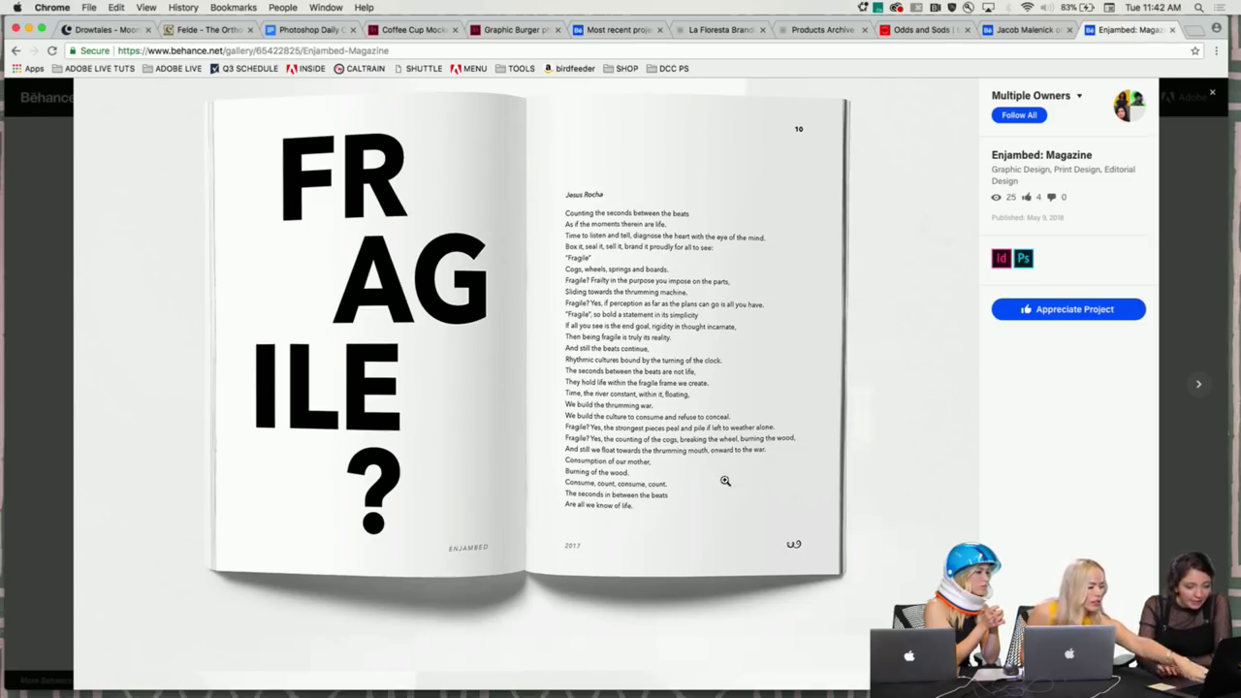
pyautogui.scroll(-10, 748, 521)
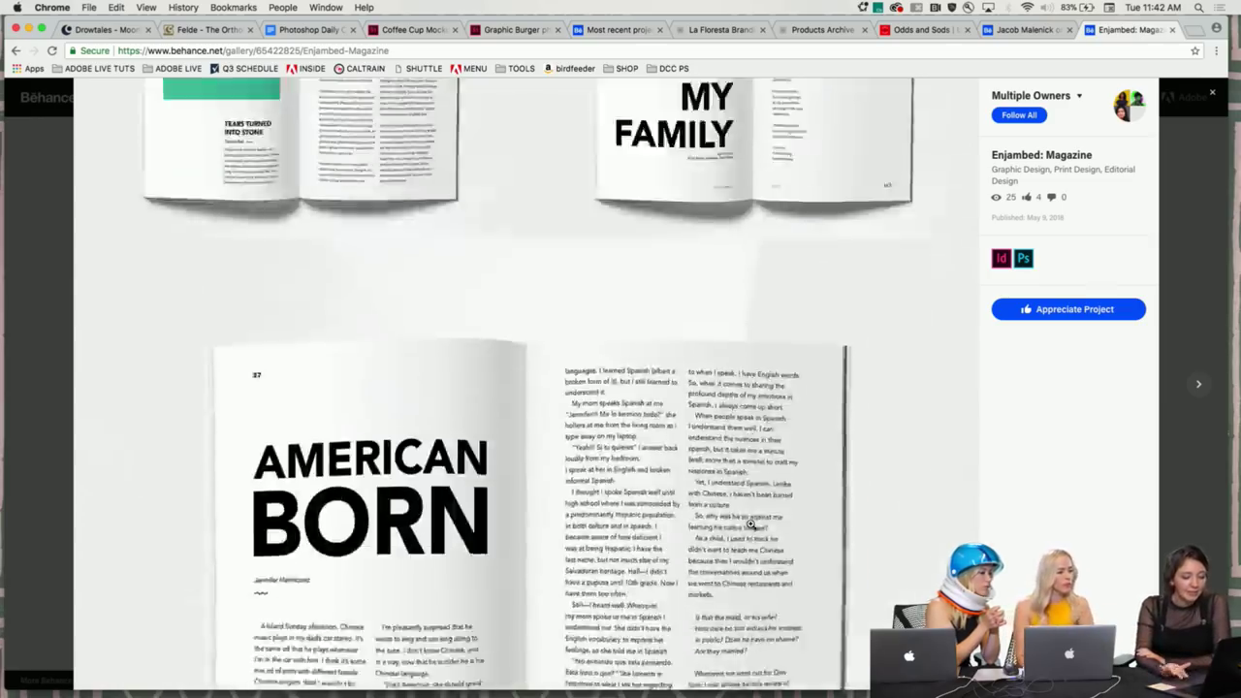
pyautogui.scroll(-10, 750, 524)
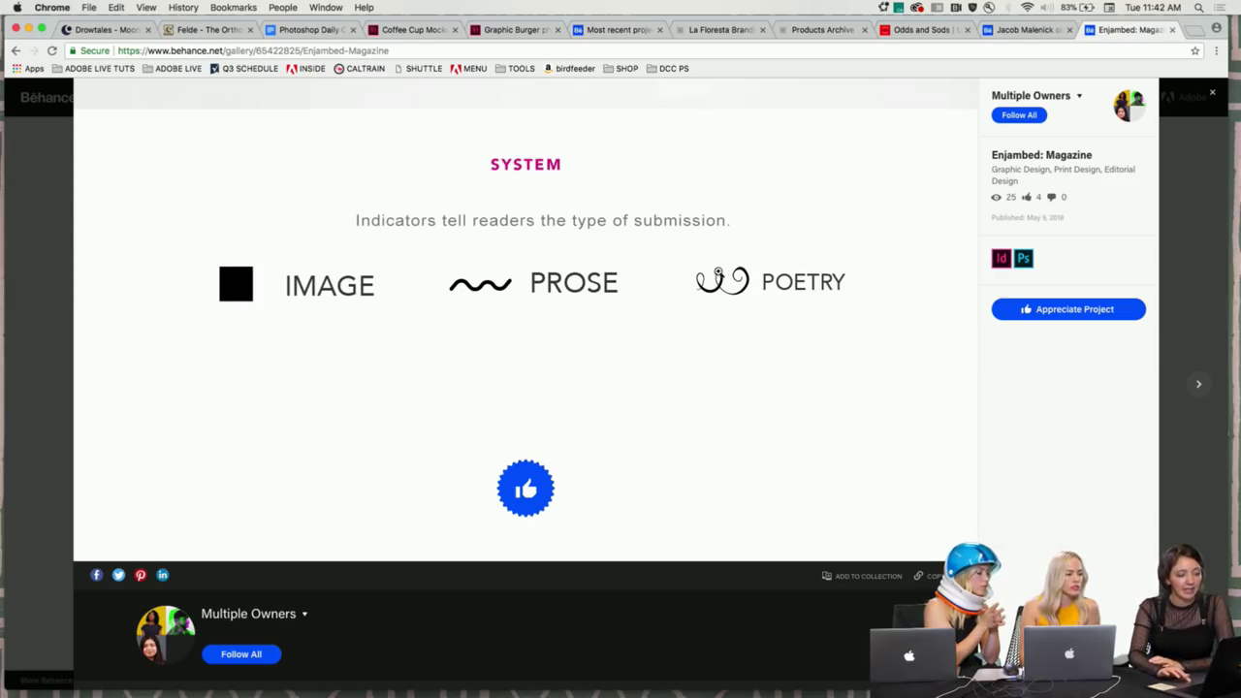
pyautogui.scroll(-2, 744, 284)
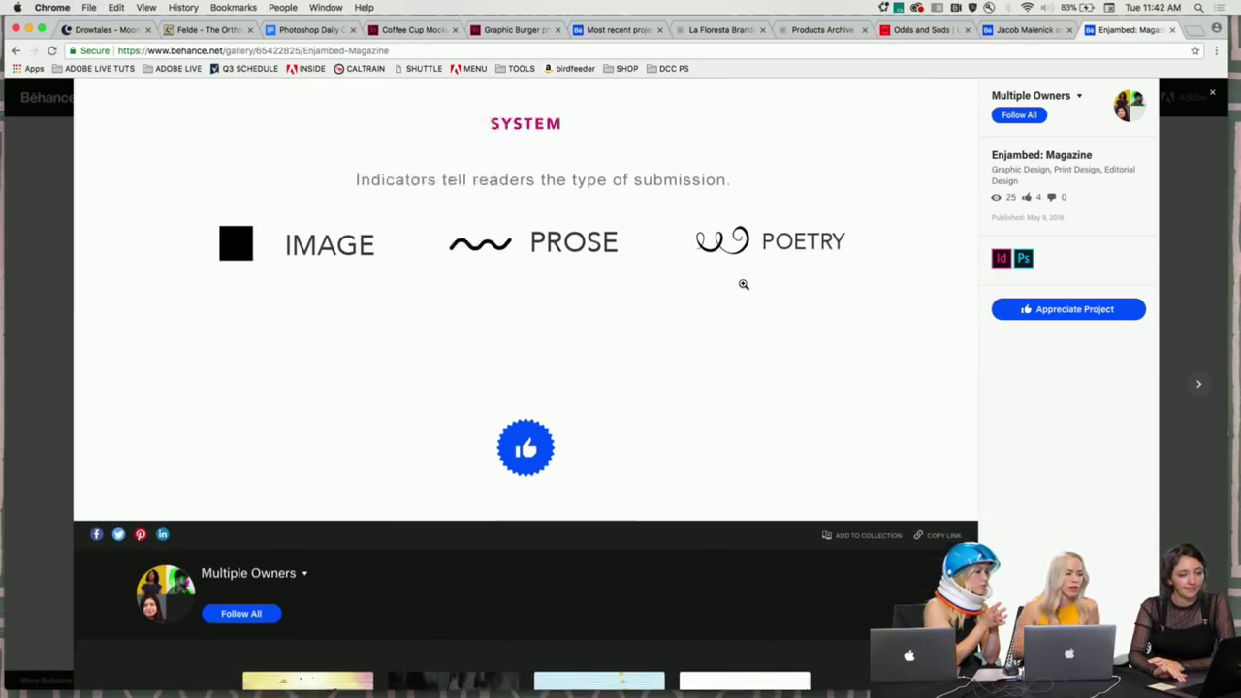
pyautogui.scroll(4, 744, 284)
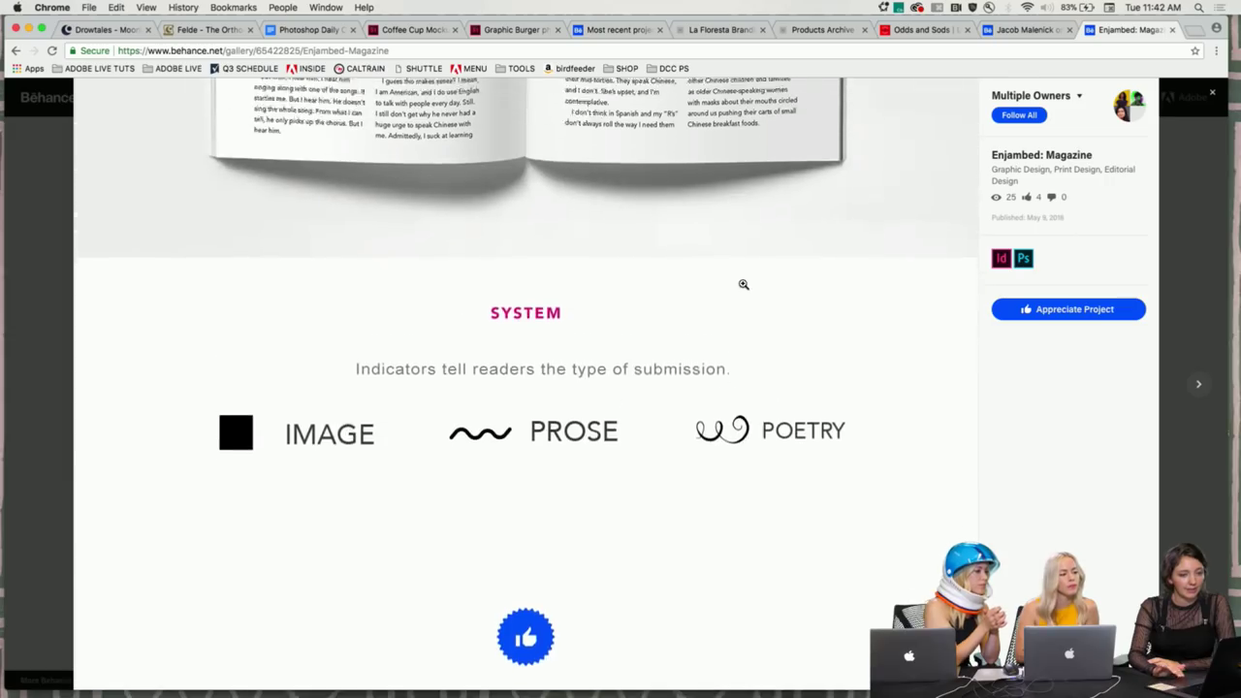
pyautogui.click(1193, 184)
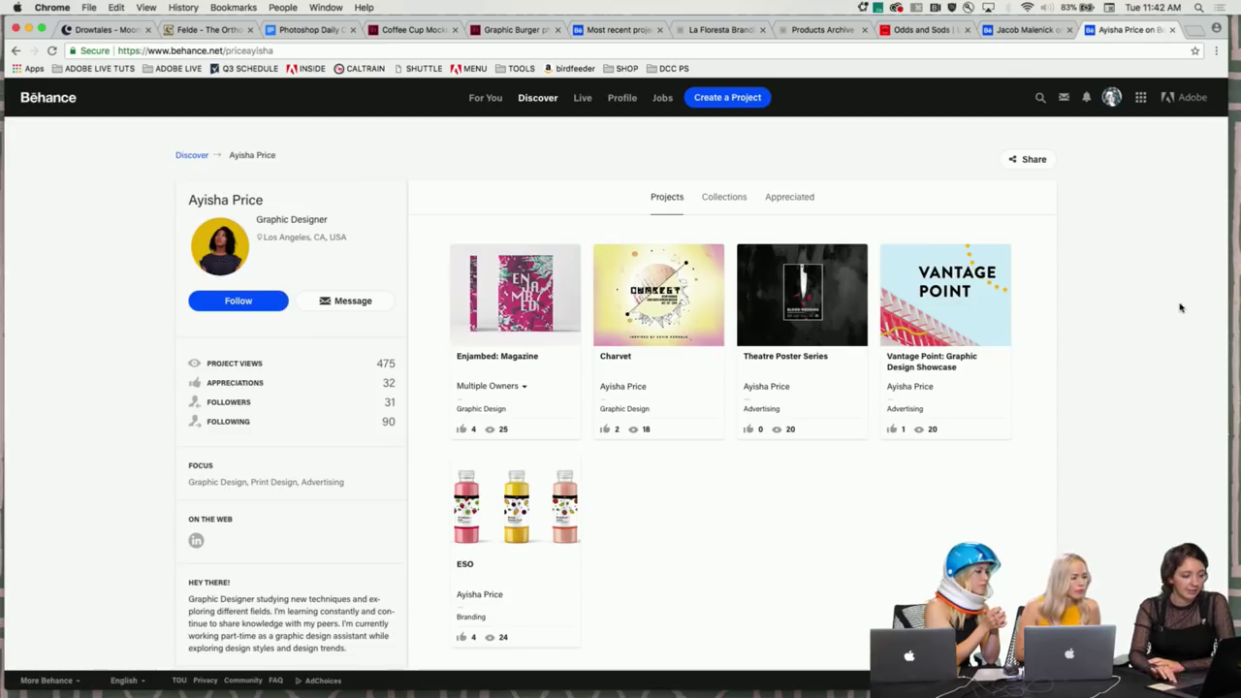
# - Reopen and close Enjambed: Magazine, then open the Theatre Poster Series project at its Othello poster
pyautogui.click(490, 333)
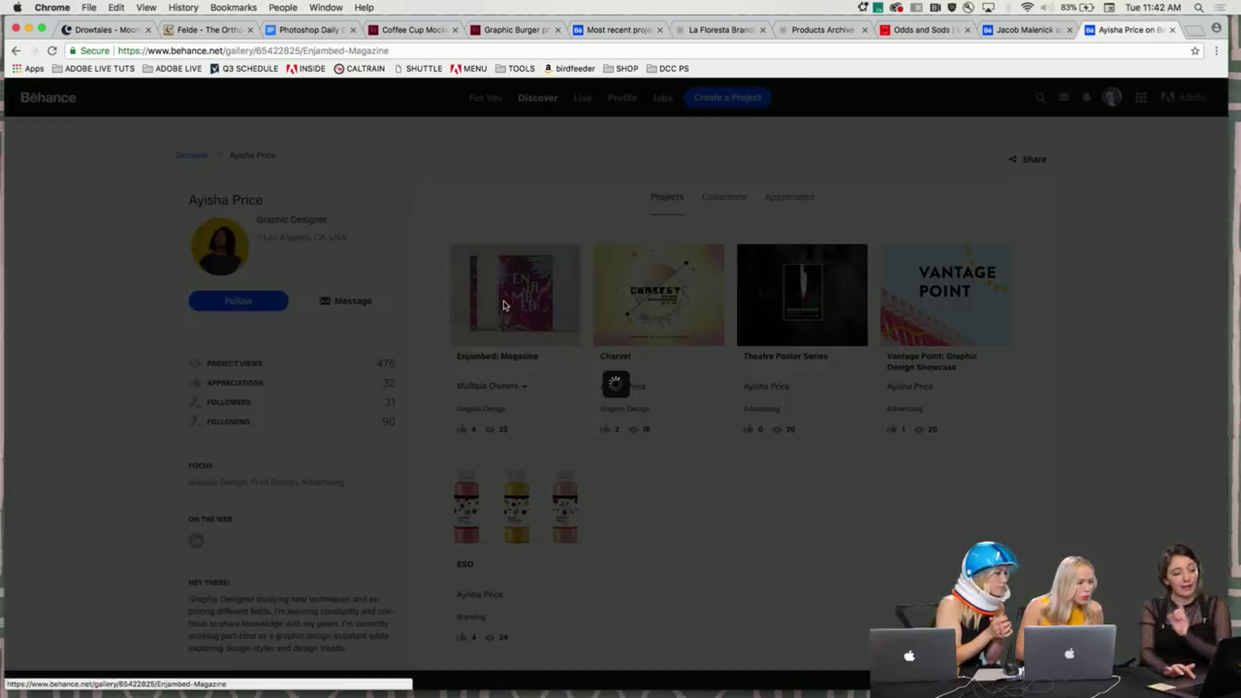
pyautogui.moveTo(1074, 132)
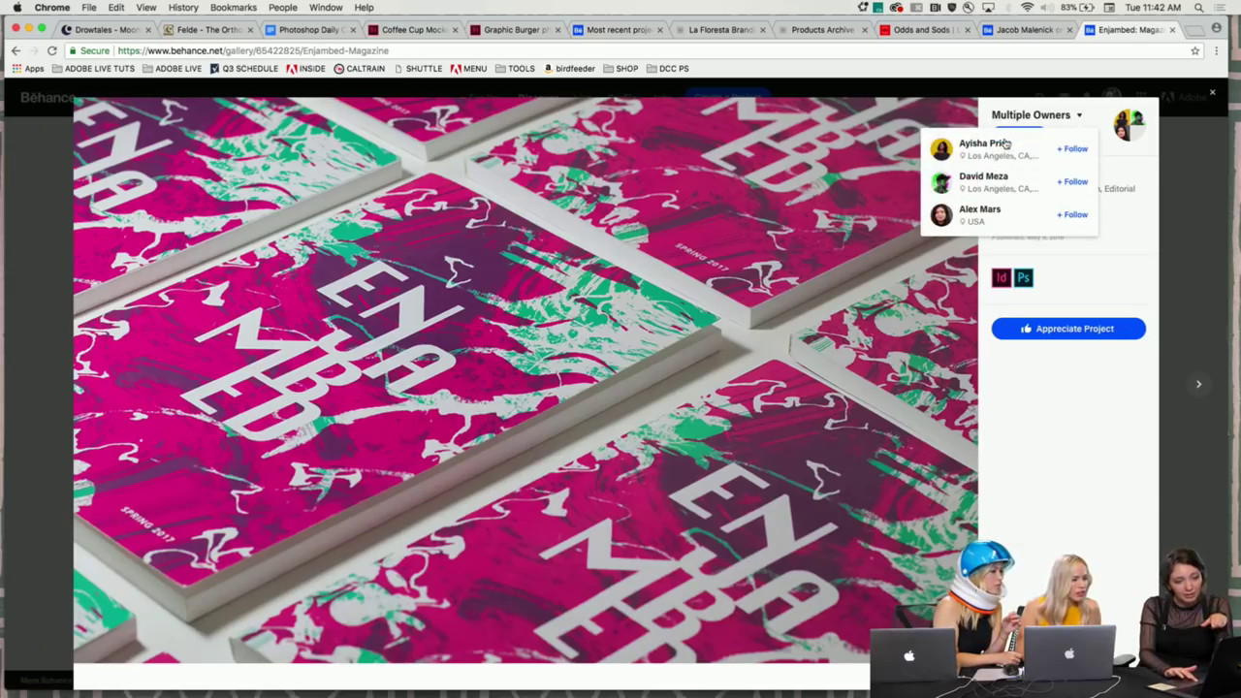
pyautogui.click(1200, 302)
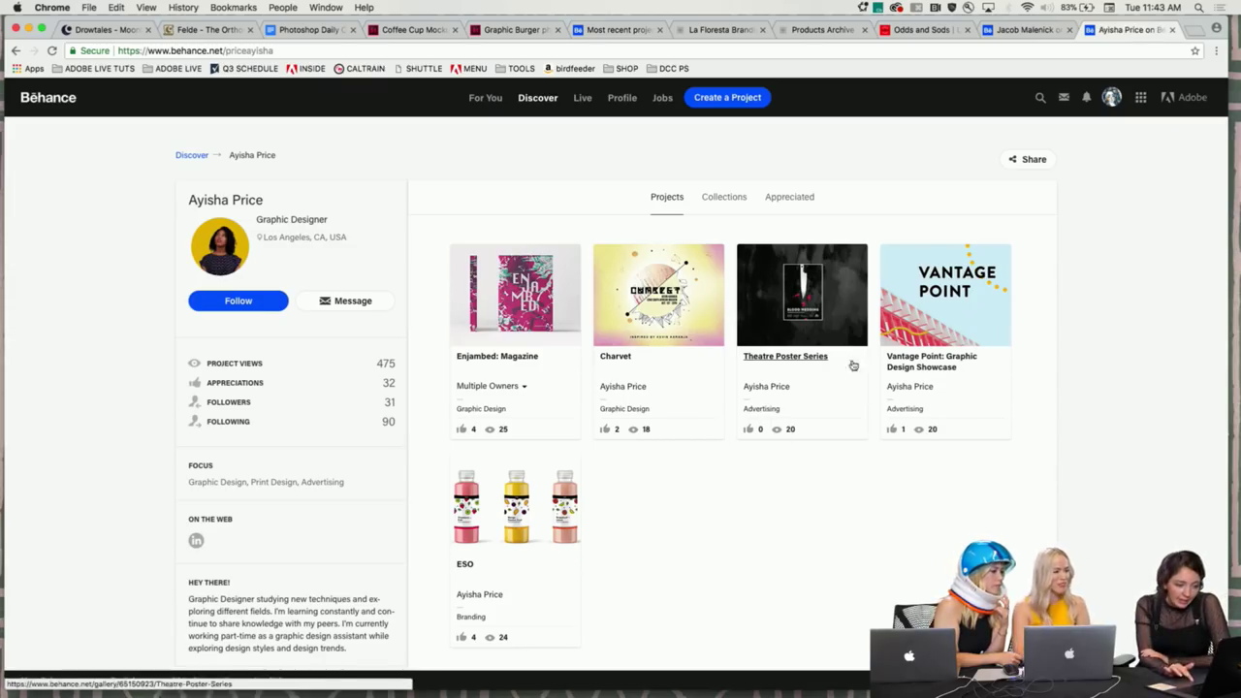
pyautogui.click(800, 289)
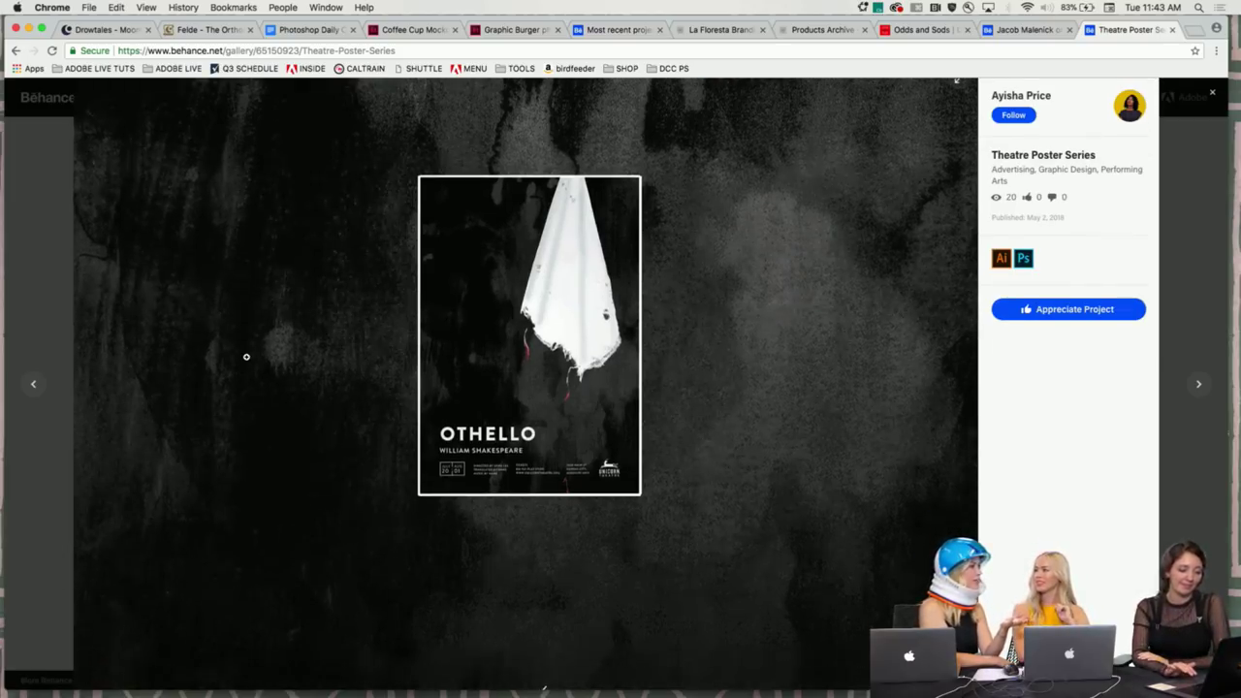
# - Scroll the Theatre Poster Series past the Unicorn Theatre introduction to the knife poster, briefly zooming out and back
pyautogui.scroll(2, 246, 357)
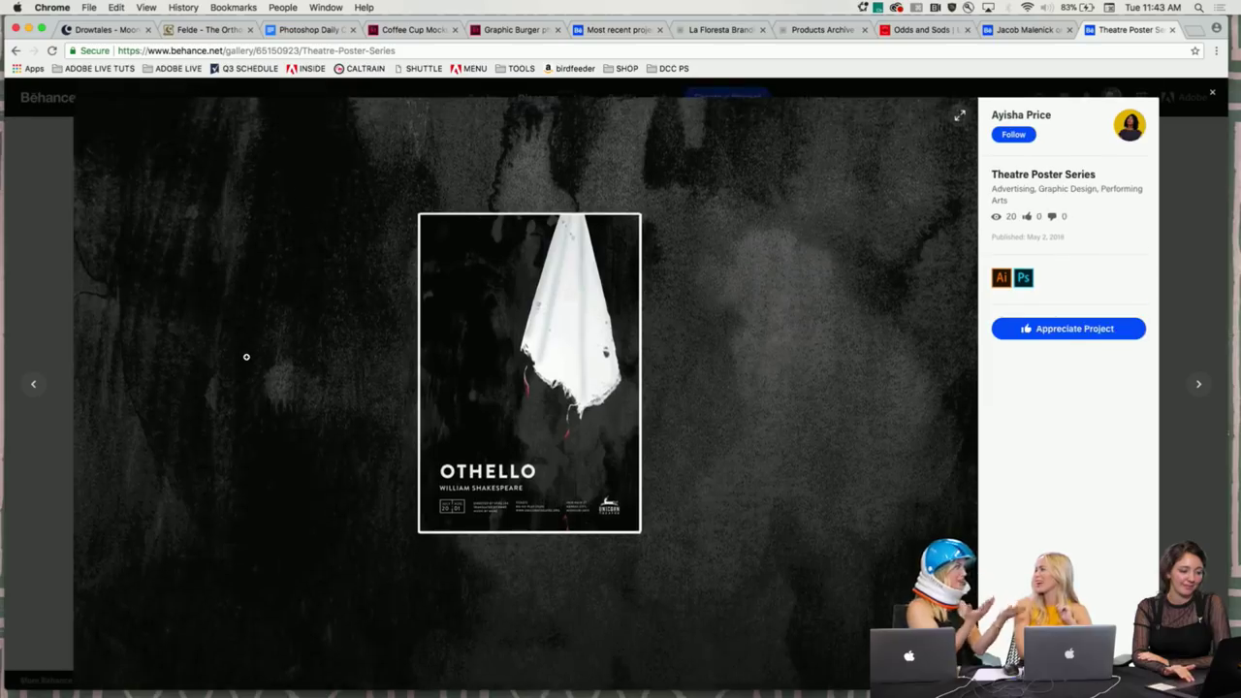
pyautogui.scroll(-5, 246, 357)
pyautogui.scroll(5, 246, 357)
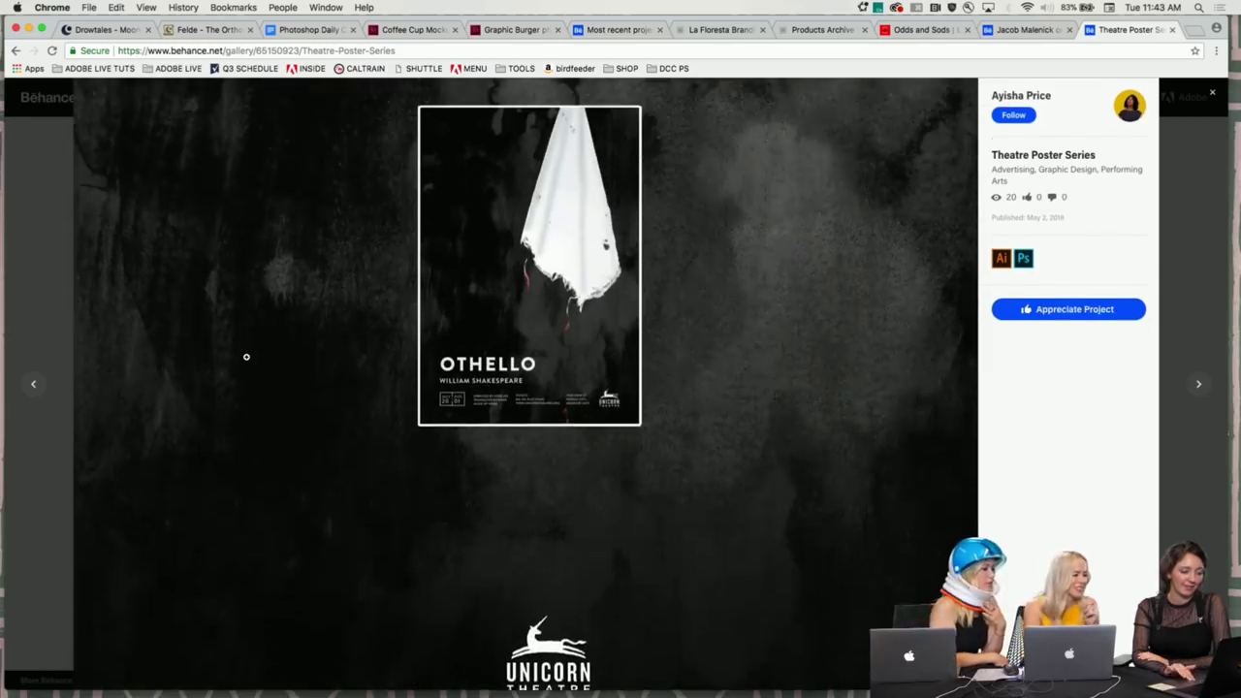
pyautogui.scroll(2, 246, 357)
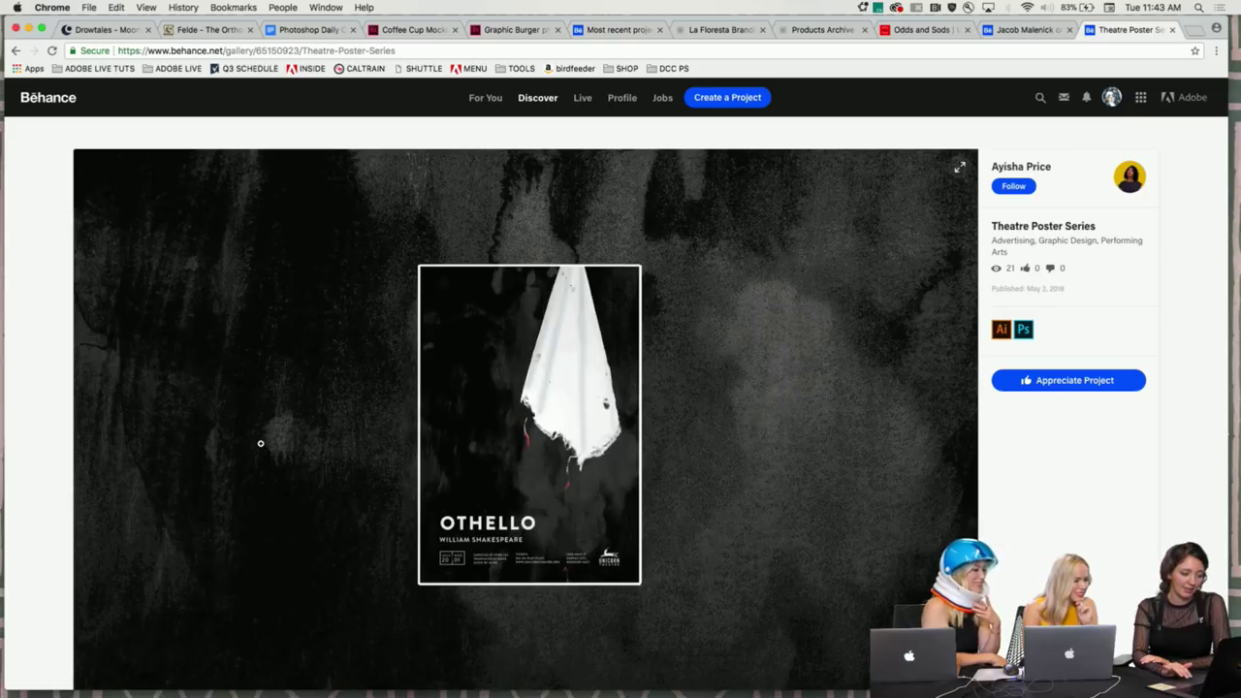
pyautogui.scroll(-3, 260, 443)
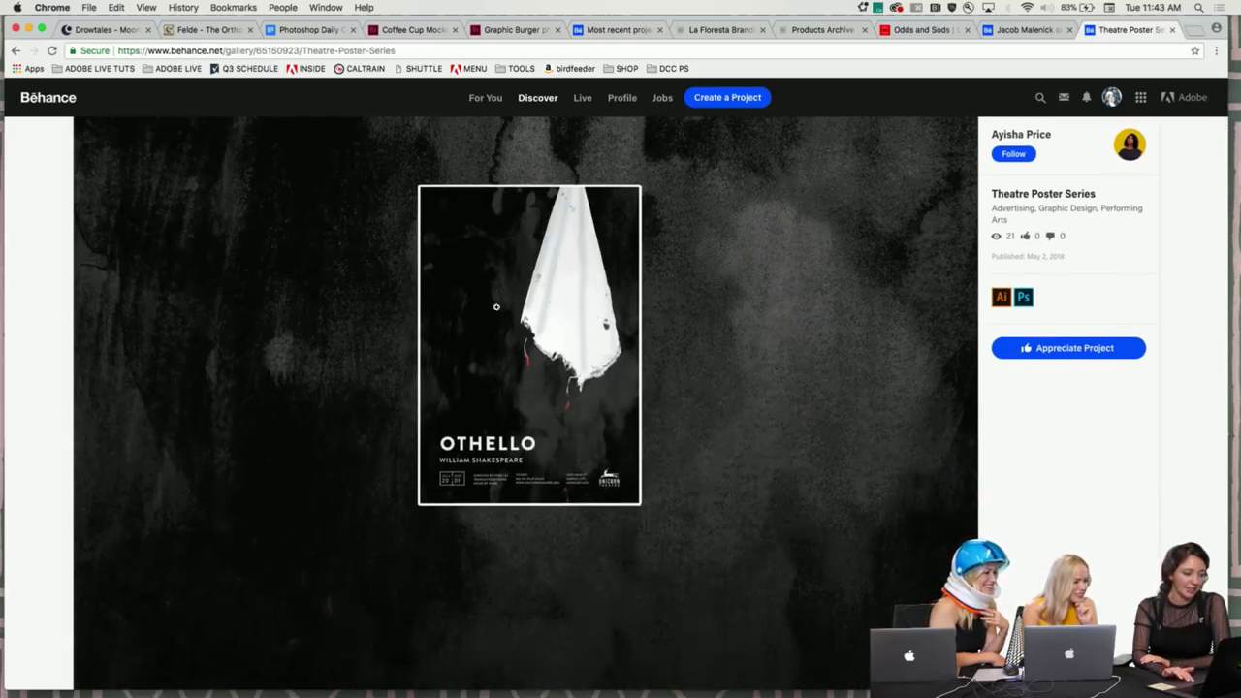
pyautogui.scroll(-1, 325, 405)
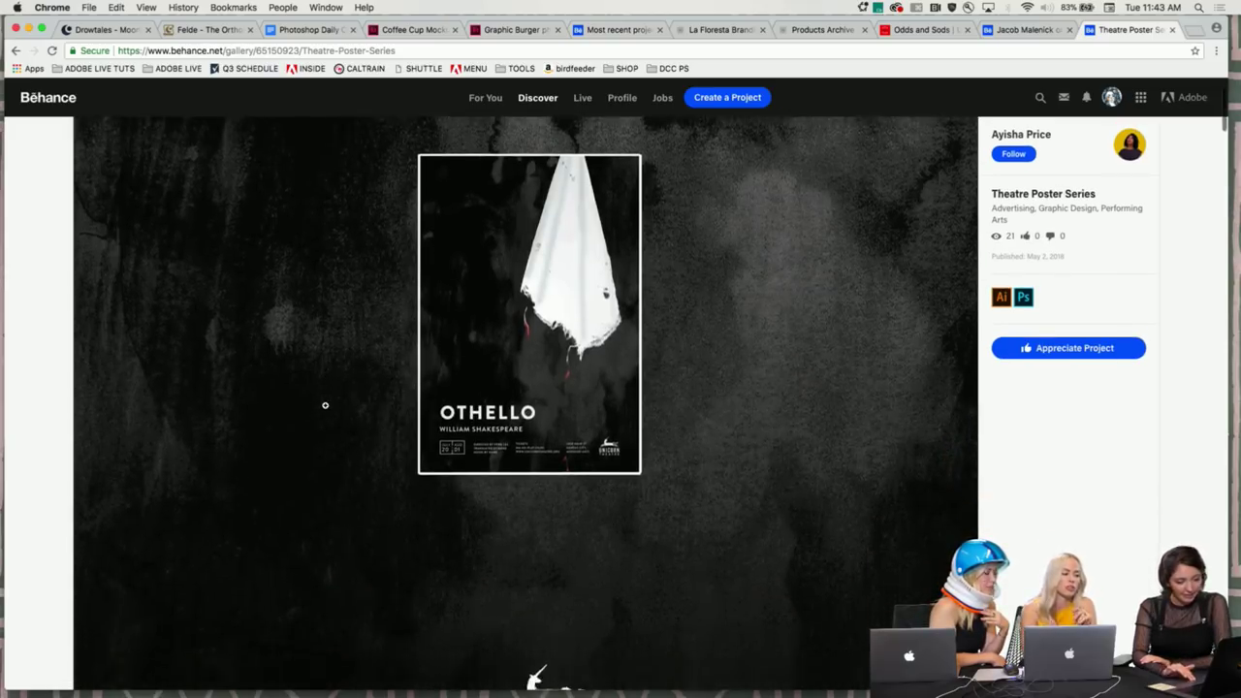
pyautogui.scroll(-4, 325, 406)
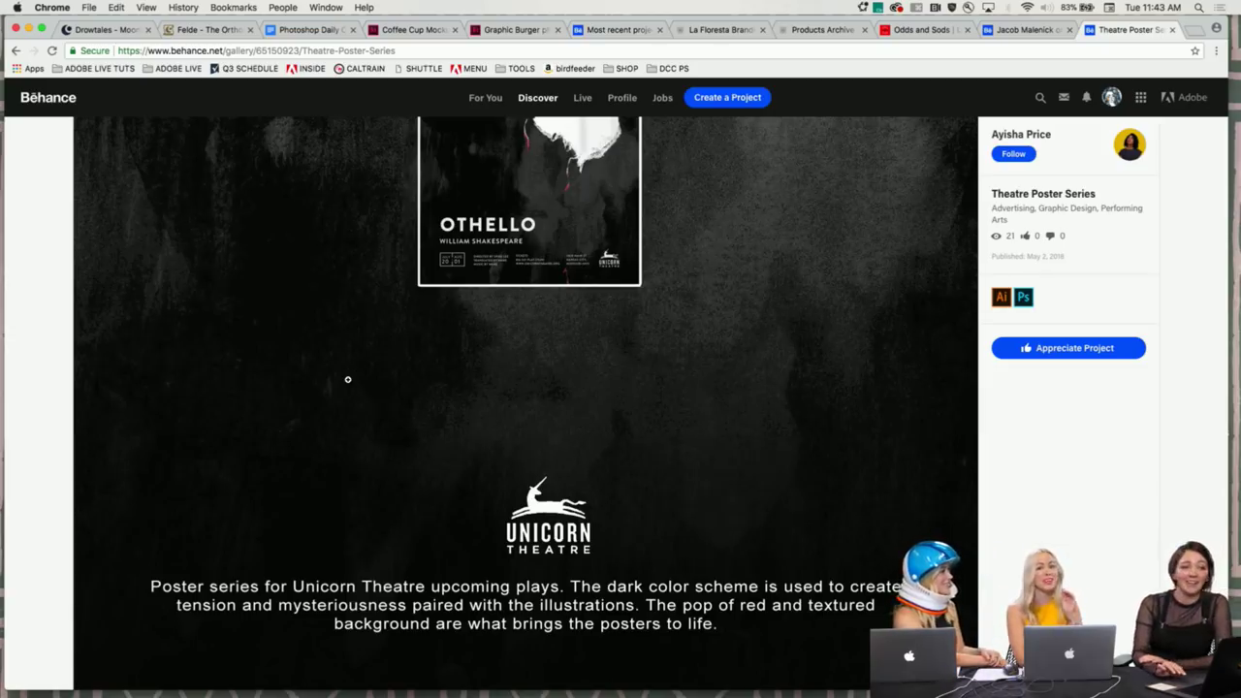
pyautogui.scroll(-4, 177, 361)
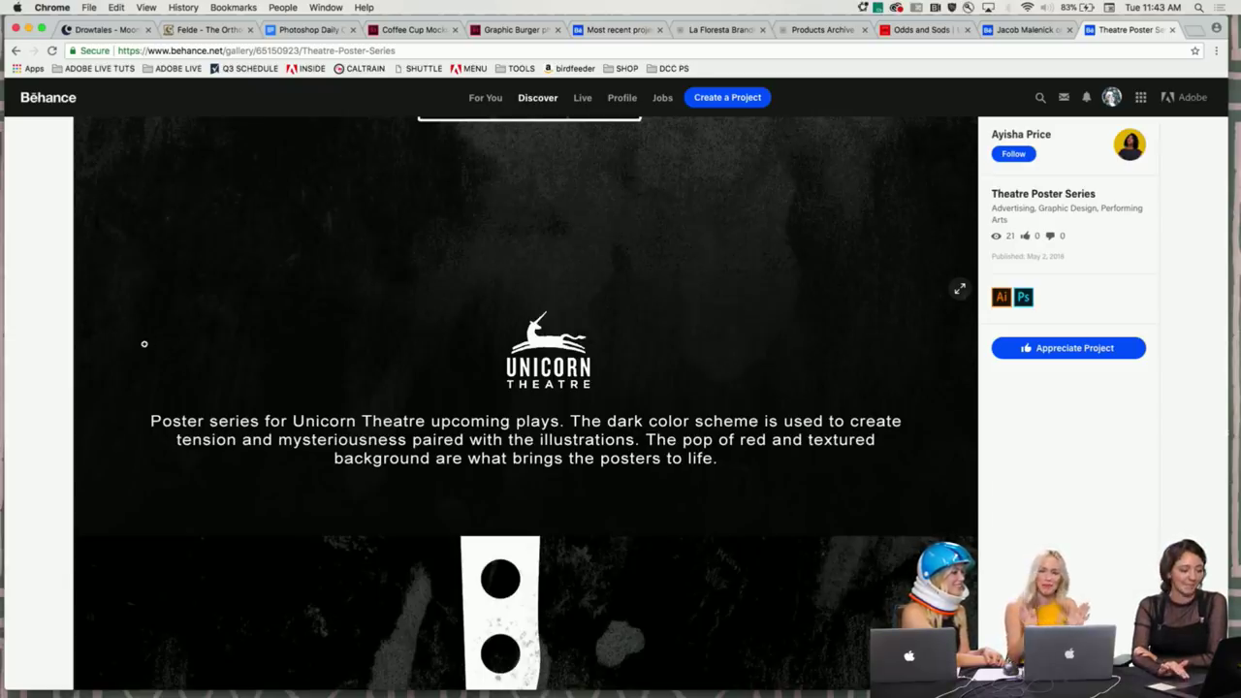
pyautogui.scroll(-5, 155, 343)
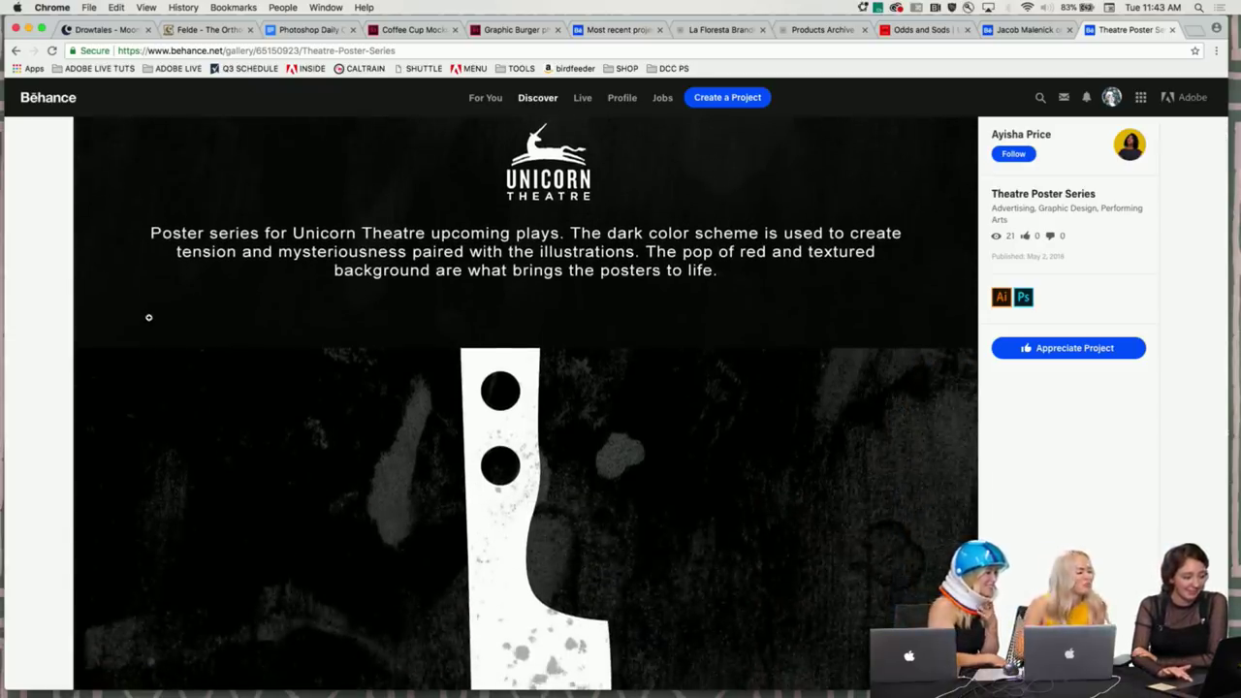
pyautogui.scroll(2, 147, 318)
pyautogui.scroll(-1, 207, 237)
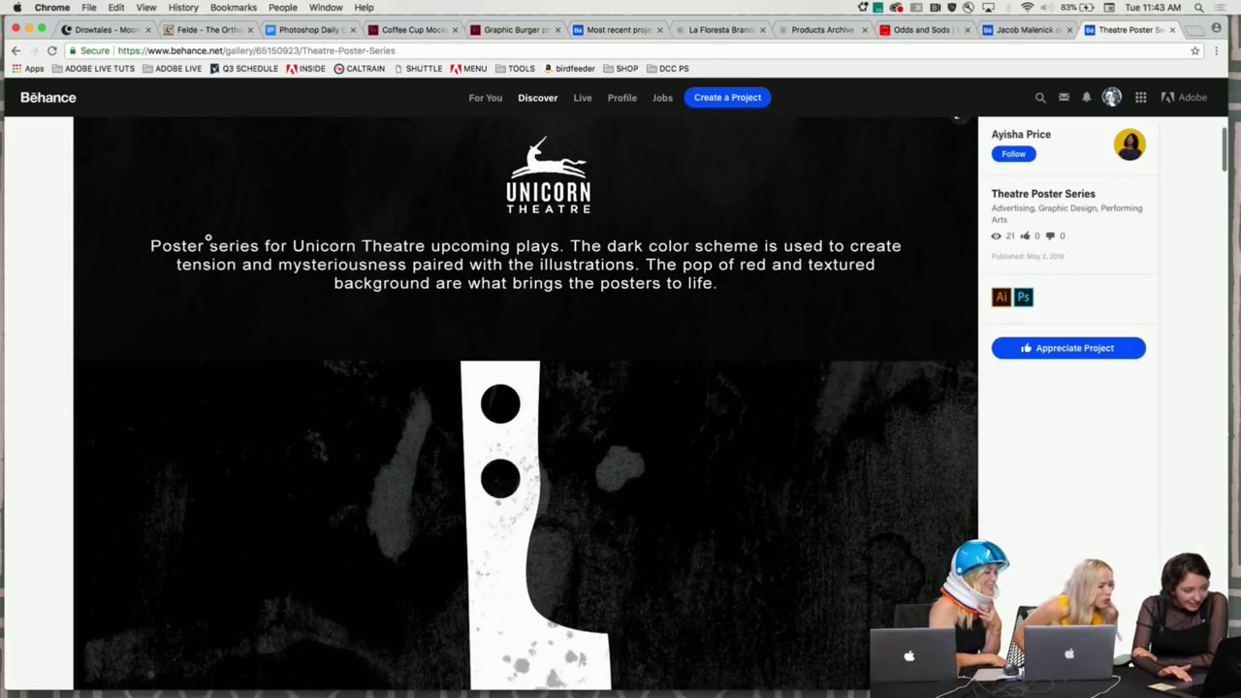
pyautogui.scroll(-1, 208, 237)
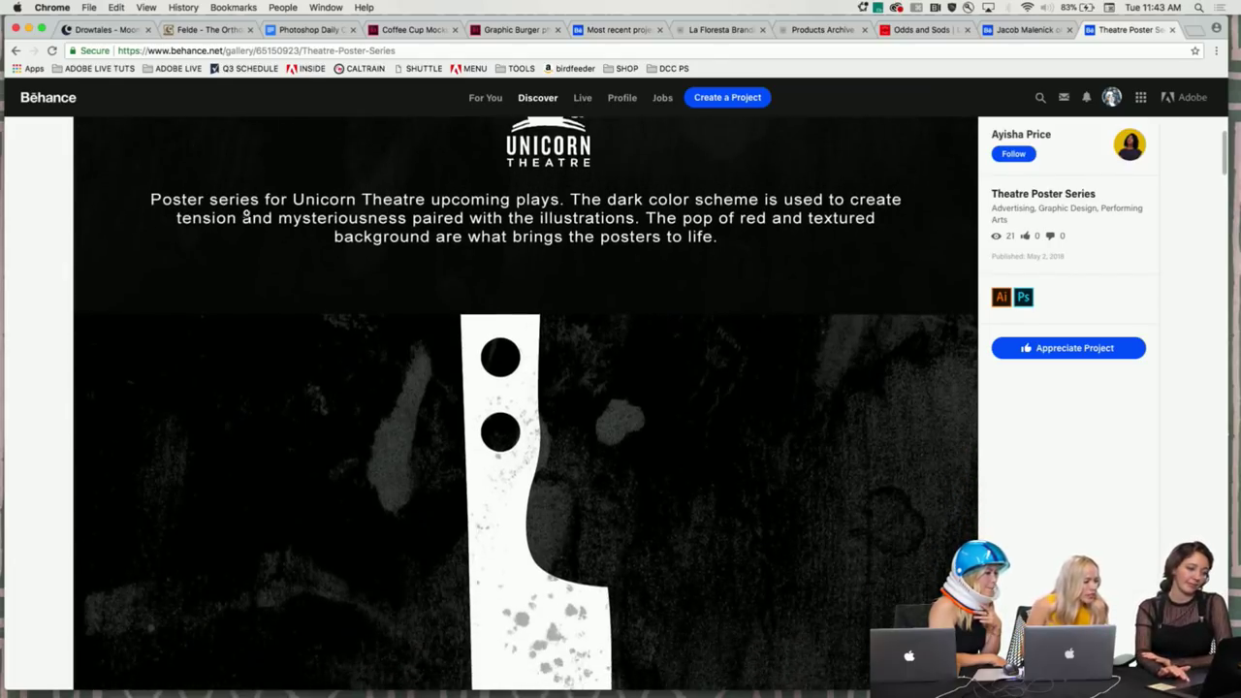
pyautogui.scroll(-1, 366, 256)
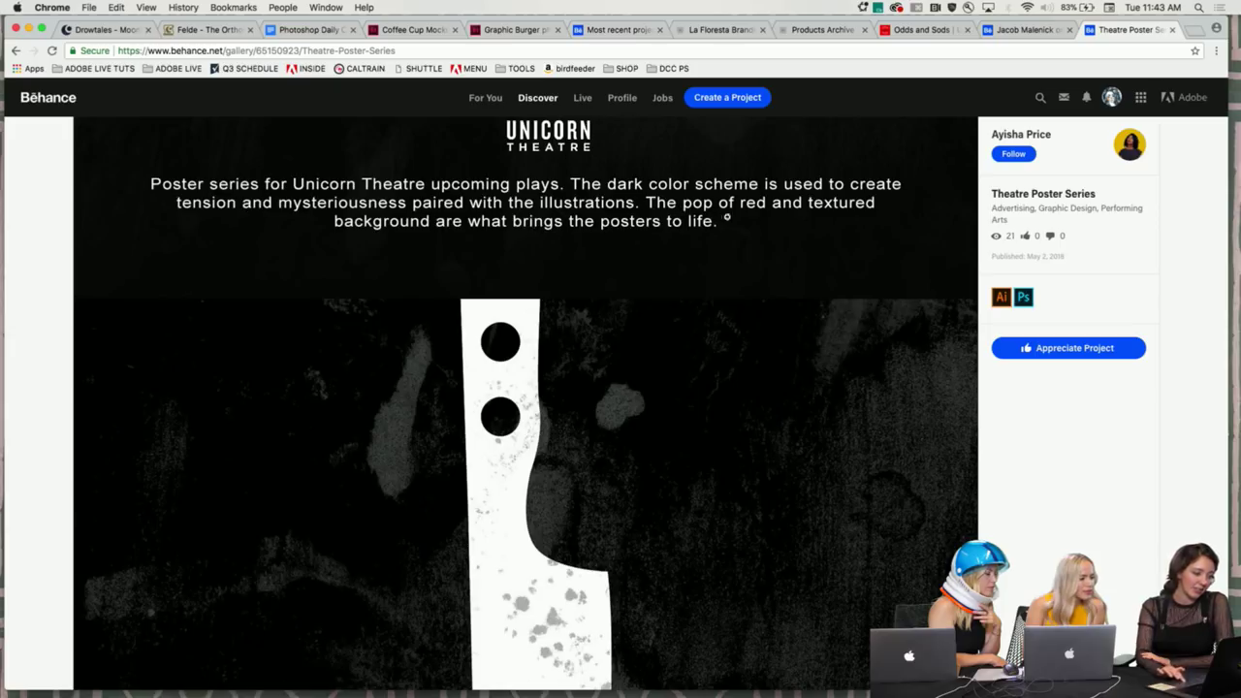
pyautogui.scroll(-5, 435, 219)
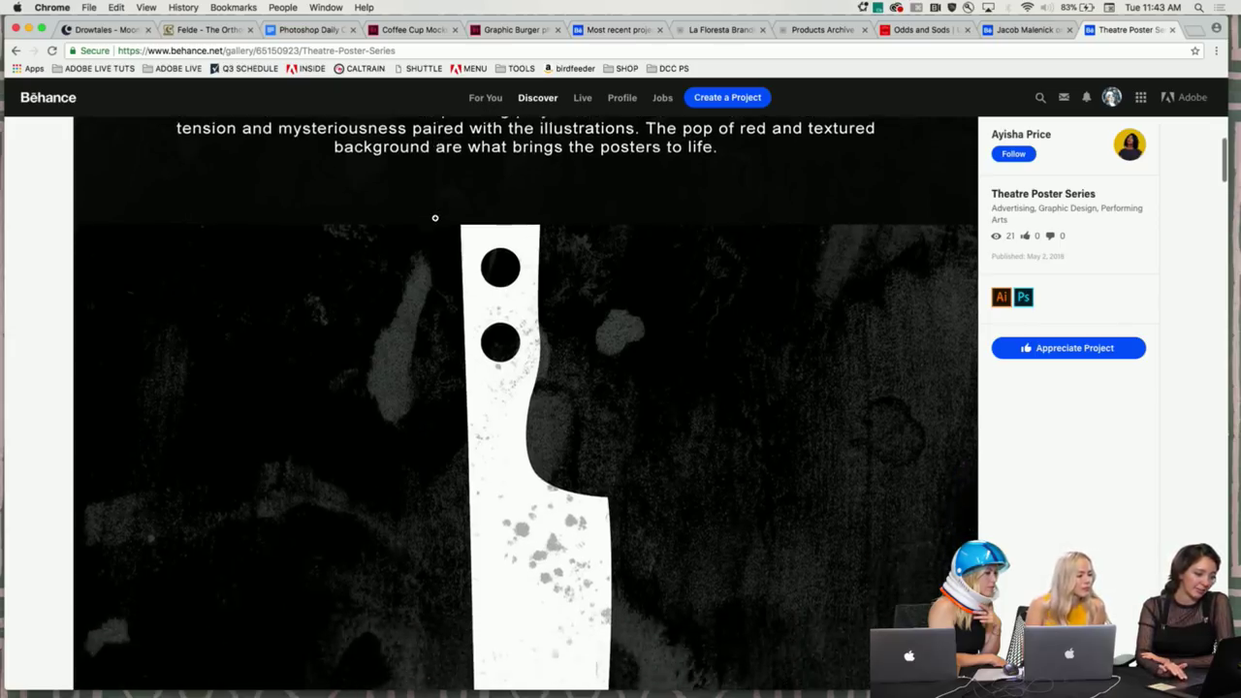
pyautogui.scroll(-2, 435, 217)
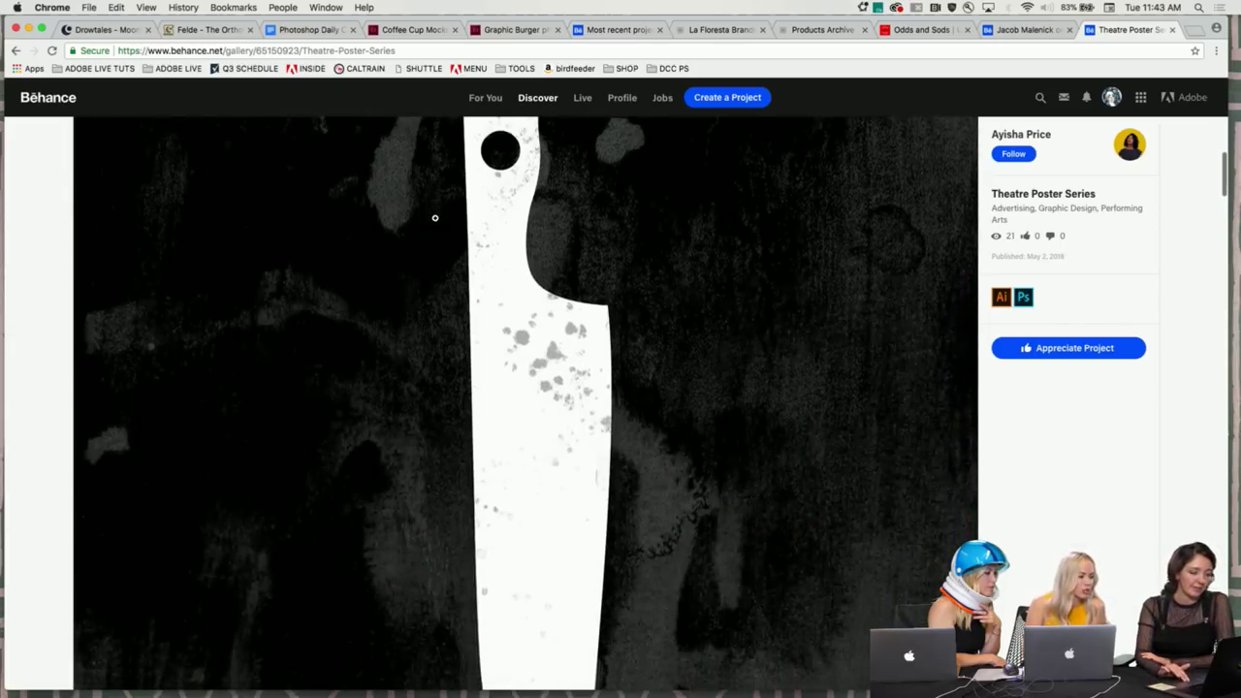
pyautogui.hotkey('ctrl', '-')
pyautogui.hotkey('ctrl', '0')
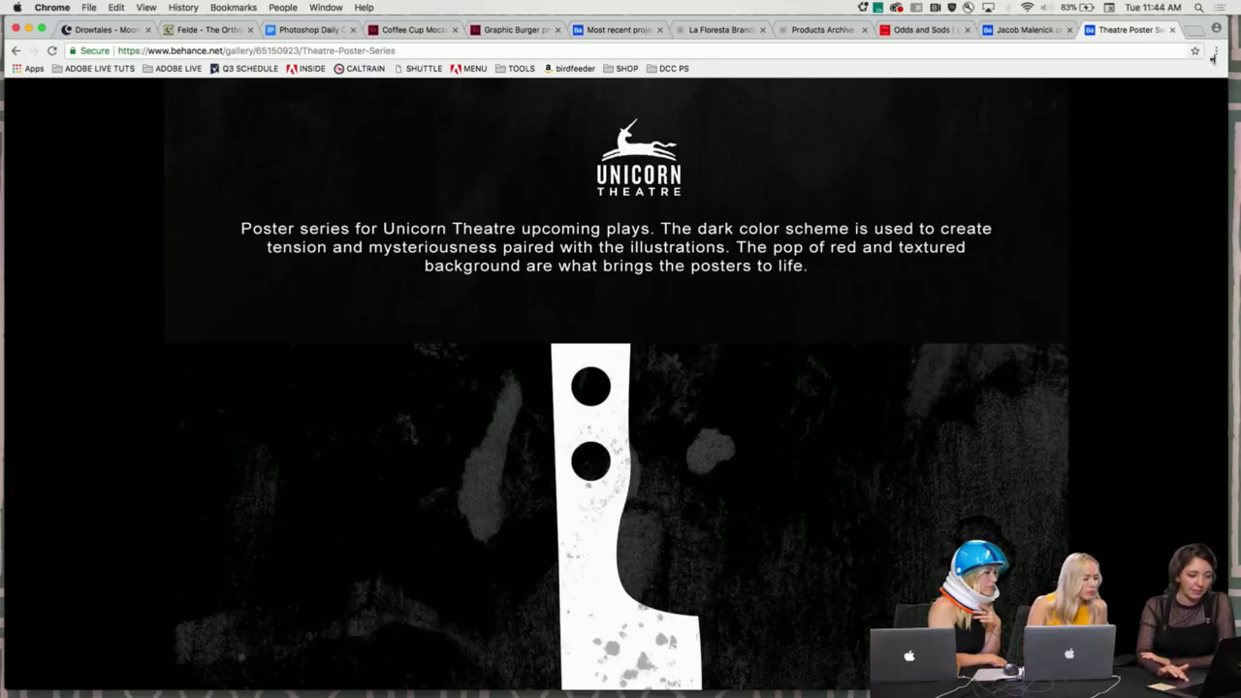
# - Open and close the posters overview, then scroll through the series
pyautogui.hotkey('ctrl', '-')
pyautogui.click(1202, 104)
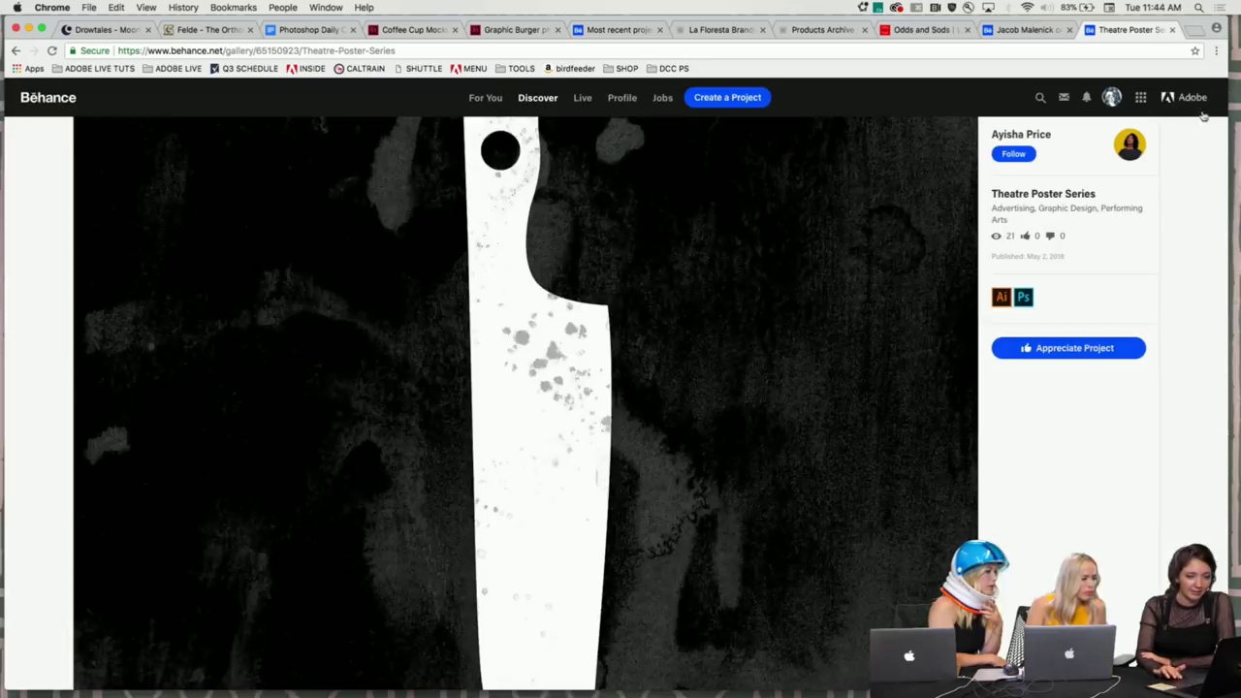
pyautogui.scroll(-5, 918, 230)
pyautogui.scroll(-3, 919, 230)
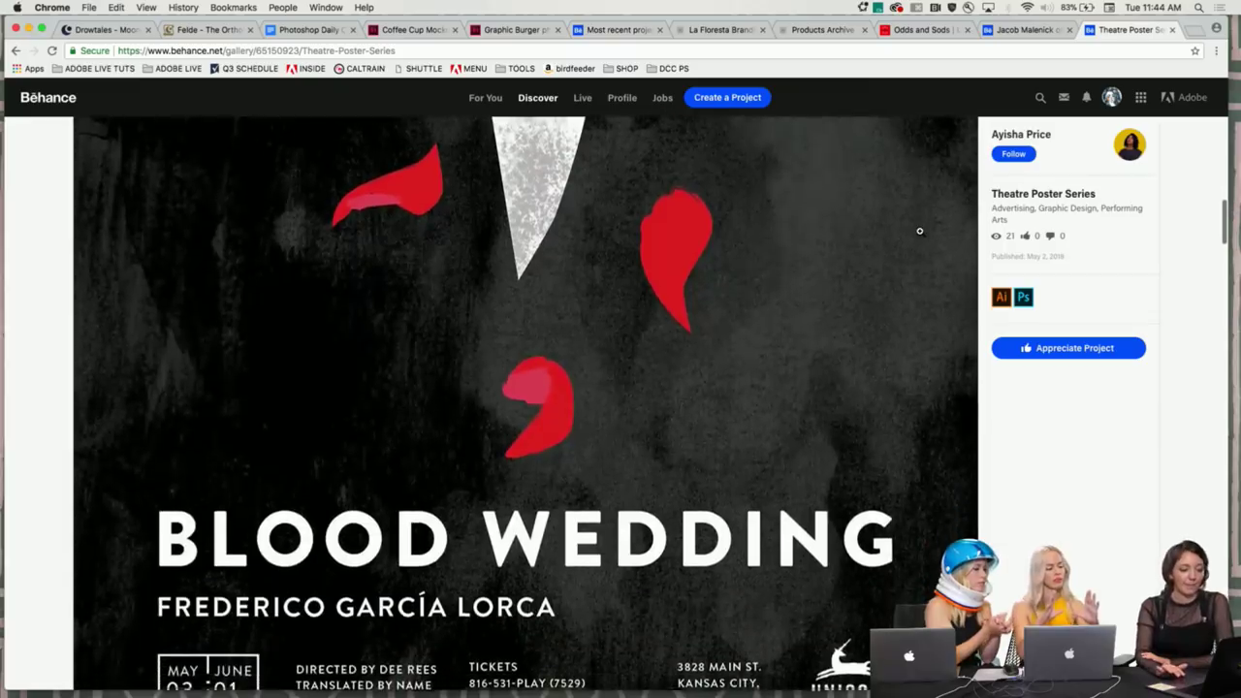
pyautogui.scroll(-5, 599, 310)
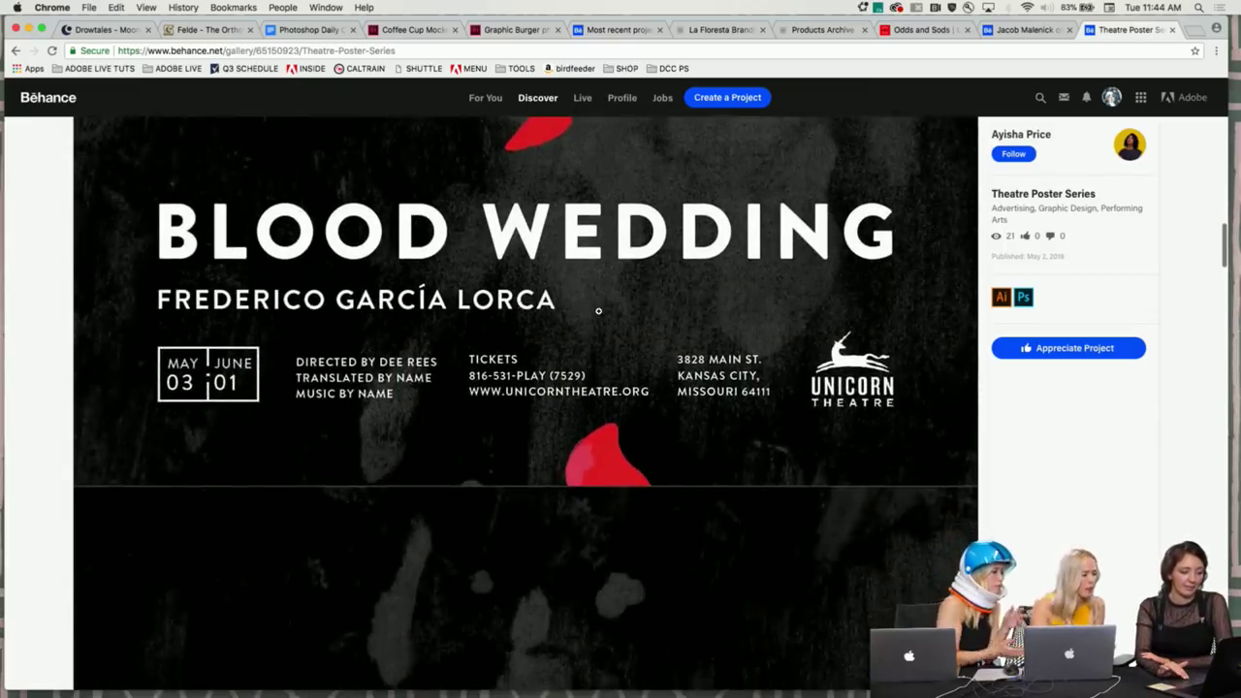
pyautogui.scroll(1, 598, 311)
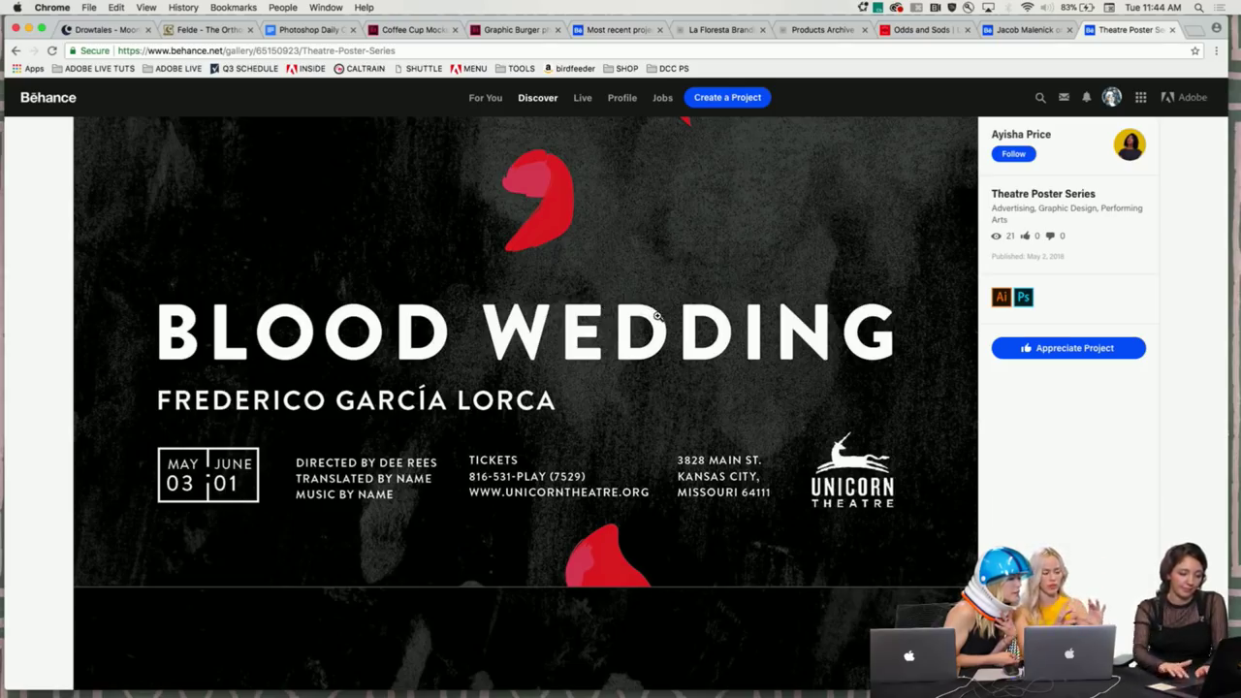
# - Zoom the page out to 33% and scroll over the whole Blood Wedding poster
pyautogui.press('super+minus')
pyautogui.press('super+minus')
pyautogui.press('super+minus')
pyautogui.press('super+minus')
pyautogui.press('super+minus')
pyautogui.press('super+minus')
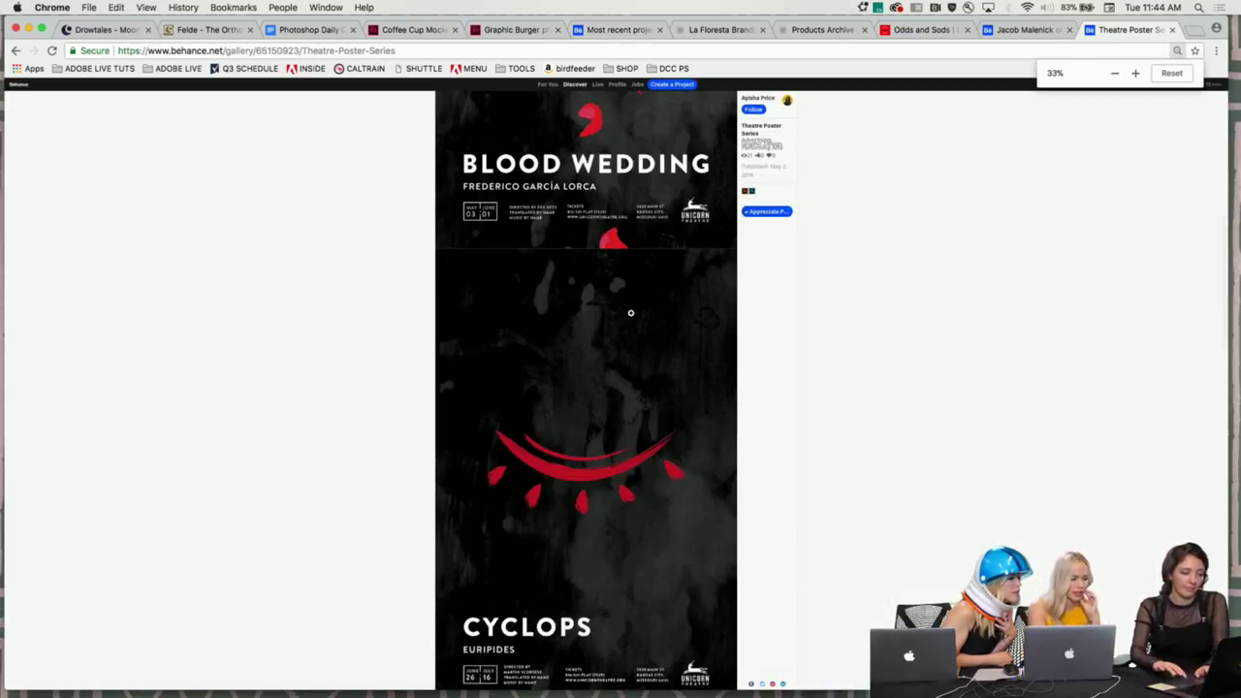
pyautogui.scroll(8, 602, 330)
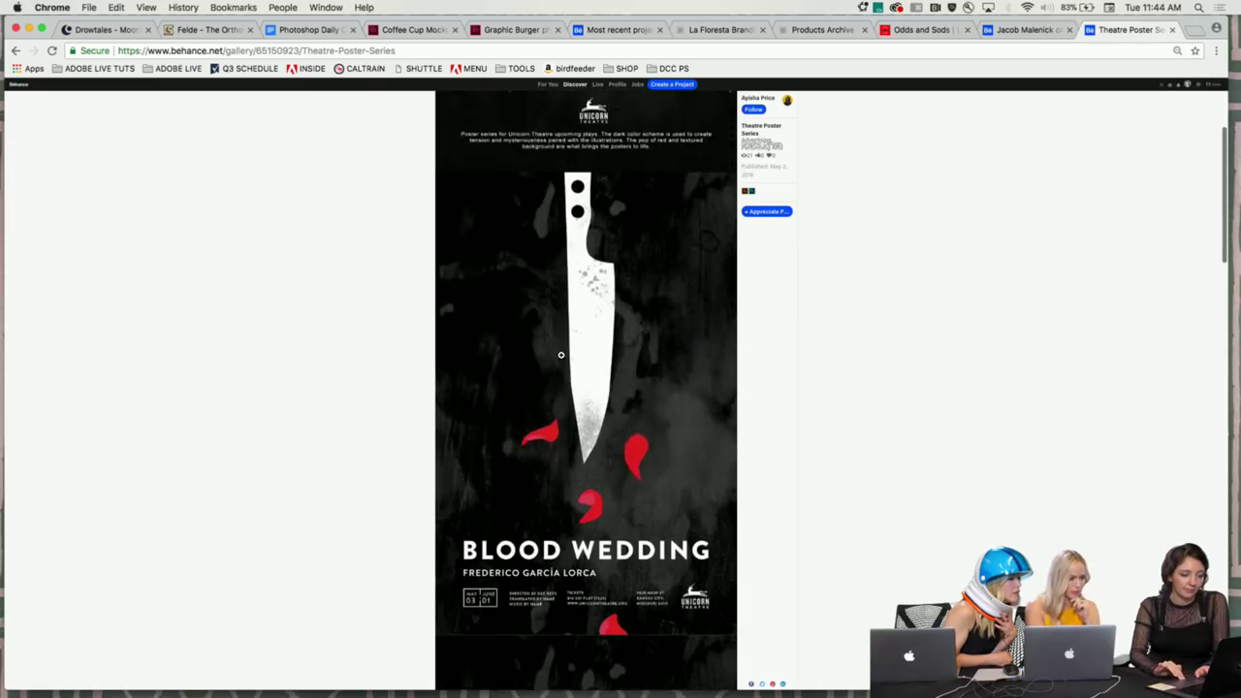
pyautogui.scroll(1, 561, 355)
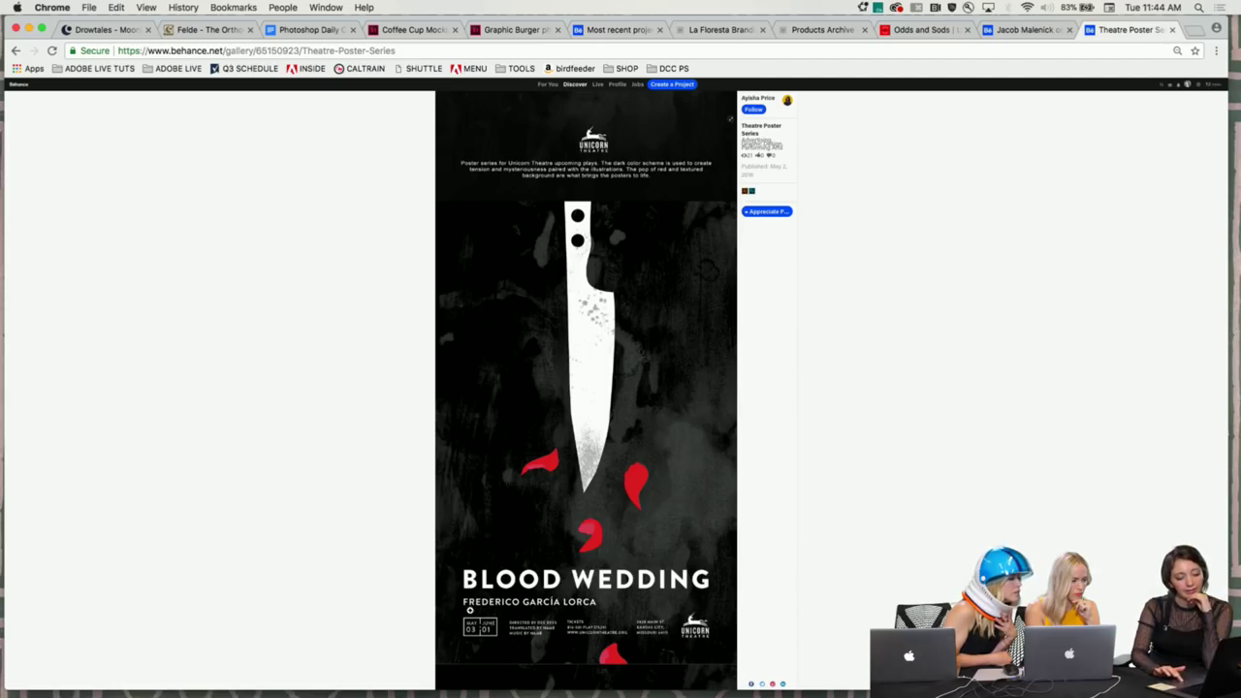
pyautogui.scroll(-2, 508, 585)
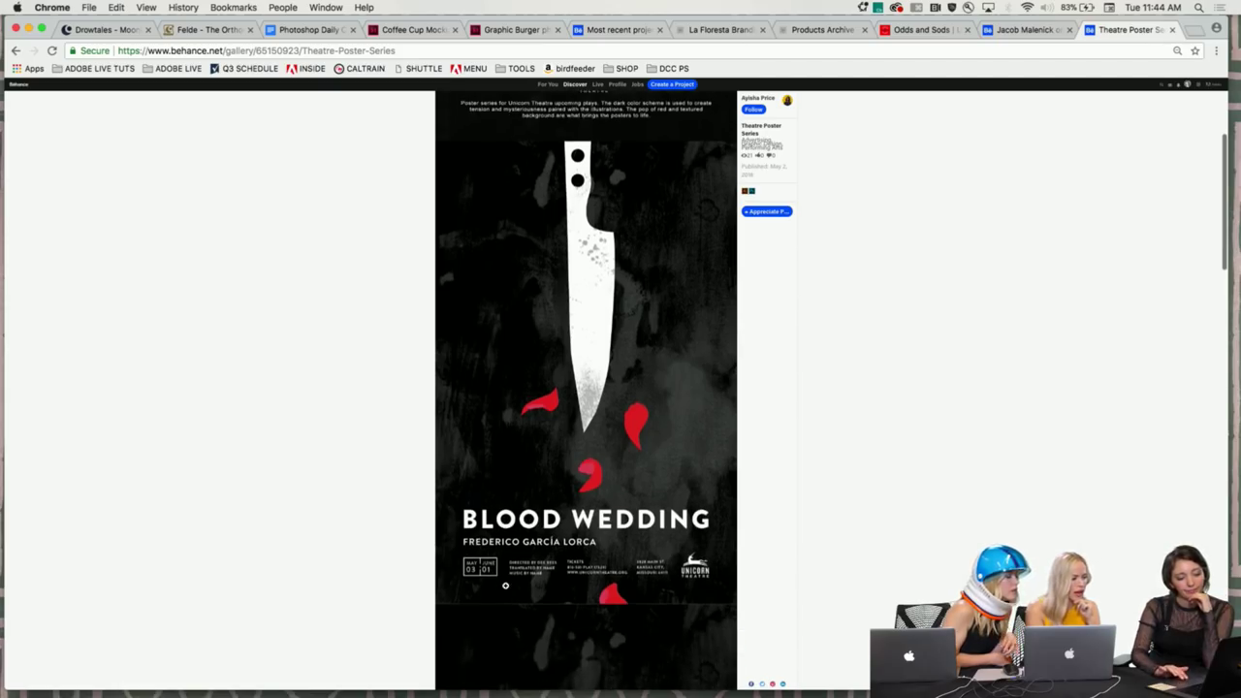
pyautogui.scroll(-1, 505, 585)
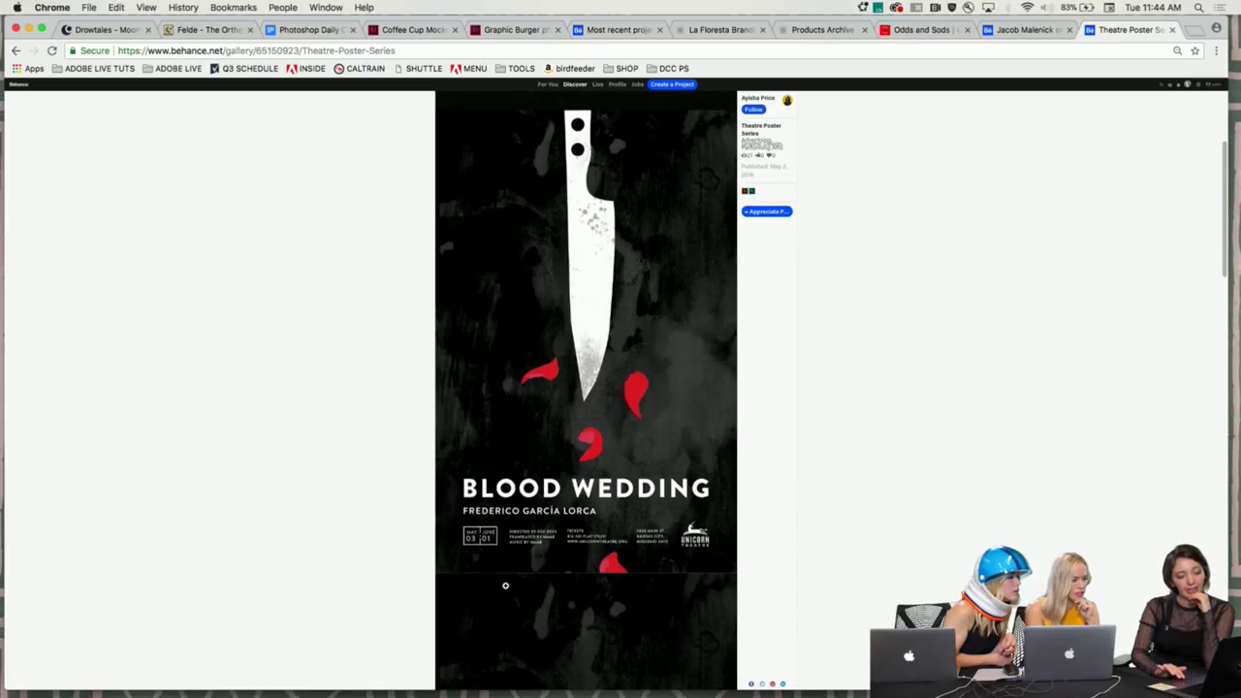
pyautogui.scroll(-5, 392, 503)
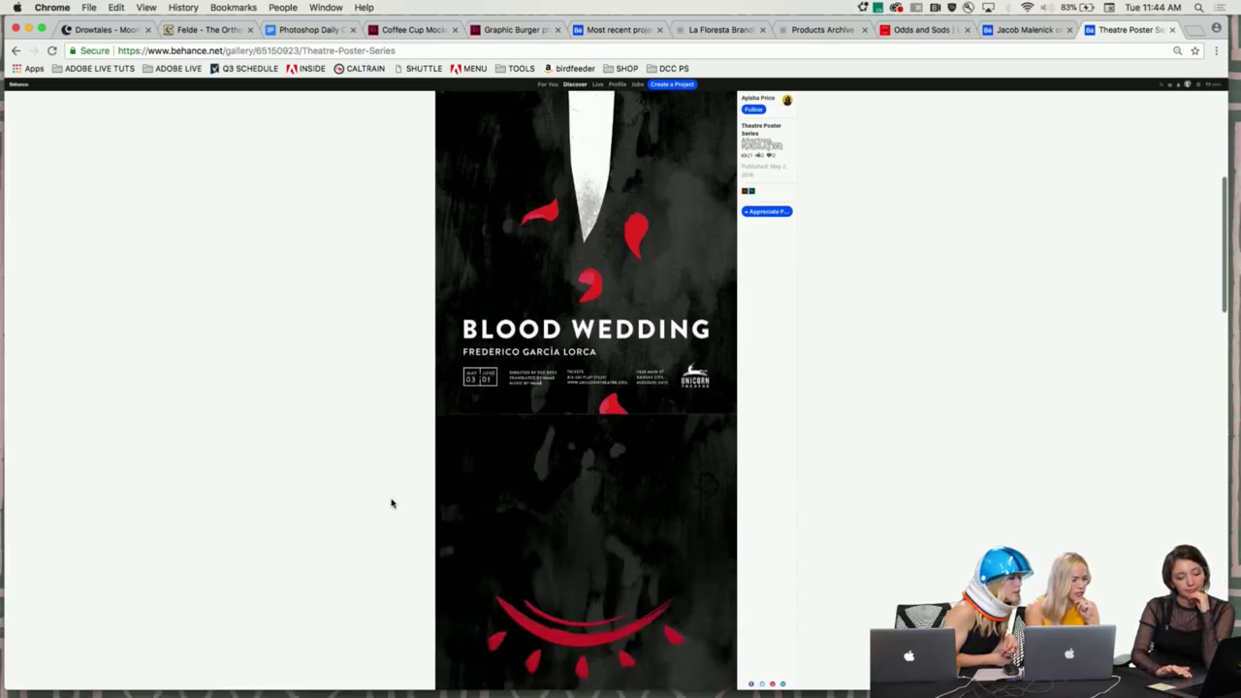
pyautogui.scroll(6, 397, 501)
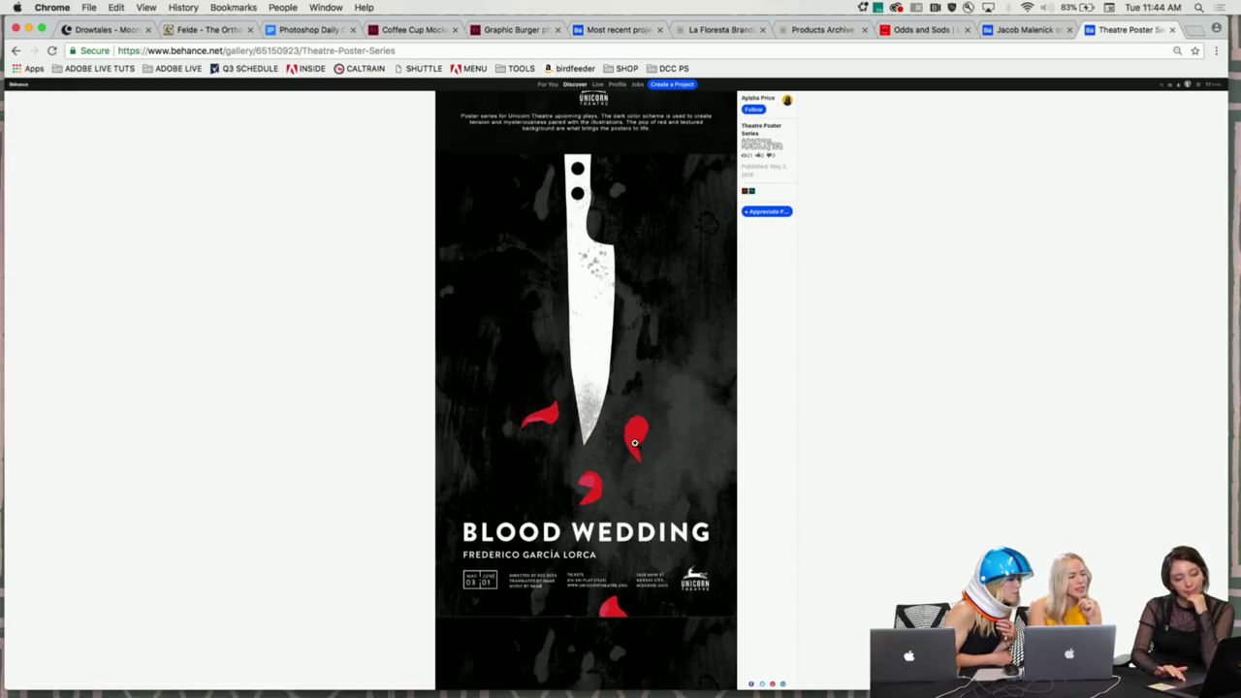
pyautogui.scroll(3, 624, 456)
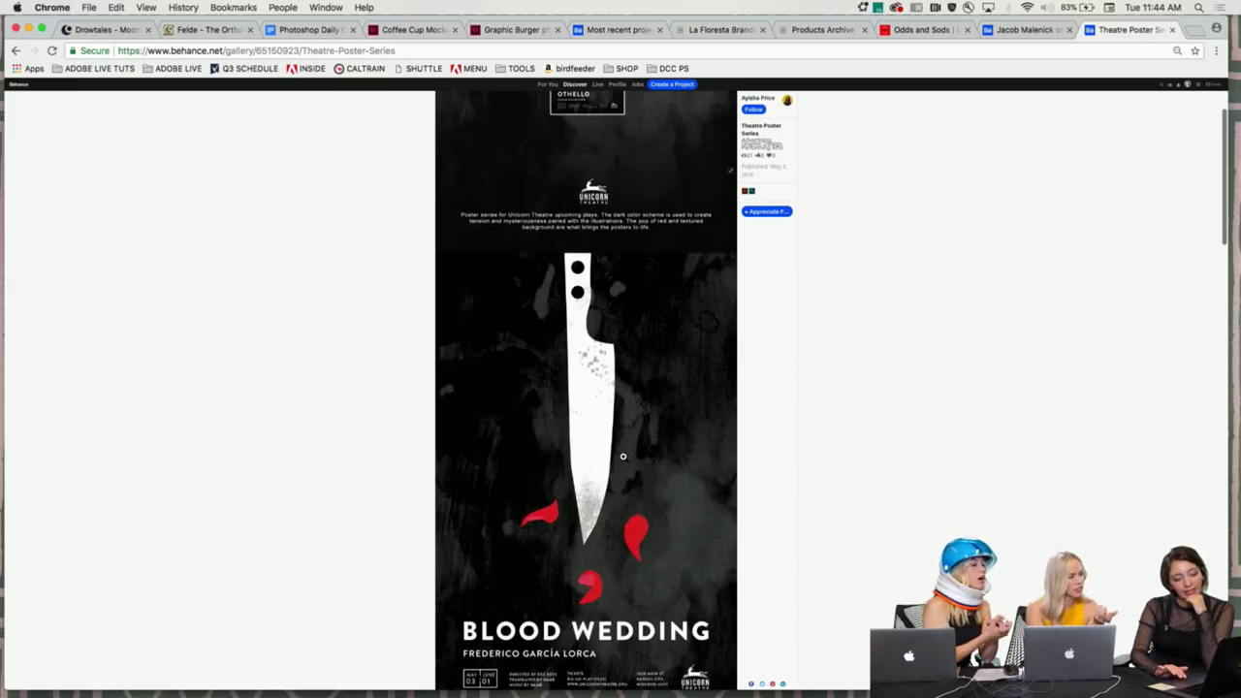
pyautogui.scroll(-2, 623, 456)
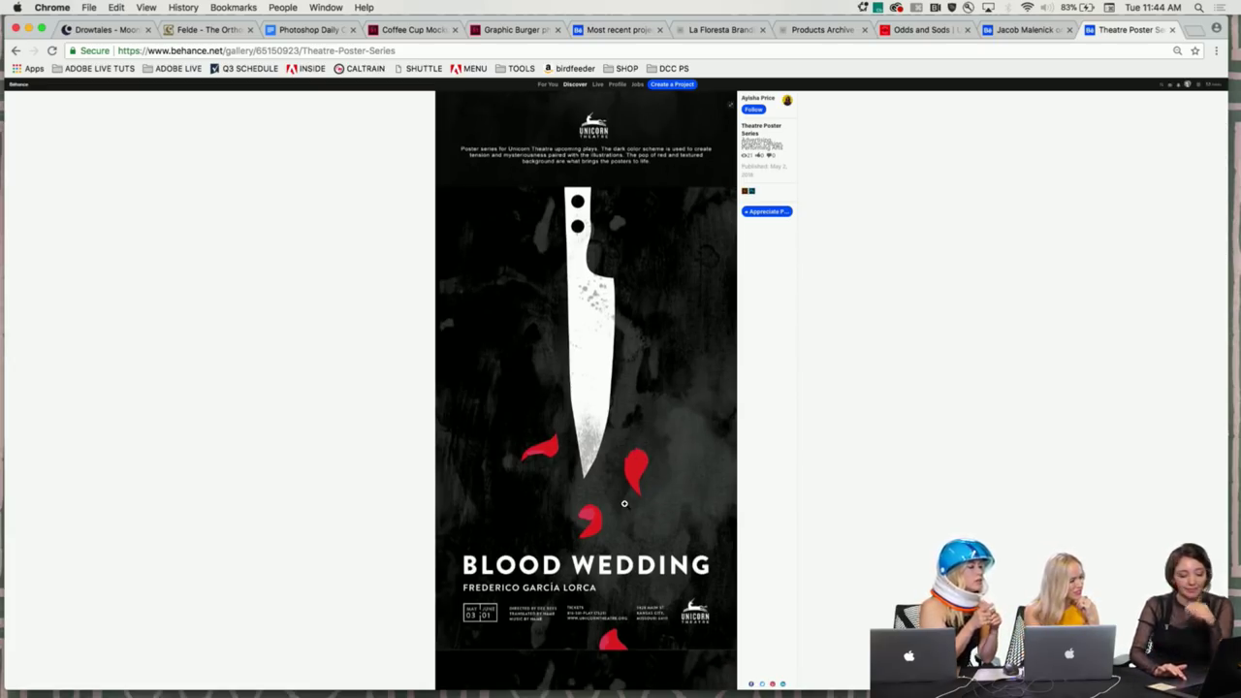
pyautogui.scroll(-5, 624, 503)
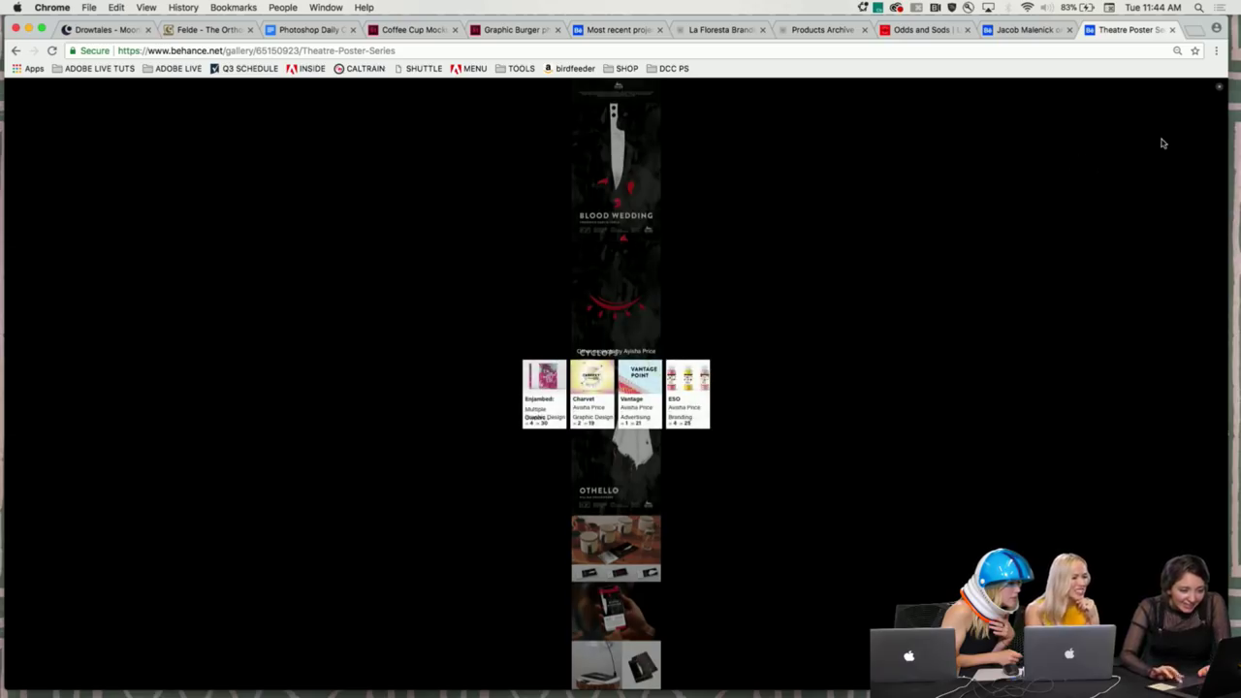
# - Close the overview, zoom to 110% to inspect the Blood Wedding knife and petals, then return to 33%
pyautogui.click(1219, 88)
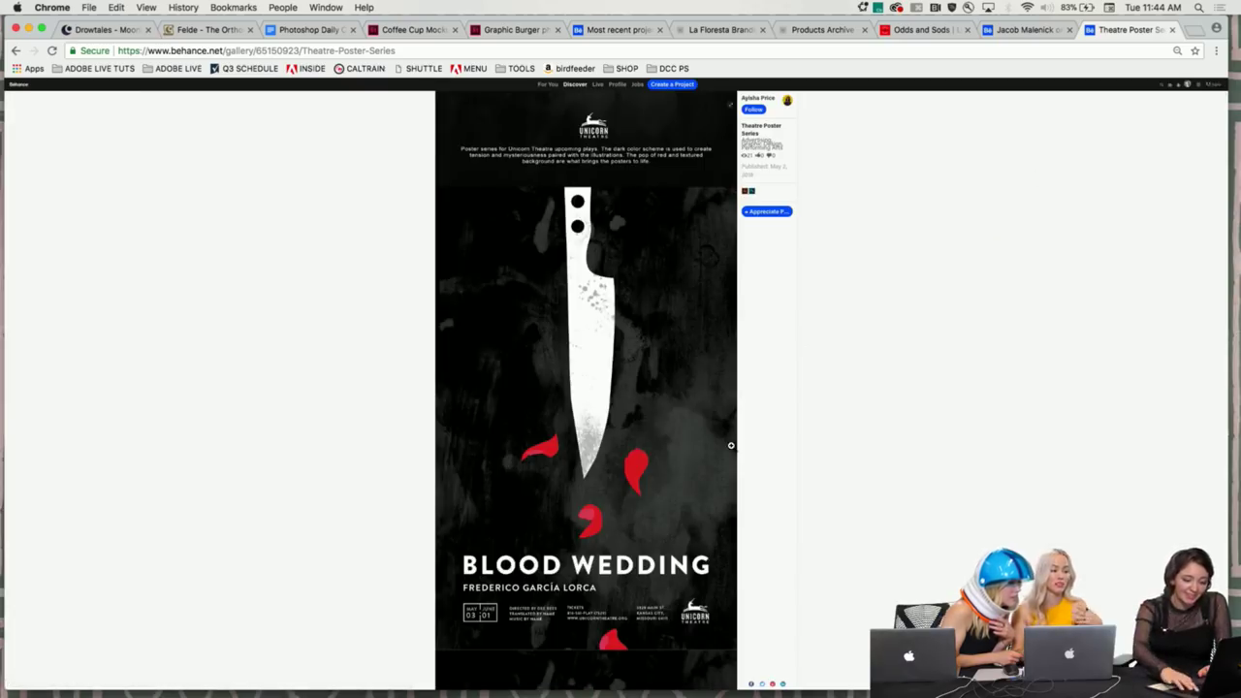
pyautogui.press('super+equal')
pyautogui.press('super+equal')
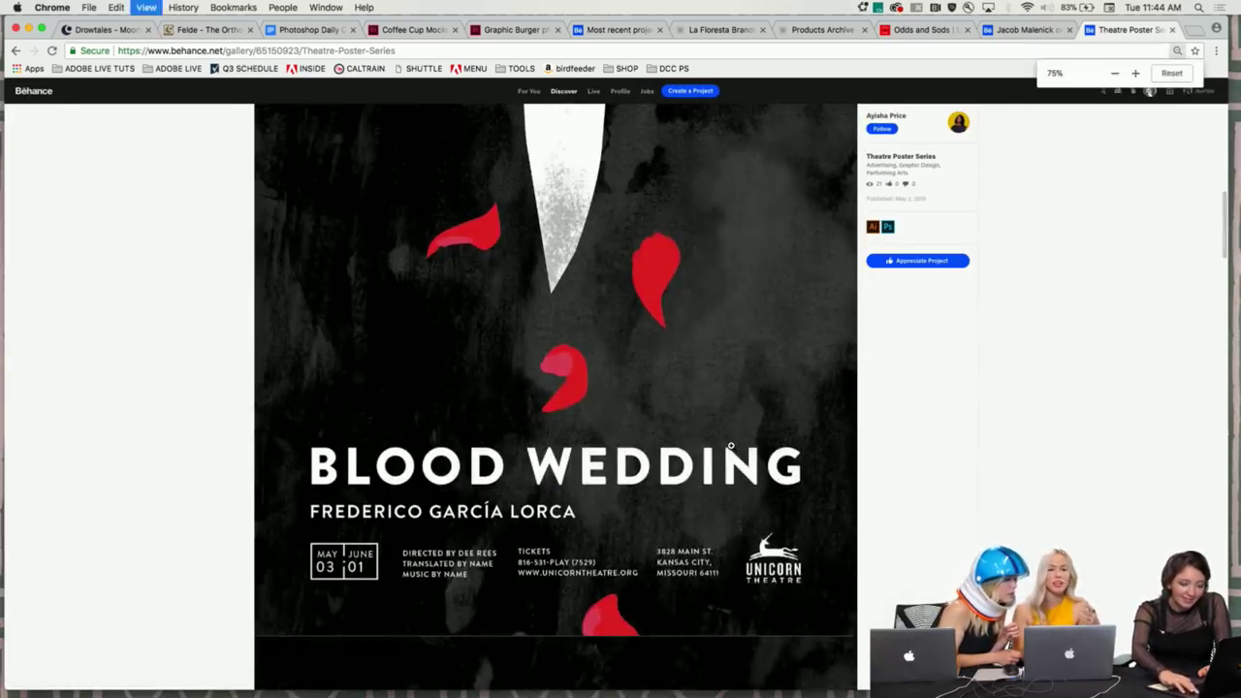
pyautogui.press('super+equal')
pyautogui.press('super+equal')
pyautogui.press('super+equal')
pyautogui.press('super+equal')
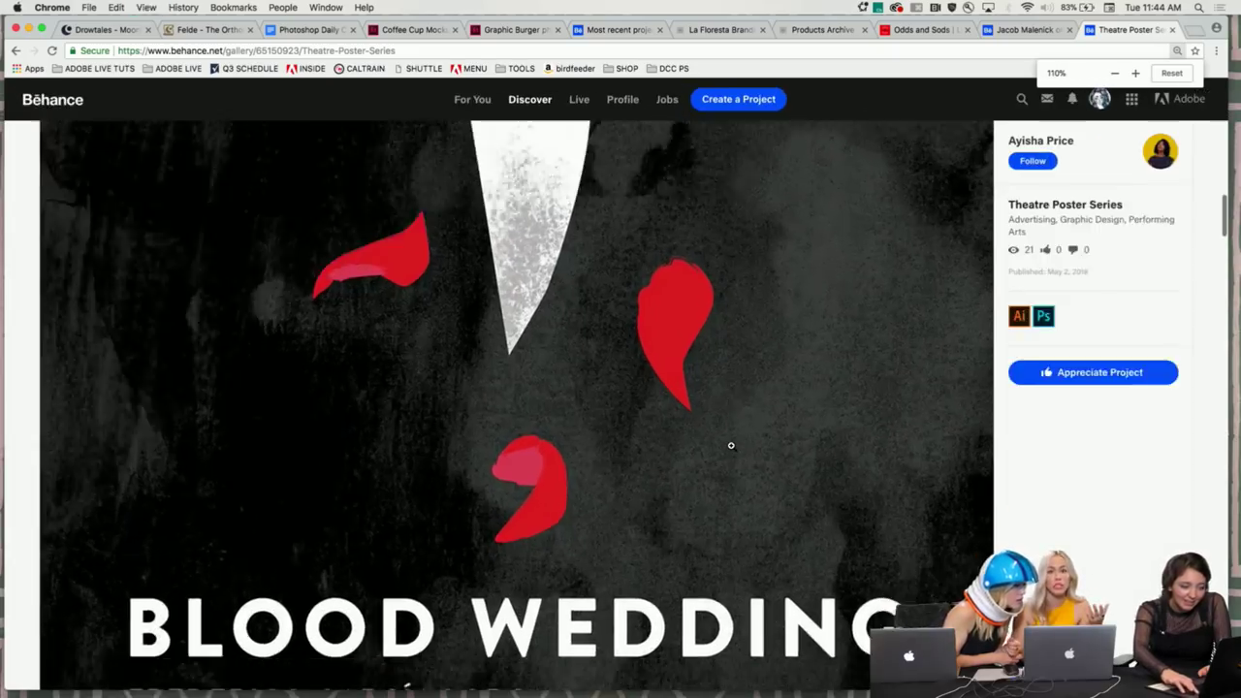
pyautogui.press('super+equal')
pyautogui.scroll(5, 449, 307)
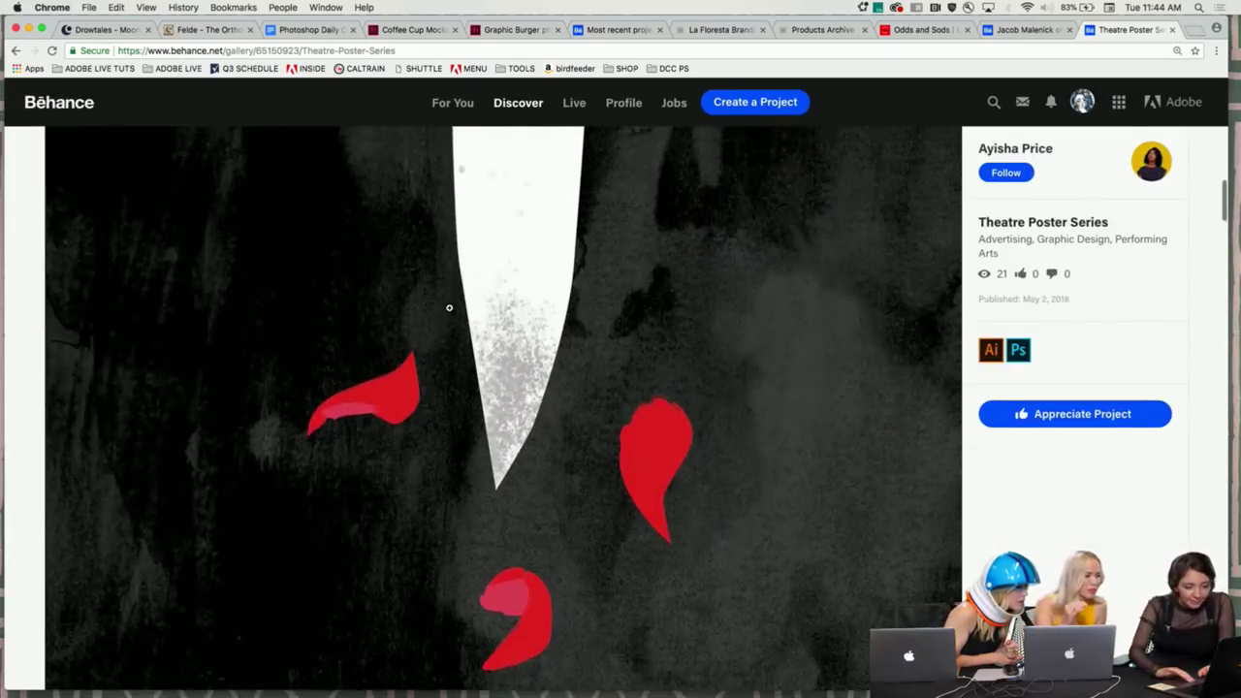
pyautogui.scroll(1, 389, 371)
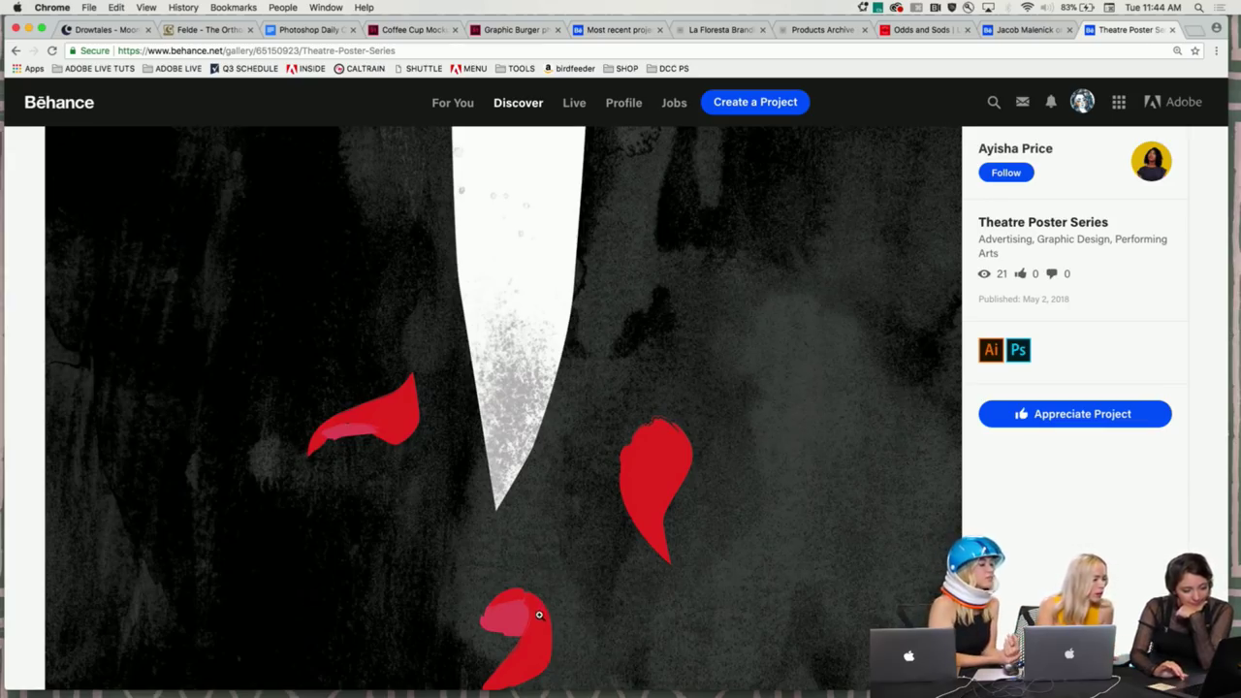
pyautogui.press('super+minus')
pyautogui.press('super+minus')
pyautogui.press('super+minus')
pyautogui.press('super+minus')
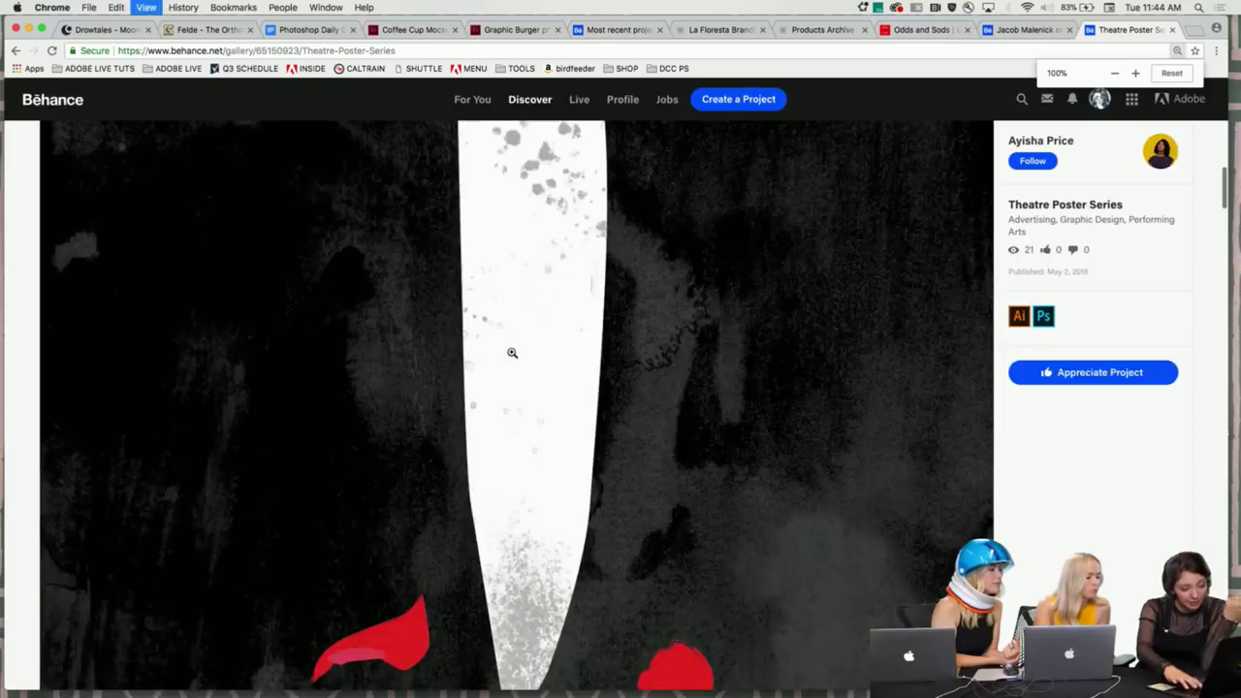
pyautogui.press('super+minus')
pyautogui.press('super+minus')
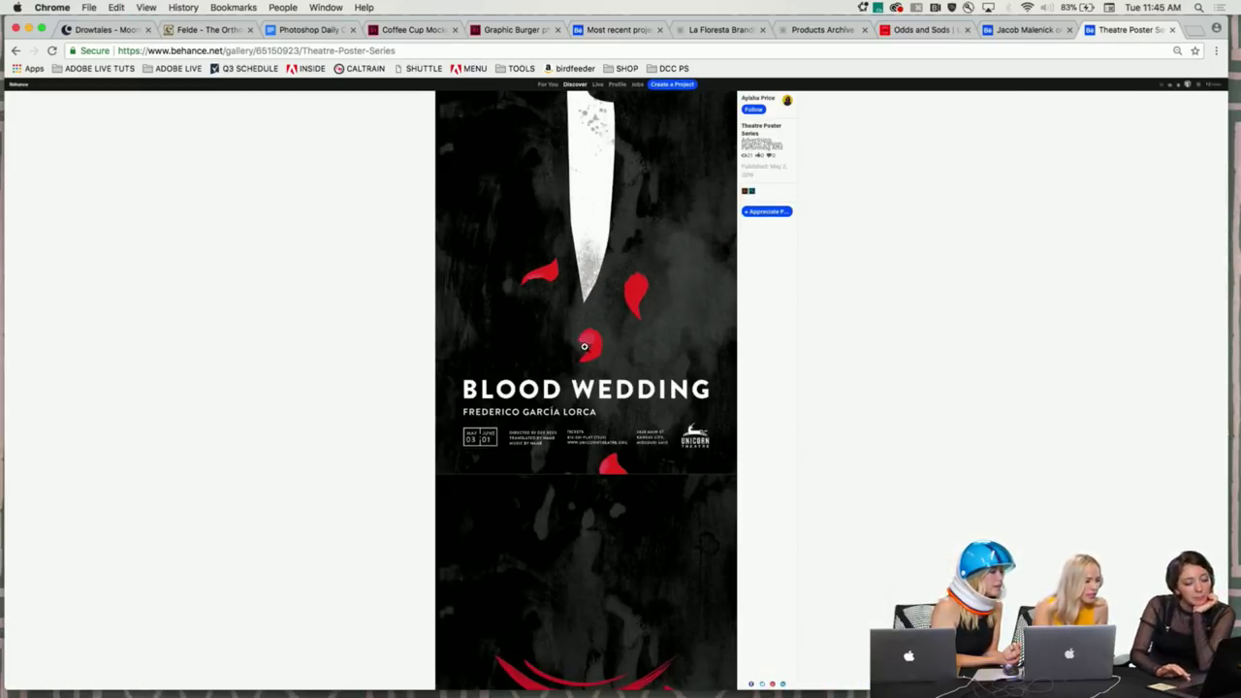
pyautogui.scroll(-3, 597, 381)
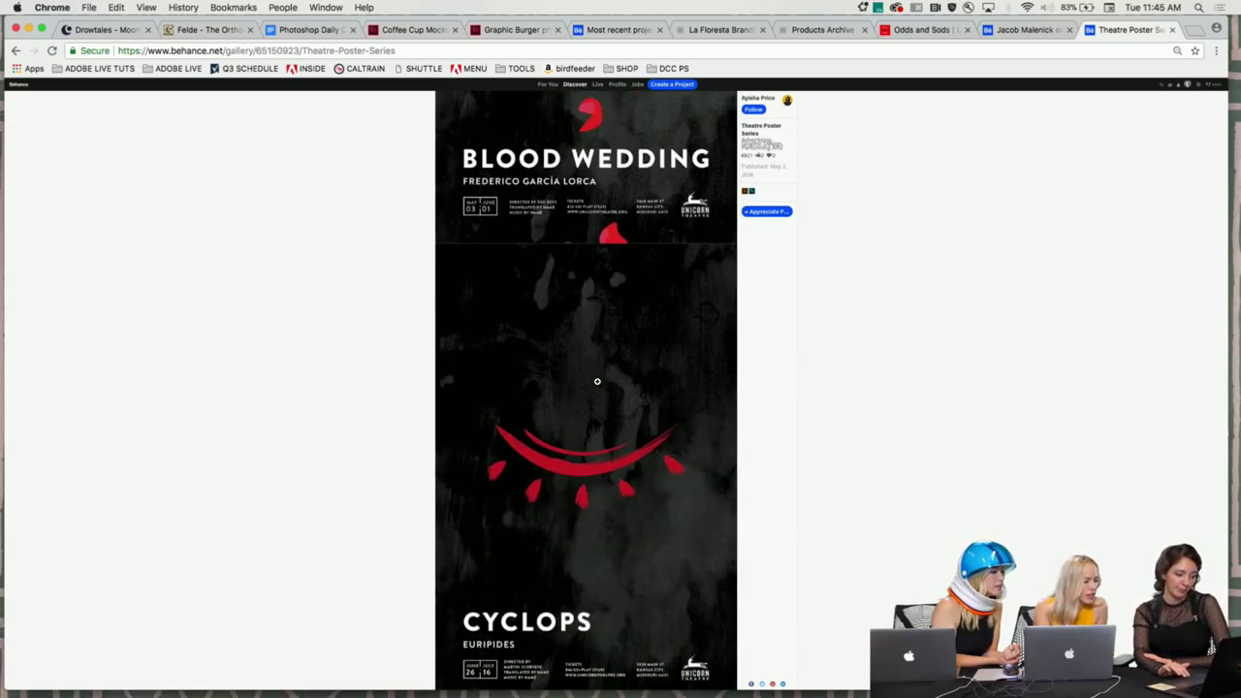
pyautogui.scroll(-1, 597, 382)
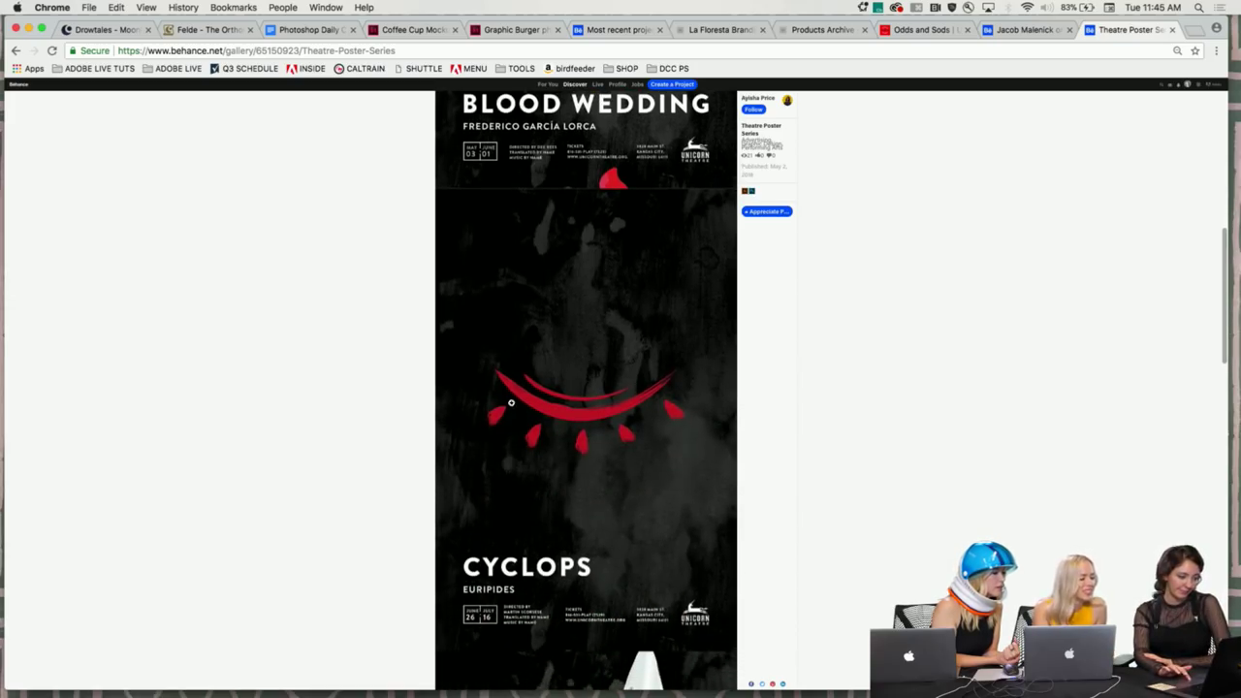
pyautogui.scroll(-2, 498, 392)
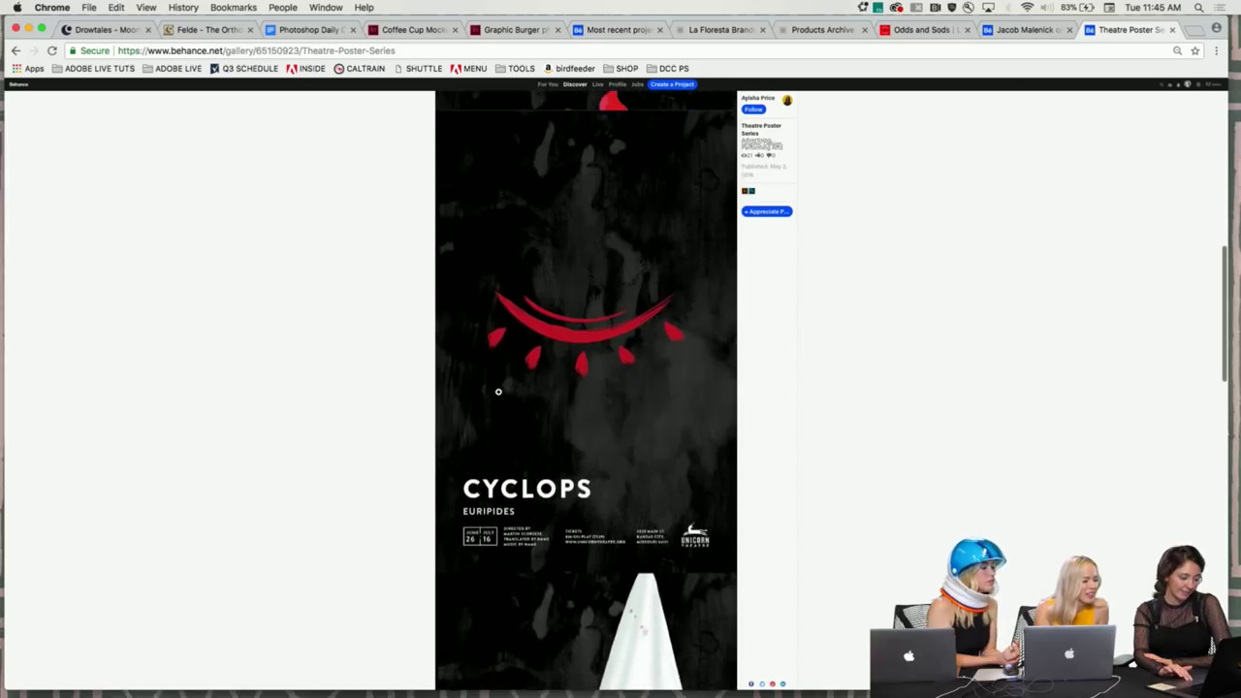
pyautogui.scroll(2, 499, 391)
pyautogui.scroll(1, 499, 392)
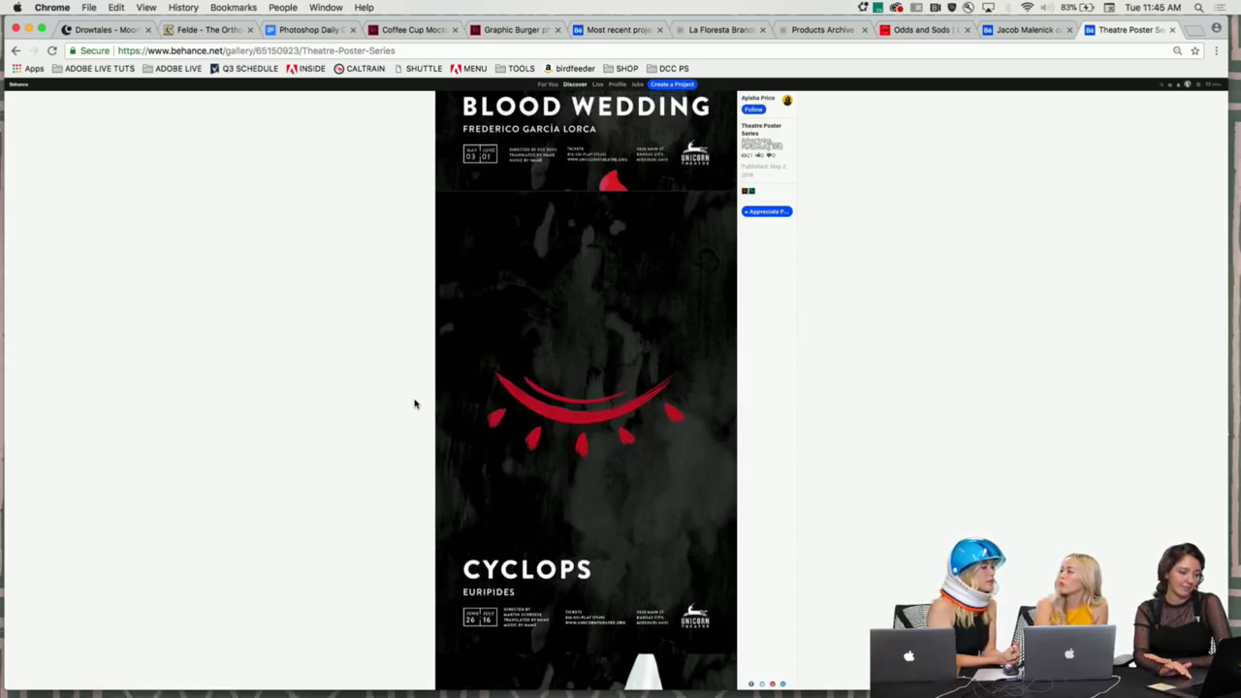
pyautogui.scroll(1, 414, 403)
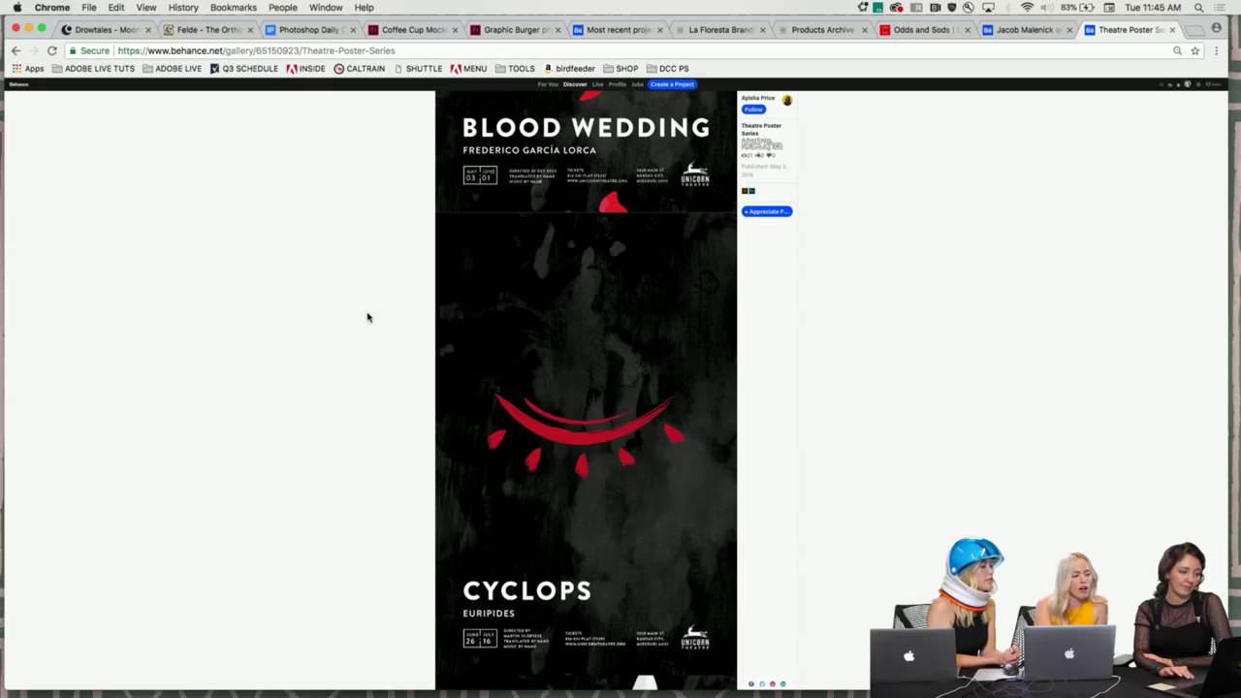
pyautogui.scroll(1, 367, 318)
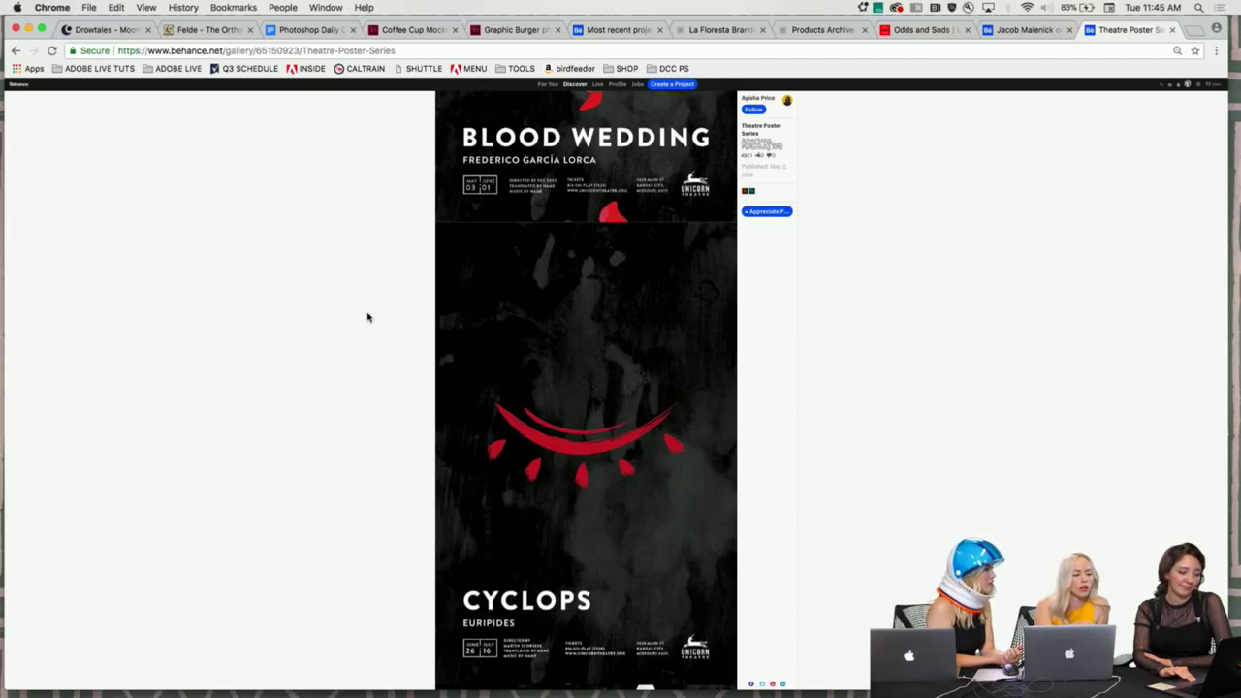
pyautogui.scroll(-1, 368, 317)
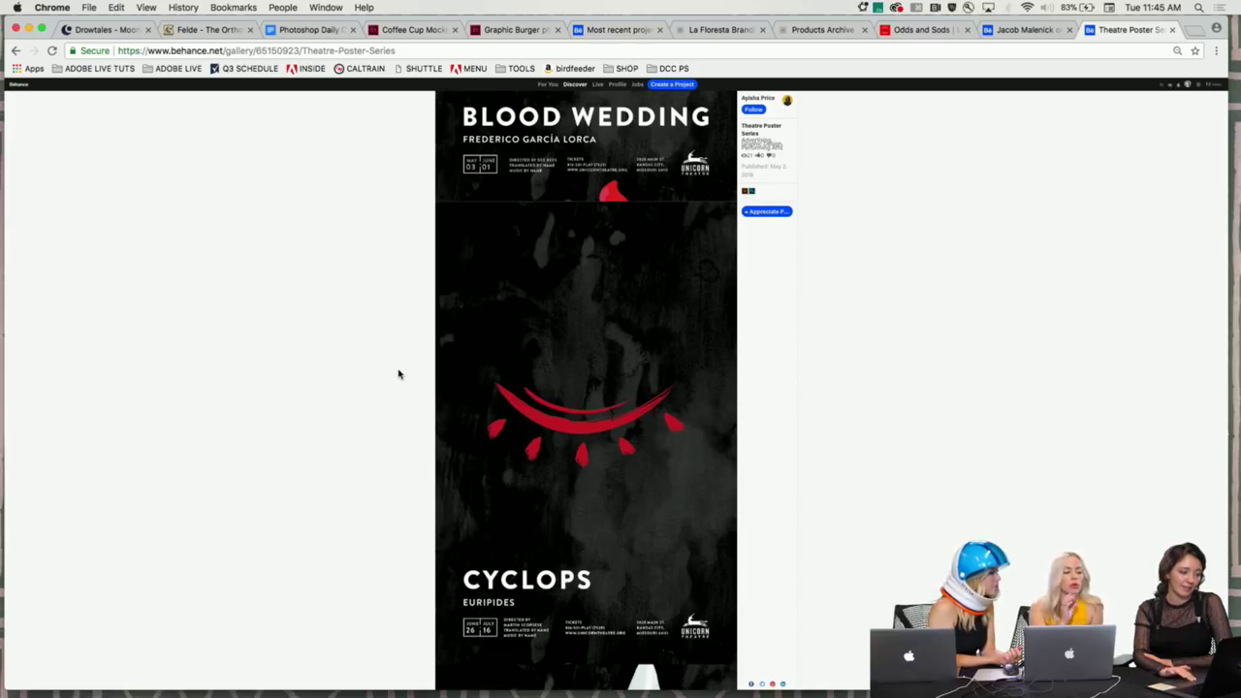
pyautogui.scroll(5, 398, 374)
pyautogui.scroll(-3, 397, 374)
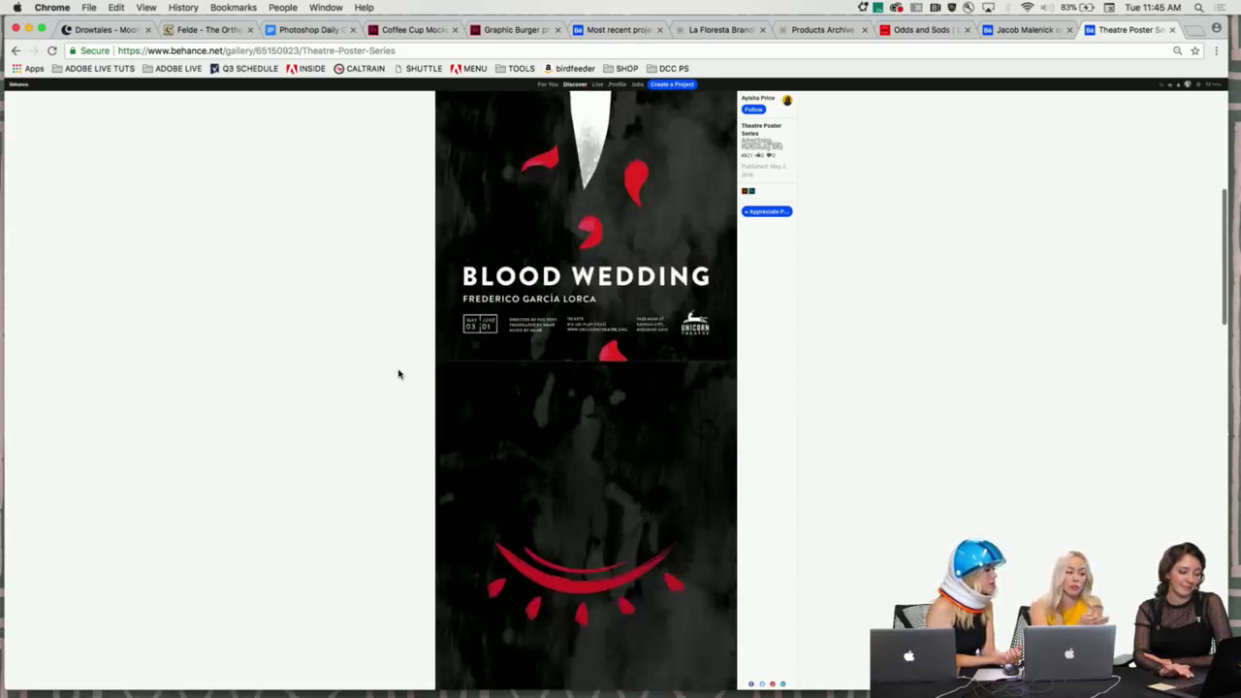
pyautogui.scroll(-3, 398, 375)
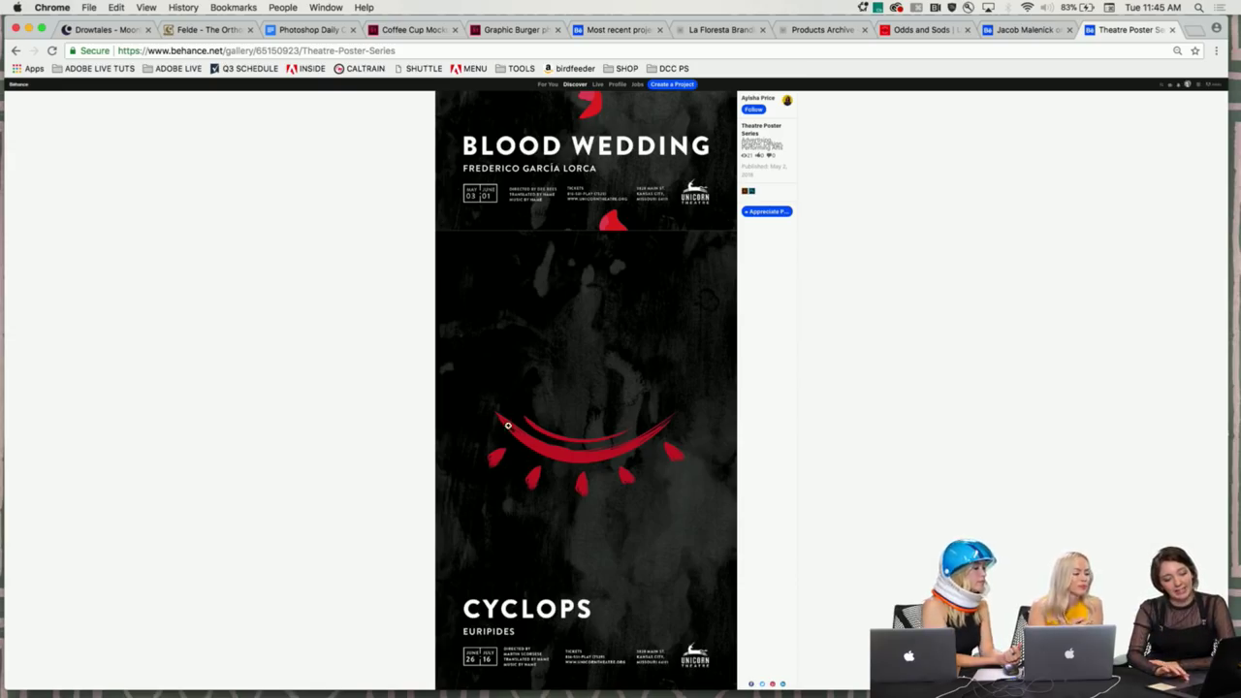
pyautogui.scroll(5, 500, 433)
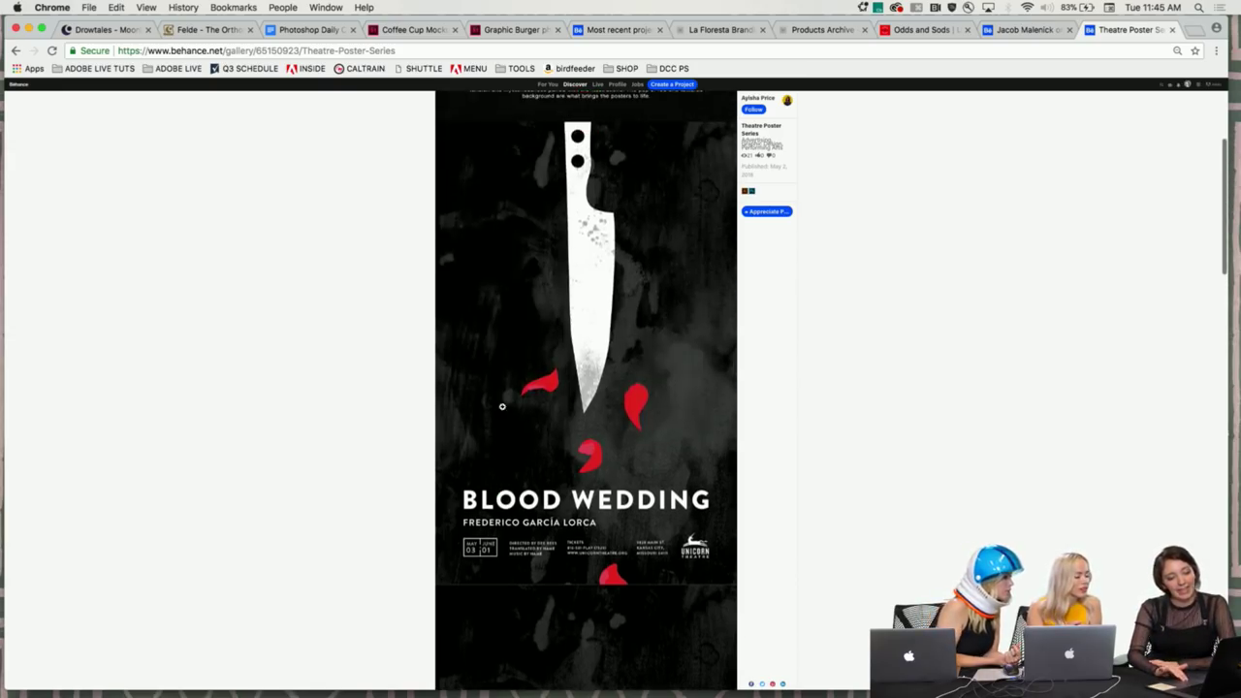
pyautogui.scroll(-5, 585, 388)
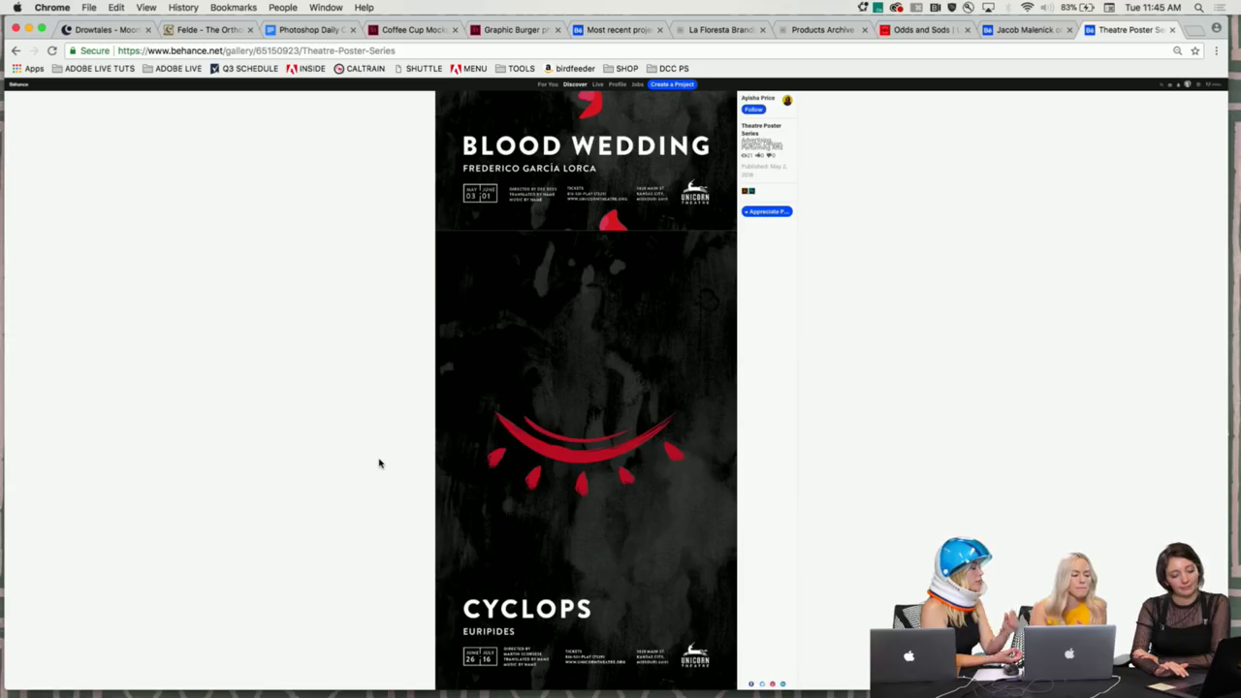
pyautogui.scroll(-5, 379, 463)
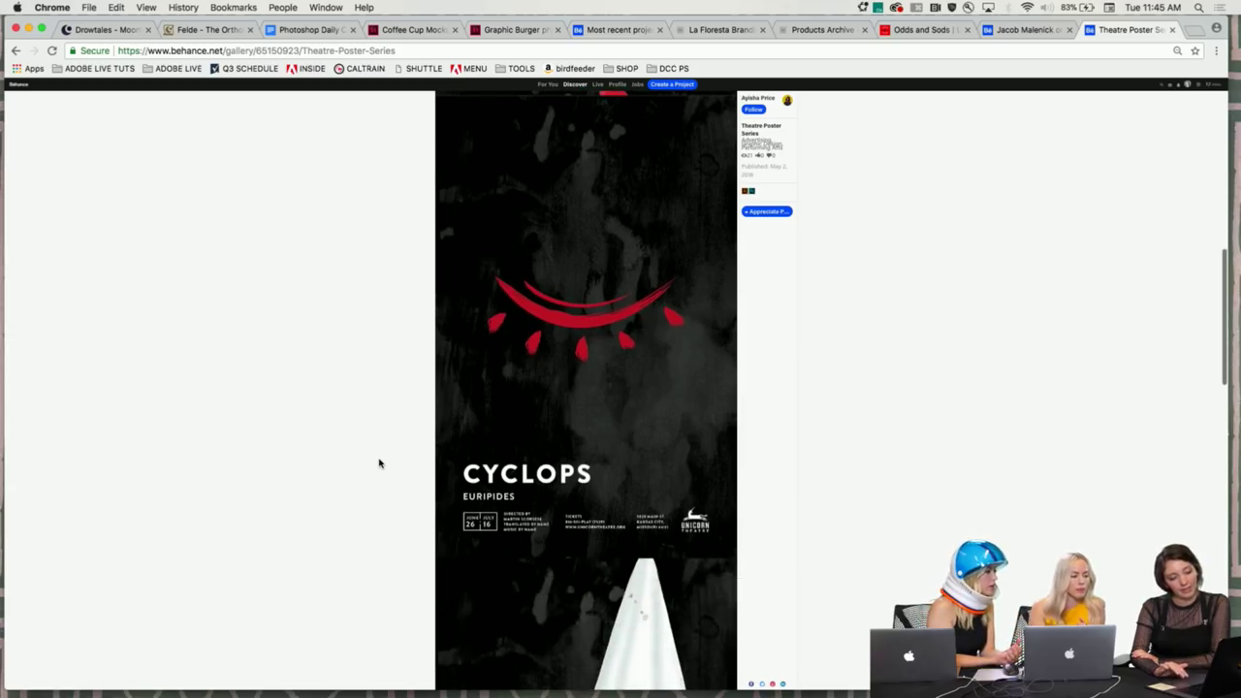
# - Scroll to the Othello poster, zoom in to inspect it, then zoom back out
pyautogui.scroll(-5, 380, 464)
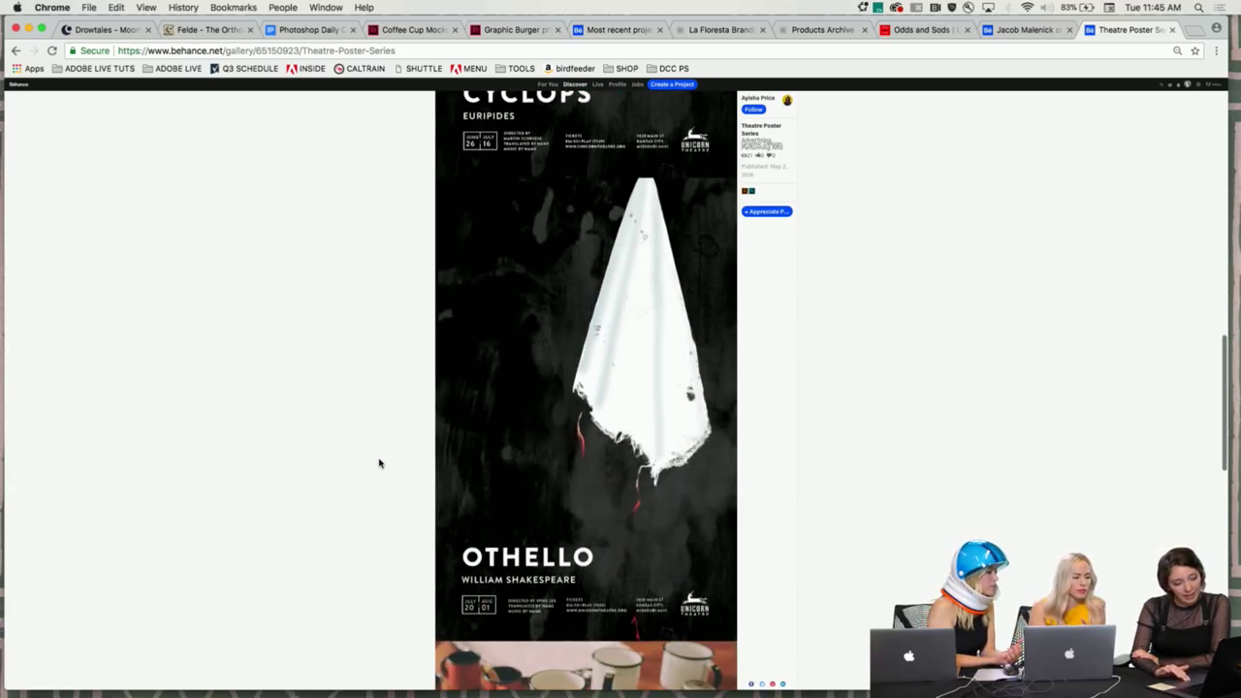
pyautogui.scroll(-1, 422, 360)
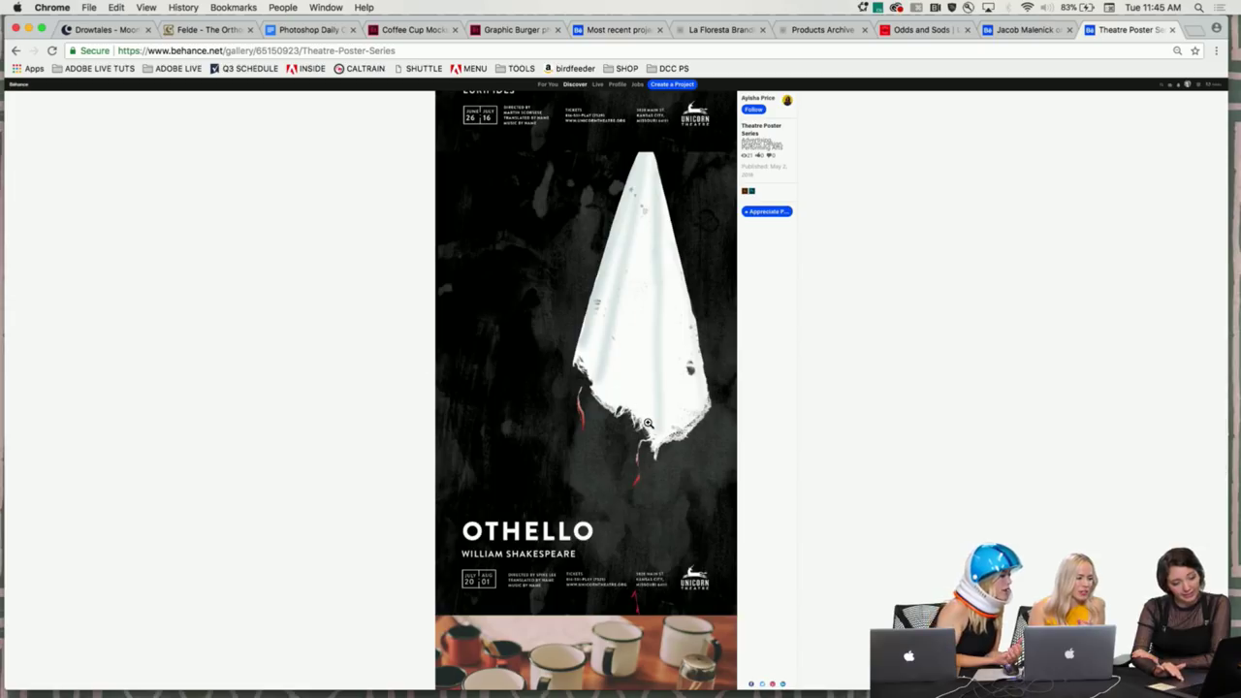
pyautogui.press('super+equal')
pyautogui.press('super+equal')
pyautogui.press('super+equal')
pyautogui.press('super+equal')
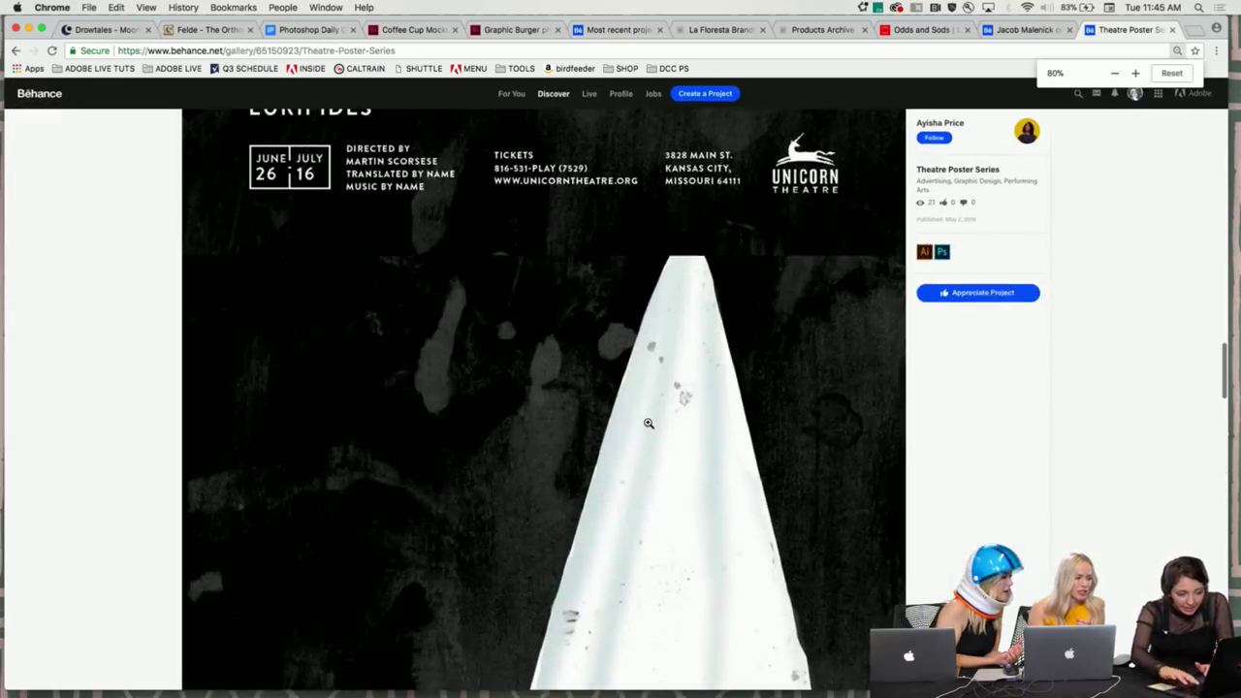
pyautogui.scroll(-2, 649, 423)
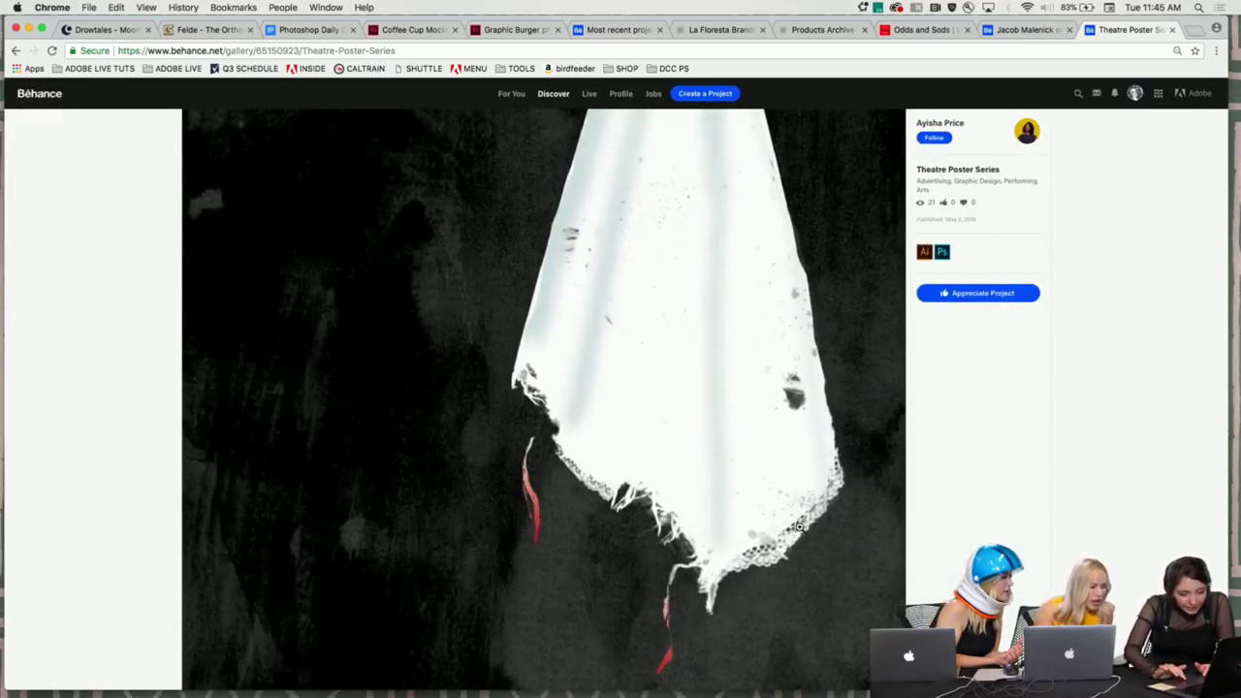
pyautogui.scroll(-2, 799, 526)
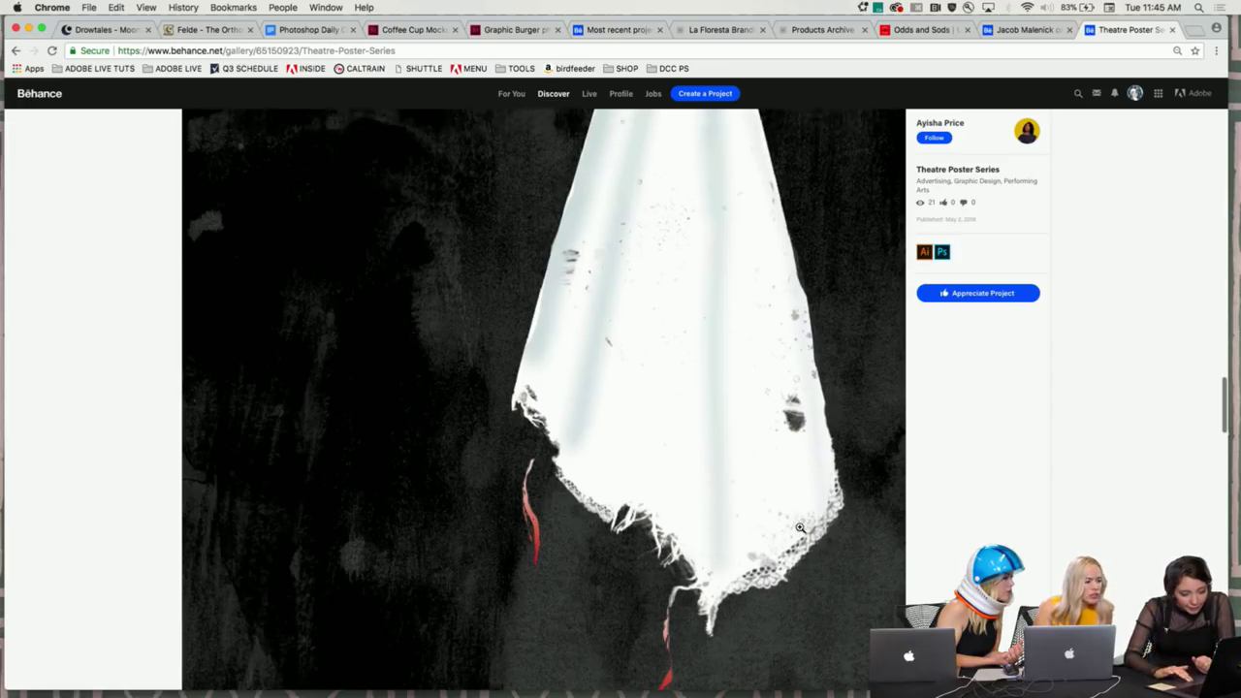
pyautogui.scroll(-3, 799, 526)
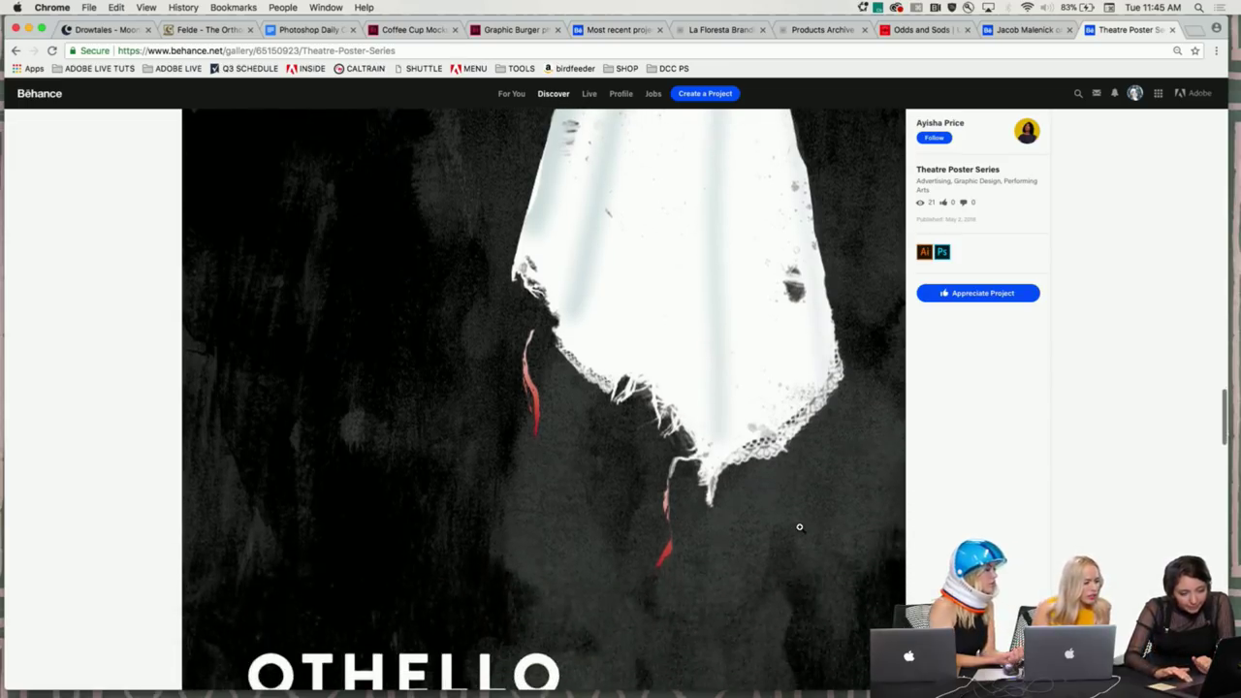
pyautogui.scroll(1, 799, 526)
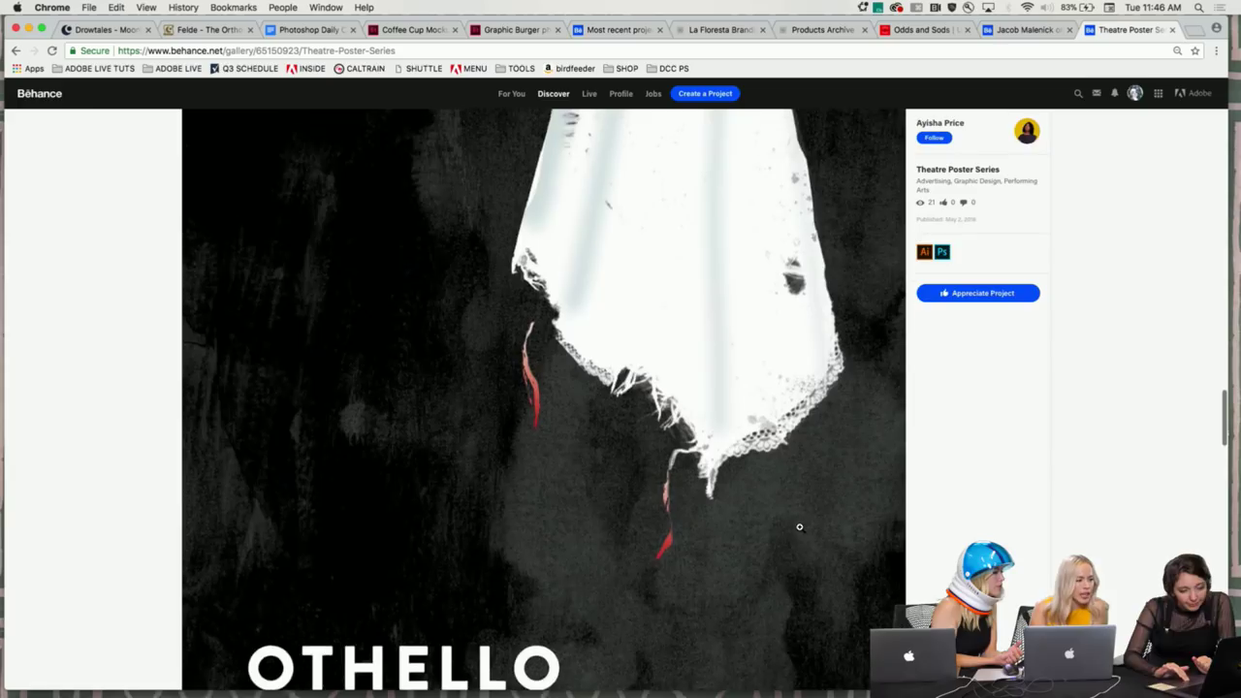
pyautogui.press('super+minus')
pyautogui.press('super+minus')
pyautogui.press('super+minus')
pyautogui.press('super+minus')
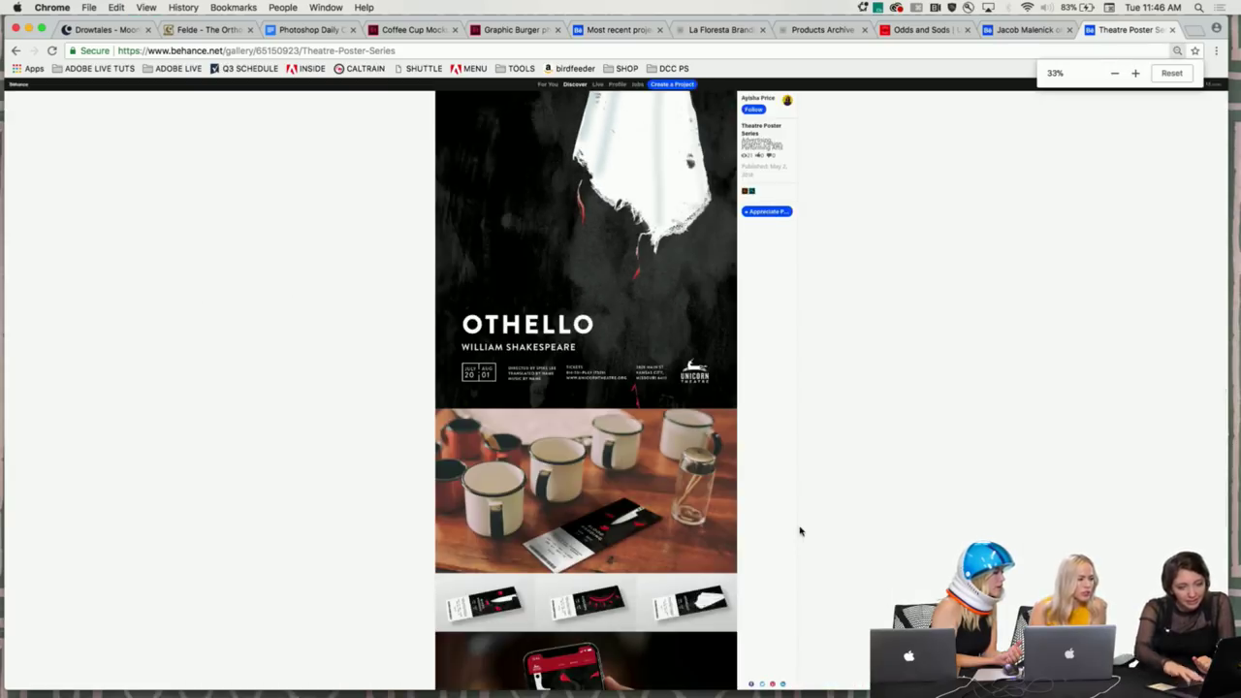
# - Scroll around the Othello poster and reset the page zoom to 100%
pyautogui.scroll(4, 801, 531)
pyautogui.scroll(1, 801, 530)
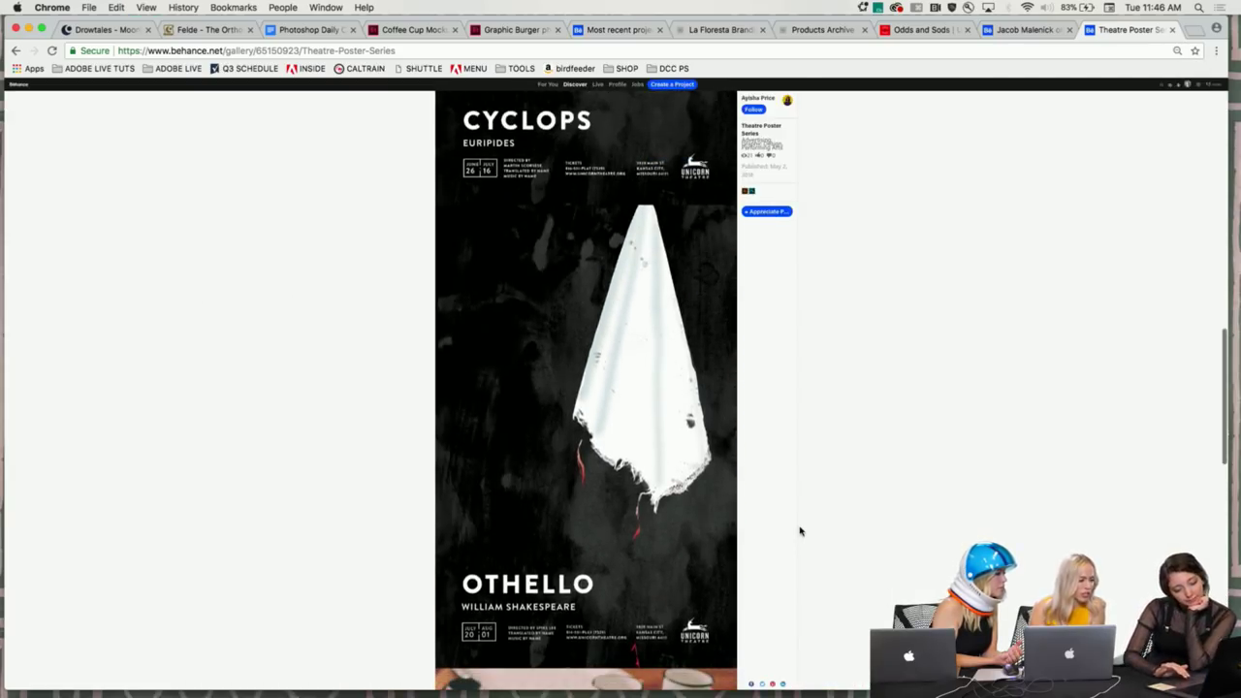
pyautogui.scroll(-1, 374, 476)
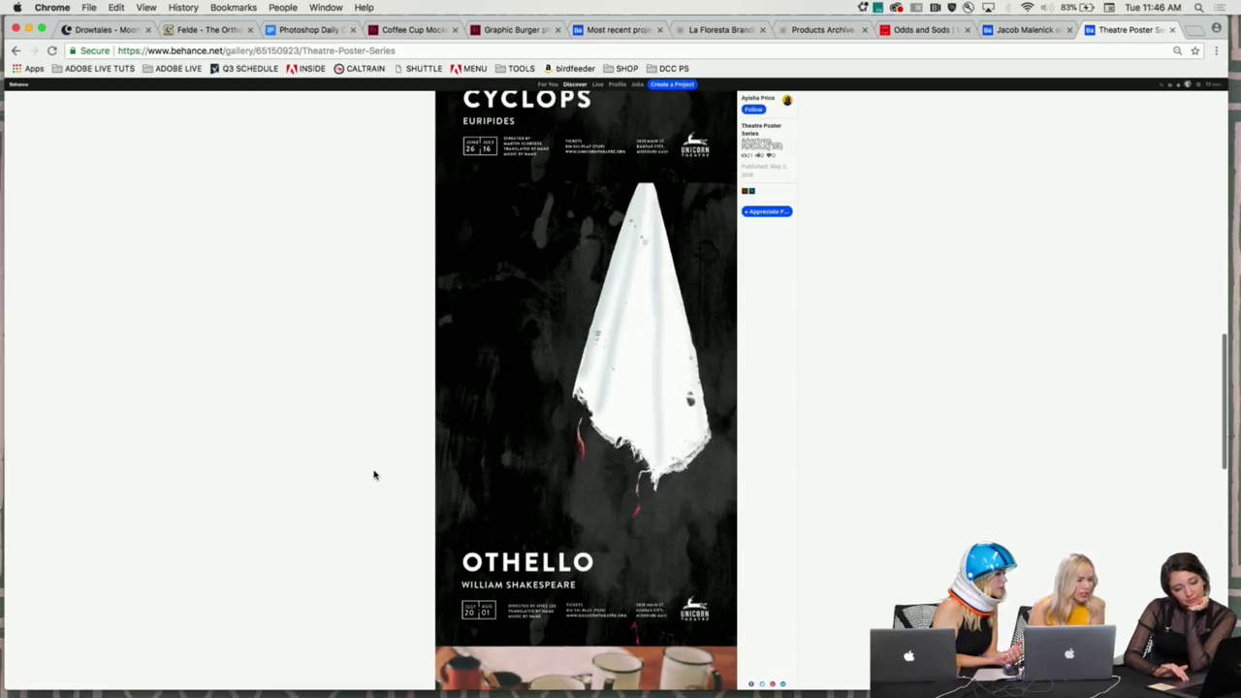
pyautogui.scroll(-6, 374, 475)
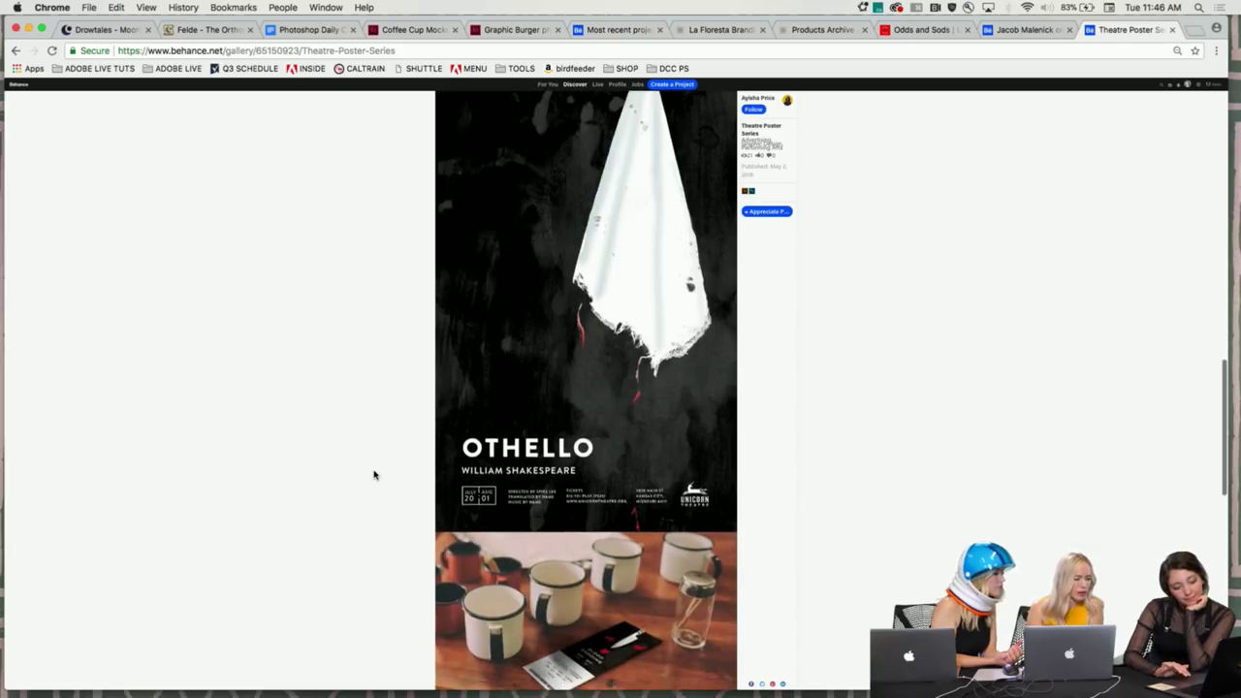
pyautogui.scroll(-5, 374, 475)
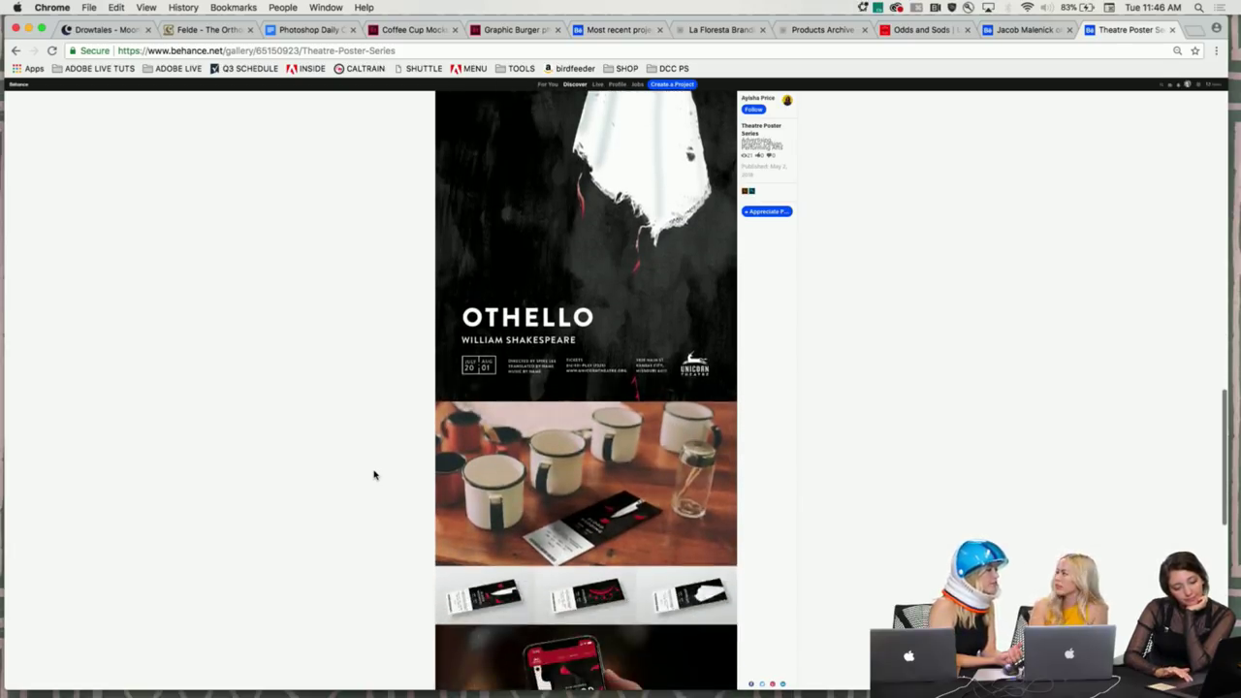
pyautogui.scroll(10, 418, 442)
pyautogui.scroll(-17, 419, 444)
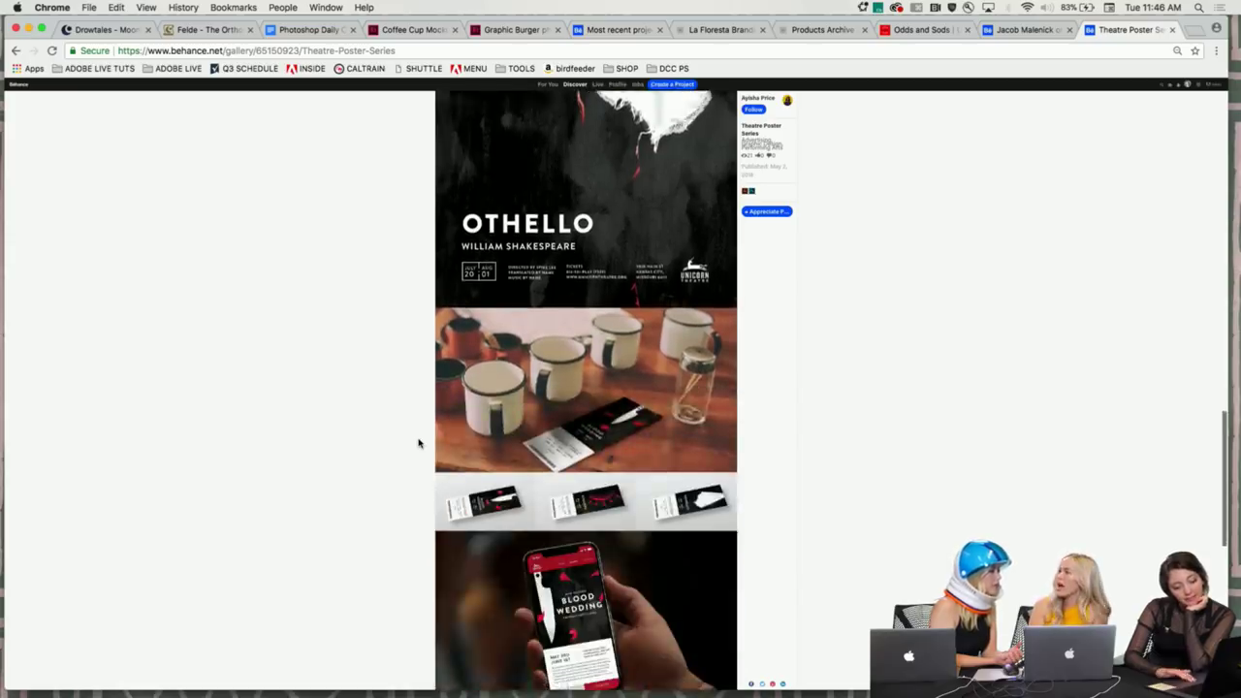
pyautogui.press('super+equal')
pyautogui.press('super+equal')
pyautogui.press('super+equal')
pyautogui.press('super+equal')
pyautogui.press('super+equal')
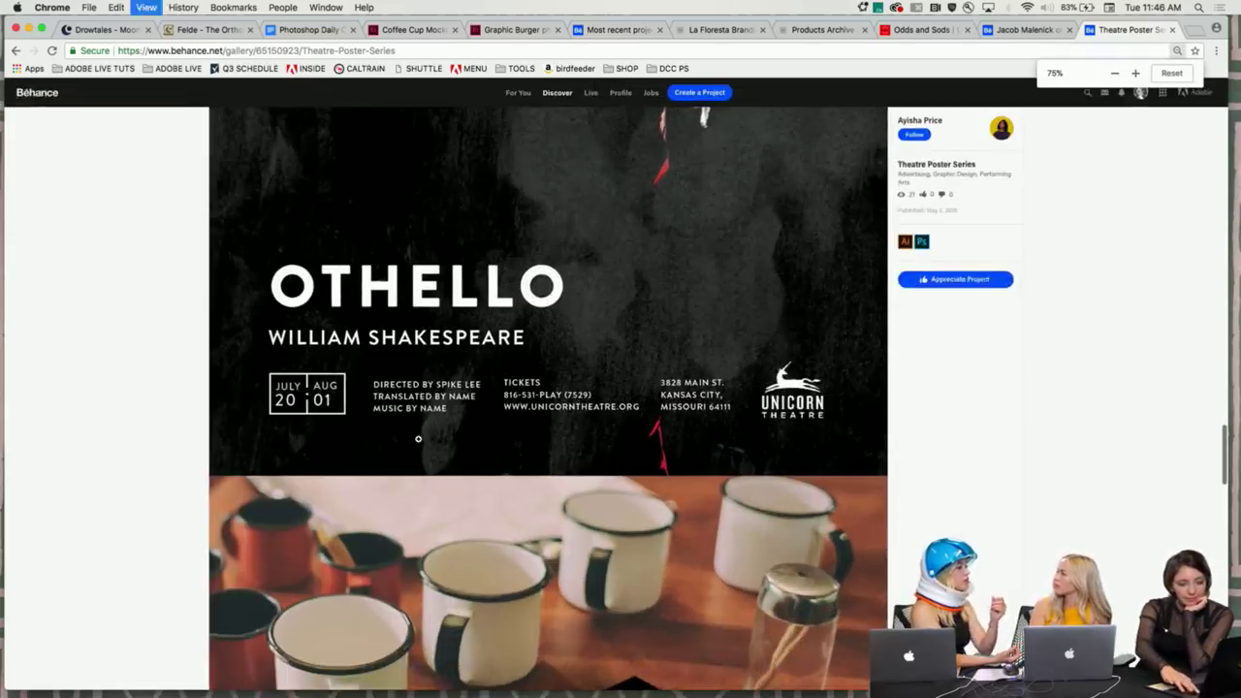
pyautogui.press('super+equal')
# - Scroll down to the Blood Wedding, Cyclops and Othello ticket mockups
pyautogui.scroll(-10, 419, 440)
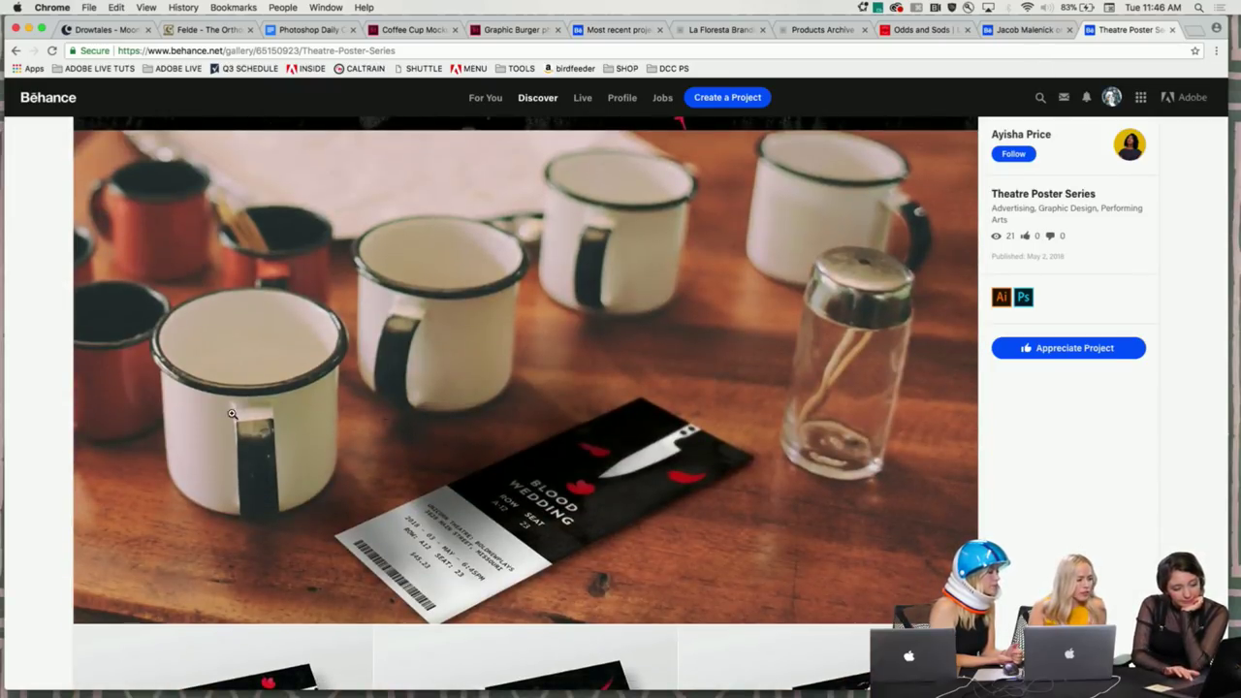
pyautogui.scroll(-3, 233, 416)
pyautogui.scroll(3, 232, 414)
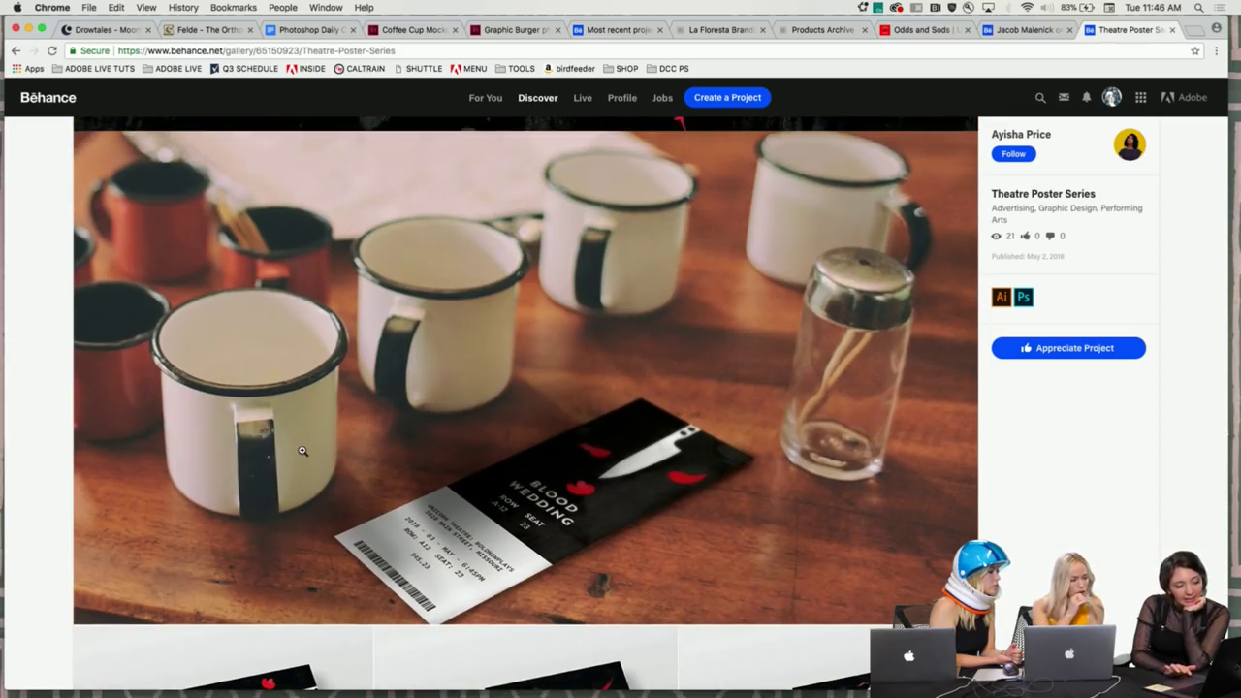
pyautogui.scroll(2, 302, 450)
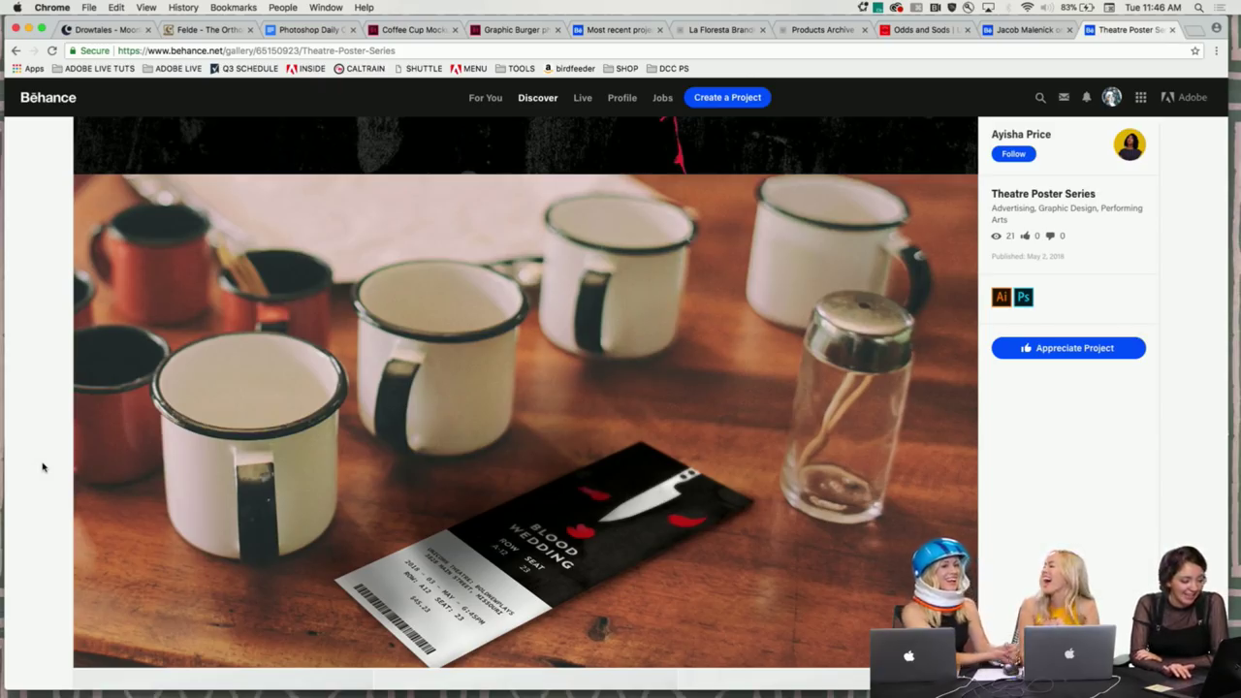
pyautogui.scroll(-1, 42, 466)
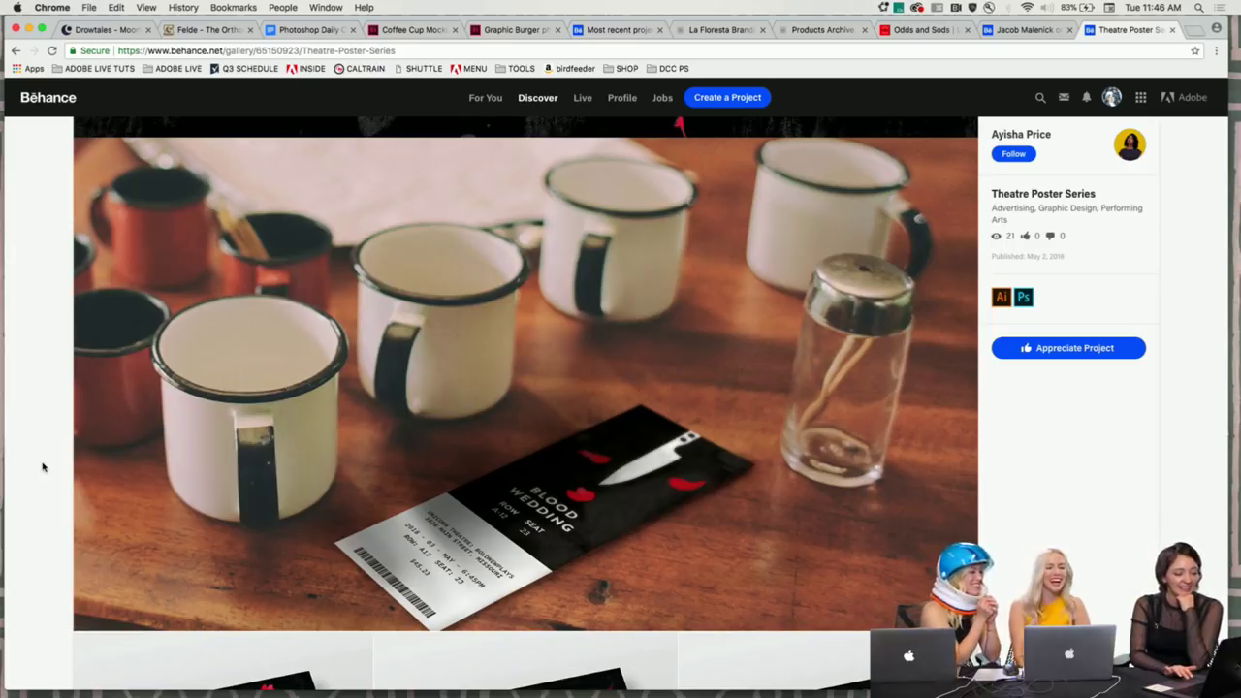
pyautogui.scroll(1, 42, 467)
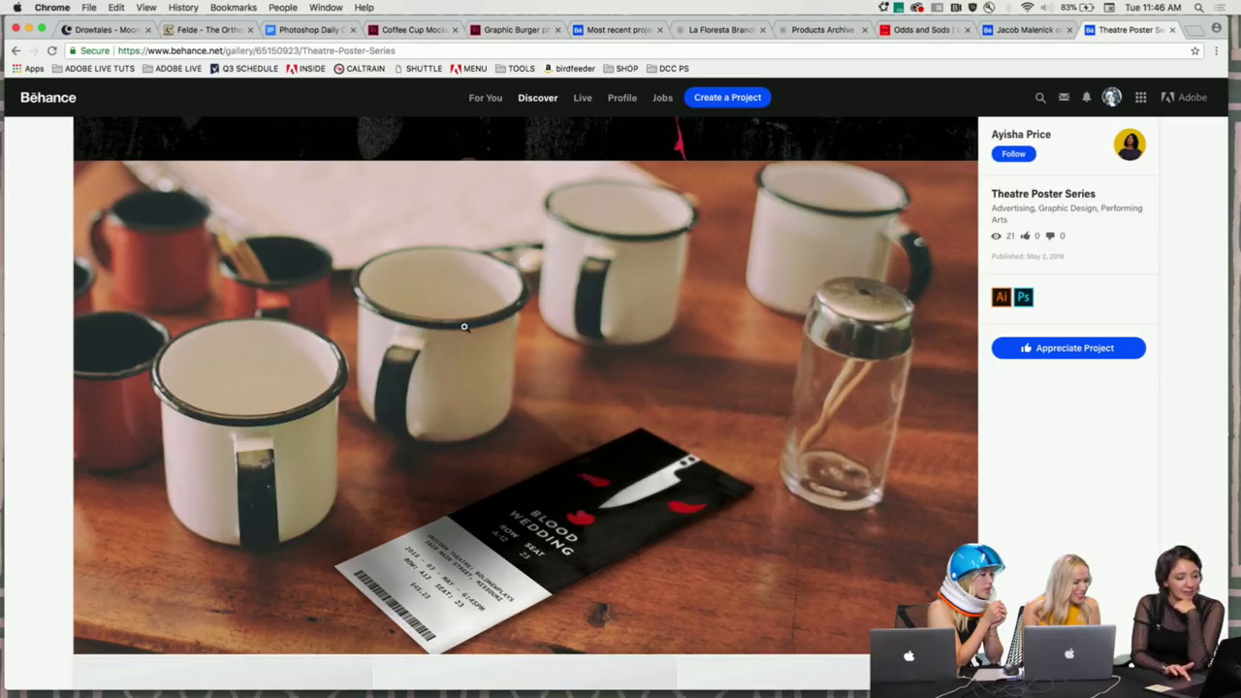
pyautogui.scroll(1, 464, 327)
pyautogui.scroll(-2, 258, 316)
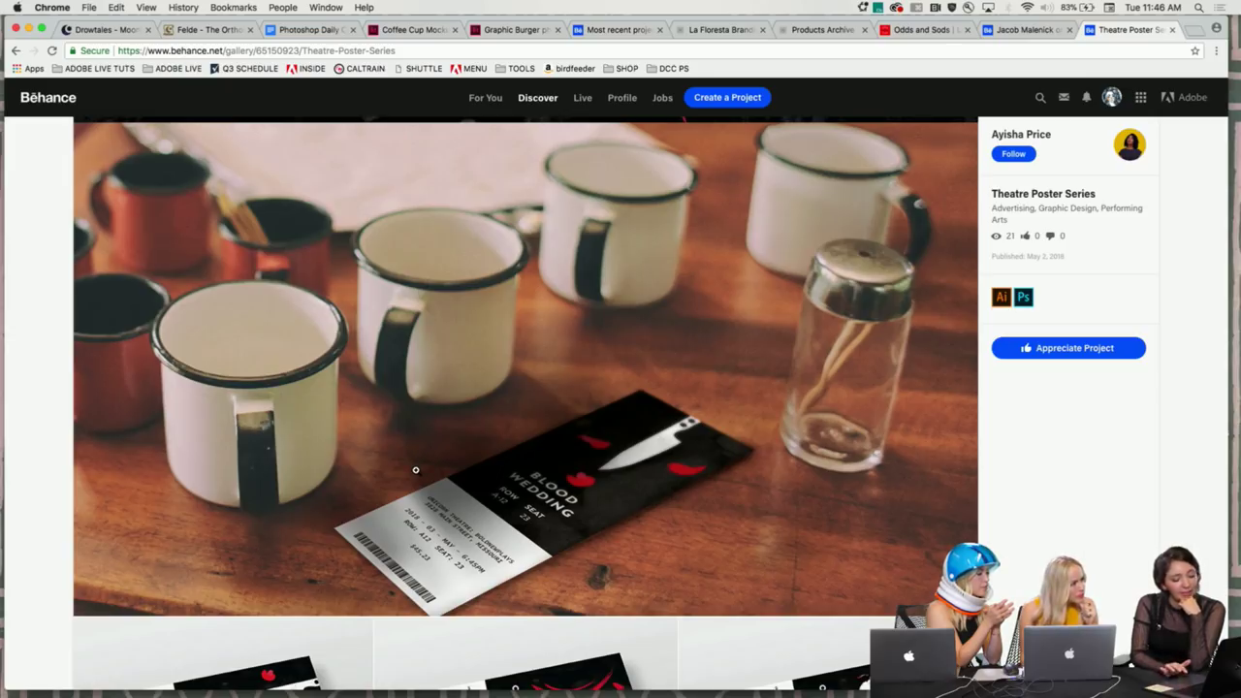
pyautogui.scroll(-3, 415, 470)
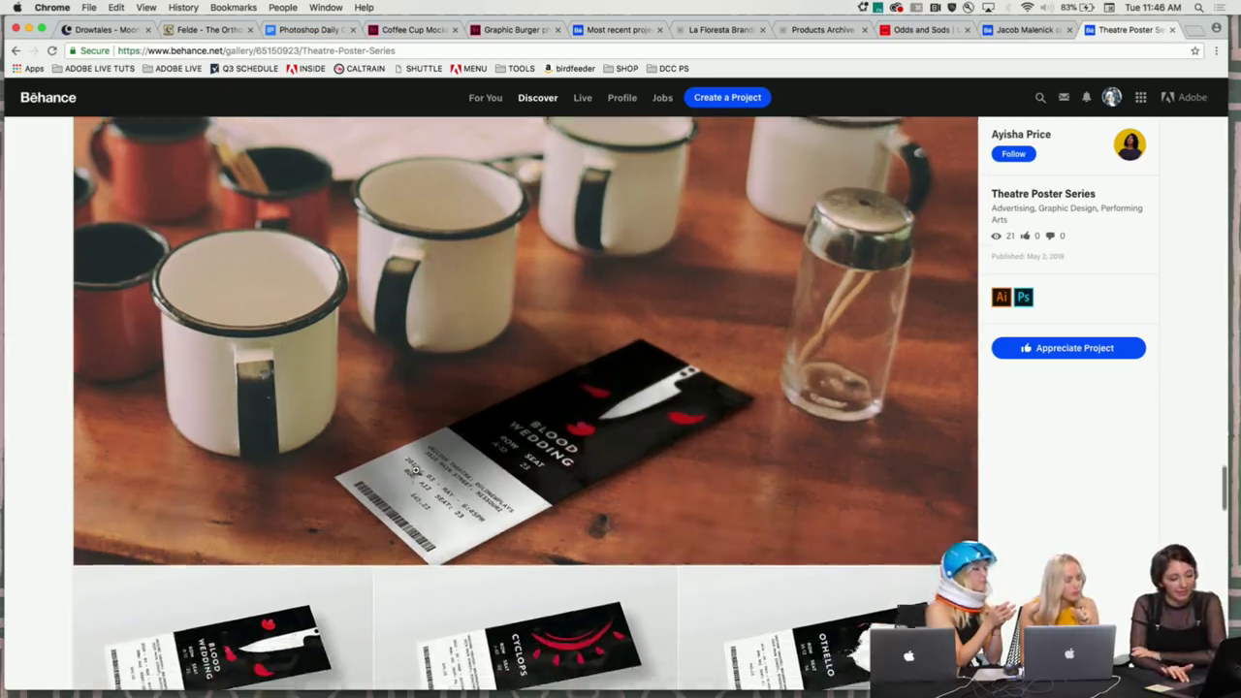
pyautogui.scroll(-4, 24, 386)
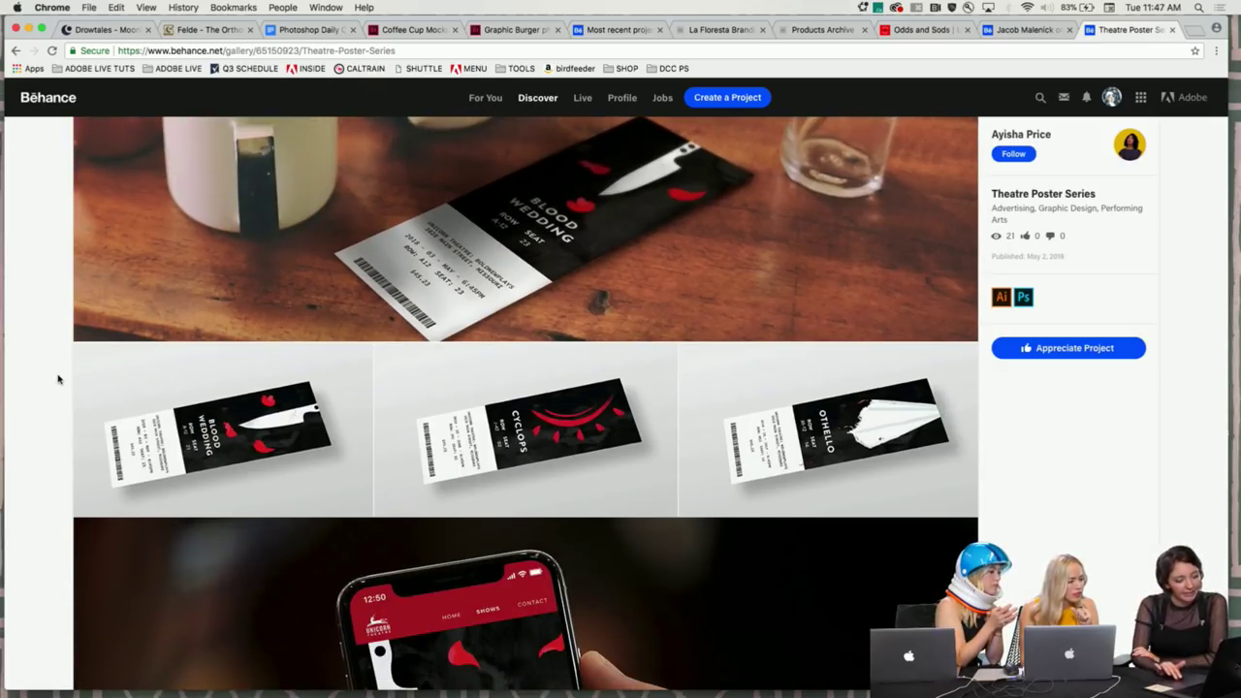
# - Scroll down through the project mockups to the profile footer, then back up to the Cyclops poster
pyautogui.scroll(-8, 58, 379)
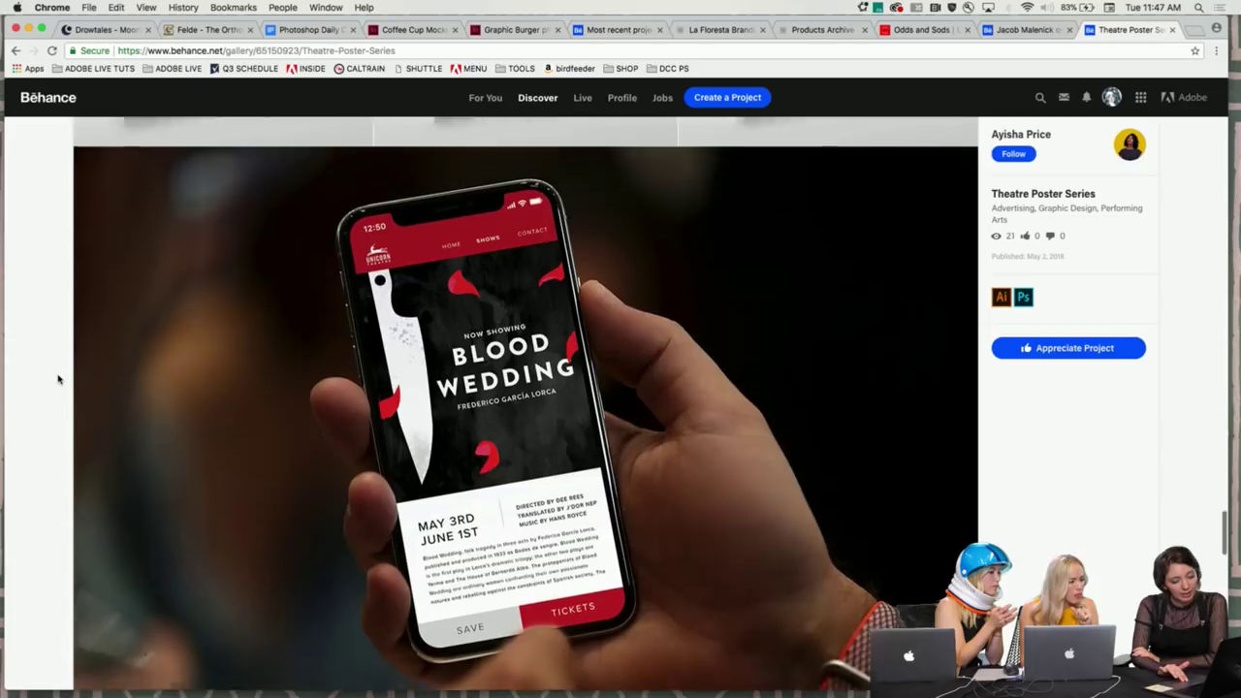
pyautogui.scroll(-1, 58, 379)
pyautogui.scroll(-1, 59, 380)
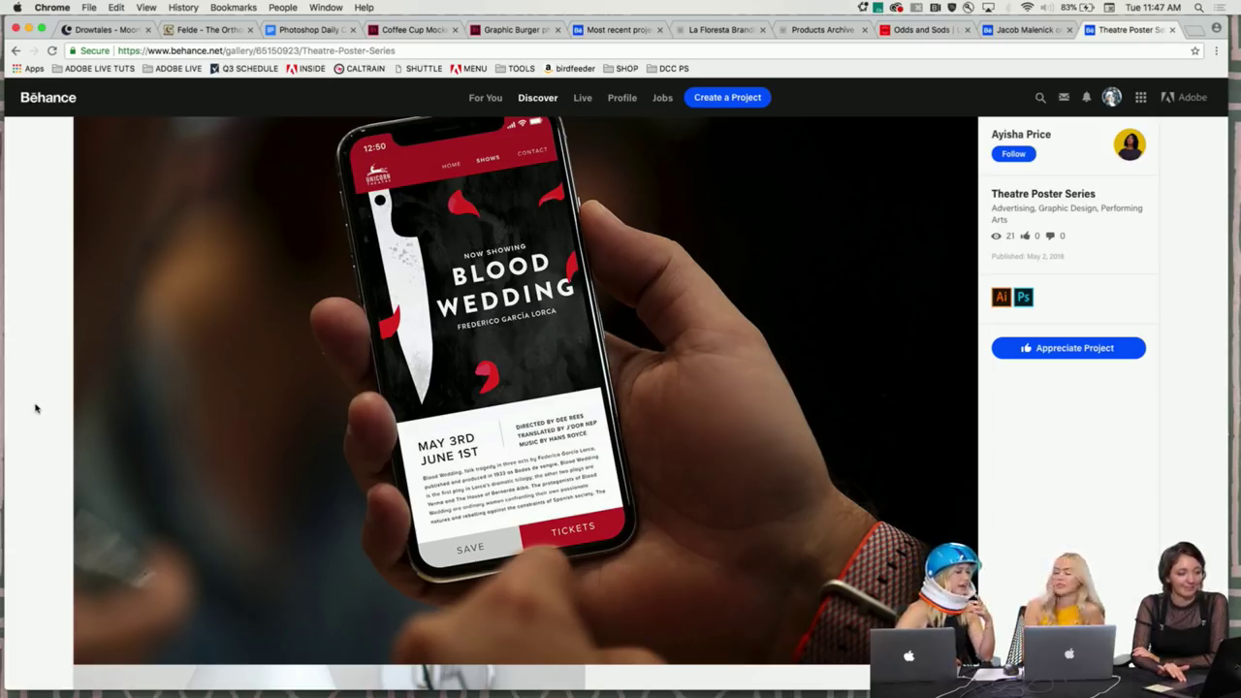
pyautogui.scroll(-1, 35, 408)
pyautogui.scroll(-5, 37, 427)
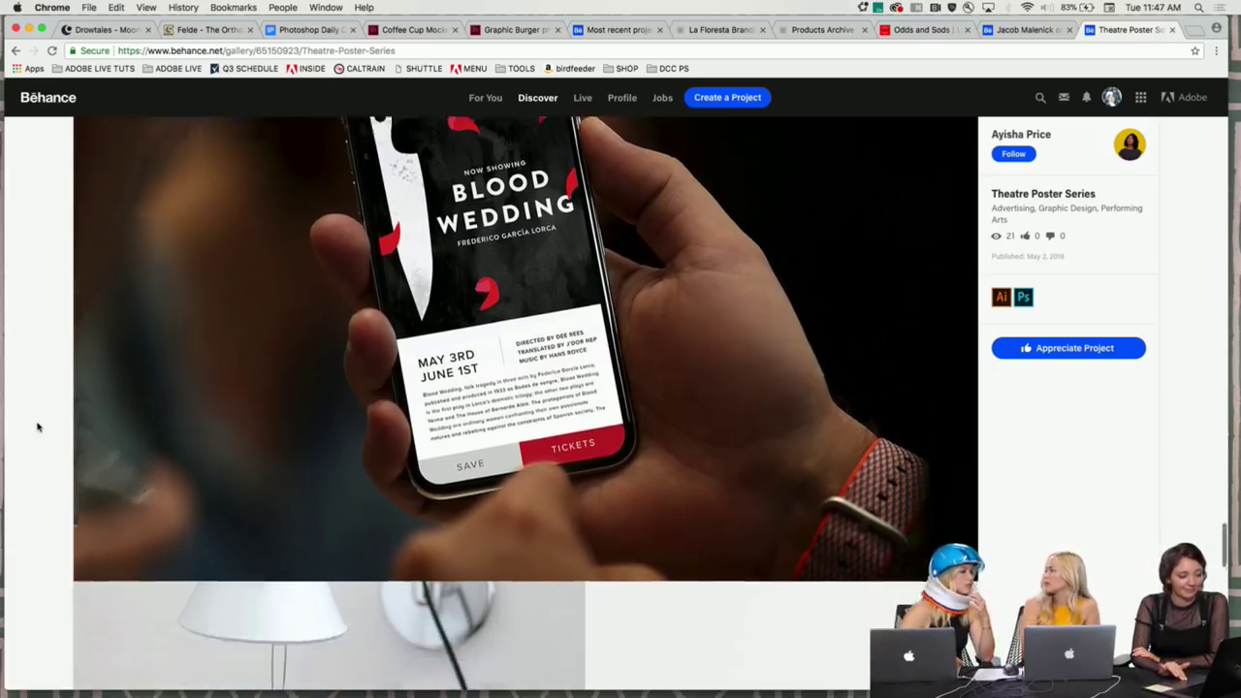
pyautogui.scroll(-1, 37, 427)
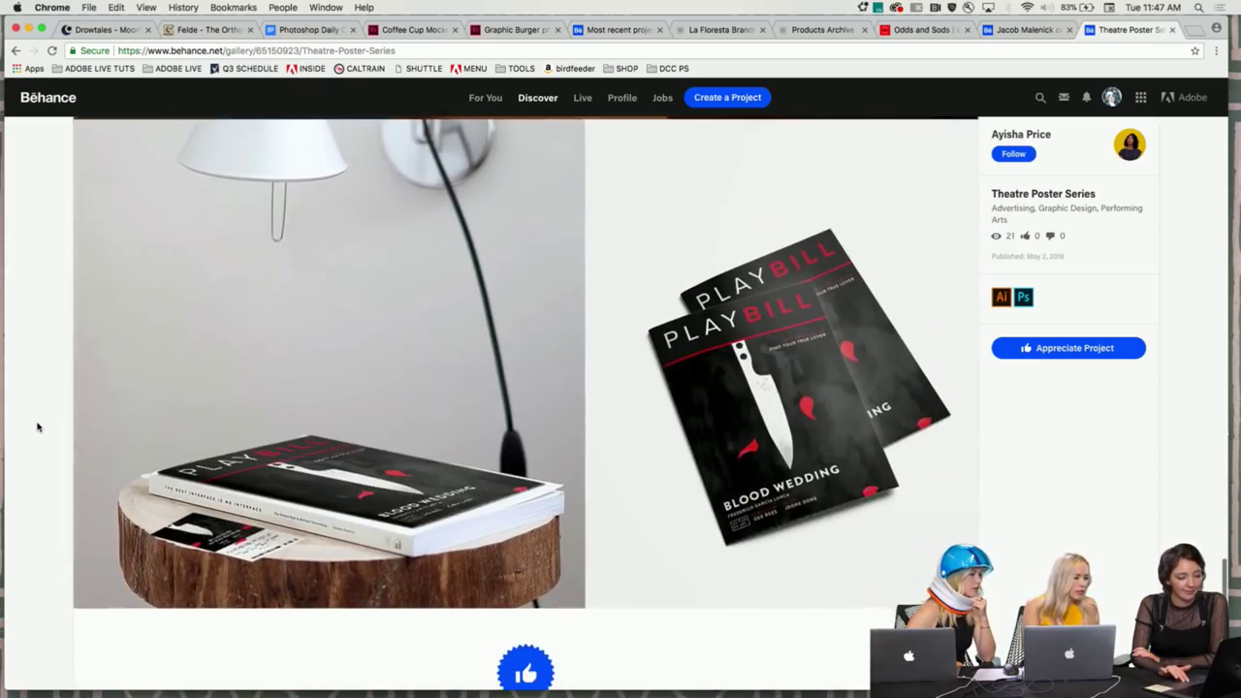
pyautogui.scroll(-3, 58, 452)
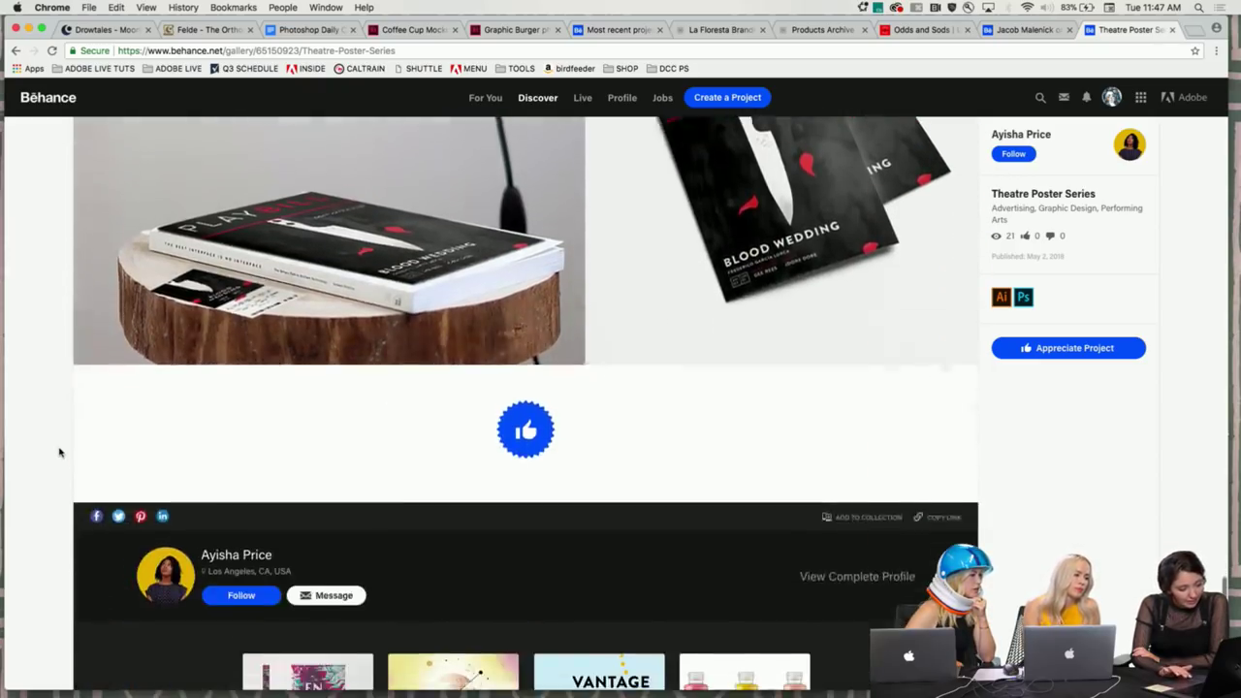
pyautogui.scroll(8, 58, 451)
pyautogui.scroll(10, 58, 452)
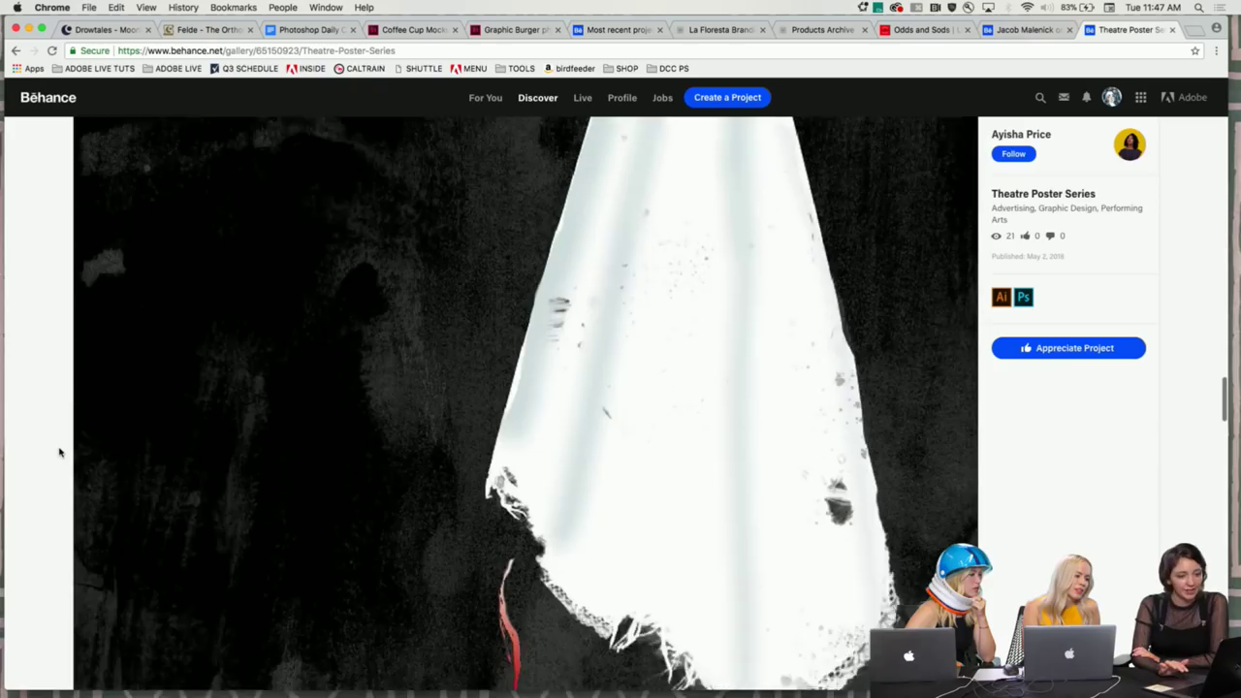
pyautogui.scroll(10, 114, 433)
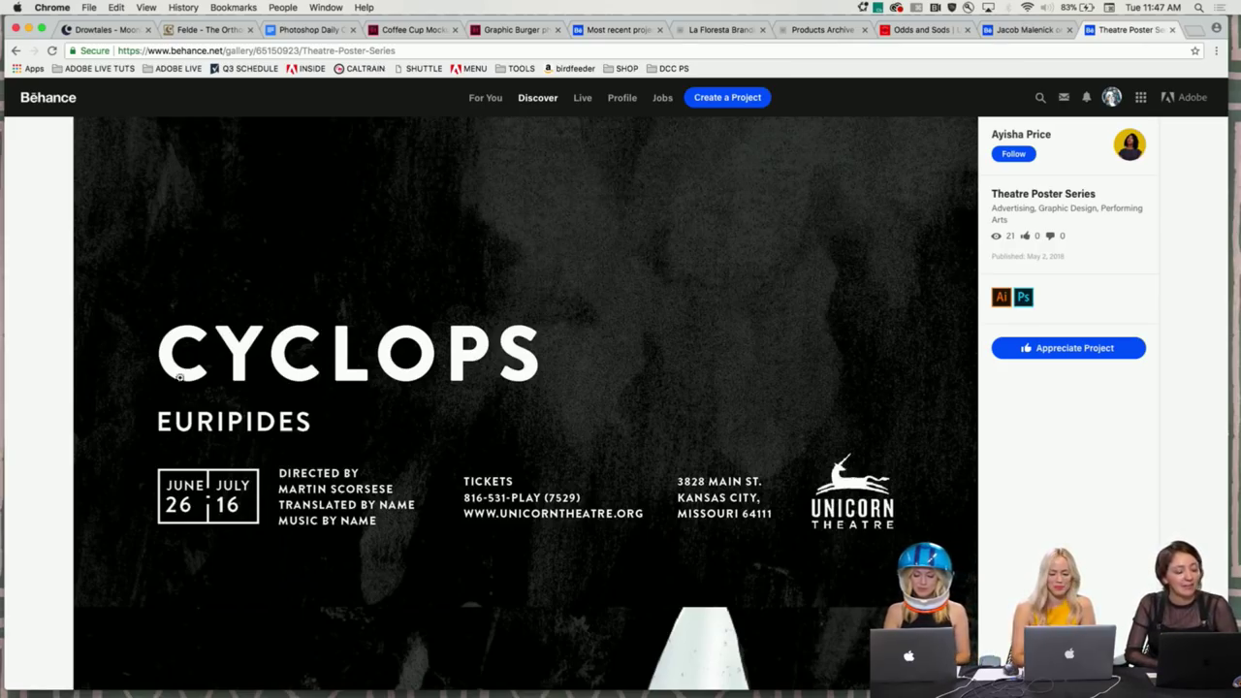
pyautogui.scroll(20, 74, 380)
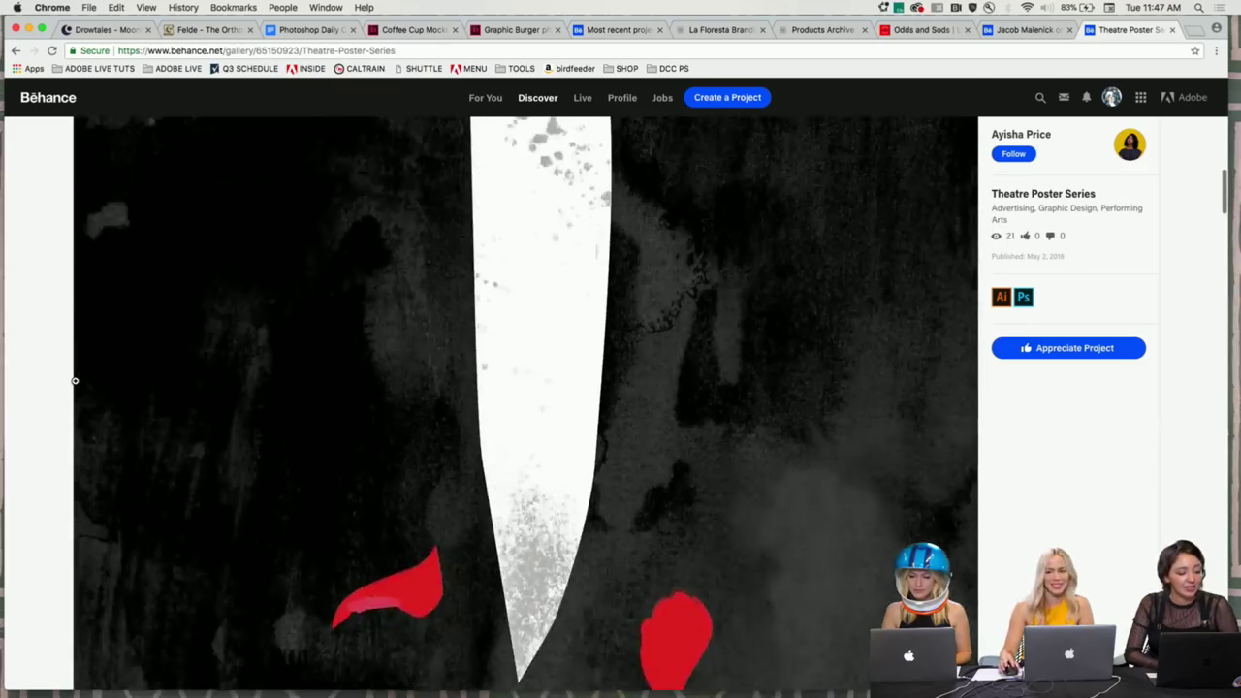
pyautogui.scroll(1, 75, 380)
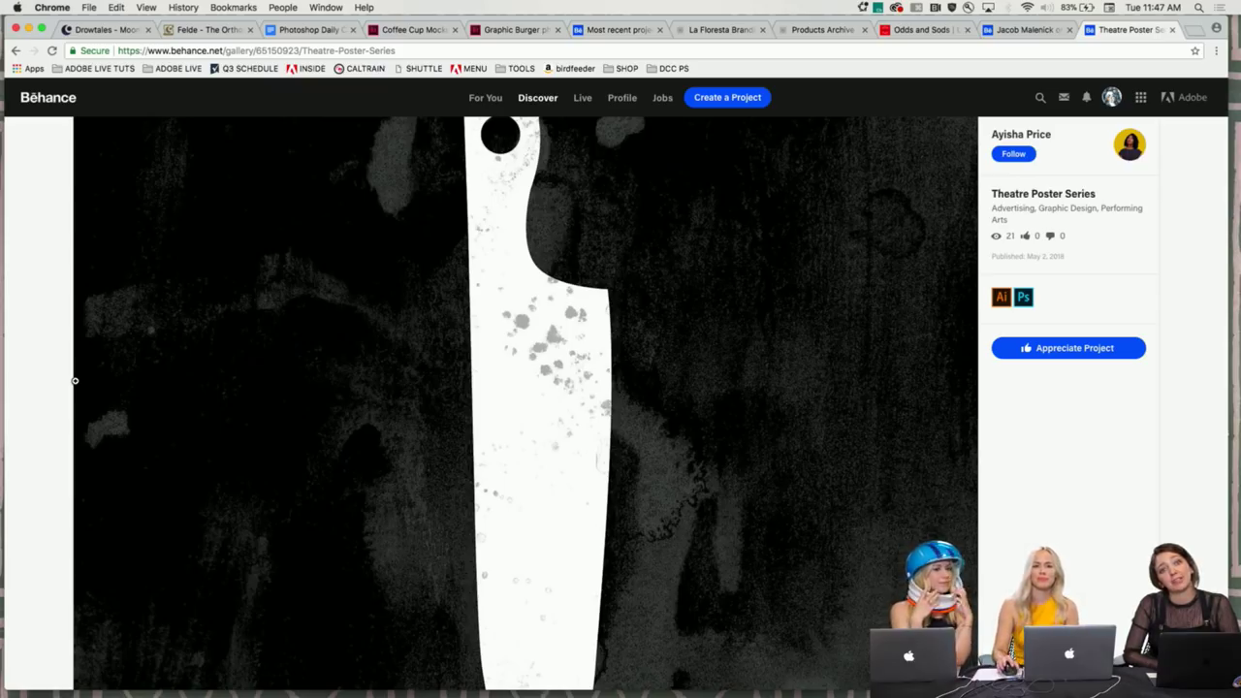
pyautogui.scroll(10, 27, 363)
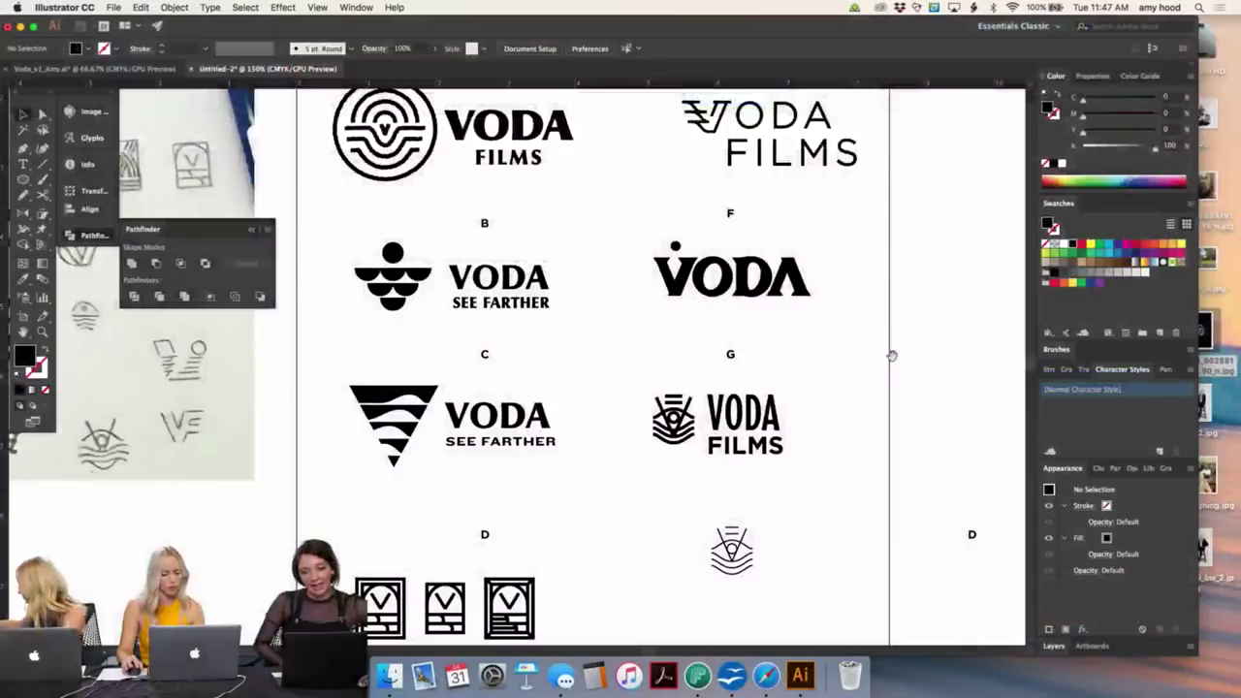
# - Zoom and pan in Illustrator to a tight close-up of the concept G emblem and wordmark
pyautogui.hotkey('ctrl', '0')
pyautogui.hotkey('ctrl', 'z')
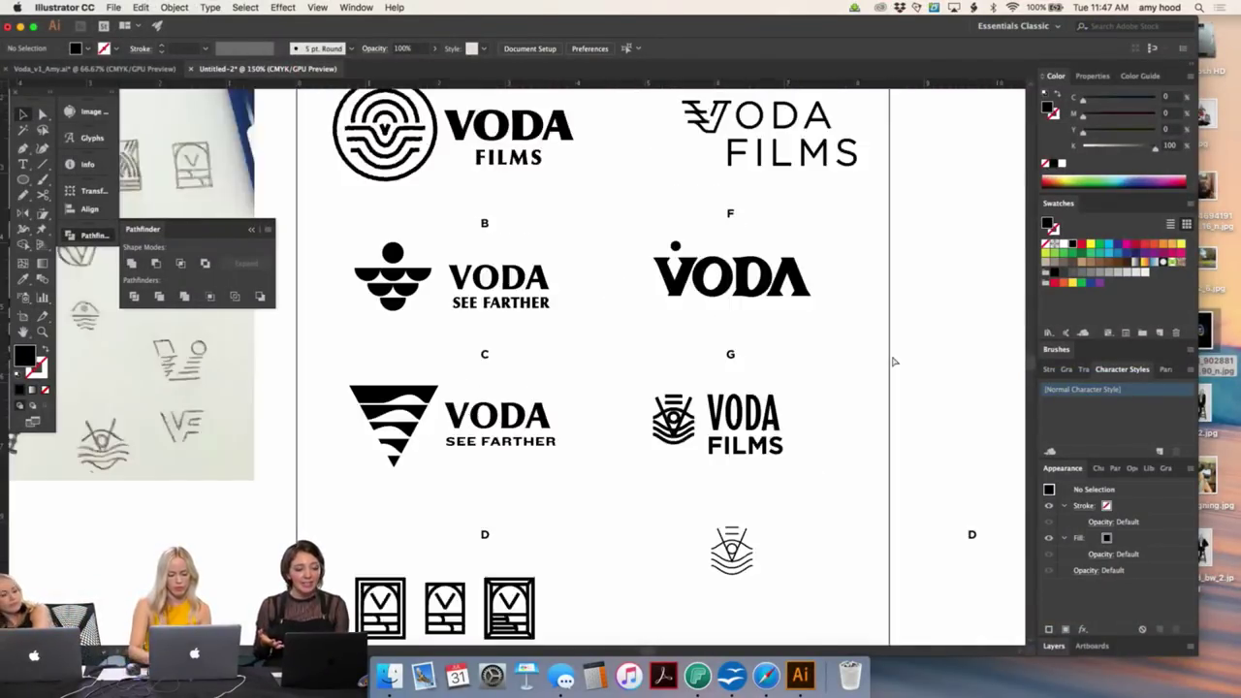
pyautogui.press('super+equal')
pyautogui.moveTo(893, 359); pyautogui.dragTo(754, 219)
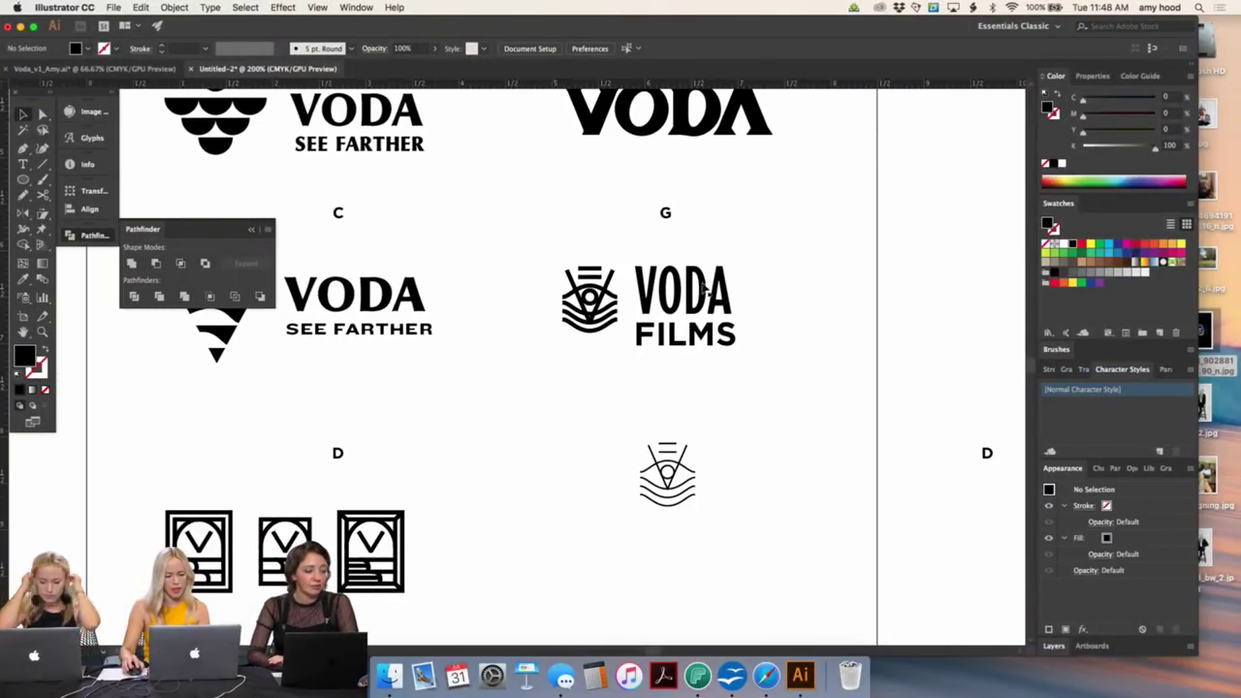
pyautogui.click(590, 276)
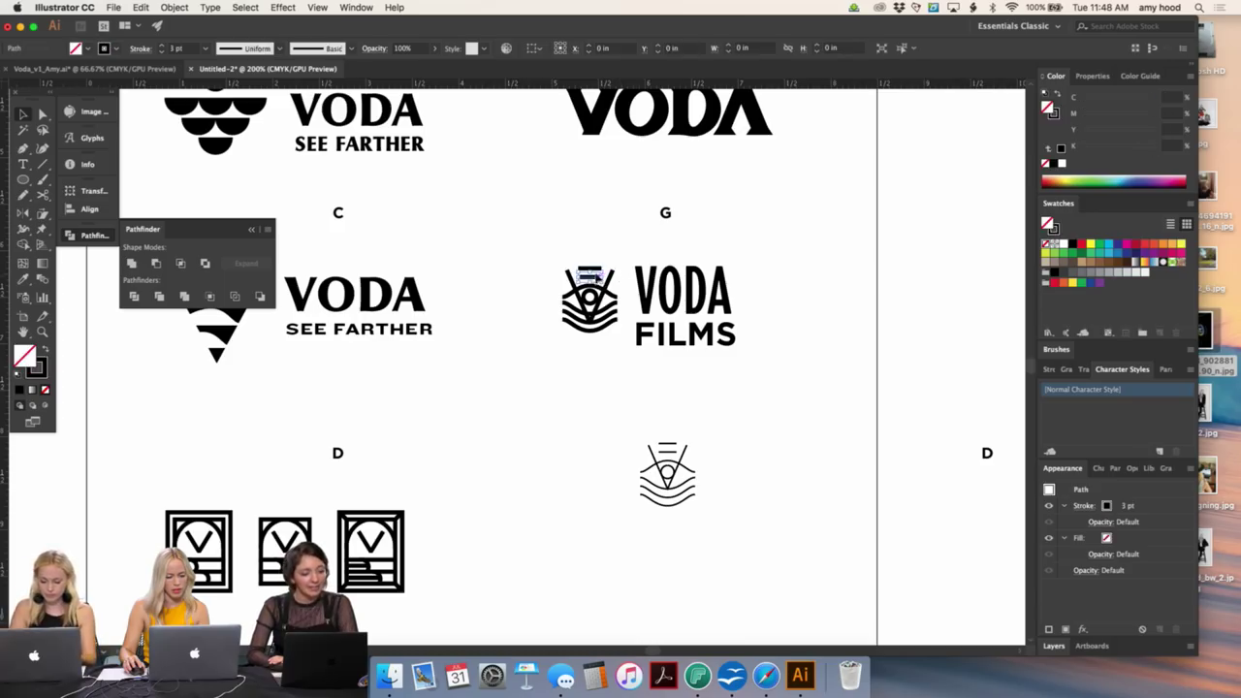
pyautogui.press('super+0')
pyautogui.moveTo(789, 314); pyautogui.dragTo(859, 244)
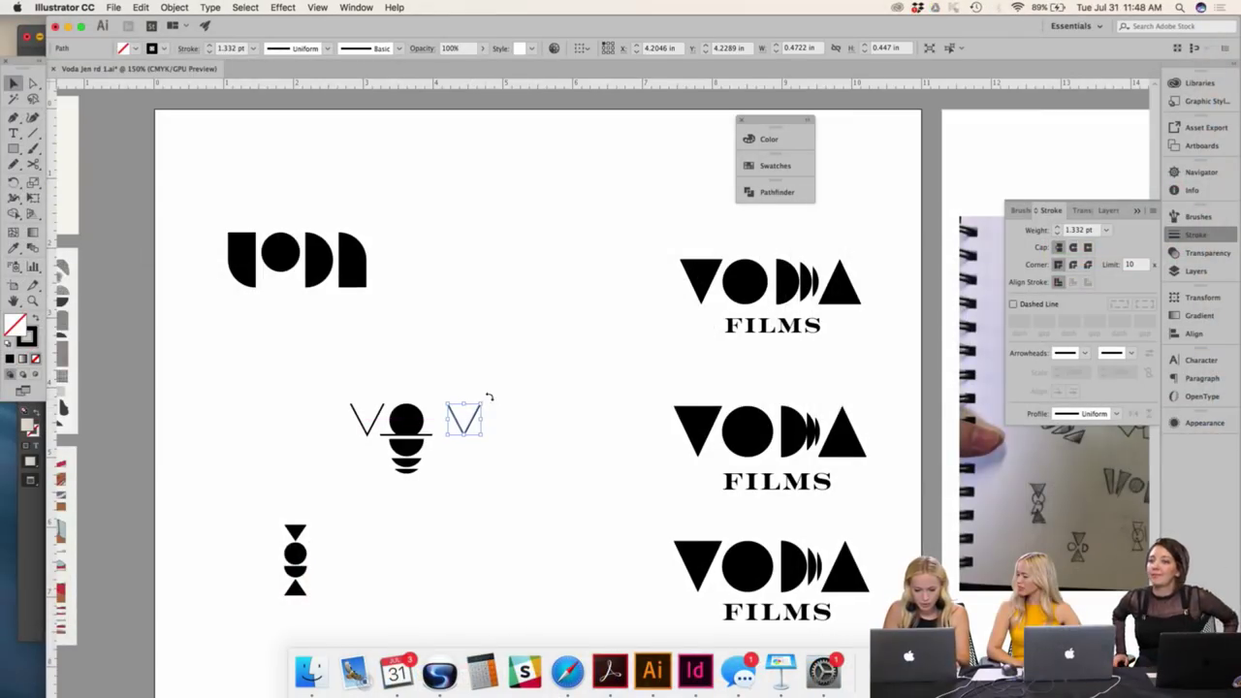
# - Rotate the small V 180° into an upright peak and nudge it right
pyautogui.moveTo(482, 406); pyautogui.dragTo(415, 463)
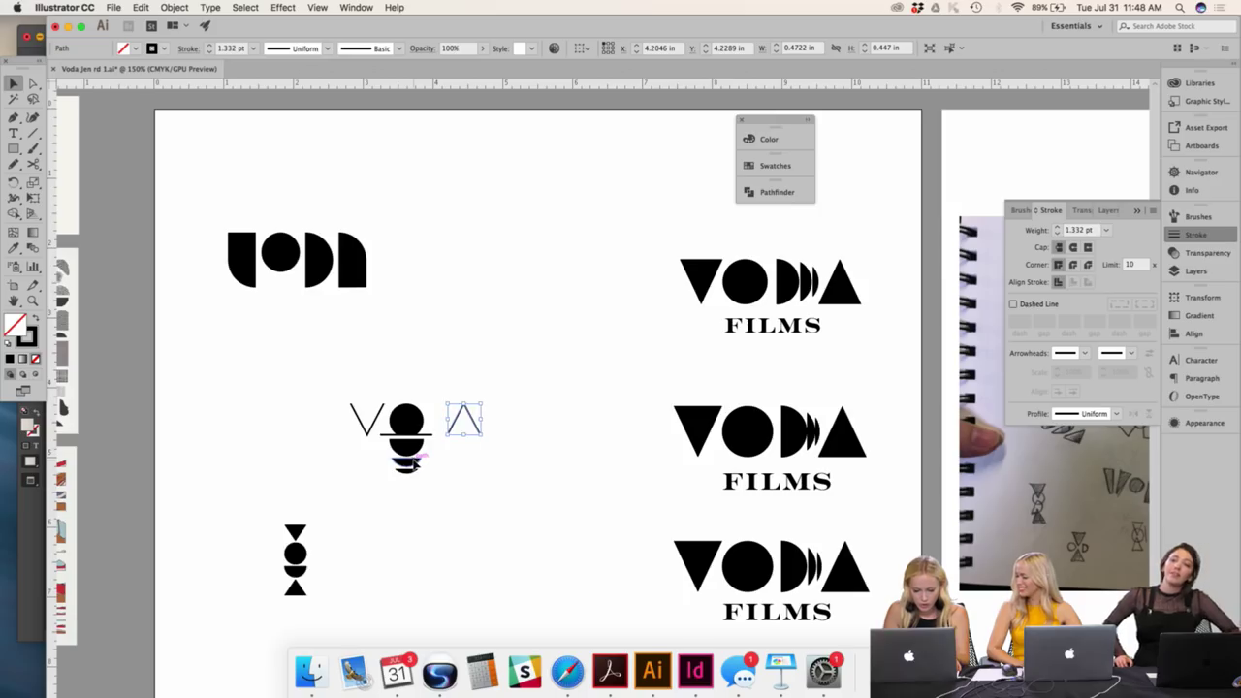
pyautogui.hotkey('shift', 'Right')
pyautogui.hotkey('shift', 'Right')
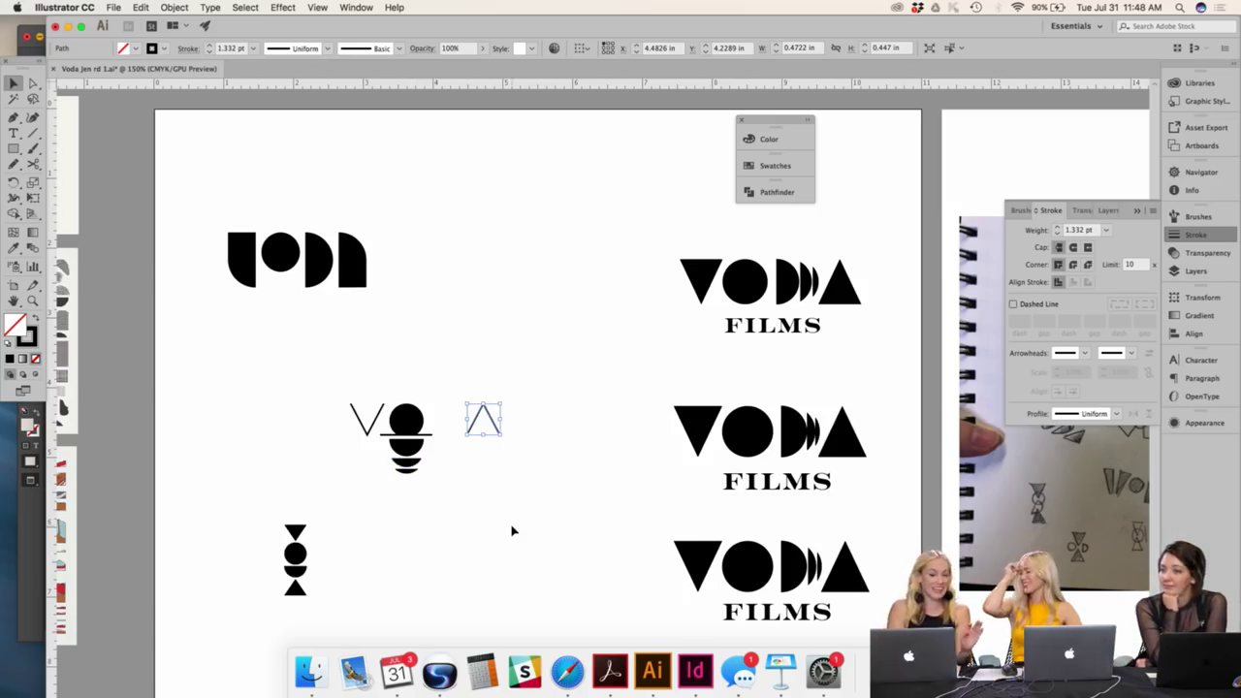
pyautogui.click(548, 572)
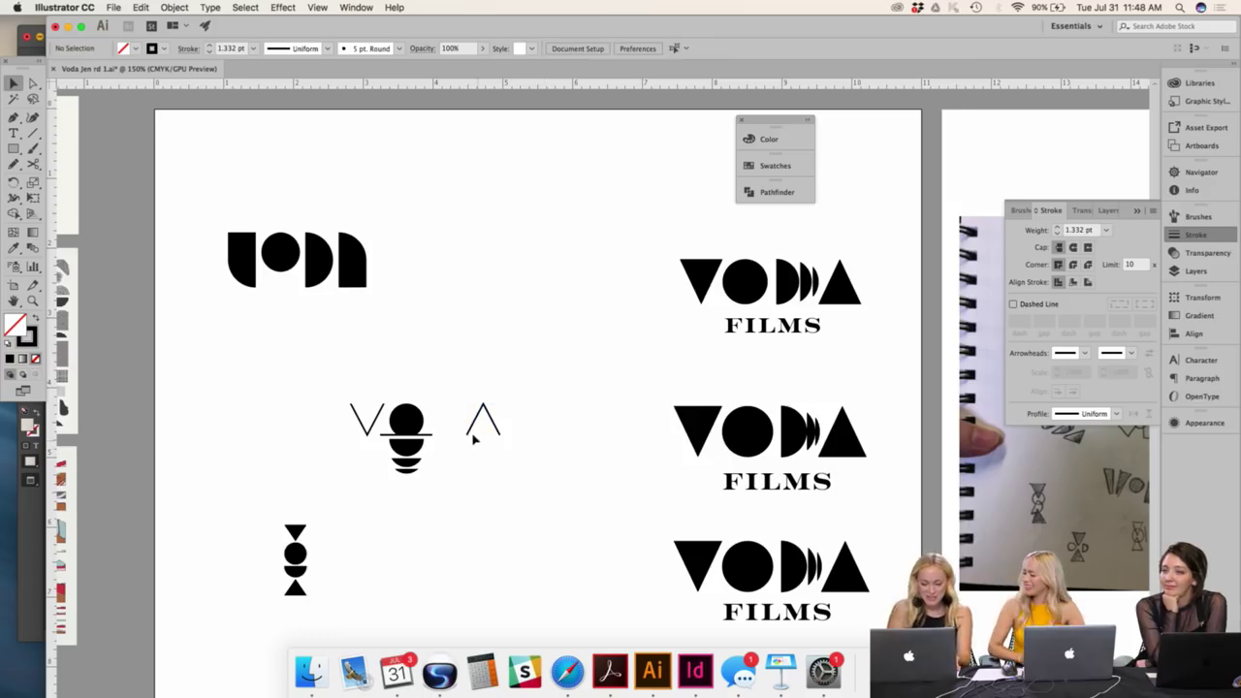
# - Copy a half-circle stripe from the V-and-circle group, paste it, and rotate it 90° into a D
pyautogui.doubleClick(419, 427)
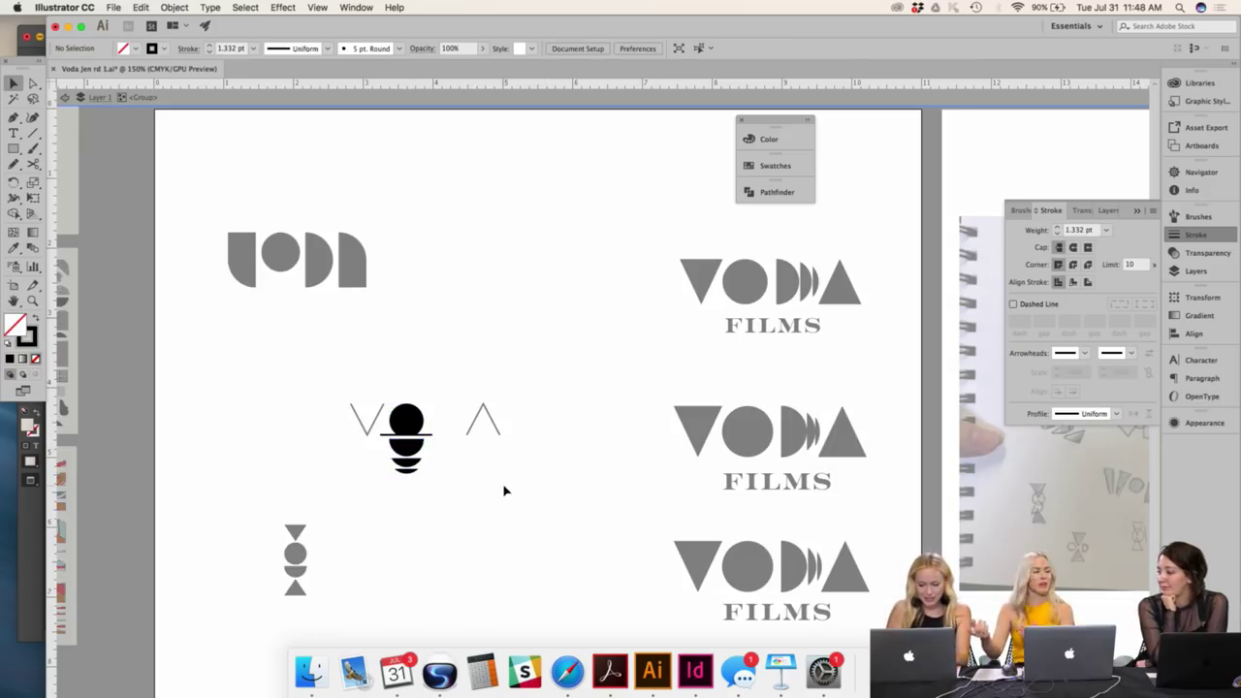
pyautogui.doubleClick(396, 419)
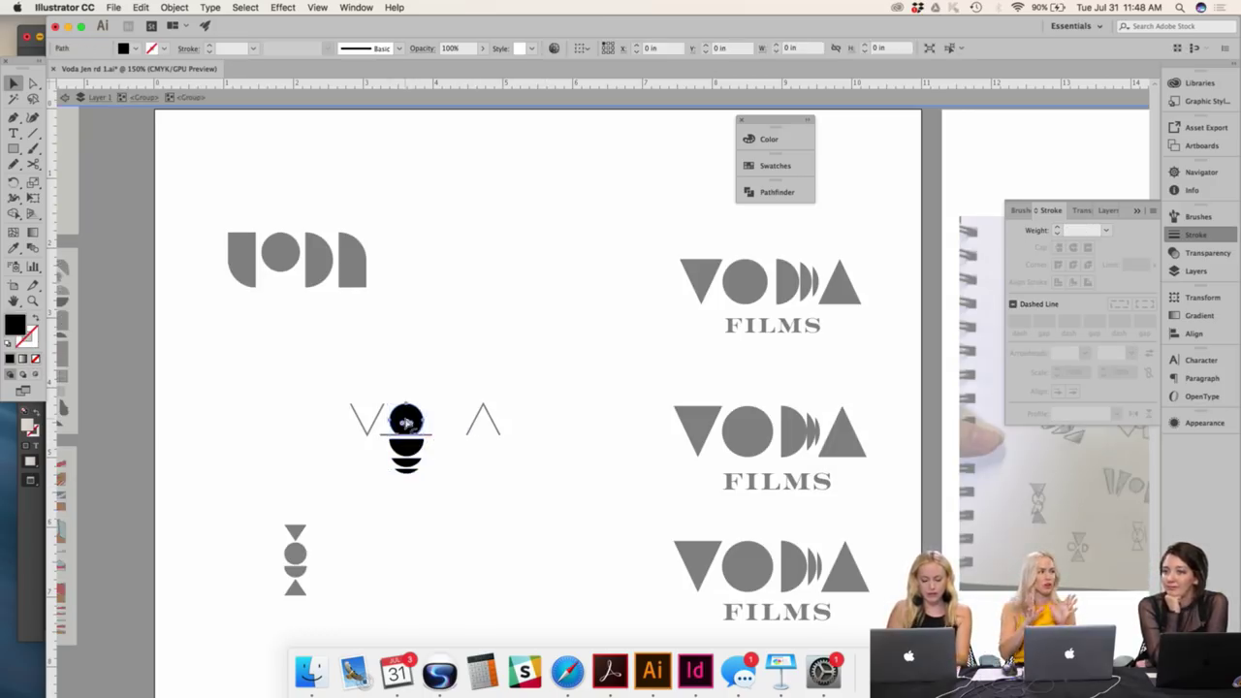
pyautogui.doubleClick(449, 307)
pyautogui.doubleClick(417, 451)
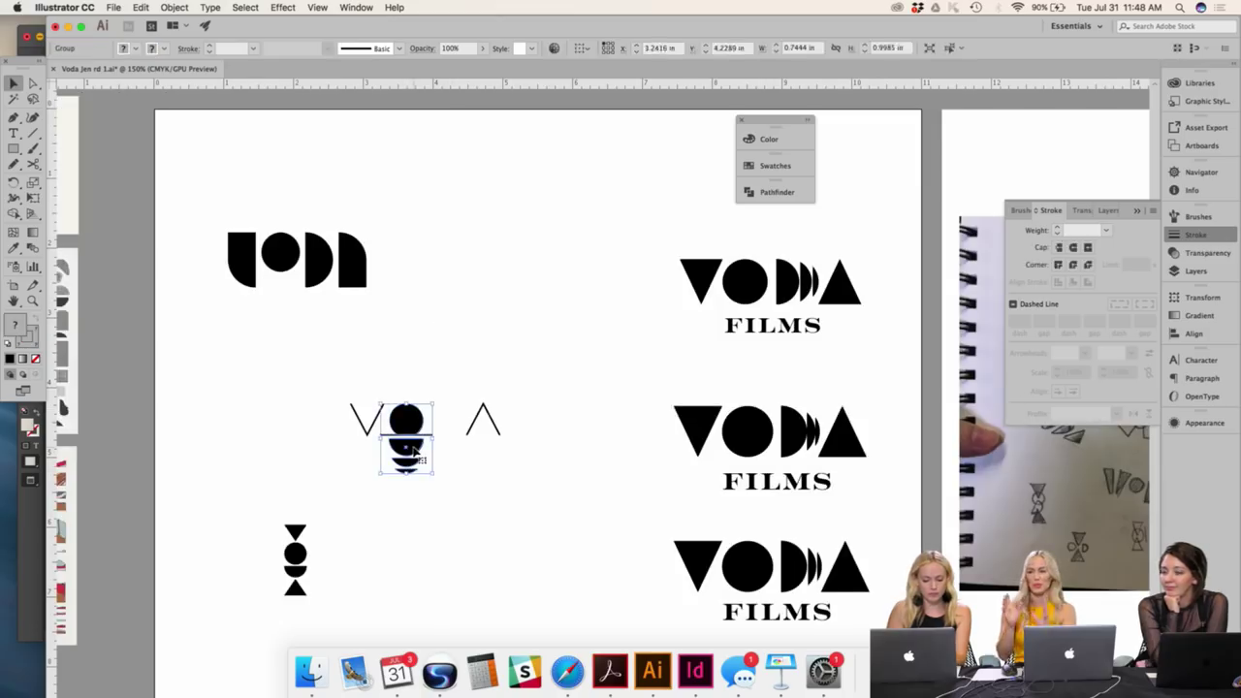
pyautogui.doubleClick(408, 448)
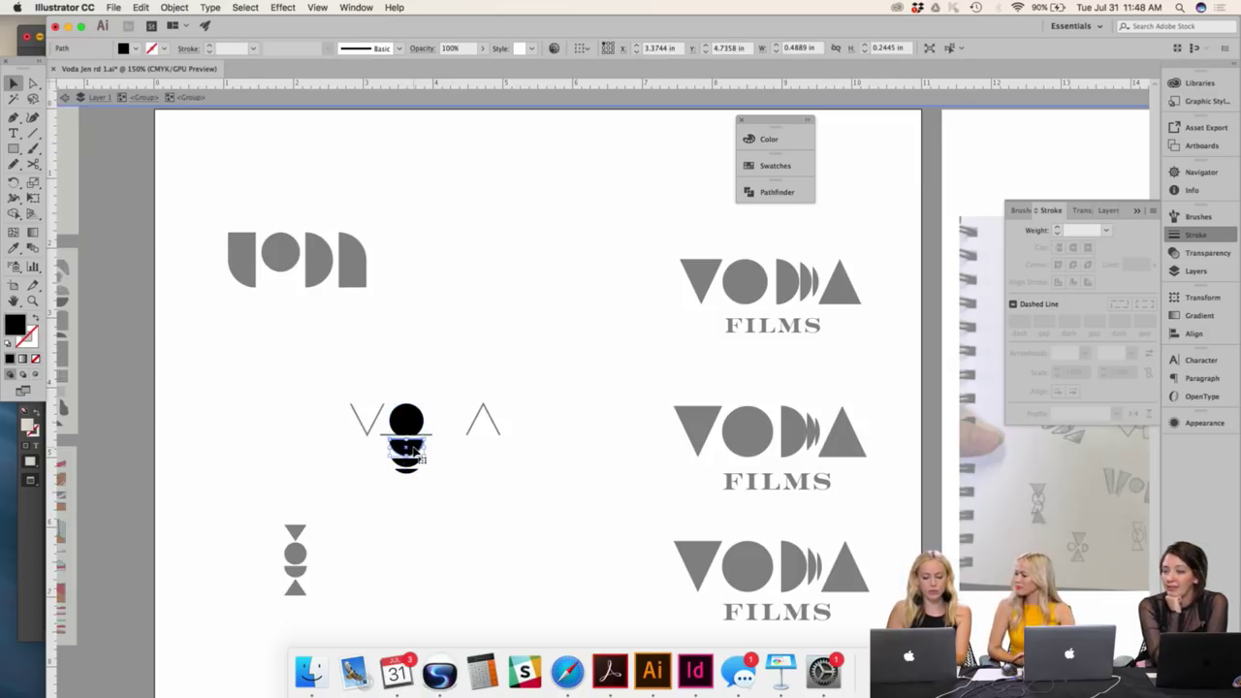
pyautogui.doubleClick(483, 469)
pyautogui.press('super+v')
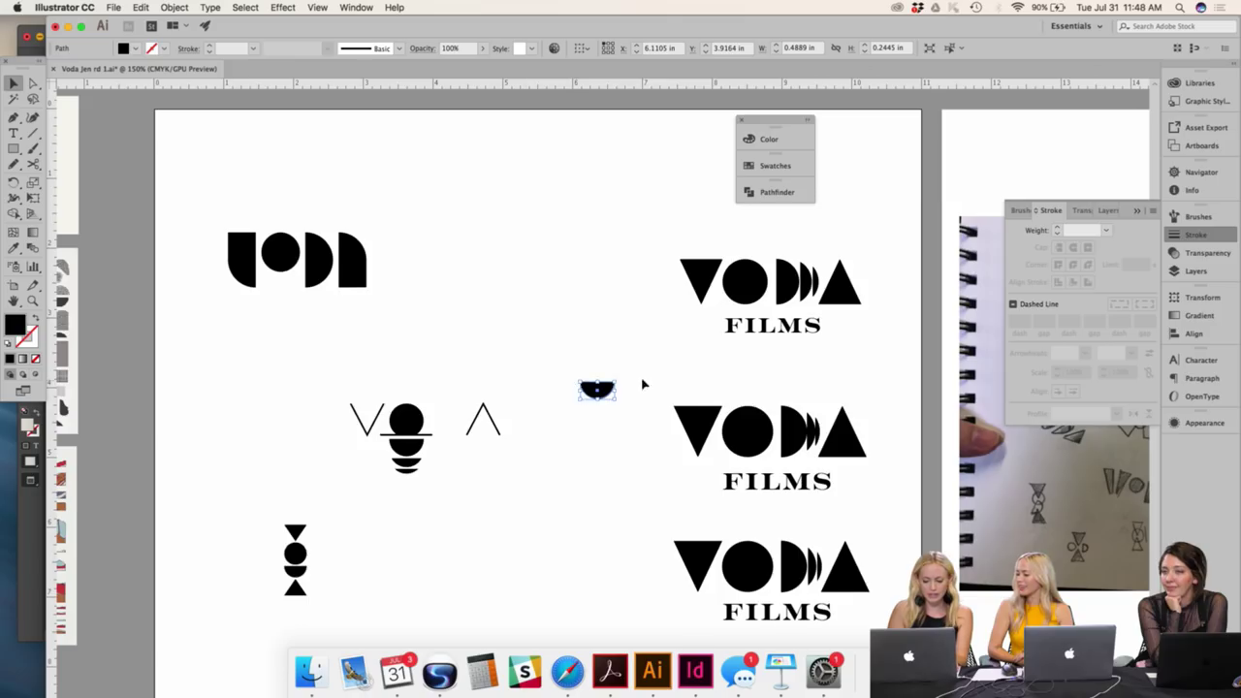
pyautogui.moveTo(619, 380); pyautogui.dragTo(576, 342)
pyautogui.click(576, 341)
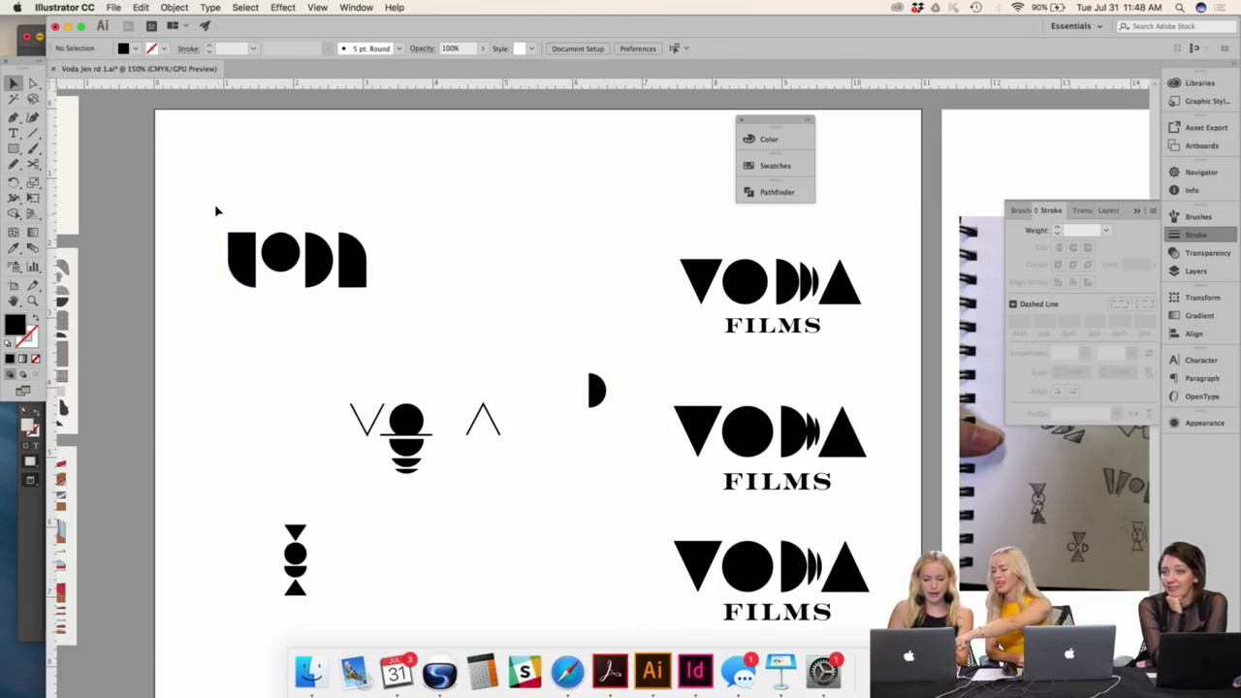
# - Select and inspect the UODA lettering shapes and the open peak shape
pyautogui.moveTo(217, 208); pyautogui.dragTo(376, 298)
pyautogui.click(381, 303)
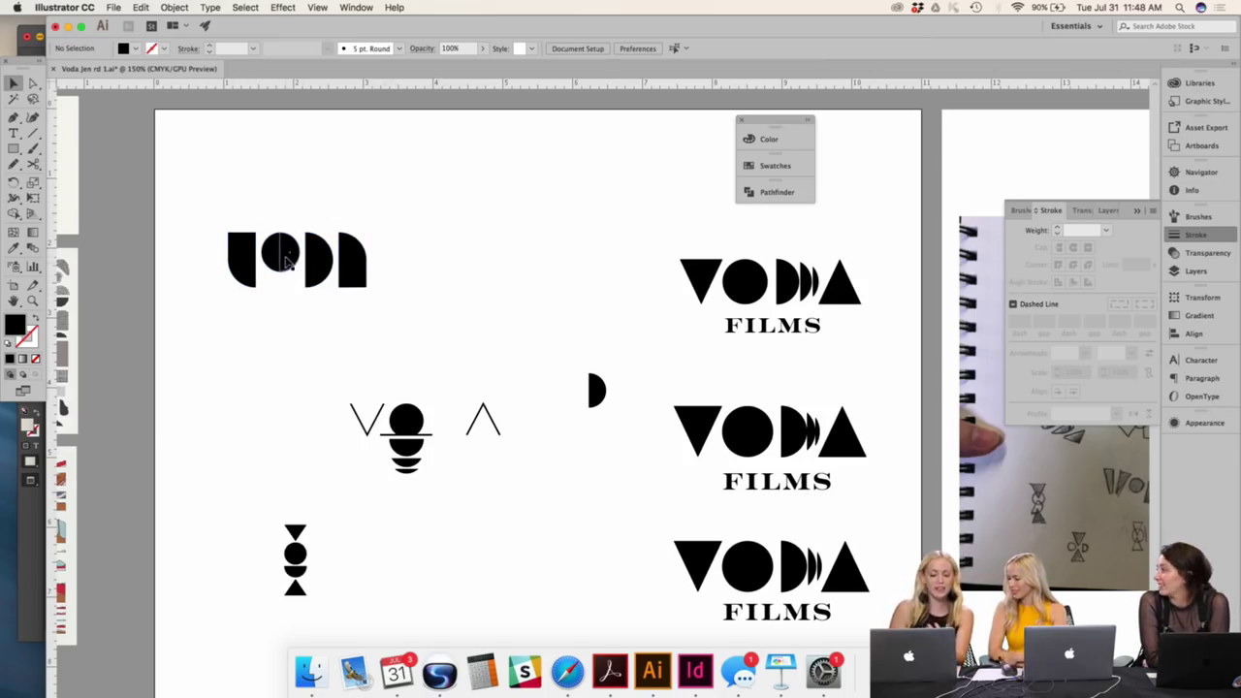
pyautogui.click(355, 258)
pyautogui.moveTo(391, 280); pyautogui.dragTo(207, 198)
pyautogui.click(243, 185)
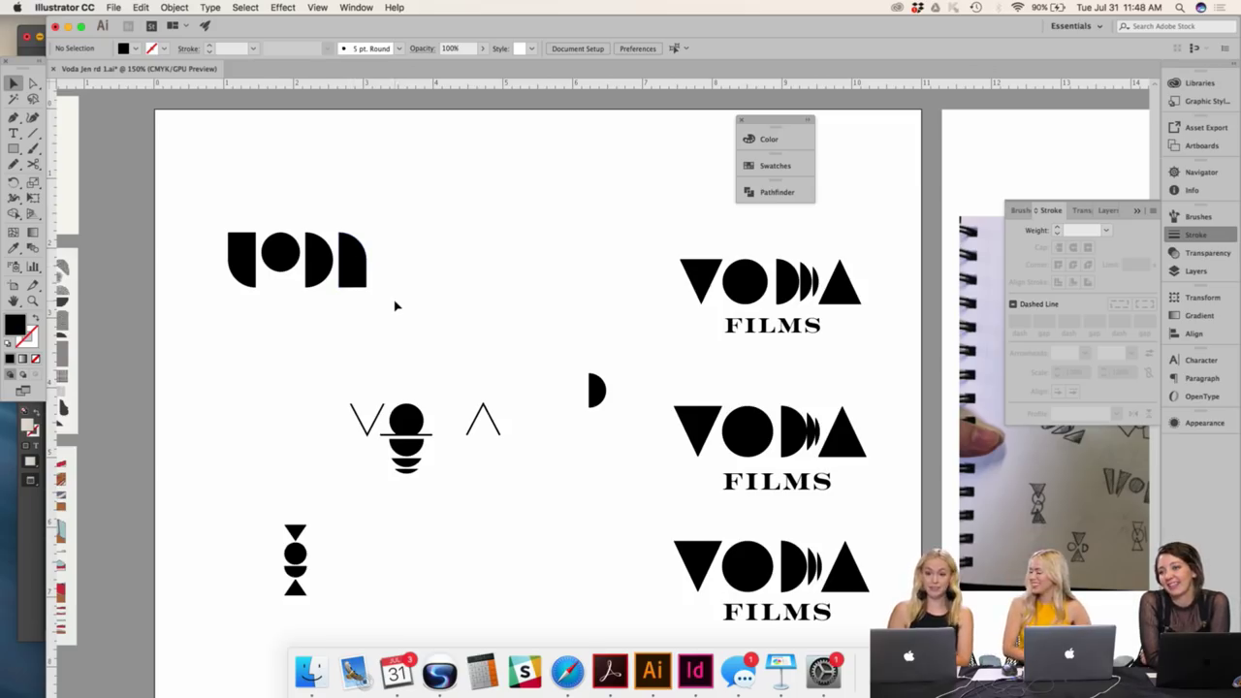
pyautogui.click(495, 426)
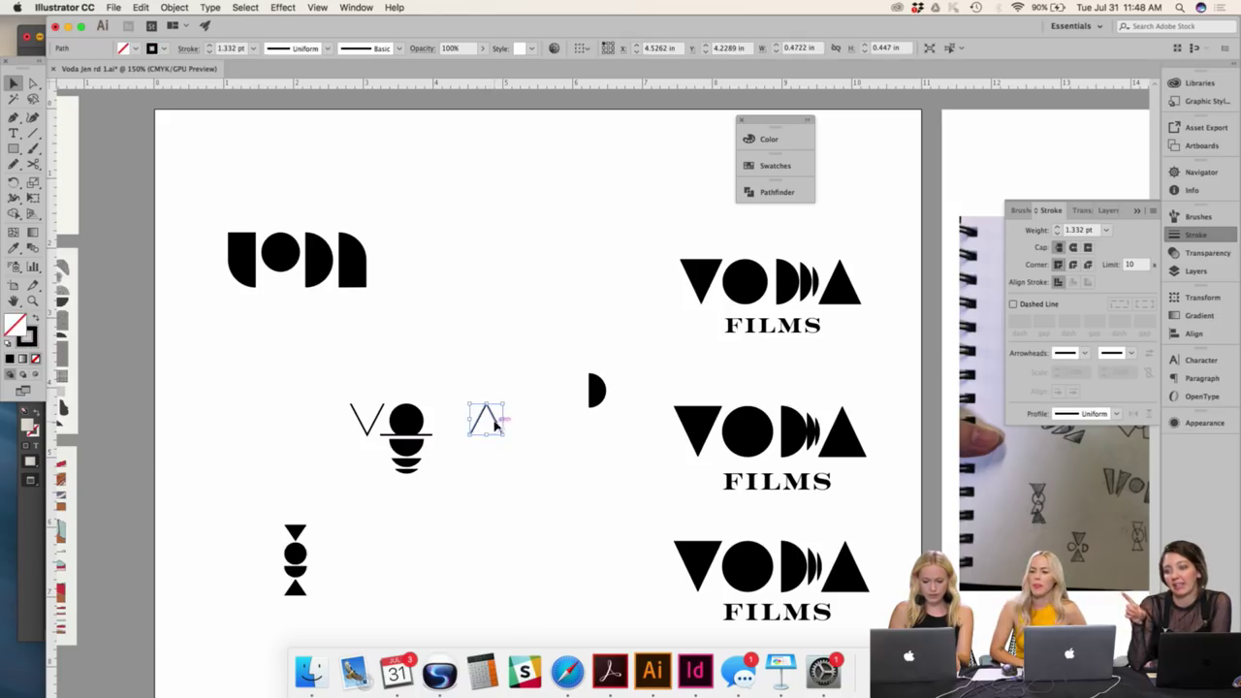
pyautogui.click(437, 393)
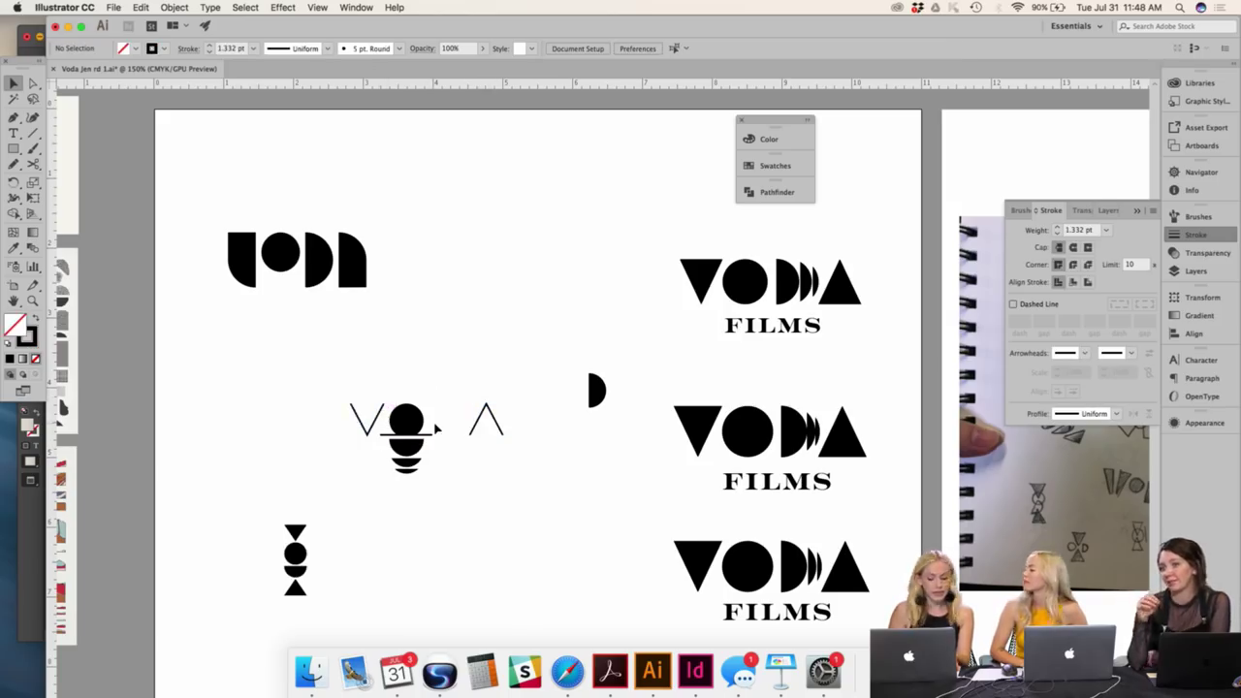
pyautogui.hscroll(-10, 419, 415)
pyautogui.scroll(-4, 422, 420)
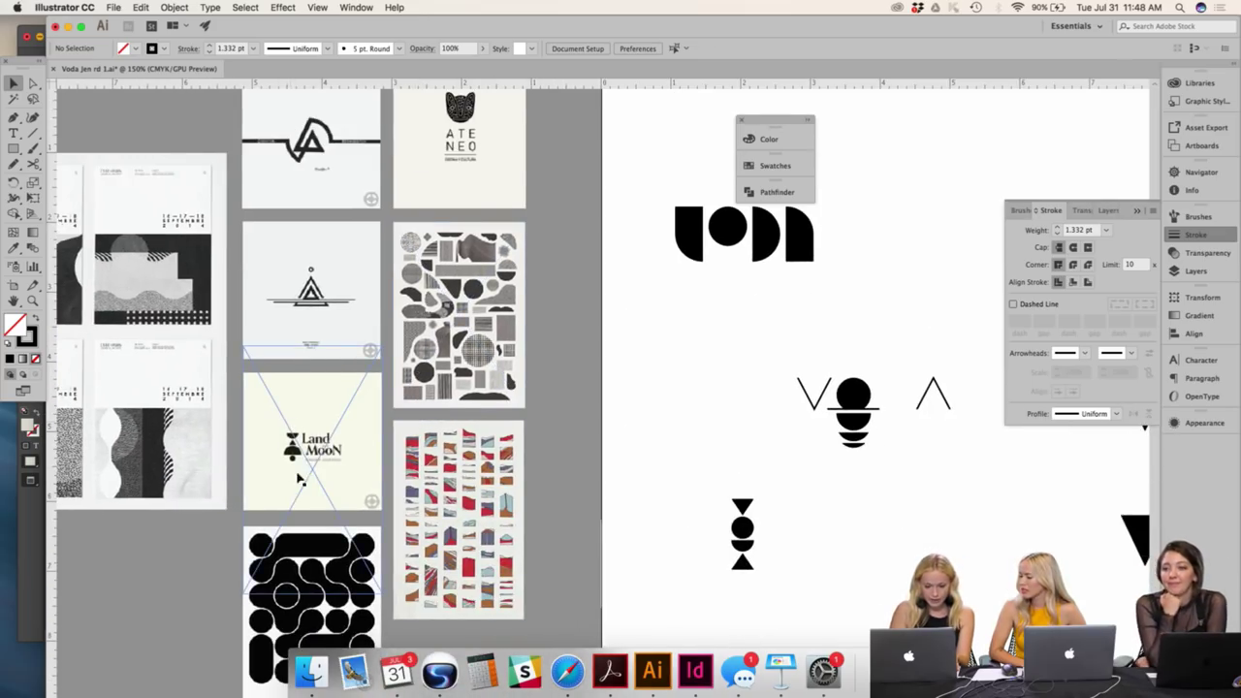
pyautogui.hscroll(5, 330, 472)
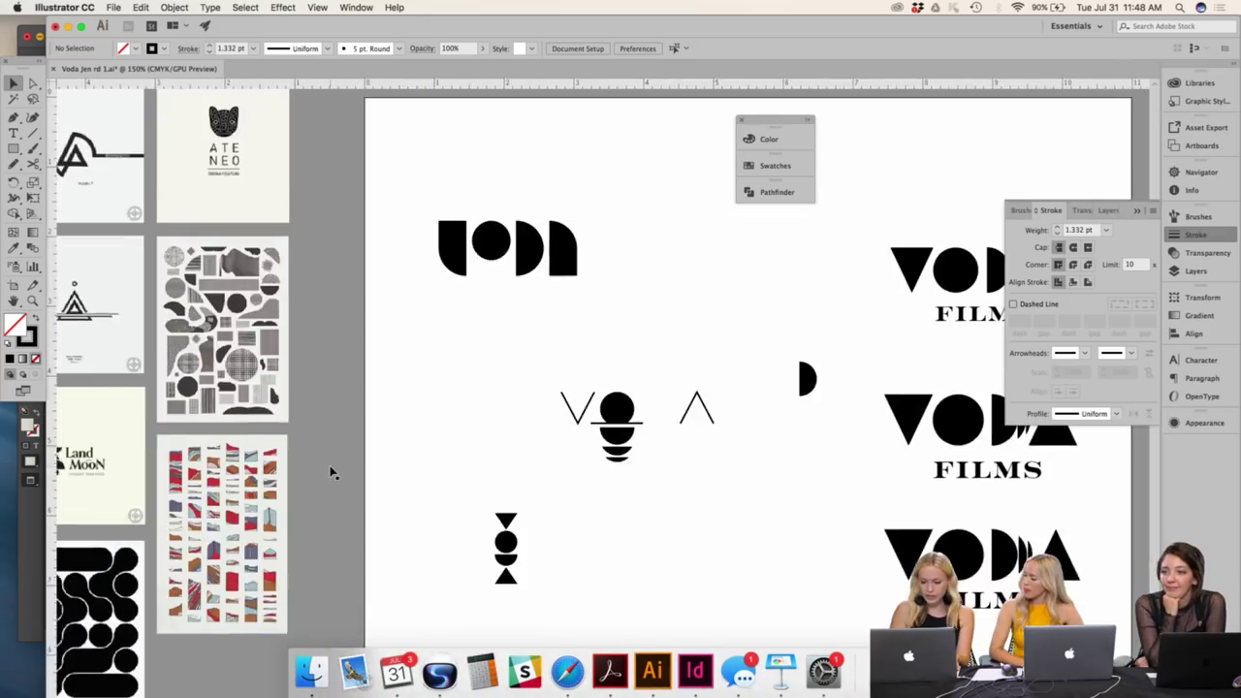
pyautogui.click(606, 415)
pyautogui.hscroll(4, 498, 340)
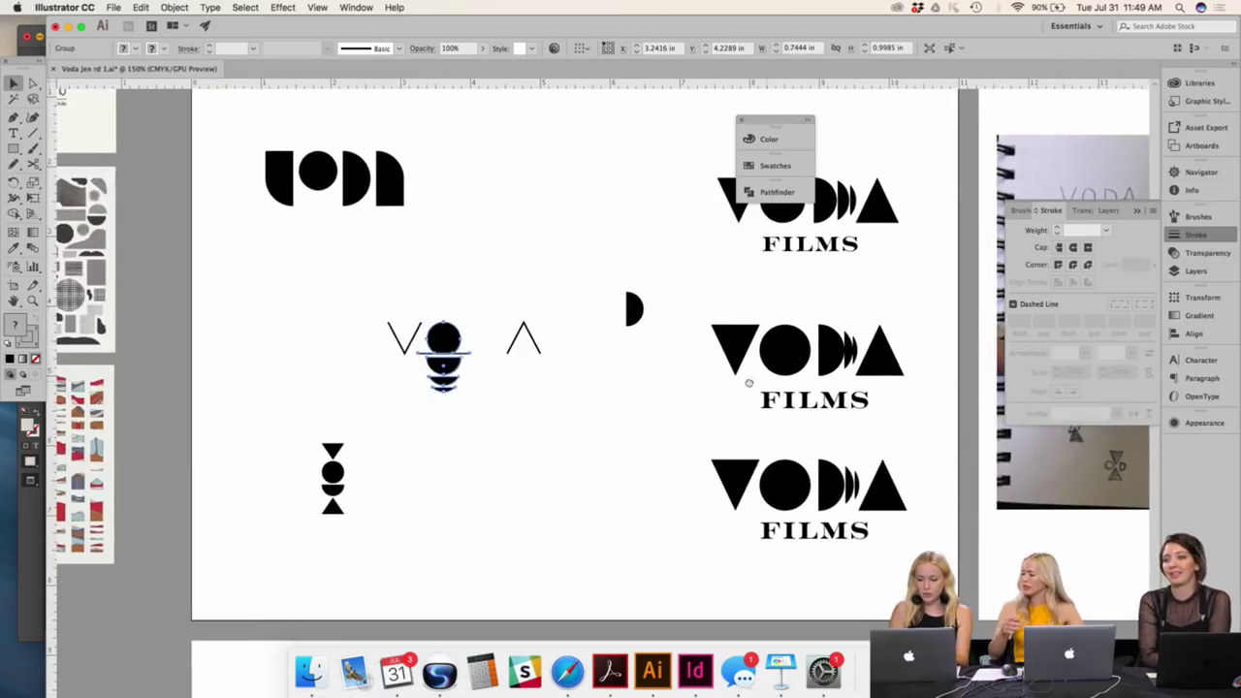
pyautogui.hscroll(5, 609, 279)
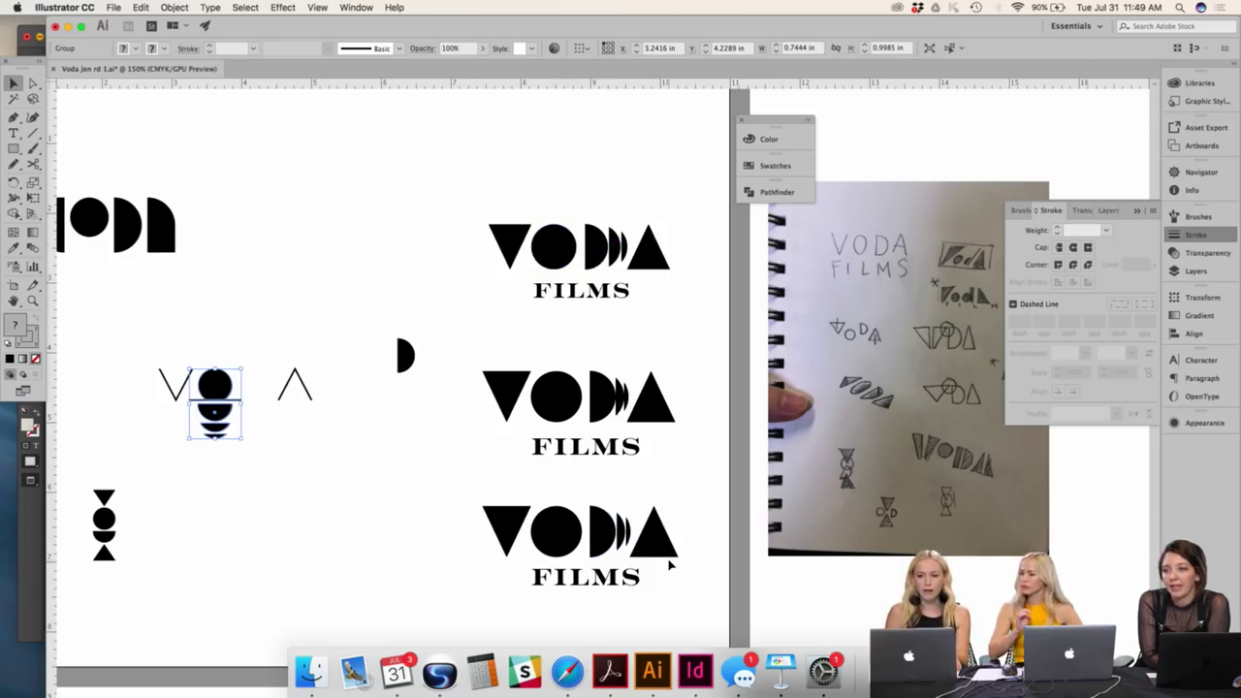
pyautogui.hscroll(-1, 670, 564)
pyautogui.click(632, 579)
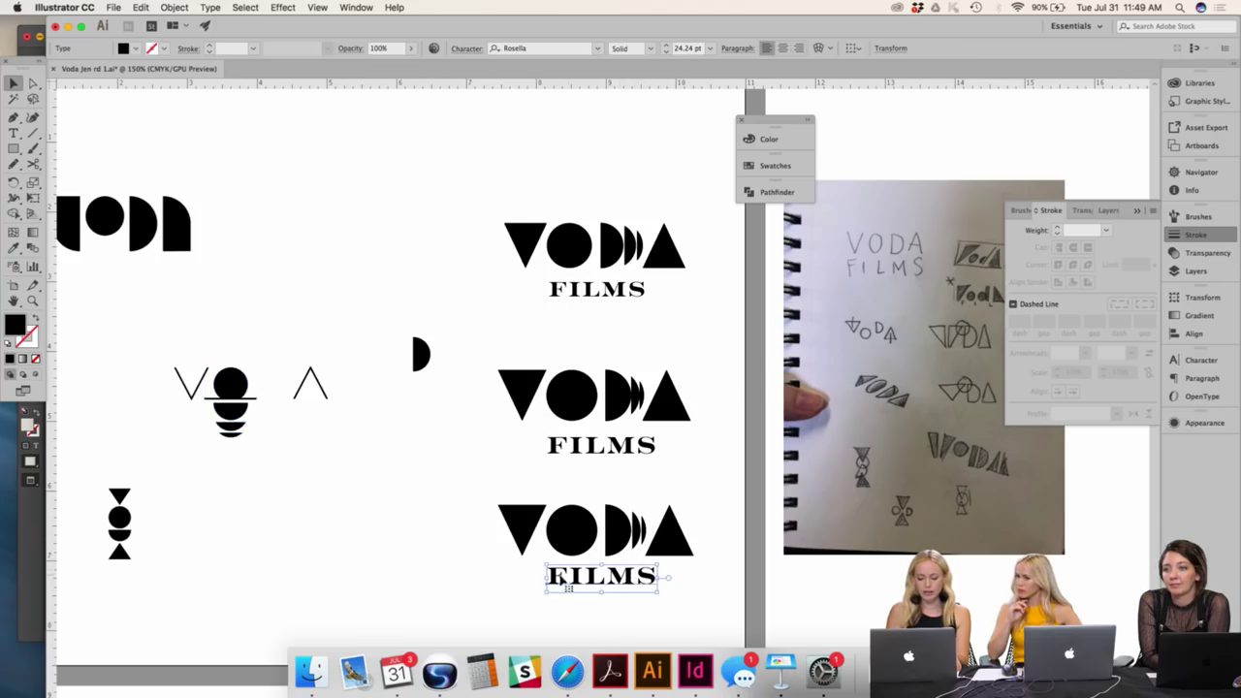
pyautogui.hscroll(-5, 449, 546)
pyautogui.scroll(1, 449, 546)
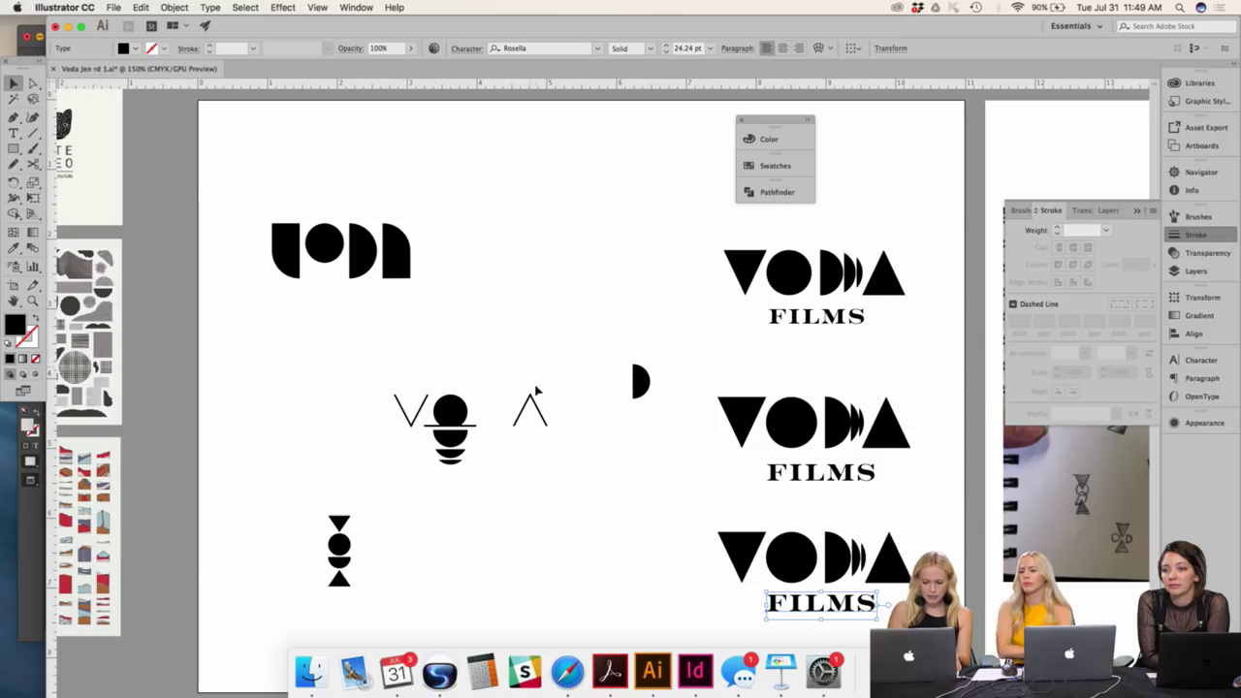
pyautogui.moveTo(530, 402); pyautogui.dragTo(496, 397)
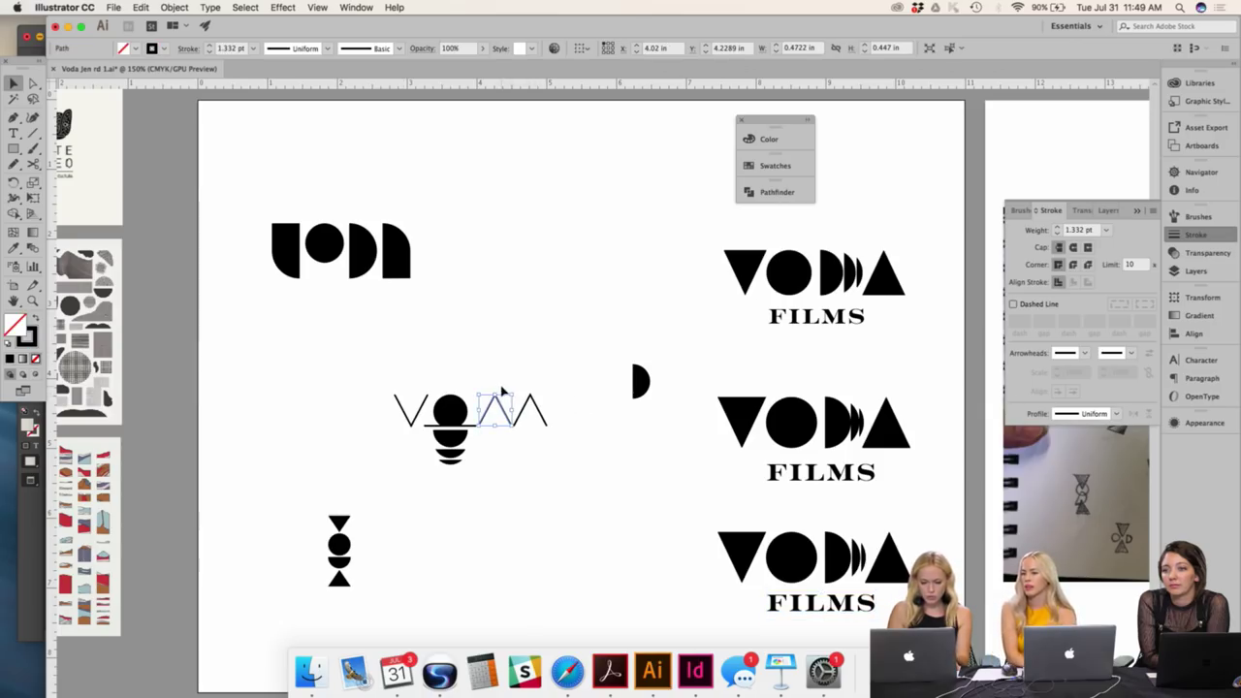
pyautogui.press('Delete')
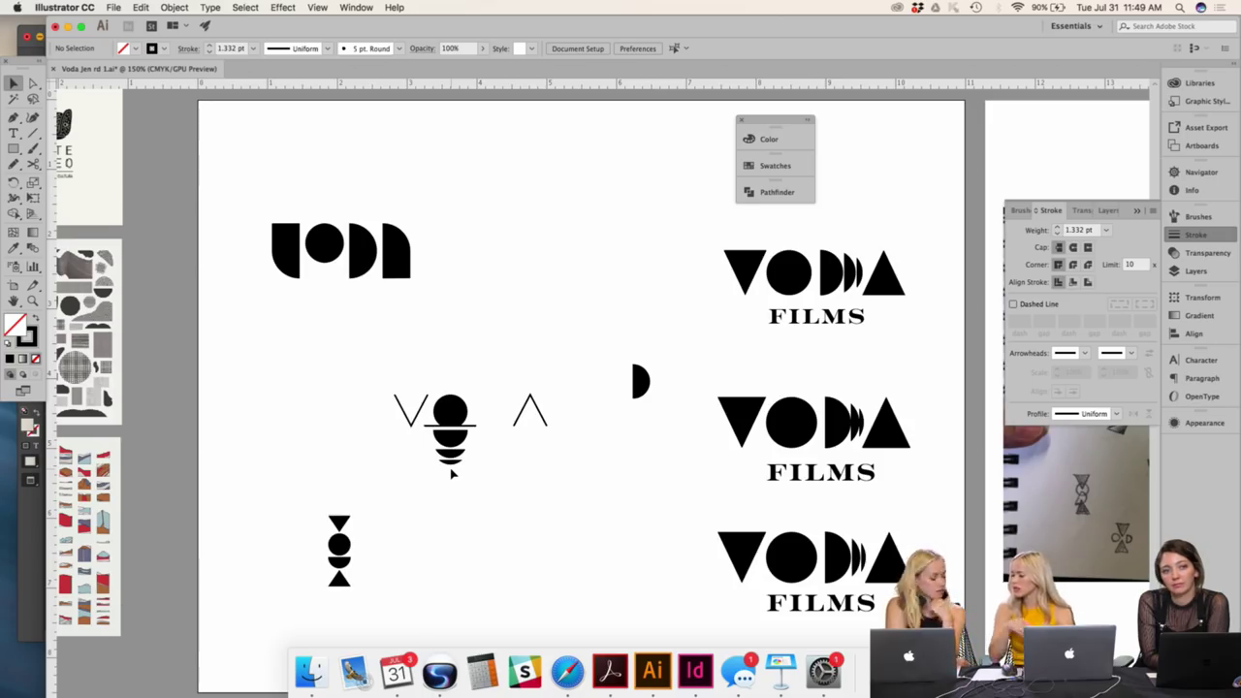
# - Pull the half-circle out of the stacked group and rotate it 270° into an upright D beside the A
pyautogui.moveTo(545, 398); pyautogui.dragTo(508, 398)
pyautogui.press('Delete')
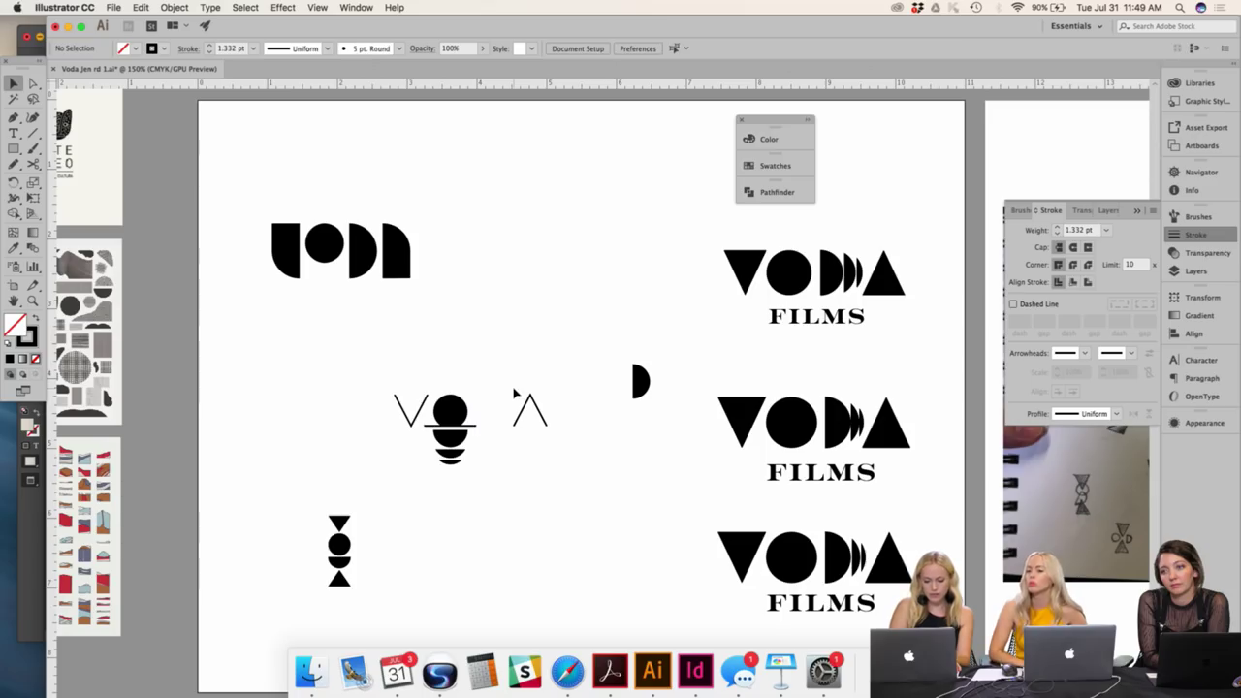
pyautogui.doubleClick(342, 560)
pyautogui.press('super+x')
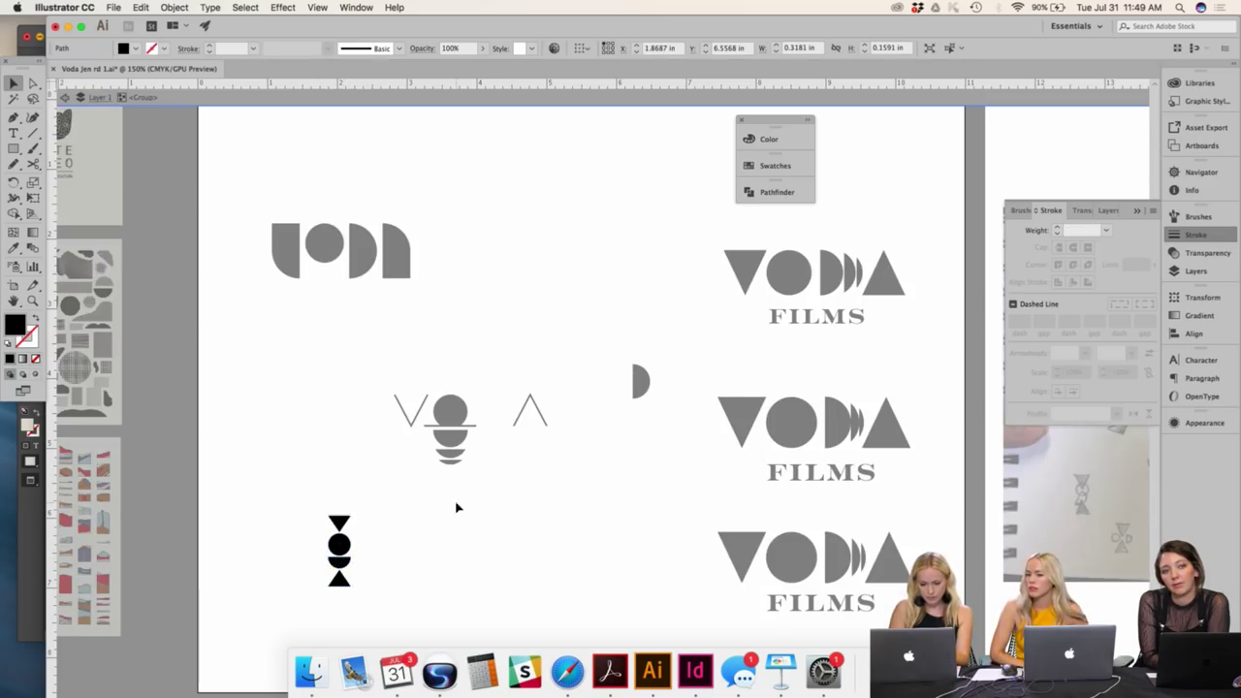
pyautogui.press('Escape')
pyautogui.press('super+v')
pyautogui.moveTo(613, 381); pyautogui.dragTo(533, 410)
# - Move the triangle-circle stack up to the artboard's top center
pyautogui.moveTo(357, 540); pyautogui.dragTo(543, 195)
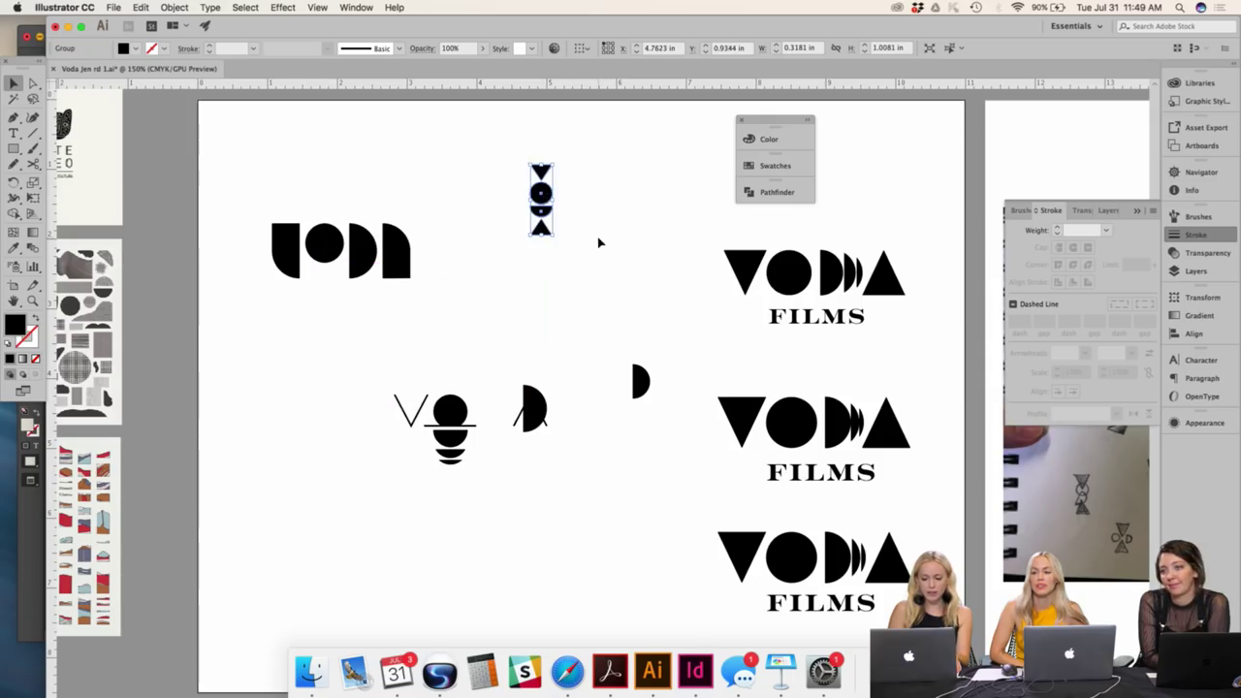
pyautogui.click(578, 233)
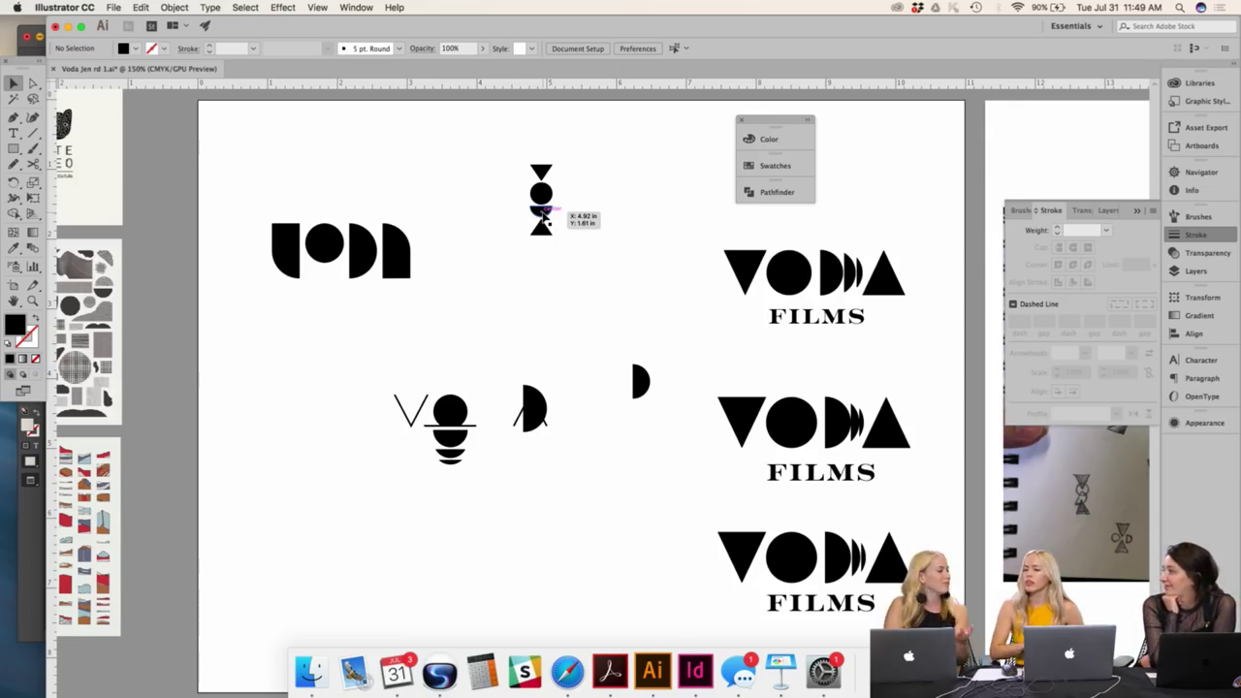
pyautogui.click(543, 221)
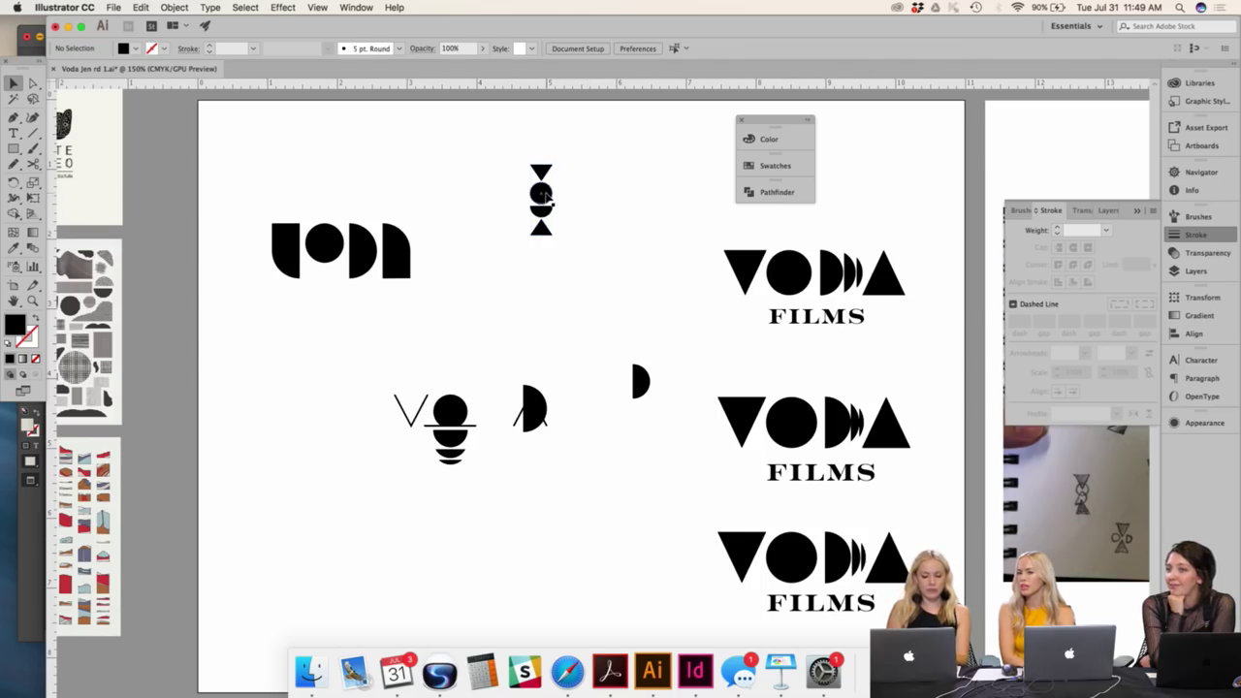
# - Drag the half-circle D next to the O and nudge it slightly lower so the mark reads VODA
pyautogui.hscroll(-15, 353, 285)
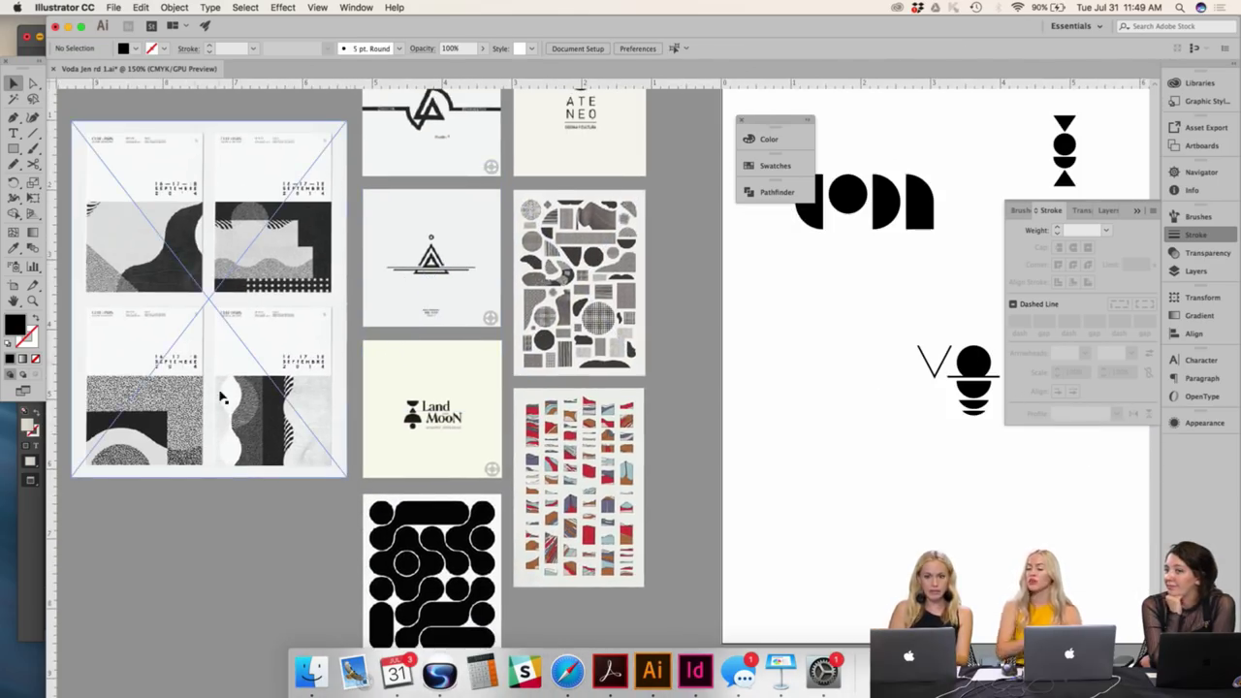
pyautogui.hscroll(14, 801, 366)
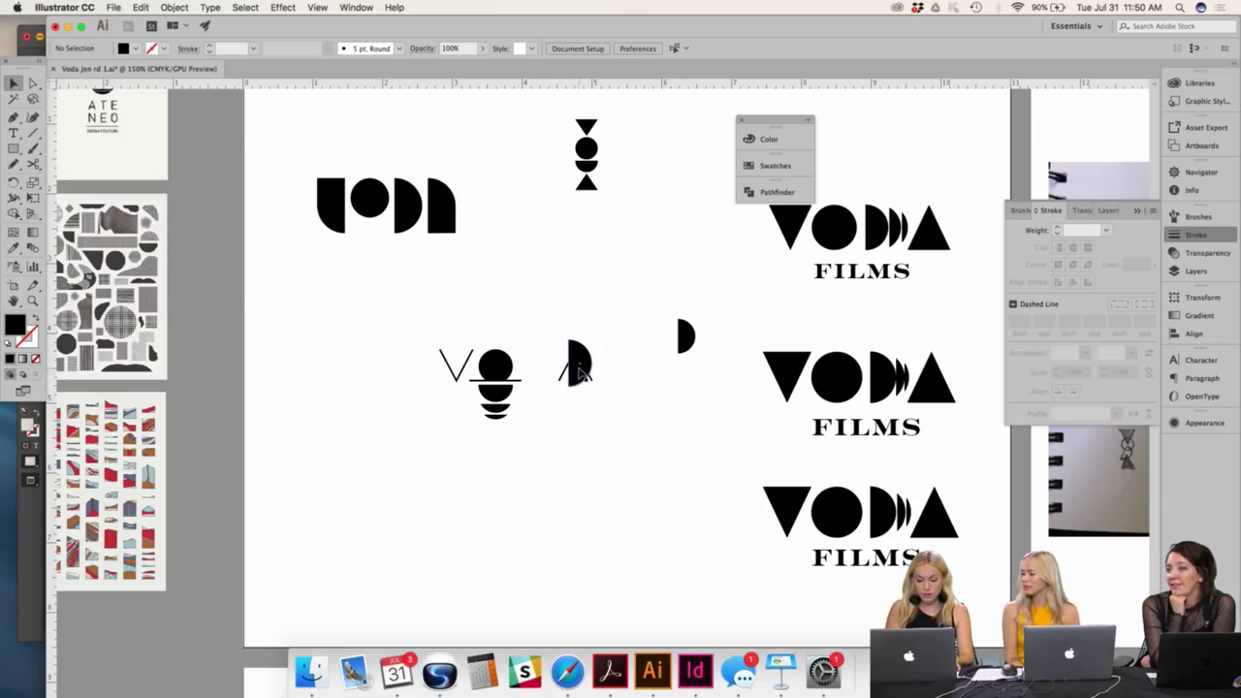
pyautogui.moveTo(579, 372); pyautogui.dragTo(542, 375)
pyautogui.scroll(3, 543, 373)
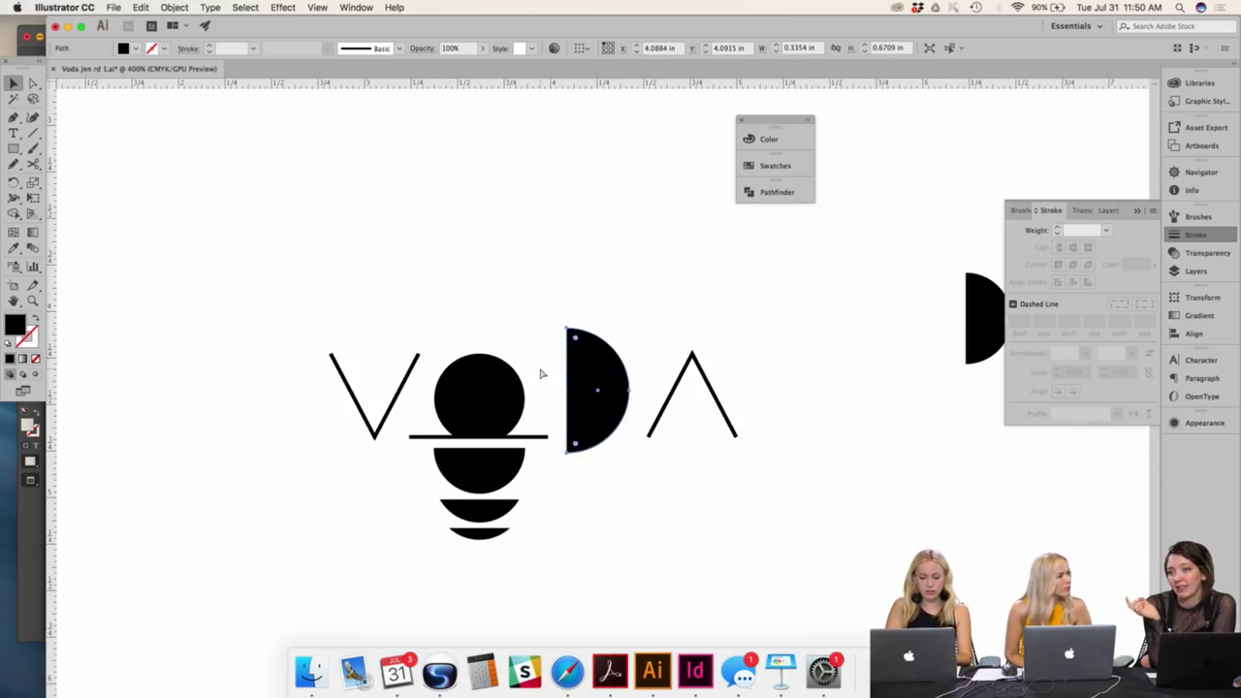
pyautogui.scroll(-4, 600, 324)
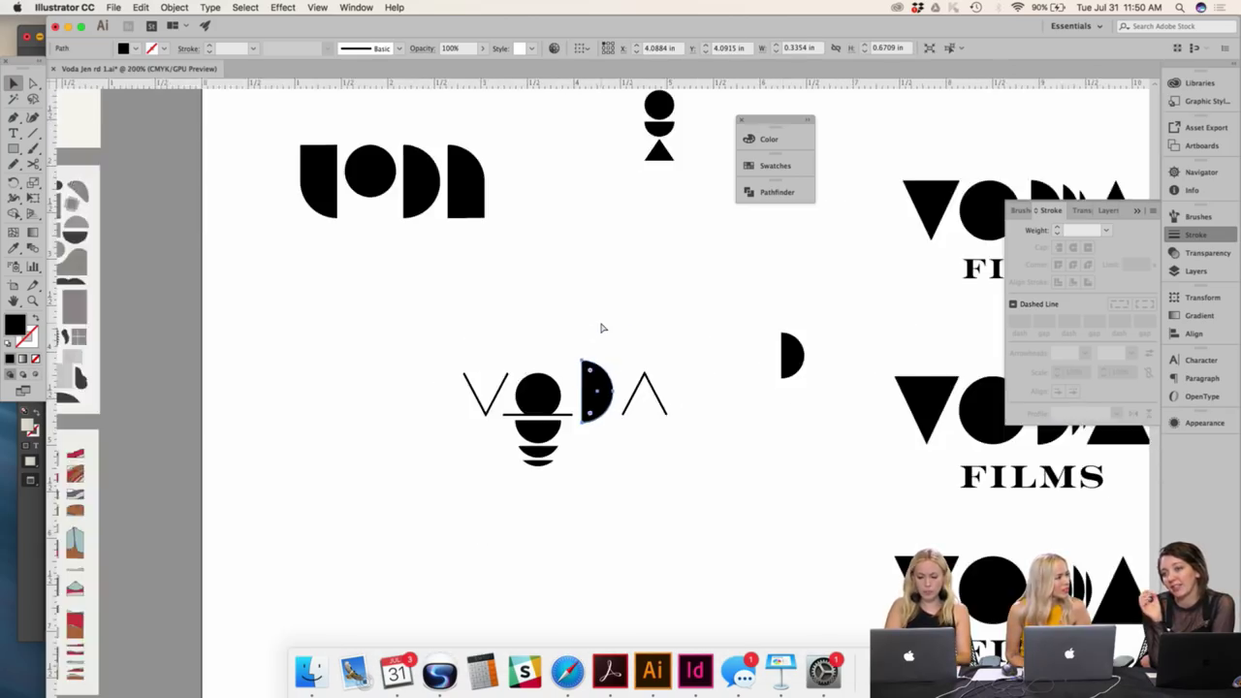
pyautogui.hscroll(3, 599, 368)
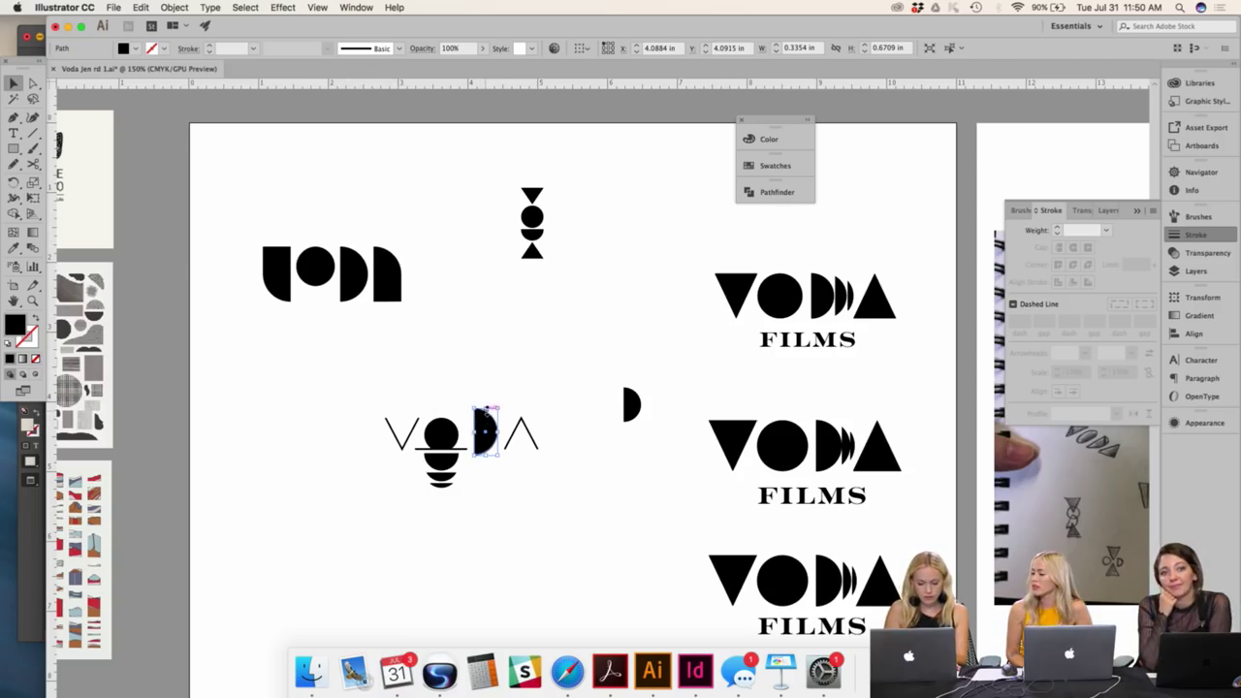
pyautogui.moveTo(487, 412)
pyautogui.mouseDown()
pyautogui.moveTo(497, 427)
pyautogui.moveTo(486, 465)
pyautogui.moveTo(481, 435)
pyautogui.mouseUp()
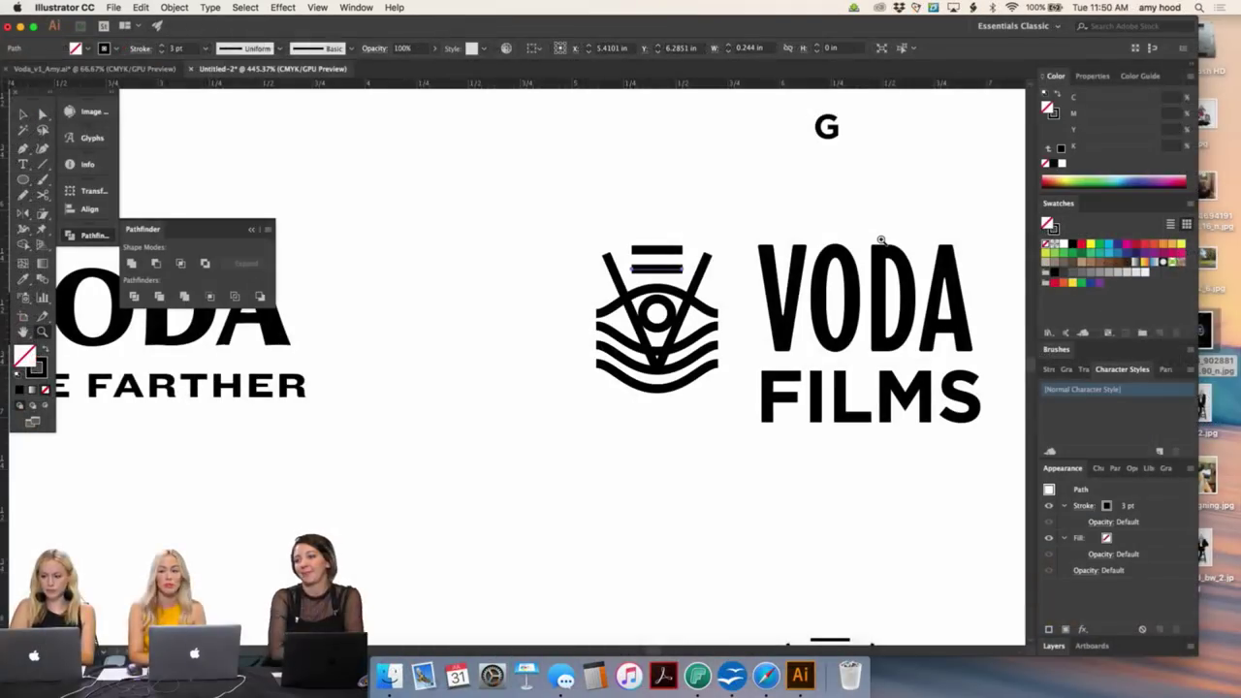
# - Place a copy of the eye badge's top bars and V shape above the badge
pyautogui.press('v')
pyautogui.click(718, 284)
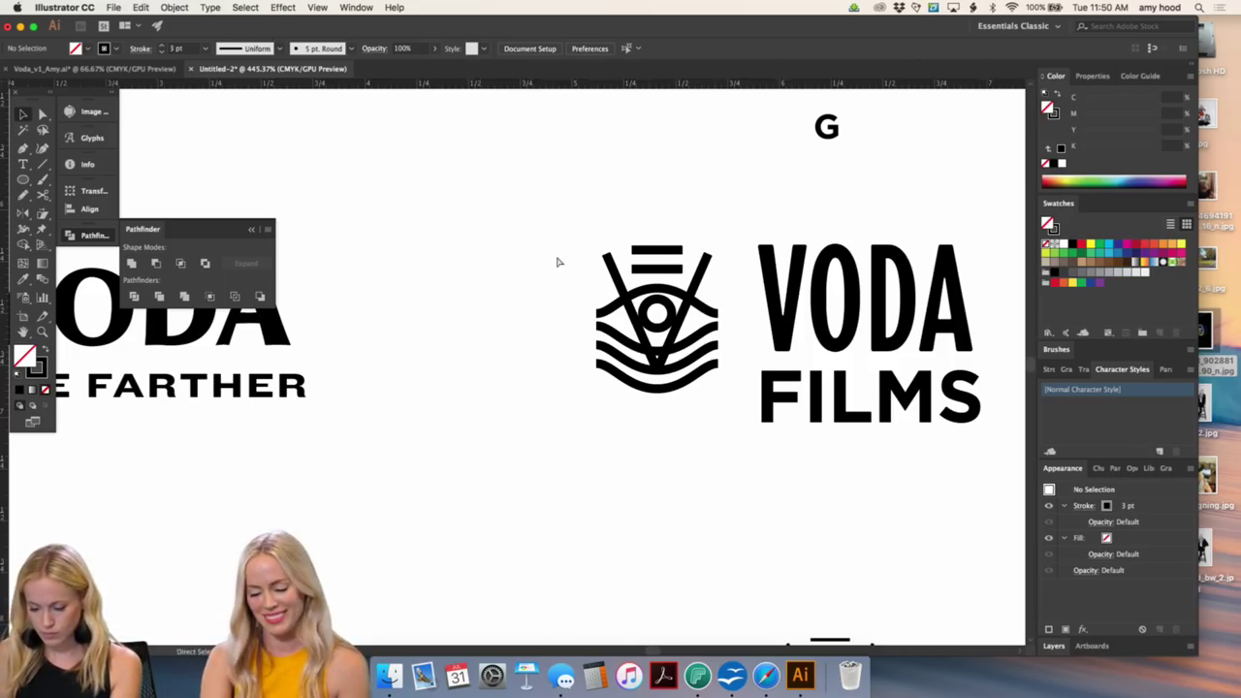
pyautogui.press('super+minus')
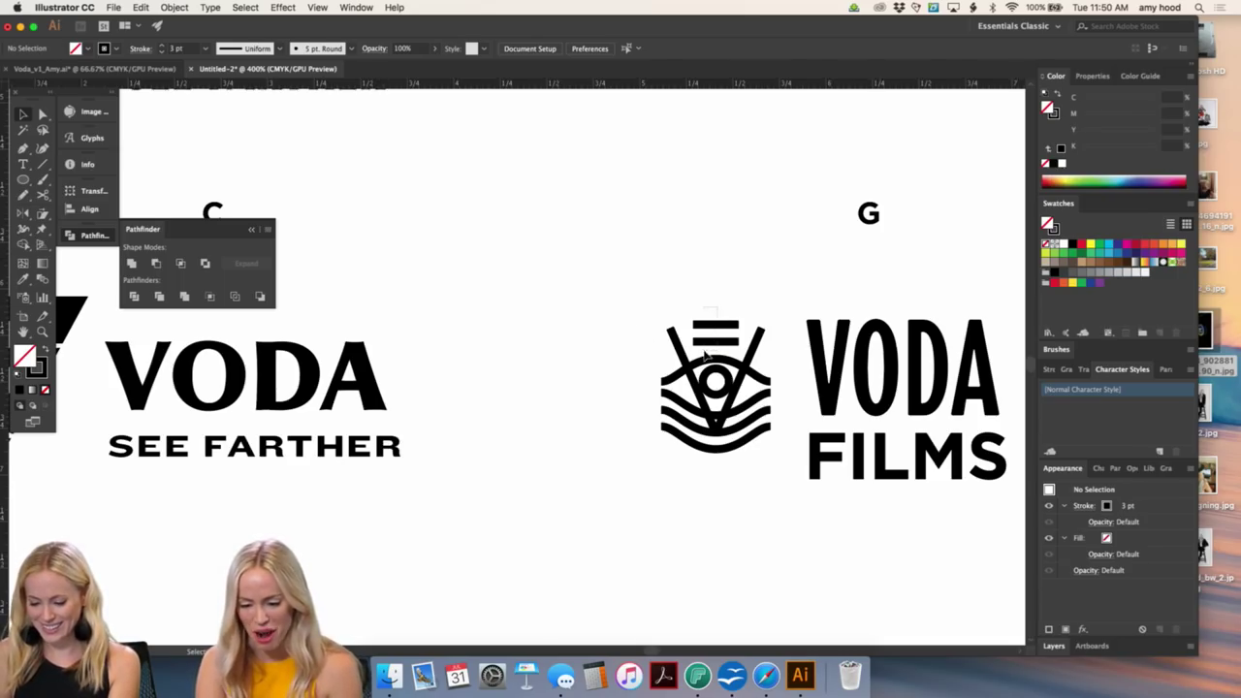
pyautogui.click(735, 339)
pyautogui.moveTo(734, 349); pyautogui.dragTo(737, 528)
pyautogui.press('super+z')
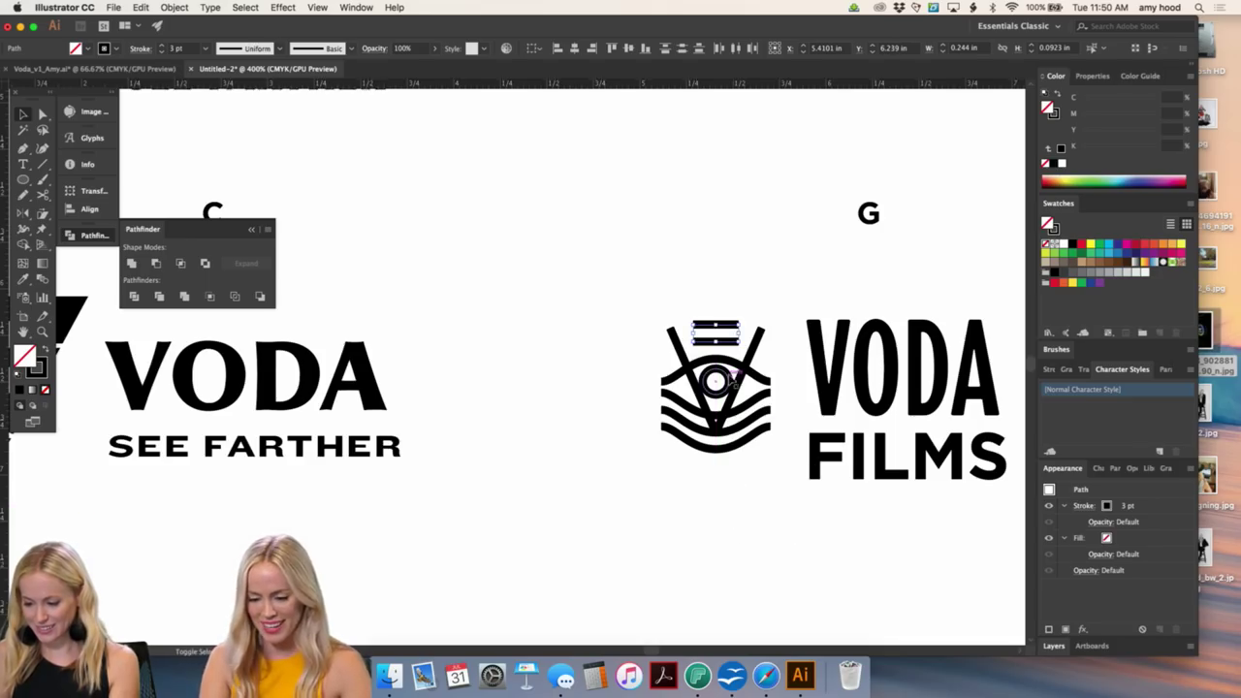
pyautogui.keyDown('shift'); pyautogui.click(749, 359); pyautogui.keyUp('shift')
pyautogui.moveTo(729, 359)
pyautogui.mouseDown()
pyautogui.moveTo(722, 181)
pyautogui.moveTo(718, 206)
pyautogui.mouseUp()
pyautogui.click(765, 215)
# - Raise the copied V's bottom anchor into a flat chevron and give it the bar's 3 pt stroke
pyautogui.keyDown('shift'); pyautogui.click(745, 175); pyautogui.keyUp('shift')
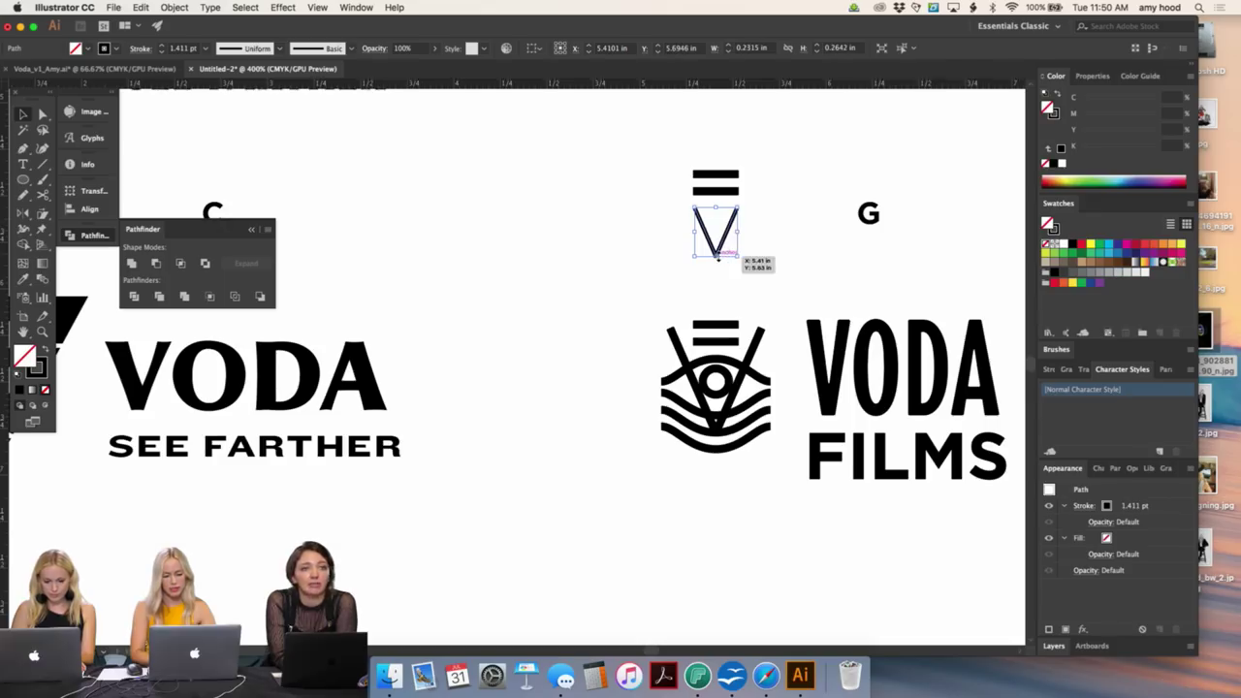
pyautogui.press('a')
pyautogui.click(711, 256)
pyautogui.hotkey('shift', 'Up')
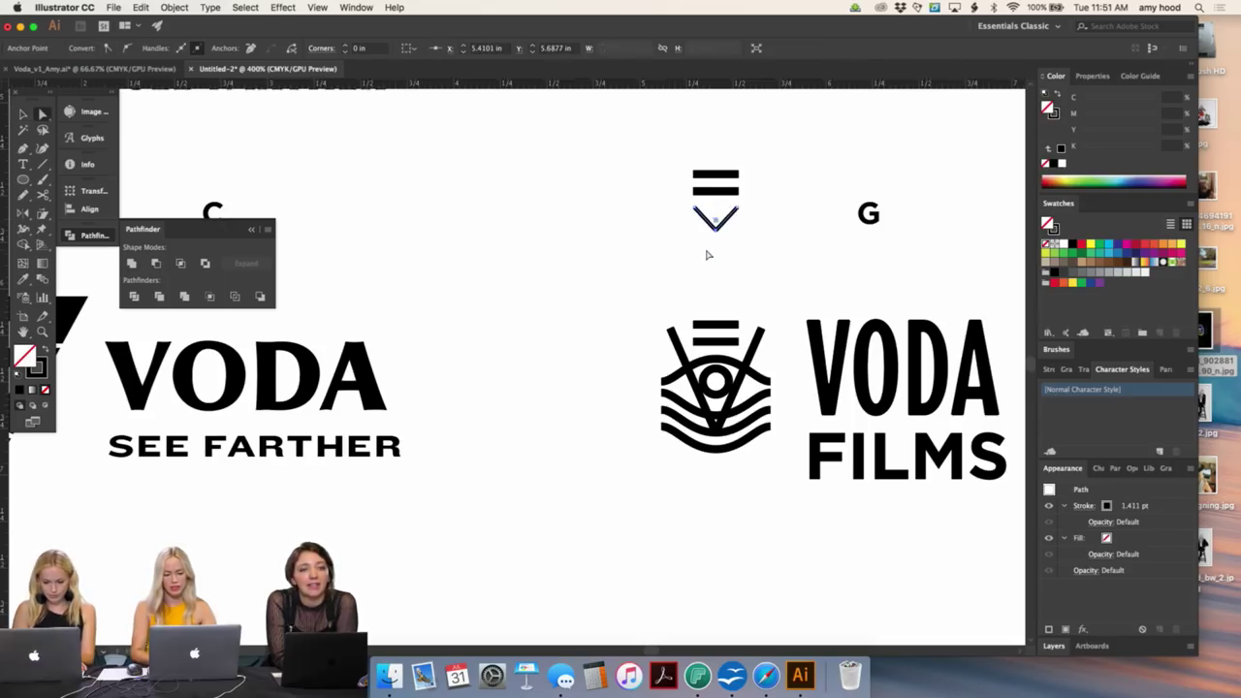
pyautogui.press('v')
pyautogui.click(727, 230)
pyautogui.click(715, 222)
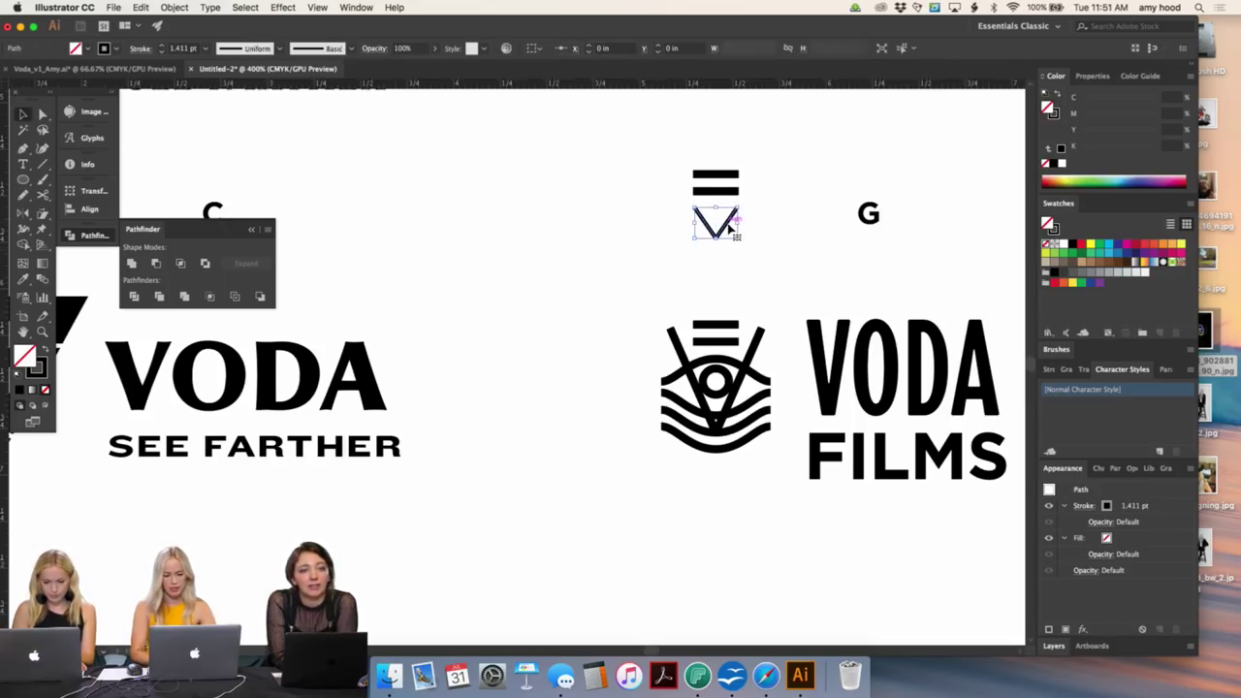
pyautogui.click(718, 170)
pyautogui.press('v')
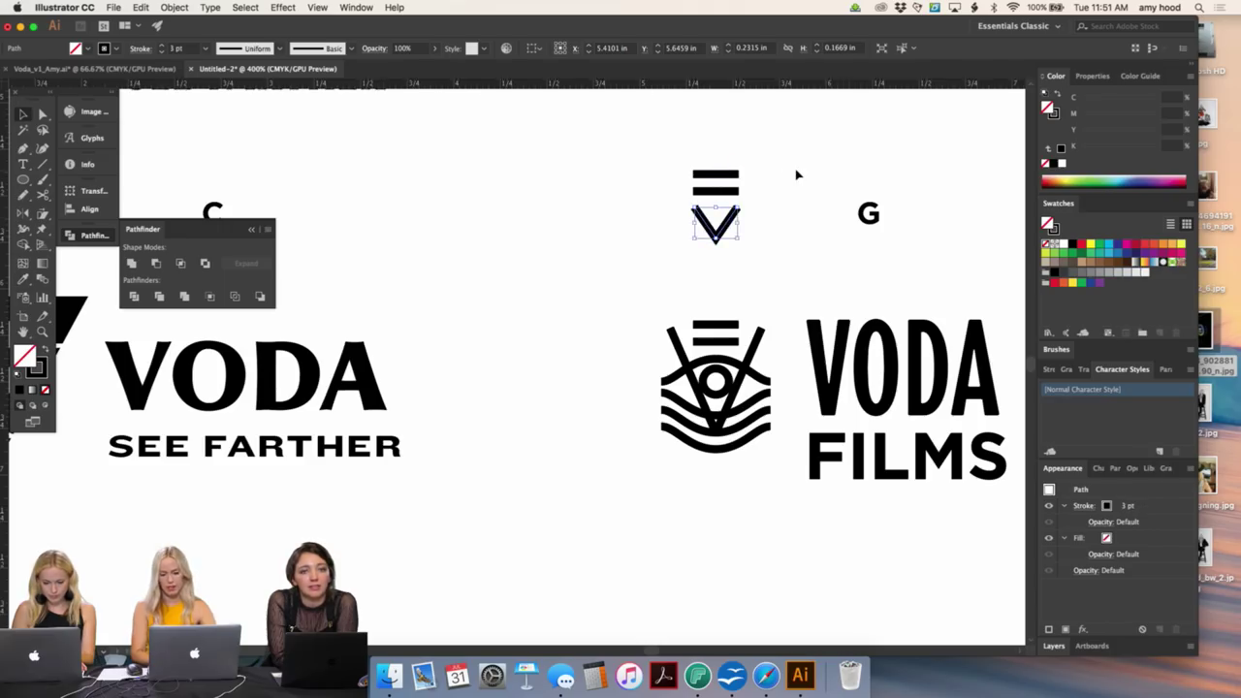
pyautogui.click(797, 175)
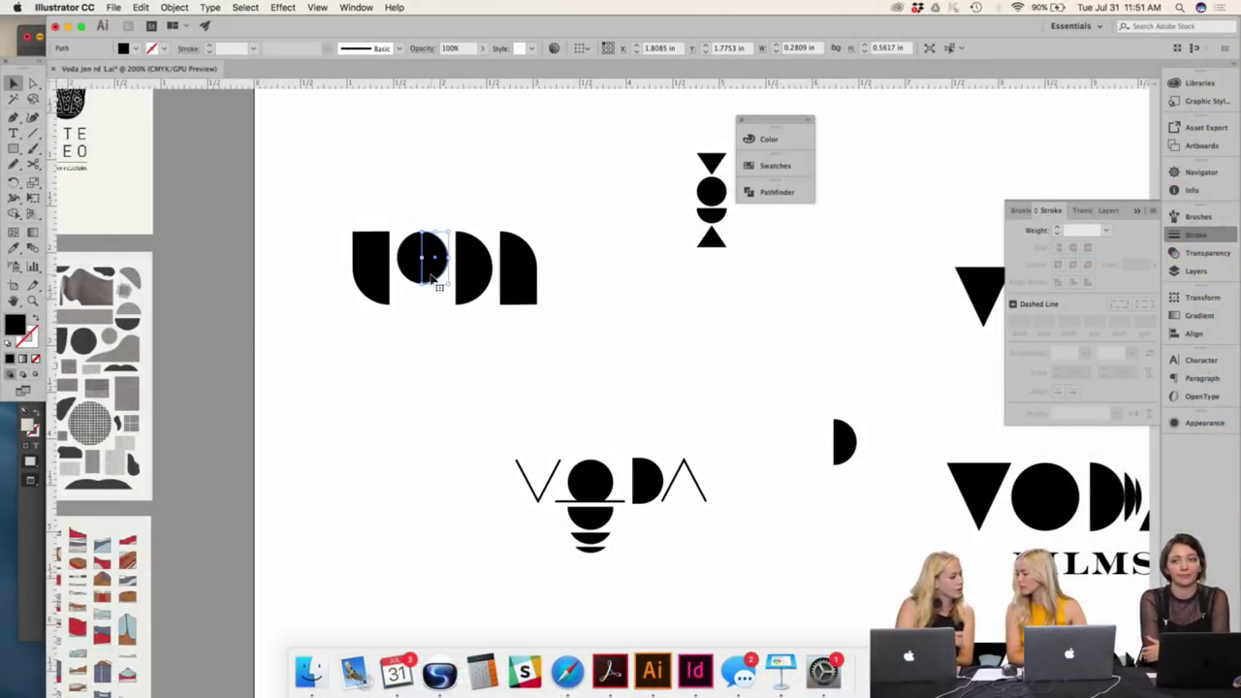
# - Draw a short line with the black 5 pt round stroke and move it down under the O
pyautogui.click(425, 270)
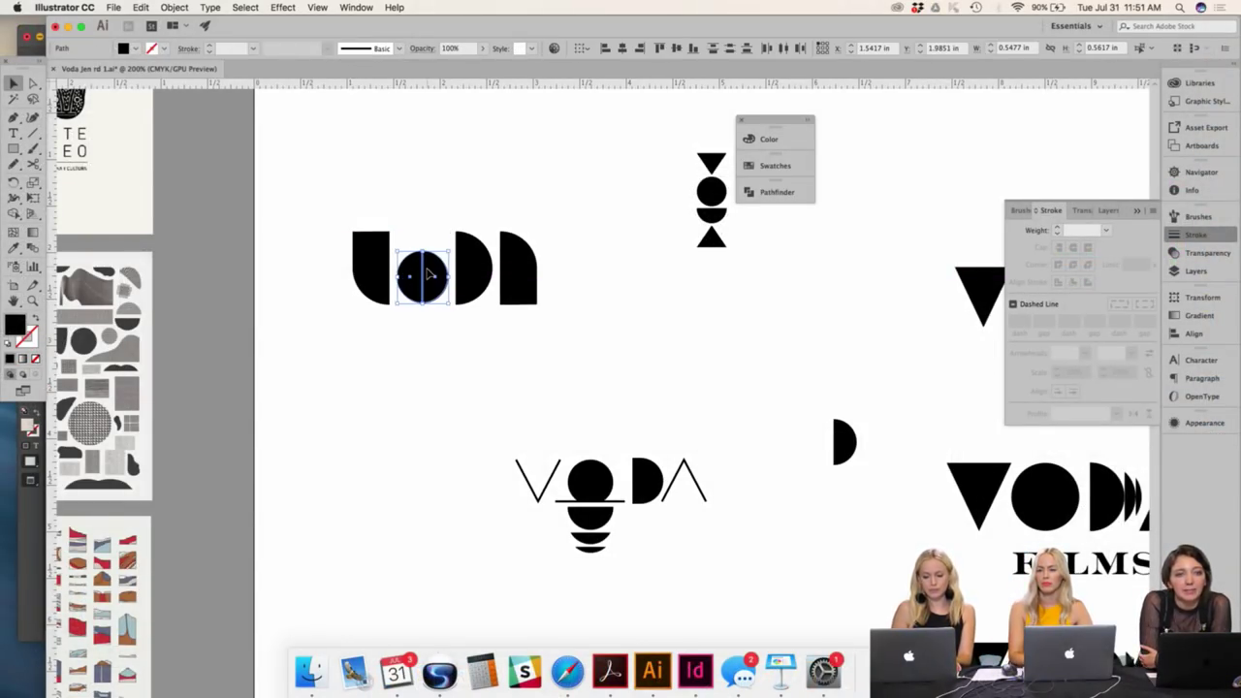
pyautogui.click(410, 216)
pyautogui.press('p')
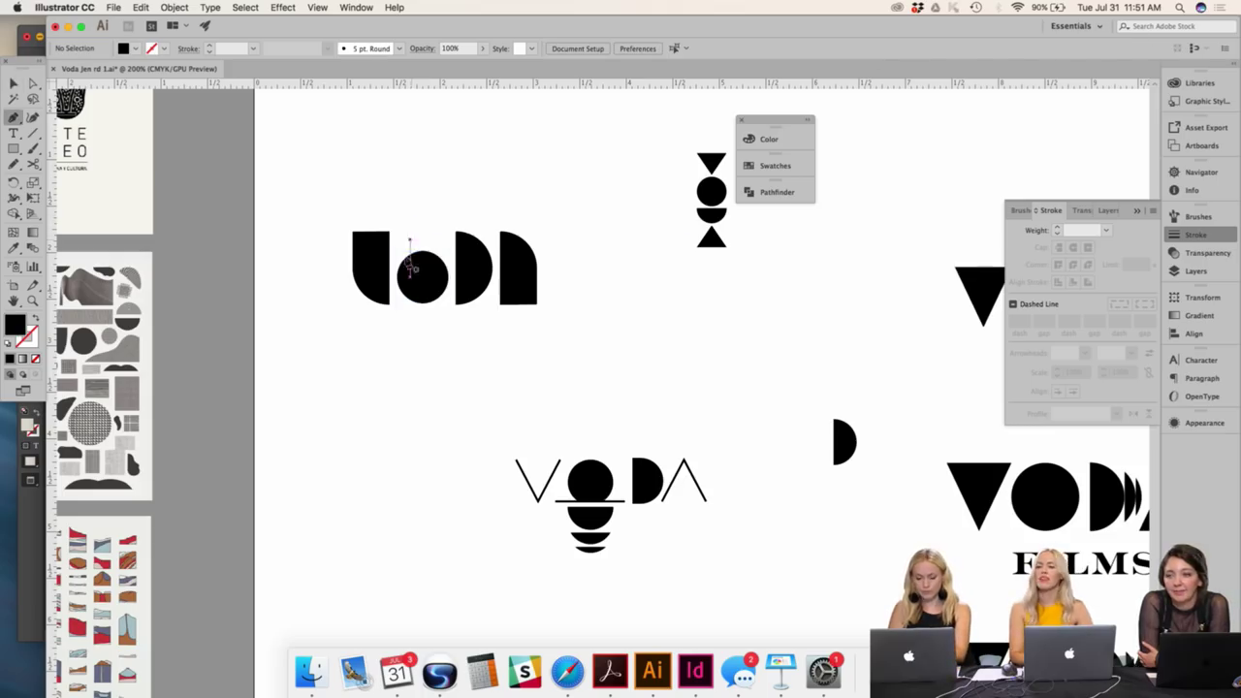
pyautogui.click(401, 233)
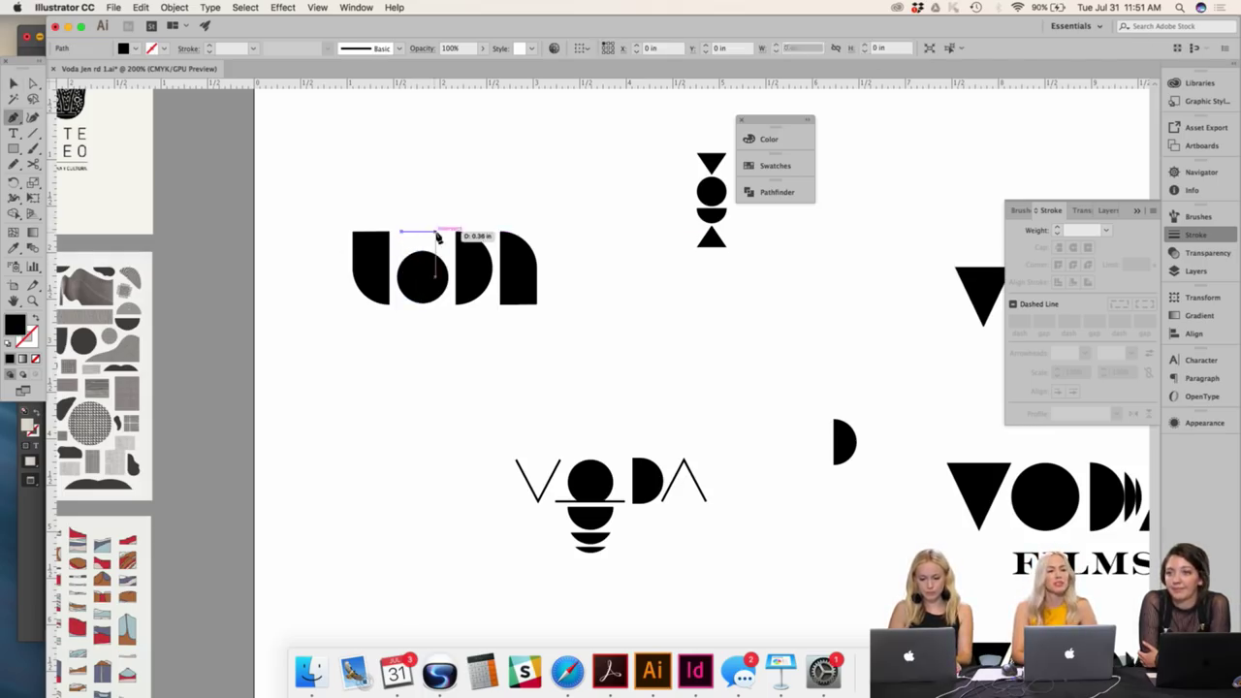
pyautogui.press('i')
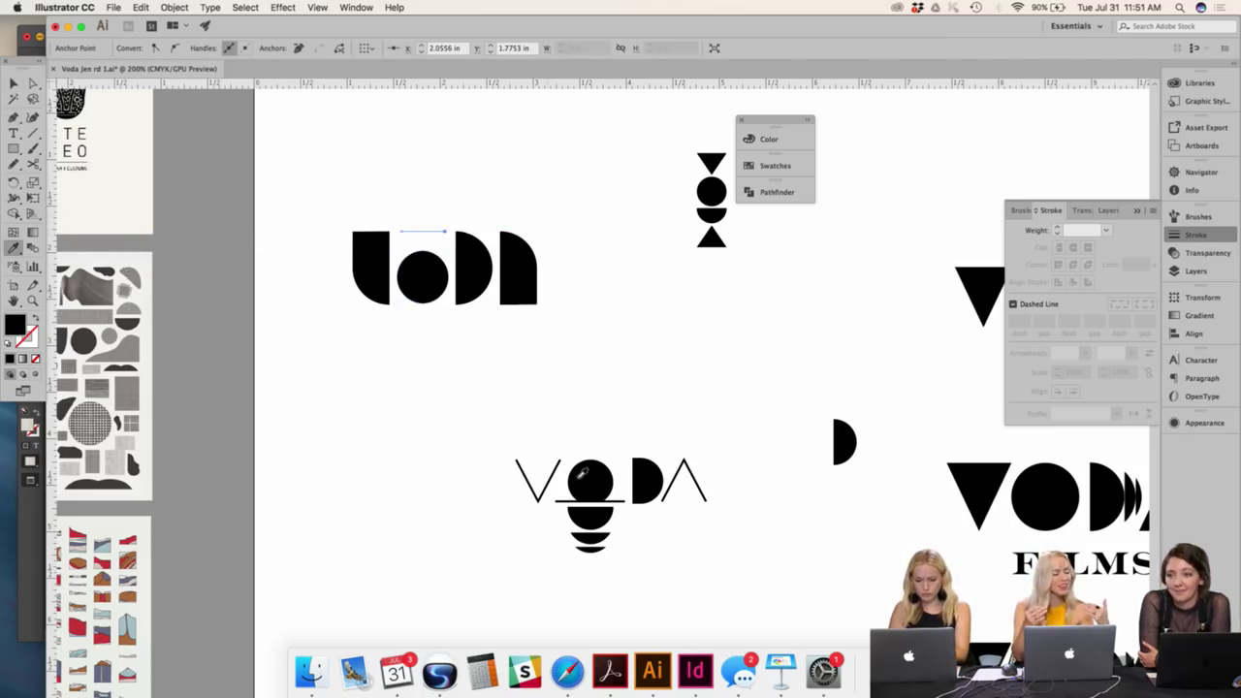
pyautogui.click(570, 495)
pyautogui.press('v')
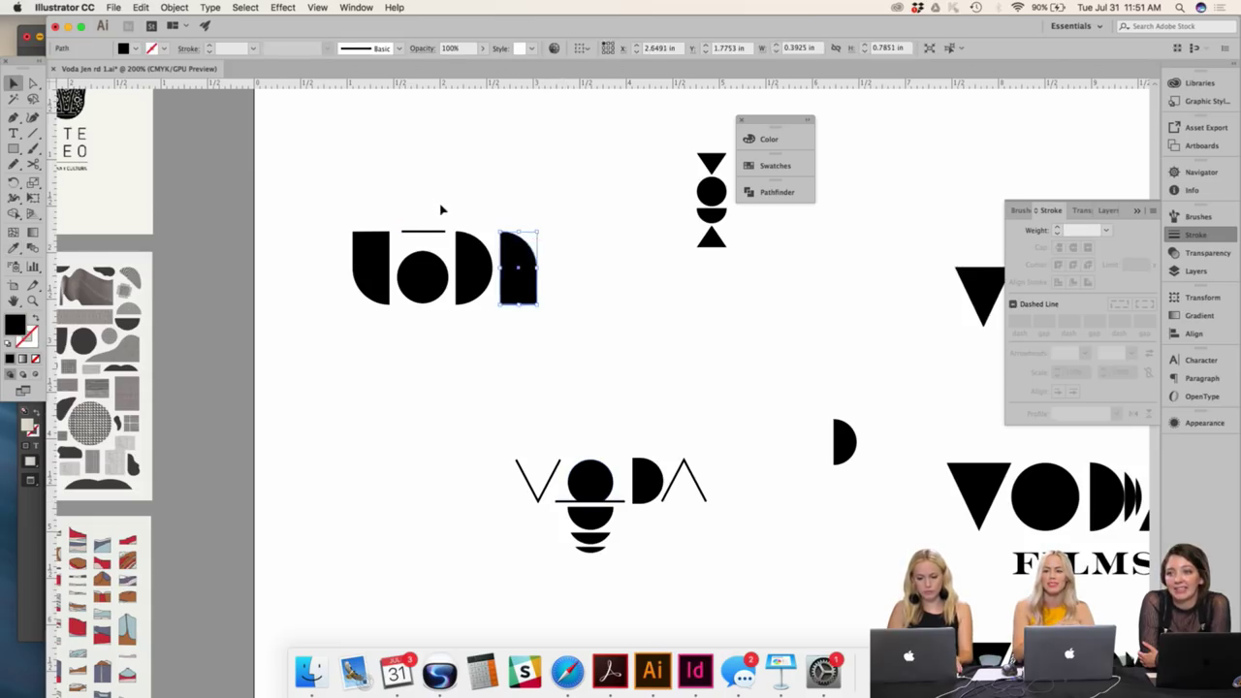
pyautogui.click(416, 225)
pyautogui.click(415, 229)
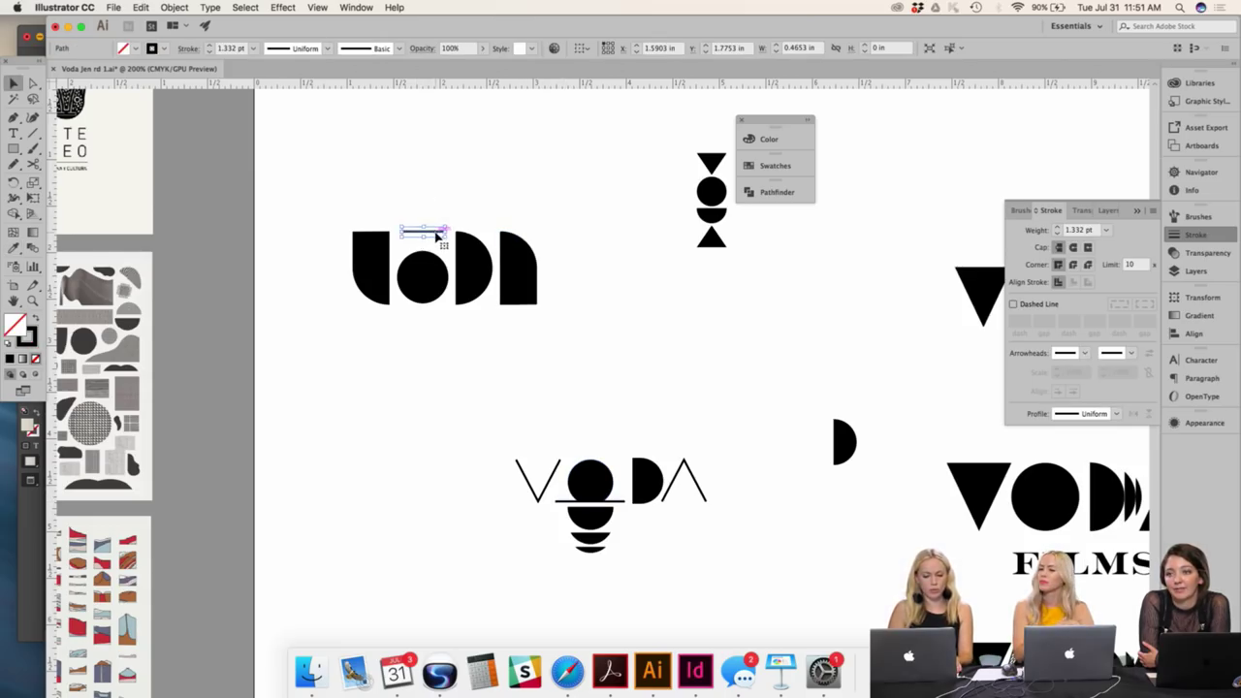
pyautogui.moveTo(437, 234); pyautogui.dragTo(433, 304)
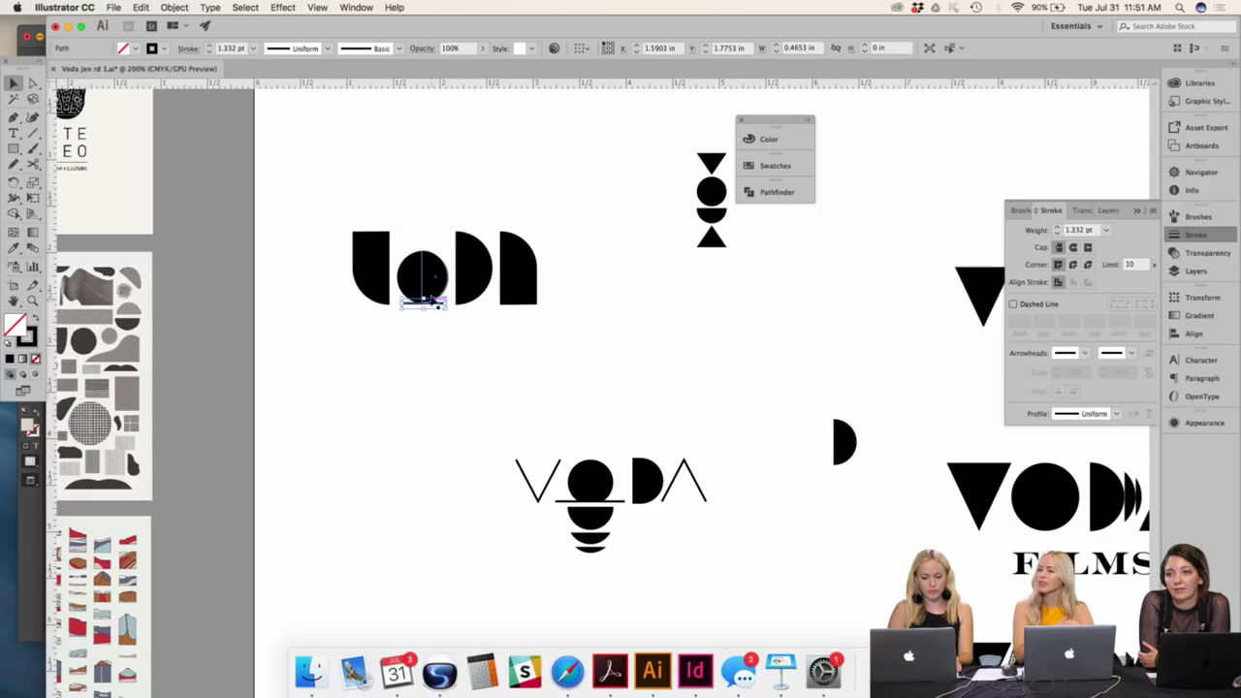
# - Nudge the black O circle of VODA up slightly
pyautogui.click(421, 277)
pyautogui.hotkey('shift', 'Up')
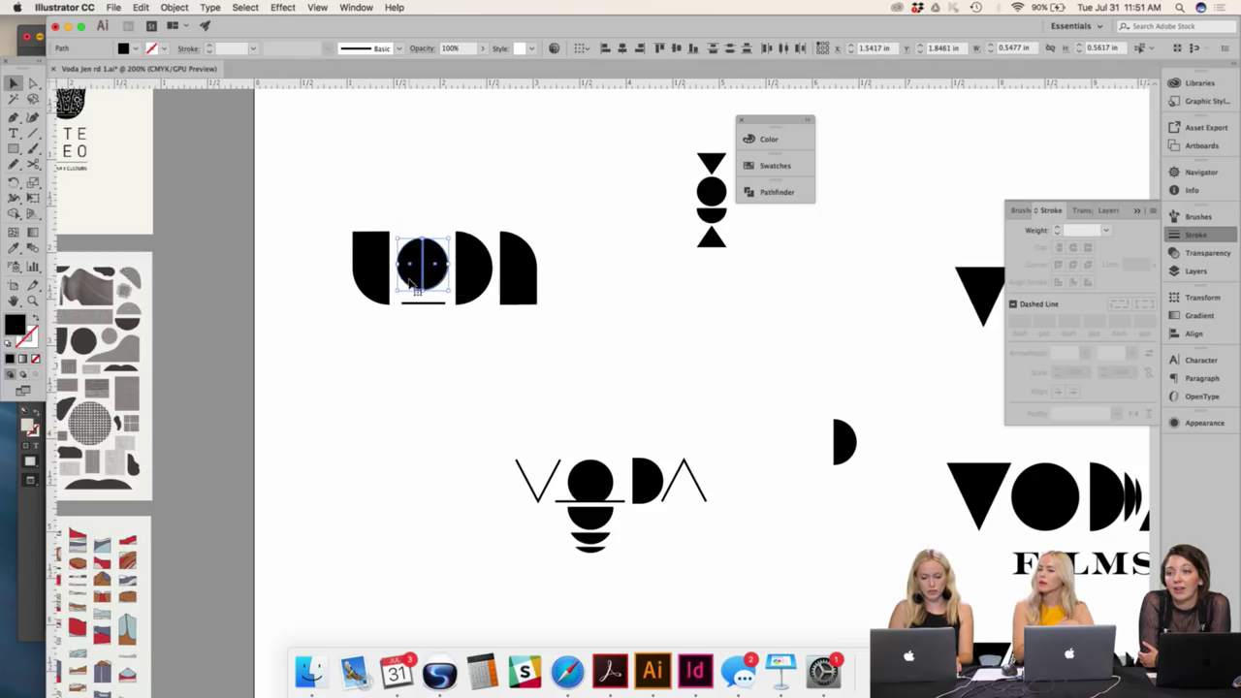
pyautogui.press('super+shift+a')
# - Thicken the line under the O to 4 pt and duplicate it just below
pyautogui.click(435, 305)
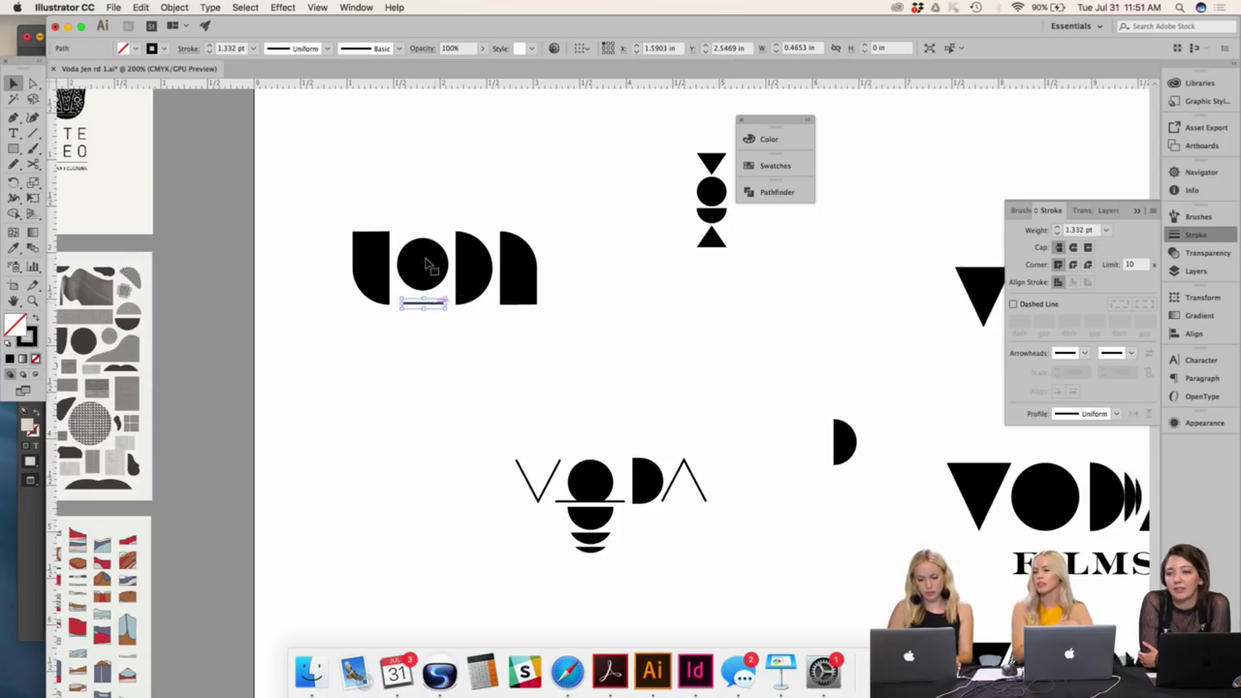
pyautogui.click(210, 47)
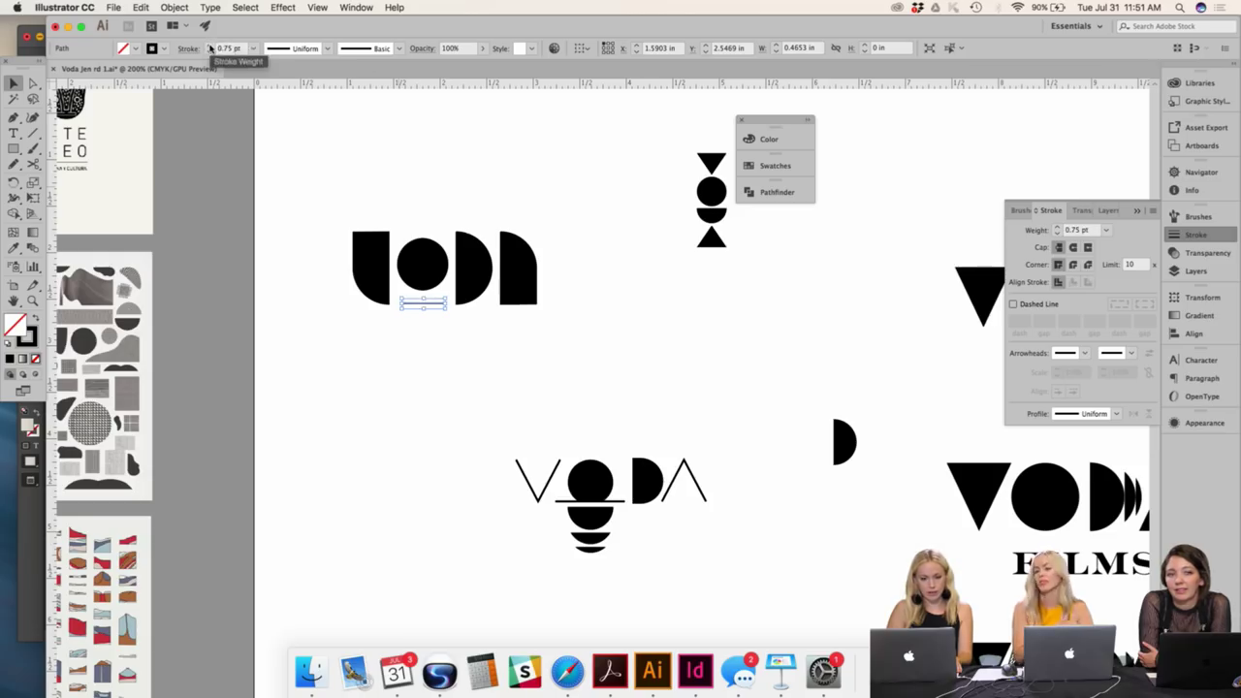
pyautogui.click(210, 47)
pyautogui.click(435, 350)
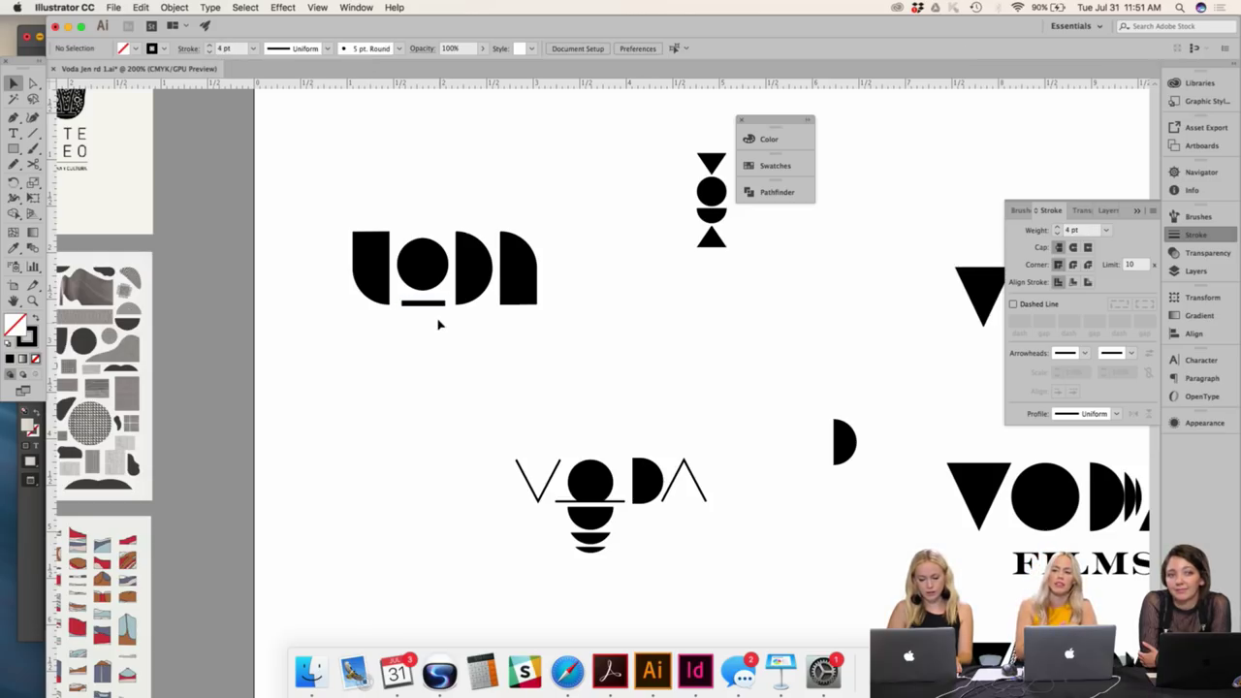
pyautogui.click(433, 244)
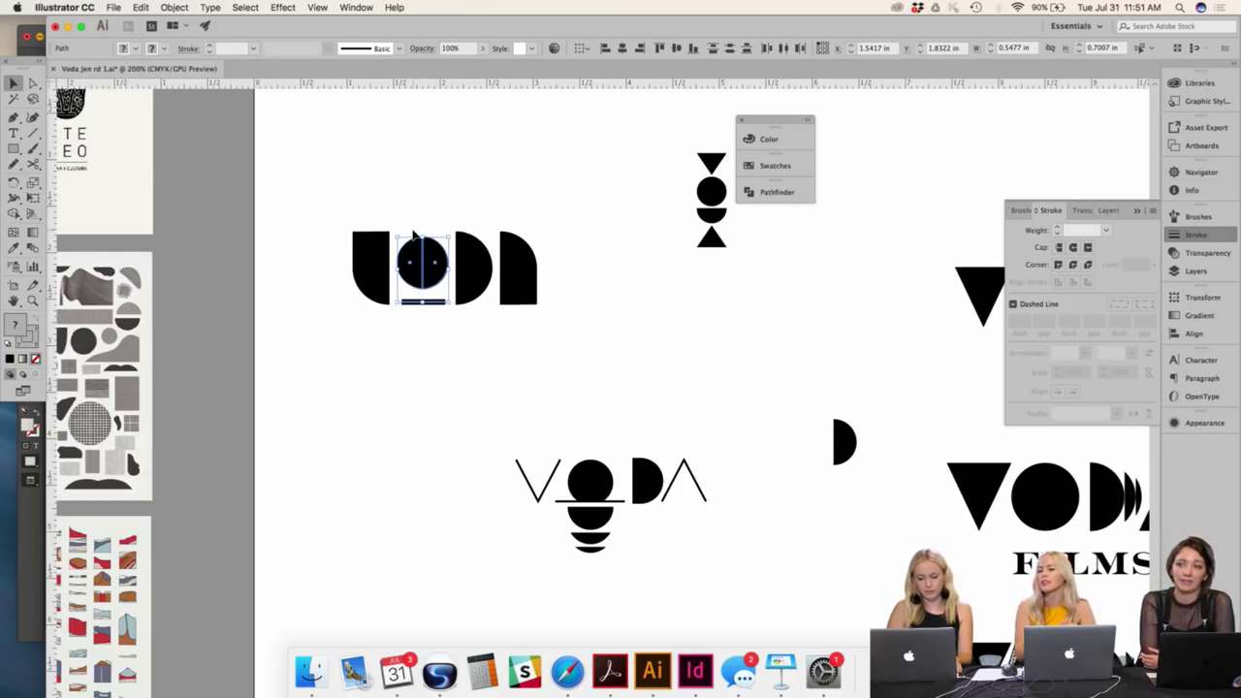
pyautogui.click(435, 329)
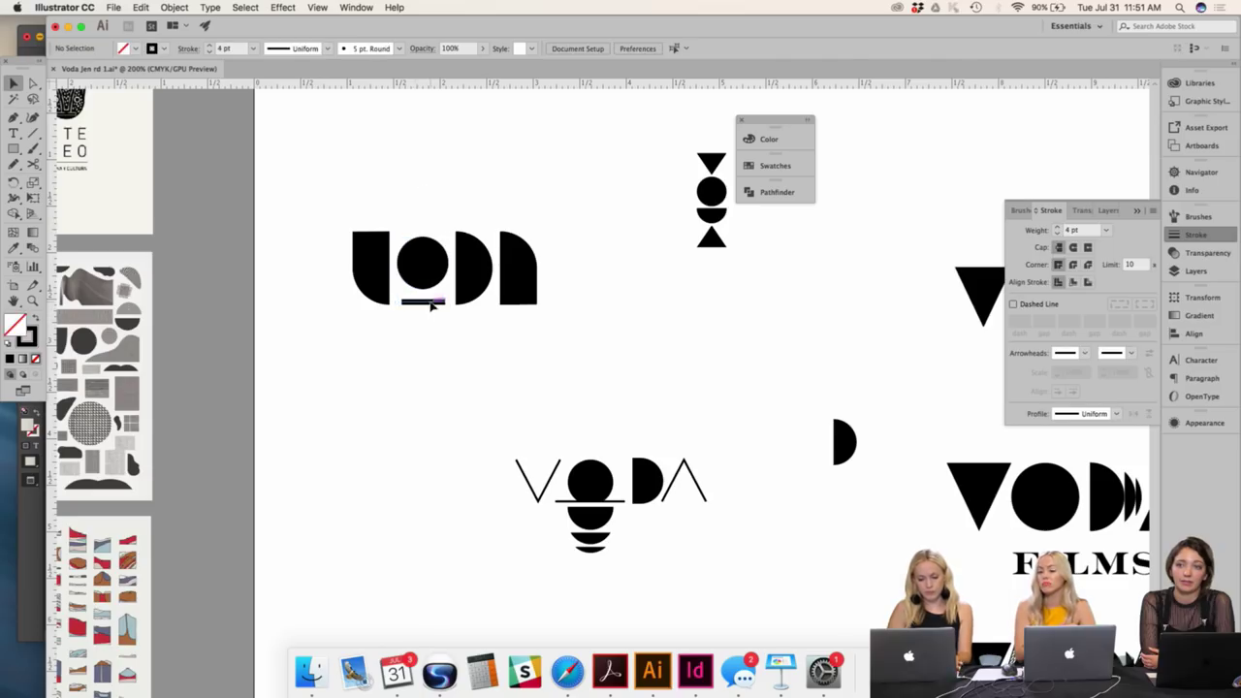
pyautogui.click(433, 305)
pyautogui.moveTo(432, 304); pyautogui.dragTo(433, 308)
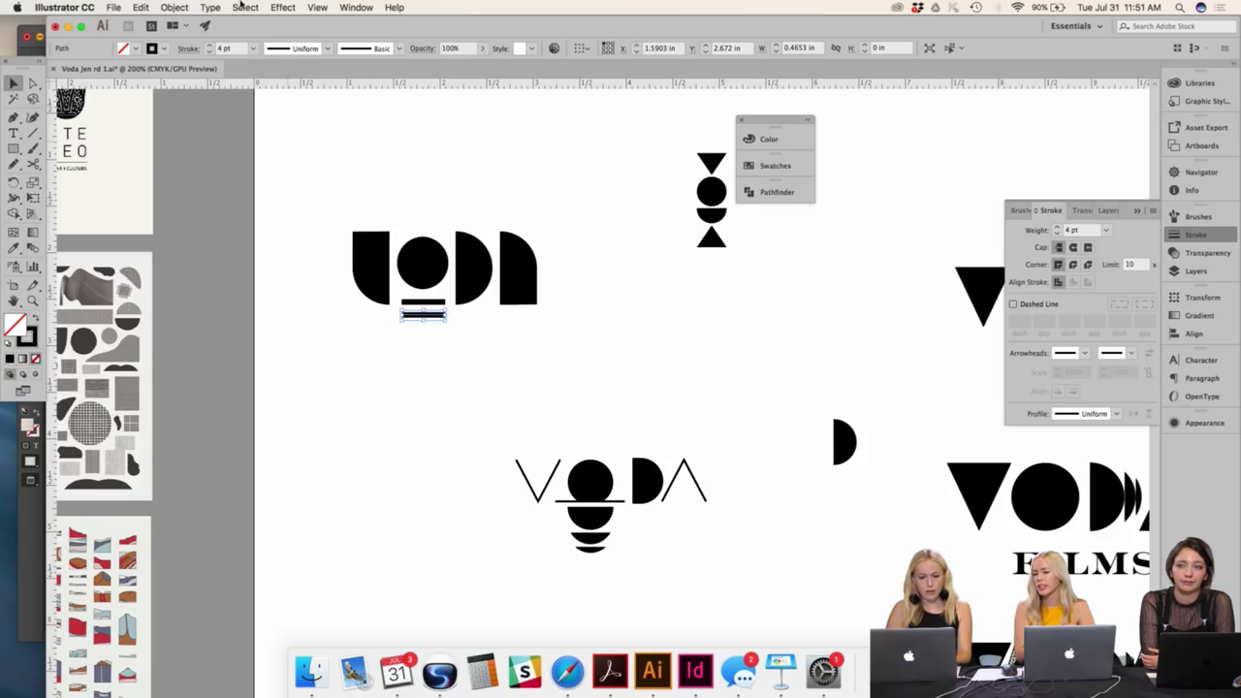
# - Scale the lower bar copy with Object > Transform > Scale and align the O with its two bars
pyautogui.click(174, 7)
pyautogui.moveTo(189, 22)
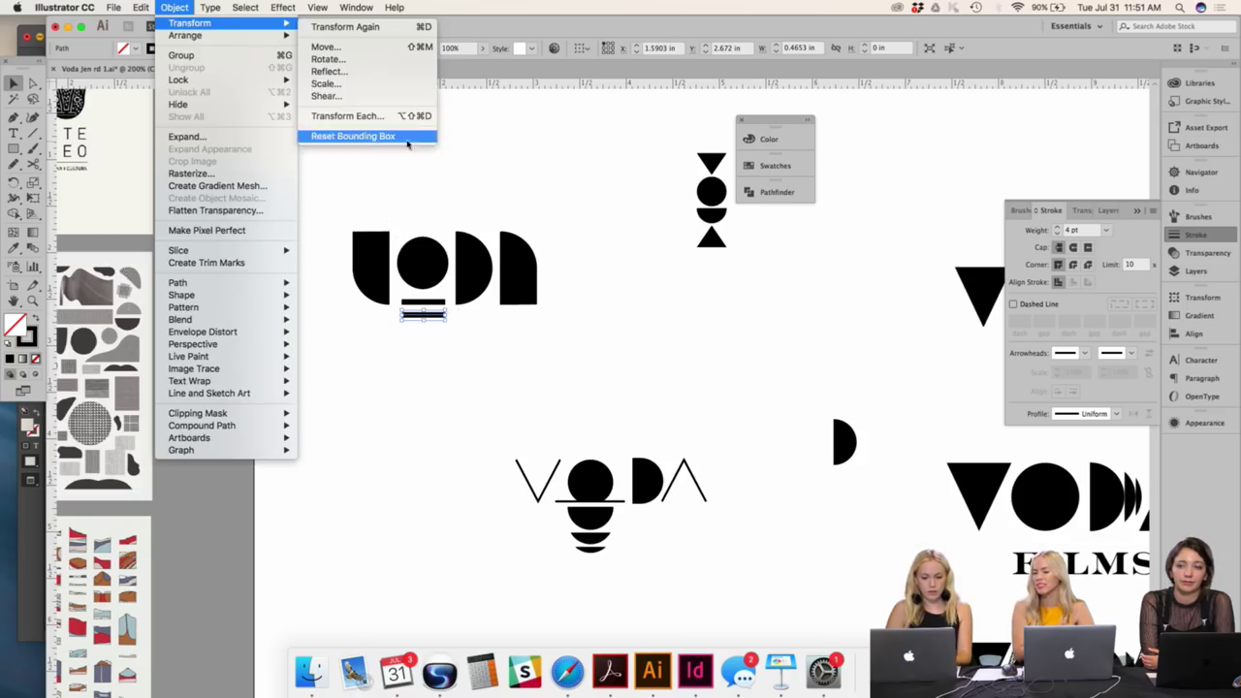
pyautogui.click(377, 85)
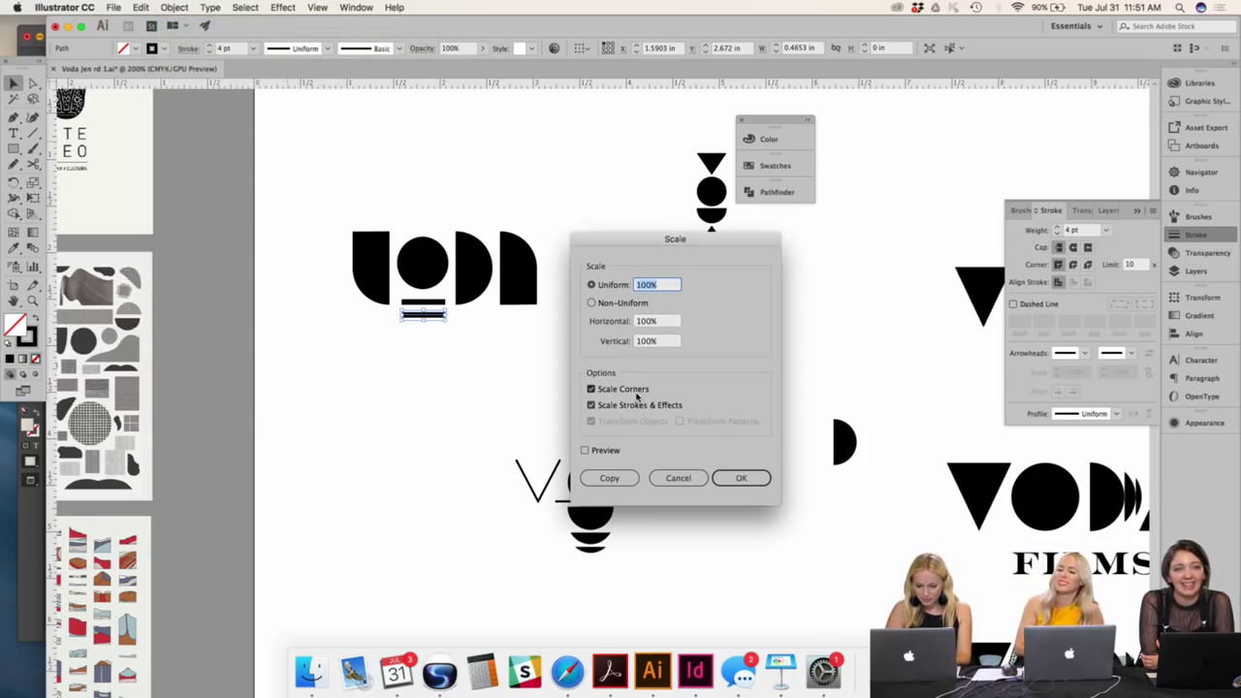
pyautogui.click(741, 477)
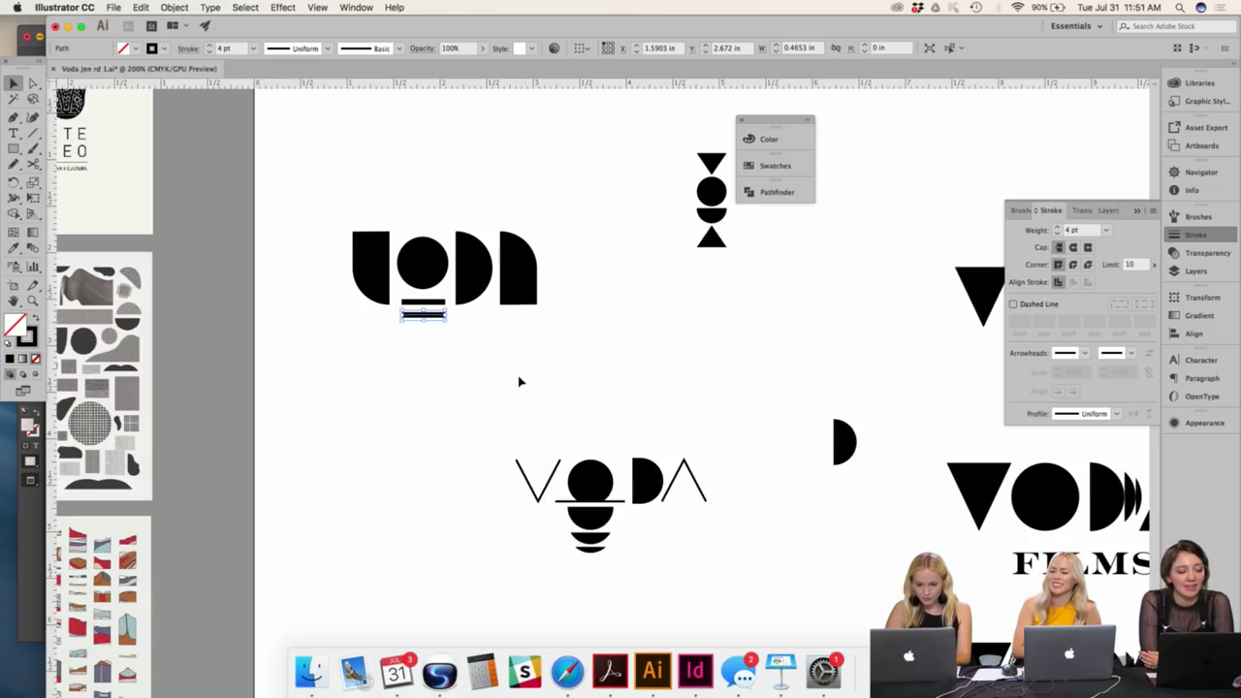
pyautogui.moveTo(450, 320); pyautogui.dragTo(451, 319)
pyautogui.click(452, 339)
pyautogui.click(419, 281)
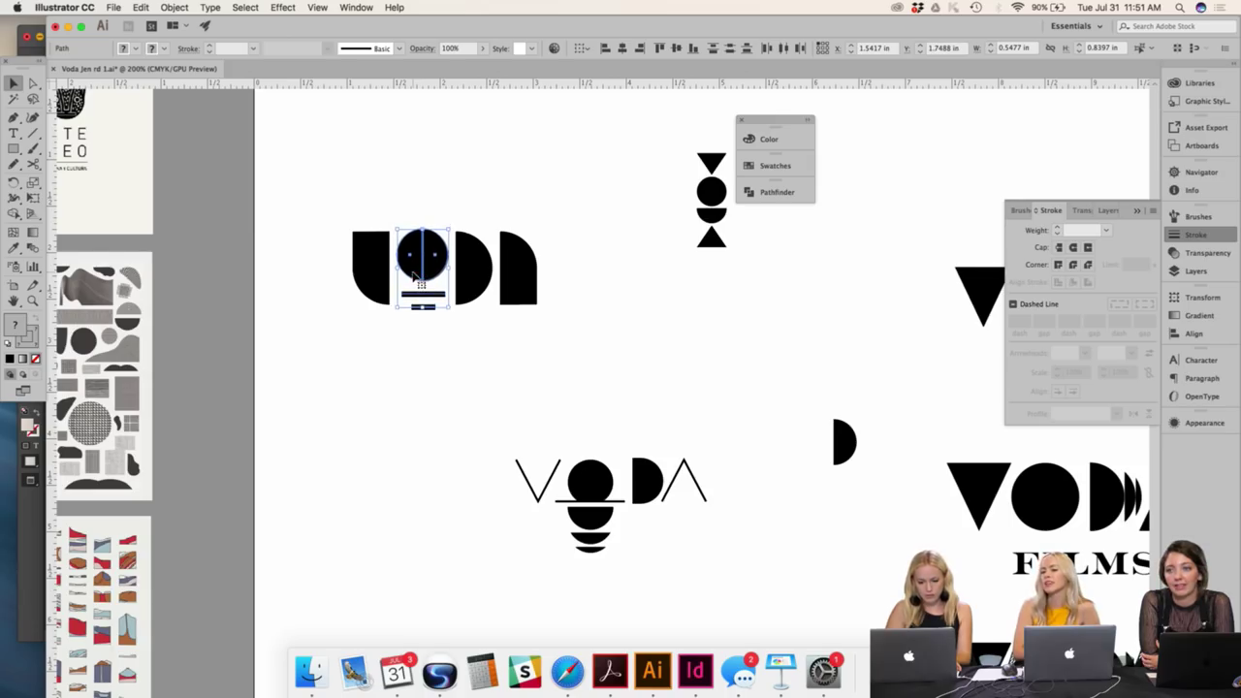
pyautogui.moveTo(437, 255); pyautogui.dragTo(433, 254)
pyautogui.click(462, 209)
# - Delete the O and paste the hourglass mark's circle into its place above the bars
pyautogui.click(411, 253)
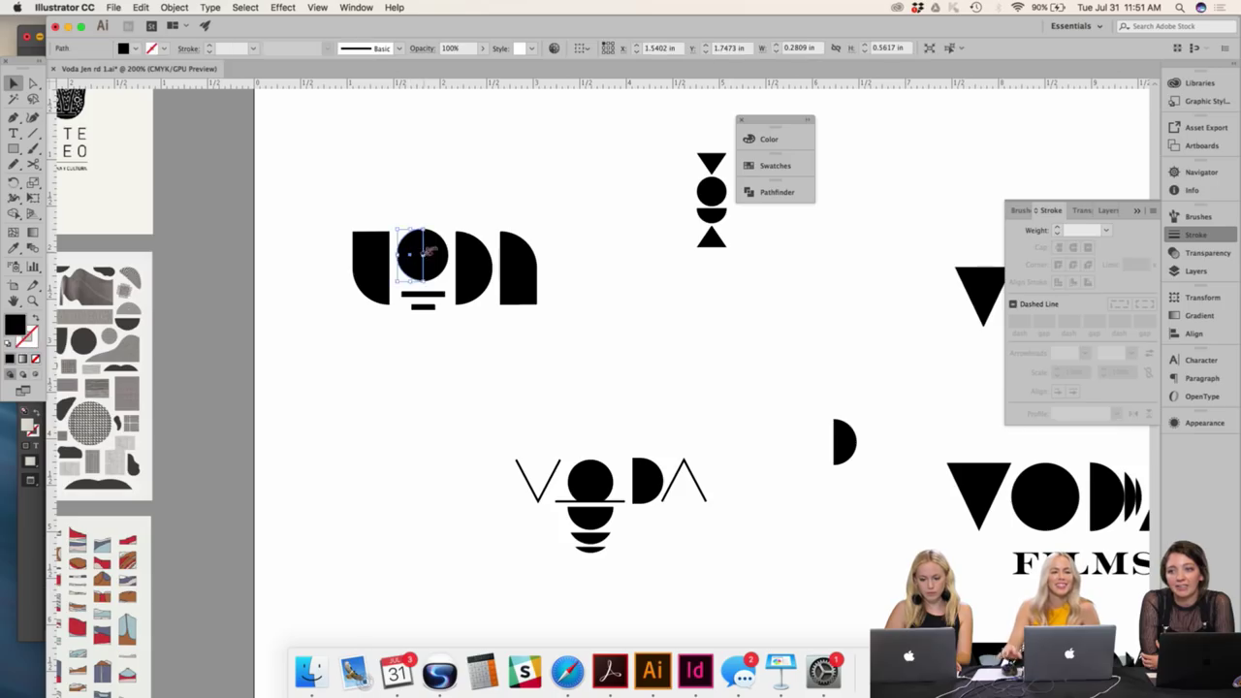
pyautogui.press('Delete')
pyautogui.click(602, 485)
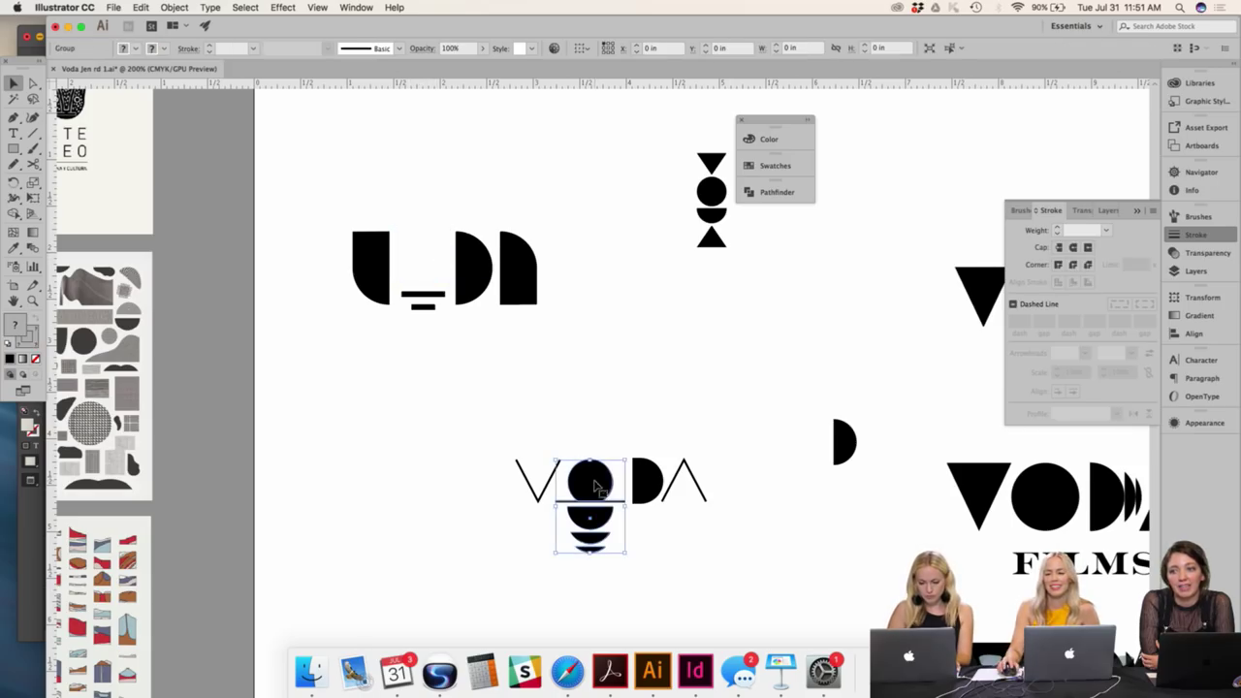
pyautogui.click(716, 192)
pyautogui.doubleClick(716, 192)
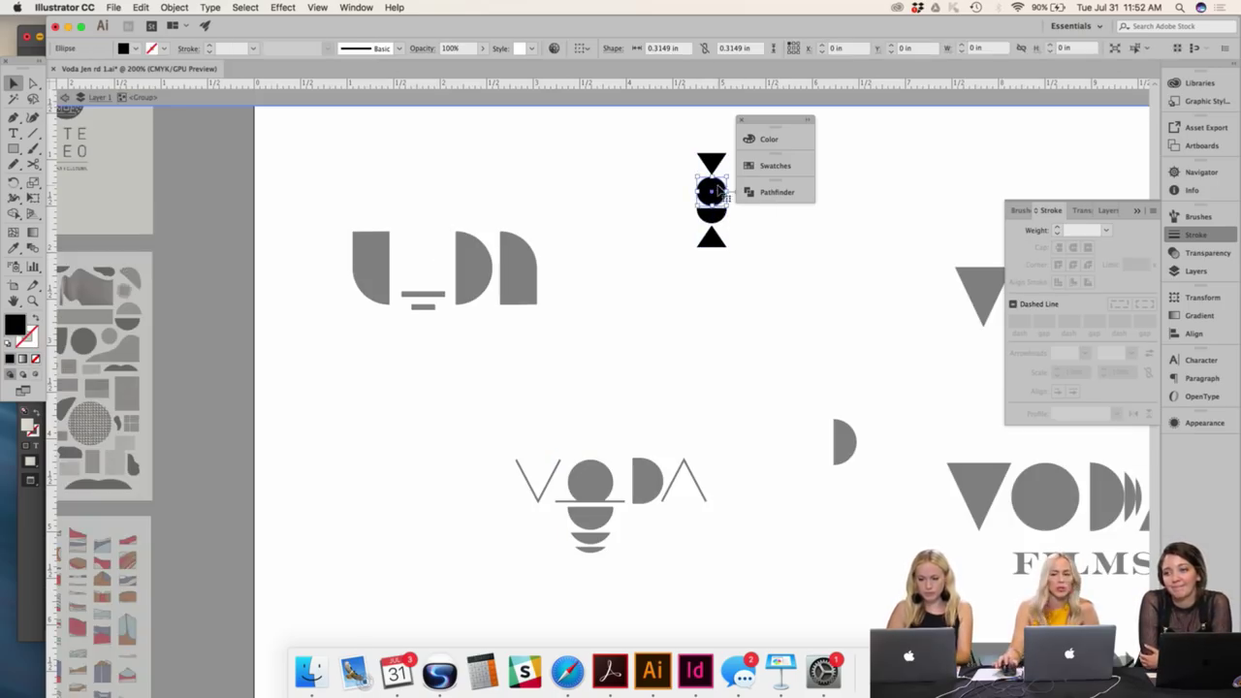
pyautogui.press('super+c')
pyautogui.doubleClick(643, 197)
pyautogui.press('super+v')
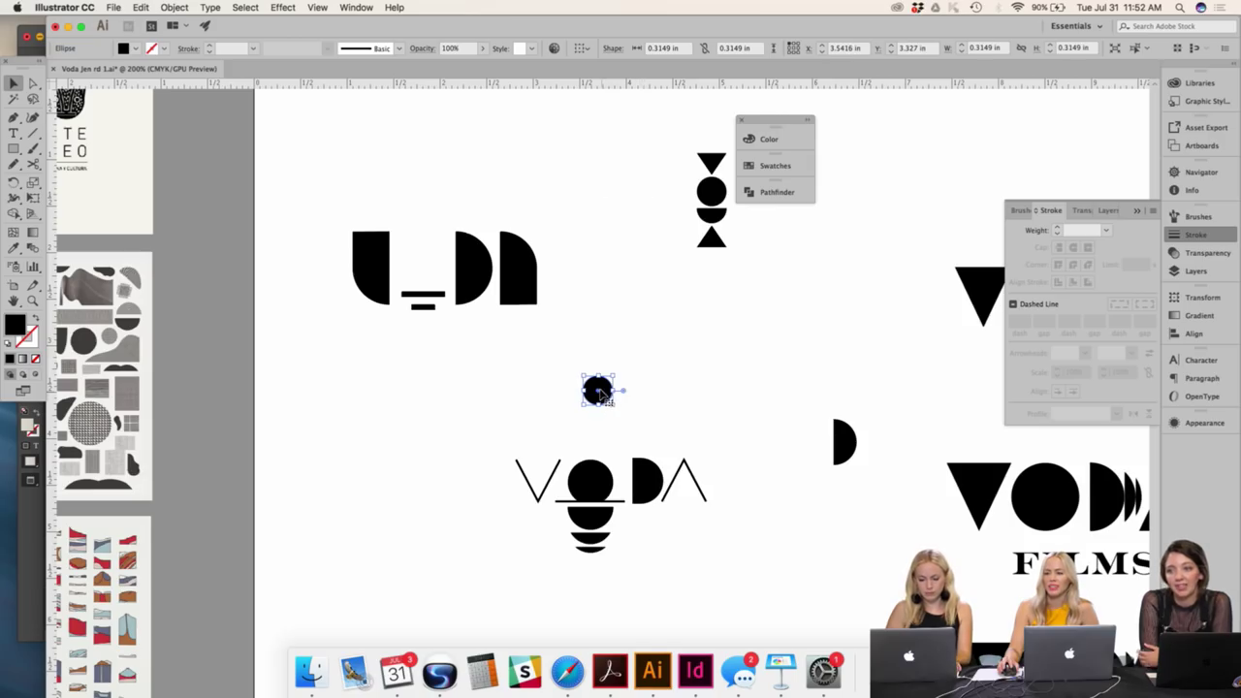
pyautogui.moveTo(598, 393); pyautogui.dragTo(430, 256)
pyautogui.click(463, 333)
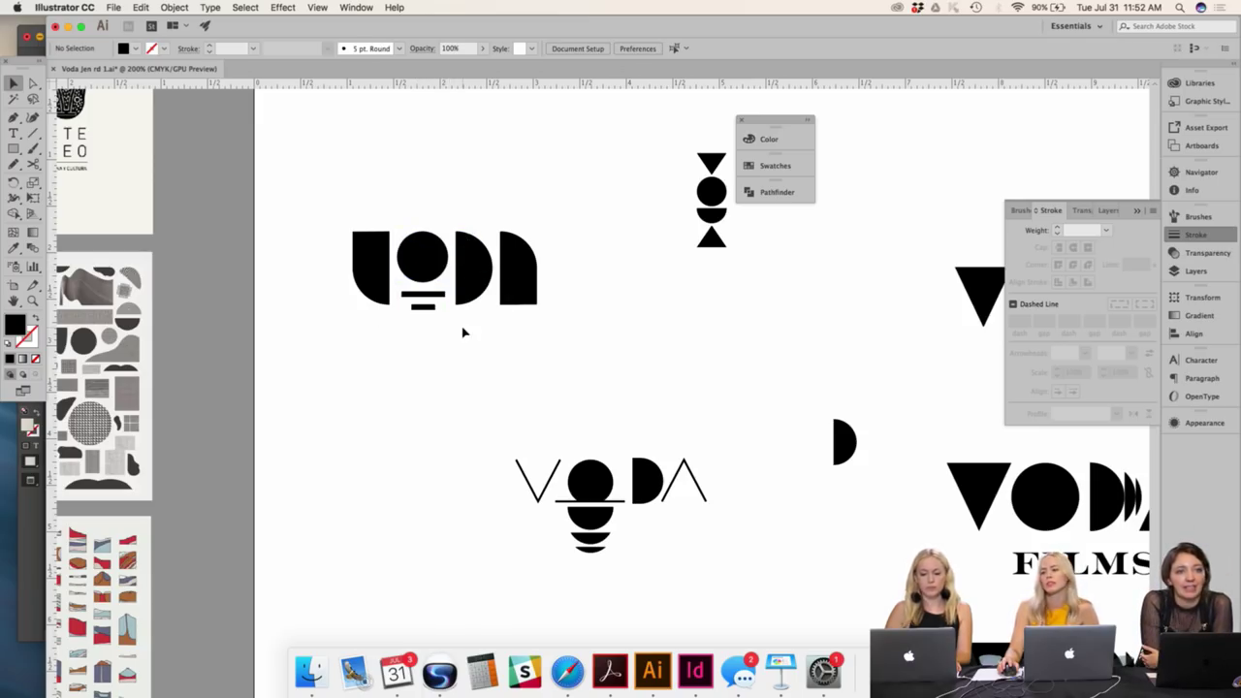
pyautogui.click(412, 293)
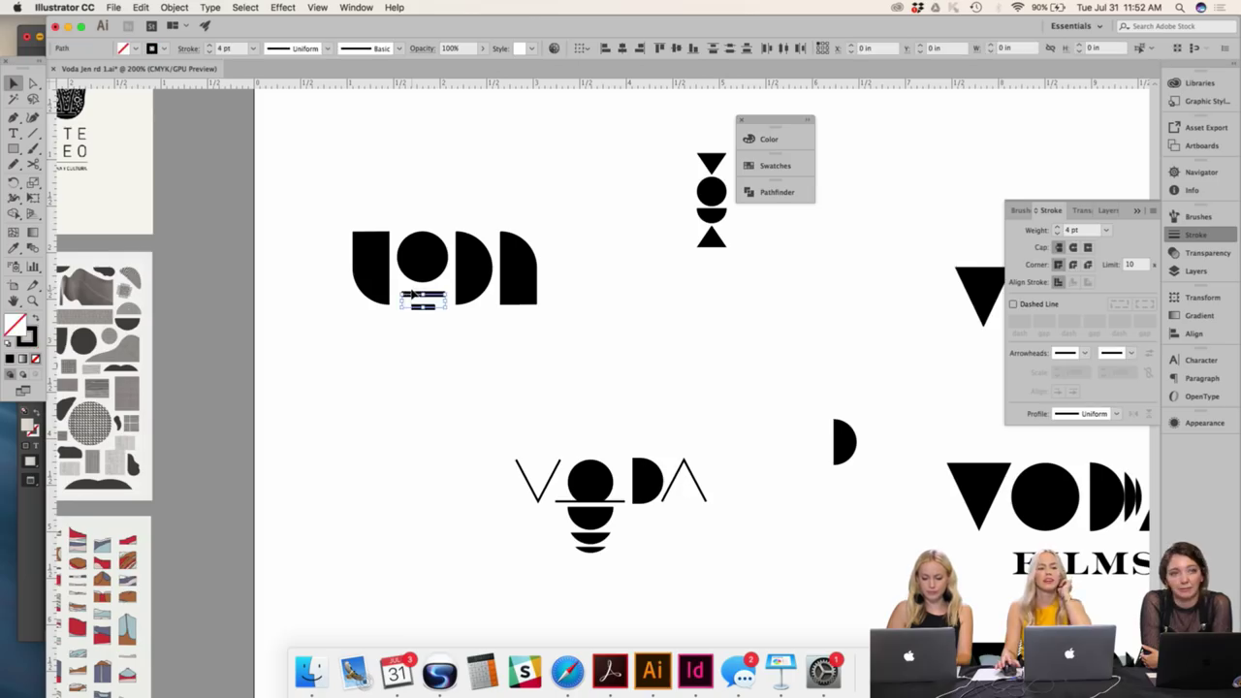
pyautogui.click(424, 396)
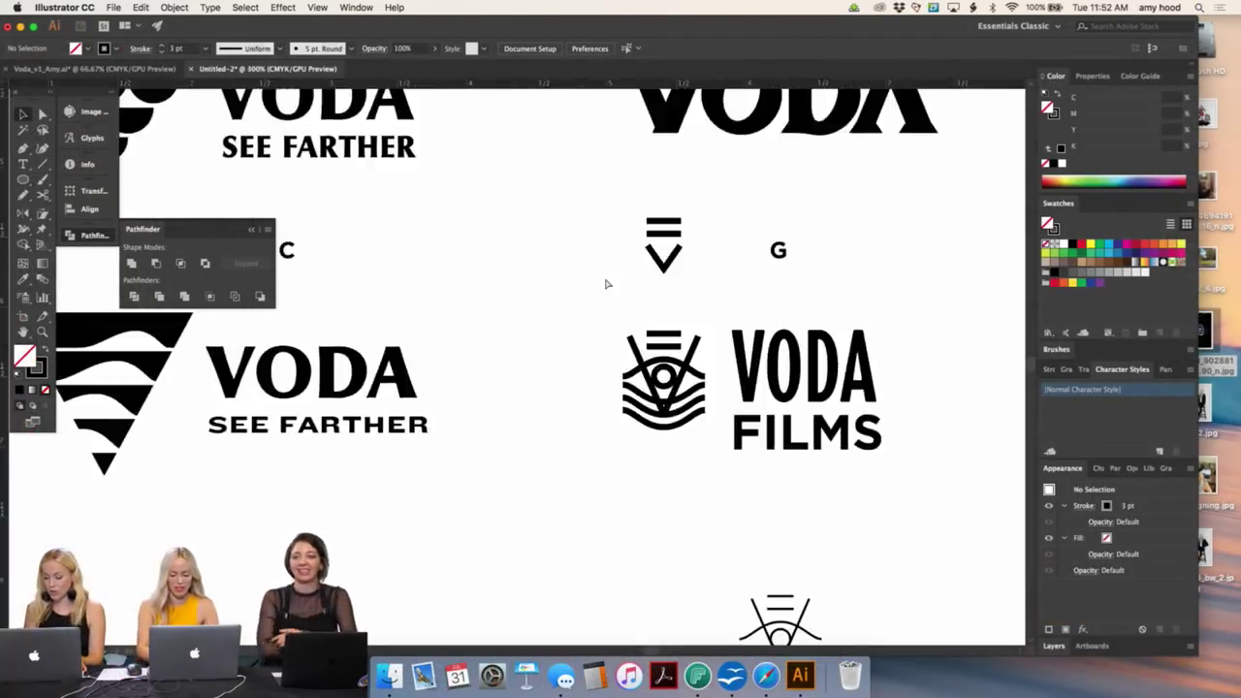
# - Drag the small bars-and-chevron mark from above the G concept to the right of the G logo
pyautogui.scroll(-5, 604, 277)
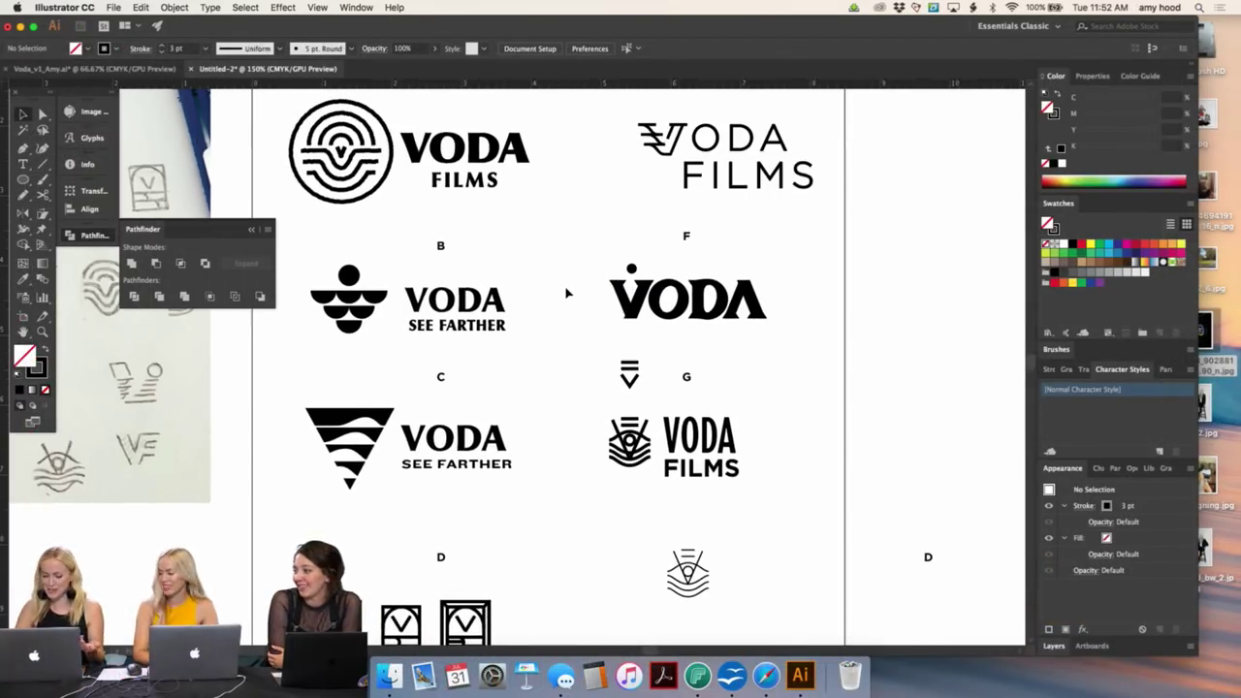
pyautogui.scroll(2, 572, 296)
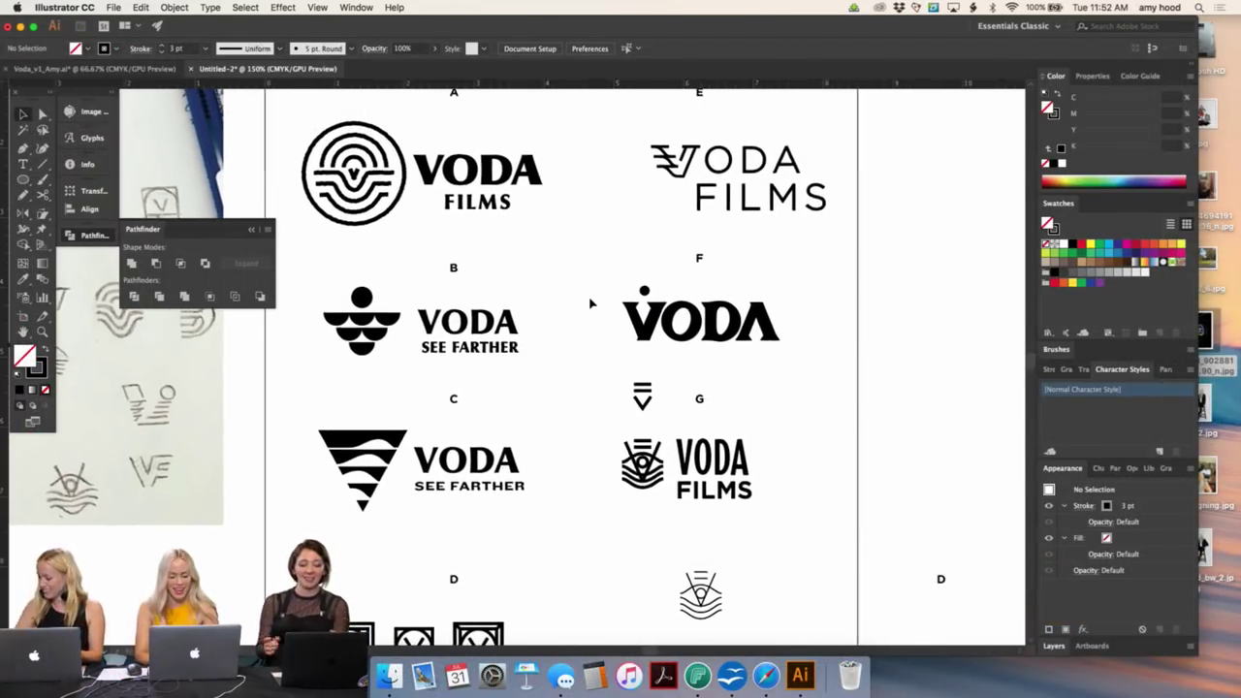
pyautogui.scroll(-1, 590, 302)
pyautogui.scroll(-4, 766, 368)
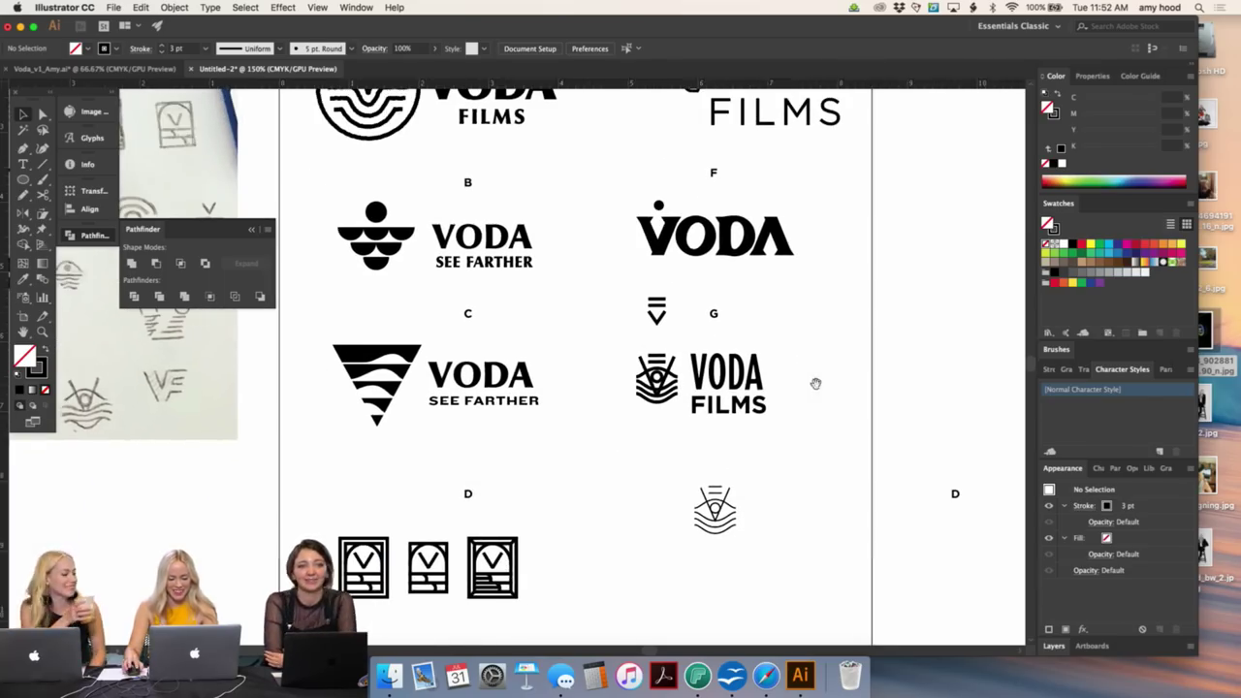
pyautogui.click(655, 320)
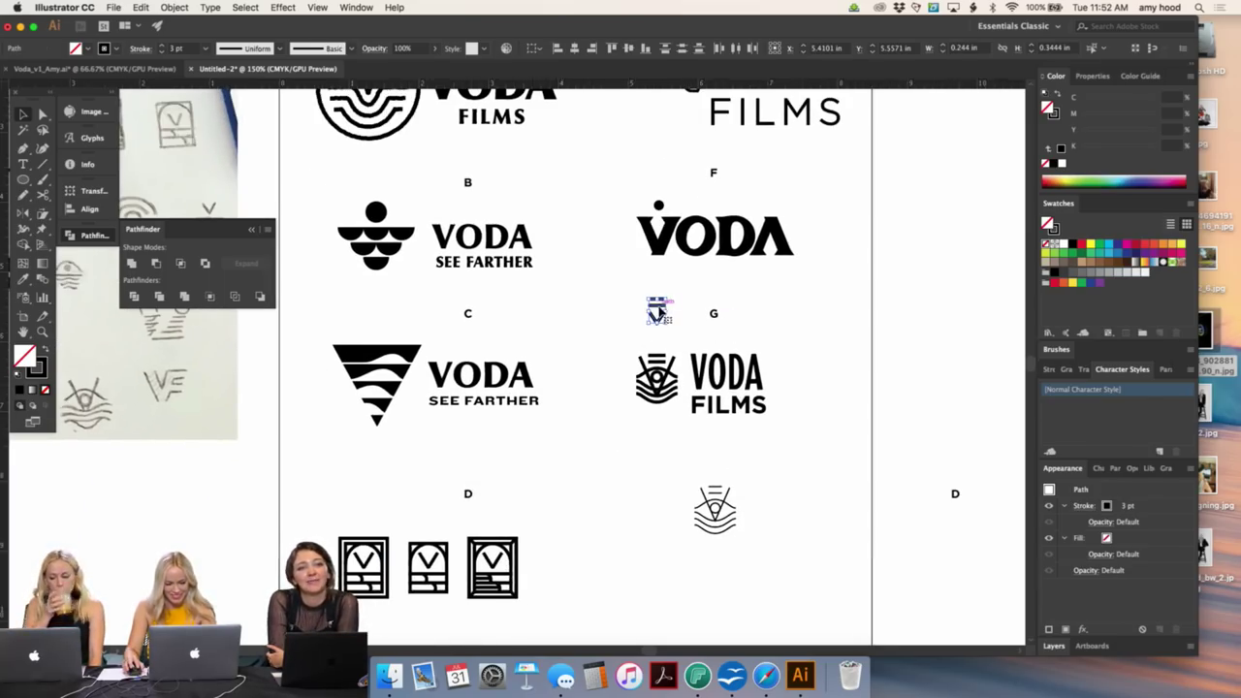
pyautogui.moveTo(658, 310); pyautogui.dragTo(940, 347)
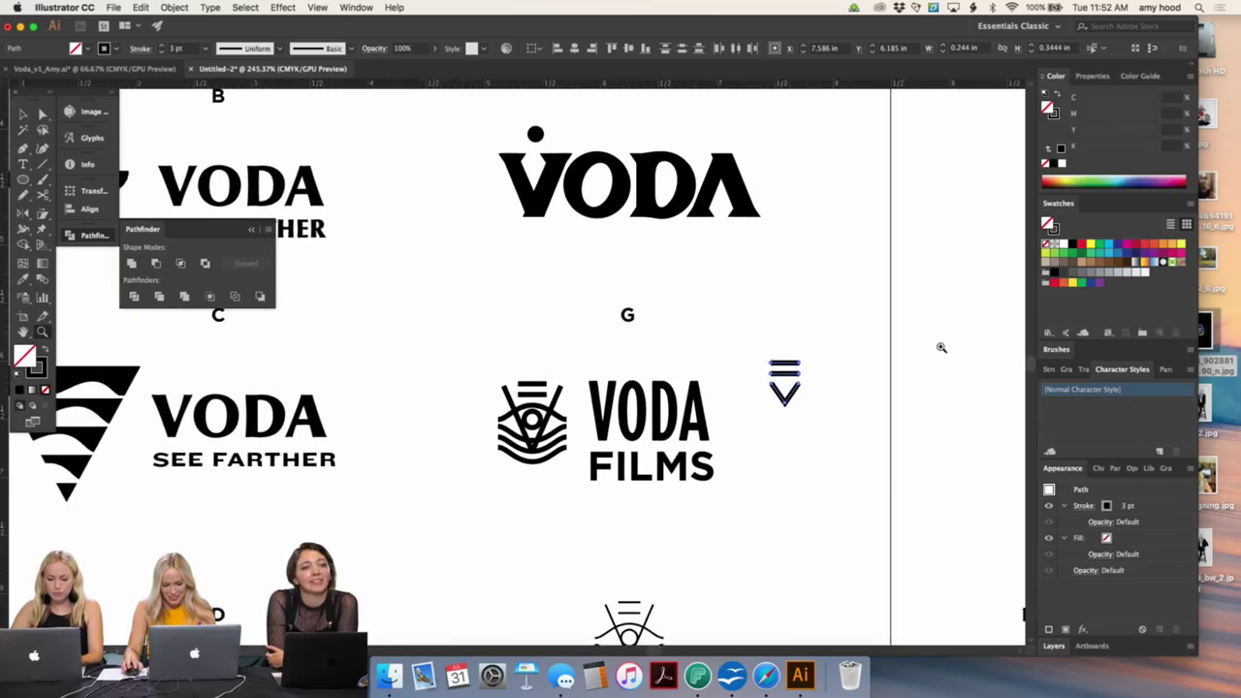
pyautogui.press('l')
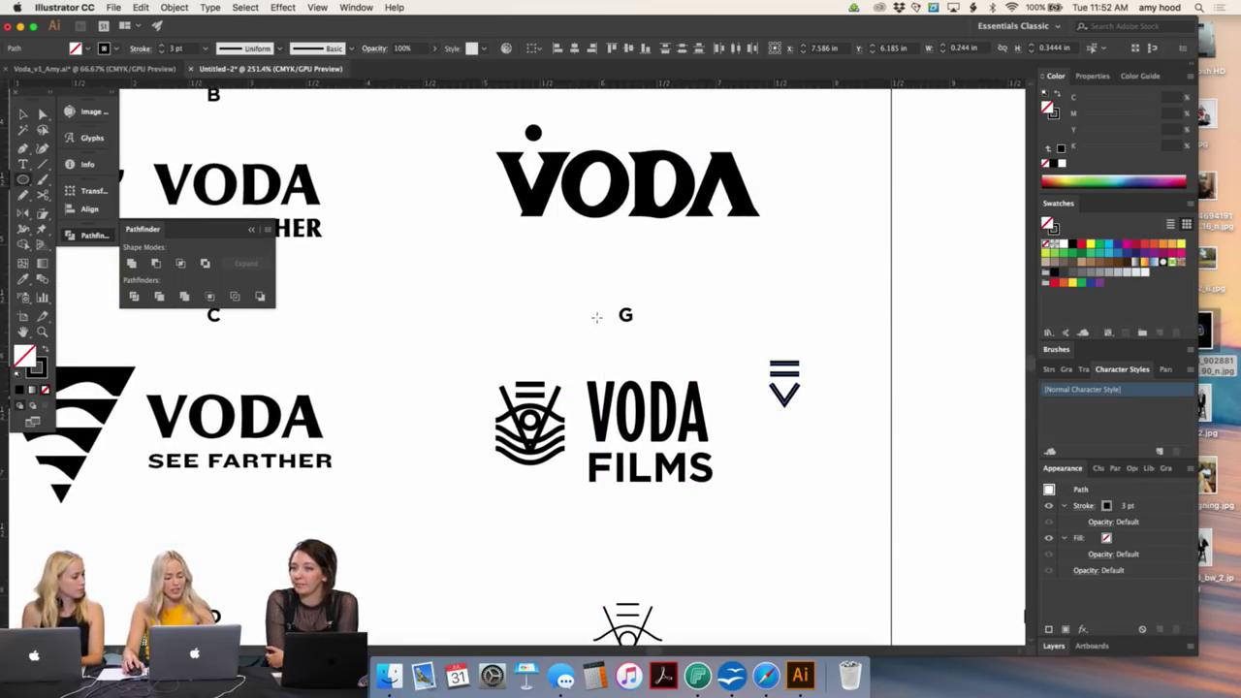
pyautogui.press('v')
pyautogui.click(576, 288)
pyautogui.hscroll(-5, 669, 316)
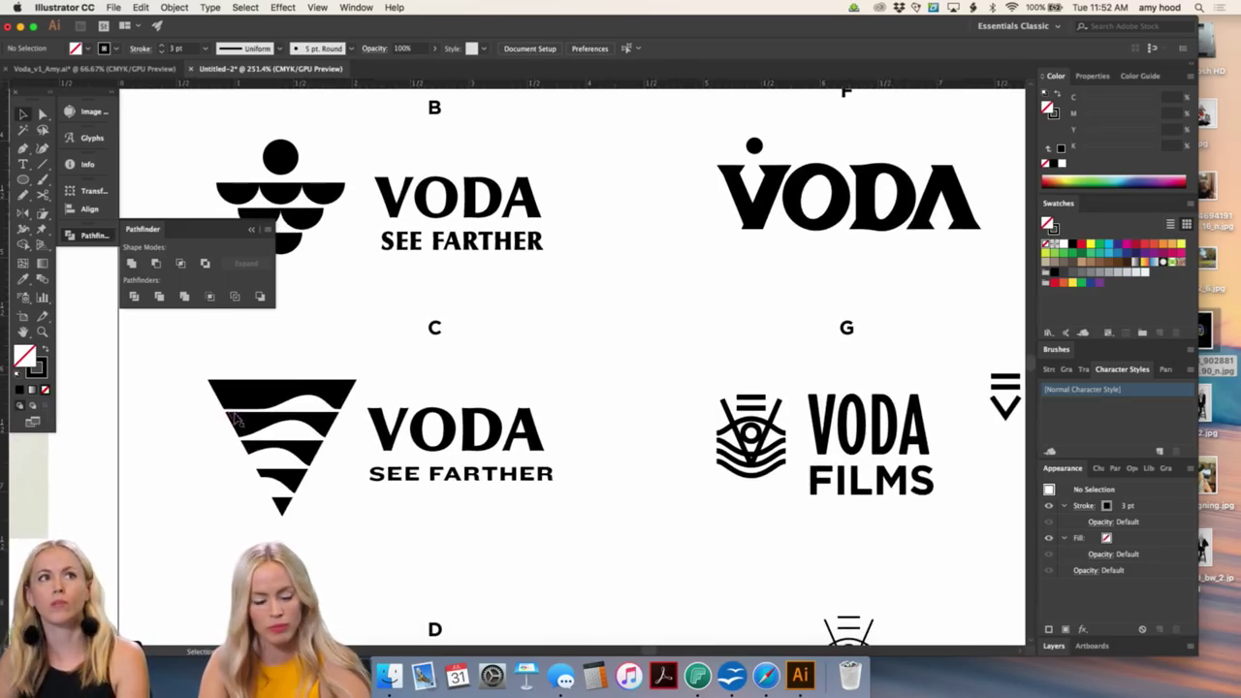
pyautogui.hscroll(-3, 236, 415)
# - Draw a thin circle around the triangle logo, shrink it to fit, and move it beside the D badges
pyautogui.click(24, 181)
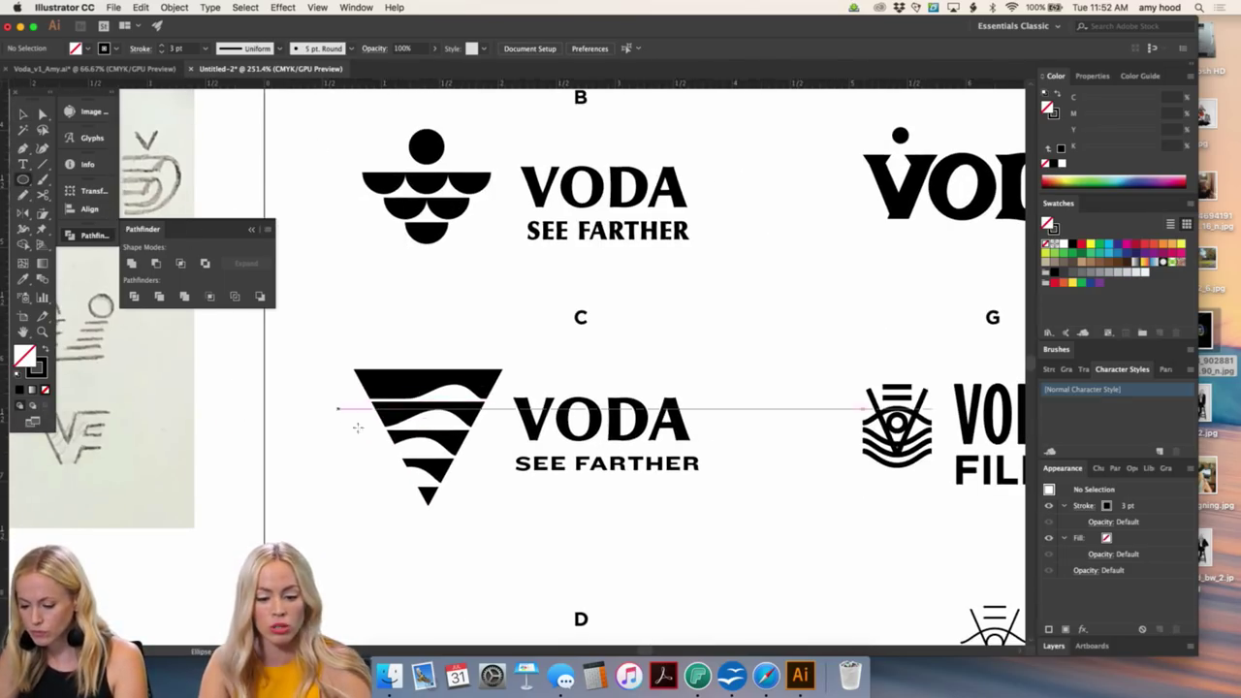
pyautogui.moveTo(428, 425); pyautogui.dragTo(428, 323)
pyautogui.press('v')
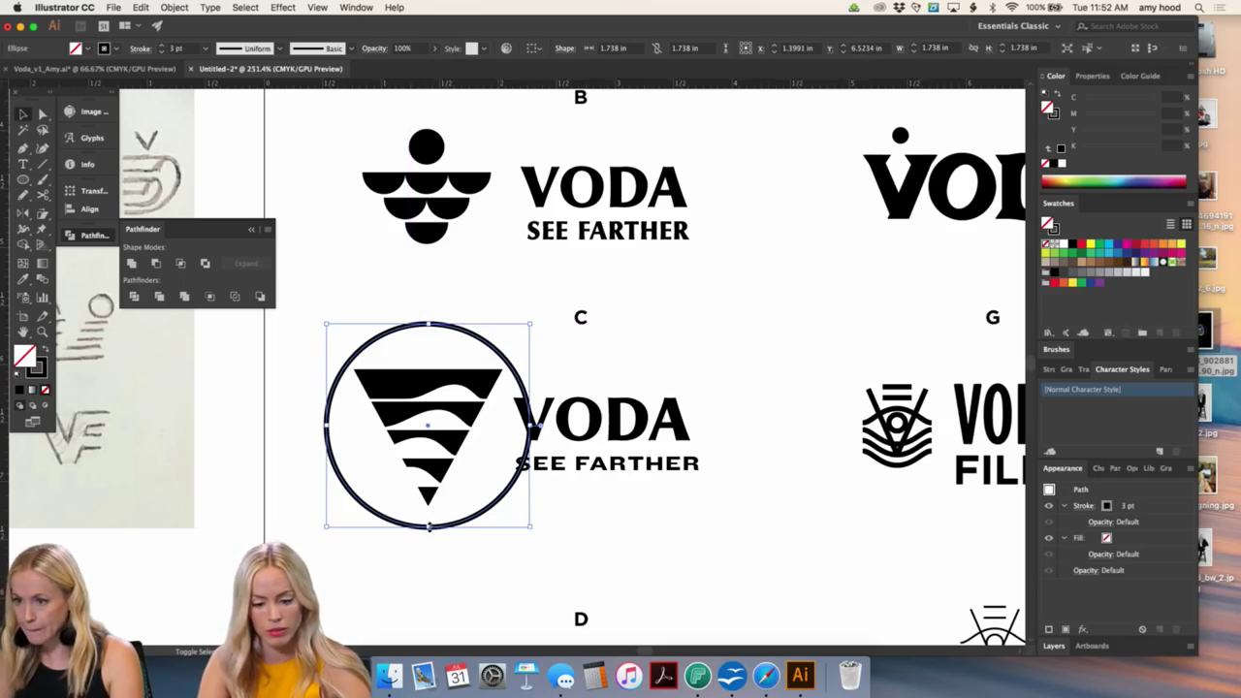
pyautogui.moveTo(430, 527); pyautogui.dragTo(434, 522)
pyautogui.click(496, 352)
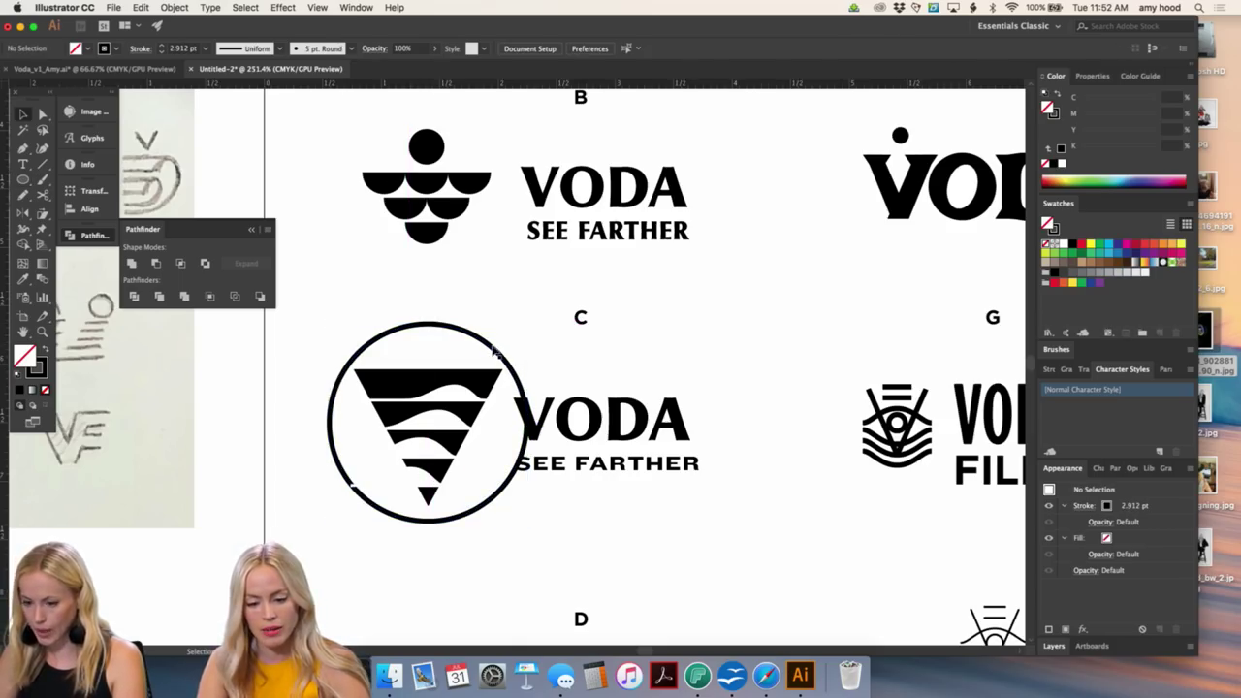
pyautogui.moveTo(497, 352); pyautogui.dragTo(840, 410)
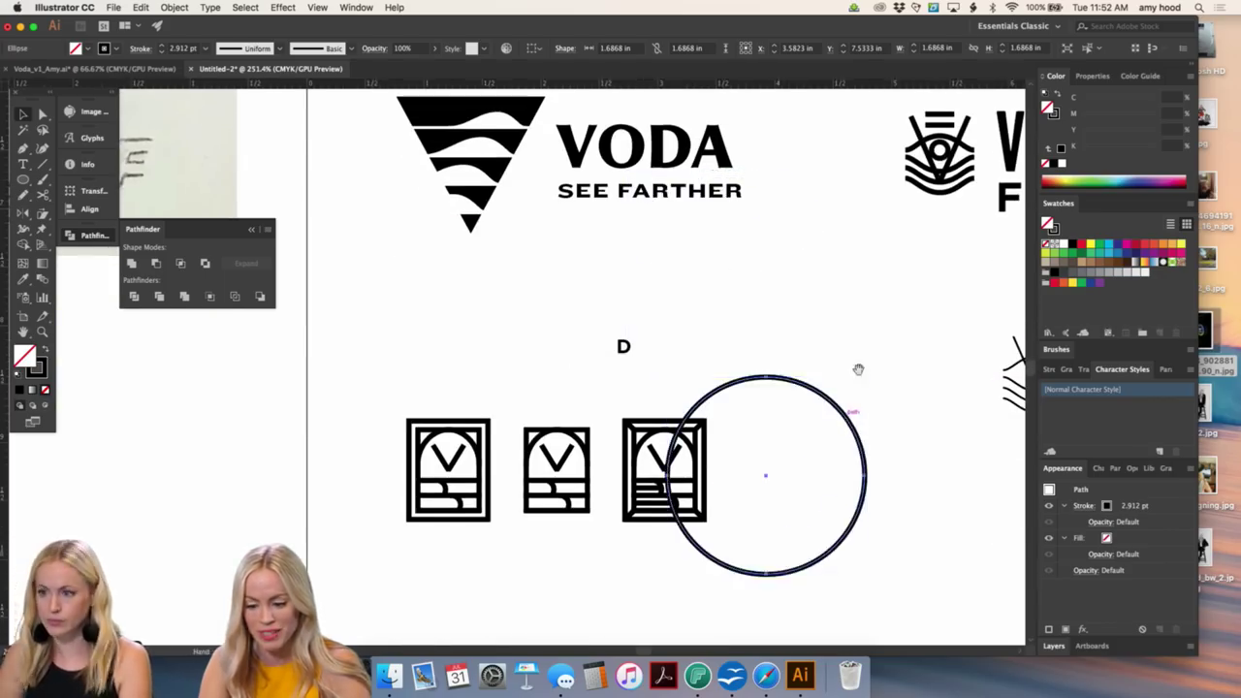
# - Place a copy of the third V badge inside the thin circle and nudge it down to centre it
pyautogui.moveTo(859, 369); pyautogui.dragTo(778, 386)
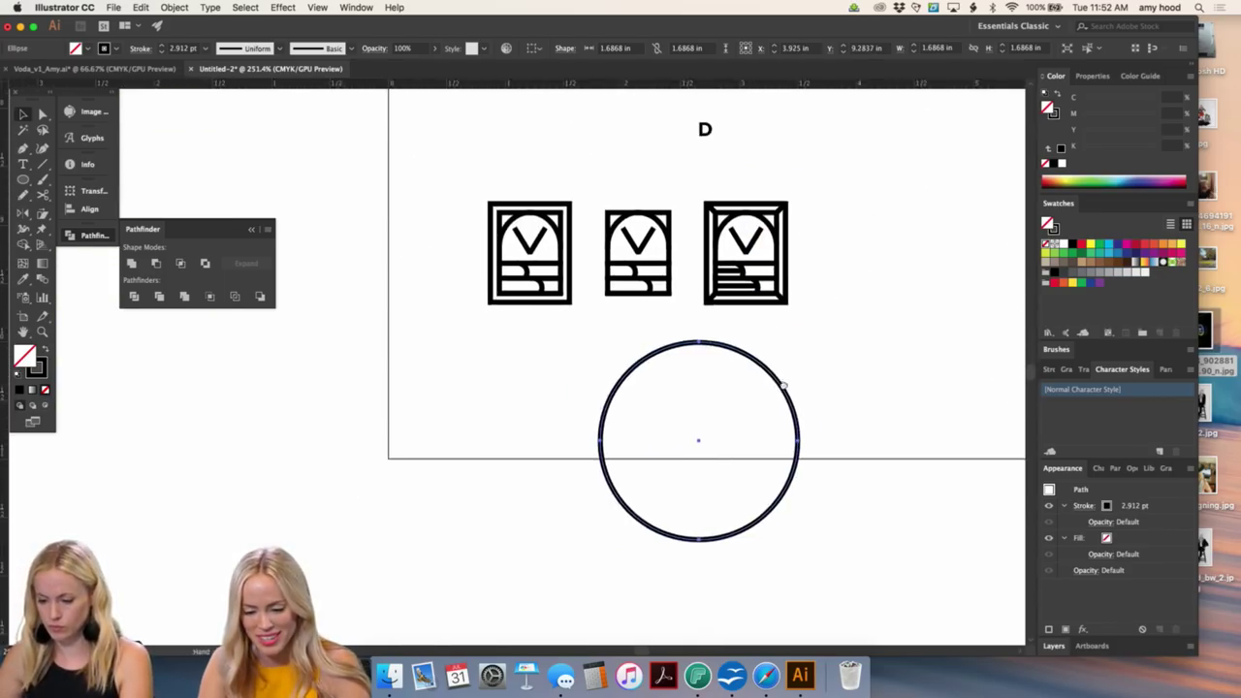
pyautogui.click(744, 254)
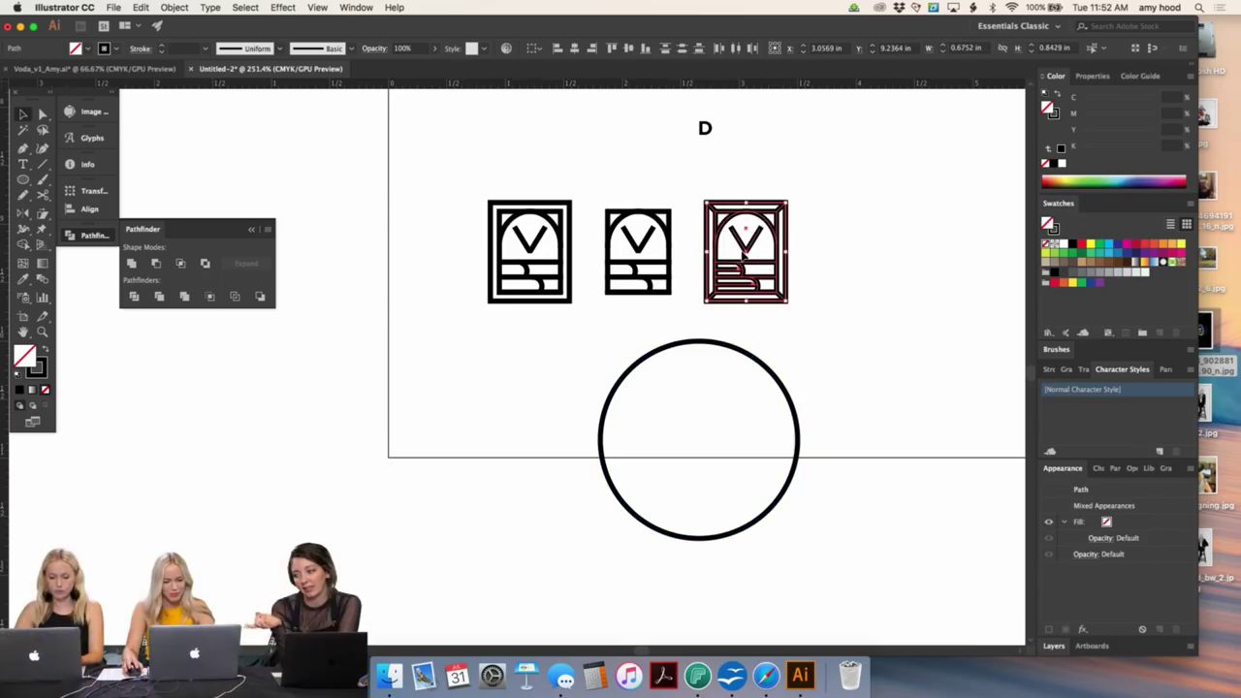
pyautogui.moveTo(742, 278); pyautogui.dragTo(700, 501)
pyautogui.press('Down')
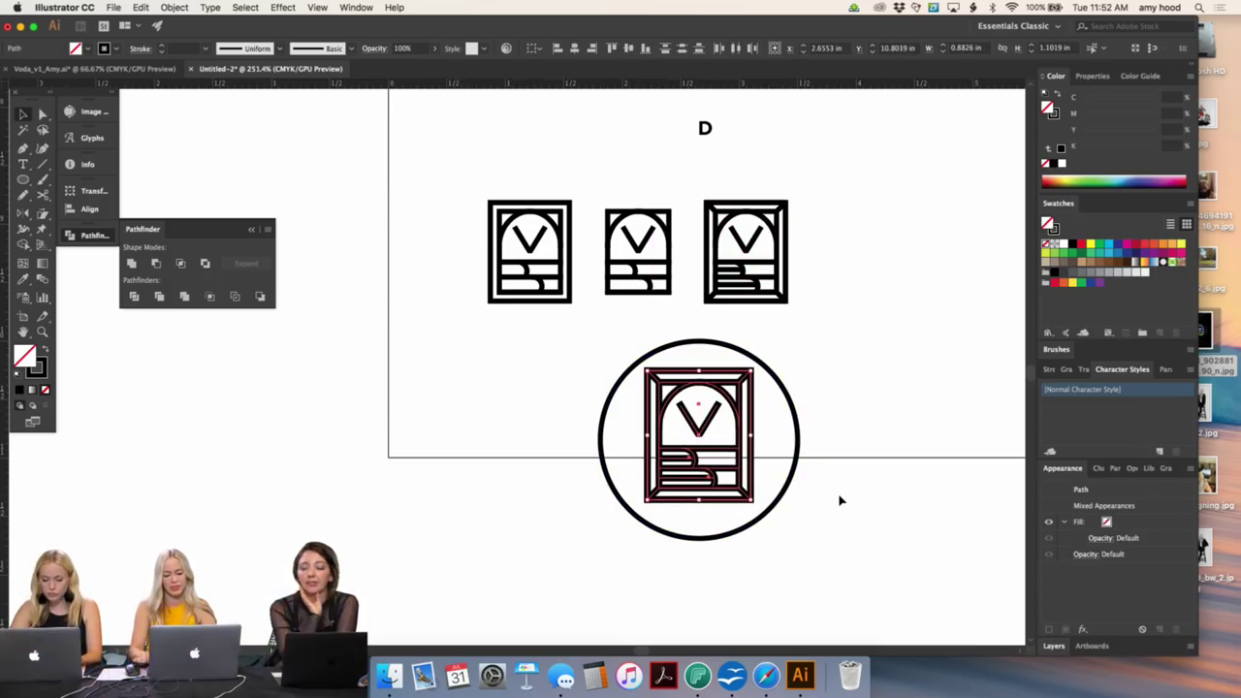
# - Move the circle badge to the right of the row of three V boxes
pyautogui.moveTo(834, 547); pyautogui.dragTo(549, 352)
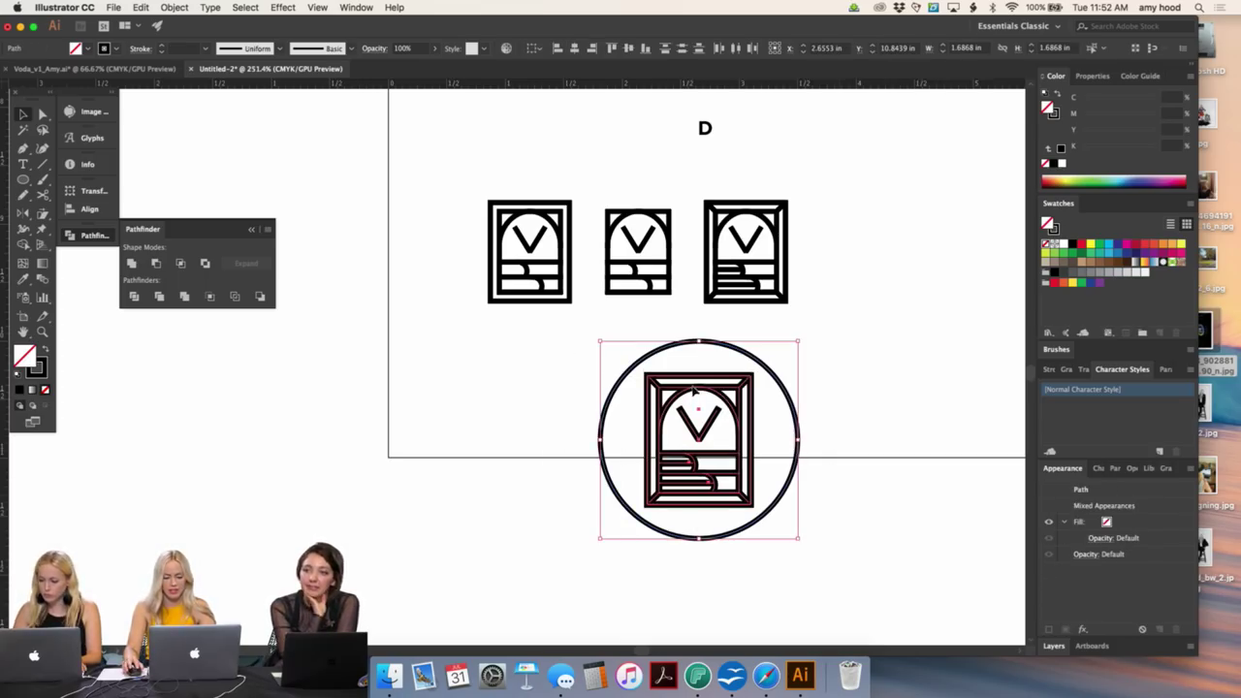
pyautogui.moveTo(694, 391); pyautogui.dragTo(960, 283)
pyautogui.click(925, 385)
pyautogui.scroll(-2, 747, 352)
pyautogui.hscroll(2, 747, 352)
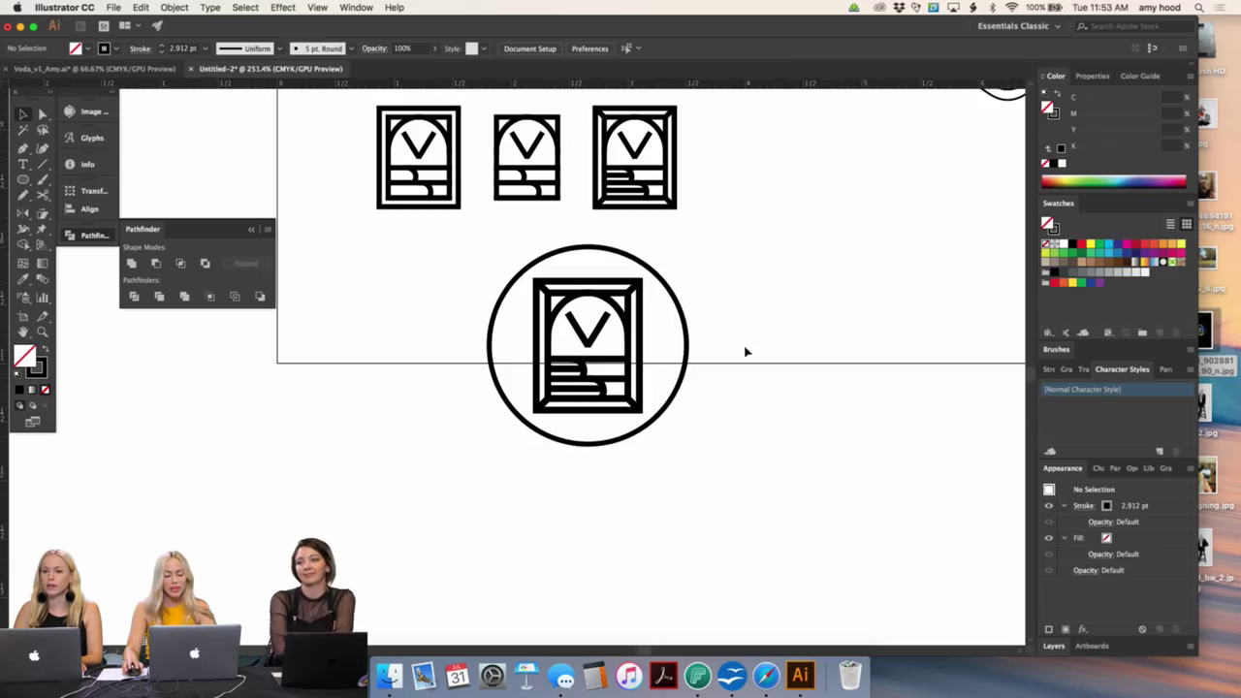
pyautogui.moveTo(493, 243); pyautogui.dragTo(855, 192)
pyautogui.scroll(2, 835, 507)
pyautogui.click(834, 507)
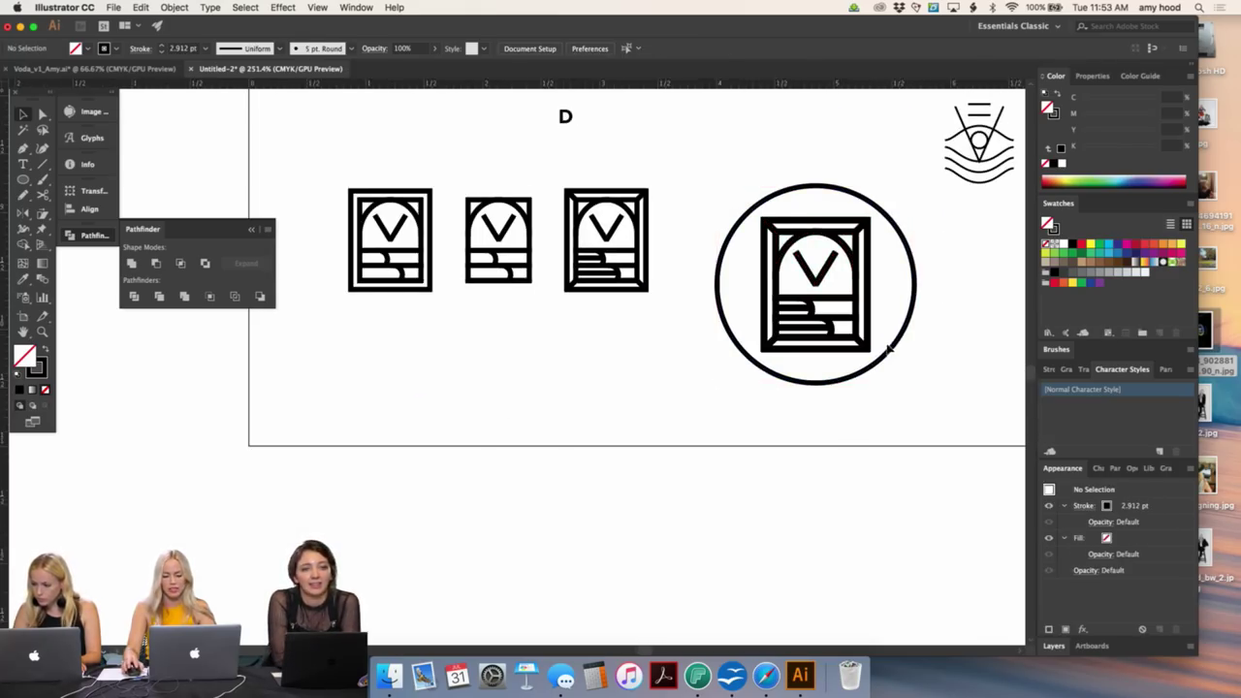
pyautogui.moveTo(890, 351); pyautogui.dragTo(858, 427)
pyautogui.moveTo(855, 250); pyautogui.dragTo(694, 490)
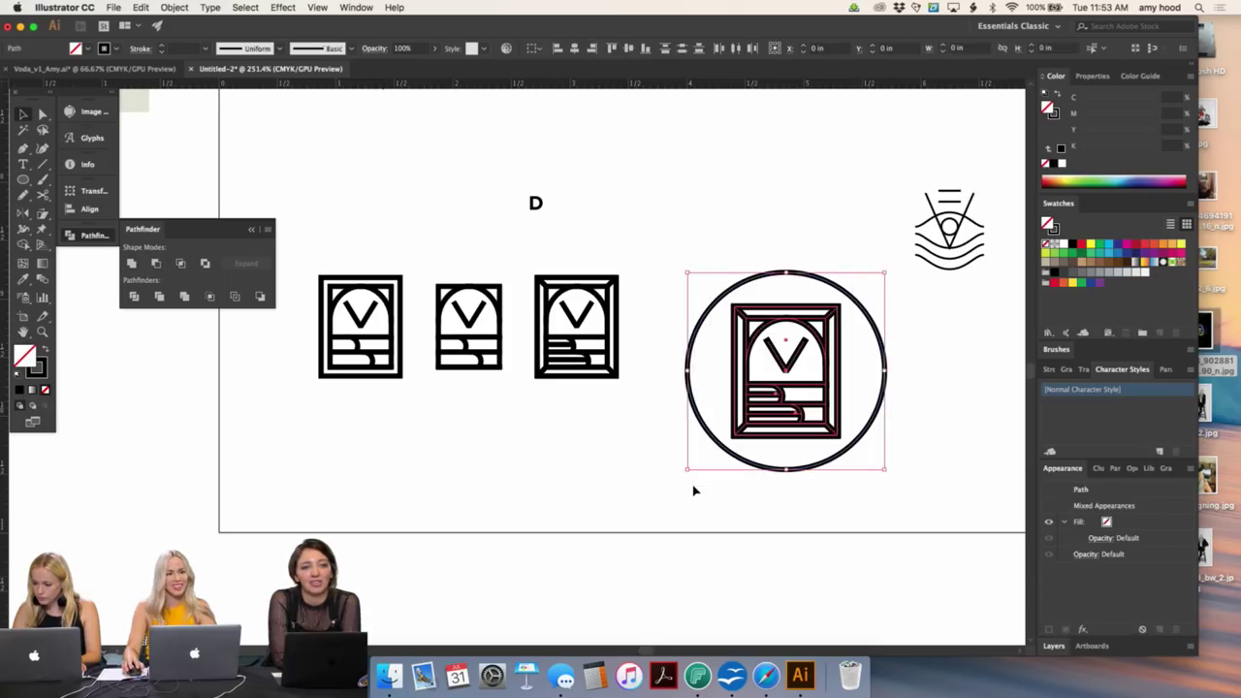
pyautogui.click(611, 467)
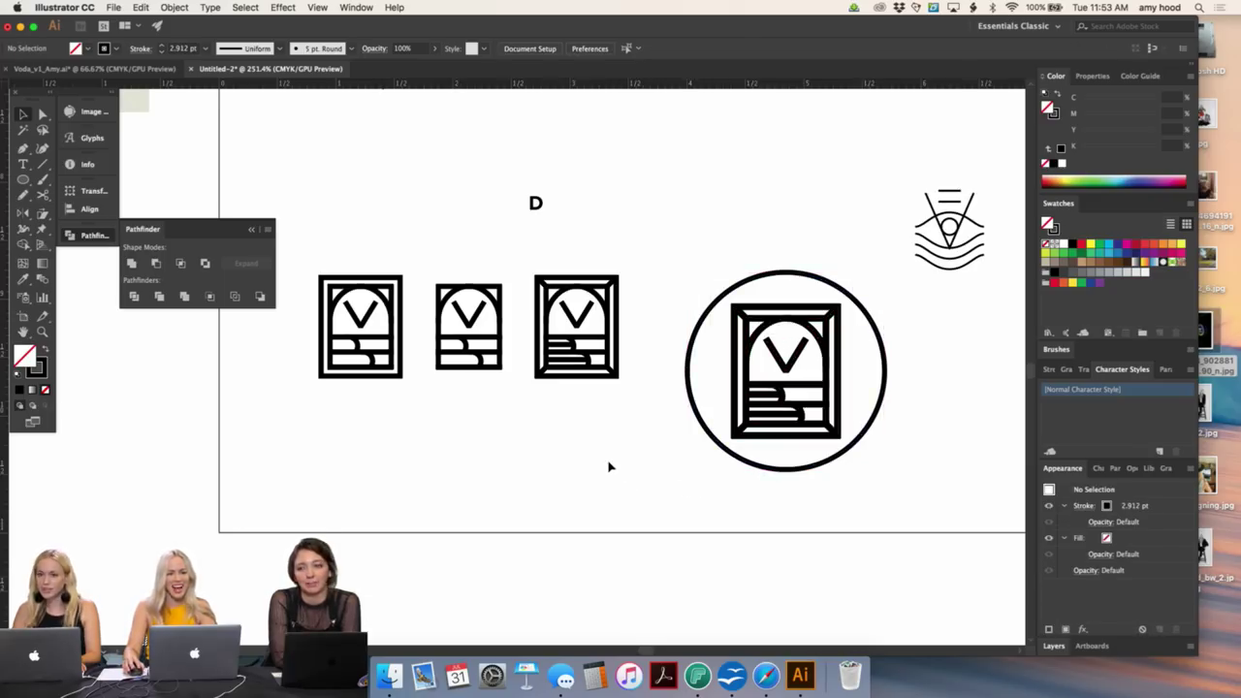
pyautogui.scroll(-4, 609, 467)
pyautogui.moveTo(609, 471); pyautogui.dragTo(615, 489)
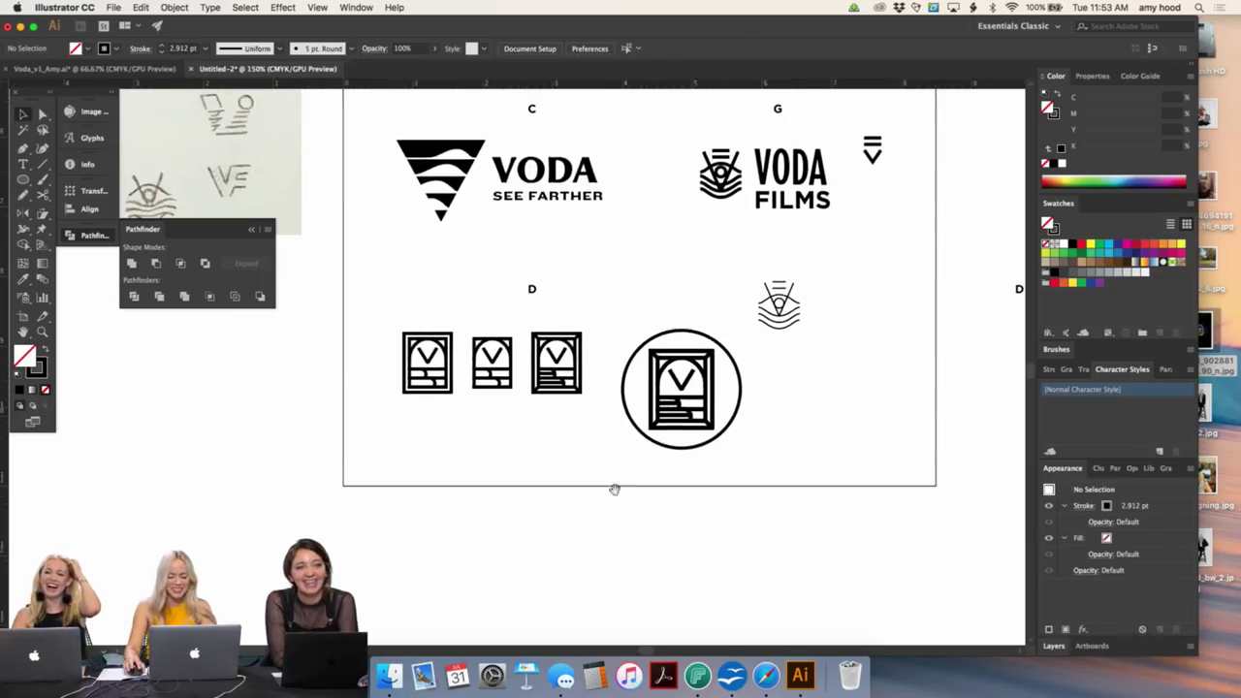
pyautogui.click(724, 433)
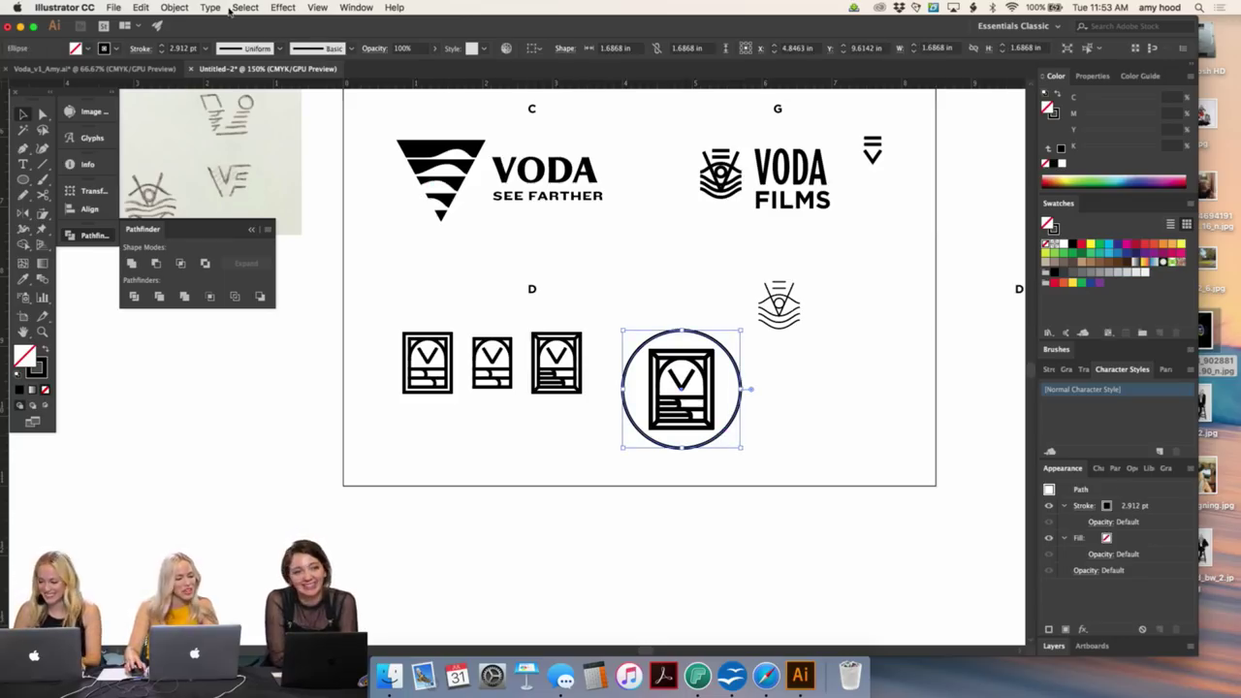
# - Add an offset path ring around the badge circle via Object > Path > Offset Path
pyautogui.click(175, 7)
pyautogui.moveTo(250, 281)
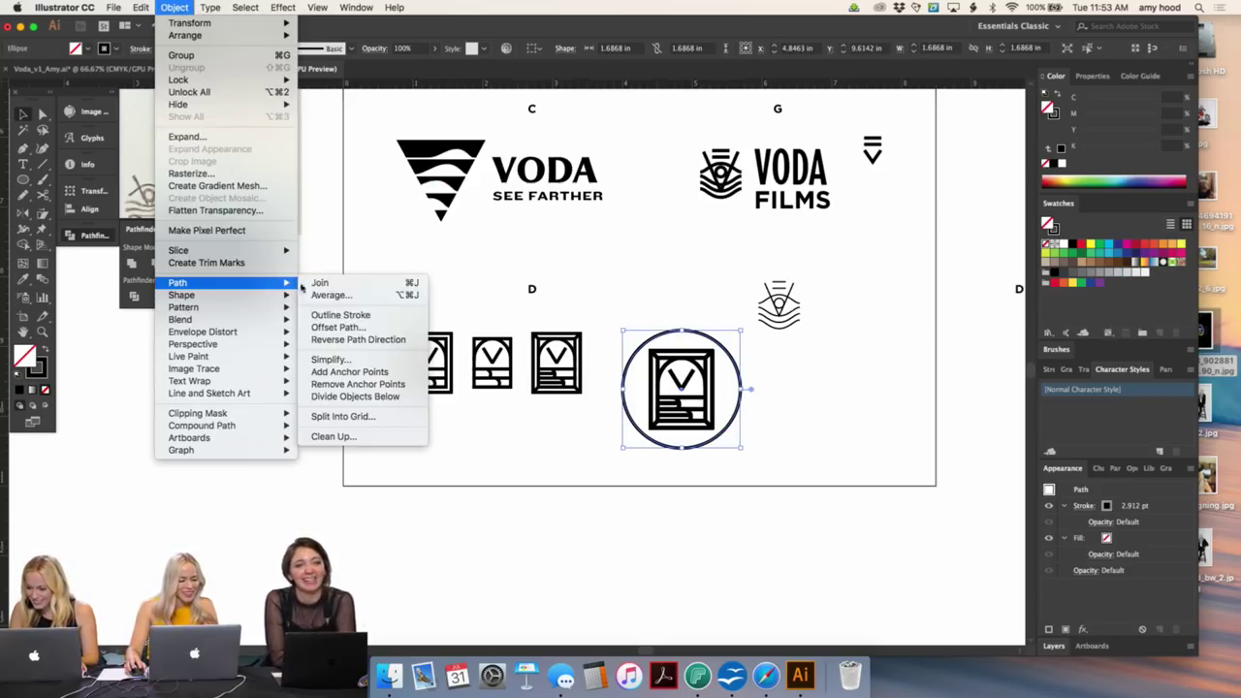
pyautogui.click(330, 327)
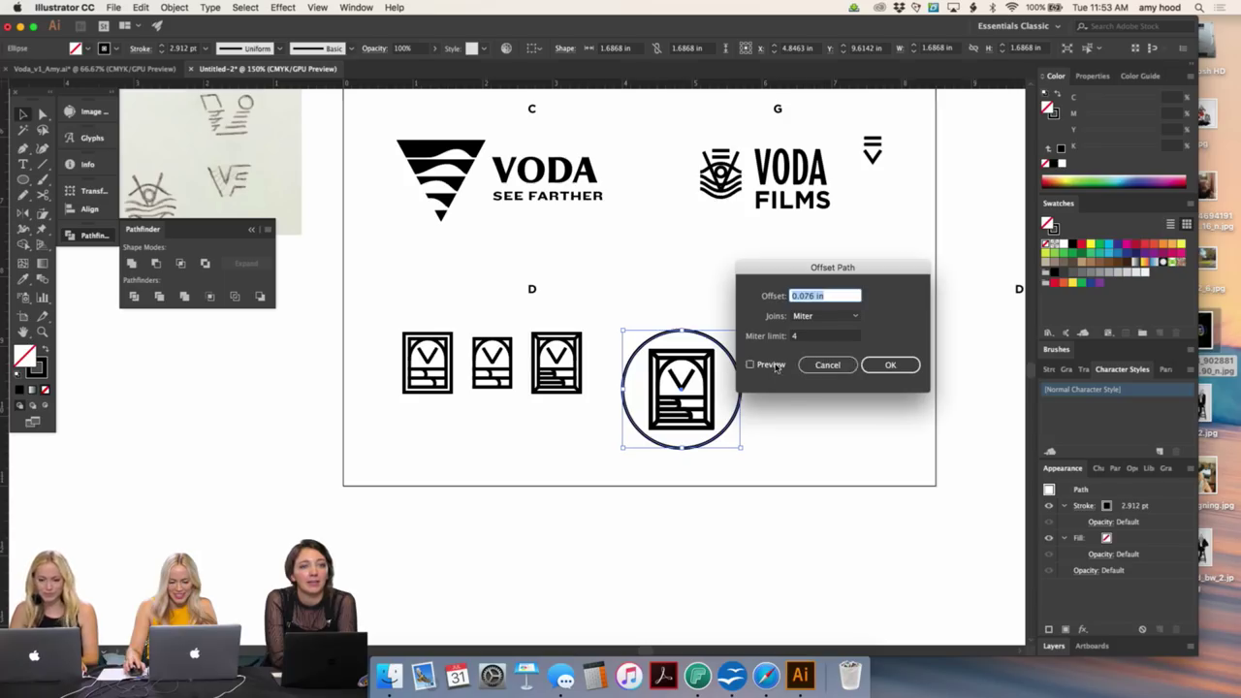
pyautogui.click(752, 364)
pyautogui.click(876, 365)
pyautogui.click(818, 397)
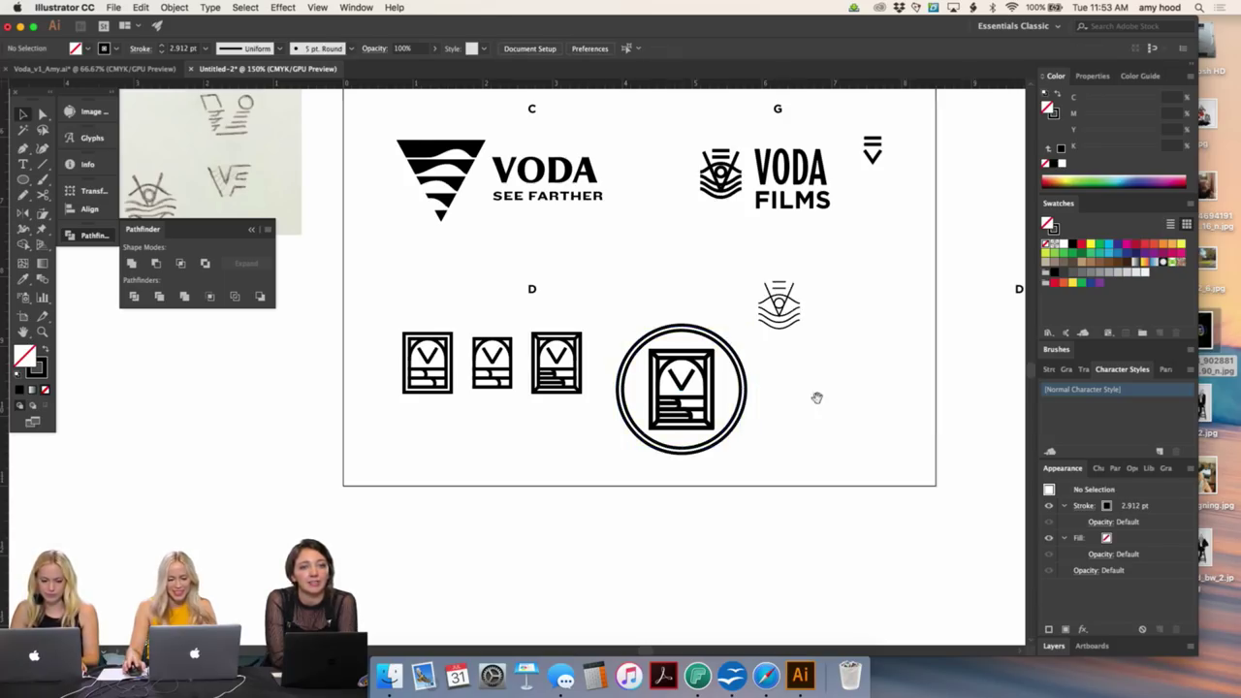
# - Delete the ring and the fourth V box, leaving only the three V boxes
pyautogui.scroll(3, 822, 427)
pyautogui.click(754, 457)
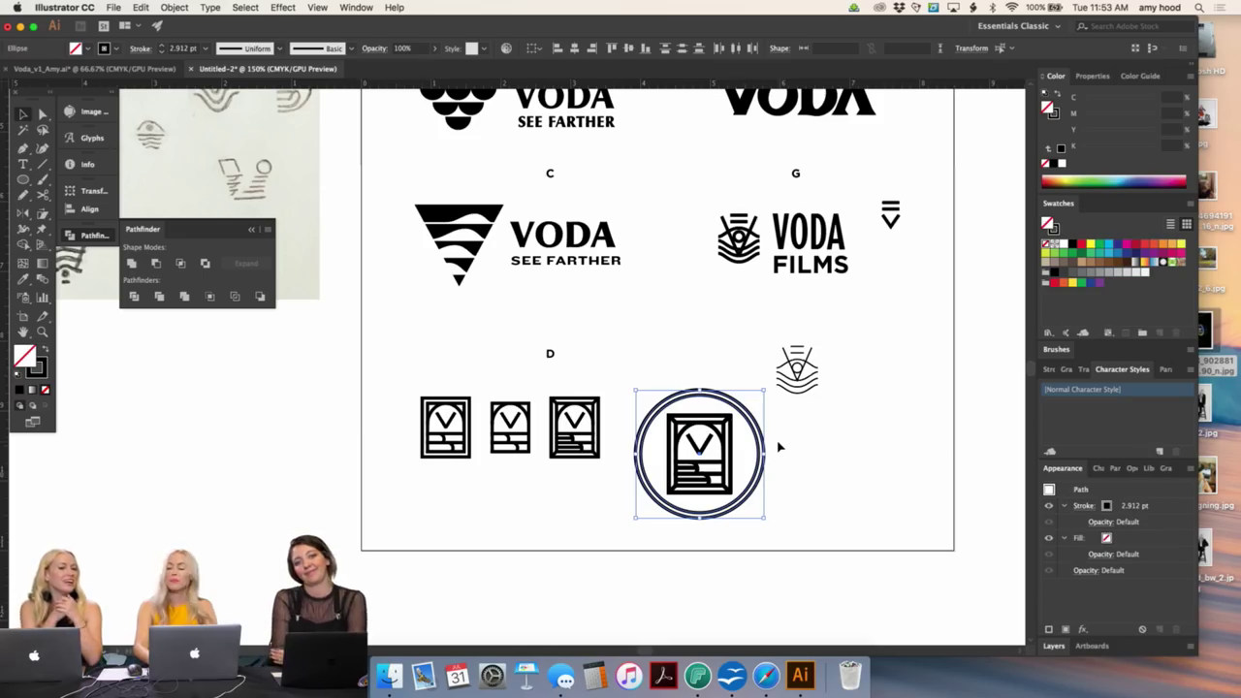
pyautogui.press('Delete')
pyautogui.scroll(2, 752, 415)
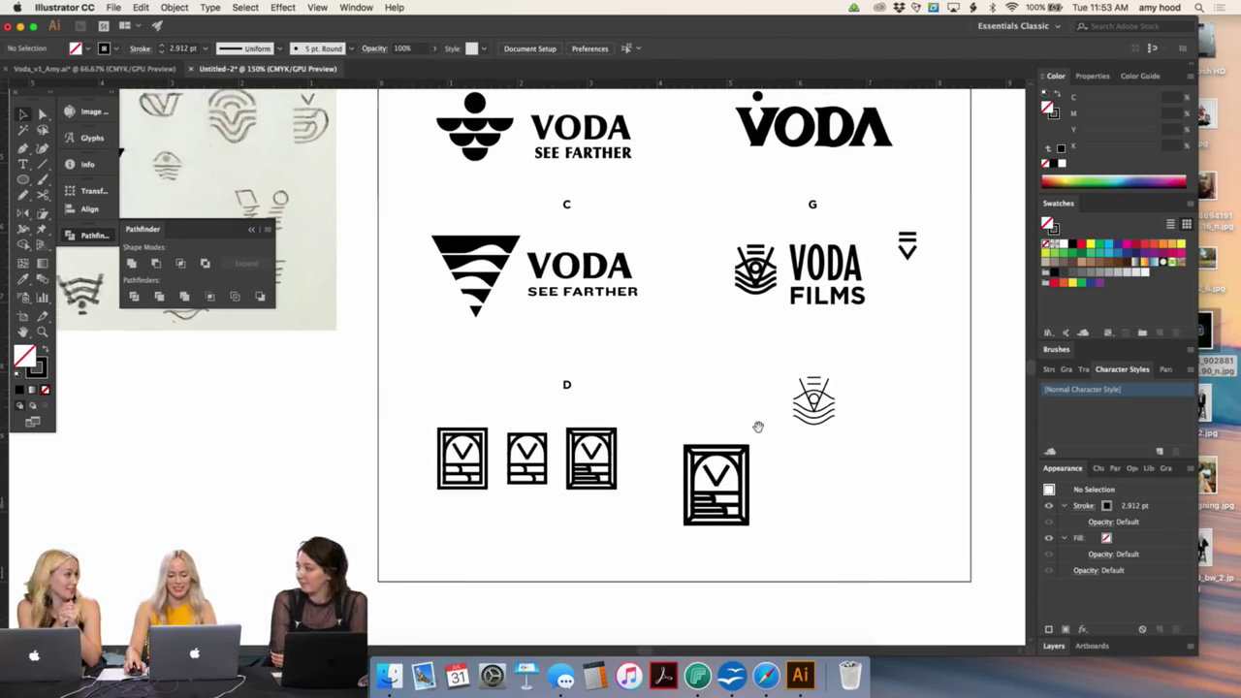
pyautogui.press('cmd+z')
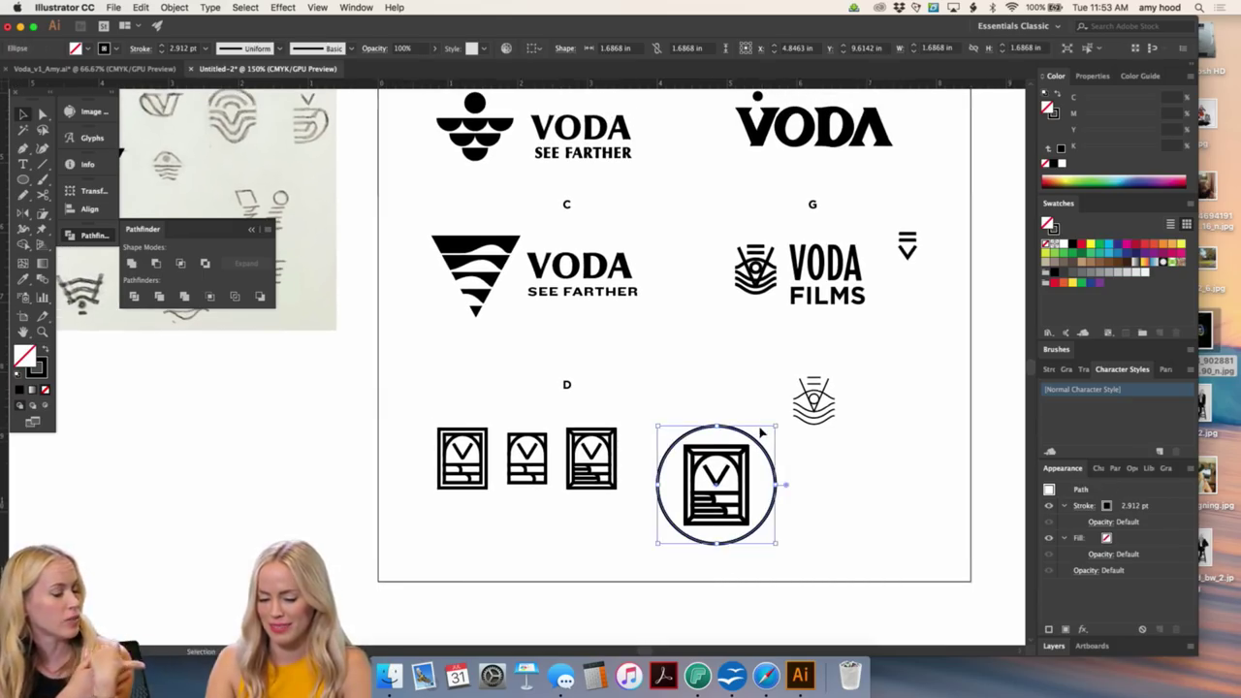
pyautogui.press('Delete')
pyautogui.moveTo(666, 553); pyautogui.dragTo(665, 554)
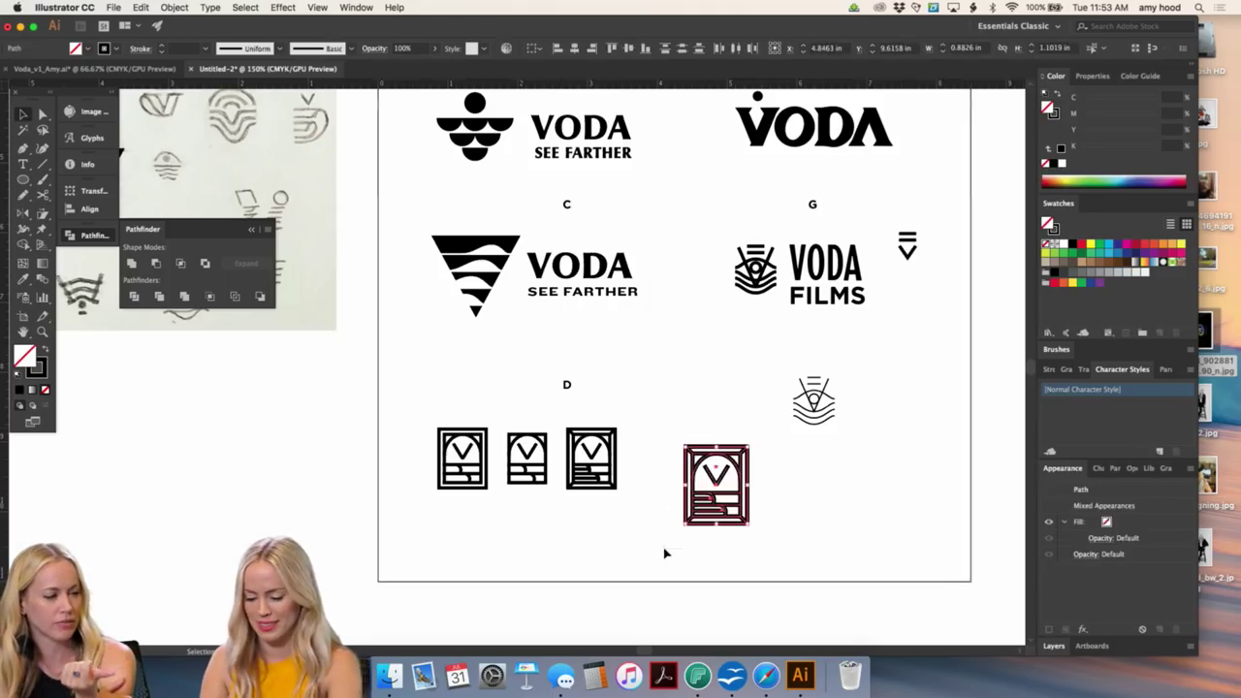
pyautogui.press('Delete')
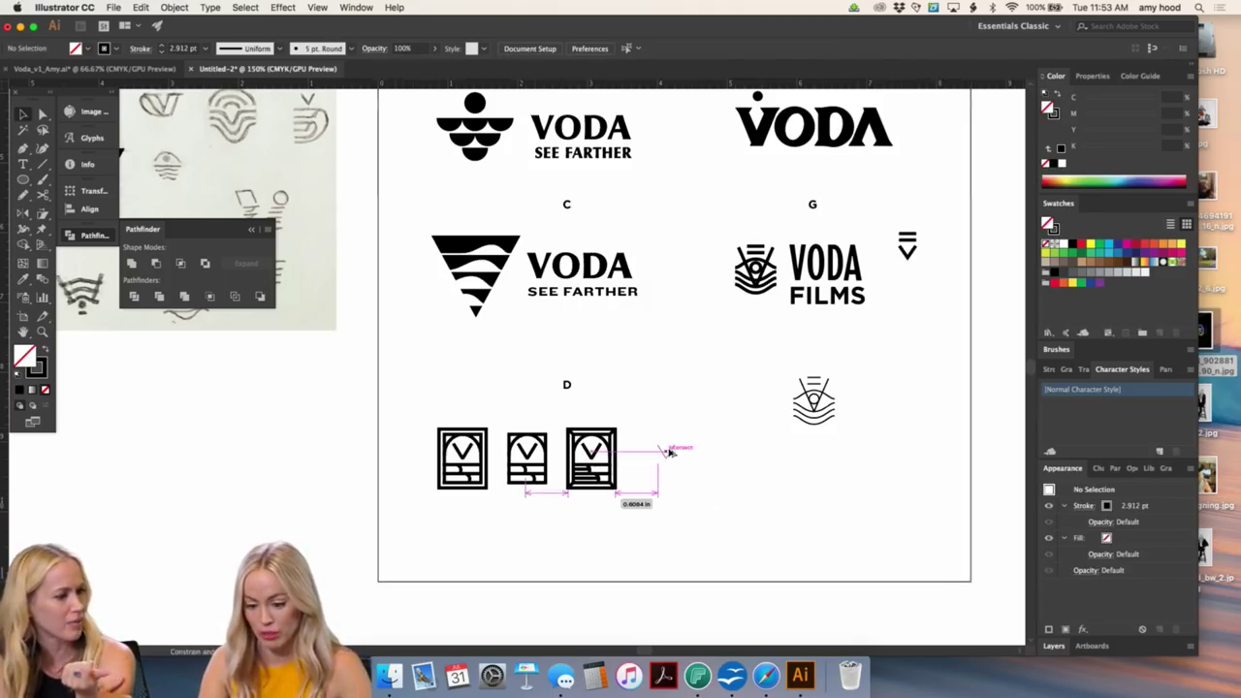
# - Copy the V beside the boxes and extend its path from the top-right end with the Pen tool
pyautogui.moveTo(669, 453); pyautogui.dragTo(683, 452)
pyautogui.press('cmd+plus')
pyautogui.press('cmd+plus')
pyautogui.press('cmd+plus')
pyautogui.press('cmd+plus')
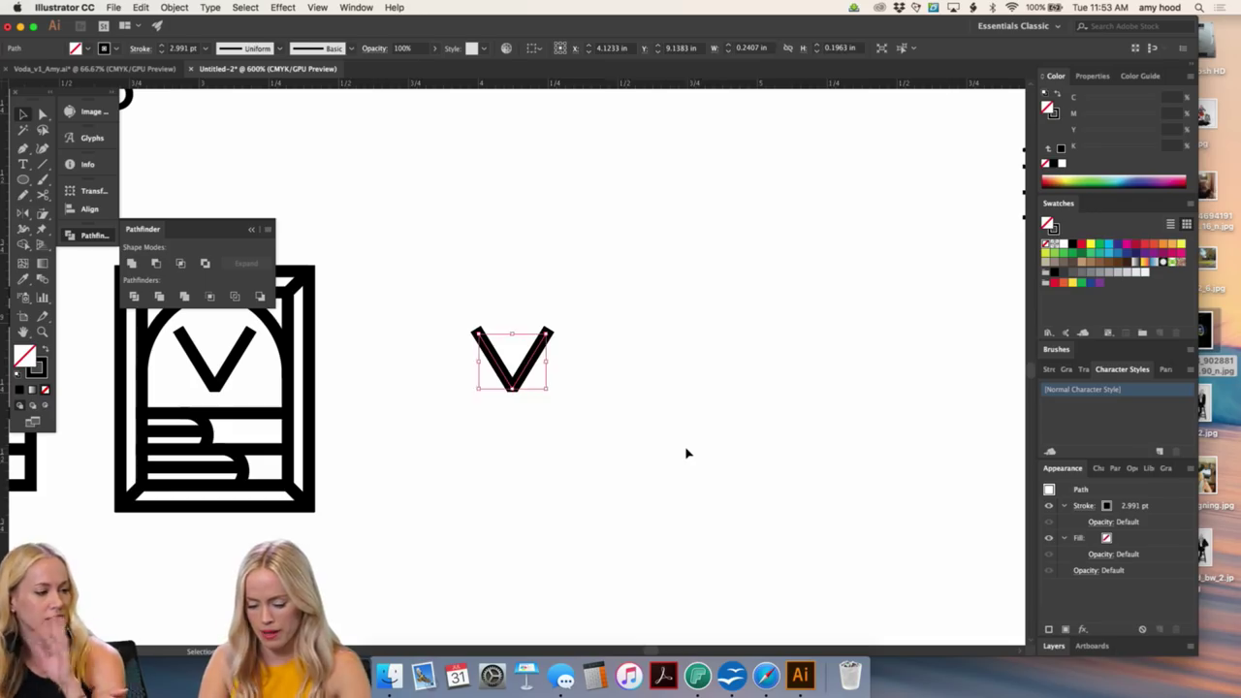
pyautogui.click(687, 453)
pyautogui.press('p')
pyautogui.click(548, 334)
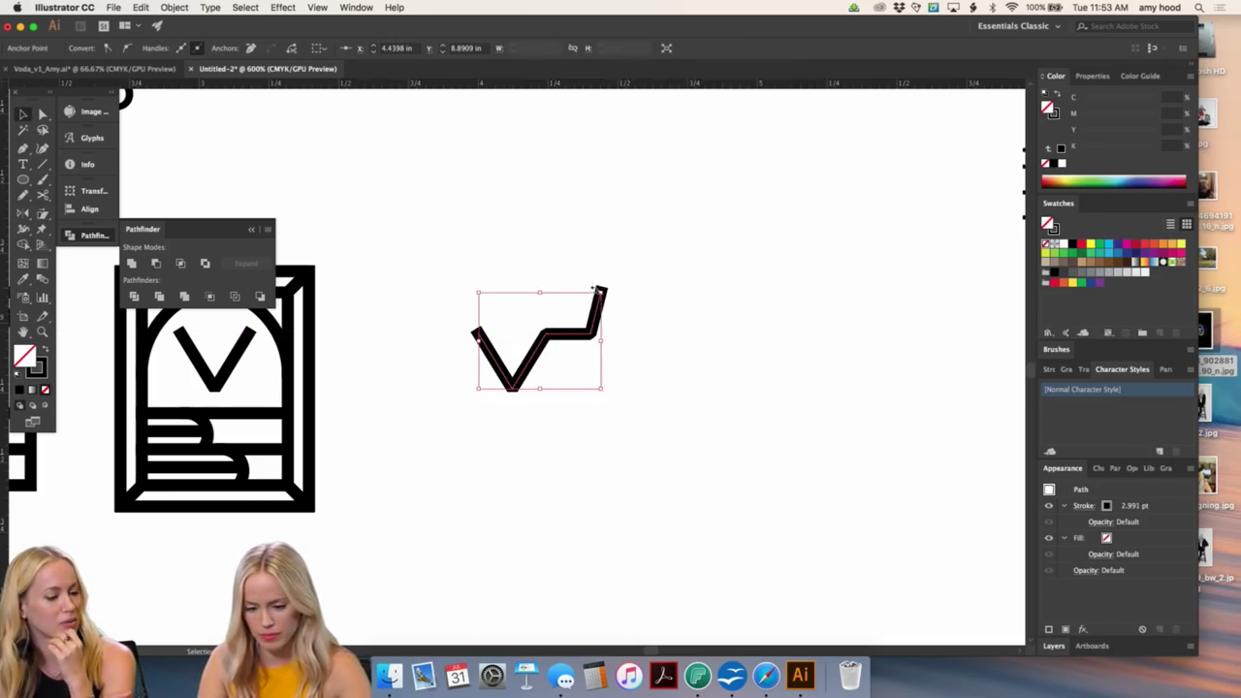
pyautogui.press('cmd+shift+a')
# - Add a lower bar beneath the extended stroke to form the F, lengthening it to the left
pyautogui.moveTo(577, 347); pyautogui.dragTo(558, 375)
pyautogui.press('c')
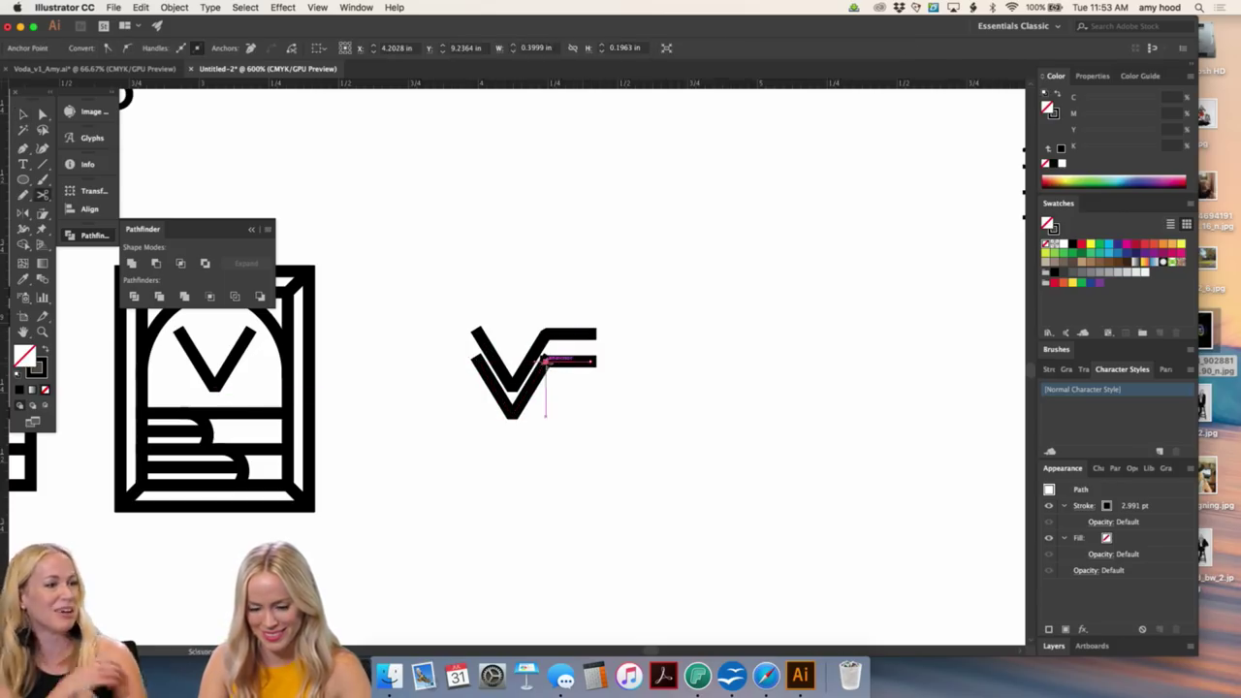
pyautogui.press('cmd+z')
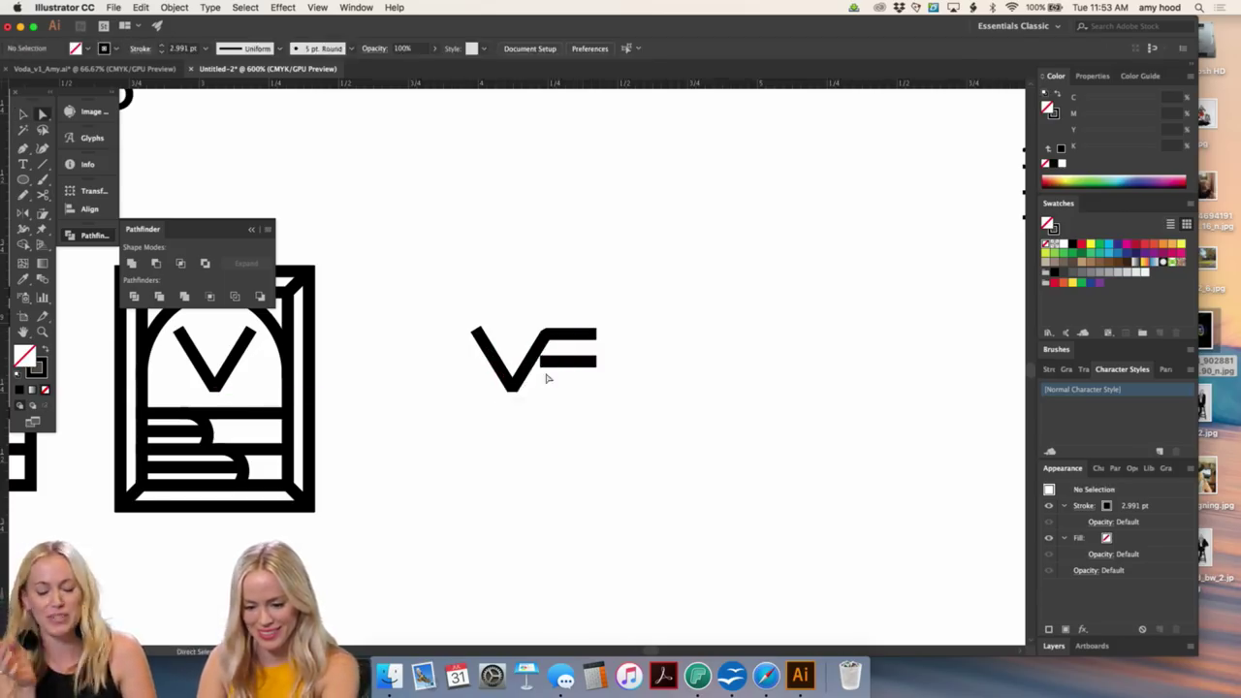
pyautogui.moveTo(532, 364); pyautogui.dragTo(529, 363)
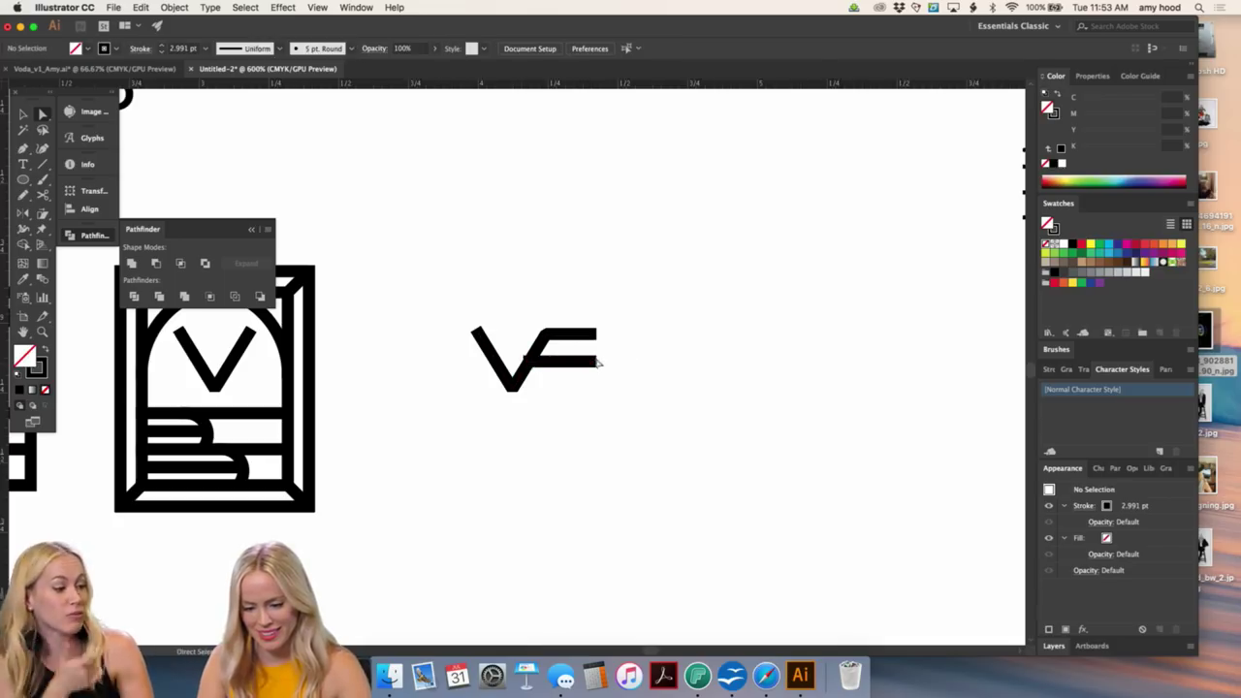
# - Give the VF monogram's stroke flat butt caps
pyautogui.click(589, 381)
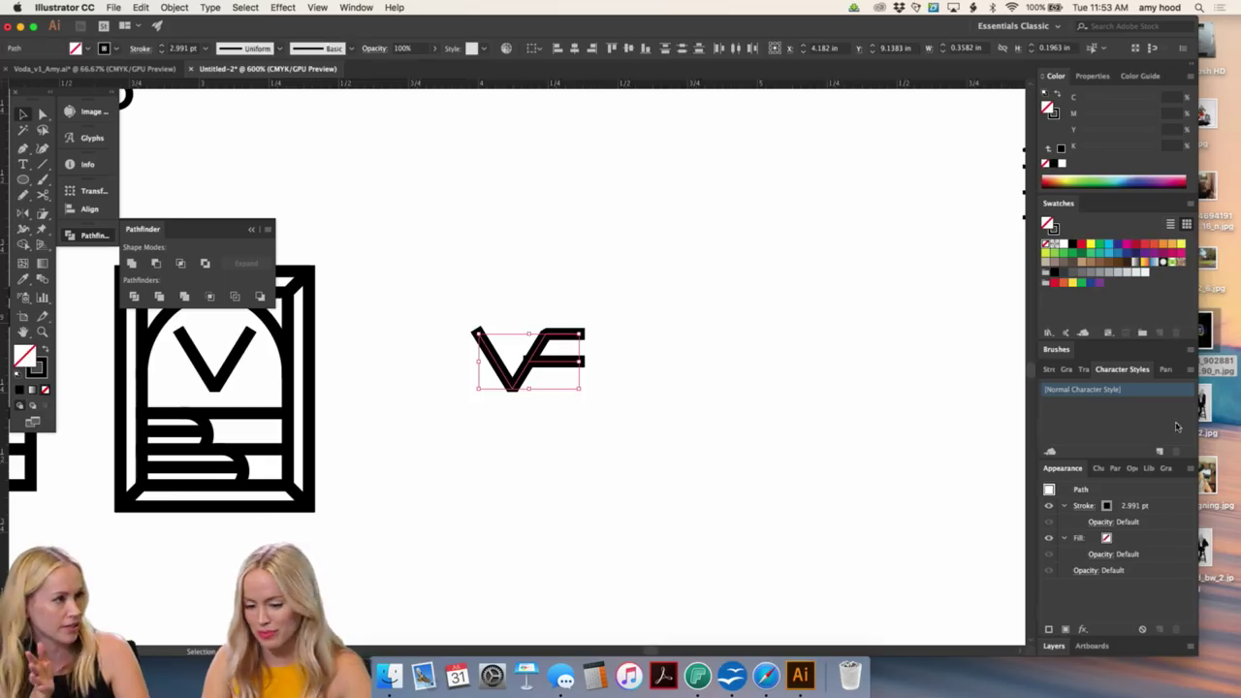
pyautogui.click(1050, 370)
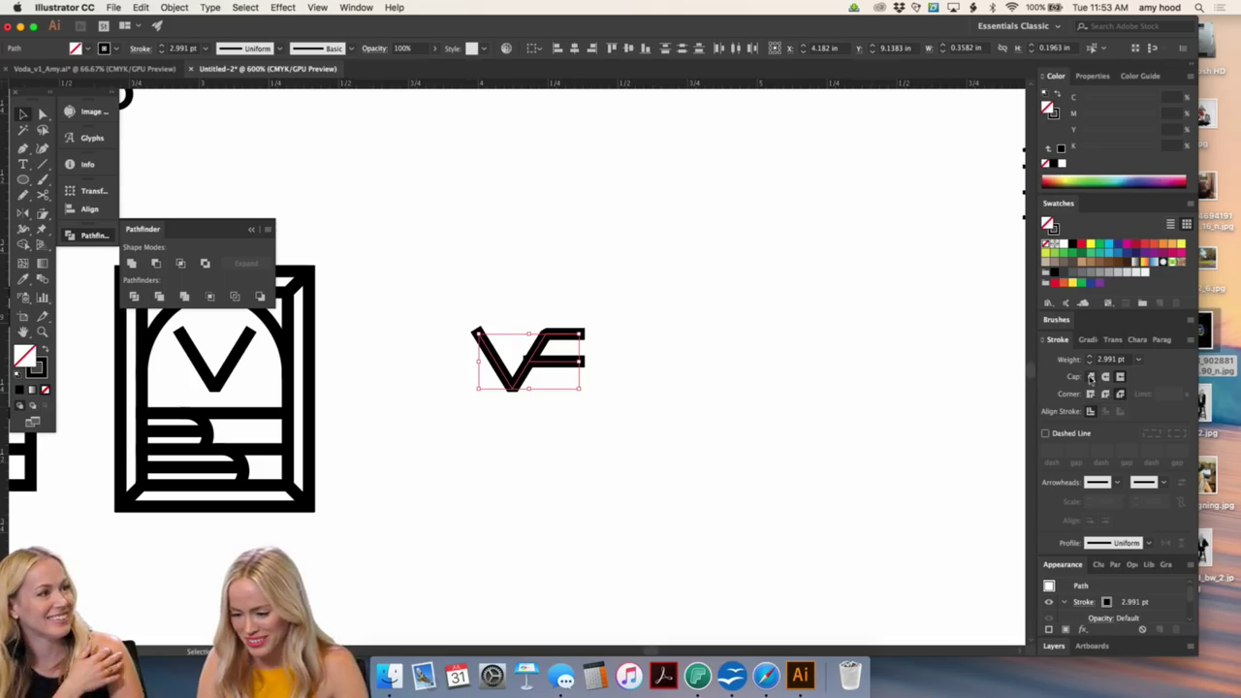
pyautogui.click(1091, 377)
pyautogui.click(618, 297)
# - Place a duplicate of the whole VF monogram directly below the original
pyautogui.moveTo(466, 394); pyautogui.dragTo(555, 404)
pyautogui.click(632, 336)
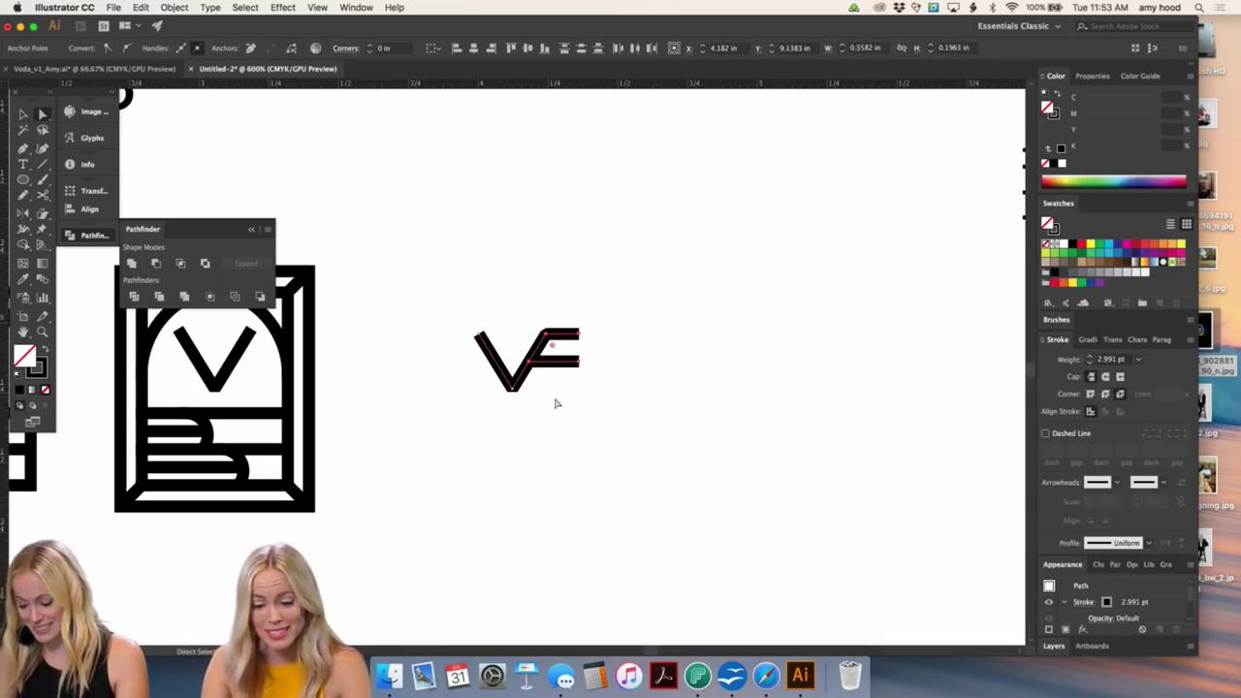
pyautogui.moveTo(449, 362); pyautogui.dragTo(451, 362)
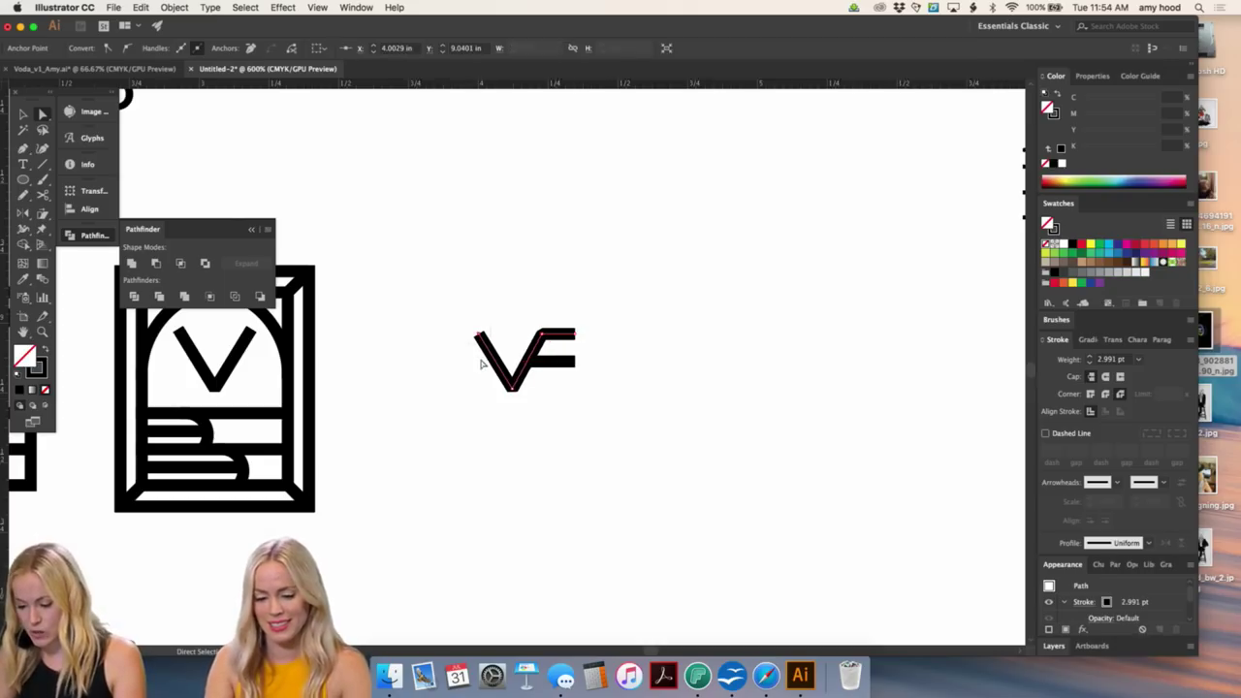
pyautogui.press('v')
pyautogui.click(640, 284)
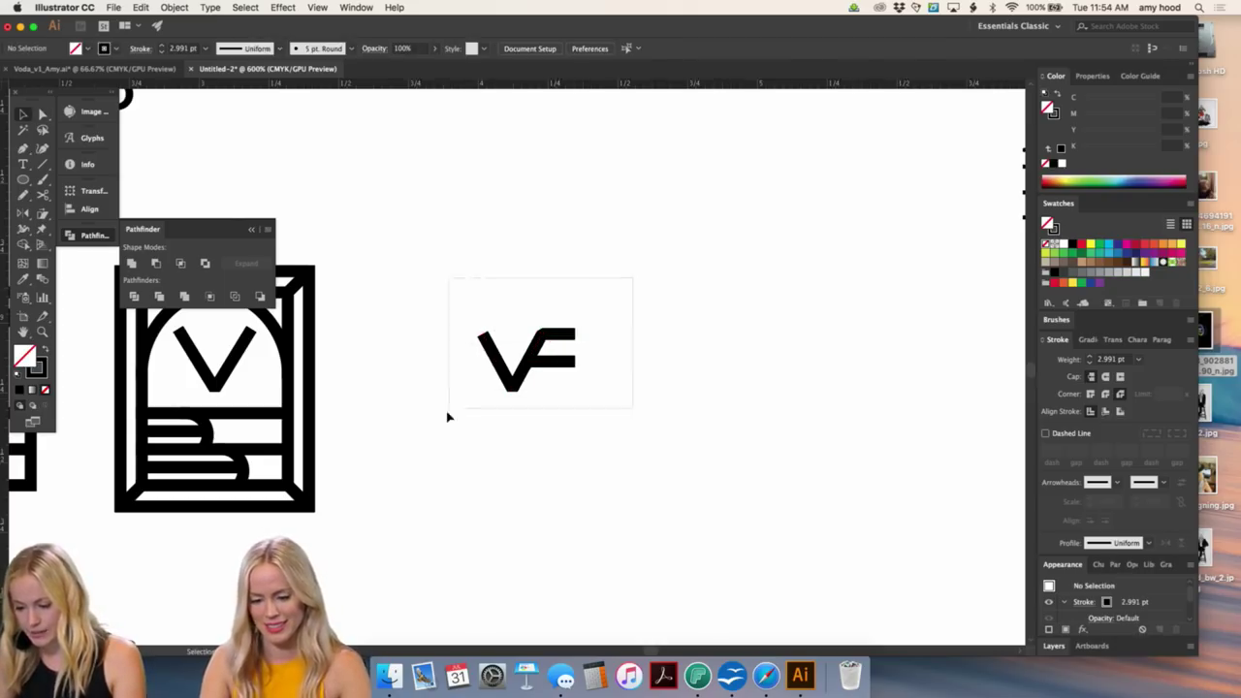
pyautogui.moveTo(447, 417); pyautogui.dragTo(449, 415)
pyautogui.moveTo(548, 405); pyautogui.dragTo(568, 476)
pyautogui.click(659, 445)
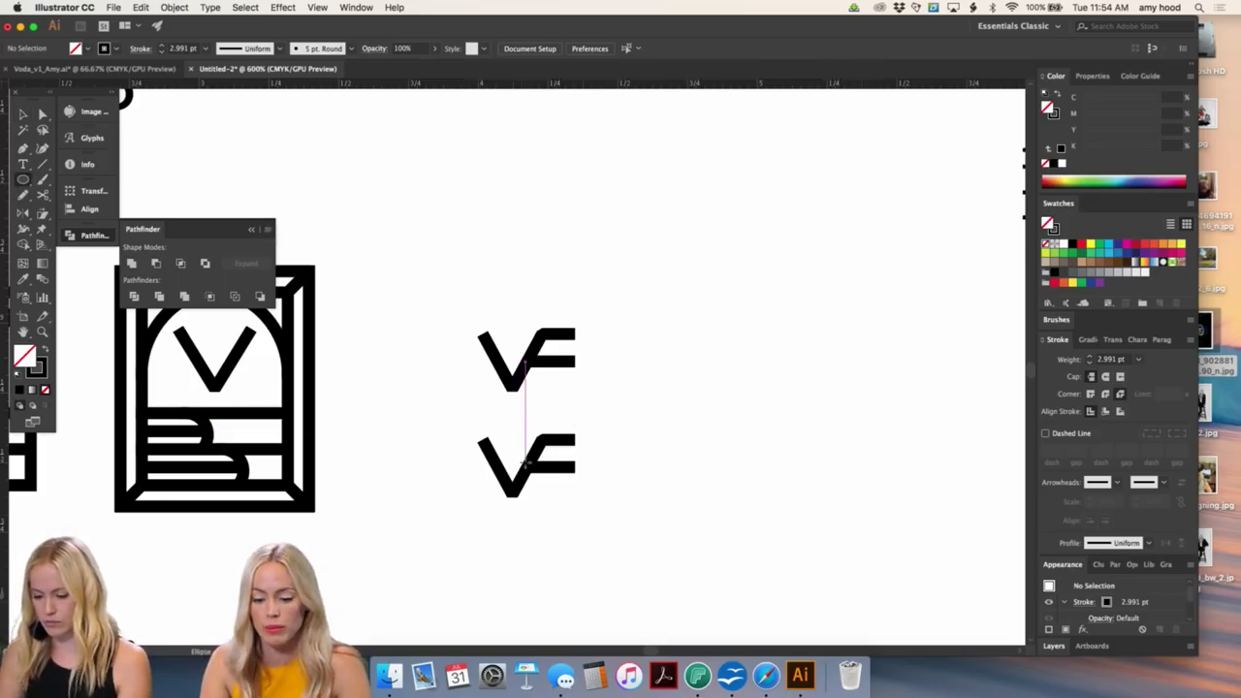
# - Draw a circle centred on the lower VF monogram so it encloses it as a round badge
pyautogui.moveTo(524, 464); pyautogui.dragTo(508, 408)
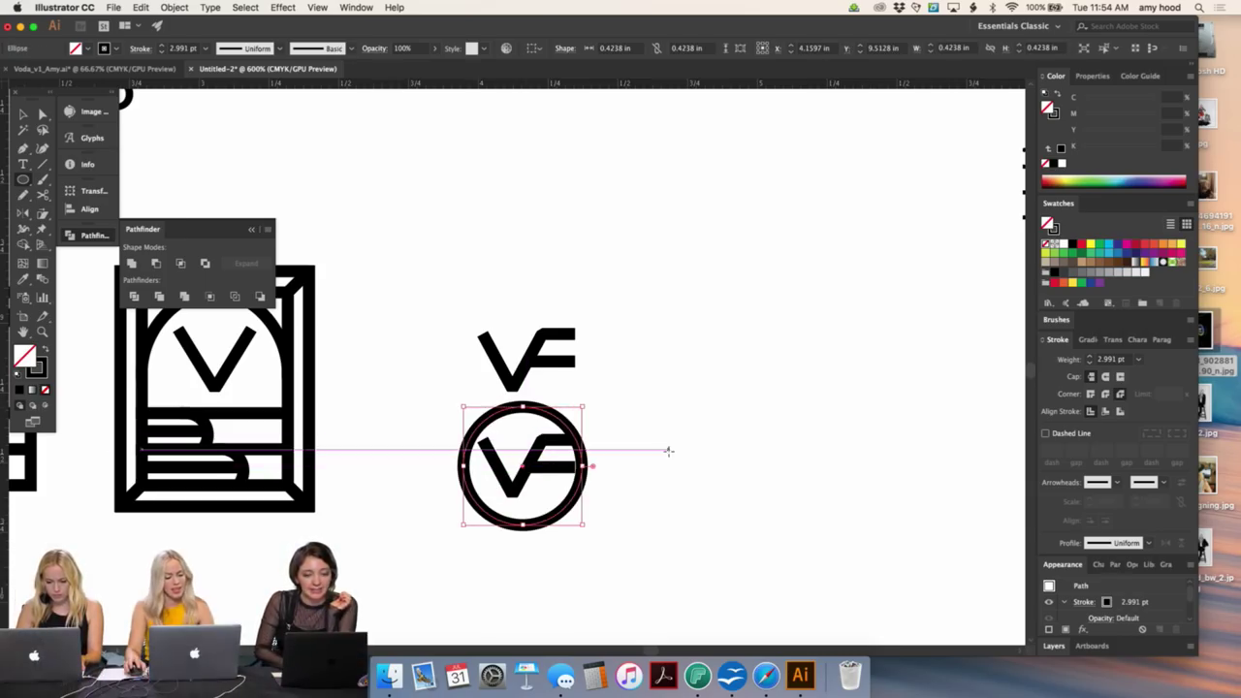
pyautogui.press('v')
pyautogui.click(669, 451)
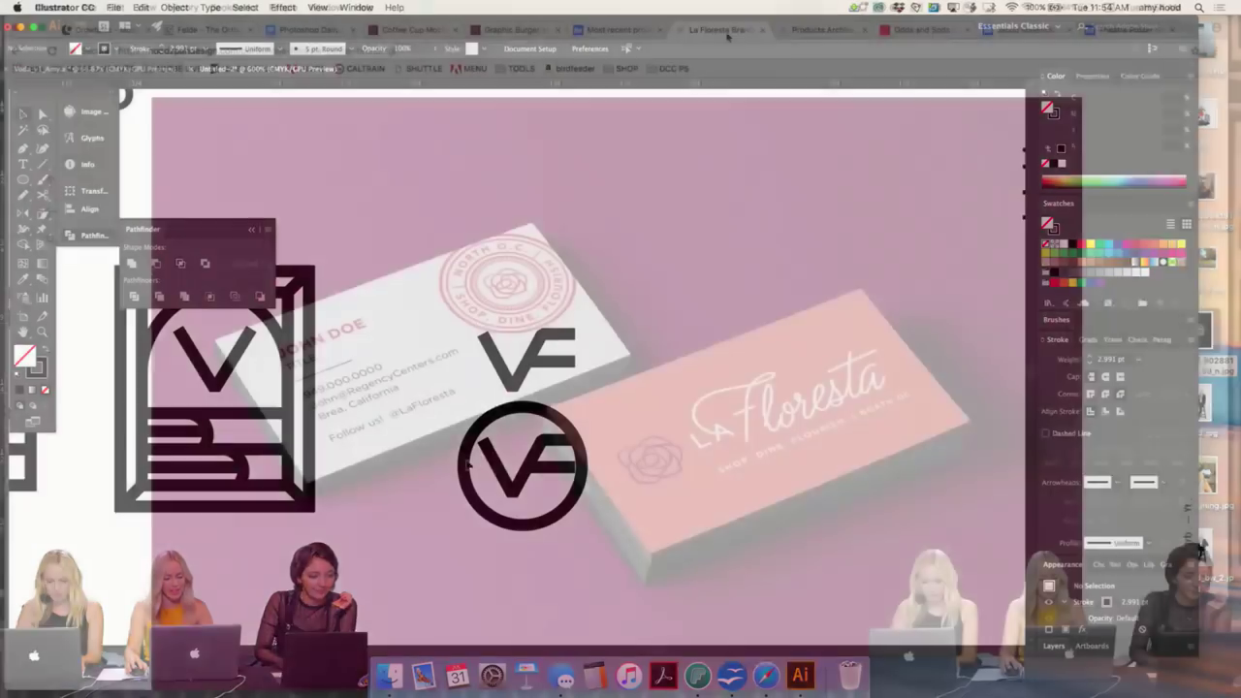